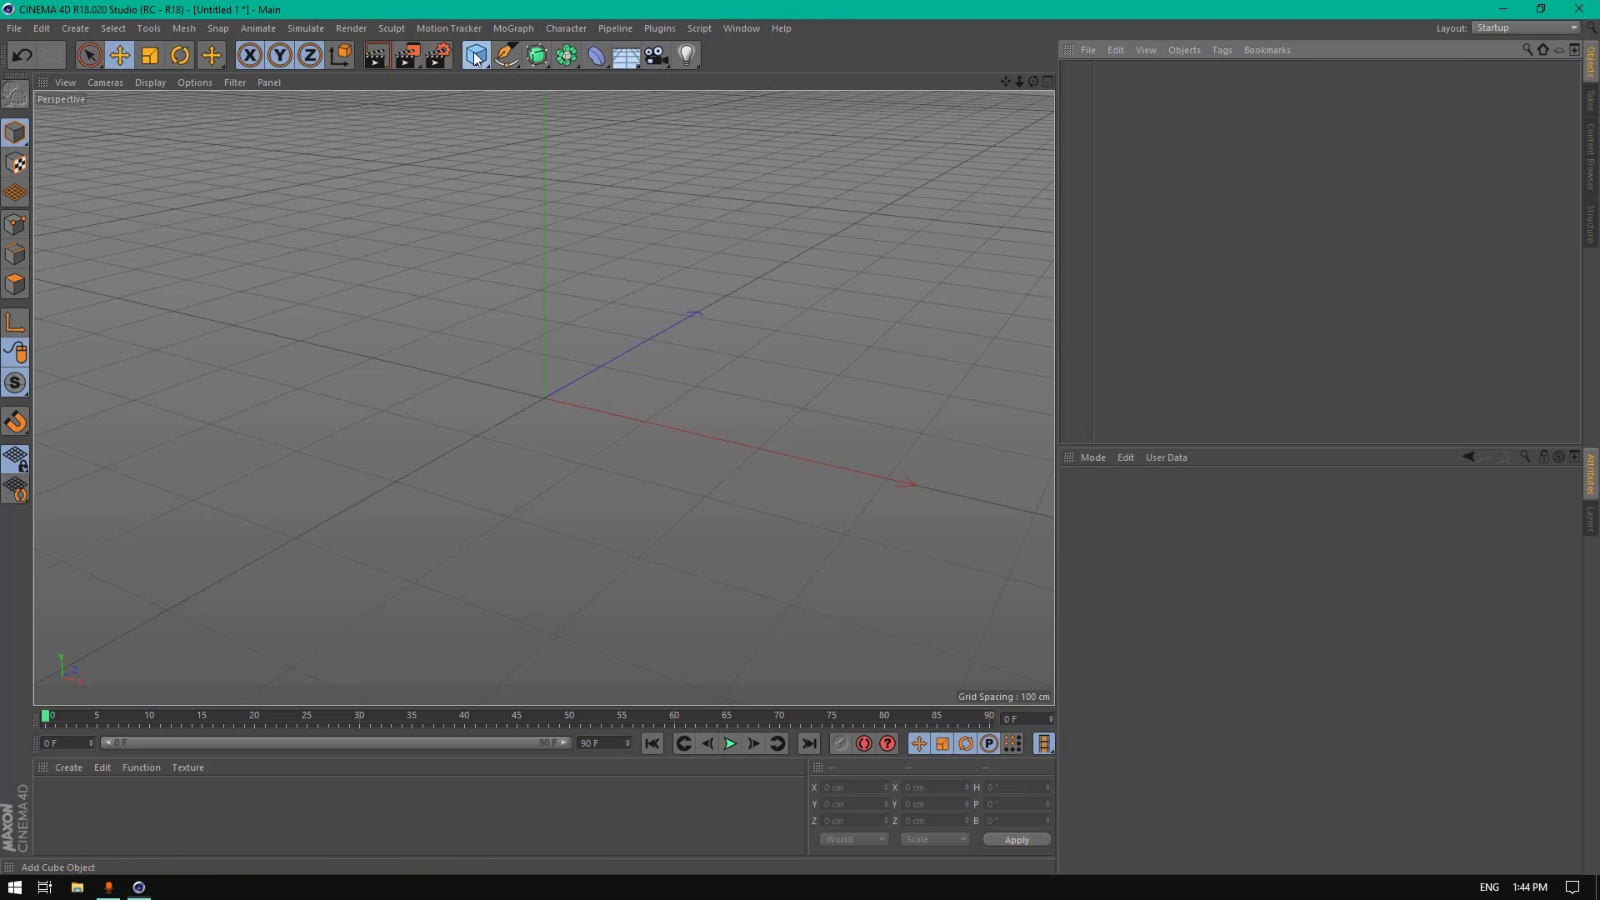
Step: Create a null object, duplicate it to get four nulls, and nest each one under the previous null
{"action": "left_click", "coordinate": [476, 57]}
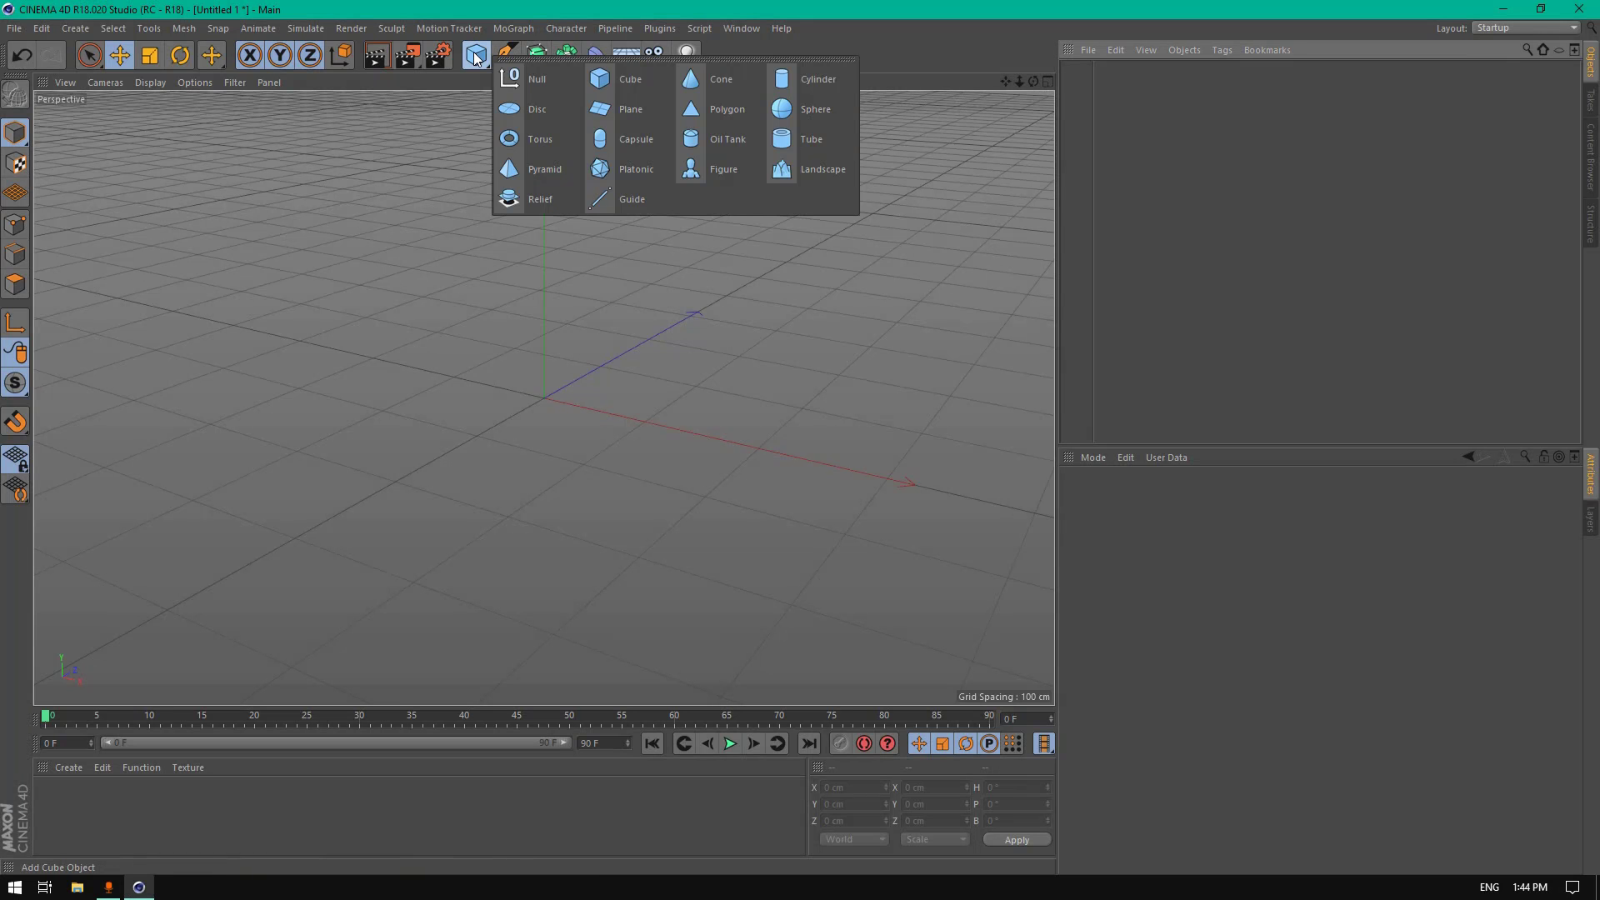
{"action": "left_click", "coordinate": [539, 80]}
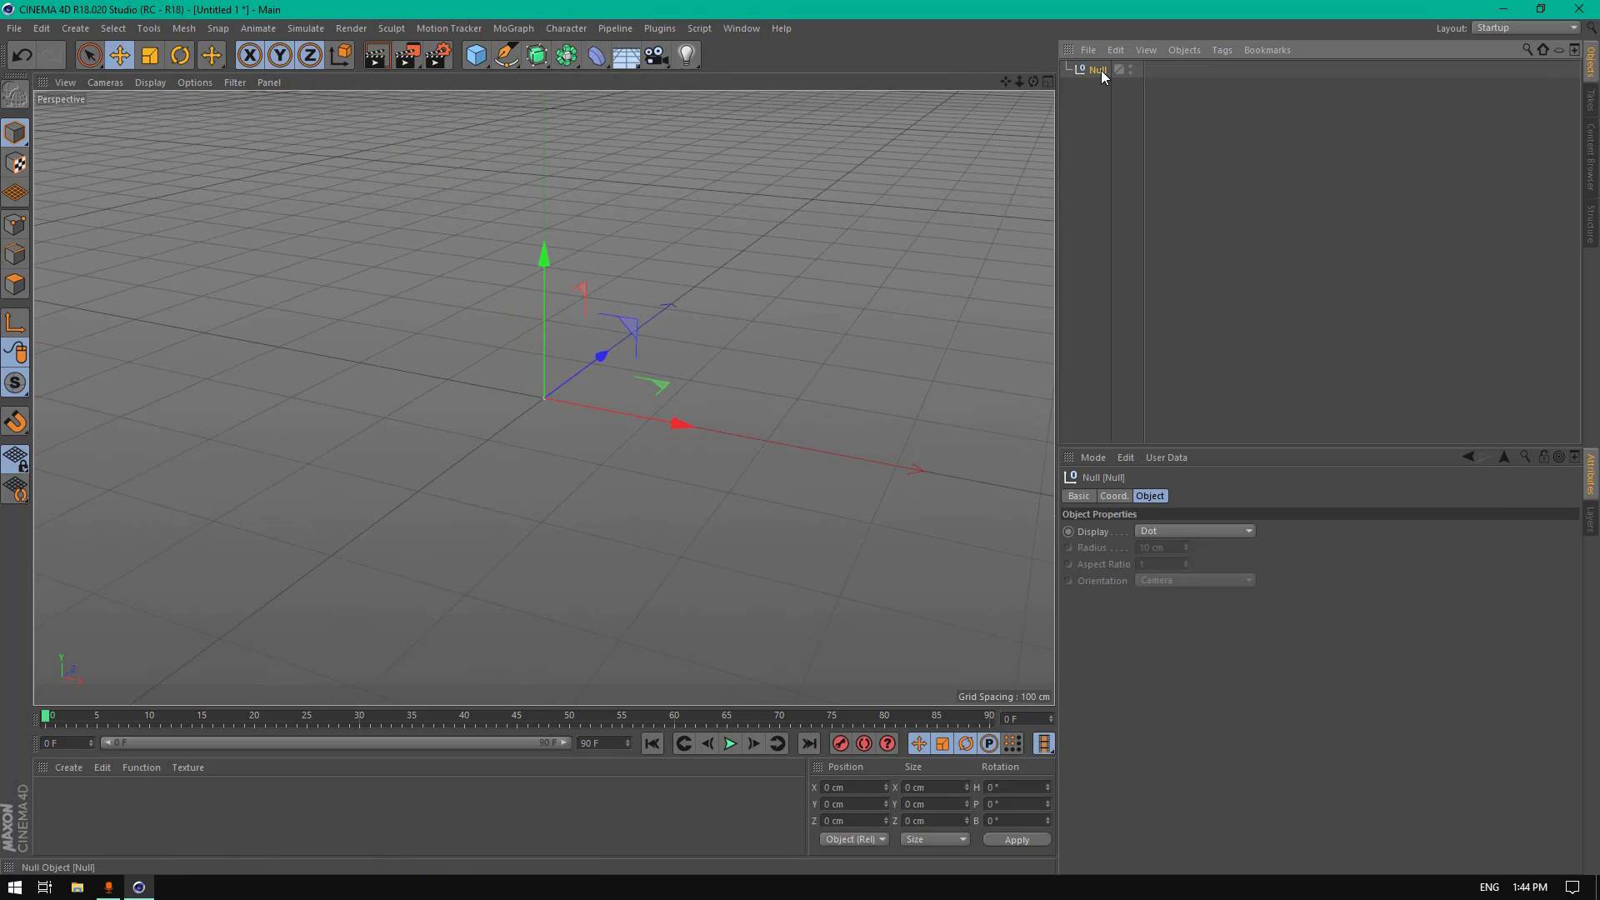
{"action": "left_click_drag", "start_coordinate": [1099, 73], "coordinate": [1101, 90], "text": "ctrl"}
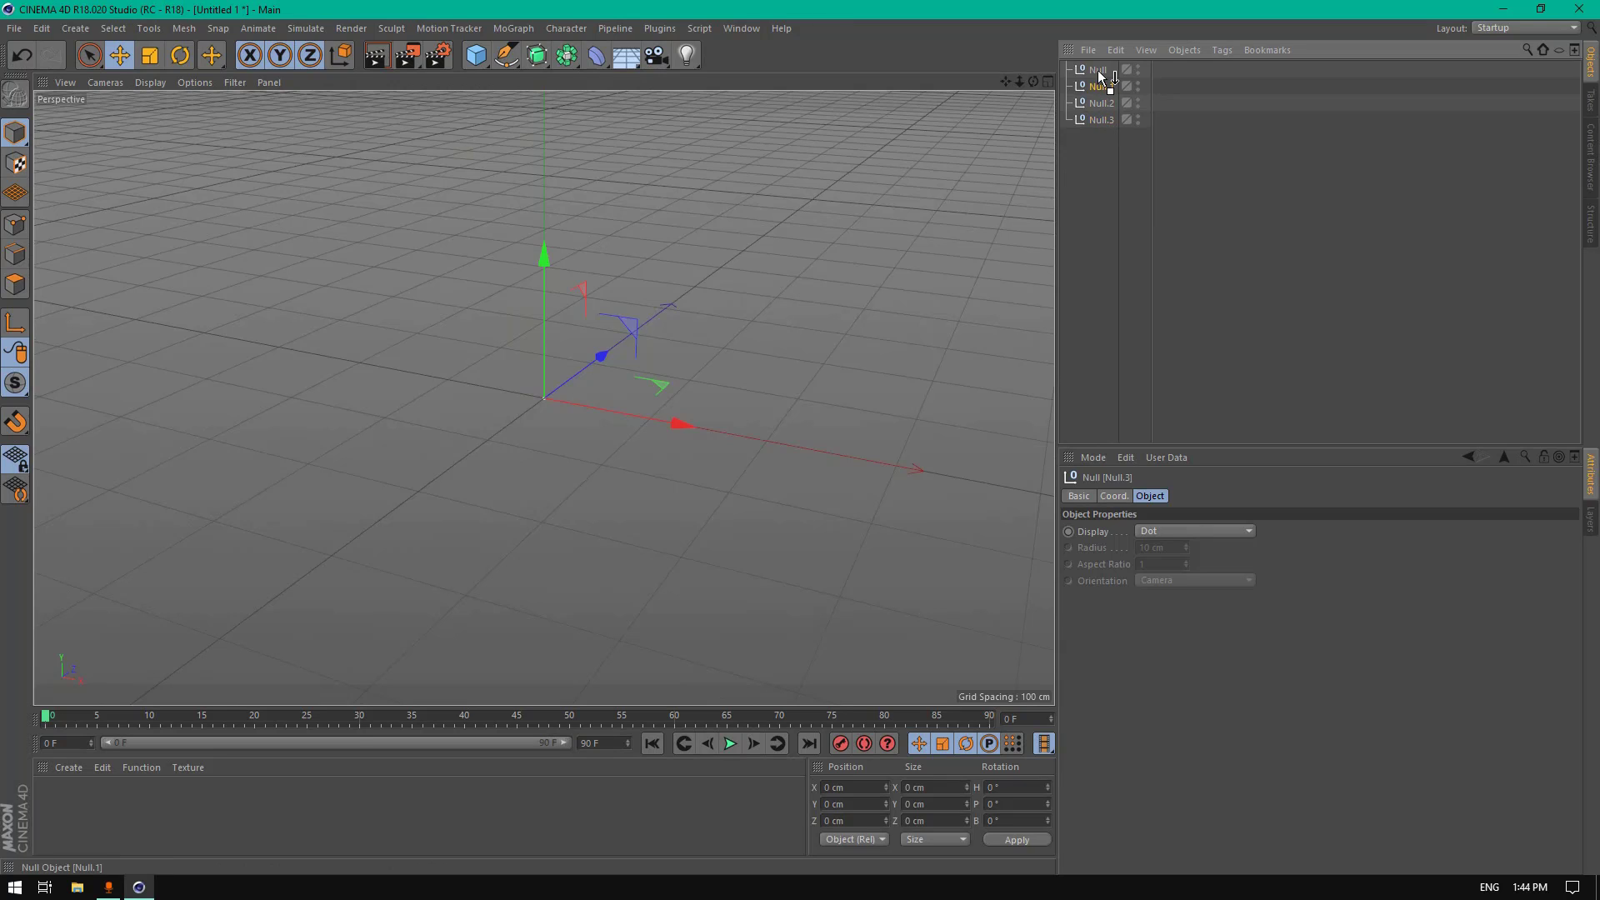
{"action": "mouse_move", "coordinate": [1101, 100]}
{"action": "left_mouse_down"}
{"action": "mouse_move", "coordinate": [1108, 87]}
{"action": "mouse_move", "coordinate": [1115, 101]}
{"action": "left_mouse_up"}
Step: Rename the three nested nulls, from the innermost outward, as V1, 1.1 and 1
{"action": "double_click", "coordinate": [1121, 119]}
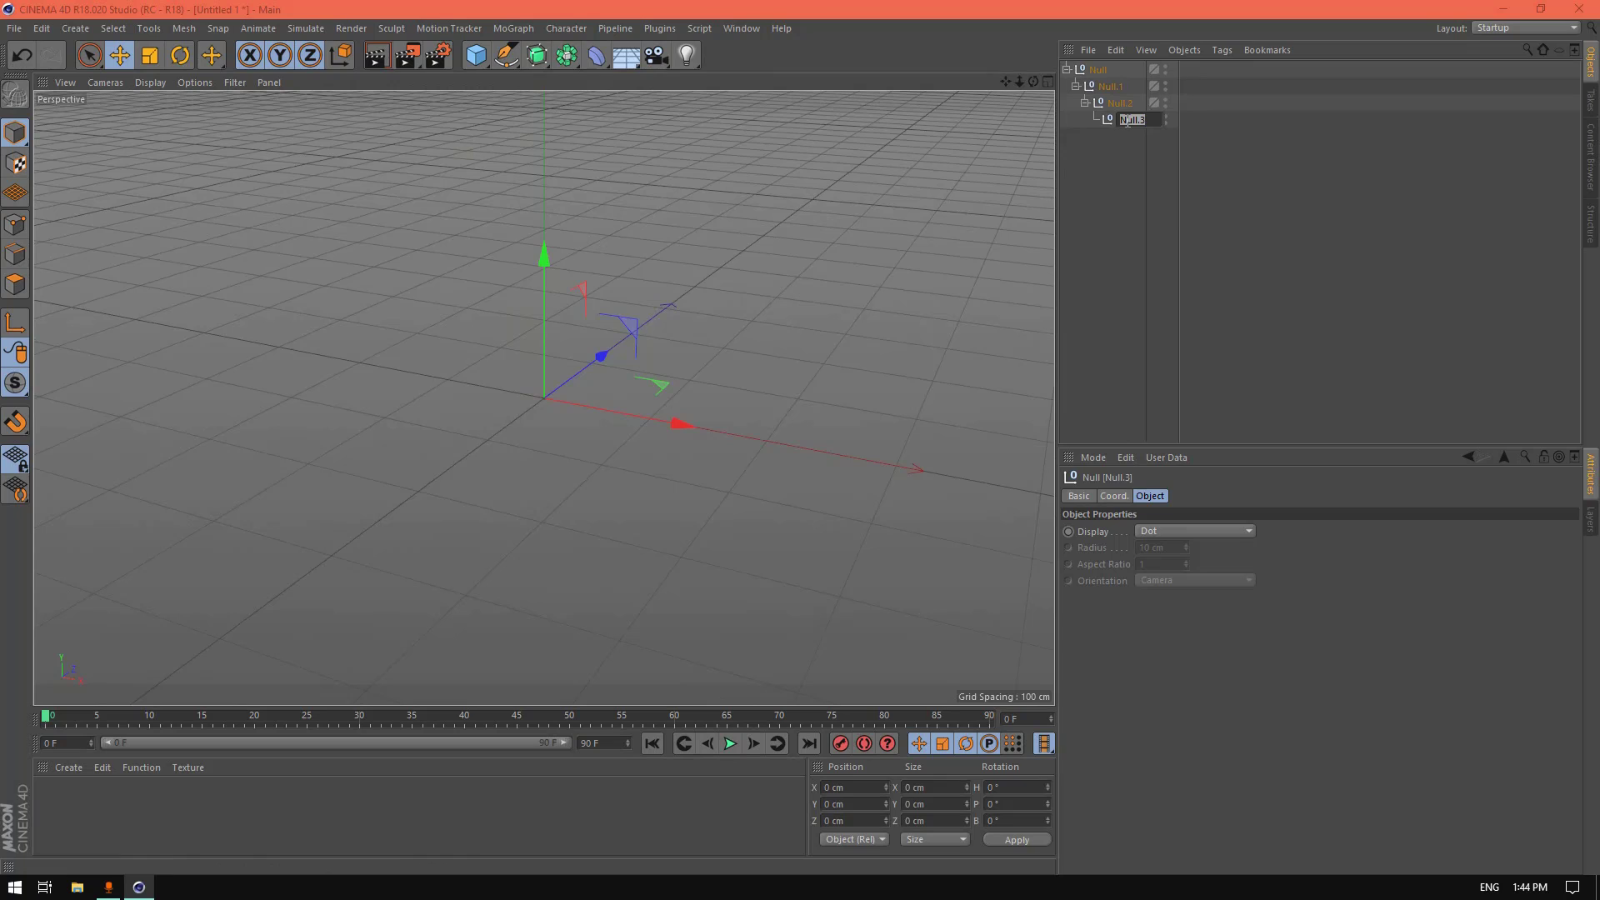
{"action": "type", "text": "V1"}
{"action": "key", "text": "Return"}
{"action": "double_click", "coordinate": [1119, 103]}
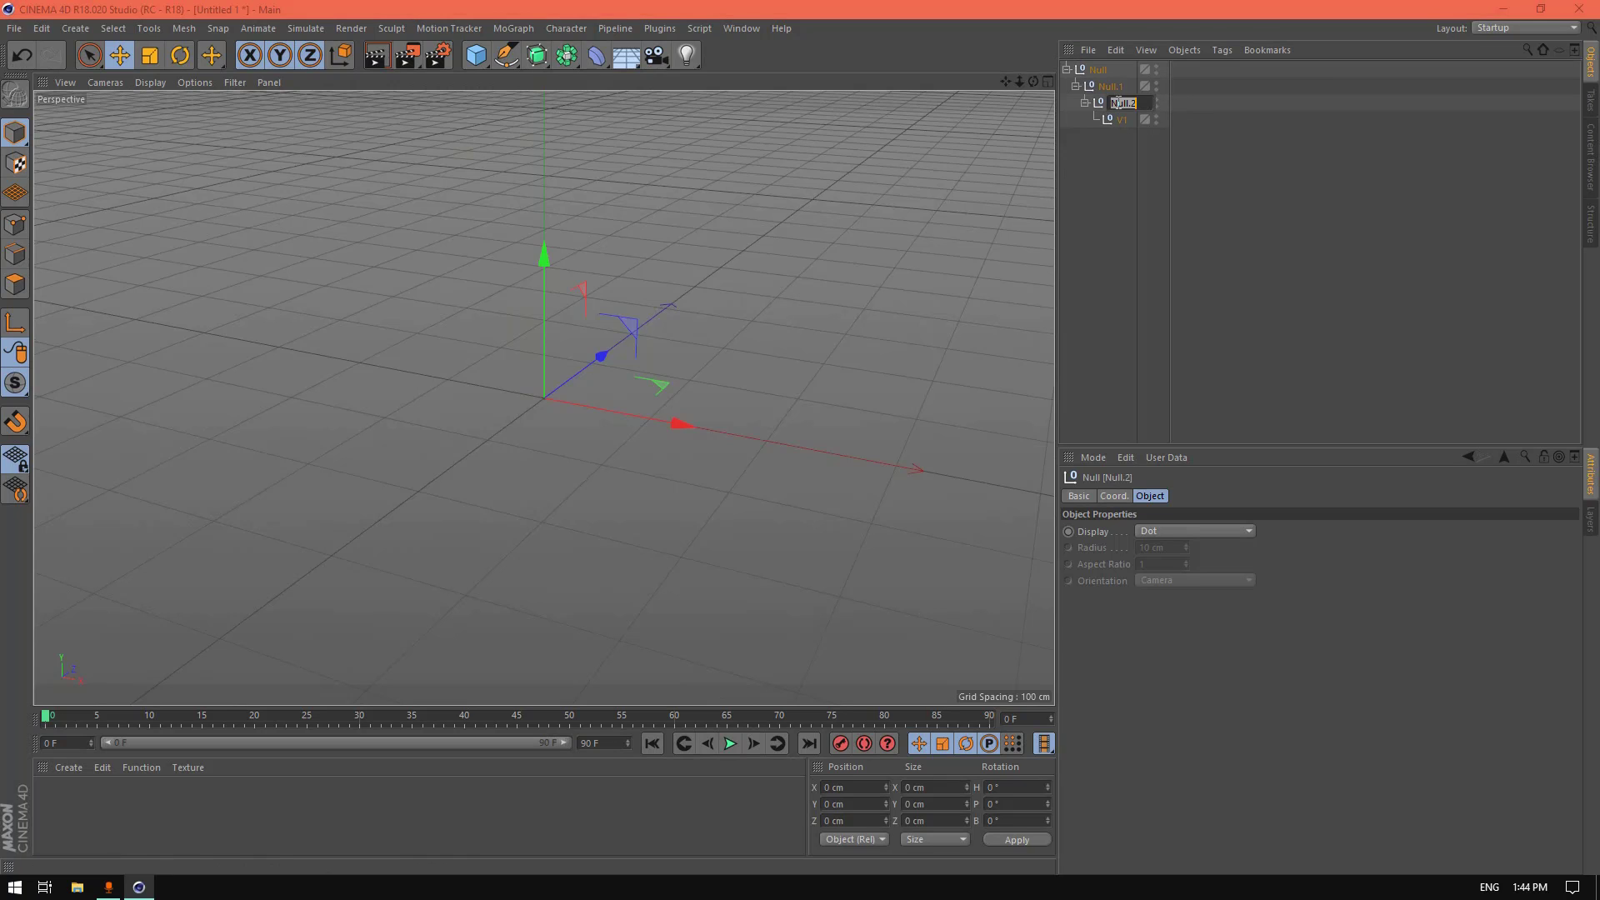
{"action": "type", "text": "1.1"}
{"action": "key", "text": "Return"}
{"action": "double_click", "coordinate": [1112, 87]}
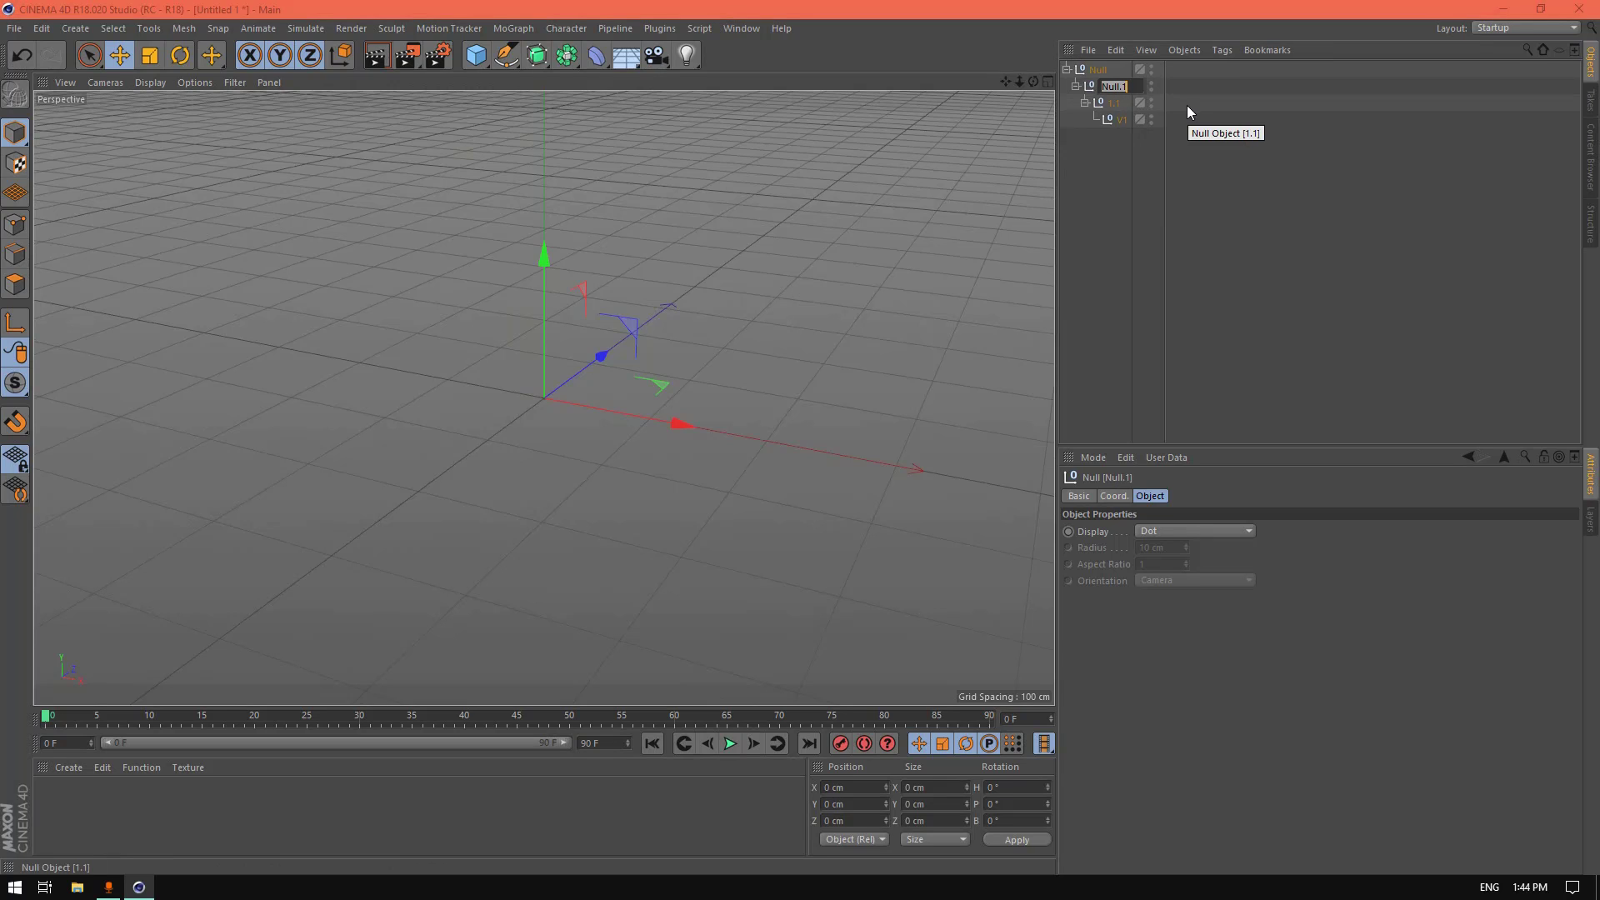
{"action": "type", "text": "1"}
{"action": "key", "text": "Return"}
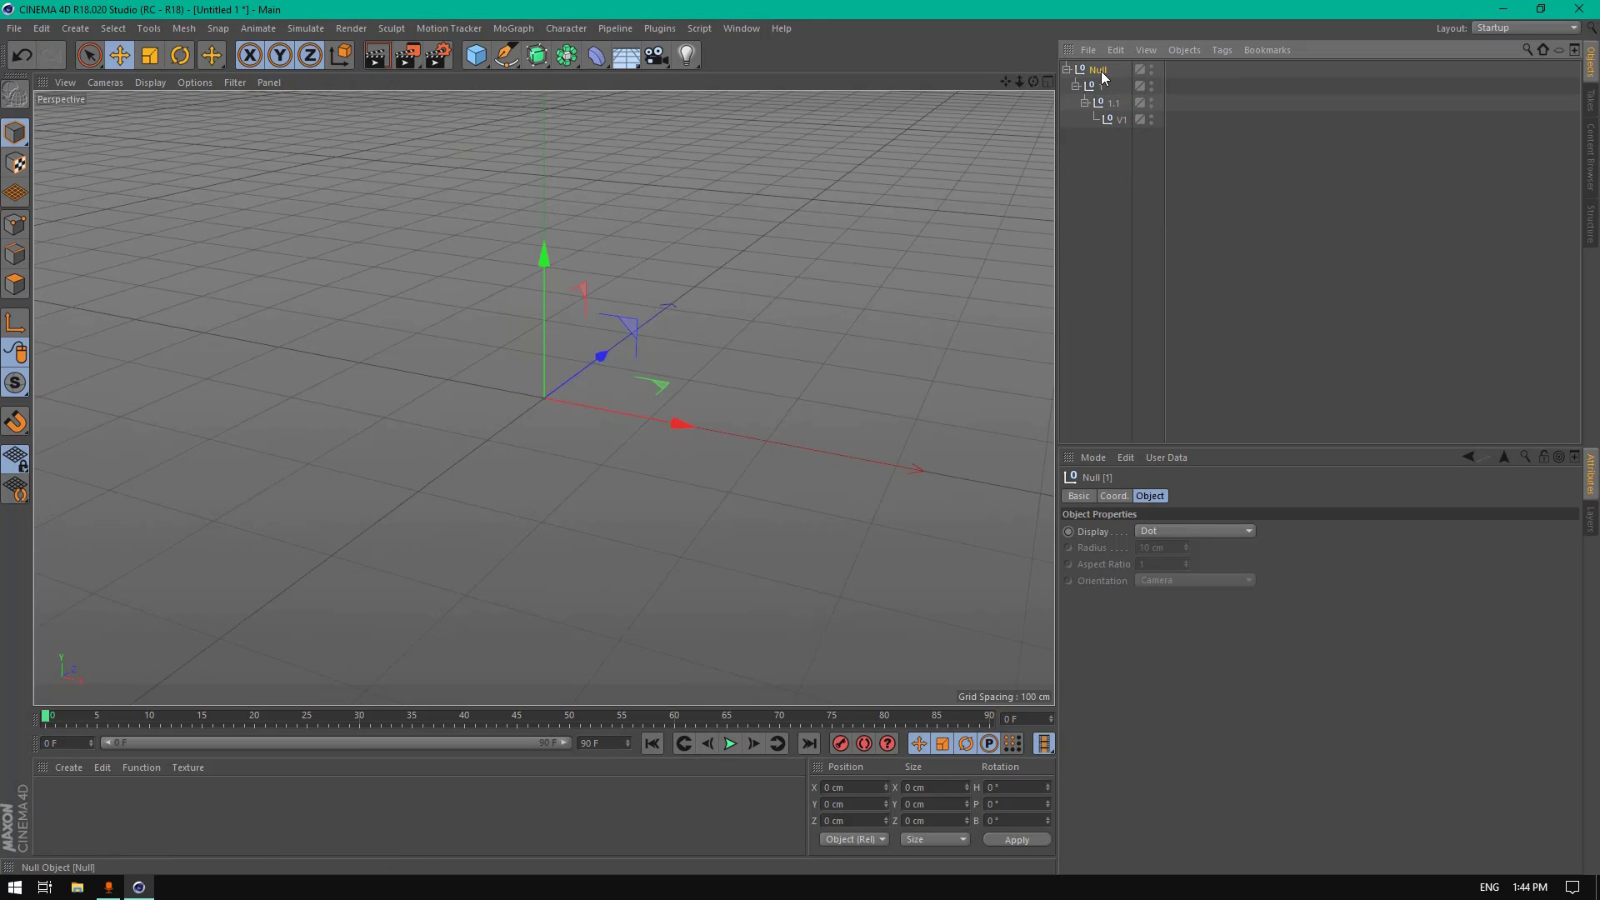
Step: Rename the top-level null as Pie Chart
{"action": "double_click", "coordinate": [1100, 71]}
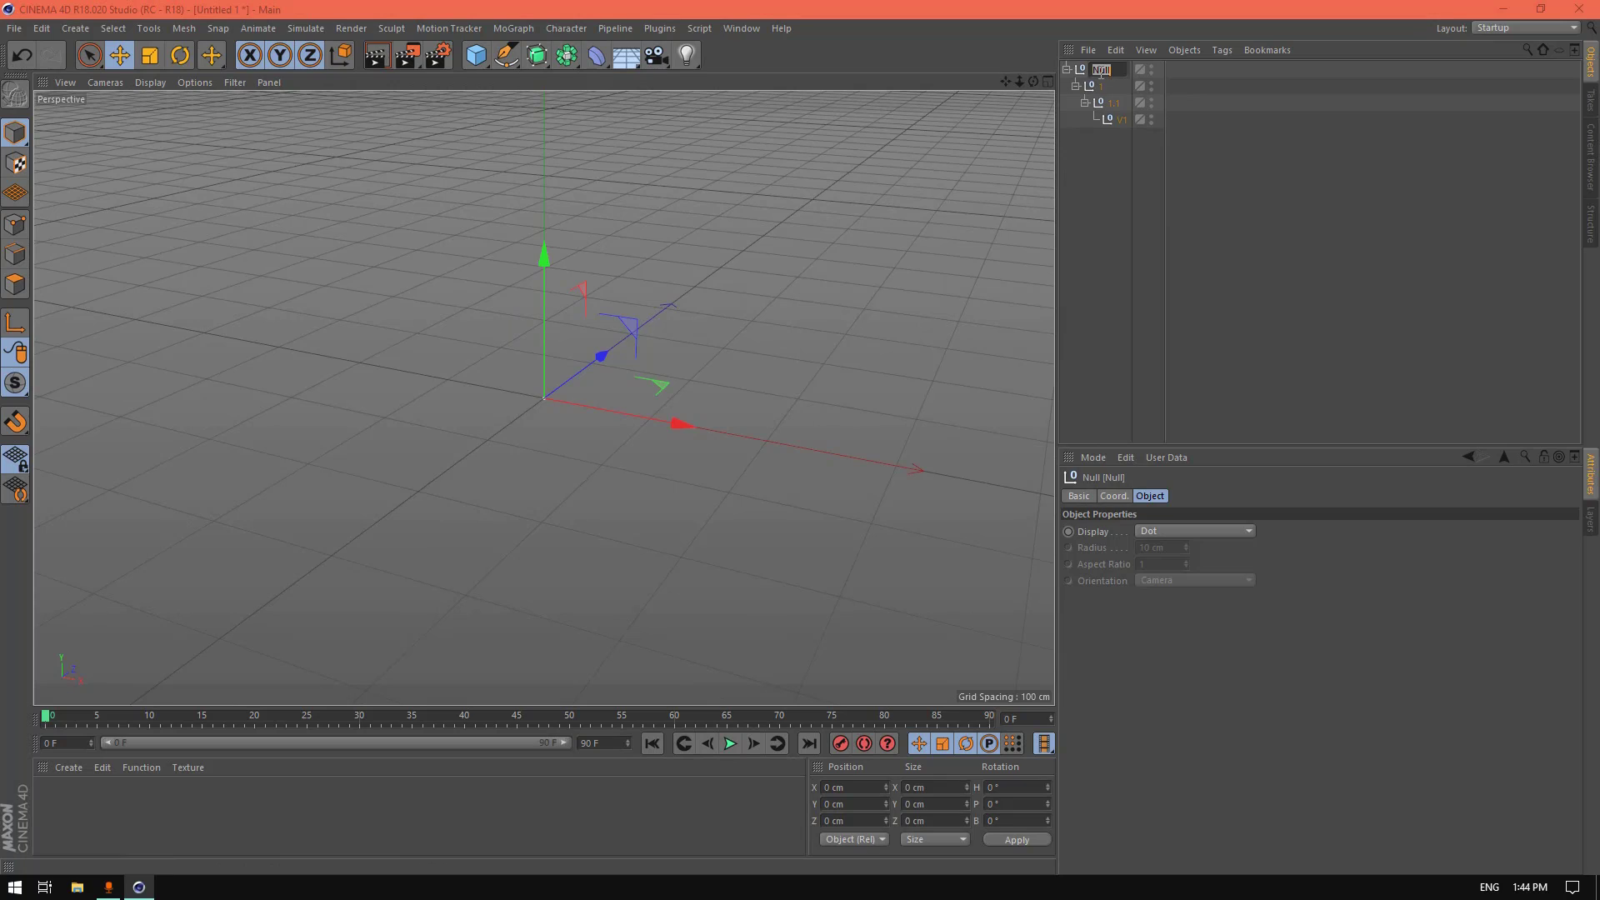
{"action": "type", "text": "P1"}
{"action": "type", "text": "e Chart"}
{"action": "key", "text": "Return"}
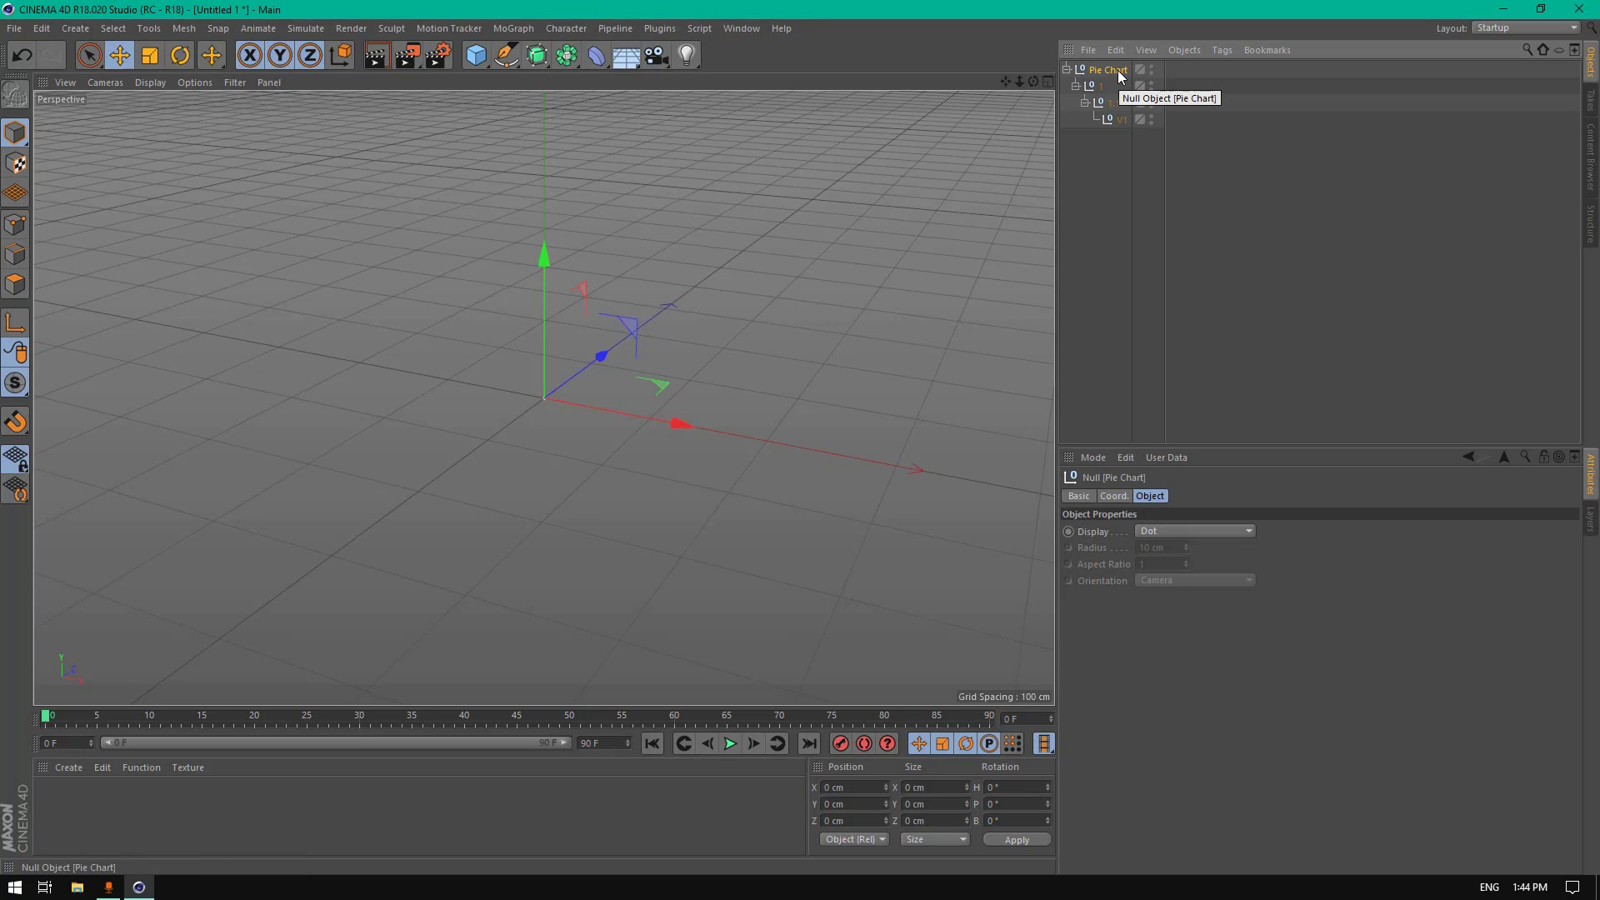
Step: Open the user data manager for the Pie Chart null and name its first entry Hieght
{"action": "left_click", "coordinate": [1169, 457]}
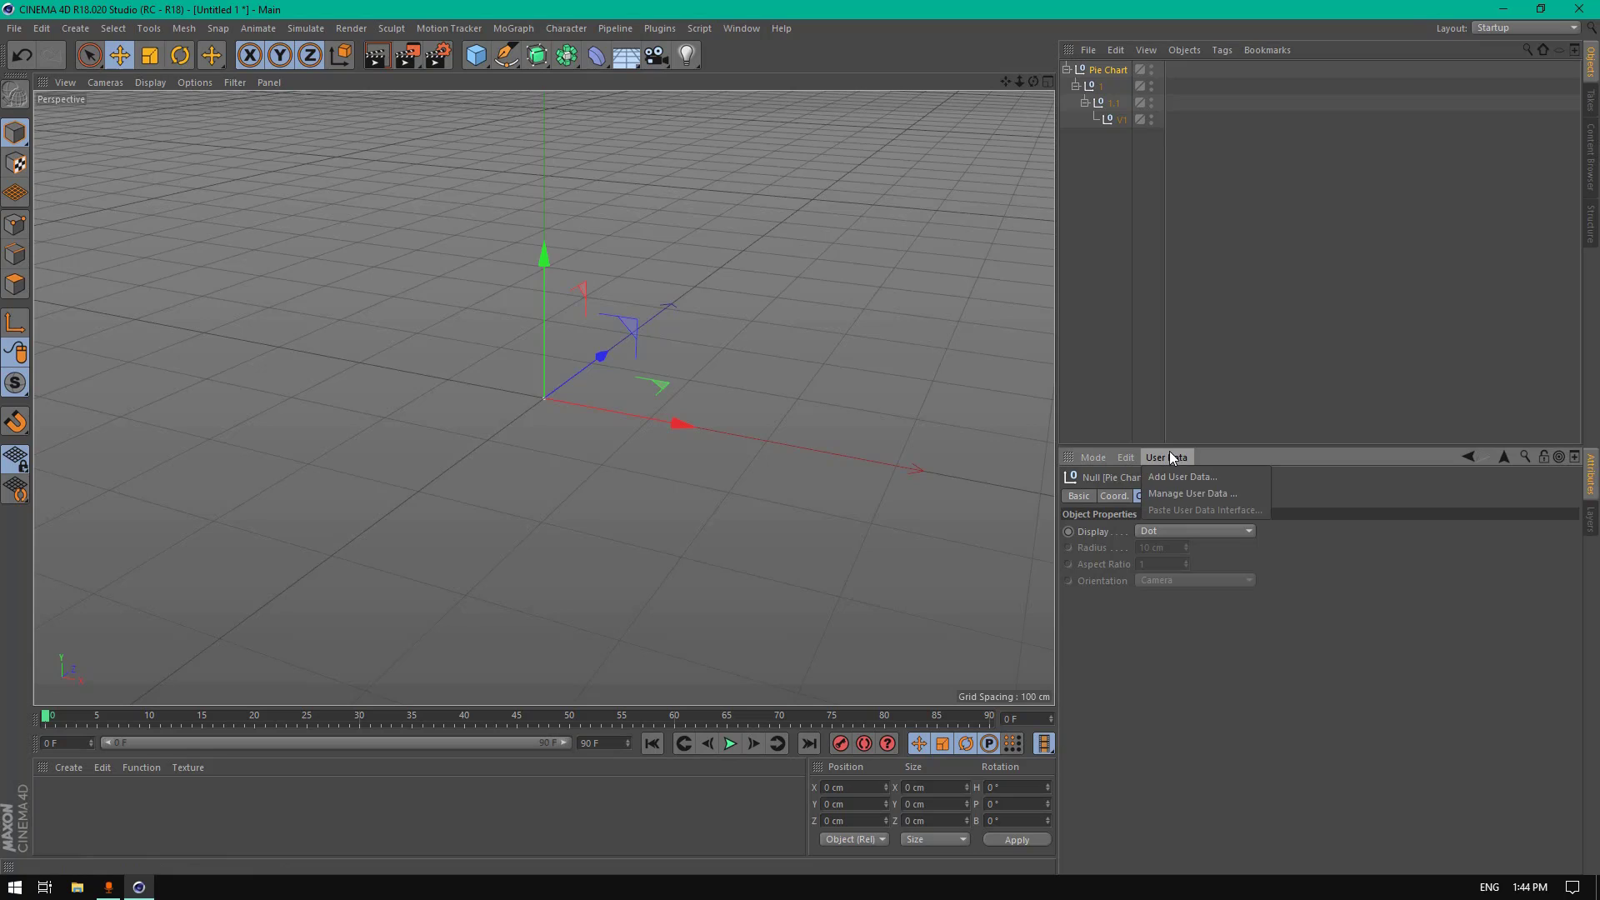
{"action": "left_click", "coordinate": [1190, 493]}
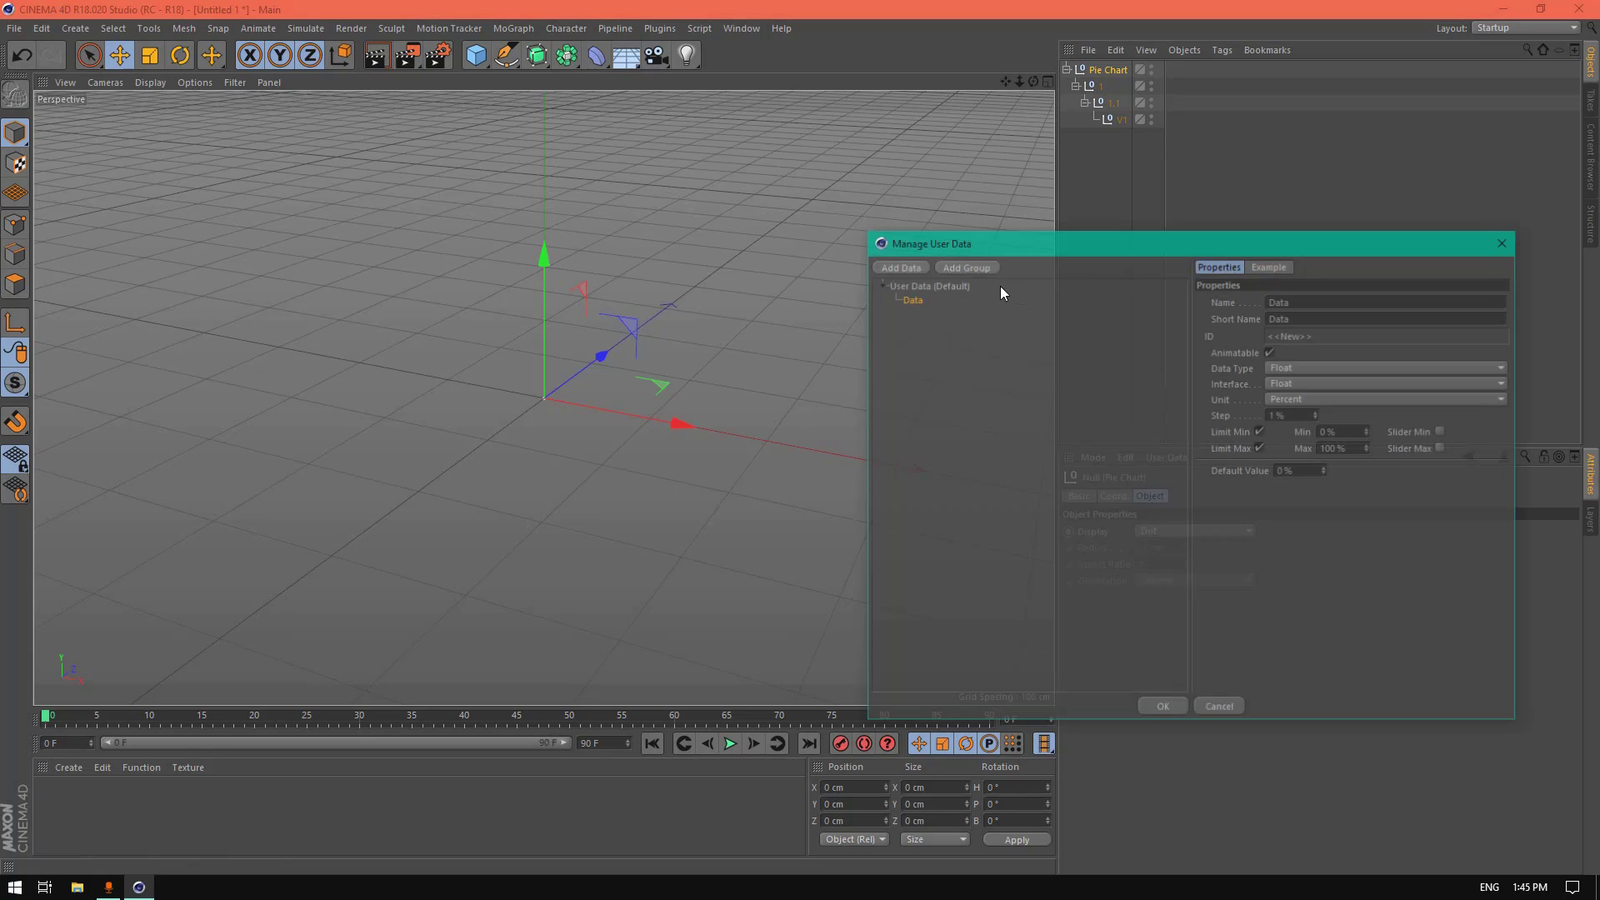
{"action": "left_click", "coordinate": [927, 279]}
{"action": "left_click", "coordinate": [910, 296]}
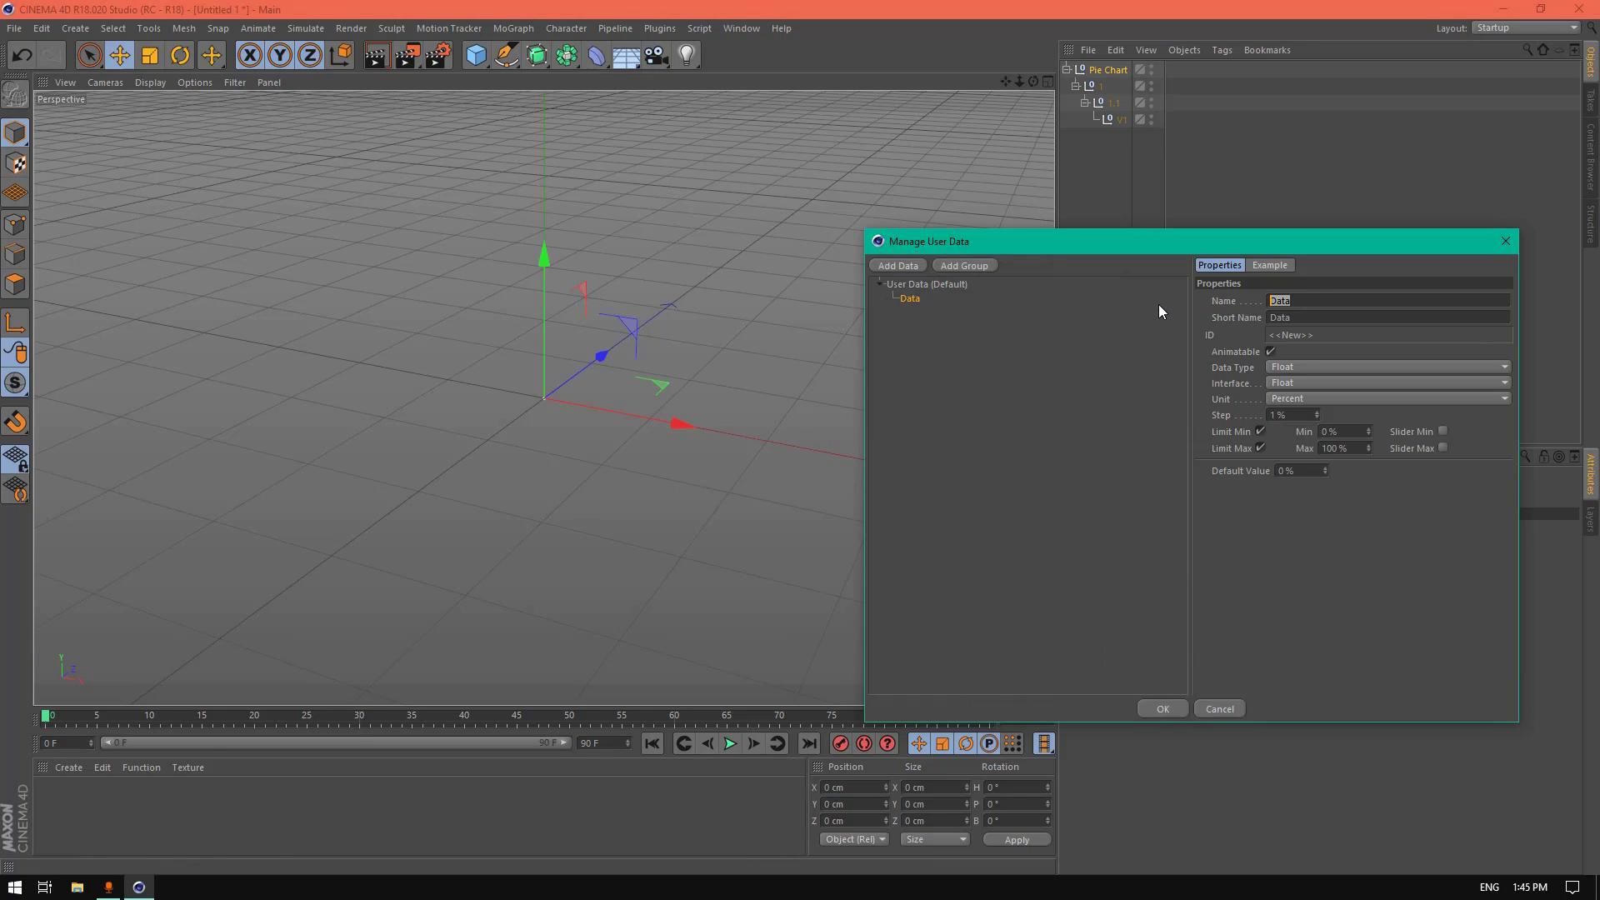
{"action": "type", "text": "Hieght"}
Step: Configure the Hieght entry as a Float Slider with Meter units and a maximum of 100 cm
{"action": "left_click", "coordinate": [1346, 367]}
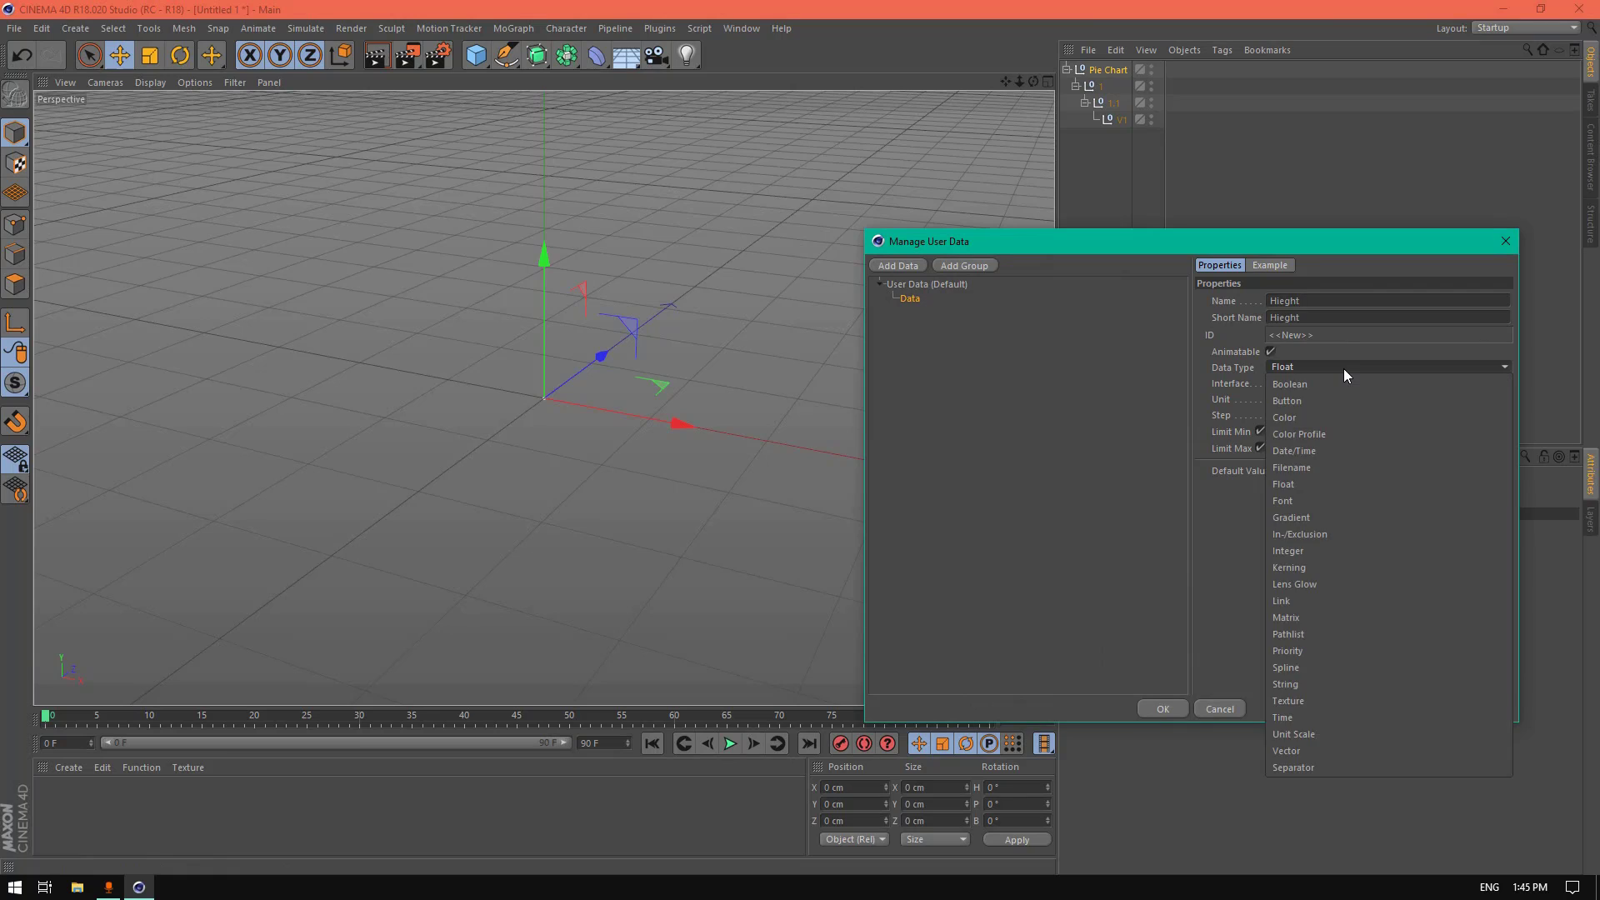
{"action": "left_click", "coordinate": [1343, 369]}
{"action": "left_click", "coordinate": [1323, 381]}
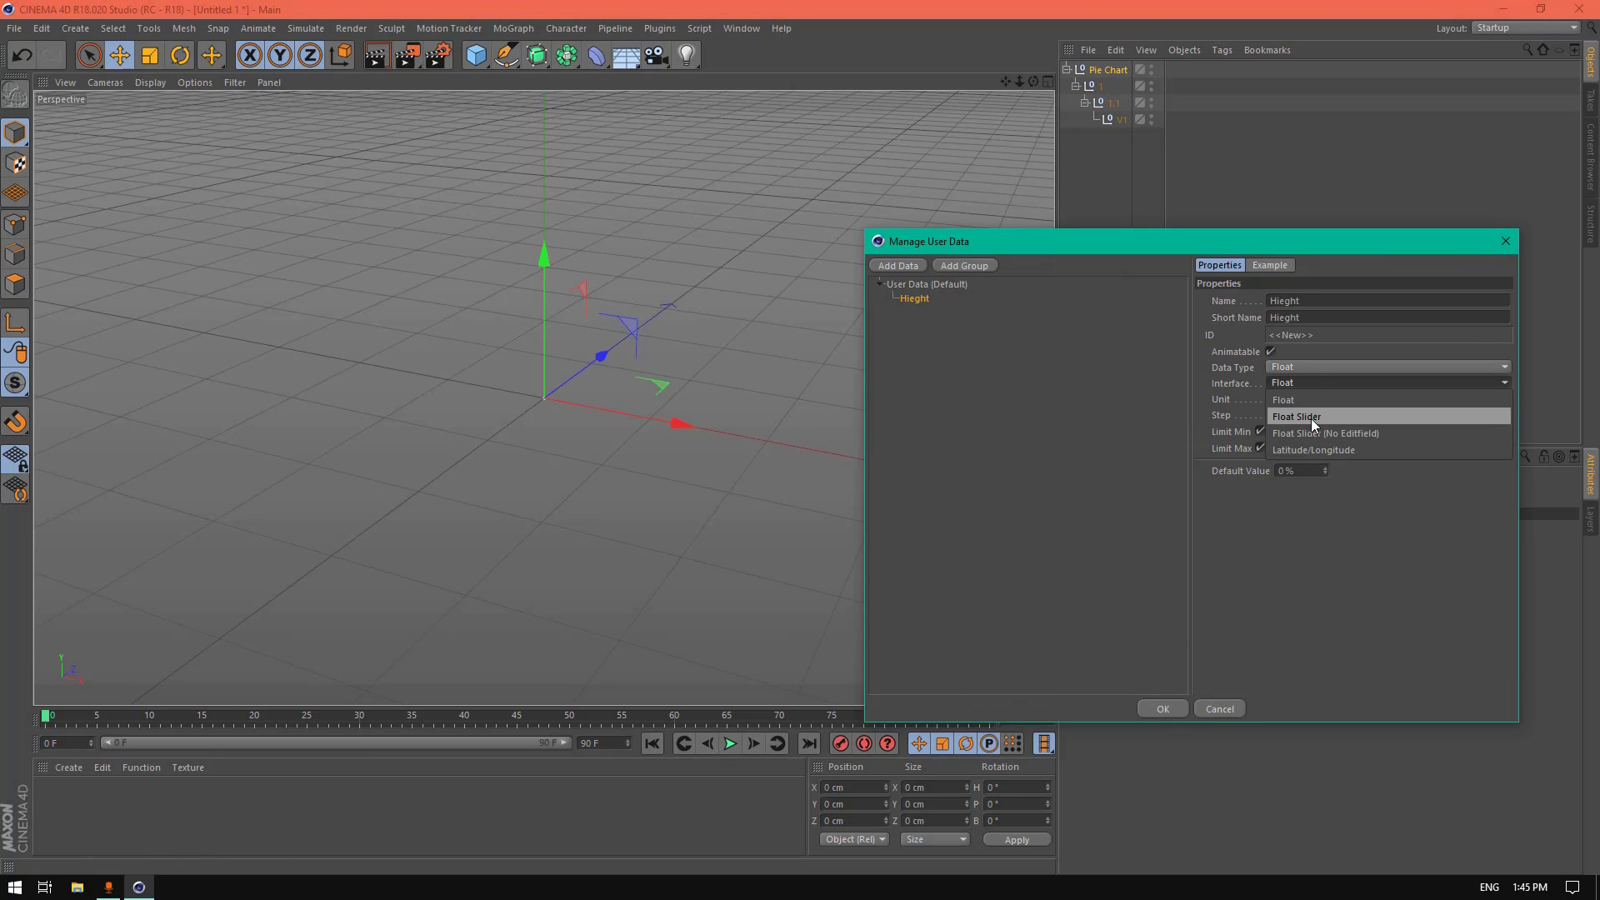
{"action": "left_click", "coordinate": [1312, 417]}
{"action": "left_click", "coordinate": [1311, 400]}
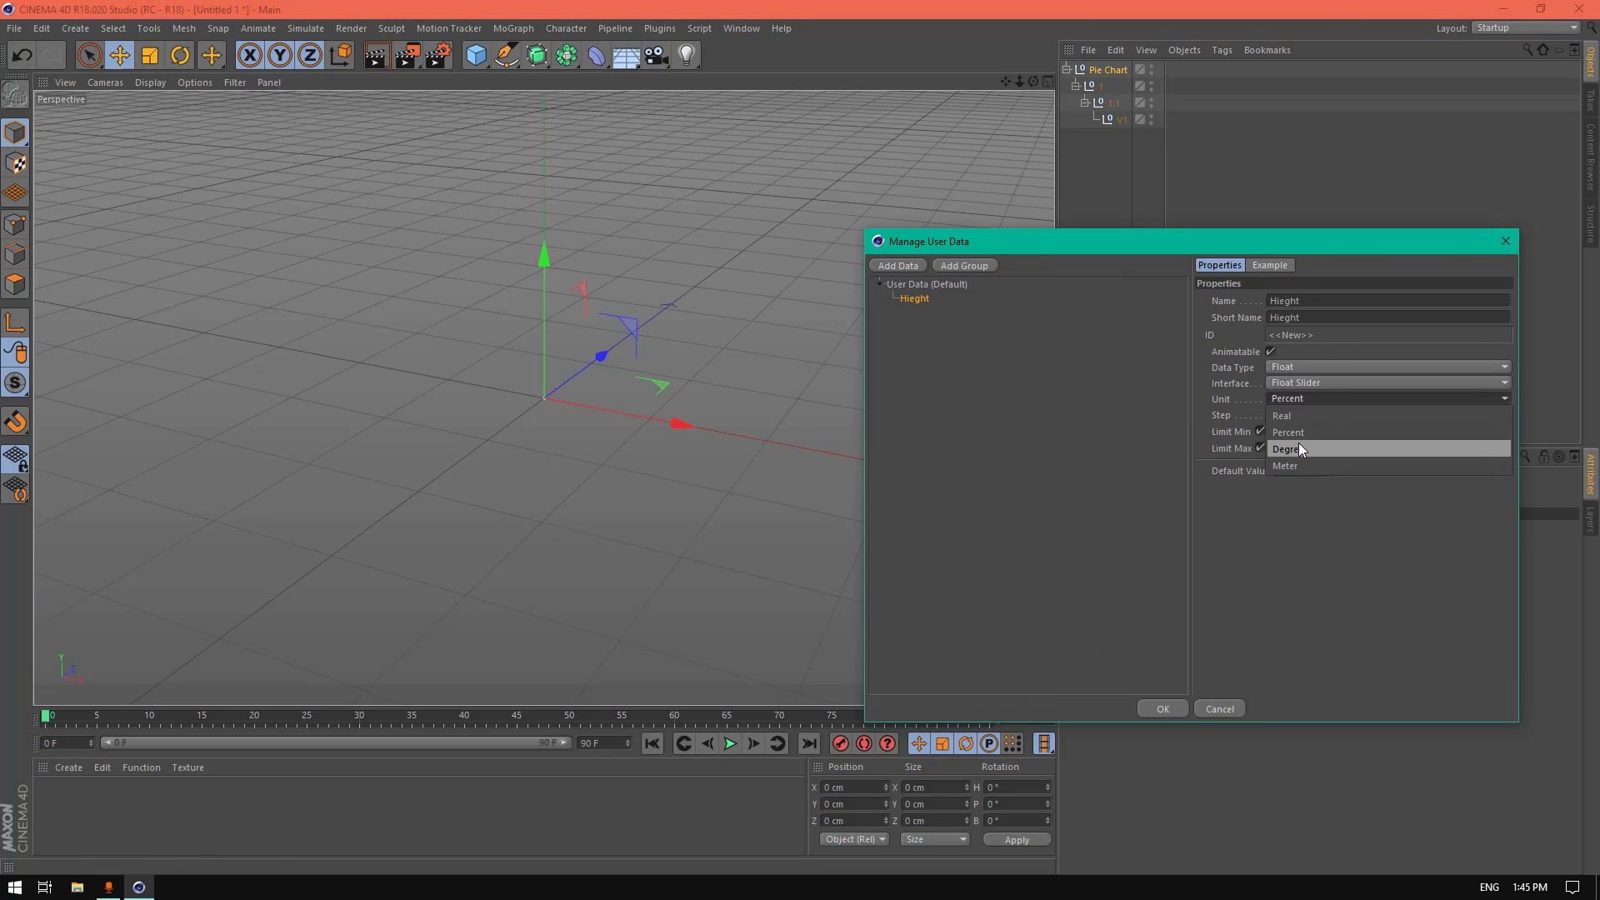
{"action": "left_click", "coordinate": [1302, 461]}
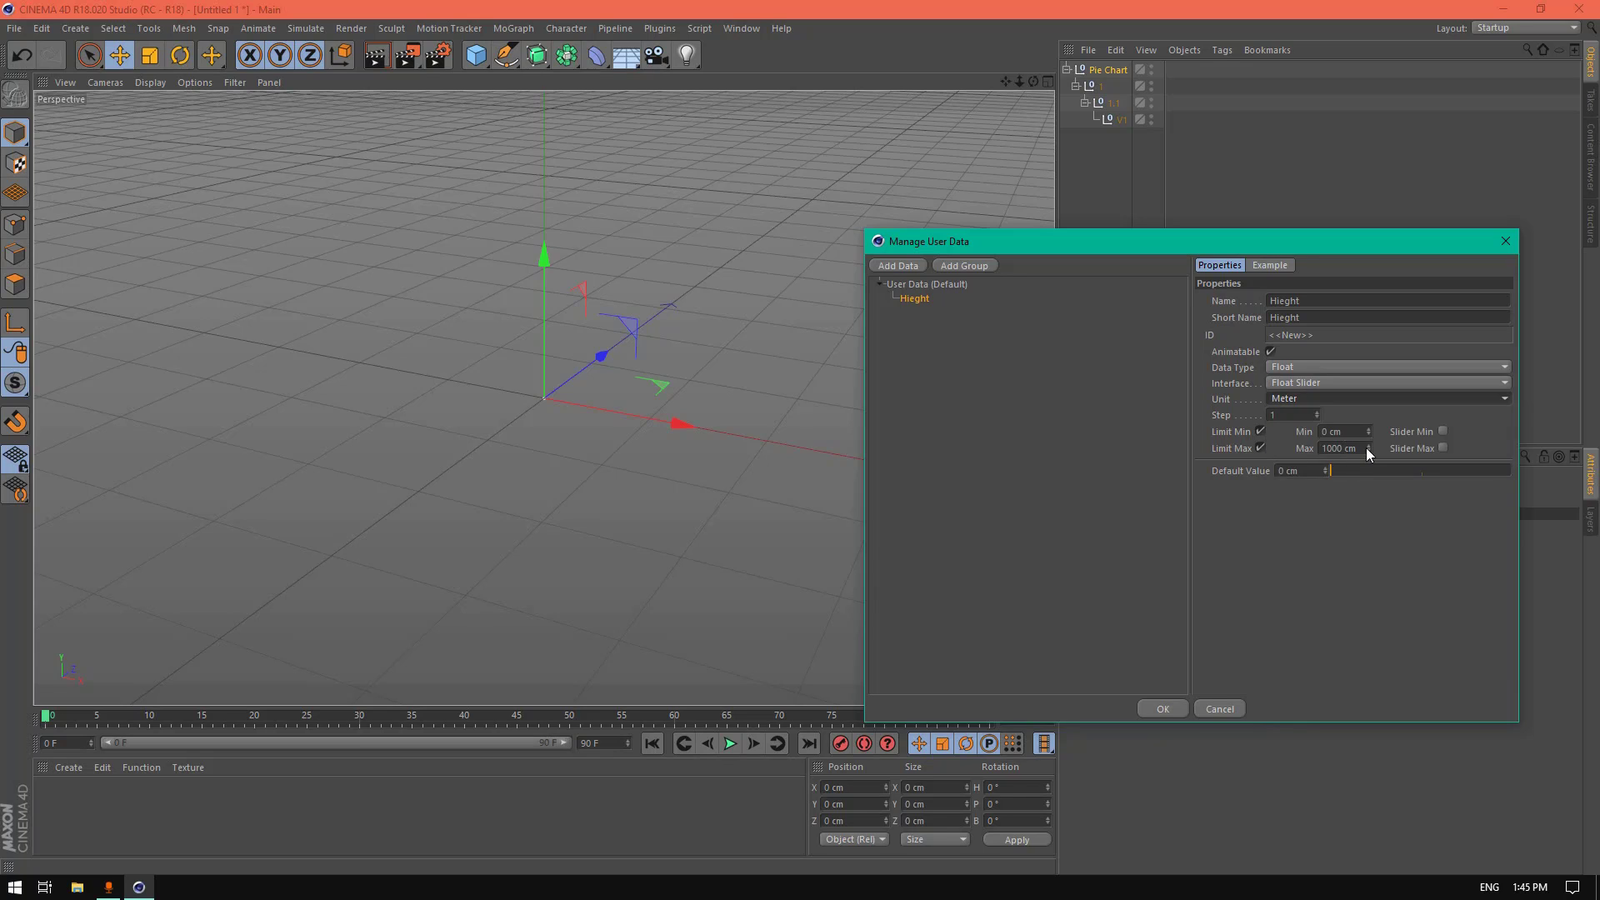
{"action": "double_click", "coordinate": [1357, 449]}
{"action": "type", "text": "100"}
{"action": "key", "text": "Return"}
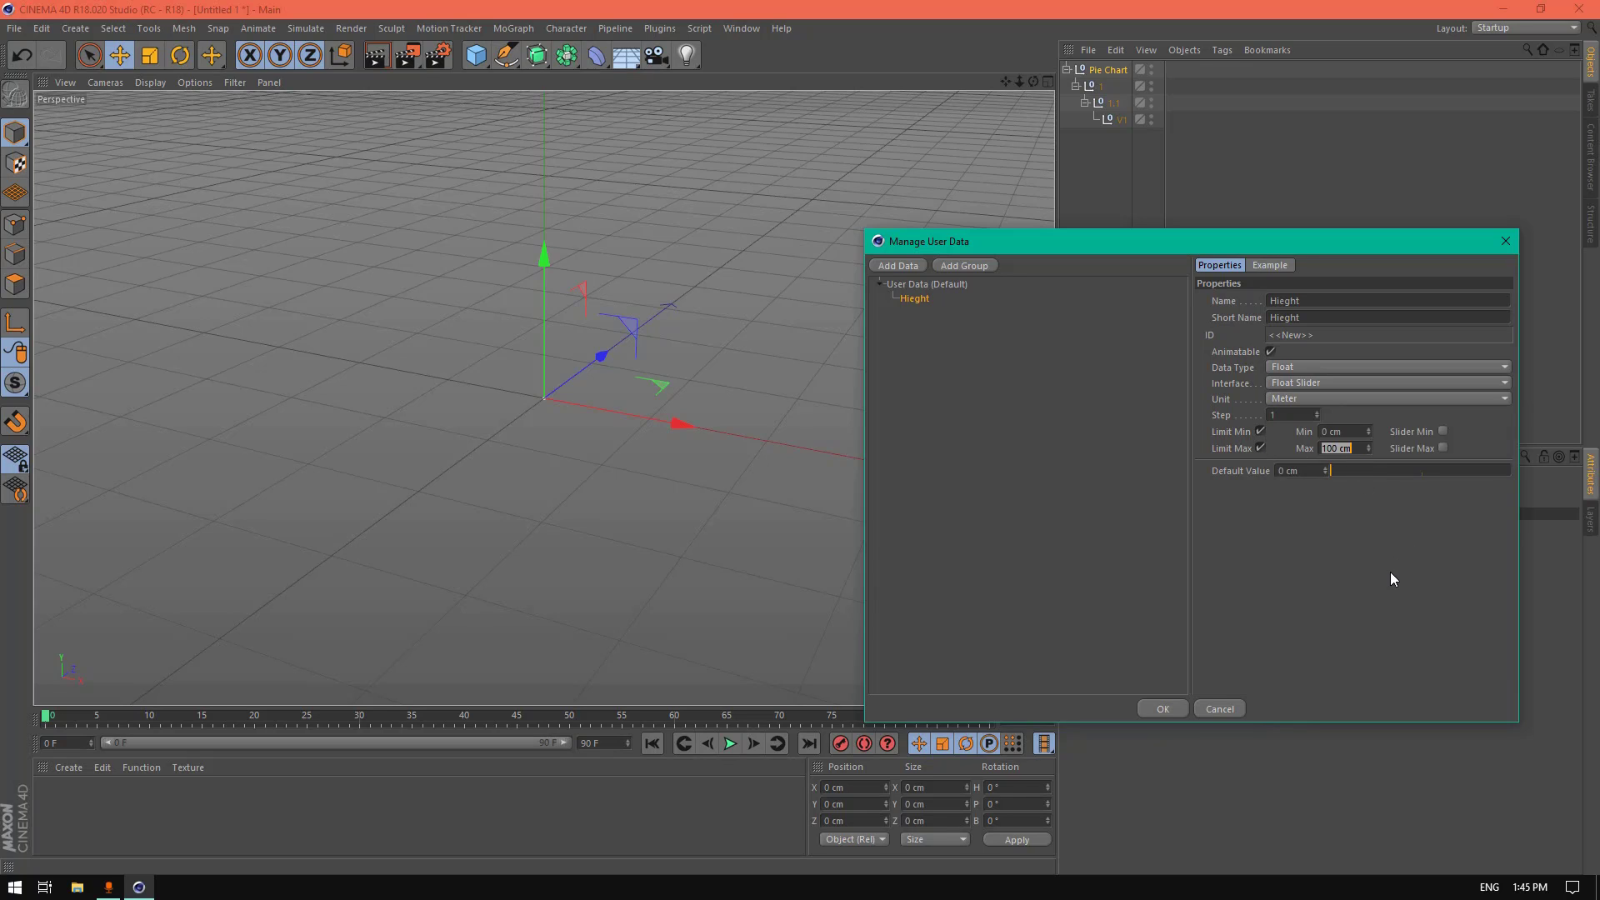
Step: Add a user data entry named Radius as a Float Slider with Meter units and a maximum of 100 cm
{"action": "left_click", "coordinate": [898, 265]}
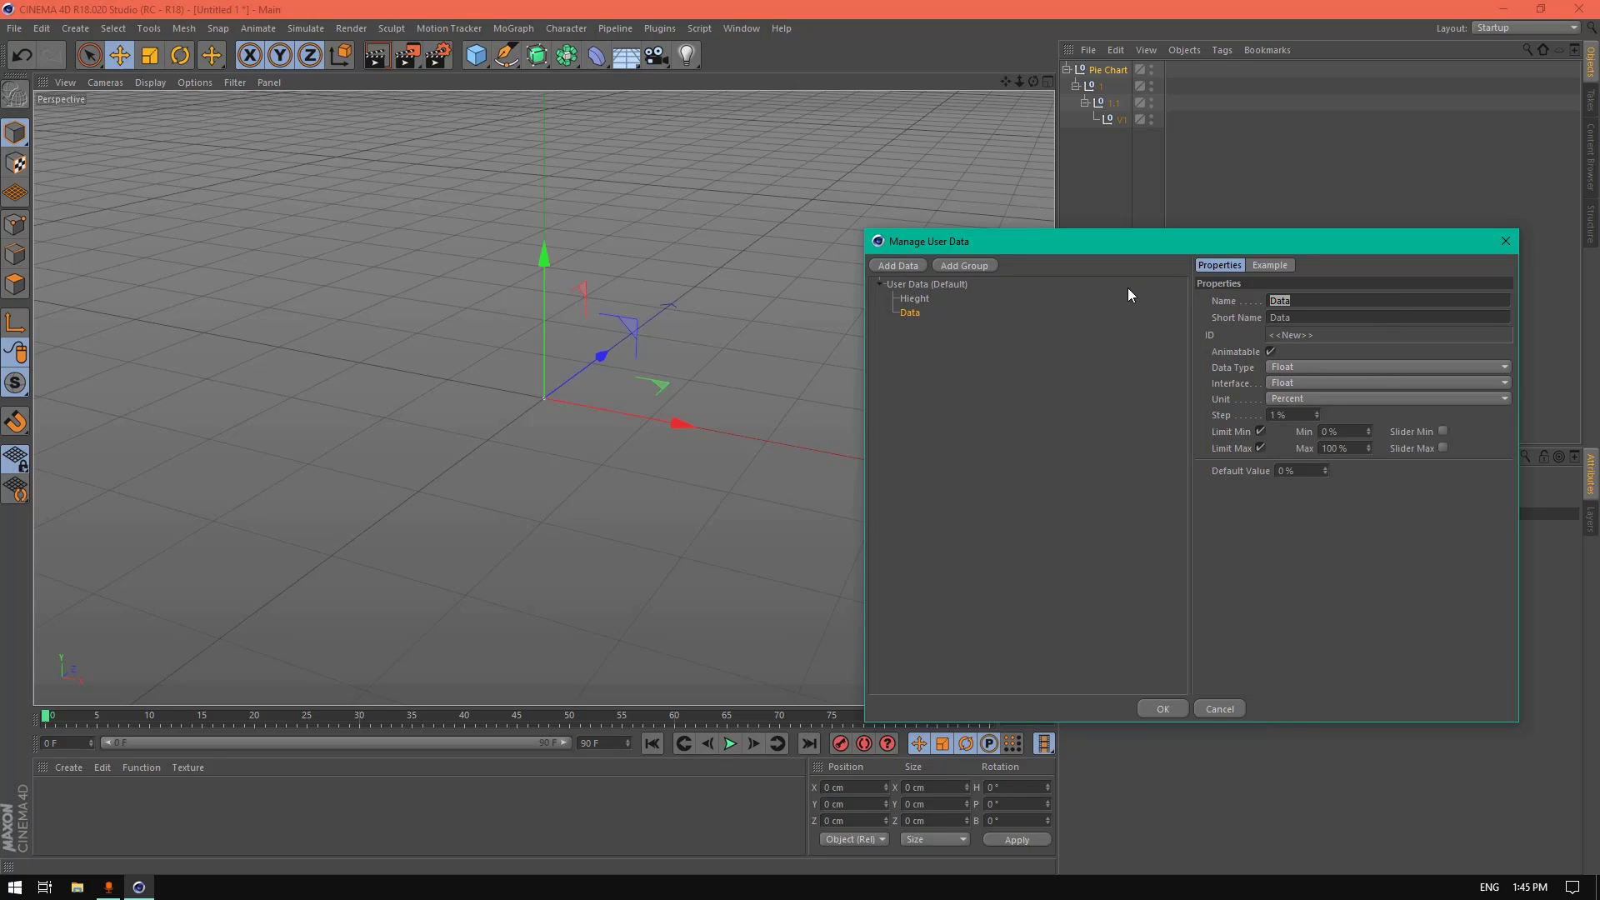
{"action": "type", "text": "Radius"}
{"action": "left_click", "coordinate": [1310, 383]}
{"action": "left_click", "coordinate": [1307, 417]}
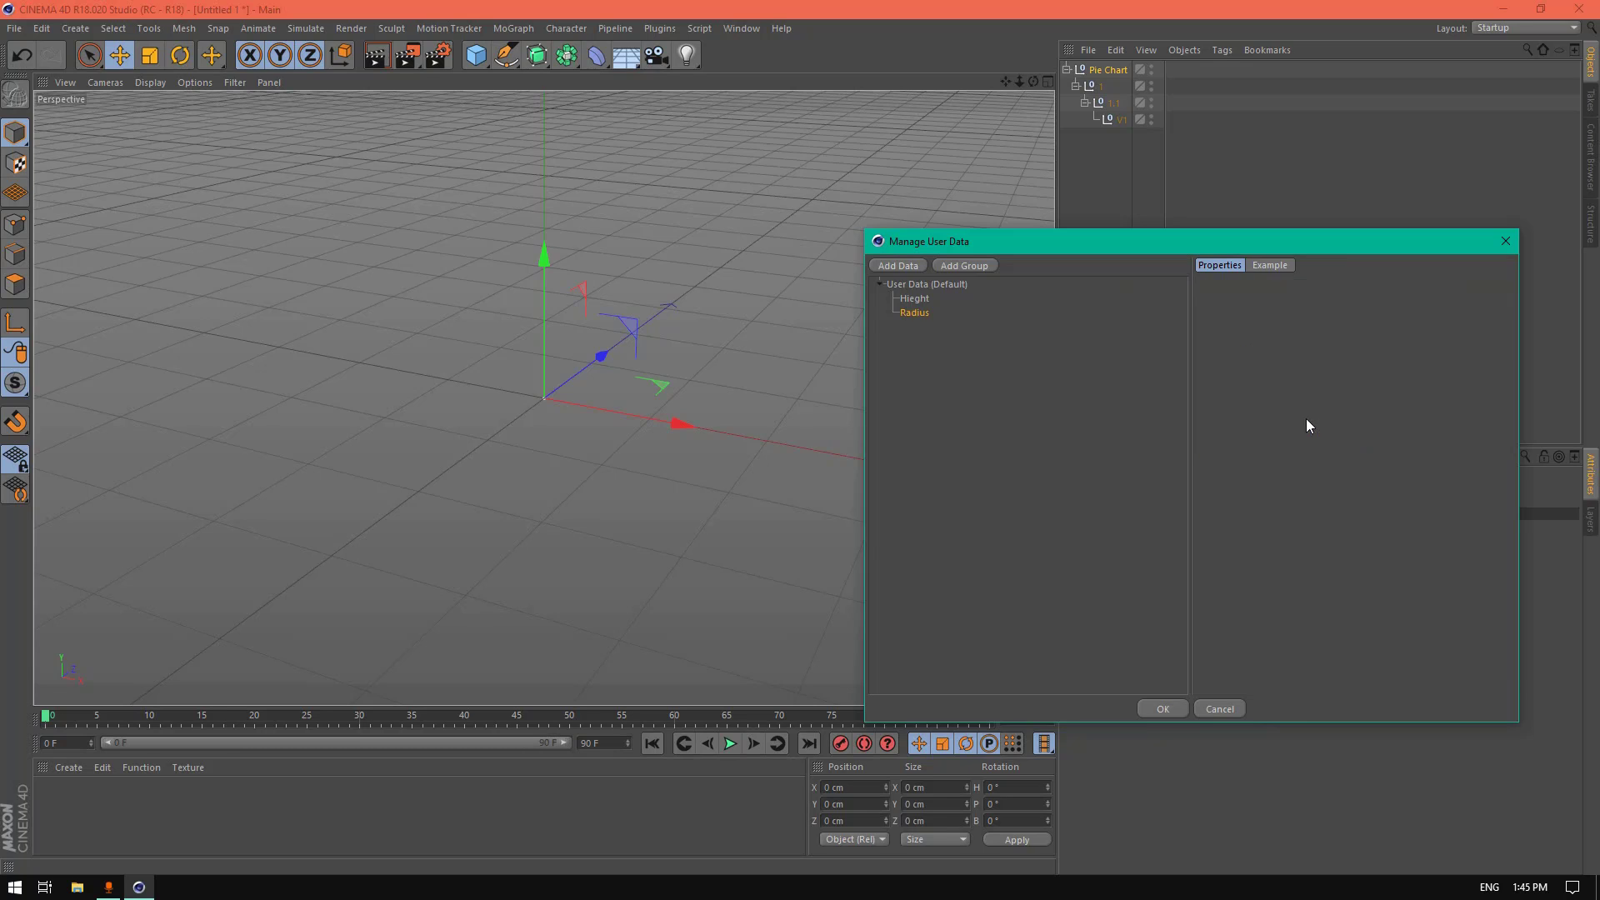
{"action": "left_click", "coordinate": [1302, 397]}
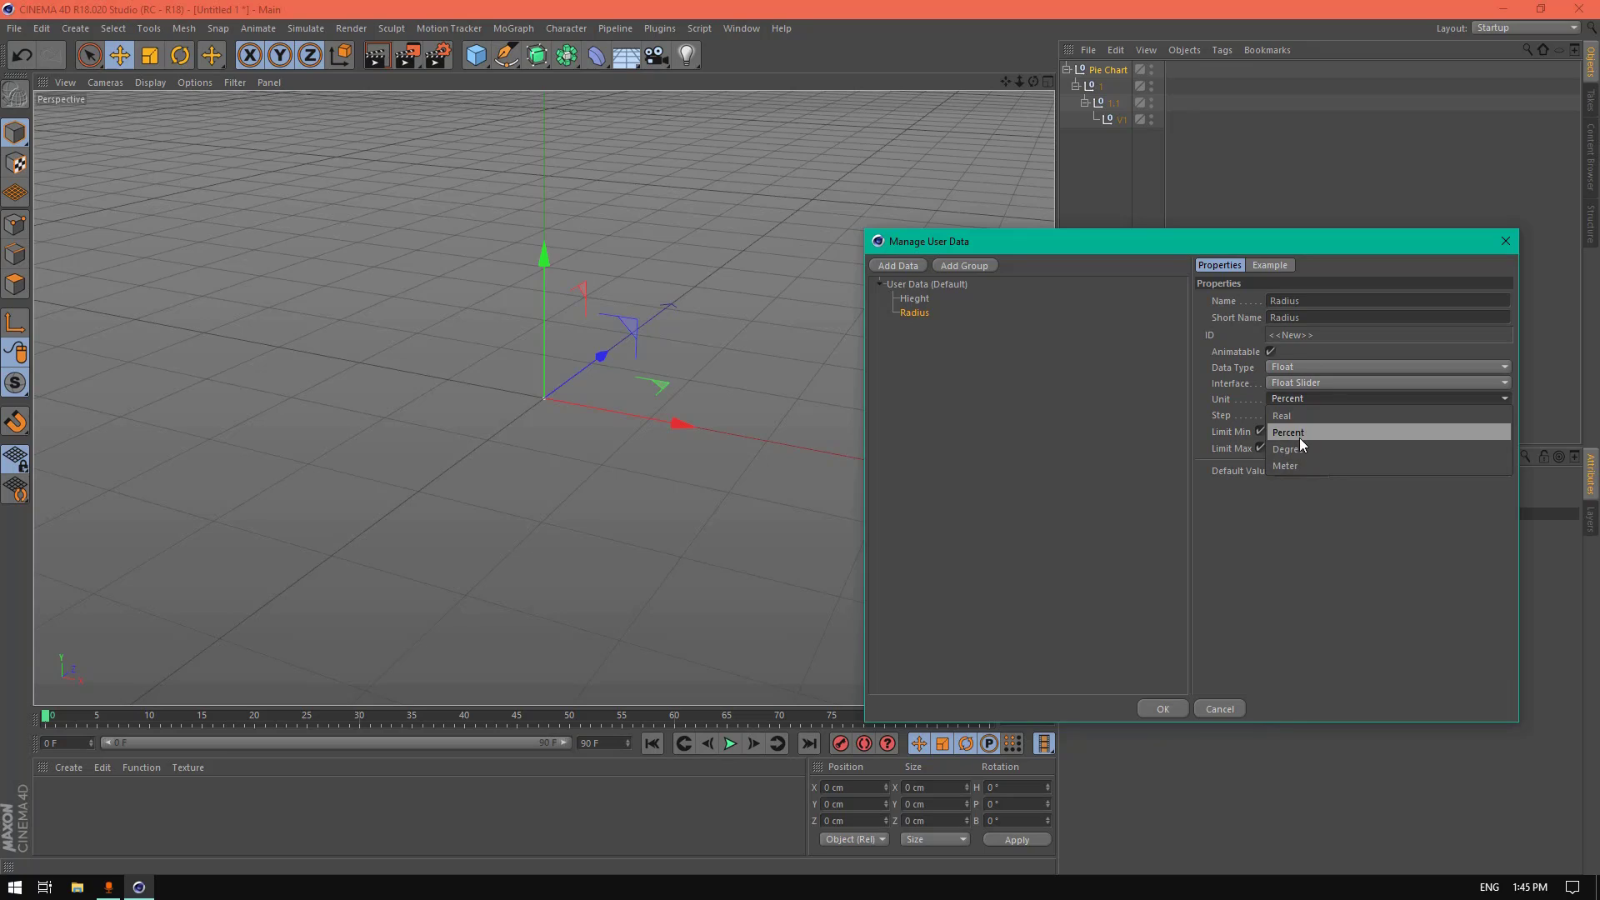
{"action": "left_click", "coordinate": [1297, 465]}
{"action": "left_click_drag", "start_coordinate": [1362, 448], "coordinate": [1304, 456]}
{"action": "type", "text": "100"}
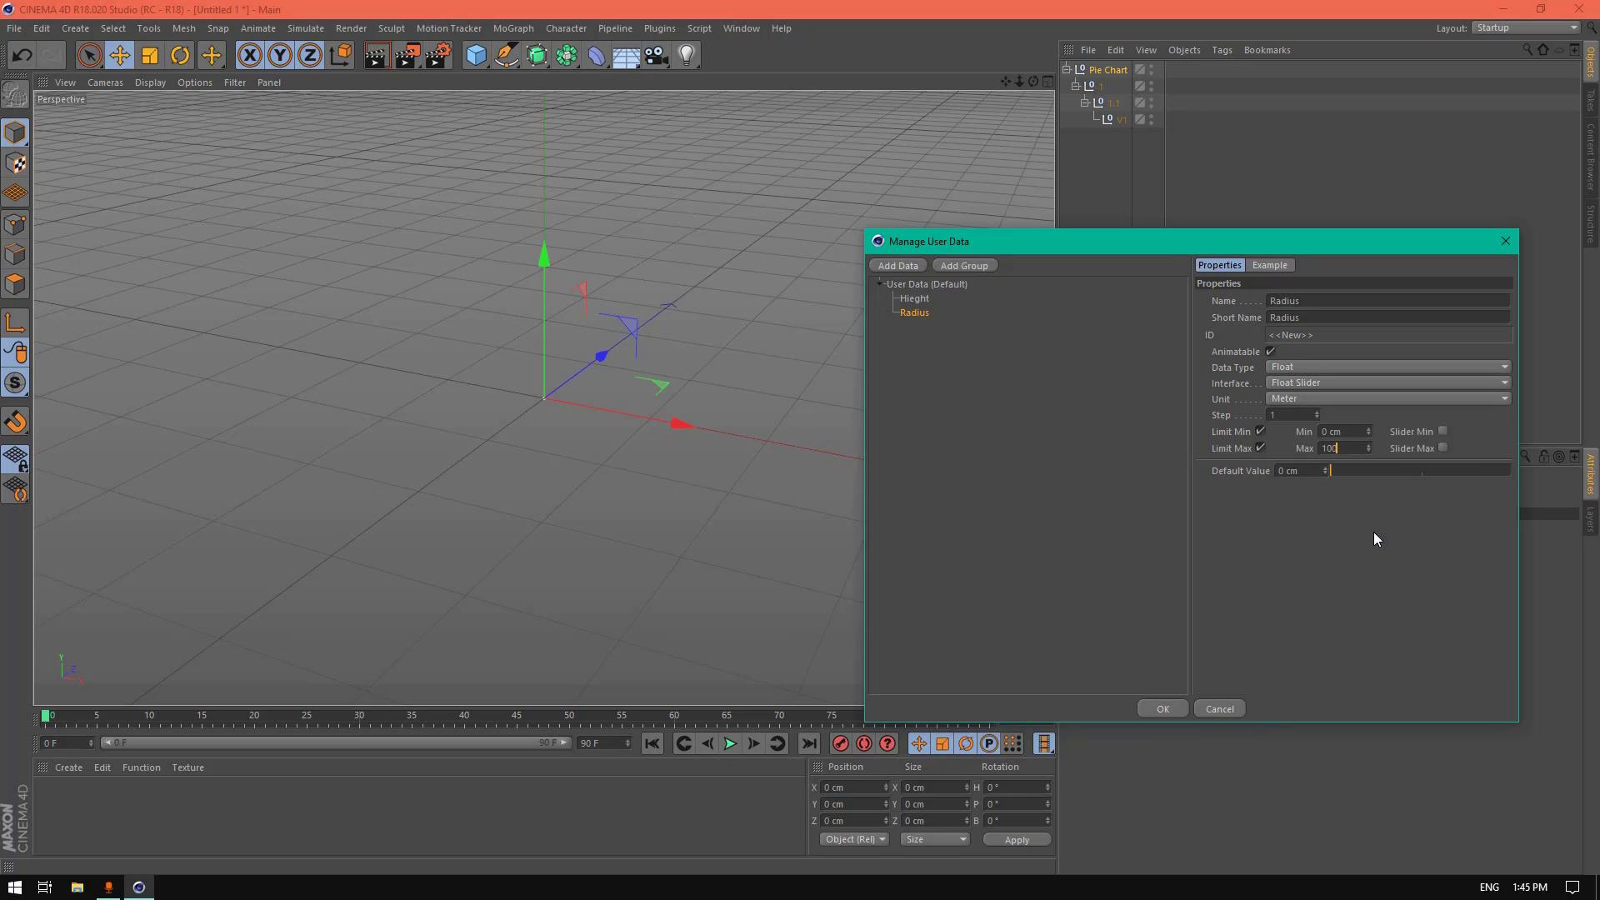
{"action": "key", "text": "Return"}
{"action": "key", "text": "Return"}
Step: Add a user data entry named Rounding with the Float Slider interface
{"action": "left_click", "coordinate": [899, 266]}
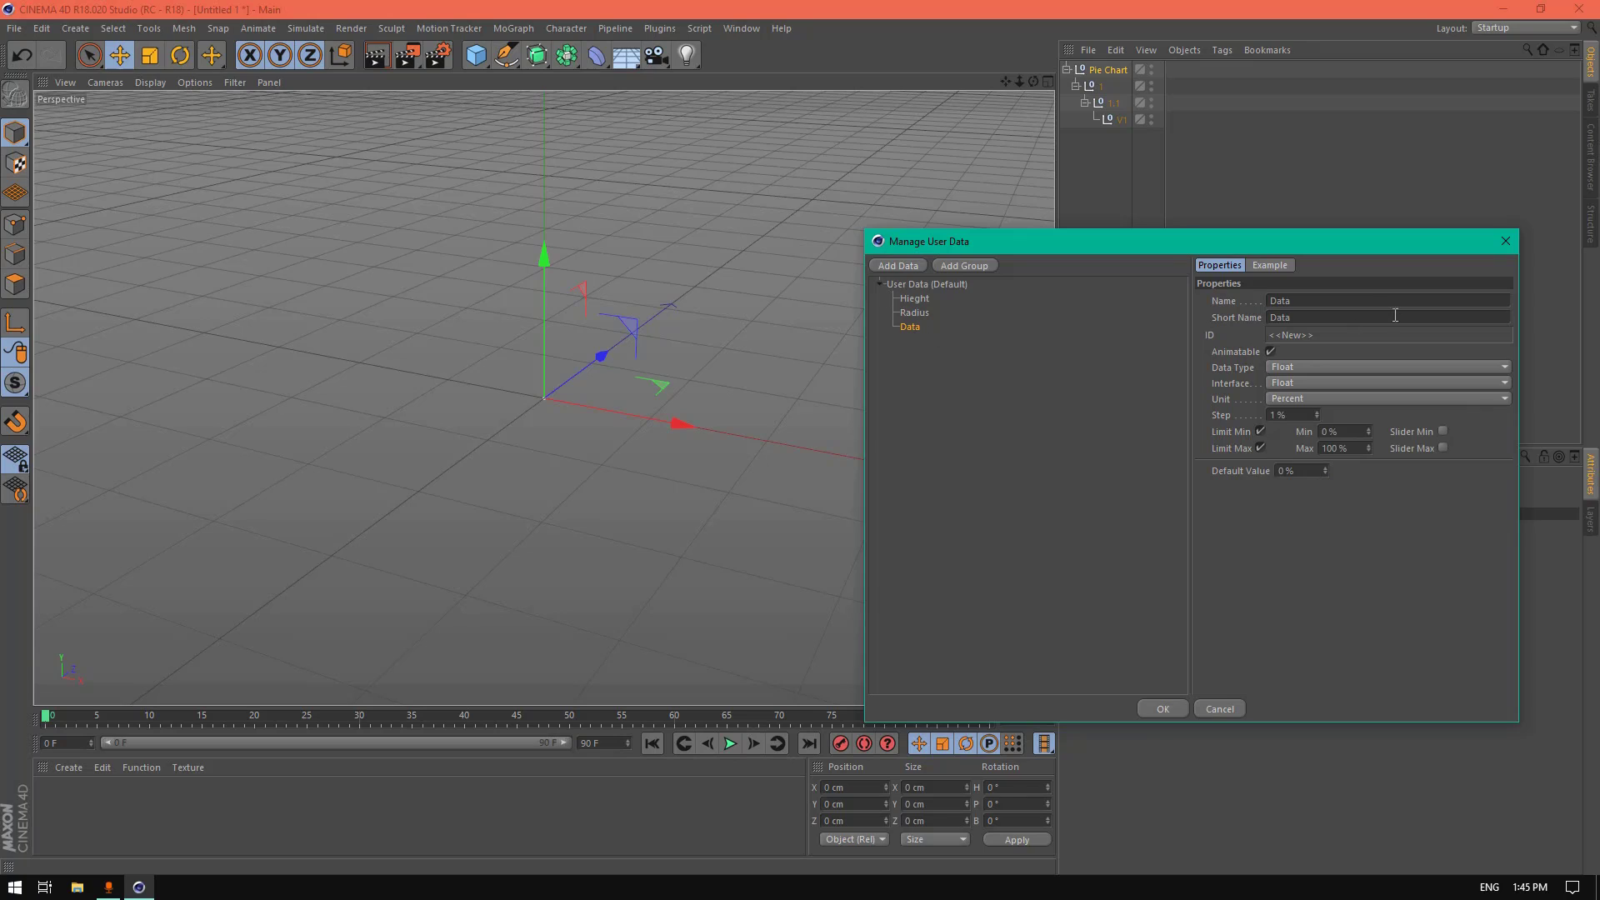
{"action": "left_click_drag", "start_coordinate": [1377, 303], "coordinate": [1127, 319]}
{"action": "type", "text": "Rounfding"}
{"action": "left_click", "coordinate": [1310, 382]}
{"action": "left_click", "coordinate": [1314, 418]}
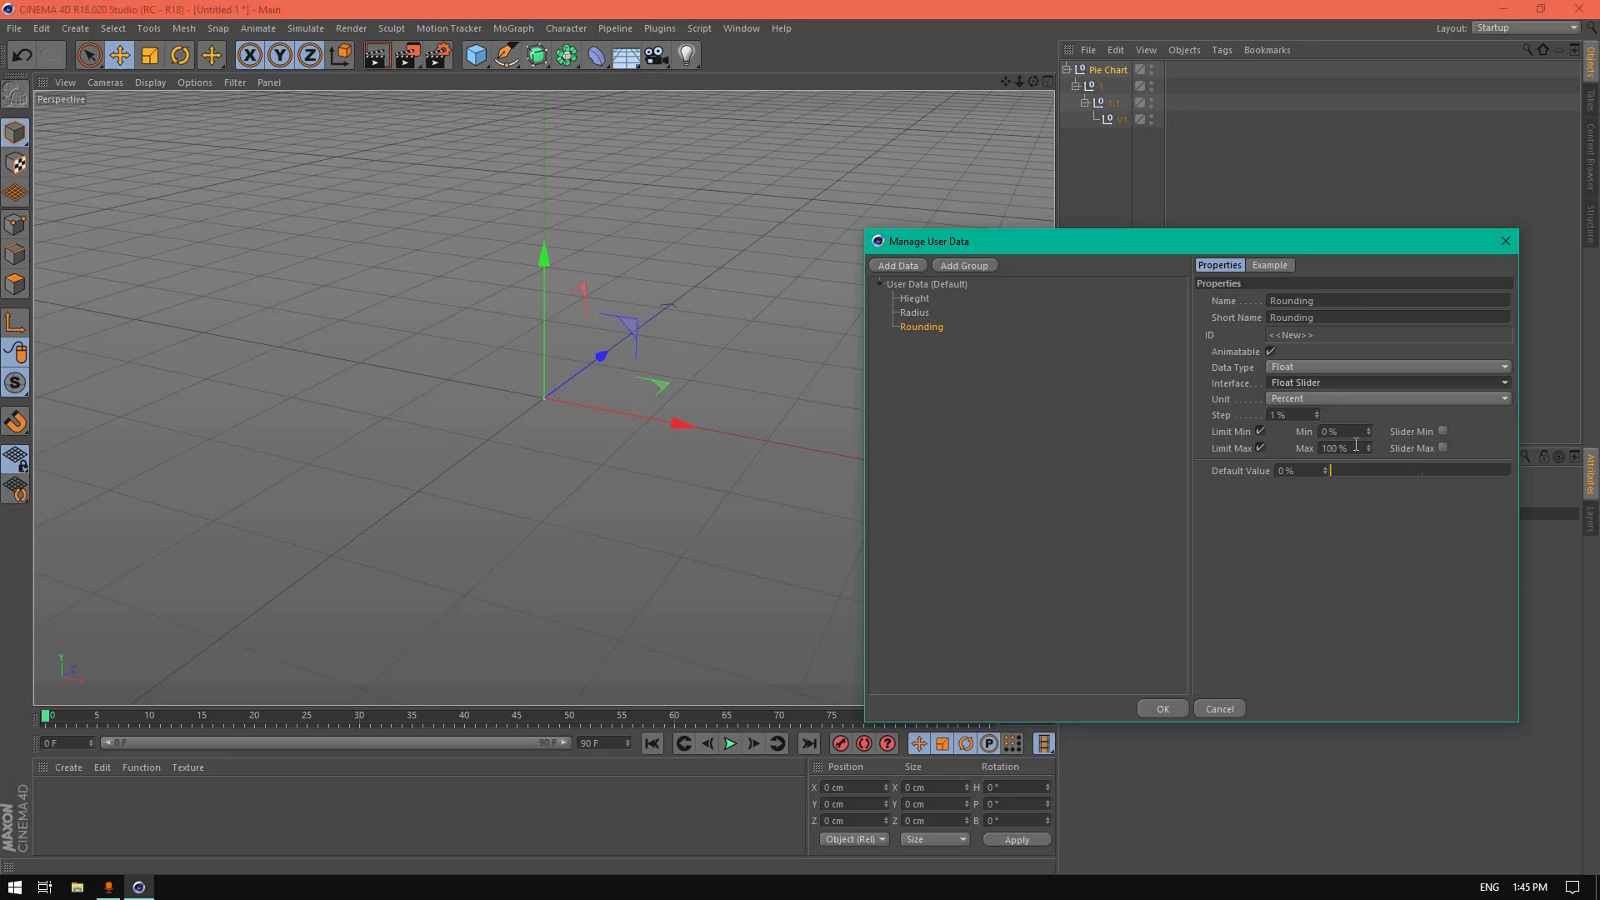
Step: Set the Rounding entry to Meter units with a maximum of 5 cm and a step of 0.1
{"action": "left_click", "coordinate": [1356, 445]}
{"action": "left_click", "coordinate": [1342, 398]}
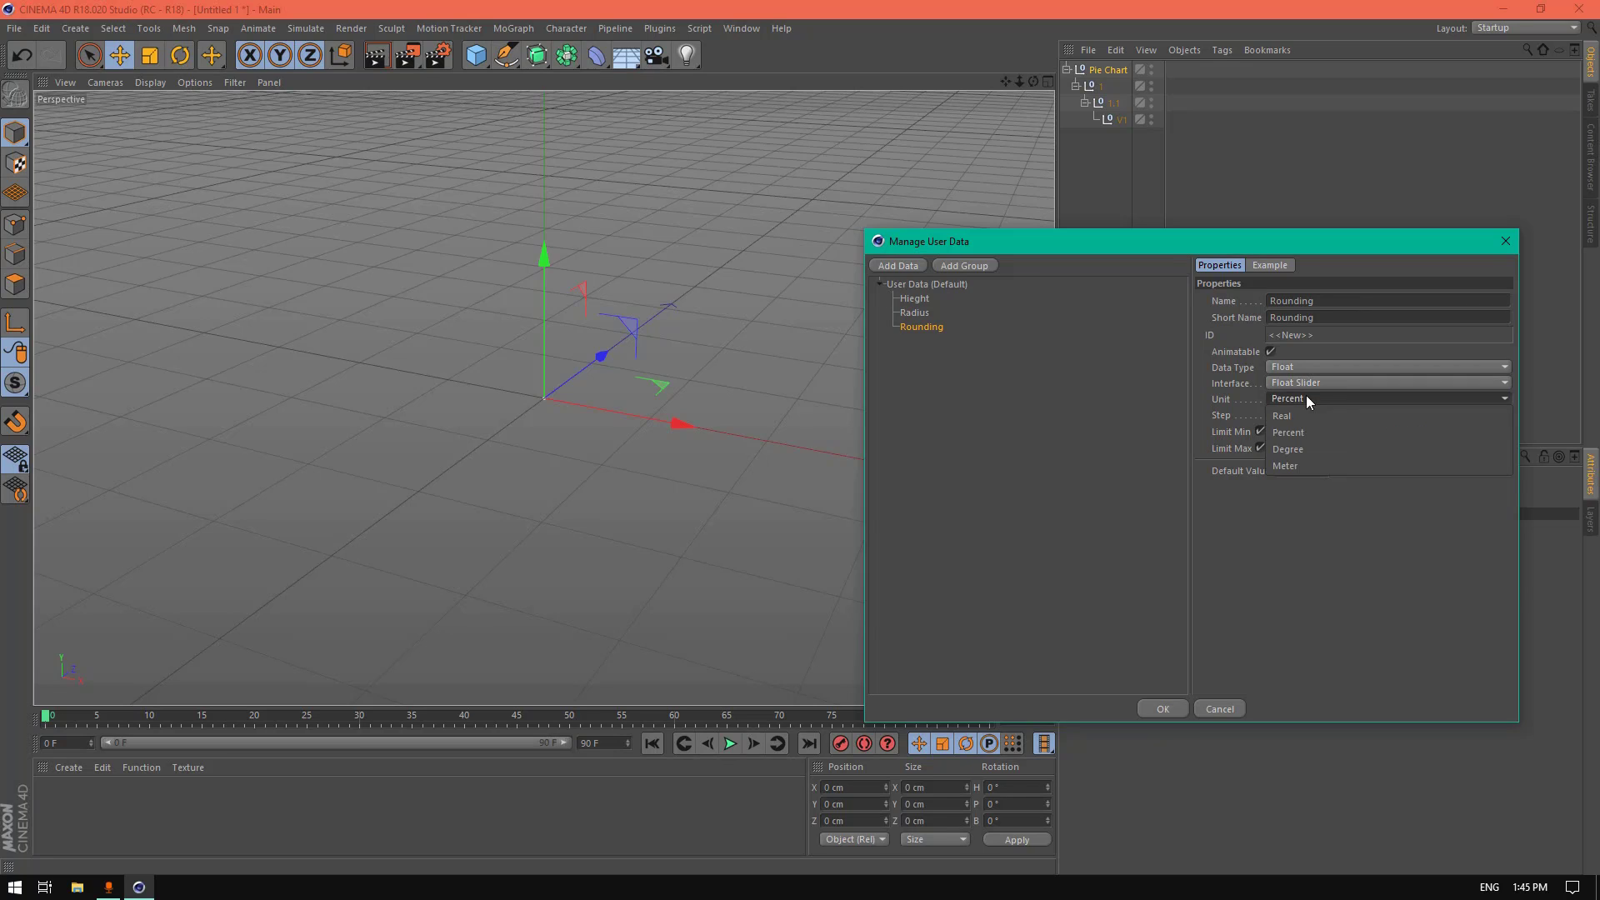
{"action": "left_click", "coordinate": [1293, 463]}
{"action": "left_click", "coordinate": [1331, 448]}
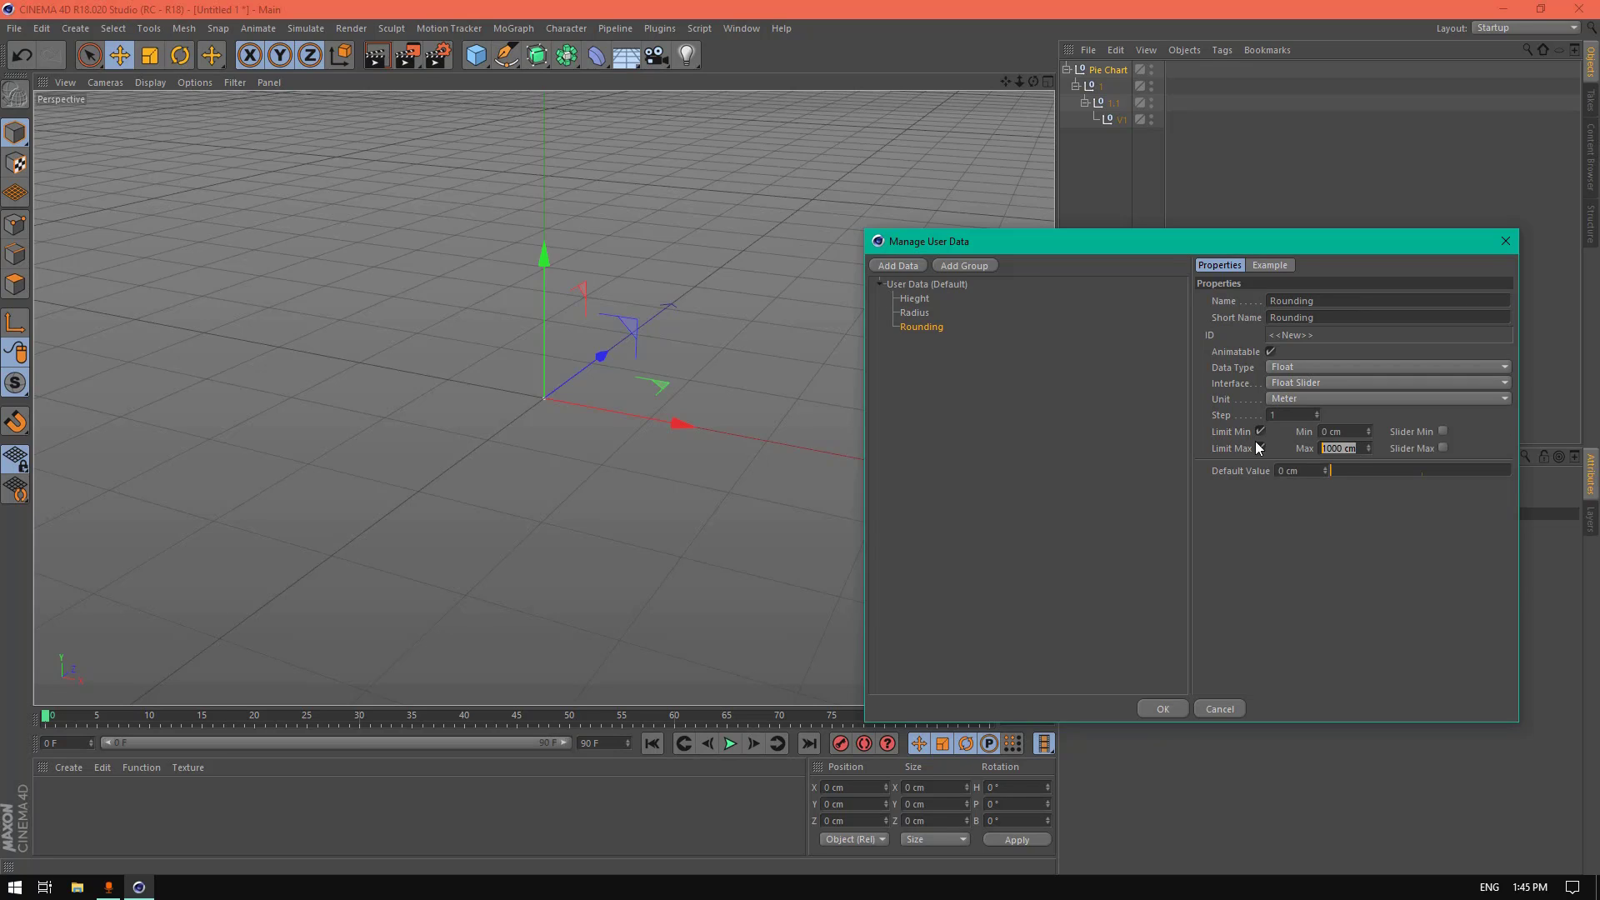
{"action": "type", "text": "5"}
{"action": "left_click_drag", "start_coordinate": [1293, 413], "coordinate": [1121, 389]}
{"action": "type", "text": "0.1"}
Step: Add a user data entry of type Separator and clear its name
{"action": "left_click", "coordinate": [913, 265]}
{"action": "left_click", "coordinate": [1337, 367]}
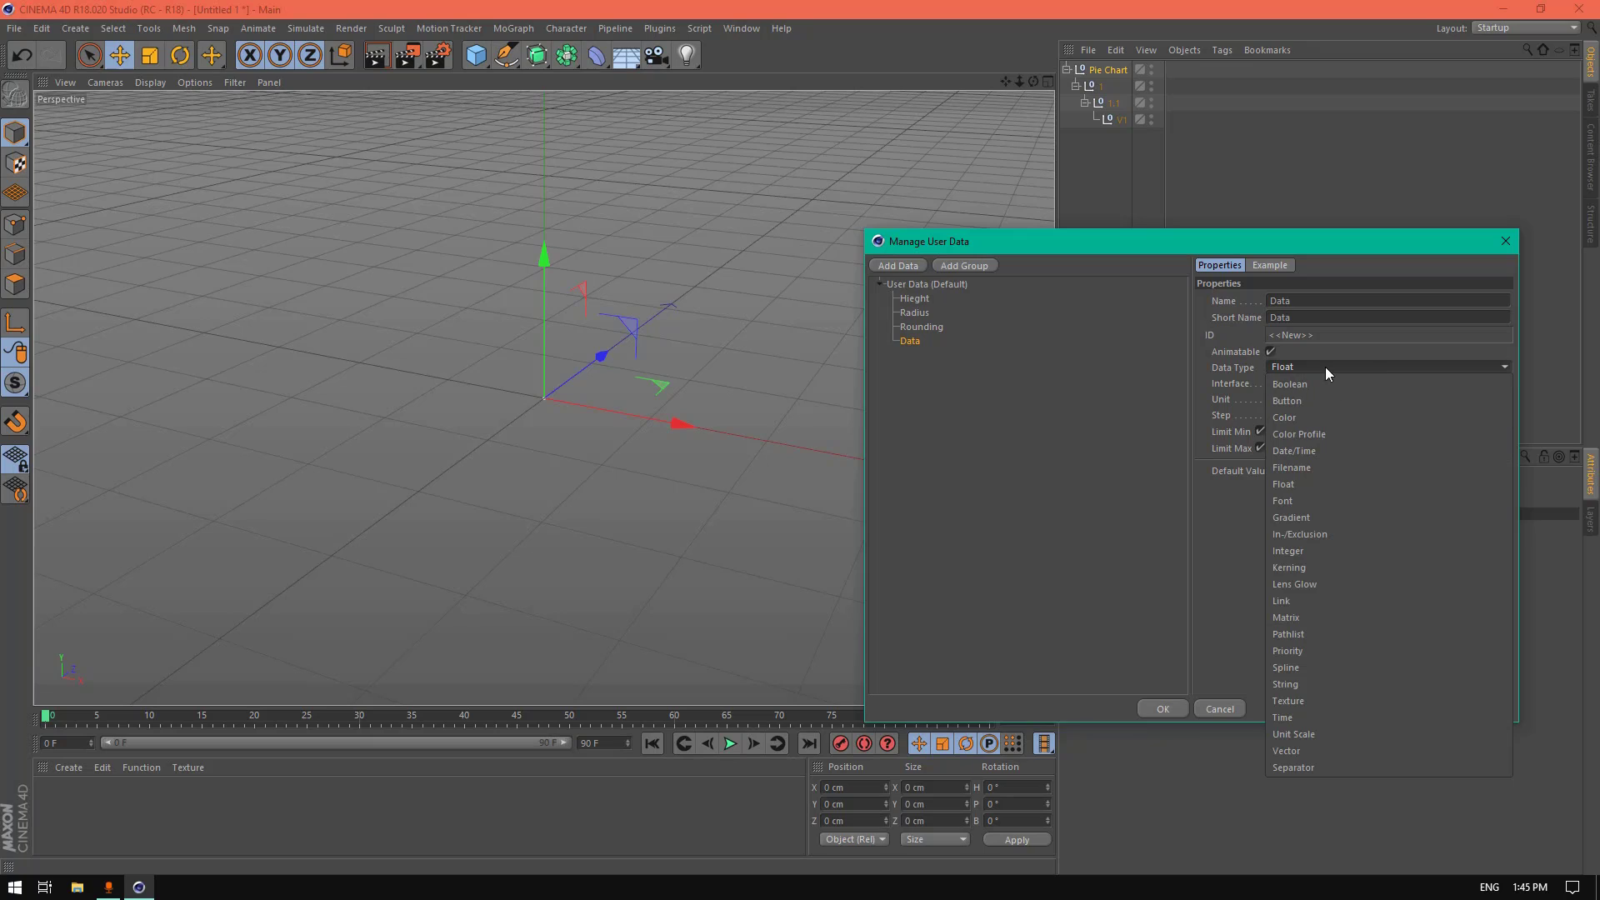
{"action": "left_click", "coordinate": [1337, 766]}
{"action": "double_click", "coordinate": [1300, 286]}
{"action": "key", "text": "BackSpace"}
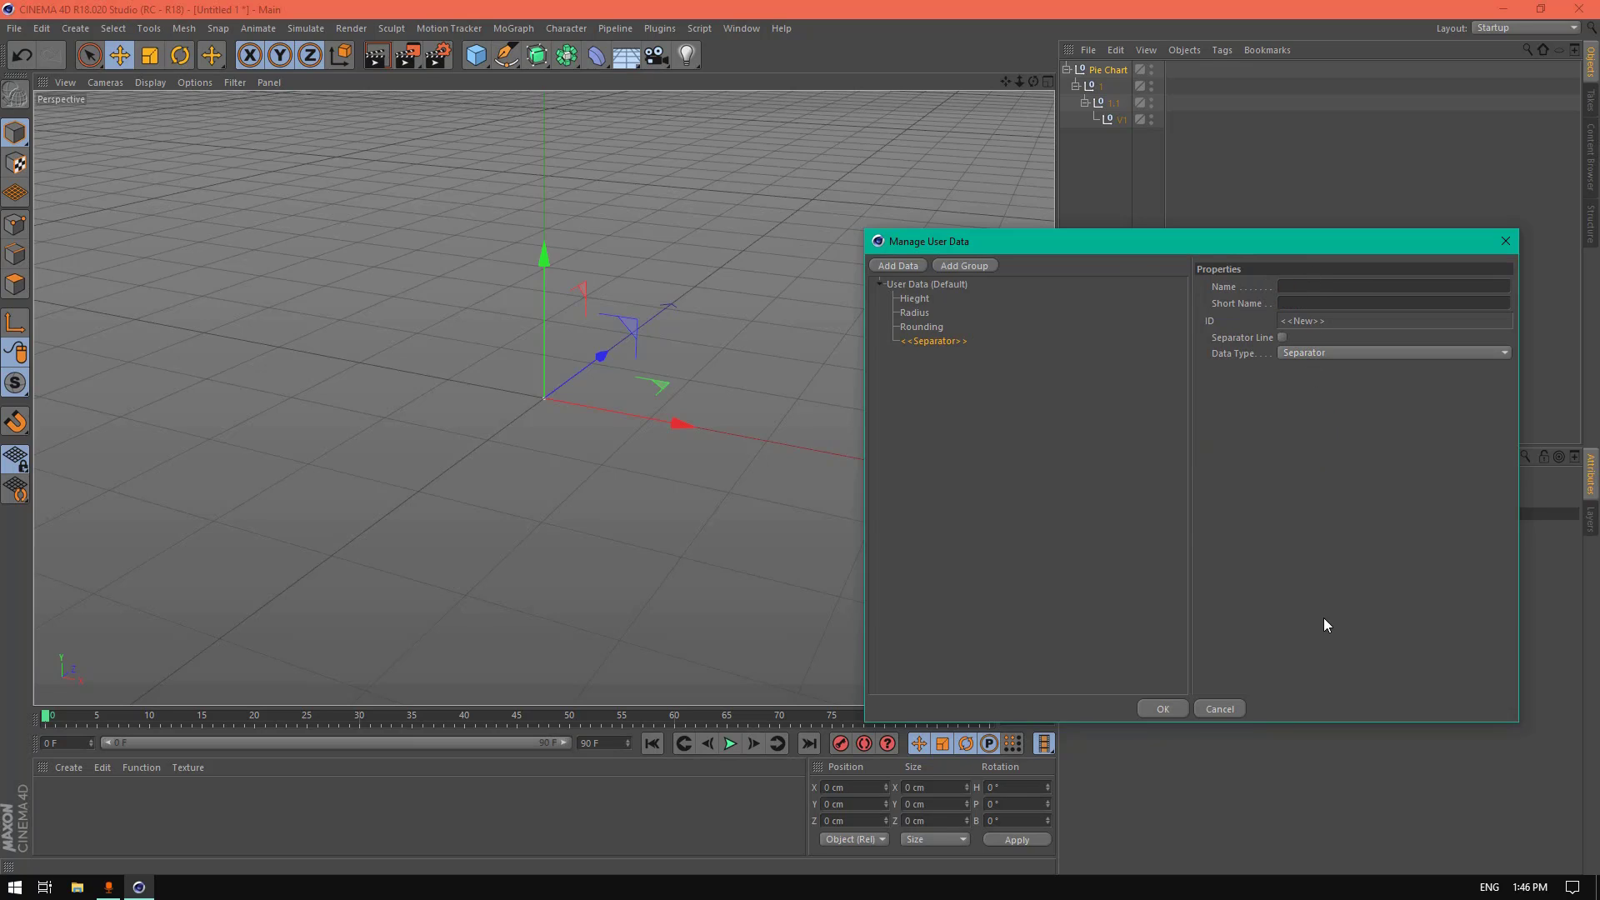
Step: Add a user data entry named Value 1 with the Float Slider interface, below the separator
{"action": "left_click", "coordinate": [907, 265]}
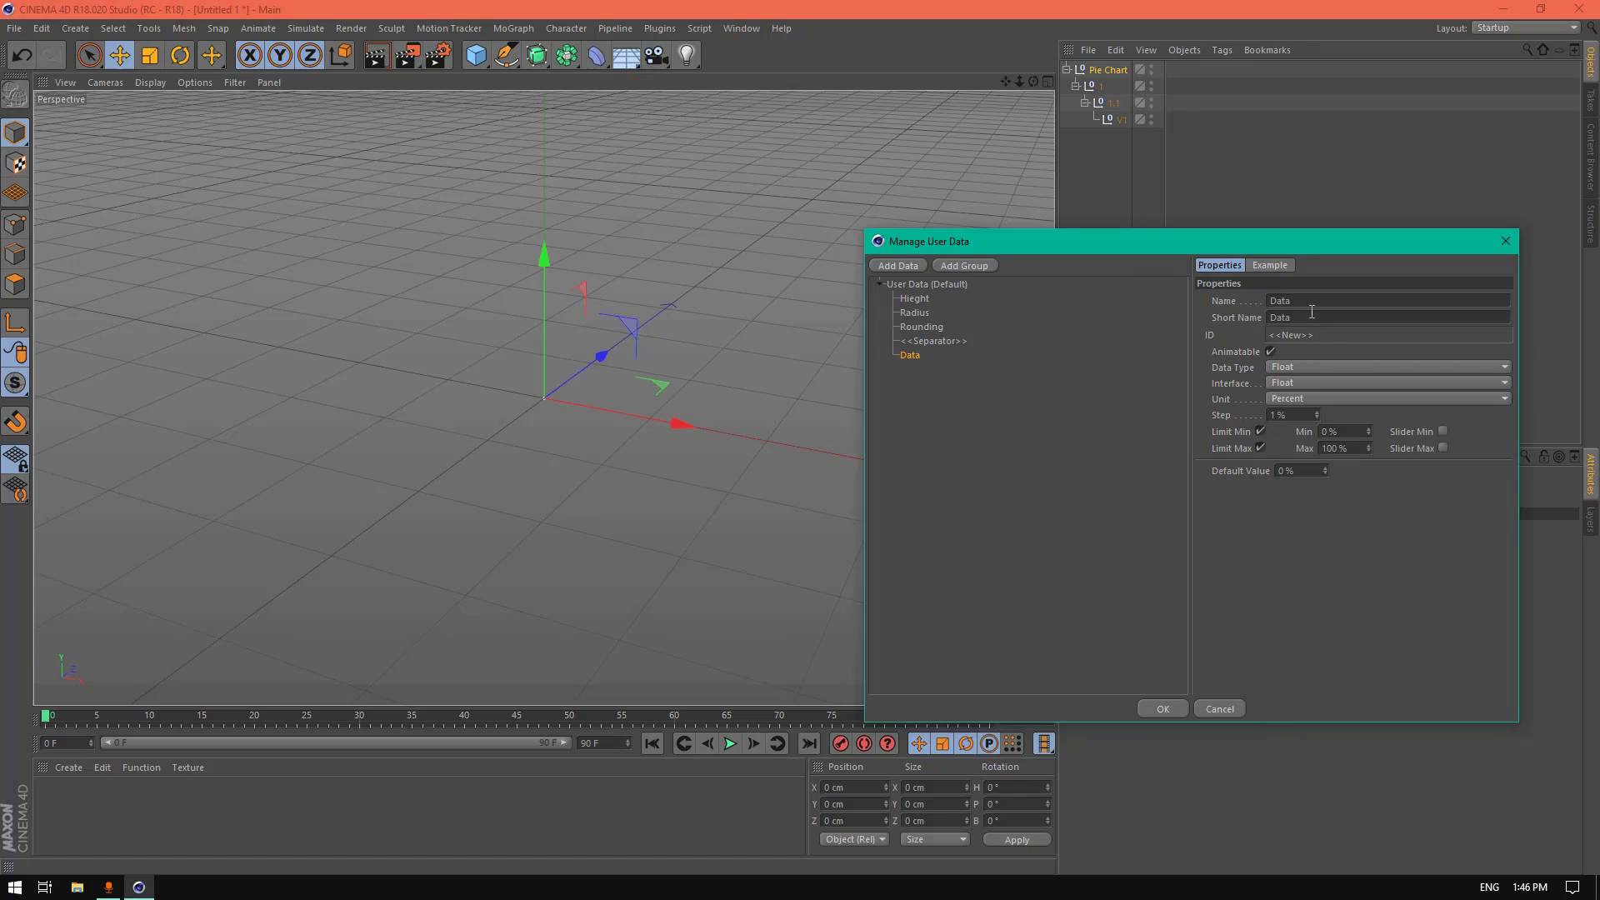
{"action": "left_click_drag", "start_coordinate": [1312, 302], "coordinate": [1077, 303]}
{"action": "type", "text": "Value 1"}
{"action": "left_click", "coordinate": [1327, 389]}
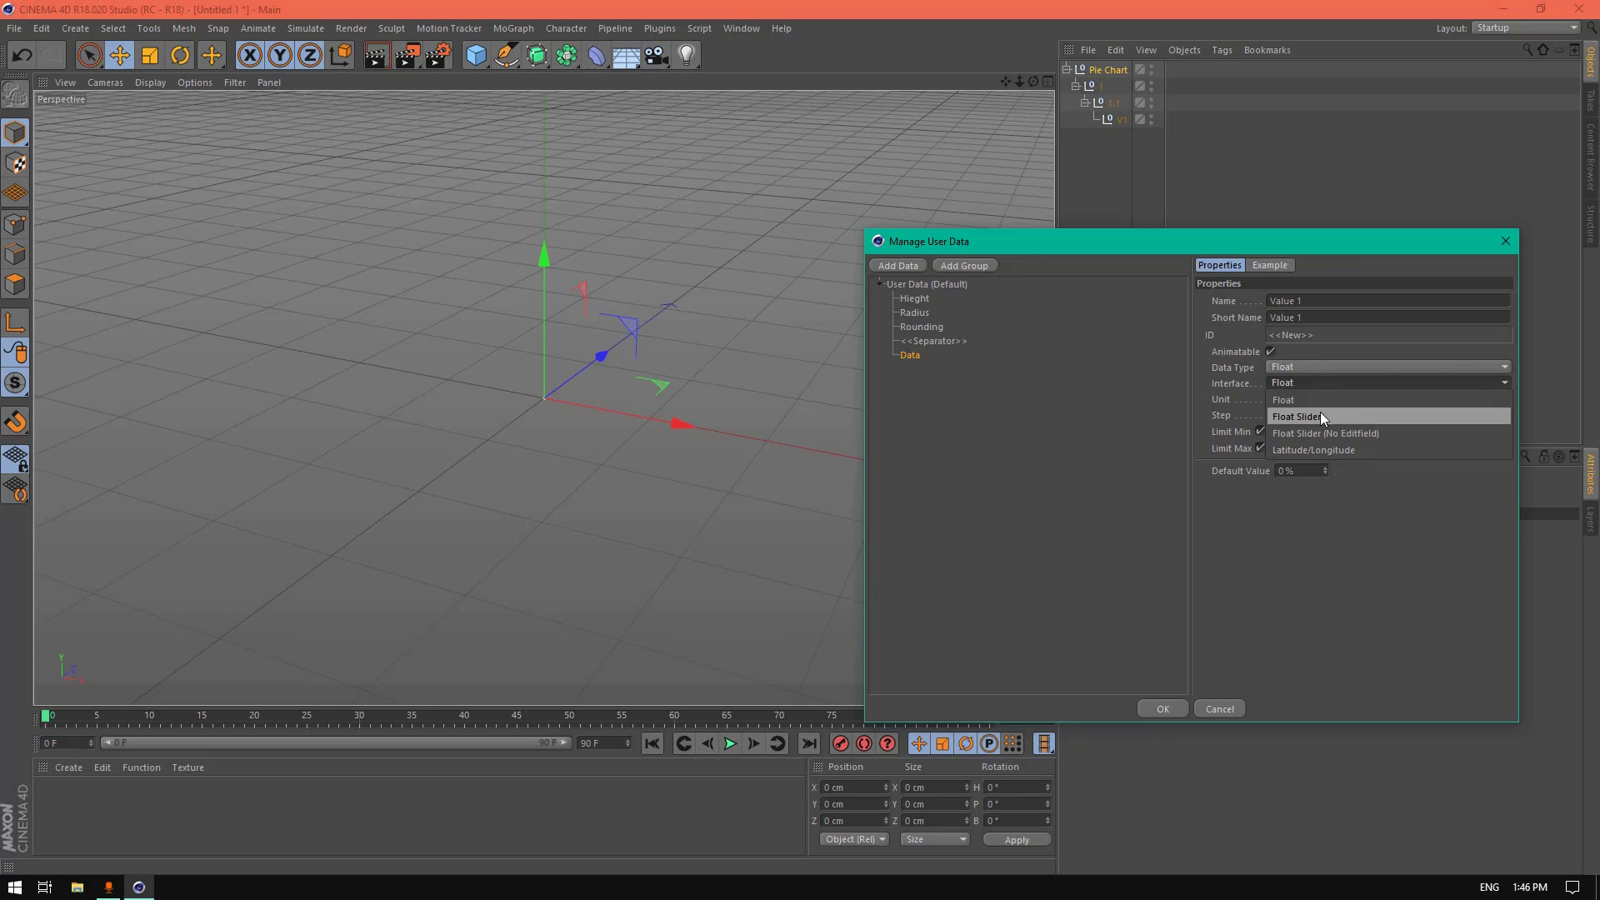
{"action": "left_click", "coordinate": [1320, 412]}
Step: Add a user data entry named Color 1 with the Color data type
{"action": "left_click", "coordinate": [902, 266]}
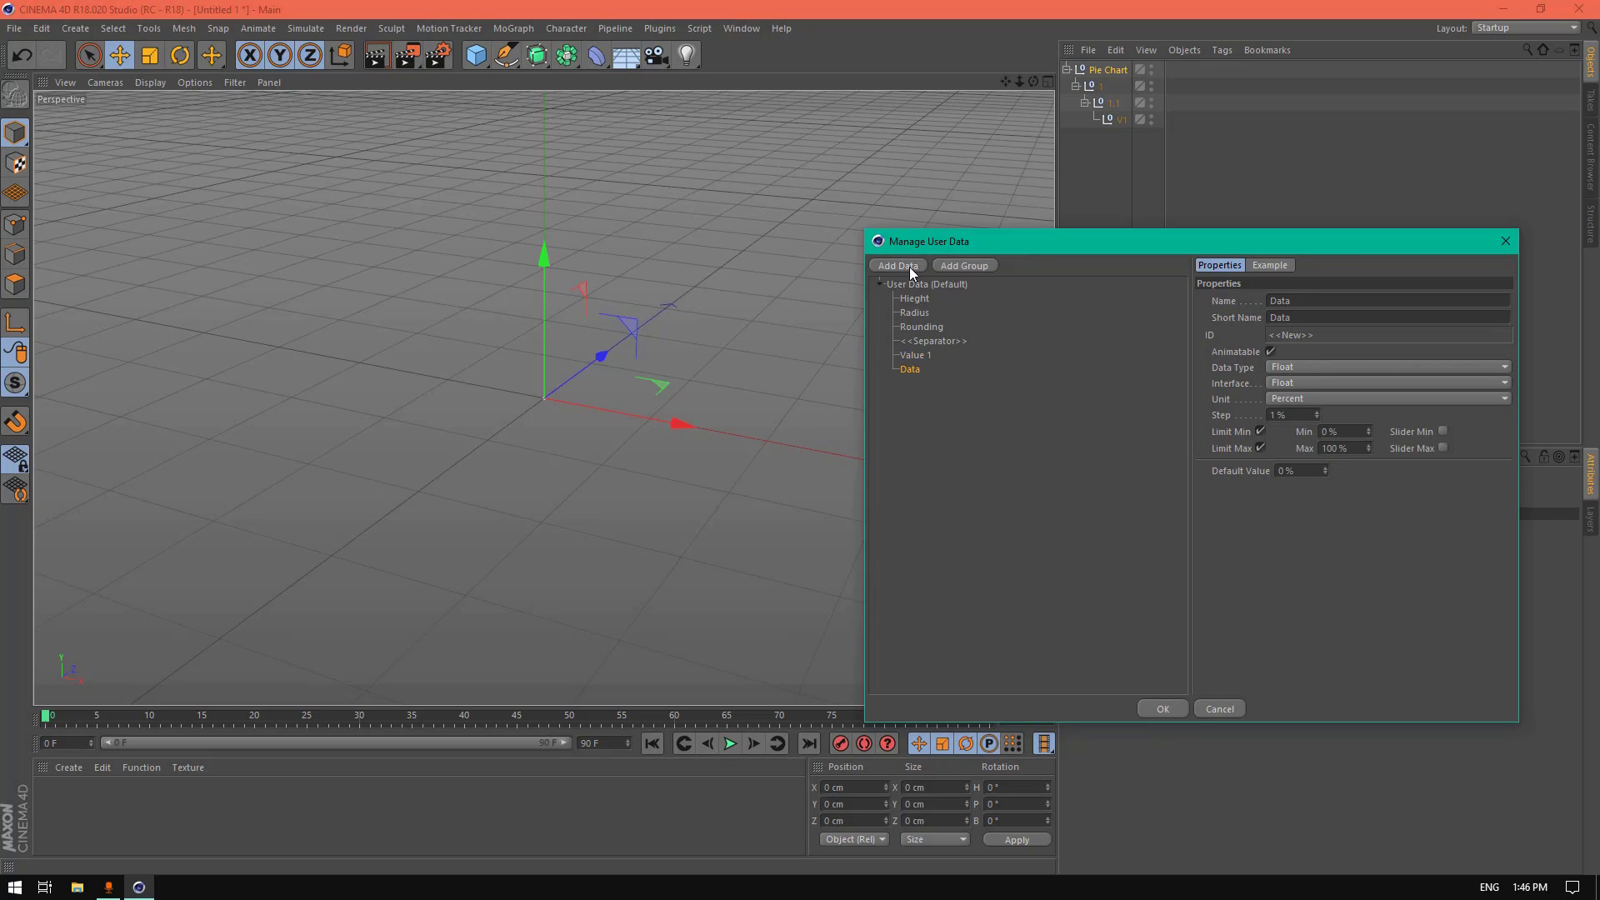
{"action": "left_click", "coordinate": [1304, 301]}
{"action": "left_click_drag", "start_coordinate": [1304, 301], "coordinate": [1138, 301]}
{"action": "type", "text": "Cp"}
{"action": "key", "text": "BackSpace"}
{"action": "type", "text": "olor 1"}
{"action": "left_click", "coordinate": [1312, 367]}
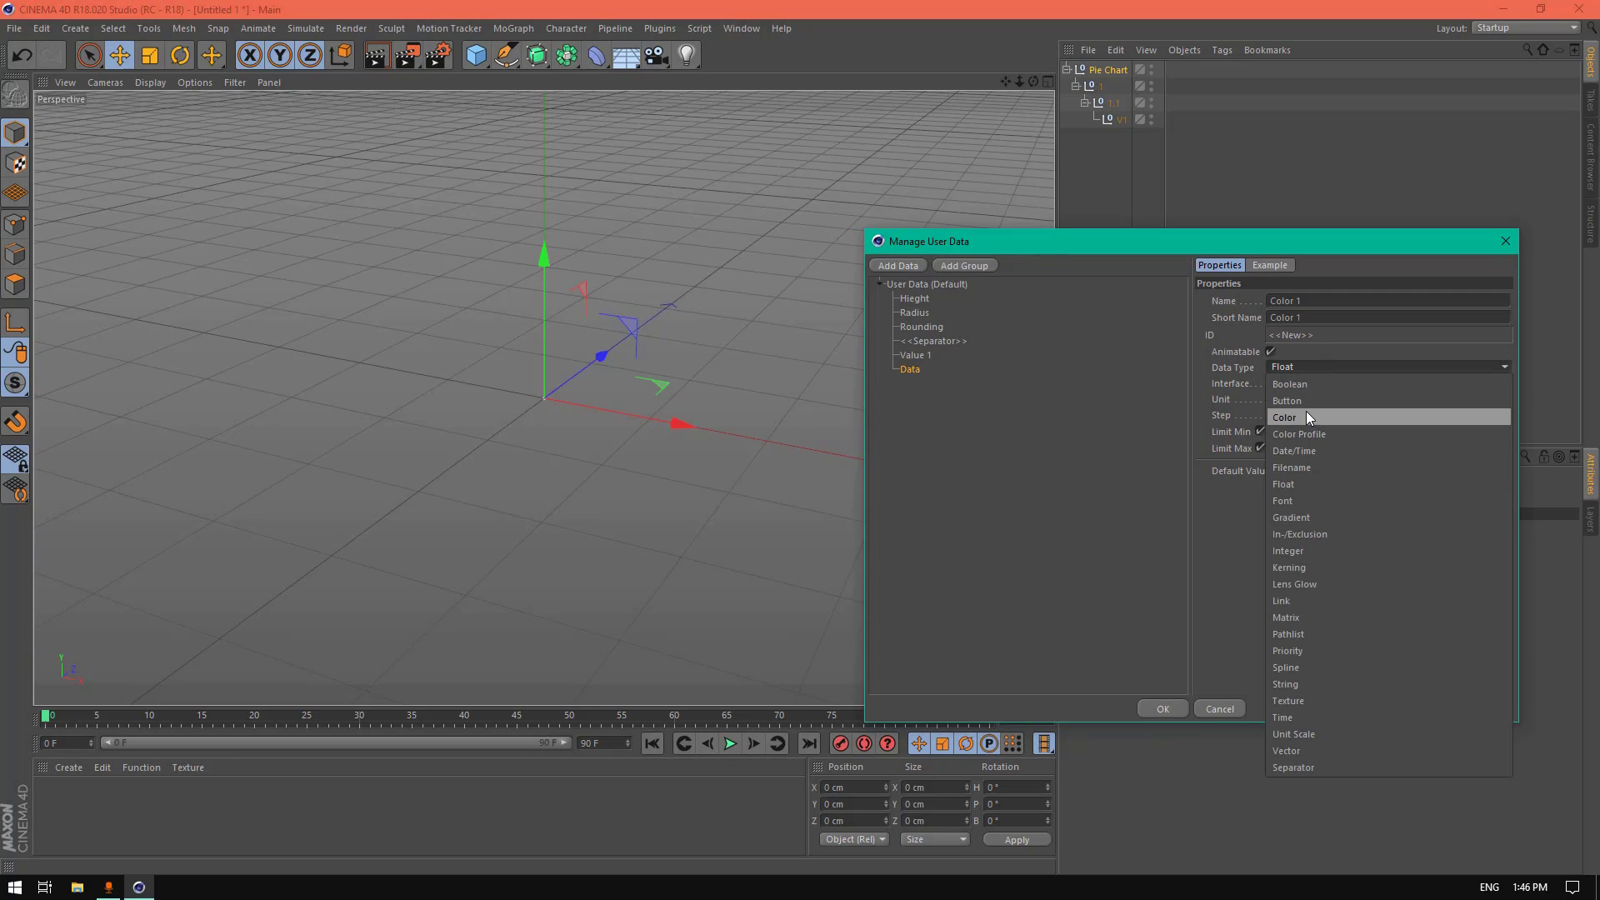
{"action": "left_click", "coordinate": [1307, 413]}
Step: Set the default value of Color 1 to a brownish orange with hue 28°, saturation 69% and value 65%
{"action": "left_click", "coordinate": [1278, 387]}
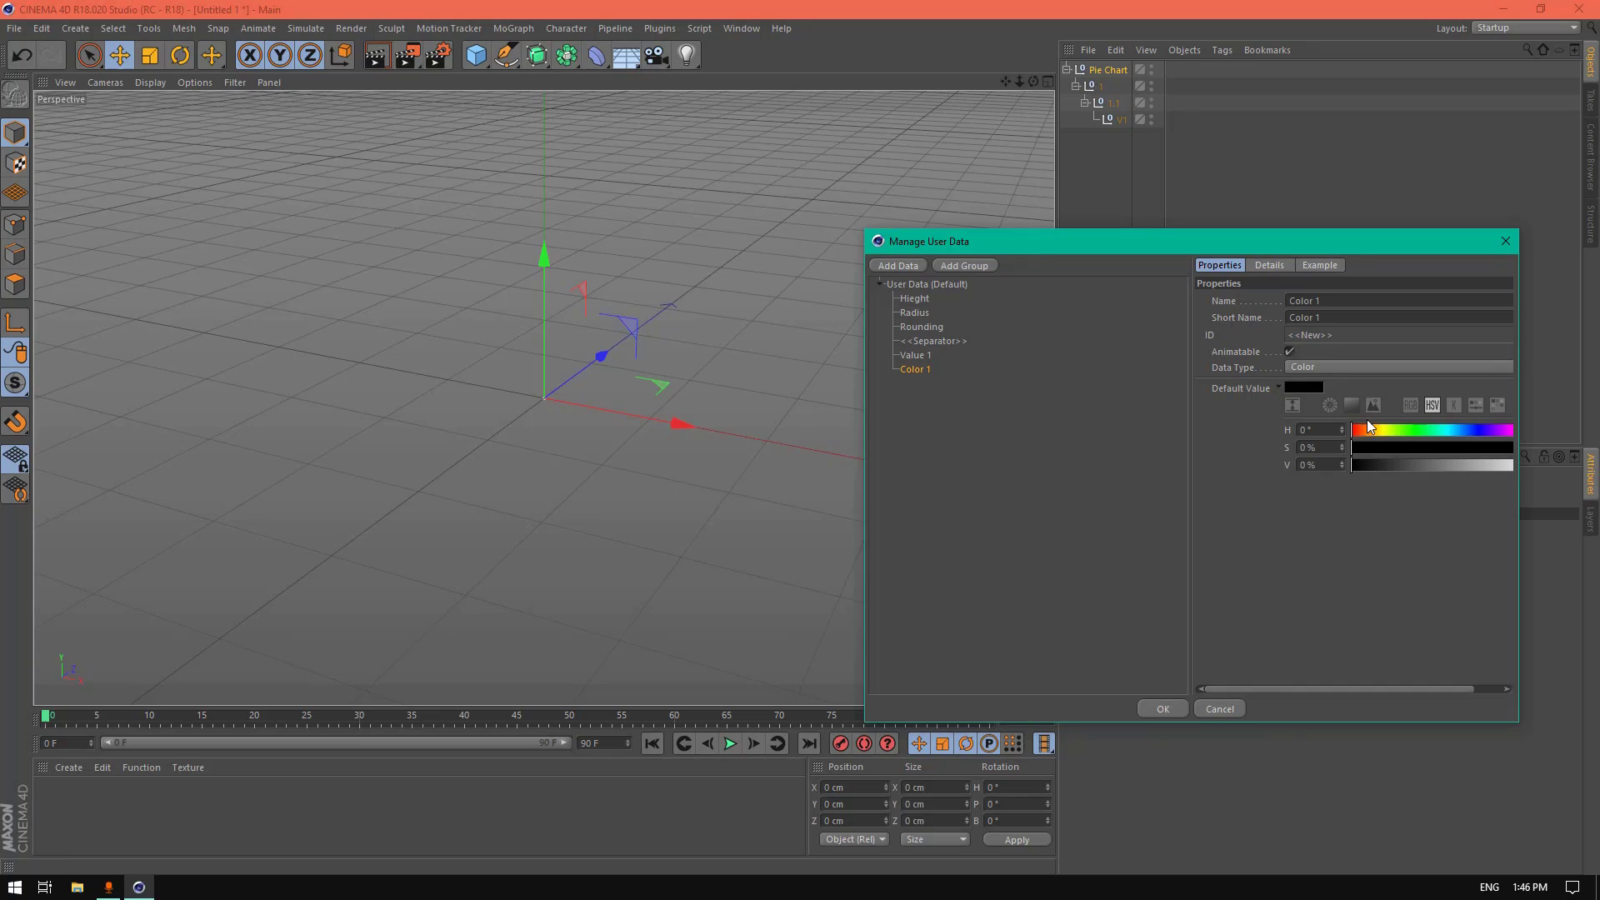
{"action": "left_click", "coordinate": [1440, 448]}
{"action": "left_click_drag", "start_coordinate": [1442, 448], "coordinate": [1478, 447]}
{"action": "left_click", "coordinate": [1482, 464]}
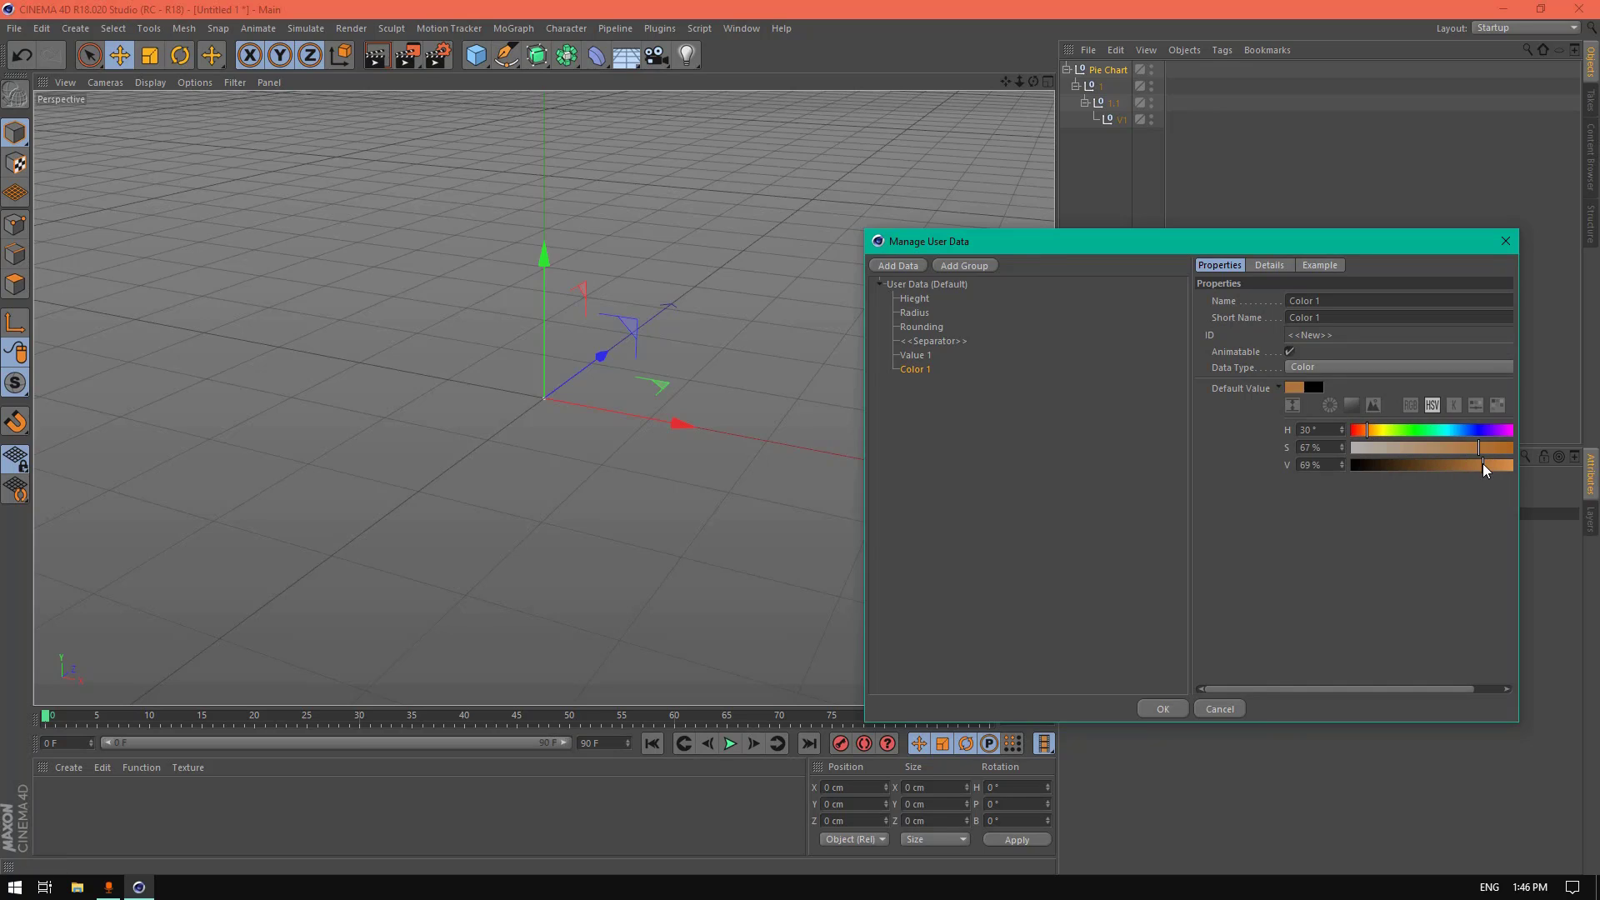
{"action": "left_click_drag", "start_coordinate": [1368, 430], "coordinate": [1366, 429]}
{"action": "left_click_drag", "start_coordinate": [1477, 465], "coordinate": [1468, 465]}
{"action": "left_click", "coordinate": [1483, 451]}
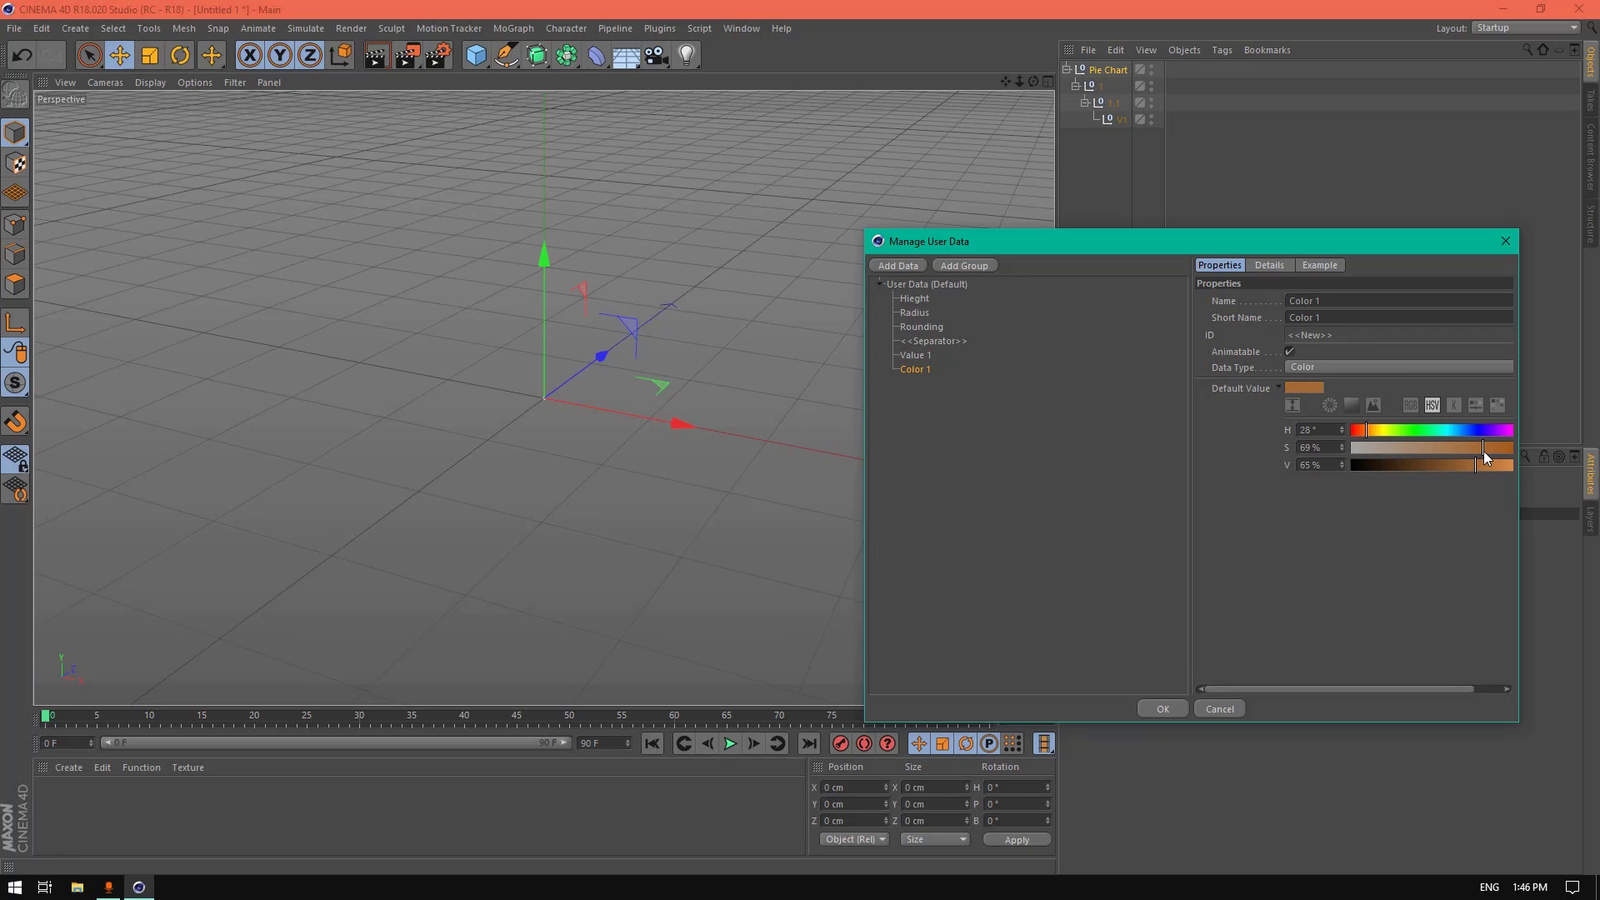
Step: Add a user data entry of type Separator below Color 1, clear its name and enable its separator line
{"action": "left_click", "coordinate": [920, 267]}
{"action": "left_click", "coordinate": [1310, 367]}
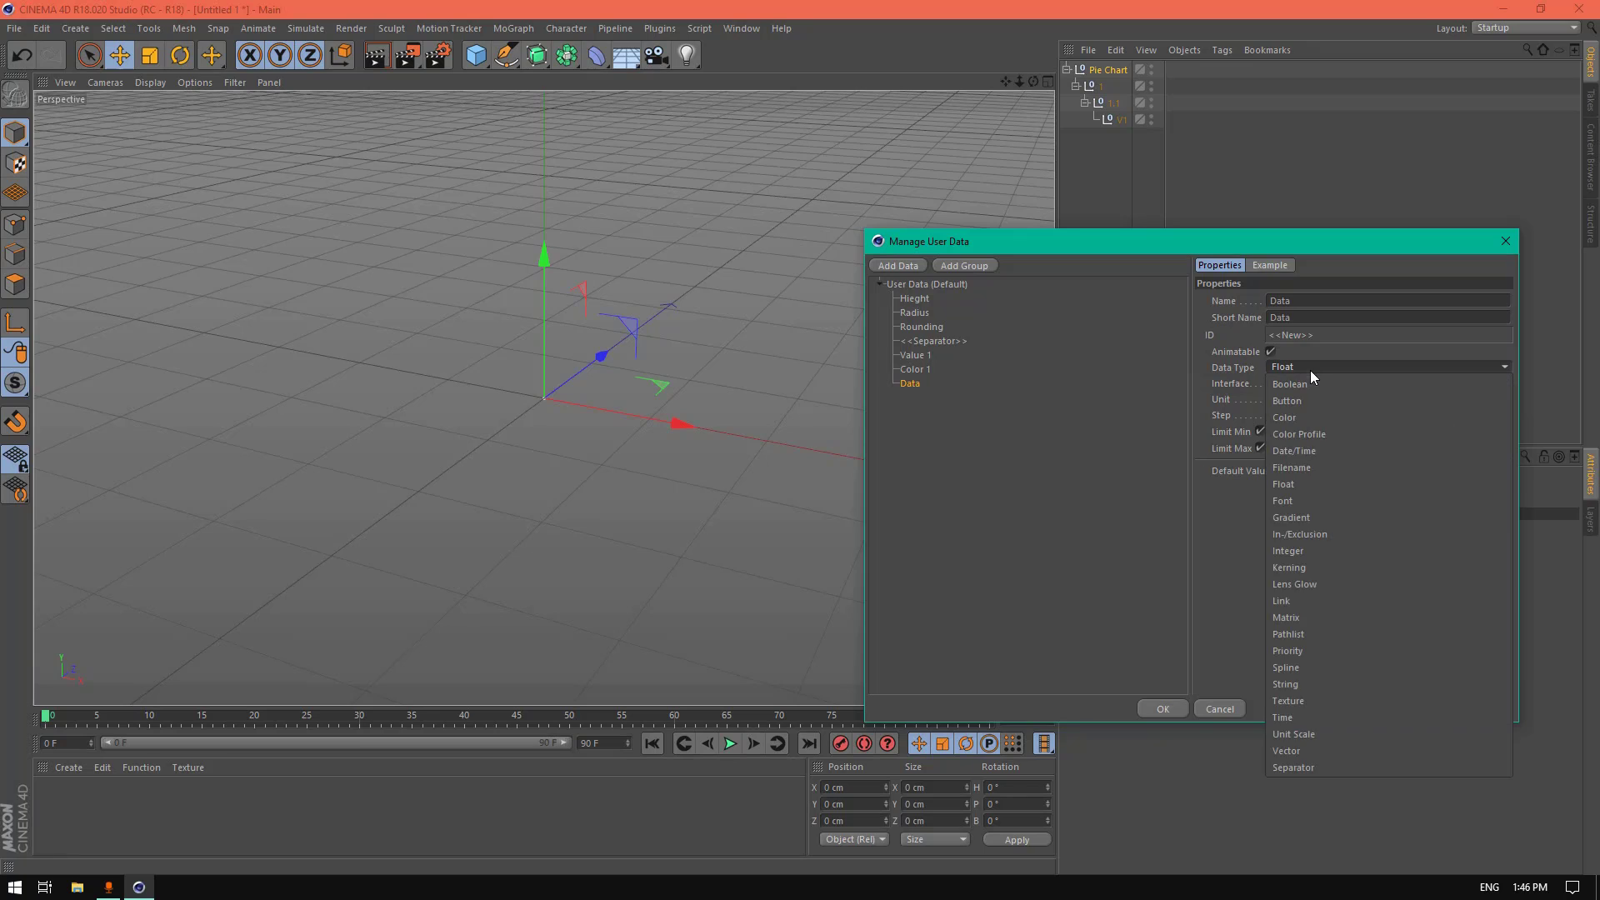
{"action": "left_click", "coordinate": [1298, 766]}
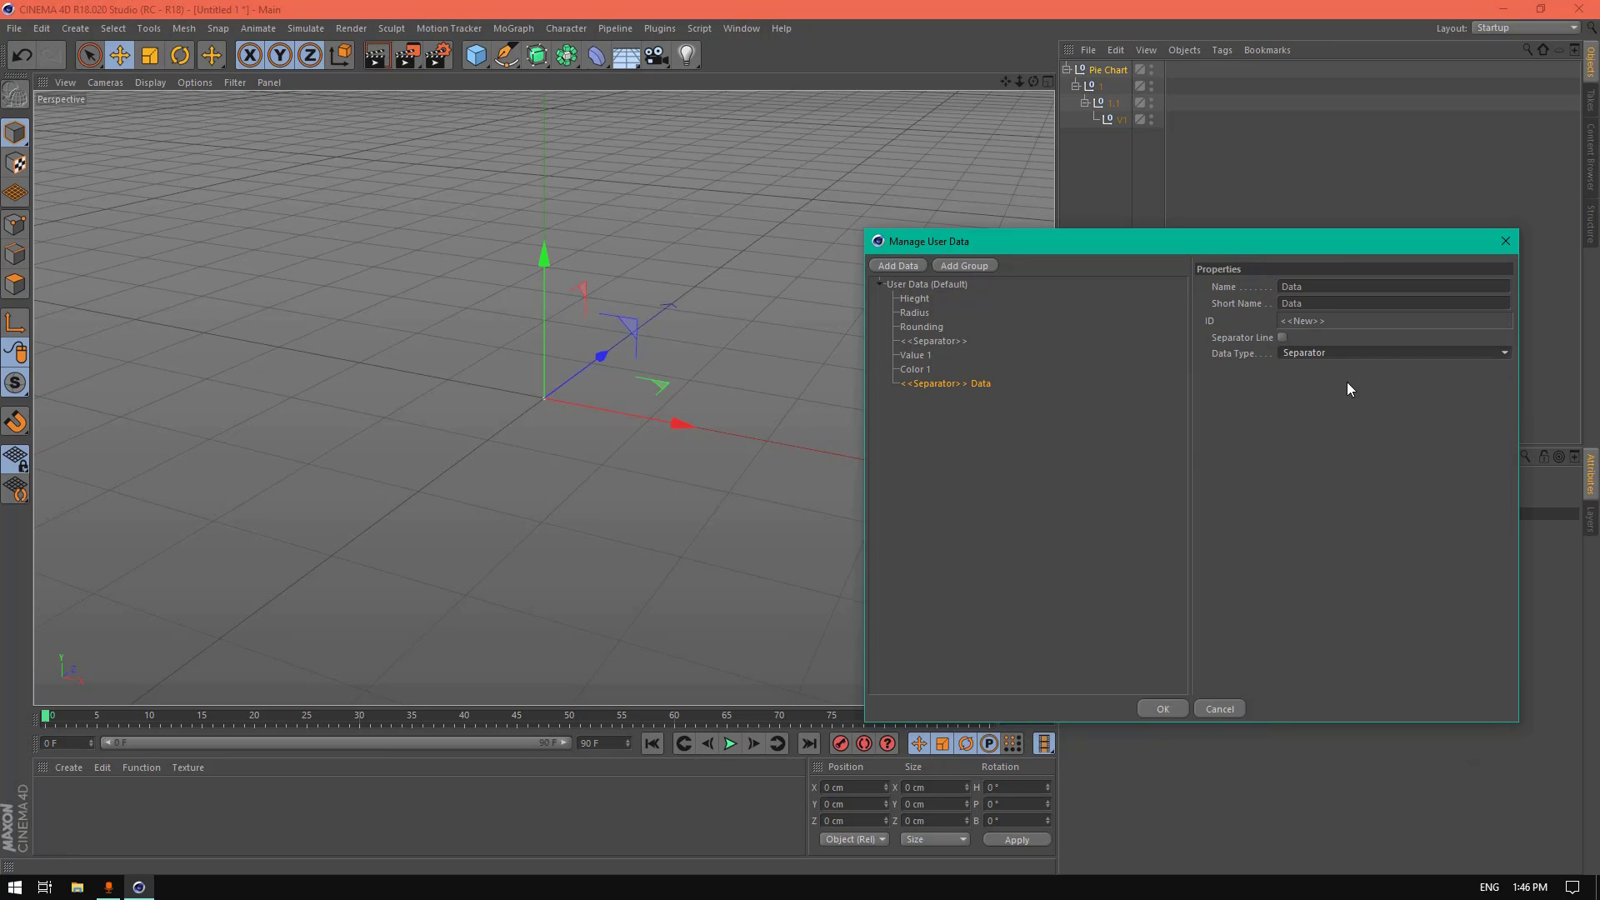
{"action": "double_click", "coordinate": [1325, 298]}
{"action": "key", "text": "BackSpace"}
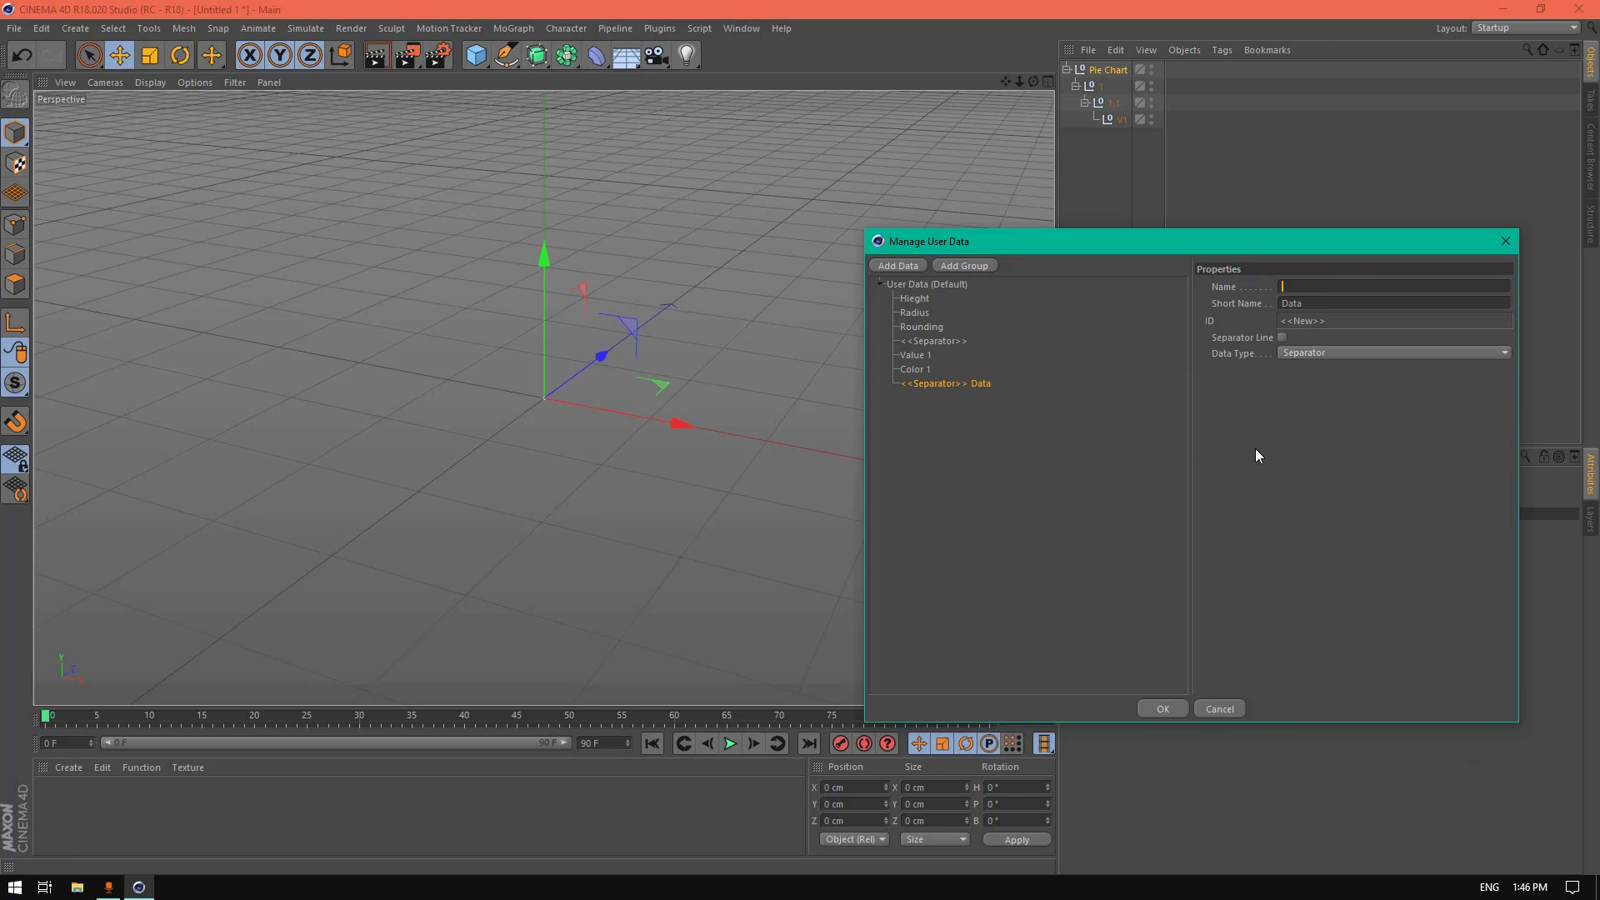
{"action": "left_click", "coordinate": [1282, 338]}
{"action": "left_click", "coordinate": [955, 344]}
{"action": "left_click", "coordinate": [938, 384]}
Step: Add a user data entry named Value 2 with the Float Slider interface below the second separator
{"action": "left_click", "coordinate": [914, 266]}
{"action": "double_click", "coordinate": [1310, 303]}
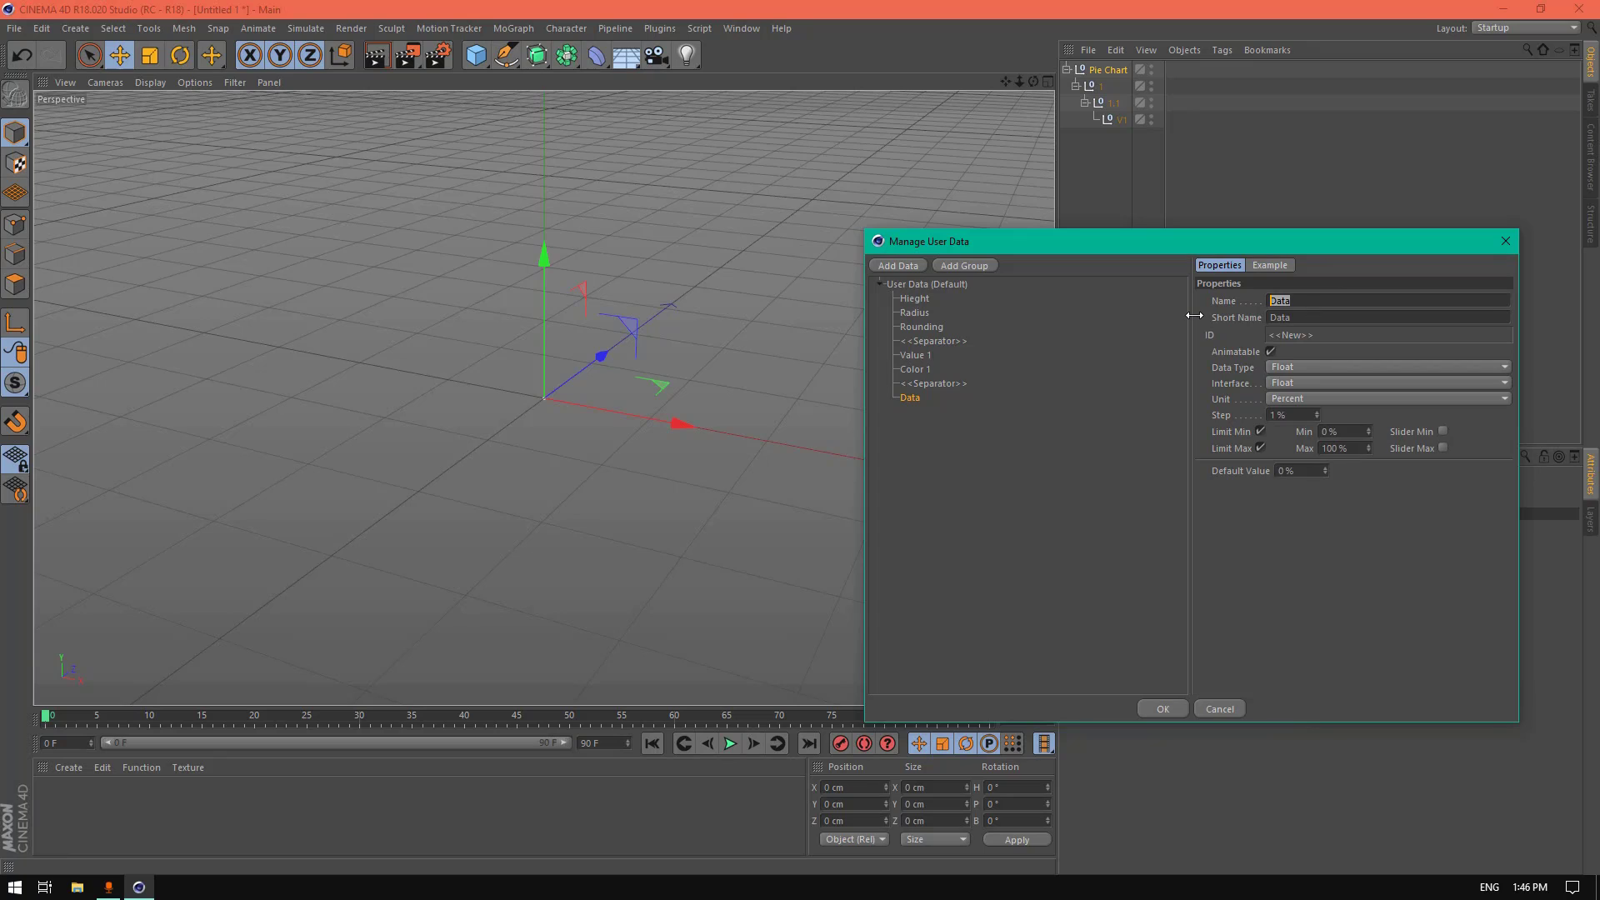
{"action": "type", "text": "Value 2"}
{"action": "left_click", "coordinate": [1323, 380]}
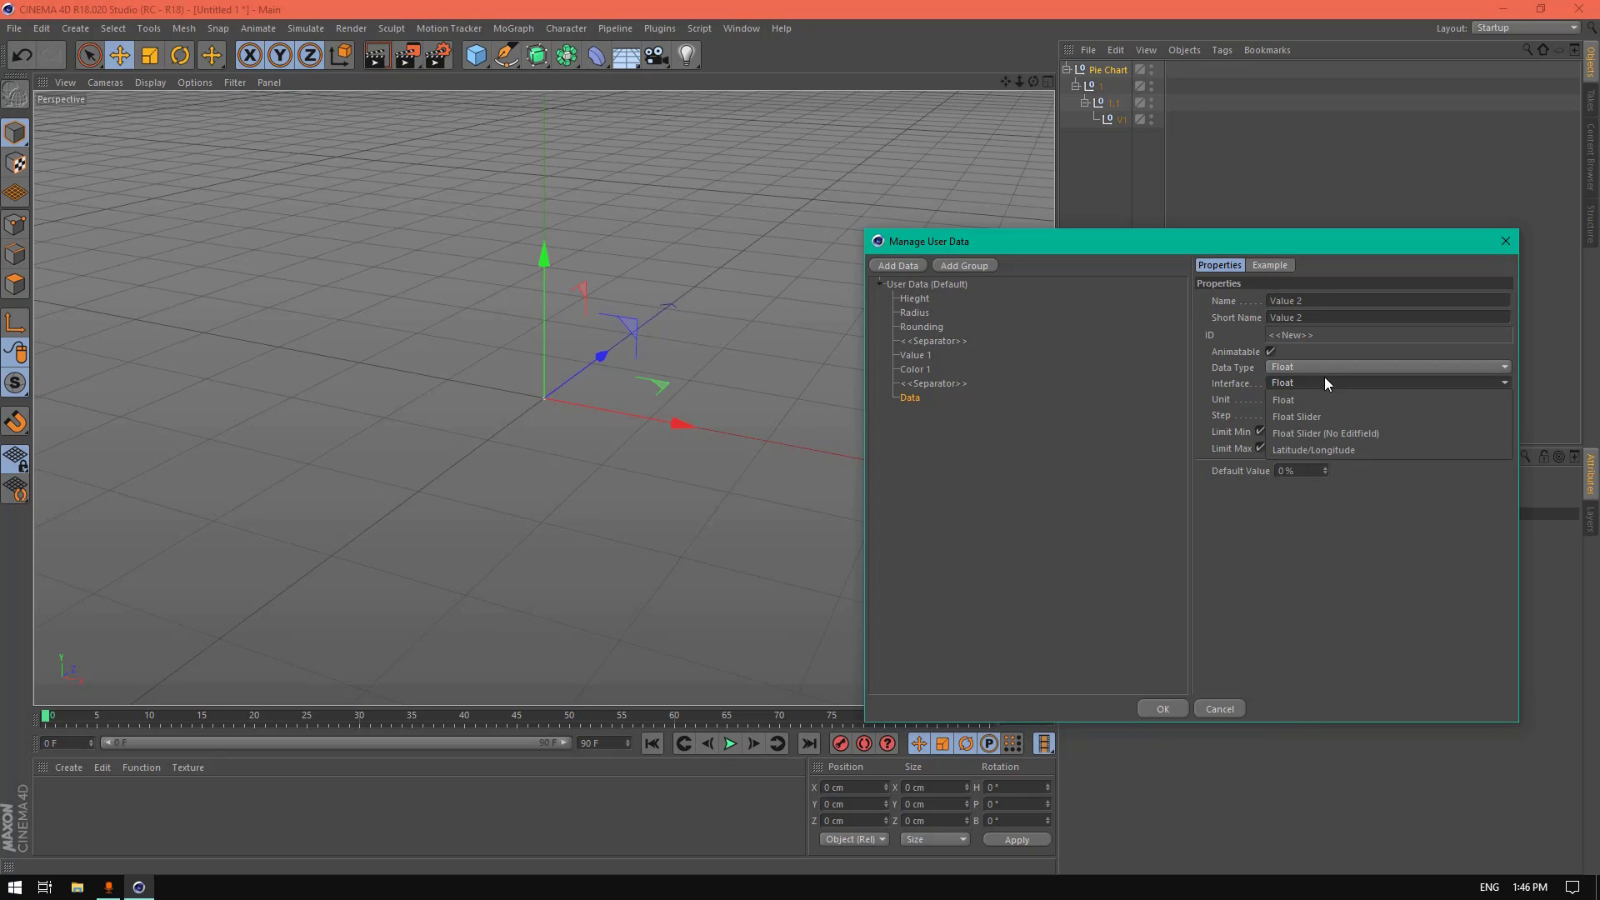
{"action": "left_click", "coordinate": [1308, 421]}
Step: Add a user data entry named Color 2 with the Color data type
{"action": "left_click", "coordinate": [898, 265]}
{"action": "double_click", "coordinate": [1321, 301]}
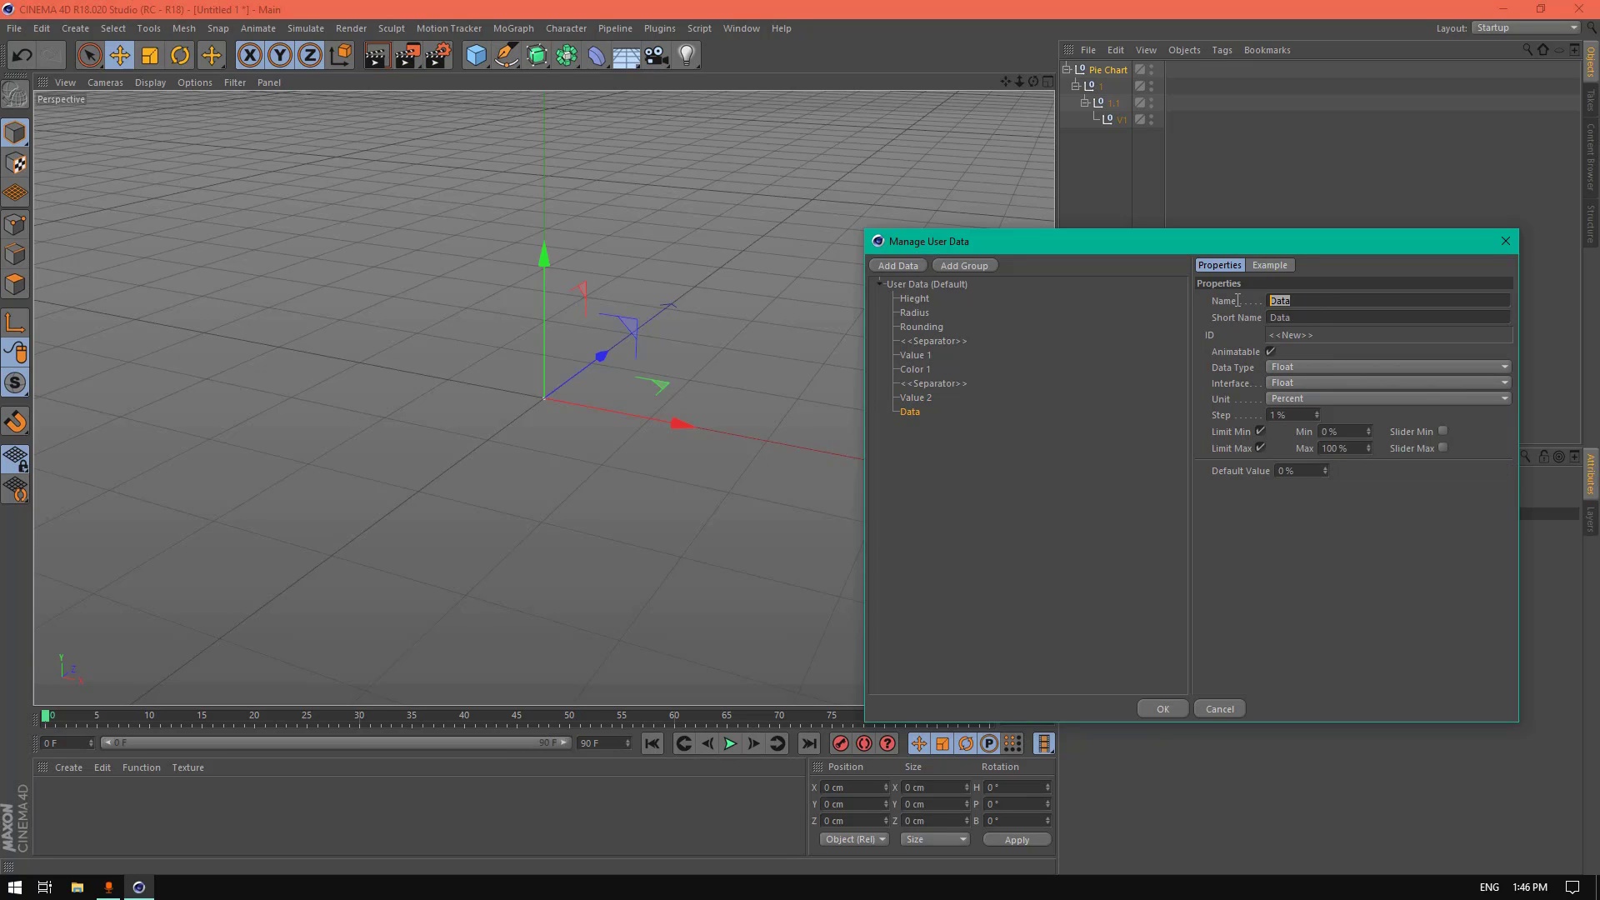
{"action": "type", "text": "Color 2"}
{"action": "left_click", "coordinate": [1274, 305]}
{"action": "type", "text": "c"}
{"action": "key", "text": "BackSpace"}
{"action": "type", "text": "C"}
{"action": "left_click", "coordinate": [1309, 367]}
{"action": "left_click", "coordinate": [1296, 415]}
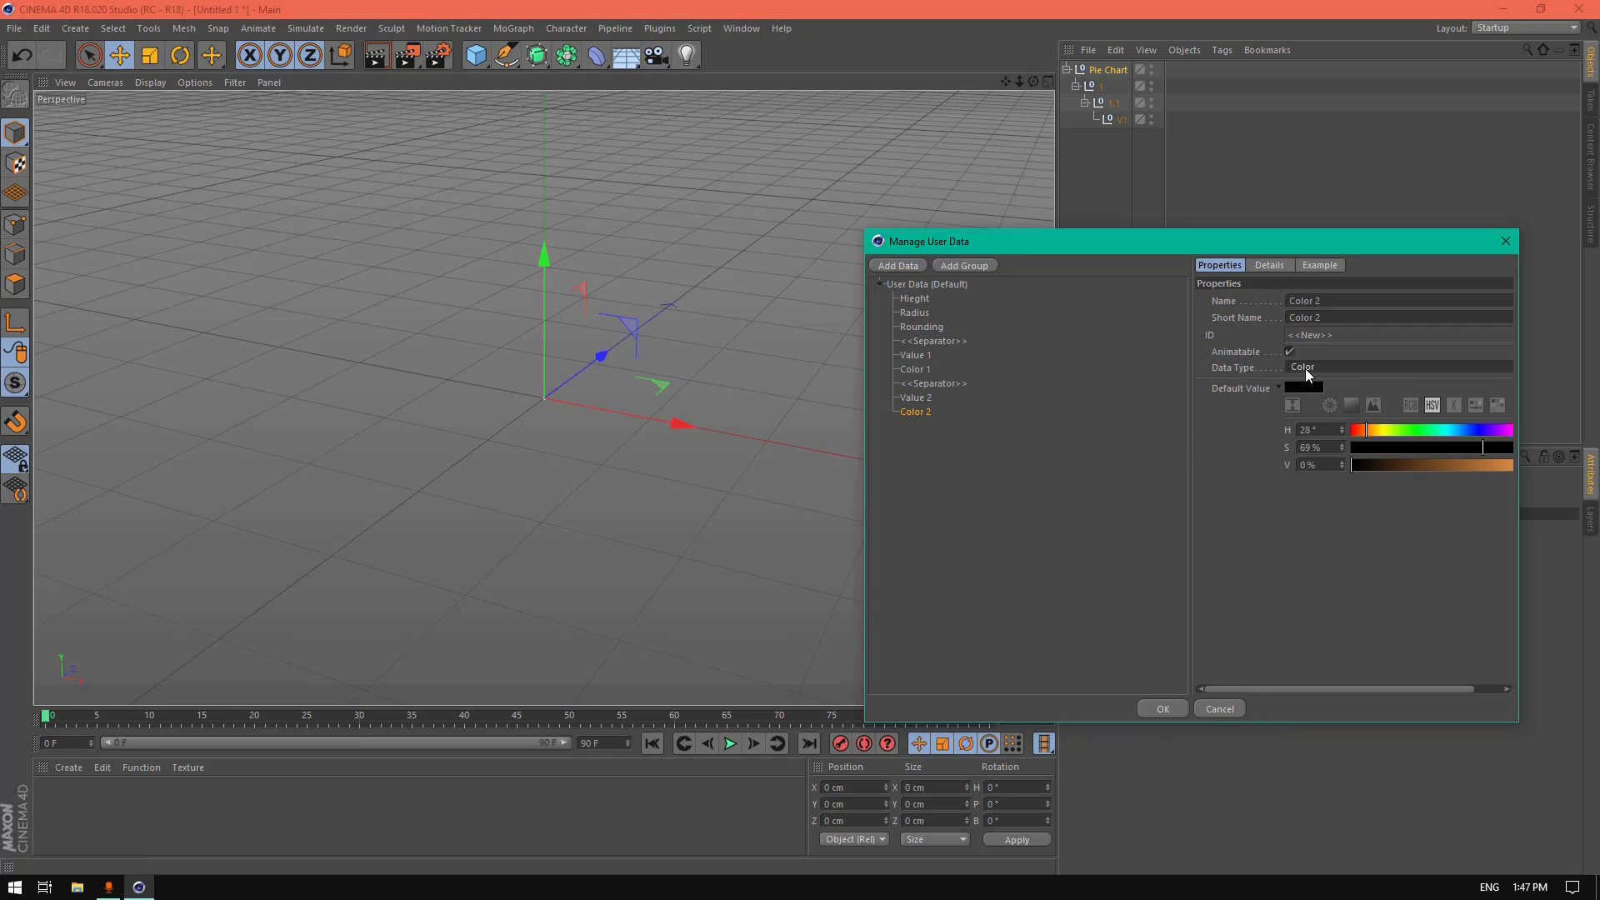
Step: Set the default value of Color 2 to a green with hue 89°, saturation 78% and value 67%
{"action": "left_click", "coordinate": [1301, 388]}
{"action": "left_click_drag", "start_coordinate": [1328, 389], "coordinate": [1295, 392]}
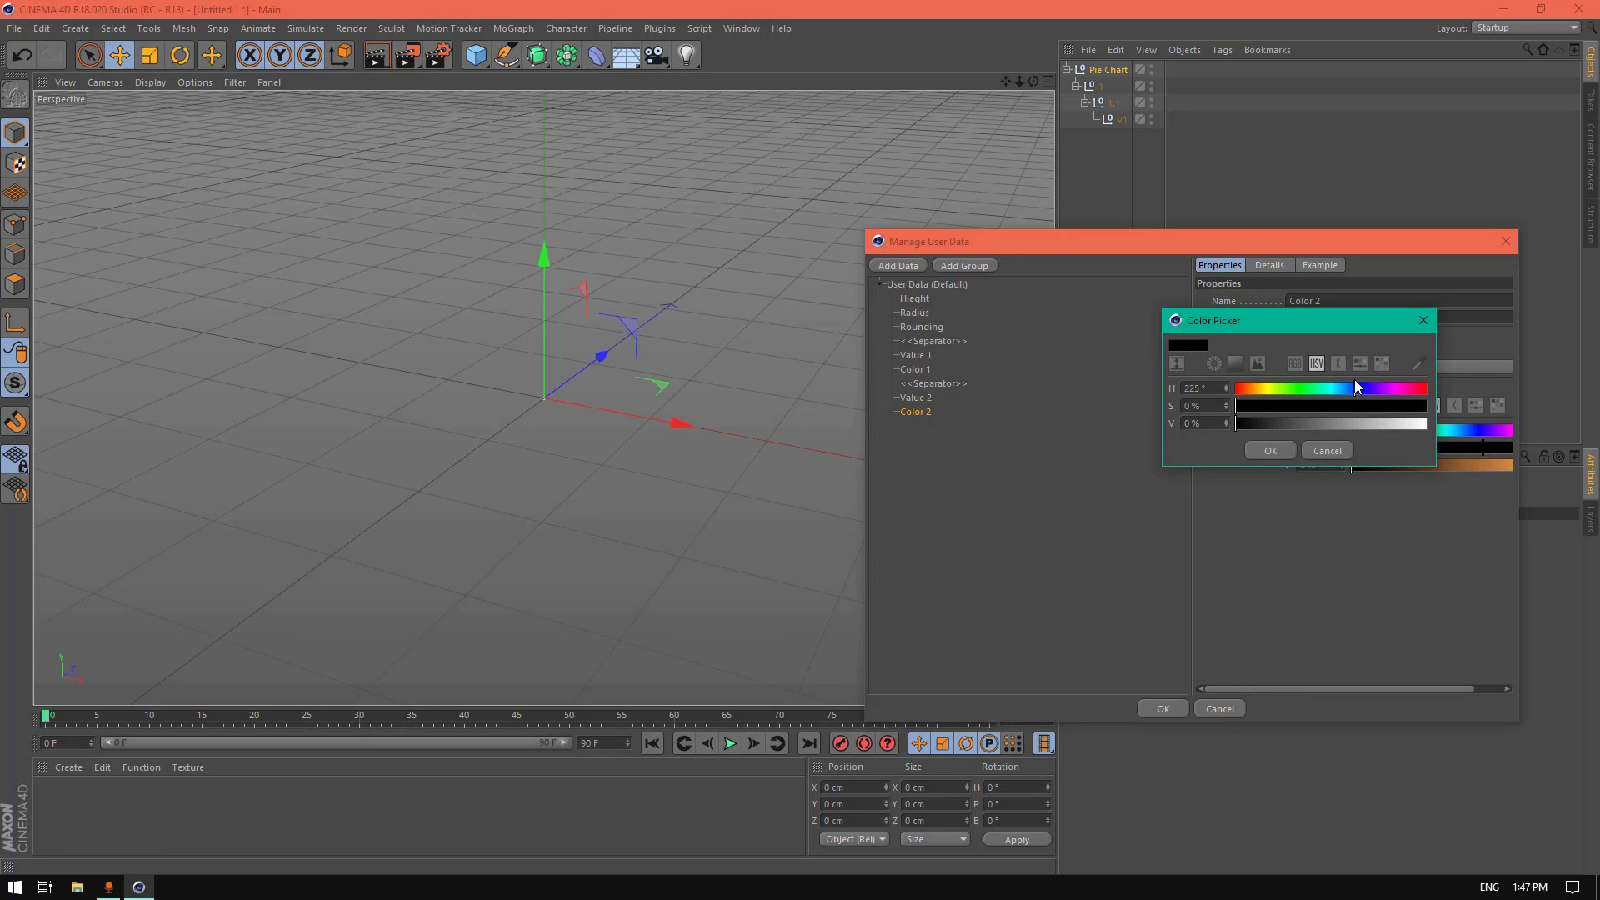
{"action": "left_click", "coordinate": [1284, 388]}
{"action": "left_click", "coordinate": [1394, 406]}
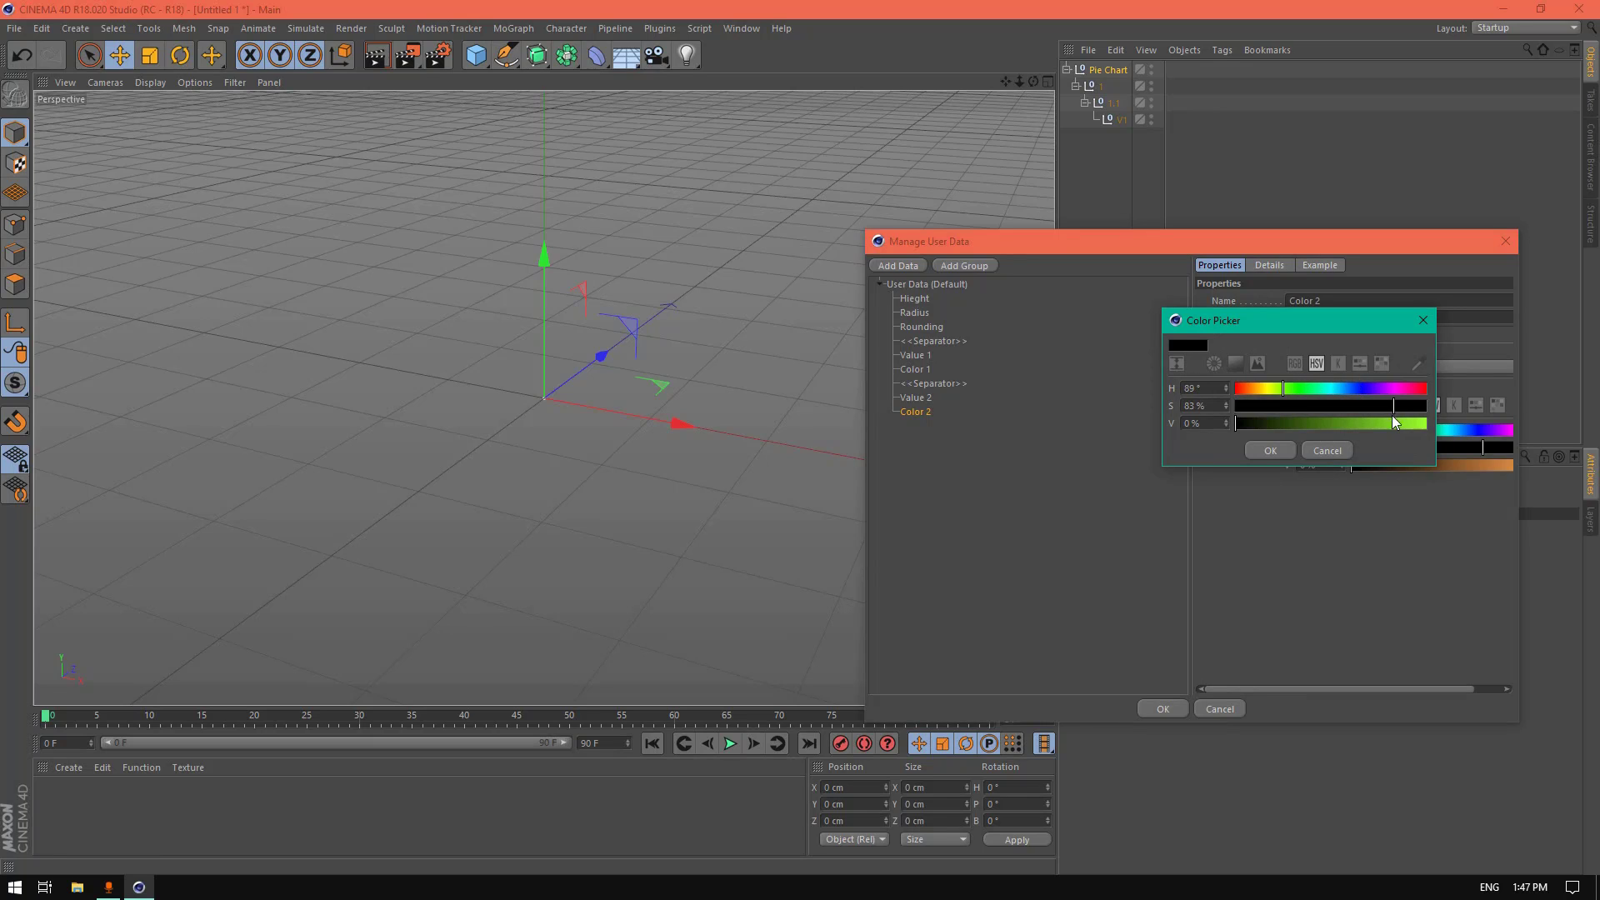
{"action": "mouse_move", "coordinate": [1394, 422]}
{"action": "left_mouse_down"}
{"action": "mouse_move", "coordinate": [1363, 424]}
{"action": "mouse_move", "coordinate": [1383, 406]}
{"action": "left_mouse_up"}
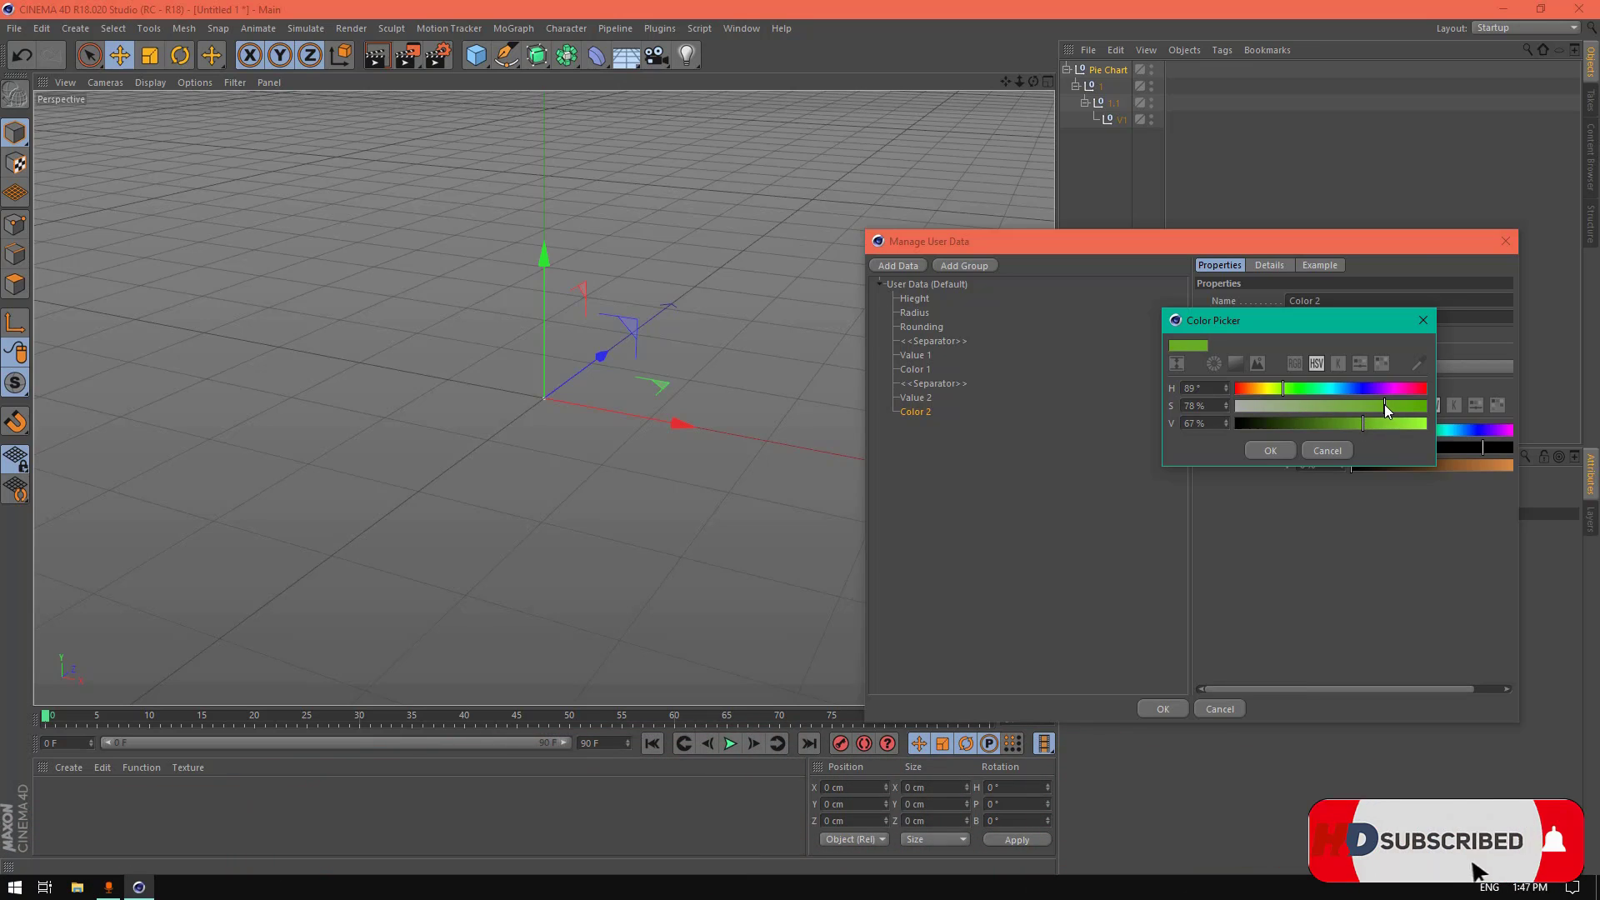
{"action": "left_click", "coordinate": [1271, 450]}
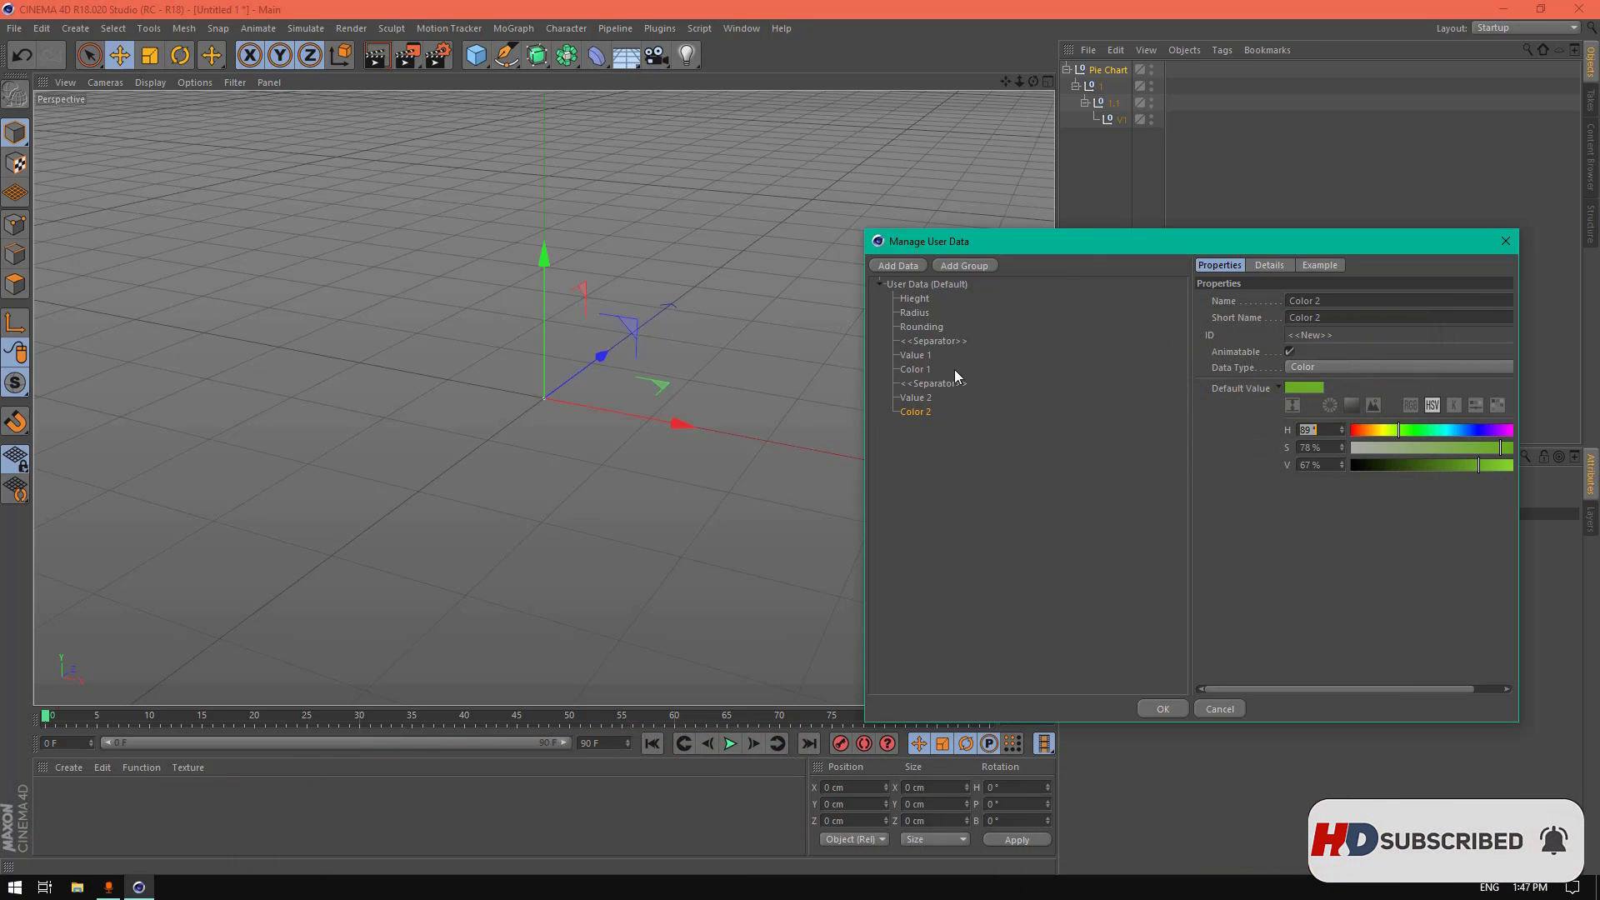
Step: Add a user data entry of type Separator below Color 2, clear its name and enable its separator line
{"action": "left_click", "coordinate": [916, 267]}
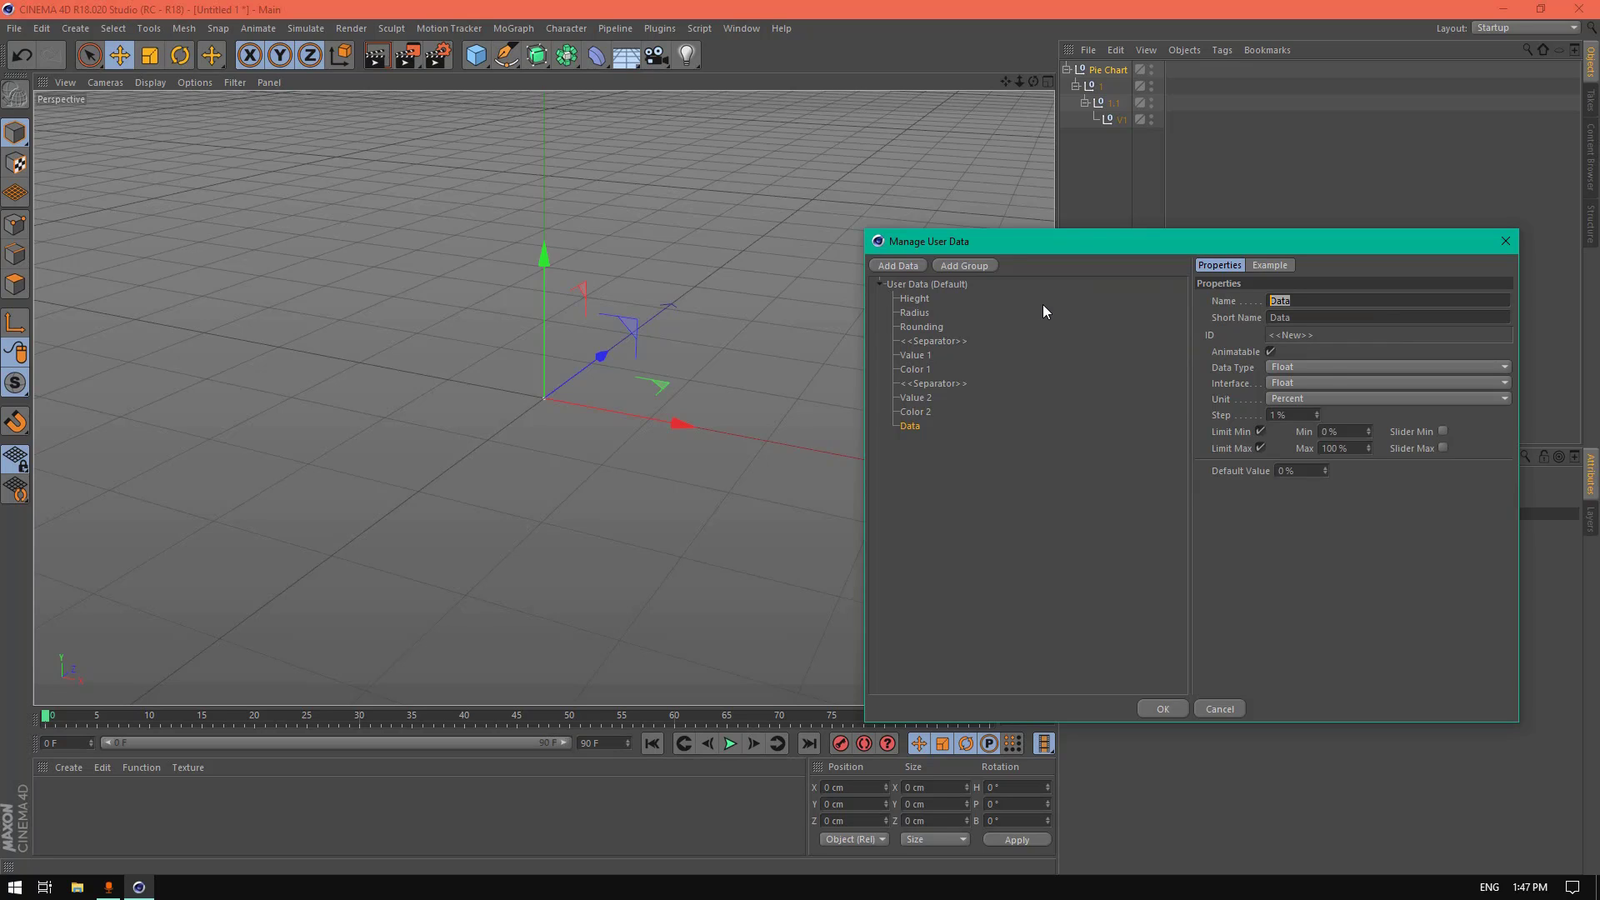
{"action": "left_click", "coordinate": [1345, 367]}
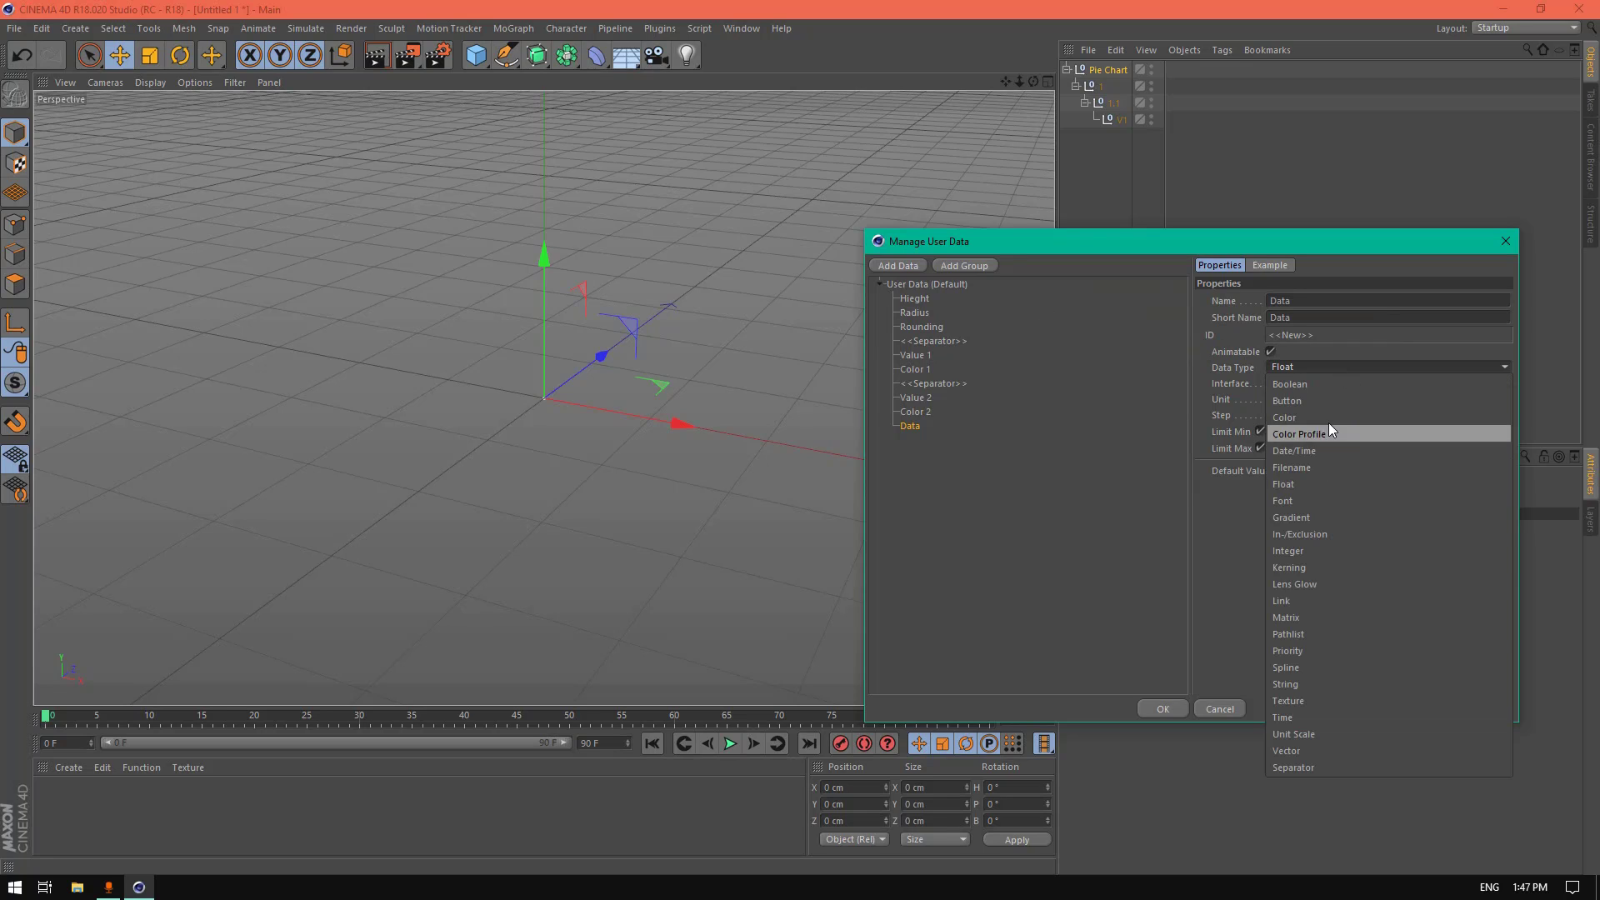
{"action": "left_click", "coordinate": [1315, 767]}
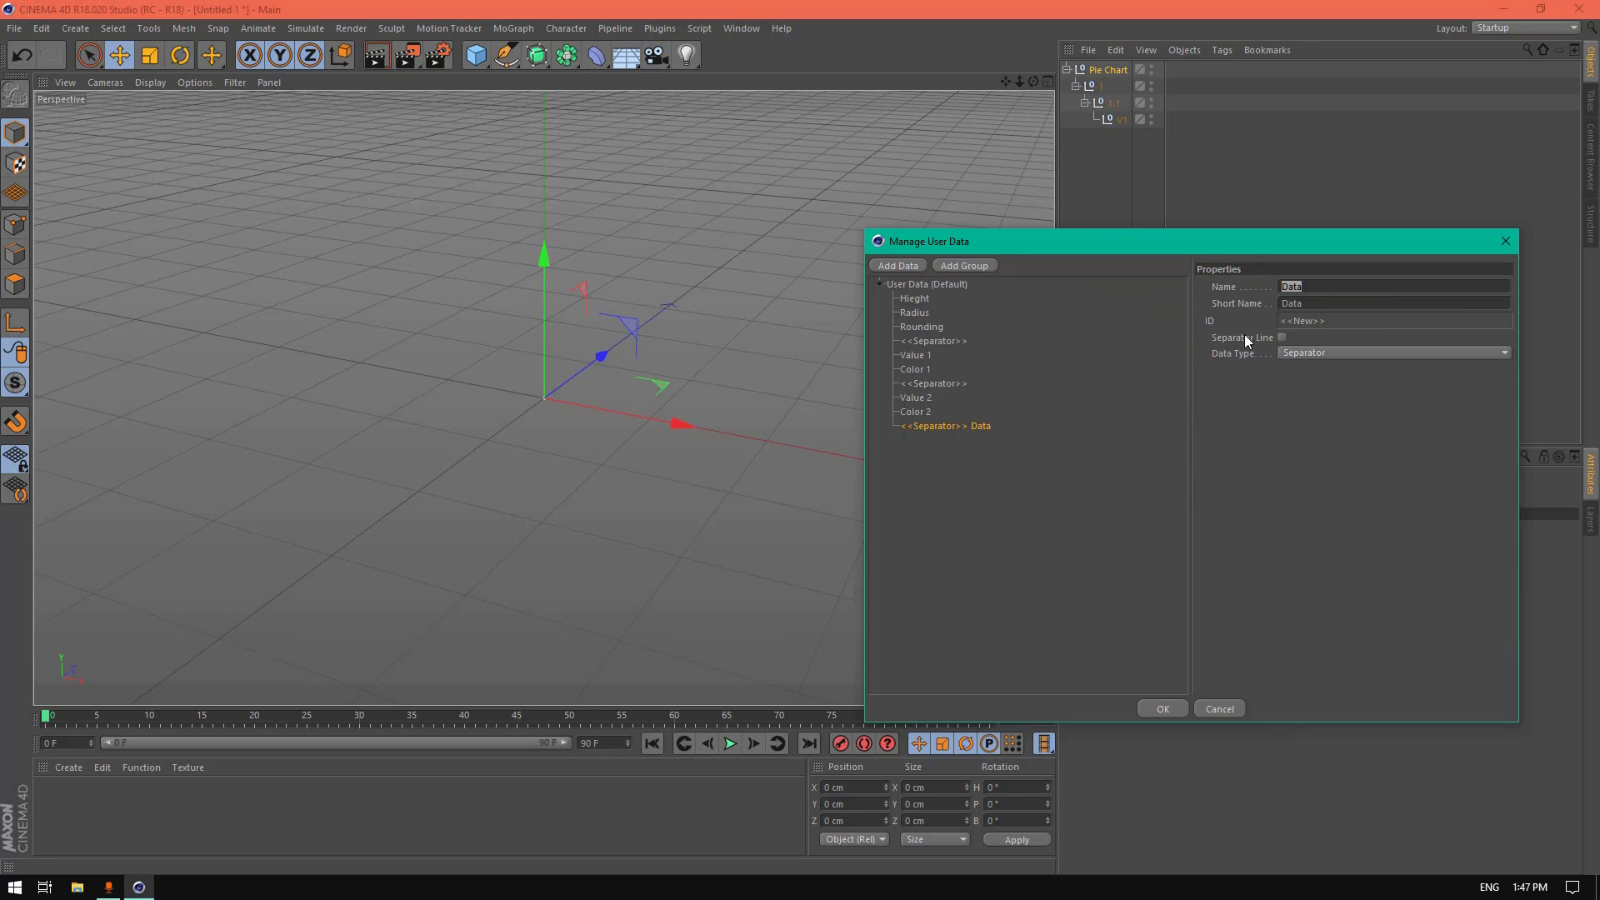
{"action": "key", "text": "BackSpace"}
{"action": "left_click", "coordinate": [1283, 337]}
Step: Add a user data entry named Value 3 with the Float Slider interface below the third separator
{"action": "left_click", "coordinate": [908, 266]}
{"action": "left_click", "coordinate": [1344, 304]}
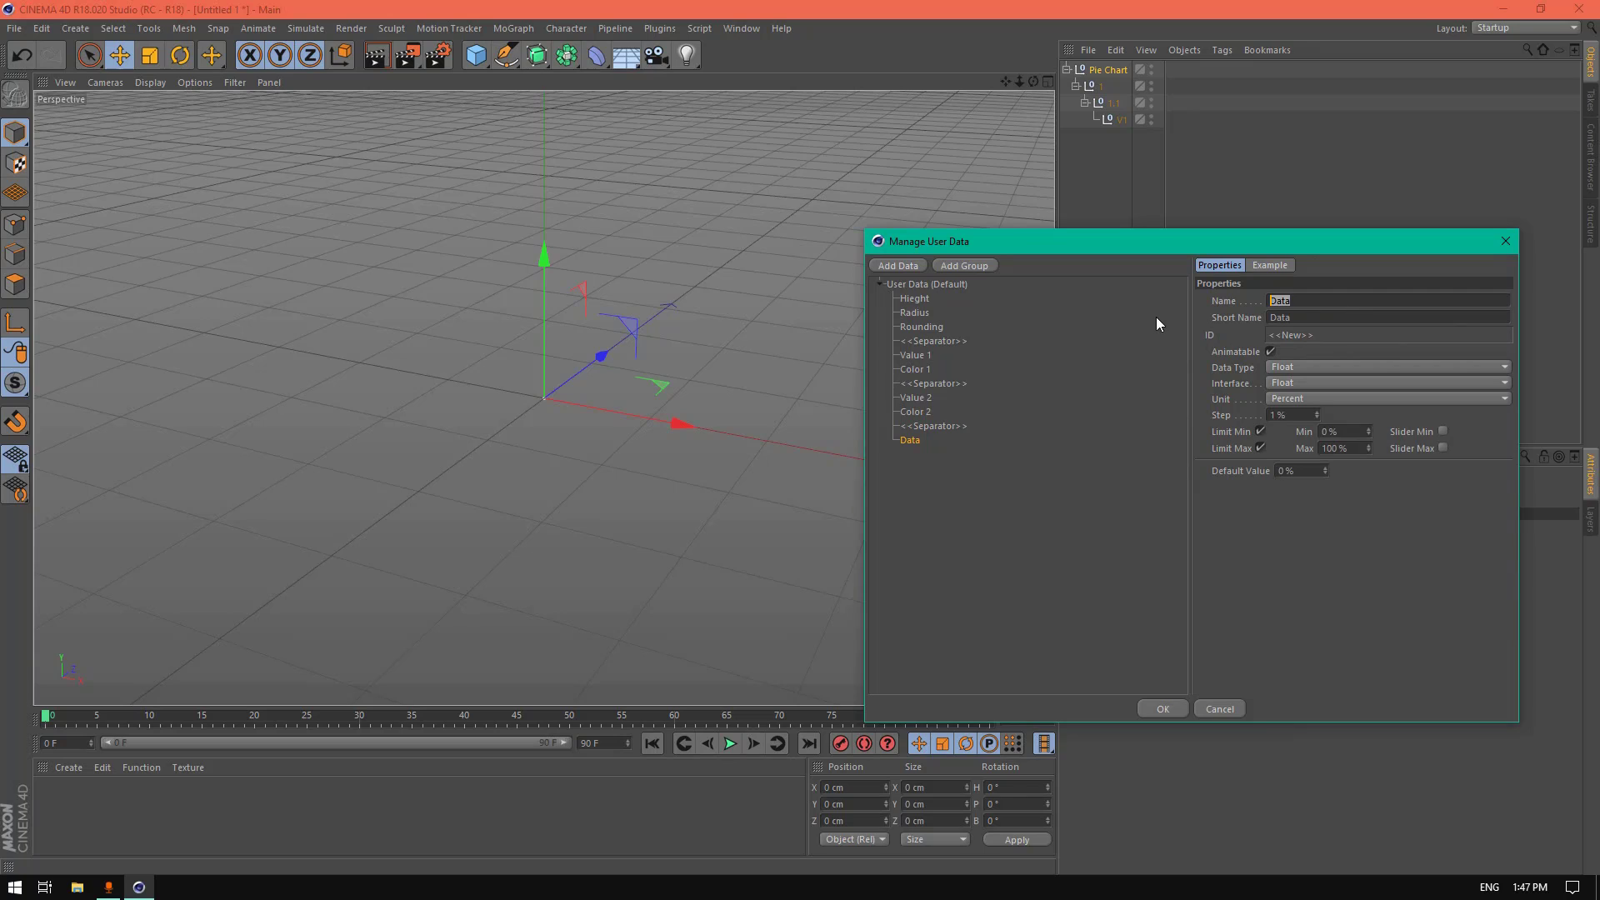
{"action": "type", "text": "Value 3"}
{"action": "left_click", "coordinate": [1396, 383]}
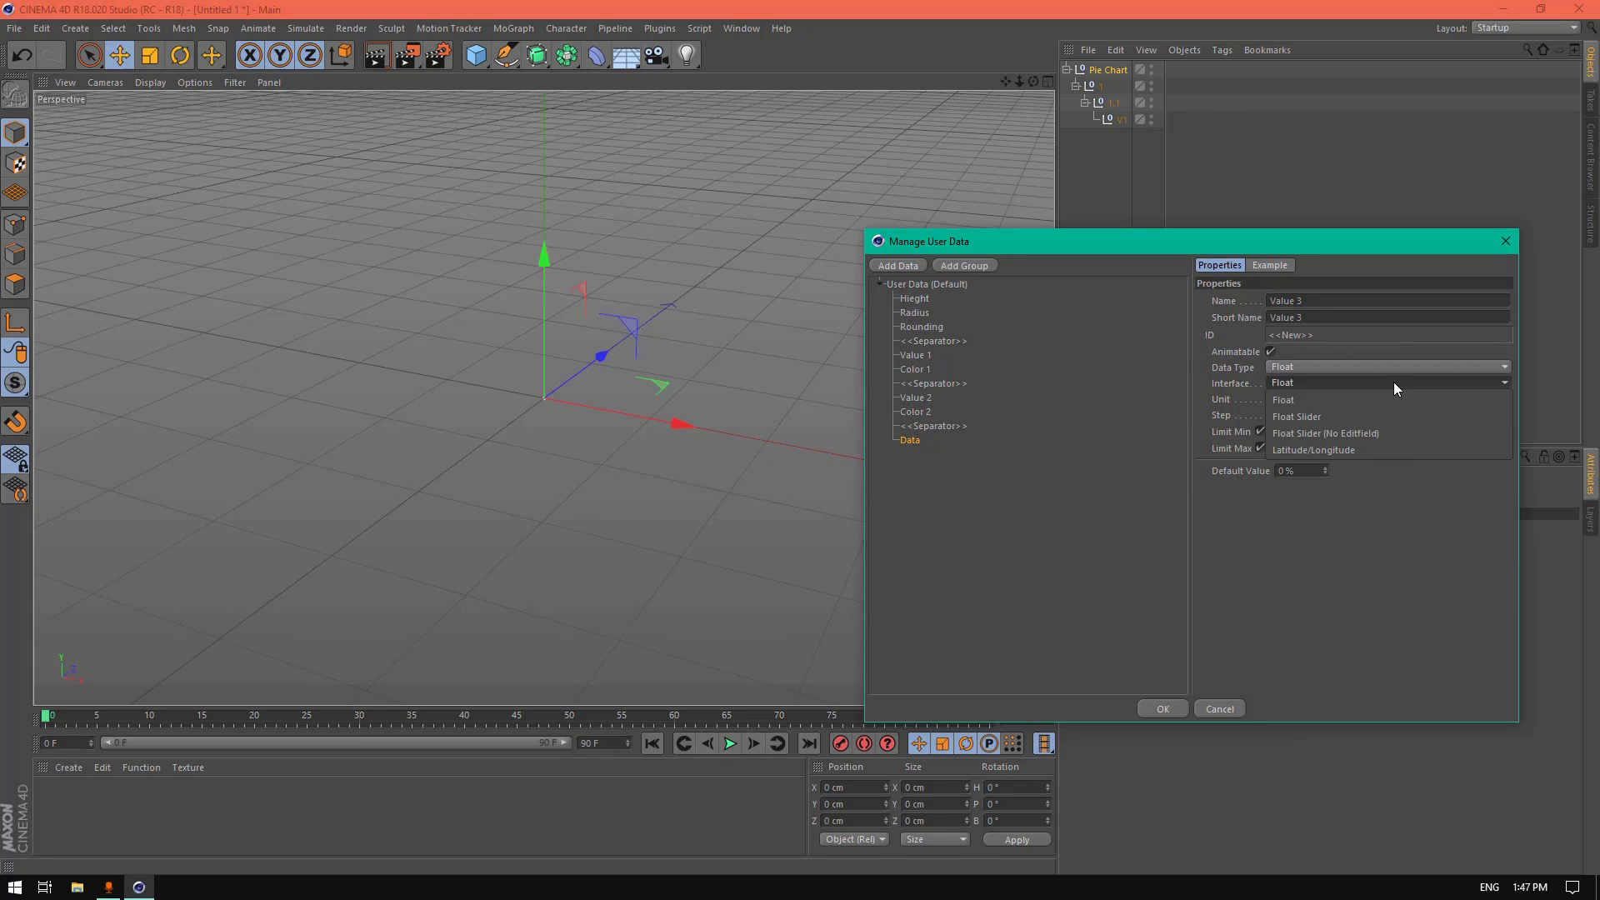
{"action": "left_click", "coordinate": [1352, 413]}
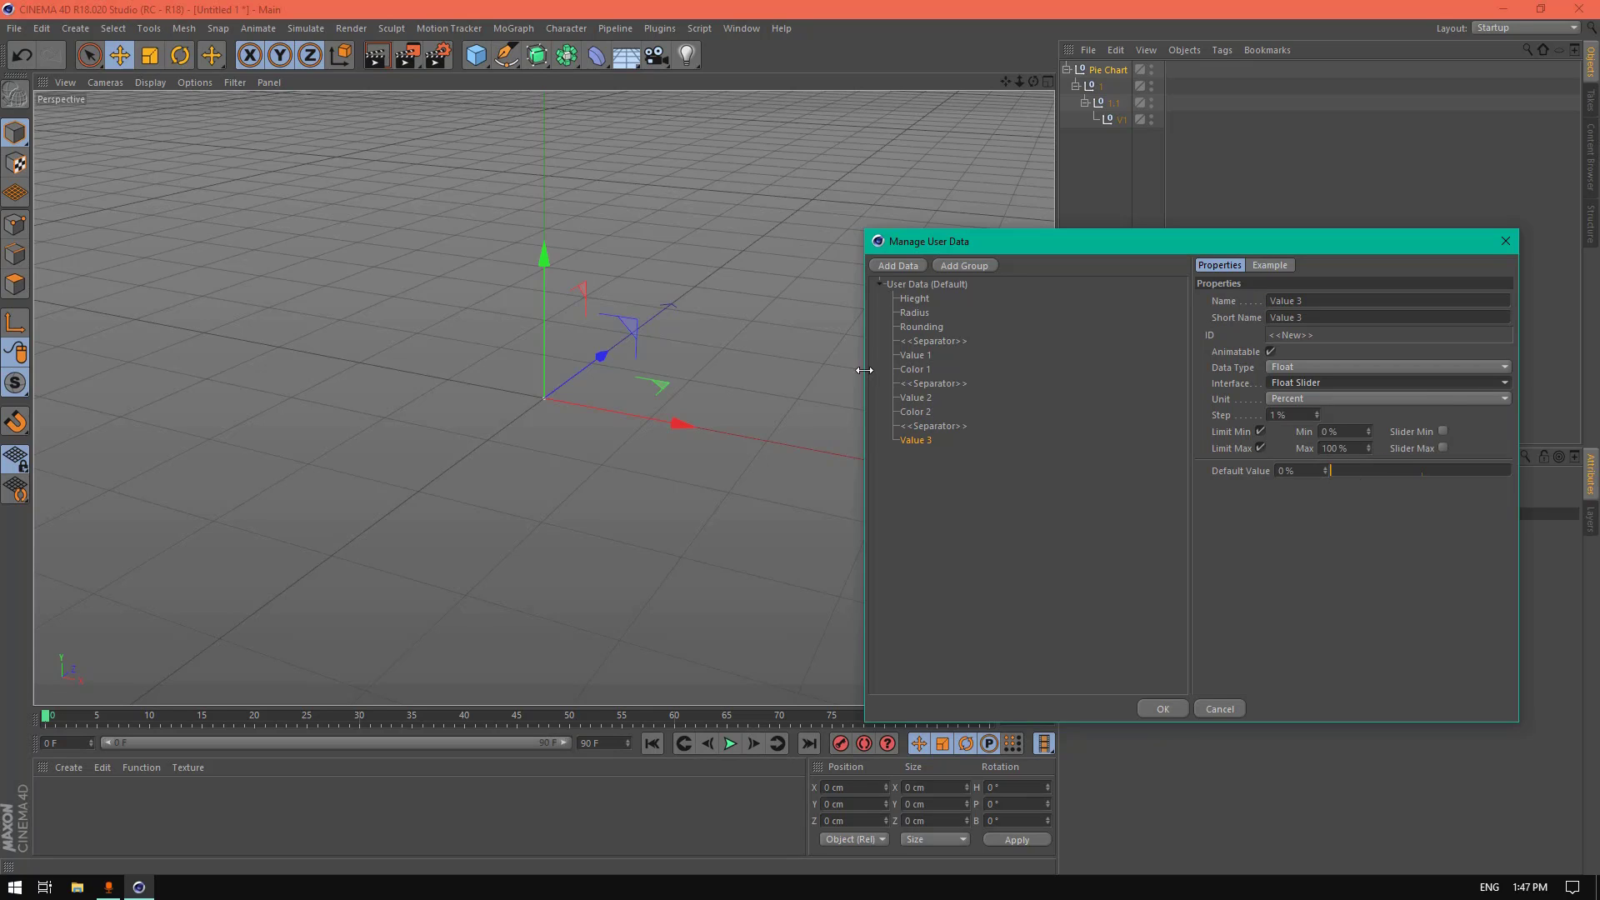
Step: Add a user data entry named Color 3 with the Color data type
{"action": "left_click", "coordinate": [898, 265]}
{"action": "left_click", "coordinate": [1317, 305]}
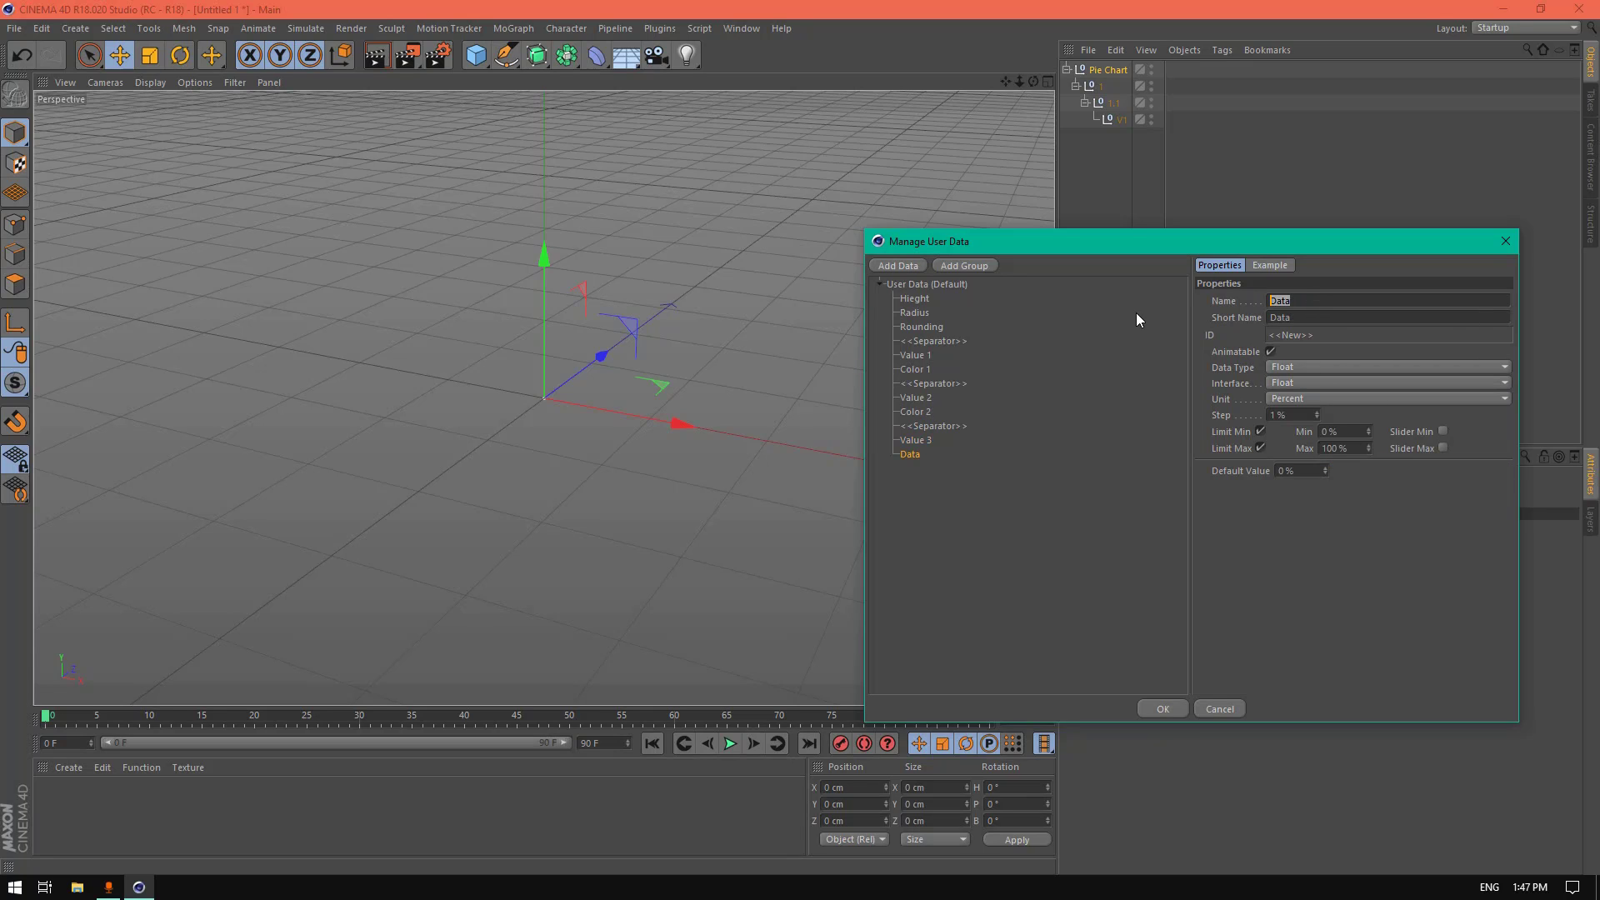
{"action": "type", "text": "Cp"}
{"action": "type", "text": "olor 3"}
{"action": "left_click", "coordinate": [1301, 368]}
{"action": "left_click", "coordinate": [1296, 415]}
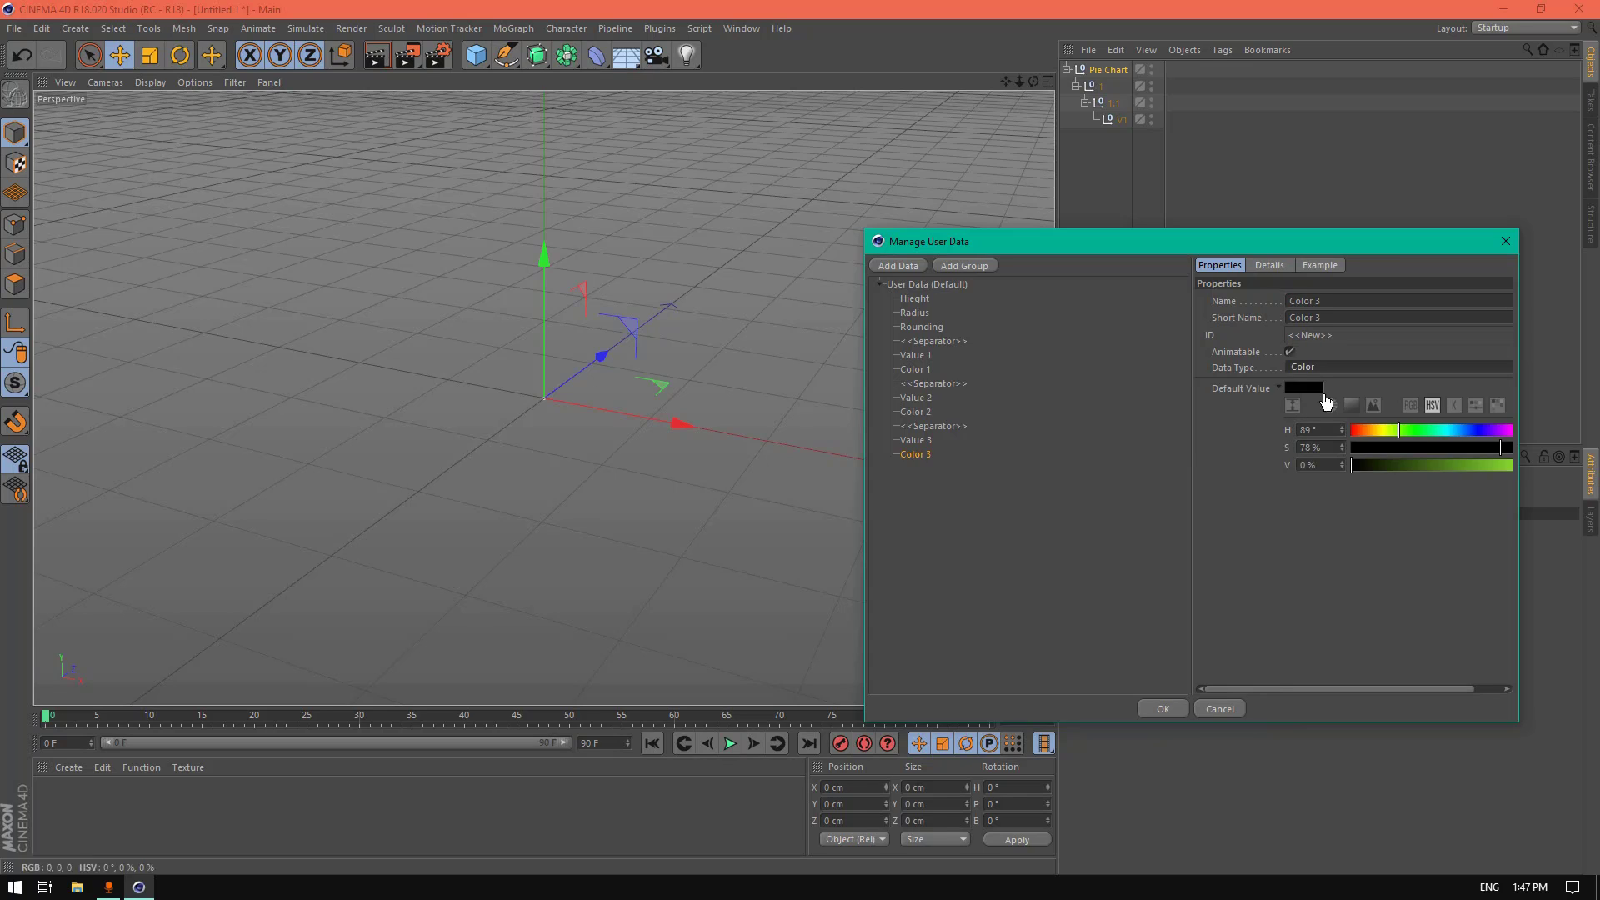
Step: Set the default value of Color 3 to a blue with hue 211°, saturation 77% and value 53%, and apply the user data
{"action": "mouse_move", "coordinate": [1408, 428]}
{"action": "left_mouse_down"}
{"action": "mouse_move", "coordinate": [1472, 429]}
{"action": "mouse_move", "coordinate": [1452, 471]}
{"action": "left_mouse_up"}
{"action": "left_click", "coordinate": [1461, 430]}
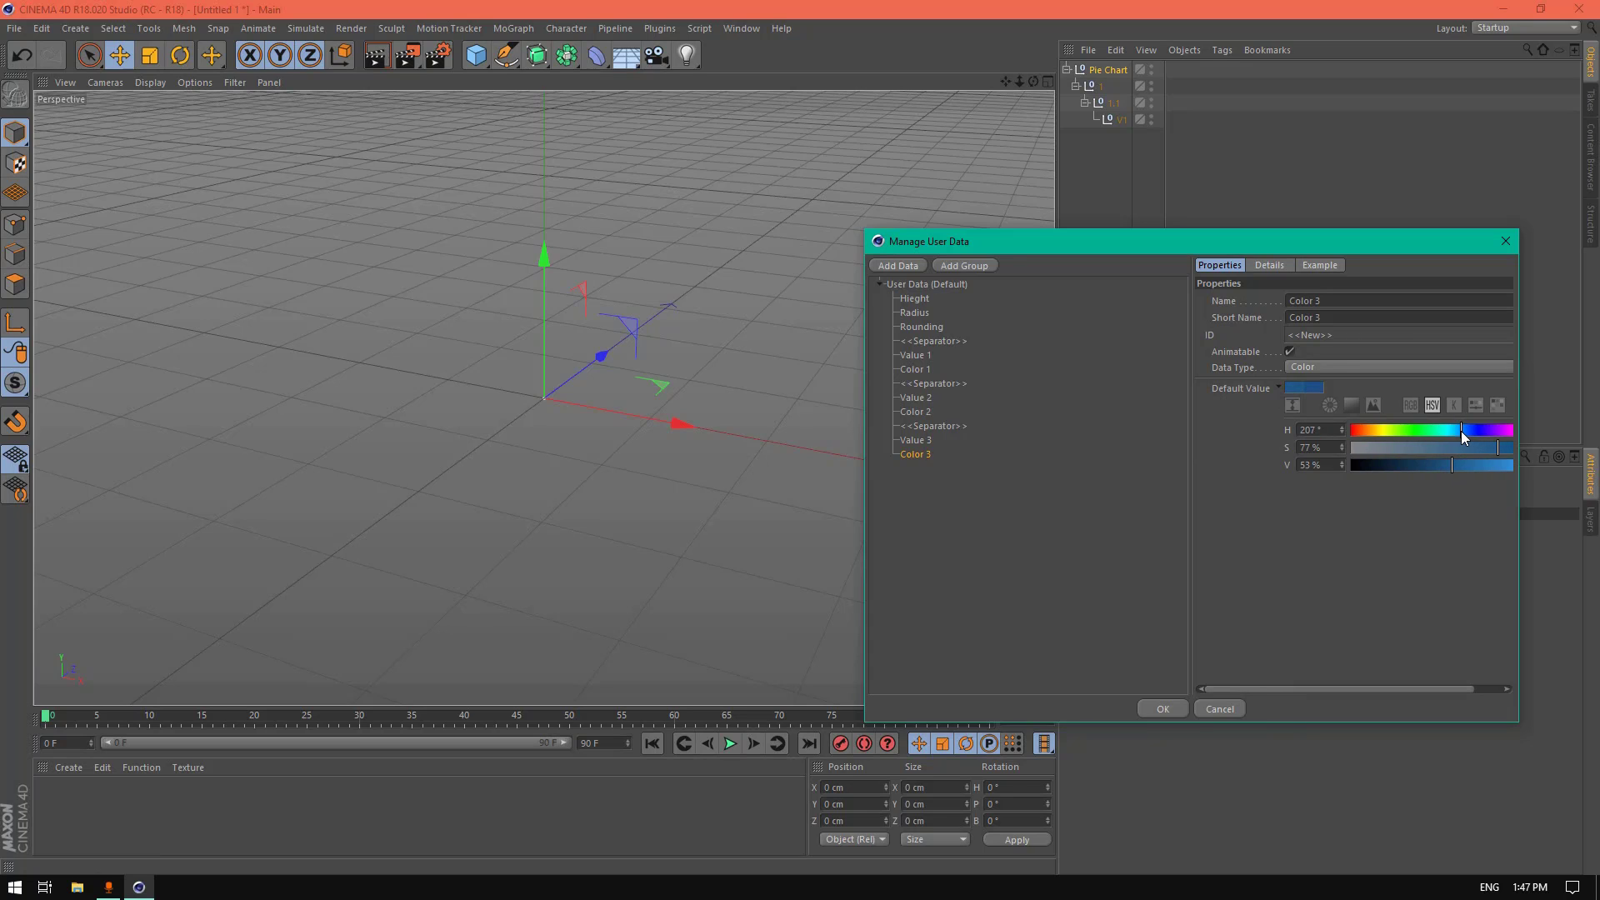
{"action": "left_click", "coordinate": [1464, 430]}
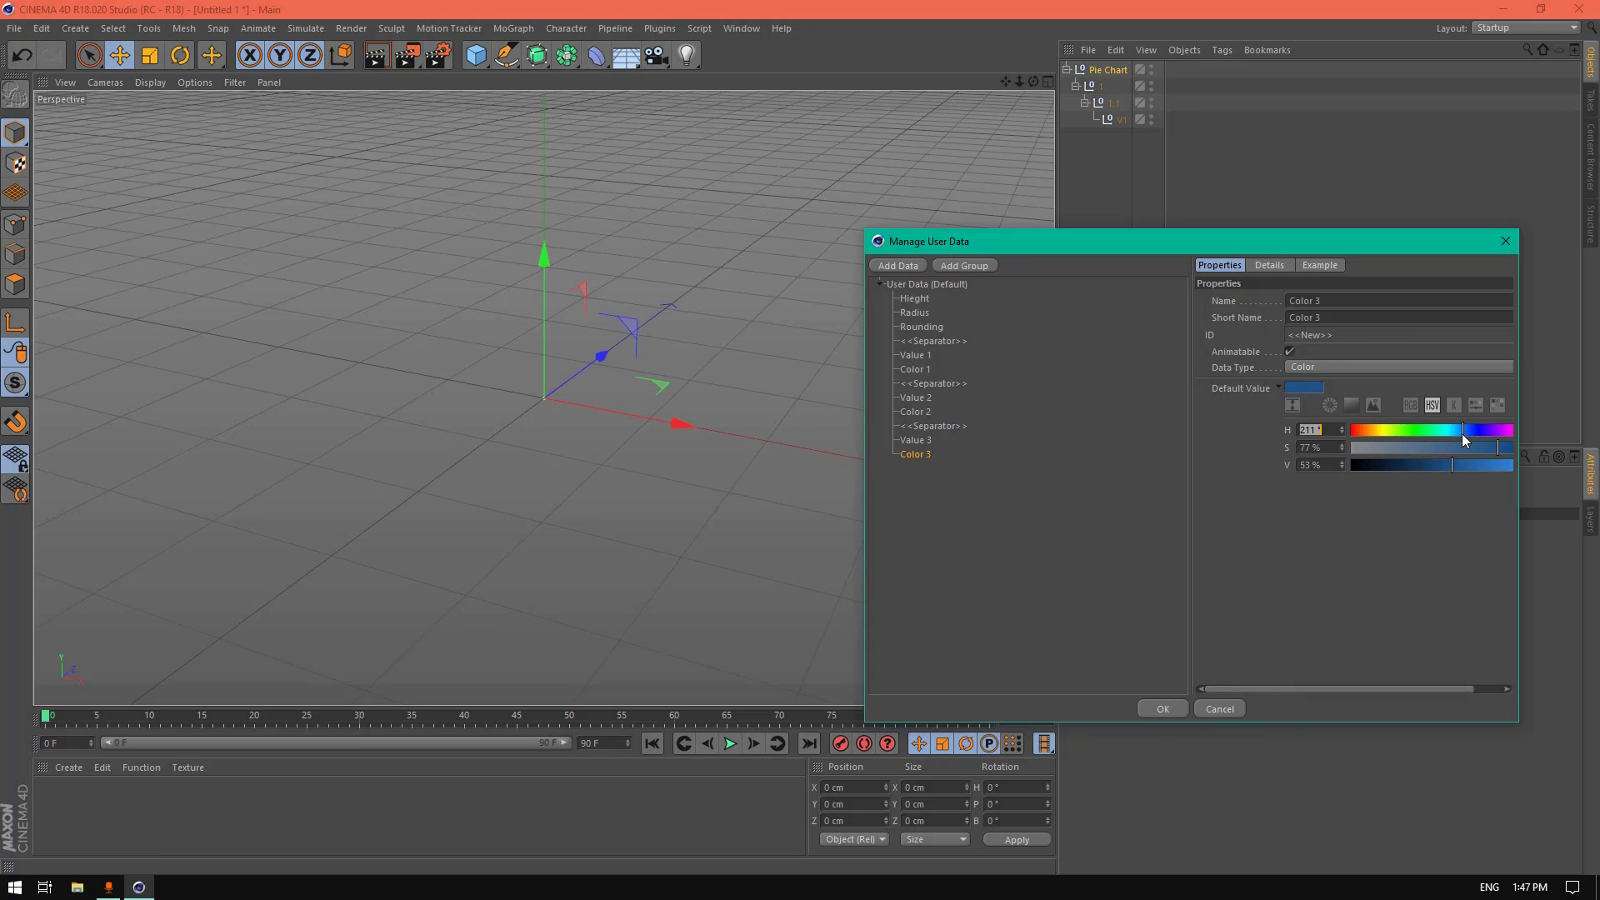
{"action": "left_click", "coordinate": [1164, 709]}
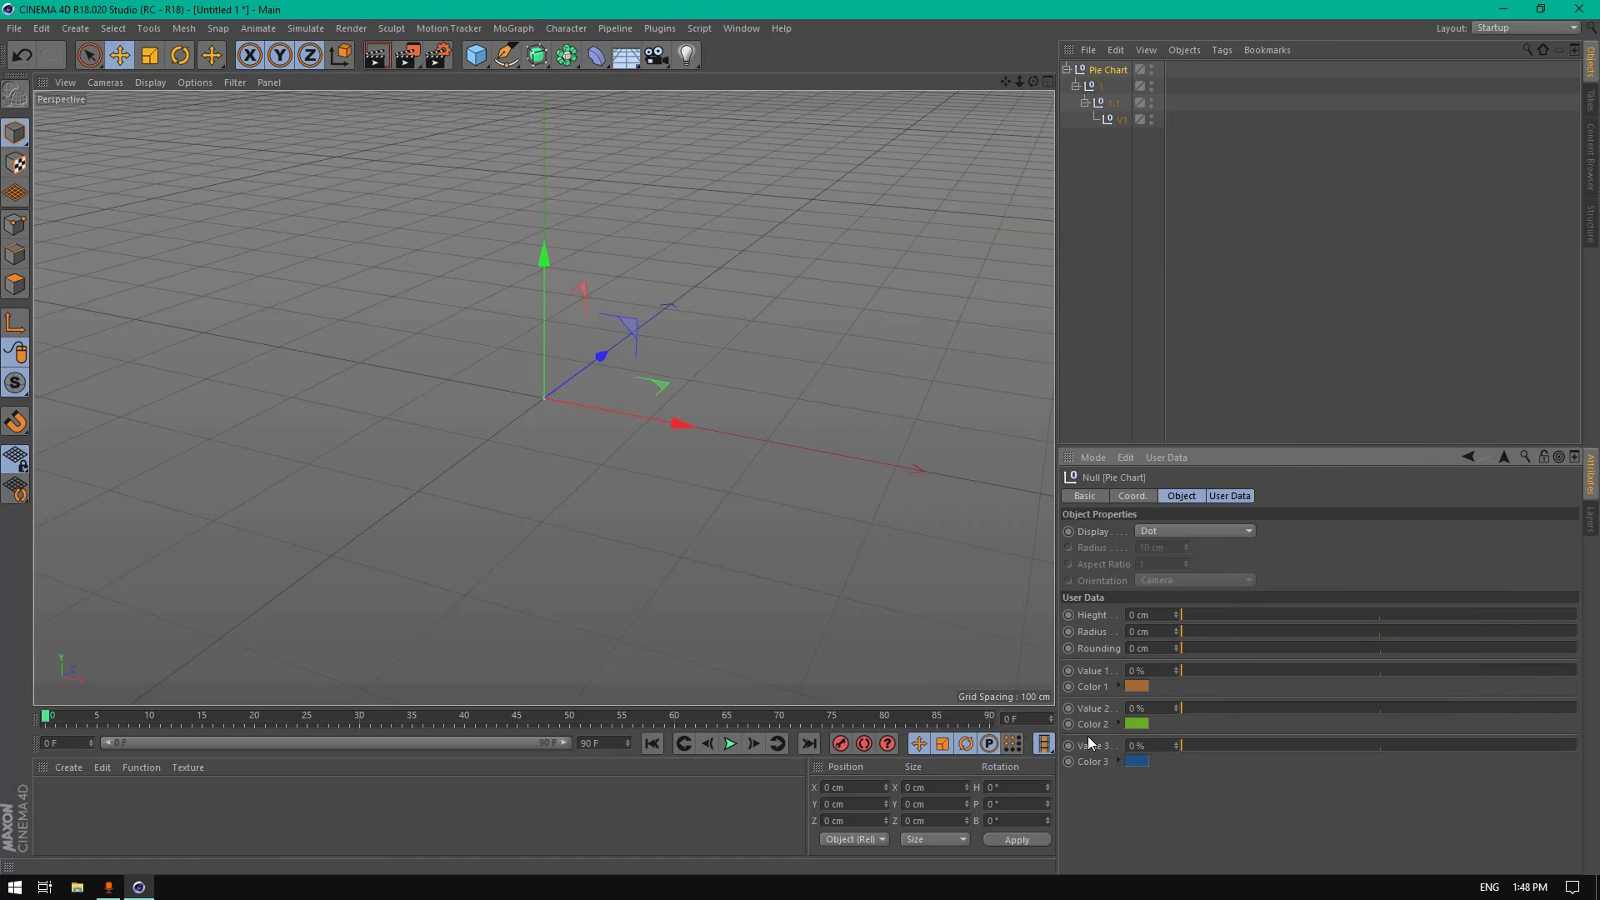
Step: Create a Text spline lying in the XZ plane with a height of 30 cm
{"action": "left_click", "coordinate": [1121, 127]}
{"action": "left_click", "coordinate": [506, 55]}
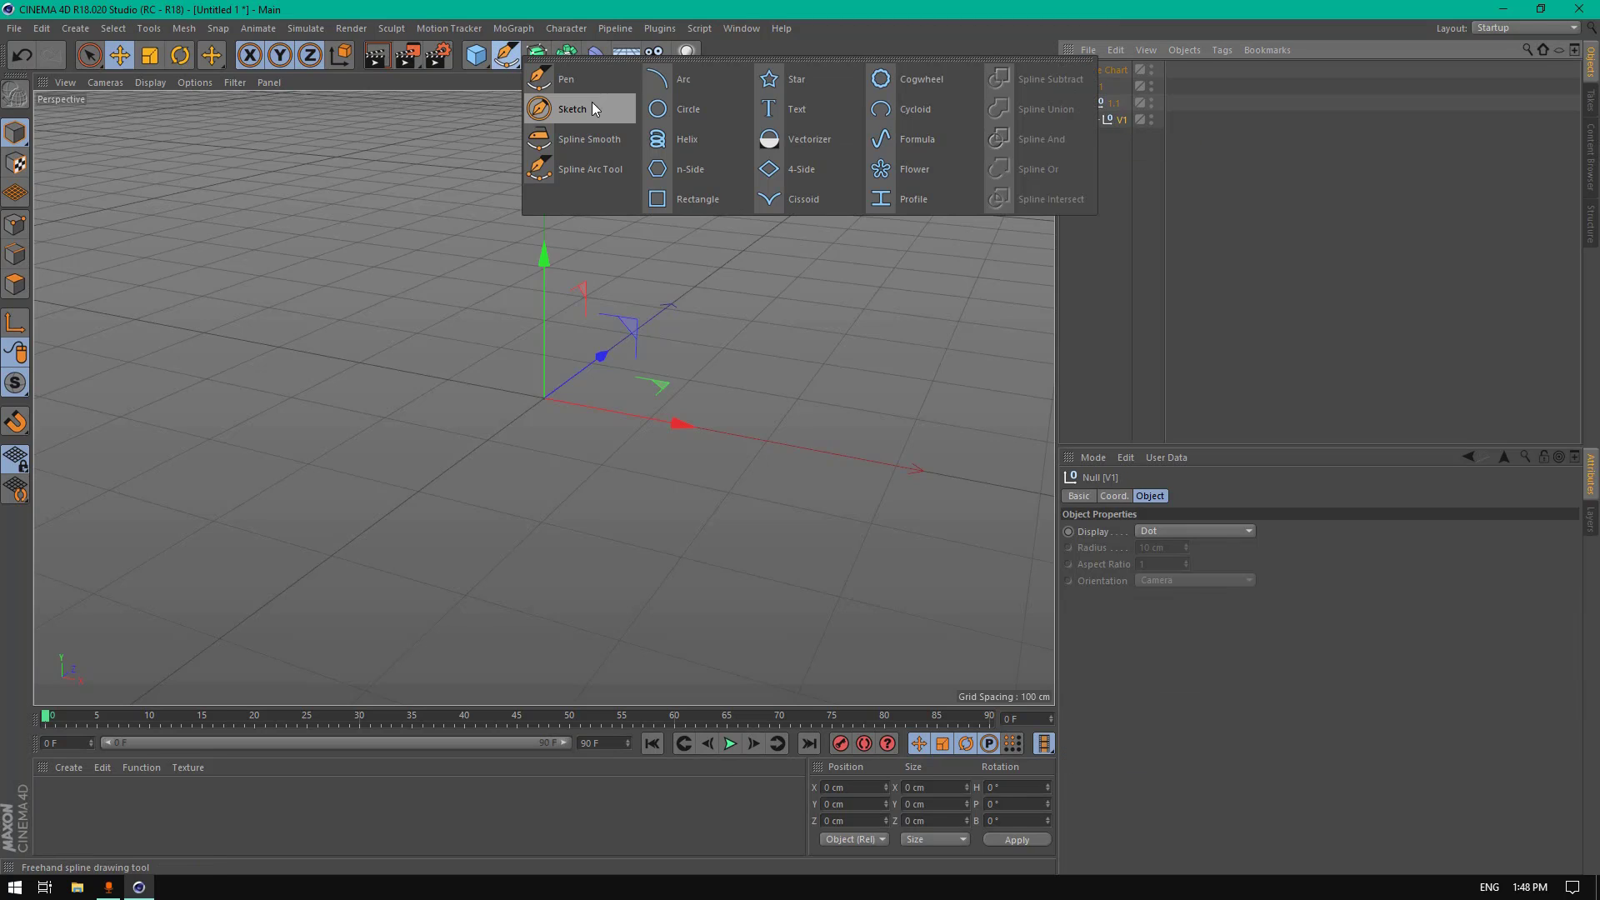
{"action": "left_click", "coordinate": [800, 107]}
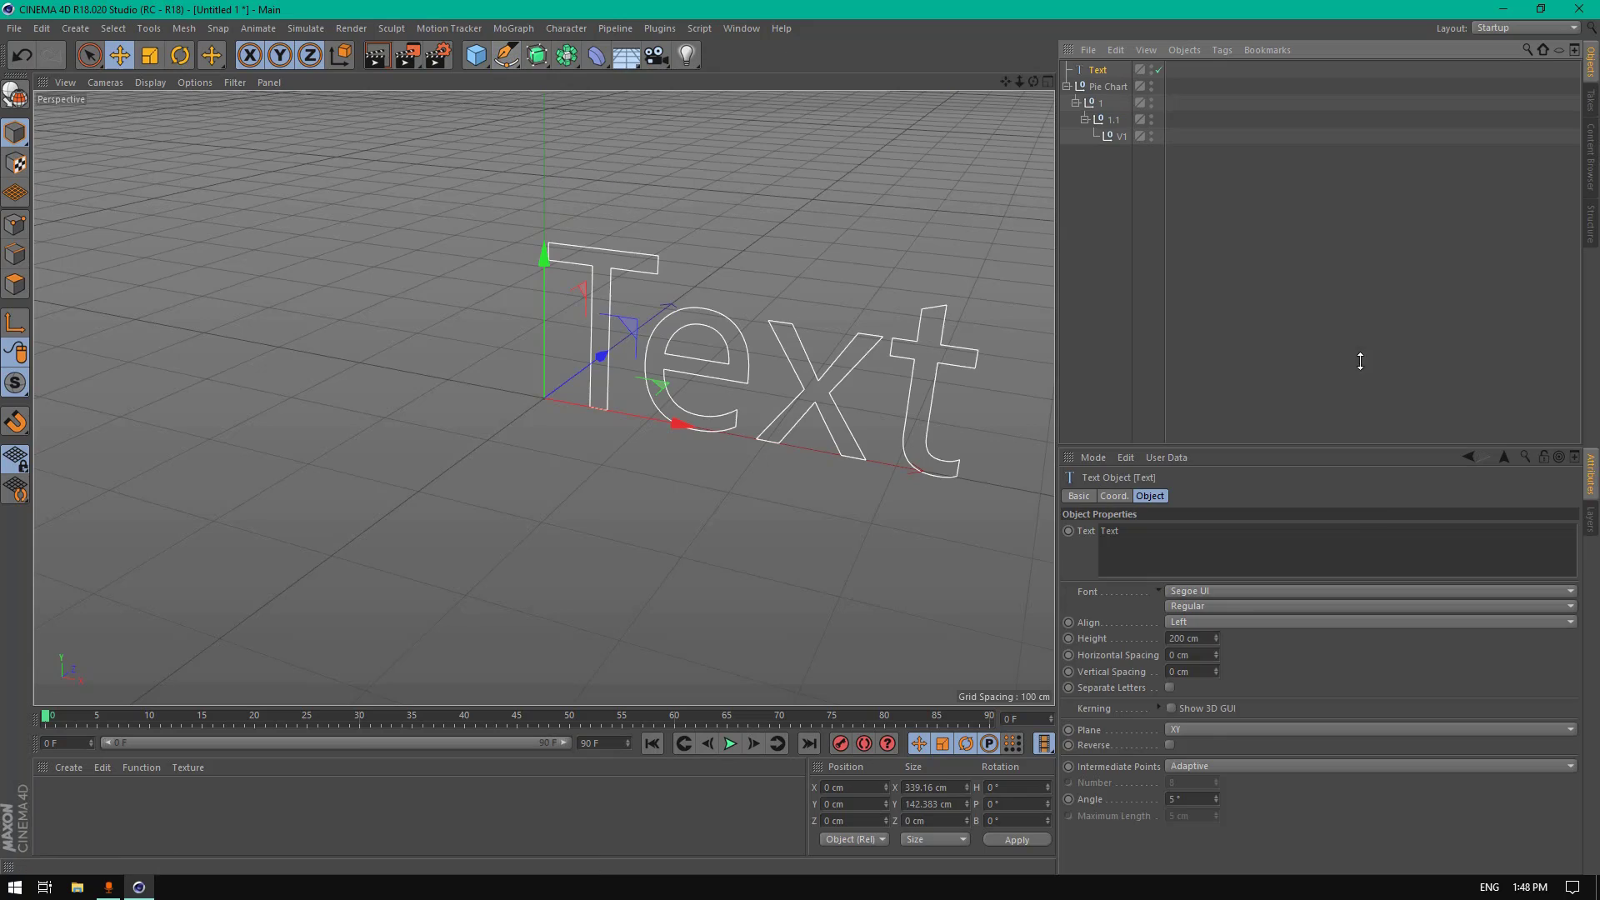
{"action": "left_click", "coordinate": [1207, 726]}
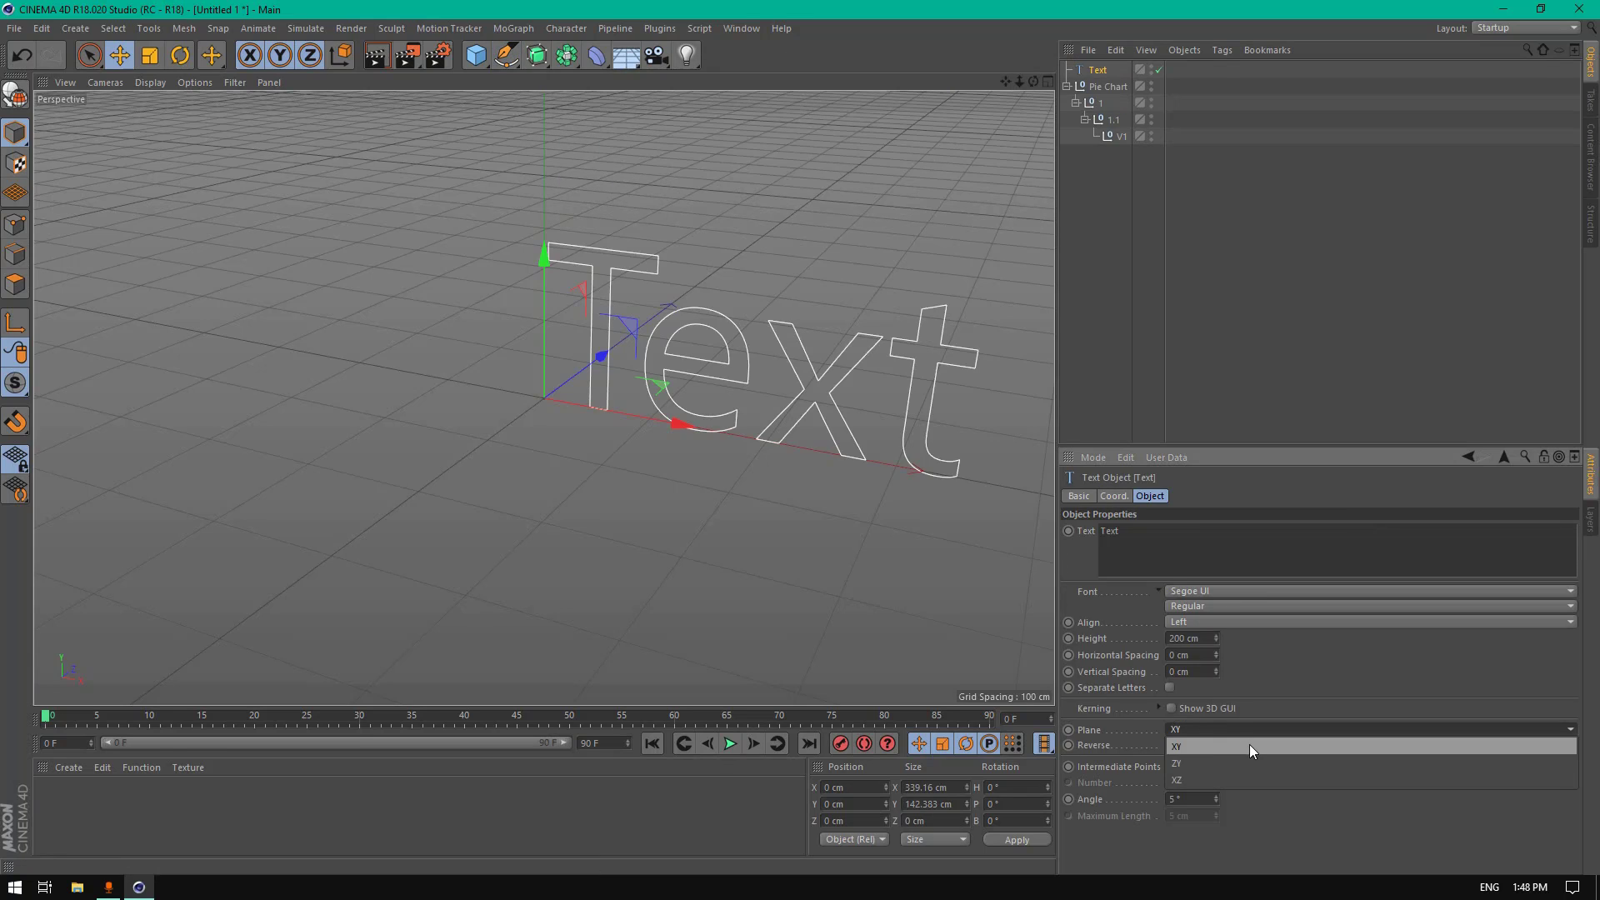
{"action": "left_click", "coordinate": [1175, 779]}
{"action": "left_click", "coordinate": [1193, 638]}
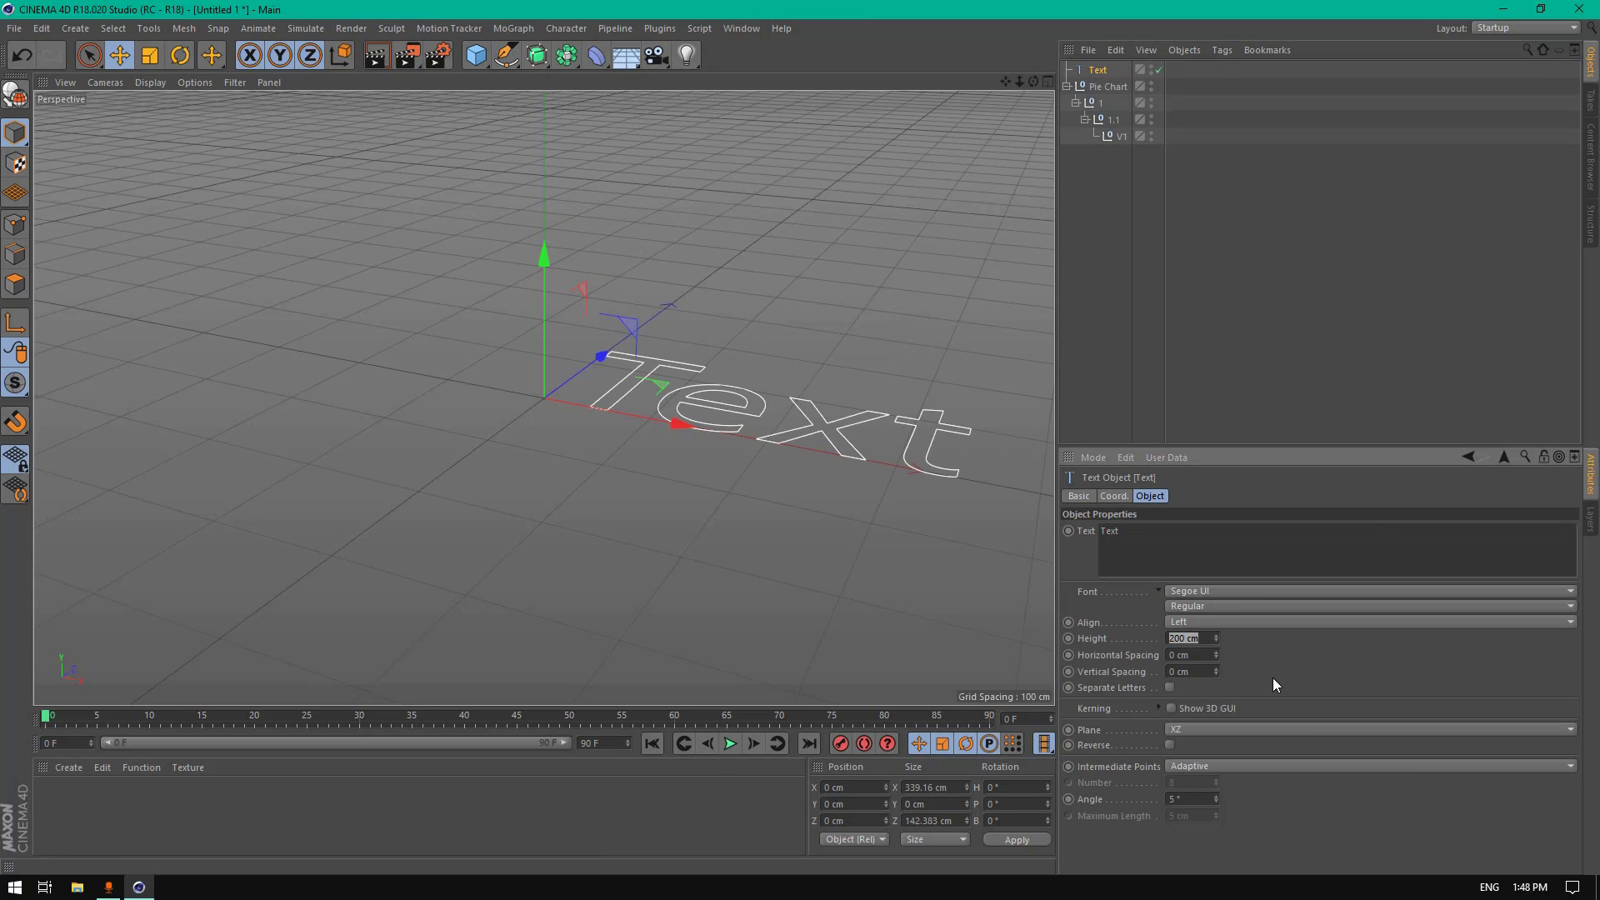
{"action": "type", "text": "30"}
{"action": "key", "text": "Return"}
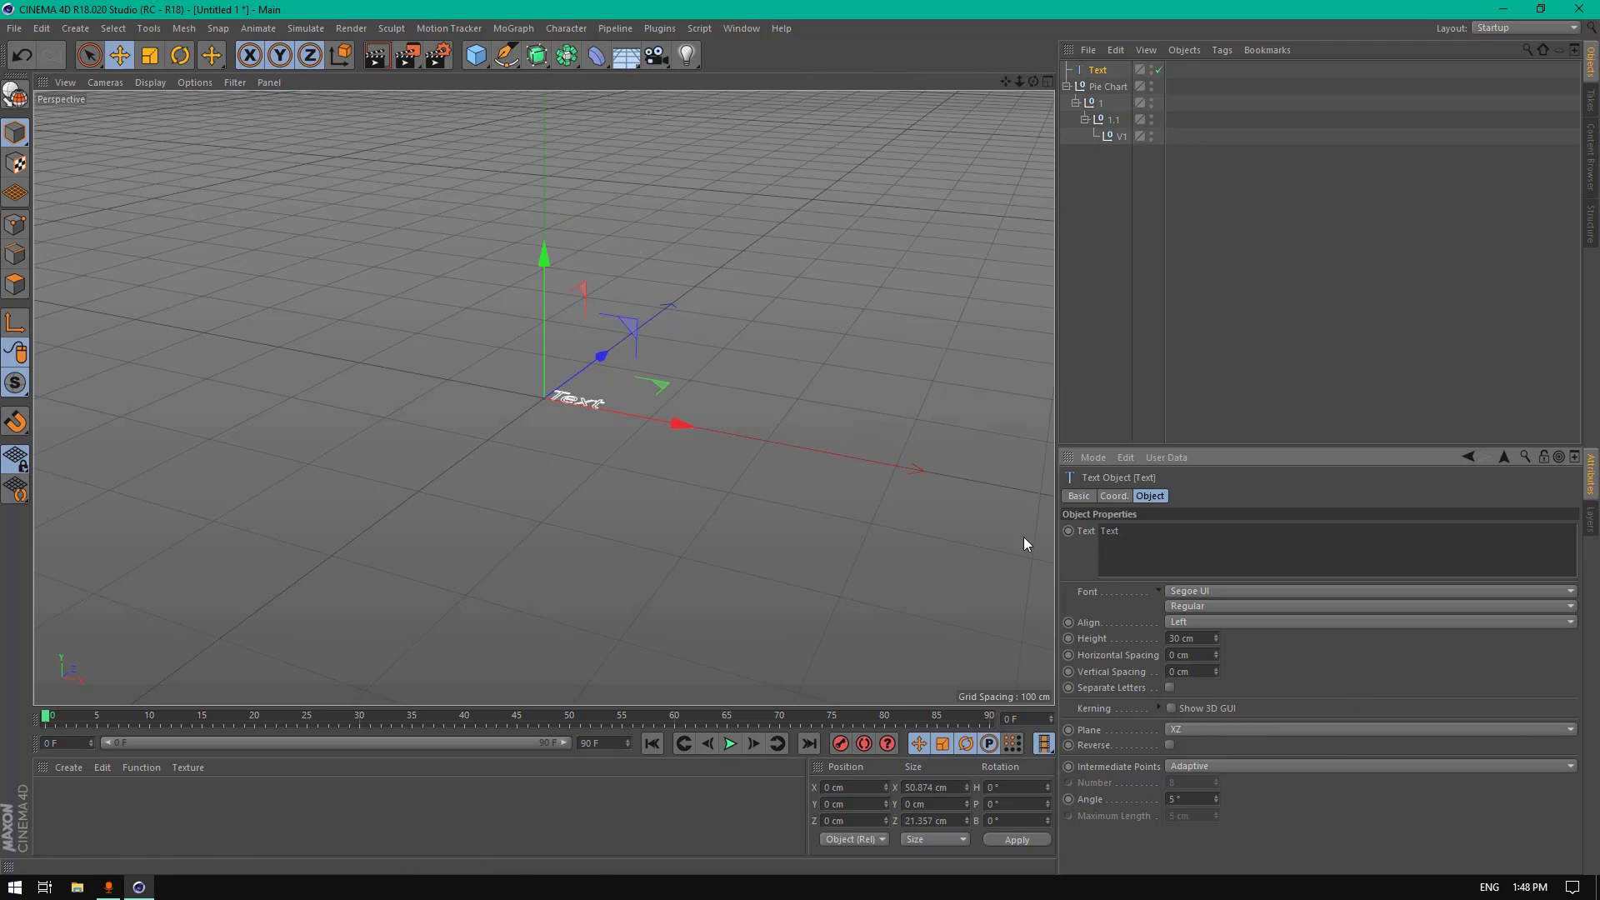
Step: Add an Extrude generator and make the Text spline its child
{"action": "scroll", "coordinate": [587, 417], "scroll_direction": "up", "scroll_amount": 4}
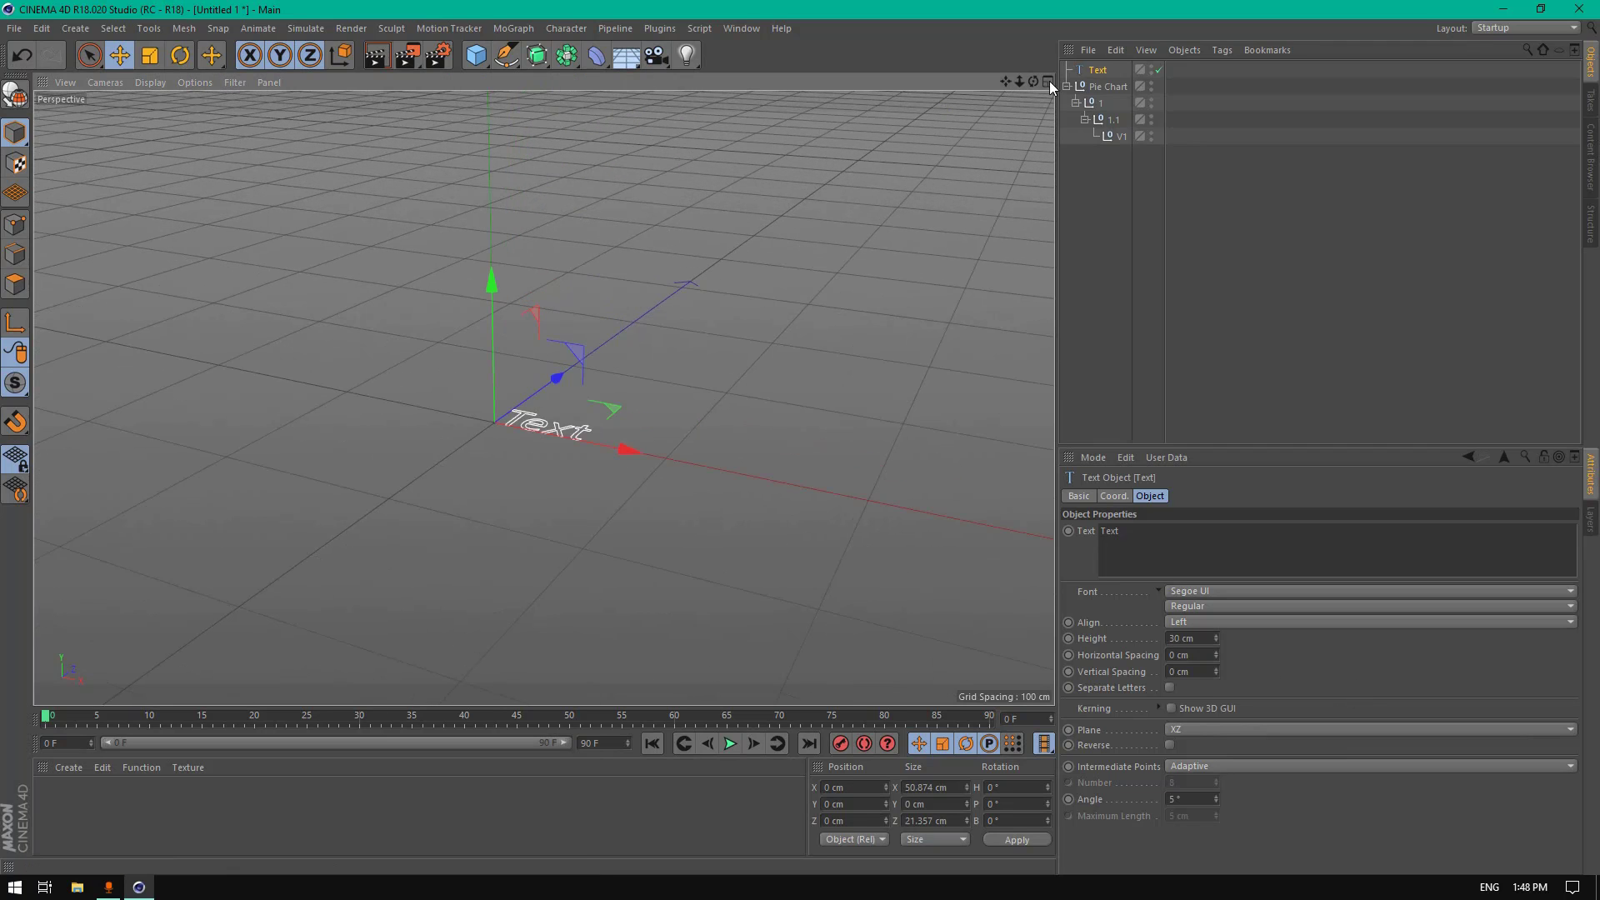
{"action": "left_click_drag", "start_coordinate": [1034, 82], "coordinate": [1084, 94]}
{"action": "left_click_drag", "start_coordinate": [536, 55], "coordinate": [777, 92]}
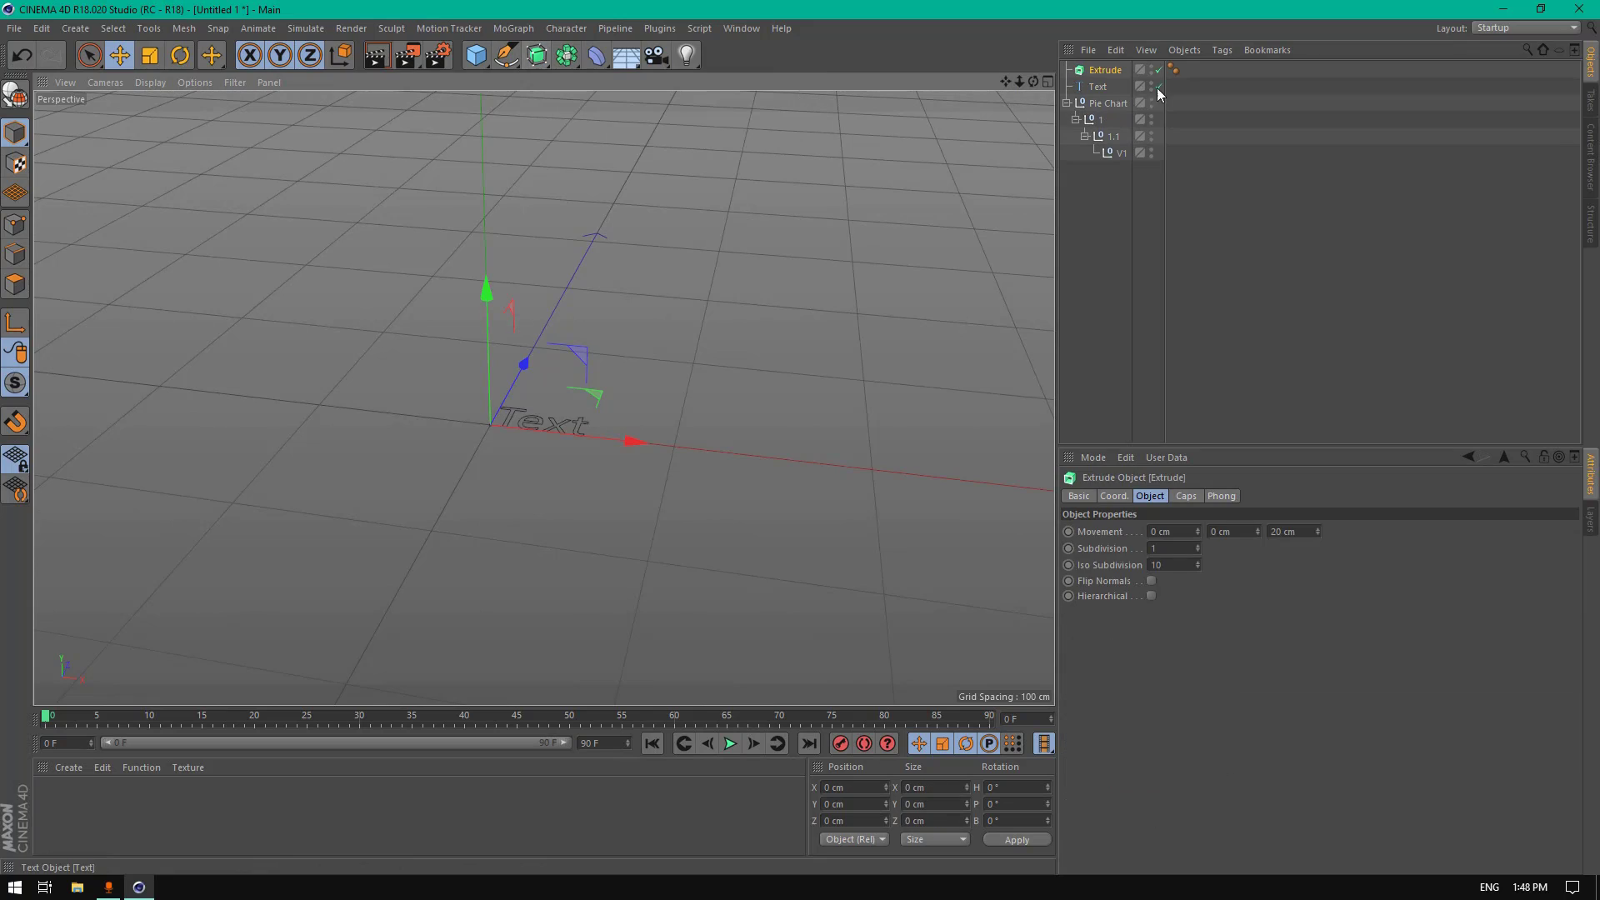
{"action": "left_click_drag", "start_coordinate": [1105, 84], "coordinate": [1111, 70]}
{"action": "left_click", "coordinate": [1111, 70]}
Step: Set the Extrude movement to 10 cm in Y and 0 cm in Z, and nest the Extrude under the V1 null
{"action": "left_click_drag", "start_coordinate": [1309, 532], "coordinate": [1250, 533]}
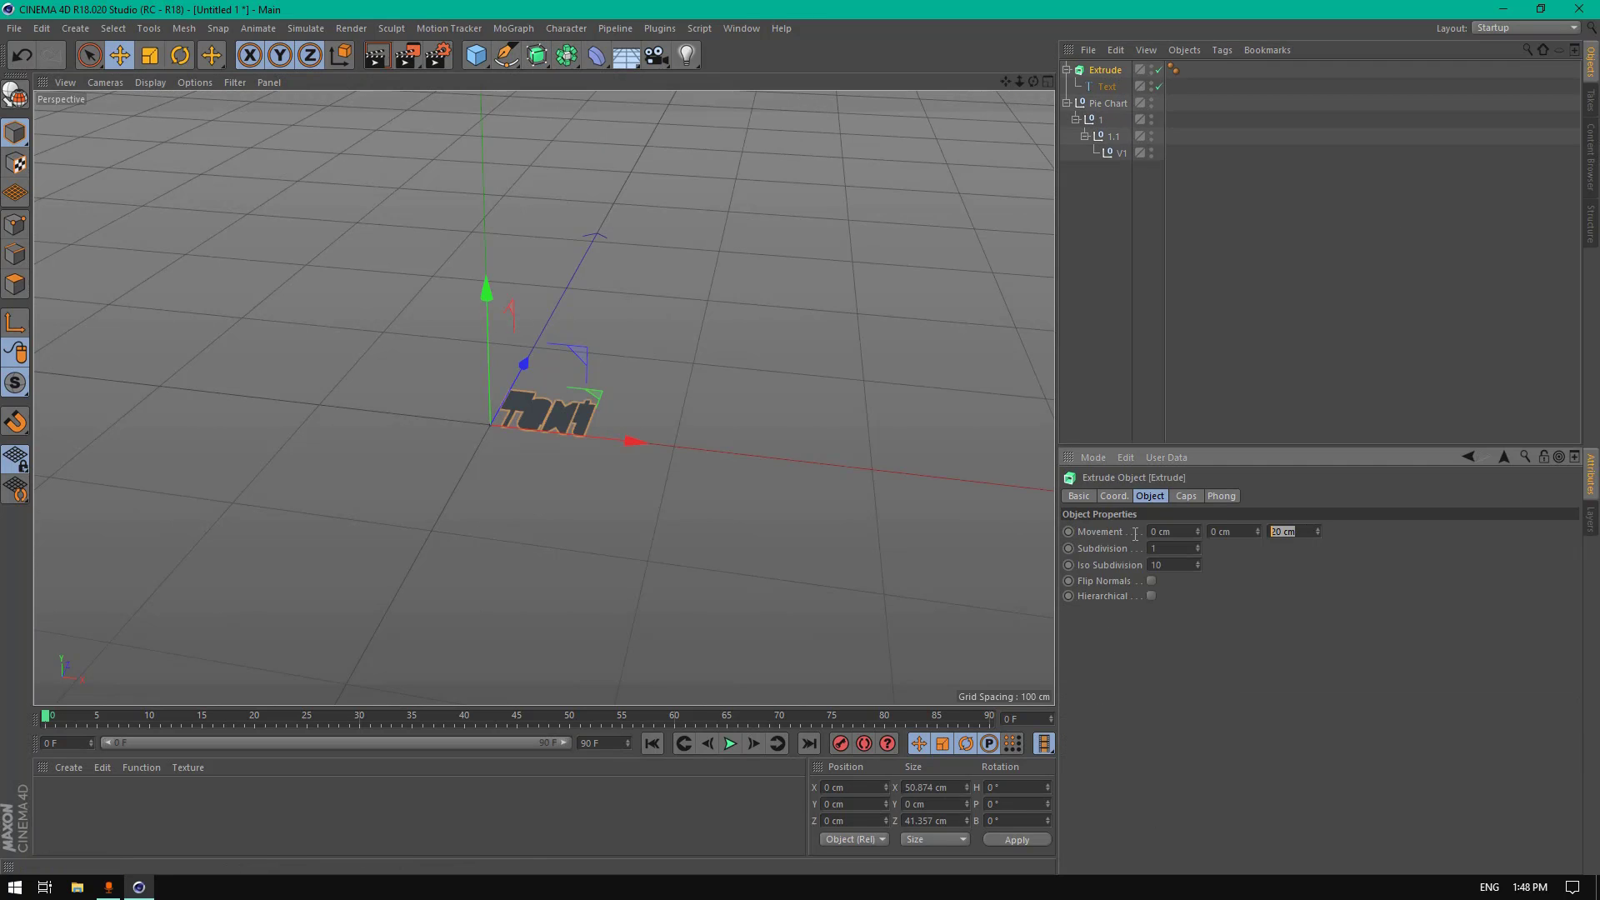
{"action": "type", "text": "0"}
{"action": "key", "text": "Return"}
{"action": "left_click", "coordinate": [1253, 532]}
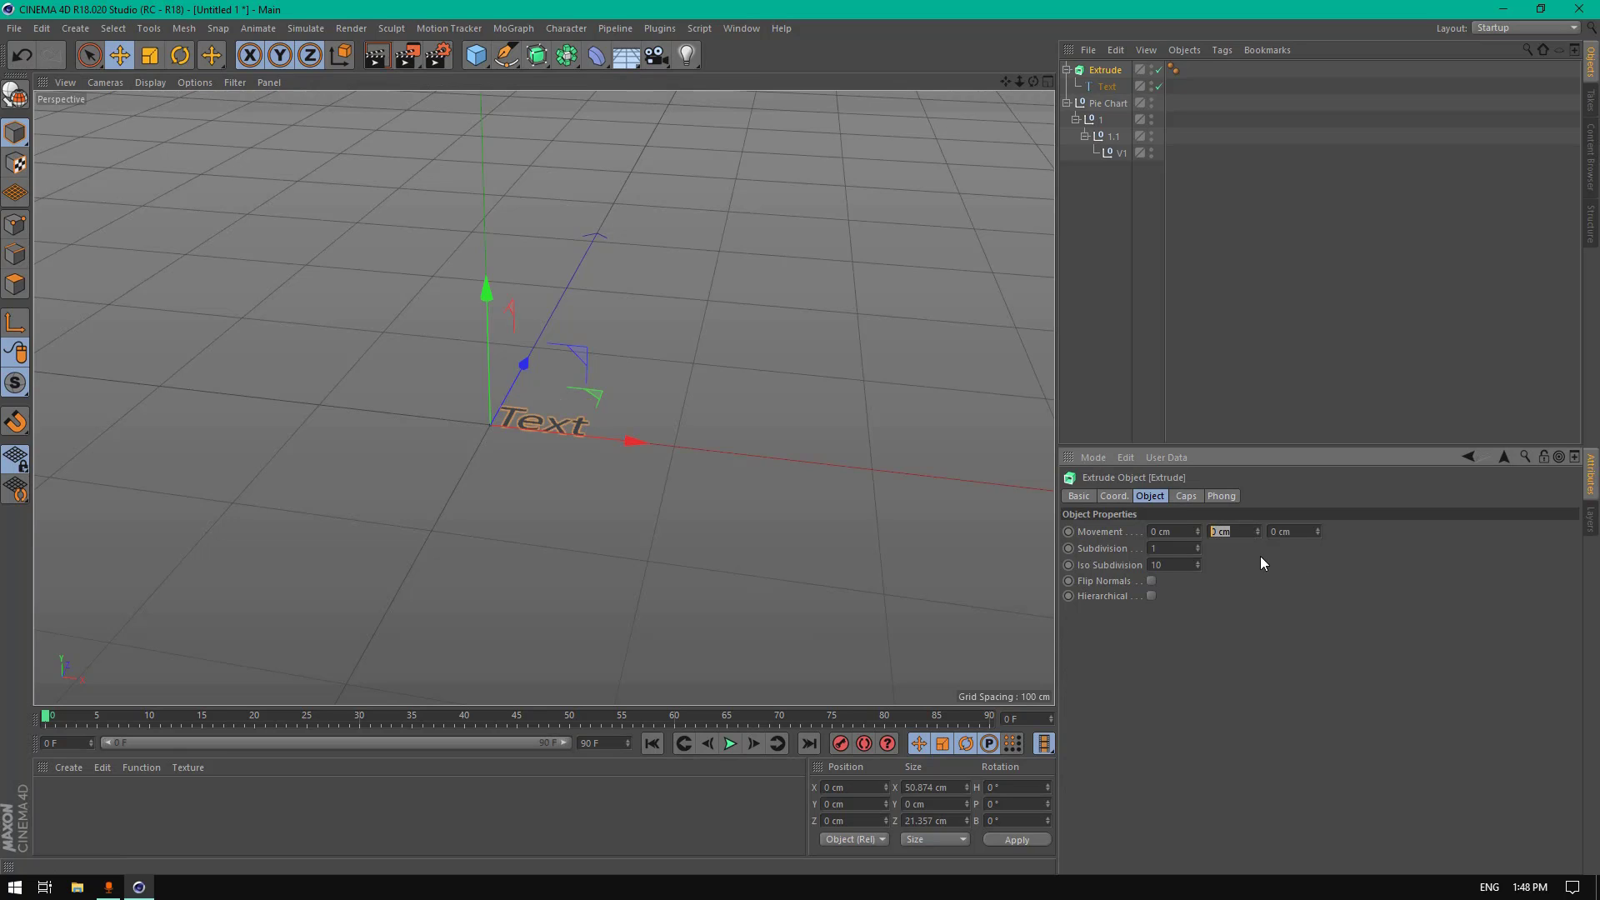
{"action": "type", "text": "10"}
{"action": "key", "text": "Return"}
{"action": "scroll", "coordinate": [480, 377], "scroll_direction": "up", "scroll_amount": 2}
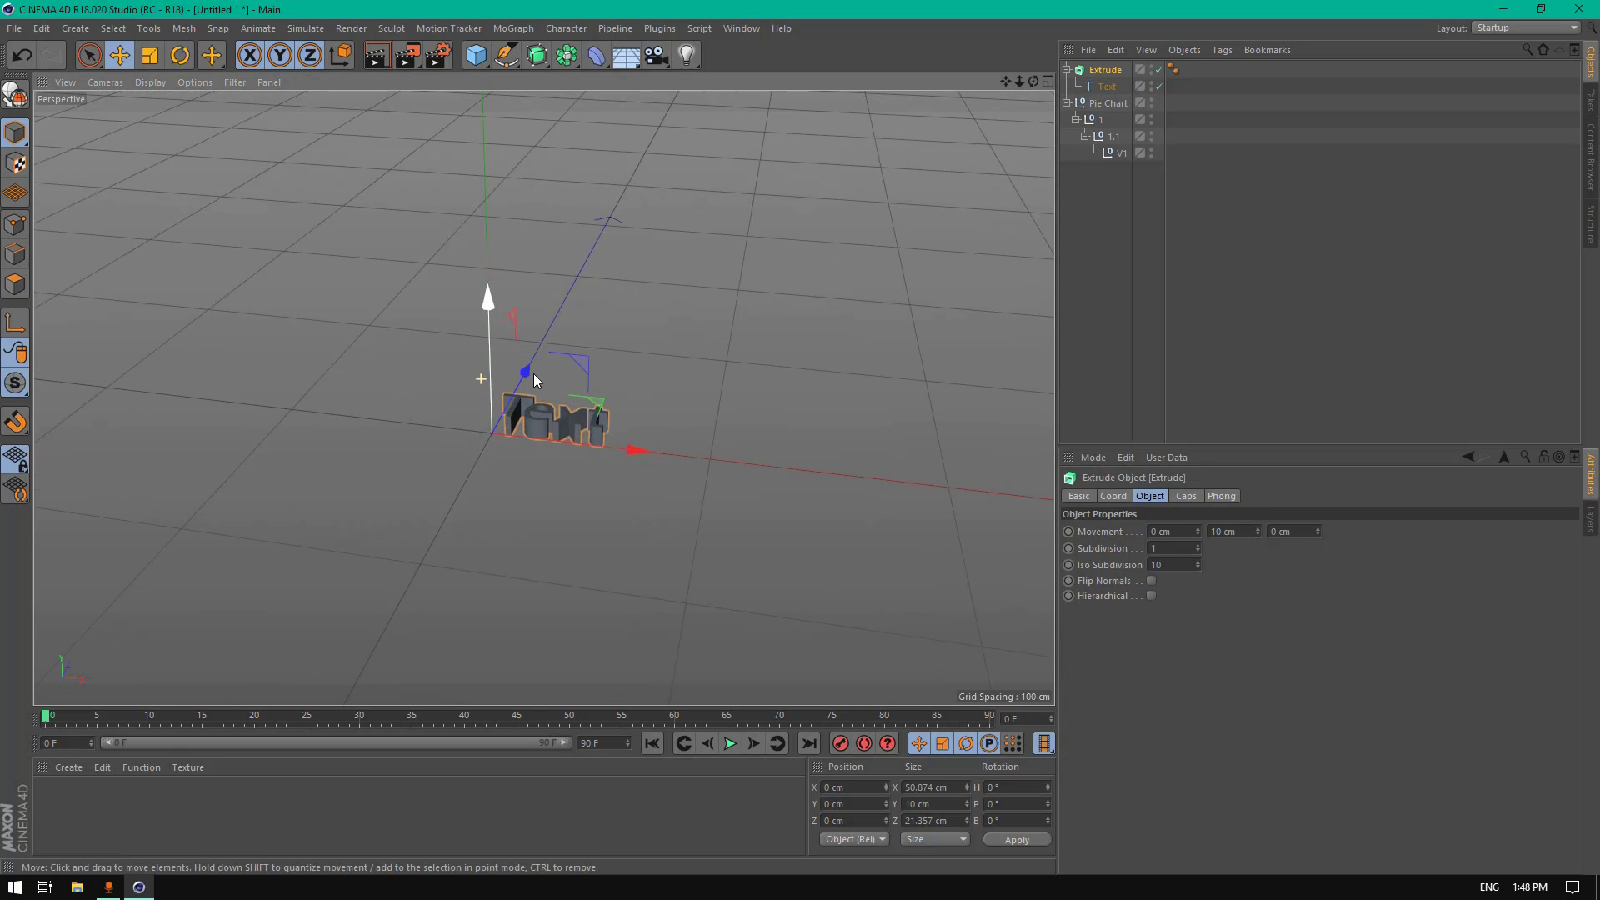
{"action": "left_click_drag", "start_coordinate": [1096, 71], "coordinate": [1120, 156]}
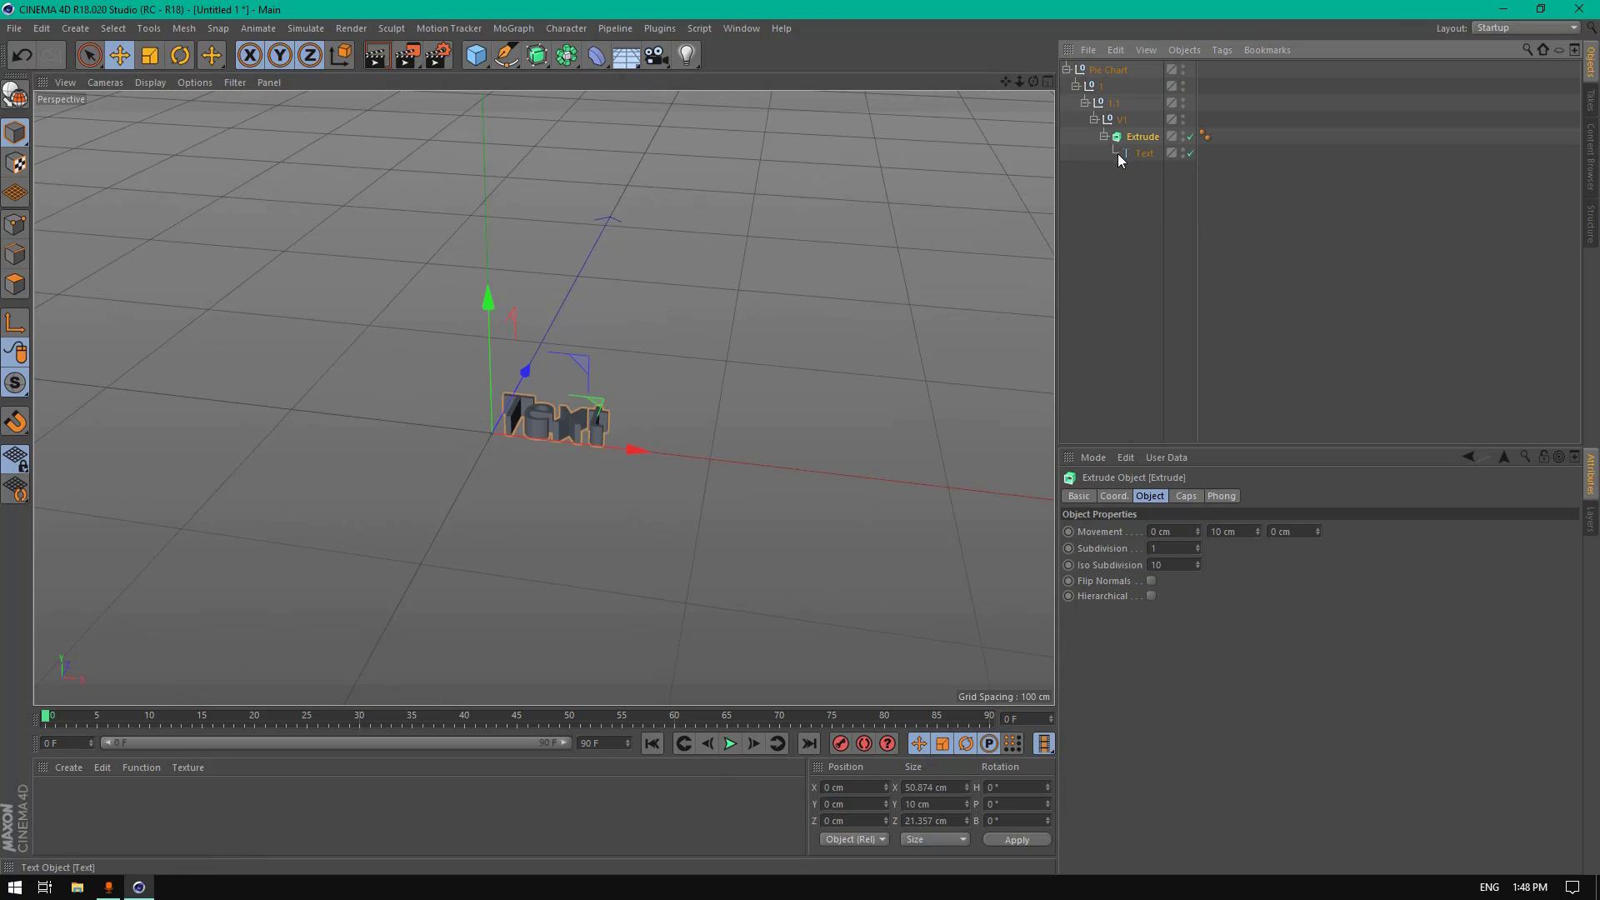
Step: Add a Cylinder and reshape it into a flat disc of about 45 cm radius and about 10 cm height
{"action": "left_click_drag", "start_coordinate": [476, 55], "coordinate": [833, 88]}
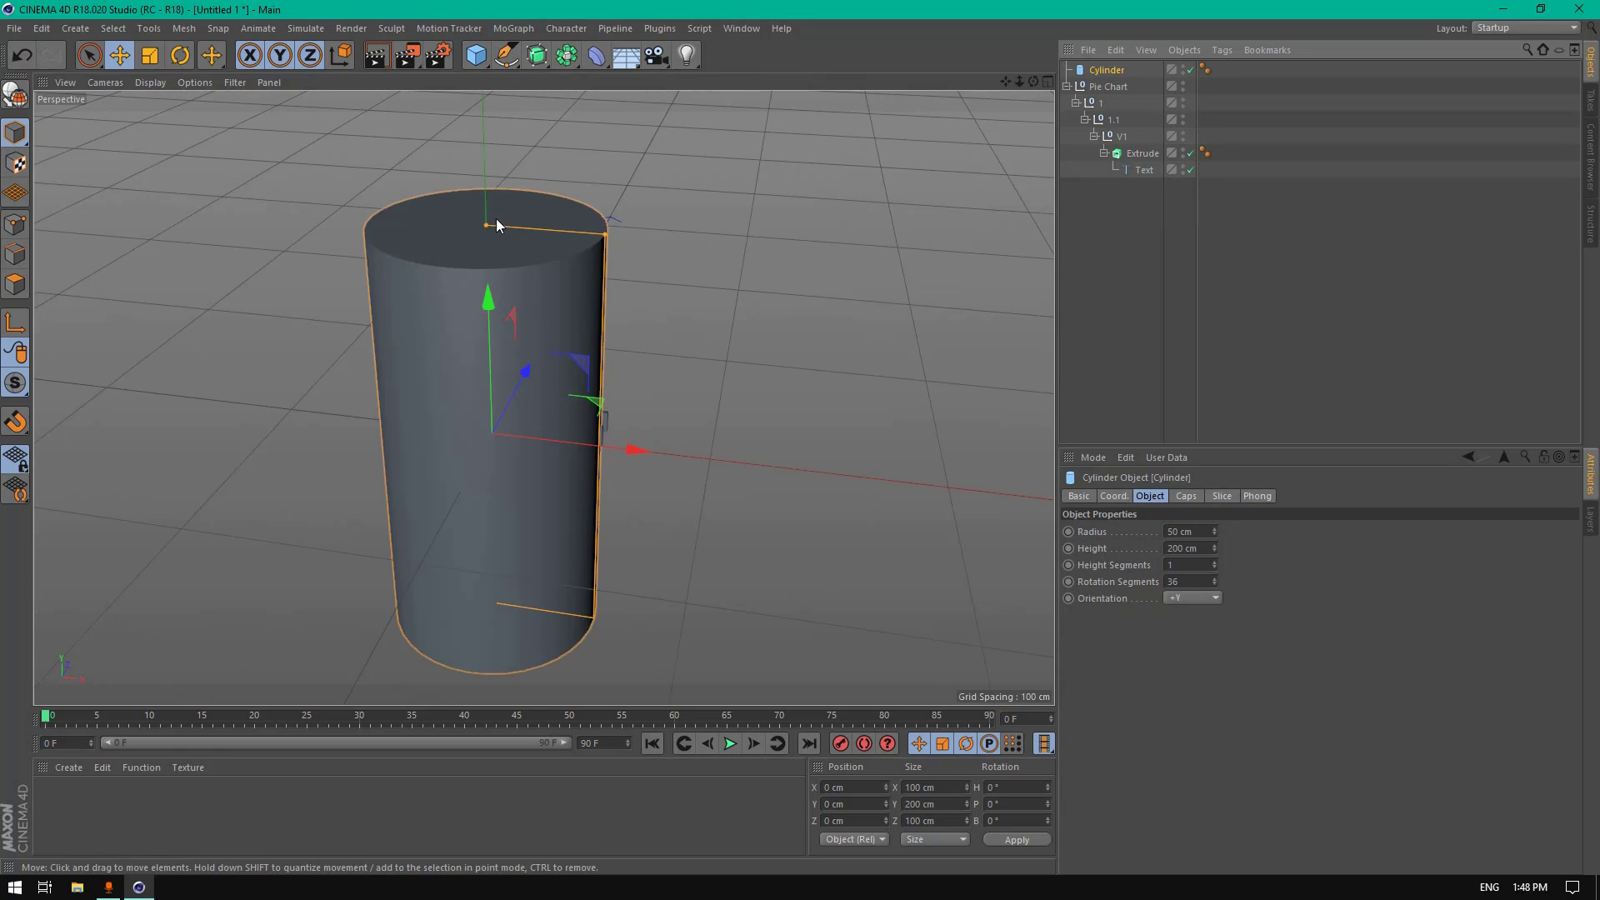
{"action": "left_click_drag", "start_coordinate": [497, 220], "coordinate": [589, 432]}
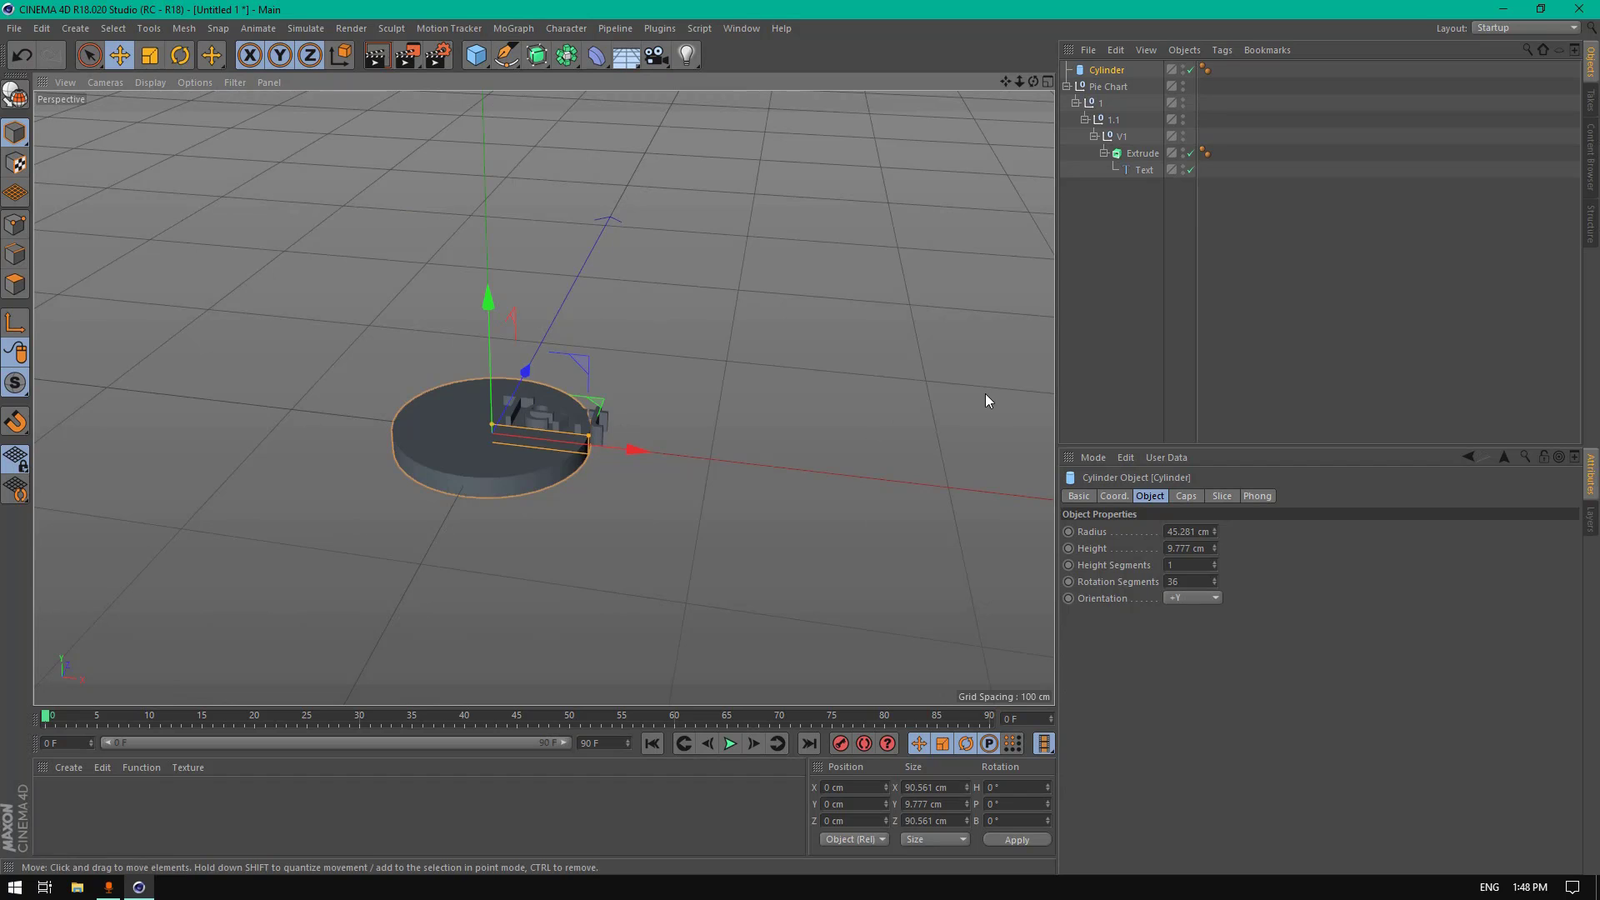
Step: Rename the Cylinder to Cylinder1 and make it a child of the 1.1 null
{"action": "left_click_drag", "start_coordinate": [1034, 81], "coordinate": [1008, 86]}
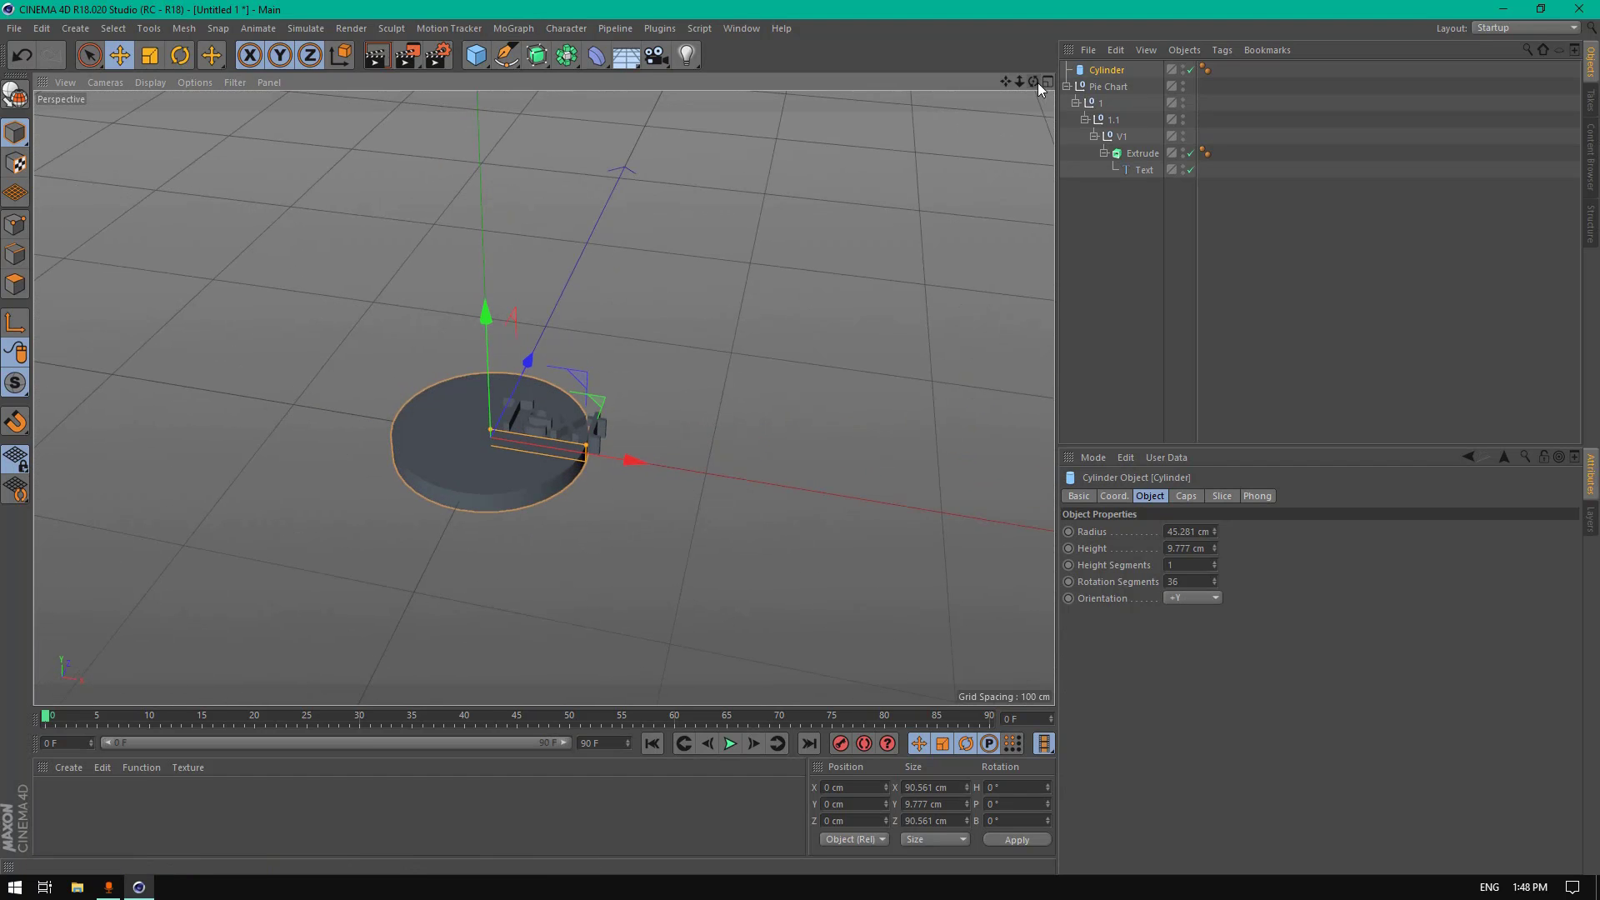
{"action": "double_click", "coordinate": [1115, 70]}
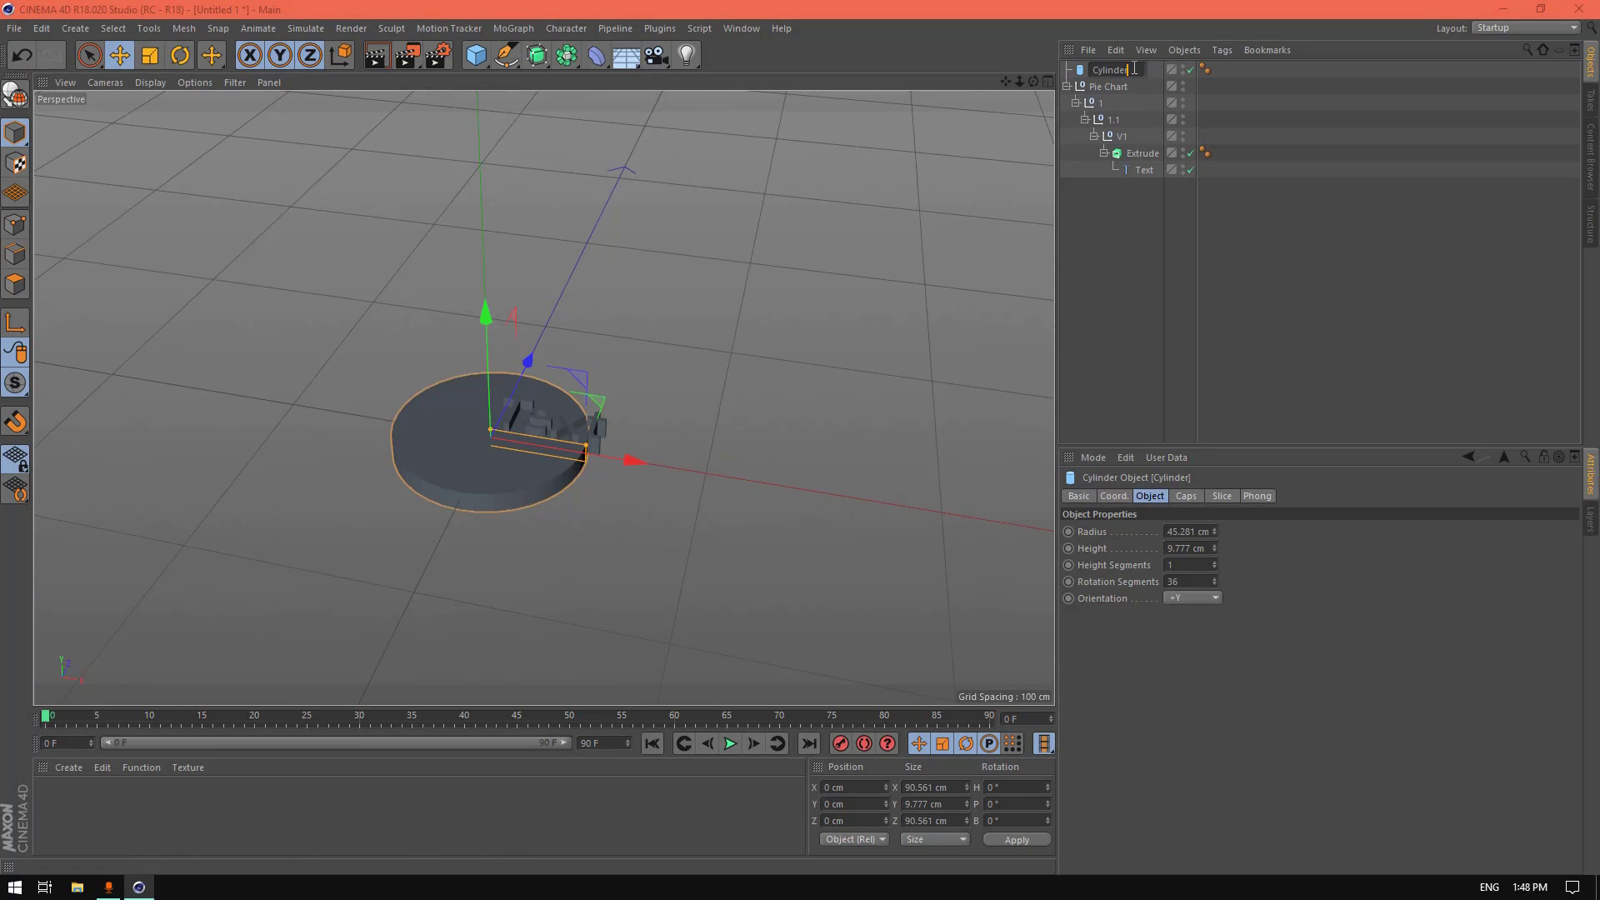
{"action": "type", "text": "1"}
{"action": "key", "text": "Return"}
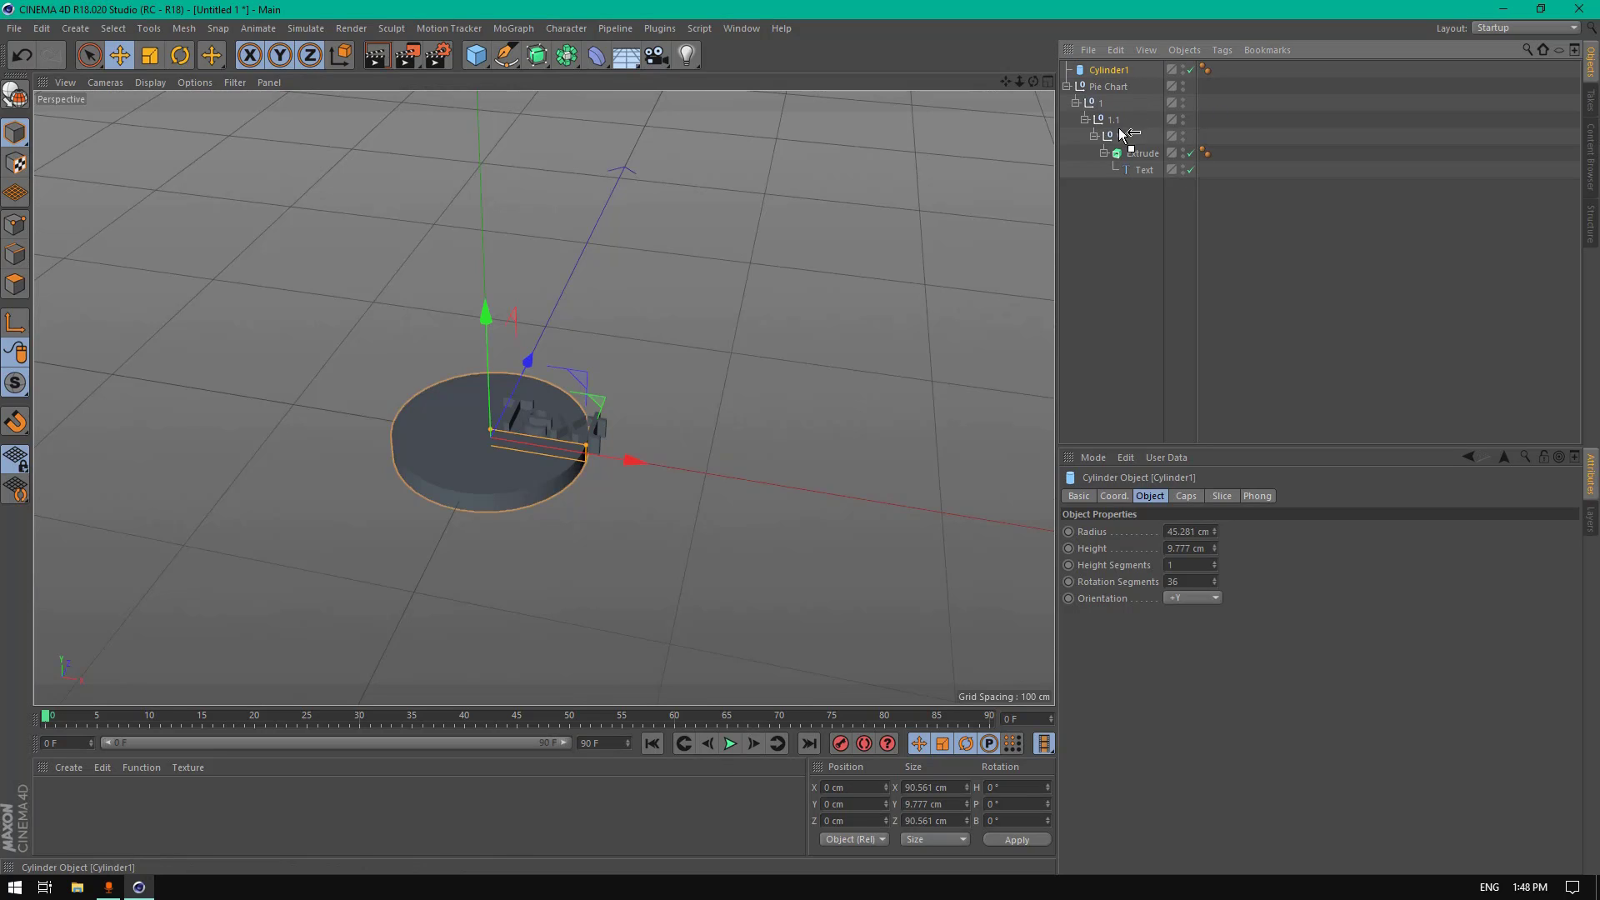
{"action": "left_click_drag", "start_coordinate": [1119, 129], "coordinate": [1107, 90]}
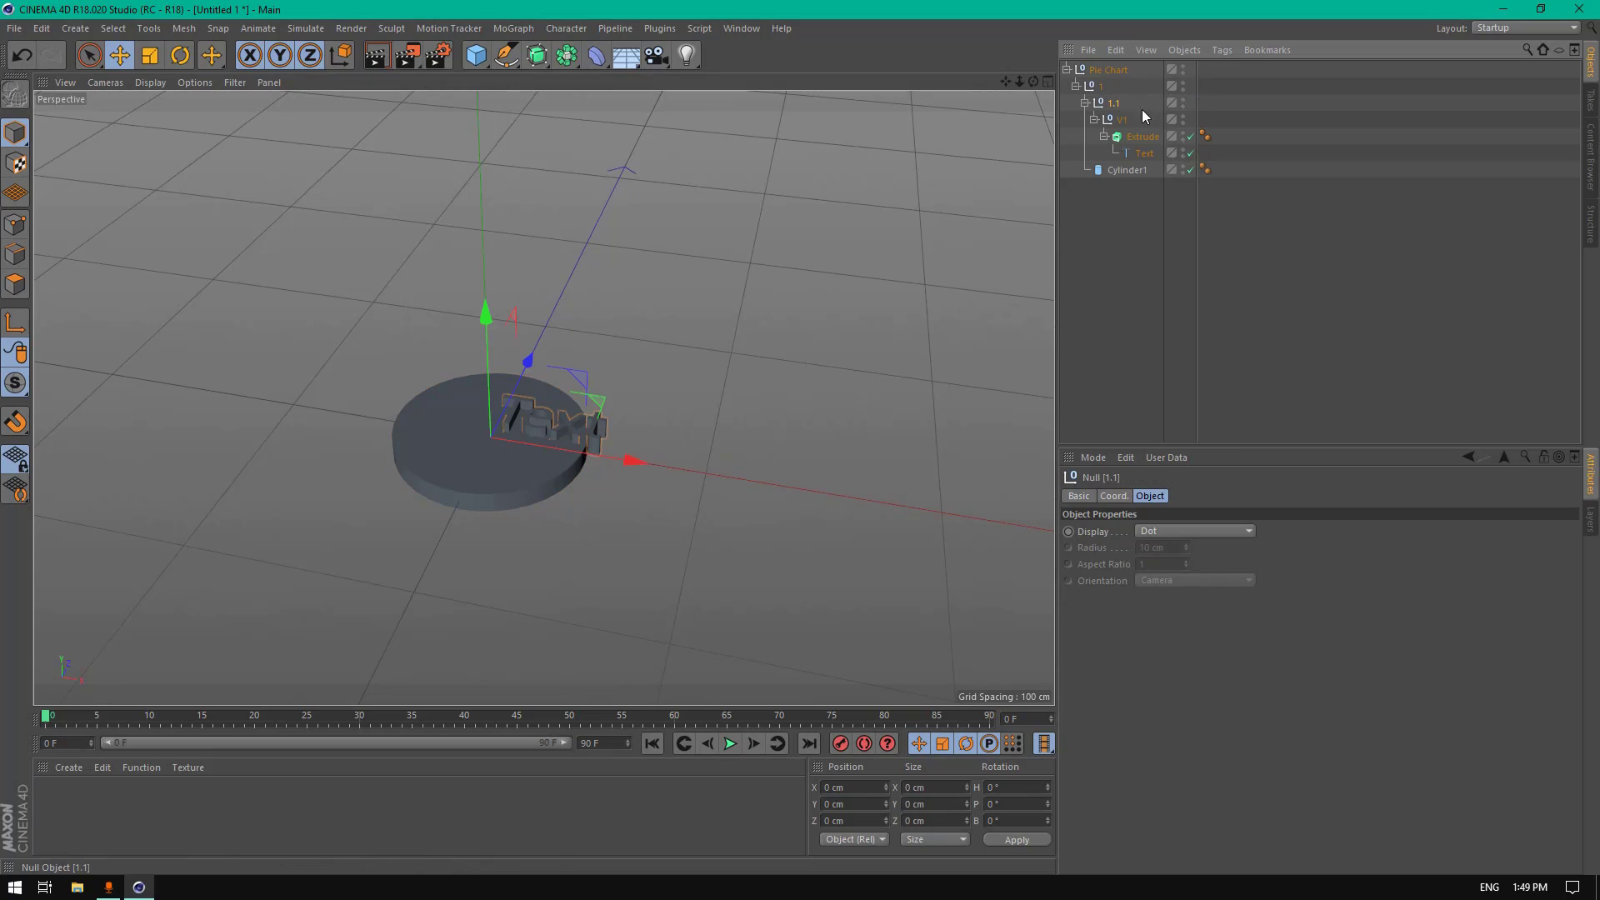
{"action": "left_click", "coordinate": [1086, 103]}
{"action": "left_click", "coordinate": [1086, 102]}
Step: Add an XPresso tag to the V1 null and enlarge its node editor
{"action": "left_click", "coordinate": [1120, 124]}
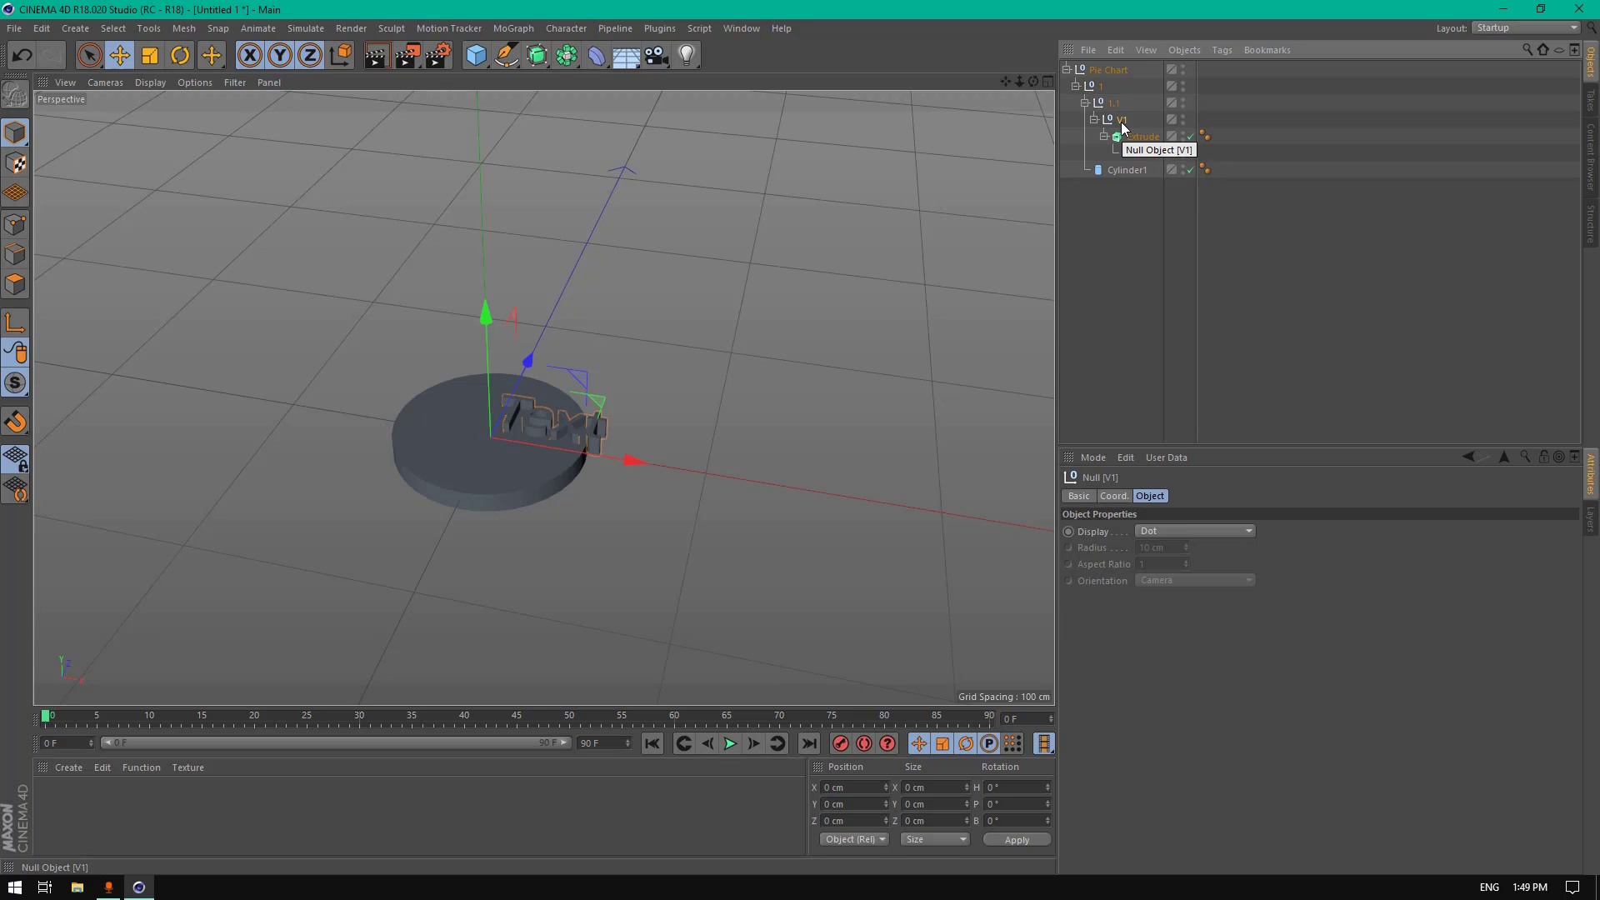
{"action": "right_click", "coordinate": [1121, 121]}
{"action": "mouse_move", "coordinate": [1185, 131]}
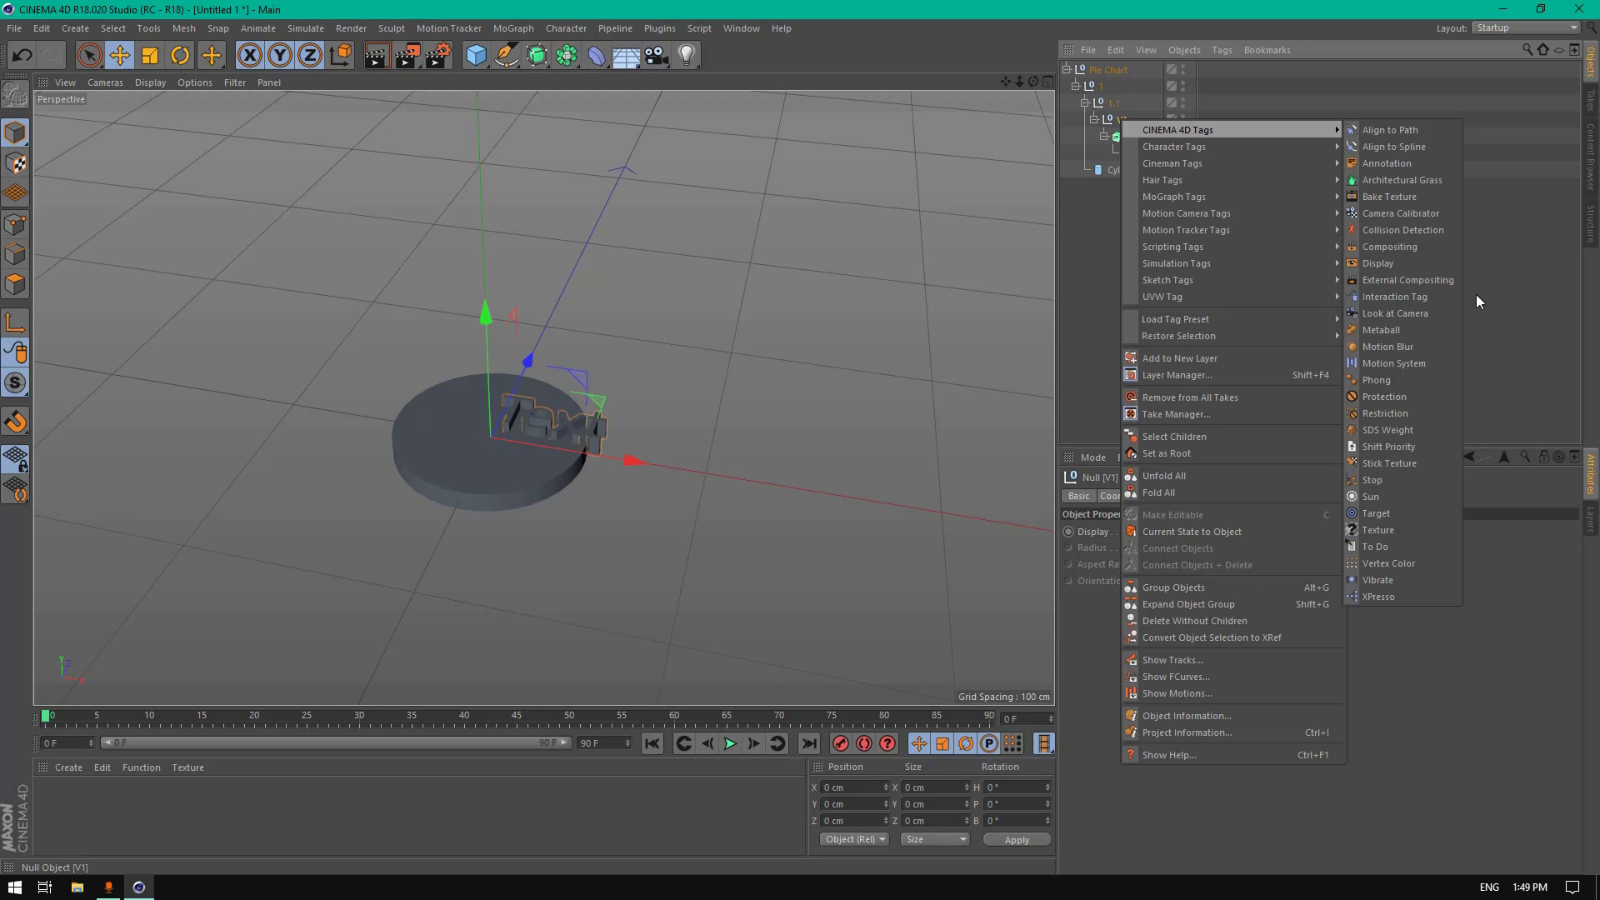
{"action": "left_click", "coordinate": [1382, 595]}
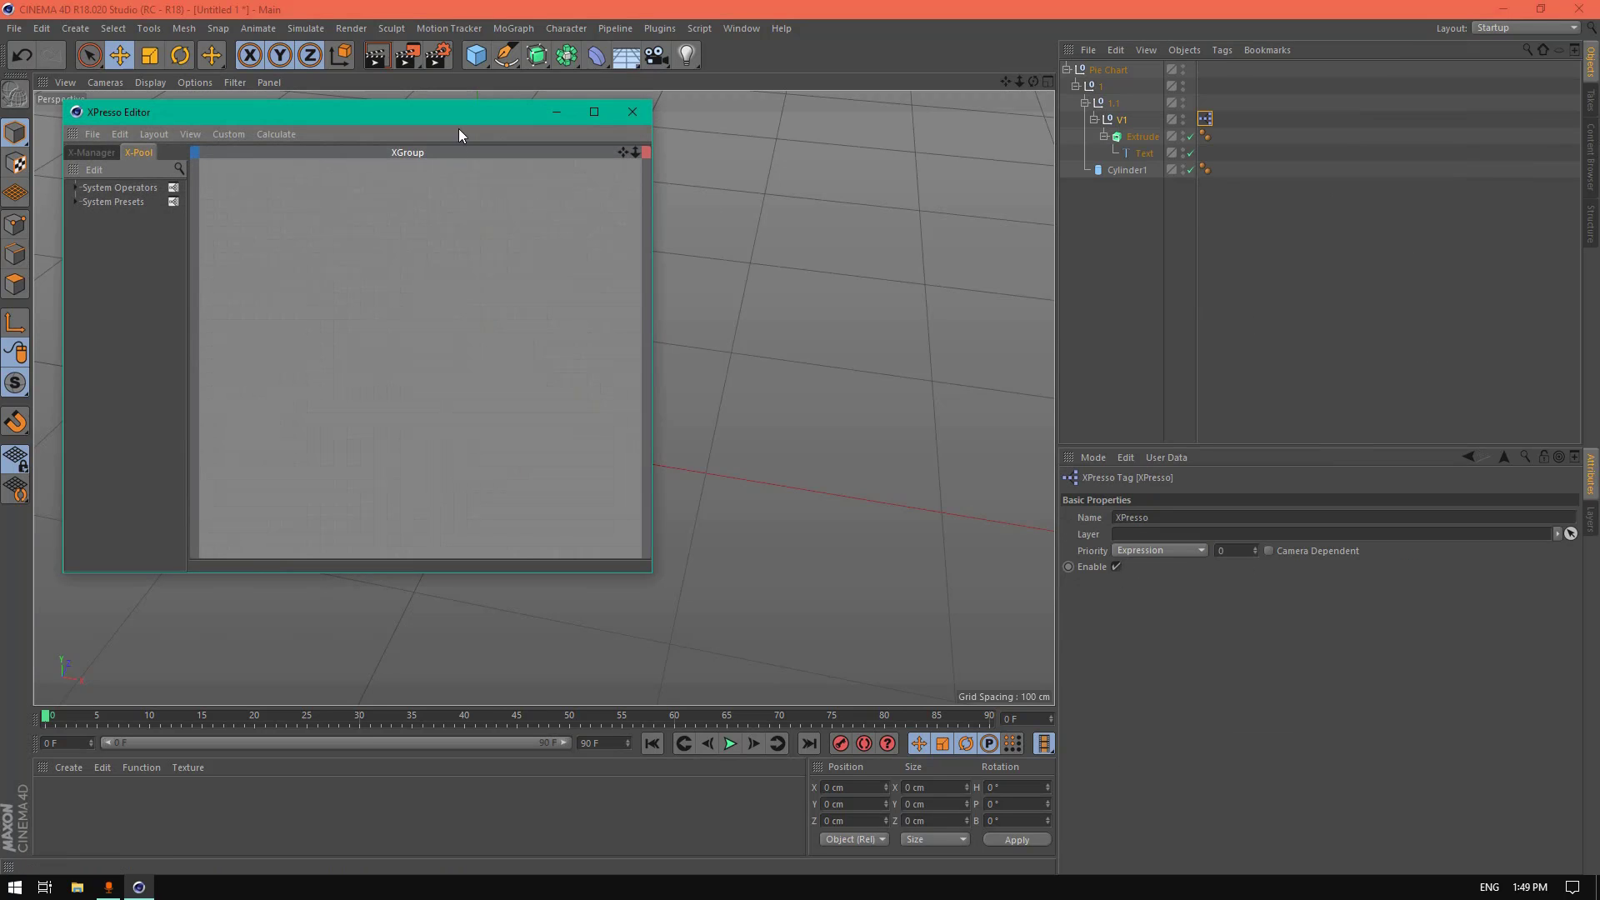
{"action": "left_click_drag", "start_coordinate": [459, 128], "coordinate": [627, 158]}
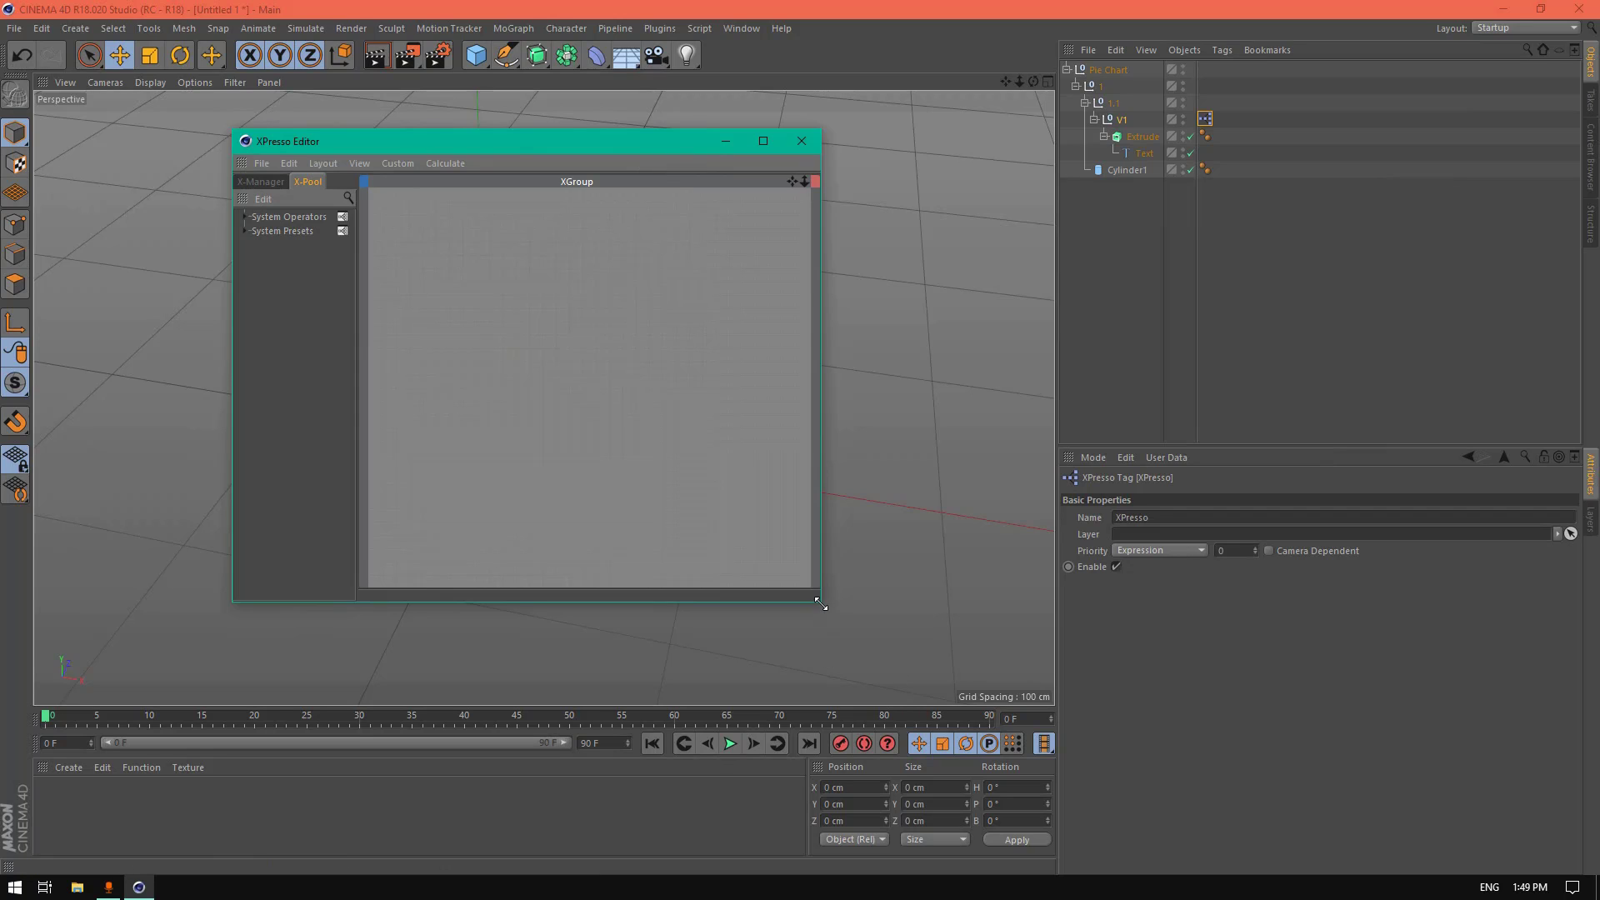
{"action": "left_click_drag", "start_coordinate": [818, 602], "coordinate": [958, 628]}
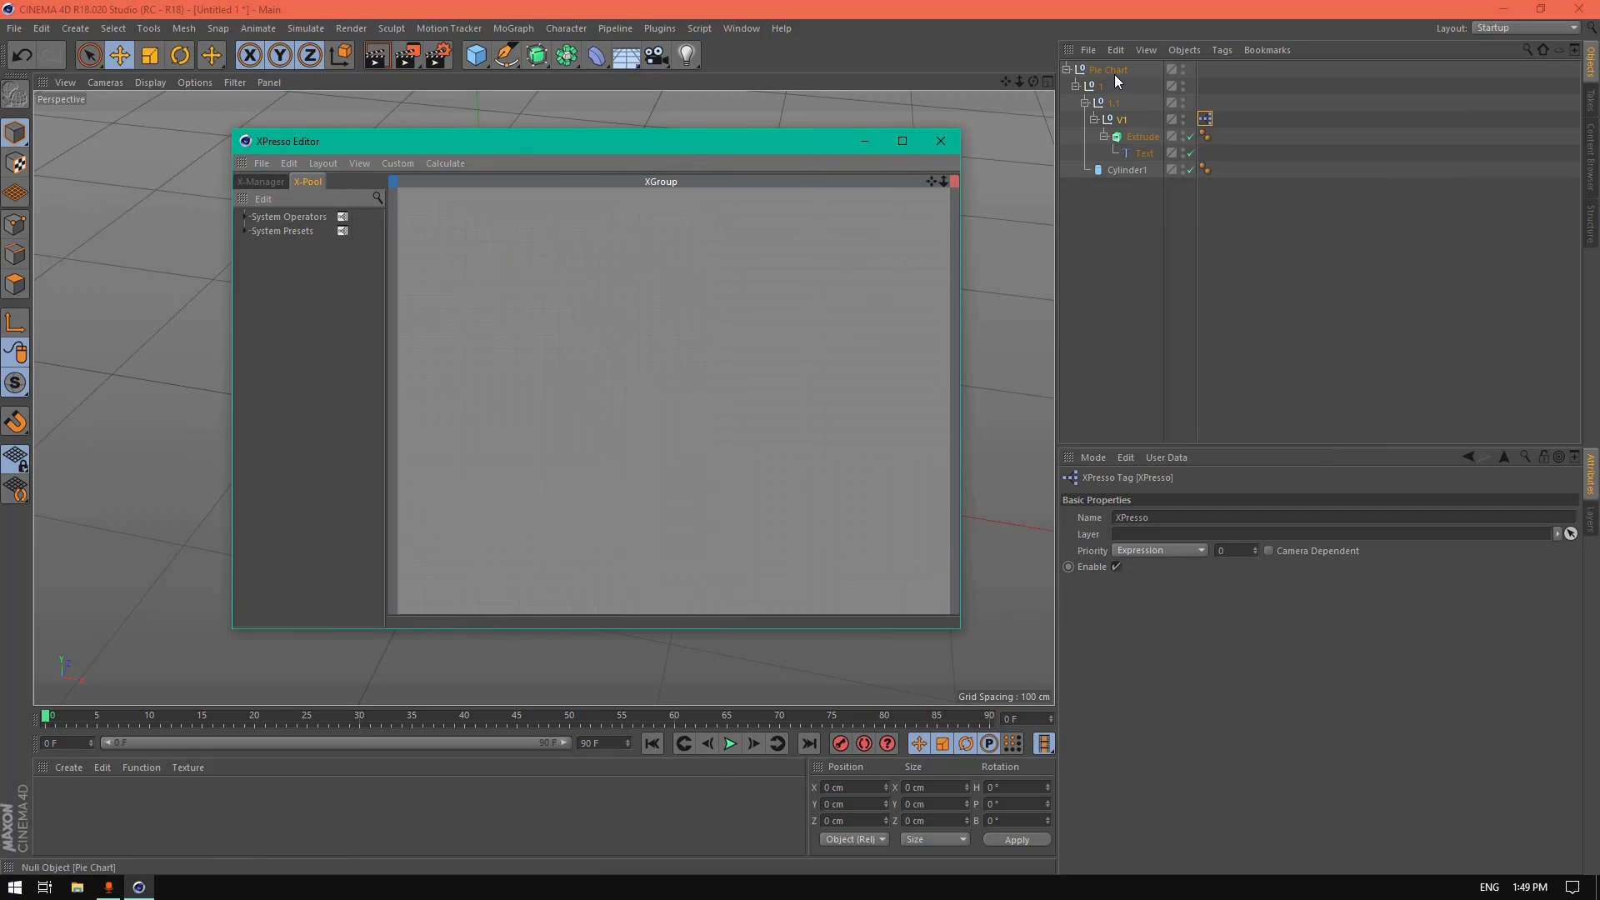
Step: Add the Pie Chart null as an XPresso node with Value 1, Hieght and Radius user data outputs
{"action": "left_click_drag", "start_coordinate": [1114, 73], "coordinate": [541, 259]}
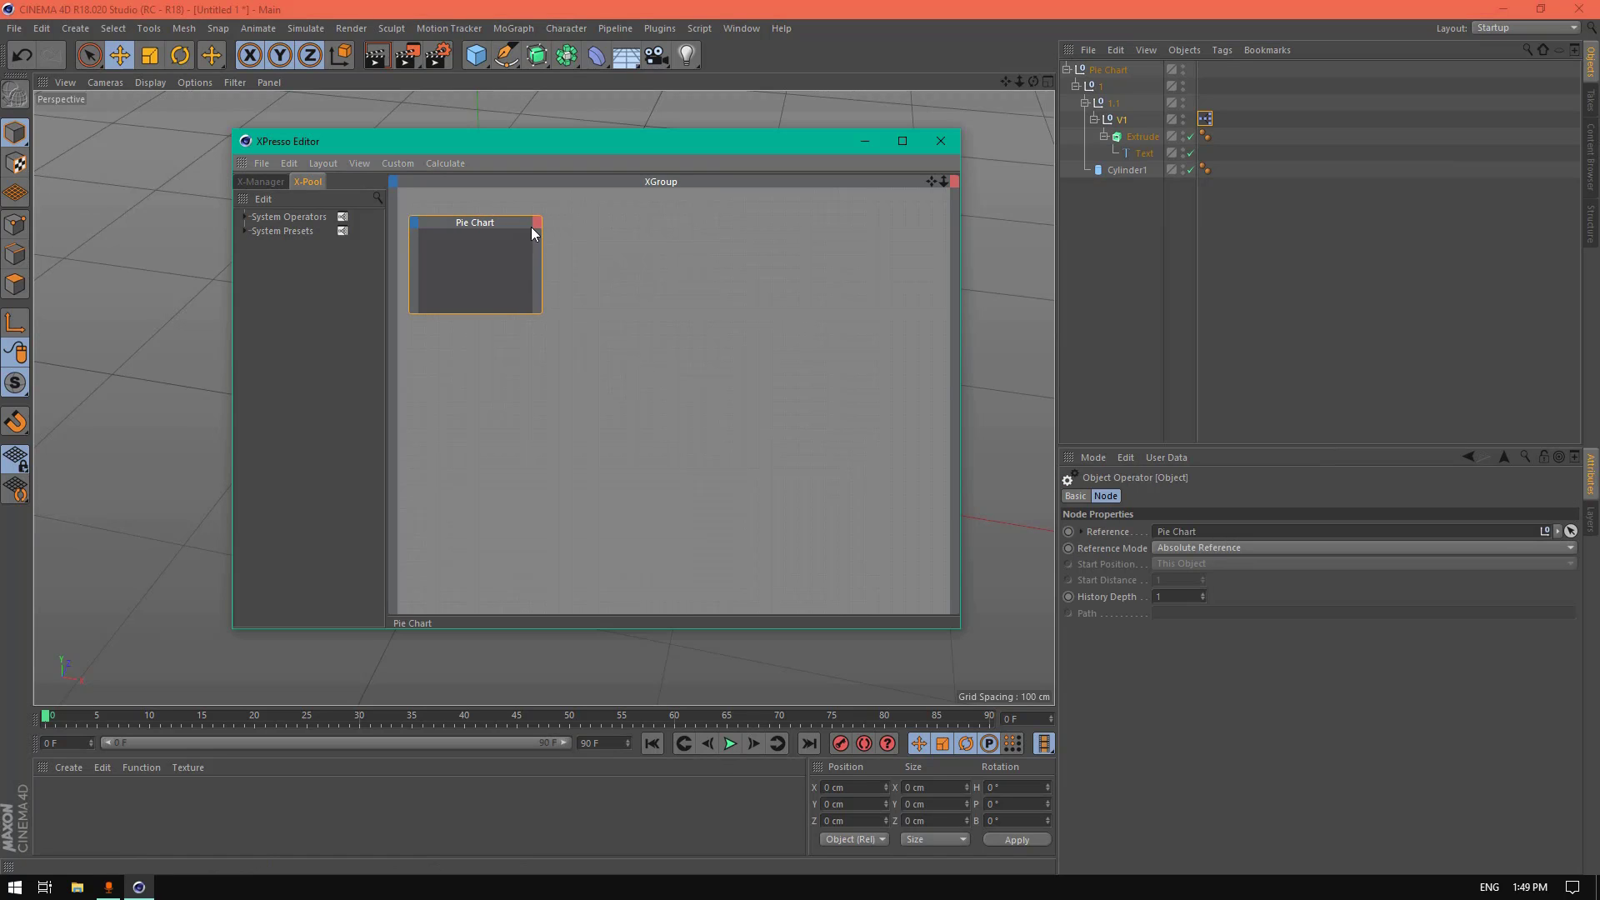
{"action": "left_click", "coordinate": [537, 223]}
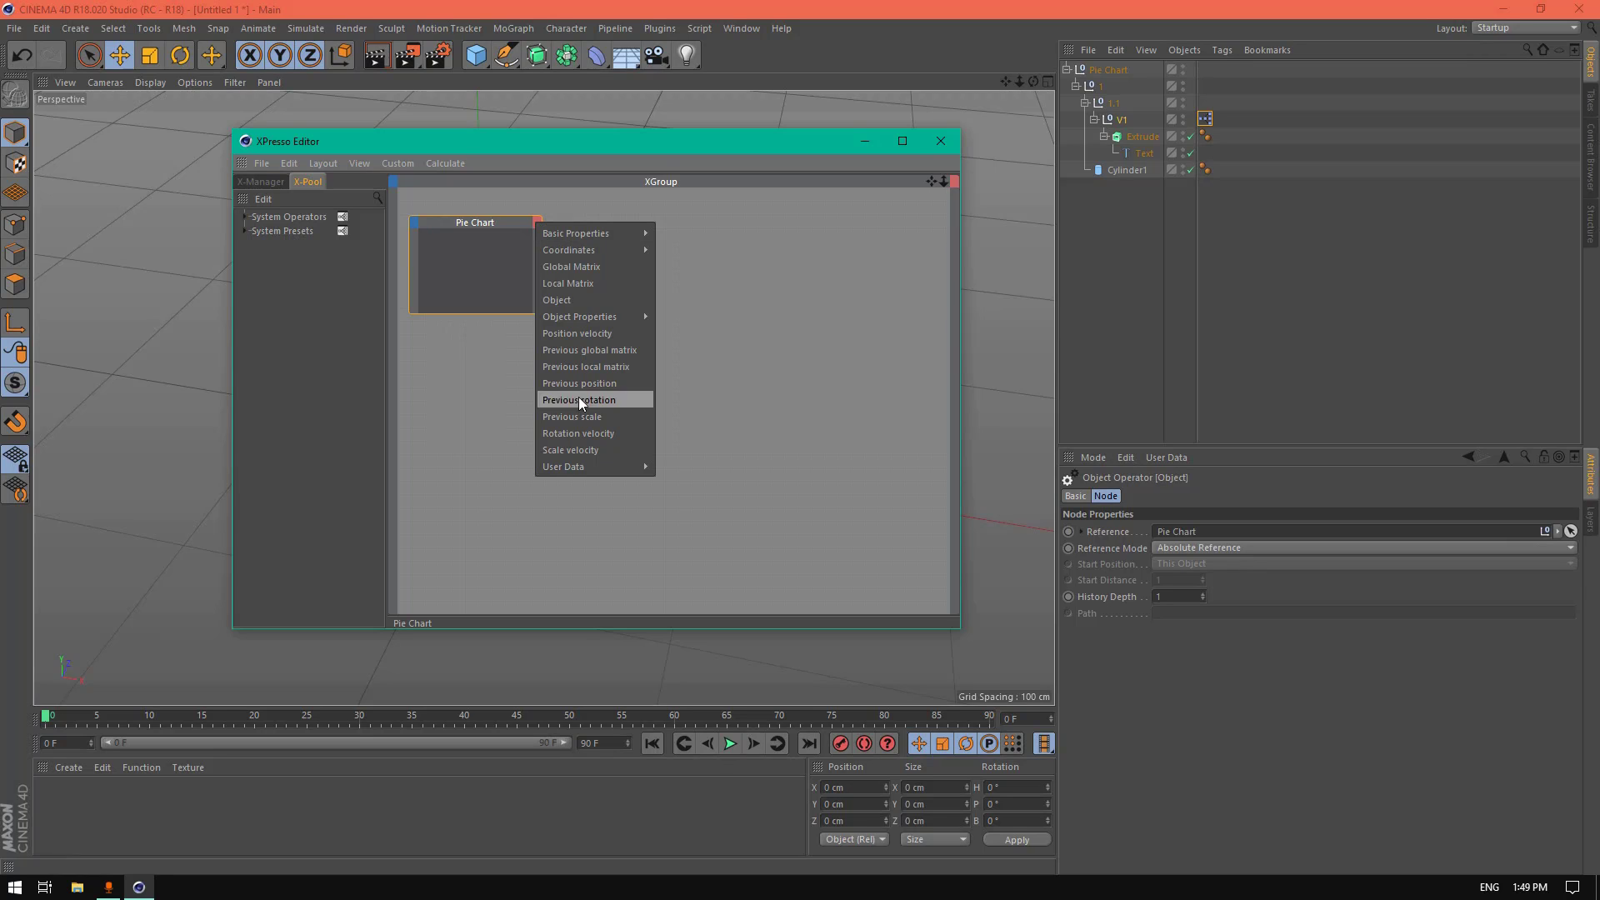
{"action": "mouse_move", "coordinate": [574, 465]}
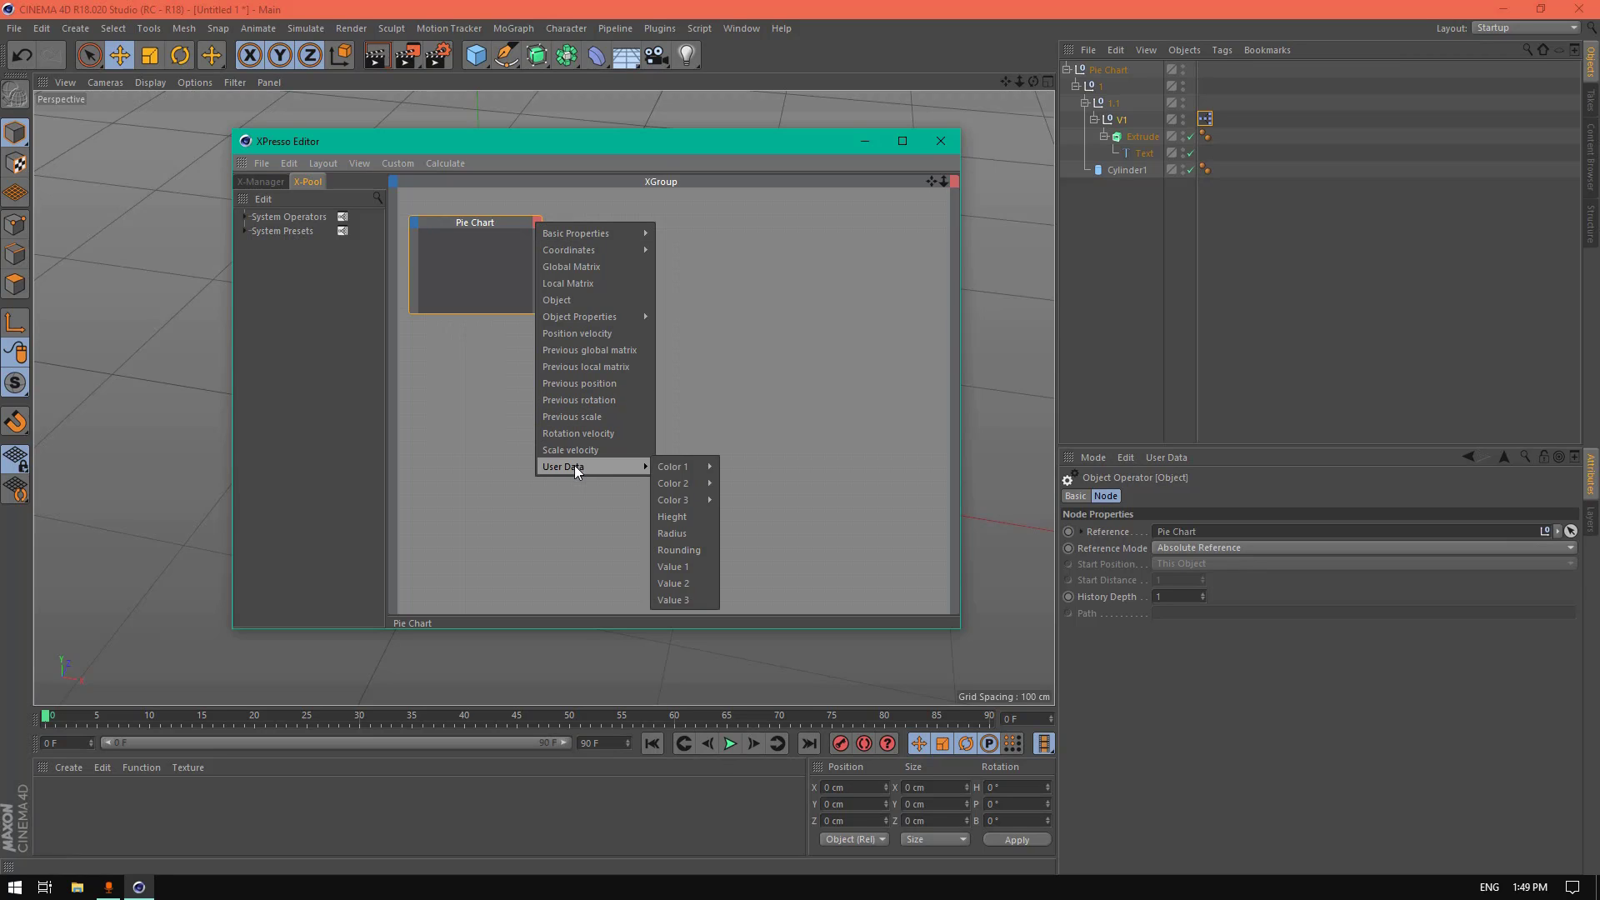
{"action": "left_click", "coordinate": [687, 568]}
{"action": "left_click", "coordinate": [538, 223]}
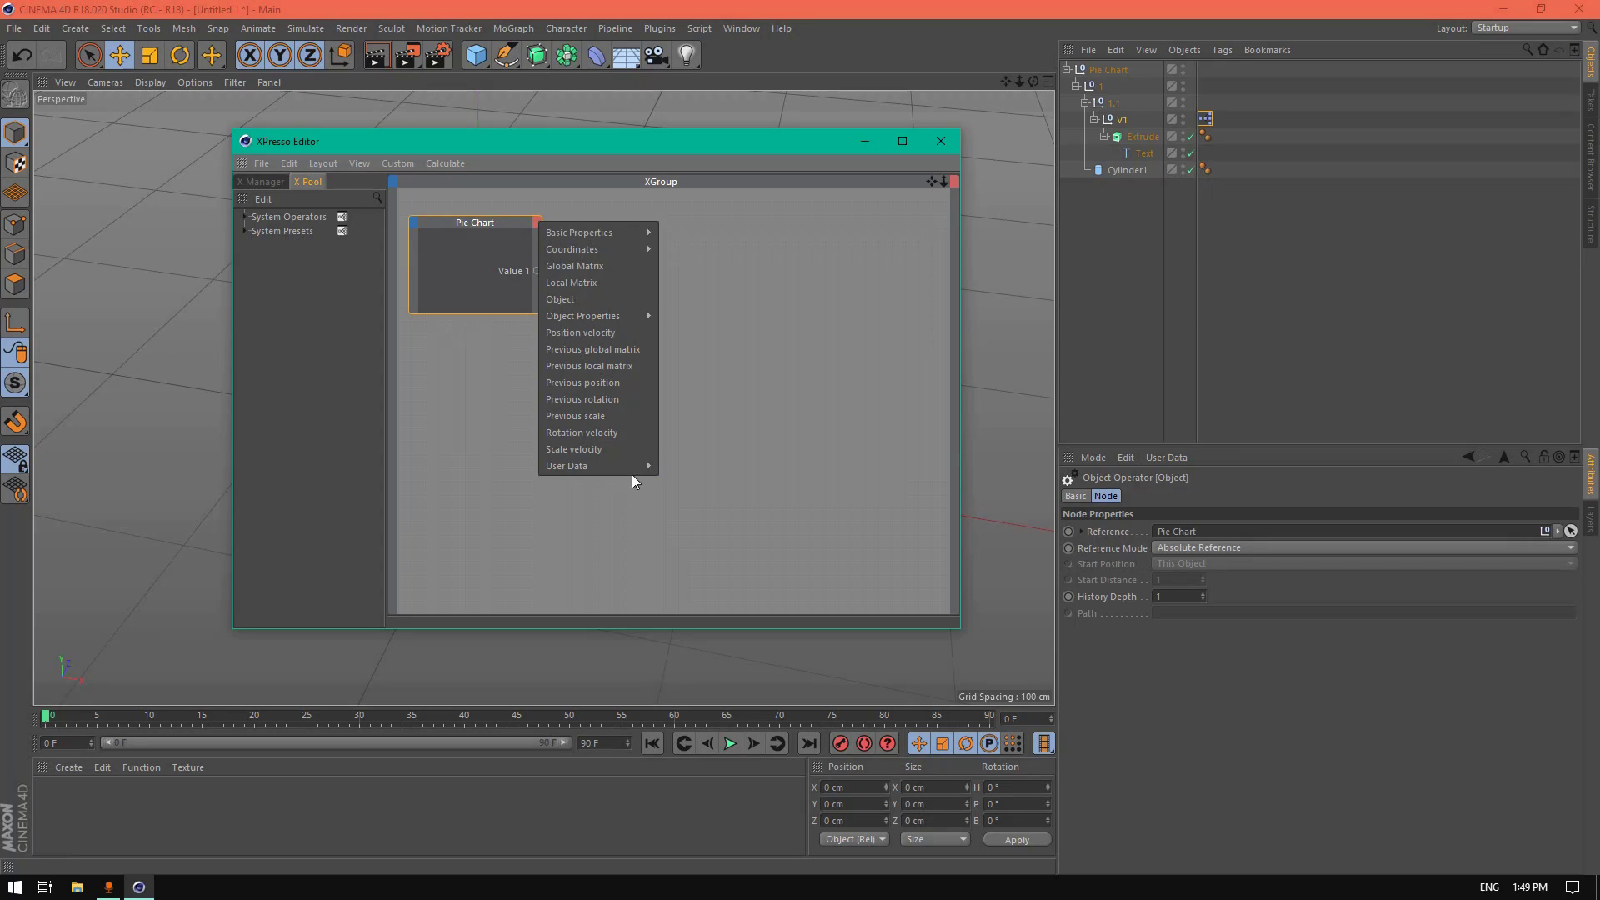
{"action": "mouse_move", "coordinate": [631, 473]}
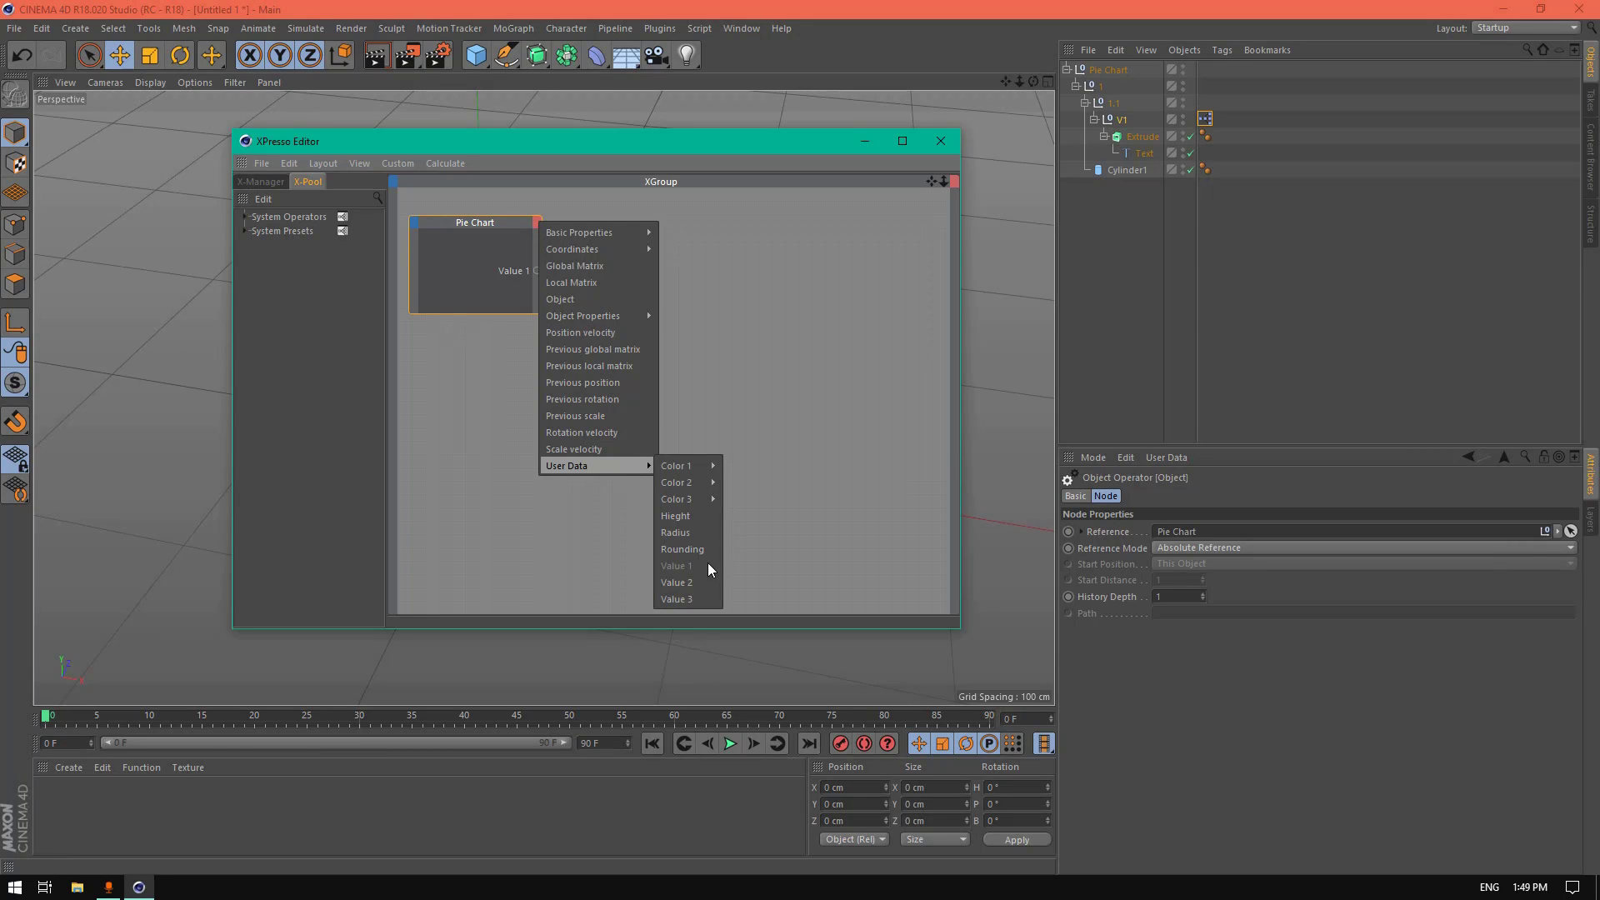
{"action": "left_click", "coordinate": [695, 517]}
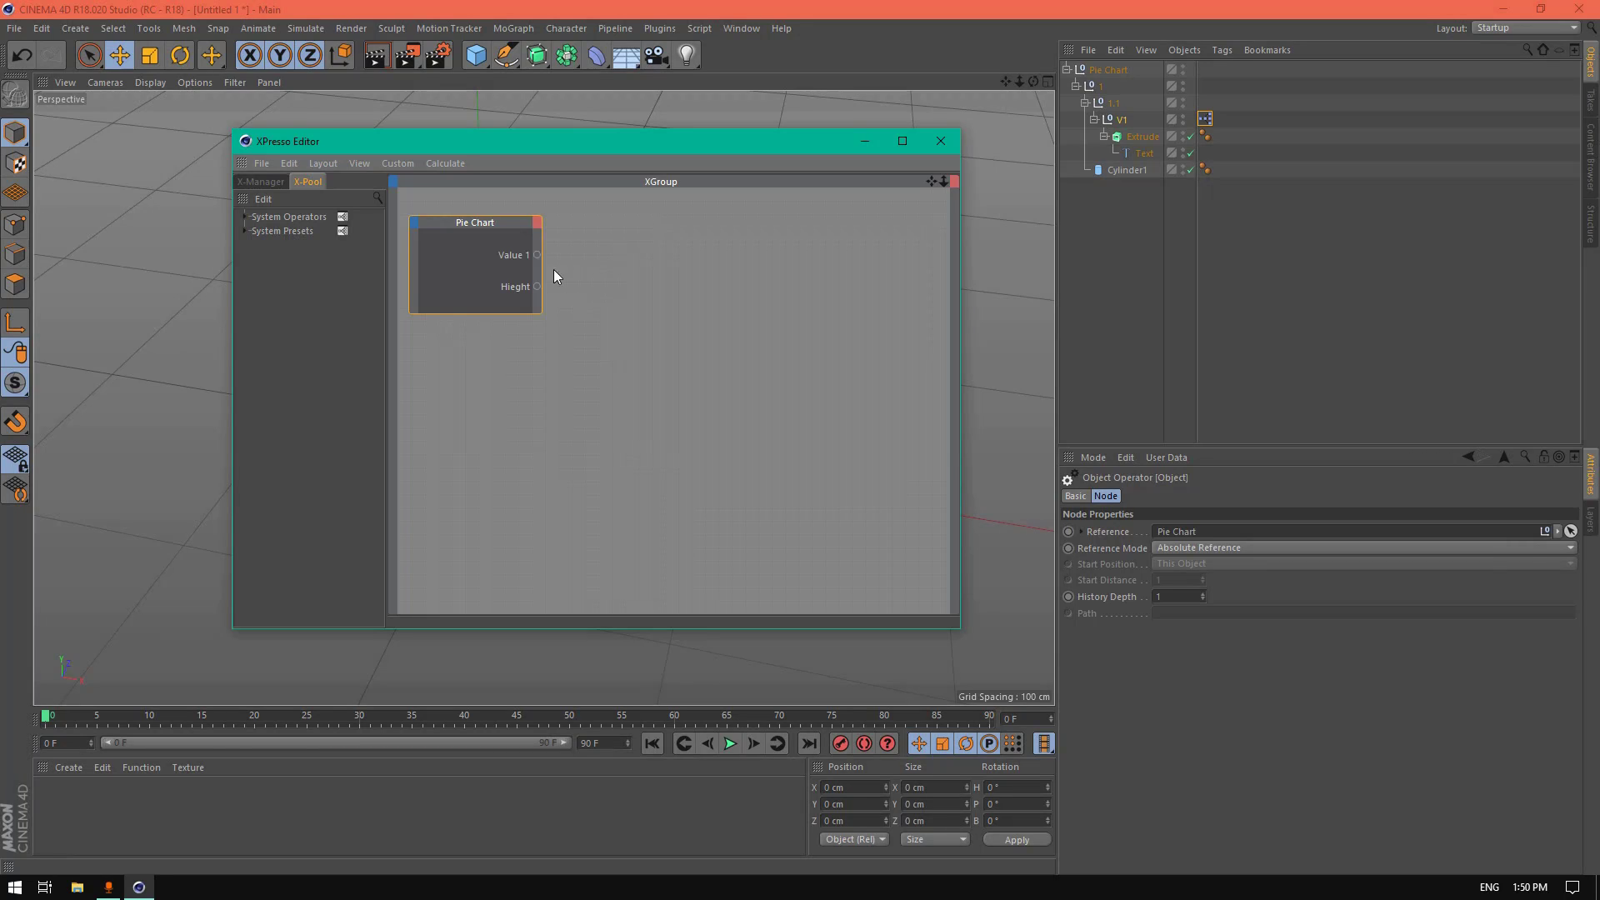
{"action": "left_click", "coordinate": [538, 224]}
{"action": "mouse_move", "coordinate": [625, 471]}
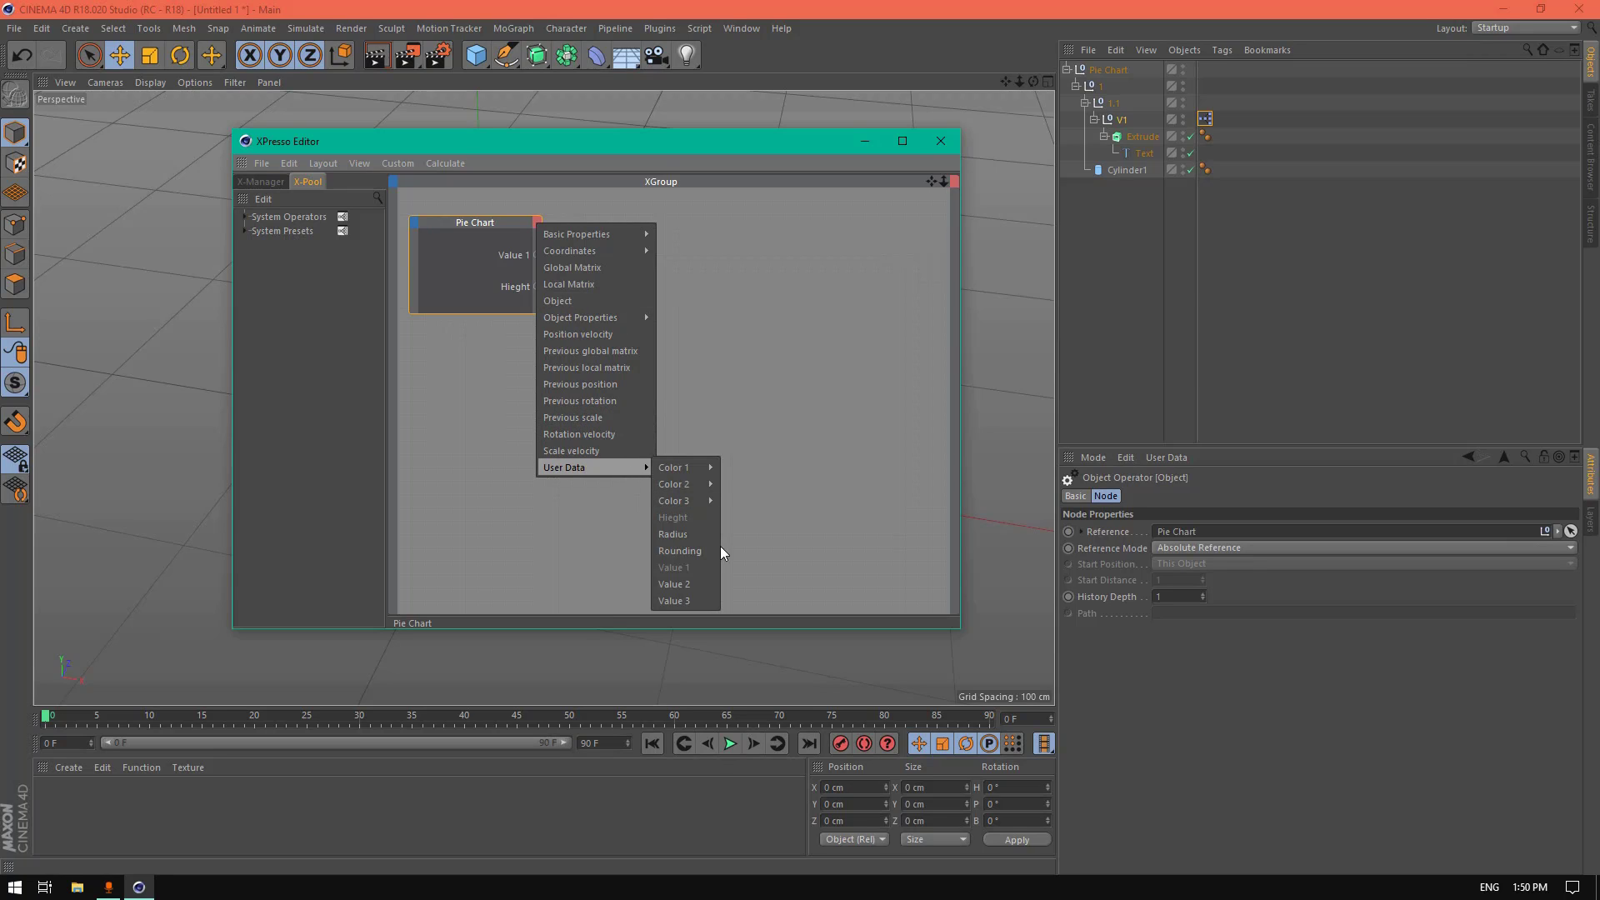
{"action": "left_click", "coordinate": [697, 540]}
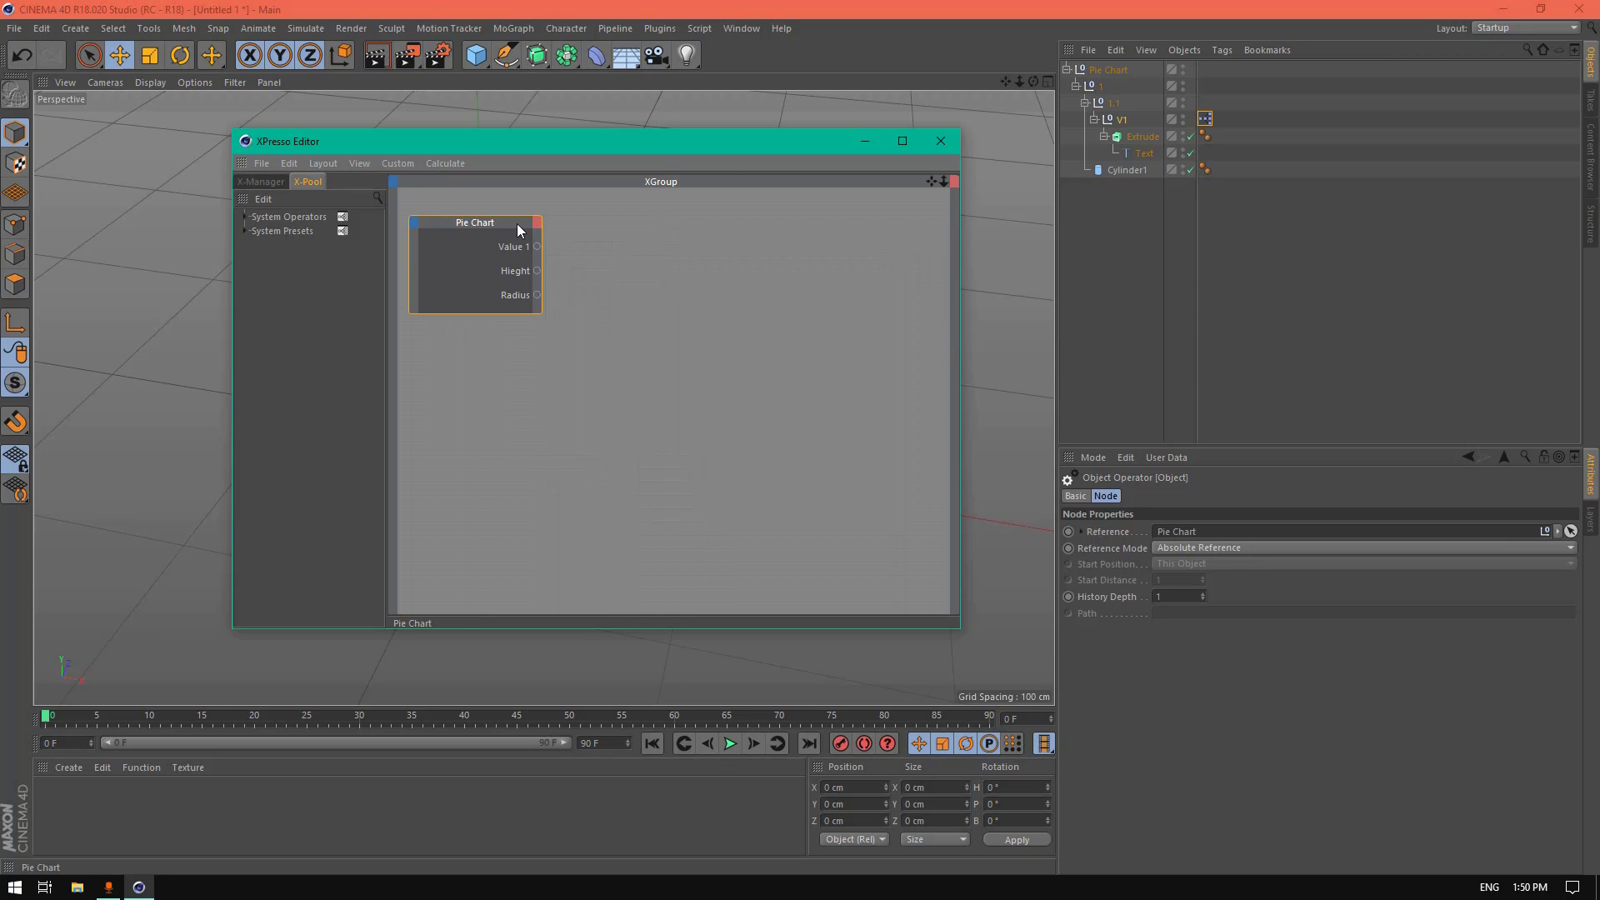
{"action": "left_click_drag", "start_coordinate": [517, 223], "coordinate": [557, 266]}
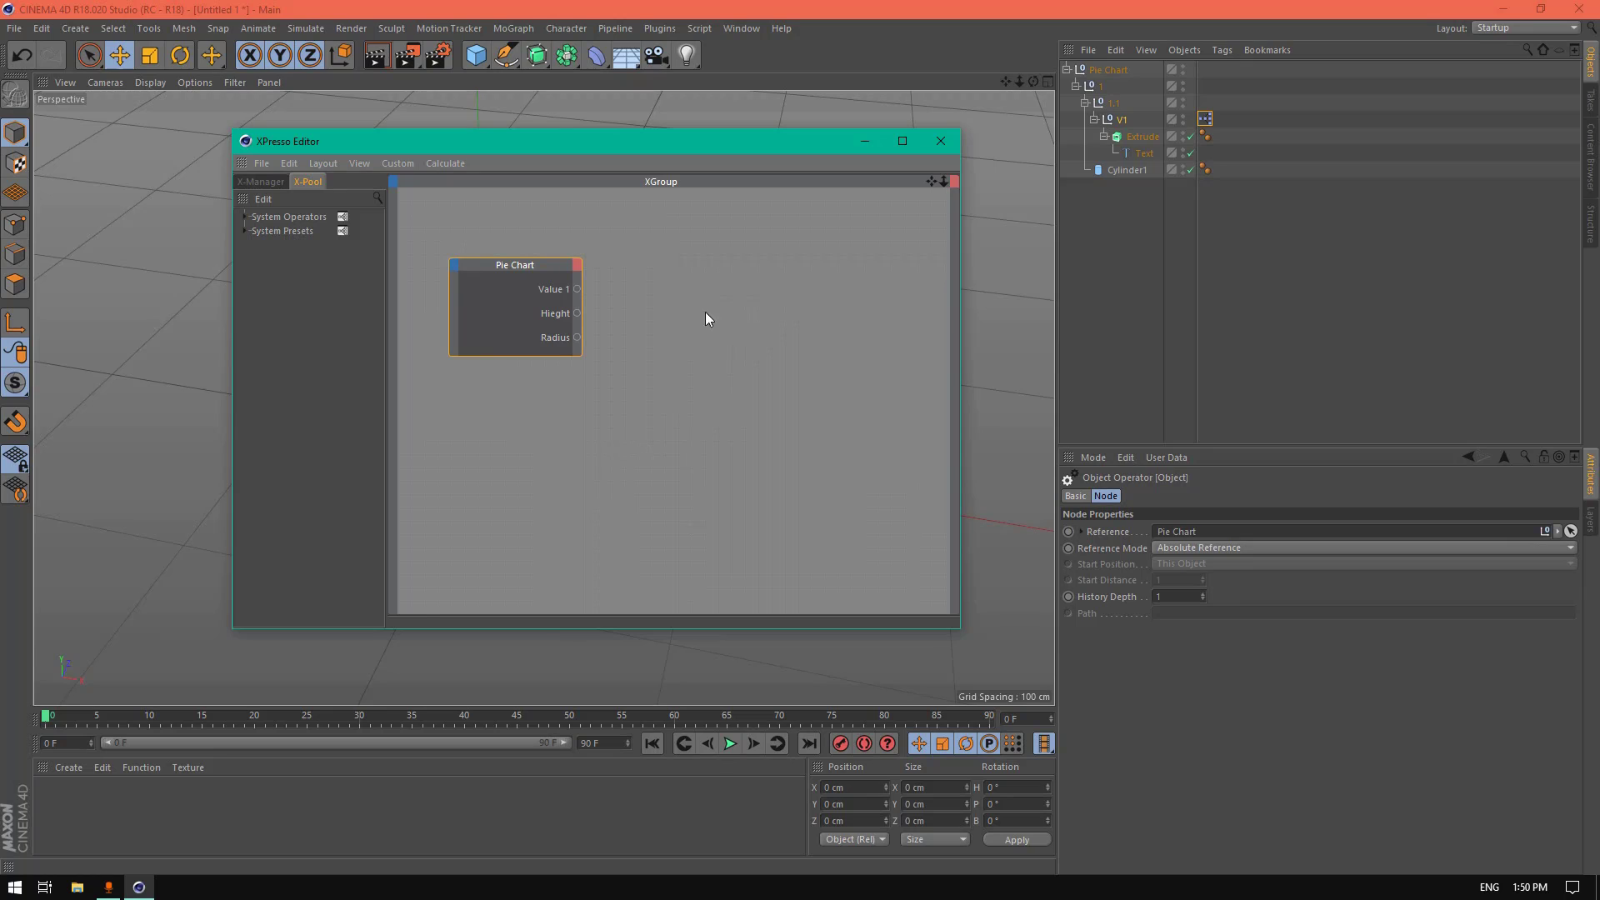
Step: Find the Range Mapper operator and place it beside the Pie Chart node
{"action": "left_click", "coordinate": [376, 198]}
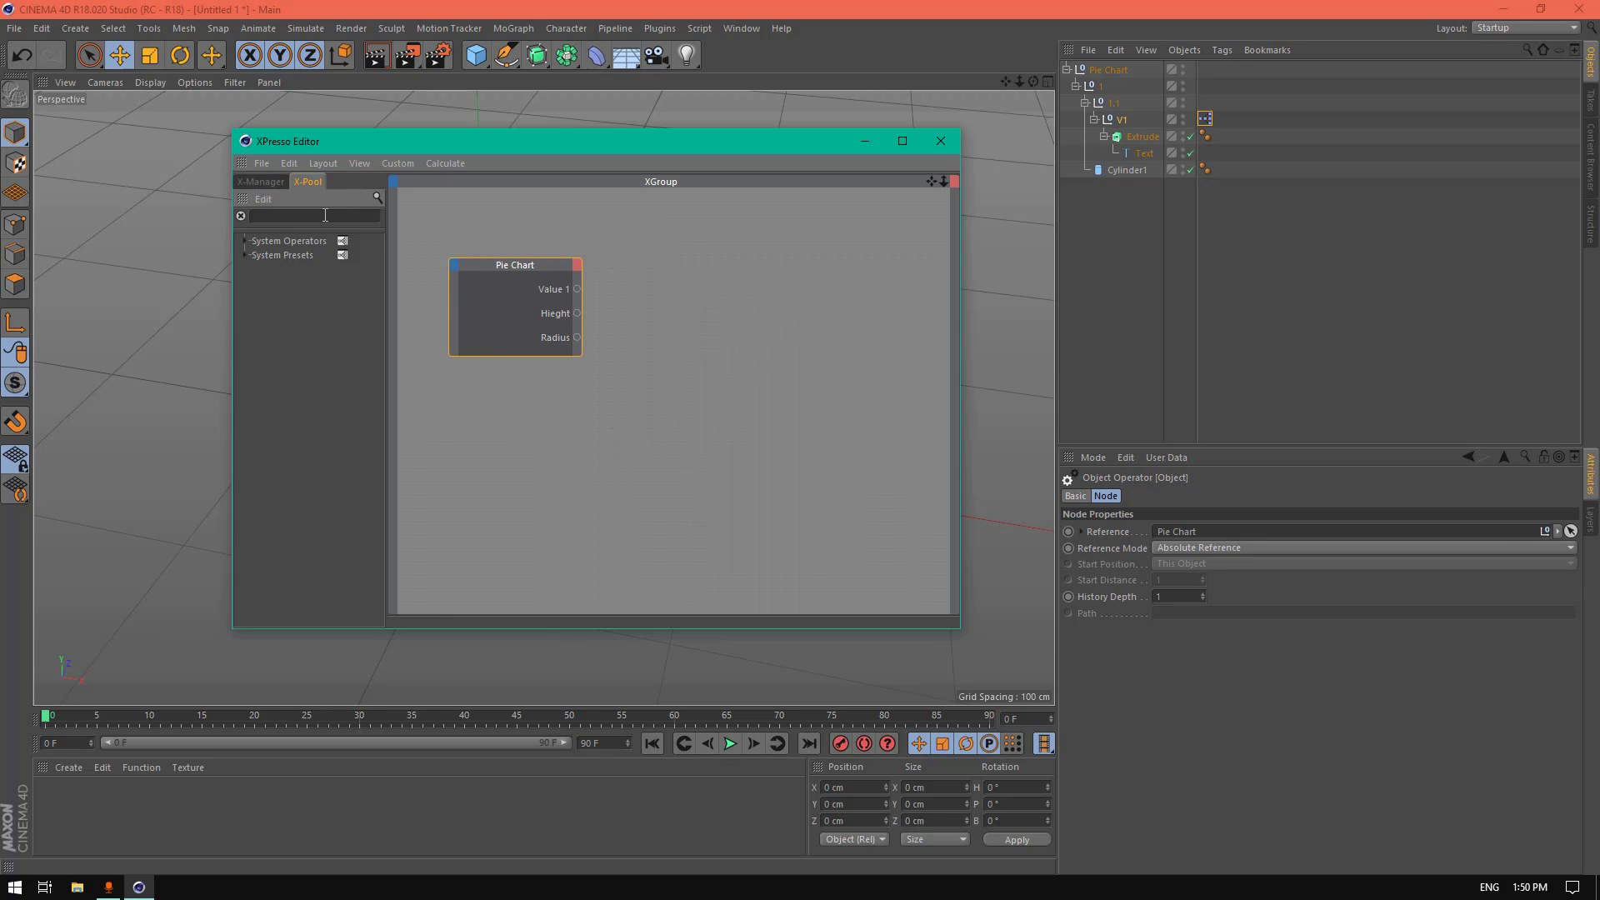
{"action": "type", "text": "range"}
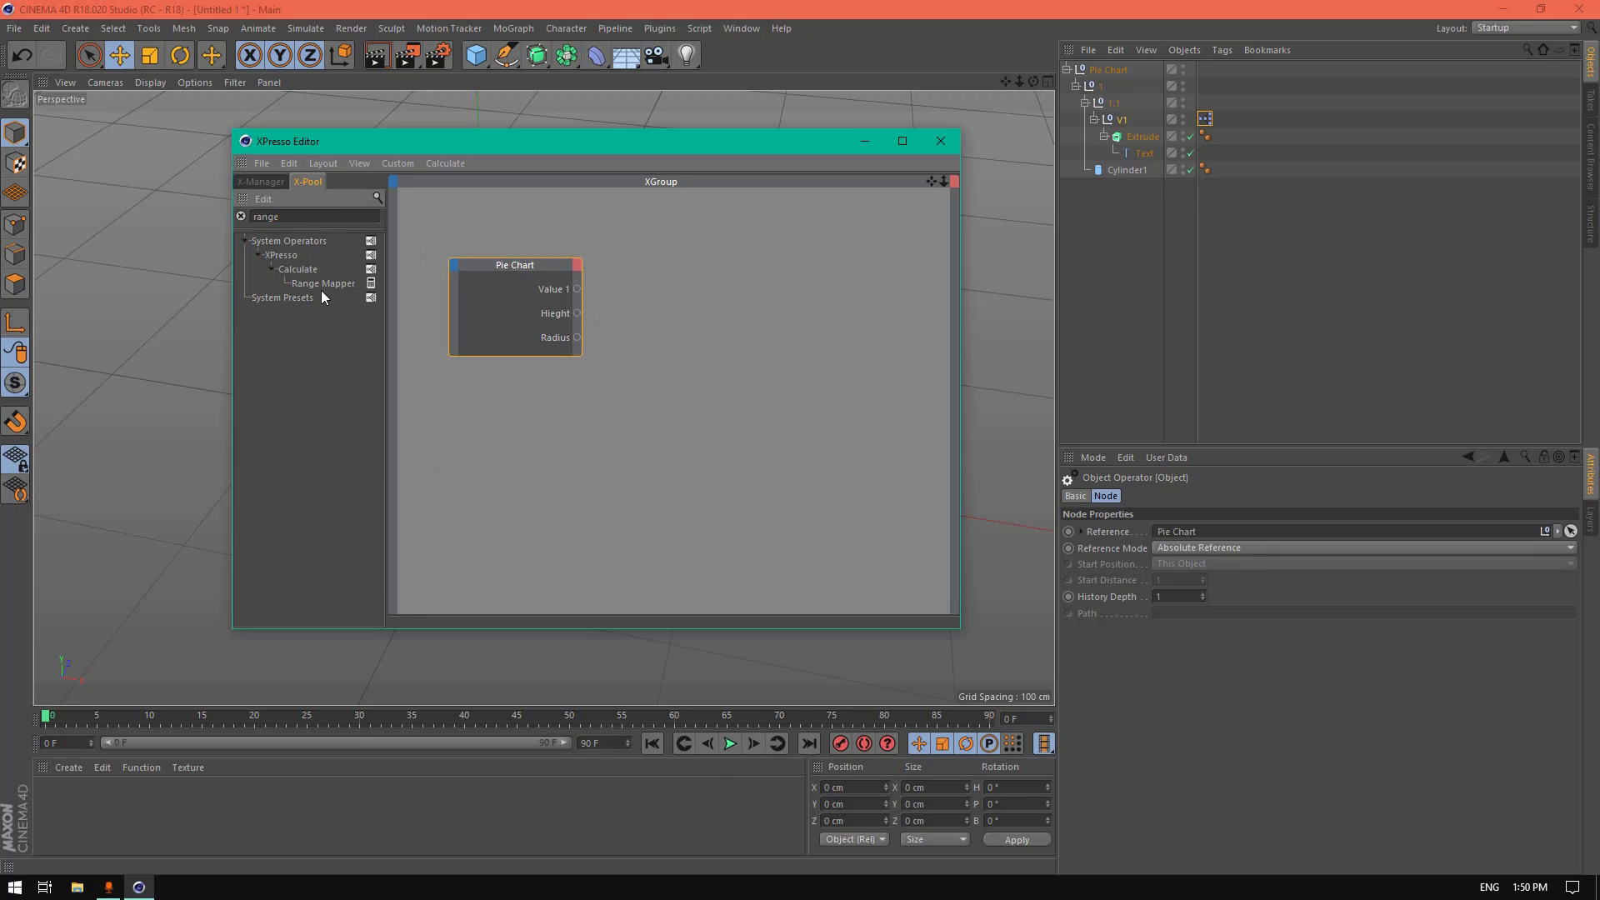
{"action": "left_click_drag", "start_coordinate": [321, 292], "coordinate": [669, 285]}
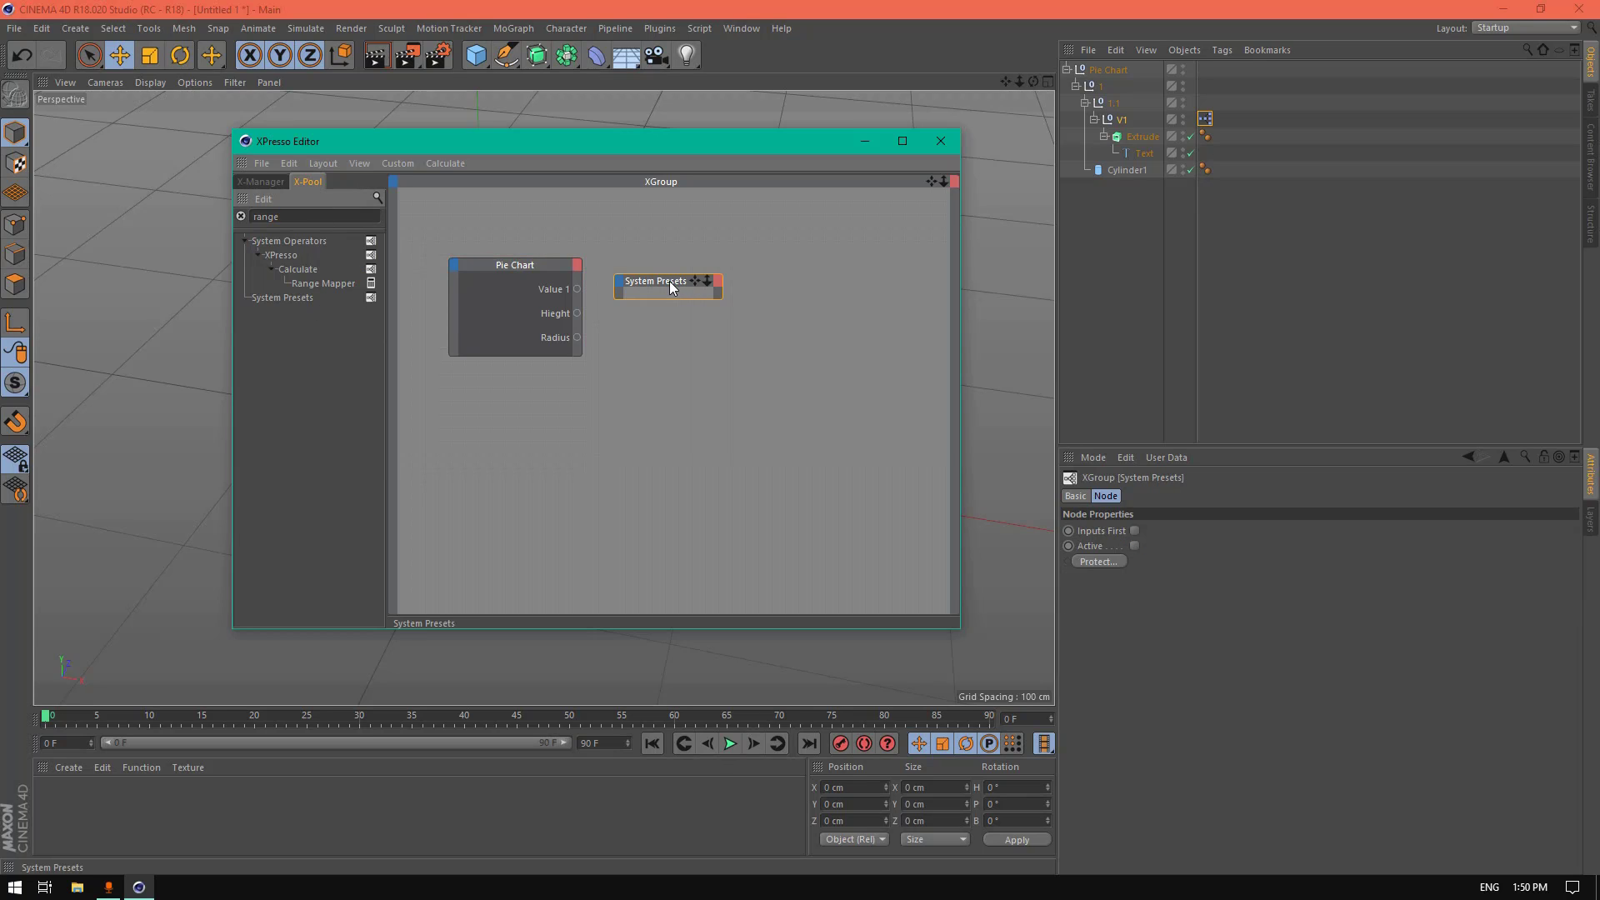
{"action": "key", "text": "Delete"}
{"action": "left_click_drag", "start_coordinate": [324, 283], "coordinate": [683, 280]}
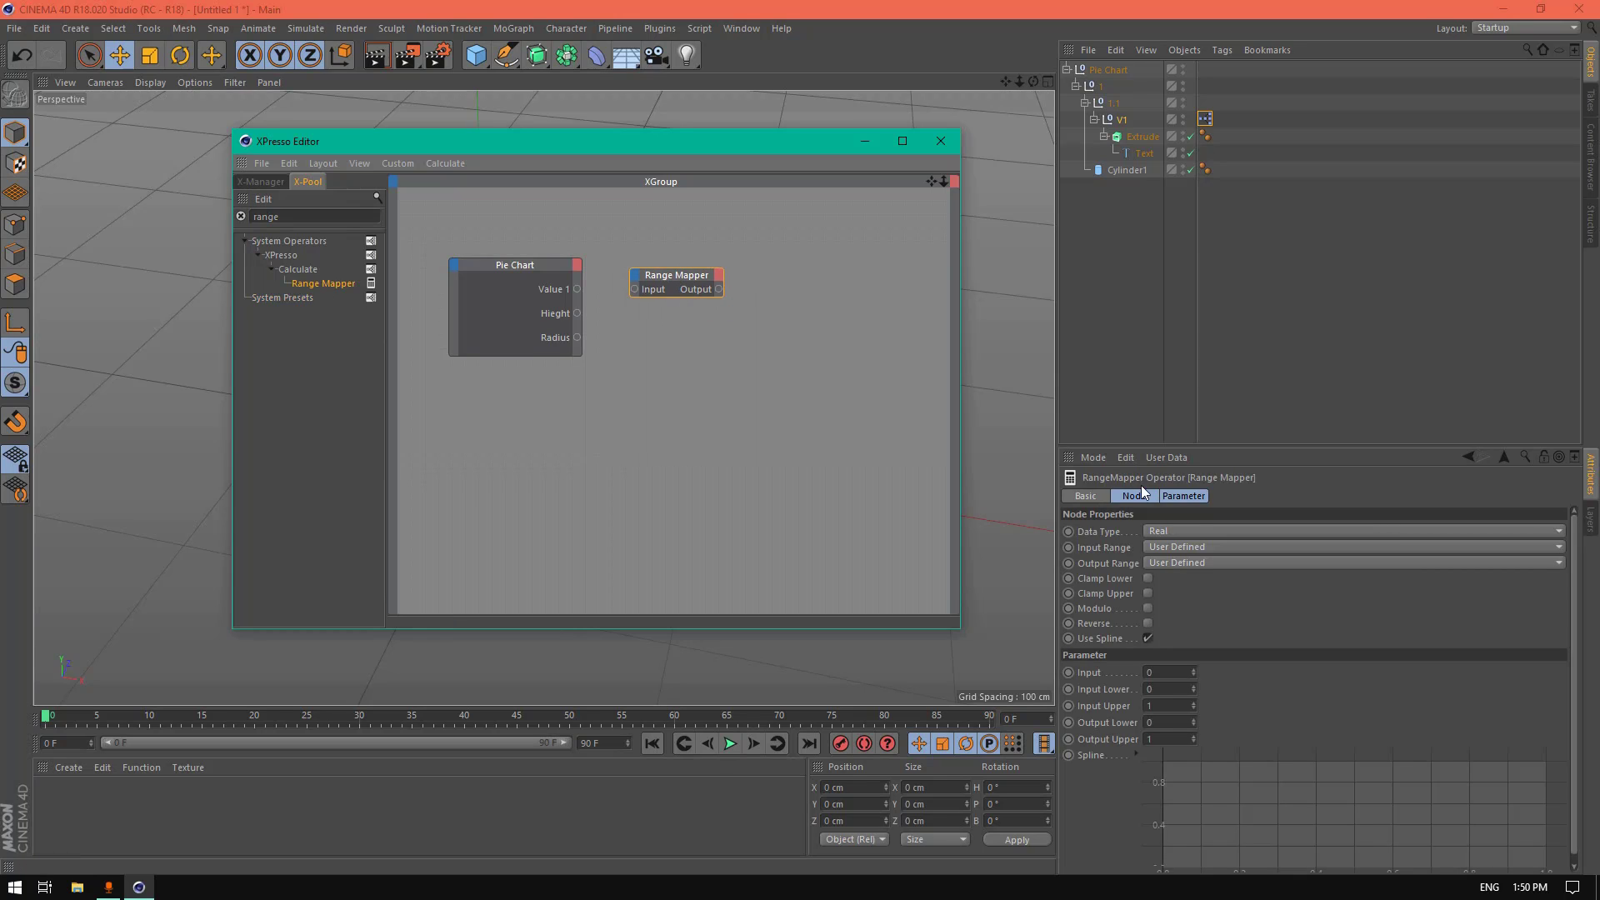
Step: Set the Range Mapper's input range to Zero to One and output range to Zero to Hundred
{"action": "left_click", "coordinate": [1177, 548]}
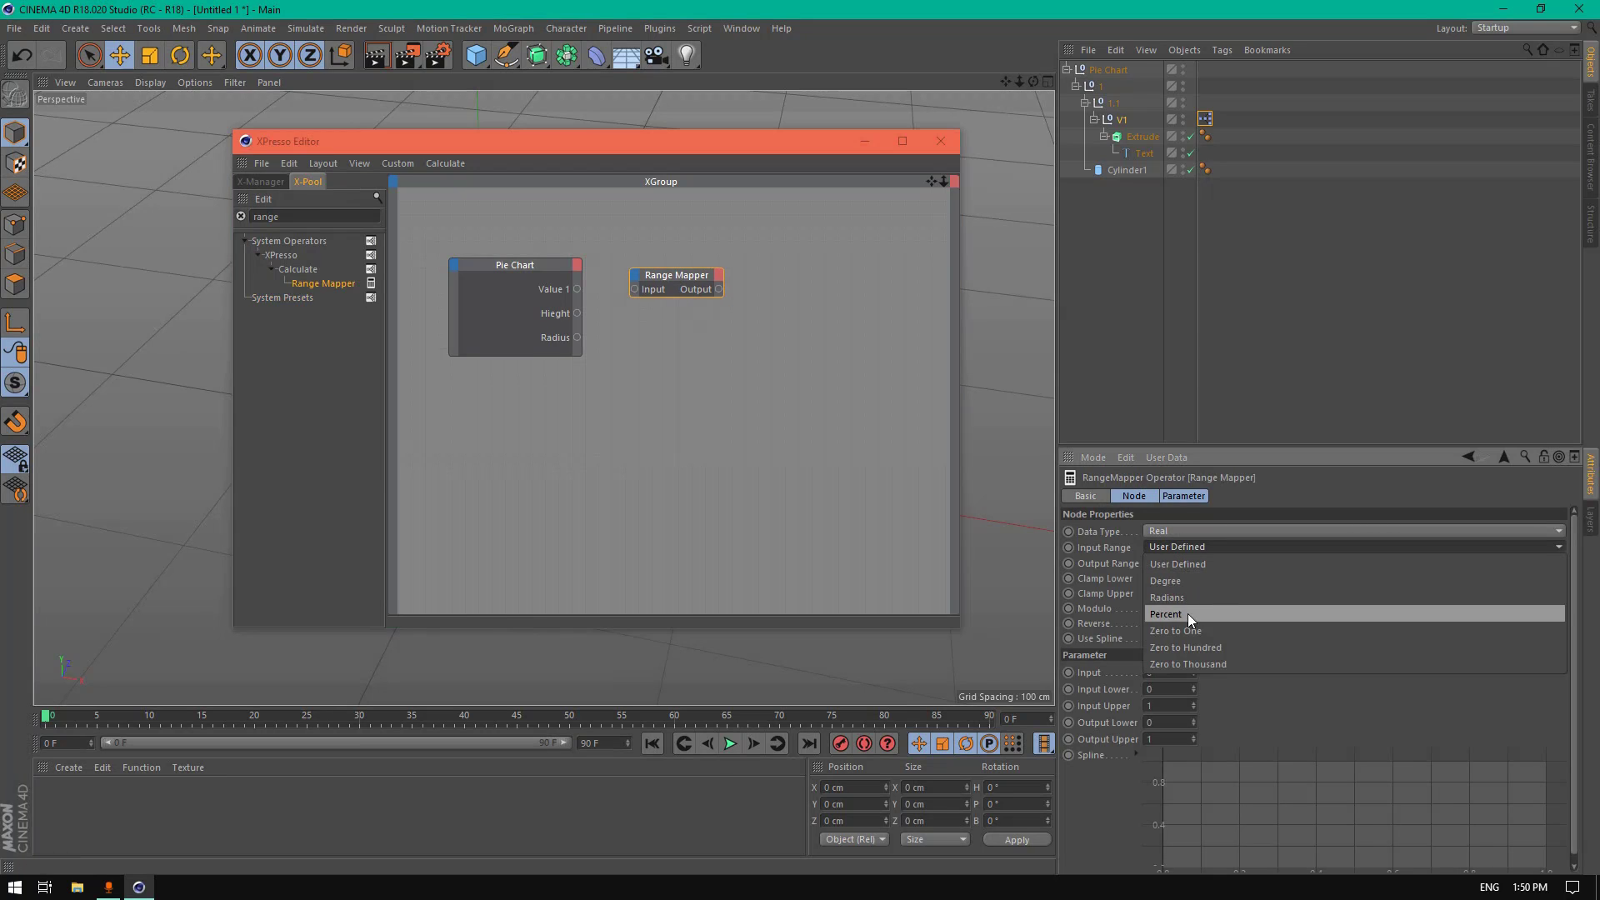
{"action": "left_click", "coordinate": [1187, 627]}
{"action": "left_click", "coordinate": [1191, 563]}
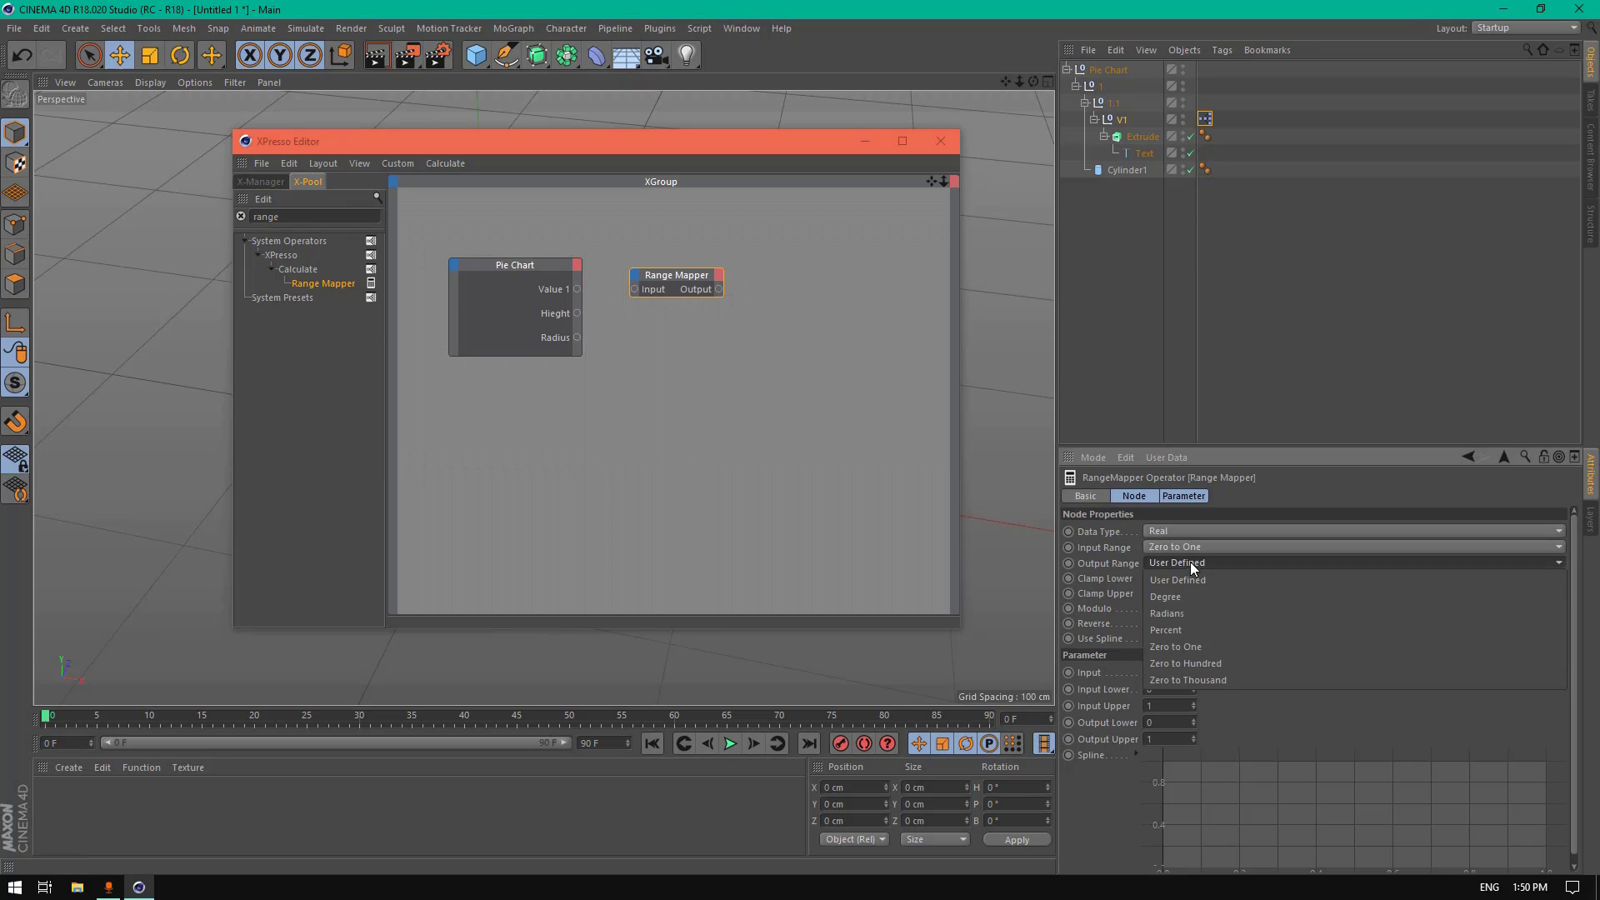
{"action": "left_click", "coordinate": [1197, 660]}
{"action": "left_click_drag", "start_coordinate": [695, 275], "coordinate": [674, 272]}
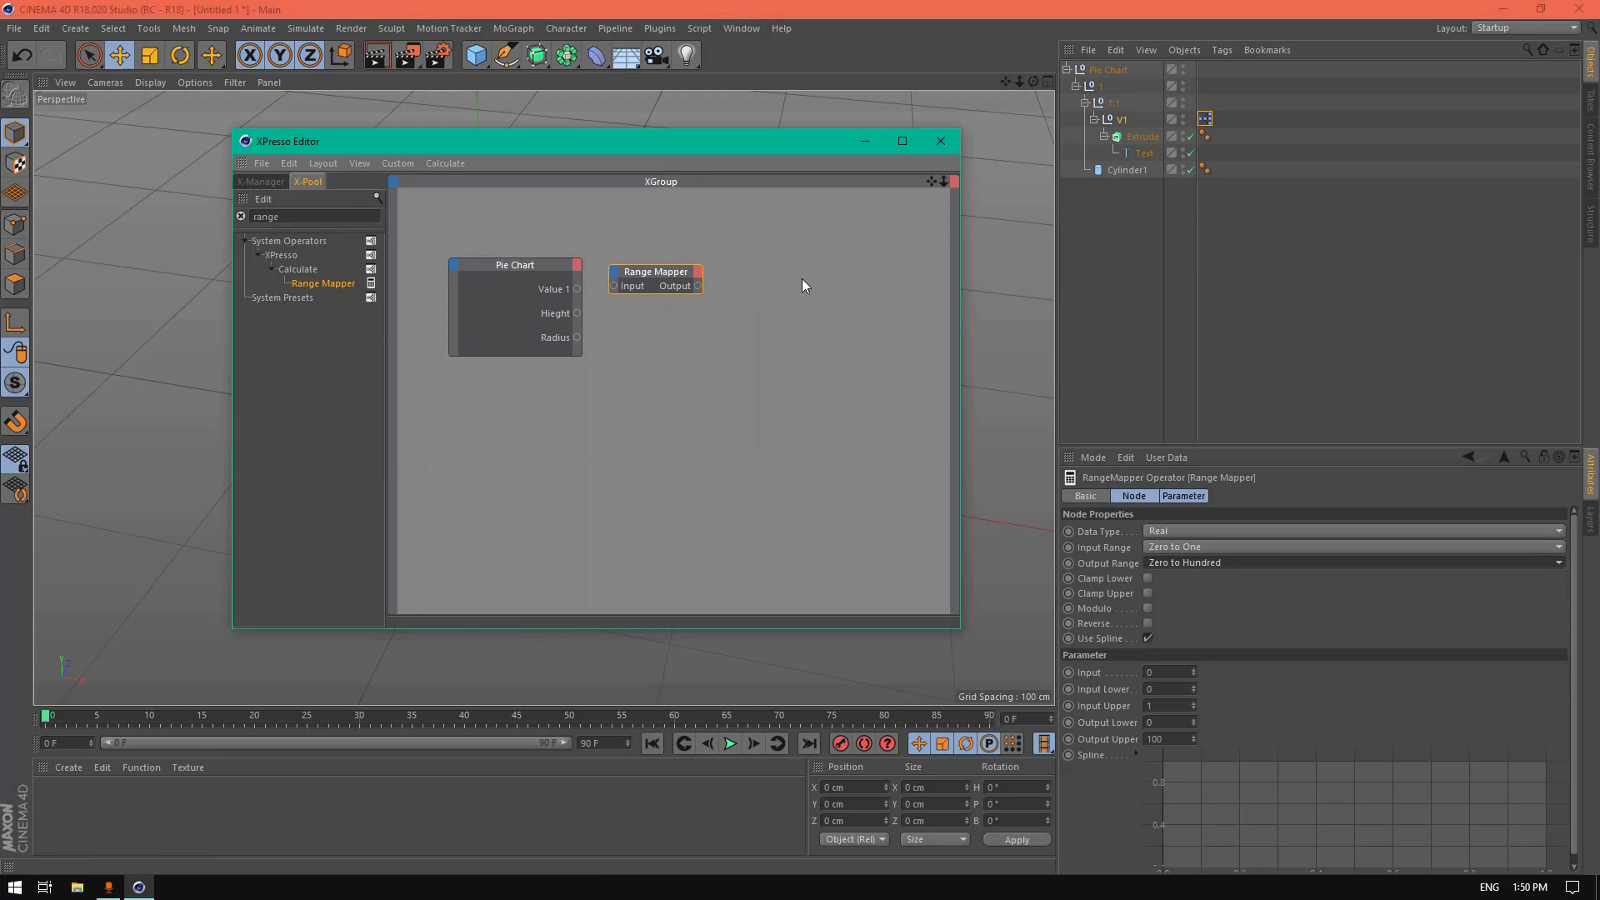
Step: Find the Constant operator and place it above the Range Mapper node
{"action": "left_click_drag", "start_coordinate": [963, 279], "coordinate": [1021, 276]}
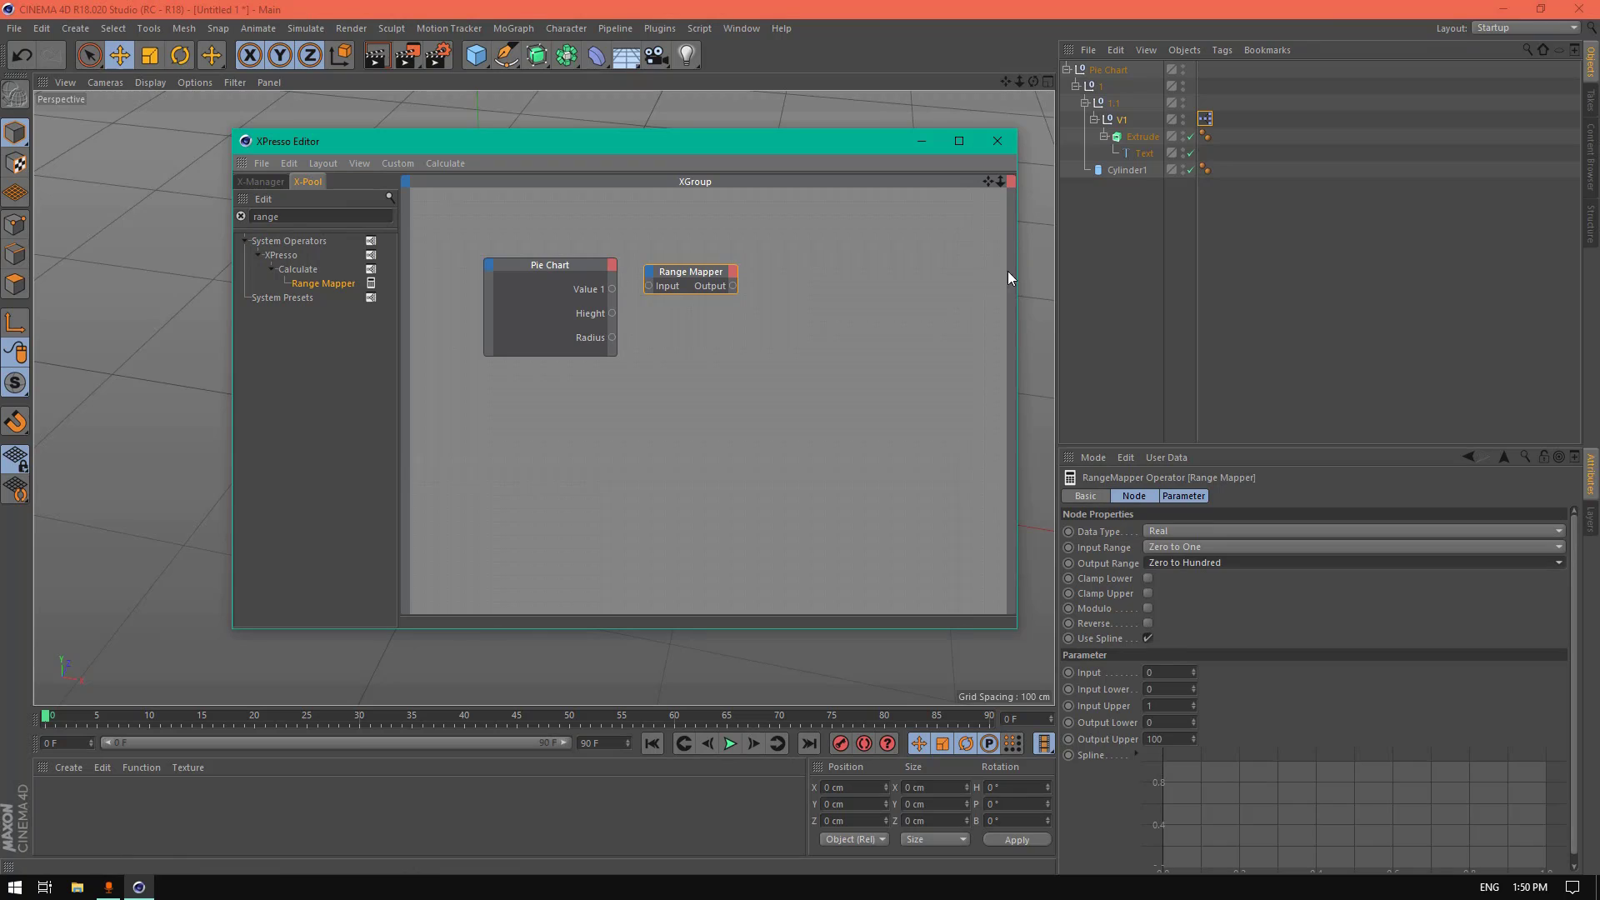
{"action": "double_click", "coordinate": [322, 214]}
{"action": "type", "text": "cons"}
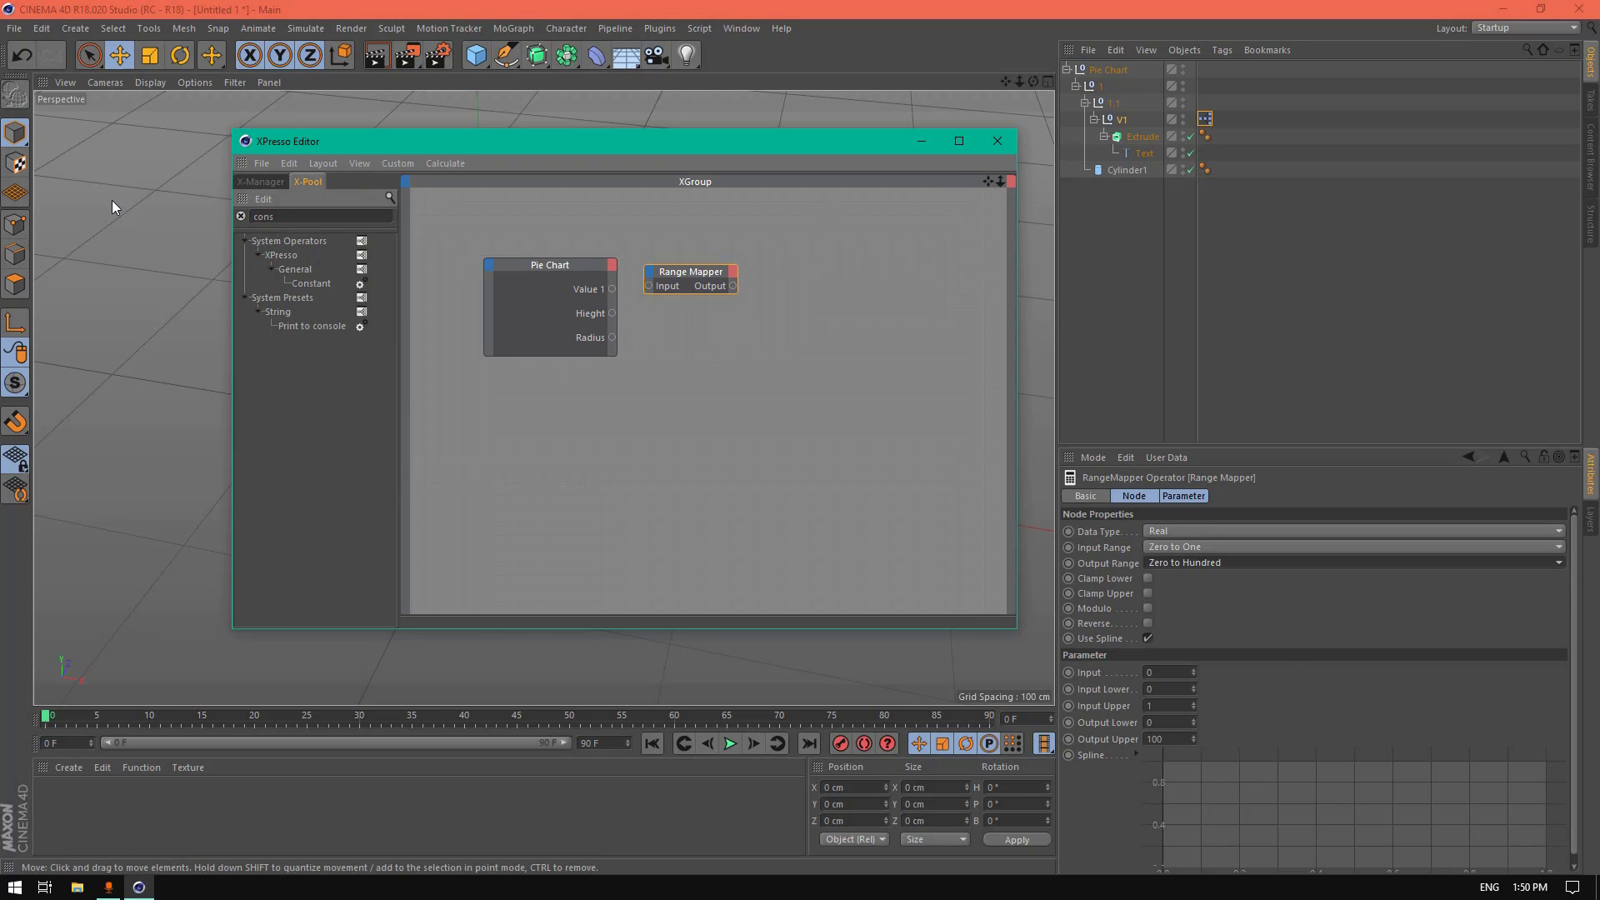
{"action": "type", "text": "tan"}
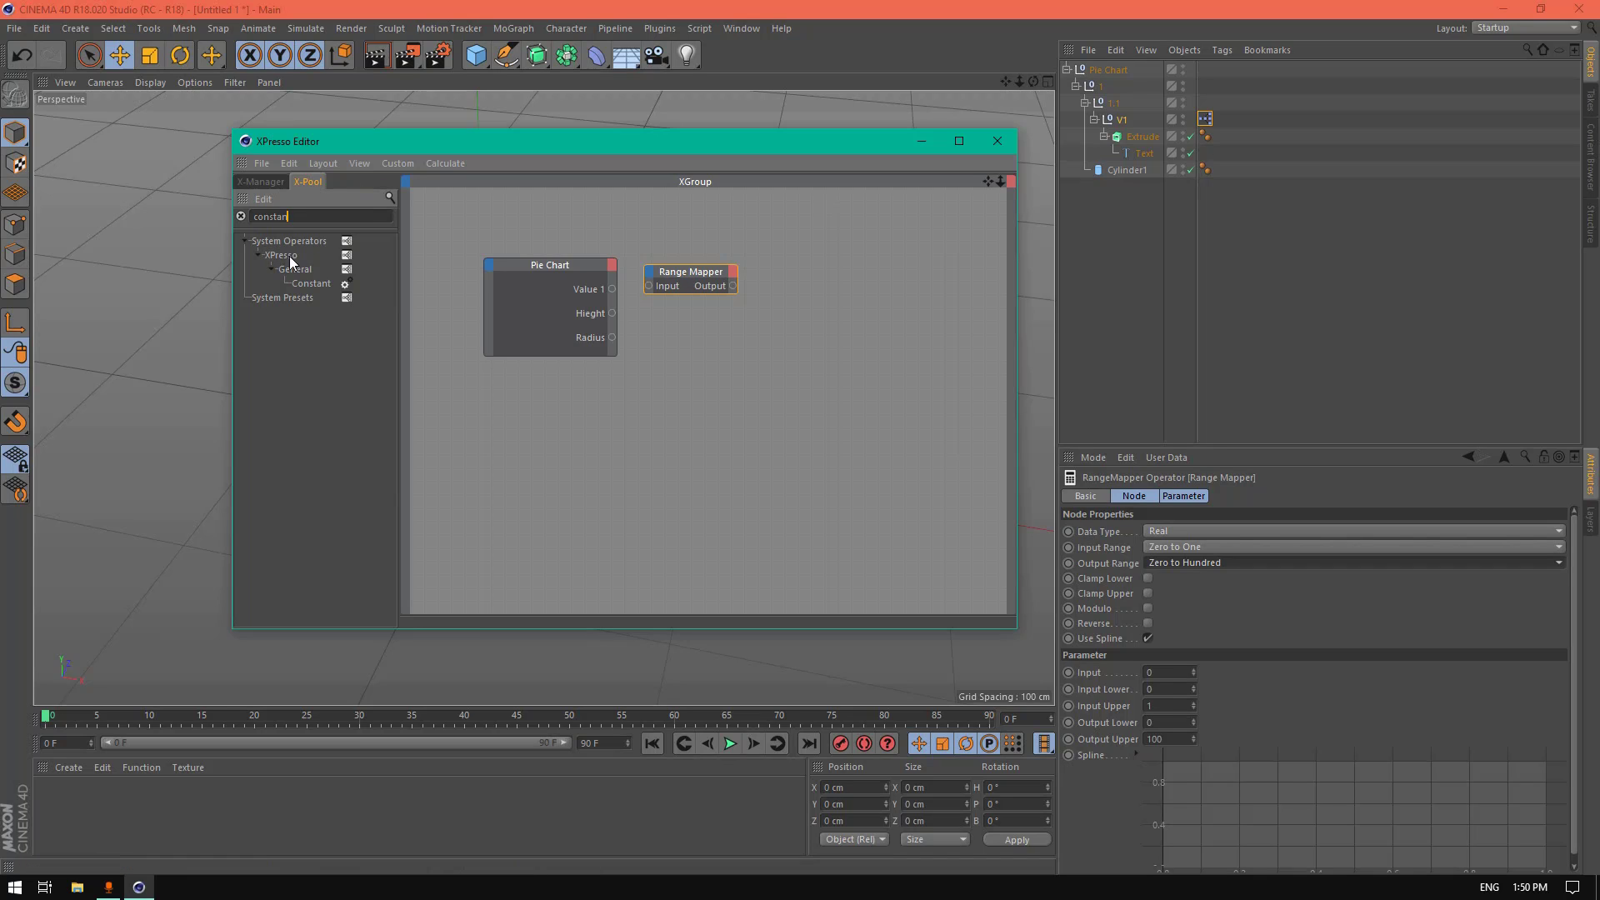
{"action": "left_click_drag", "start_coordinate": [313, 285], "coordinate": [746, 208]}
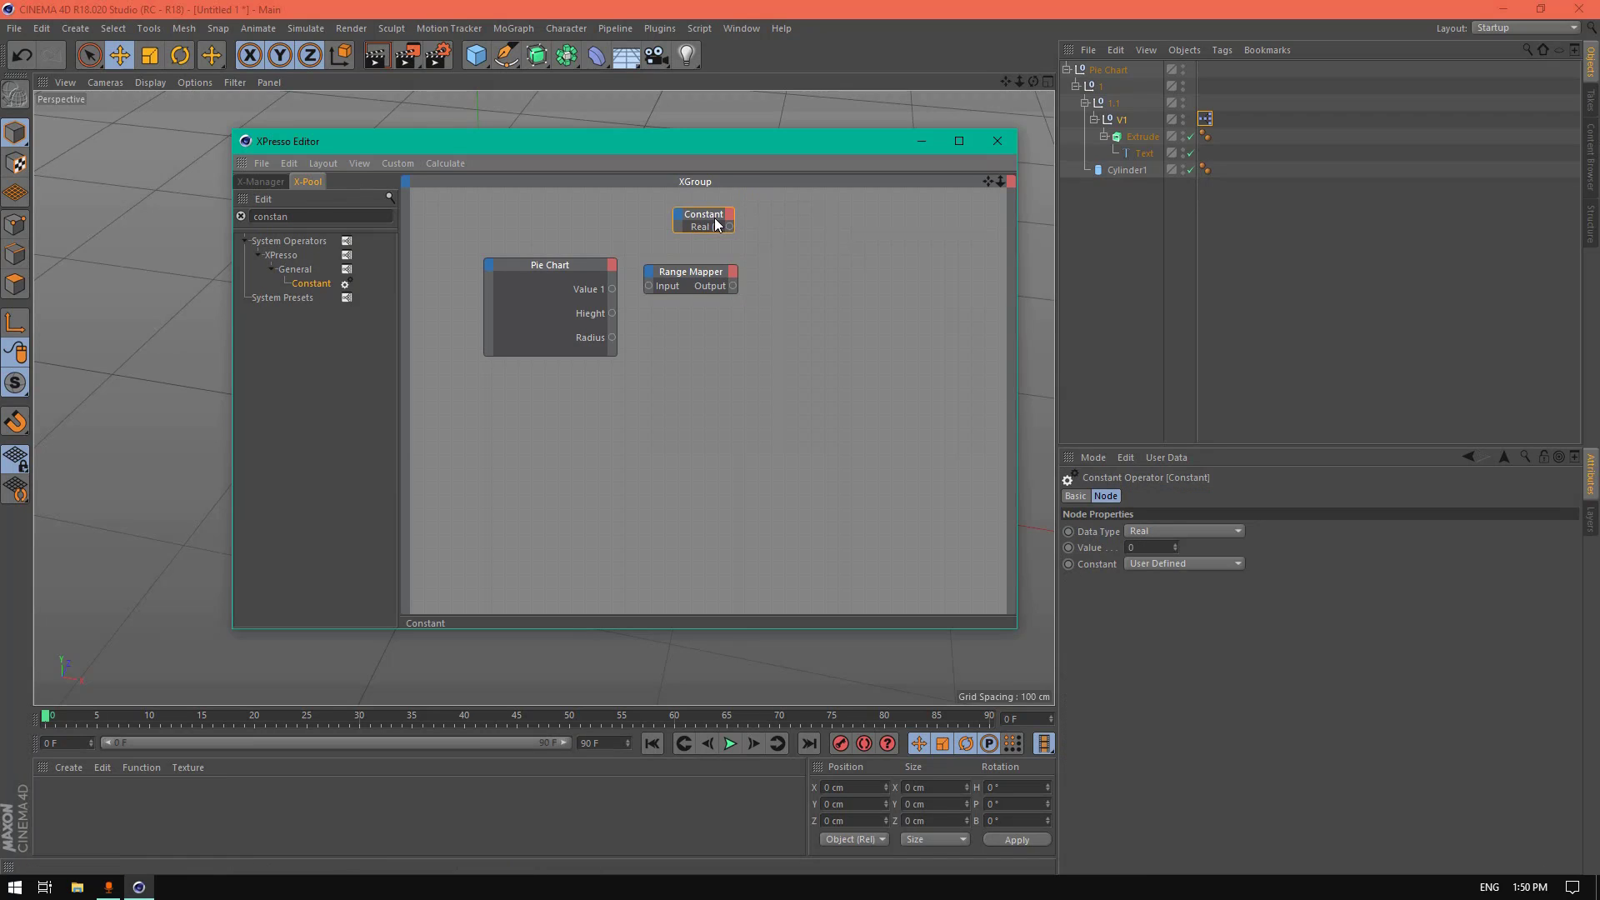
Step: Find the Math:Add operator and place it after the Constant and Range Mapper nodes
{"action": "left_click", "coordinate": [1104, 136]}
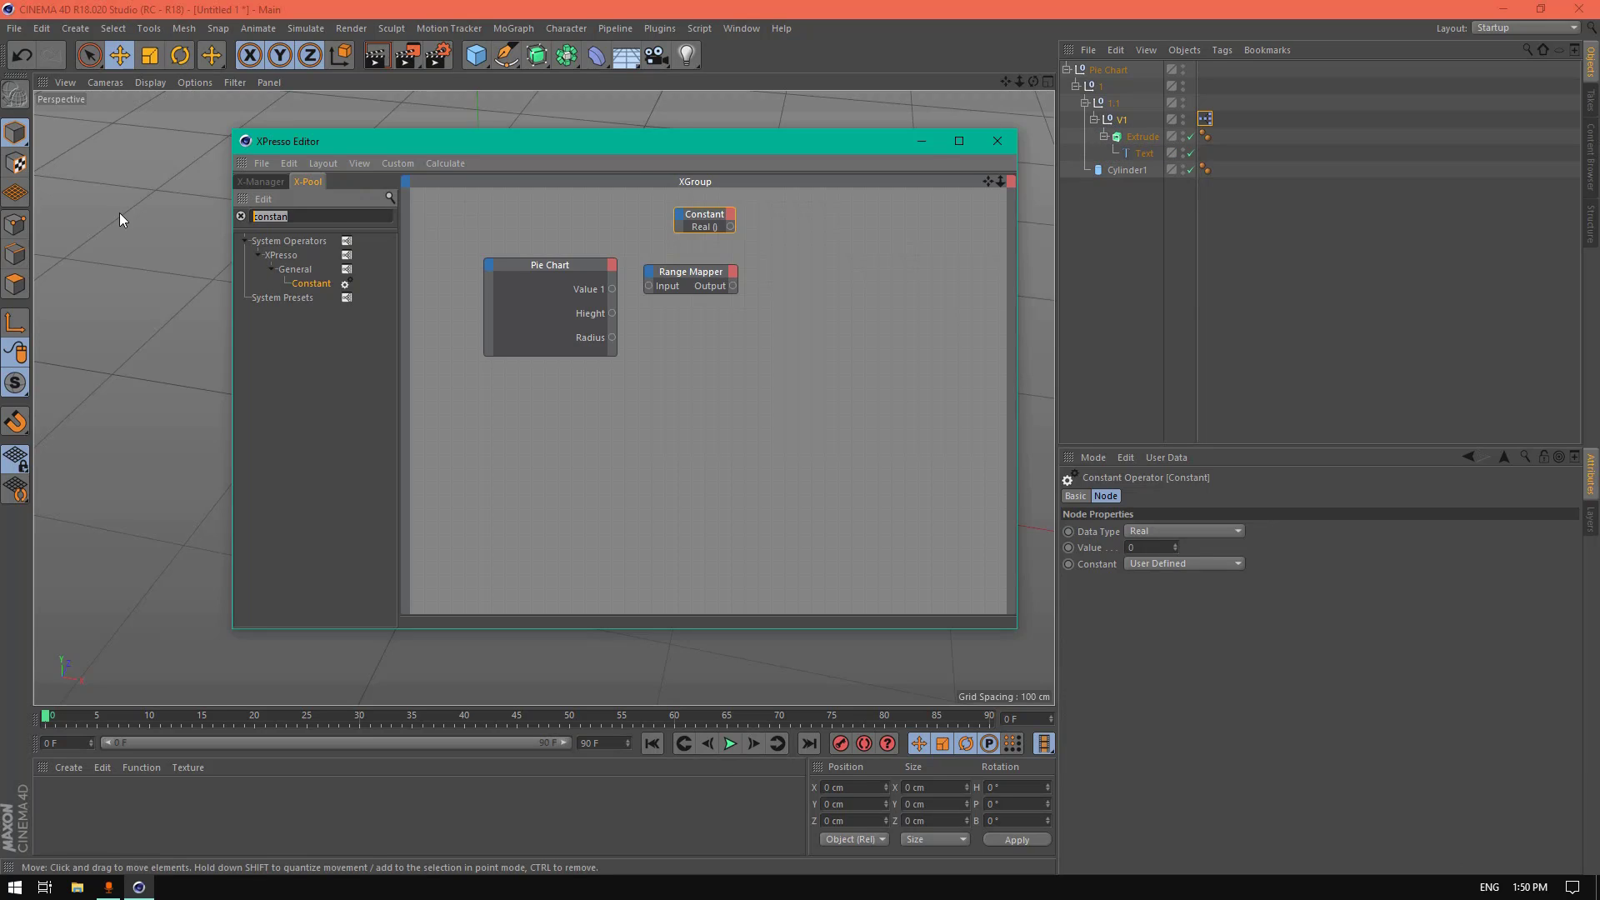
{"action": "type", "text": "math"}
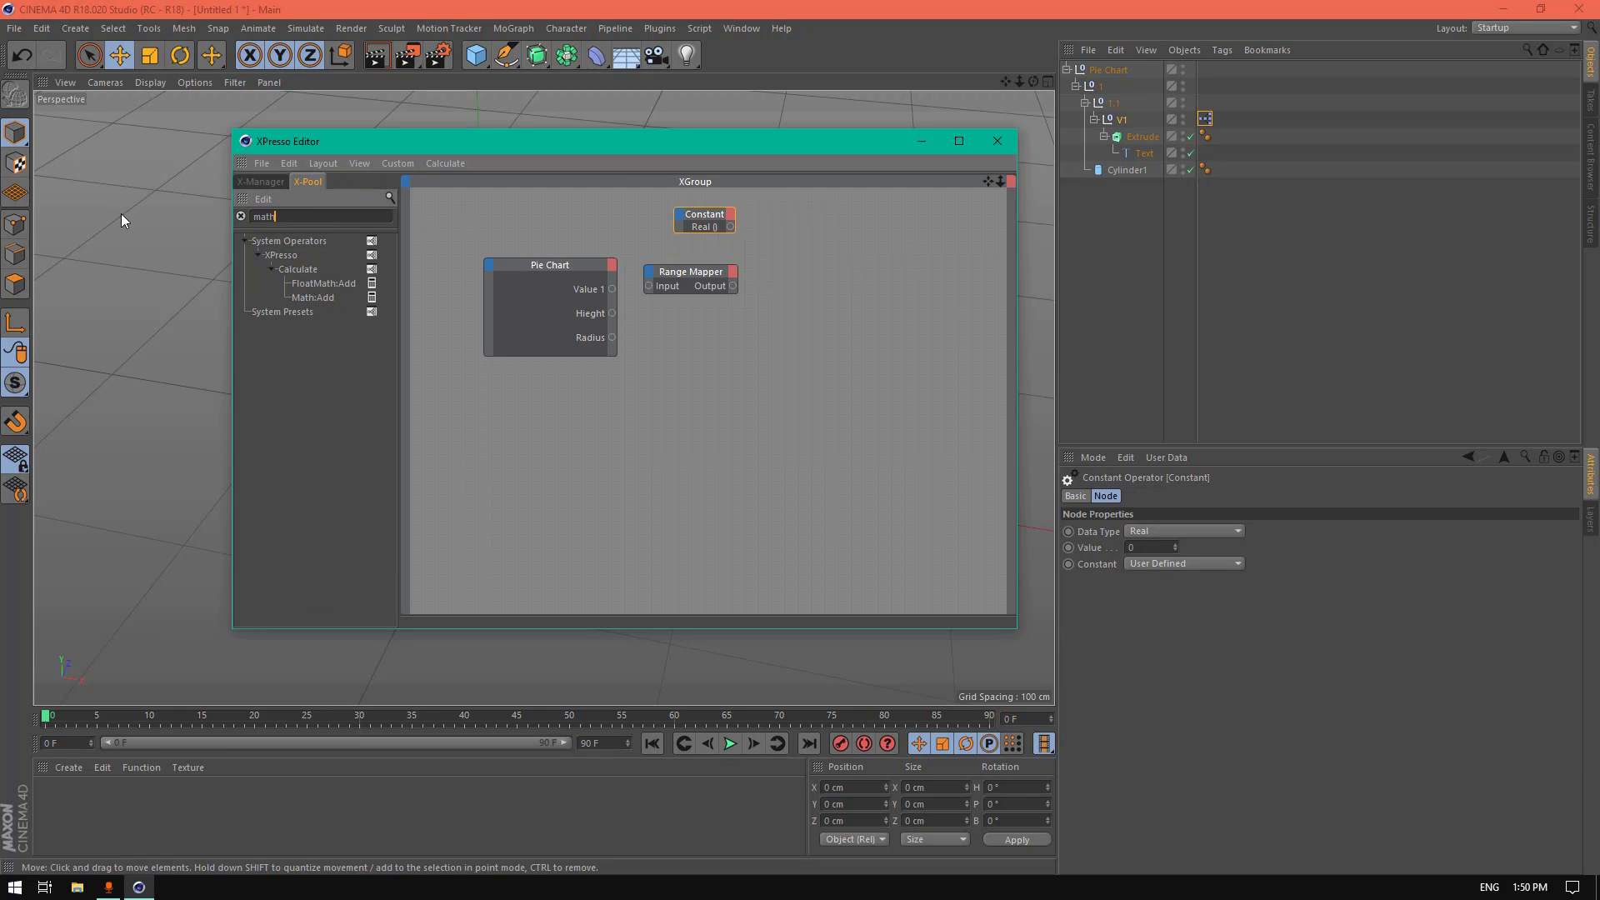
{"action": "left_click_drag", "start_coordinate": [316, 298], "coordinate": [837, 236]}
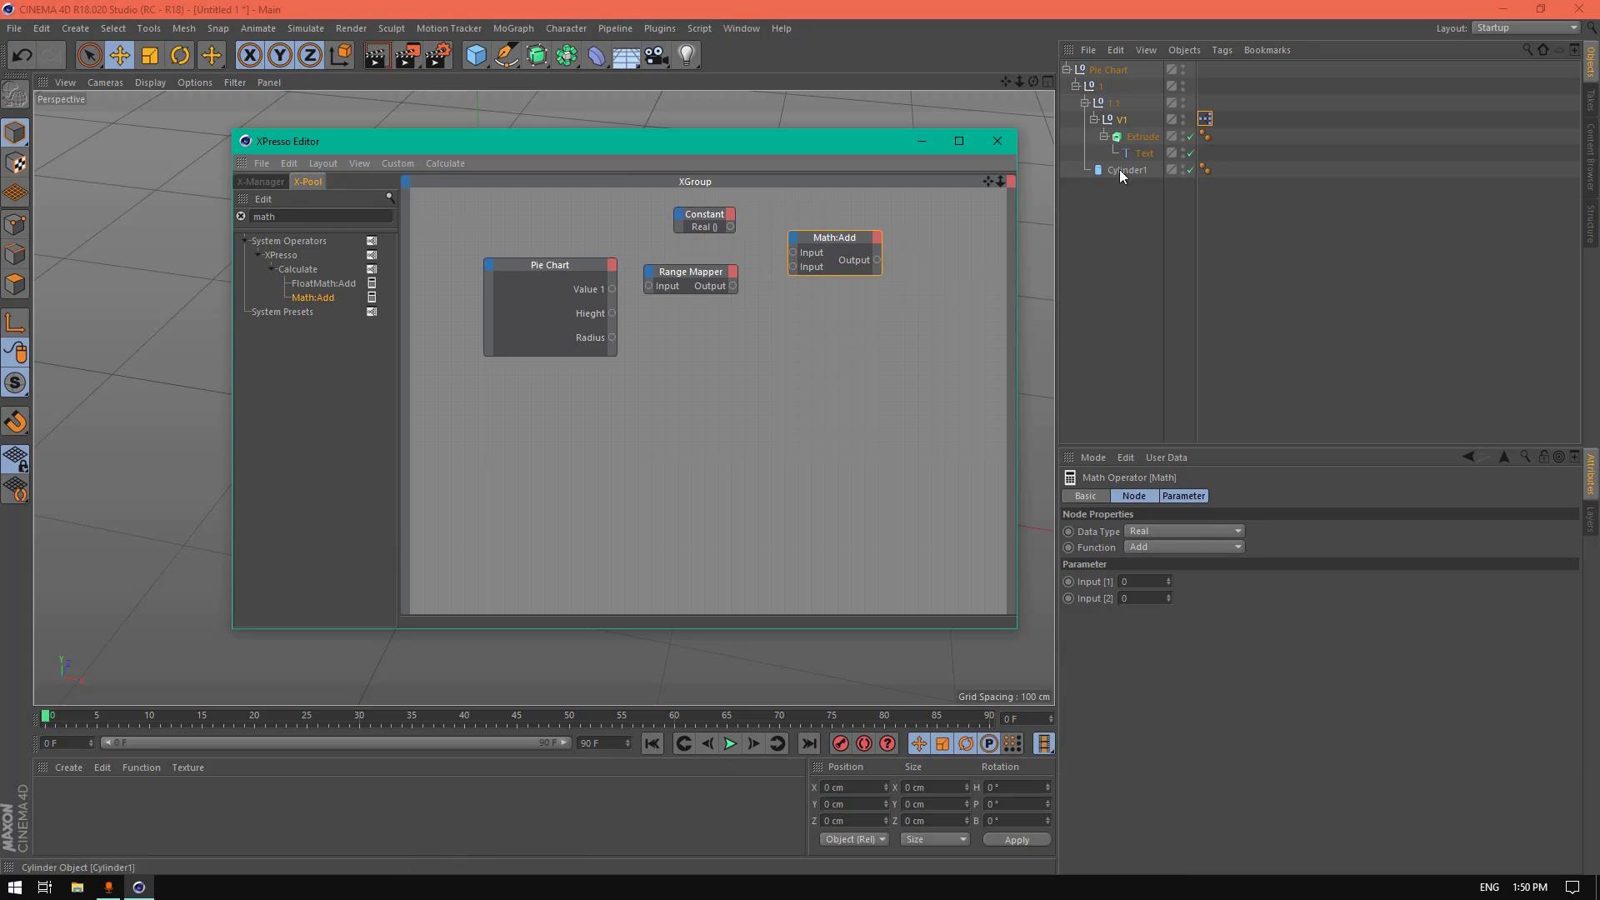
Step: Add the Text object as a node after Math:Add and expose its Text parameter as an input port
{"action": "left_click_drag", "start_coordinate": [1142, 155], "coordinate": [1147, 155]}
{"action": "mouse_move", "coordinate": [1034, 215]}
{"action": "left_mouse_down"}
{"action": "mouse_move", "coordinate": [958, 225]}
{"action": "mouse_move", "coordinate": [1006, 230]}
{"action": "left_mouse_up"}
{"action": "left_click", "coordinate": [981, 234]}
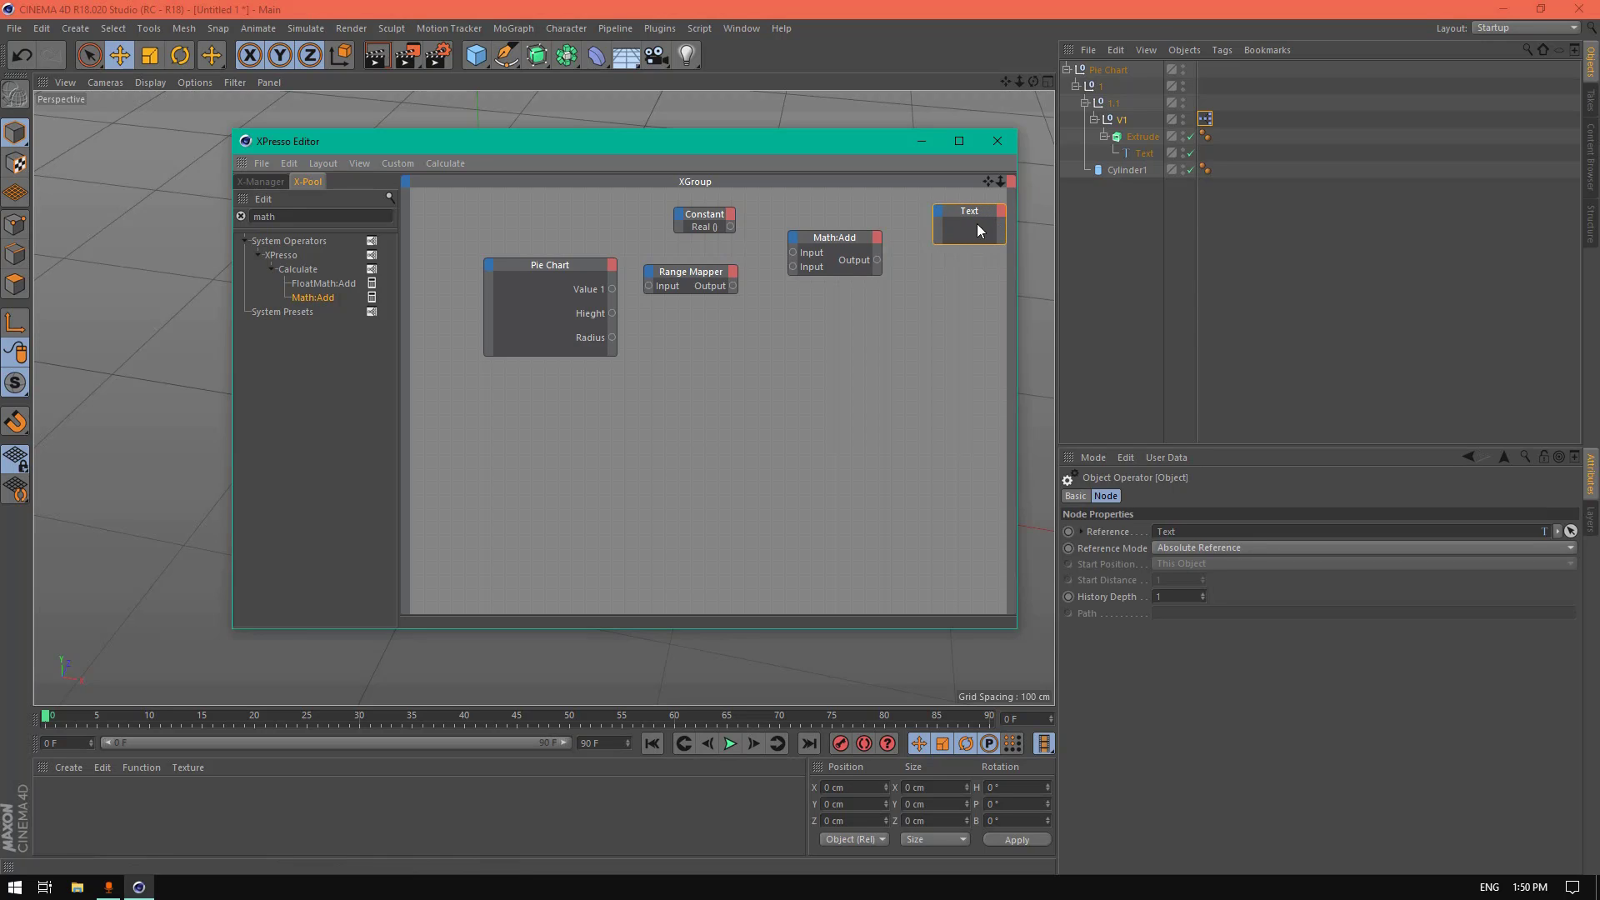
{"action": "left_click", "coordinate": [1143, 153]}
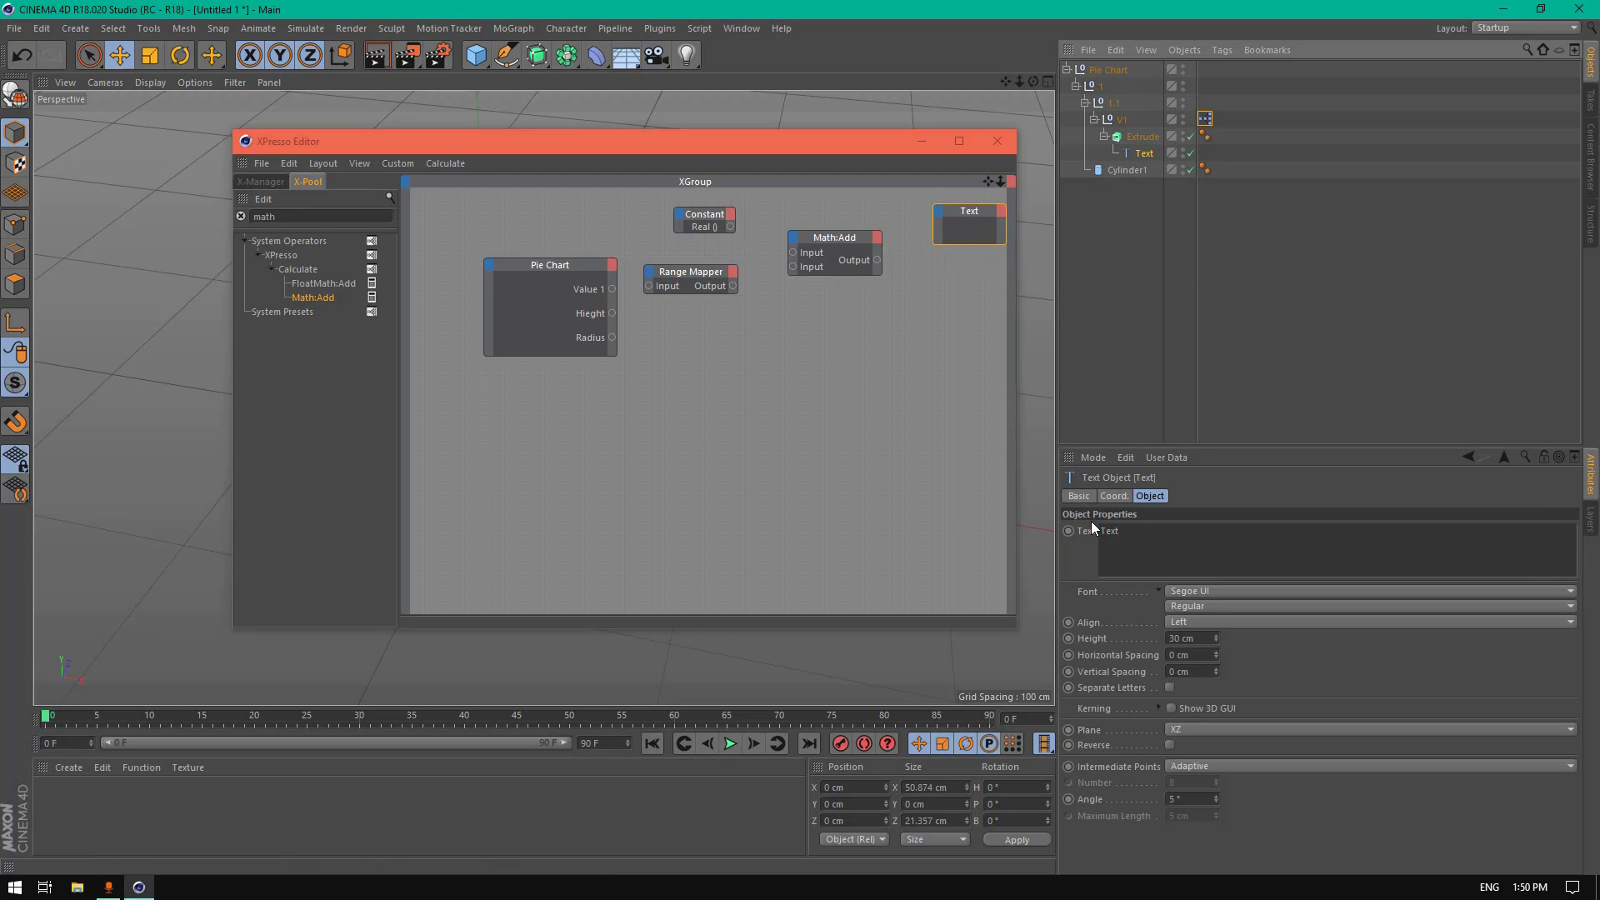
{"action": "left_click_drag", "start_coordinate": [1088, 531], "coordinate": [942, 226]}
{"action": "left_click", "coordinate": [940, 214]}
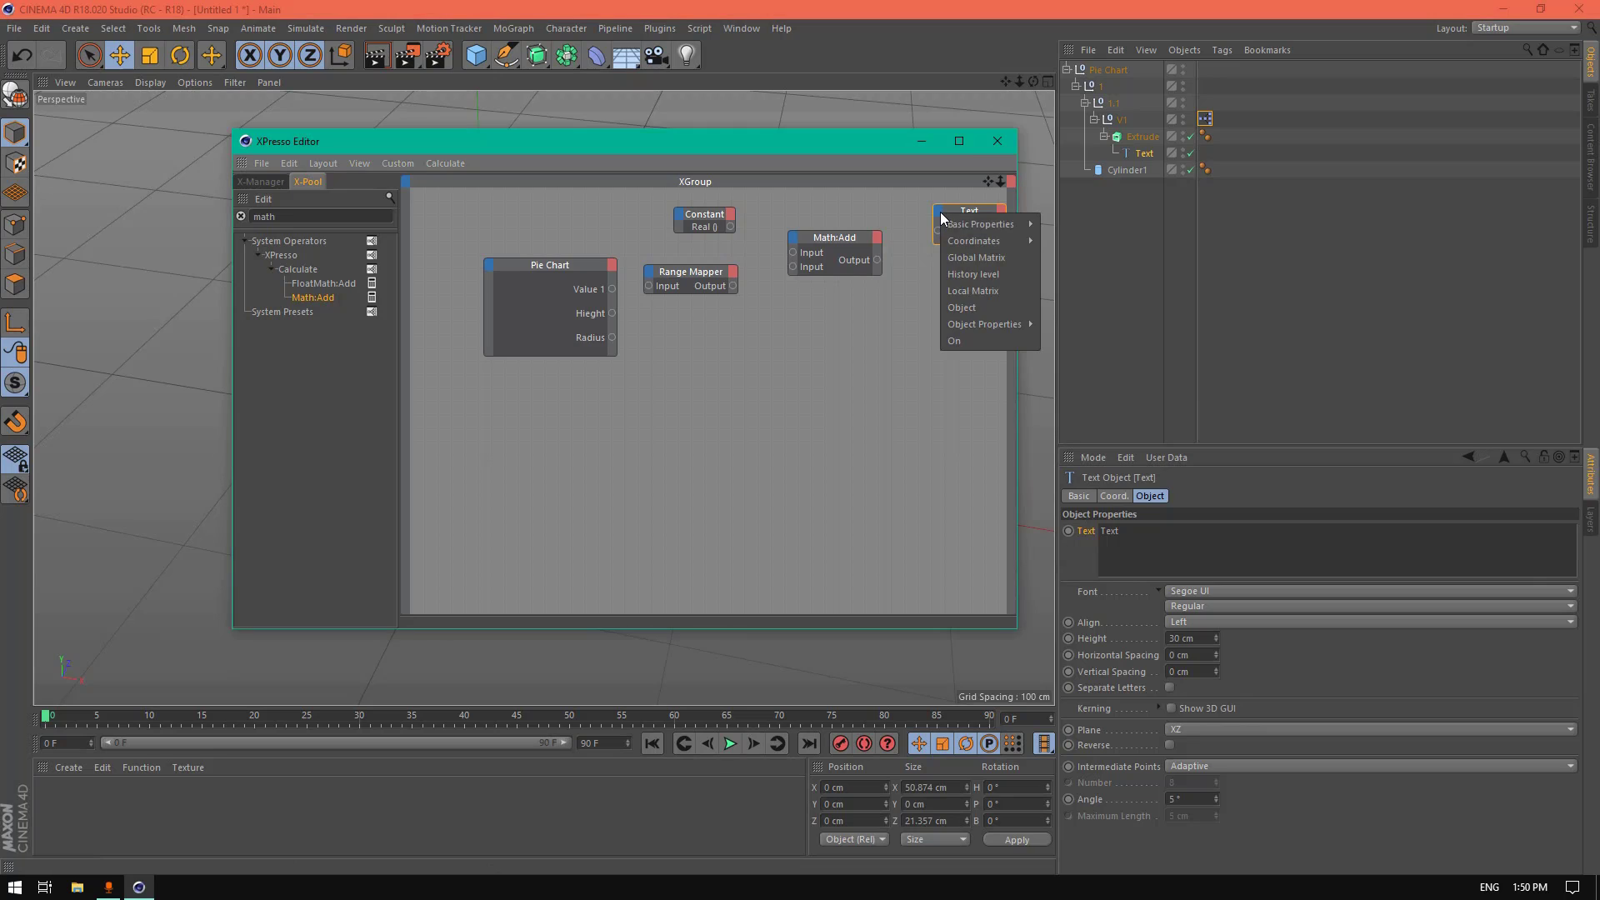
{"action": "mouse_move", "coordinate": [997, 222]}
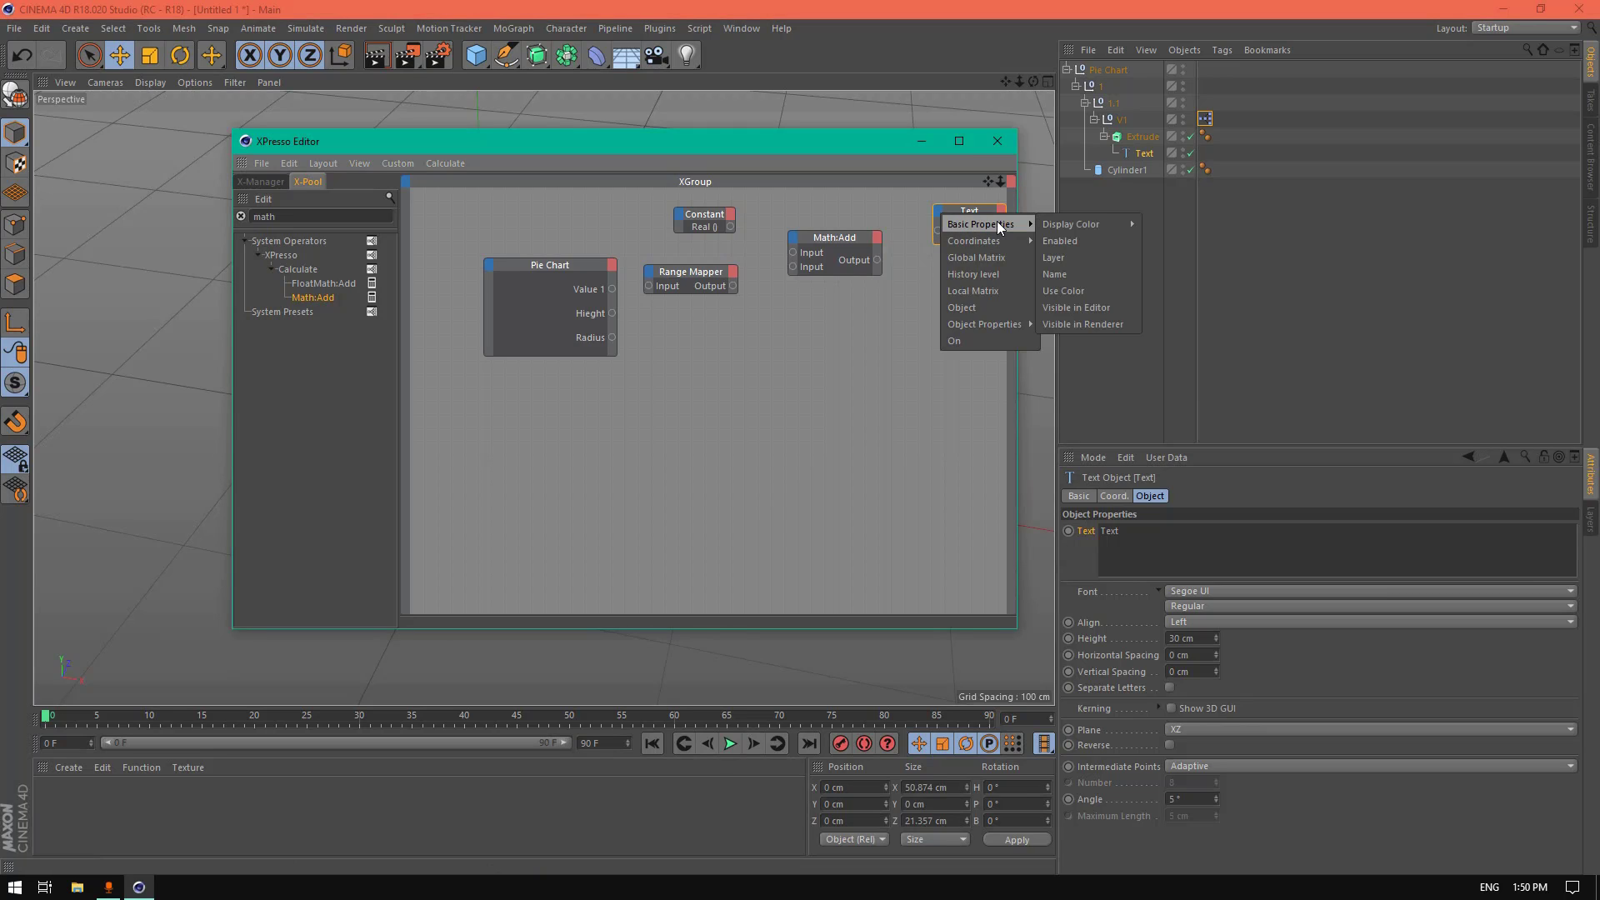
{"action": "mouse_move", "coordinate": [994, 326]}
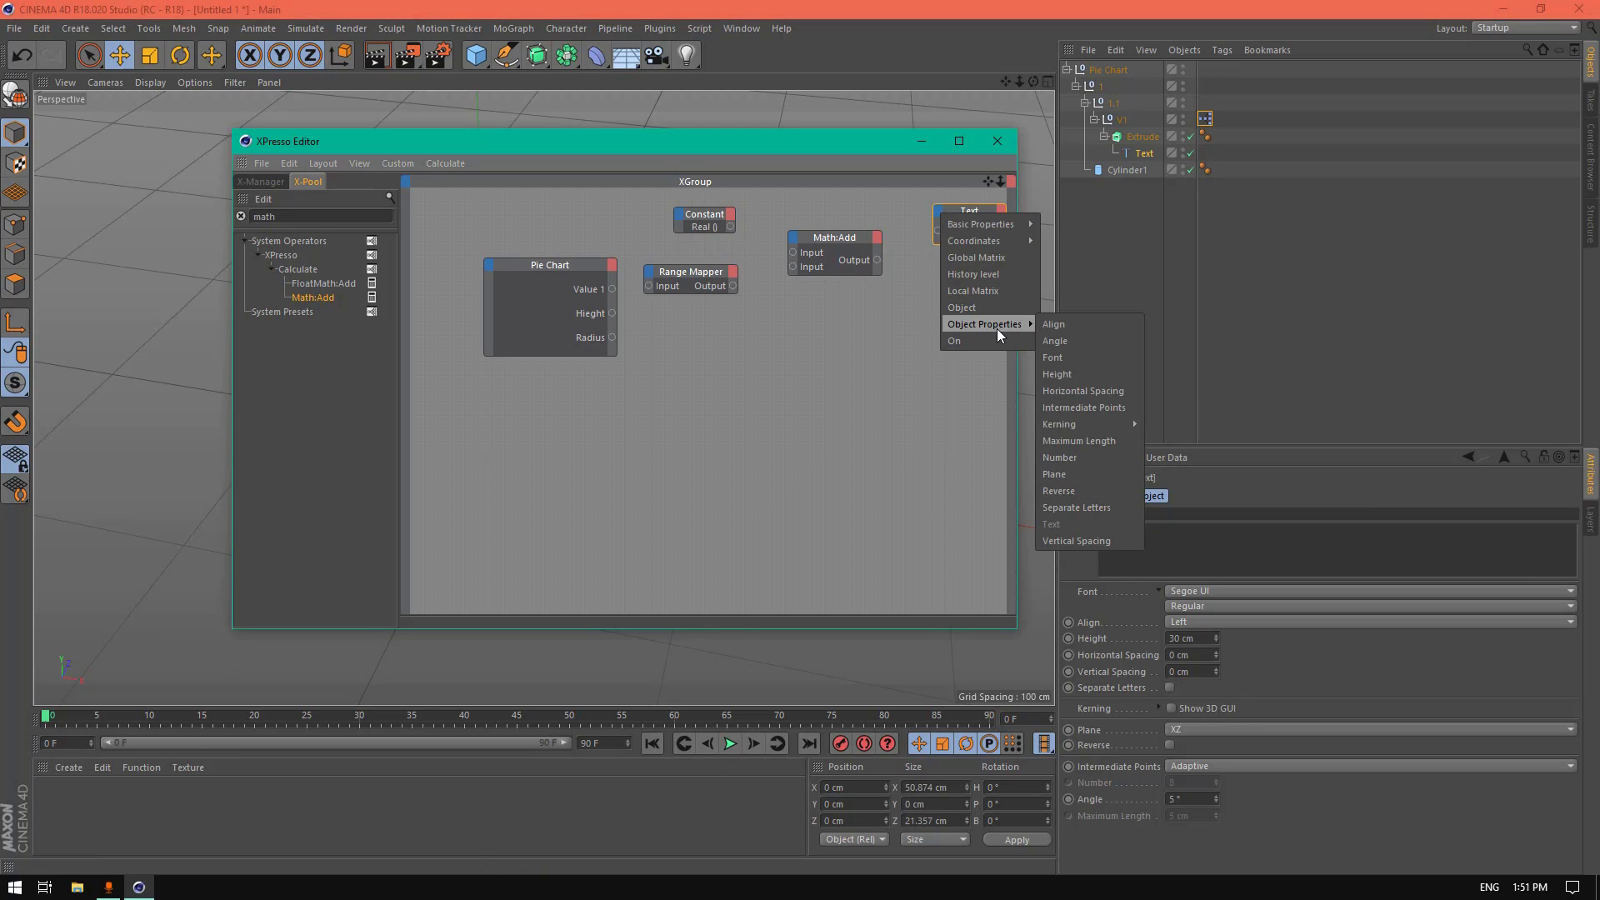
{"action": "left_click", "coordinate": [912, 406]}
Step: Disable Cylinder1 so that only the extruded text shows in the viewport
{"action": "left_click_drag", "start_coordinate": [917, 138], "coordinate": [1410, 307]}
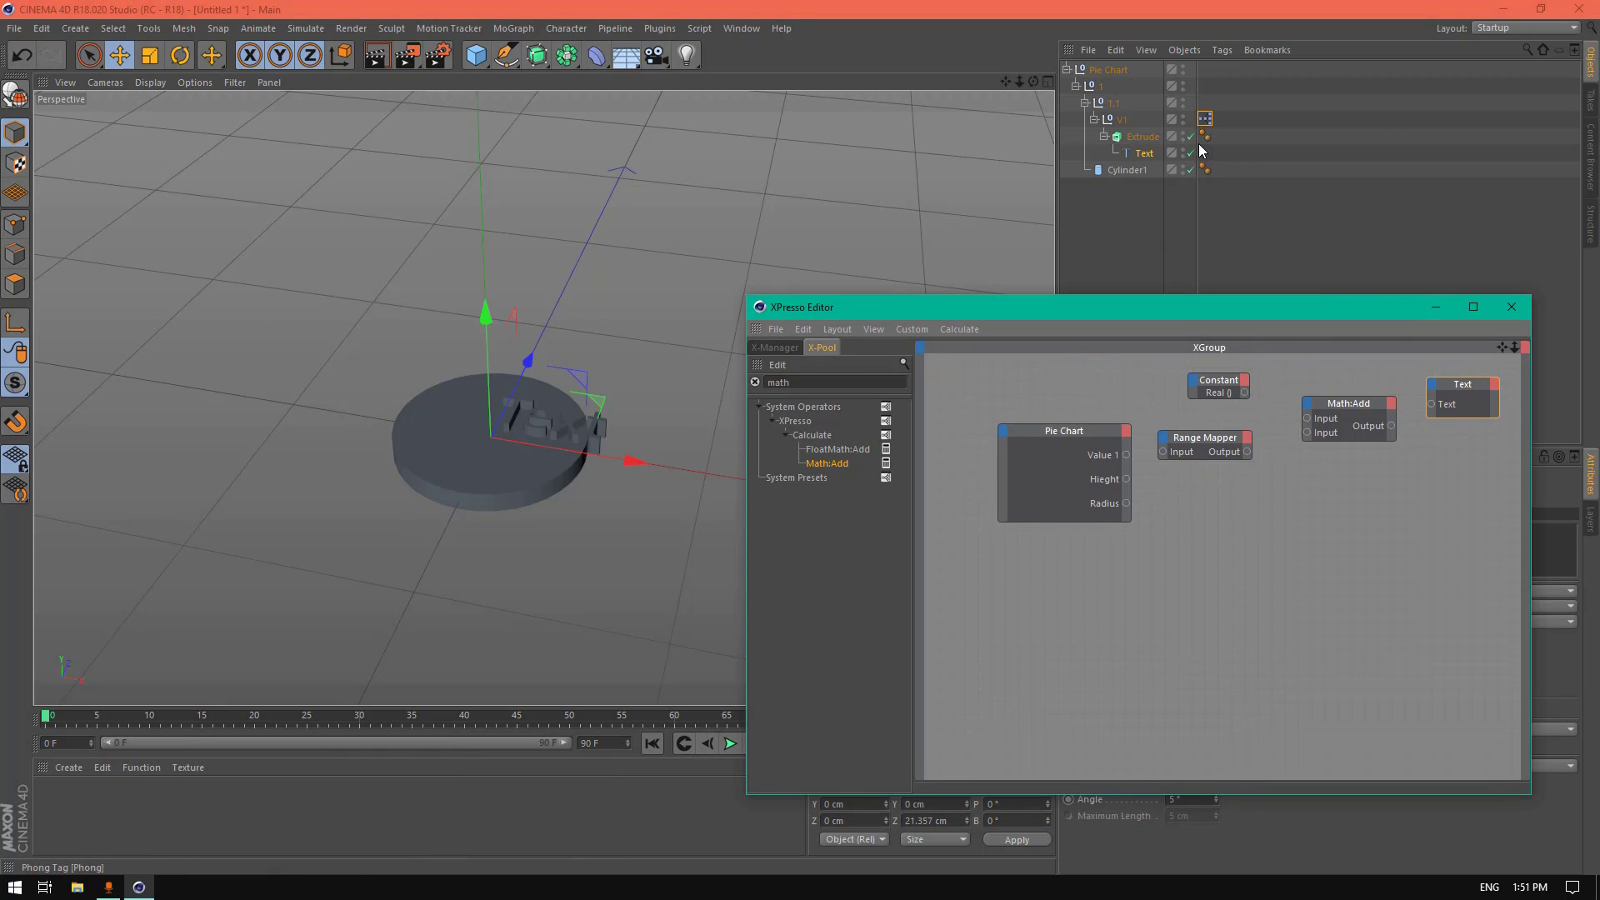
{"action": "left_click", "coordinate": [1184, 168]}
{"action": "scroll", "coordinate": [587, 430], "scroll_direction": "up", "scroll_amount": 2}
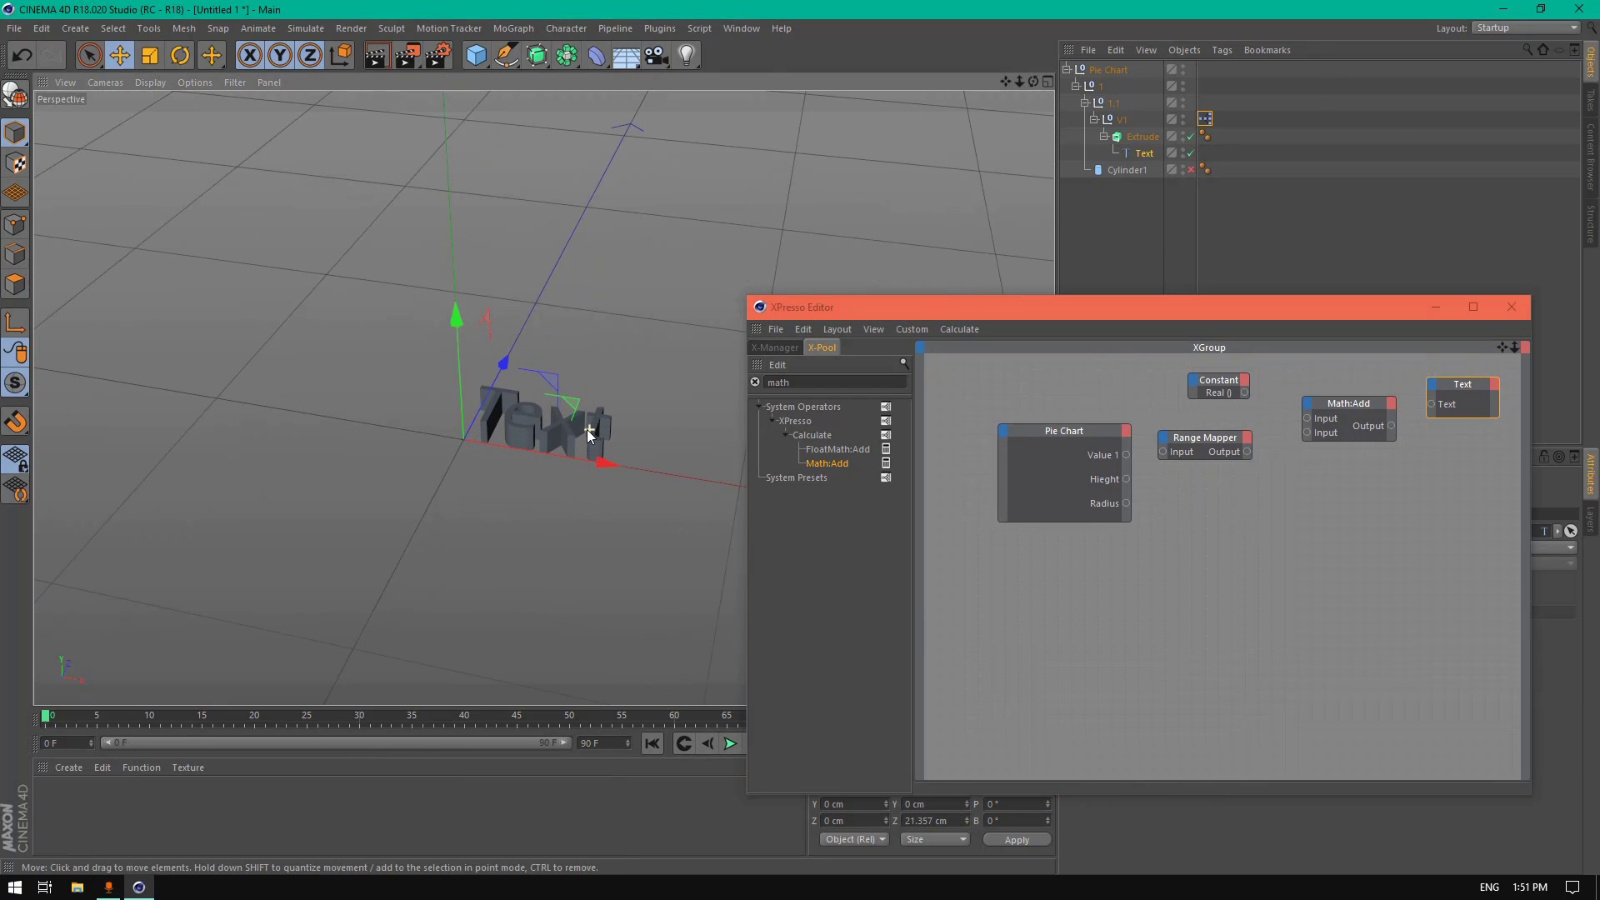
{"action": "left_click_drag", "start_coordinate": [998, 314], "coordinate": [238, 512]}
Step: Try out the Pie Chart's Value 1 slider and return it to 0%
{"action": "left_click", "coordinate": [1107, 70]}
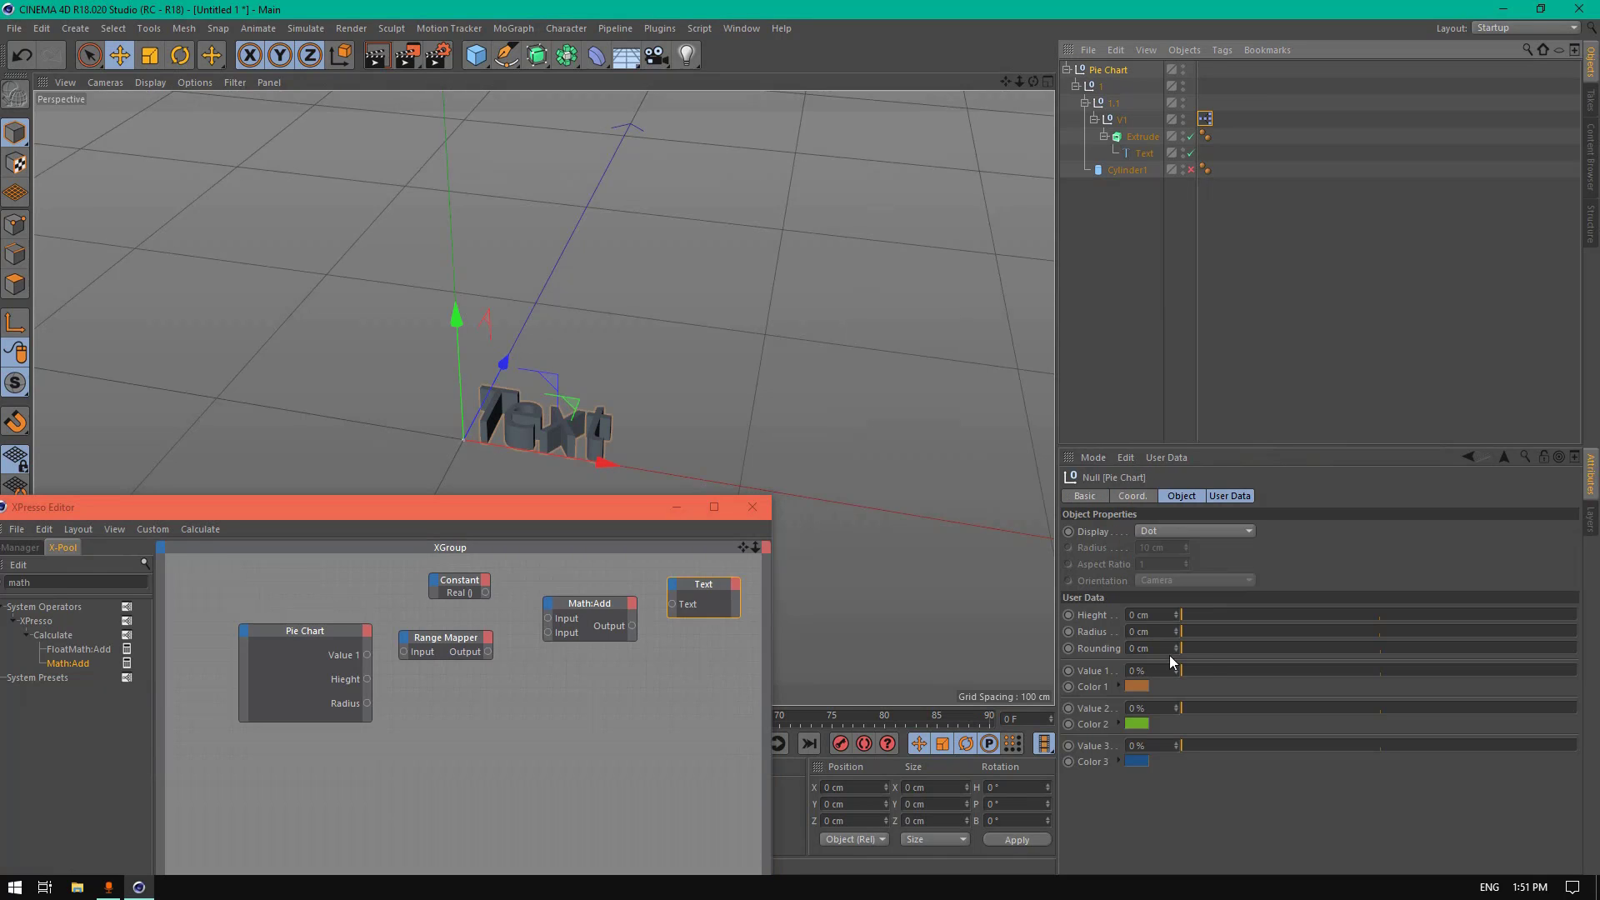
{"action": "left_click", "coordinate": [1188, 670]}
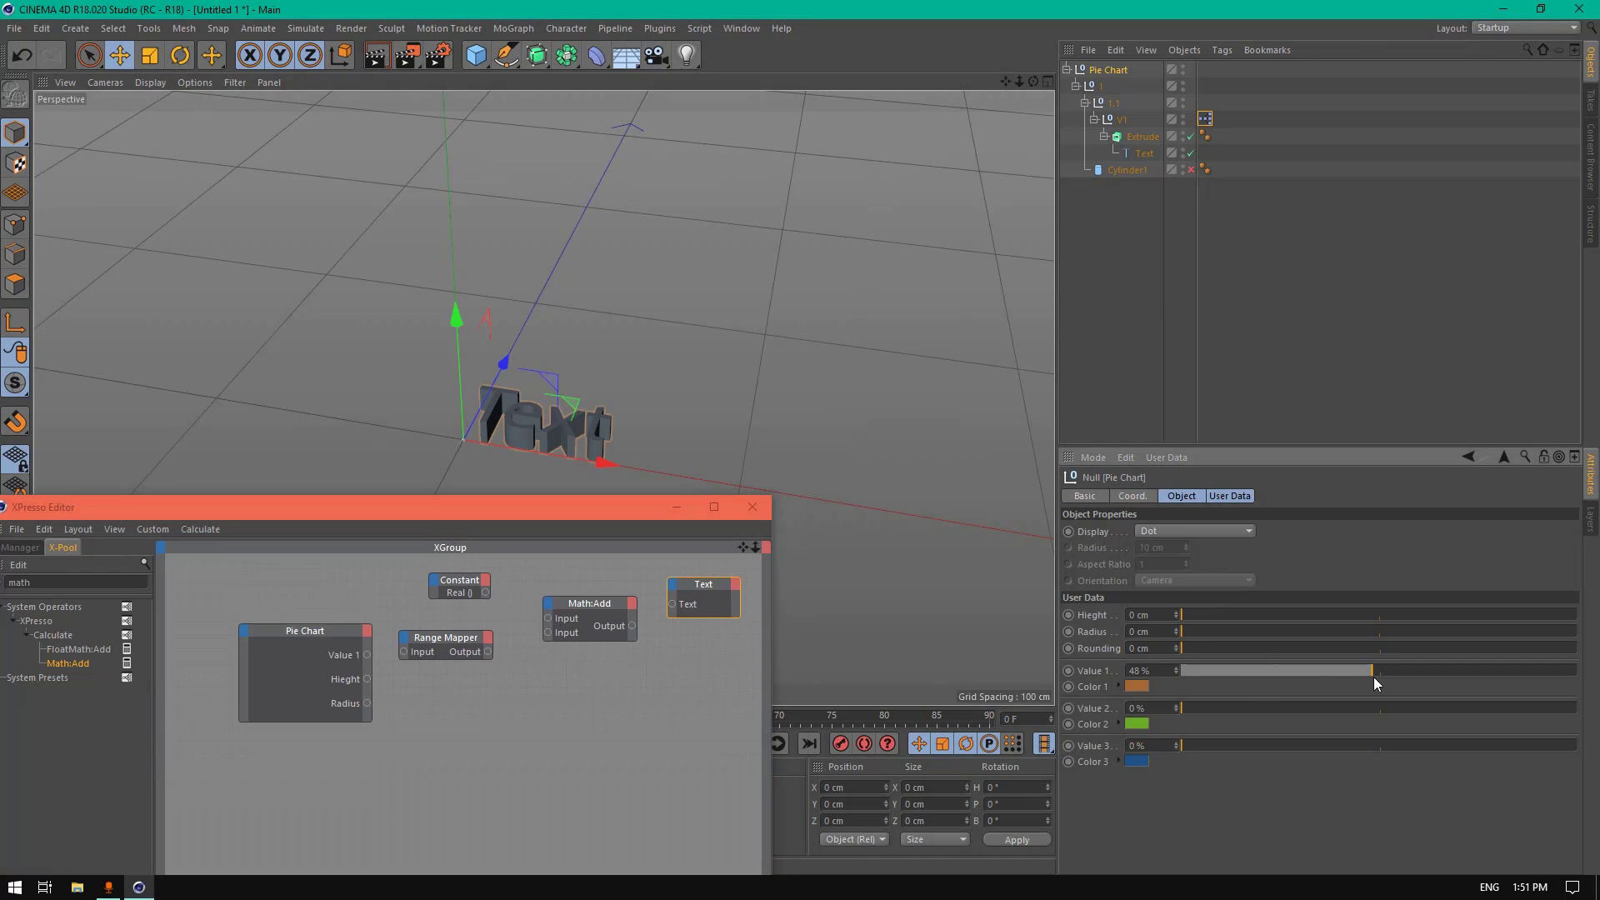
{"action": "left_click_drag", "start_coordinate": [1374, 677], "coordinate": [1093, 682]}
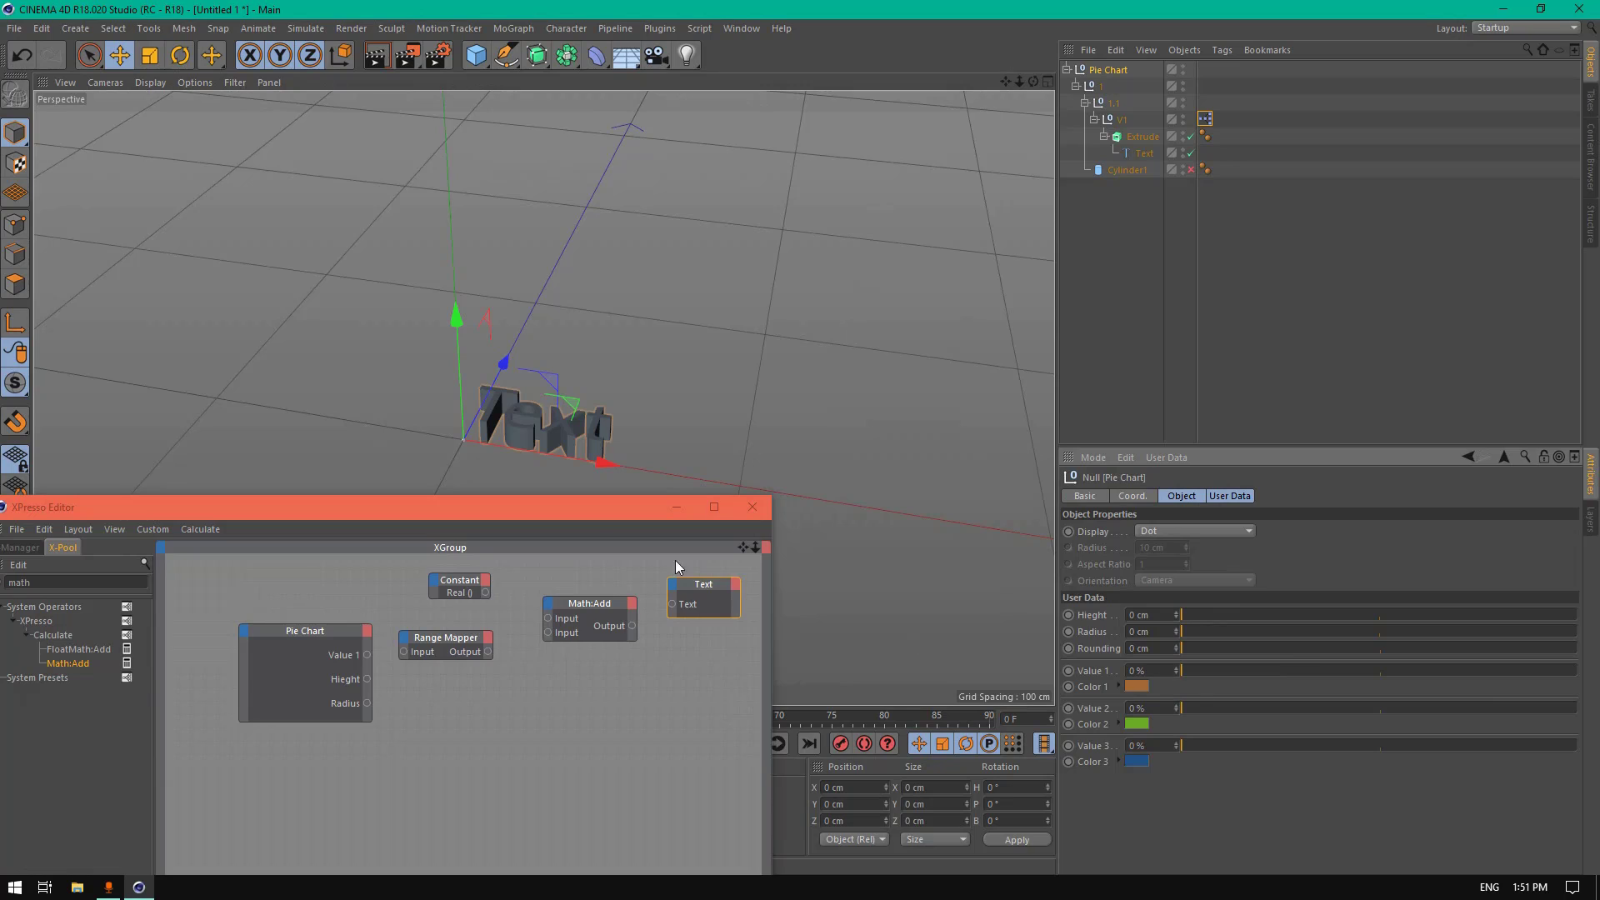
Step: Wire Value 1 through the Range Mapper into Math:Add, connect the Constant as second input, and link the output to the Text port
{"action": "left_click_drag", "start_coordinate": [596, 507], "coordinate": [695, 537]}
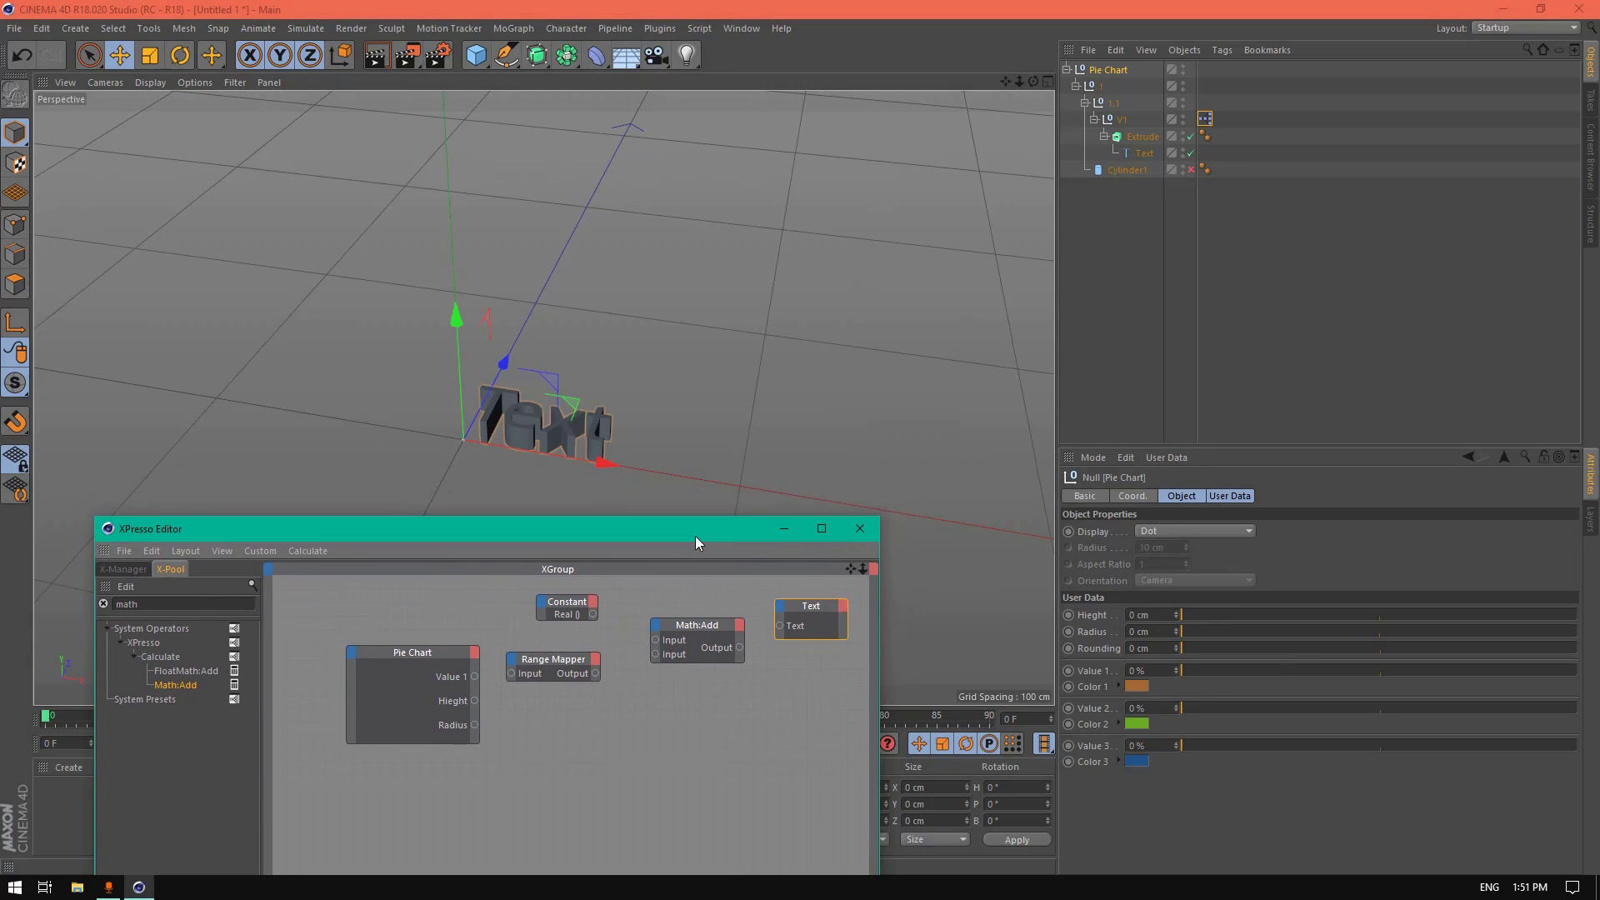
{"action": "left_click", "coordinate": [579, 606]}
{"action": "left_click_drag", "start_coordinate": [516, 673], "coordinate": [473, 677]}
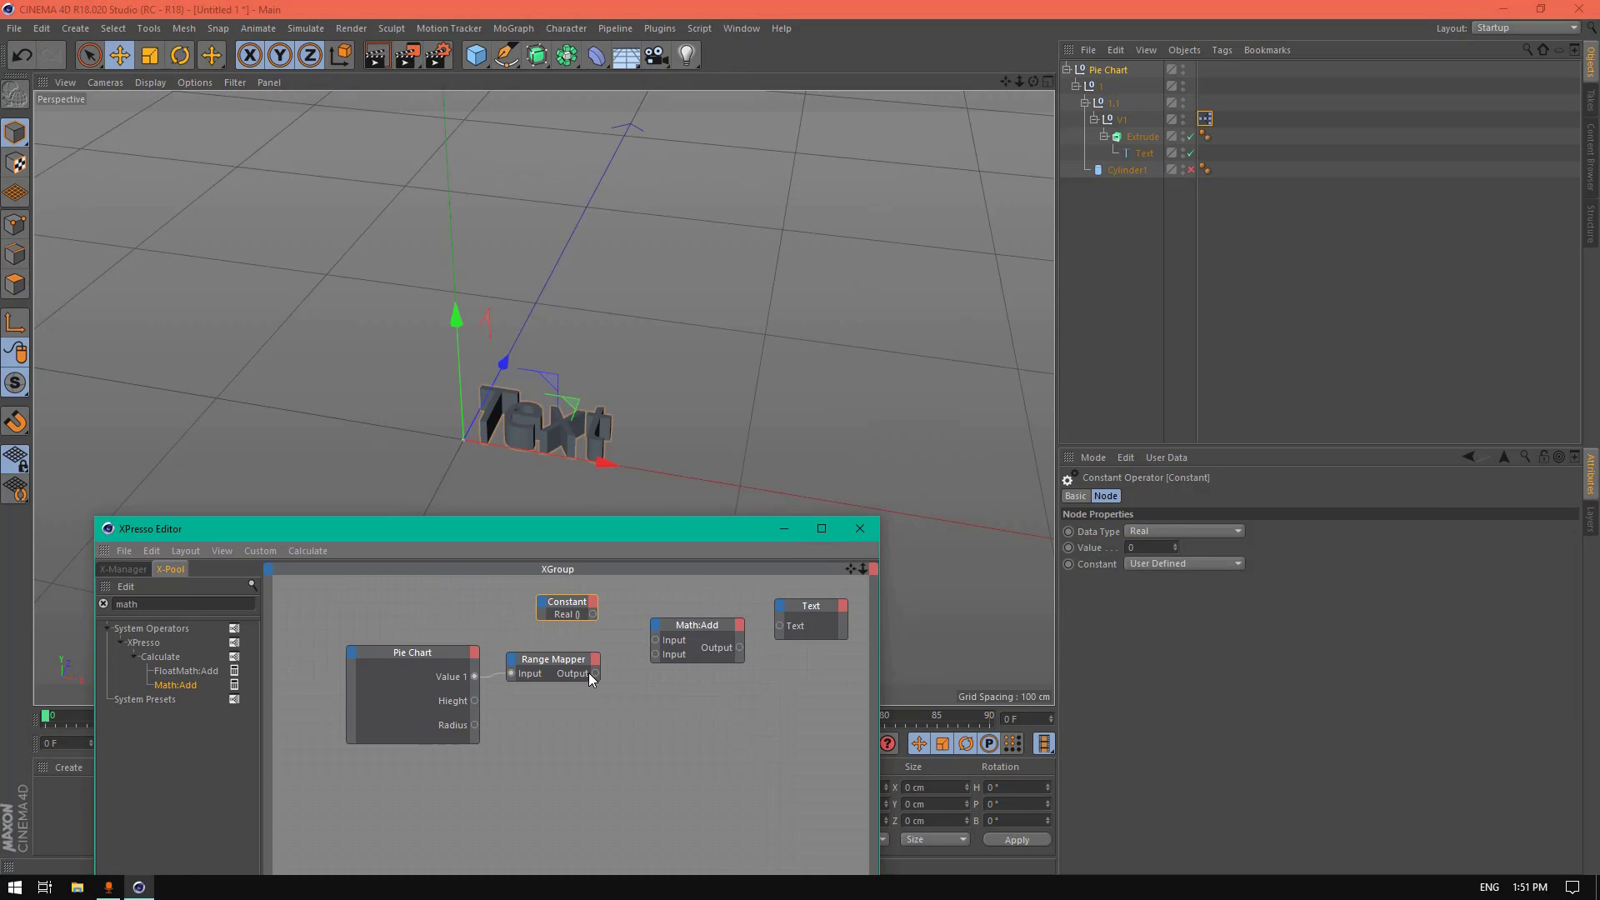
{"action": "left_click_drag", "start_coordinate": [592, 673], "coordinate": [693, 618]}
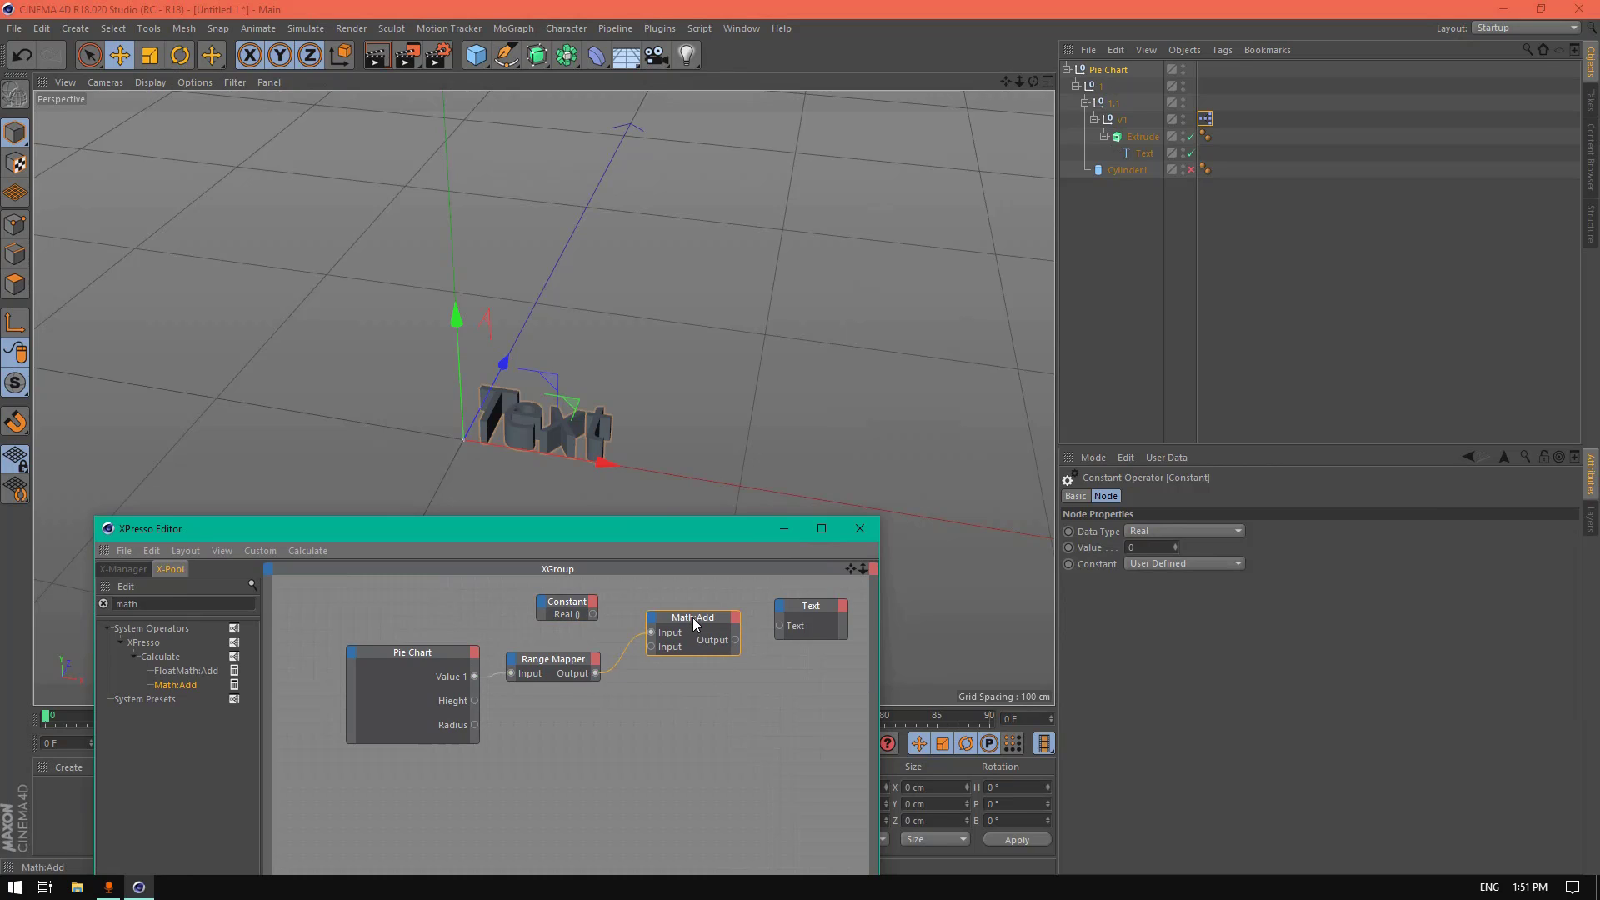
{"action": "left_click_drag", "start_coordinate": [593, 615], "coordinate": [654, 646]}
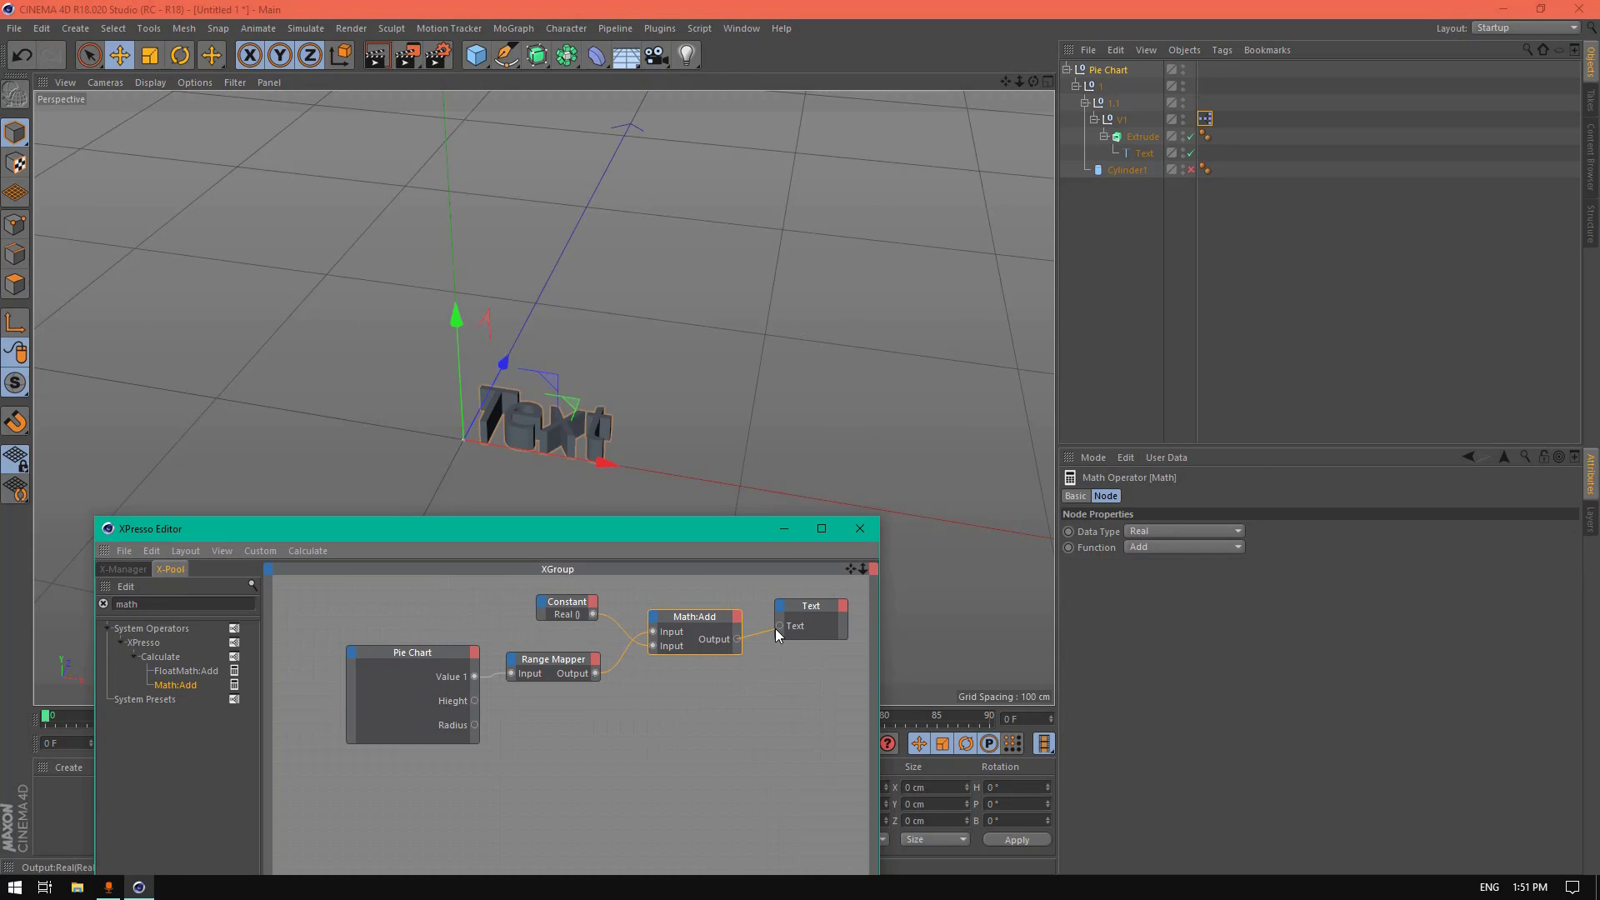
{"action": "left_click_drag", "start_coordinate": [776, 628], "coordinate": [779, 626]}
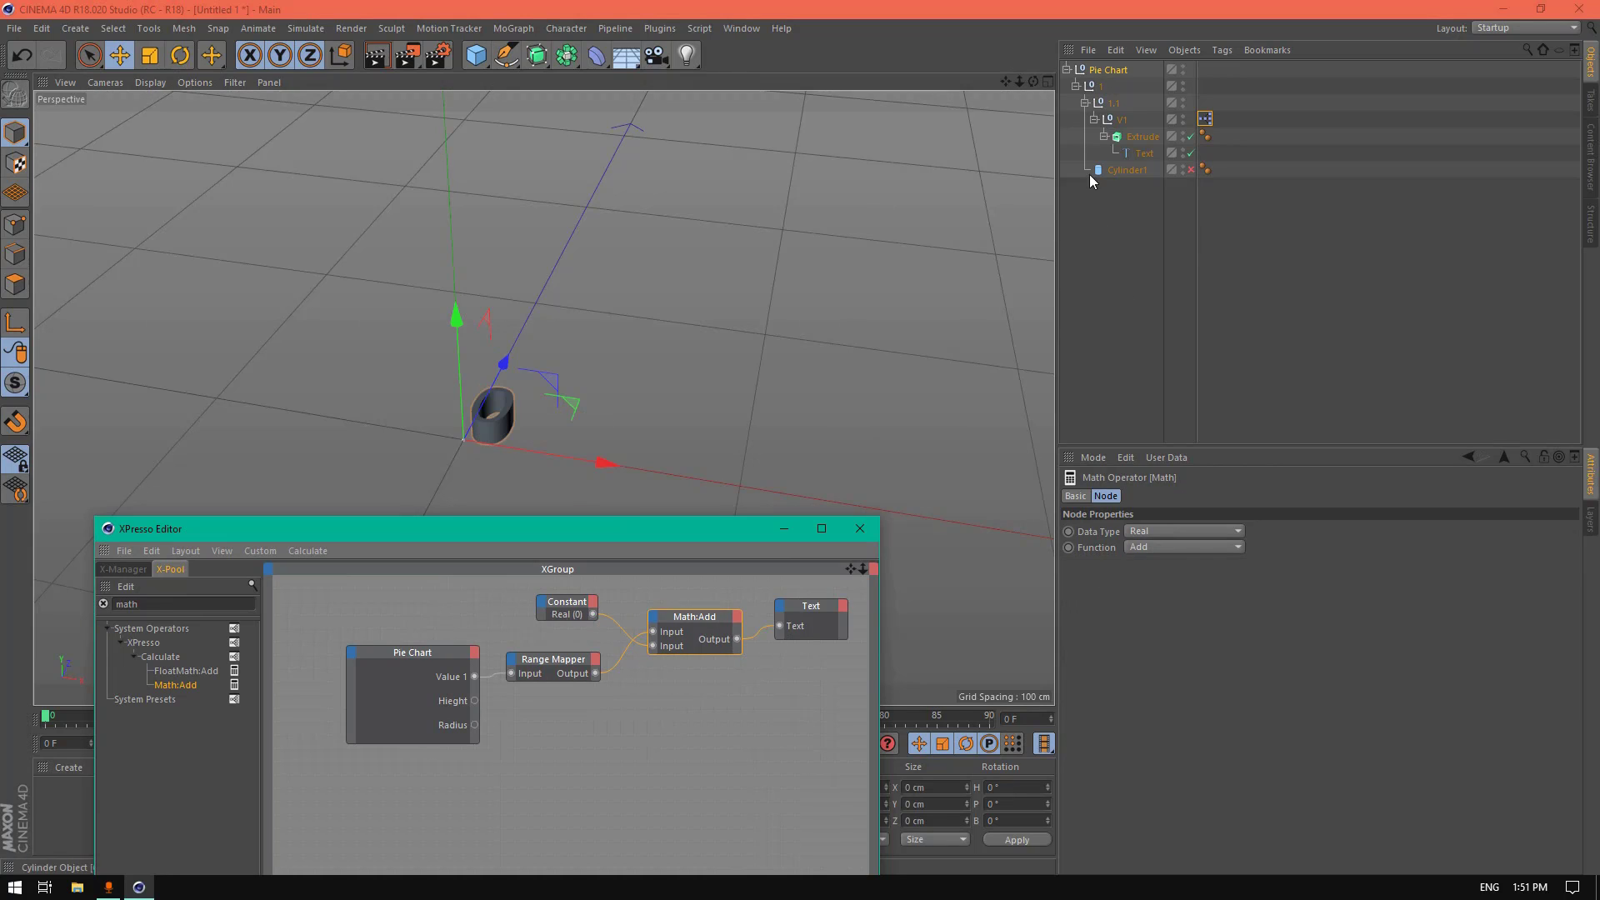
Step: Test how the extruded text responds to the Pie Chart's Value 1, ending at 0%
{"action": "left_click", "coordinate": [1121, 73]}
{"action": "left_click_drag", "start_coordinate": [1188, 674], "coordinate": [1166, 715]}
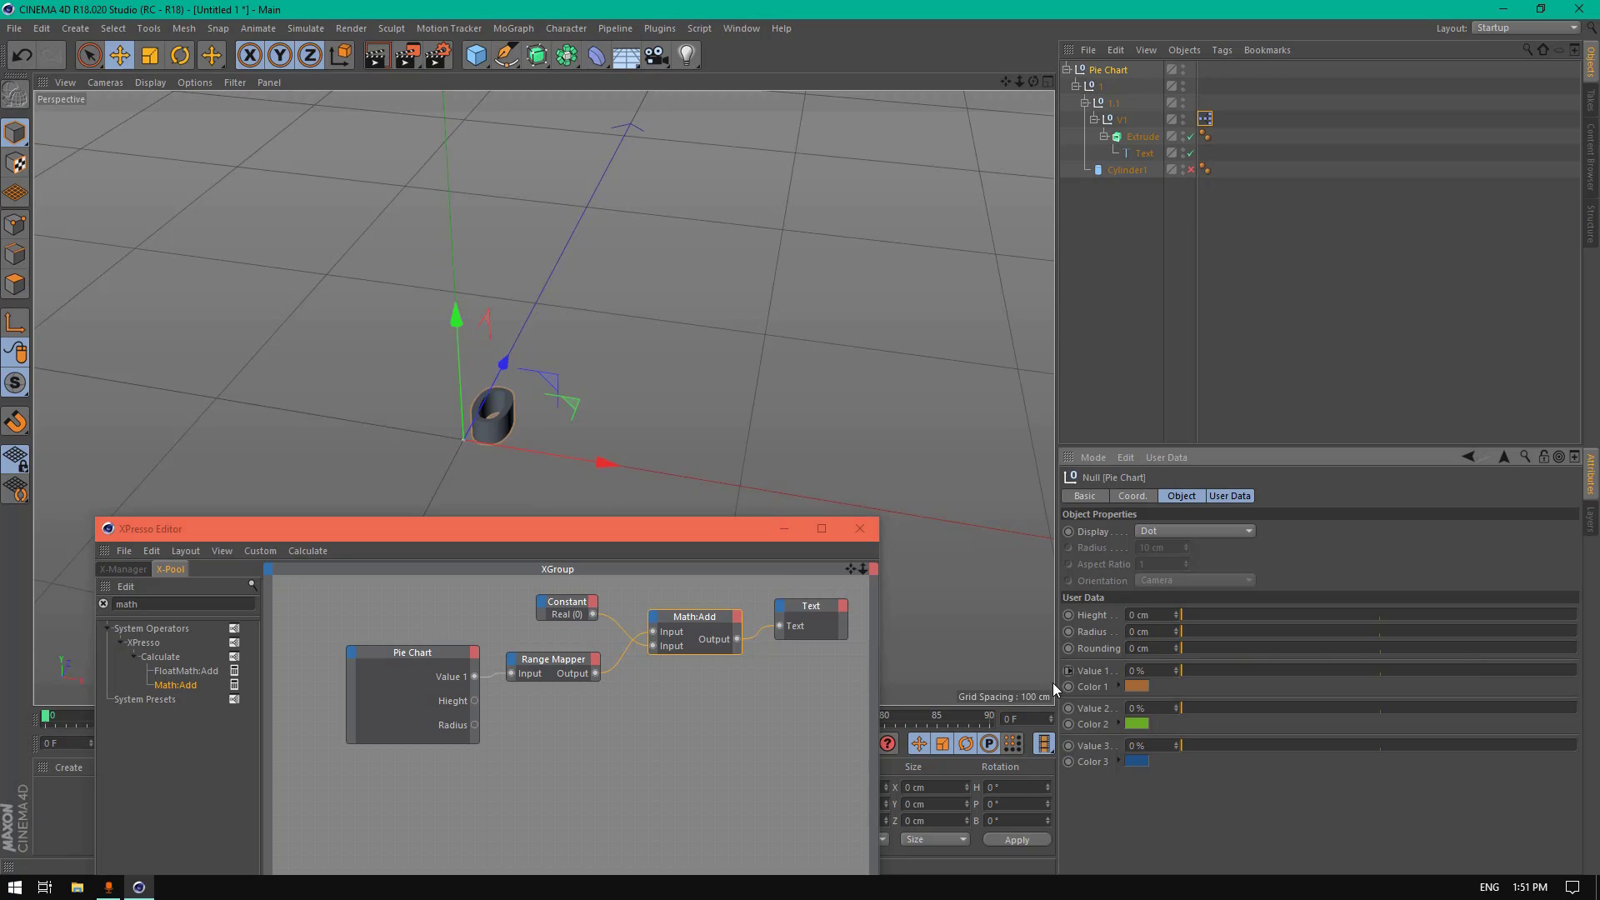
{"action": "left_click", "coordinate": [1119, 671]}
{"action": "left_click", "coordinate": [1137, 671]}
Step: Set the Constant node's data type to String and its value to %
{"action": "left_click", "coordinate": [571, 609]}
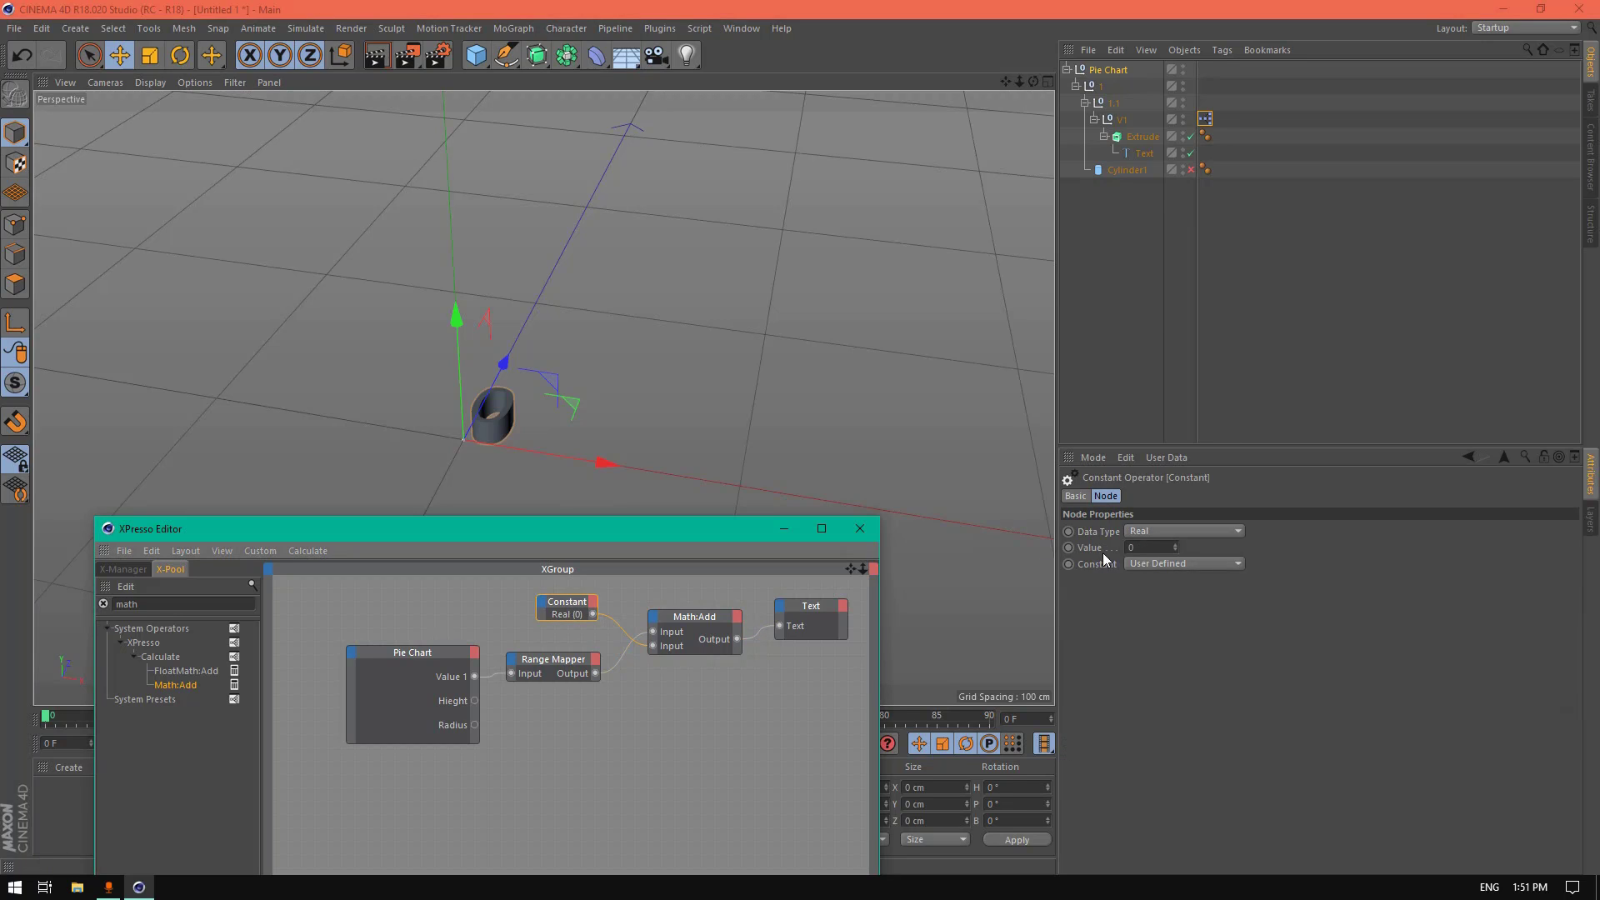
{"action": "left_click", "coordinate": [1167, 531]}
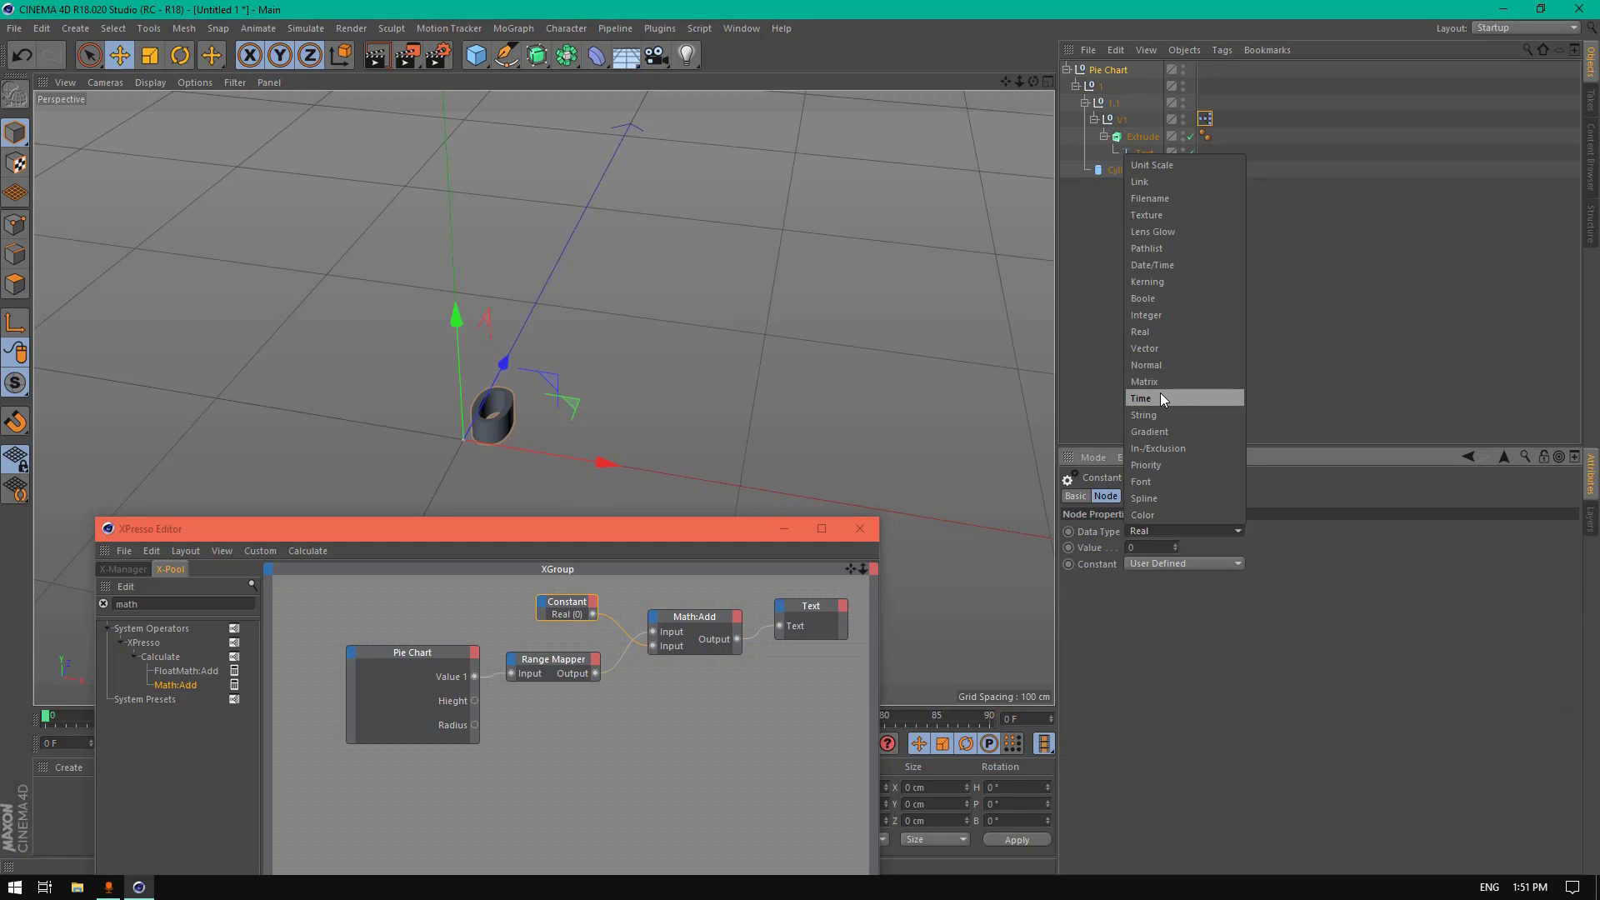
{"action": "left_click", "coordinate": [1155, 414]}
{"action": "left_click", "coordinate": [1167, 545]}
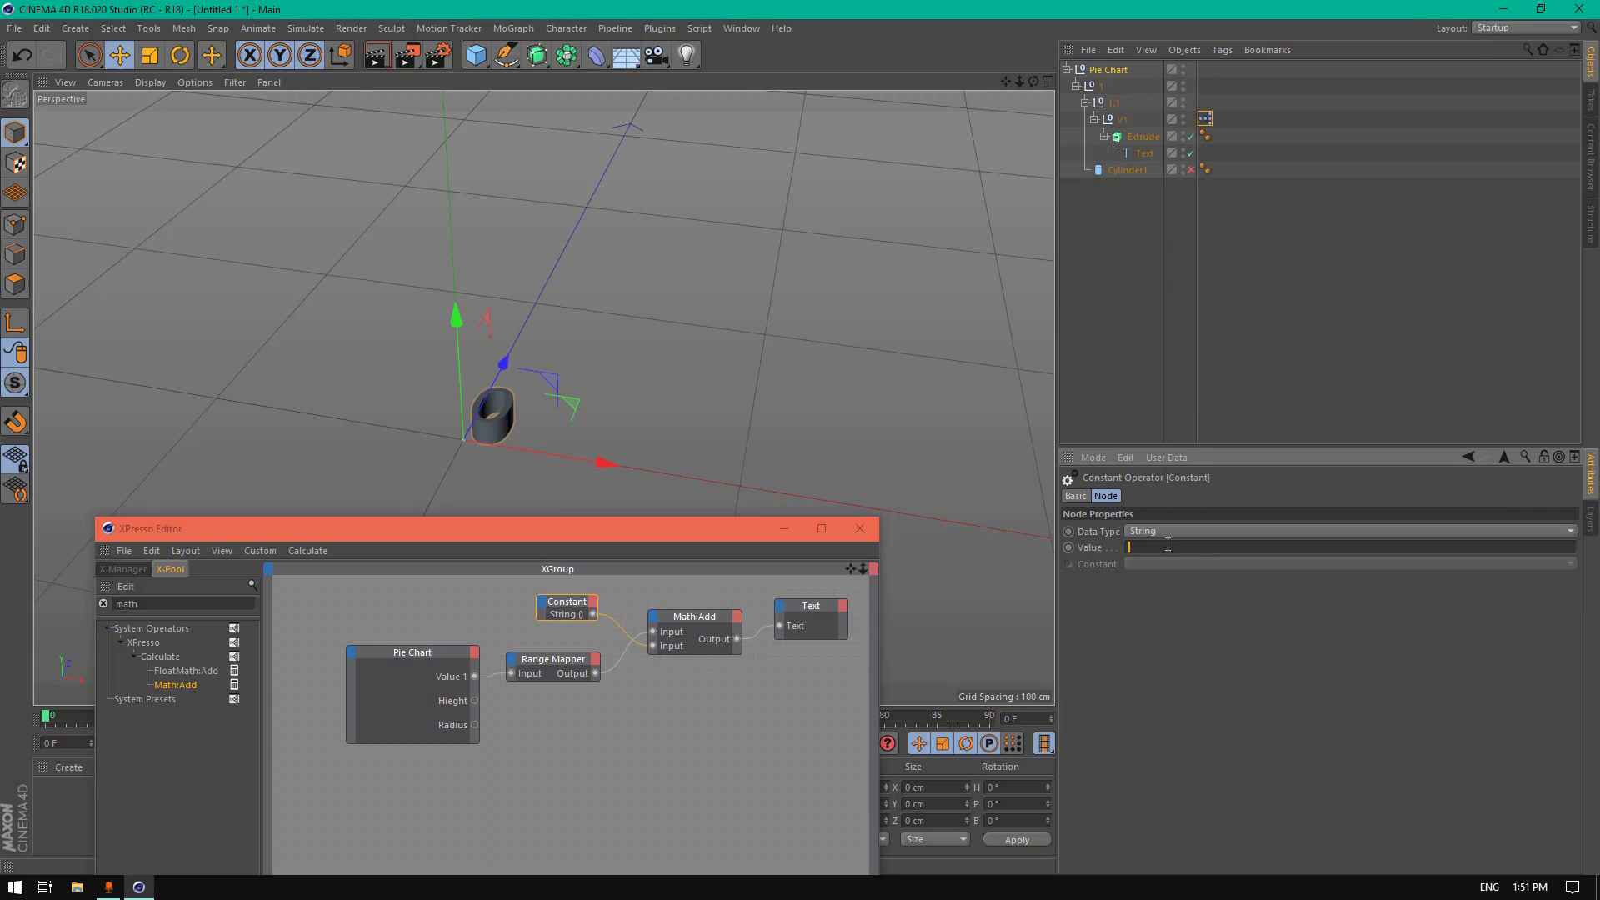
{"action": "type", "text": "%"}
{"action": "key", "text": "Return"}
Step: Change the Math:Add node's data type to String and test it with Value 1 at 9%, then at 0%
{"action": "left_click", "coordinate": [1108, 70]}
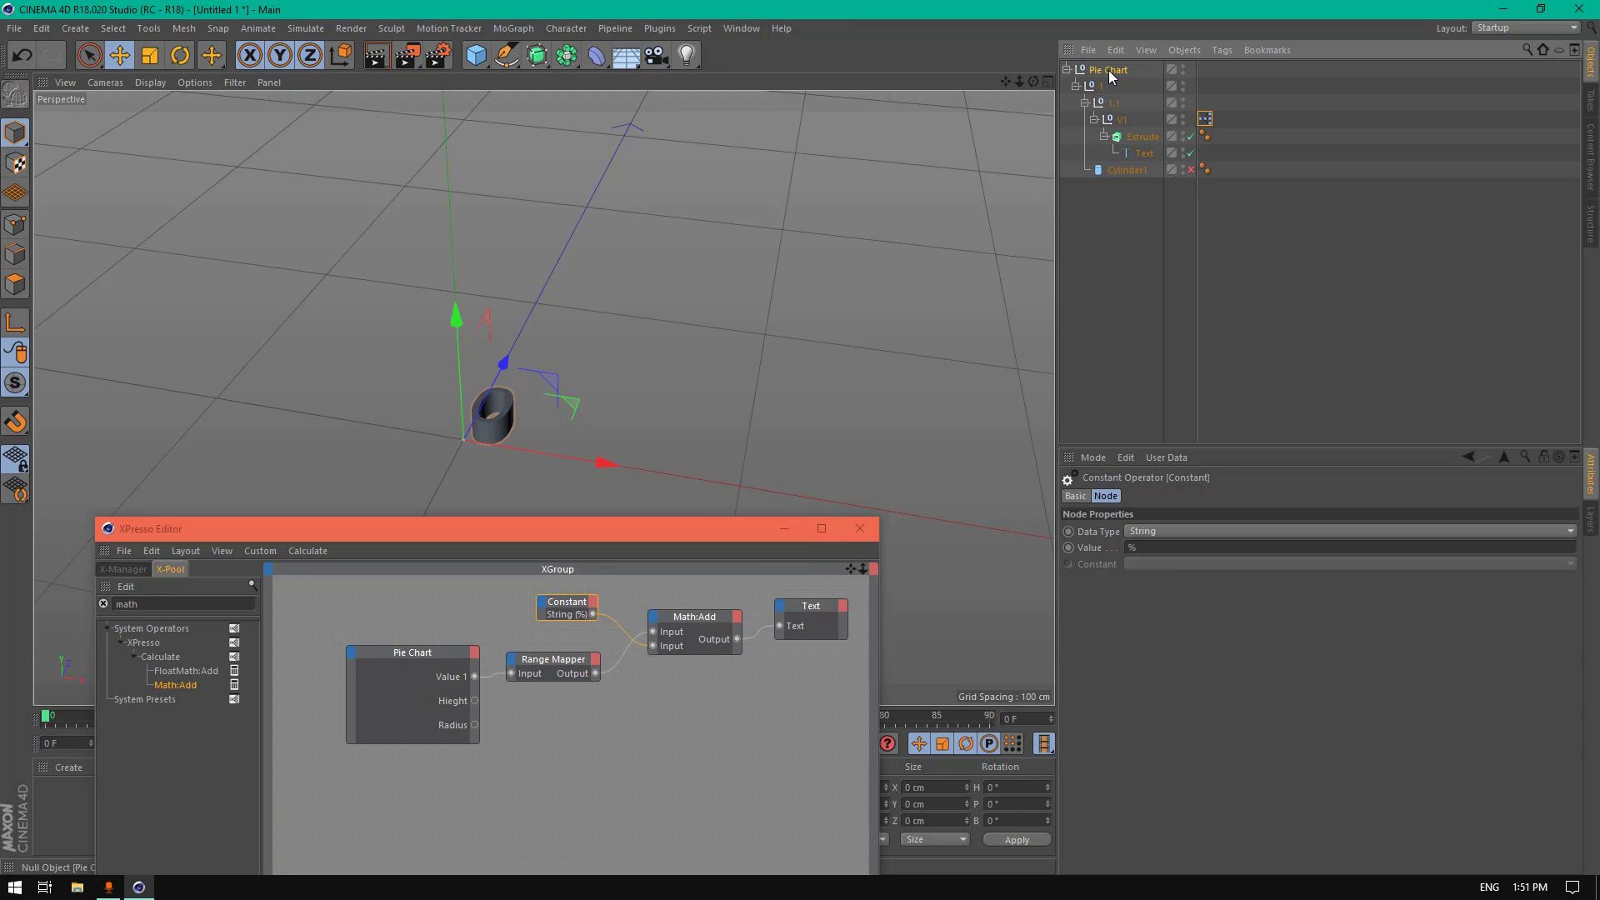
{"action": "left_click_drag", "start_coordinate": [1197, 670], "coordinate": [1217, 670]}
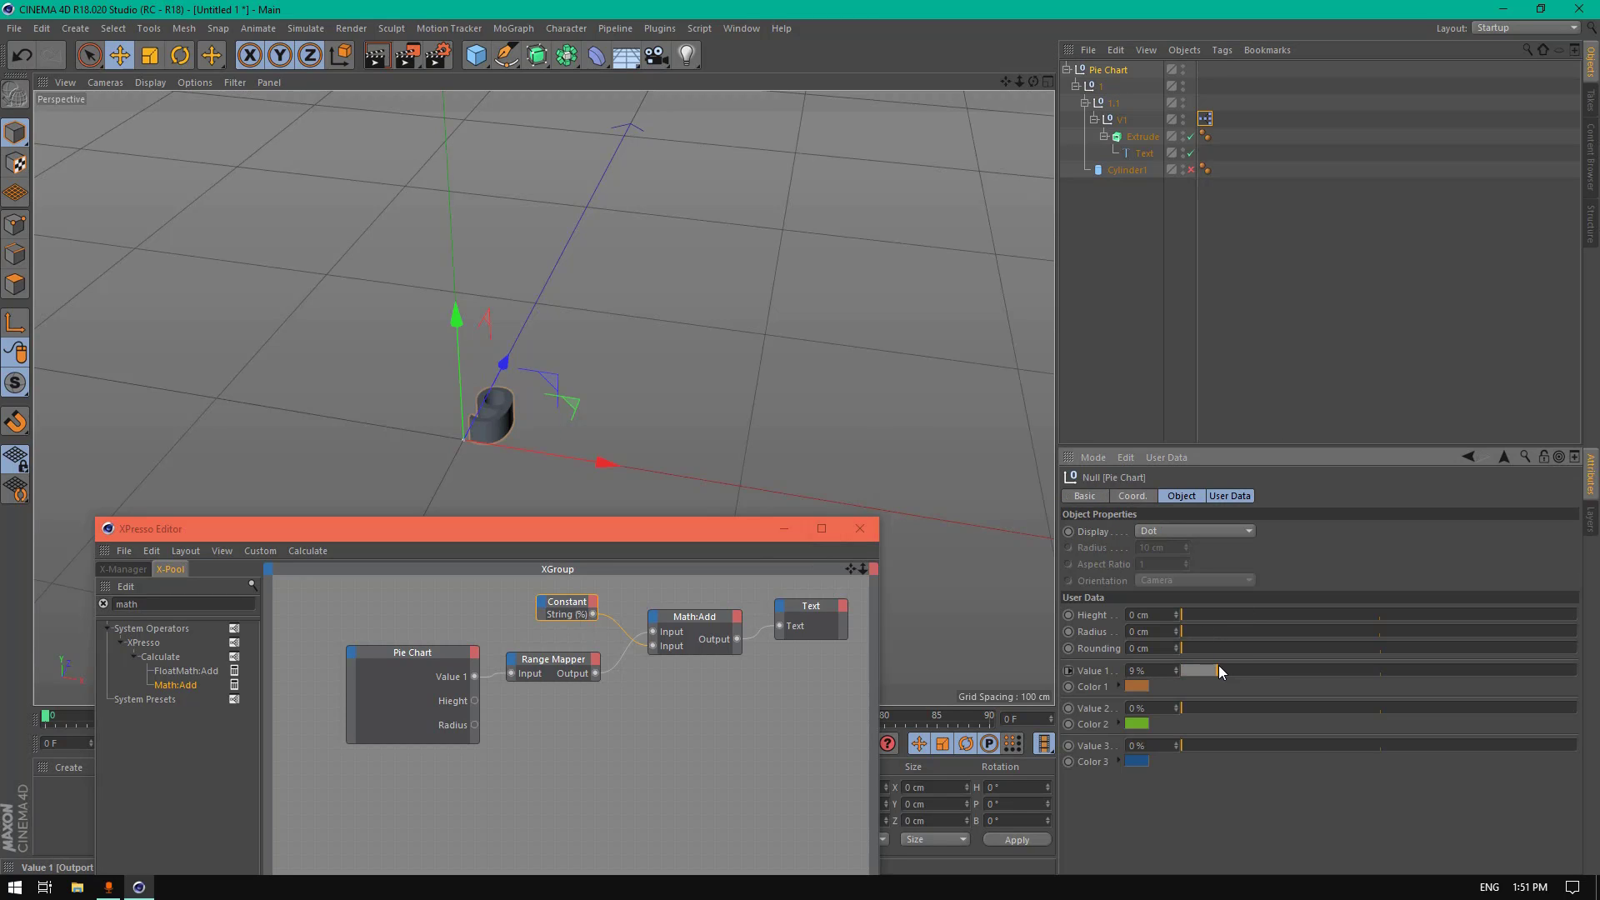
{"action": "left_click", "coordinate": [701, 620]}
{"action": "left_click", "coordinate": [1150, 533]}
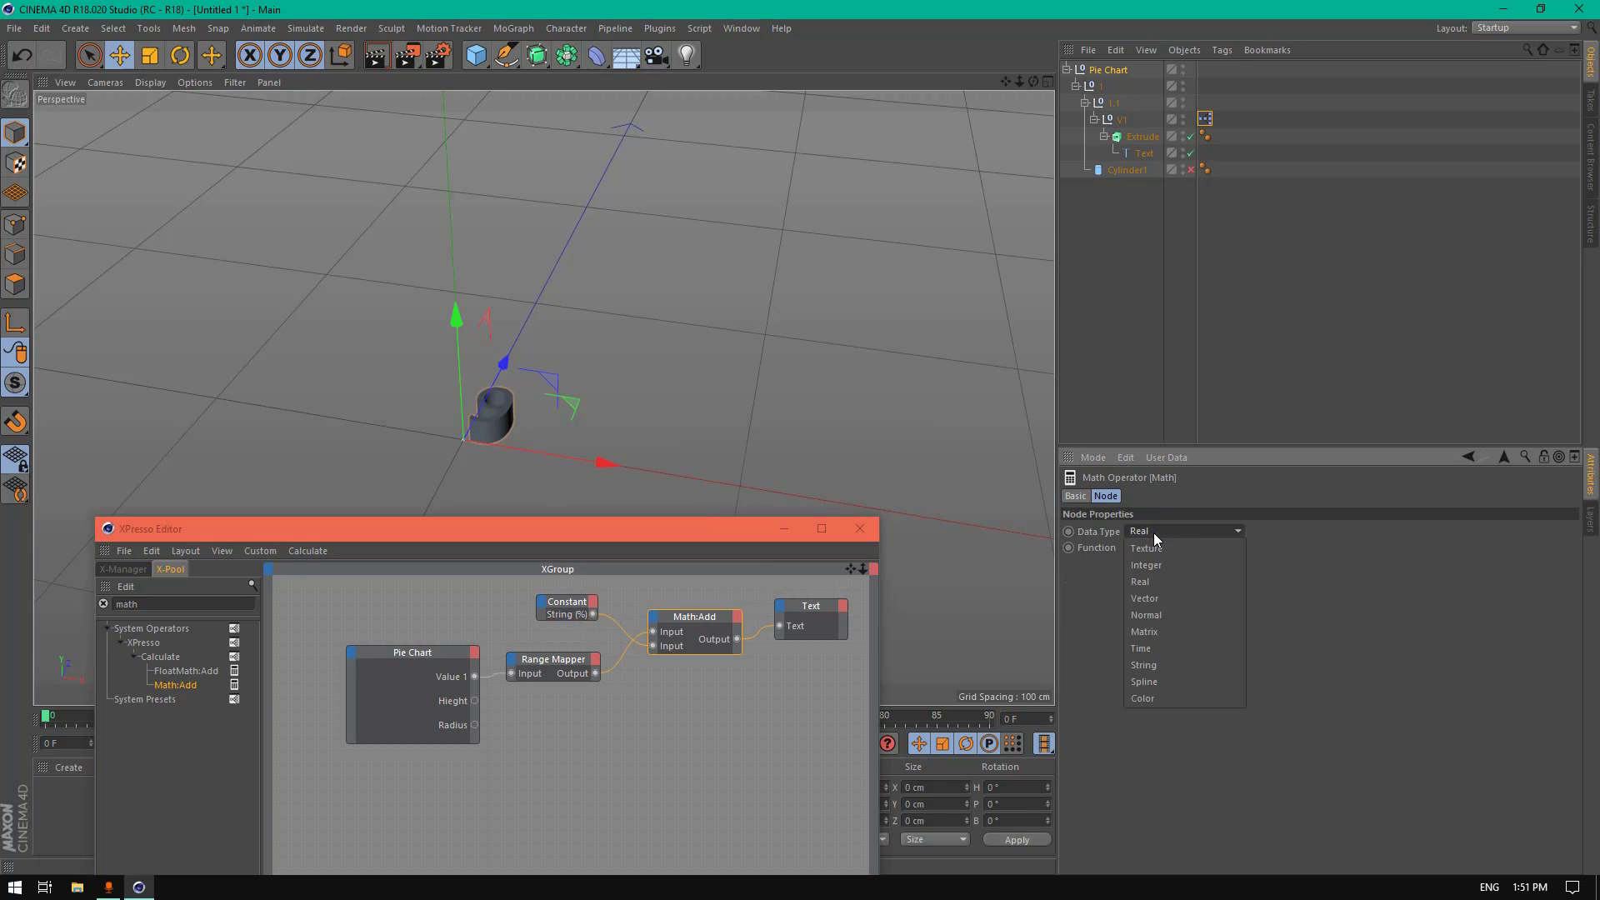
{"action": "left_click", "coordinate": [1162, 667]}
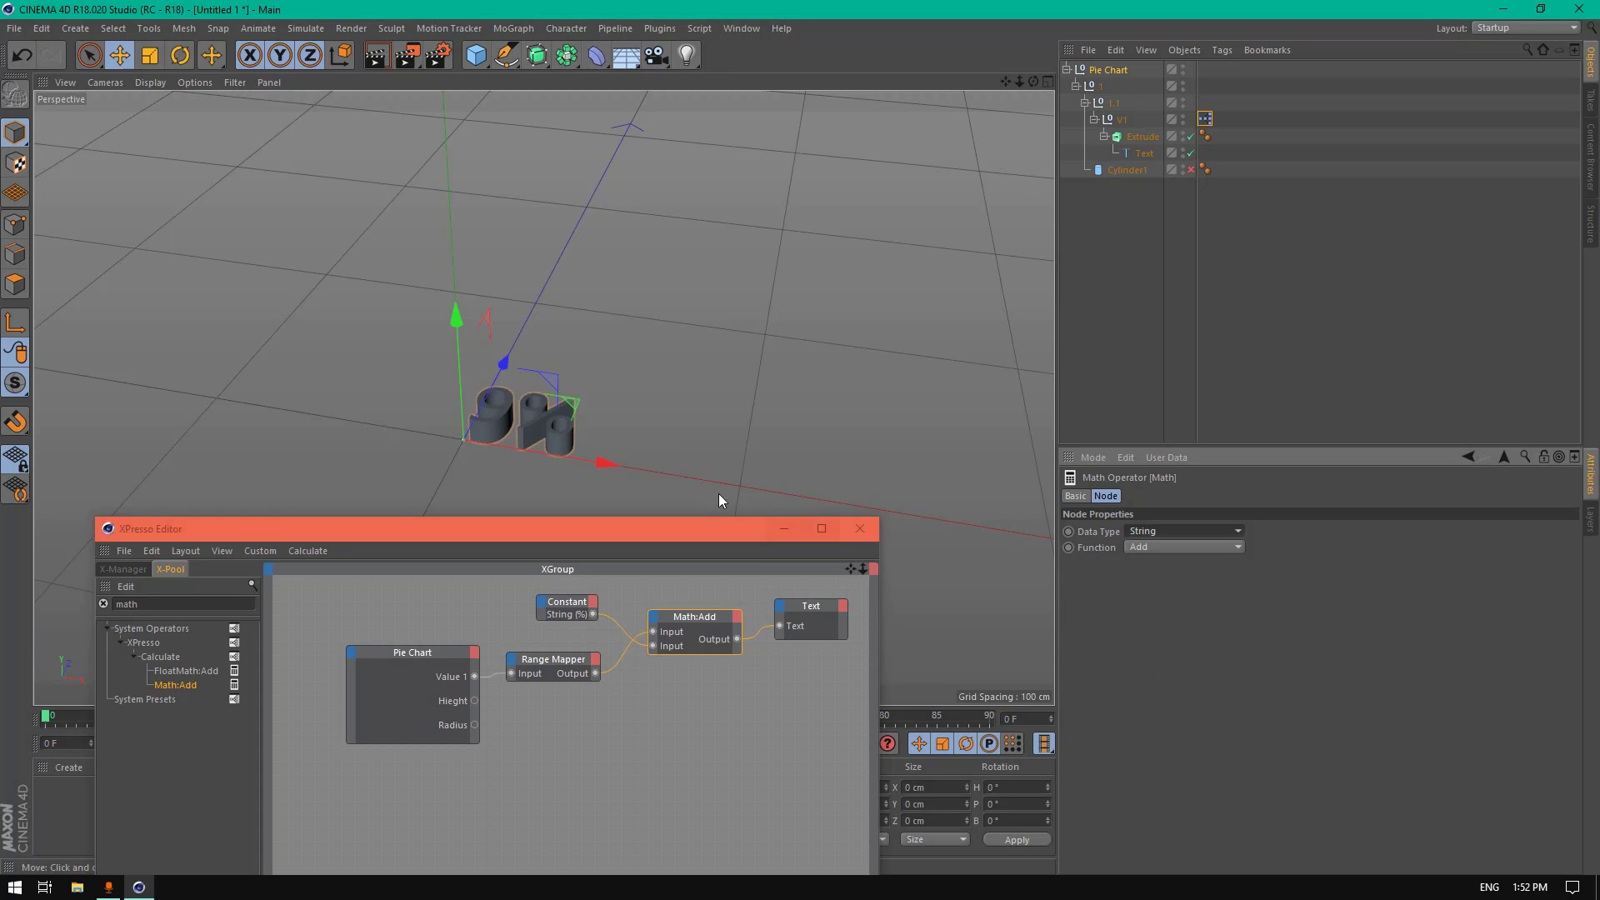
{"action": "left_click", "coordinate": [1101, 72]}
{"action": "left_click_drag", "start_coordinate": [1216, 670], "coordinate": [1147, 677]}
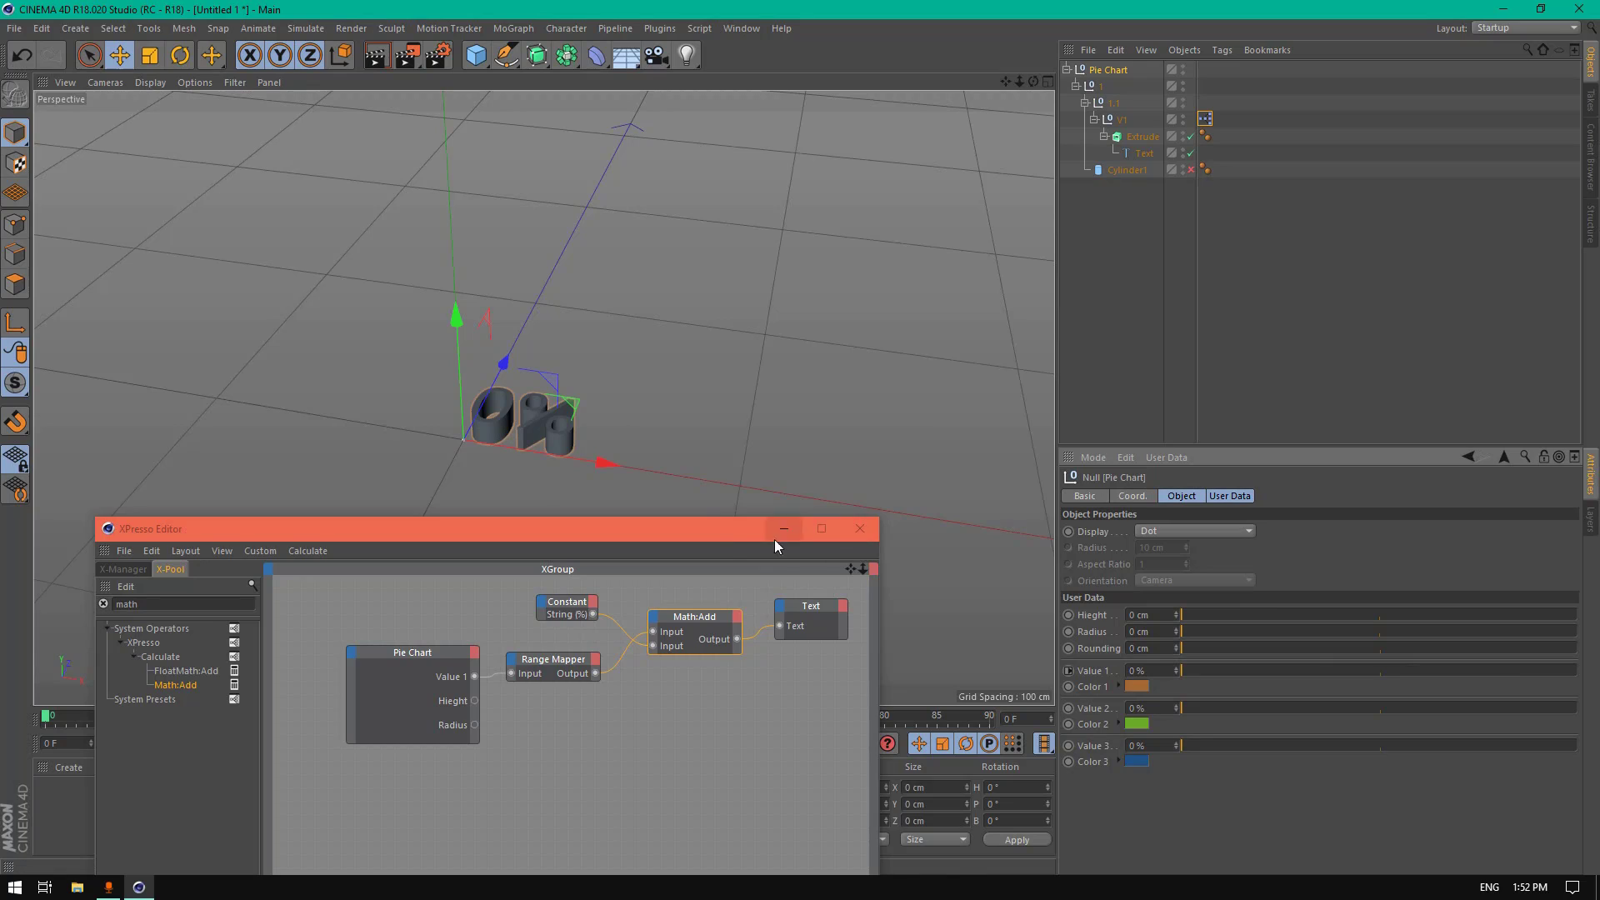
Step: Find the Compare operator and place it below the Range Mapper node
{"action": "left_click_drag", "start_coordinate": [774, 535], "coordinate": [827, 487]}
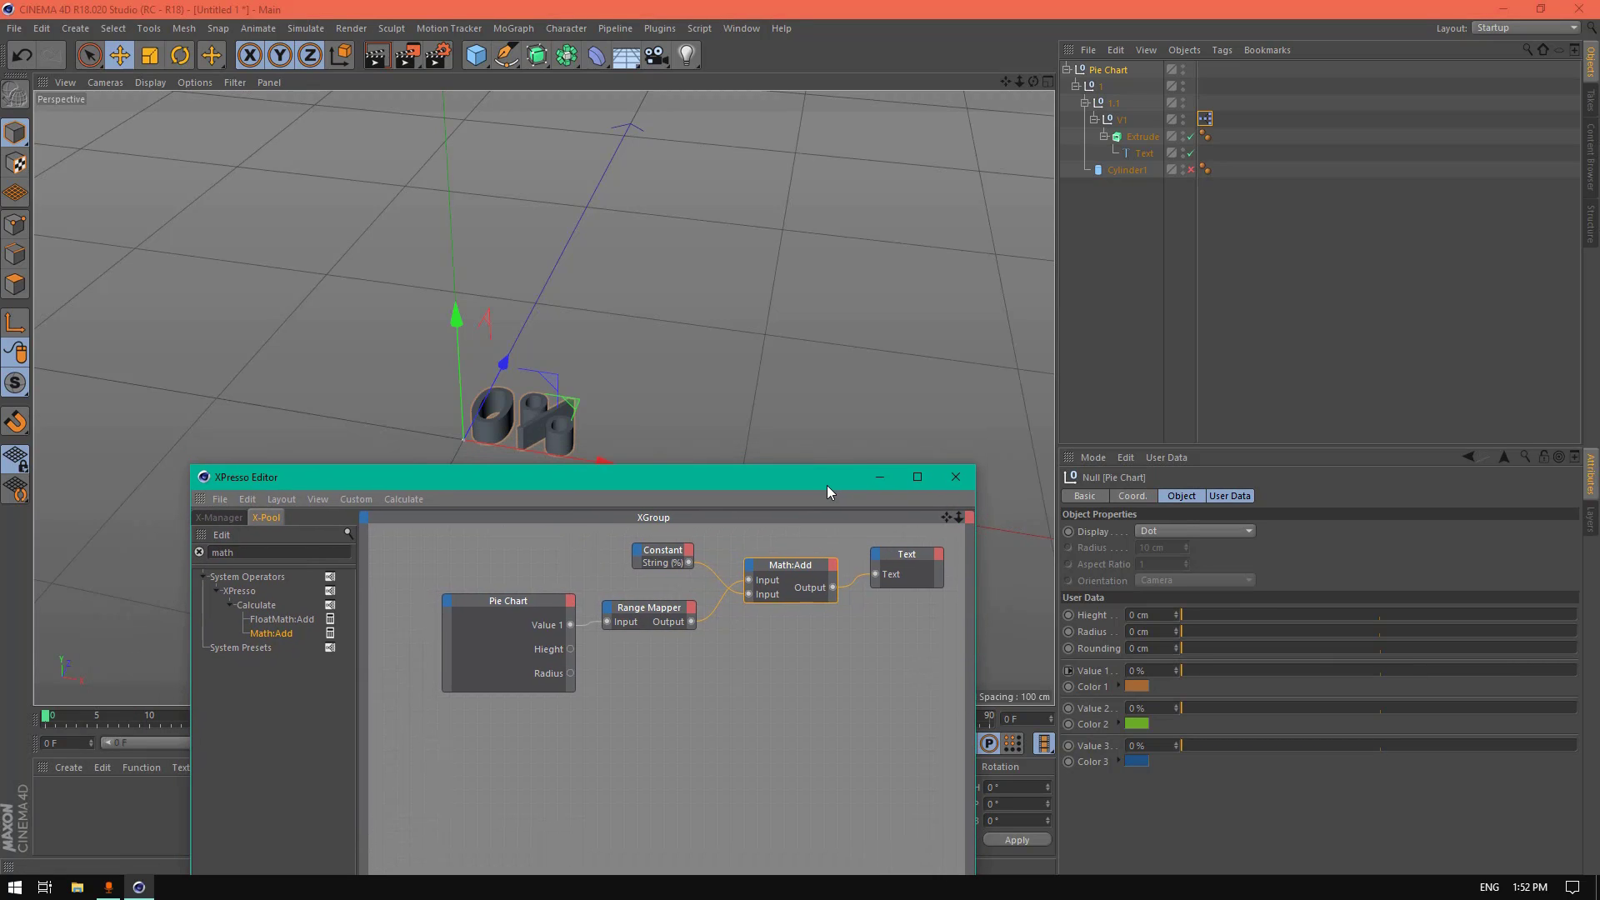
{"action": "double_click", "coordinate": [268, 553]}
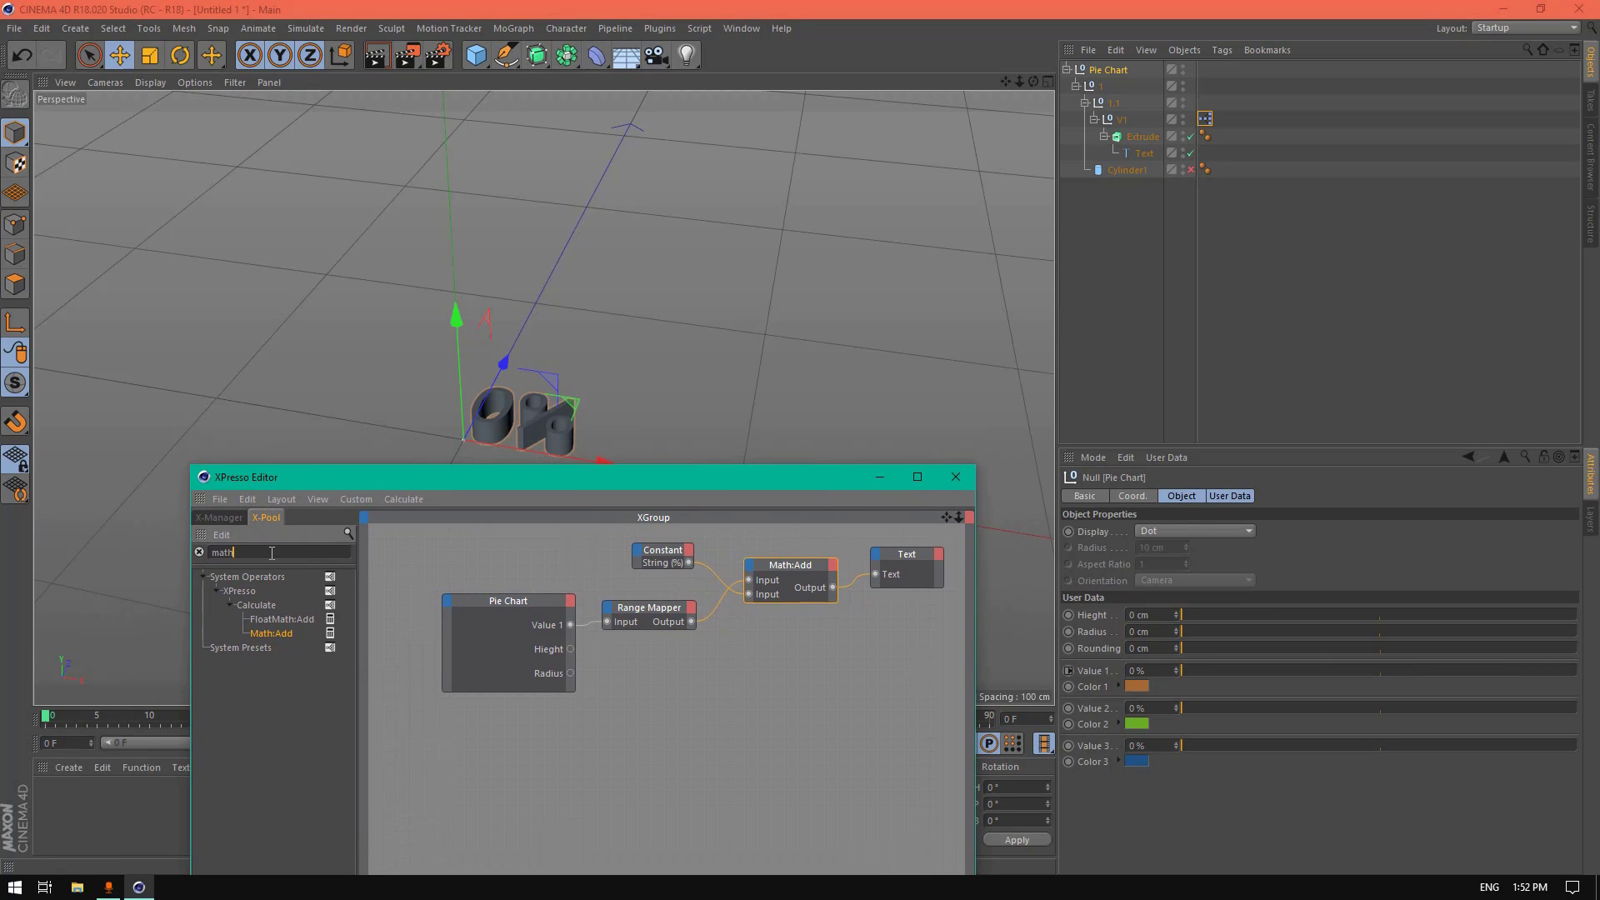
{"action": "type", "text": "compa"}
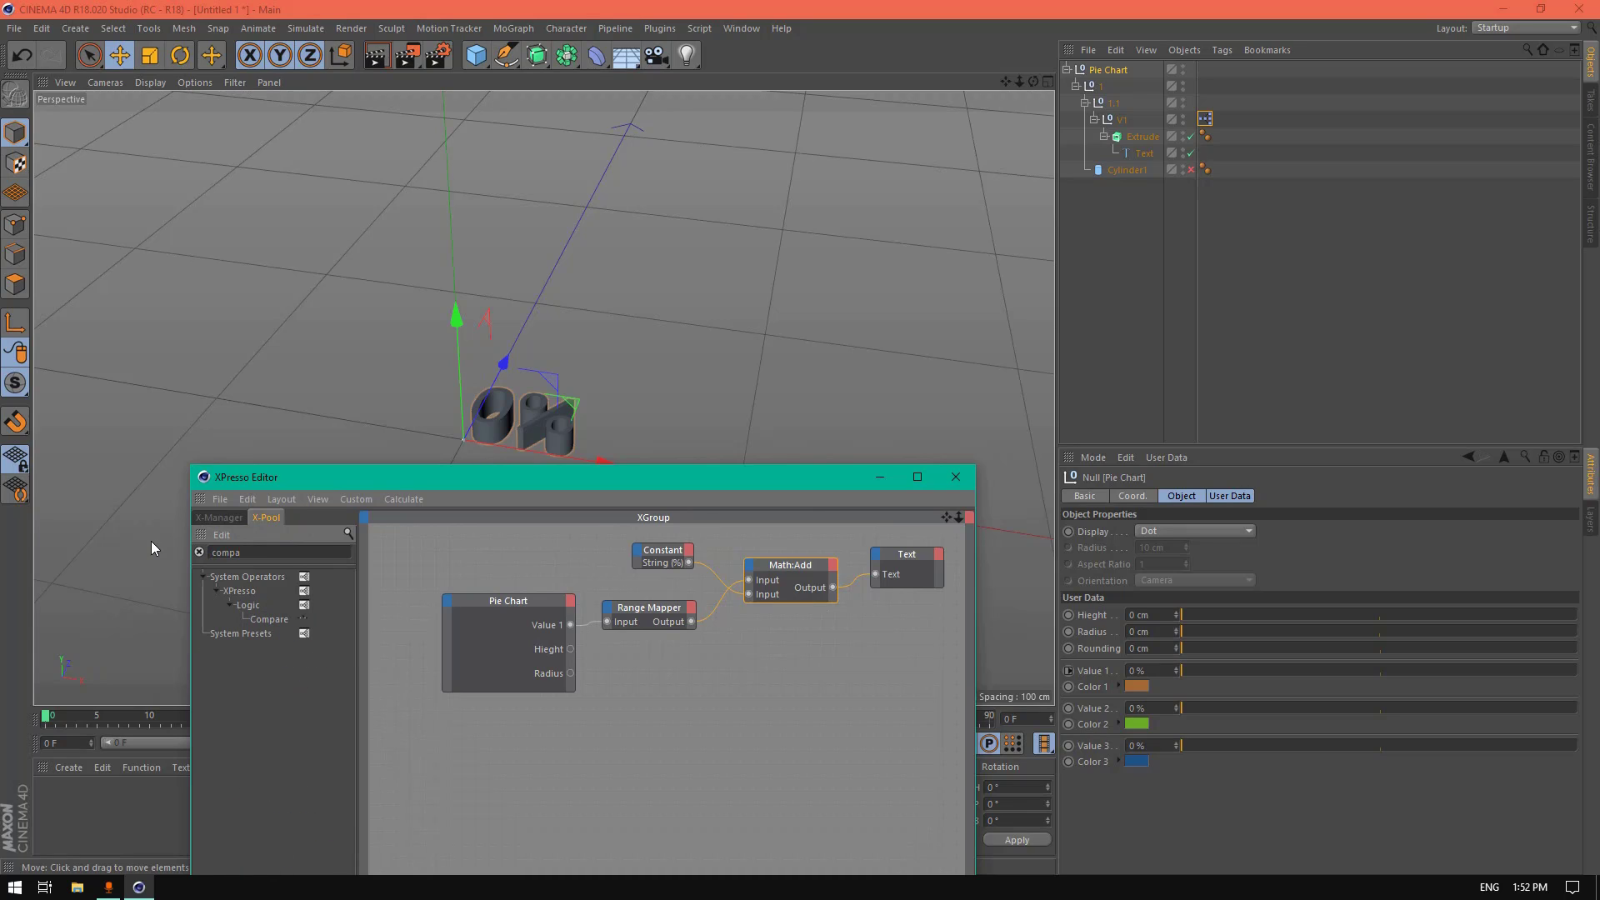
{"action": "left_click_drag", "start_coordinate": [263, 620], "coordinate": [728, 659]}
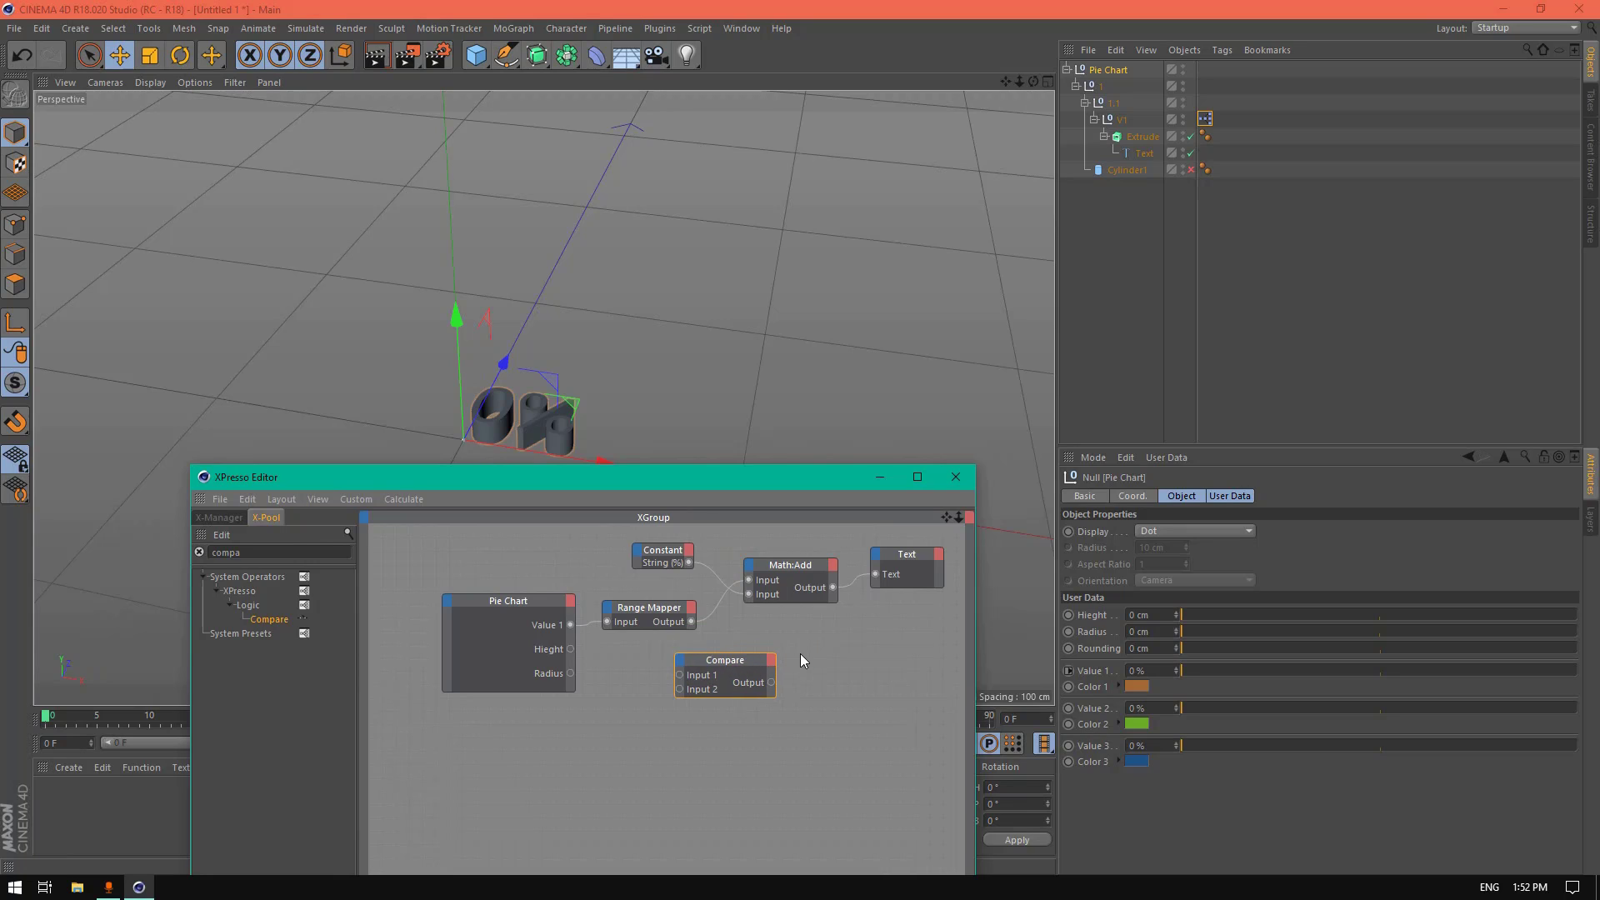
Step: Add the Extrude object and a second Text object node beside the Compare node
{"action": "left_click_drag", "start_coordinate": [1141, 138], "coordinate": [889, 648]}
{"action": "left_click_drag", "start_coordinate": [1142, 153], "coordinate": [949, 706]}
{"action": "left_click_drag", "start_coordinate": [908, 645], "coordinate": [939, 643]}
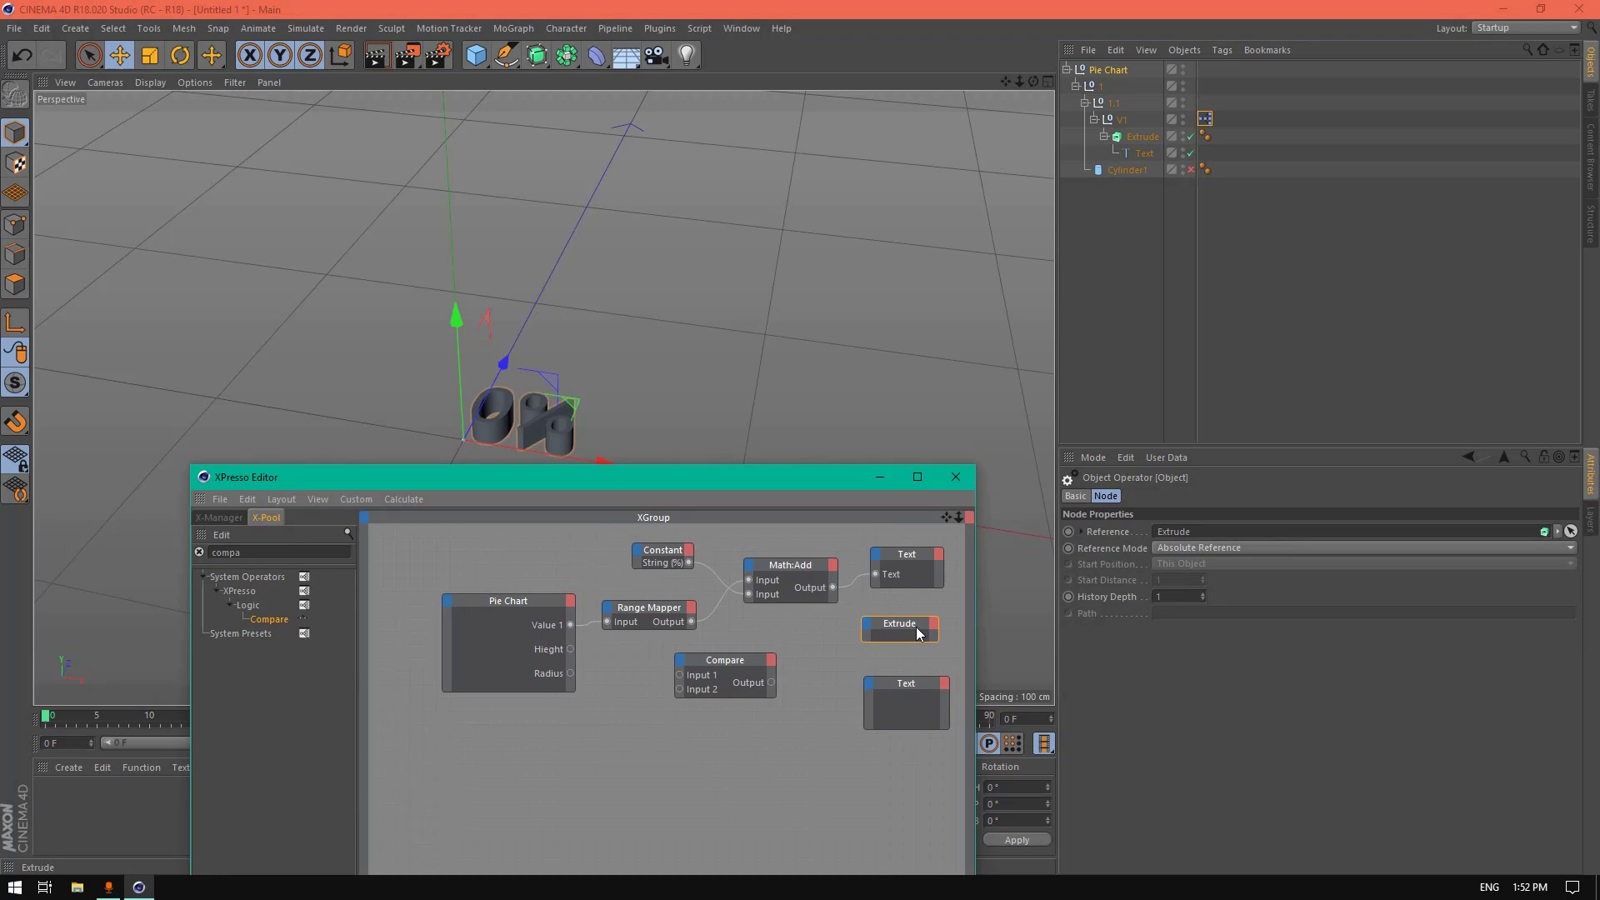
Step: Expose the Enabled property as an input port on the Extrude node and the second Text node
{"action": "left_click", "coordinate": [868, 628]}
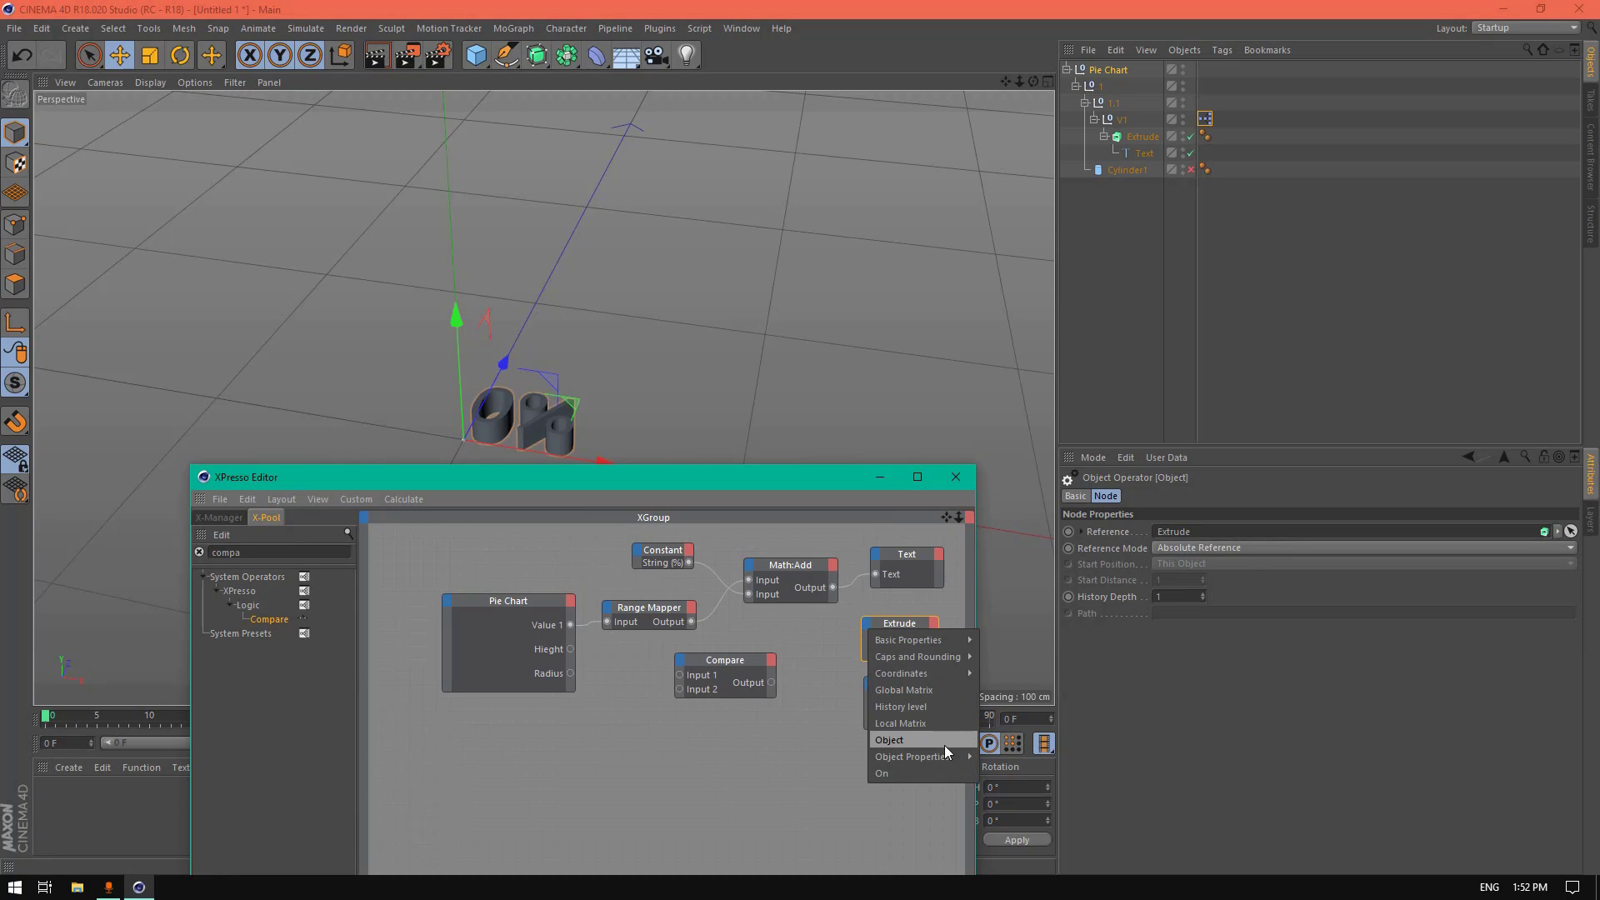
{"action": "mouse_move", "coordinate": [963, 639]}
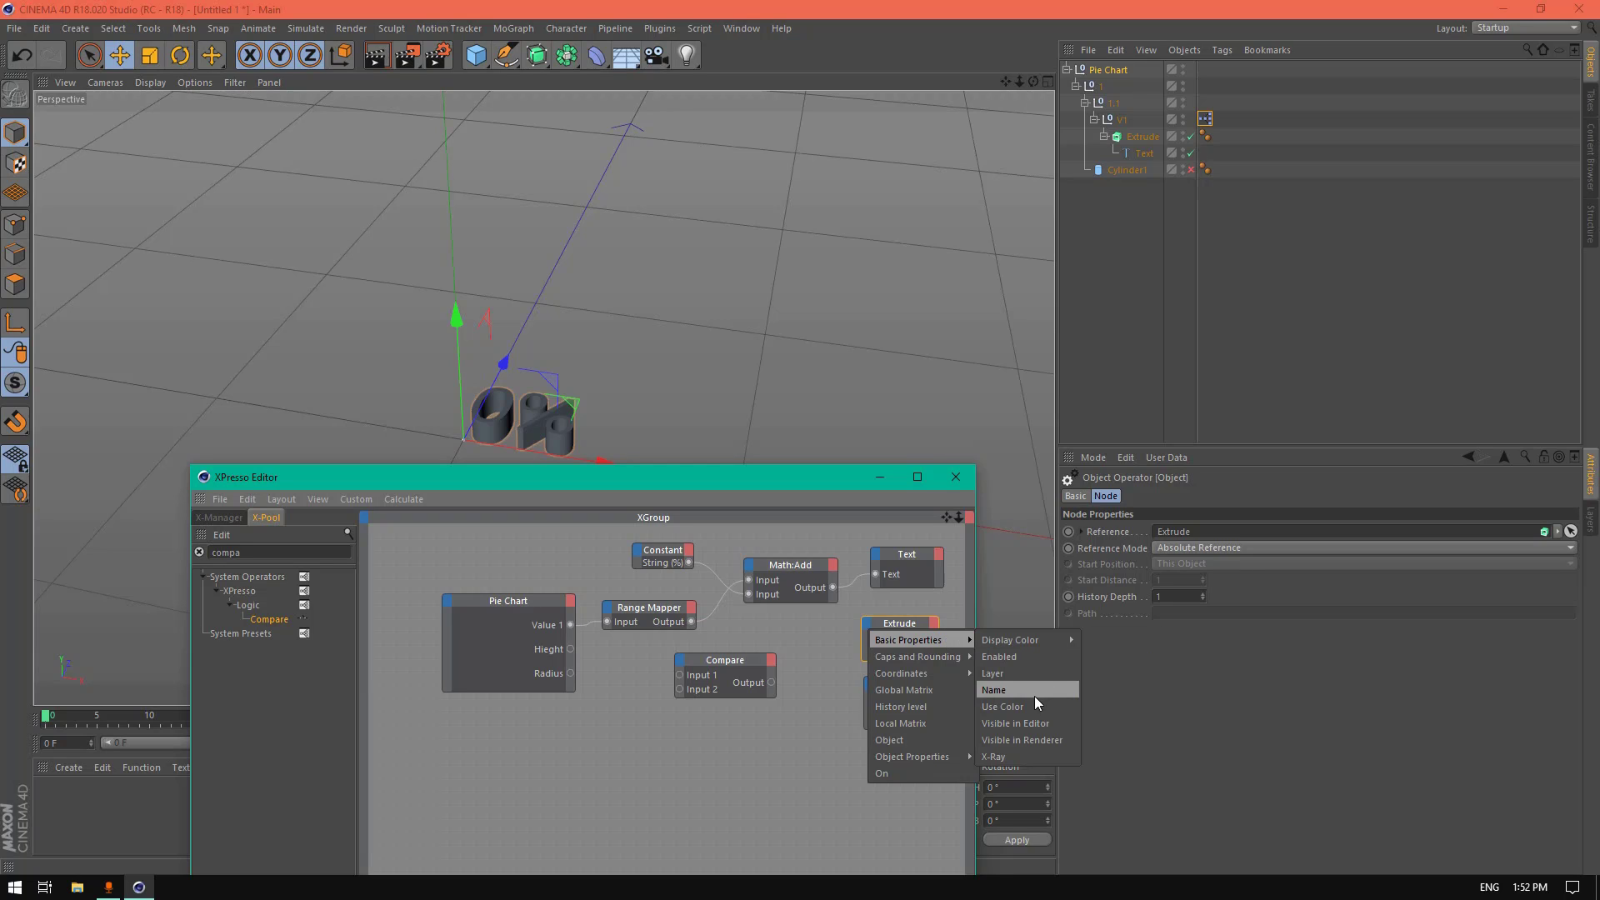
{"action": "left_click", "coordinate": [1008, 660]}
{"action": "left_click", "coordinate": [872, 682]}
{"action": "mouse_move", "coordinate": [937, 692]}
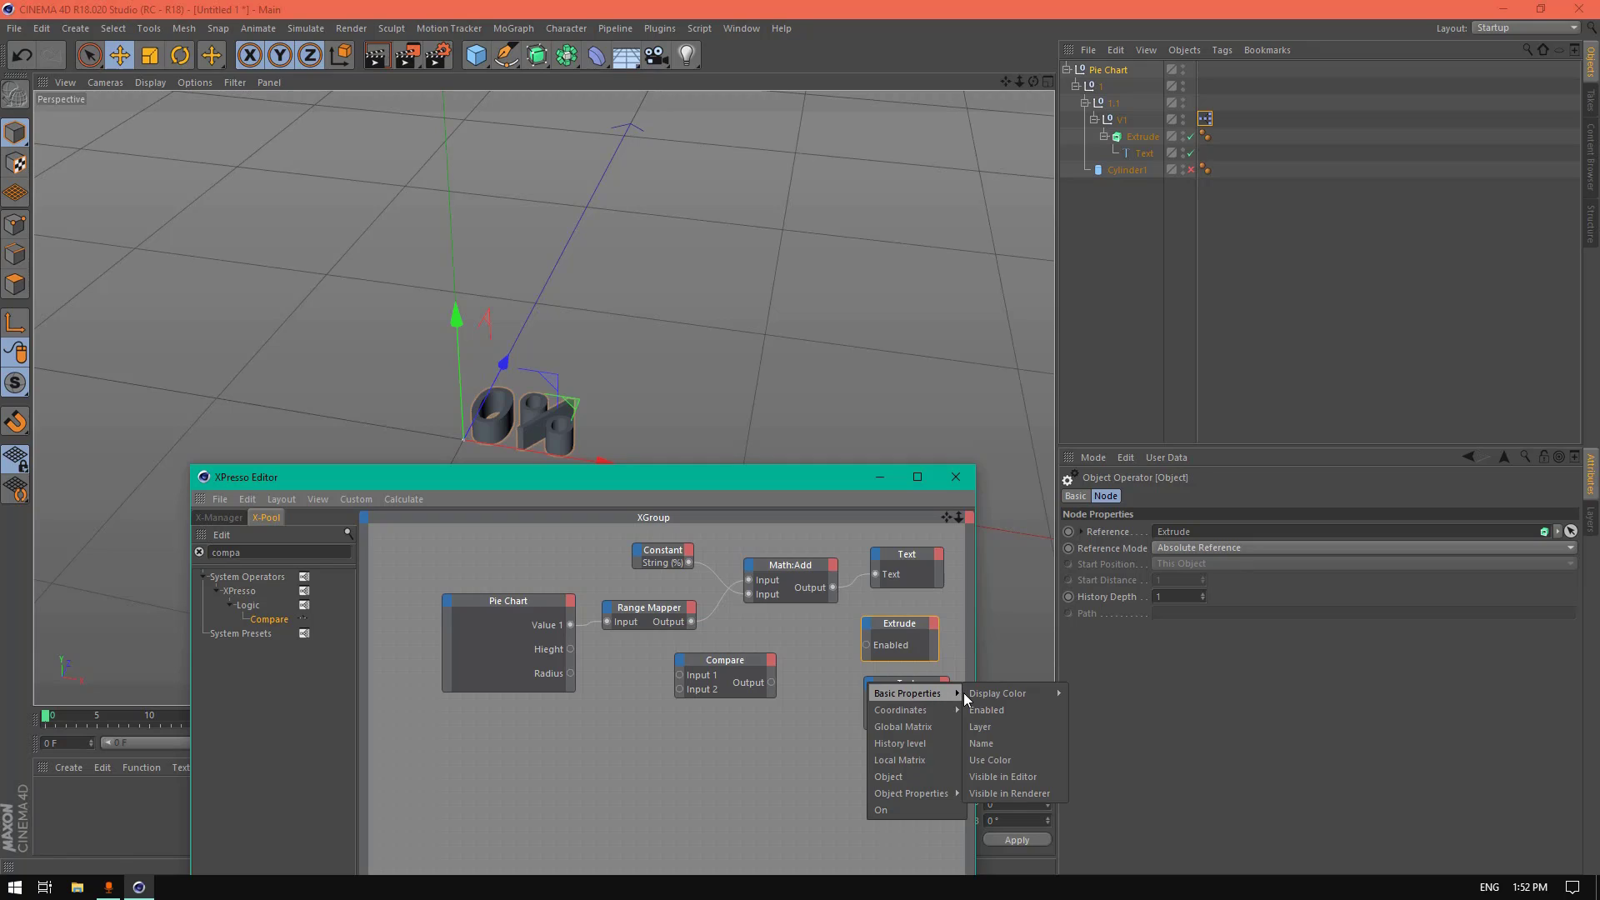
{"action": "left_click", "coordinate": [999, 711]}
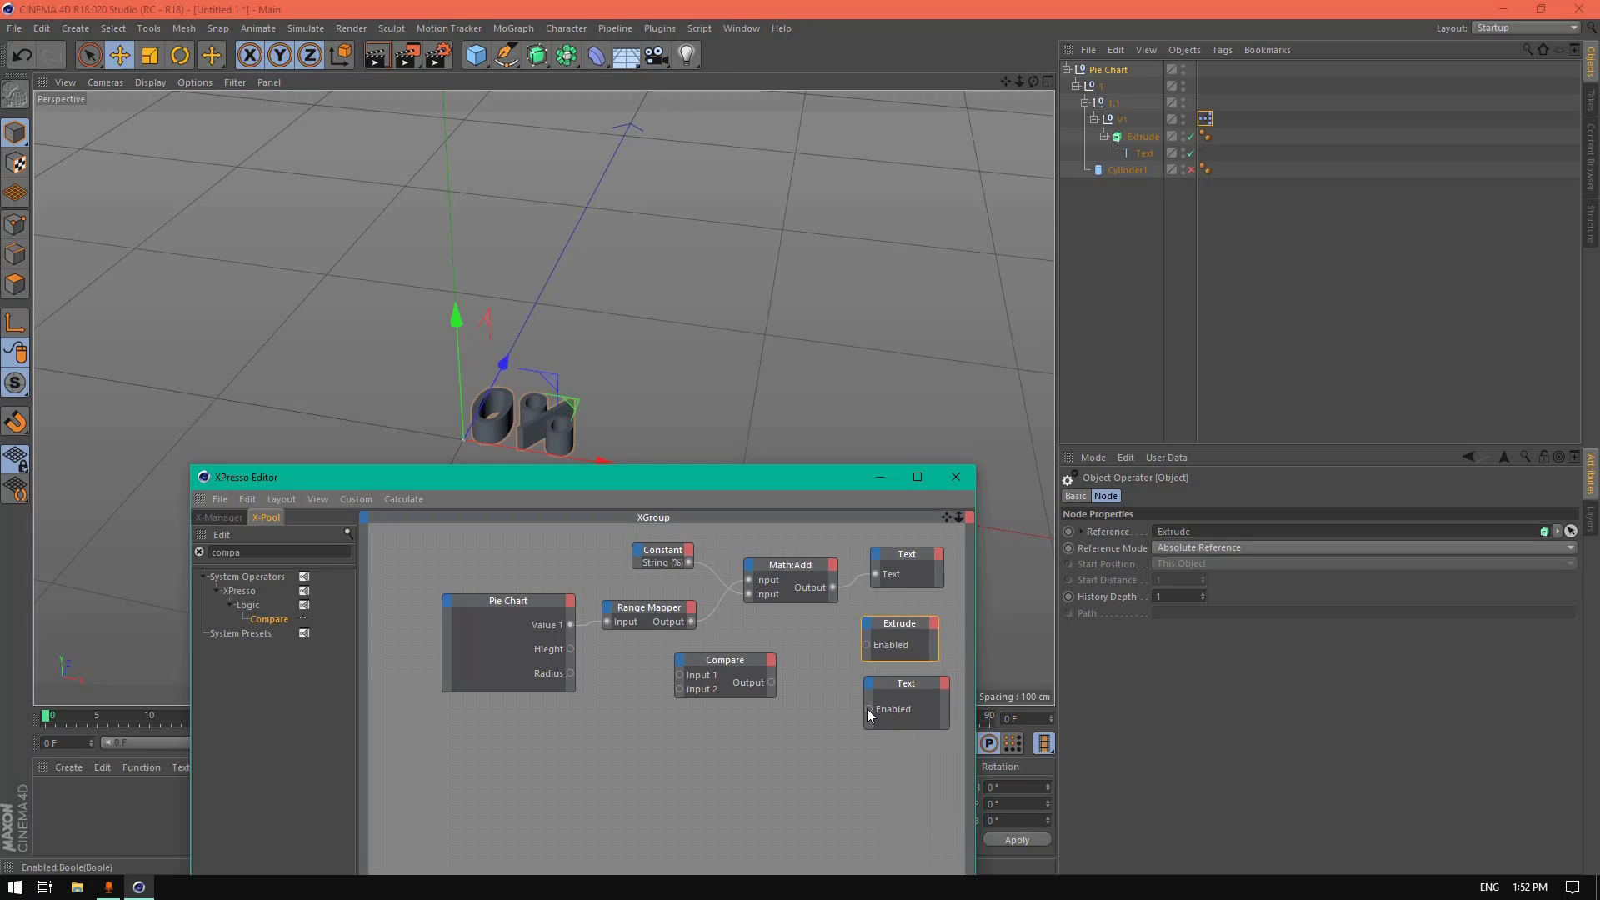
Step: Connect the Compare node's output to the Enabled ports of the Extrude and second Text nodes
{"action": "left_click_drag", "start_coordinate": [869, 709], "coordinate": [771, 683]}
{"action": "left_click_drag", "start_coordinate": [872, 651], "coordinate": [745, 660]}
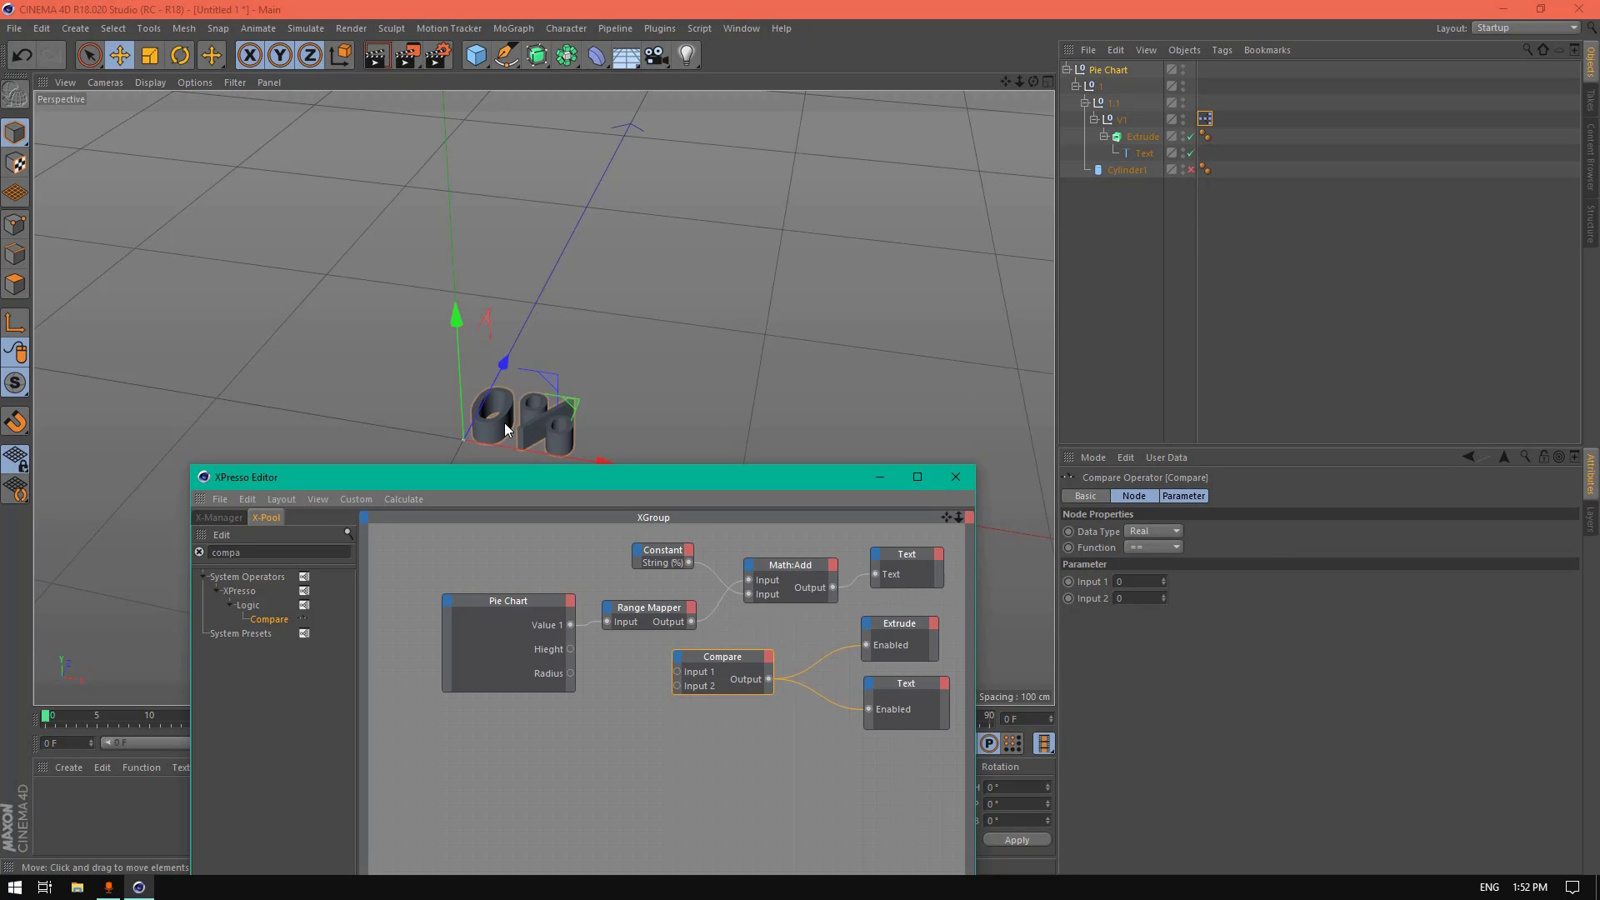
{"action": "mouse_move", "coordinate": [630, 482]}
{"action": "left_mouse_down"}
{"action": "mouse_move", "coordinate": [703, 490]}
{"action": "mouse_move", "coordinate": [642, 470]}
{"action": "left_mouse_up"}
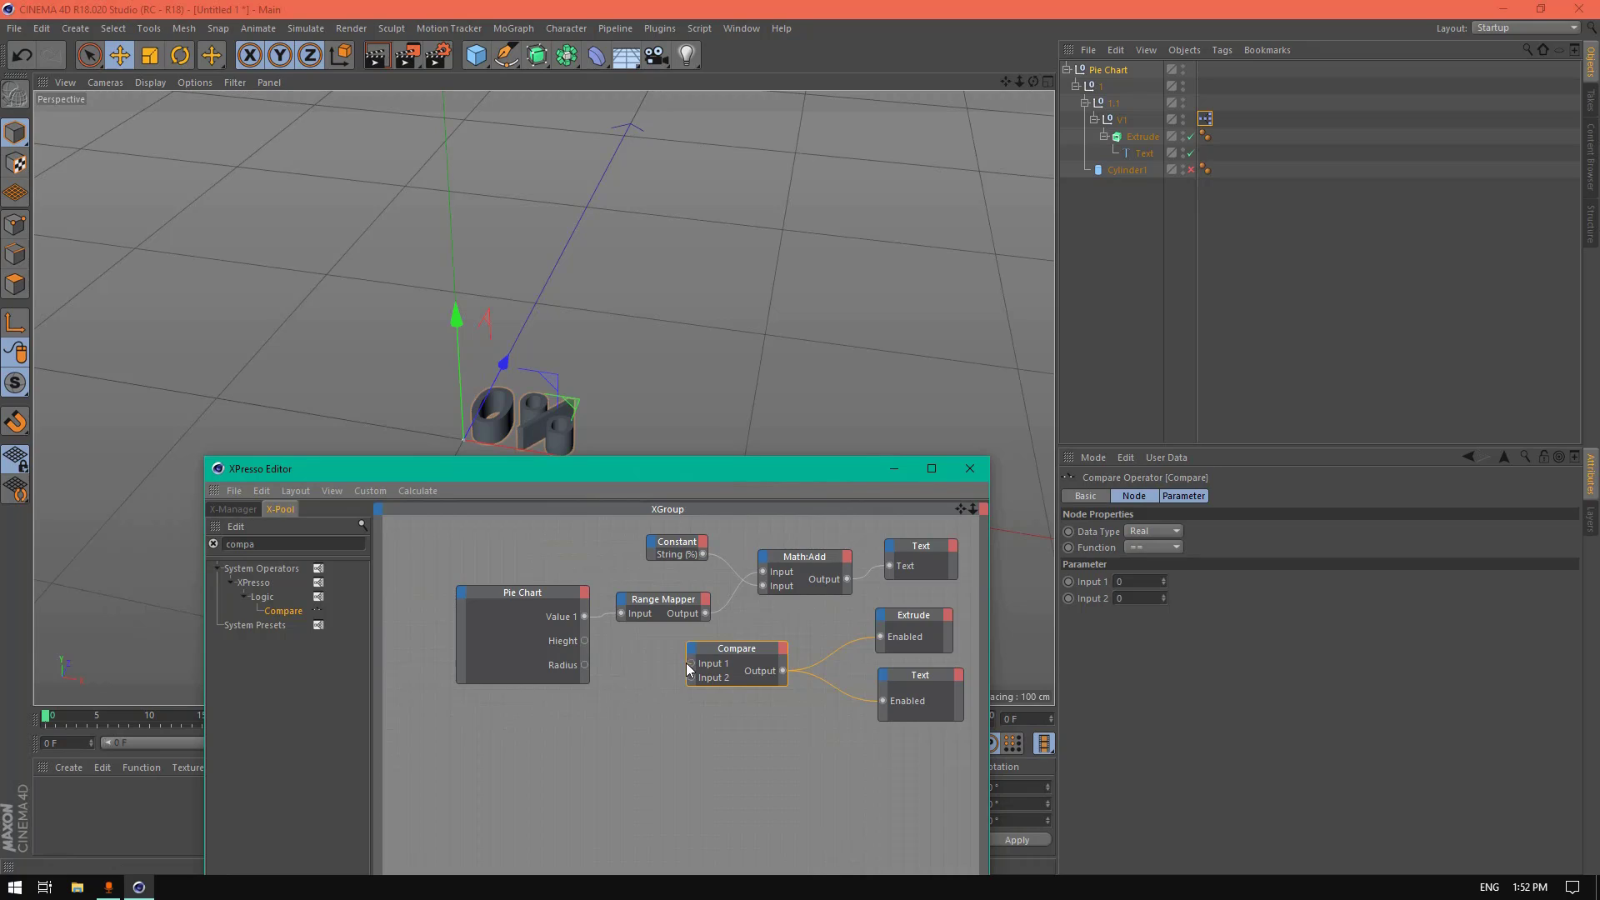
Step: Connect the Pie Chart node's Value 1 to the Compare node's Input 1 and set its function to !=
{"action": "left_click_drag", "start_coordinate": [690, 665], "coordinate": [583, 618]}
{"action": "left_click", "coordinate": [1157, 543]}
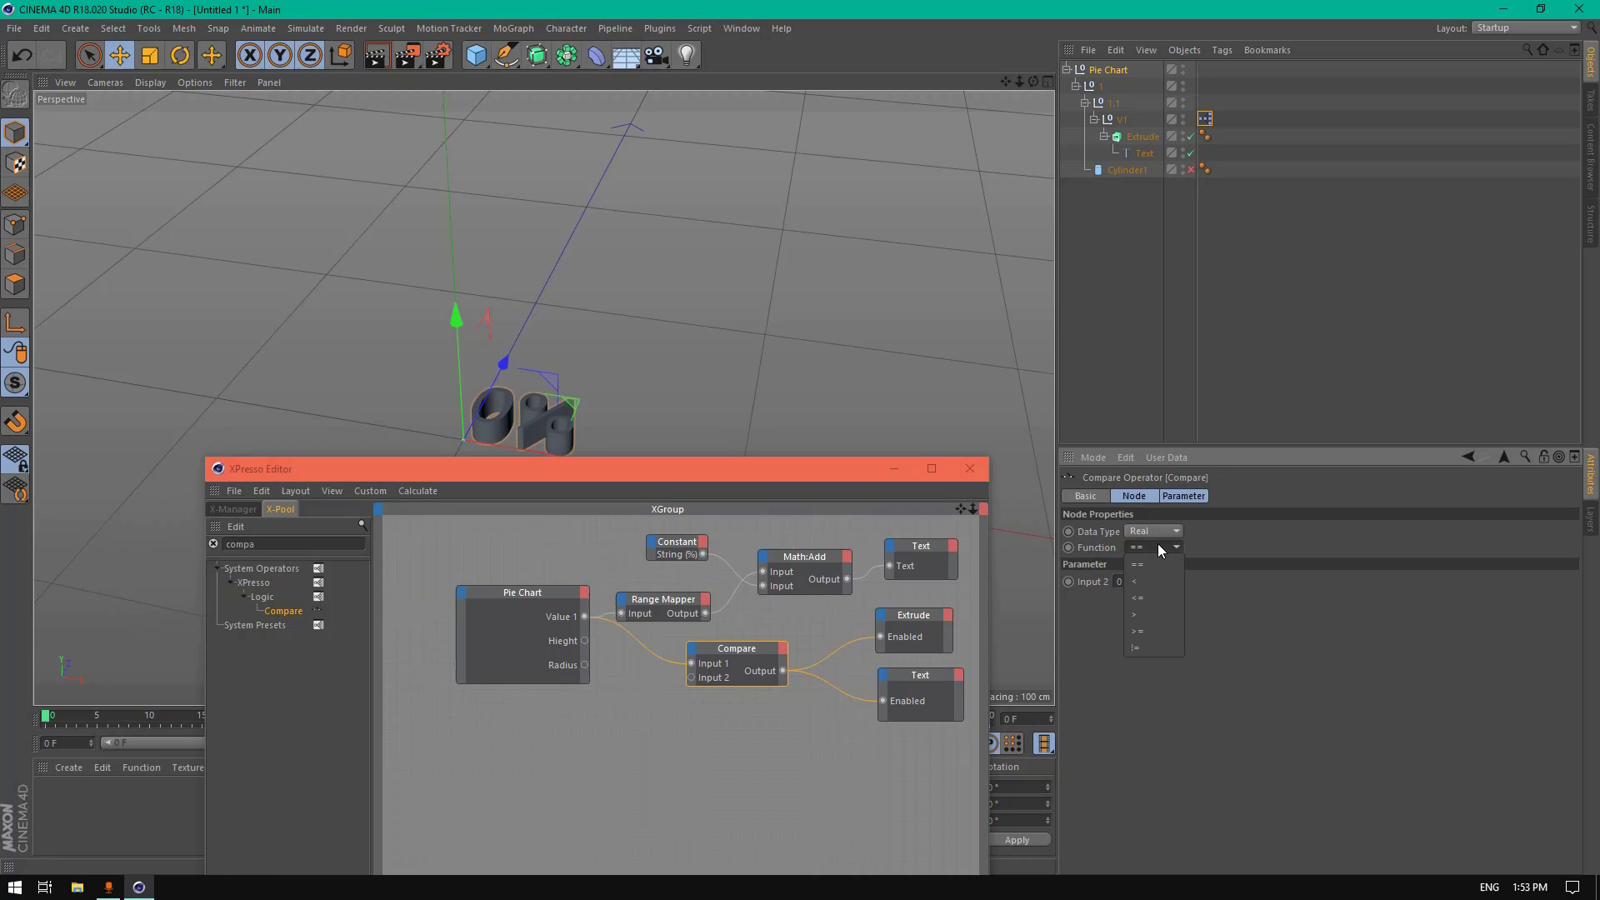
{"action": "left_click", "coordinate": [1150, 648]}
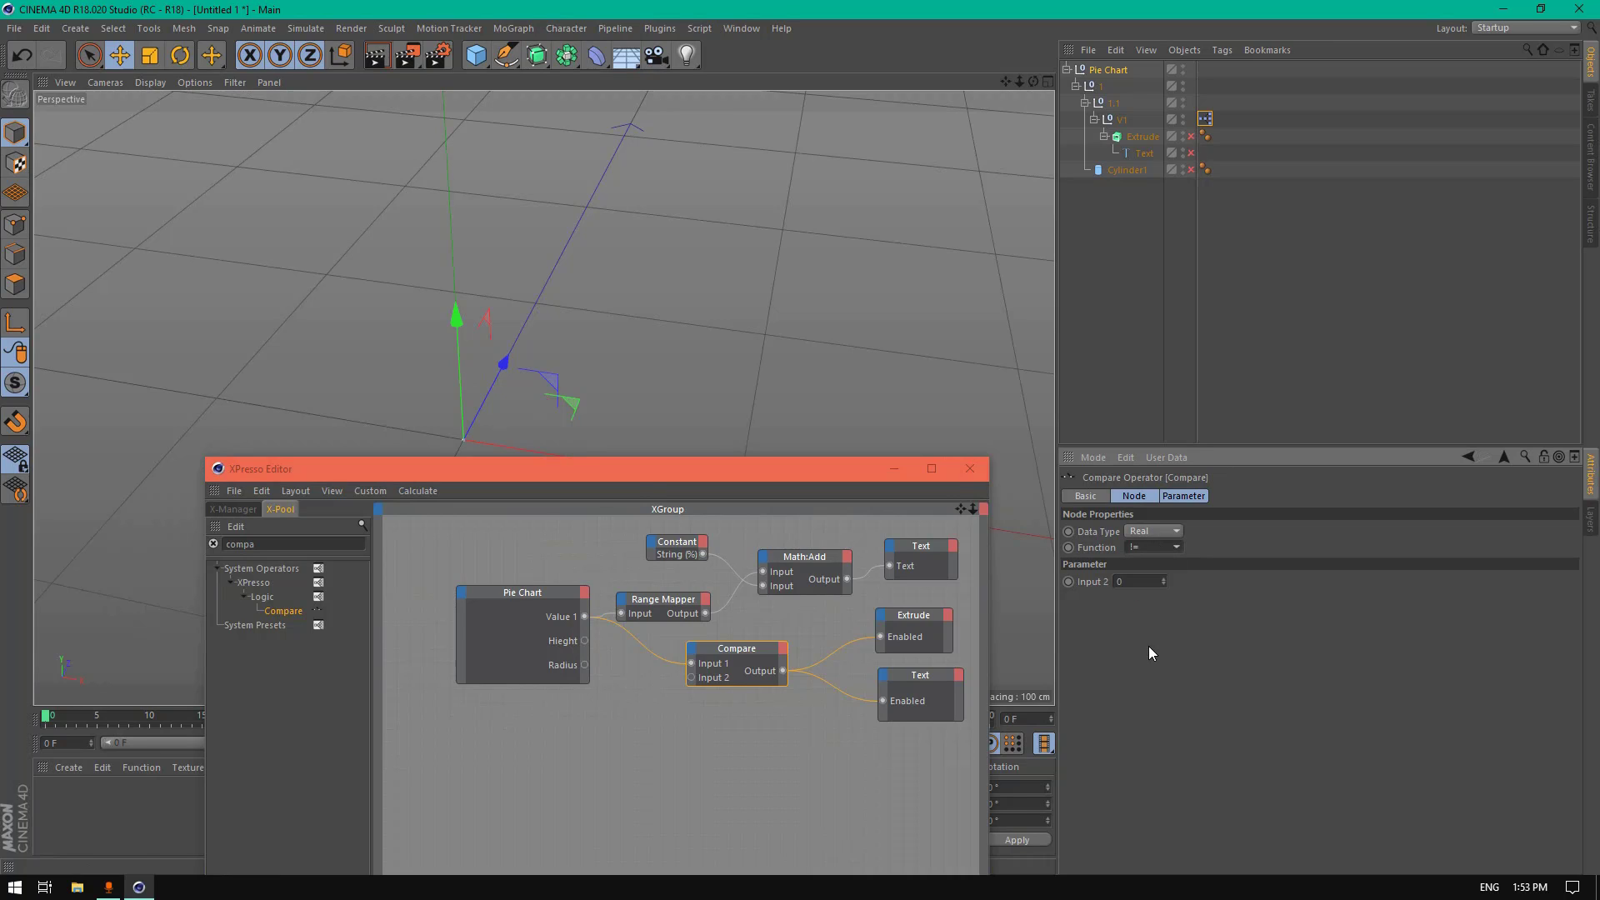
Step: Raise the Pie Chart object's Value 1 user data to 29 % to test the text visibility
{"action": "left_click", "coordinate": [1113, 71]}
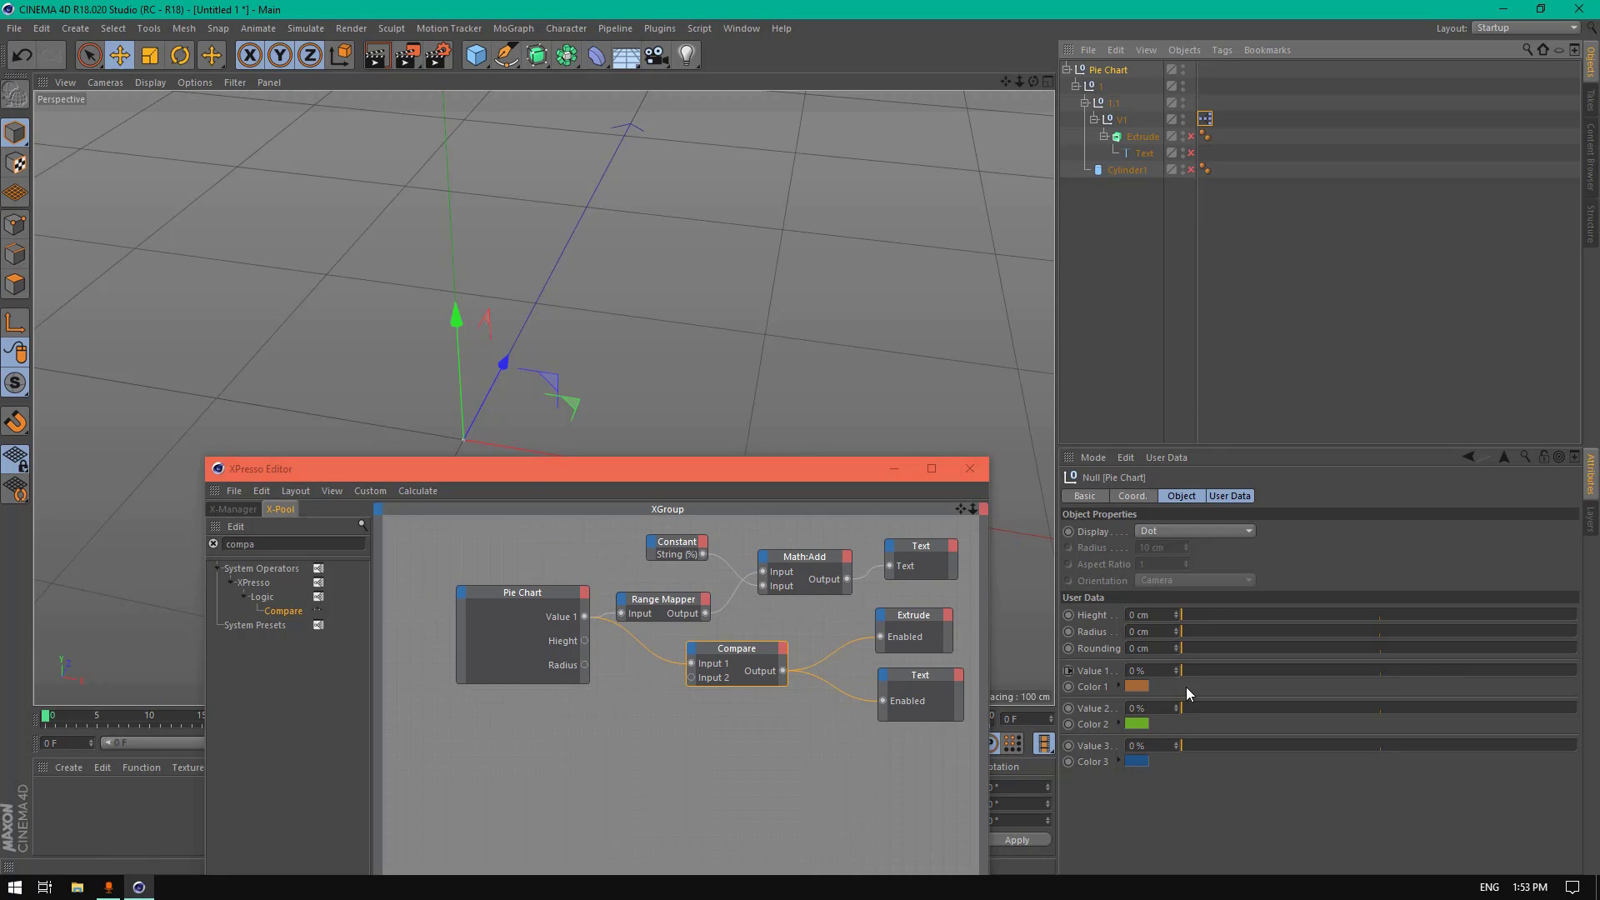
{"action": "left_click_drag", "start_coordinate": [1183, 671], "coordinate": [1297, 664]}
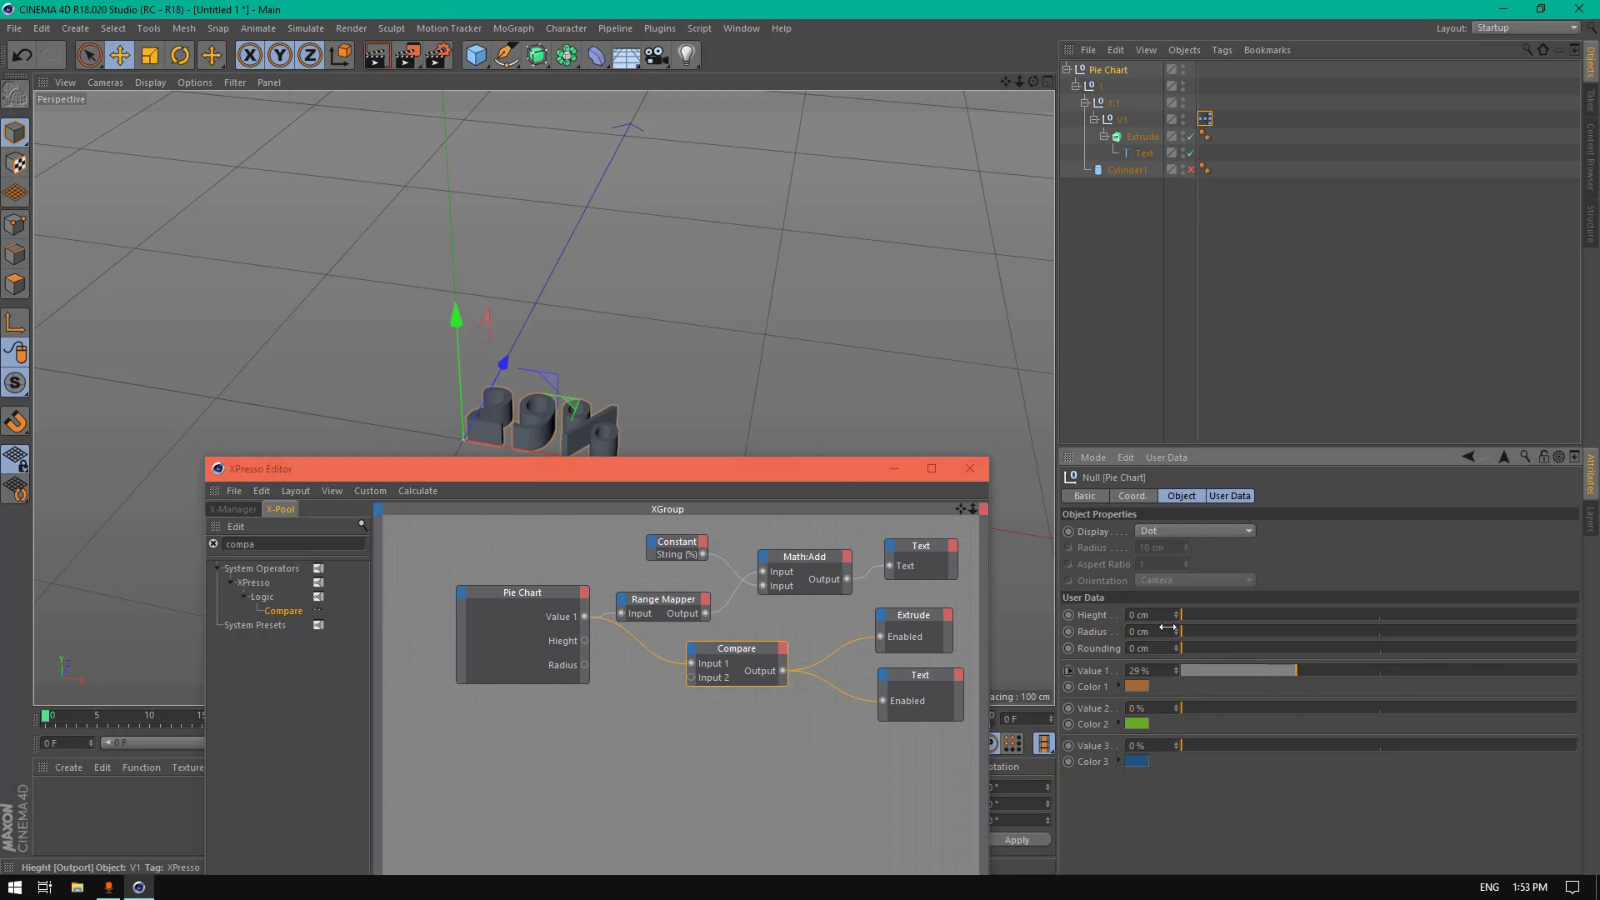
{"action": "mouse_move", "coordinate": [837, 479]}
{"action": "left_mouse_down"}
{"action": "mouse_move", "coordinate": [984, 460]}
{"action": "mouse_move", "coordinate": [848, 473]}
{"action": "left_mouse_up"}
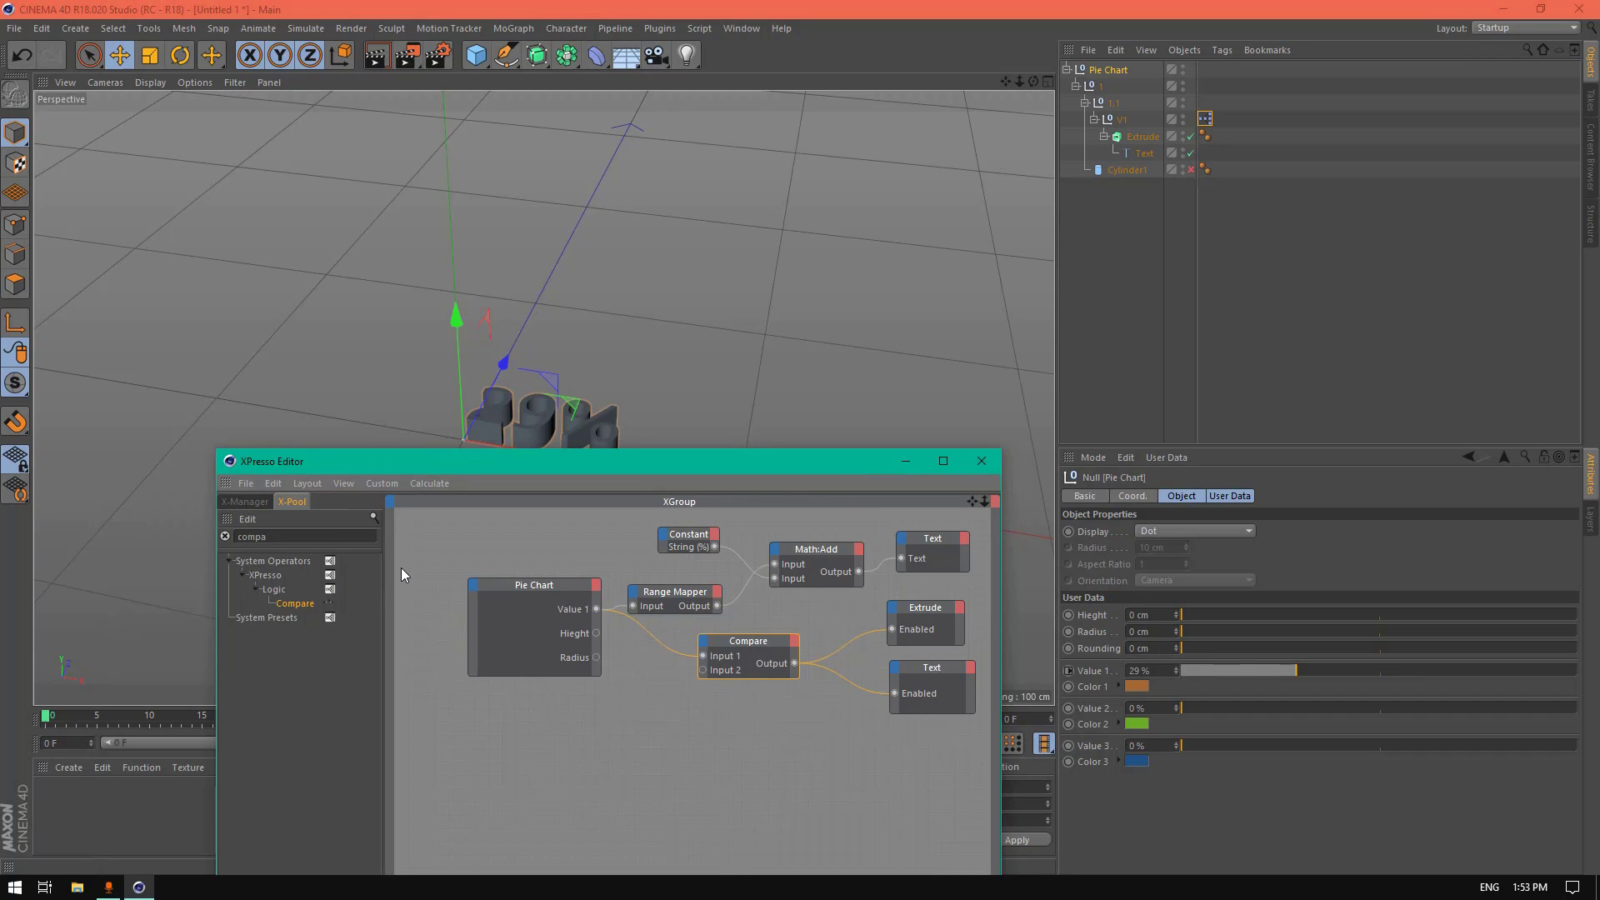
Step: Find the Math operator and place two Math:Add nodes below the Pie Chart and Compare nodes
{"action": "double_click", "coordinate": [291, 538]}
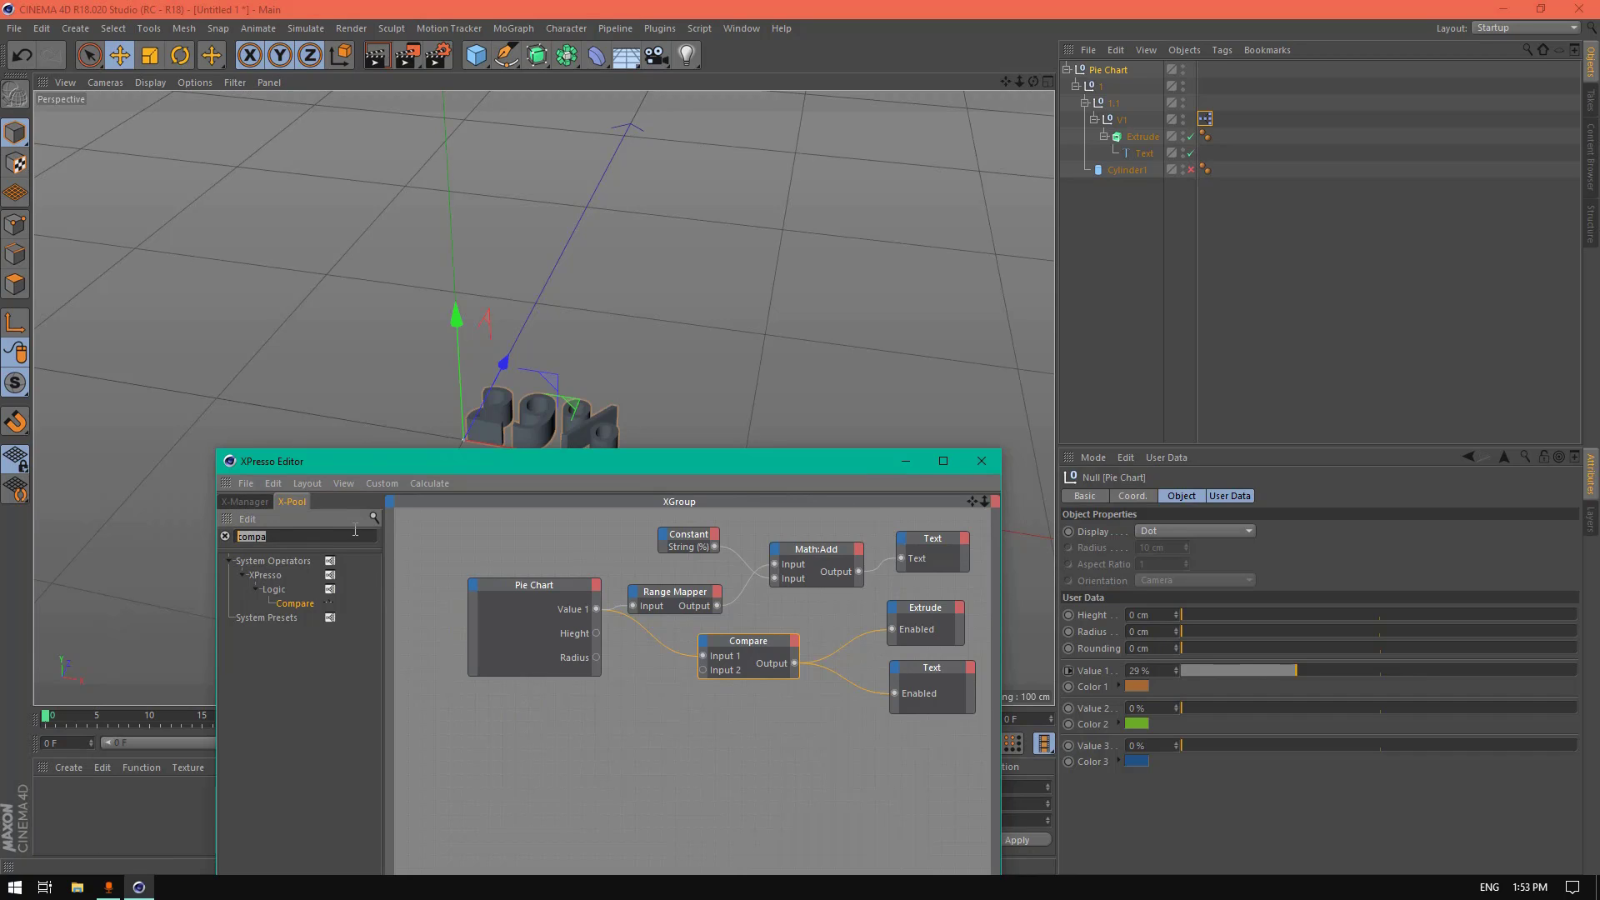
{"action": "type", "text": "math"}
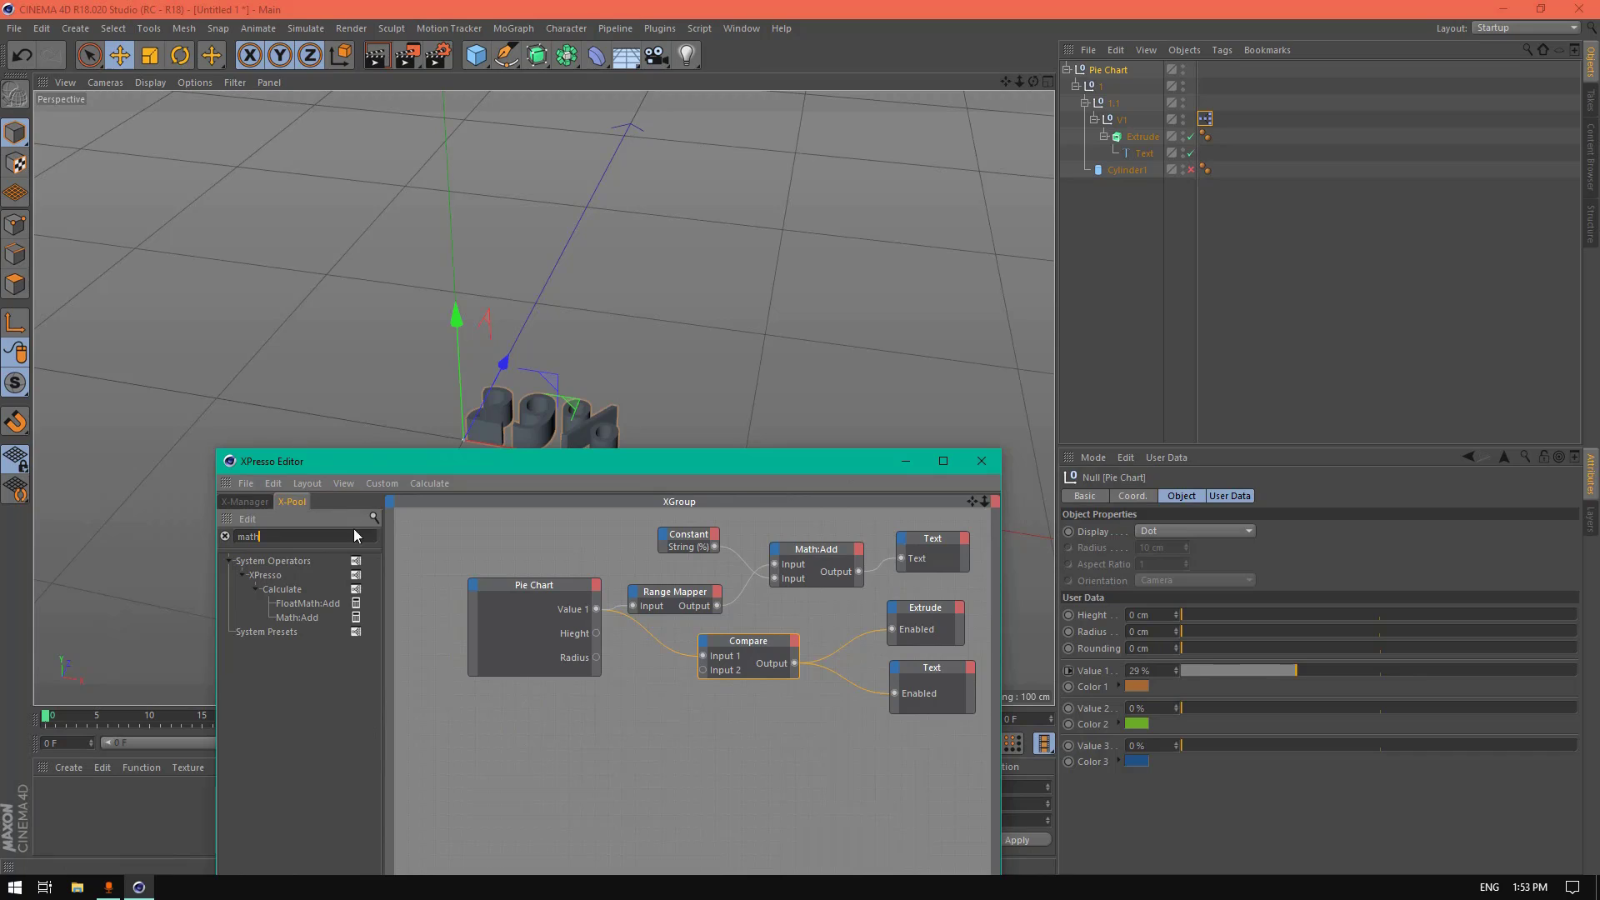
{"action": "left_click_drag", "start_coordinate": [346, 615], "coordinate": [529, 753]}
{"action": "left_click", "coordinate": [597, 780]}
{"action": "left_click", "coordinate": [669, 710]}
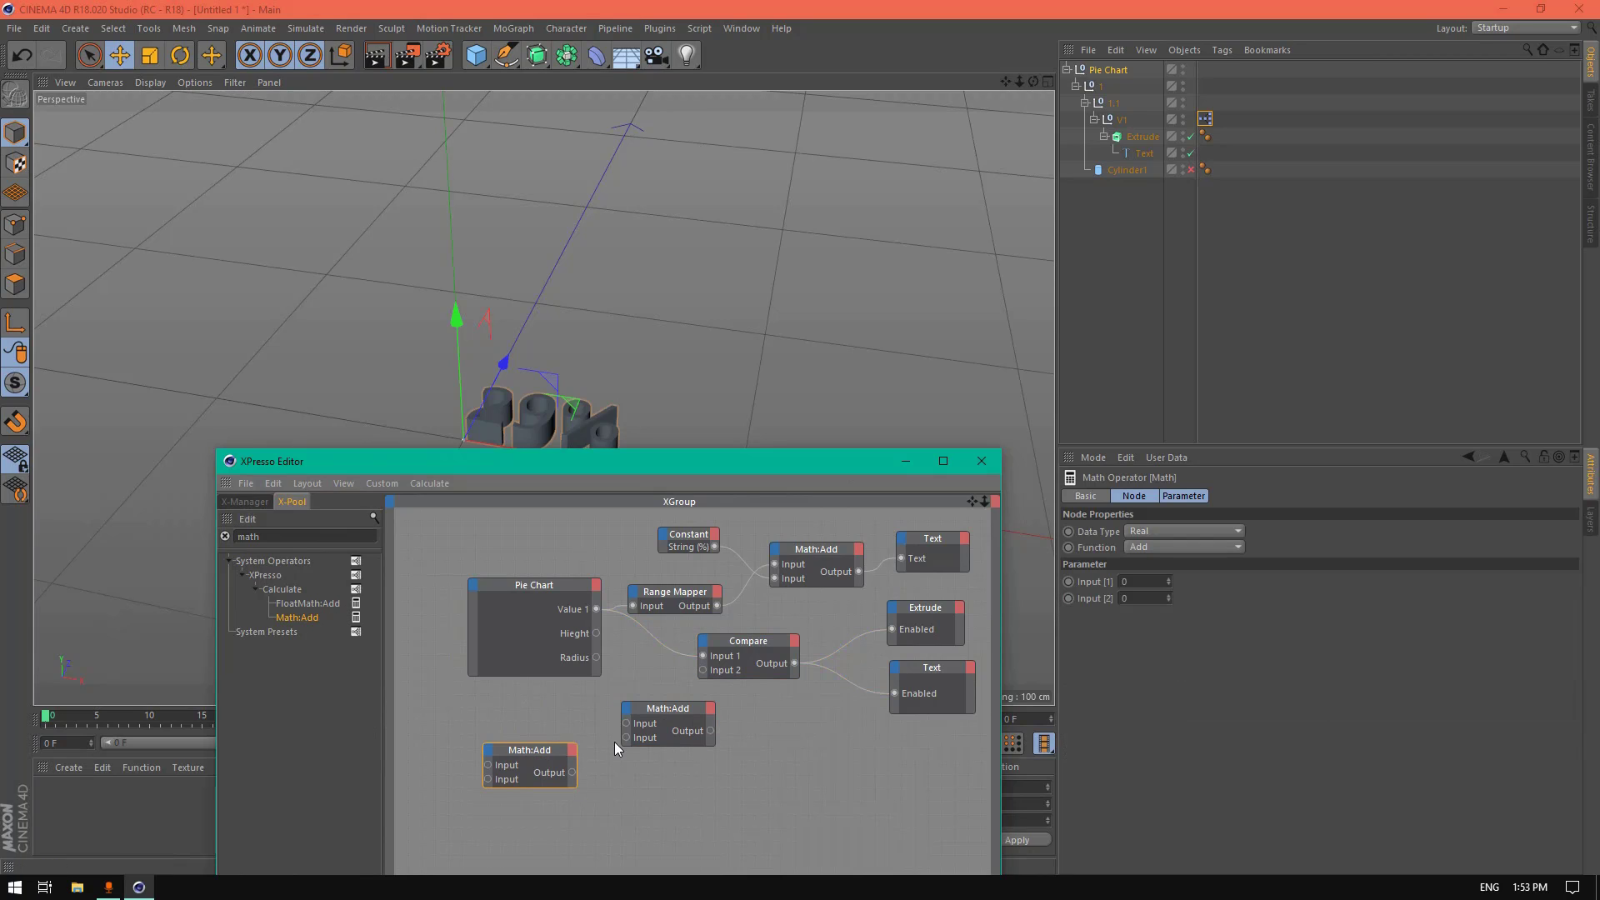
Step: Set the upper new Math node's function to Divide and position it just below the Compare node
{"action": "left_click", "coordinate": [672, 708]}
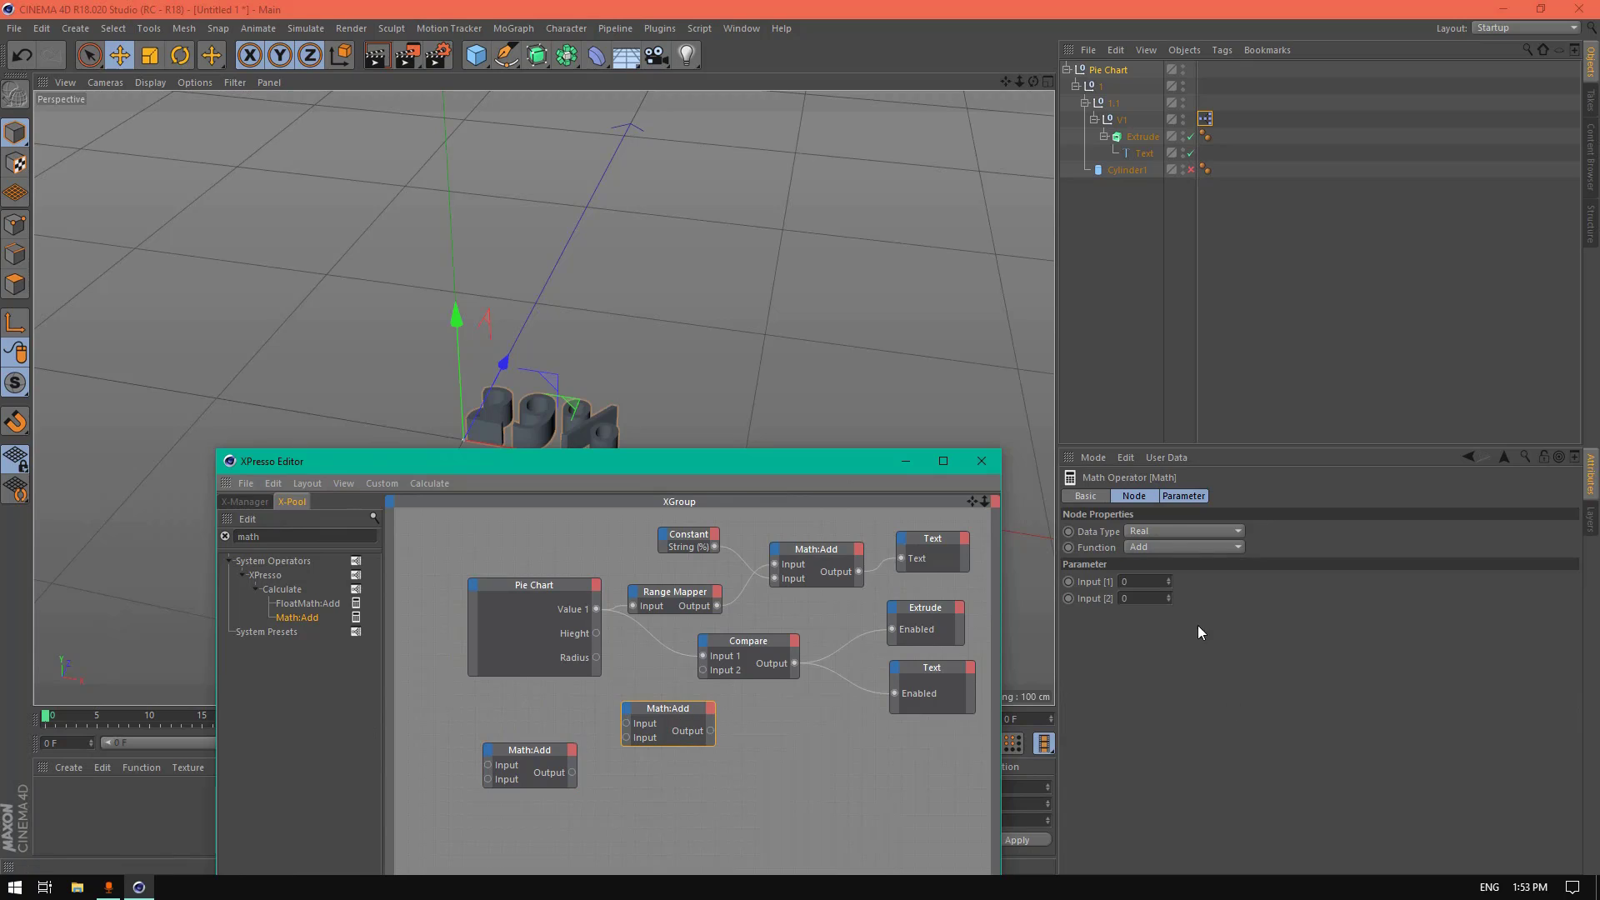
{"action": "left_click", "coordinate": [1194, 548]}
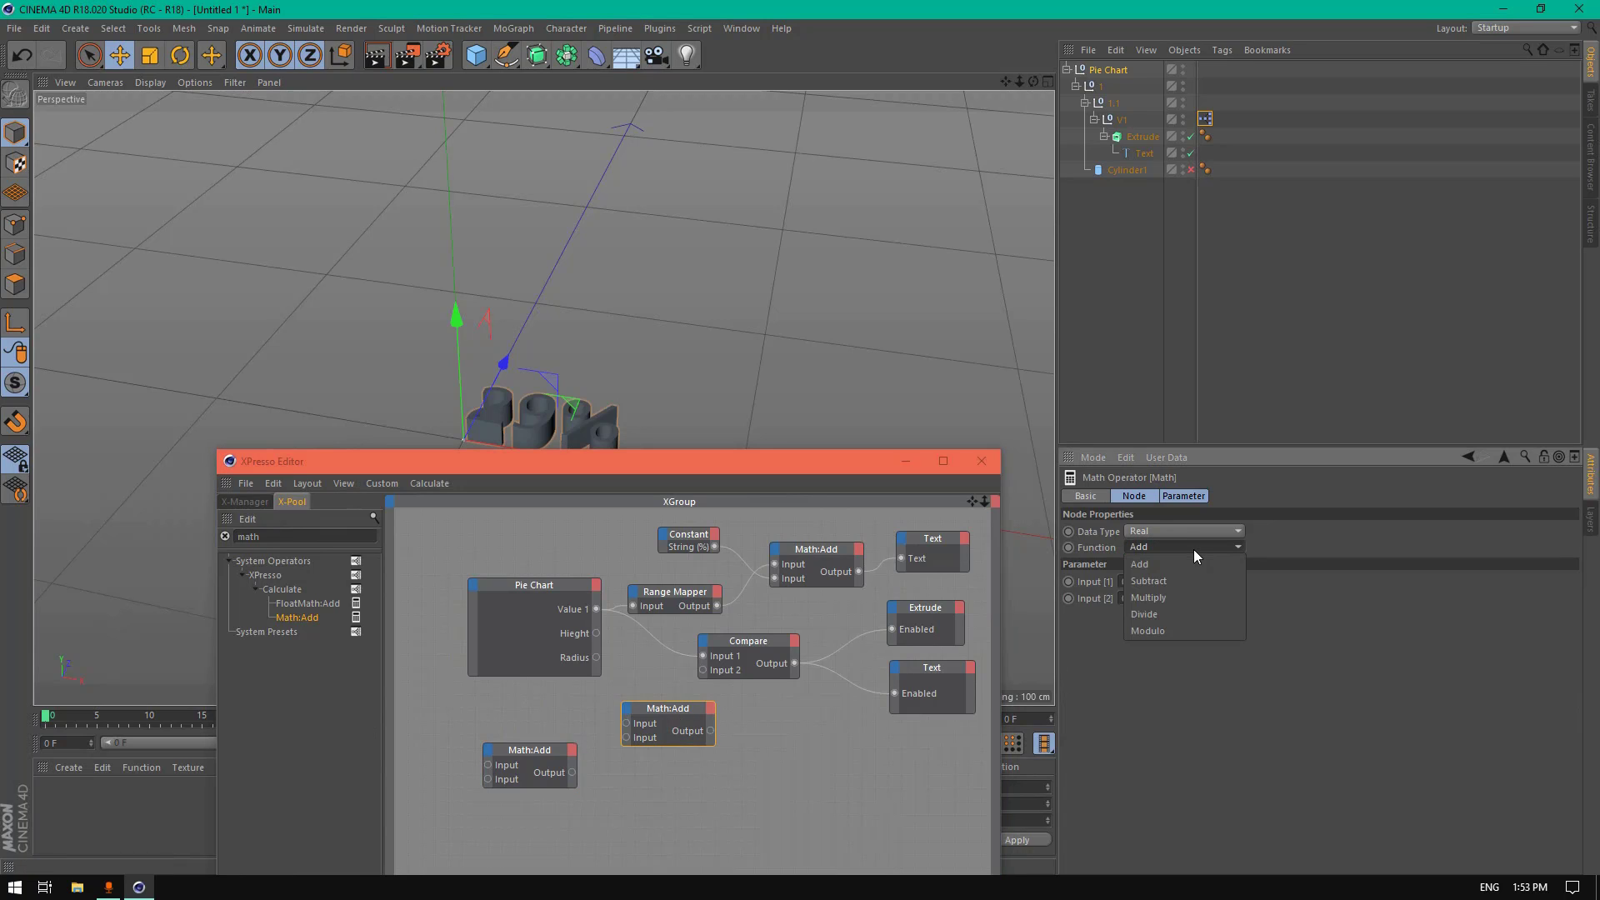
{"action": "left_click", "coordinate": [1150, 613]}
{"action": "left_click_drag", "start_coordinate": [675, 707], "coordinate": [738, 722]}
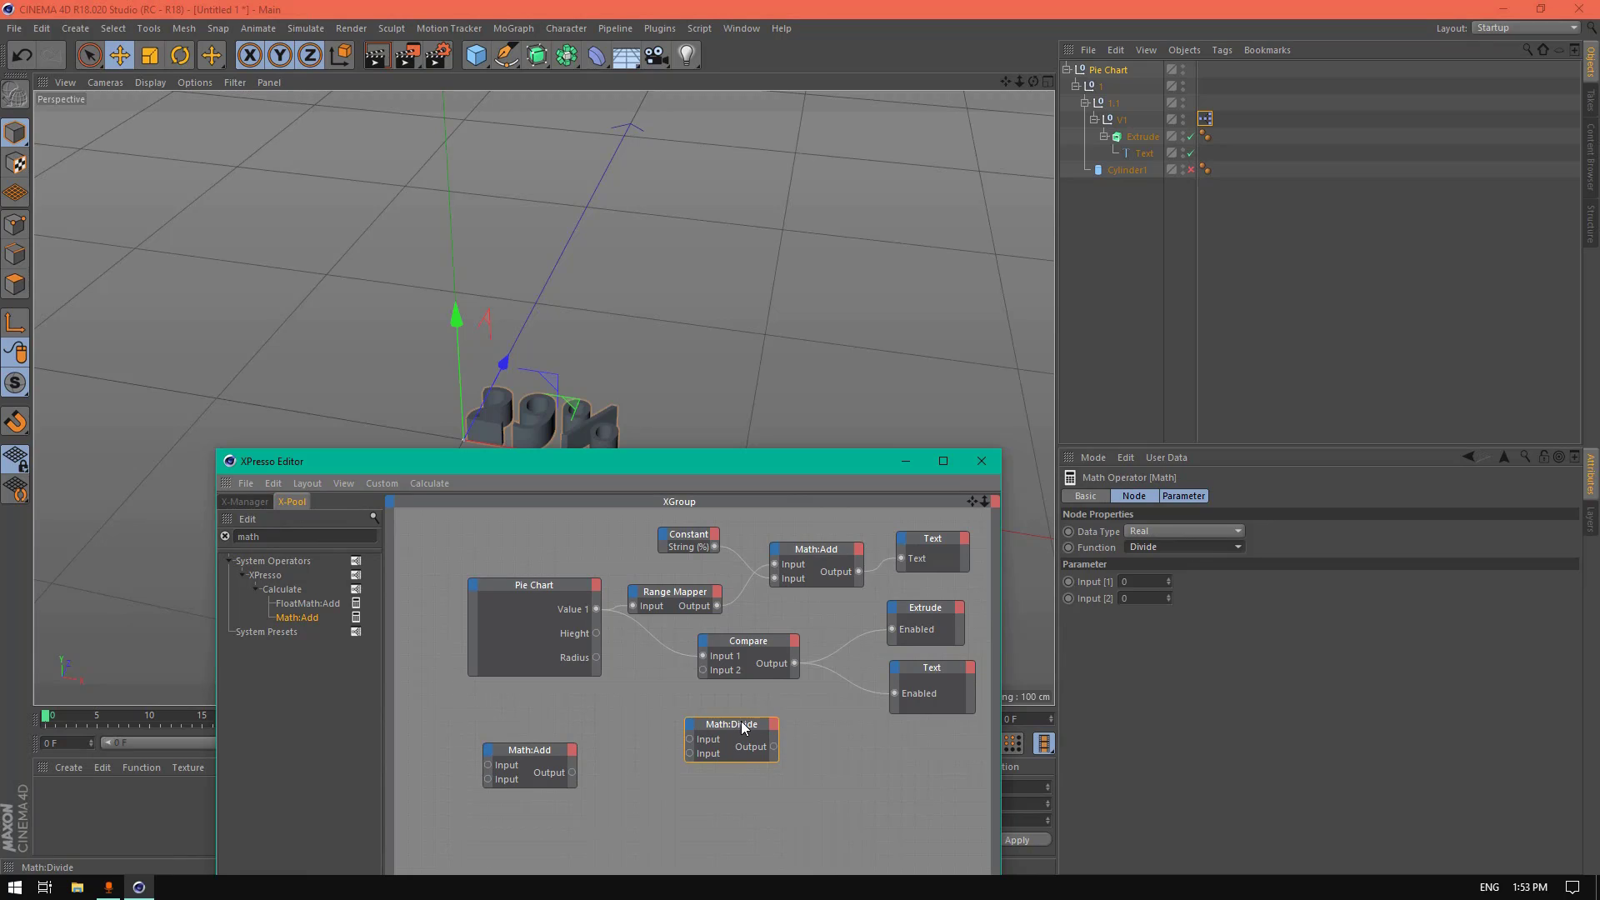
Step: Add the V1 null as a node beside Math:Divide and expose its Position . Y as an input port
{"action": "left_click_drag", "start_coordinate": [1121, 120], "coordinate": [892, 752]}
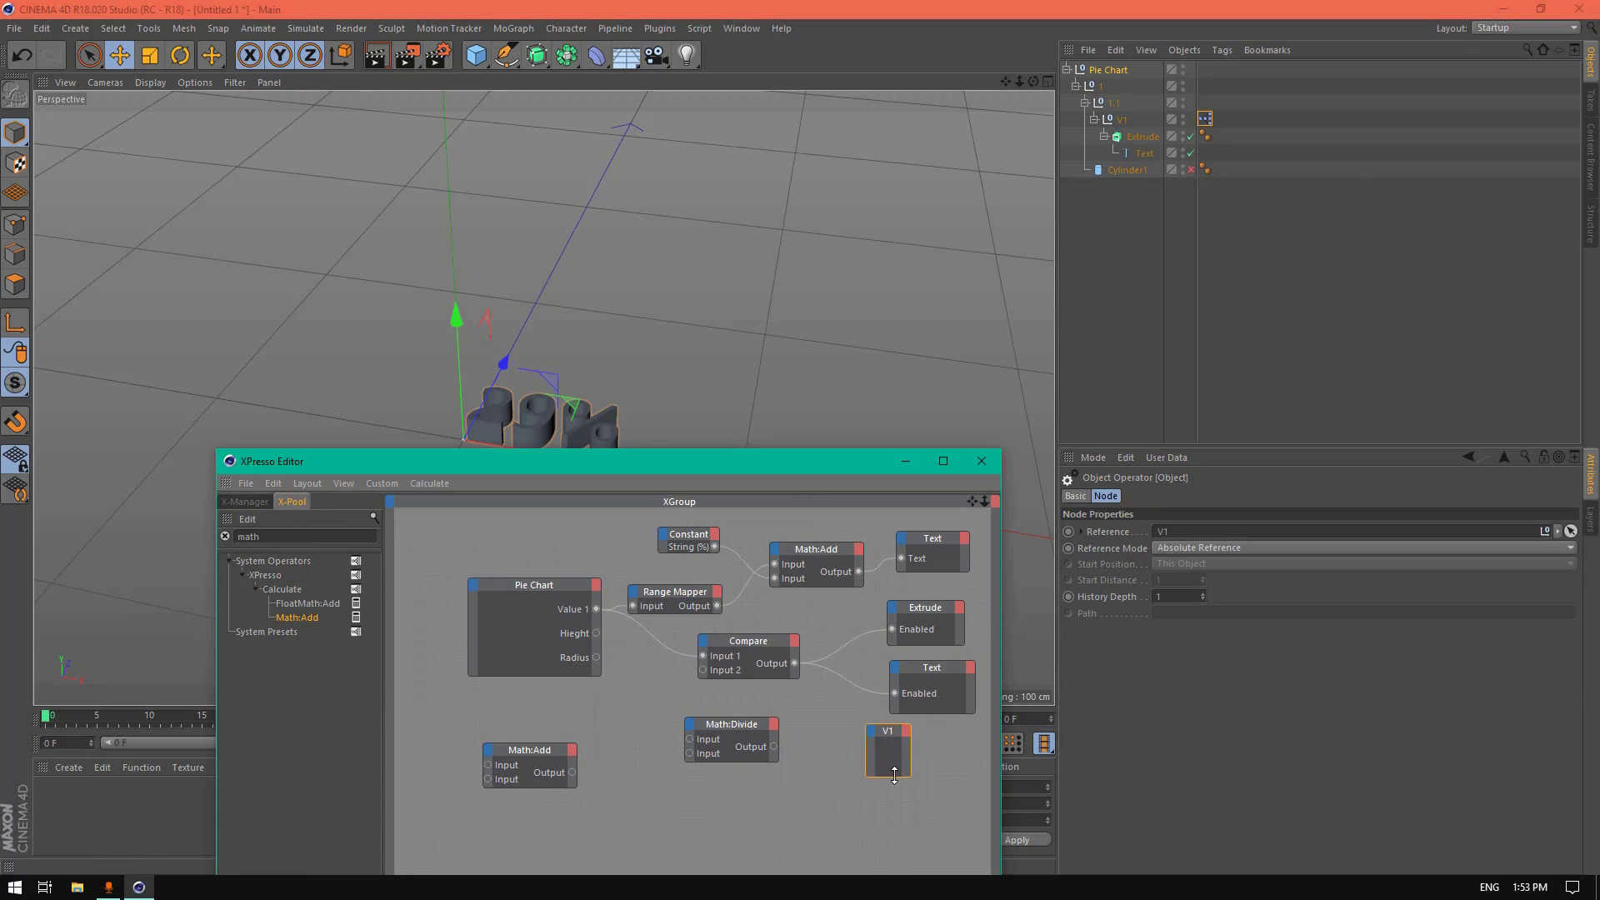
{"action": "left_click", "coordinate": [871, 732]}
{"action": "mouse_move", "coordinate": [935, 756]}
{"action": "mouse_move", "coordinate": [1049, 832]}
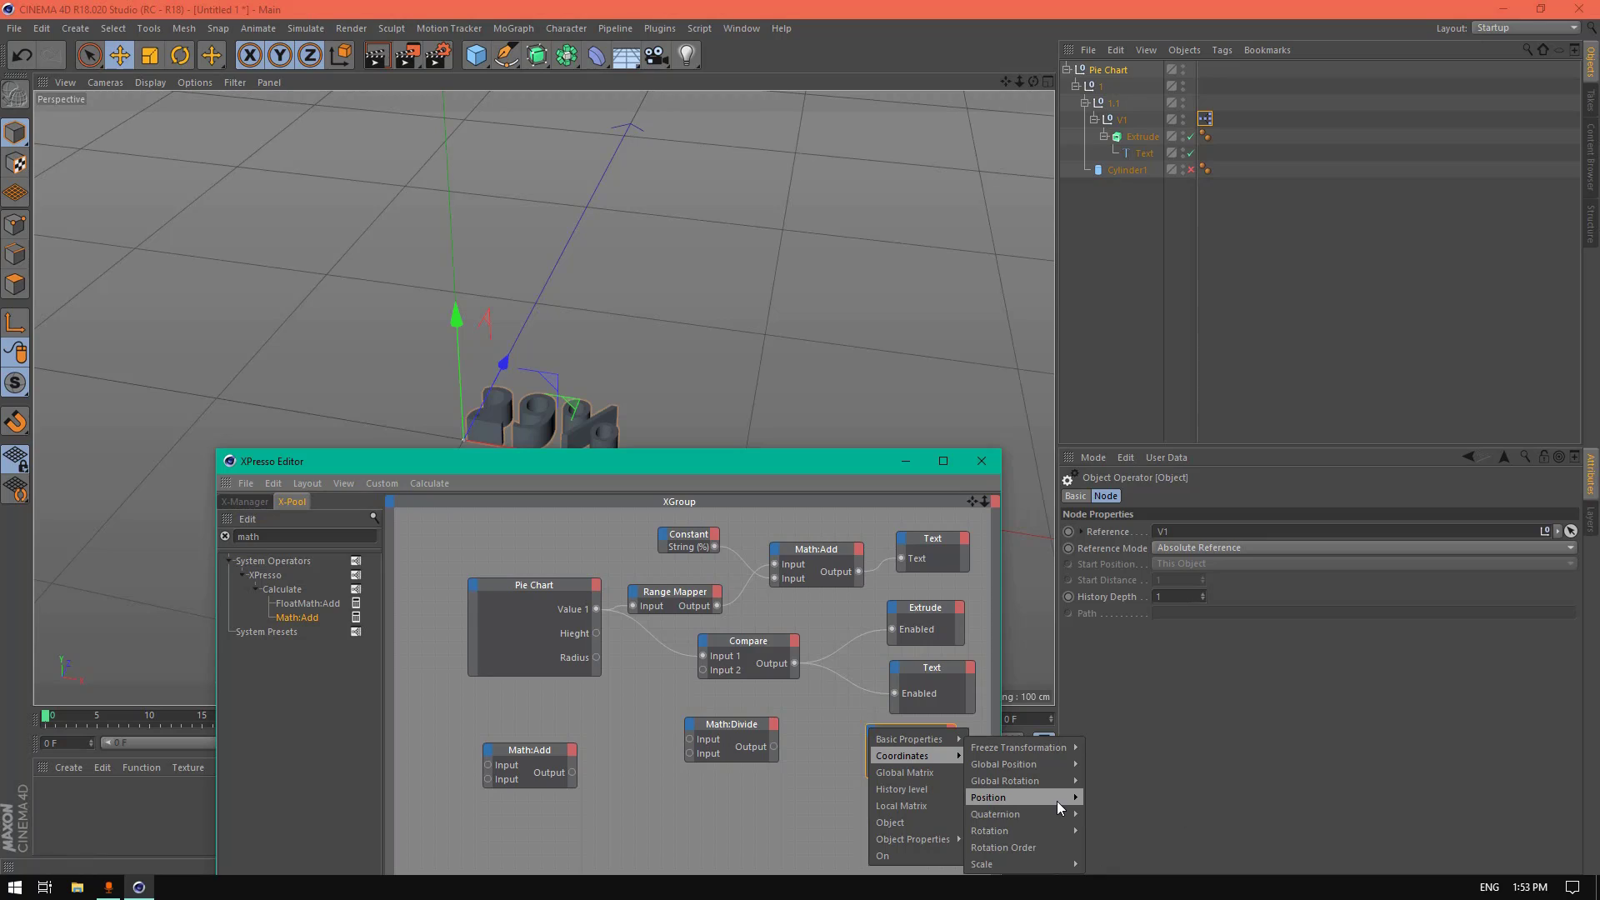
{"action": "mouse_move", "coordinate": [1057, 800]}
{"action": "left_click", "coordinate": [1117, 830]}
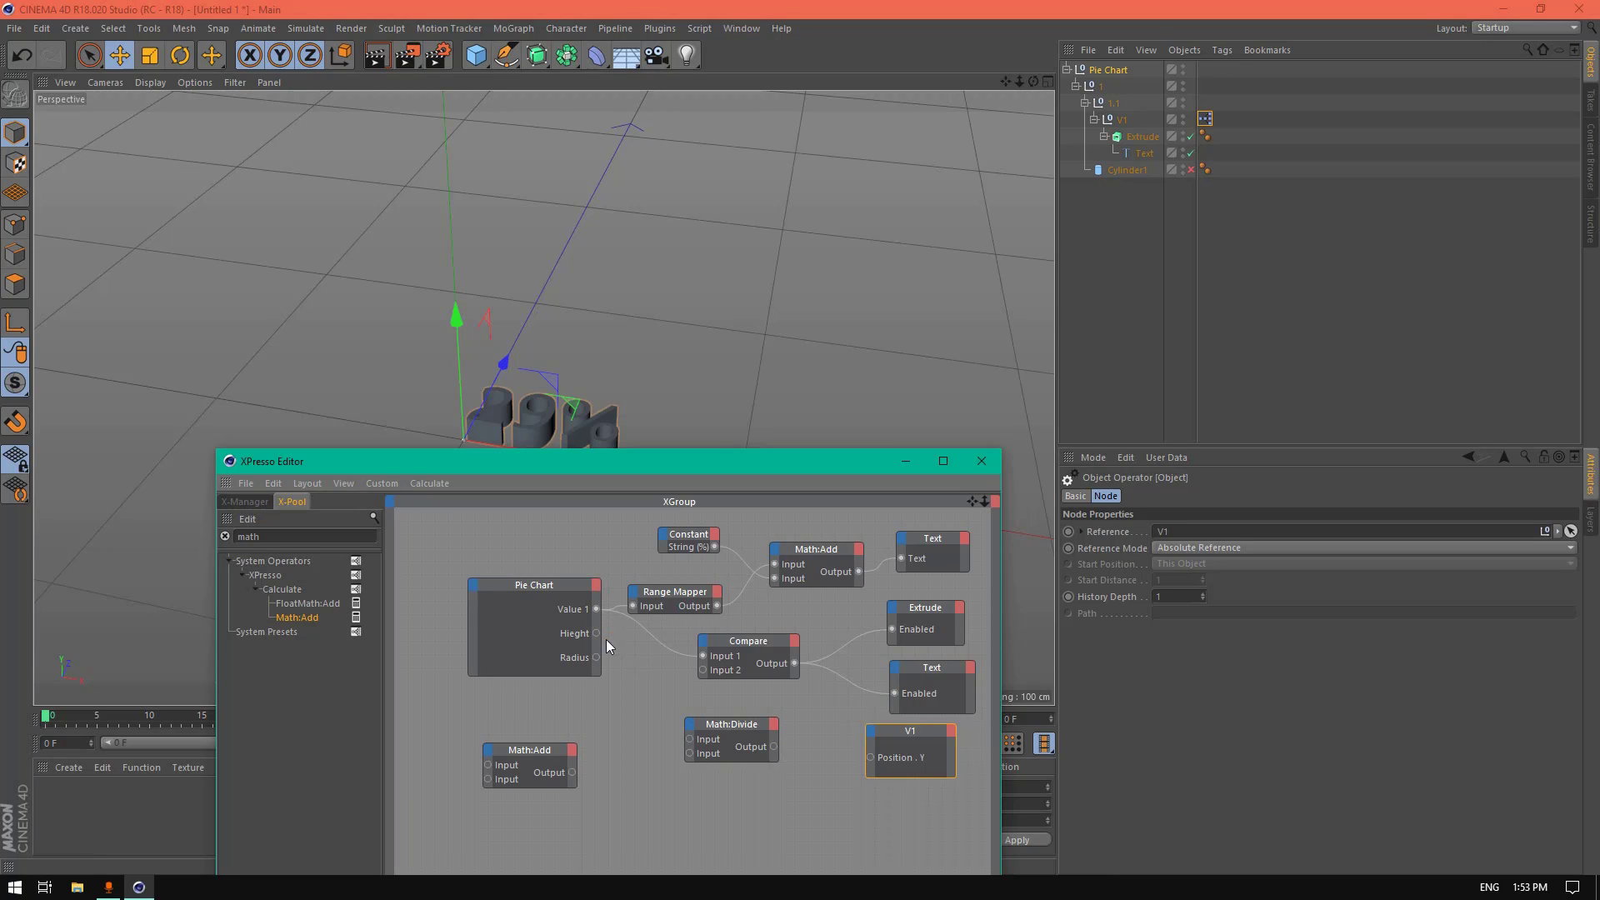
Step: Connect the Pie Chart's Hieght through Math:Divide to V1's Position . Y and set the divisor, Input [2], to 2
{"action": "left_click_drag", "start_coordinate": [597, 635], "coordinate": [890, 748]}
{"action": "left_click", "coordinate": [745, 727]}
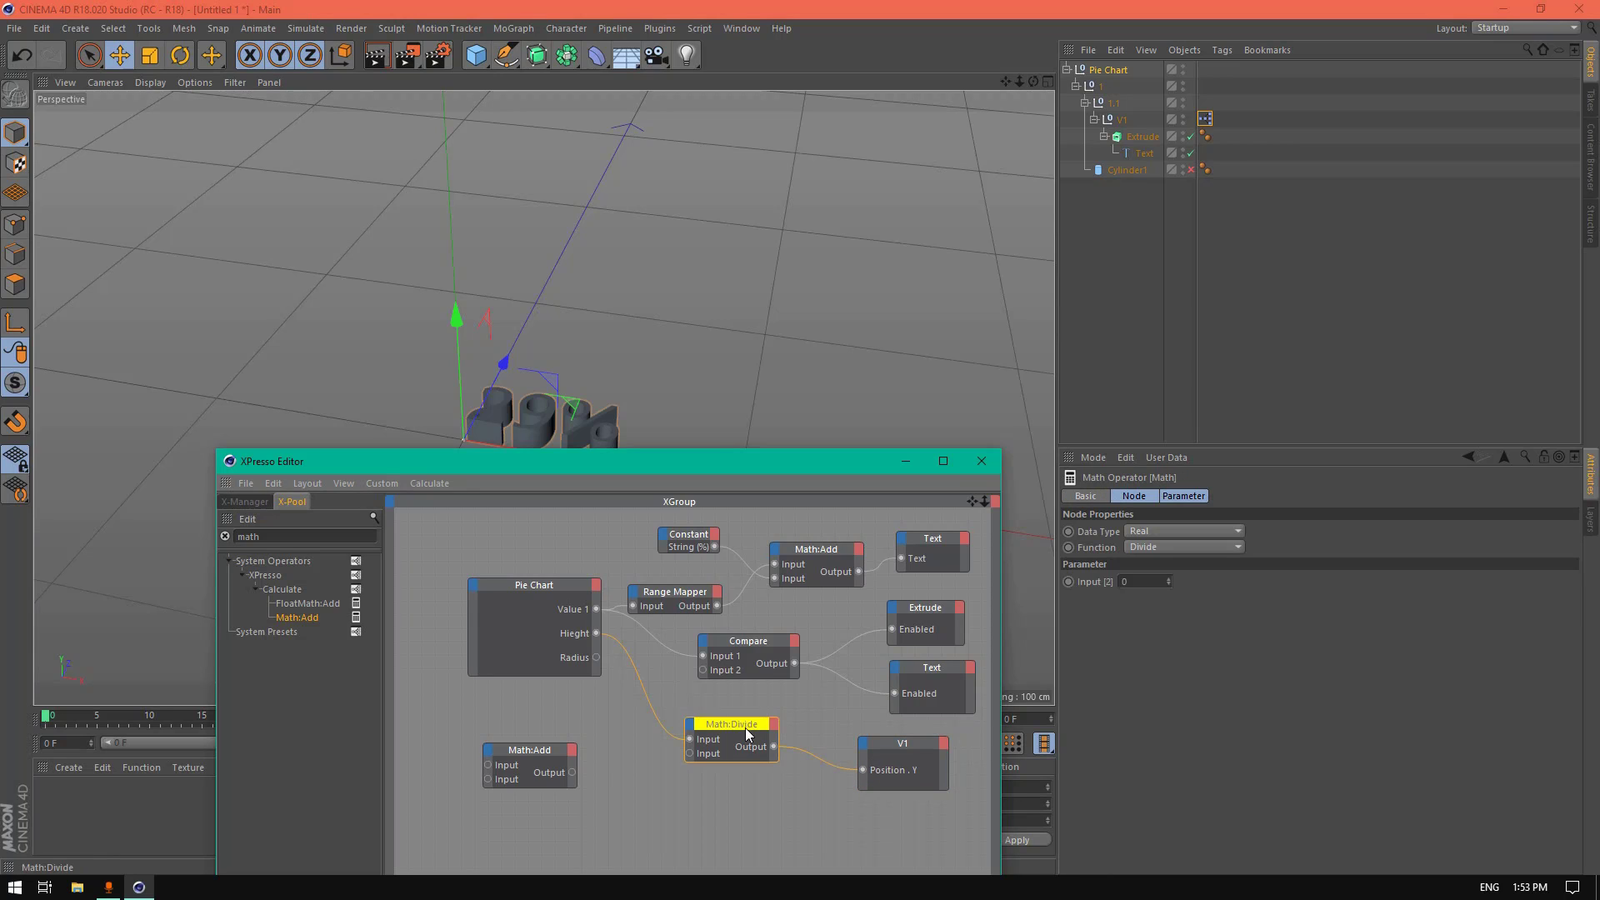
{"action": "left_click", "coordinate": [1167, 578]}
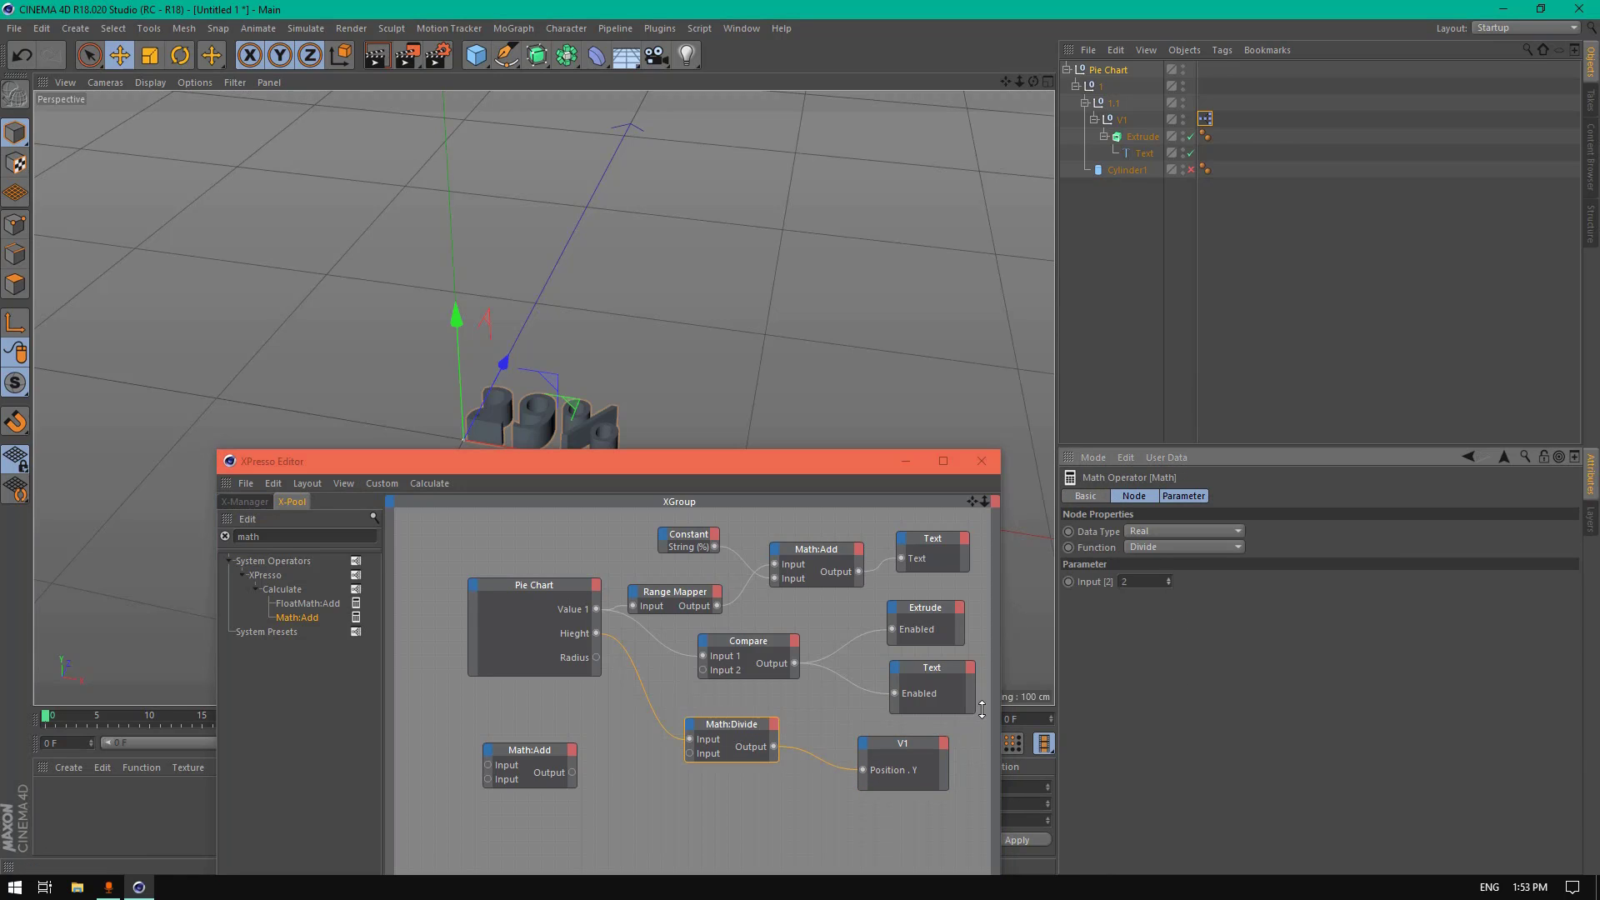
Step: Move the unconnected Math:Add node below Math:Divide and connect the Pie Chart's Radius to its first input
{"action": "left_click_drag", "start_coordinate": [553, 760], "coordinate": [655, 796]}
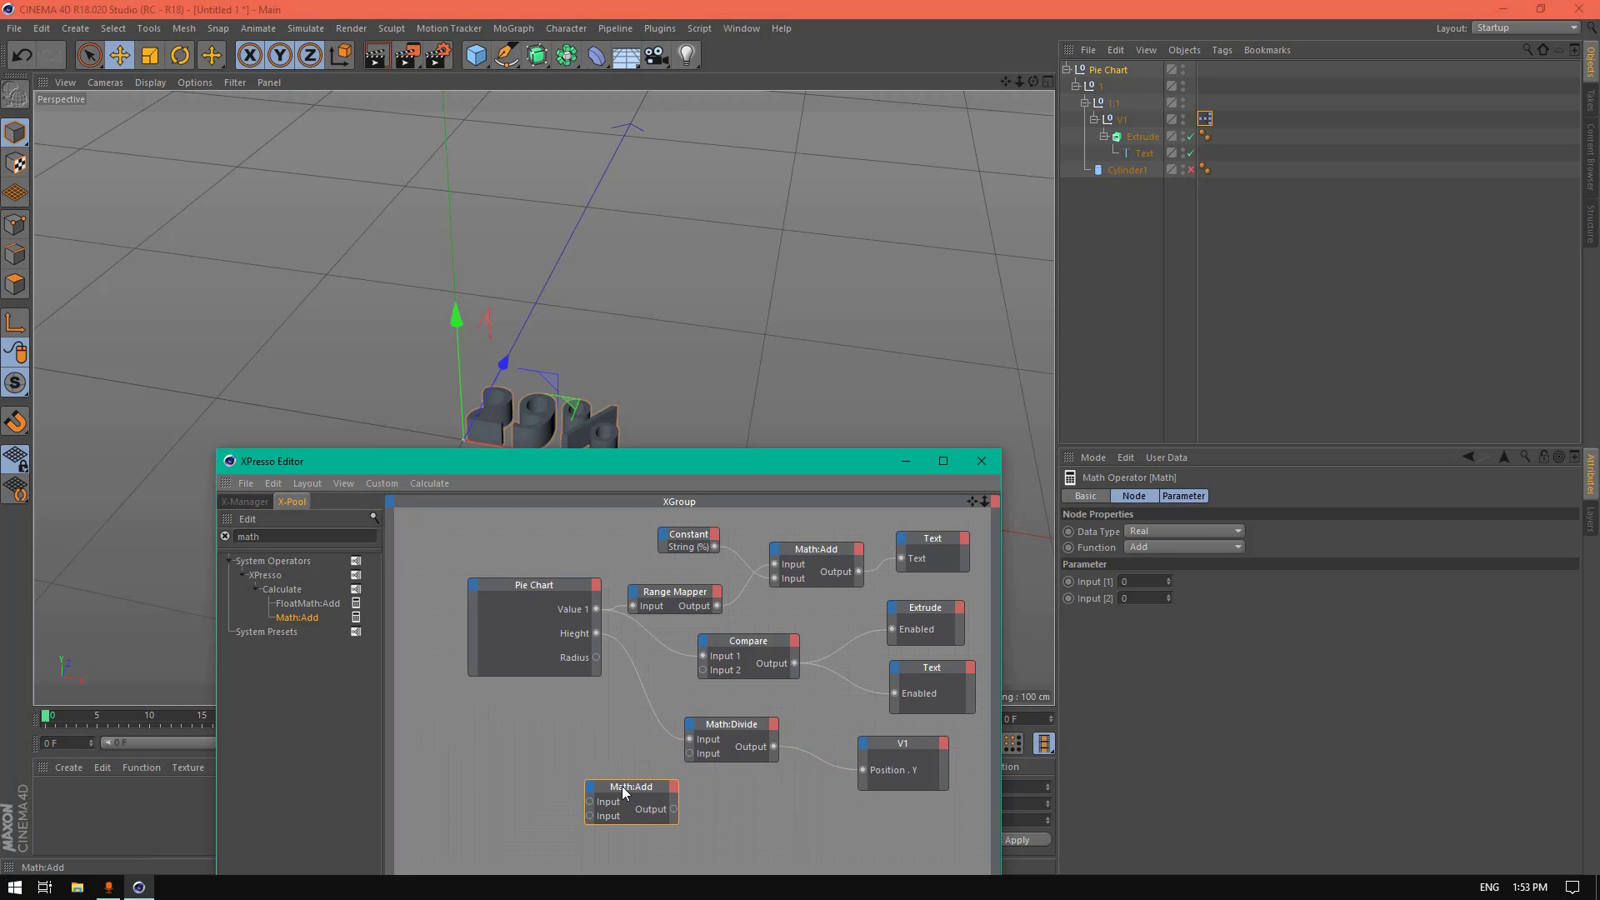
{"action": "left_click_drag", "start_coordinate": [596, 658], "coordinate": [676, 803]}
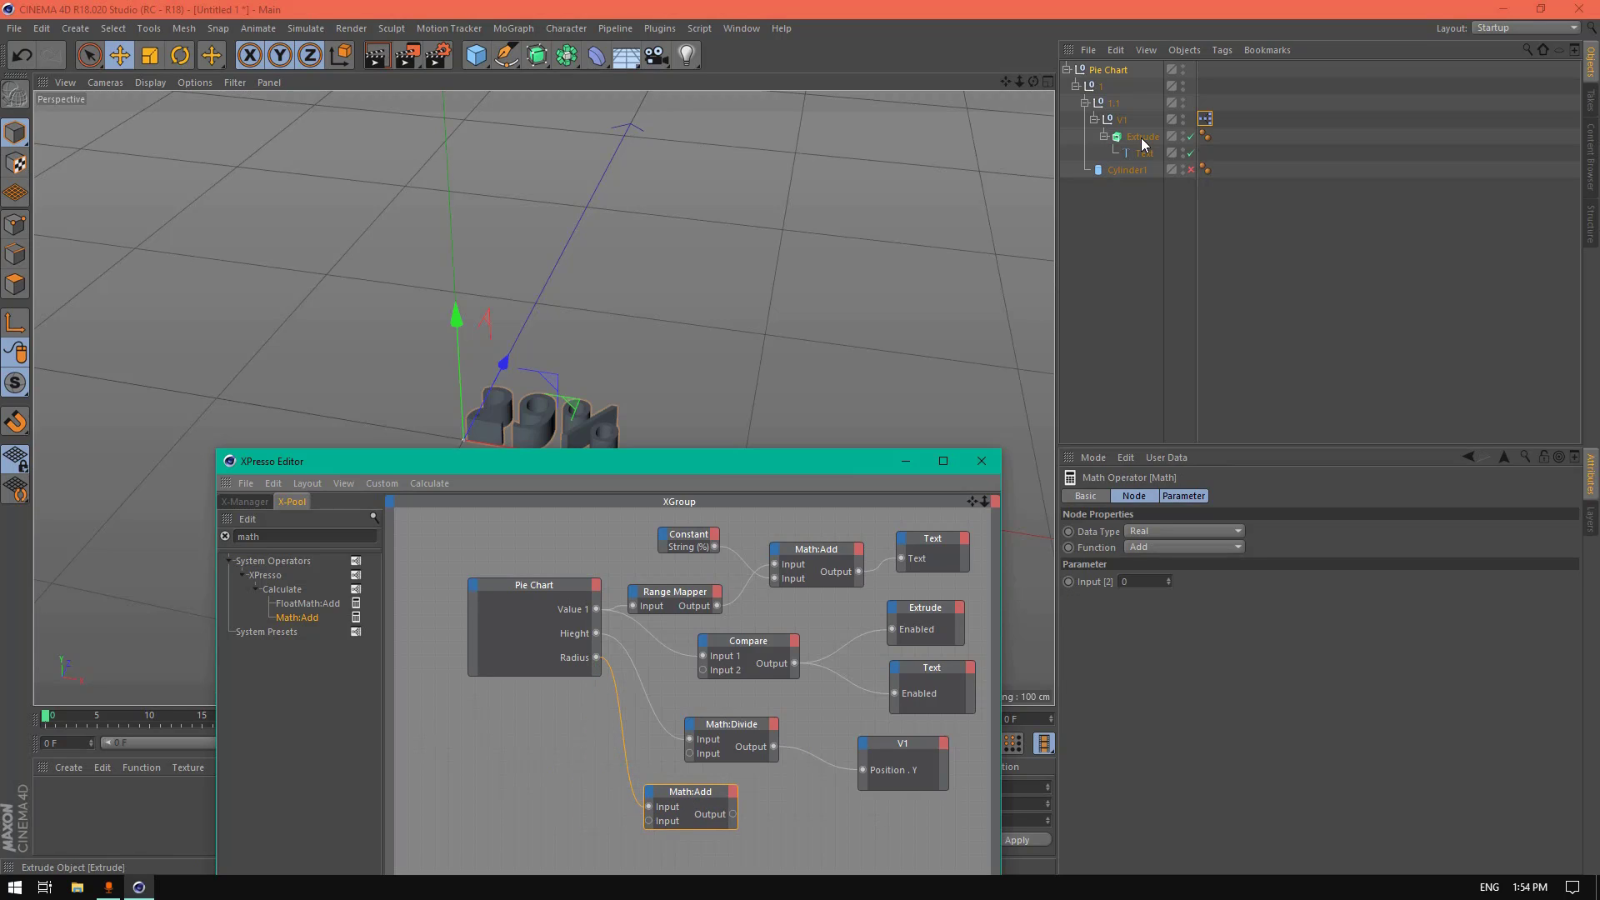
Step: Add another Extrude node below V1 with a Position . X input port fed by the lower Math:Add output
{"action": "left_click_drag", "start_coordinate": [1142, 138], "coordinate": [1030, 857]}
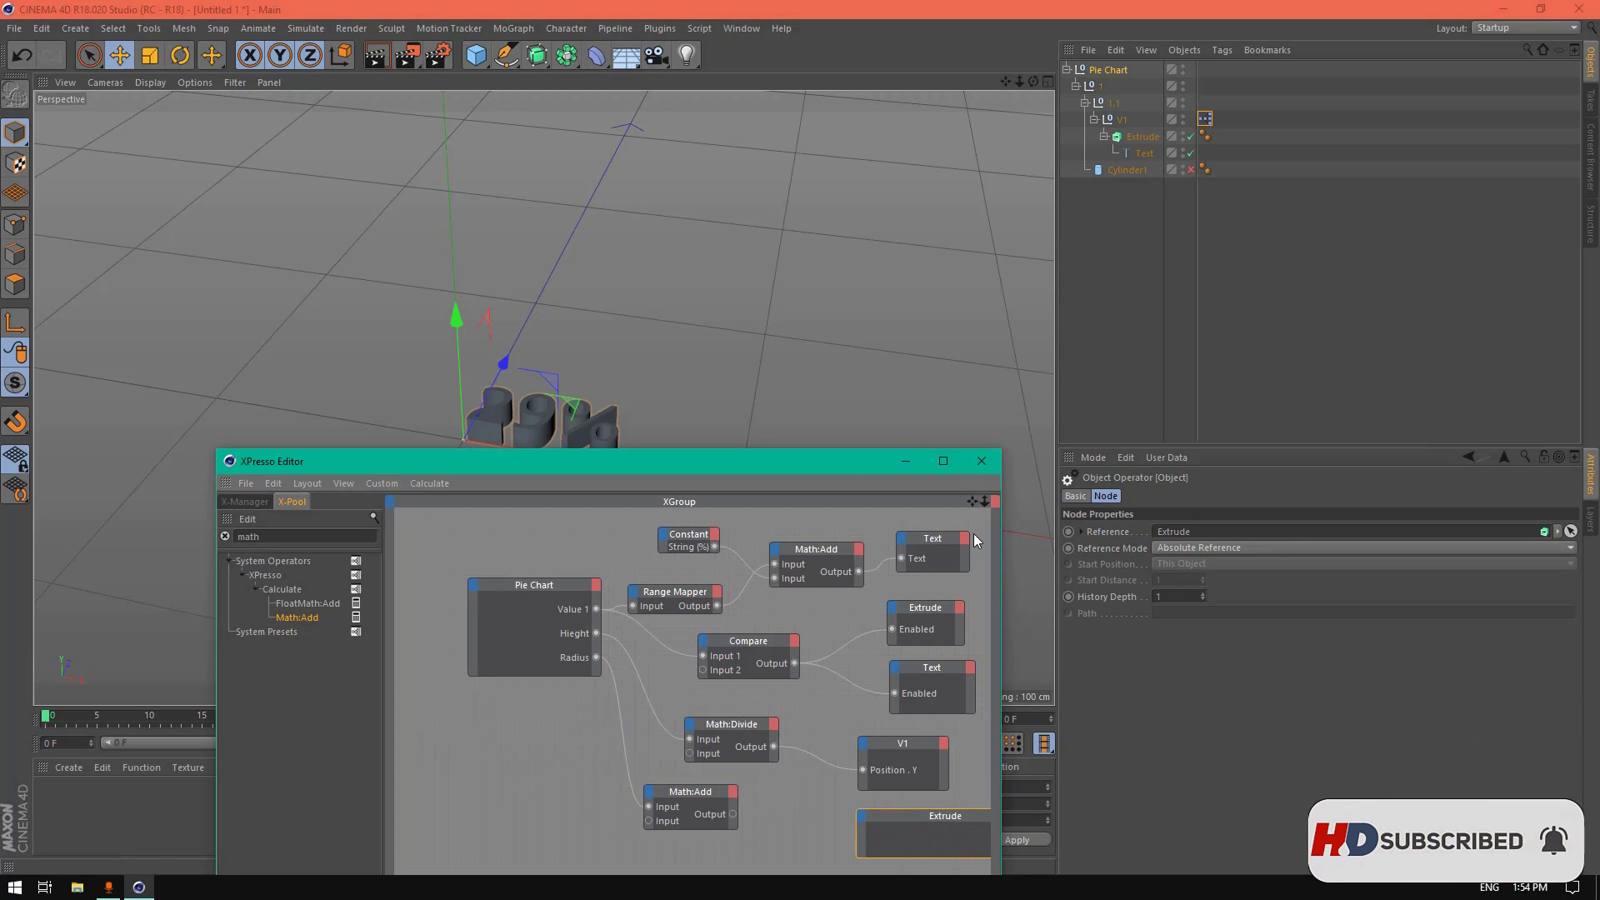
{"action": "left_click_drag", "start_coordinate": [847, 456], "coordinate": [758, 144]}
{"action": "mouse_move", "coordinate": [852, 508]}
{"action": "left_mouse_down"}
{"action": "mouse_move", "coordinate": [807, 507]}
{"action": "mouse_move", "coordinate": [836, 517]}
{"action": "left_mouse_up"}
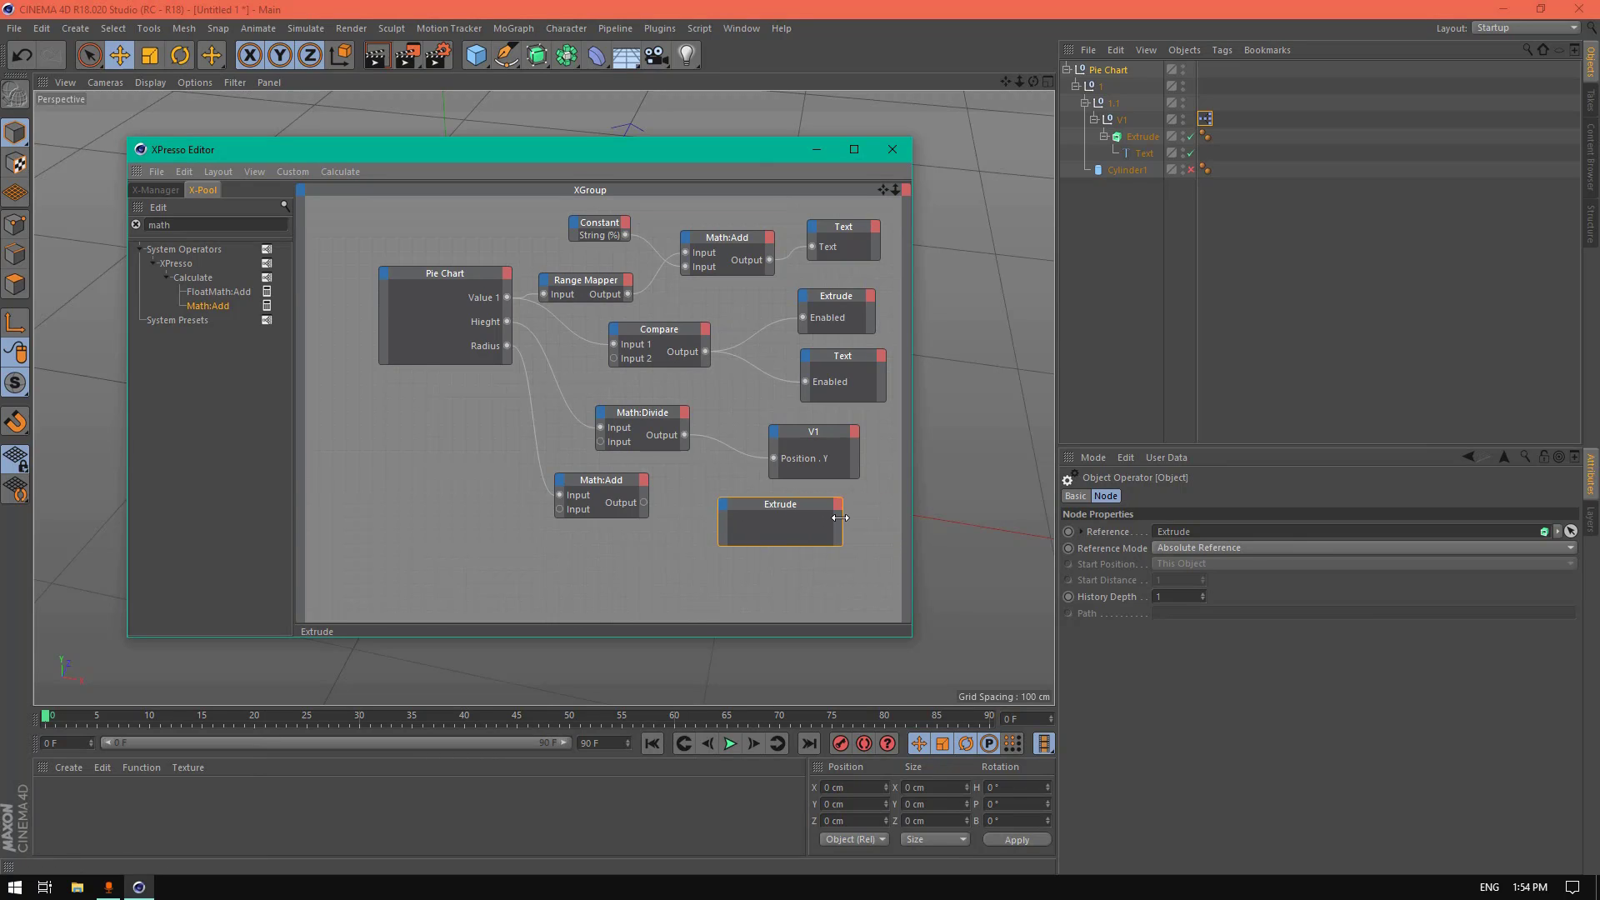
{"action": "left_click", "coordinate": [724, 509]}
{"action": "mouse_move", "coordinate": [783, 552]}
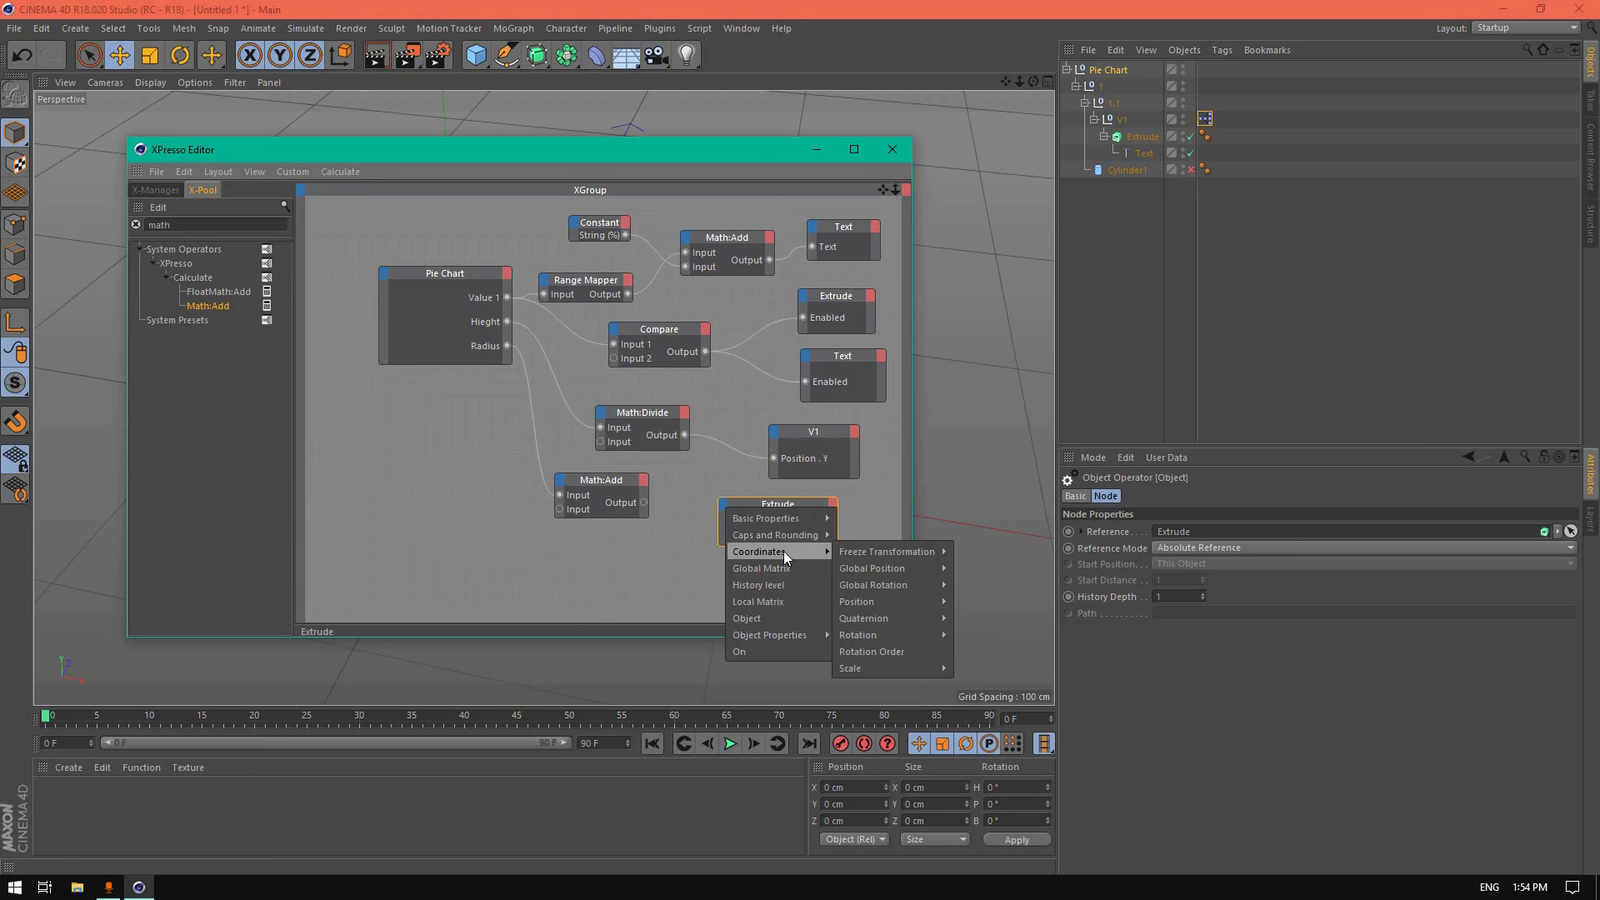
{"action": "mouse_move", "coordinate": [898, 570]}
{"action": "mouse_move", "coordinate": [900, 602]}
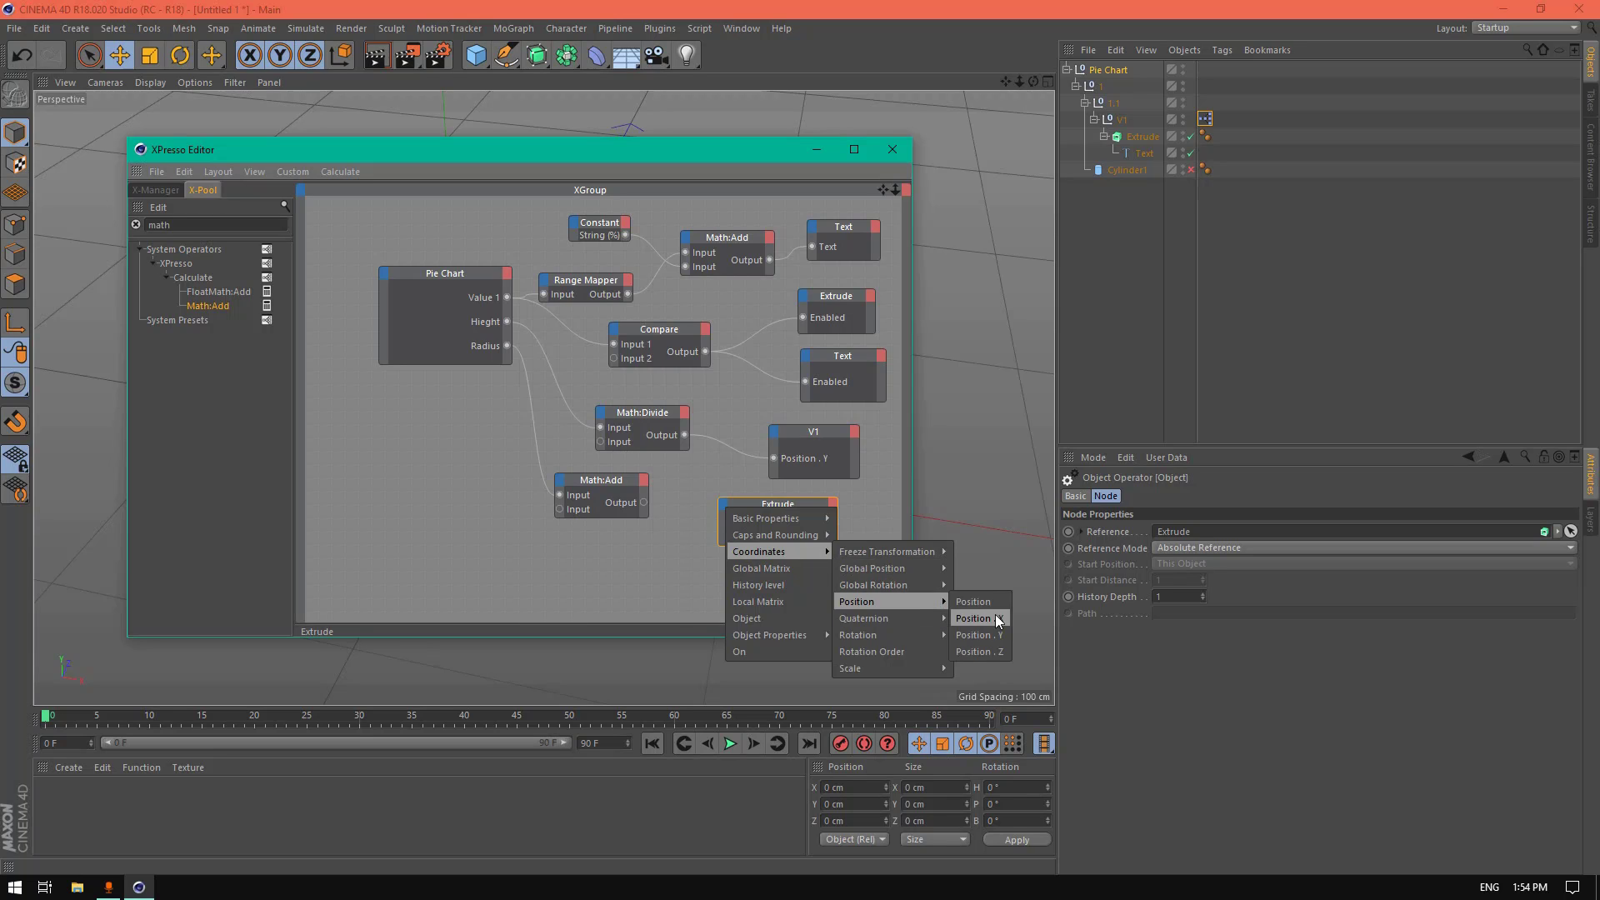
{"action": "left_click", "coordinate": [979, 618]}
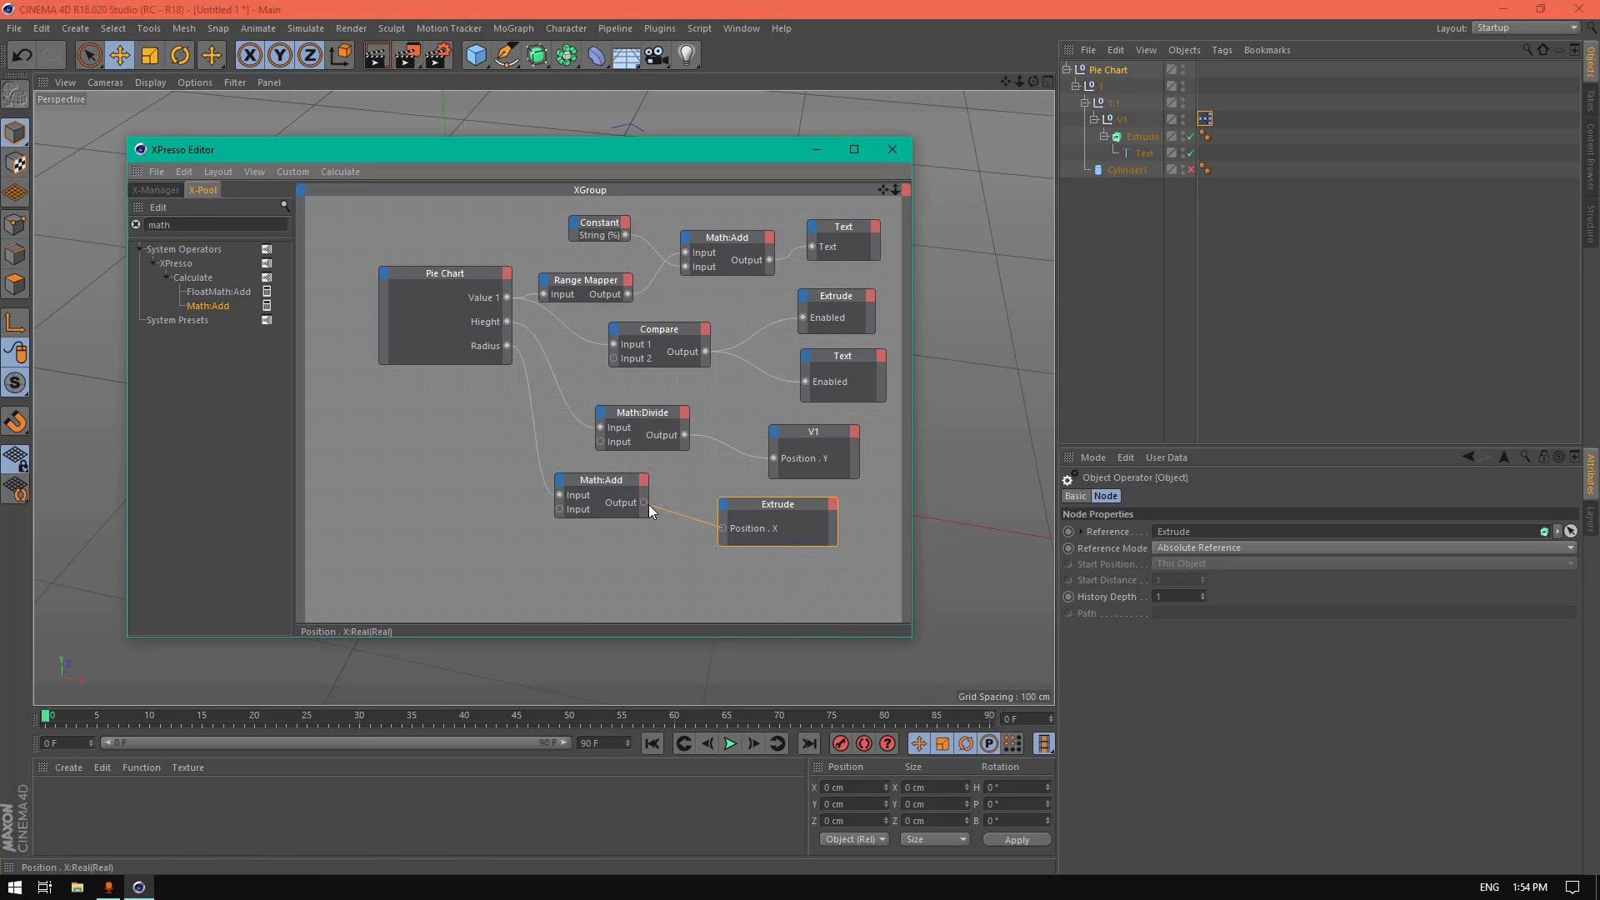
{"action": "left_click_drag", "start_coordinate": [649, 503], "coordinate": [642, 503]}
Step: Close the XPresso Editor, try the Pie Chart's user data sliders and turn on Cylinder1
{"action": "left_click_drag", "start_coordinate": [718, 330], "coordinate": [771, 400]}
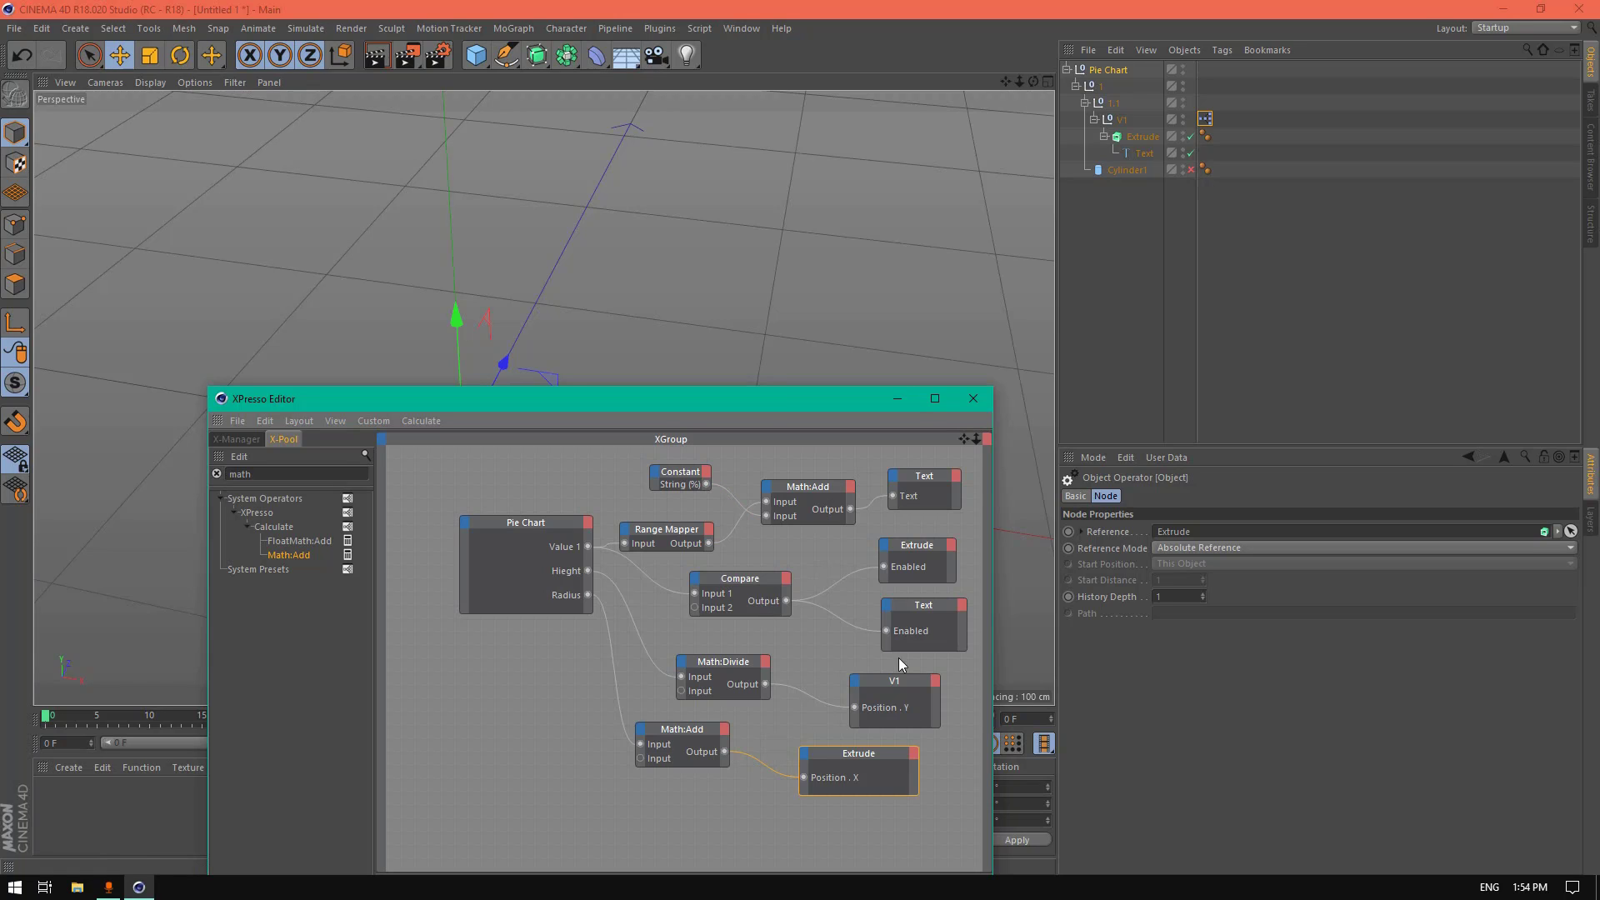
{"action": "left_click", "coordinate": [973, 398]}
{"action": "left_click", "coordinate": [1108, 69]}
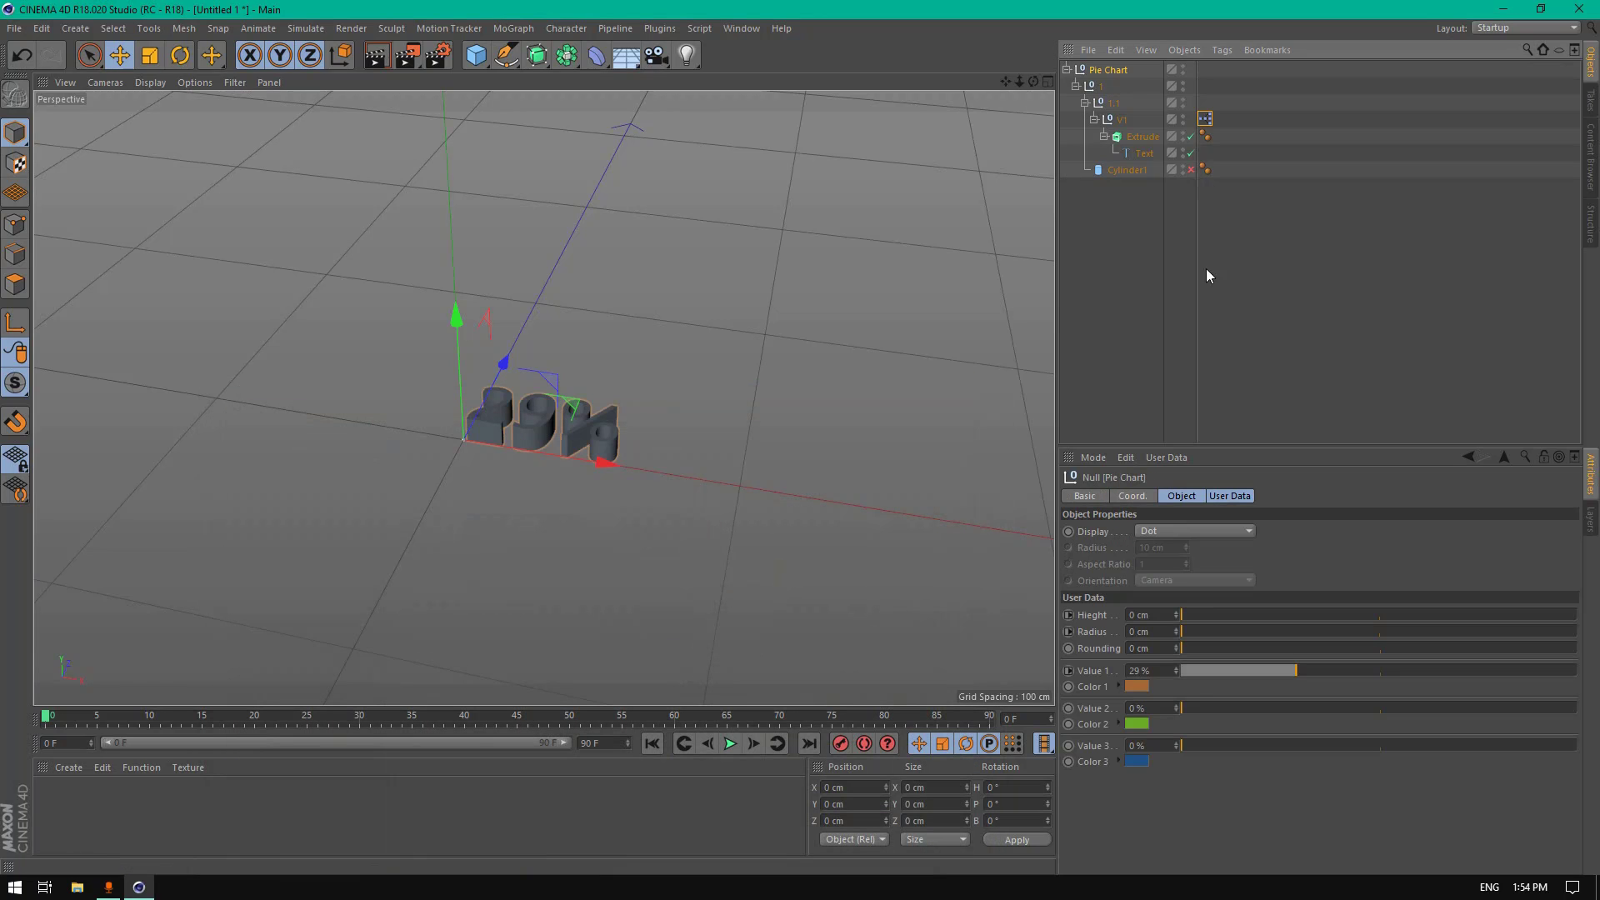
{"action": "left_click_drag", "start_coordinate": [1208, 632], "coordinate": [1170, 614]}
{"action": "left_click", "coordinate": [1190, 169]}
Step: Set Input [2] of the Math:Add node fed by Radius to 20 and close the XPresso Editor
{"action": "double_click", "coordinate": [1205, 119]}
{"action": "left_click", "coordinate": [676, 717]}
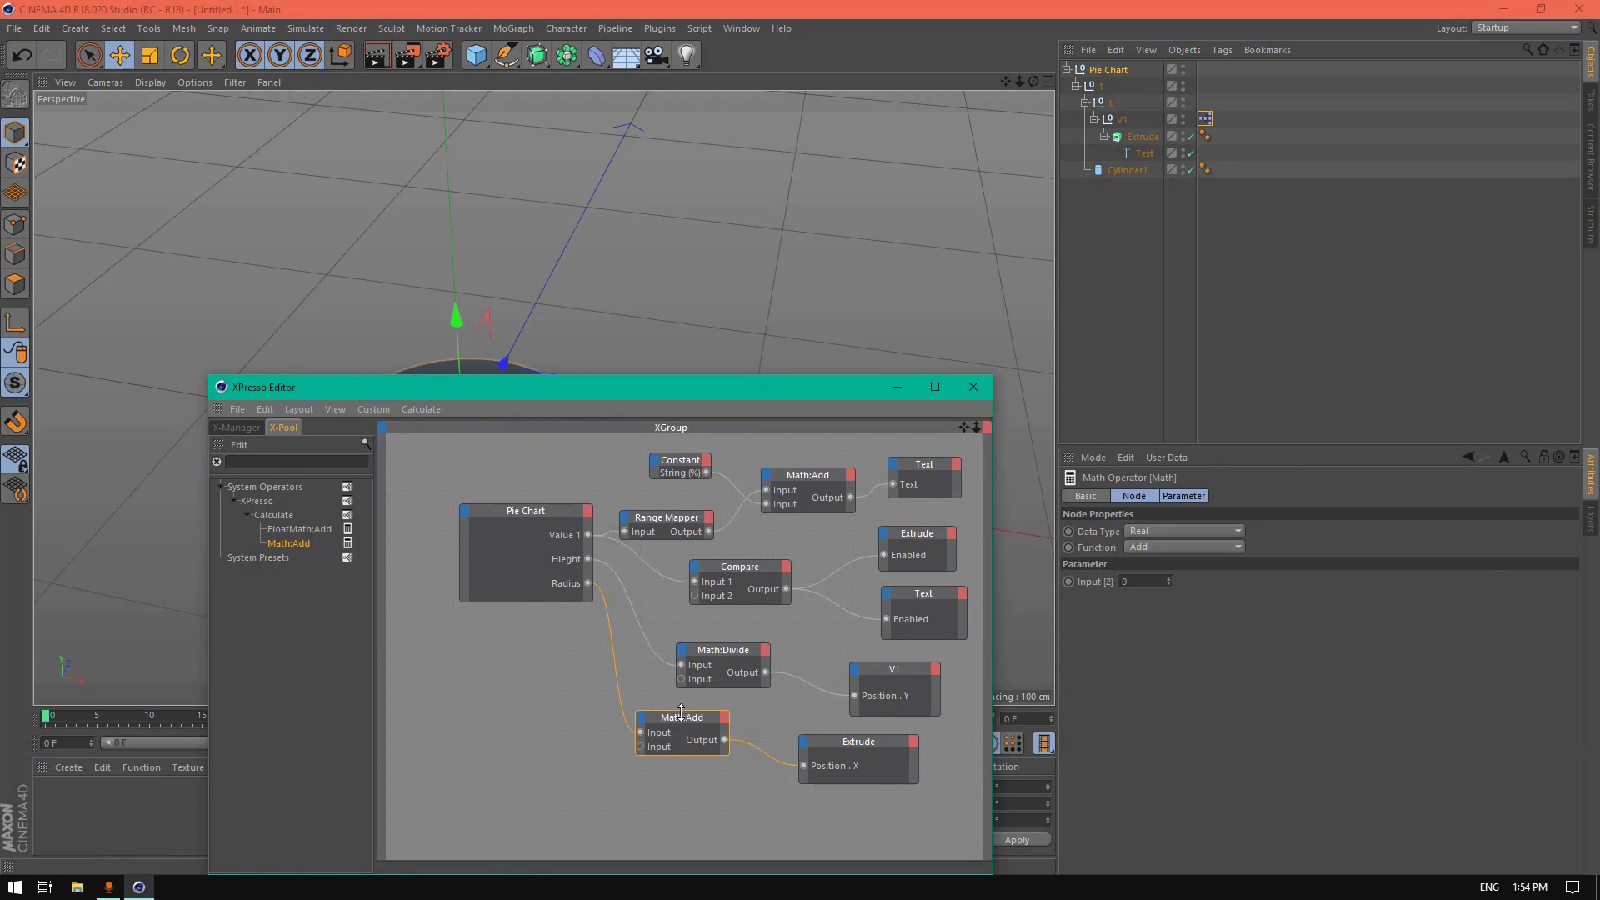
{"action": "left_click", "coordinate": [1144, 581]}
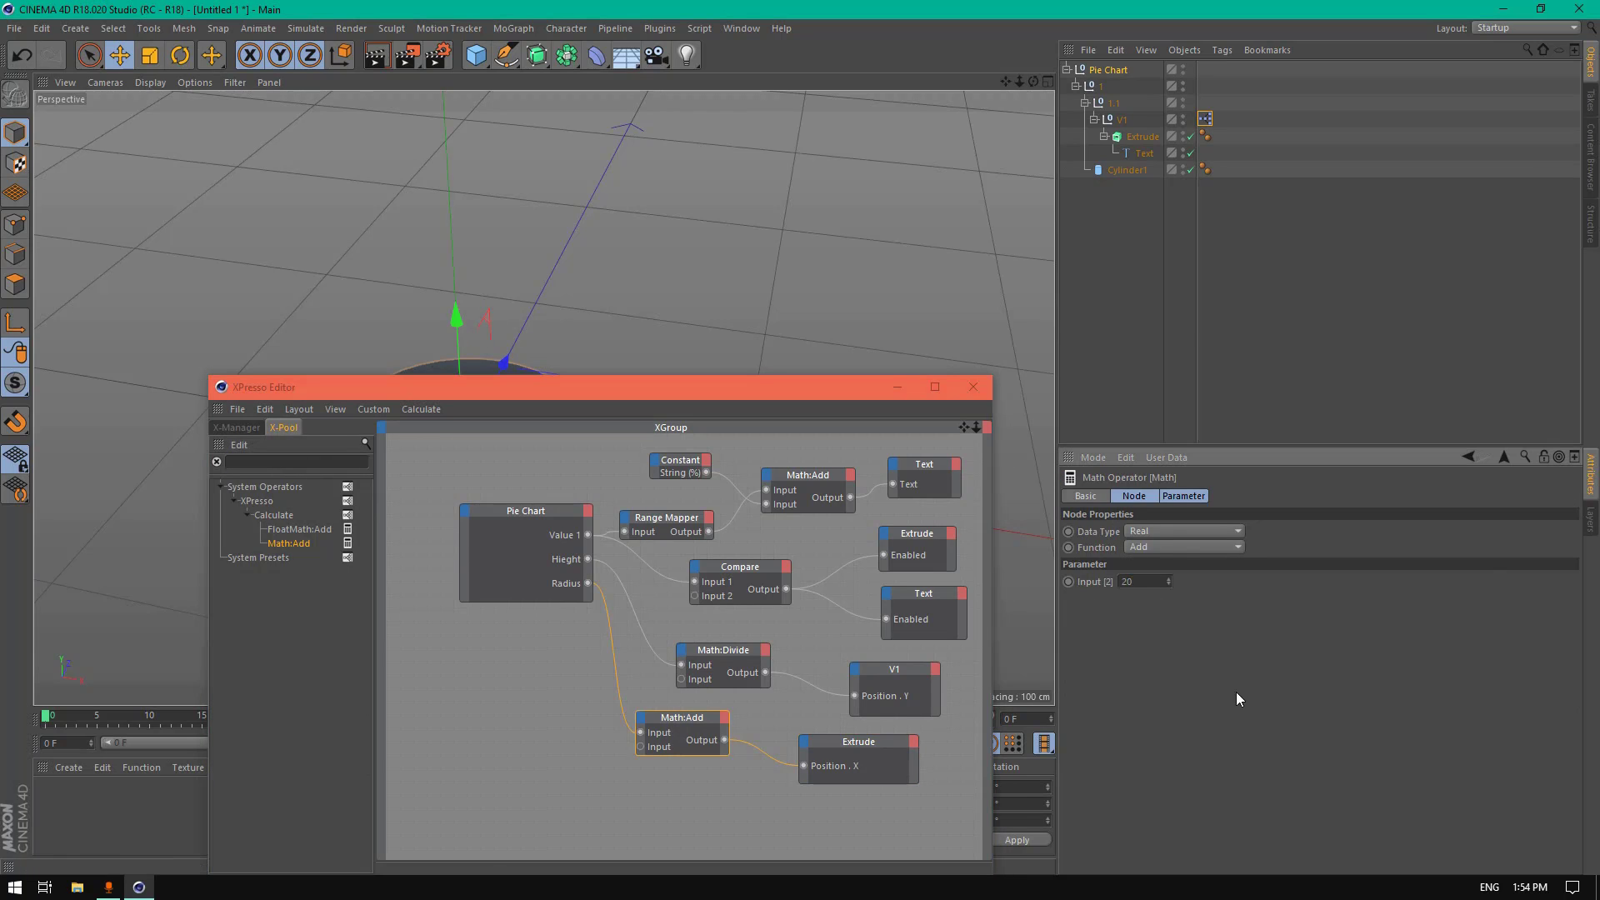
{"action": "left_click_drag", "start_coordinate": [844, 394], "coordinate": [760, 618]}
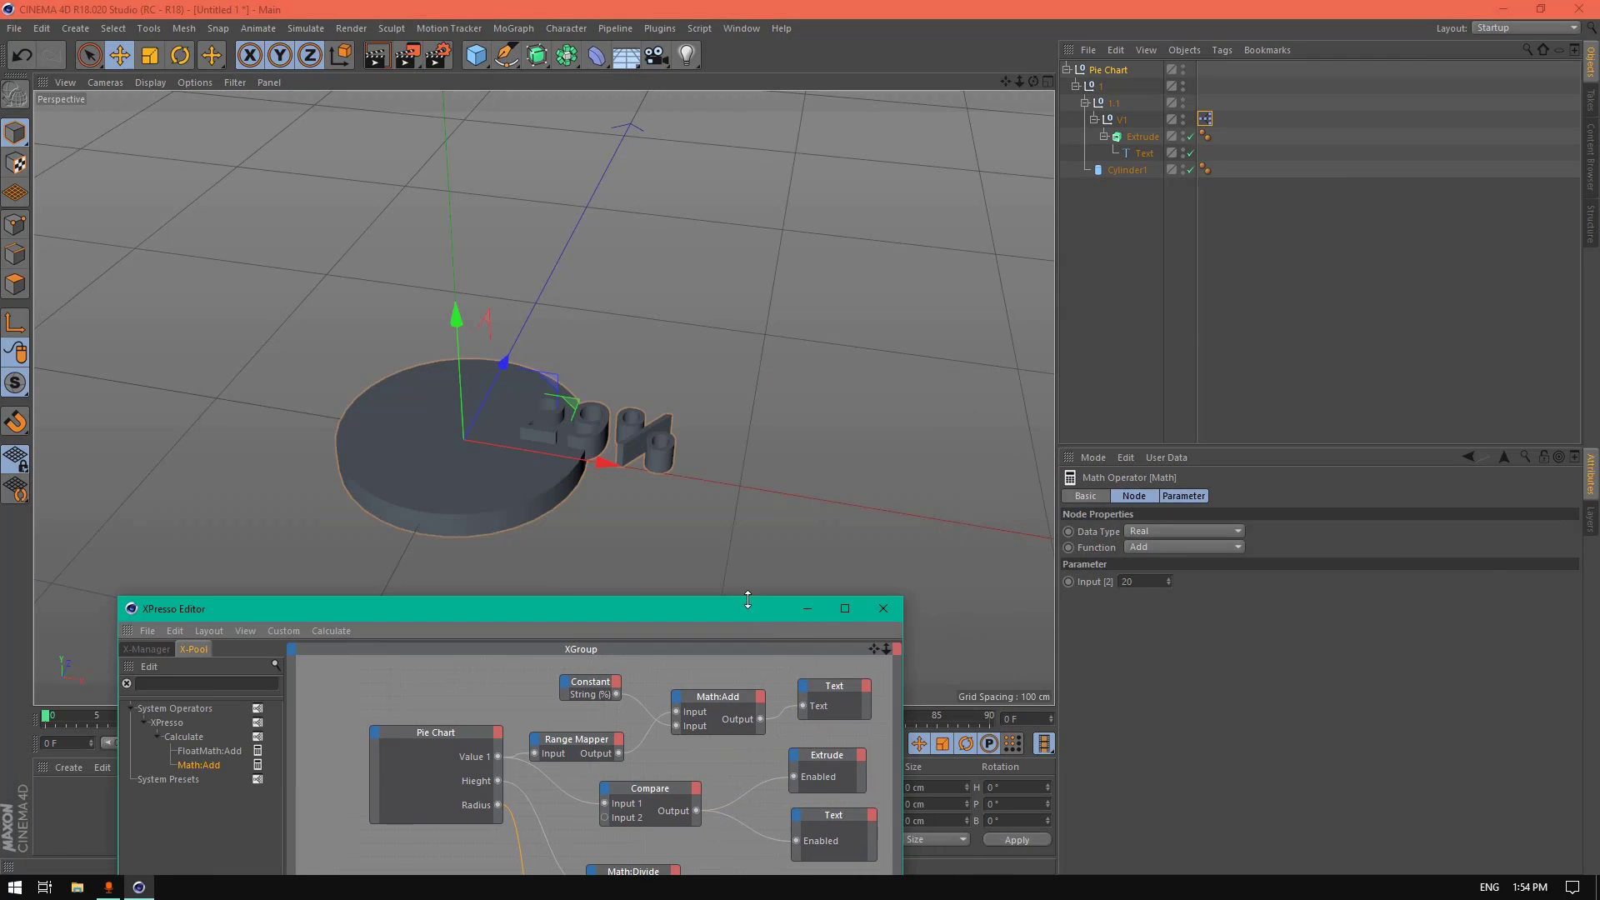
{"action": "left_click_drag", "start_coordinate": [1168, 582], "coordinate": [948, 583]}
{"action": "type", "text": "20"}
{"action": "left_click", "coordinate": [1269, 760]}
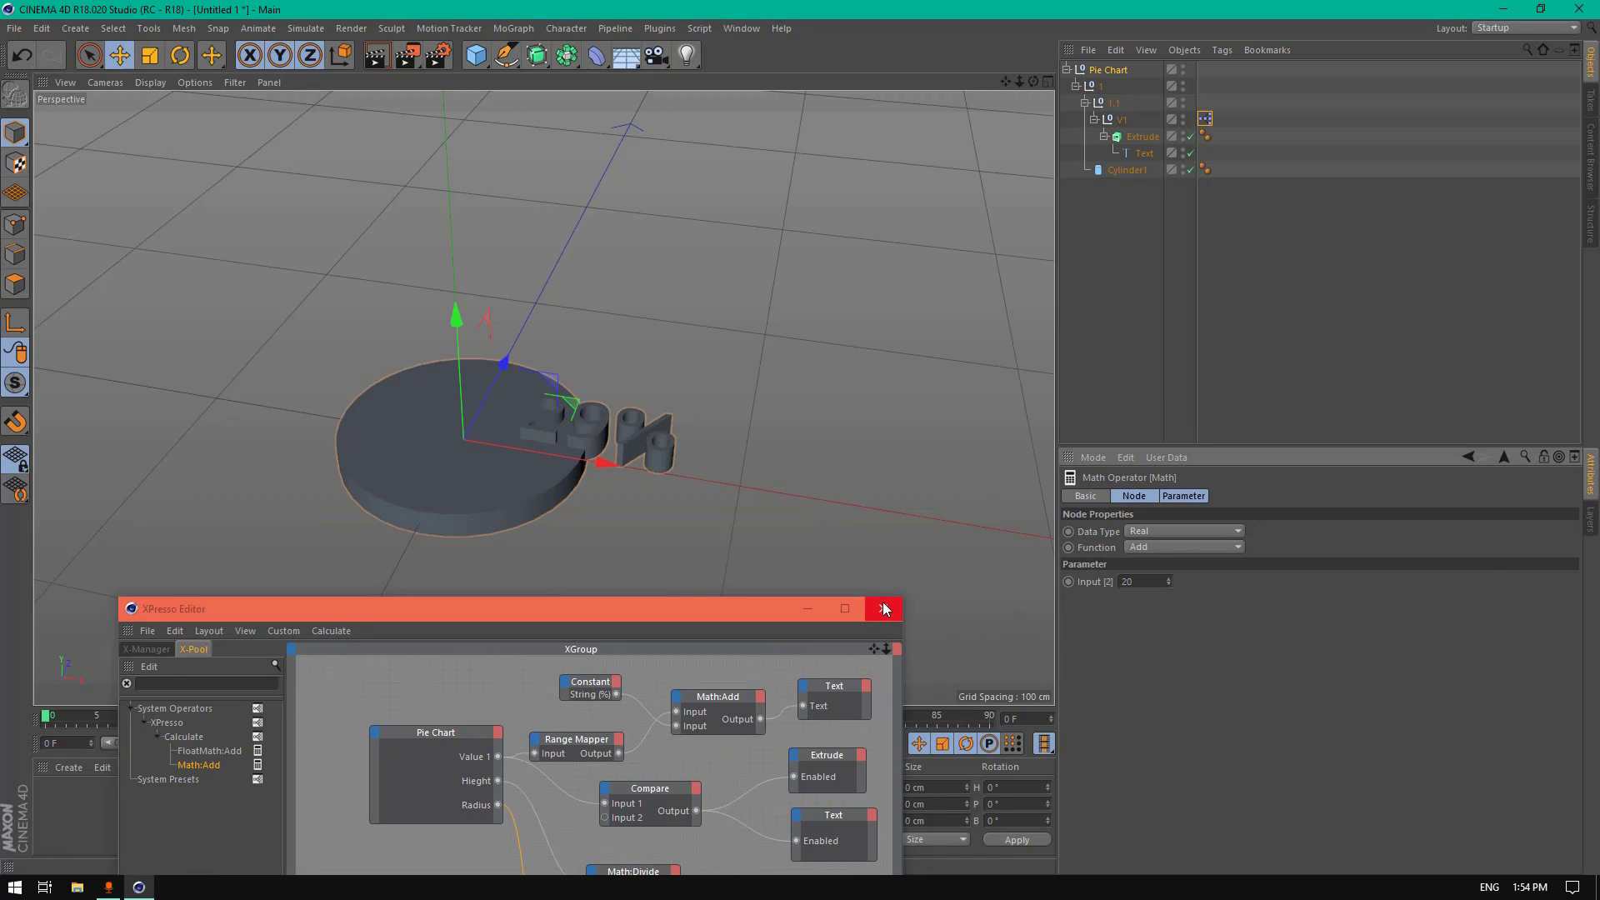
{"action": "left_click_drag", "start_coordinate": [753, 615], "coordinate": [829, 278]}
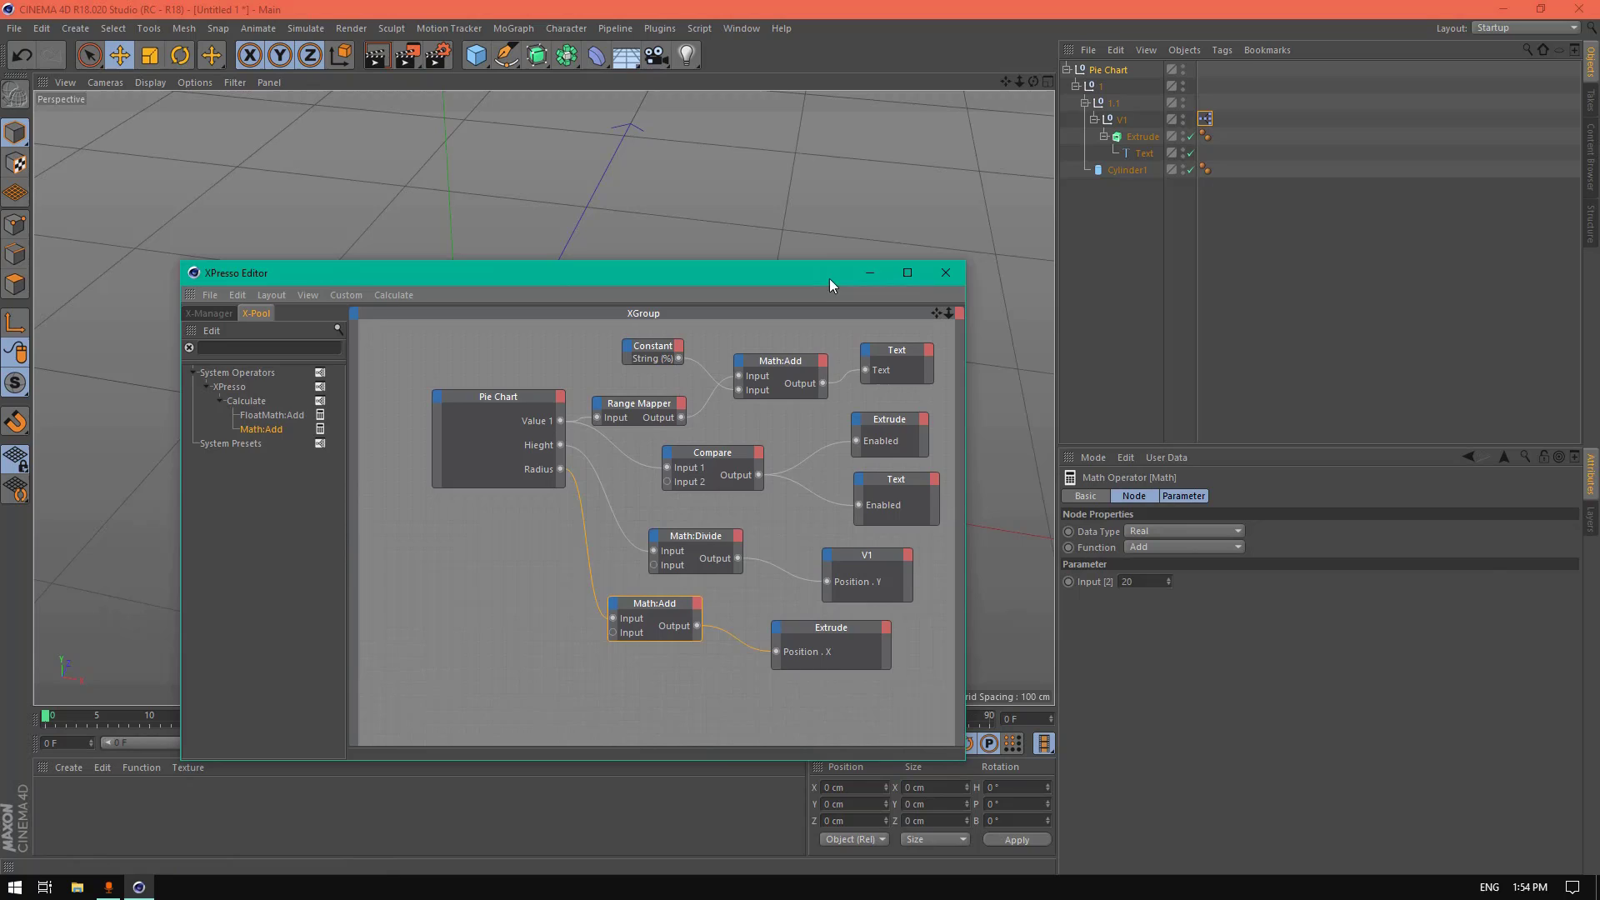
{"action": "left_click", "coordinate": [933, 278]}
Step: Set Use Color to Automatic in Cylinder1's basic properties
{"action": "left_click", "coordinate": [1127, 170]}
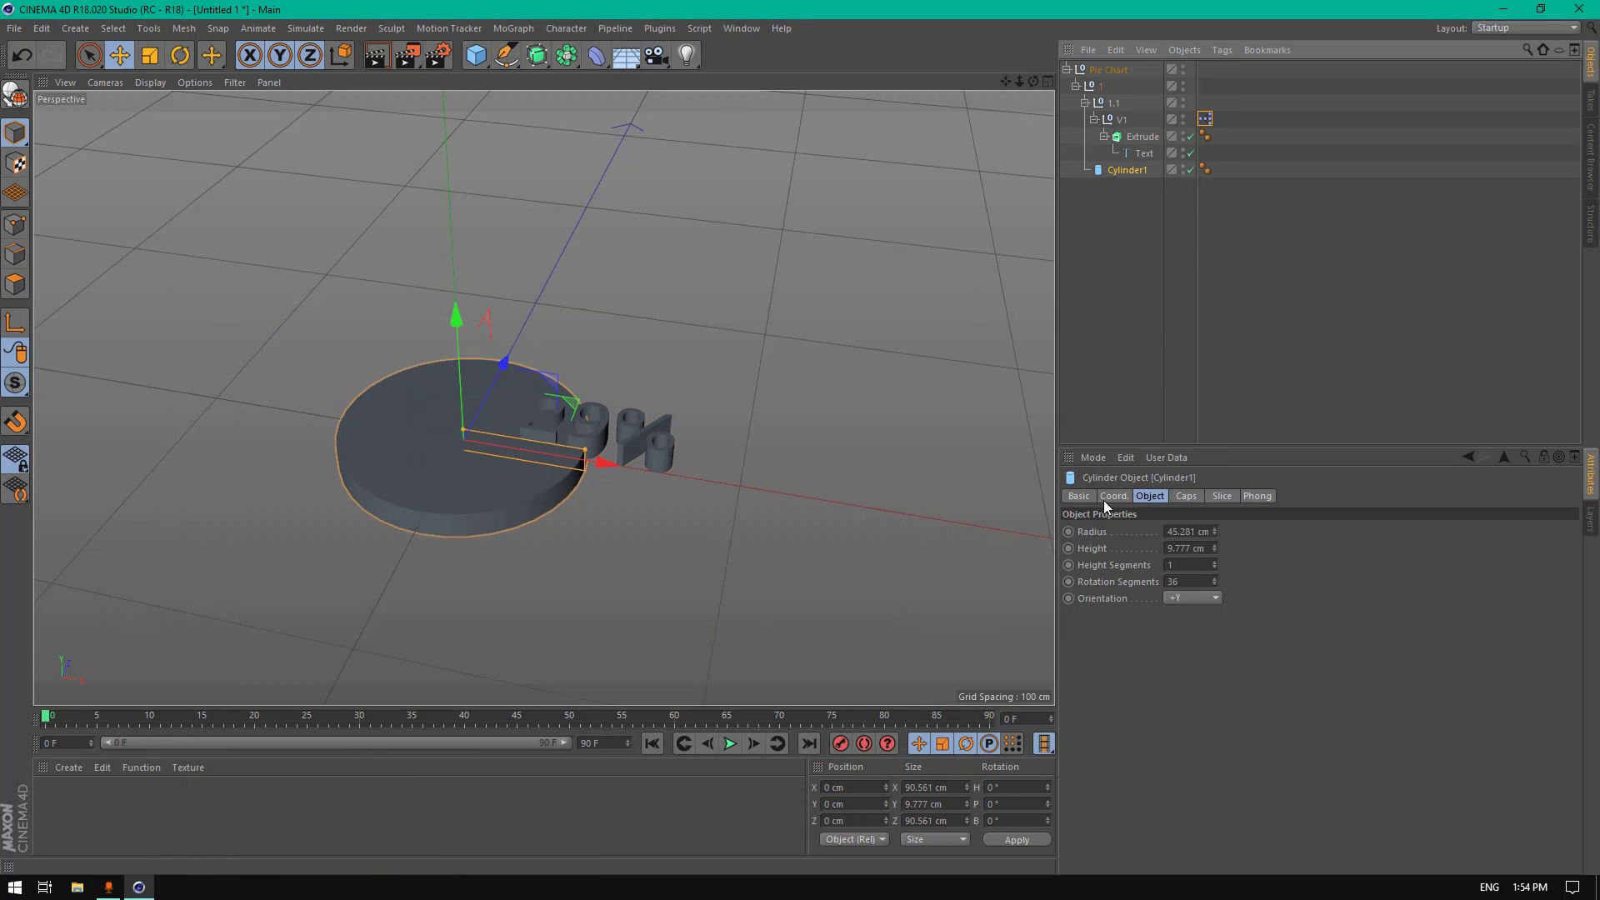
{"action": "left_click", "coordinate": [1080, 497]}
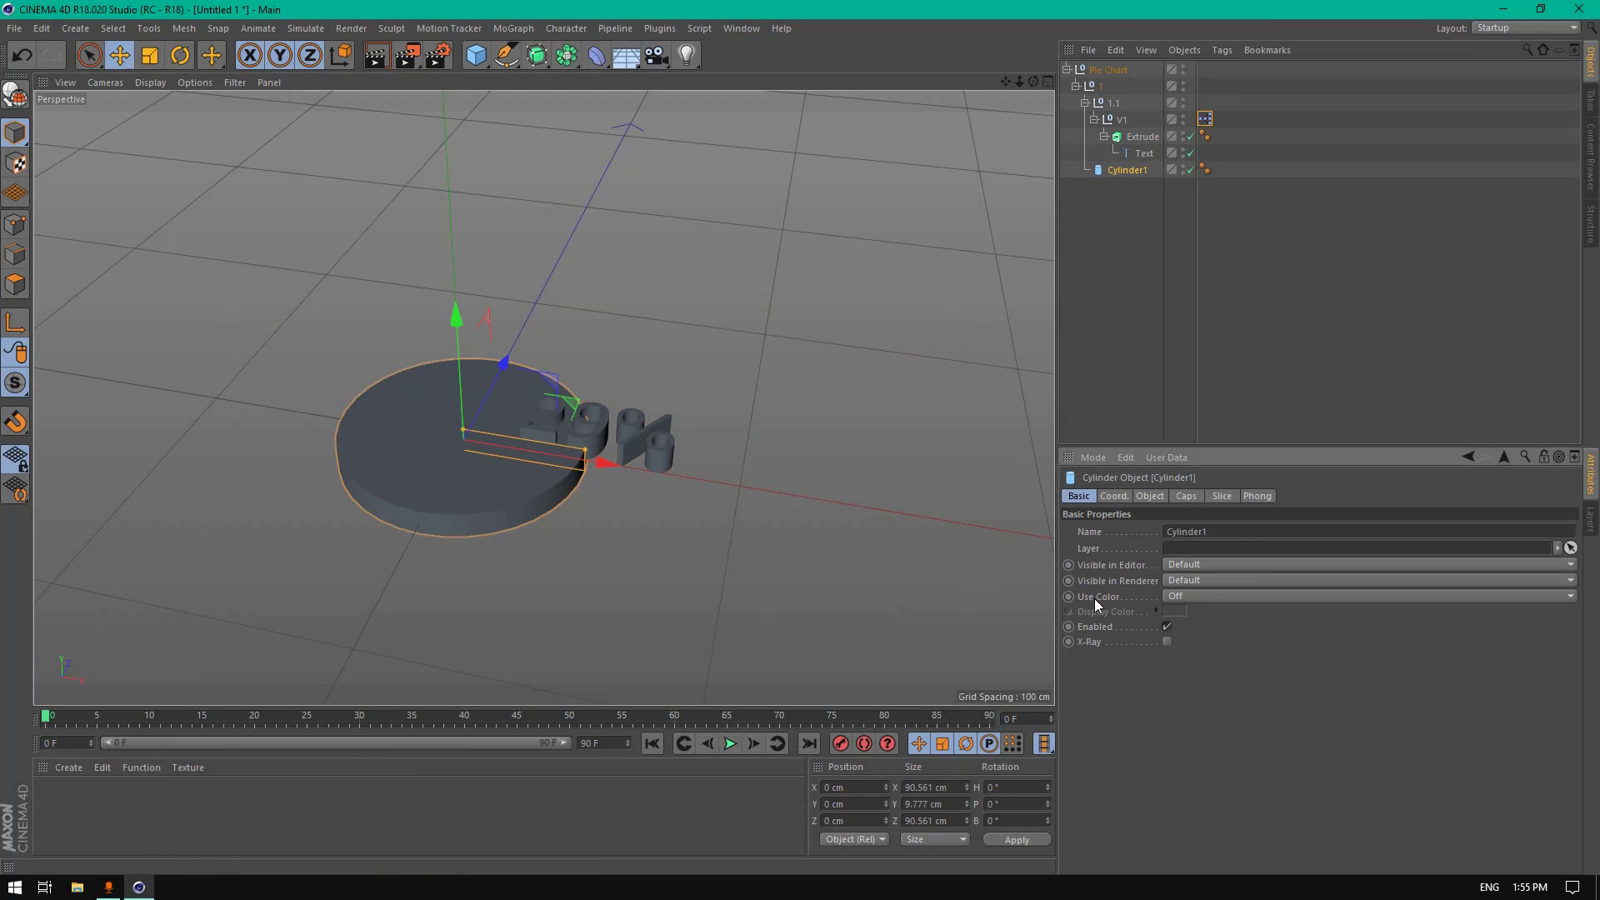
{"action": "left_click", "coordinate": [1195, 597]}
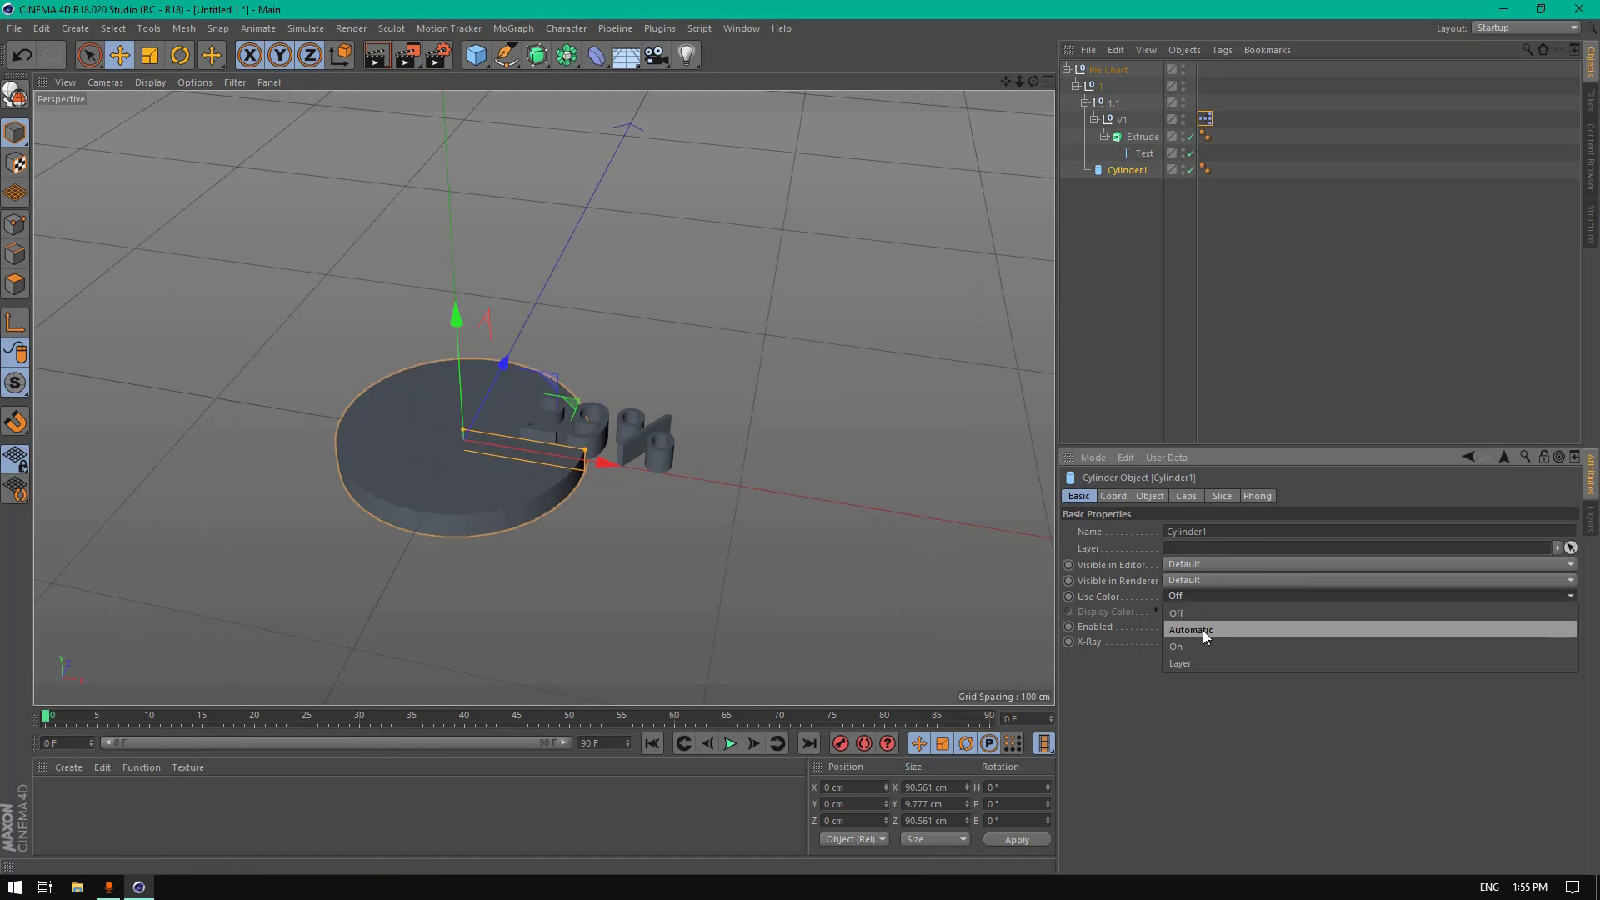
{"action": "left_click", "coordinate": [1215, 630]}
Step: Set Use Color to Automatic in the Extrude object's basic properties
{"action": "left_click", "coordinate": [1140, 139]}
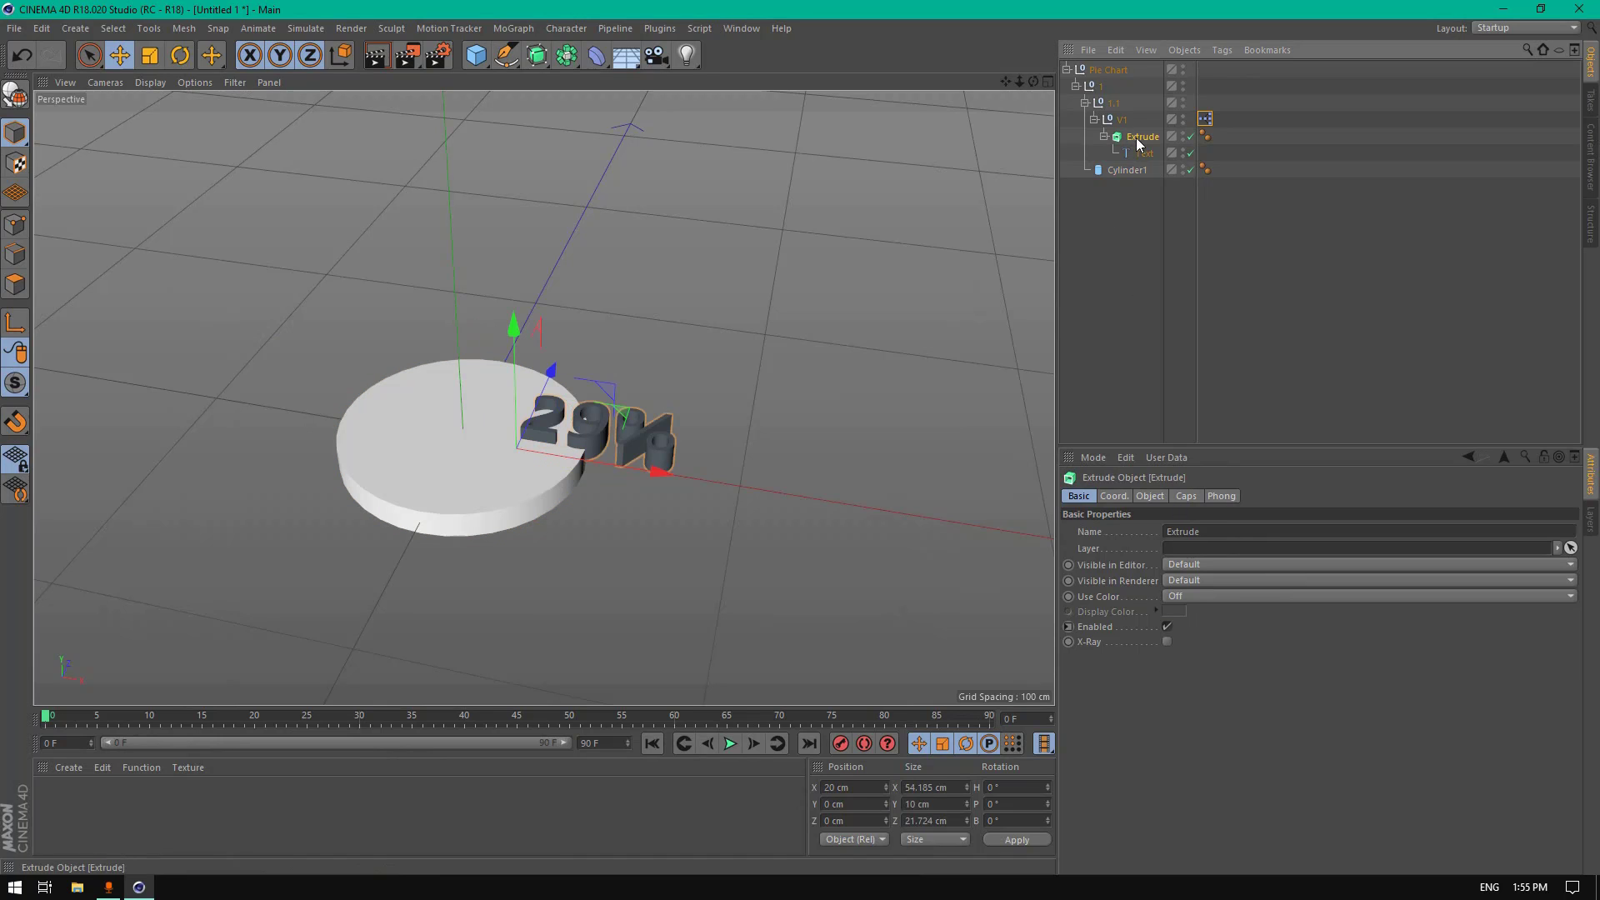
{"action": "left_click", "coordinate": [1179, 597]}
{"action": "left_click", "coordinate": [1195, 630]}
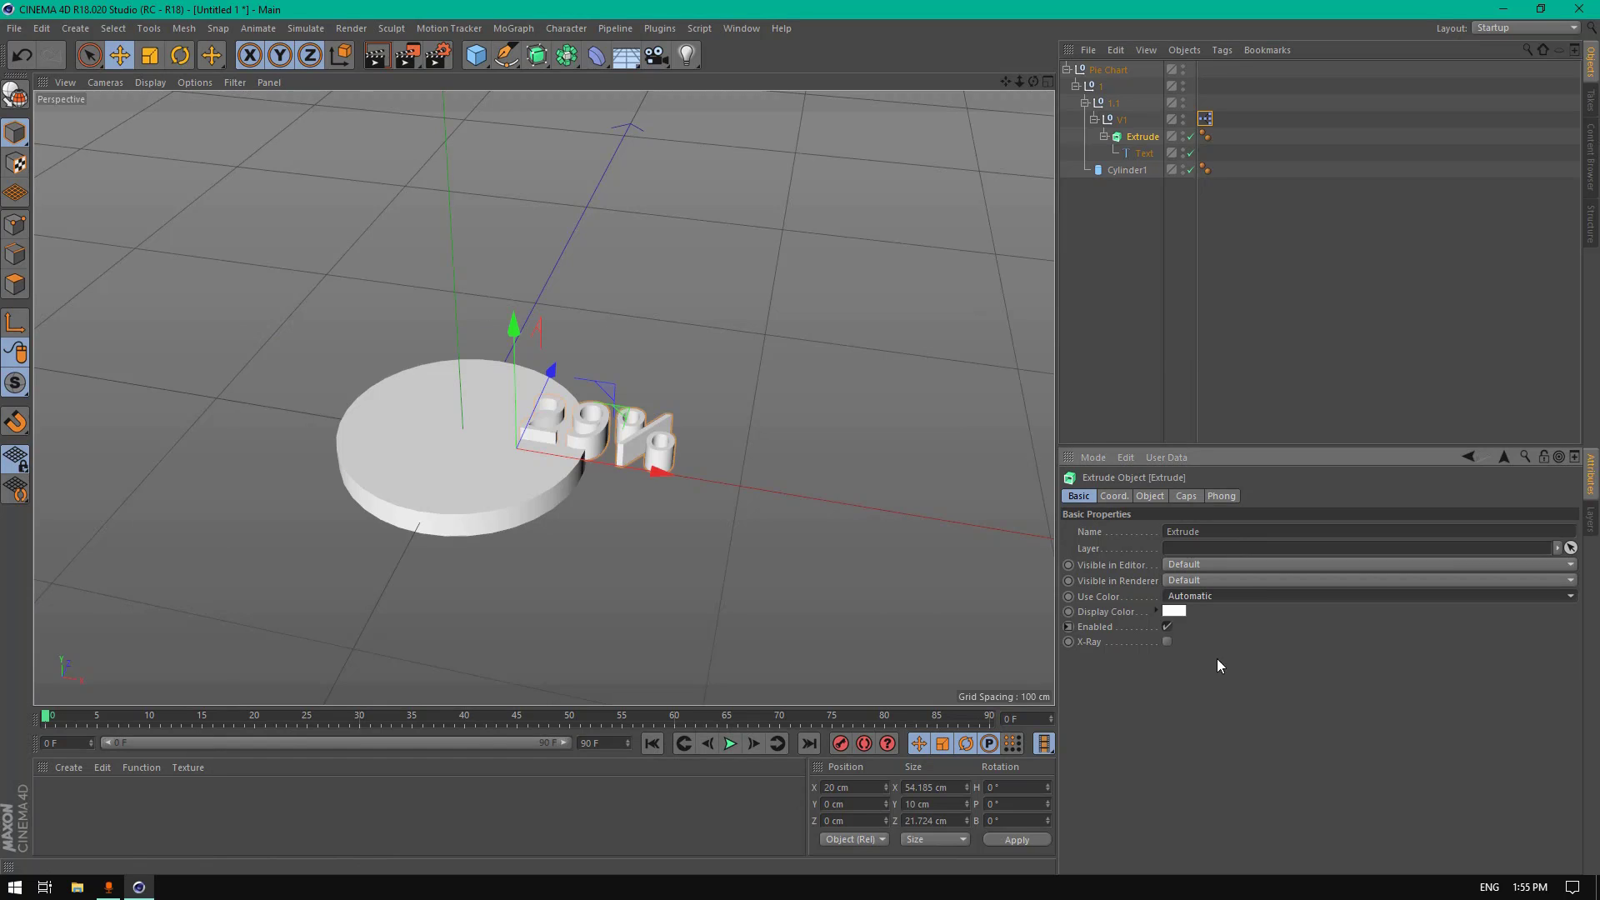
Step: Add an XPresso tag to Cylinder1
{"action": "left_click", "coordinate": [1126, 171]}
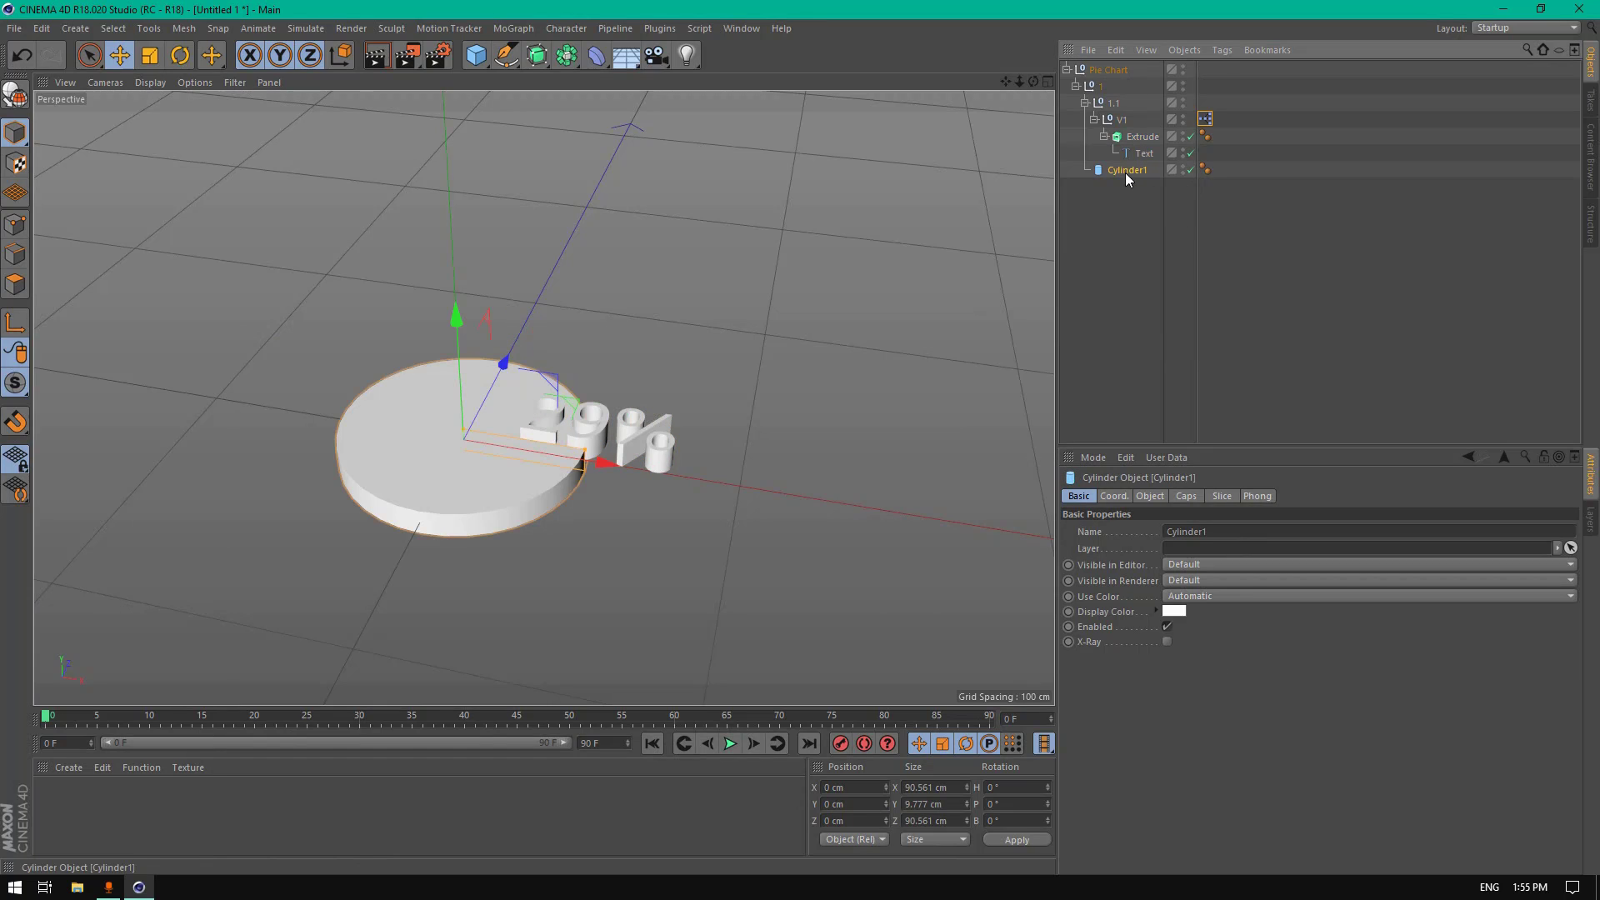
{"action": "right_click", "coordinate": [1125, 172]}
{"action": "mouse_move", "coordinate": [1215, 183]}
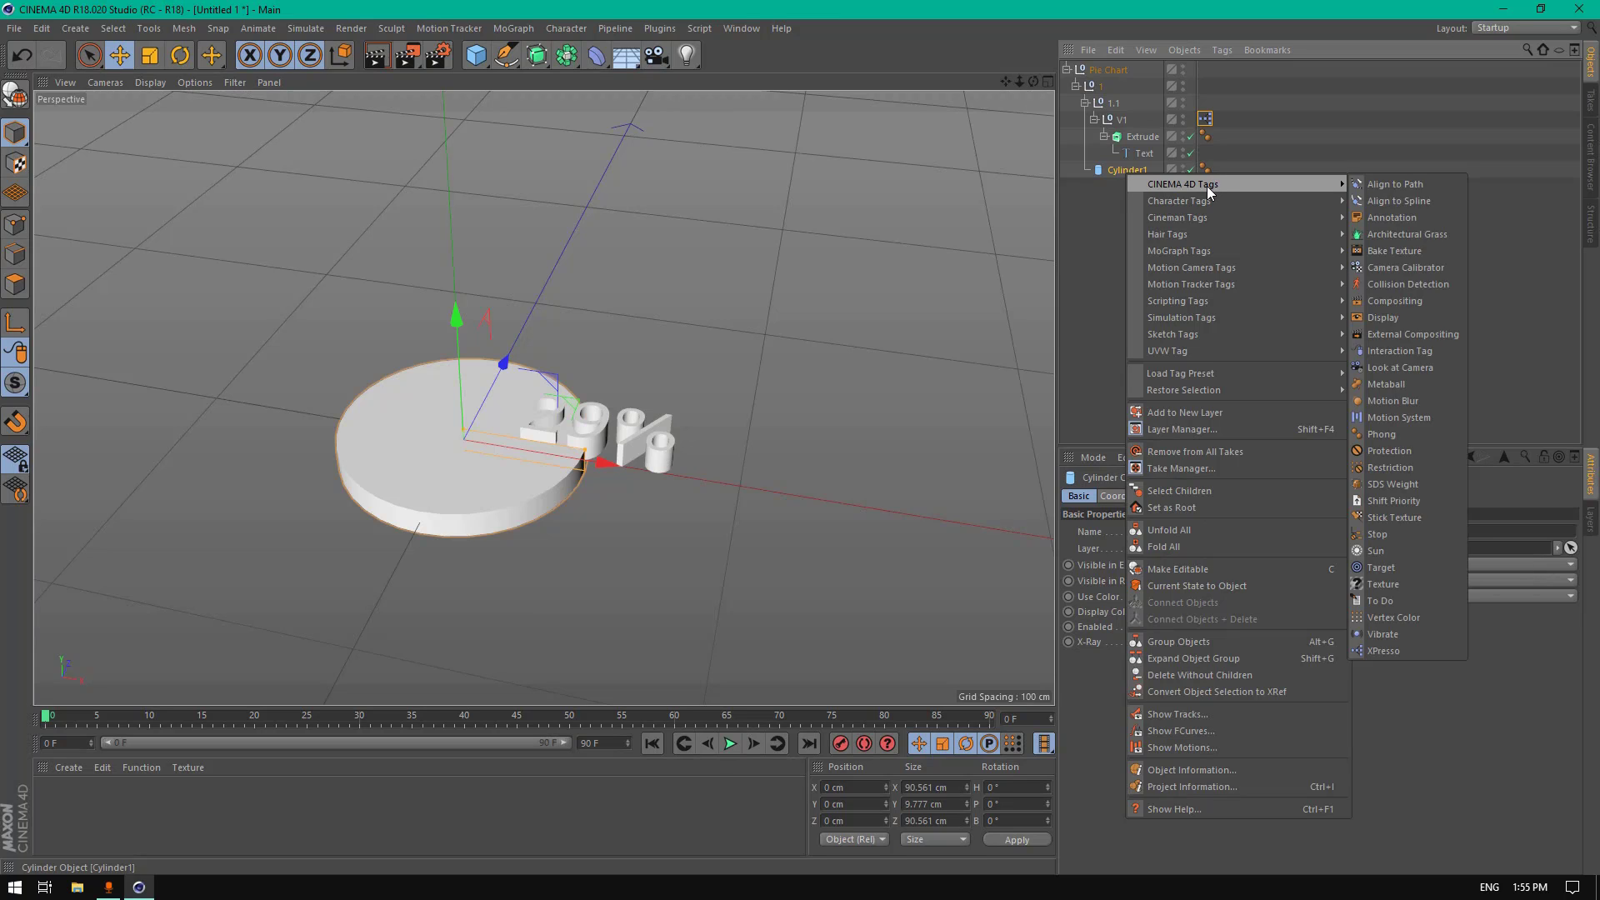
{"action": "left_click", "coordinate": [1407, 648]}
Step: Add a Pie Chart node with Color 1 and Value 1 user data outputs, and bring in the Extrude object as a node
{"action": "left_click_drag", "start_coordinate": [714, 279], "coordinate": [854, 193]}
{"action": "left_click_drag", "start_coordinate": [562, 287], "coordinate": [643, 315]}
{"action": "left_click", "coordinate": [640, 272]}
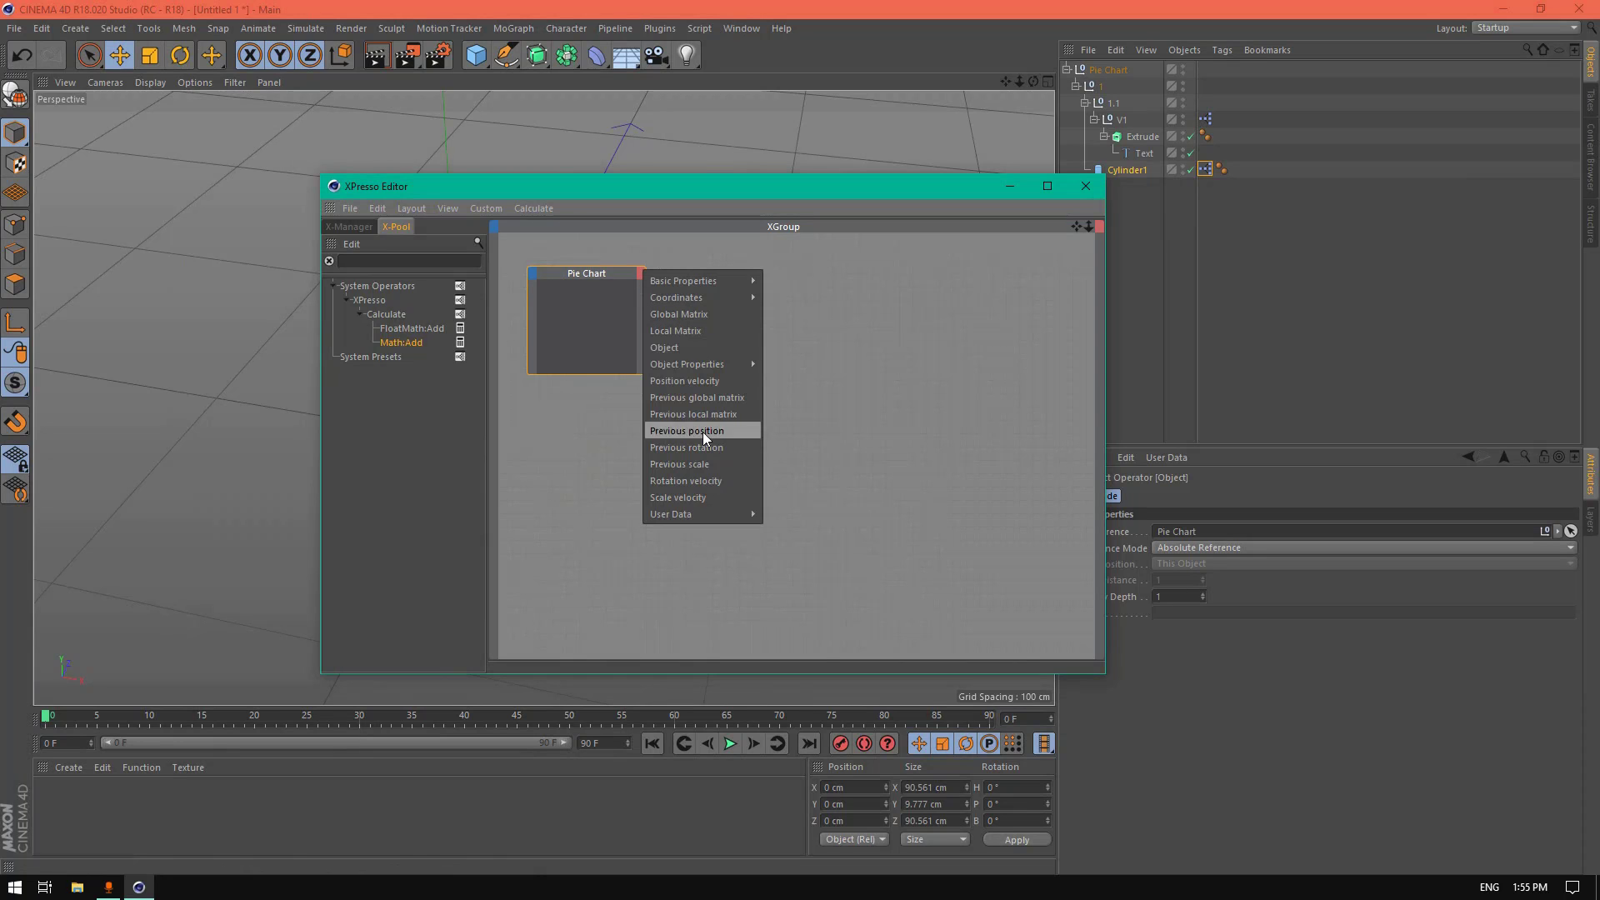
{"action": "mouse_move", "coordinate": [704, 513]}
{"action": "mouse_move", "coordinate": [797, 517]}
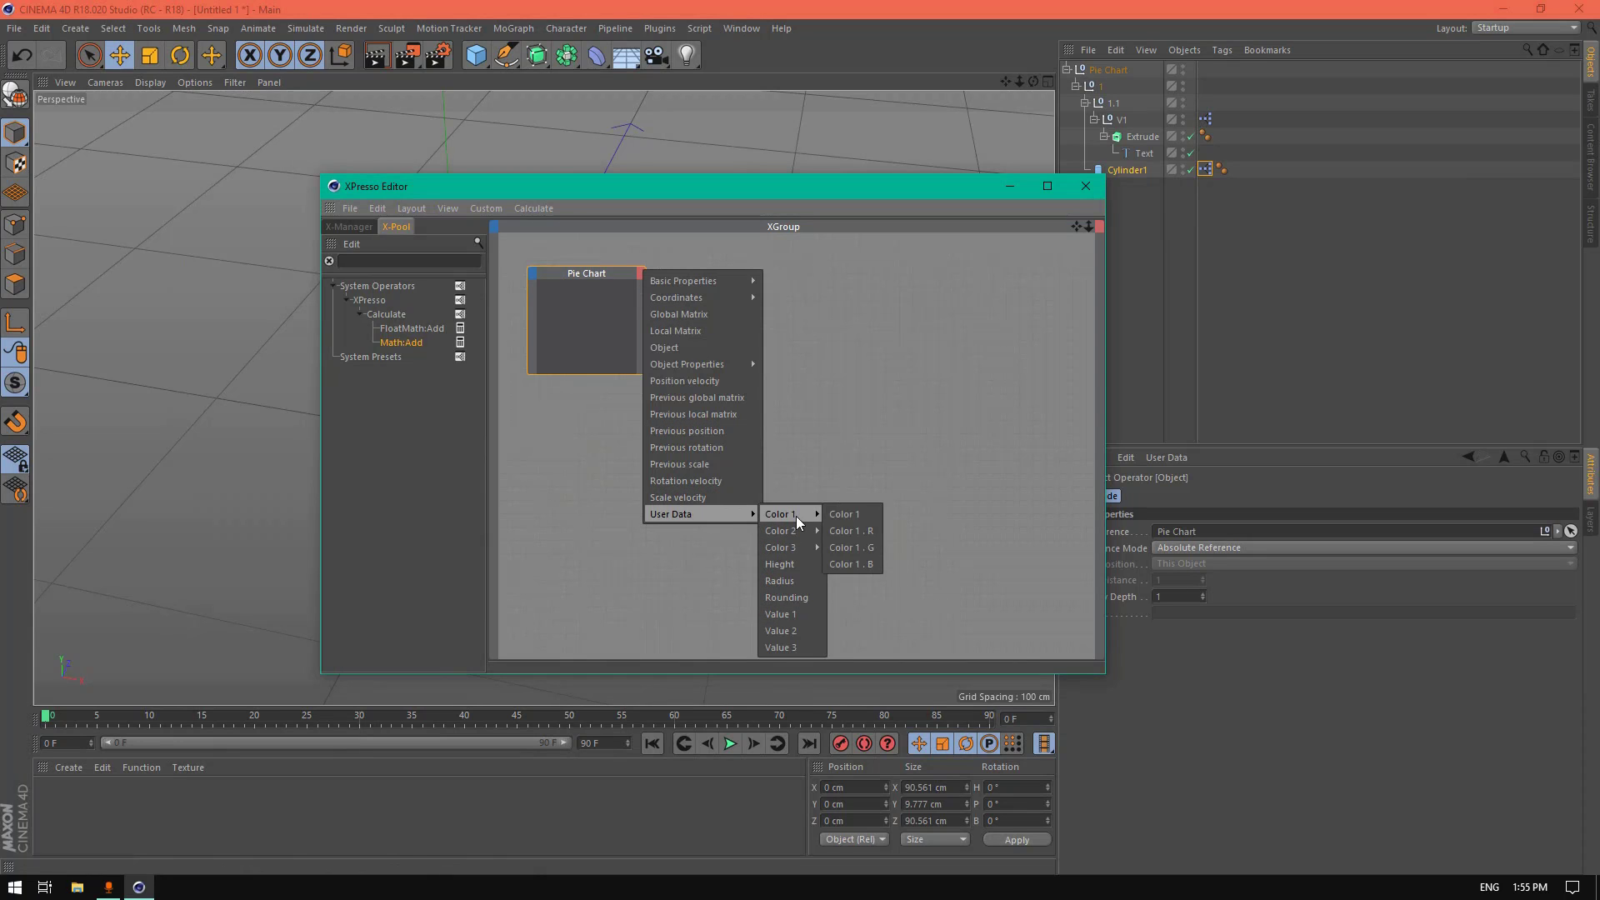
{"action": "left_click", "coordinate": [850, 514]}
{"action": "left_click", "coordinate": [641, 272]}
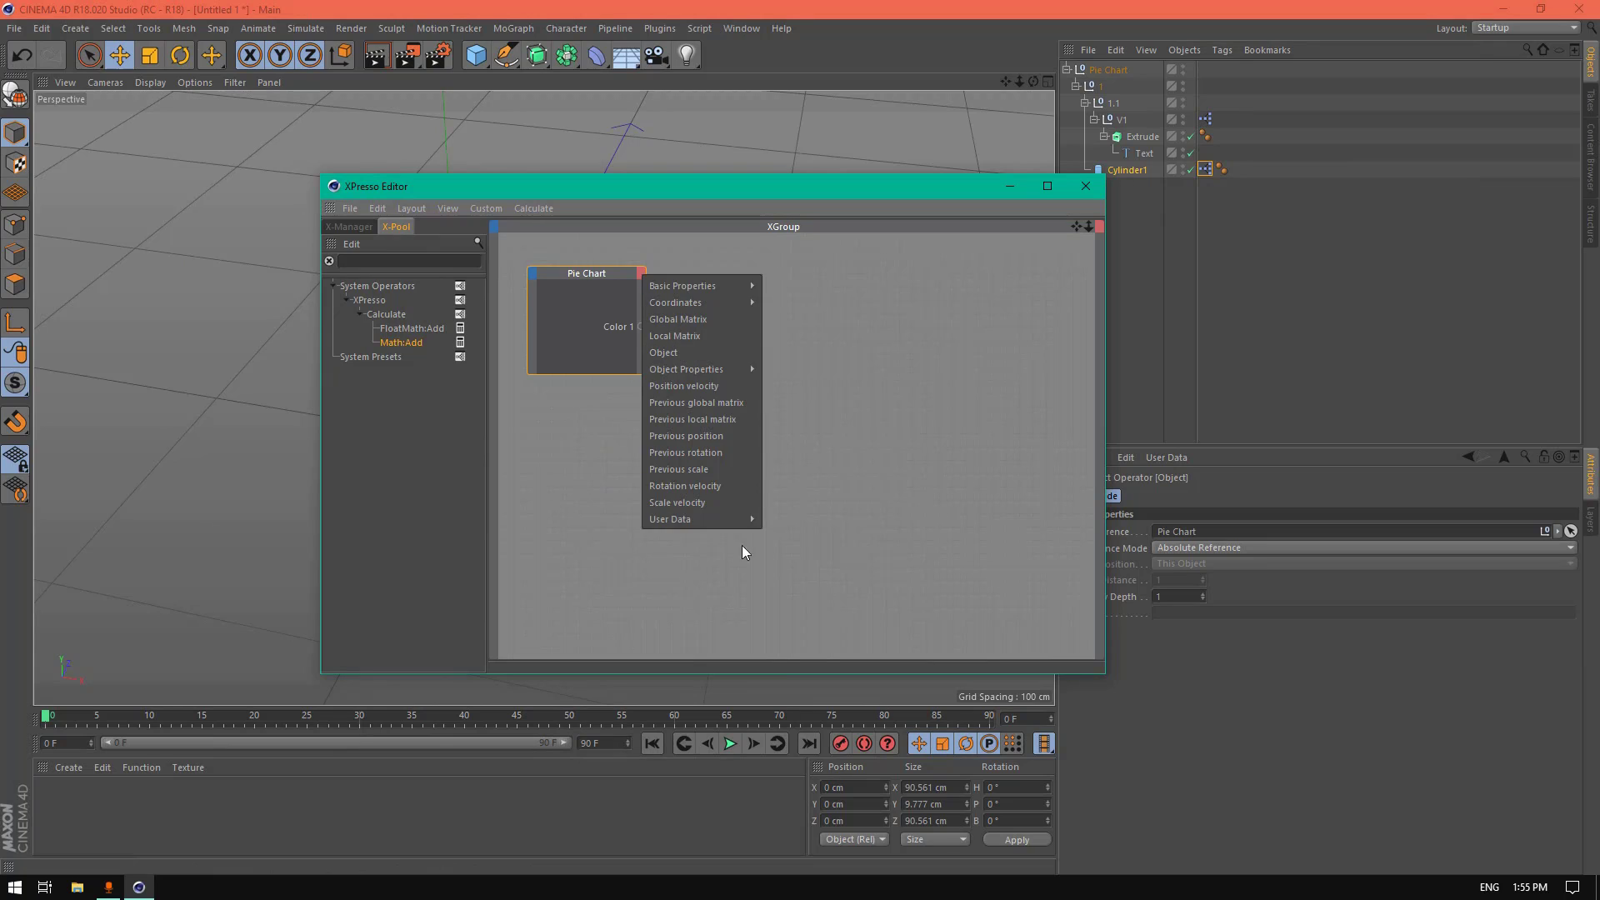
{"action": "mouse_move", "coordinate": [738, 515]}
{"action": "left_click", "coordinate": [808, 618]}
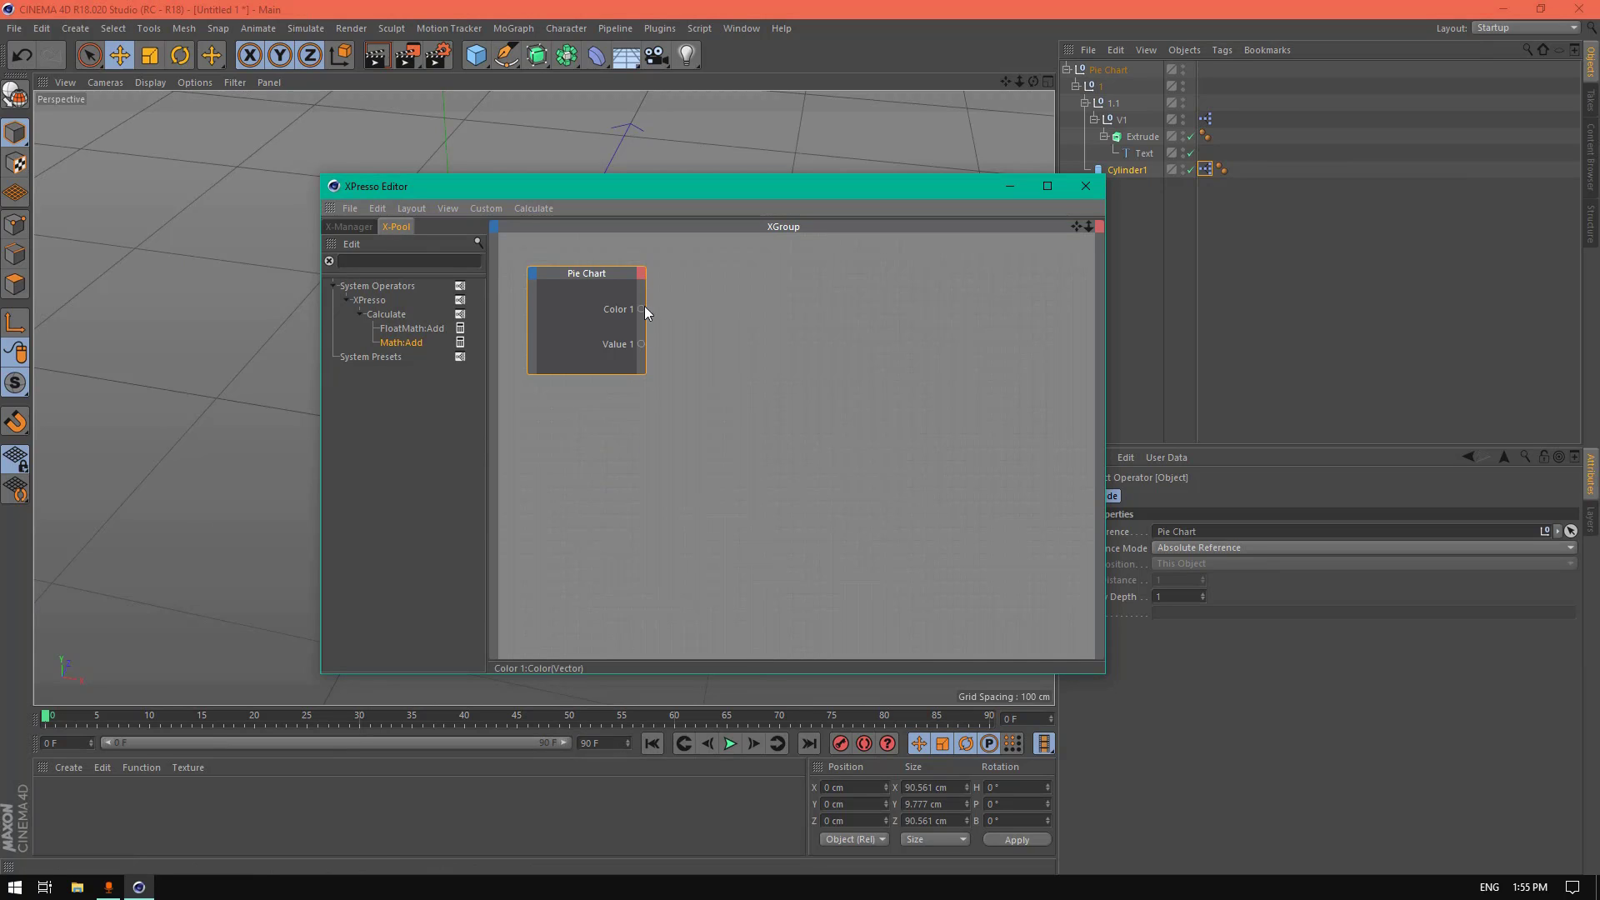
{"action": "left_click_drag", "start_coordinate": [617, 270], "coordinate": [651, 325]}
{"action": "left_click_drag", "start_coordinate": [1142, 136], "coordinate": [984, 320]}
{"action": "left_click", "coordinate": [892, 283]}
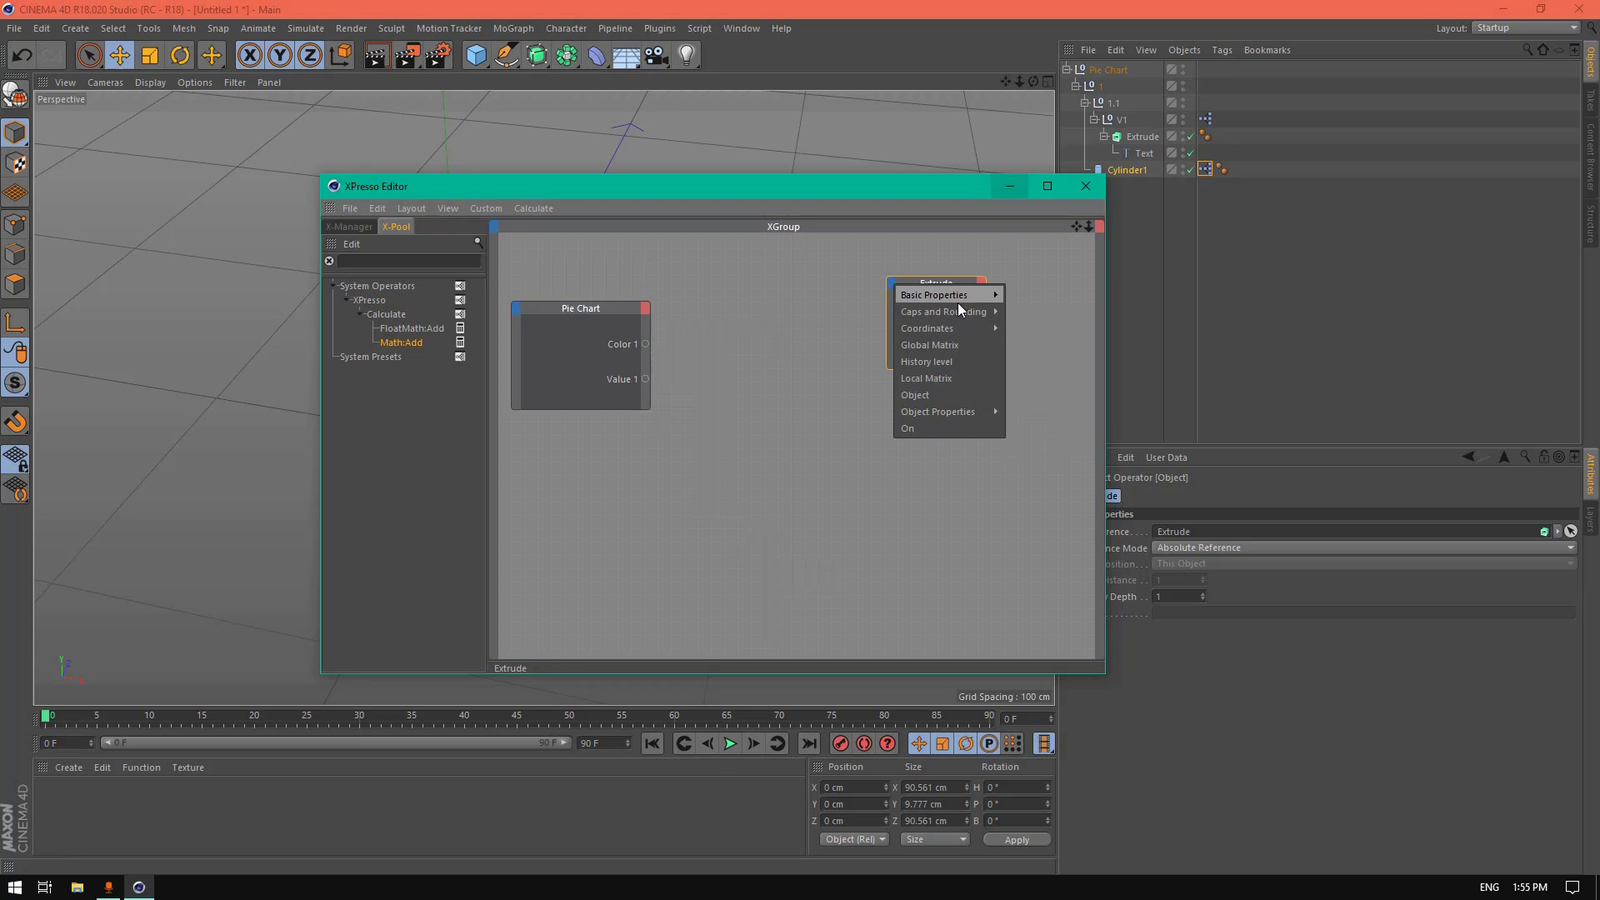
{"action": "mouse_move", "coordinate": [984, 296]}
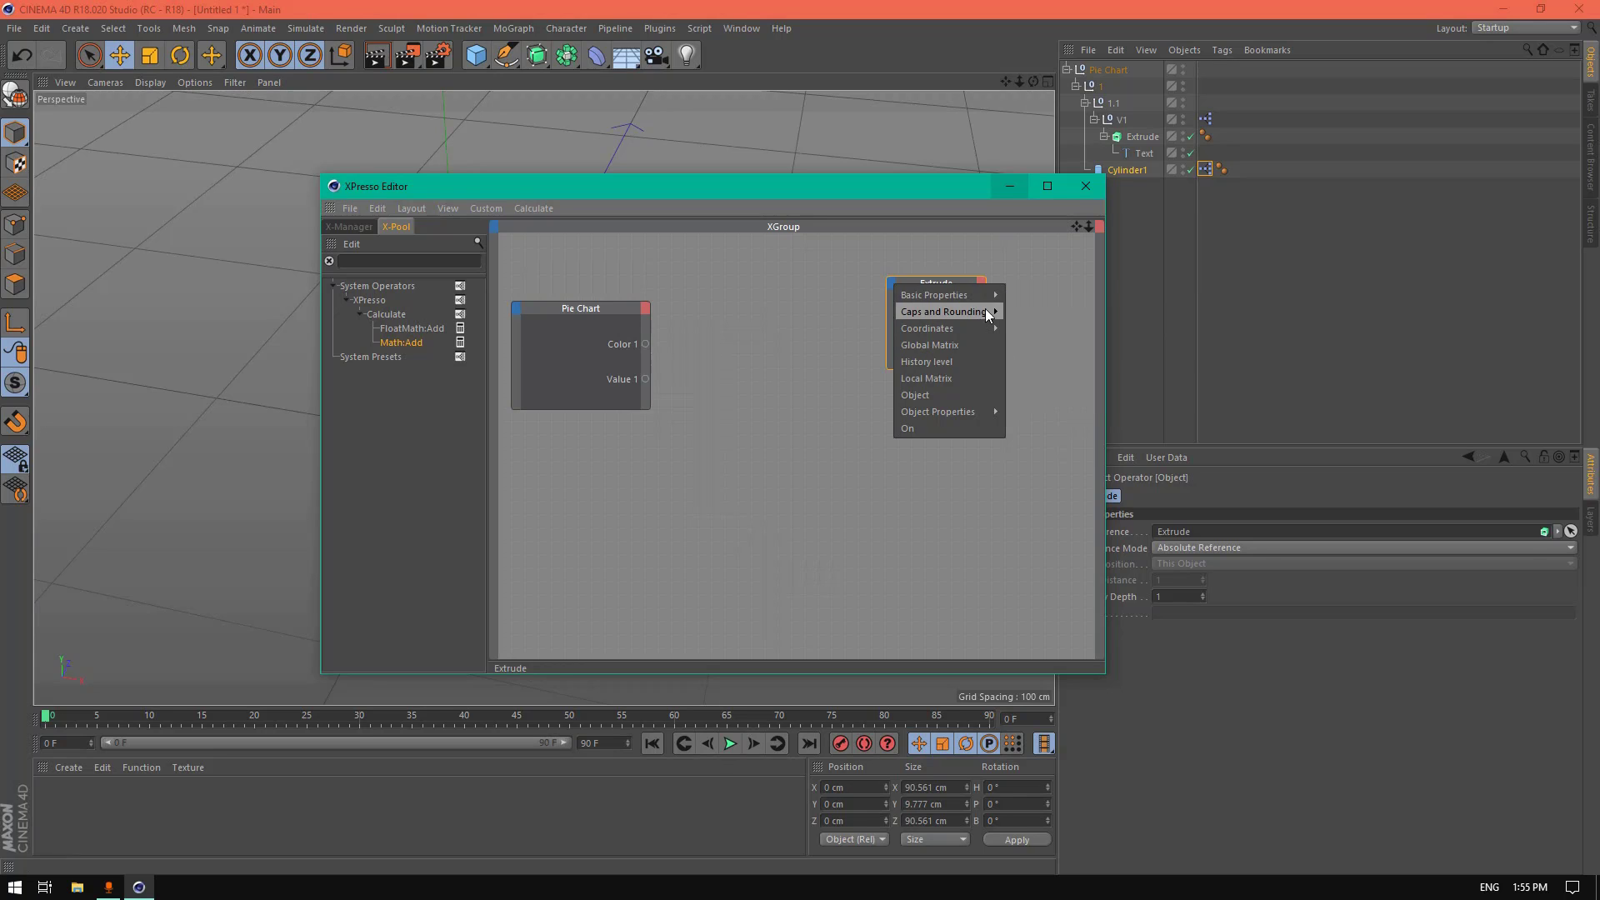
{"action": "left_click", "coordinate": [1044, 362]}
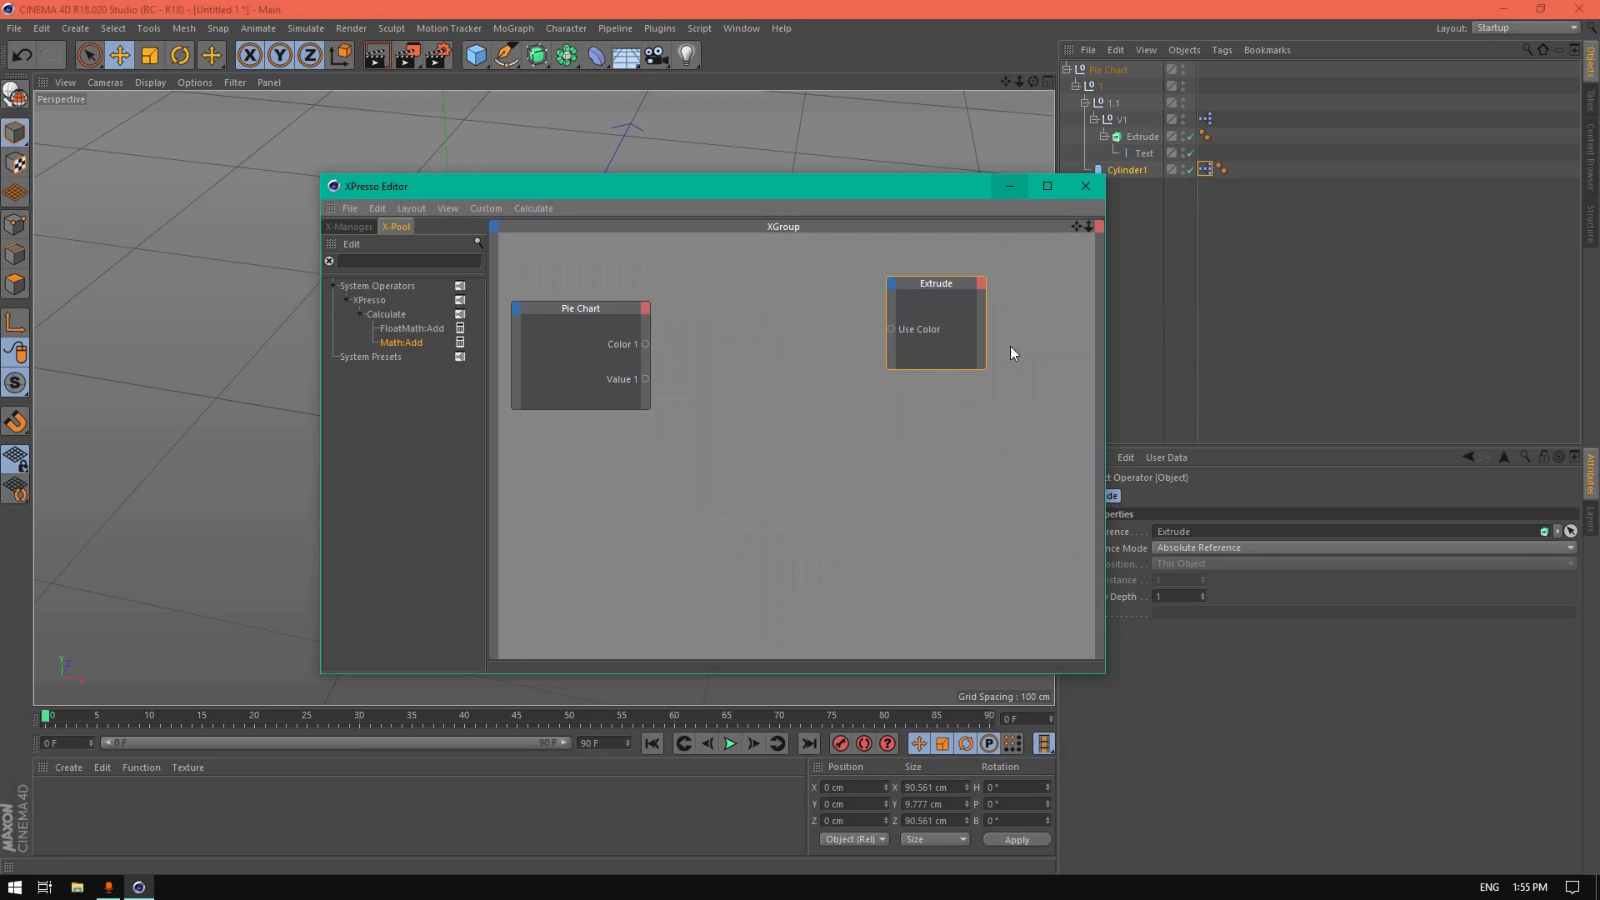
{"action": "right_click", "coordinate": [913, 331]}
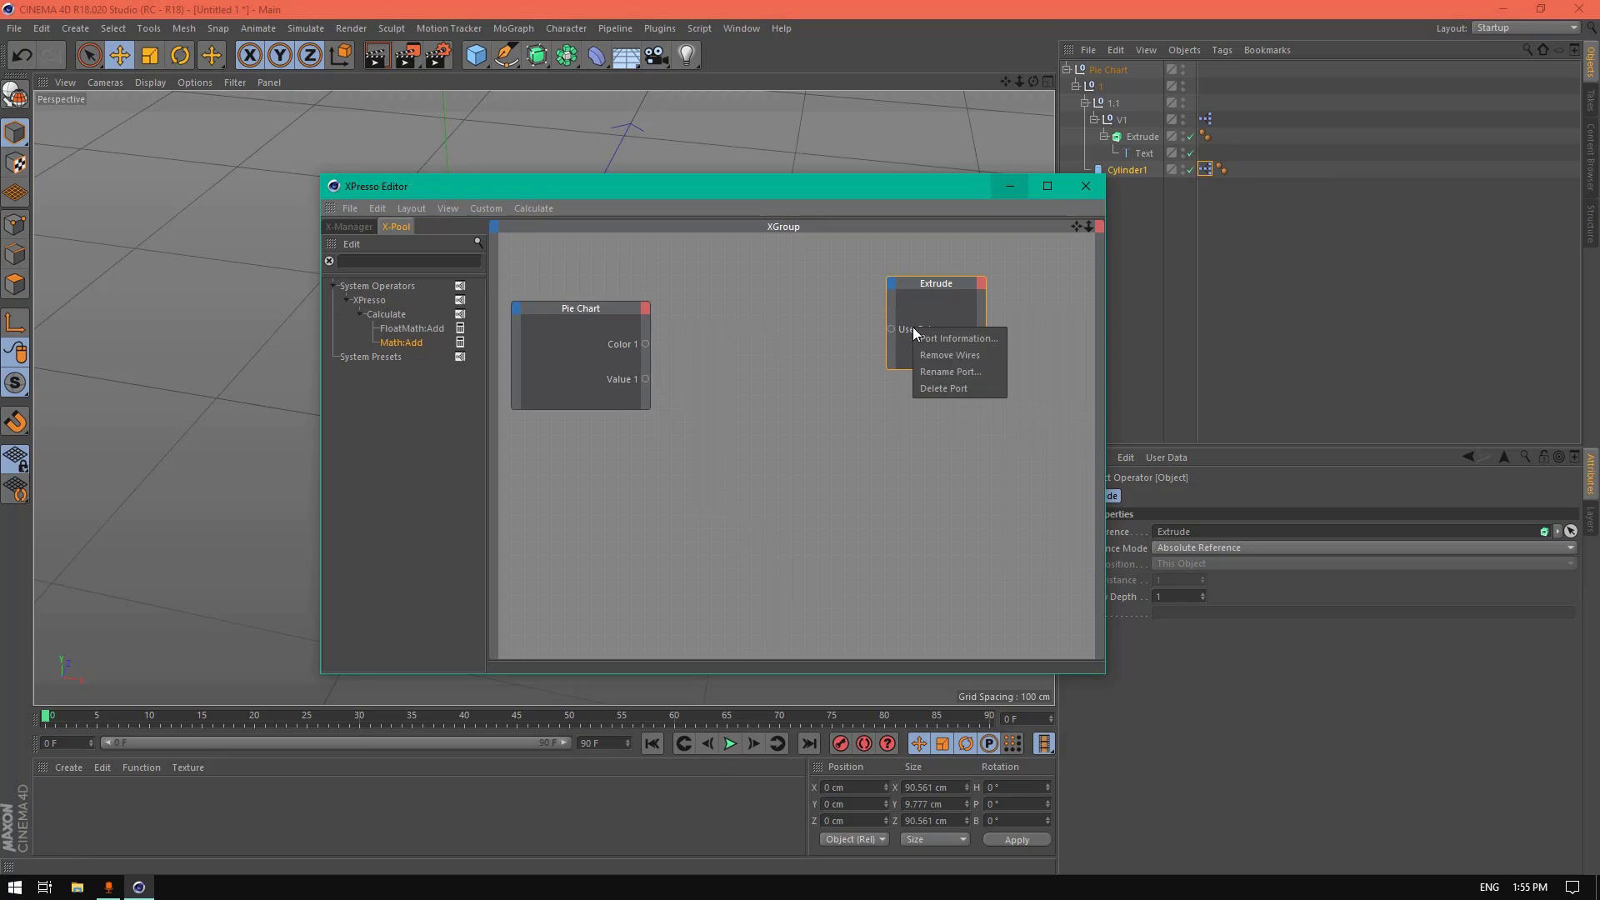
Step: Add a Display Color input to the Extrude node and shrink the node
{"action": "left_click", "coordinate": [893, 285]}
{"action": "left_click", "coordinate": [1122, 298]}
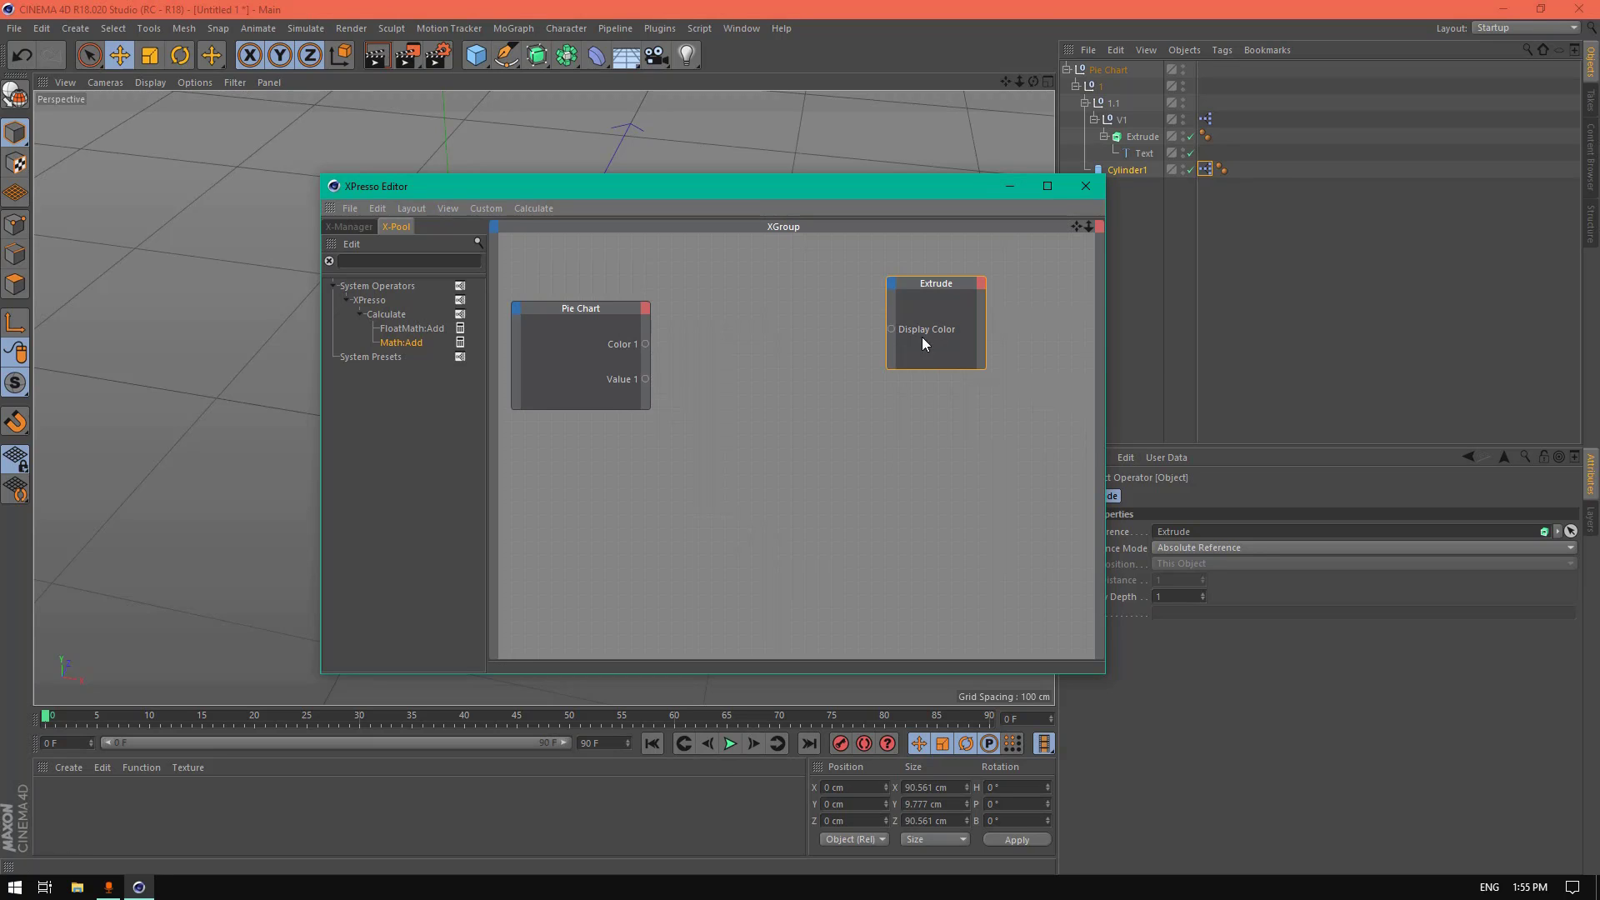
{"action": "left_click_drag", "start_coordinate": [933, 368], "coordinate": [933, 329]}
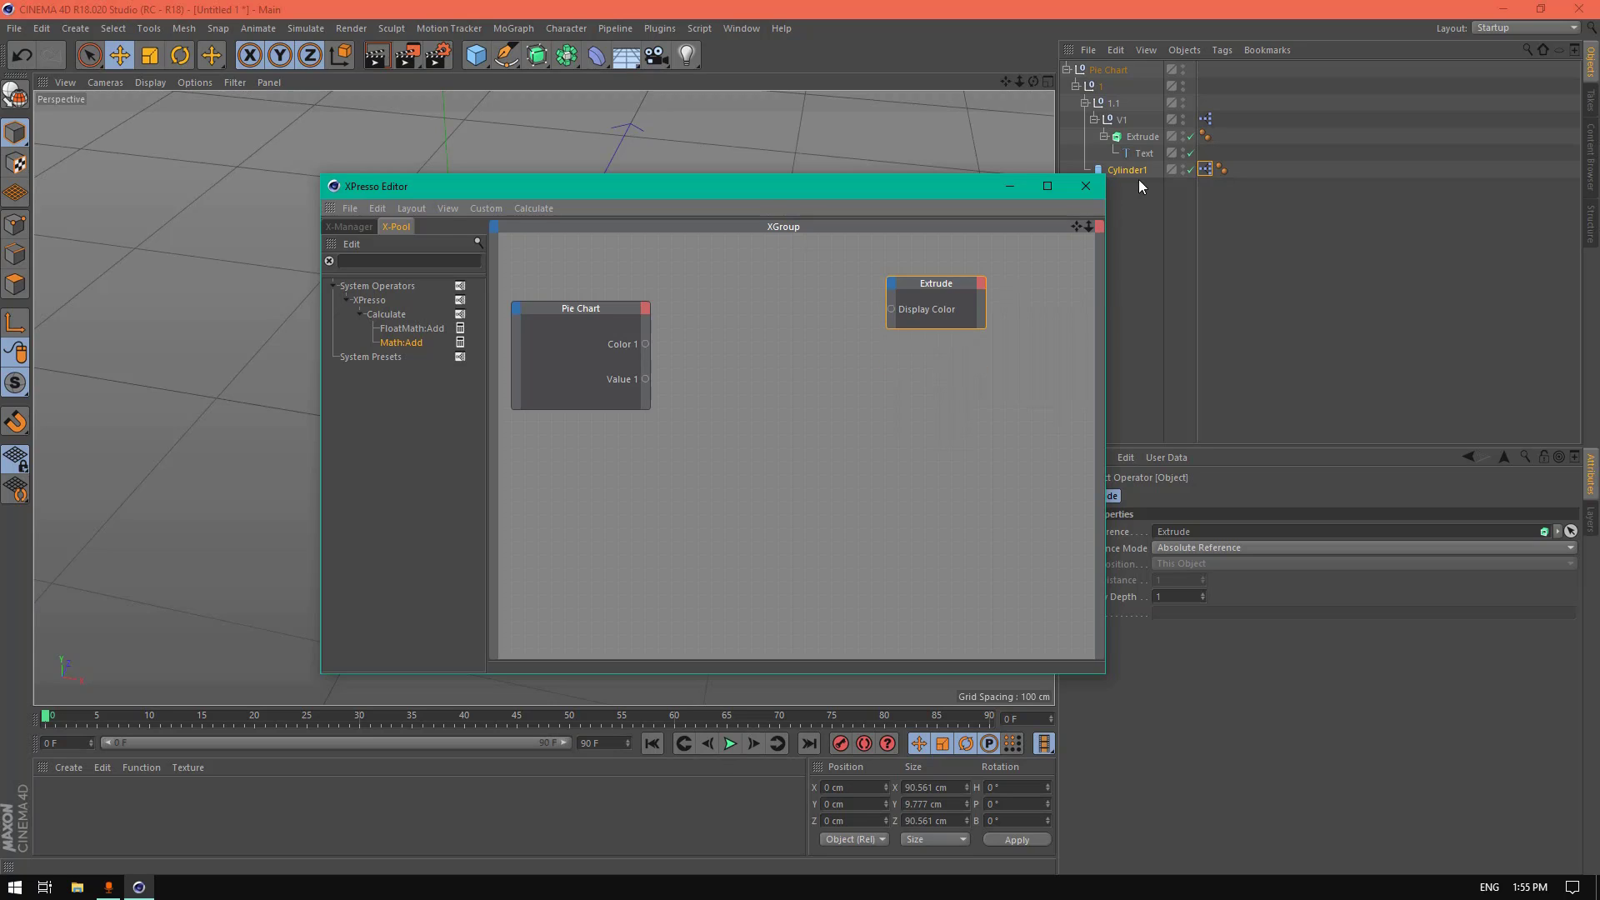
Step: Add a Cylinder1 node with Enabled and Display Color inputs and place it below the Extrude node
{"action": "left_click_drag", "start_coordinate": [1133, 171], "coordinate": [968, 390]}
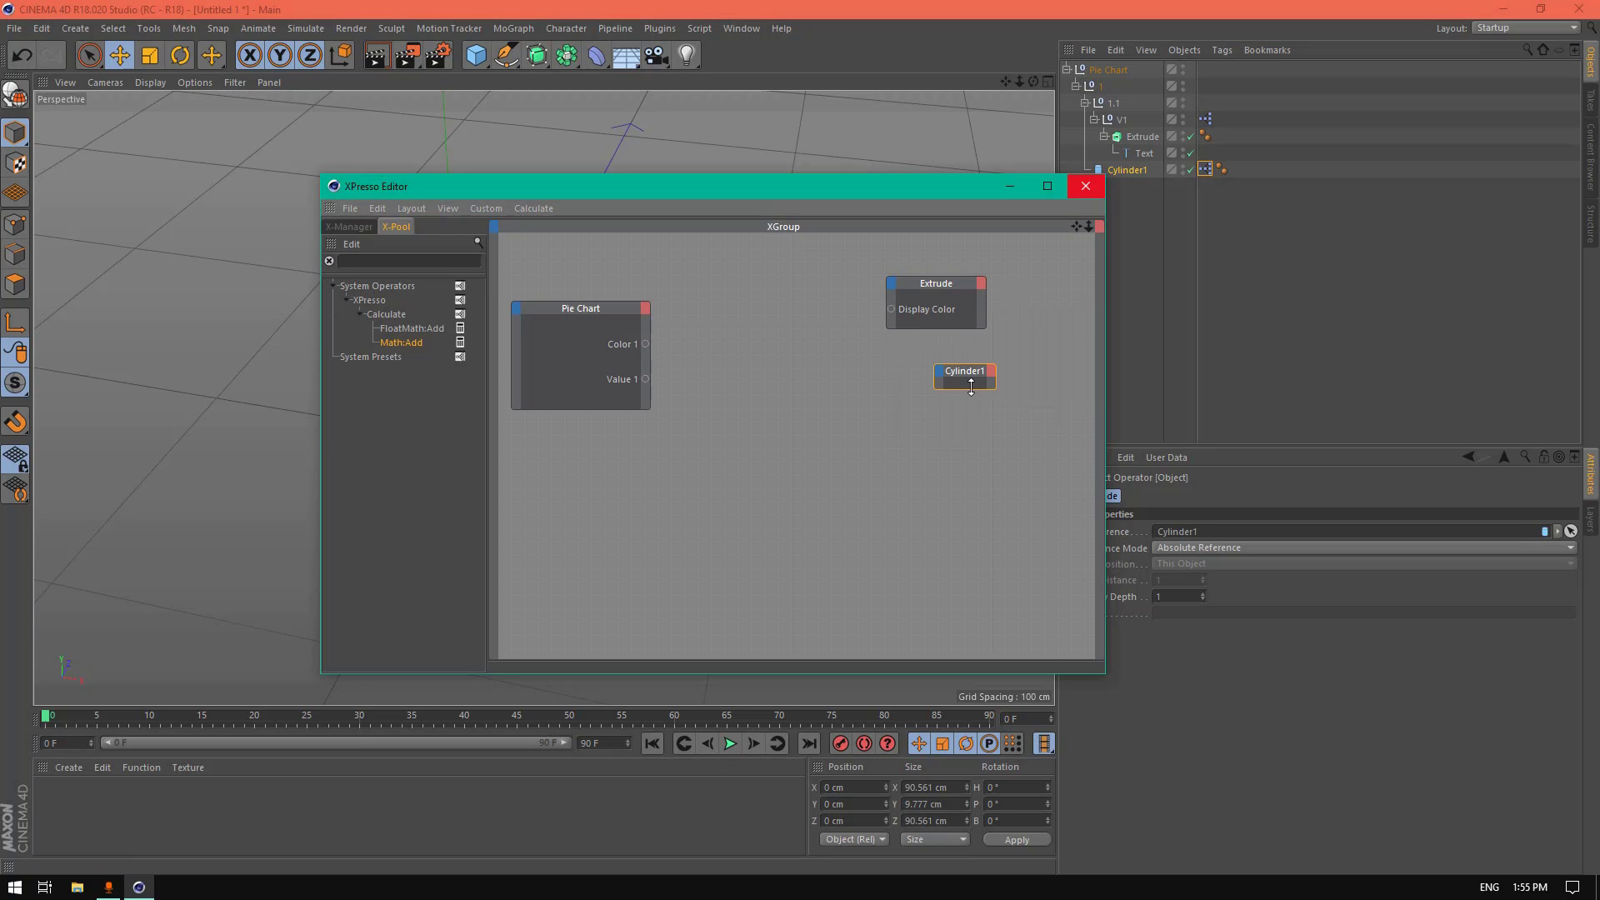
{"action": "left_click", "coordinate": [939, 371]}
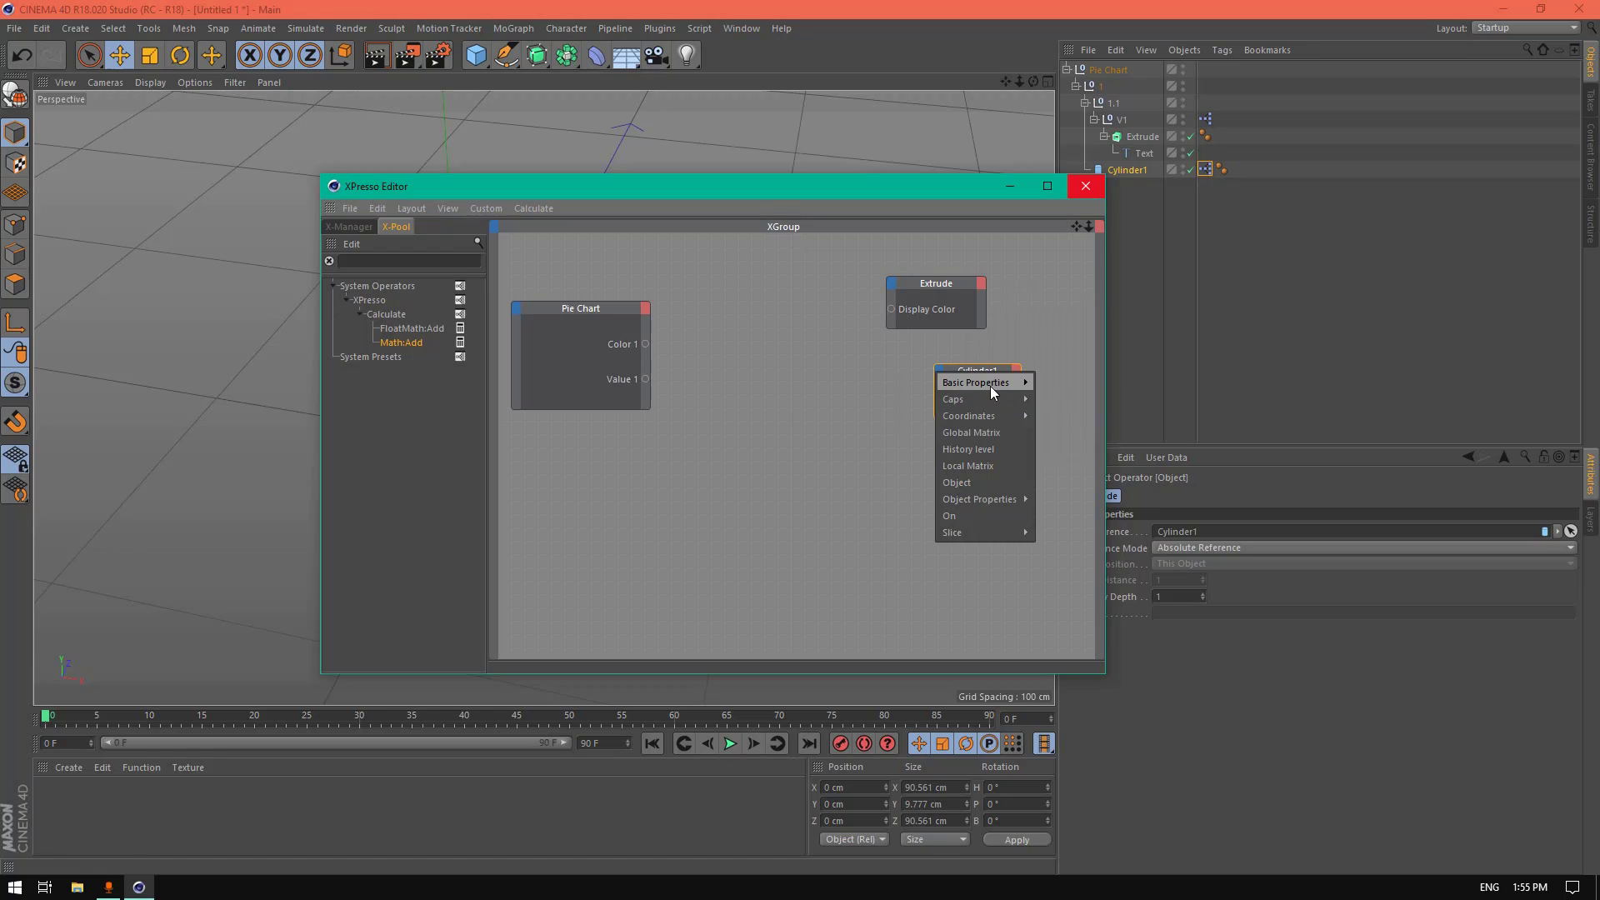
{"action": "mouse_move", "coordinate": [992, 387]}
{"action": "left_click", "coordinate": [1047, 403]}
{"action": "left_click", "coordinate": [940, 374]}
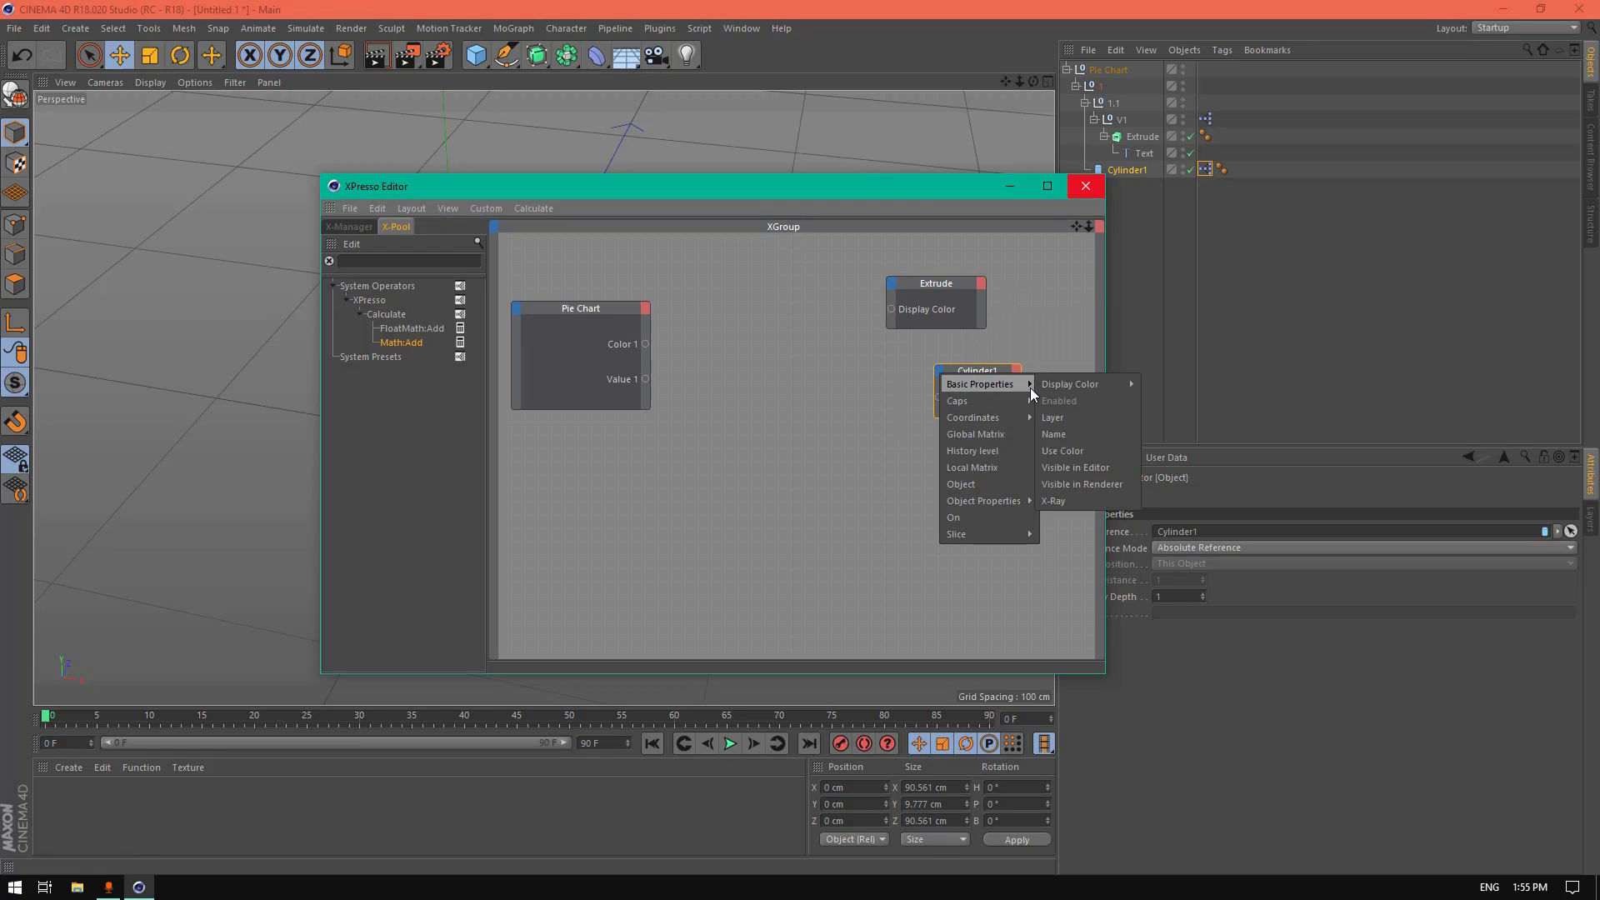
{"action": "mouse_move", "coordinate": [1083, 384]}
{"action": "left_click", "coordinate": [1175, 383]}
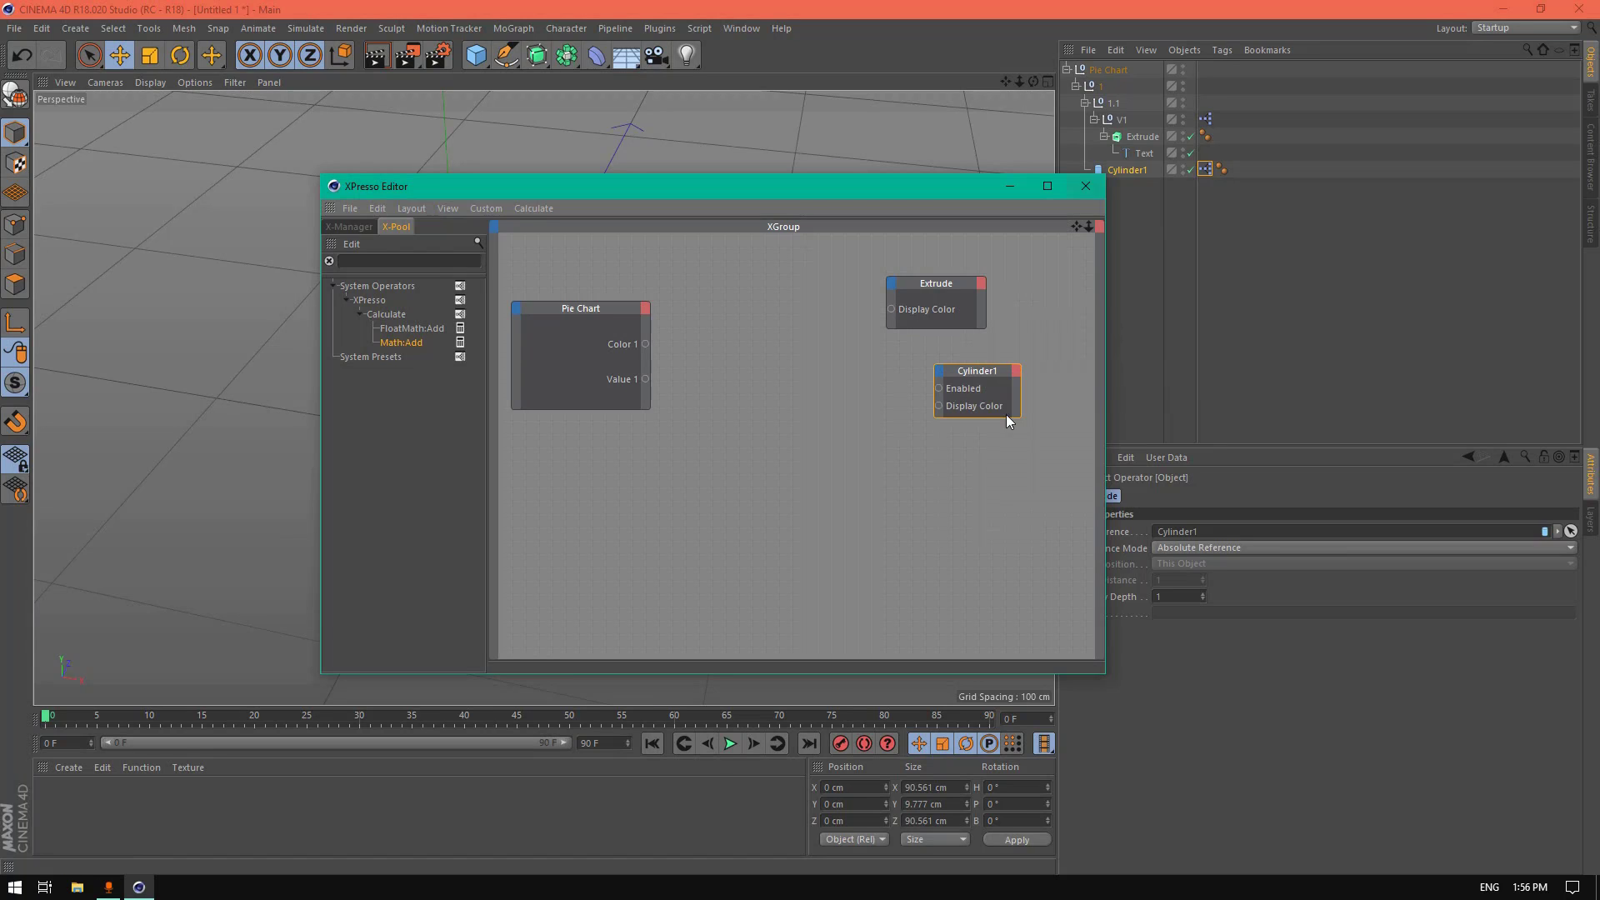
{"action": "left_click_drag", "start_coordinate": [973, 367], "coordinate": [978, 403]}
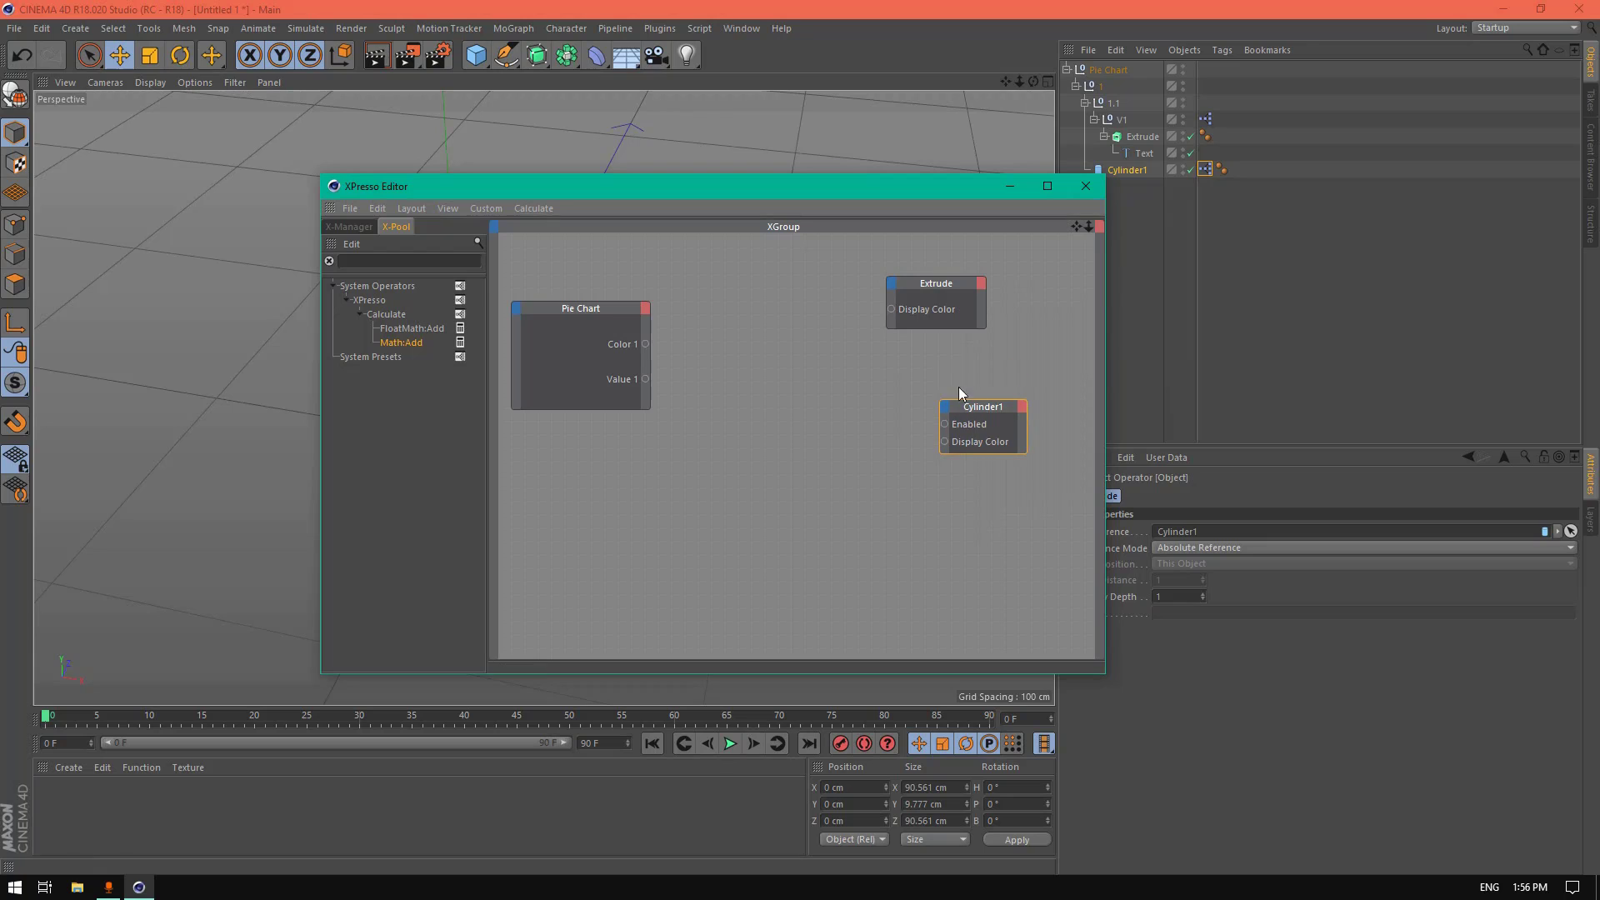
Step: Add a Compare node and wire the Pie Chart's Value 1 output to its Input 1
{"action": "left_click", "coordinate": [408, 263]}
{"action": "type", "text": "comp"}
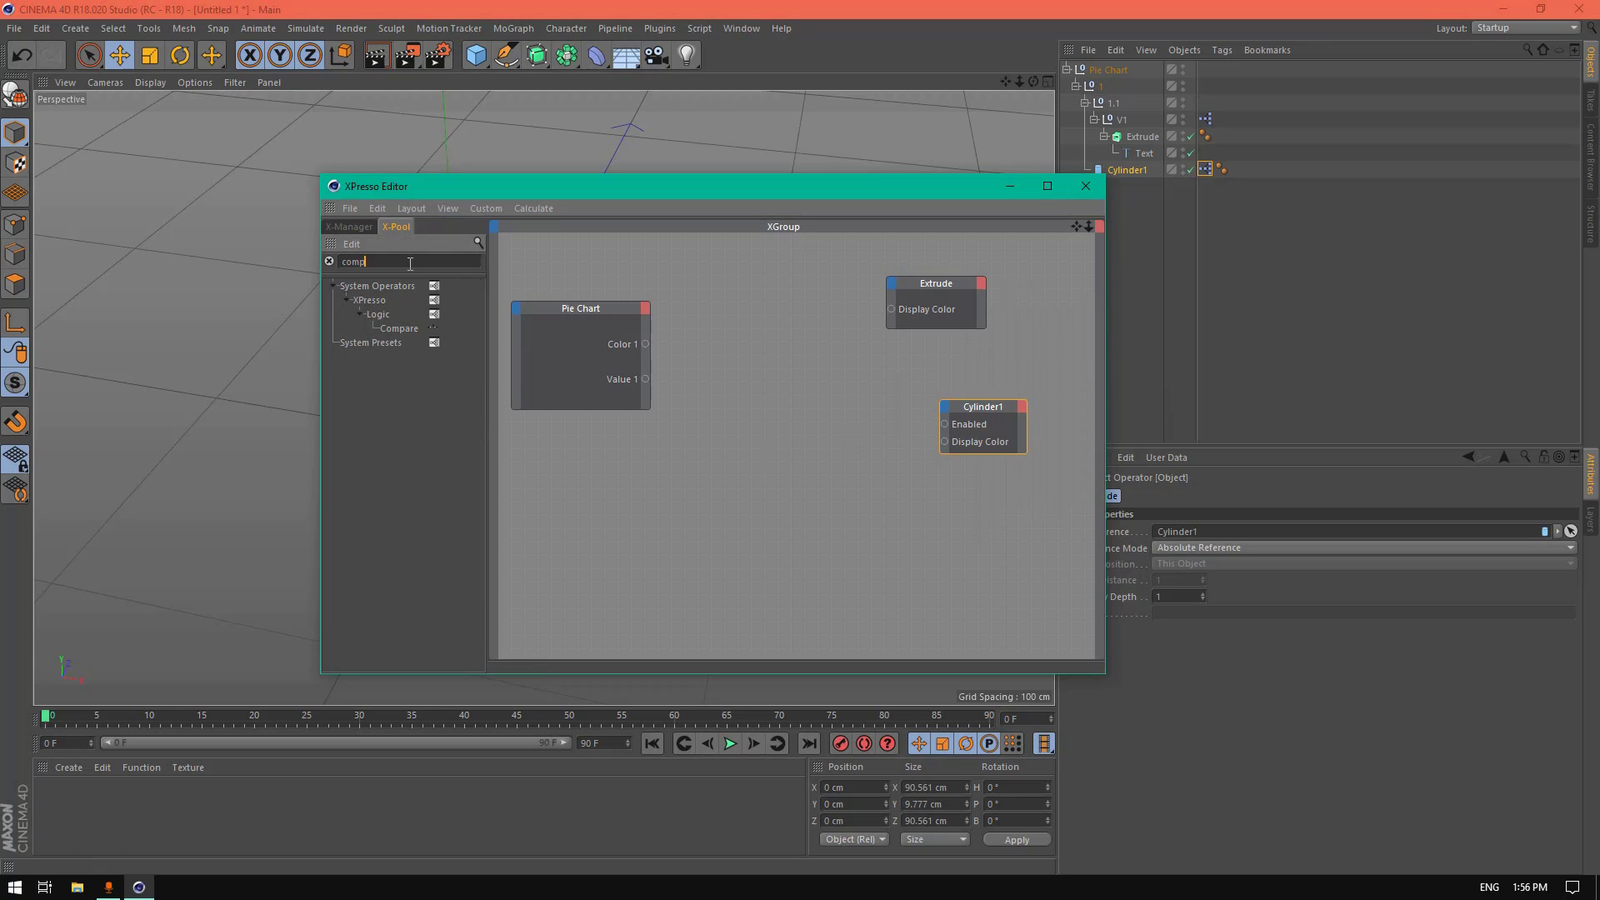
{"action": "left_click_drag", "start_coordinate": [394, 327], "coordinate": [645, 378]}
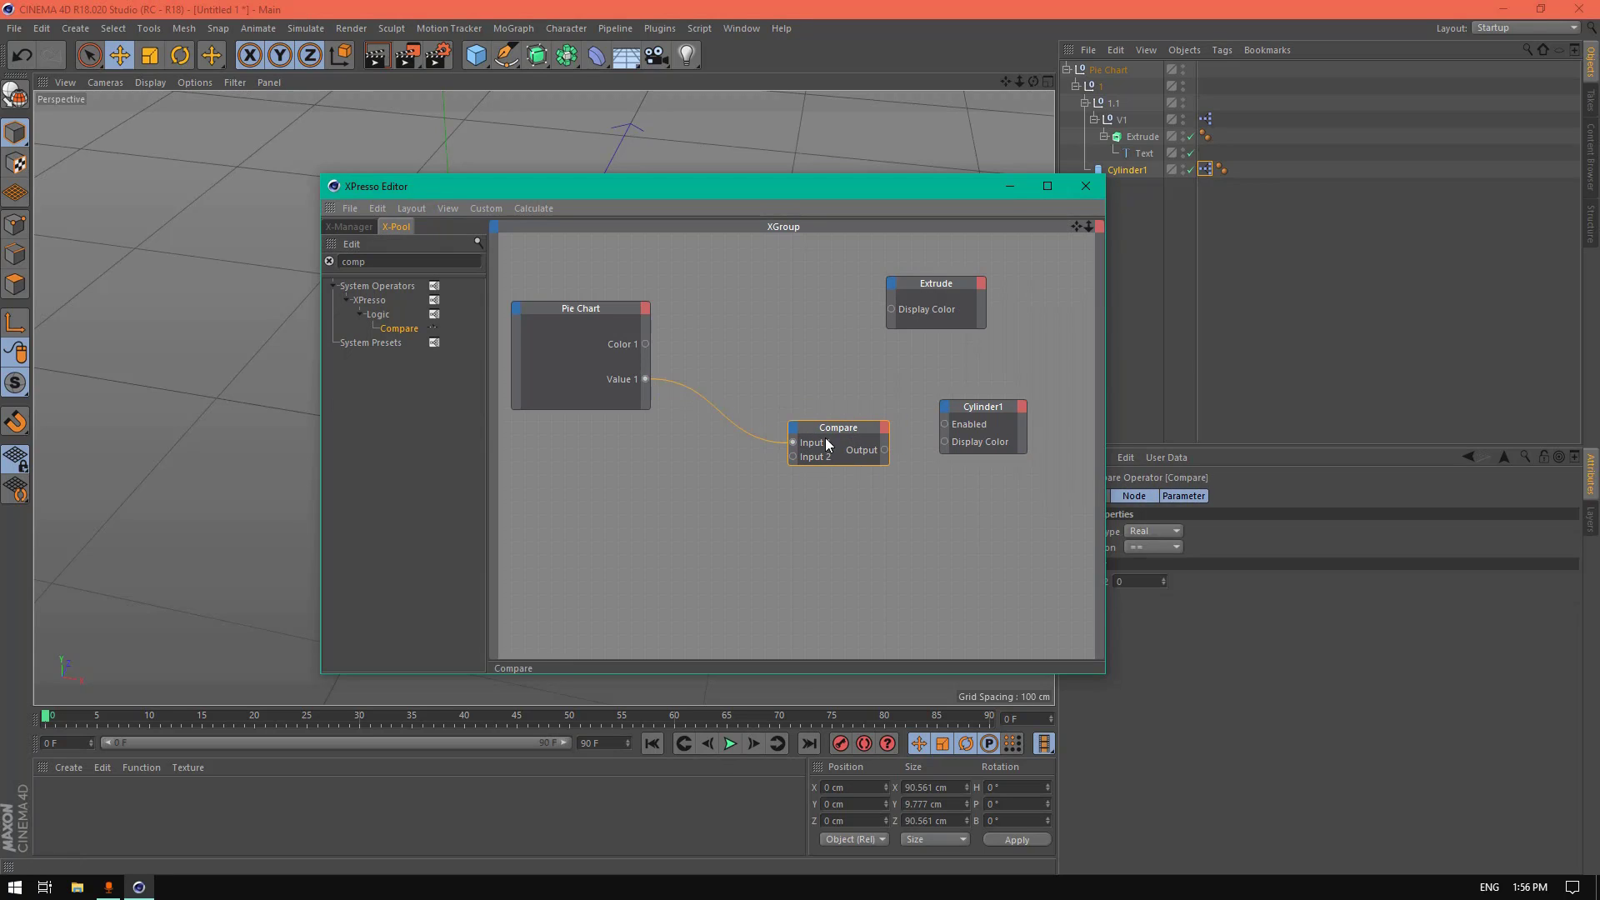
{"action": "left_click_drag", "start_coordinate": [842, 428], "coordinate": [781, 433]}
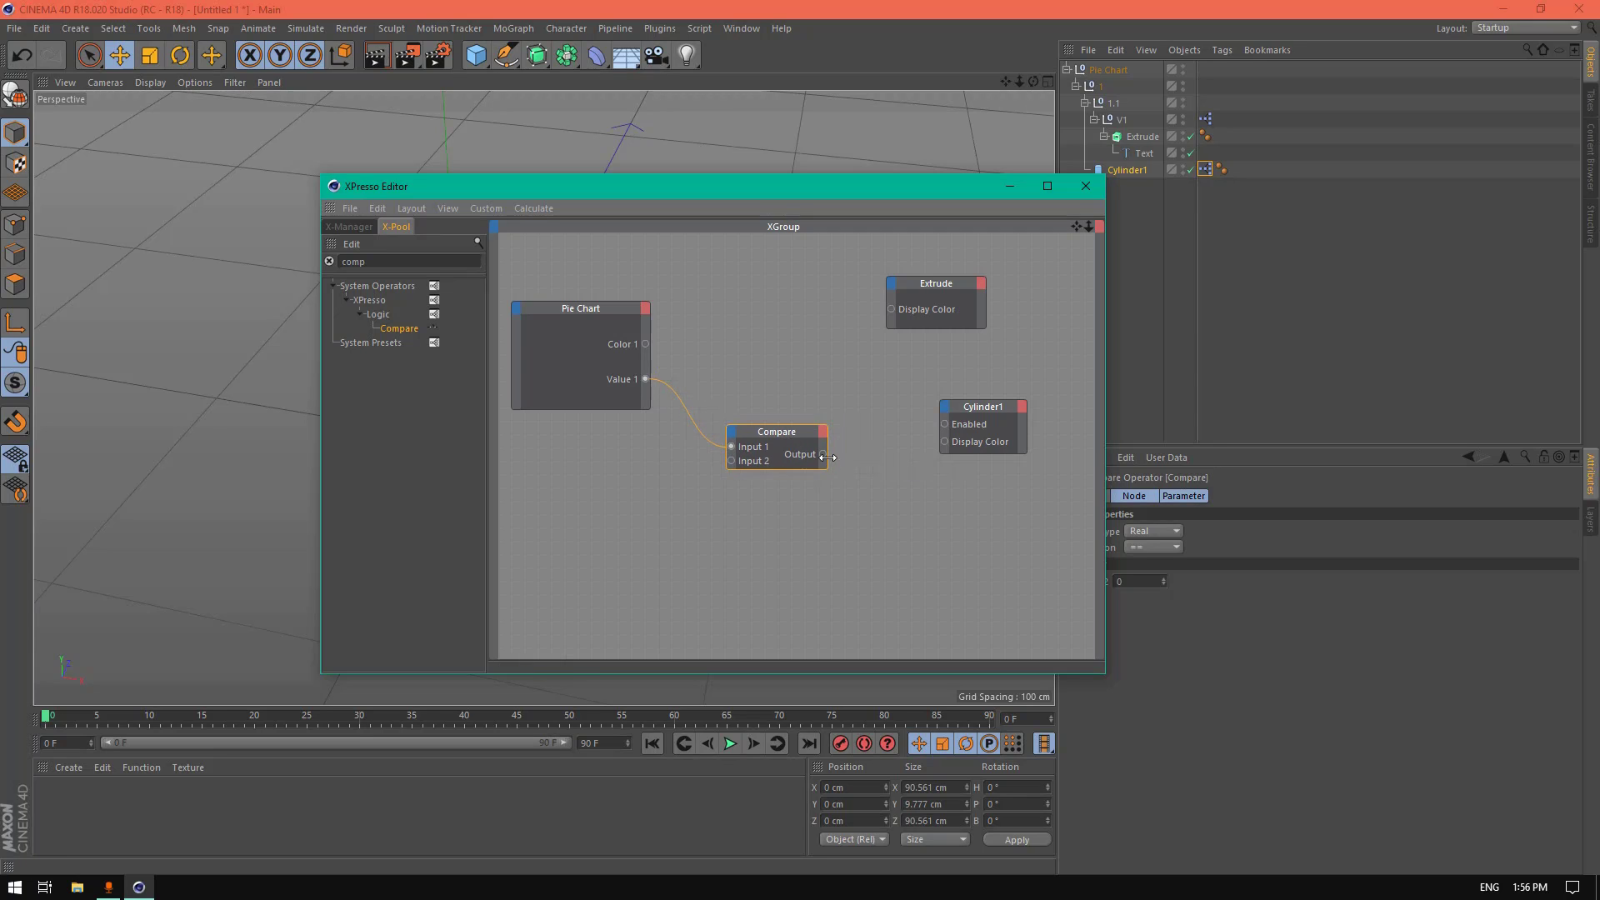
Step: Set the Compare node's function to != and wire its Output to Cylinder1's Enabled input
{"action": "left_click", "coordinate": [1149, 546]}
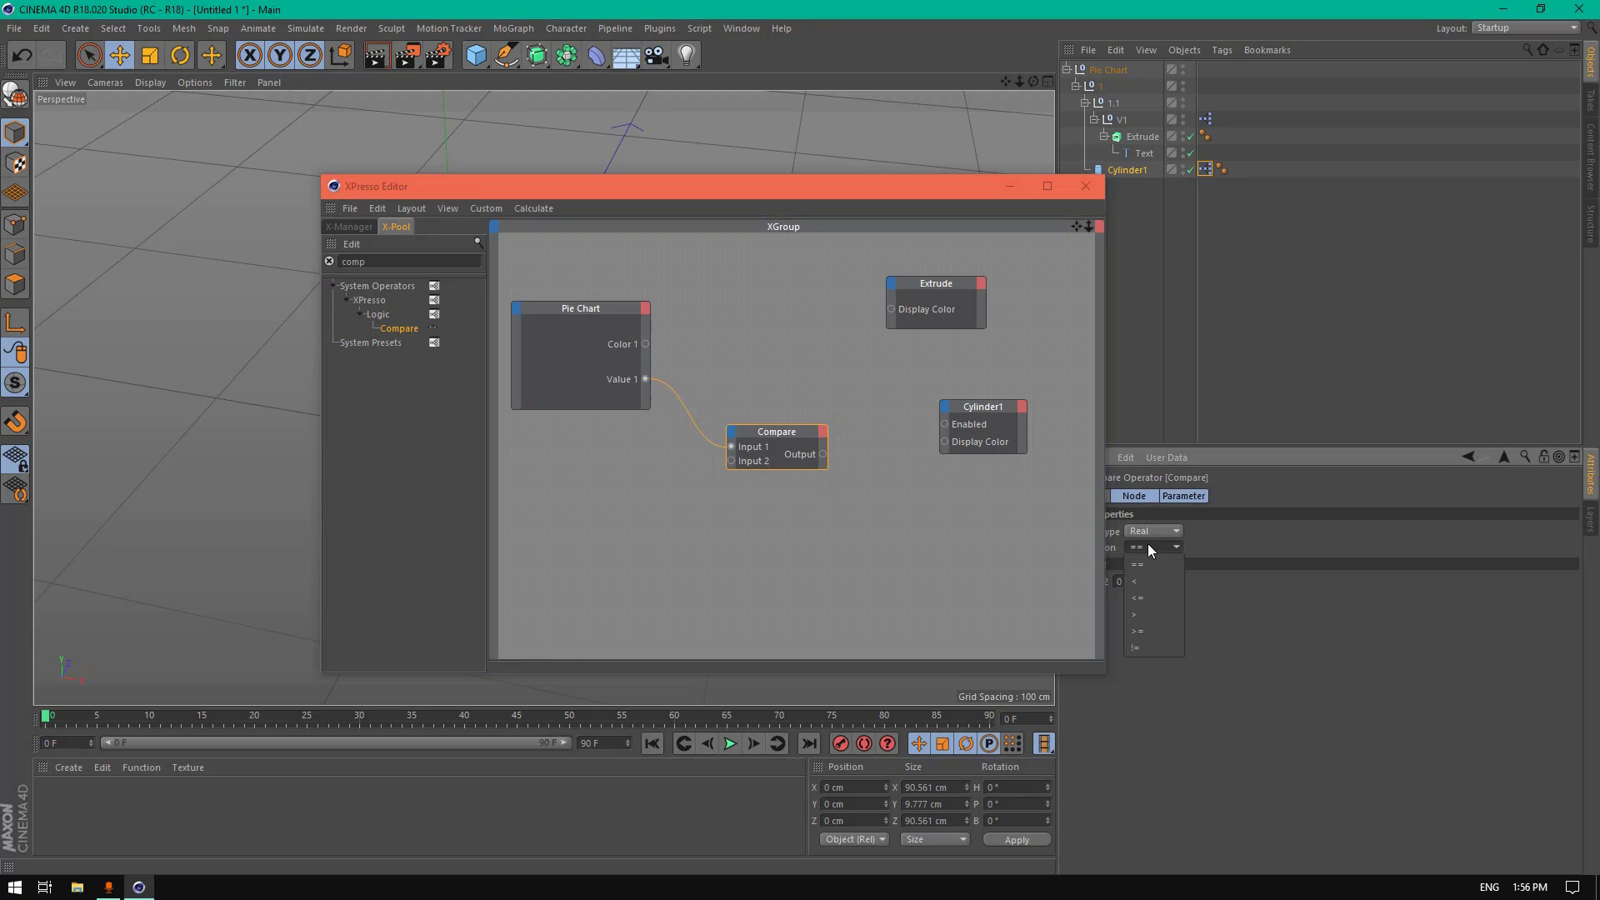
{"action": "left_click", "coordinate": [1149, 649]}
{"action": "left_click_drag", "start_coordinate": [945, 425], "coordinate": [824, 454]}
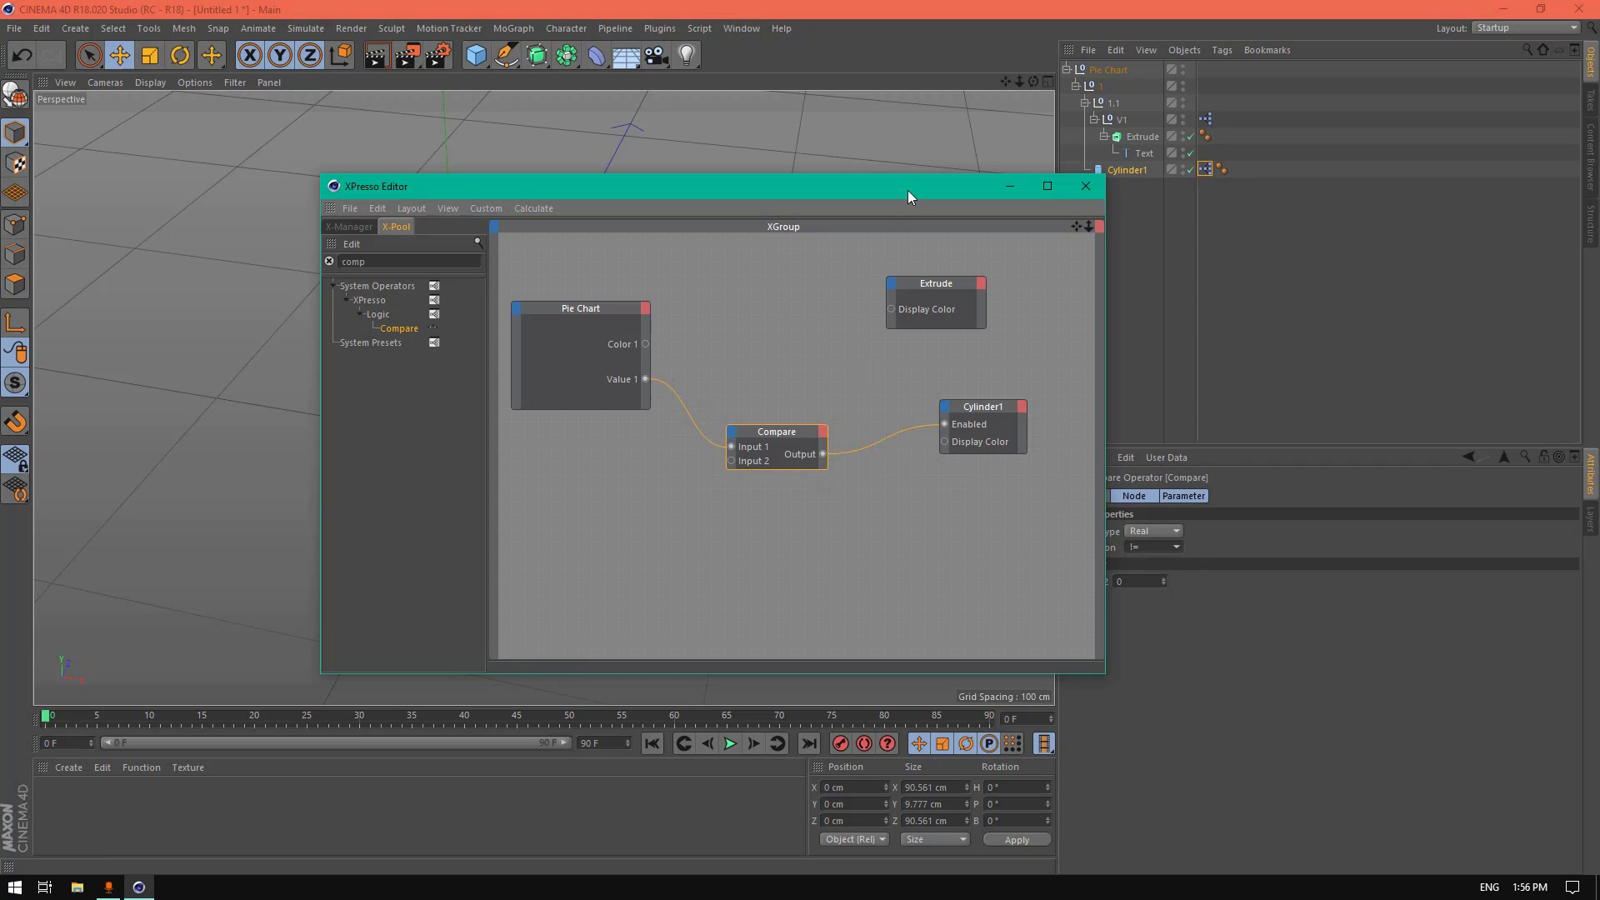
Step: Test the slice's visibility with the value slider in the Pie Chart's user data
{"action": "left_click_drag", "start_coordinate": [908, 190], "coordinate": [855, 529]}
{"action": "left_click", "coordinate": [1305, 256]}
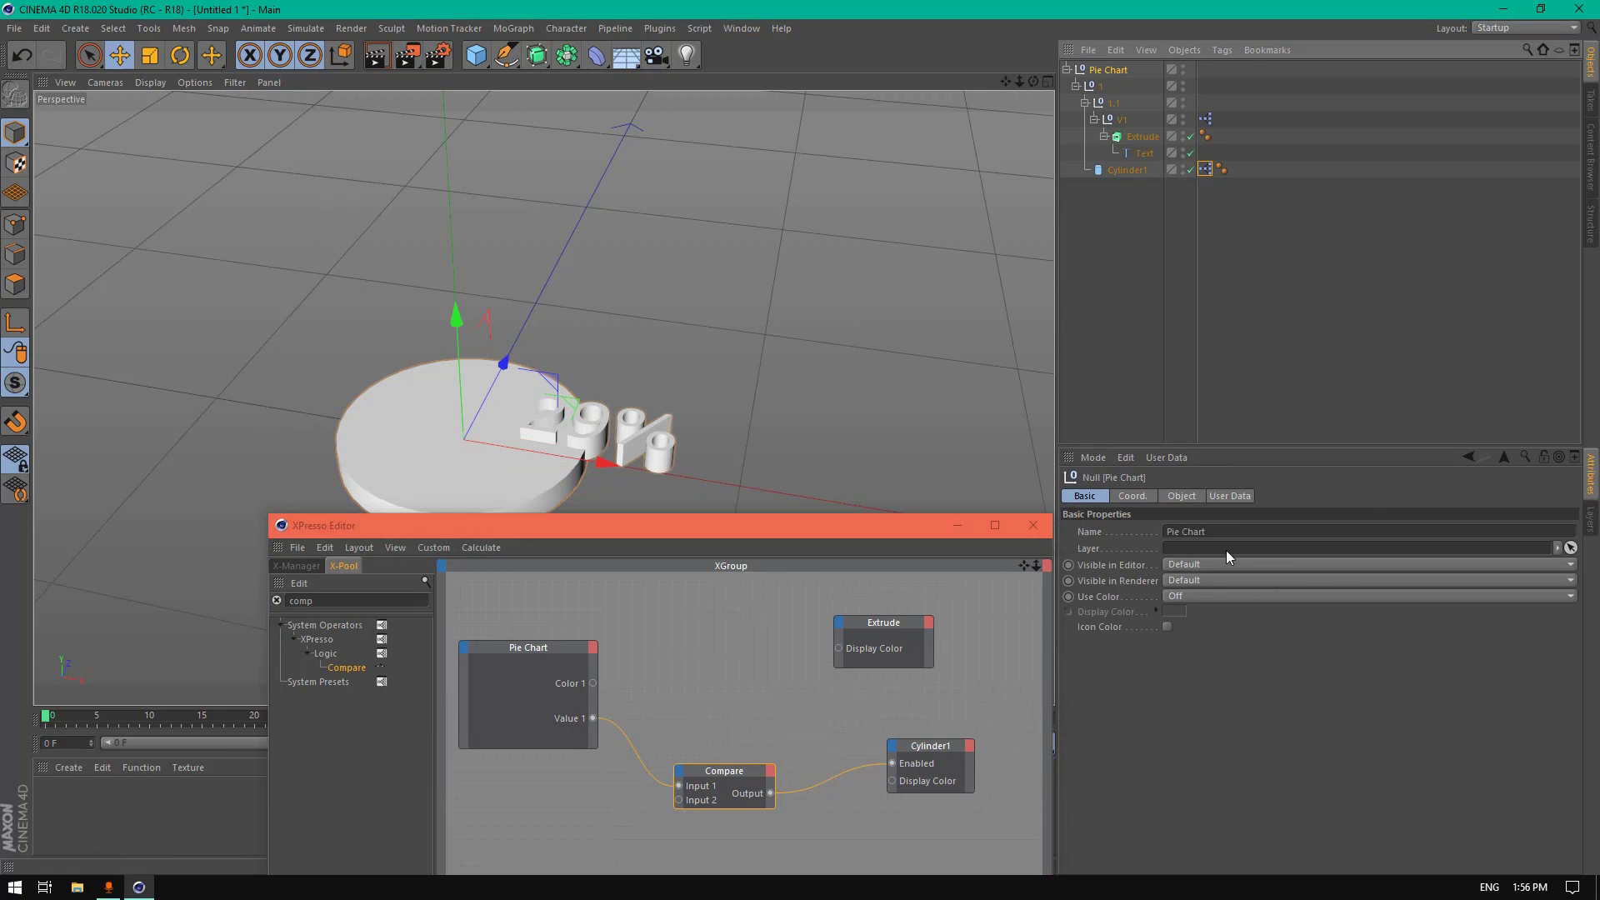
{"action": "left_click", "coordinate": [1230, 496]}
{"action": "left_click_drag", "start_coordinate": [1222, 587], "coordinate": [1254, 607]}
{"action": "left_click_drag", "start_coordinate": [852, 532], "coordinate": [957, 281]}
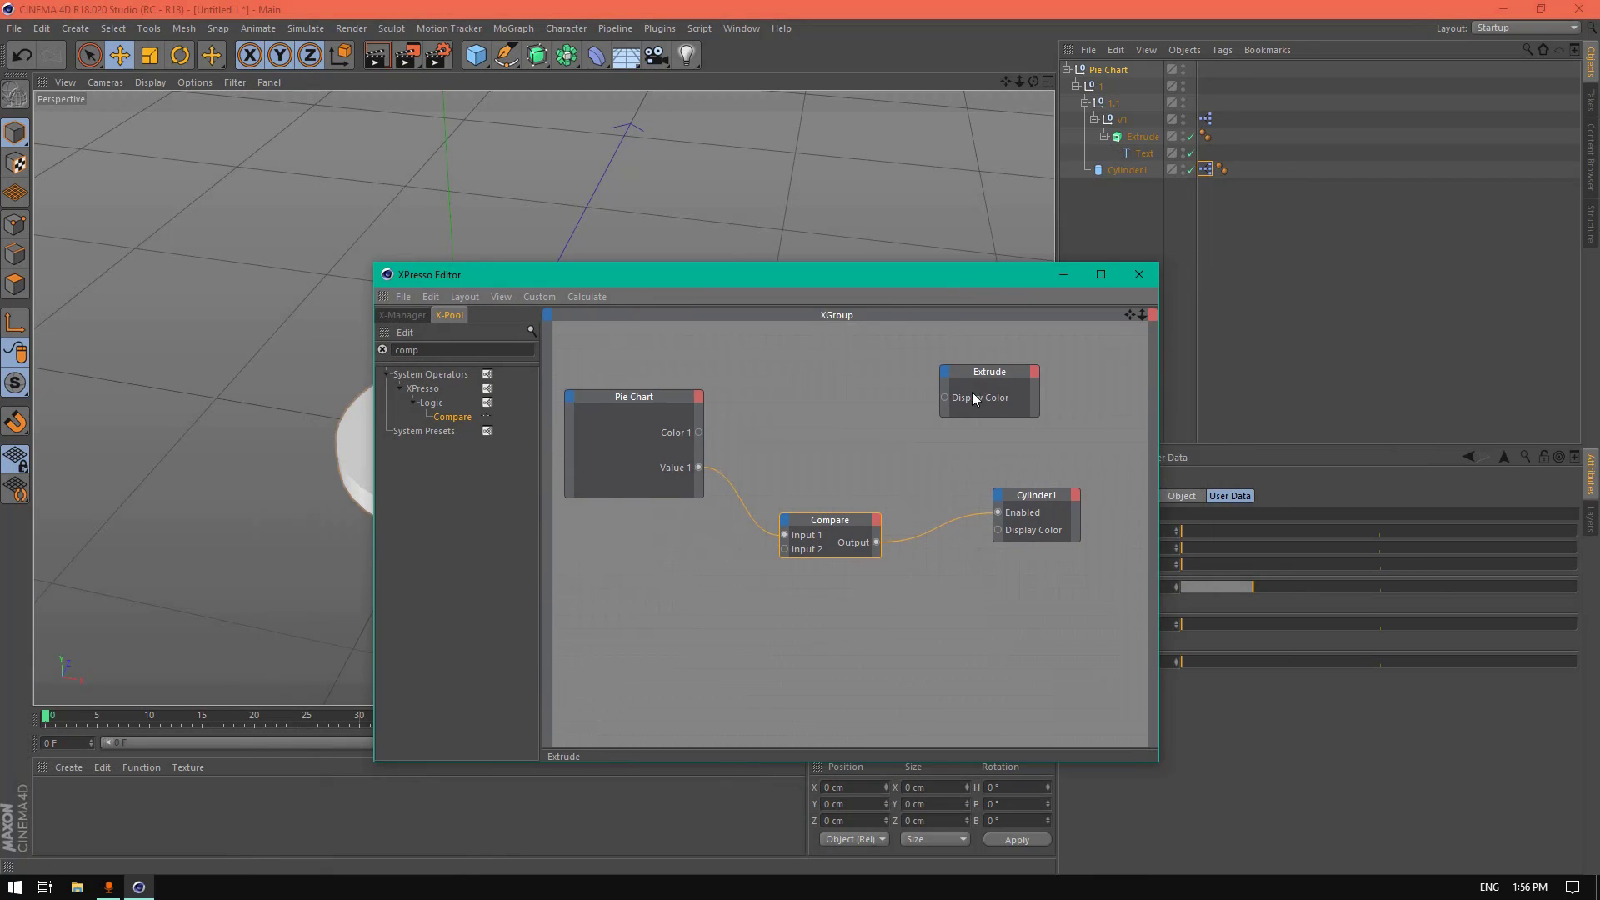
Step: Wire Color 1 to the Display Color inputs of both Extrude and Cylinder1, and close the XPresso Editor
{"action": "left_click_drag", "start_coordinate": [847, 522], "coordinate": [850, 506]}
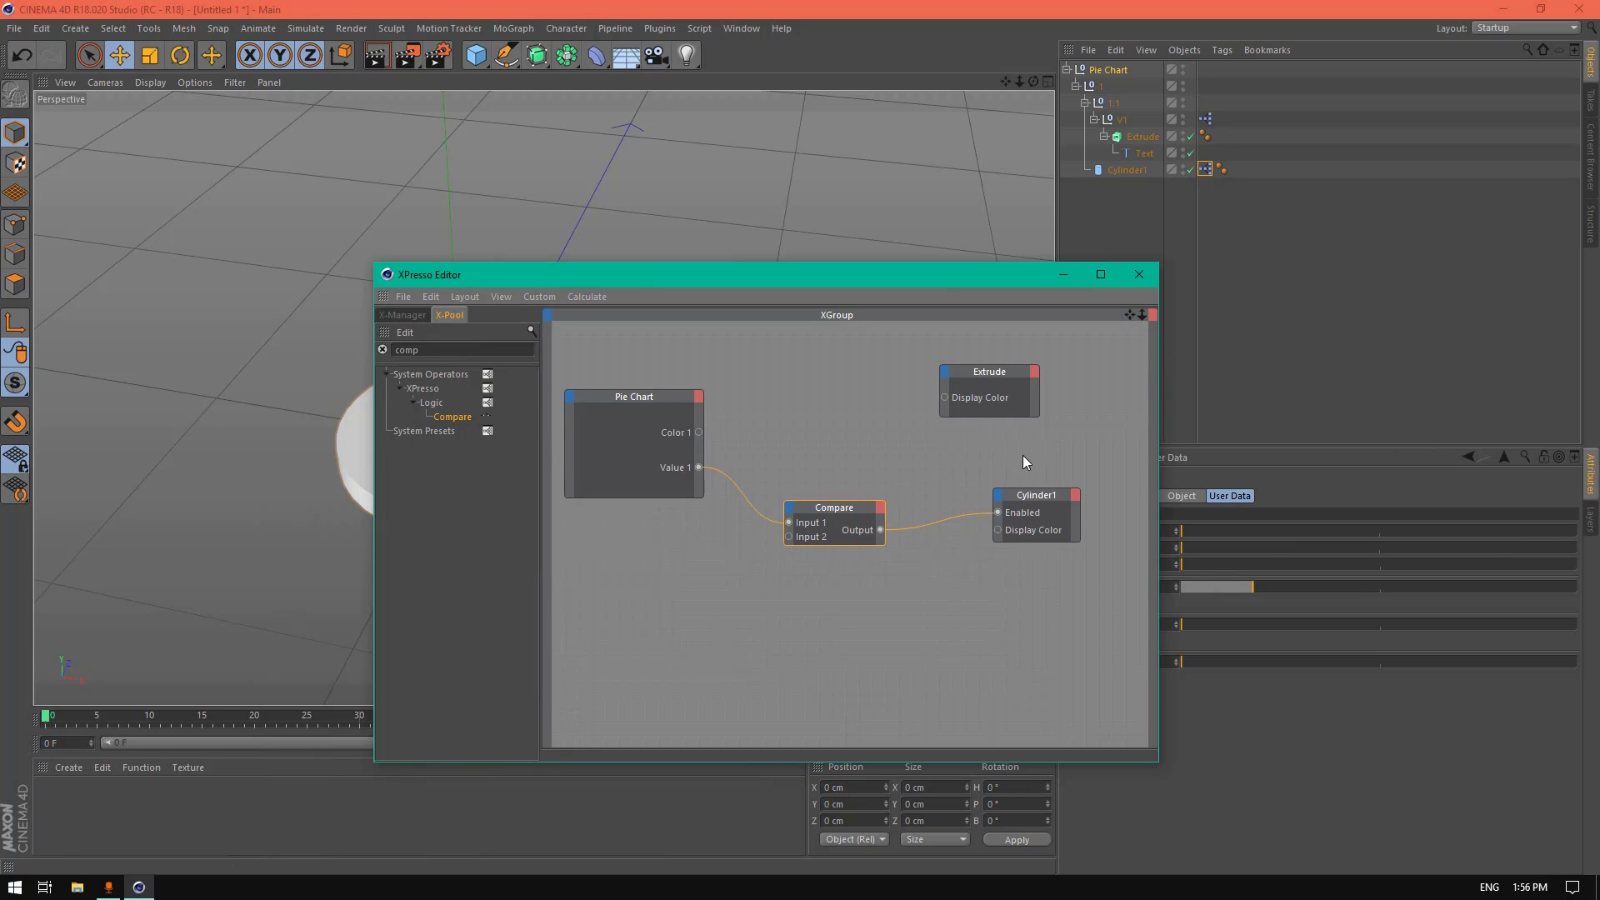
{"action": "left_click_drag", "start_coordinate": [699, 432], "coordinate": [946, 397]}
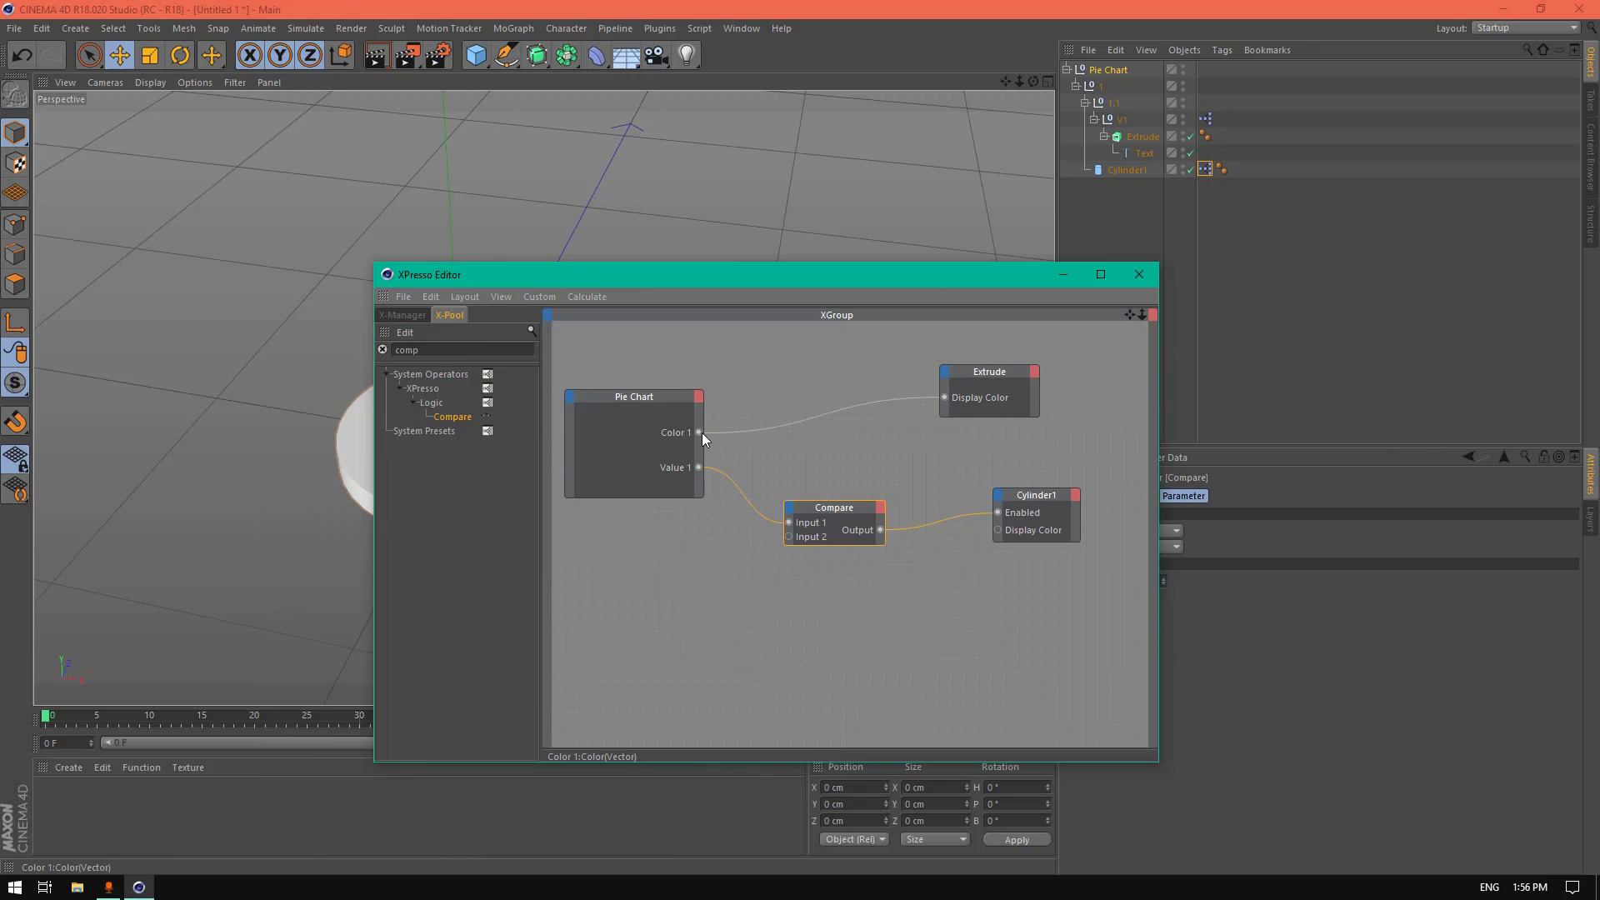
{"action": "left_click_drag", "start_coordinate": [701, 433], "coordinate": [999, 530]}
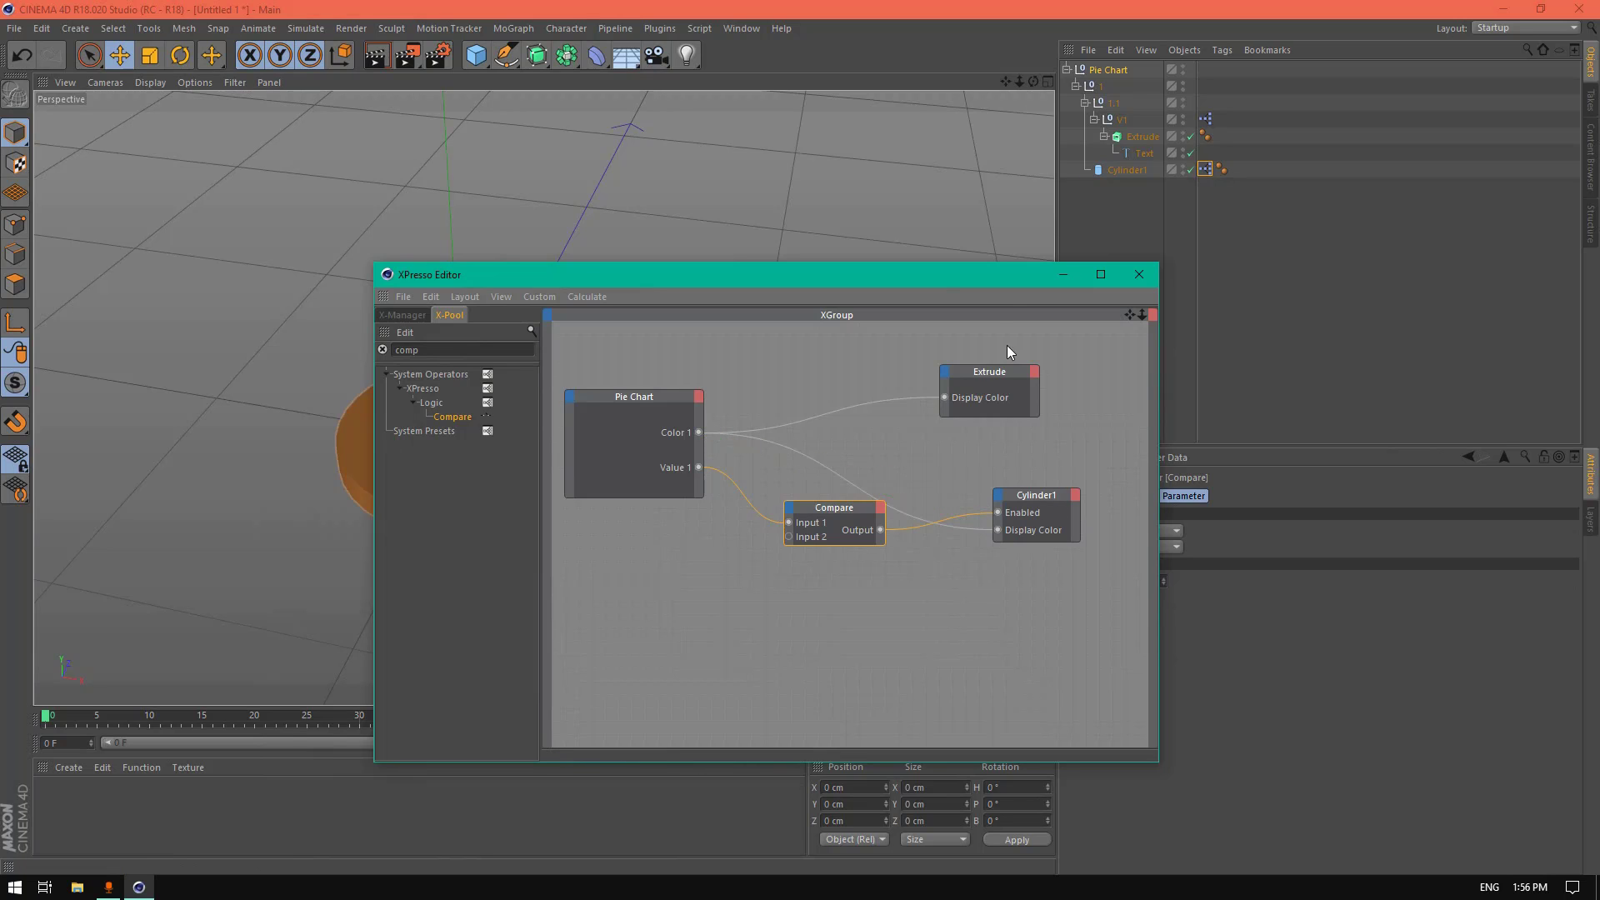
{"action": "left_click_drag", "start_coordinate": [900, 273], "coordinate": [925, 147]}
{"action": "left_click", "coordinate": [1159, 147]}
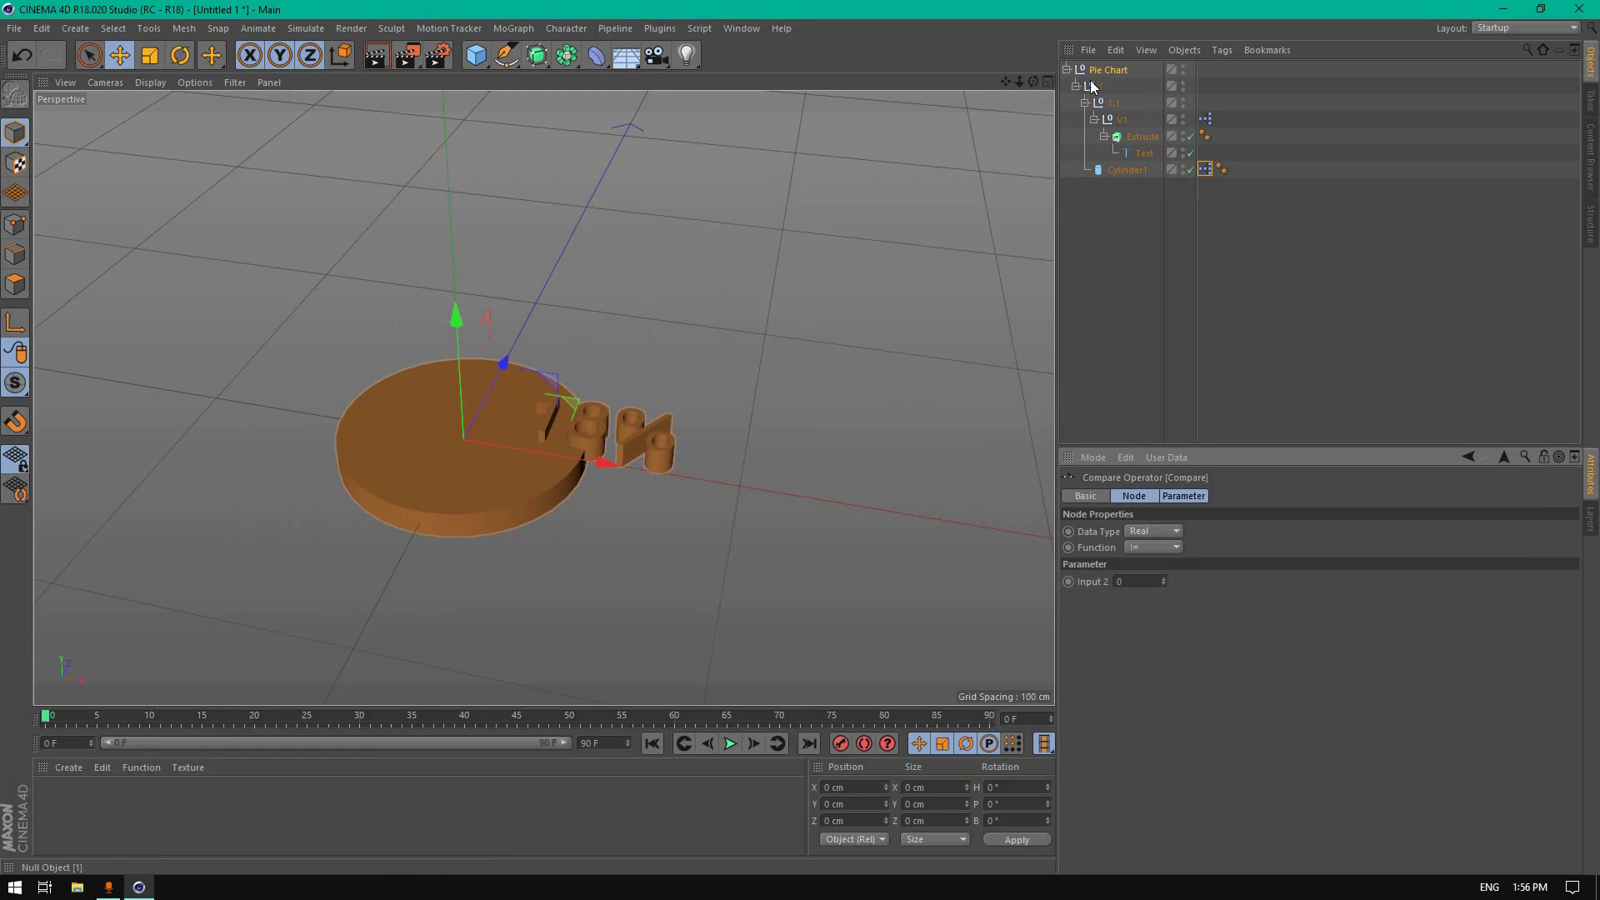
Step: Collapse null 1, duplicate it twice and place both copies under Pie Chart
{"action": "left_click", "coordinate": [1091, 85]}
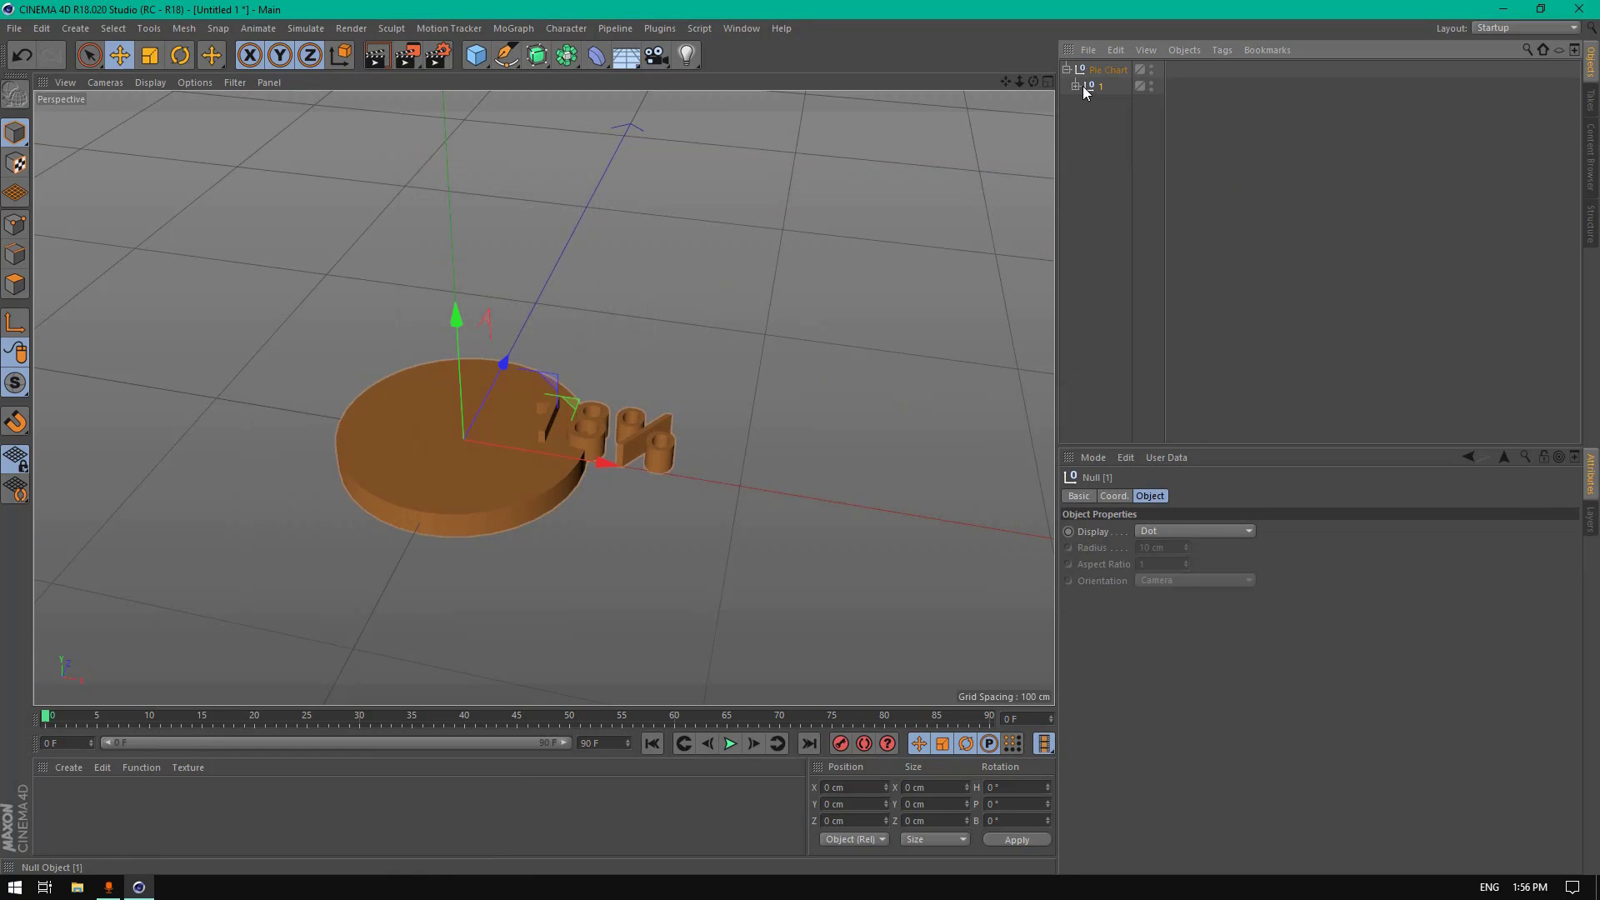
{"action": "left_click", "coordinate": [1075, 86]}
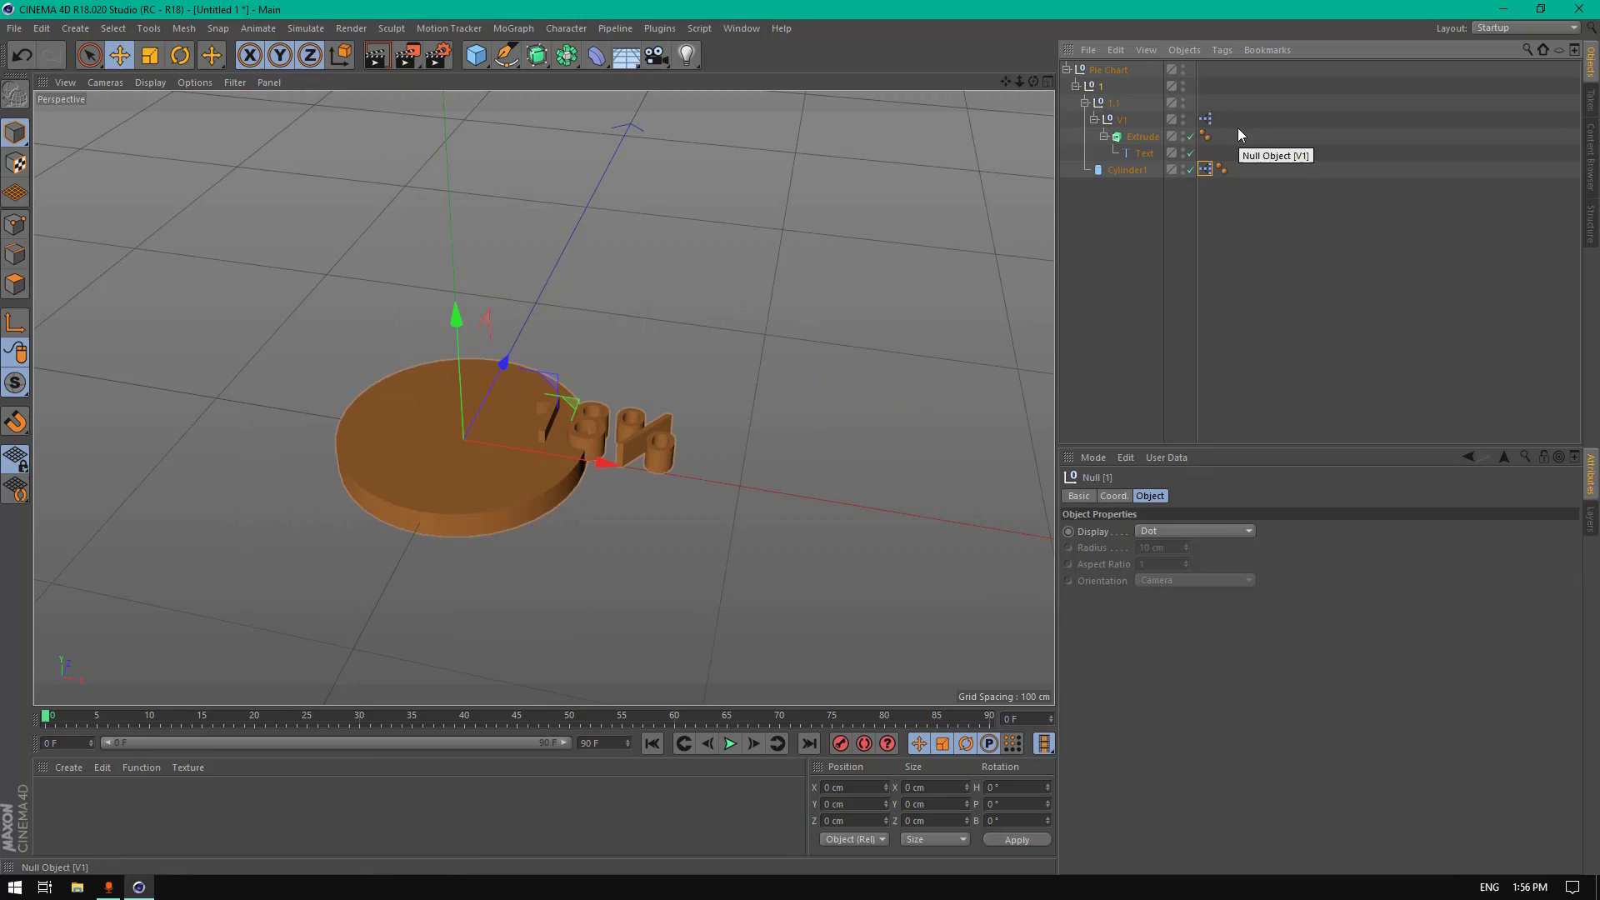
{"action": "left_click", "coordinate": [1075, 85]}
{"action": "left_click_drag", "start_coordinate": [1097, 86], "coordinate": [1105, 132], "text": "ctrl"}
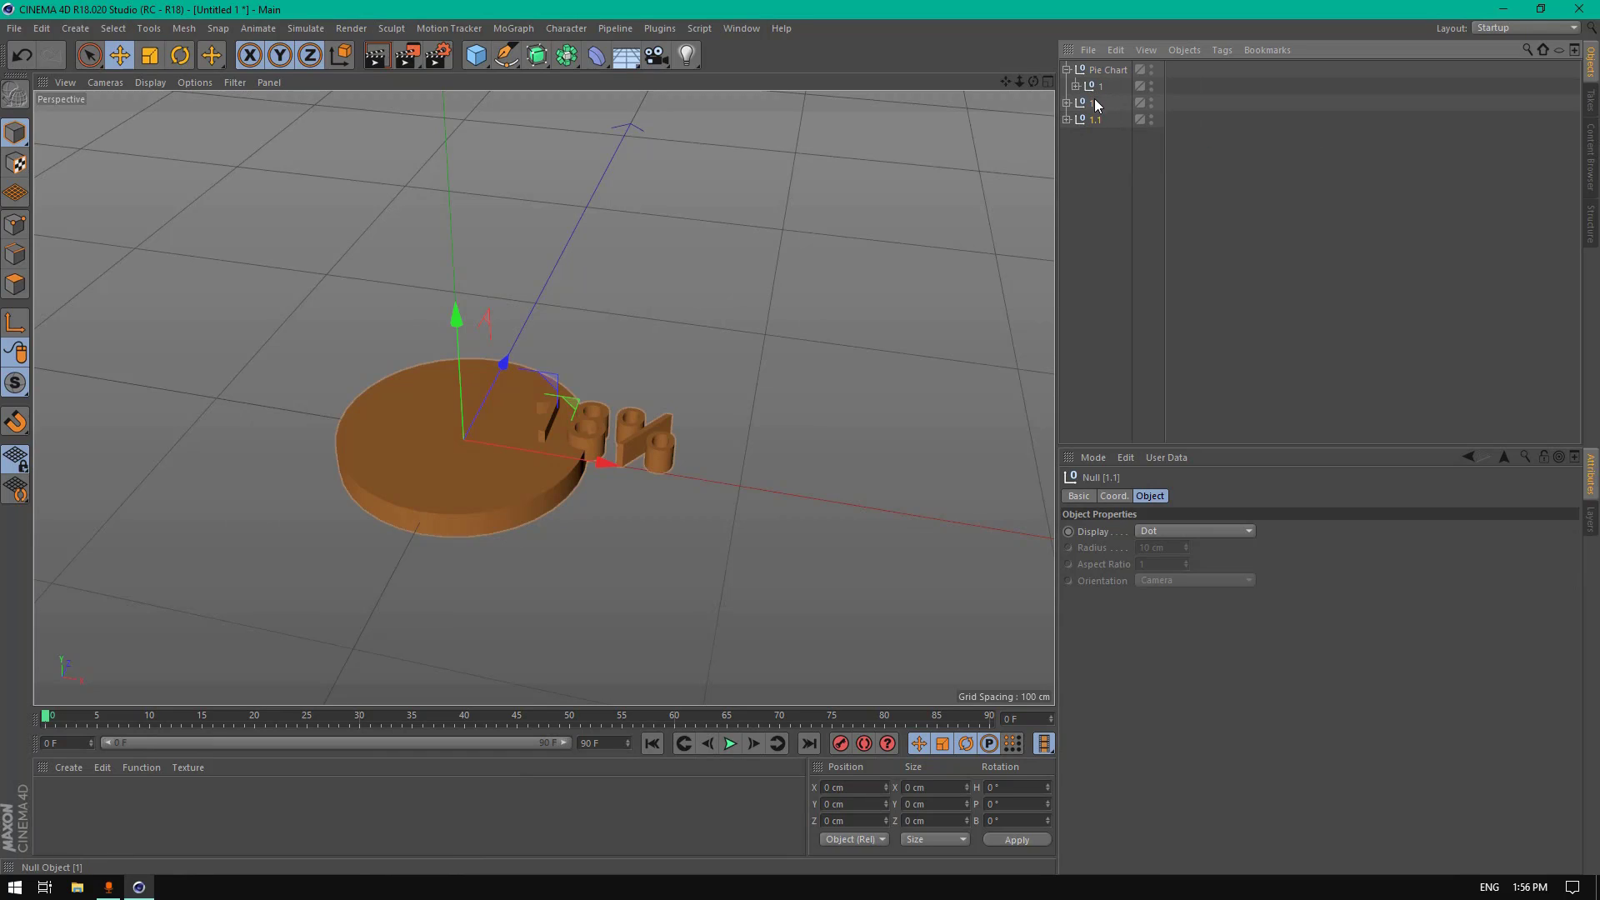
{"action": "left_click_drag", "start_coordinate": [1097, 92], "coordinate": [1094, 117]}
Step: Rename the two duplicated nulls under Pie Chart as 2 and 3
{"action": "double_click", "coordinate": [1099, 102]}
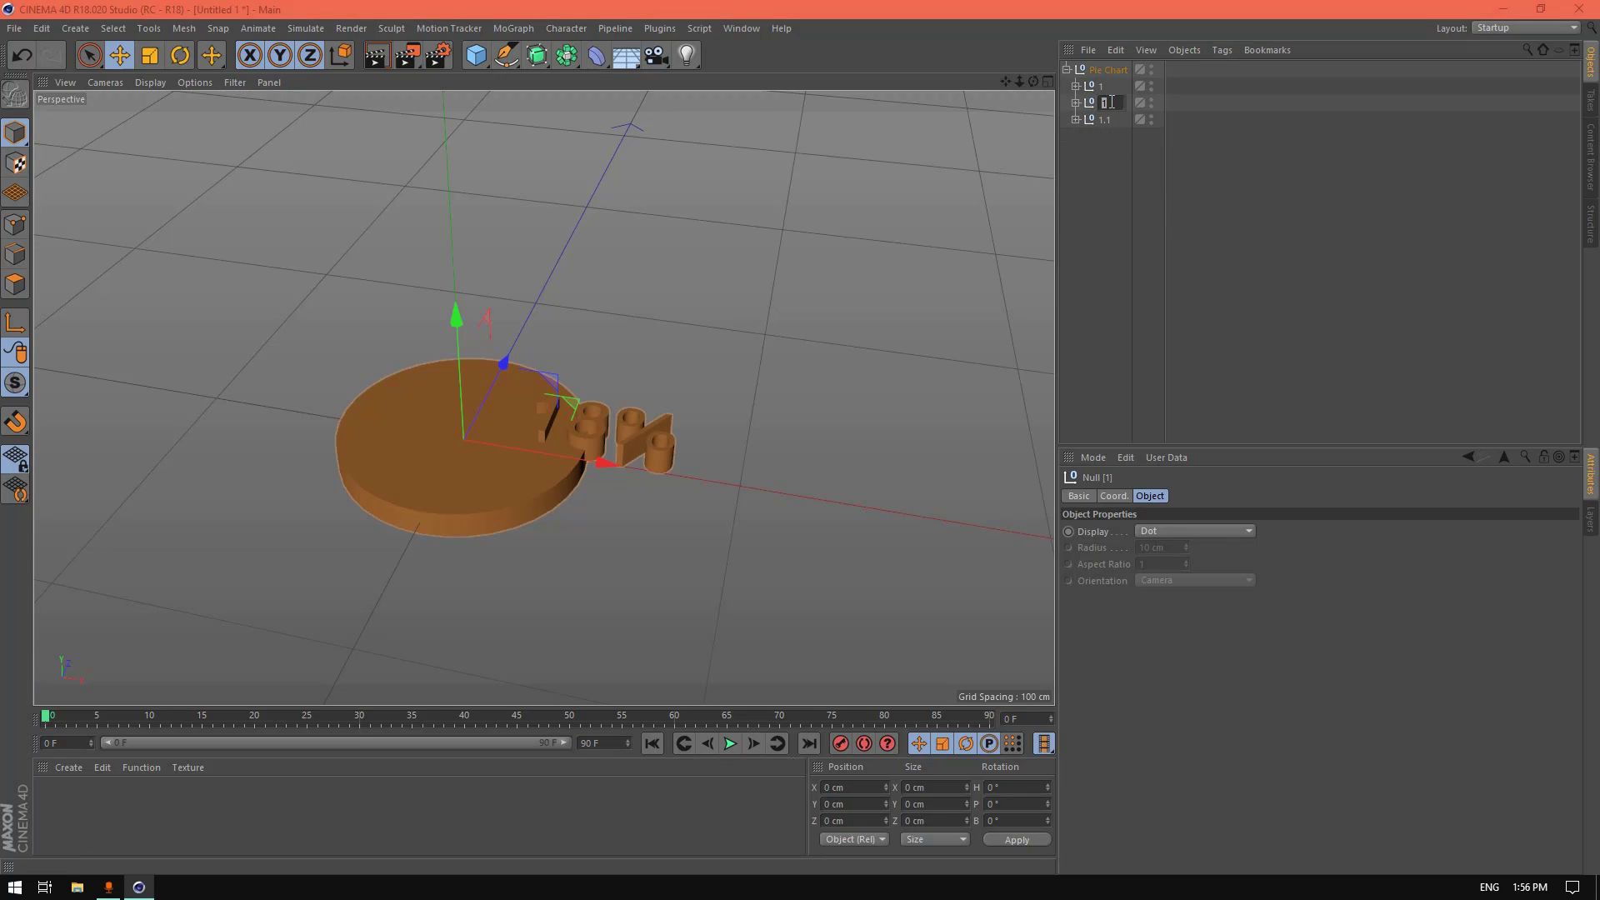
{"action": "type", "text": "2"}
{"action": "double_click", "coordinate": [1105, 120]}
{"action": "type", "text": "3"}
Step: Rename the 1.1 null inside null 2 as 2.2 and select the V1 null beneath it
{"action": "left_click", "coordinate": [1076, 101]}
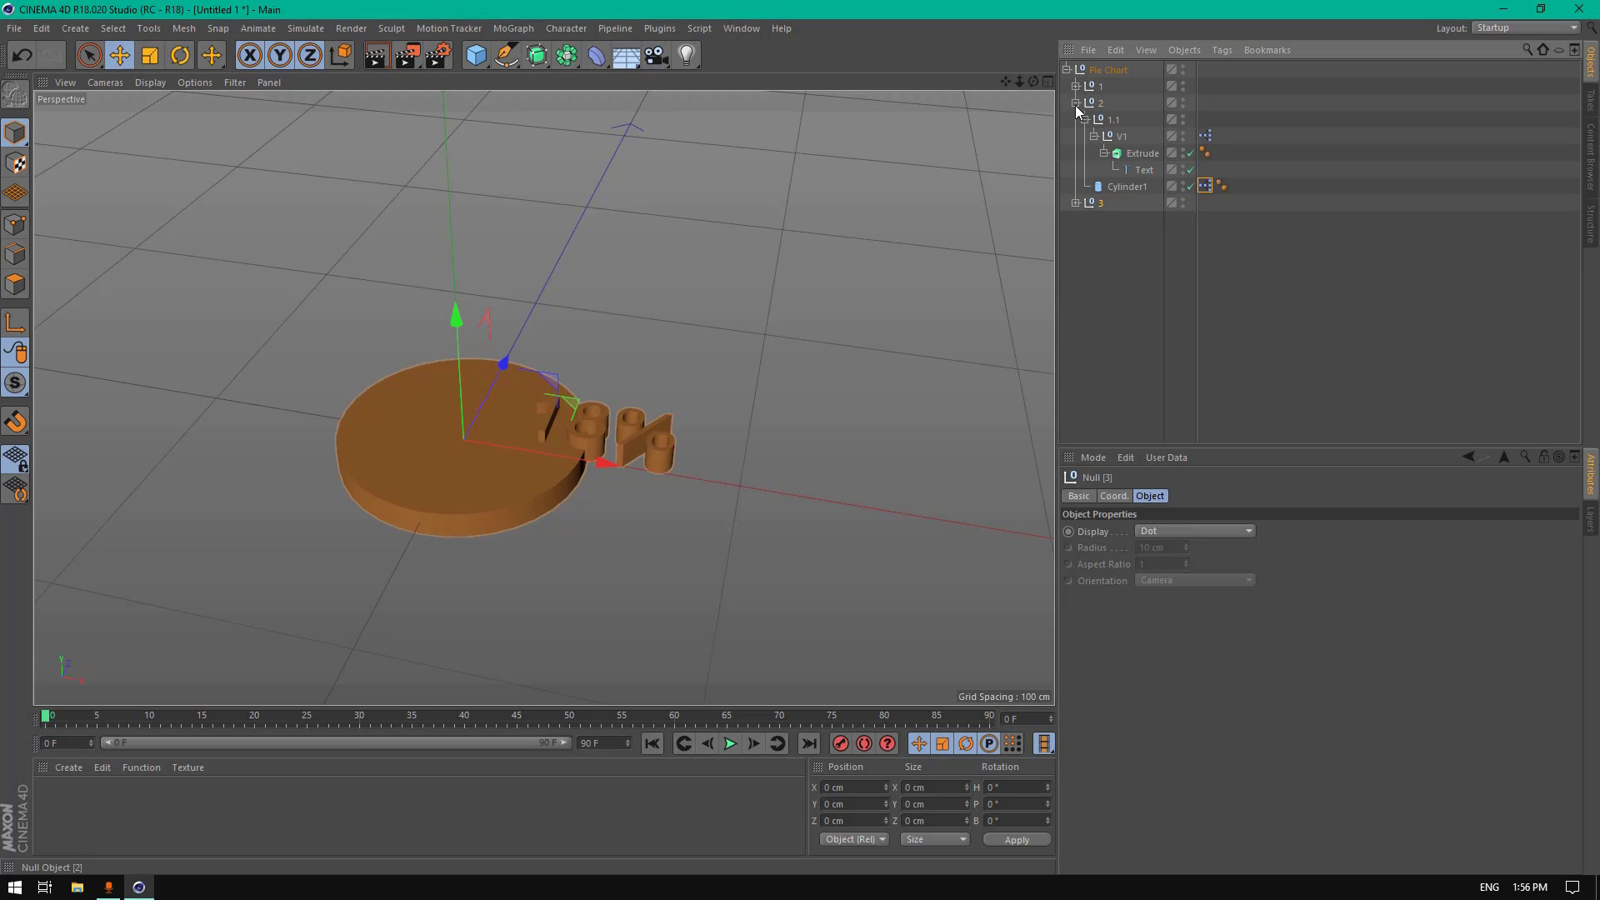
{"action": "double_click", "coordinate": [1118, 119]}
{"action": "type", "text": "2.2"}
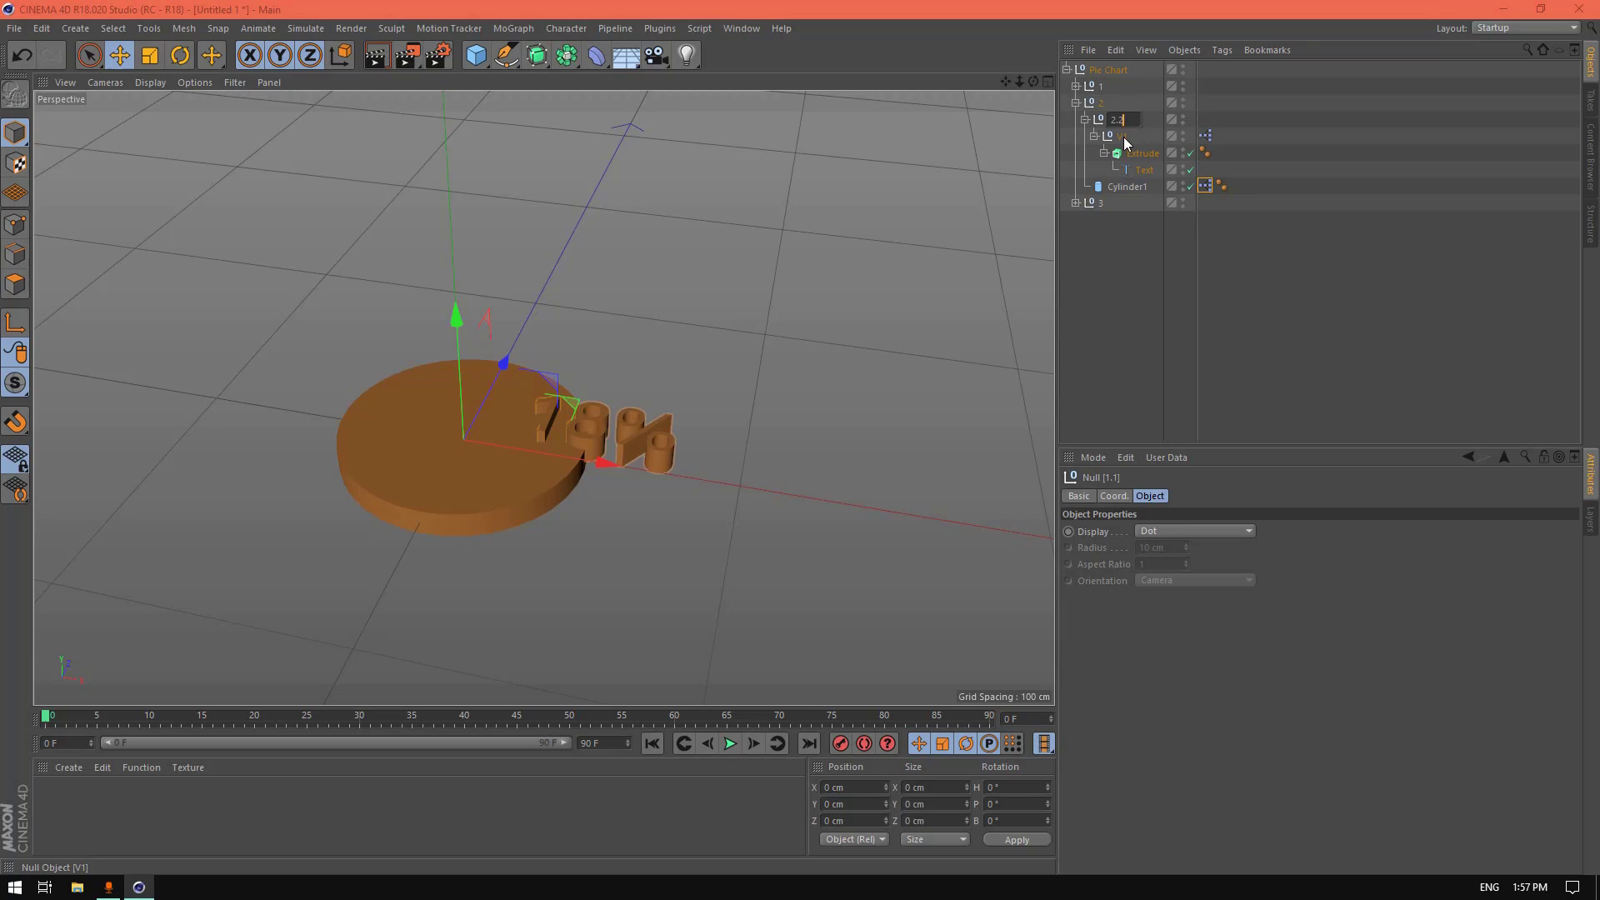
{"action": "left_click", "coordinate": [1124, 138]}
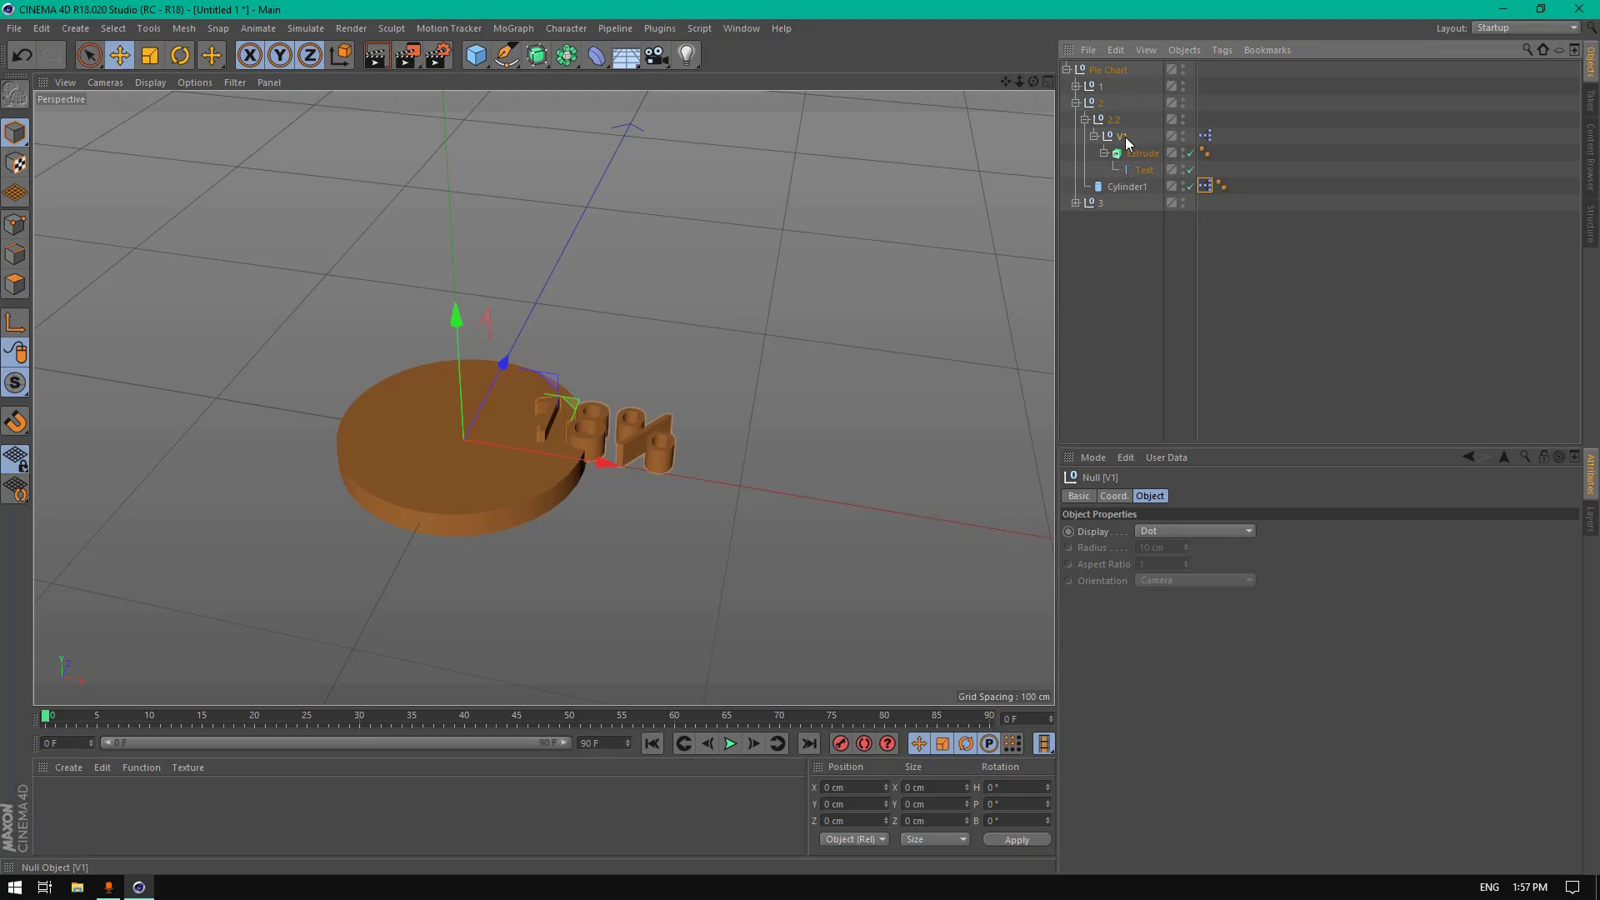
Step: Rename the V1 null inside 2.2 as V2 and its Extrude object as Extrude2
{"action": "double_click", "coordinate": [1129, 135]}
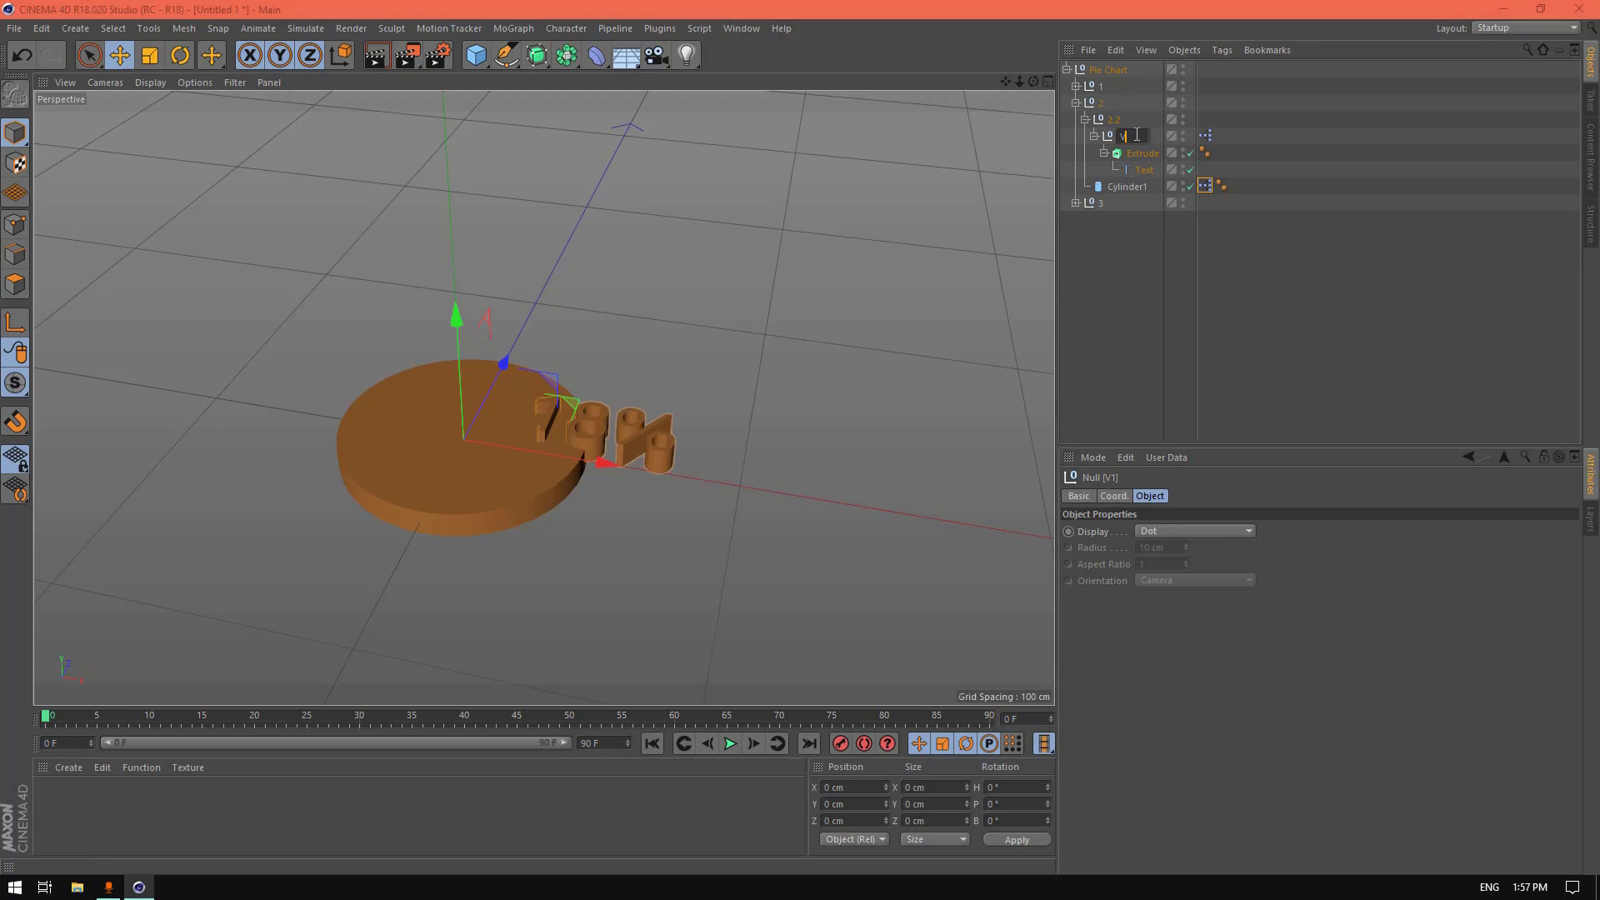
{"action": "type", "text": "V2"}
{"action": "left_click", "coordinate": [1154, 154]}
{"action": "double_click", "coordinate": [1156, 152]}
{"action": "type", "text": "Extrude2"}
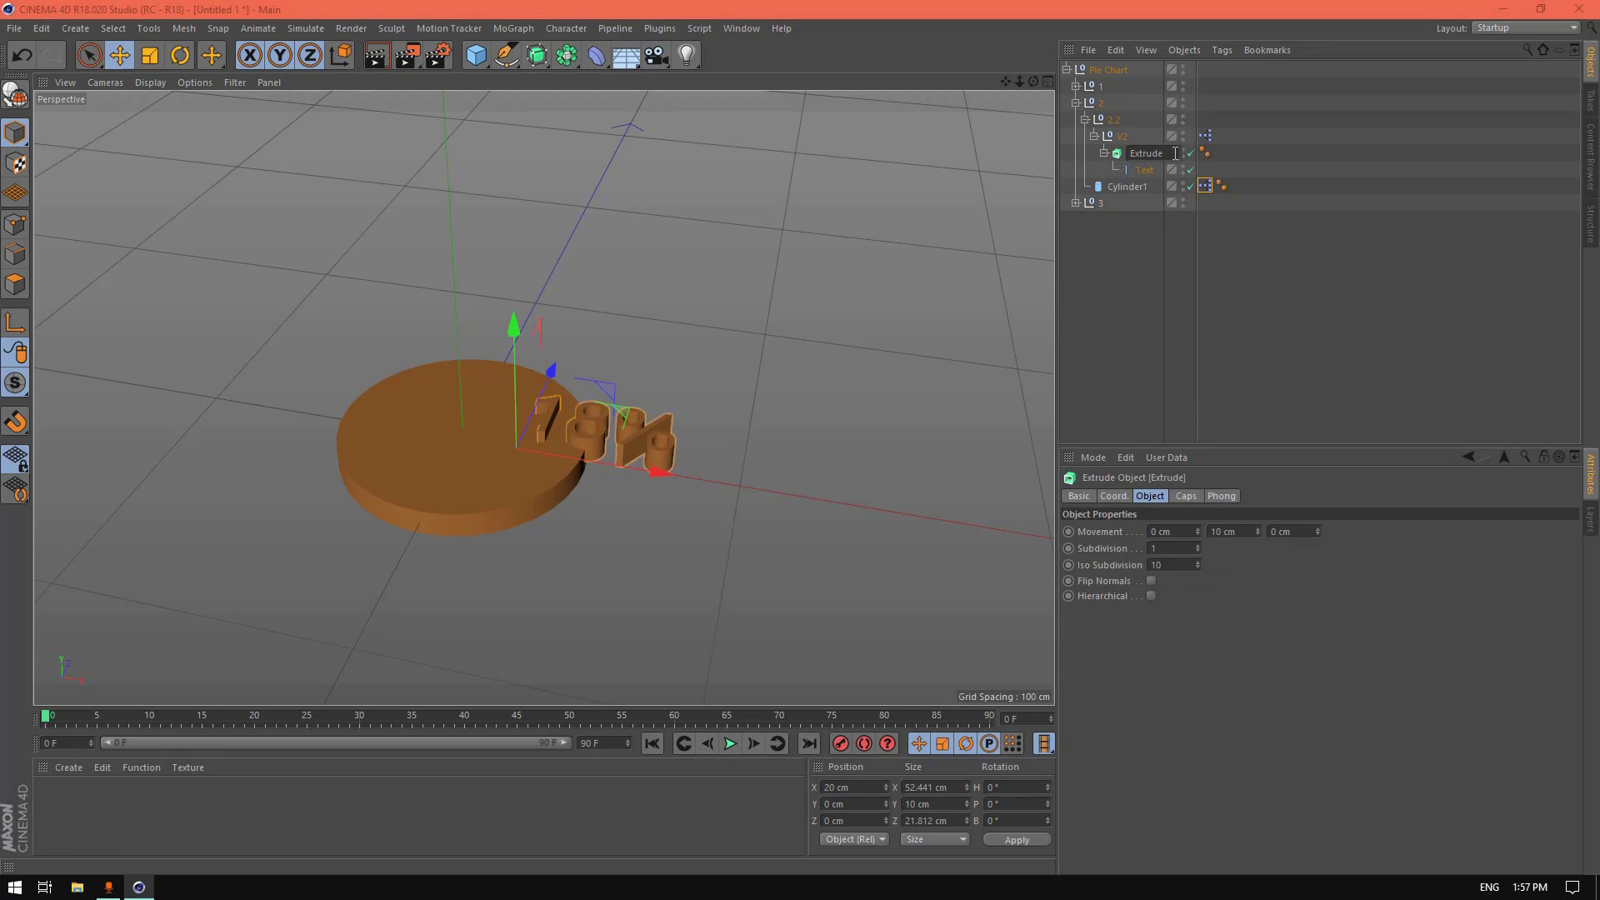
Step: Rename the Text spline under Extrude2 as Text2 and the cylinder in null 2.2 as Cylinder2
{"action": "left_click", "coordinate": [1148, 171]}
{"action": "double_click", "coordinate": [1151, 171]}
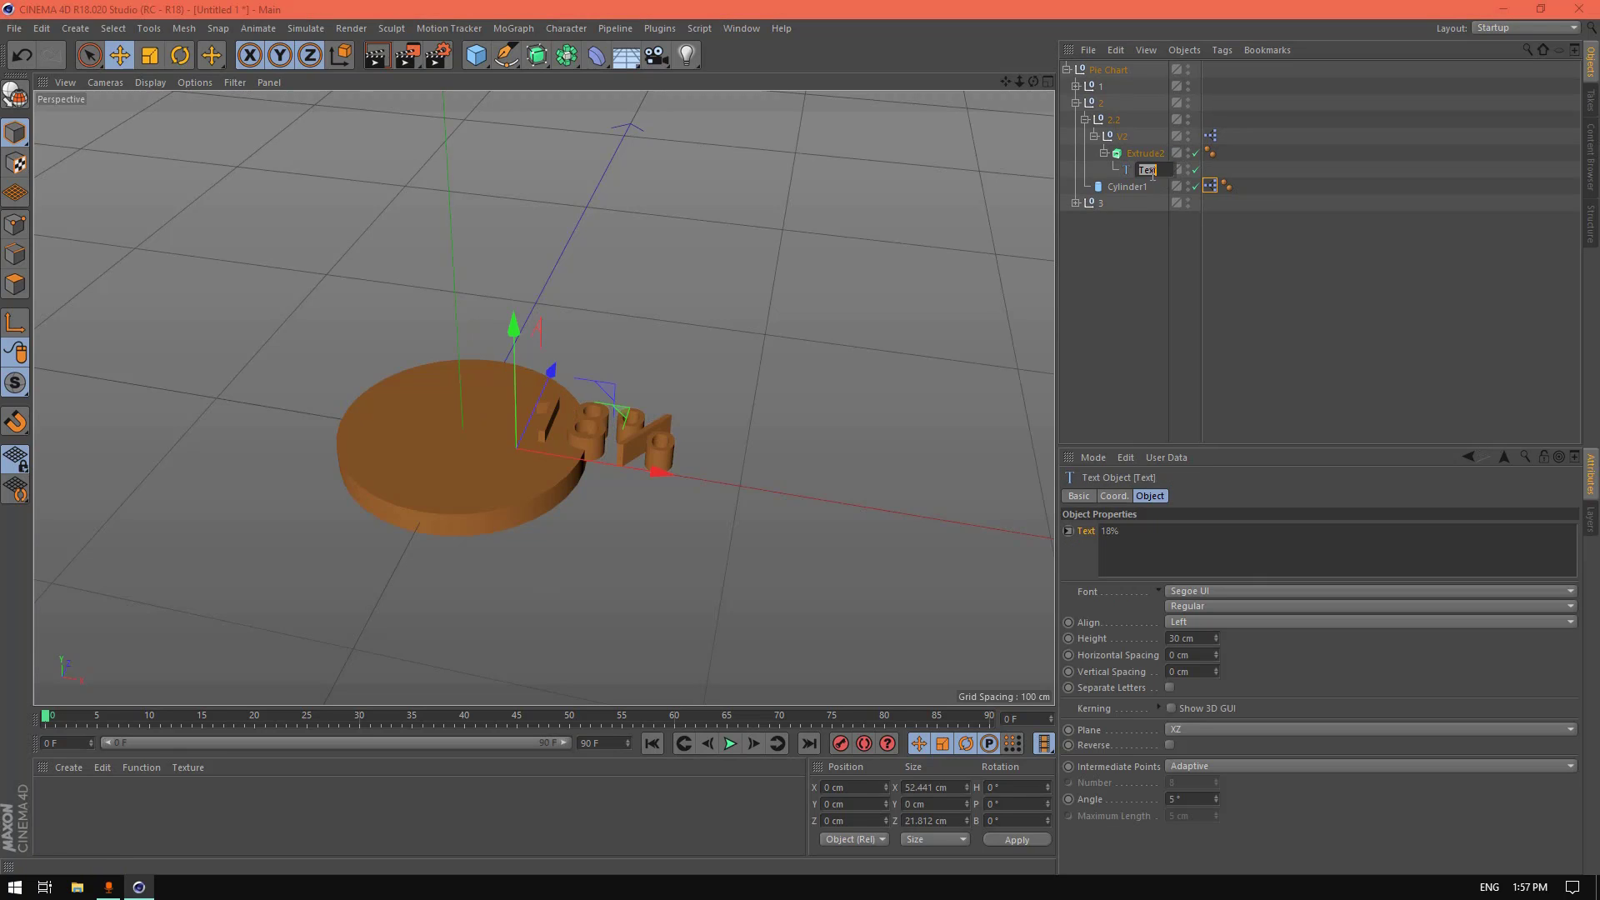
{"action": "type", "text": "2"}
{"action": "left_click", "coordinate": [1141, 187]}
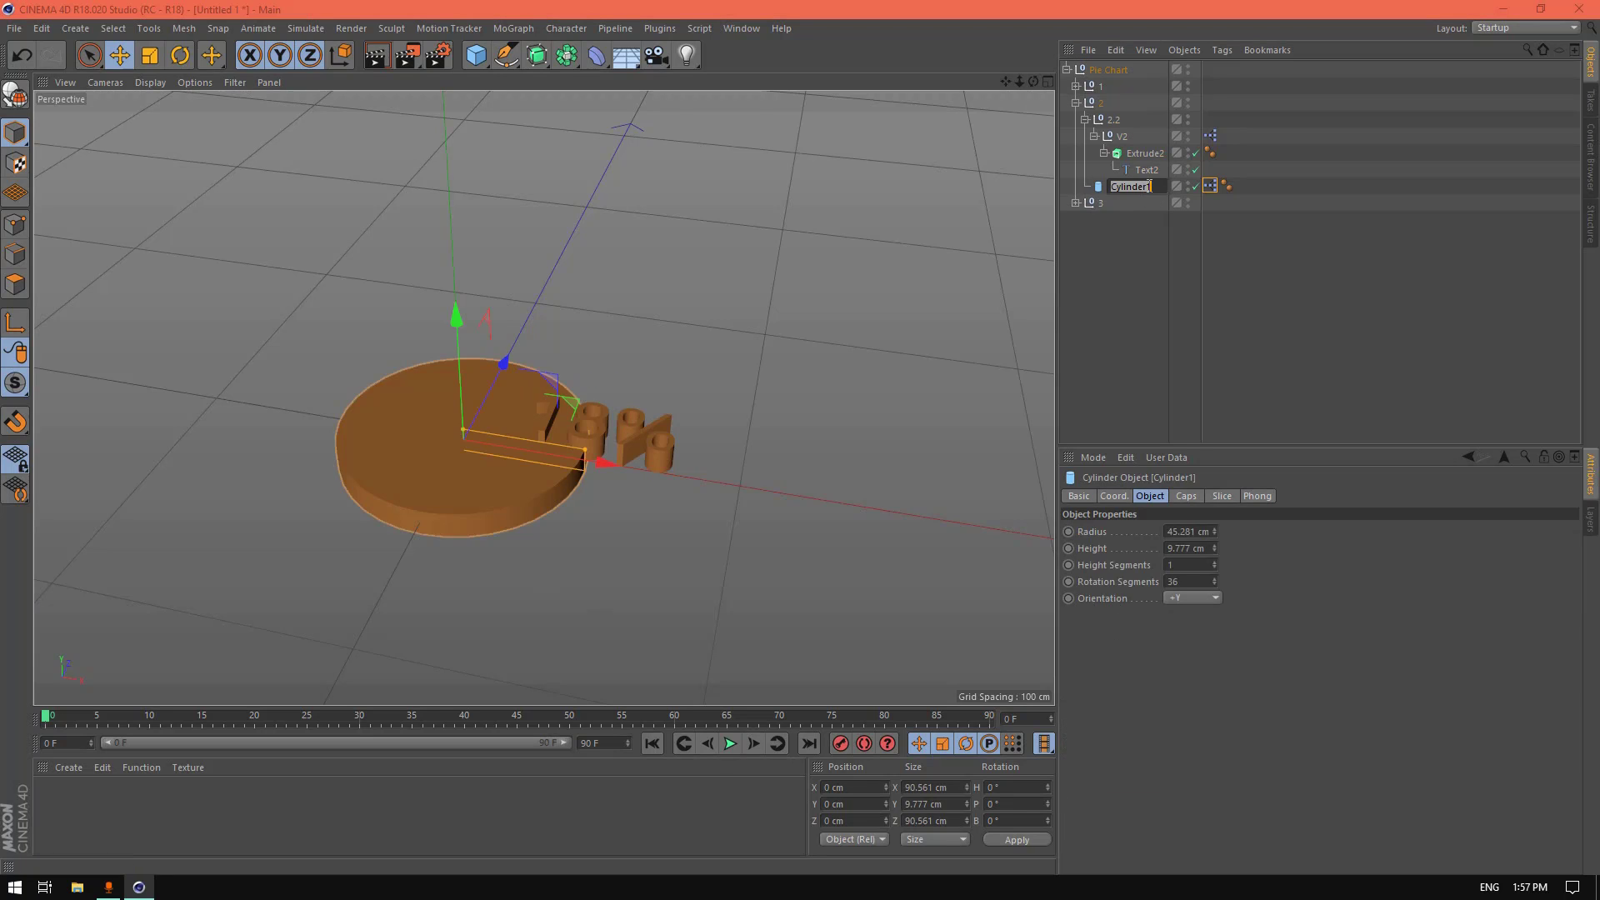
{"action": "double_click", "coordinate": [1154, 186]}
{"action": "left_click_drag", "start_coordinate": [1145, 187], "coordinate": [1151, 185]}
{"action": "key", "text": "BackSpace"}
{"action": "key", "text": "Return"}
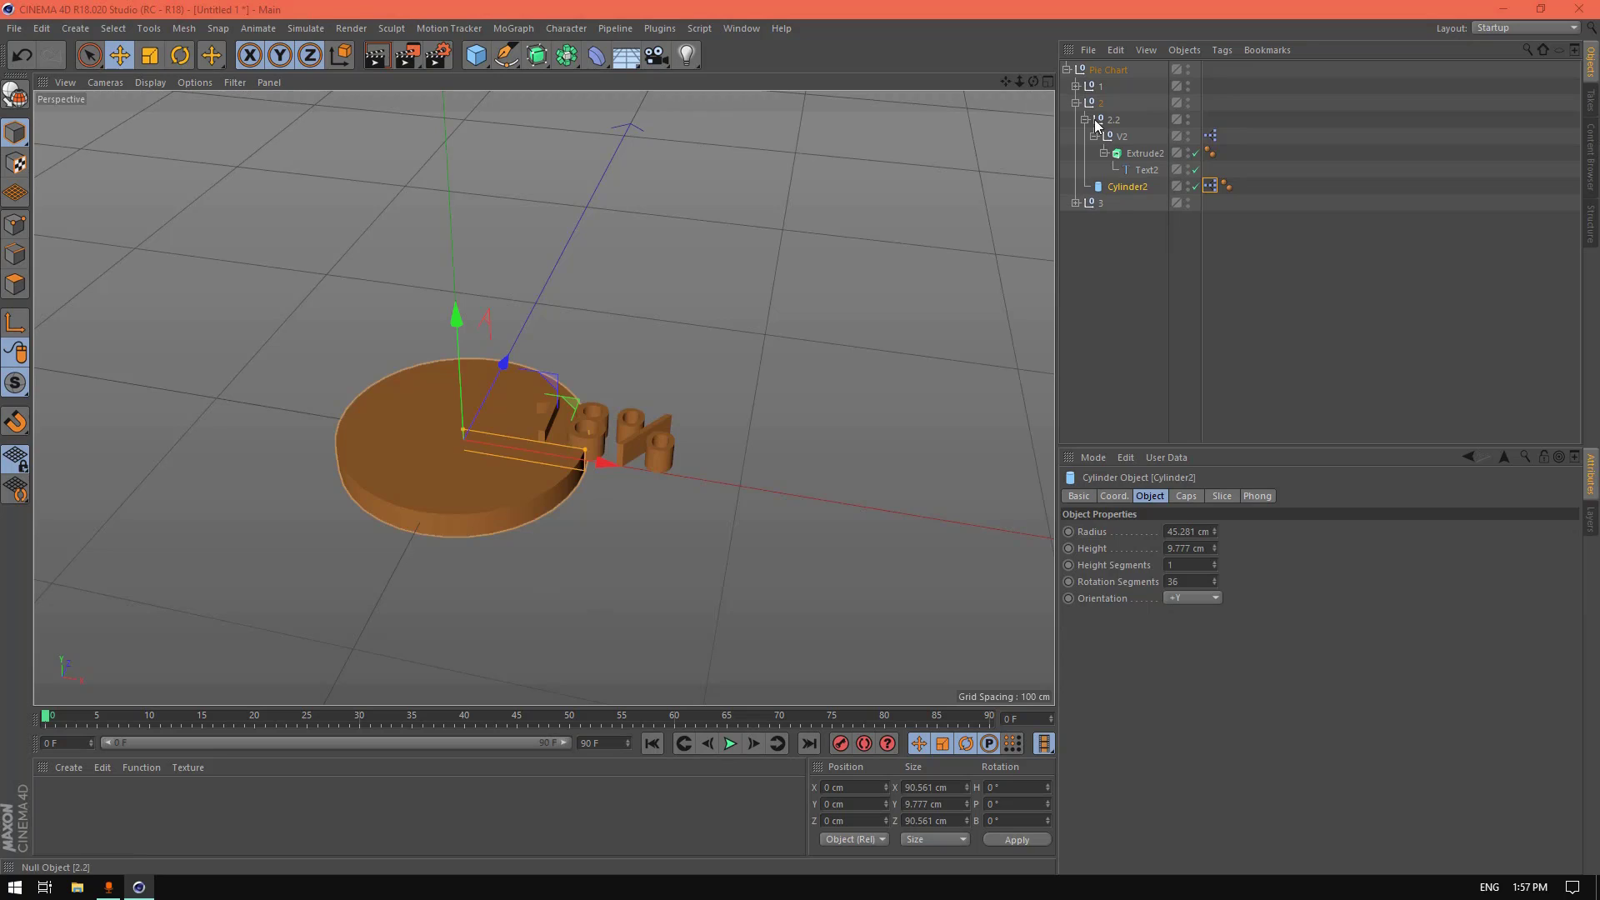
Step: Collapse null 2, expand null 3, and rename its 1.1 null as 3.3 and its V1 null as V3
{"action": "left_click", "coordinate": [1077, 103]}
{"action": "left_click", "coordinate": [1076, 119]}
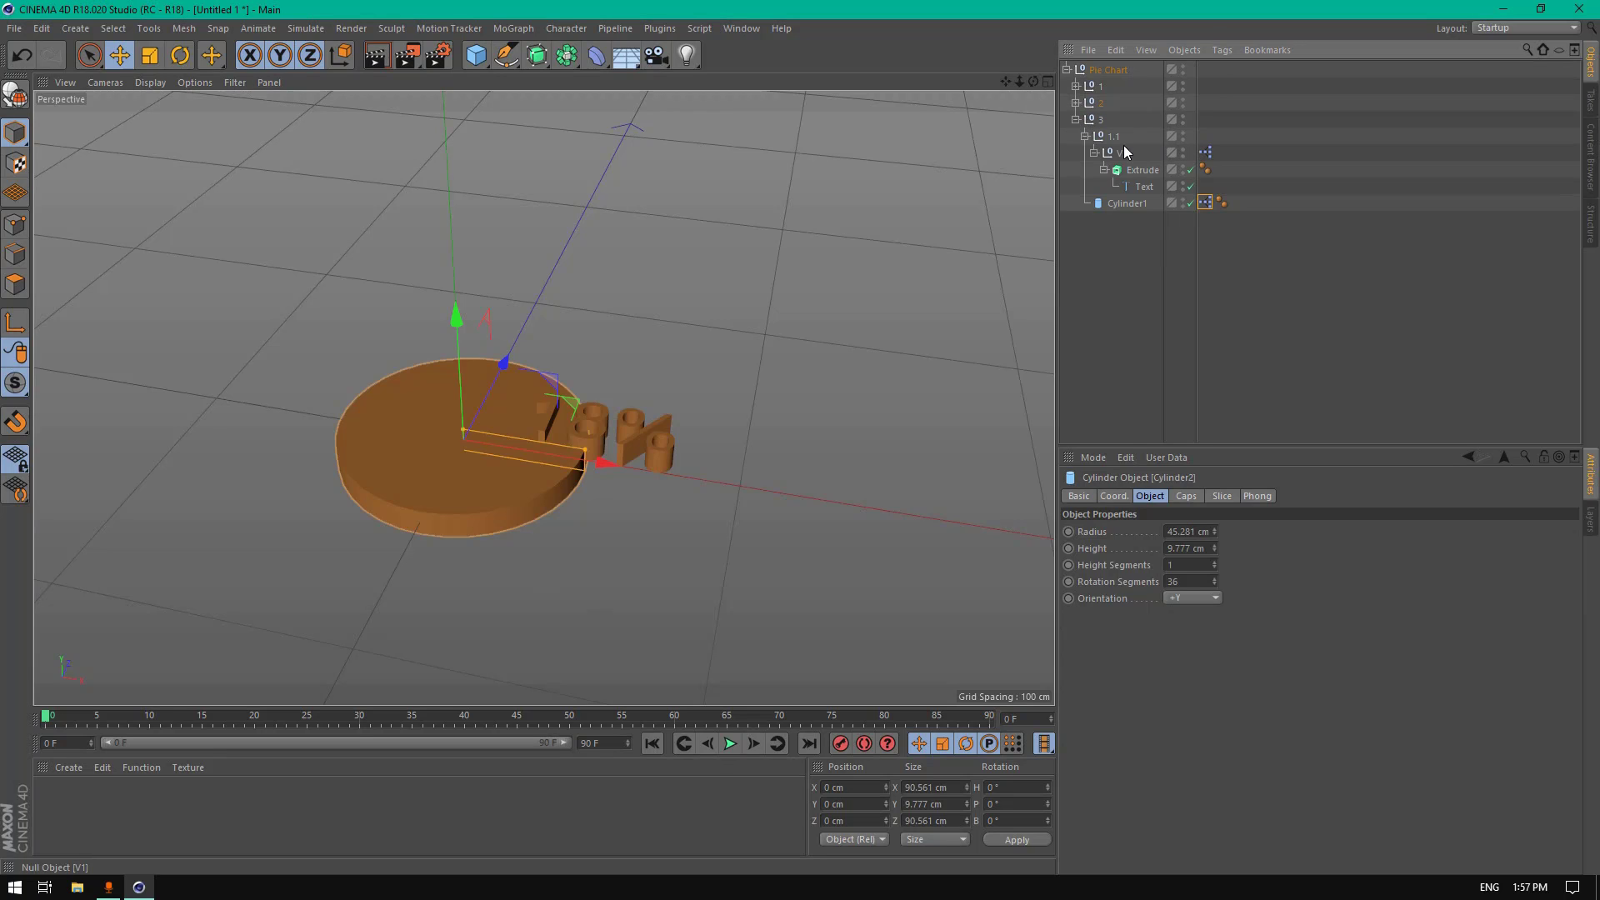
{"action": "double_click", "coordinate": [1118, 136]}
{"action": "type", "text": "3.3"}
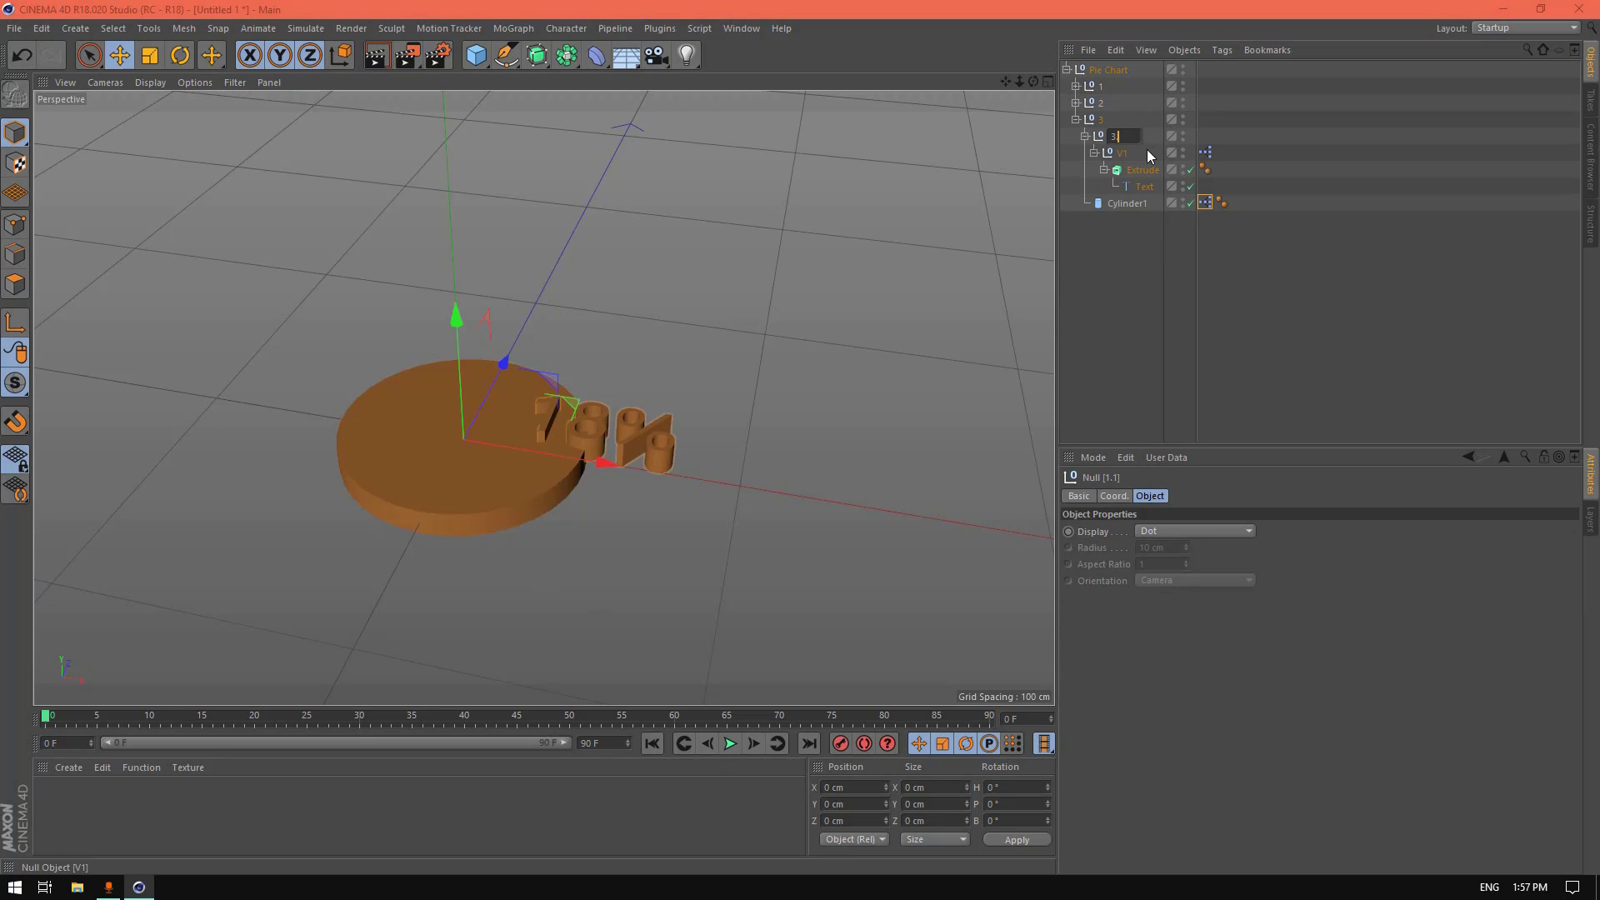
{"action": "double_click", "coordinate": [1125, 153]}
{"action": "type", "text": "V3"}
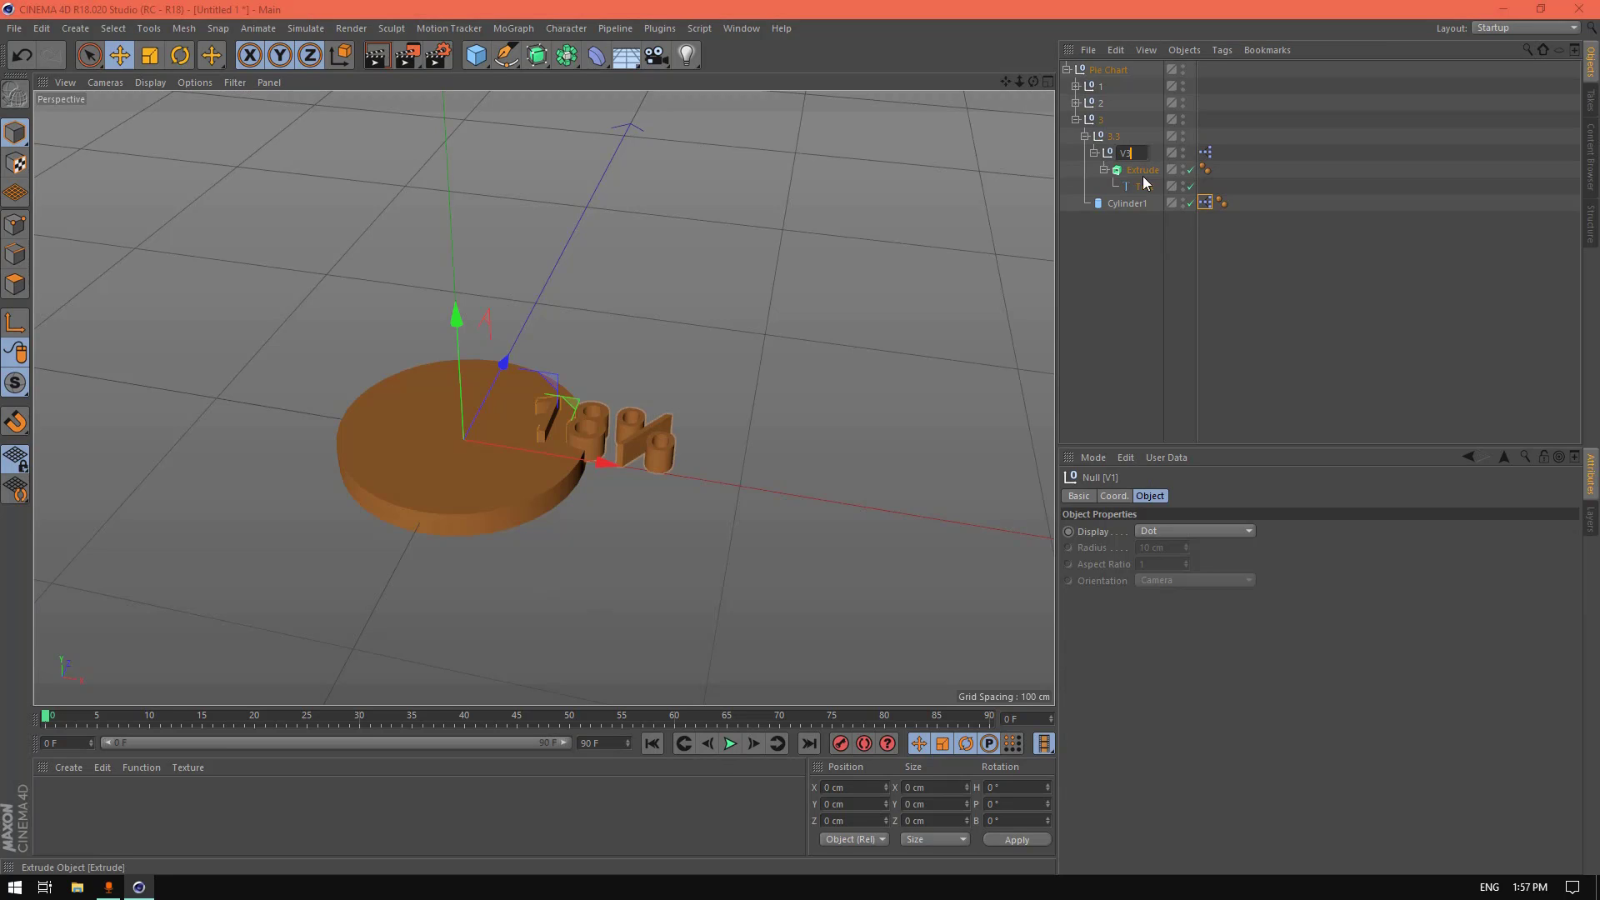
{"action": "key", "text": "Return"}
Step: Rename the Extrude object under V3 as Extrude3 and its Text spline as Text3
{"action": "double_click", "coordinate": [1155, 172]}
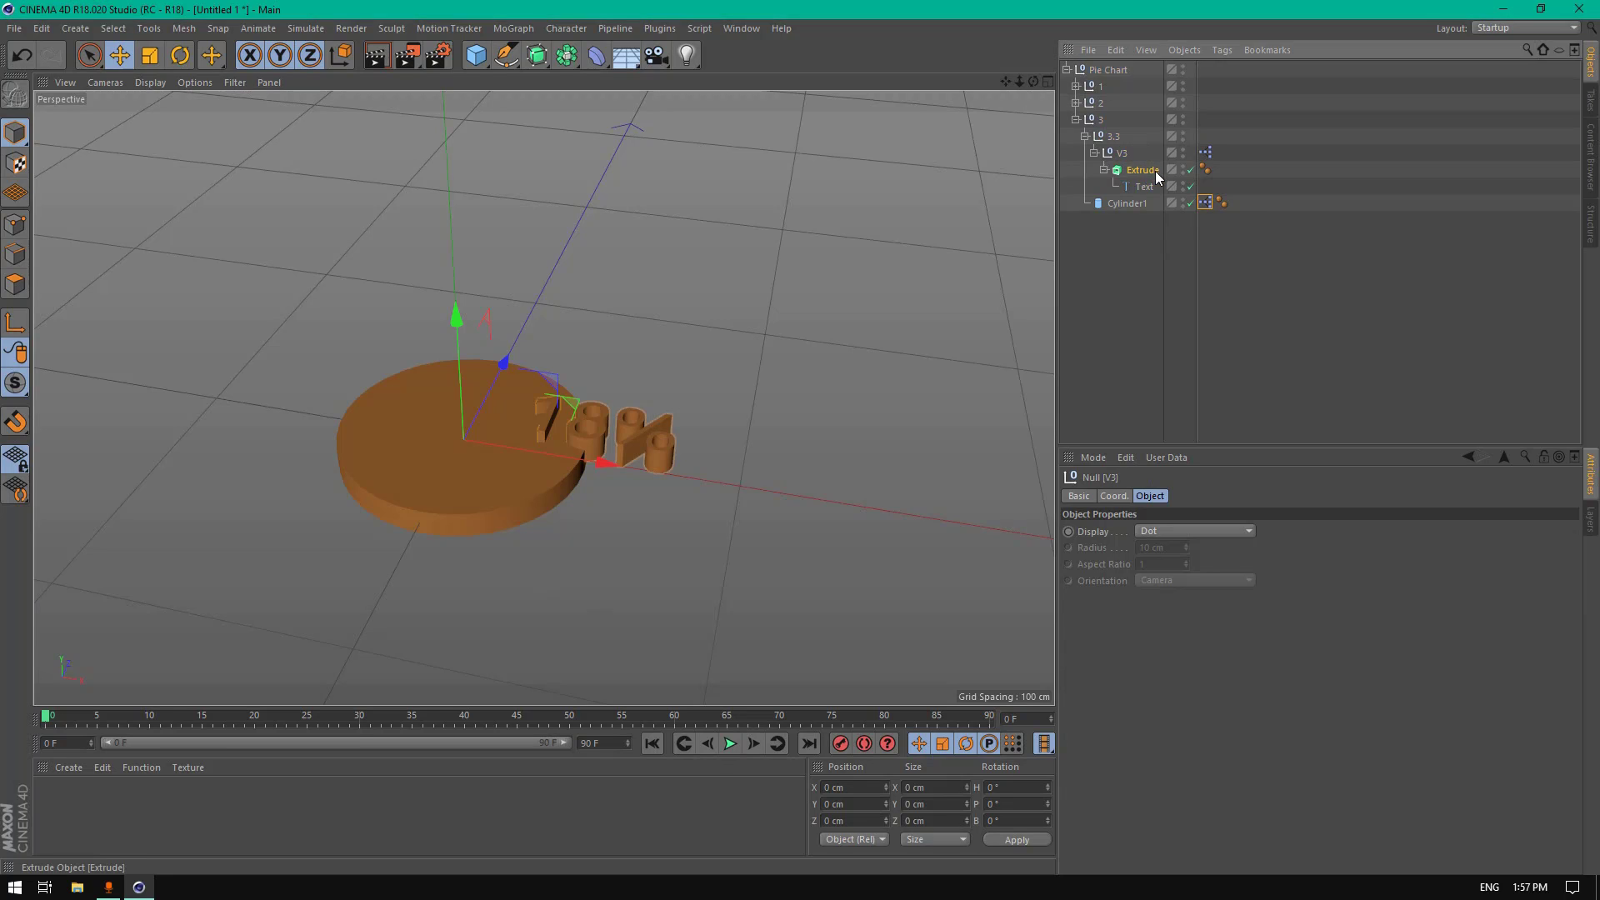
{"action": "key", "text": "Right"}
{"action": "type", "text": "3"}
{"action": "key", "text": "Return"}
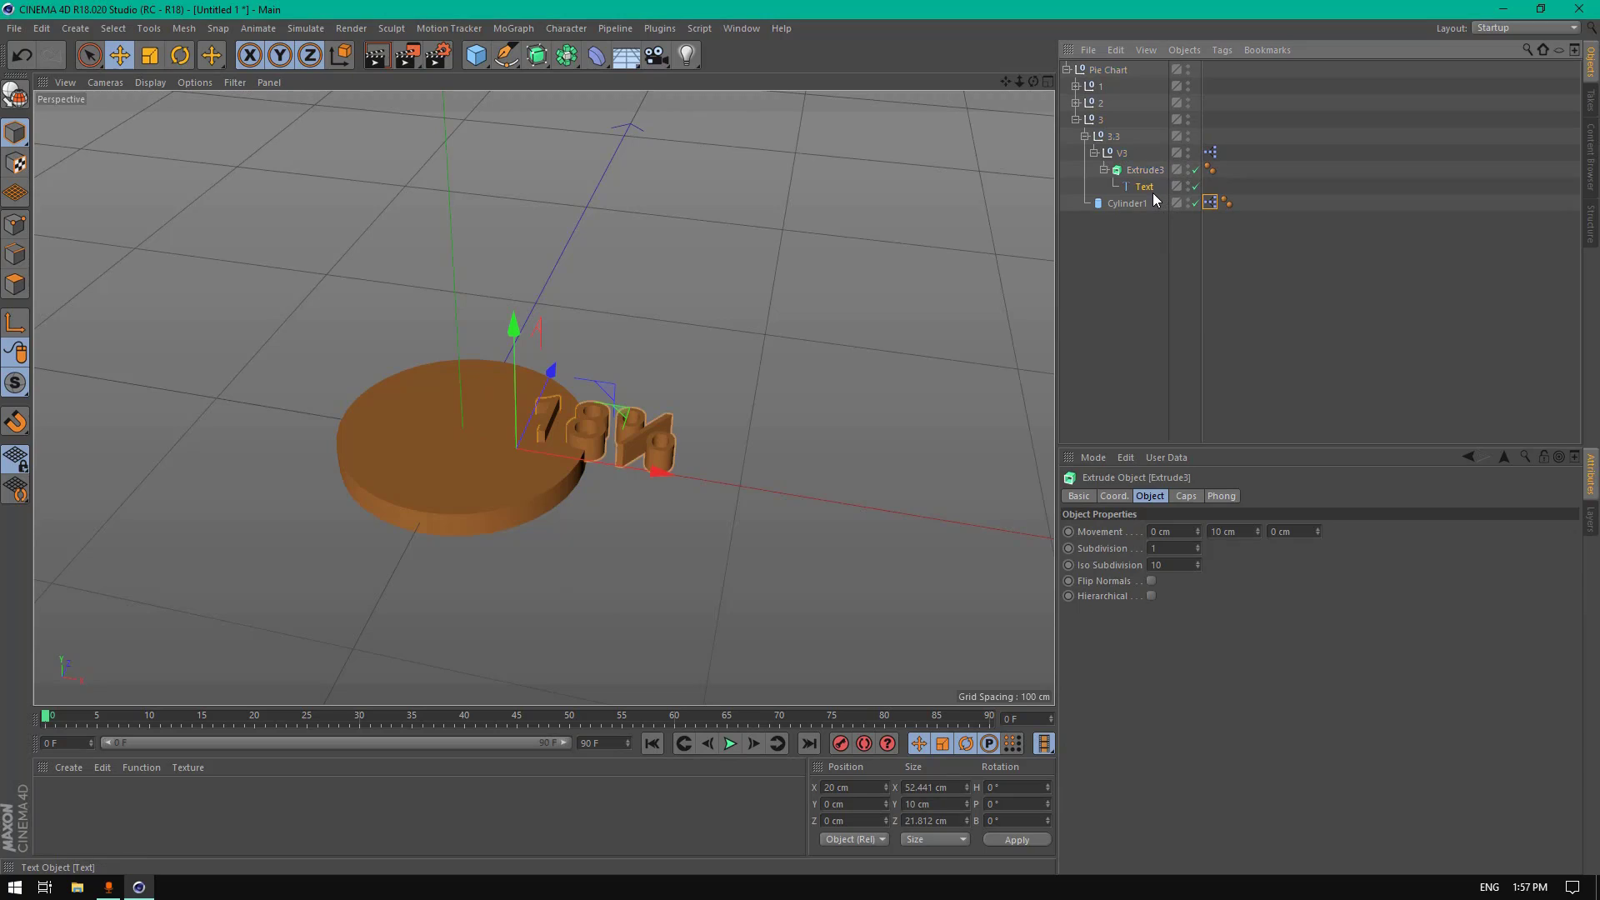
{"action": "double_click", "coordinate": [1146, 187]}
{"action": "key", "text": "Right"}
{"action": "type", "text": "3"}
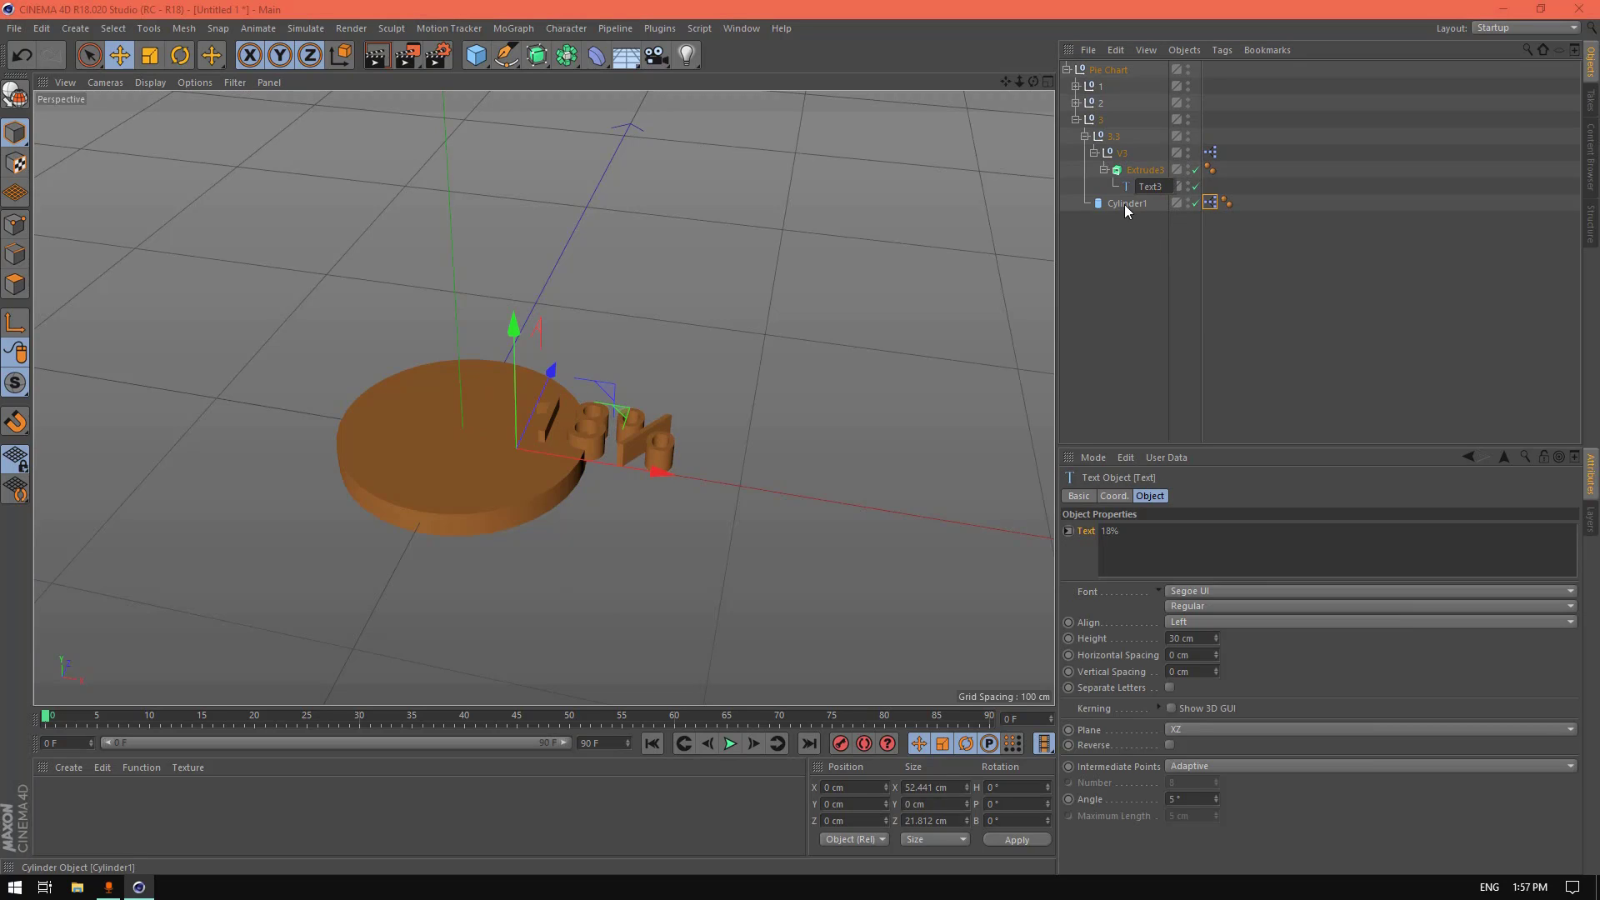
Step: Rename the cylinder inside null 3.3 as Cylinder3
{"action": "left_click", "coordinate": [1123, 203]}
{"action": "double_click", "coordinate": [1127, 204]}
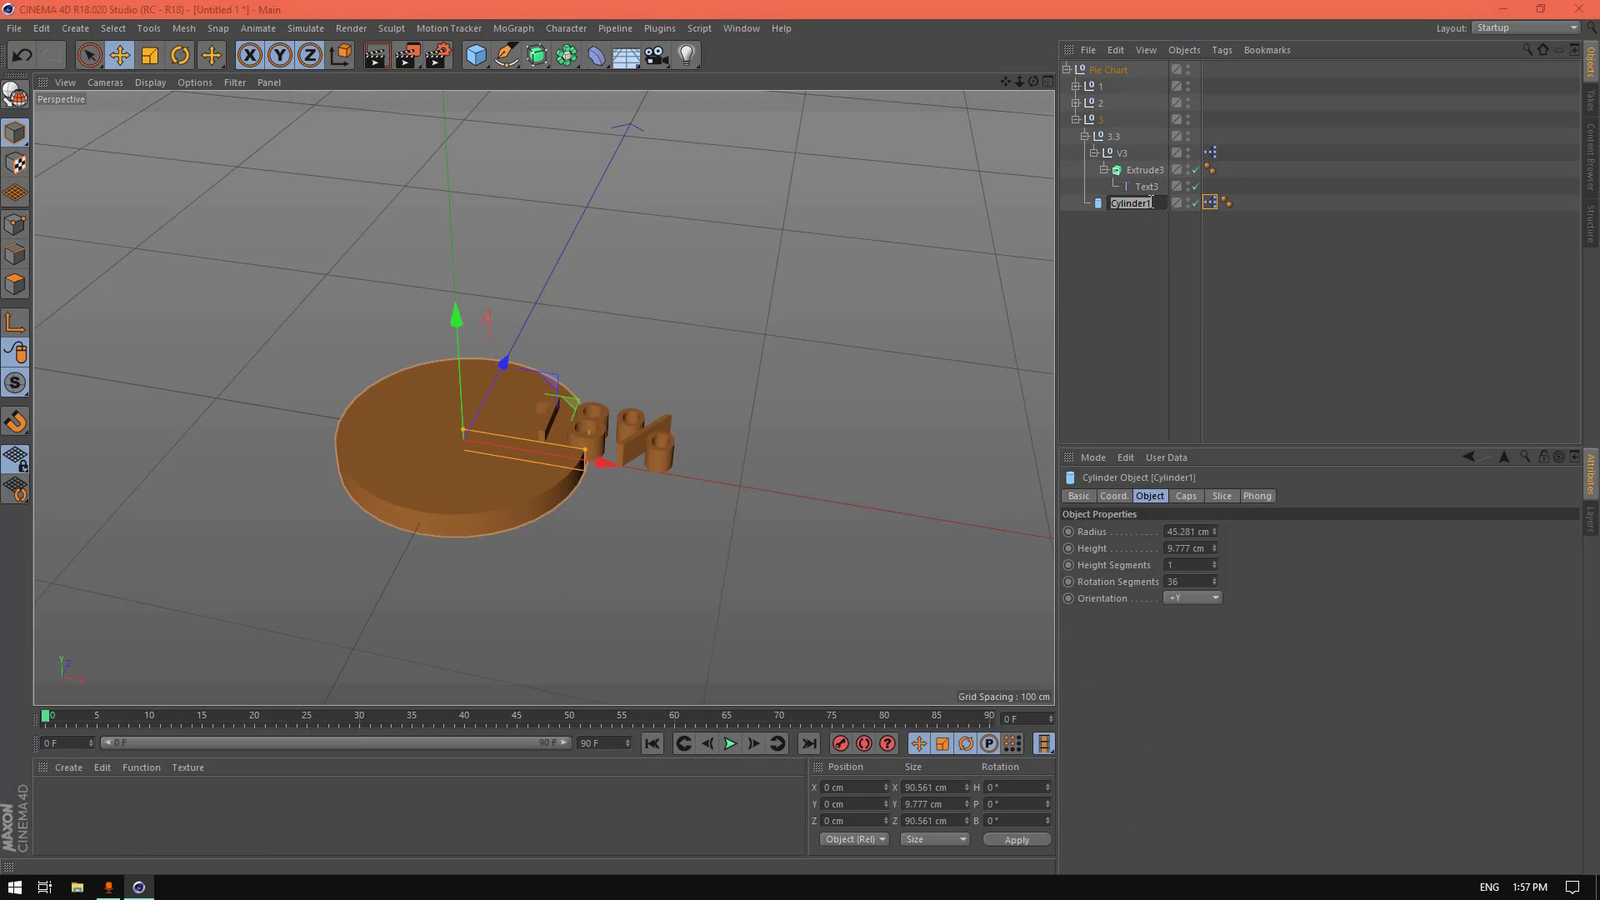
{"action": "key", "text": "Right"}
{"action": "key", "text": "BackSpace"}
{"action": "type", "text": "3"}
{"action": "key", "text": "Return"}
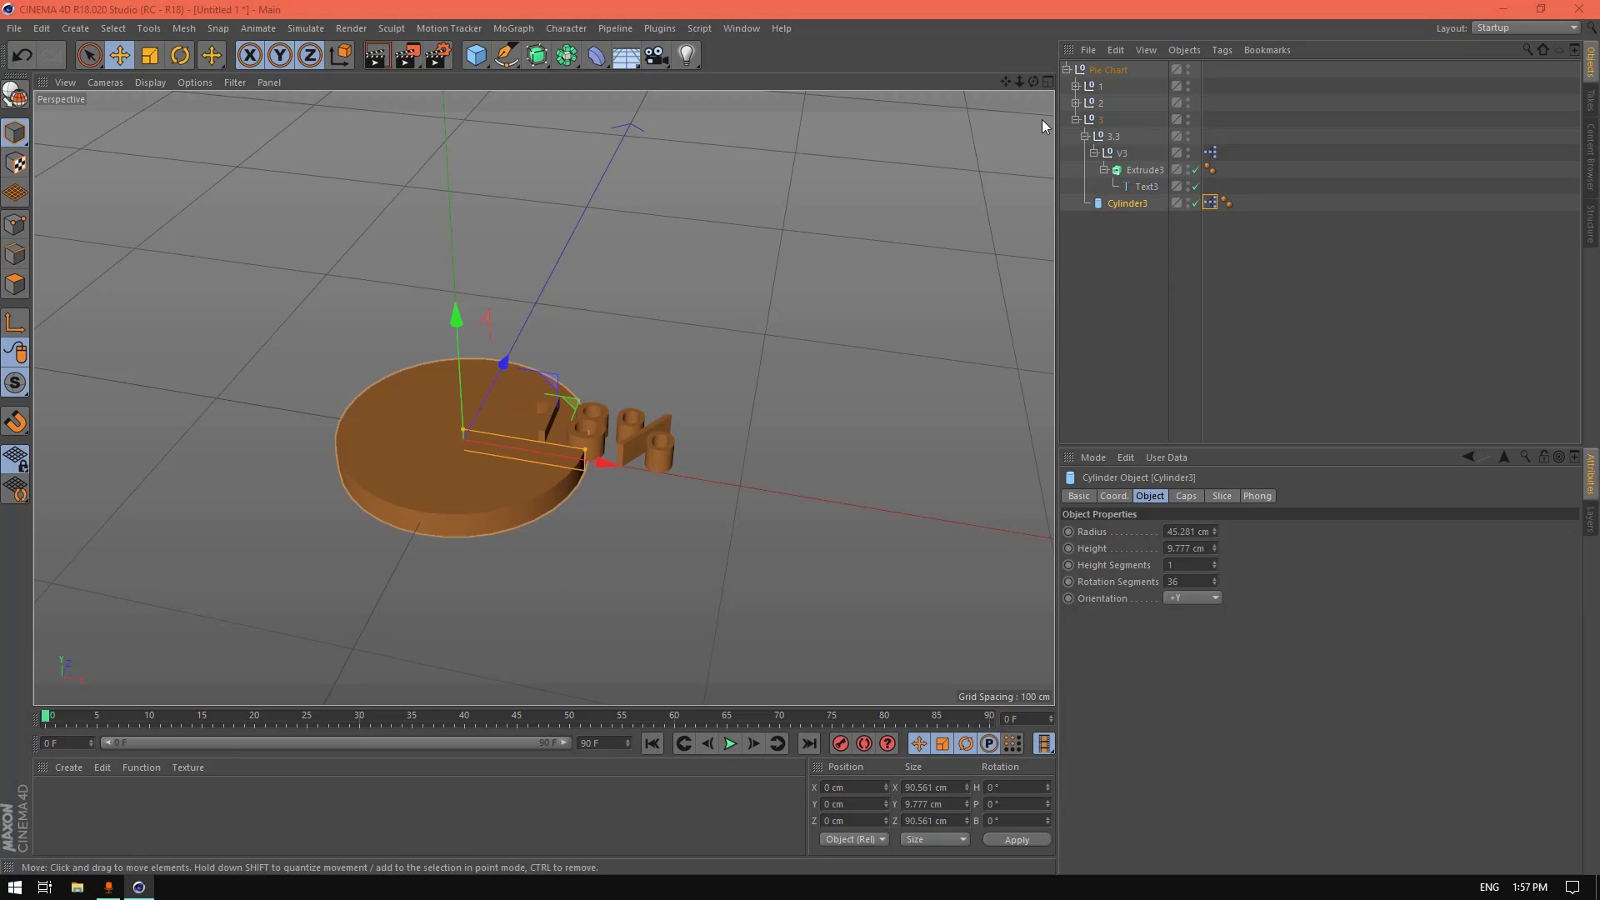
Step: Open Cylinder2's XPresso graph and add Color 2 and Value 2 user data outputs to the Pie Chart node
{"action": "left_click", "coordinate": [1075, 120]}
{"action": "left_click", "coordinate": [1075, 102]}
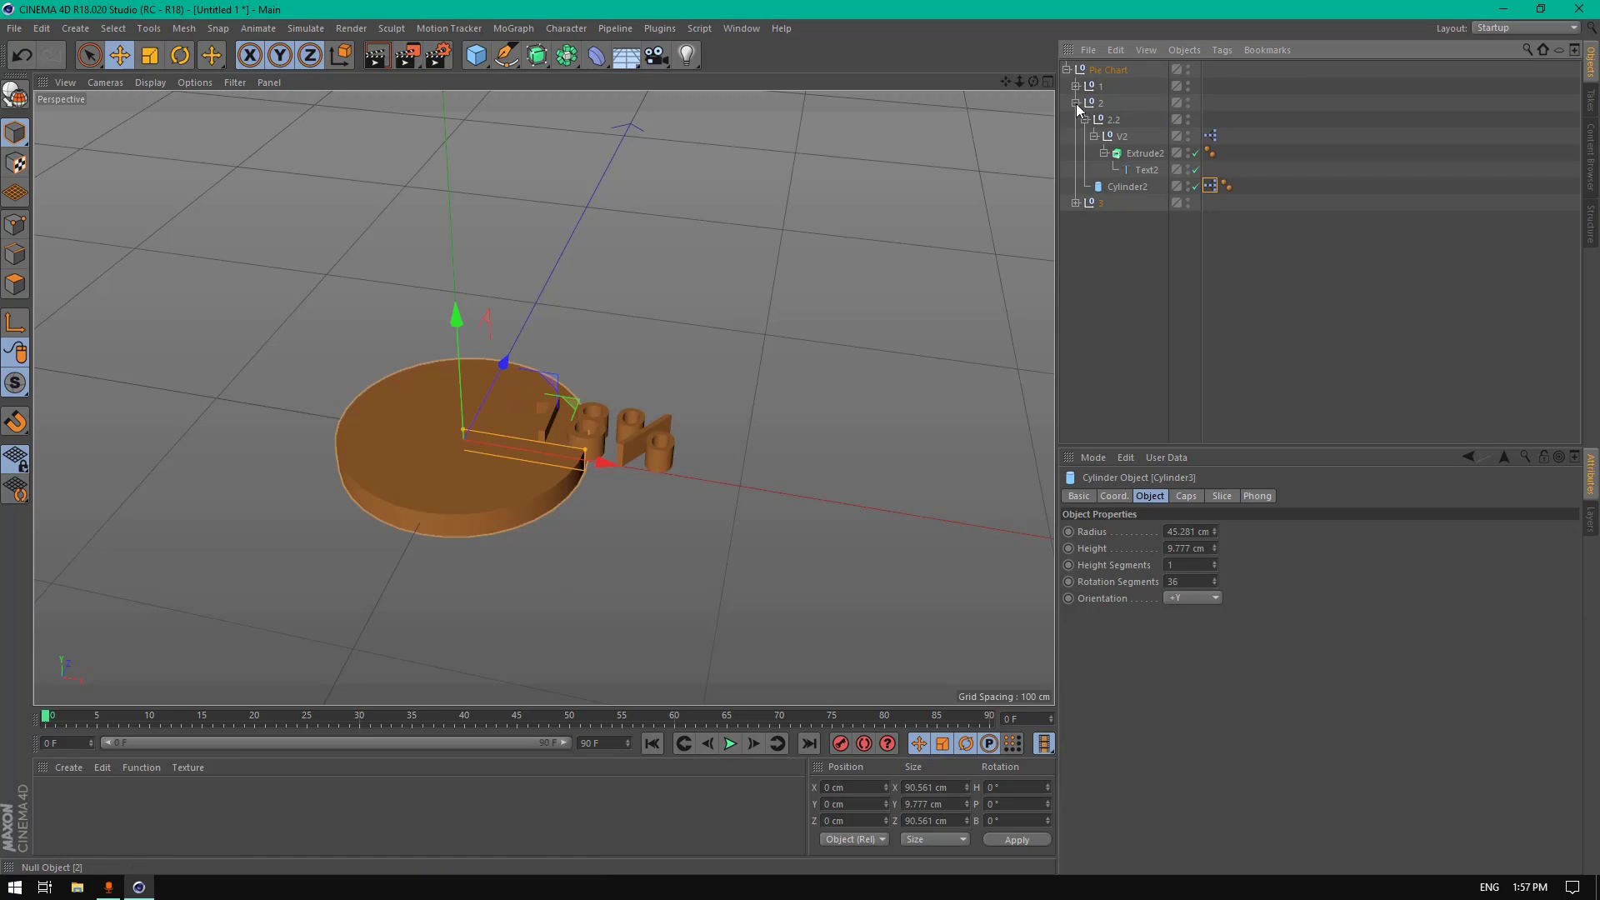
{"action": "double_click", "coordinate": [1227, 185]}
{"action": "left_click_drag", "start_coordinate": [1053, 149], "coordinate": [1179, 232]}
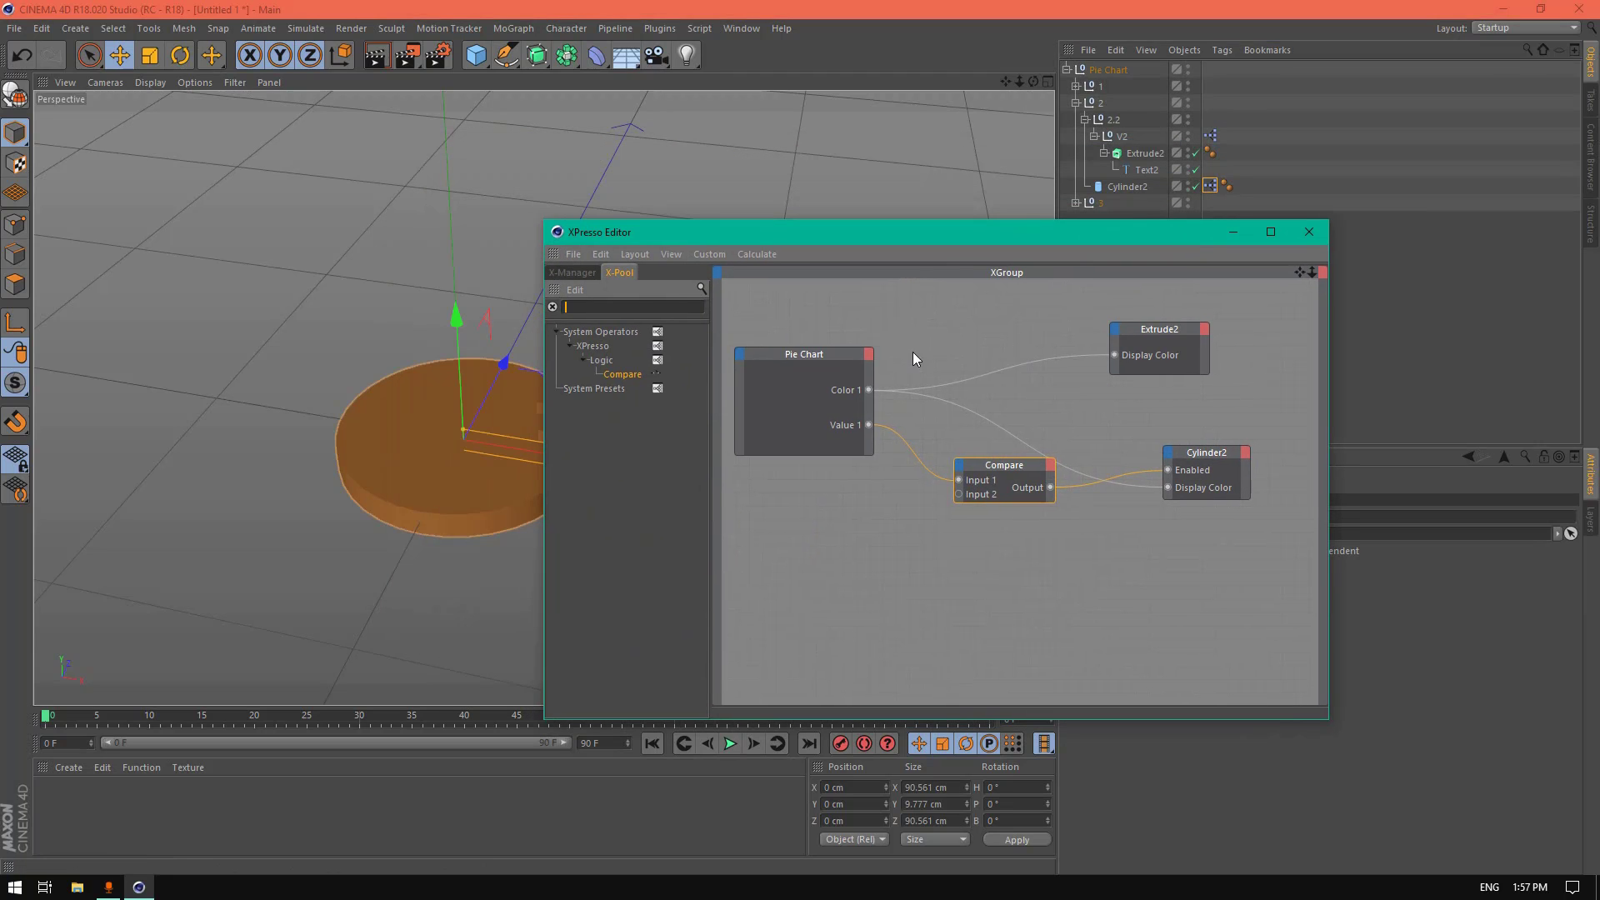
{"action": "left_click", "coordinate": [868, 354]}
{"action": "mouse_move", "coordinate": [968, 599]}
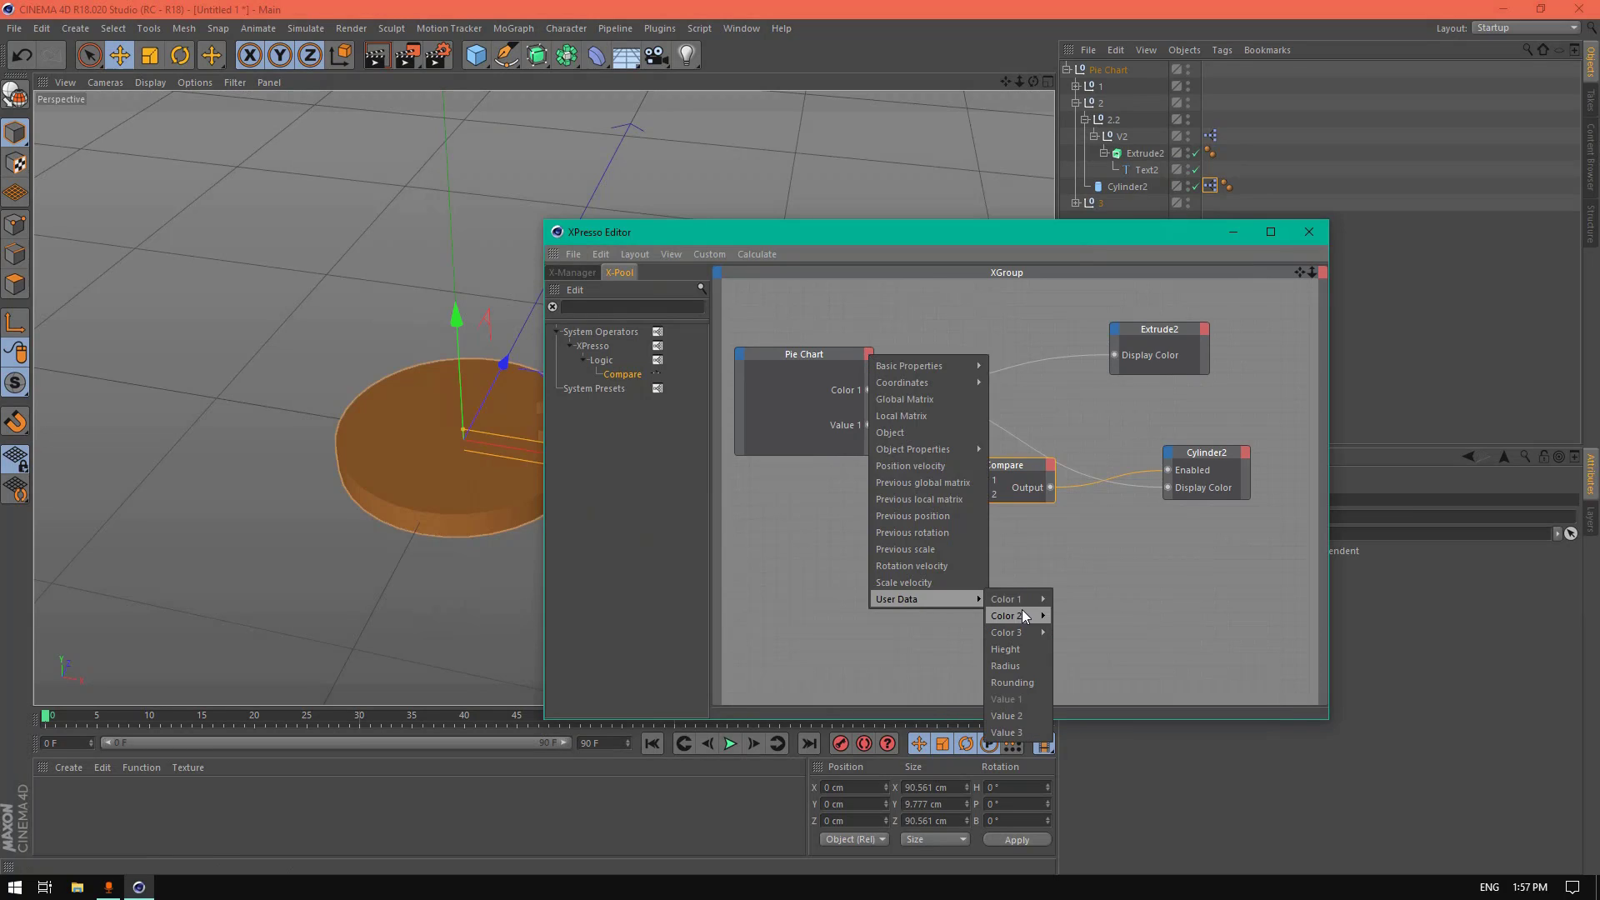
{"action": "left_click", "coordinate": [1074, 615]}
{"action": "left_click", "coordinate": [869, 355]}
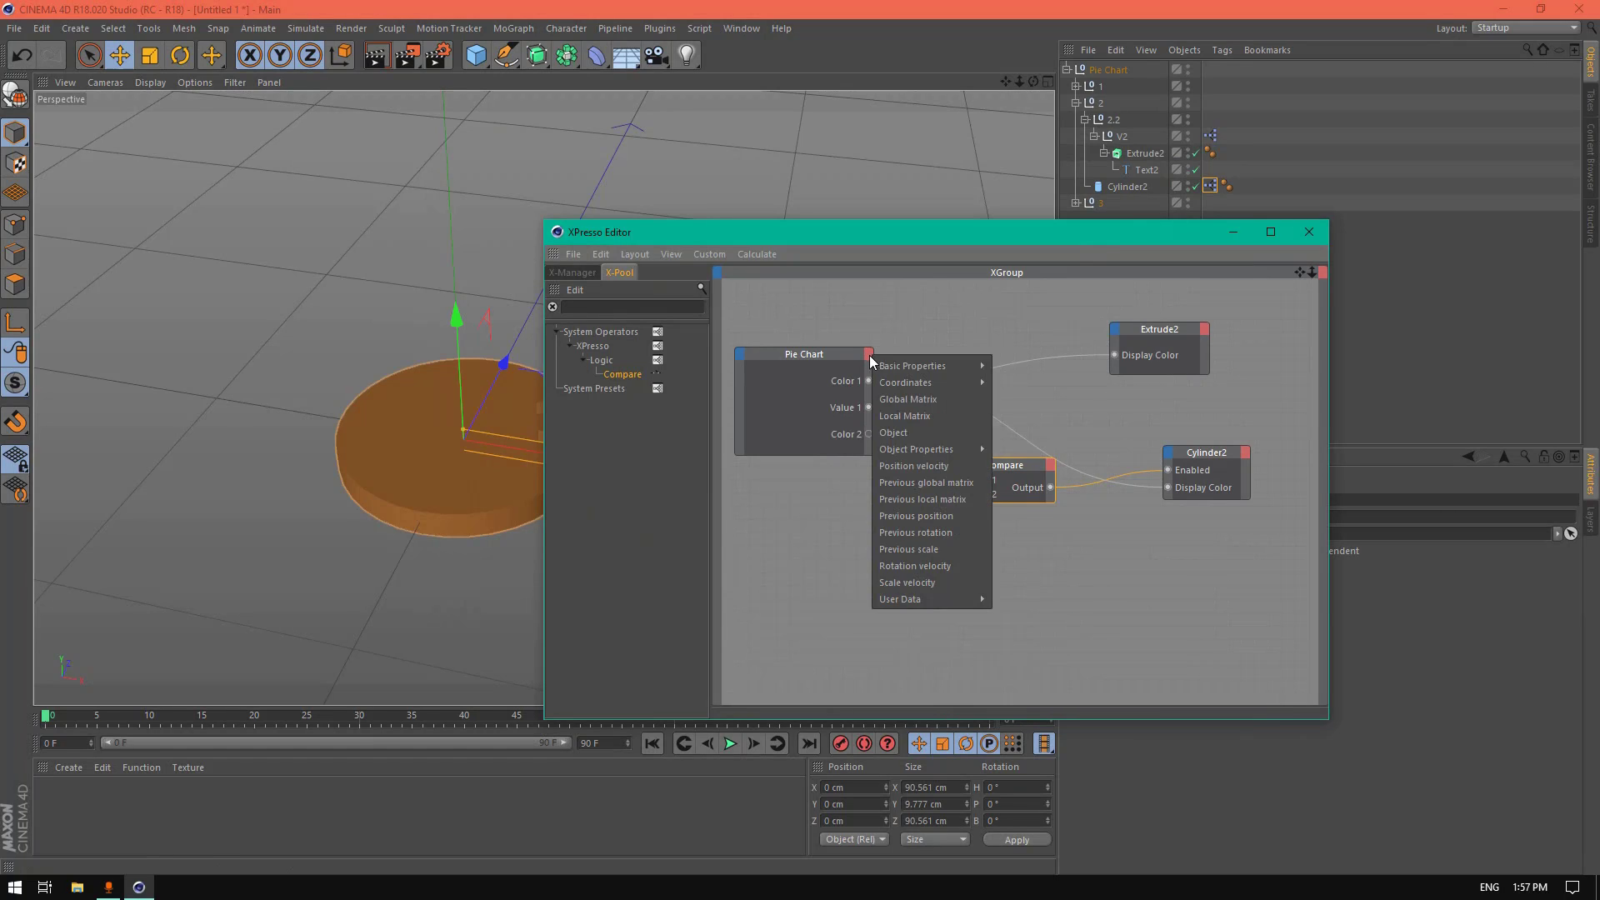
{"action": "mouse_move", "coordinate": [925, 602]}
{"action": "left_click", "coordinate": [1010, 715]}
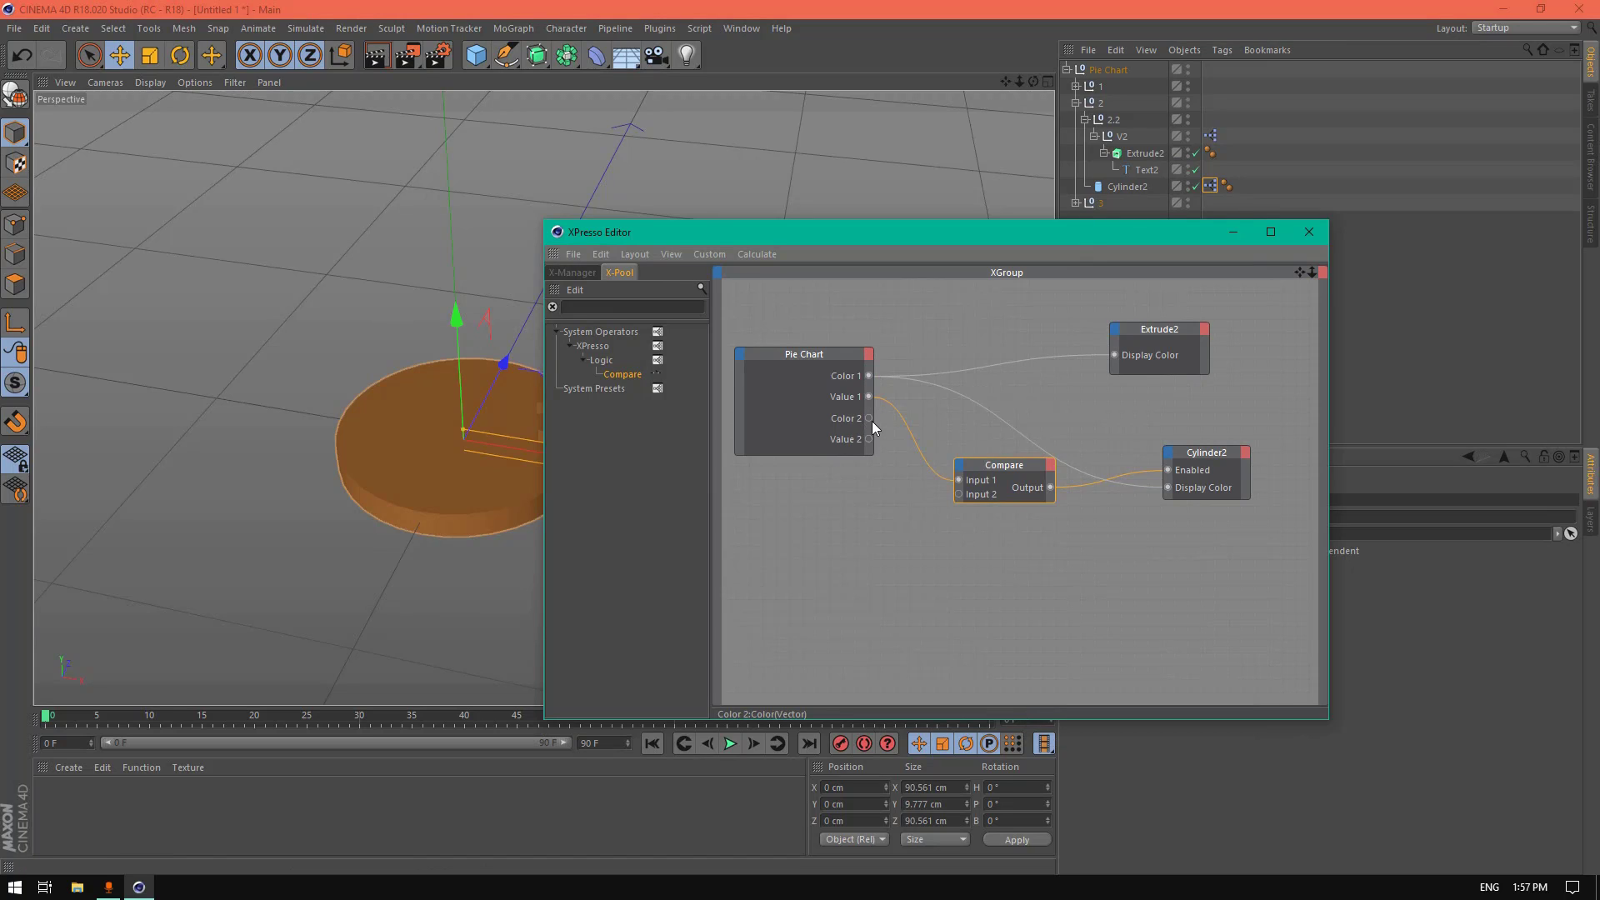
Step: Wire Color 2 to the Display Color inputs of Extrude2 and Cylinder2, and Value 2 to Compare Input 1
{"action": "left_click_drag", "start_coordinate": [870, 419], "coordinate": [1114, 355]}
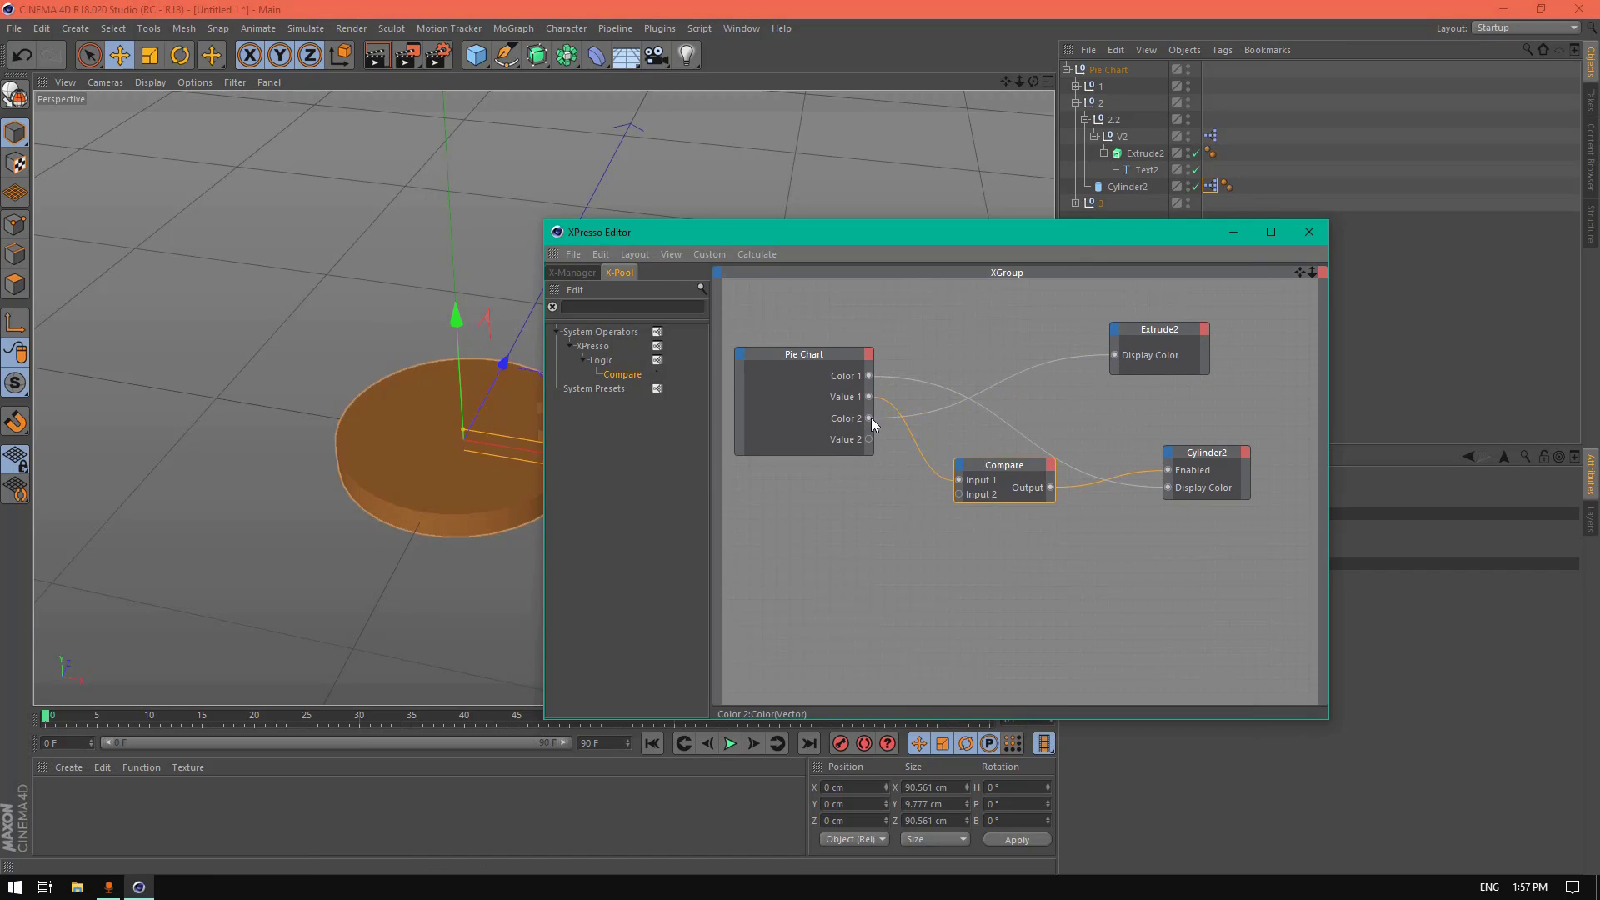
{"action": "left_click_drag", "start_coordinate": [870, 418], "coordinate": [1169, 471]}
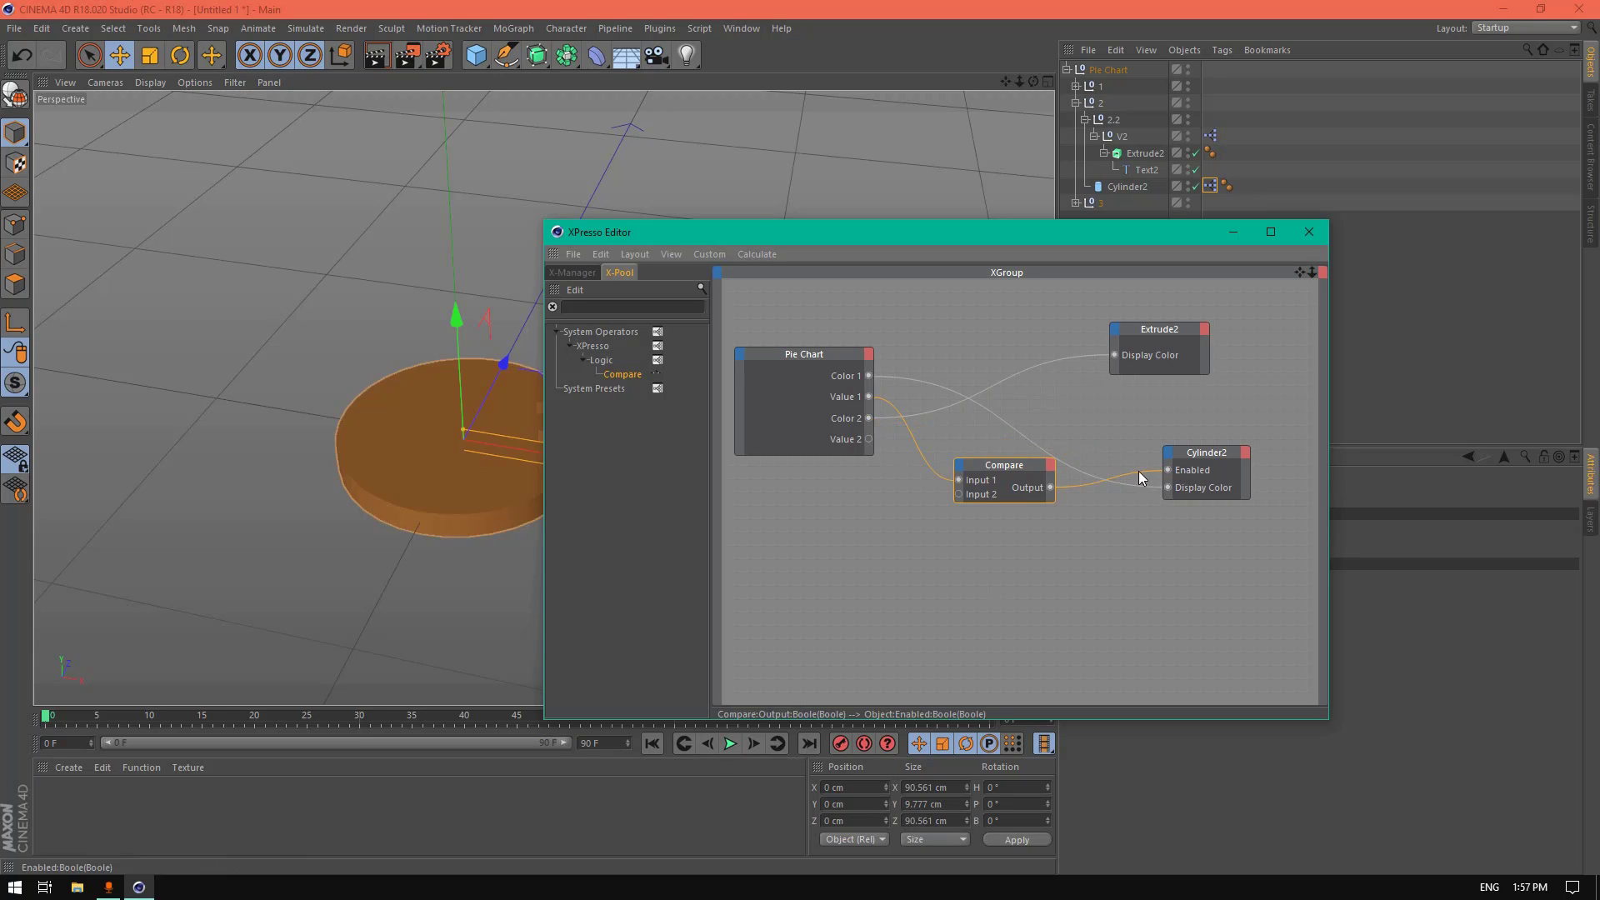
{"action": "left_click_drag", "start_coordinate": [869, 418], "coordinate": [1168, 487]}
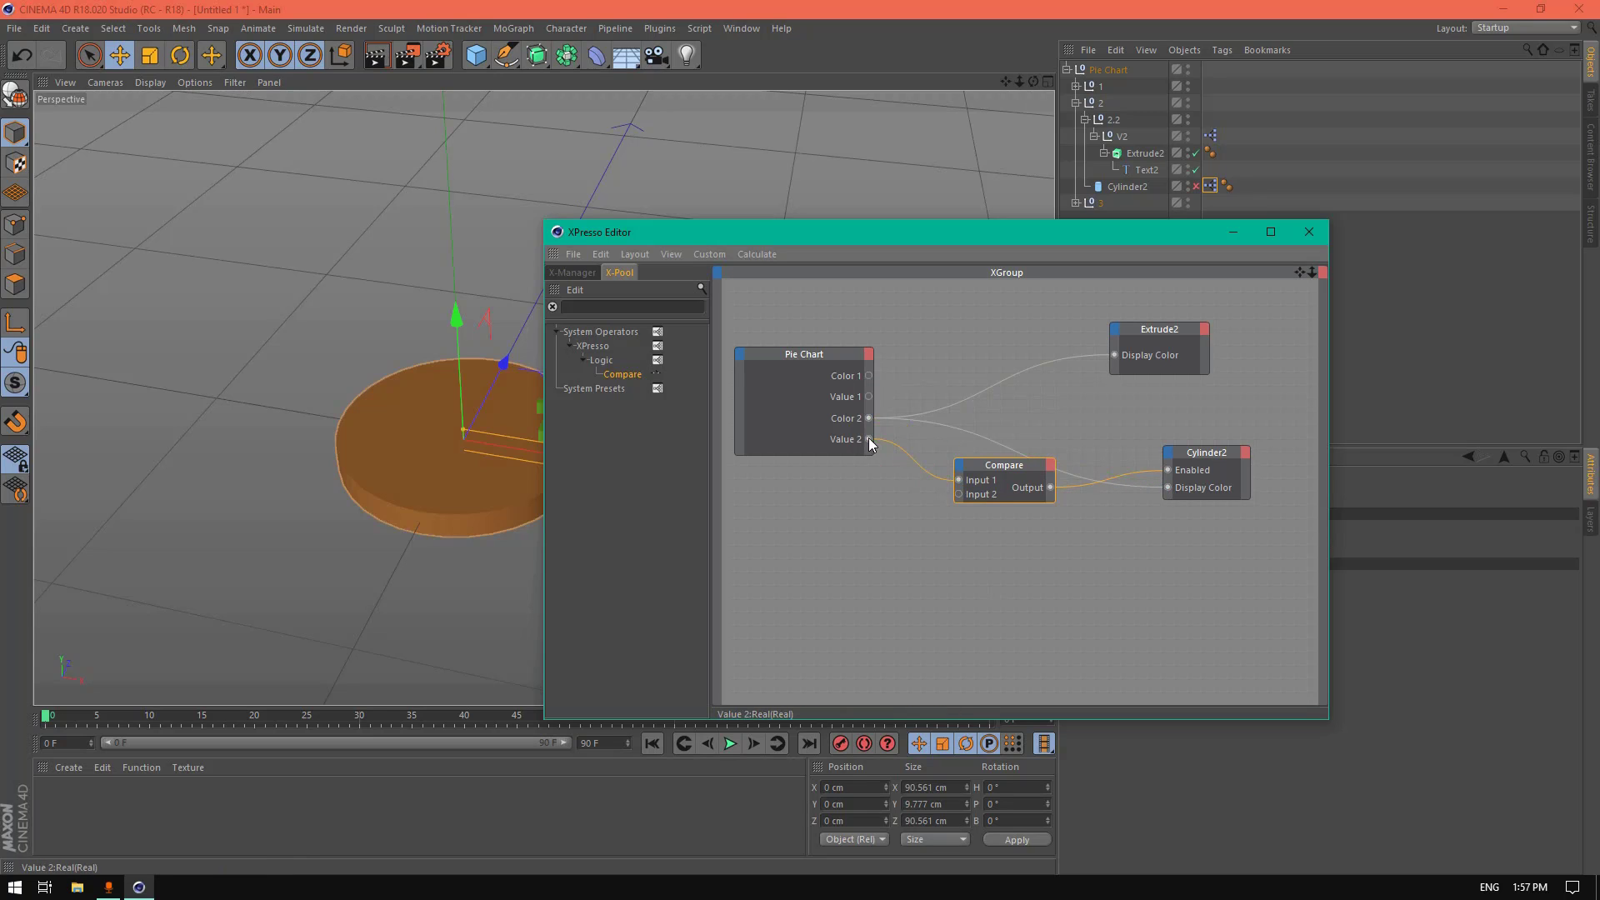
Step: Remove the unused Value 1 and Color 1 outputs from the Pie Chart node and close Cylinder2's XPresso graph
{"action": "right_click", "coordinate": [837, 399]}
{"action": "left_click", "coordinate": [880, 455]}
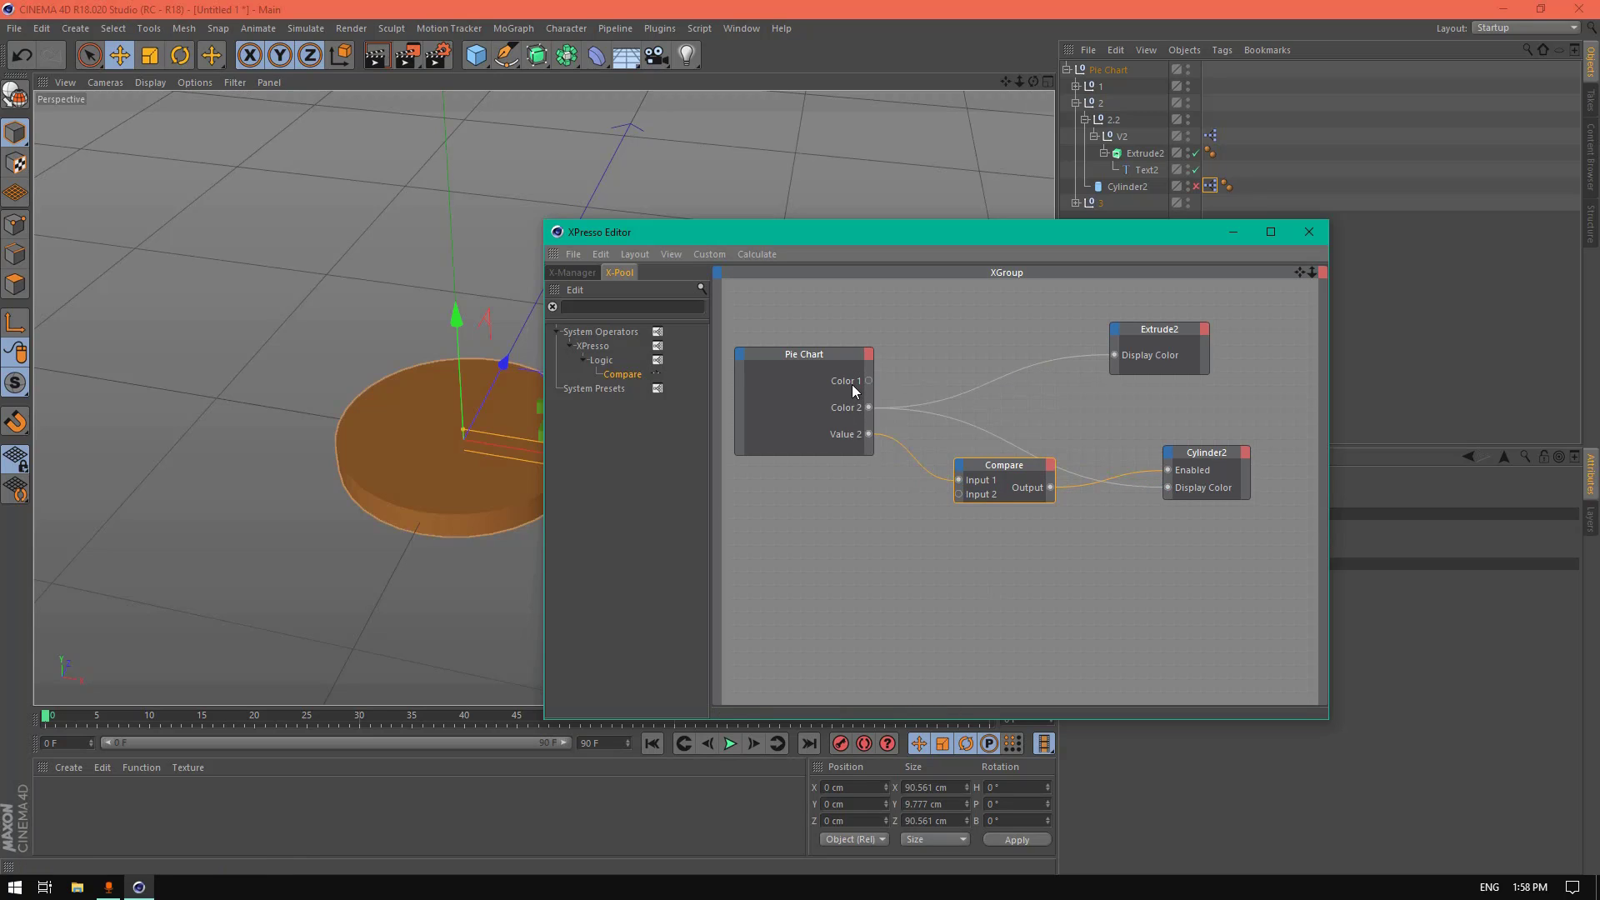
{"action": "right_click", "coordinate": [852, 383]}
{"action": "left_click", "coordinate": [894, 445]}
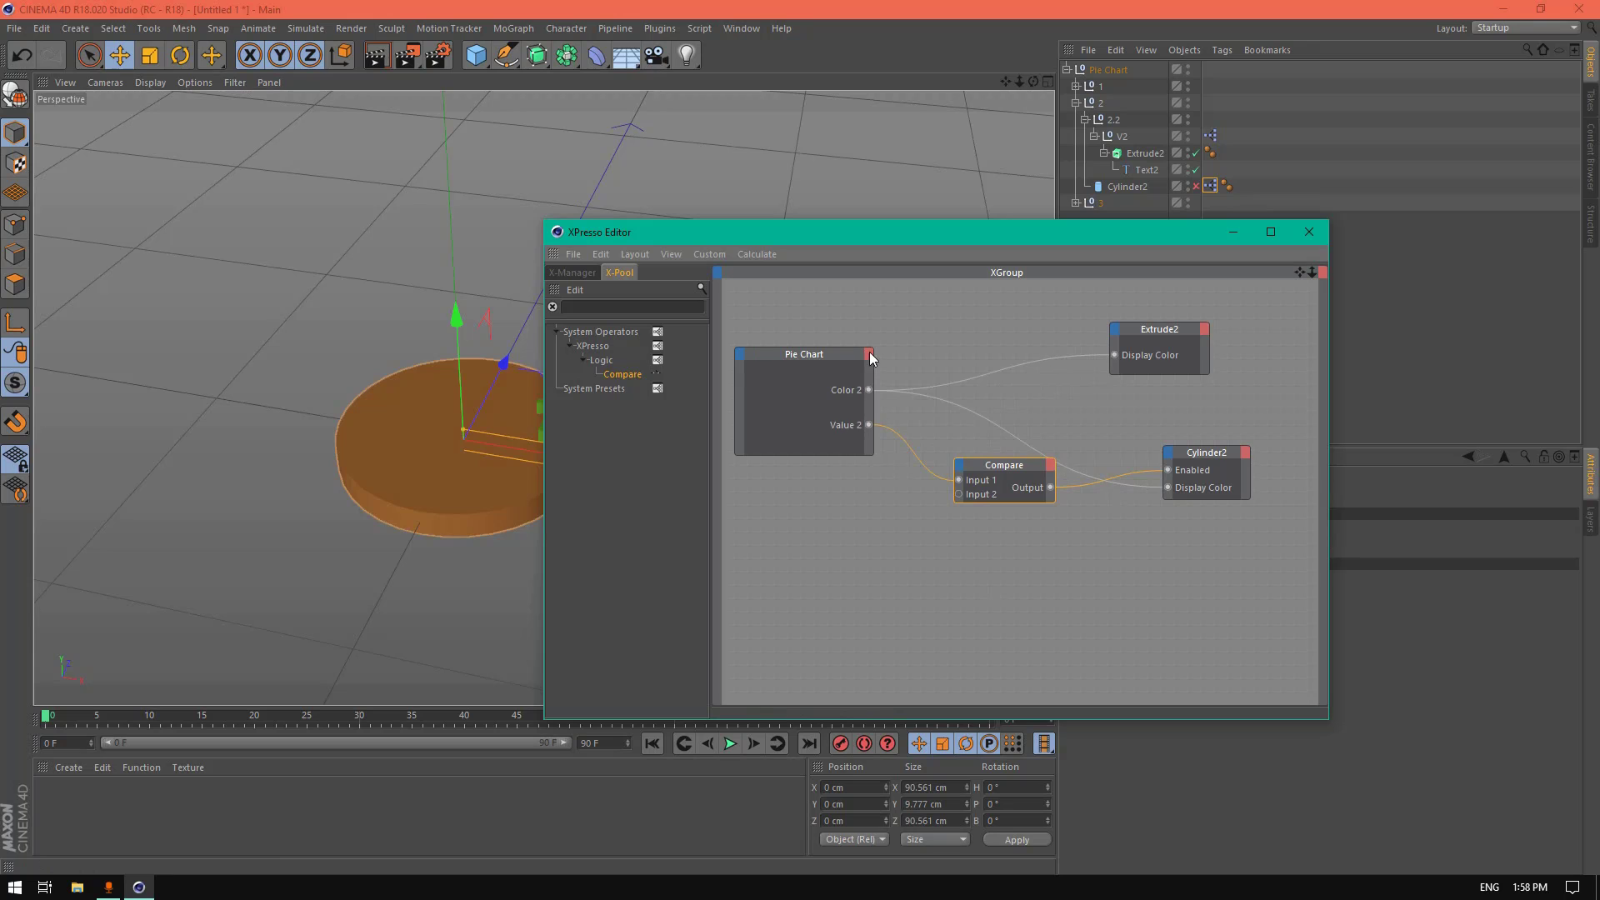
{"action": "left_click", "coordinate": [1315, 240]}
Step: In V2's XPresso graph, add a Value 2 output to Pie Chart and wire it to Range Mapper and Compare Input 1
{"action": "double_click", "coordinate": [1210, 135]}
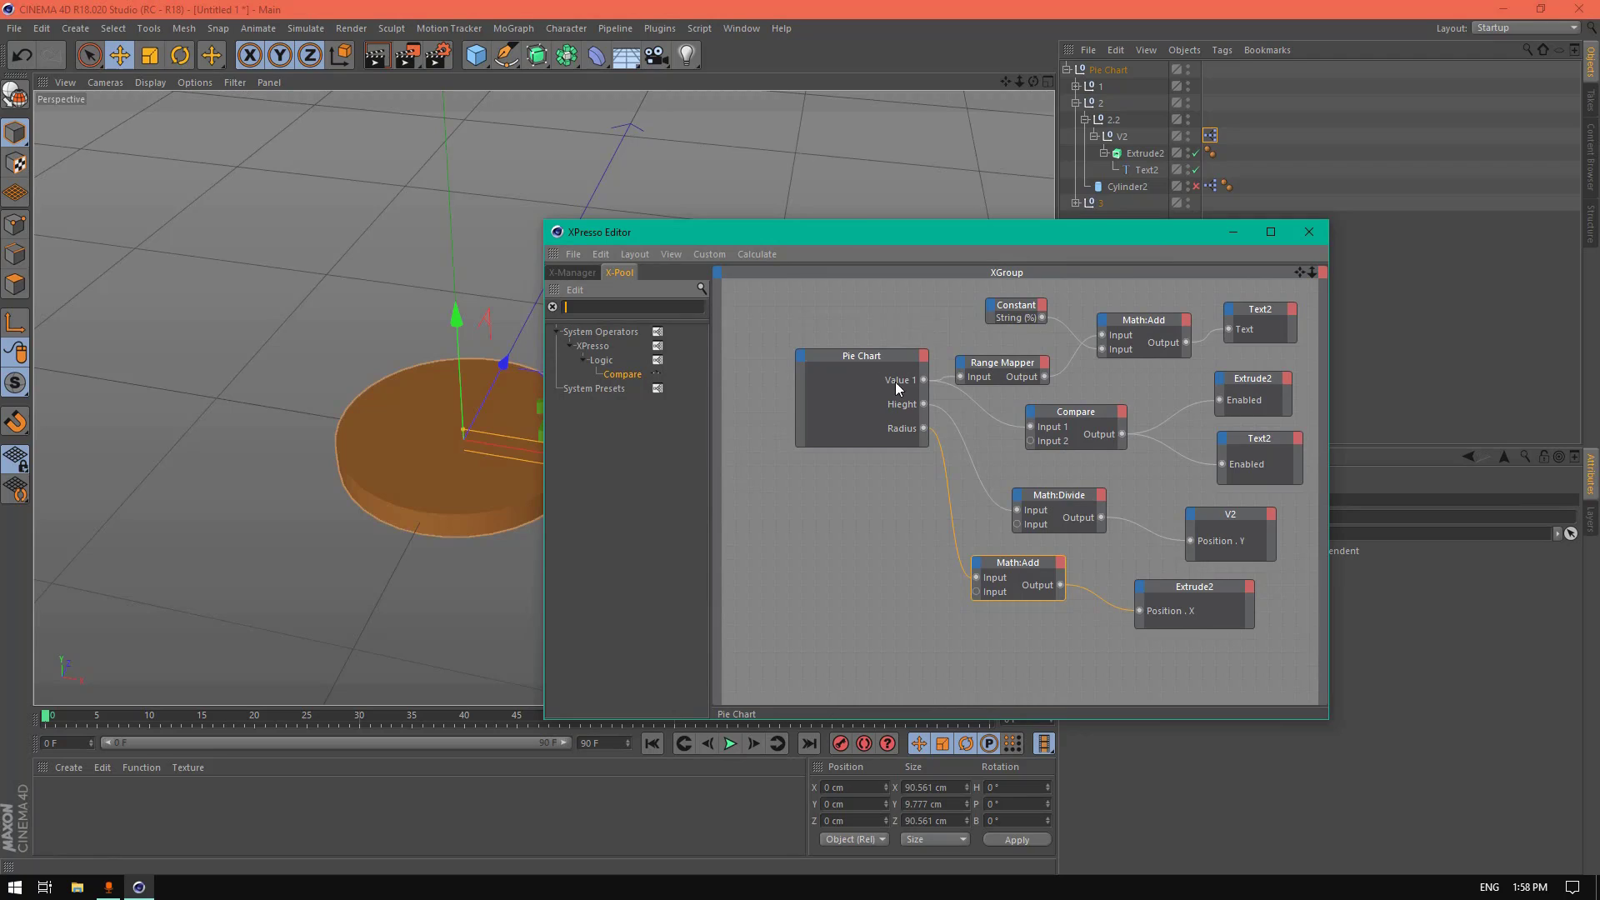
{"action": "left_click", "coordinate": [923, 357]}
{"action": "mouse_move", "coordinate": [999, 608]}
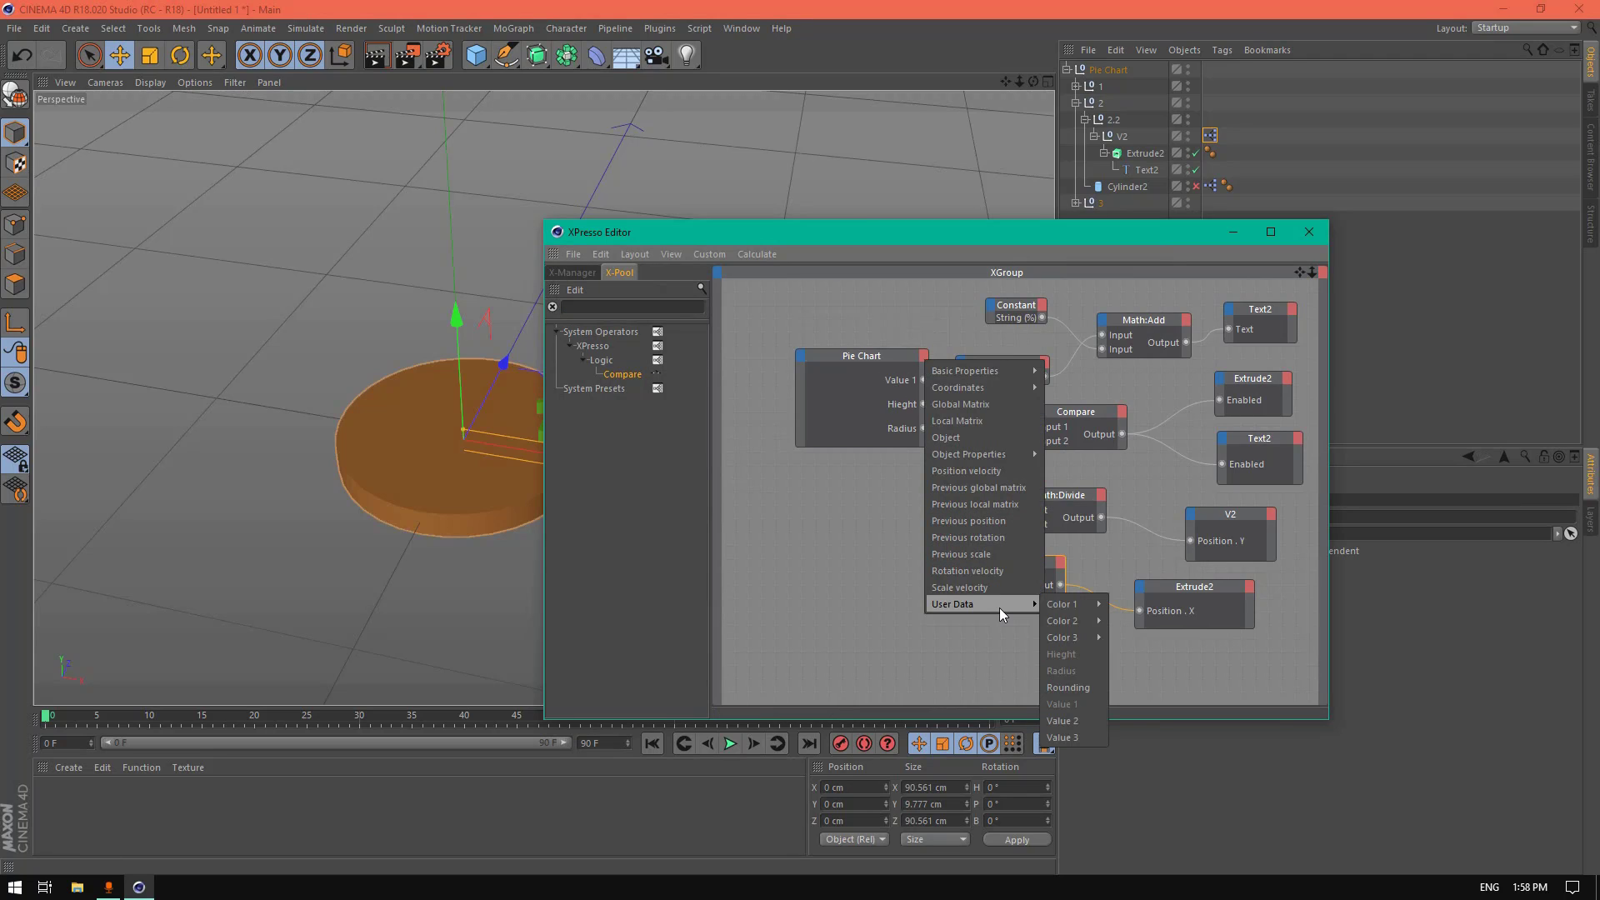
{"action": "left_click", "coordinate": [1063, 720]}
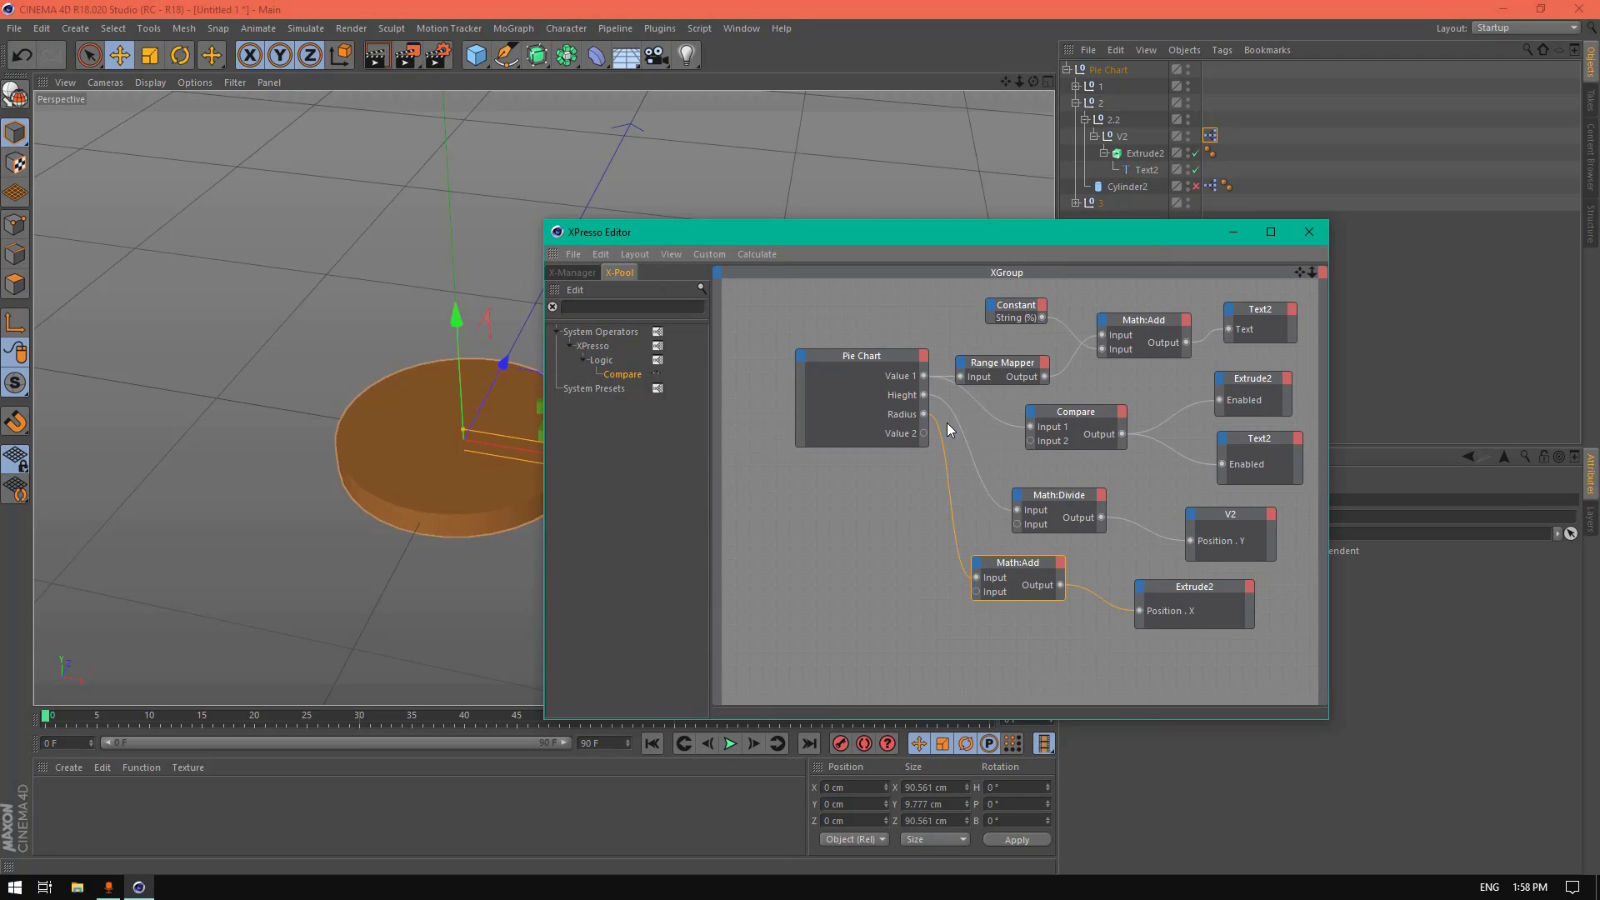
{"action": "left_click_drag", "start_coordinate": [923, 433], "coordinate": [961, 378]}
{"action": "left_click_drag", "start_coordinate": [924, 433], "coordinate": [1031, 430]}
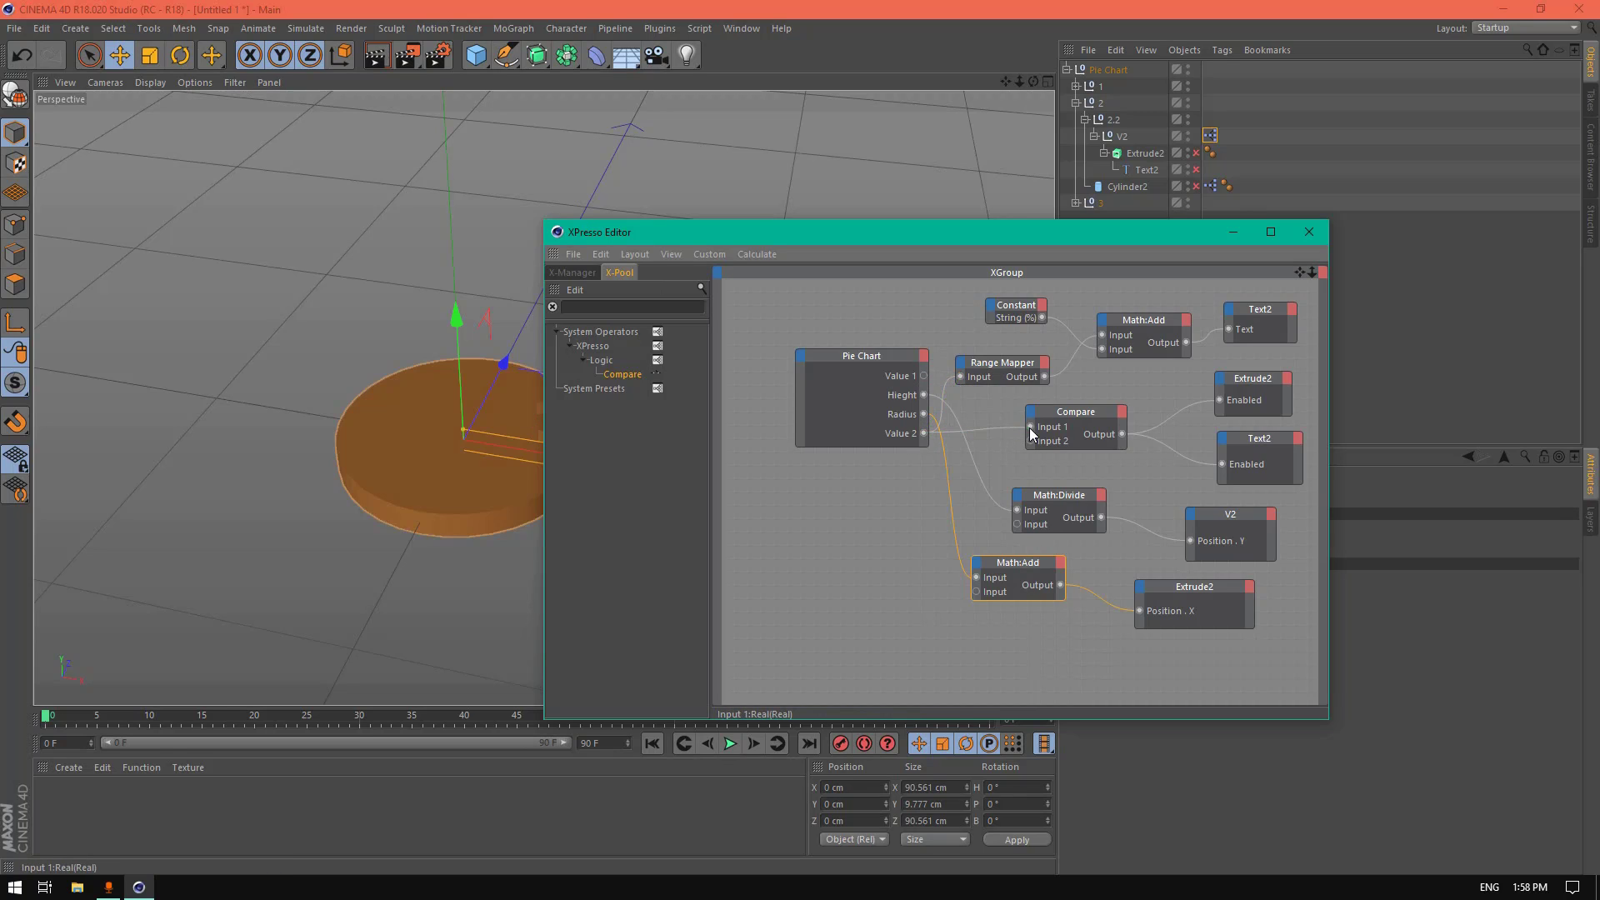
Step: Remove the Value 1 output from the Pie Chart node and close V2's XPresso graph
{"action": "right_click", "coordinate": [902, 381]}
{"action": "left_click", "coordinate": [920, 442]}
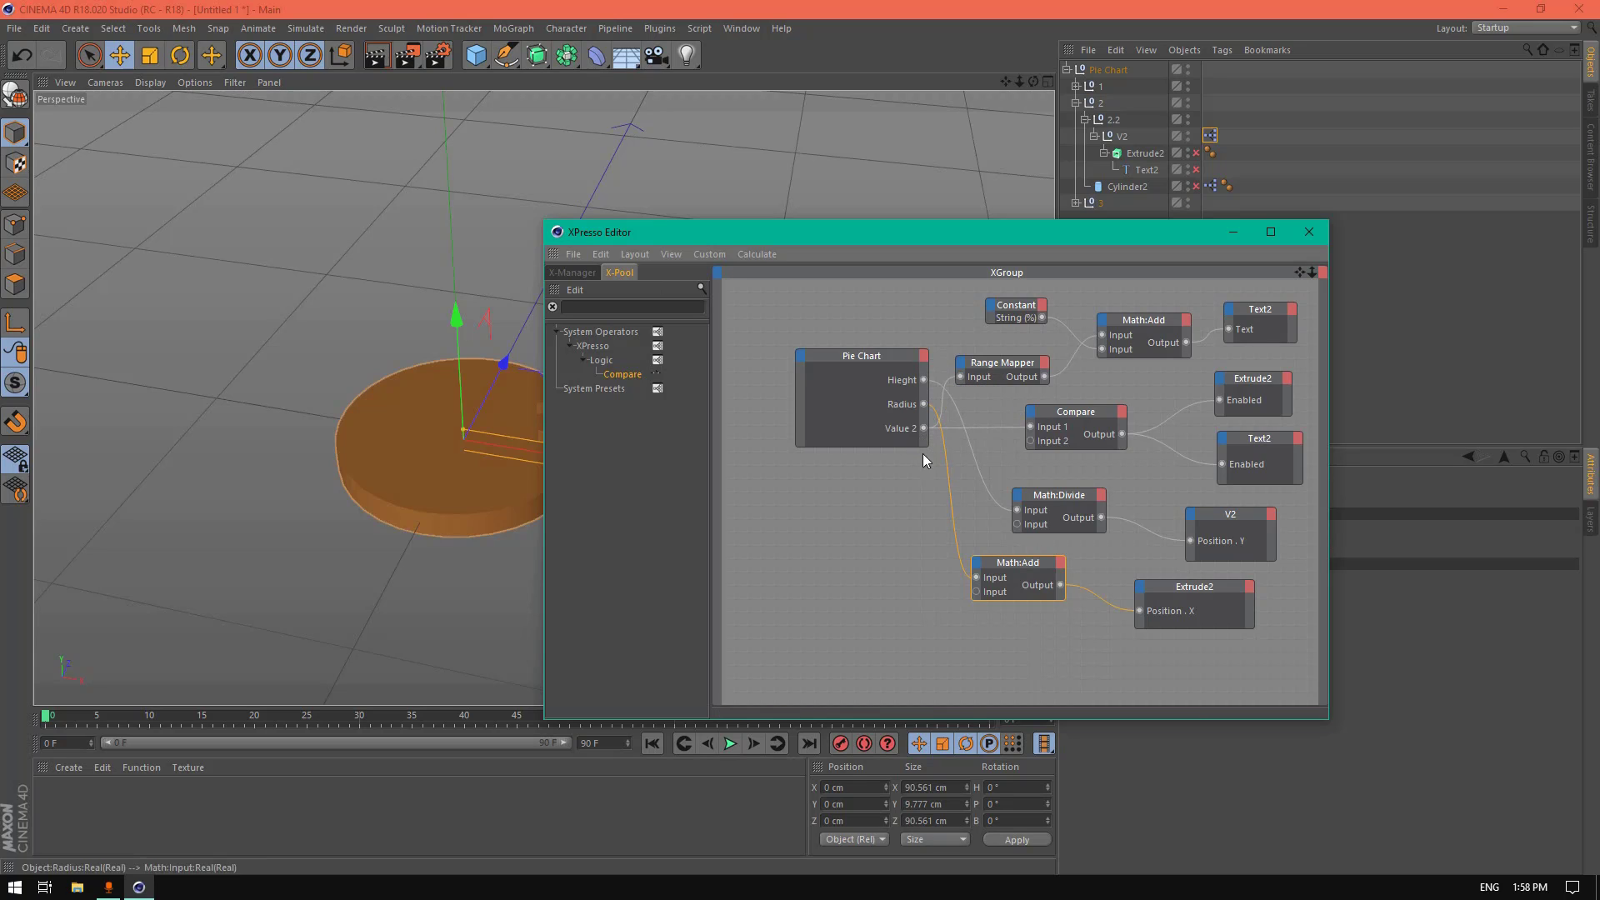
{"action": "left_click", "coordinate": [1309, 232]}
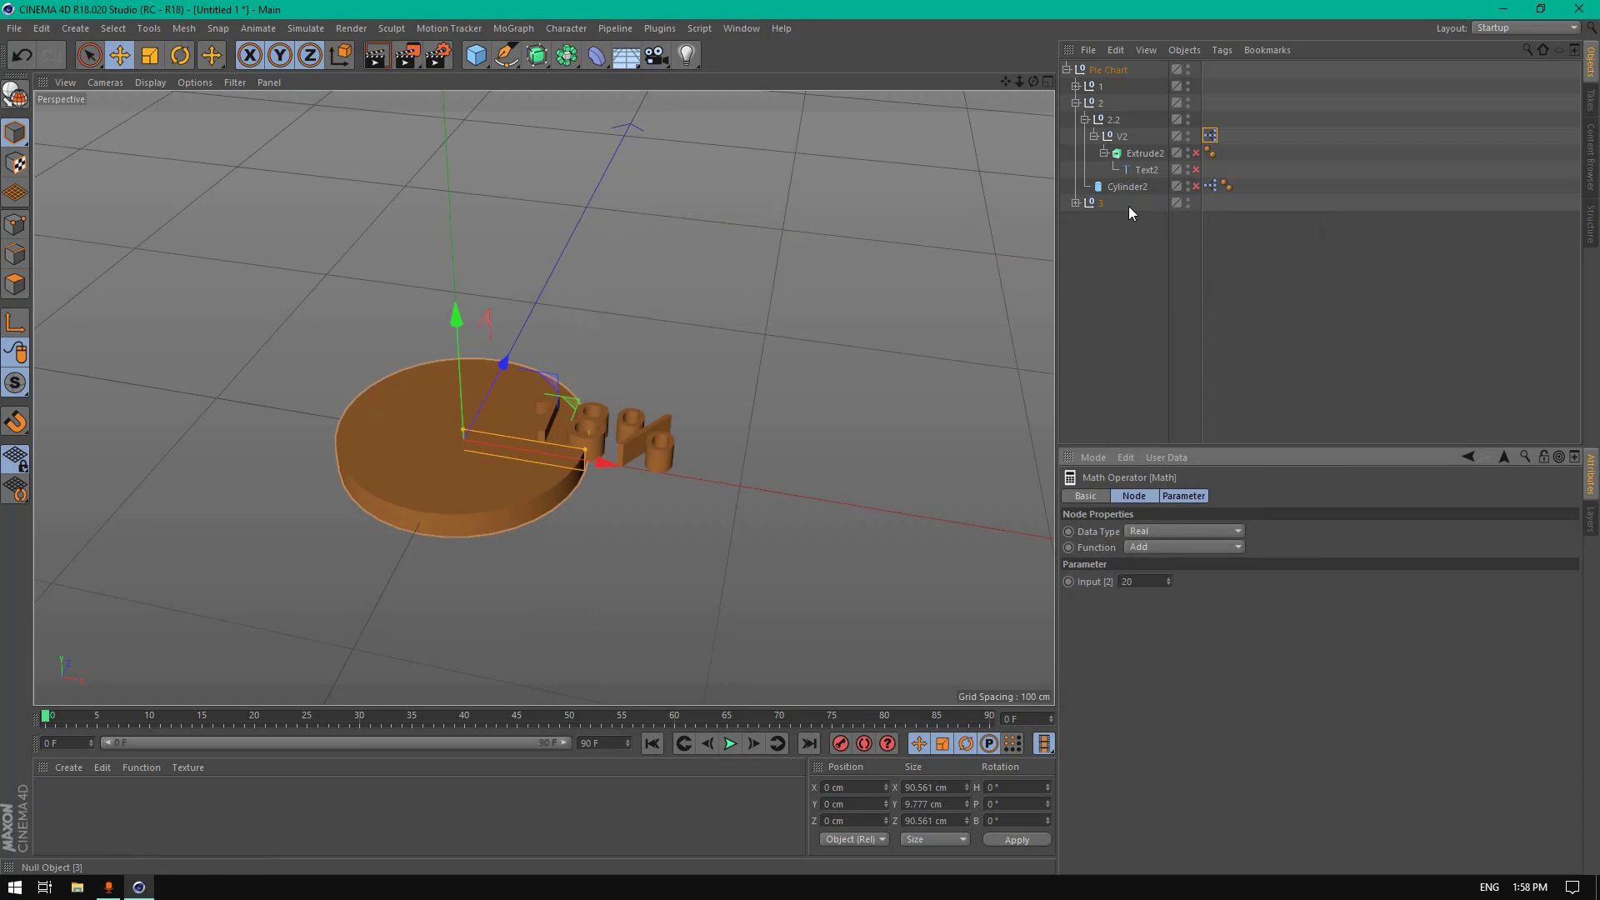
Step: In V3's XPresso graph, add a Value 3 output to Pie Chart and wire it to Compare Input 1 and Range Mapper
{"action": "left_click", "coordinate": [1075, 102]}
{"action": "left_click", "coordinate": [1075, 119]}
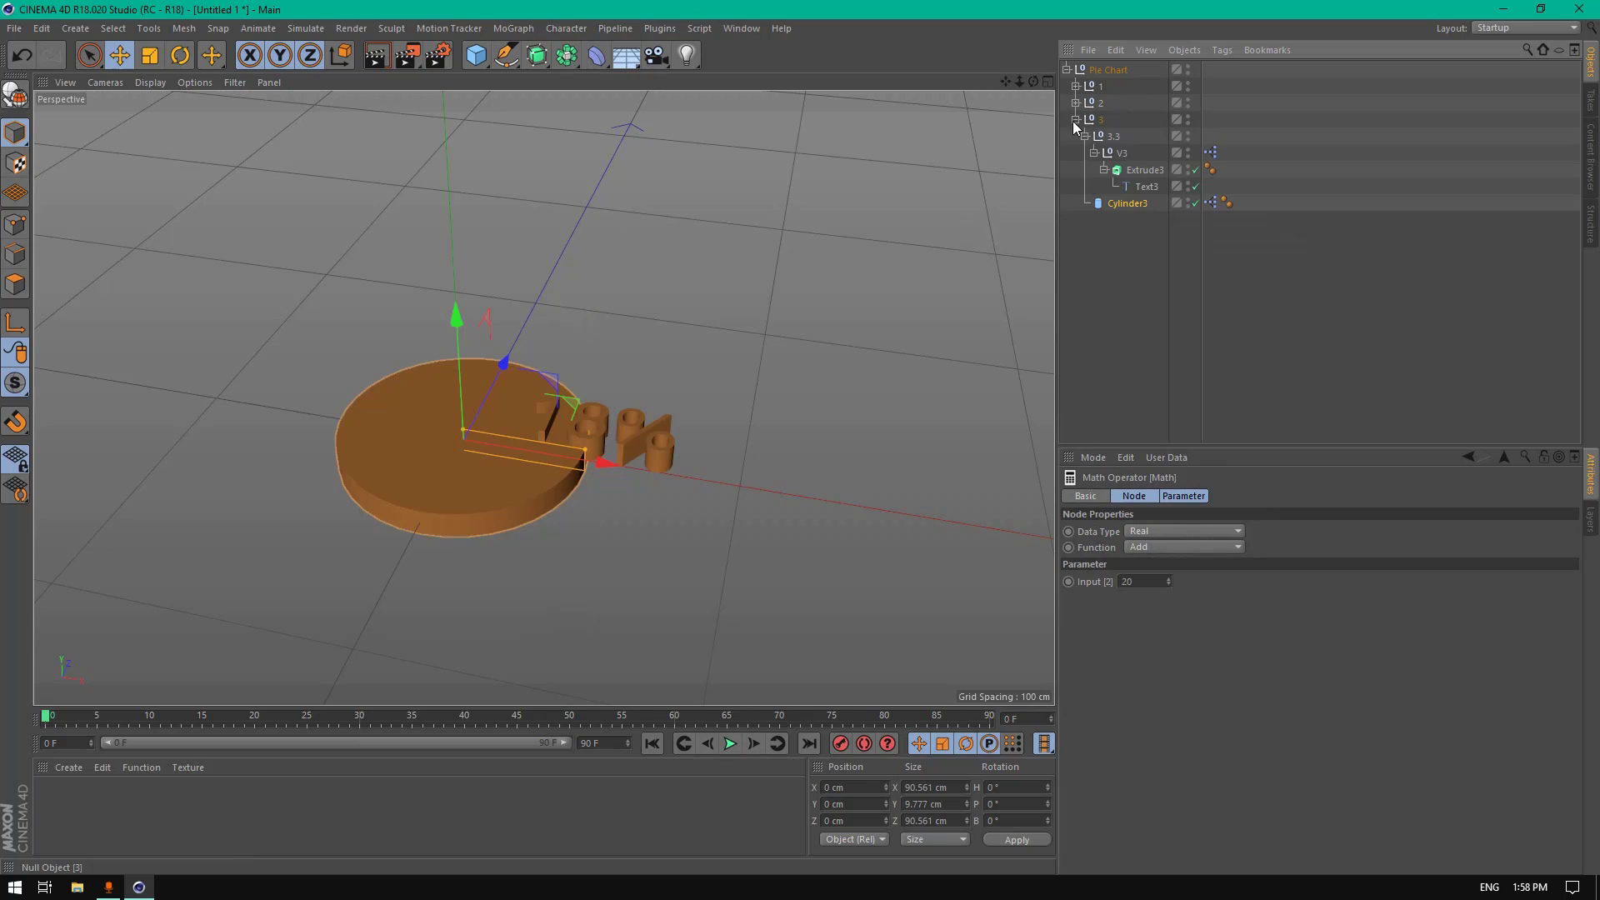
{"action": "double_click", "coordinate": [1211, 158]}
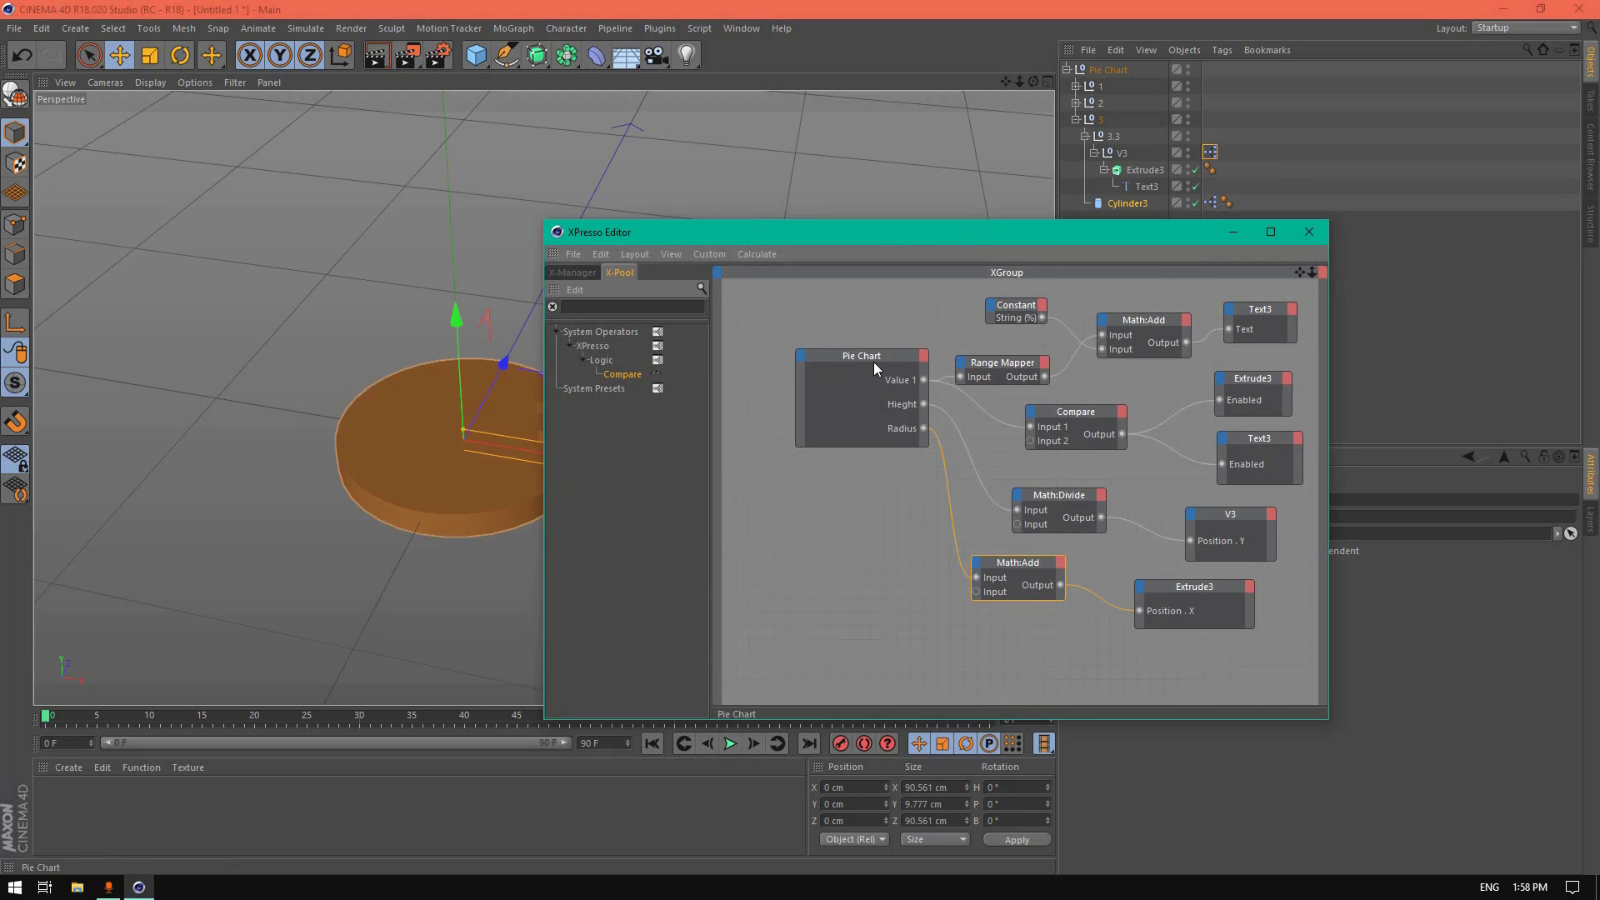
{"action": "left_click", "coordinate": [924, 358]}
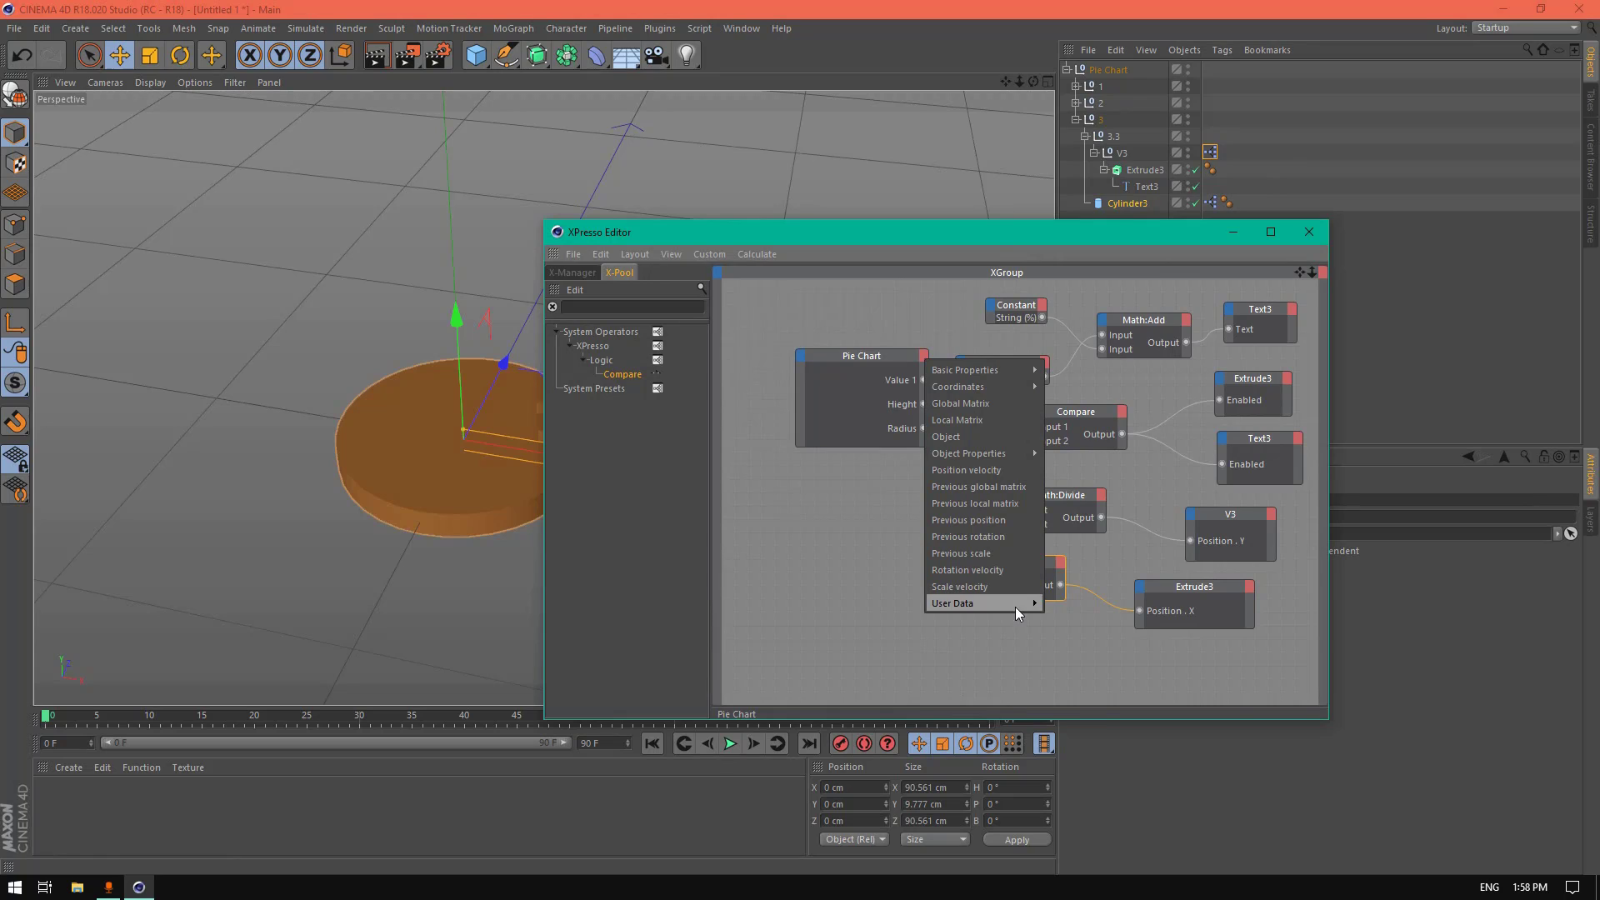
{"action": "mouse_move", "coordinate": [1015, 604]}
{"action": "left_click", "coordinate": [1070, 736]}
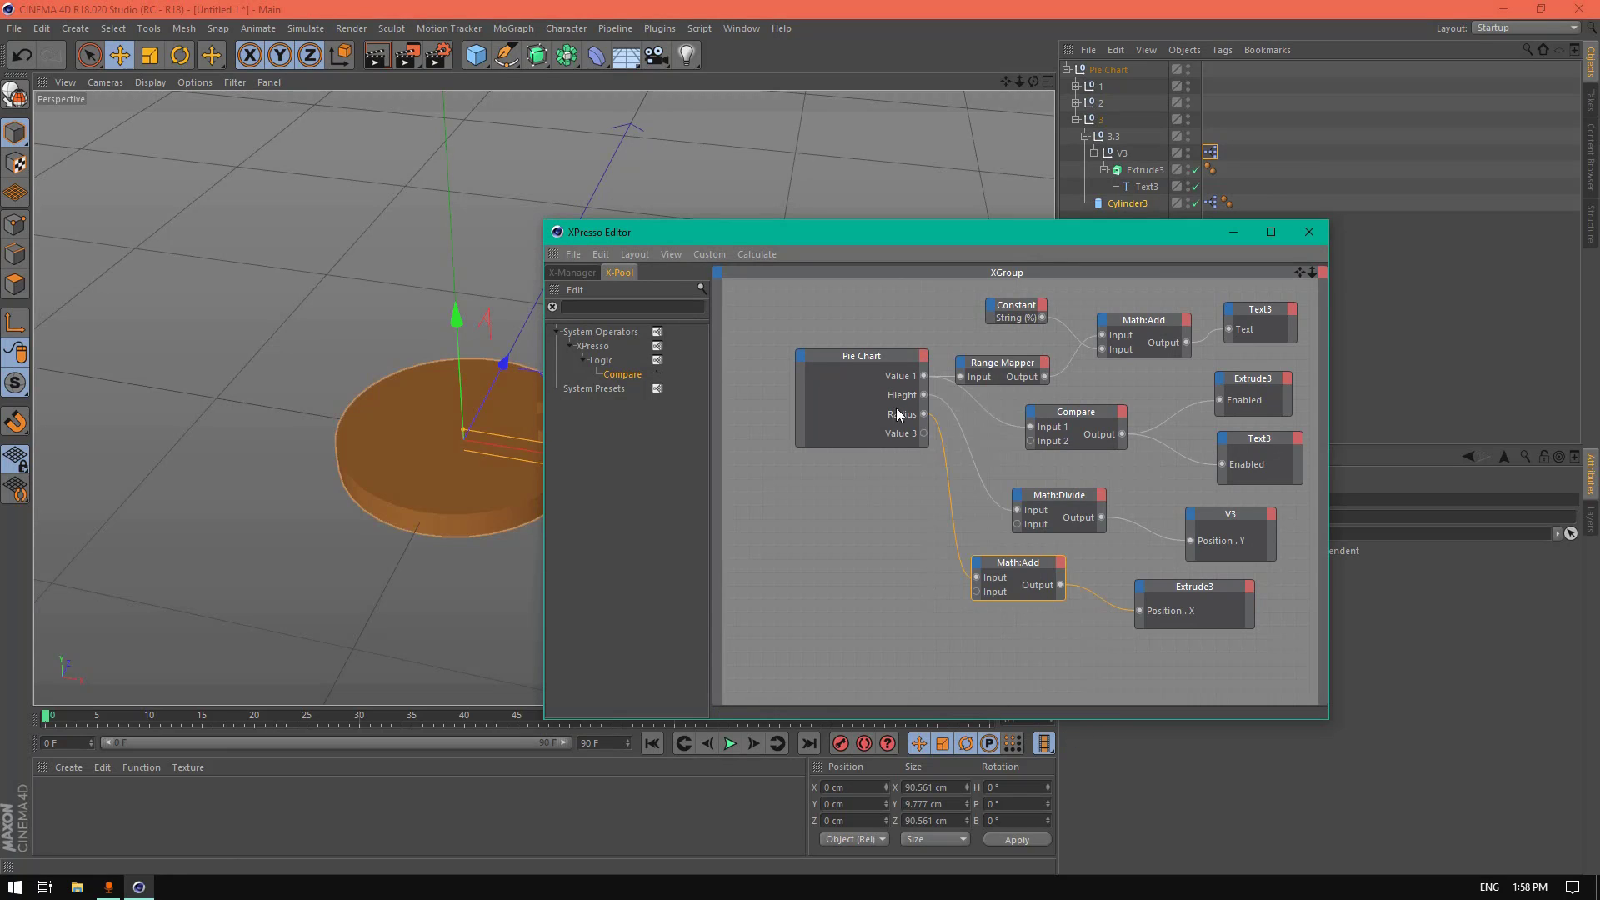
{"action": "left_click_drag", "start_coordinate": [924, 434], "coordinate": [1034, 432]}
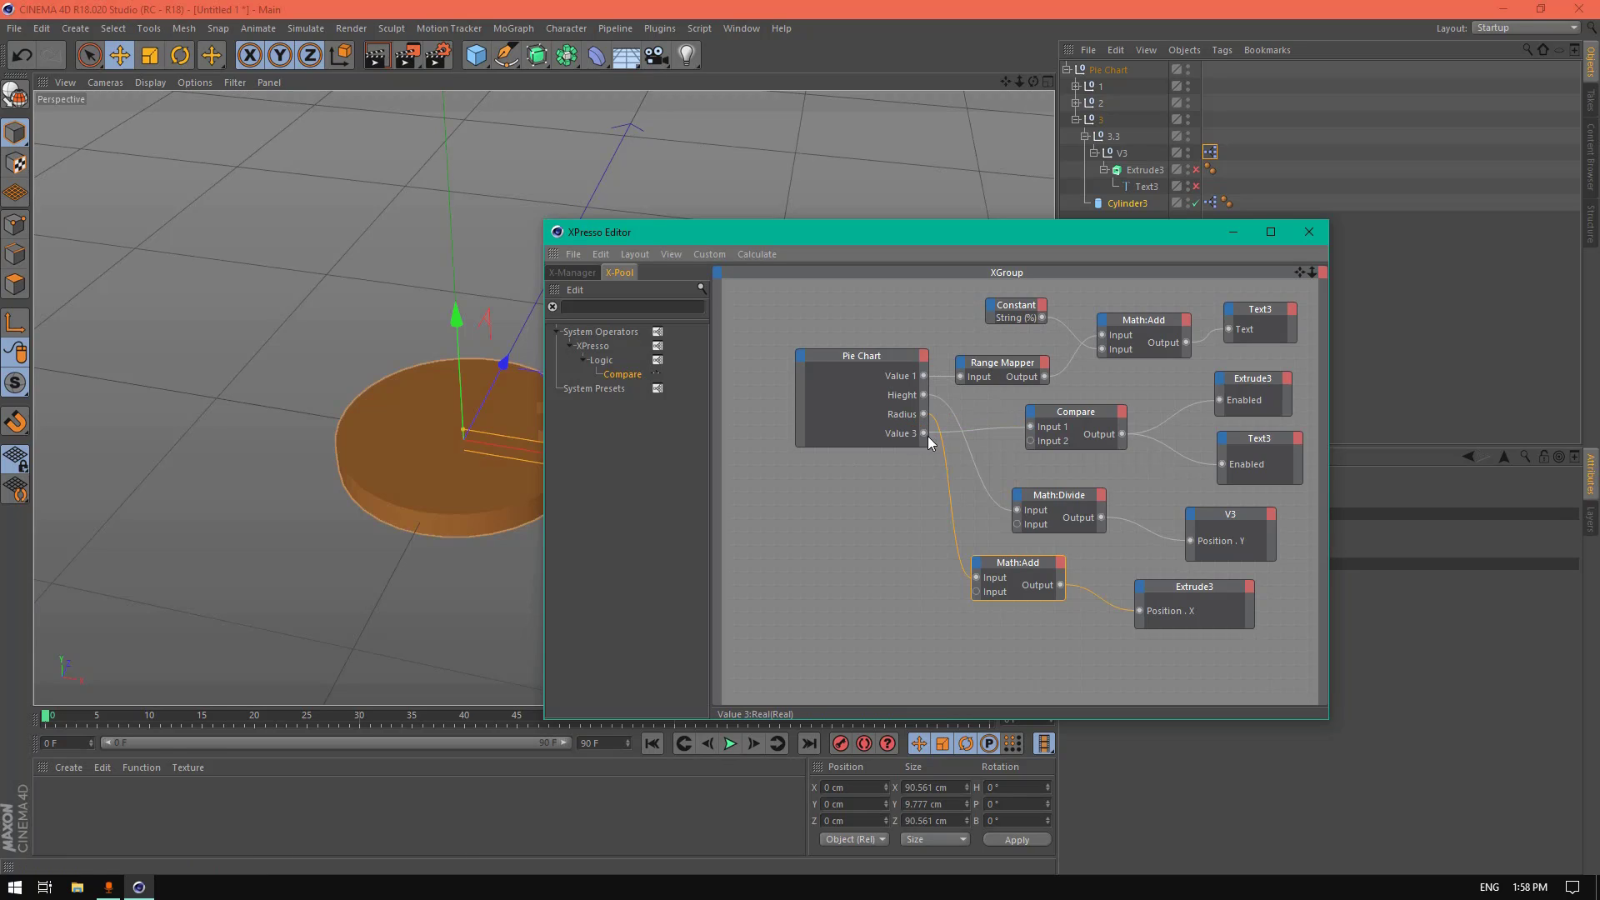
{"action": "mouse_move", "coordinate": [927, 431]}
{"action": "left_mouse_down"}
{"action": "mouse_move", "coordinate": [939, 426]}
{"action": "mouse_move", "coordinate": [923, 432]}
{"action": "left_mouse_up"}
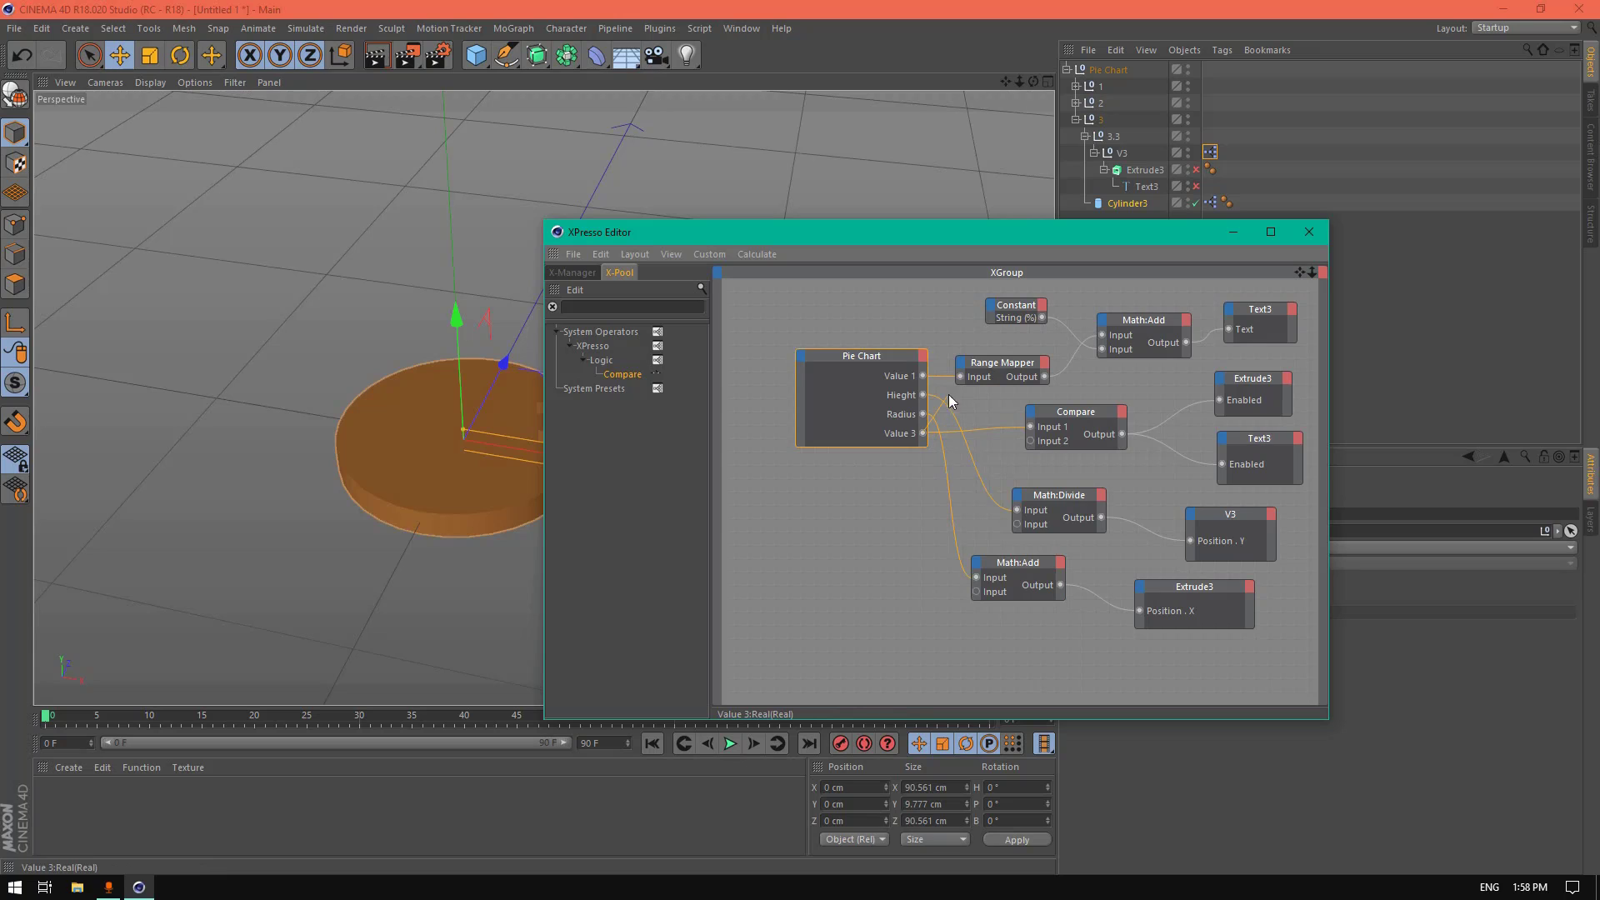
{"action": "left_click_drag", "start_coordinate": [960, 378], "coordinate": [879, 353]}
Step: Remove the Value 1 output from the Pie Chart node and close V3's XPresso graph
{"action": "right_click", "coordinate": [903, 380]}
{"action": "left_click", "coordinate": [933, 441]}
{"action": "left_click", "coordinate": [1315, 230]}
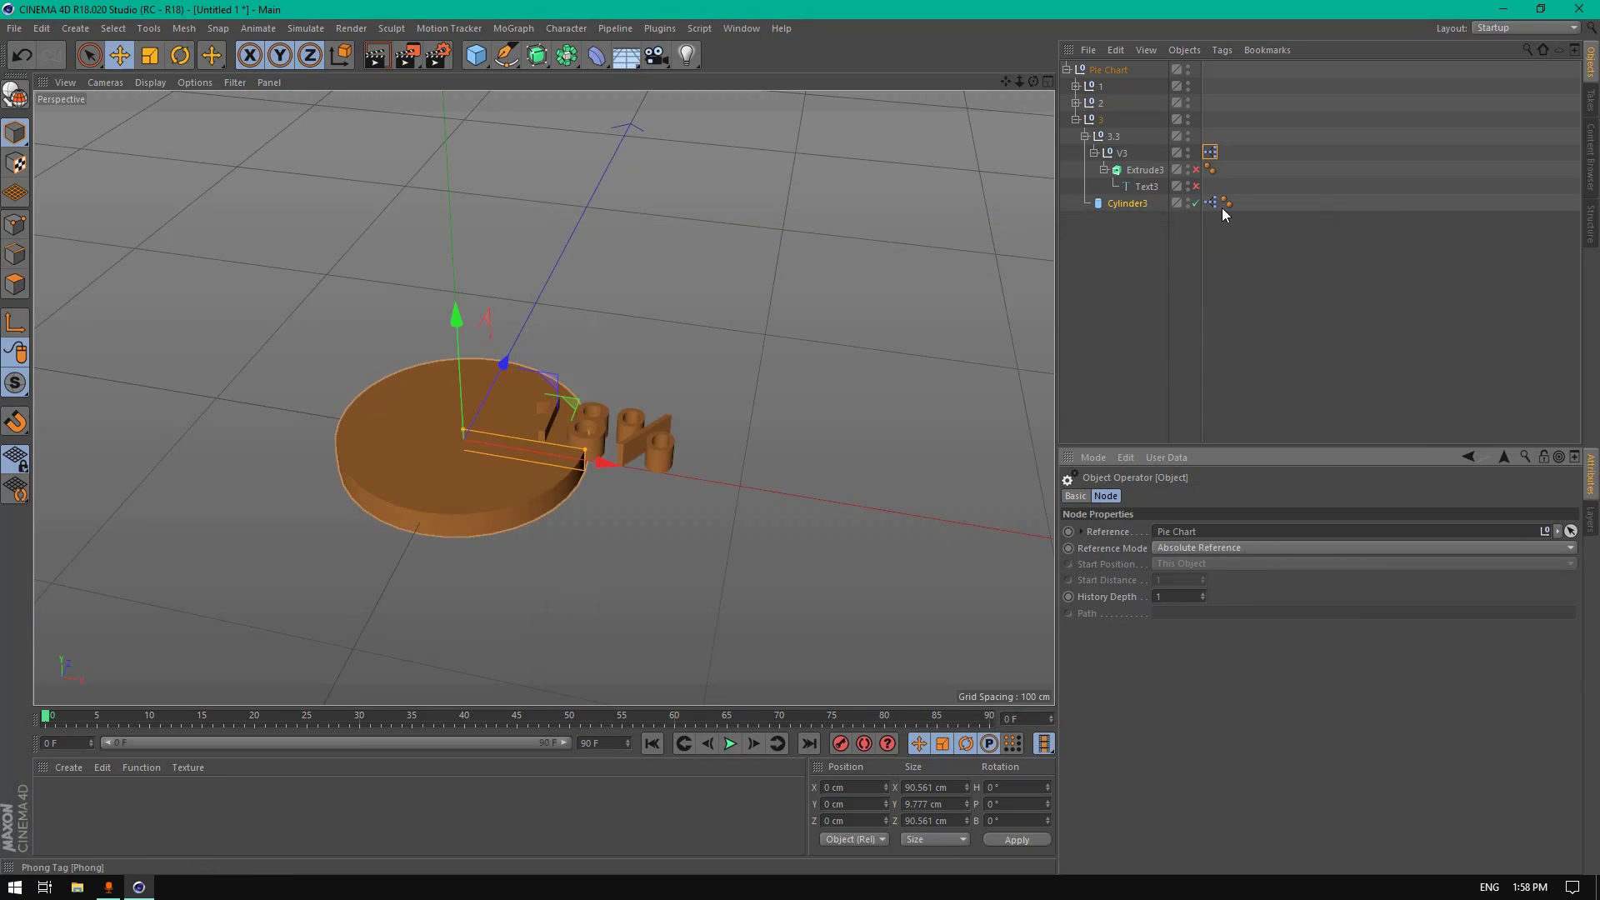
Step: In Cylinder3's XPresso graph, add Color 3 and Value 3 outputs to the Pie Chart node
{"action": "left_click", "coordinate": [1213, 202]}
{"action": "left_click", "coordinate": [868, 357]}
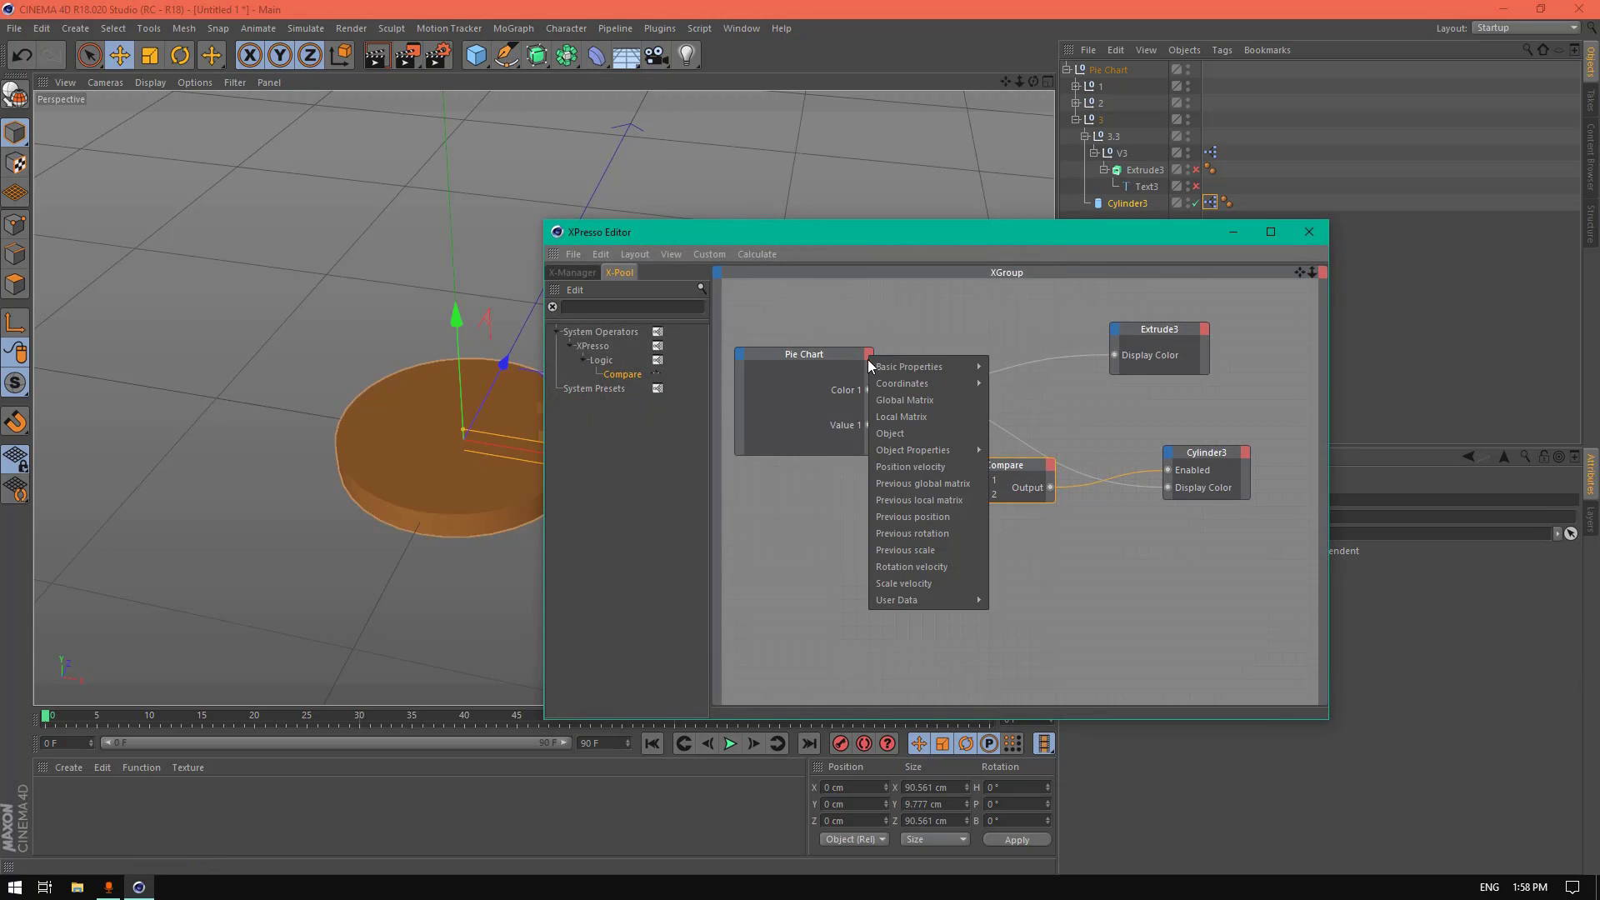
{"action": "mouse_move", "coordinate": [954, 605]}
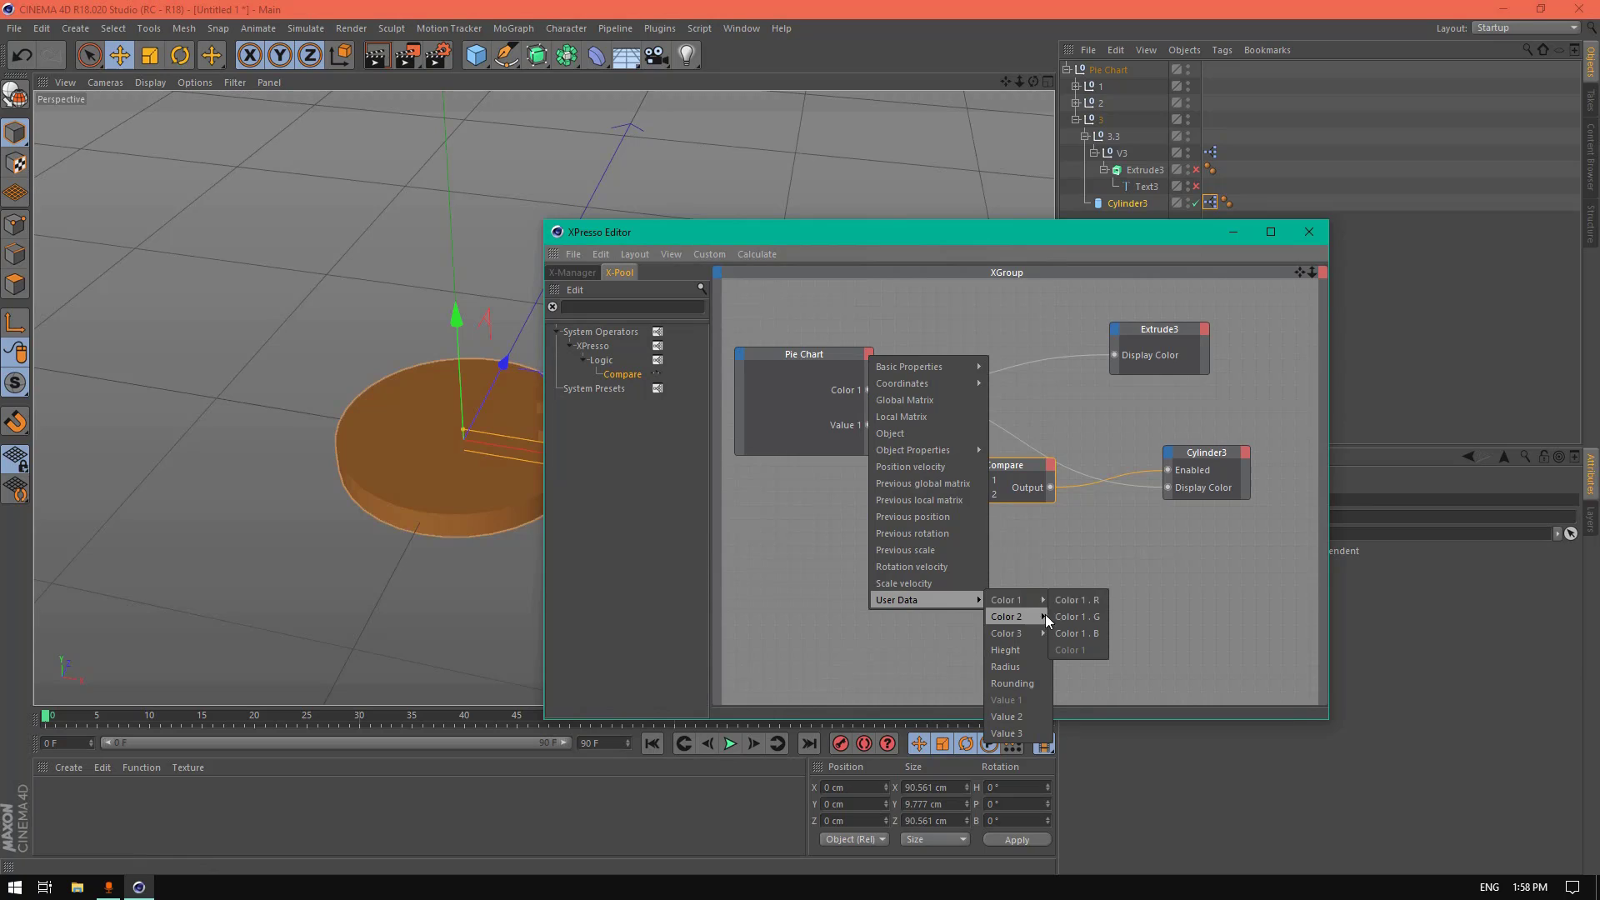
{"action": "left_click", "coordinate": [1072, 635]}
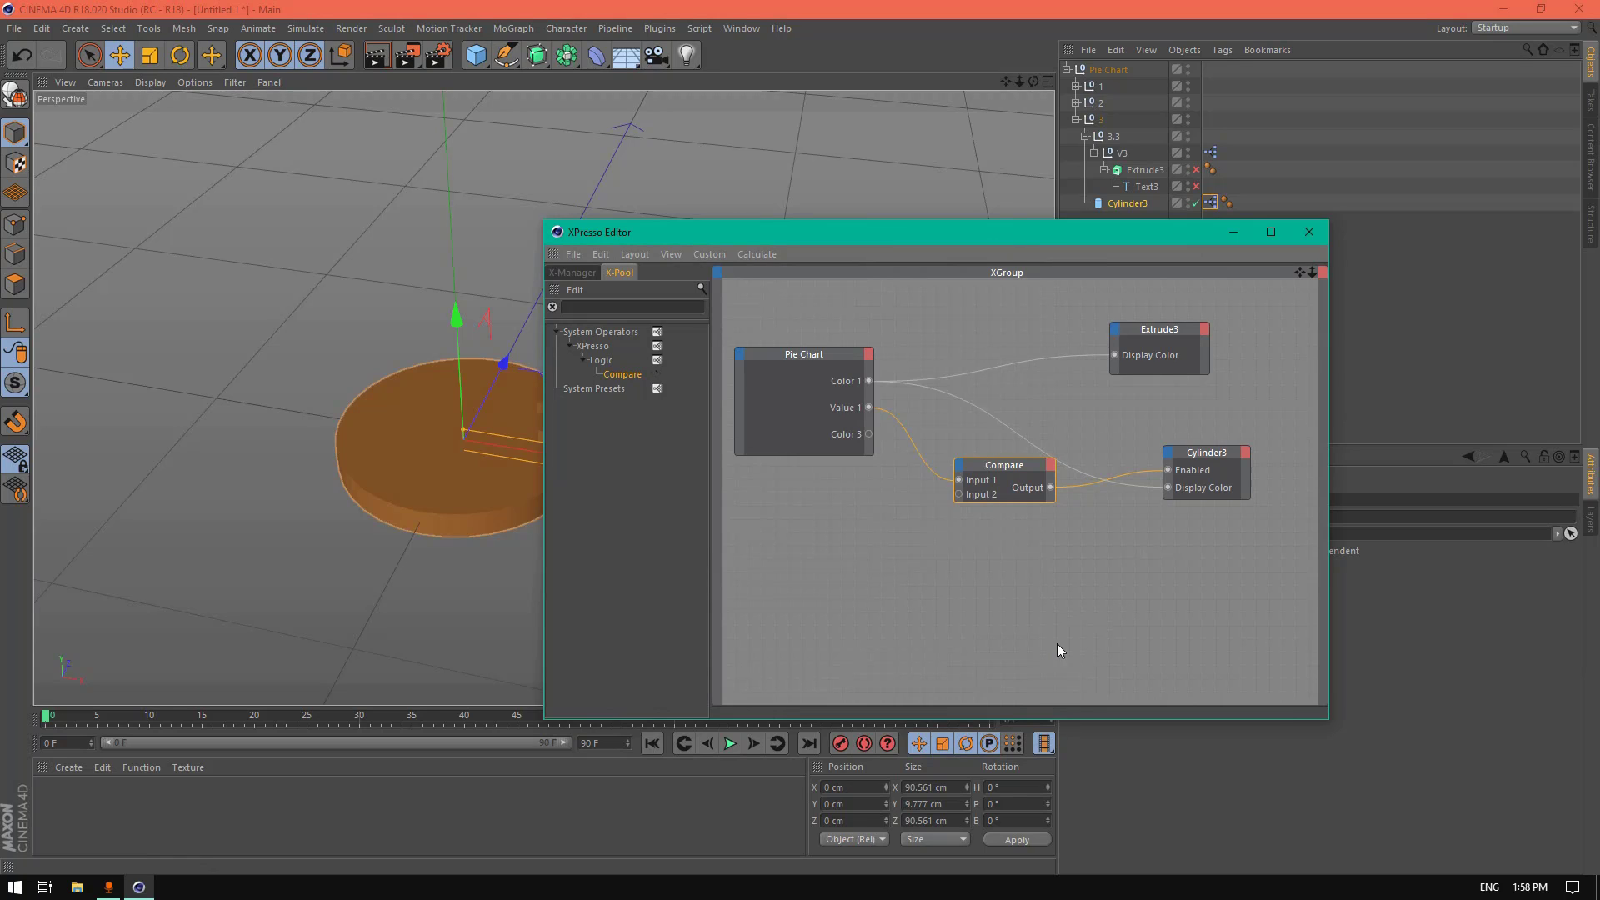
{"action": "left_click", "coordinate": [867, 357]}
{"action": "mouse_move", "coordinate": [932, 598]}
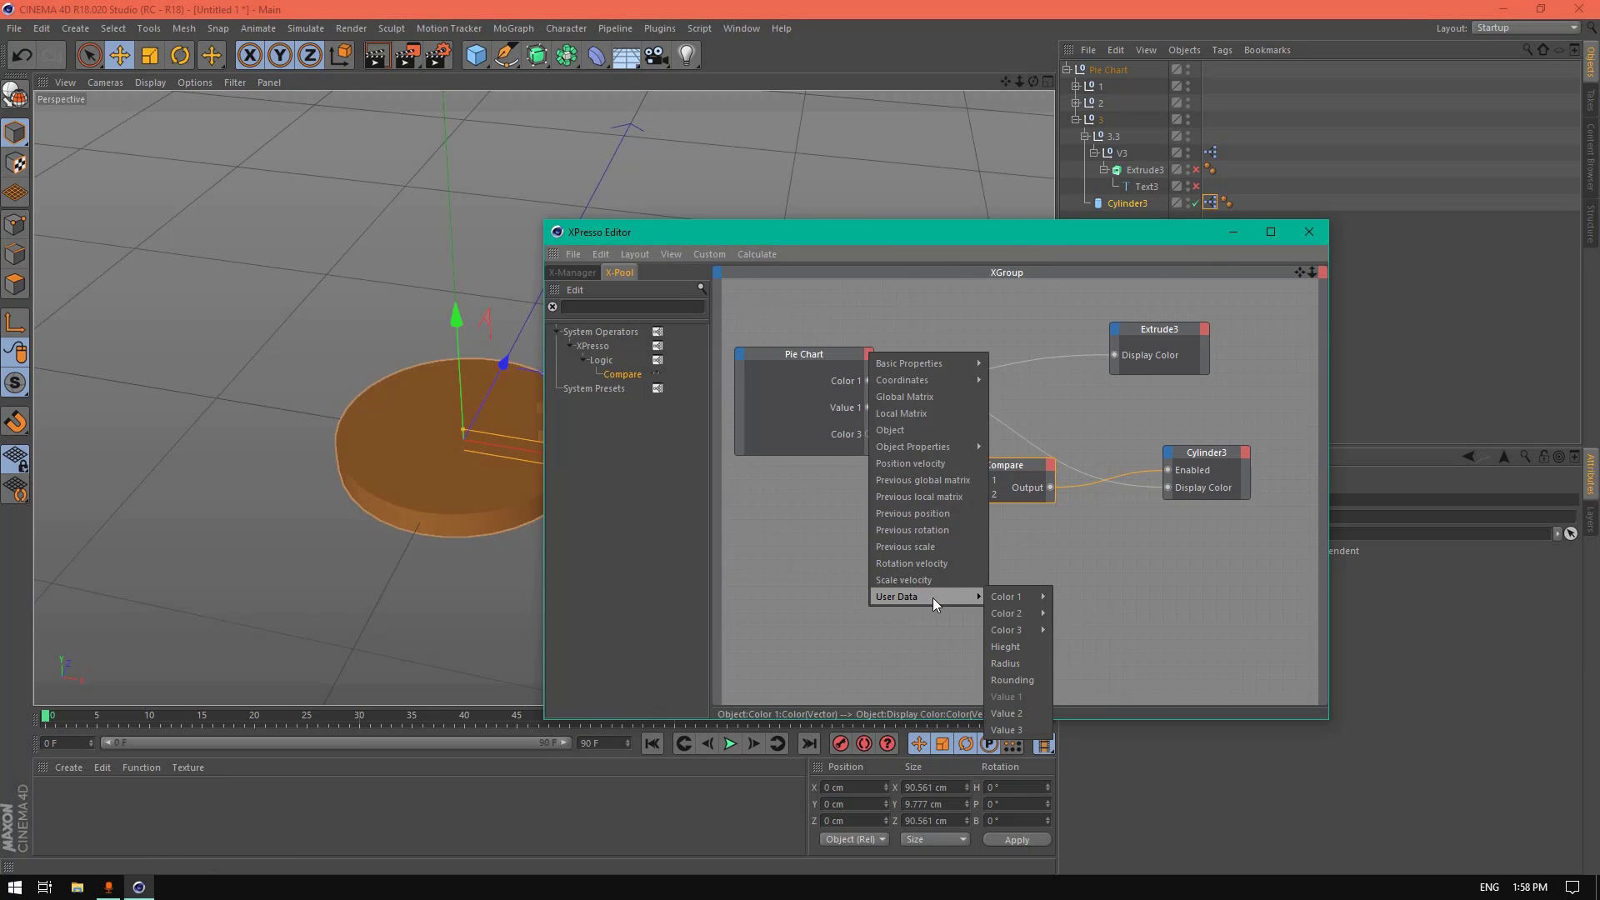
{"action": "left_click", "coordinate": [1023, 732]}
Step: Wire Value 3 to Compare Input 1, and Color 3 to the Display Color inputs of Extrude3 and Cylinder3
{"action": "left_click", "coordinate": [868, 439]}
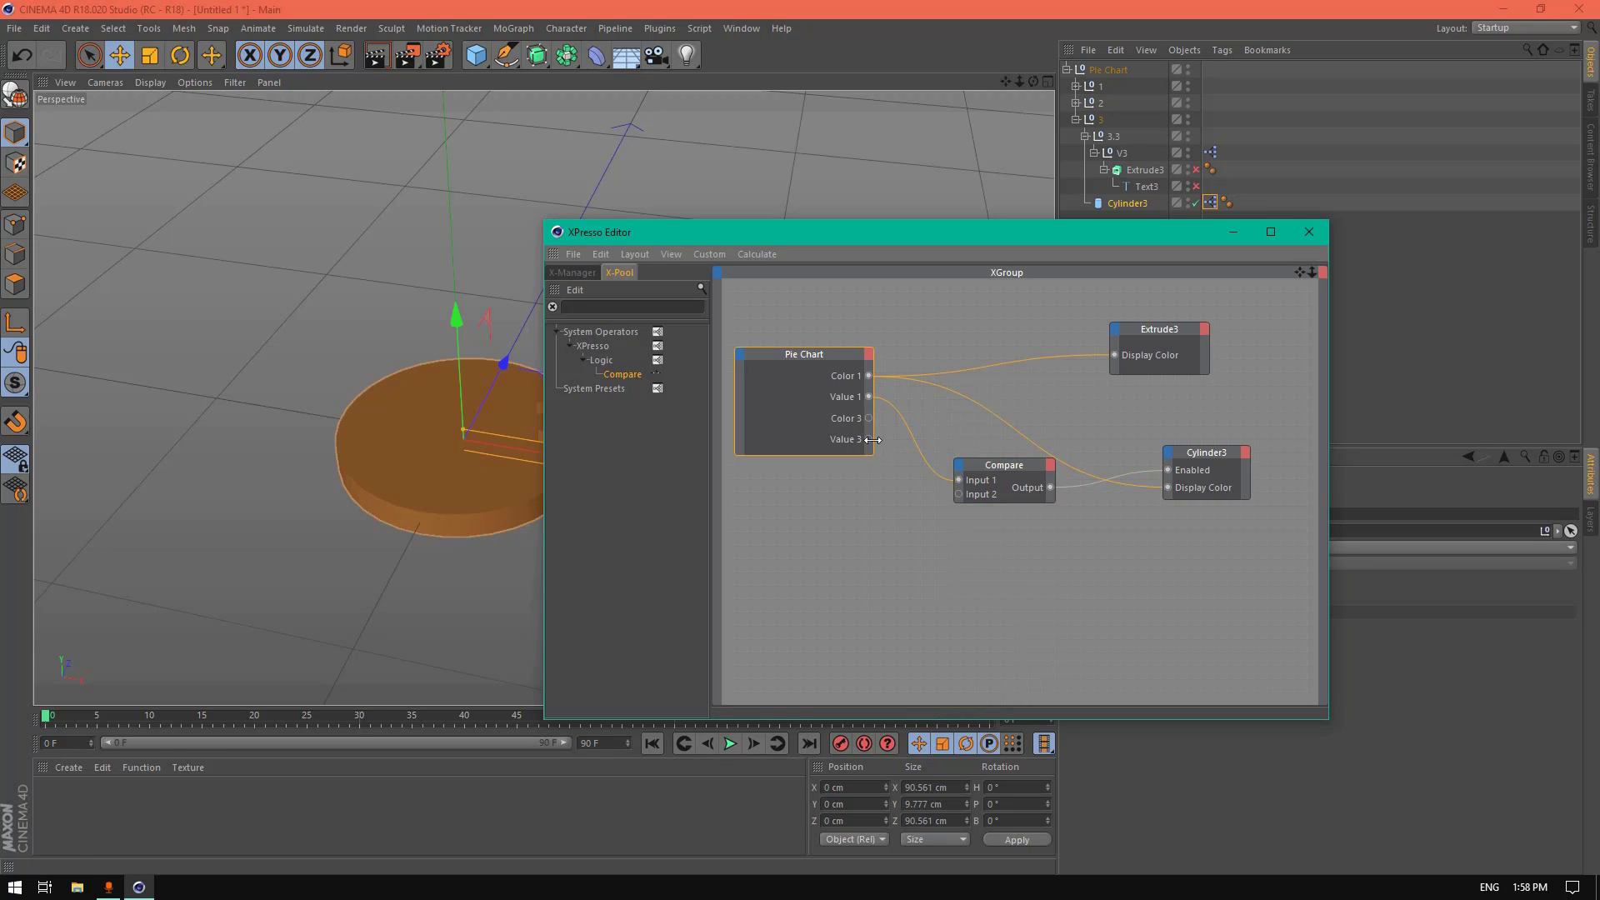
{"action": "left_click_drag", "start_coordinate": [868, 439], "coordinate": [959, 480]}
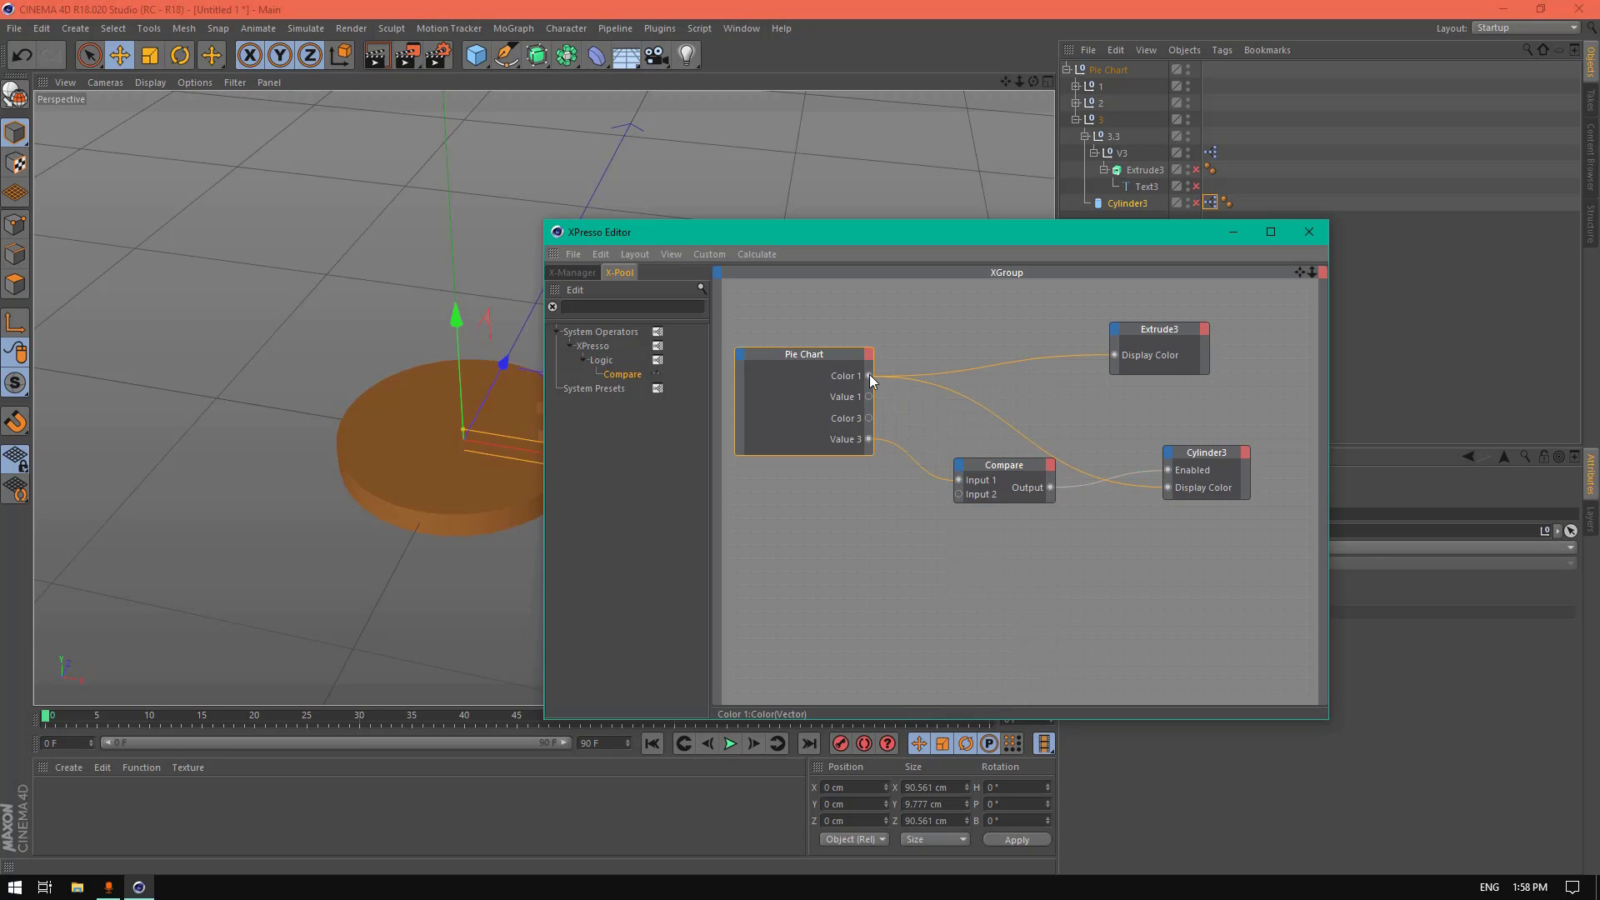
{"action": "left_click_drag", "start_coordinate": [869, 417], "coordinate": [1113, 354]}
{"action": "left_click_drag", "start_coordinate": [1168, 487], "coordinate": [868, 422]}
Step: Remove the unused Color 1 and Value 1 outputs from Pie Chart, close Cylinder3's XPresso graph and collapse group 3
{"action": "right_click", "coordinate": [852, 379]}
{"action": "left_click", "coordinate": [873, 440]}
{"action": "right_click", "coordinate": [854, 383]}
{"action": "left_click", "coordinate": [883, 433]}
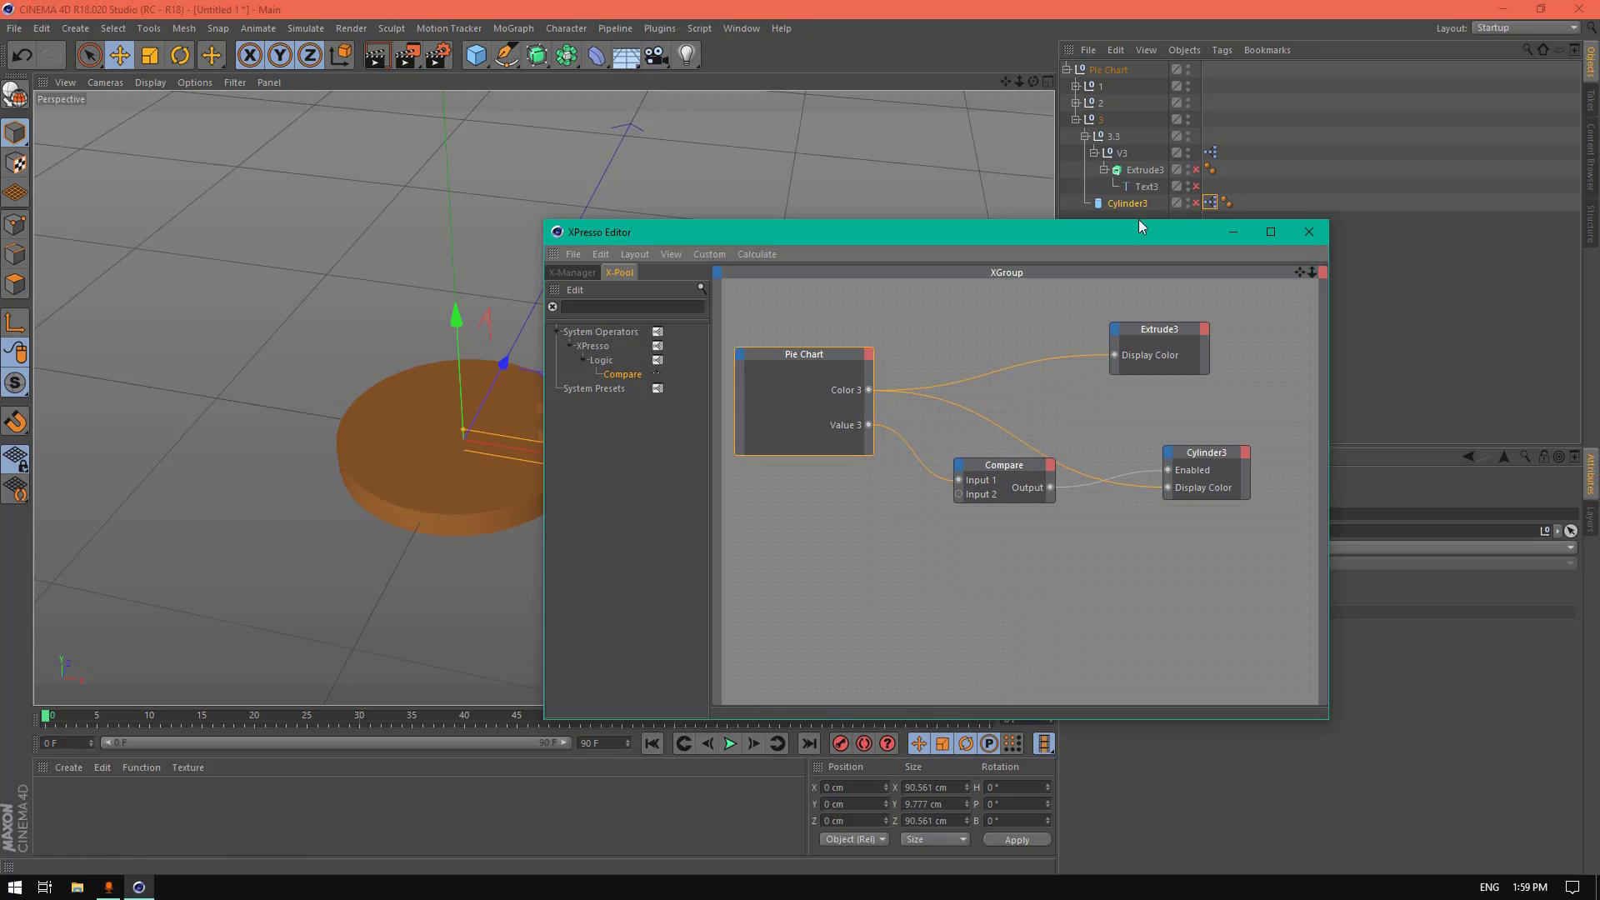
{"action": "left_click", "coordinate": [1308, 232]}
{"action": "left_click", "coordinate": [1076, 119]}
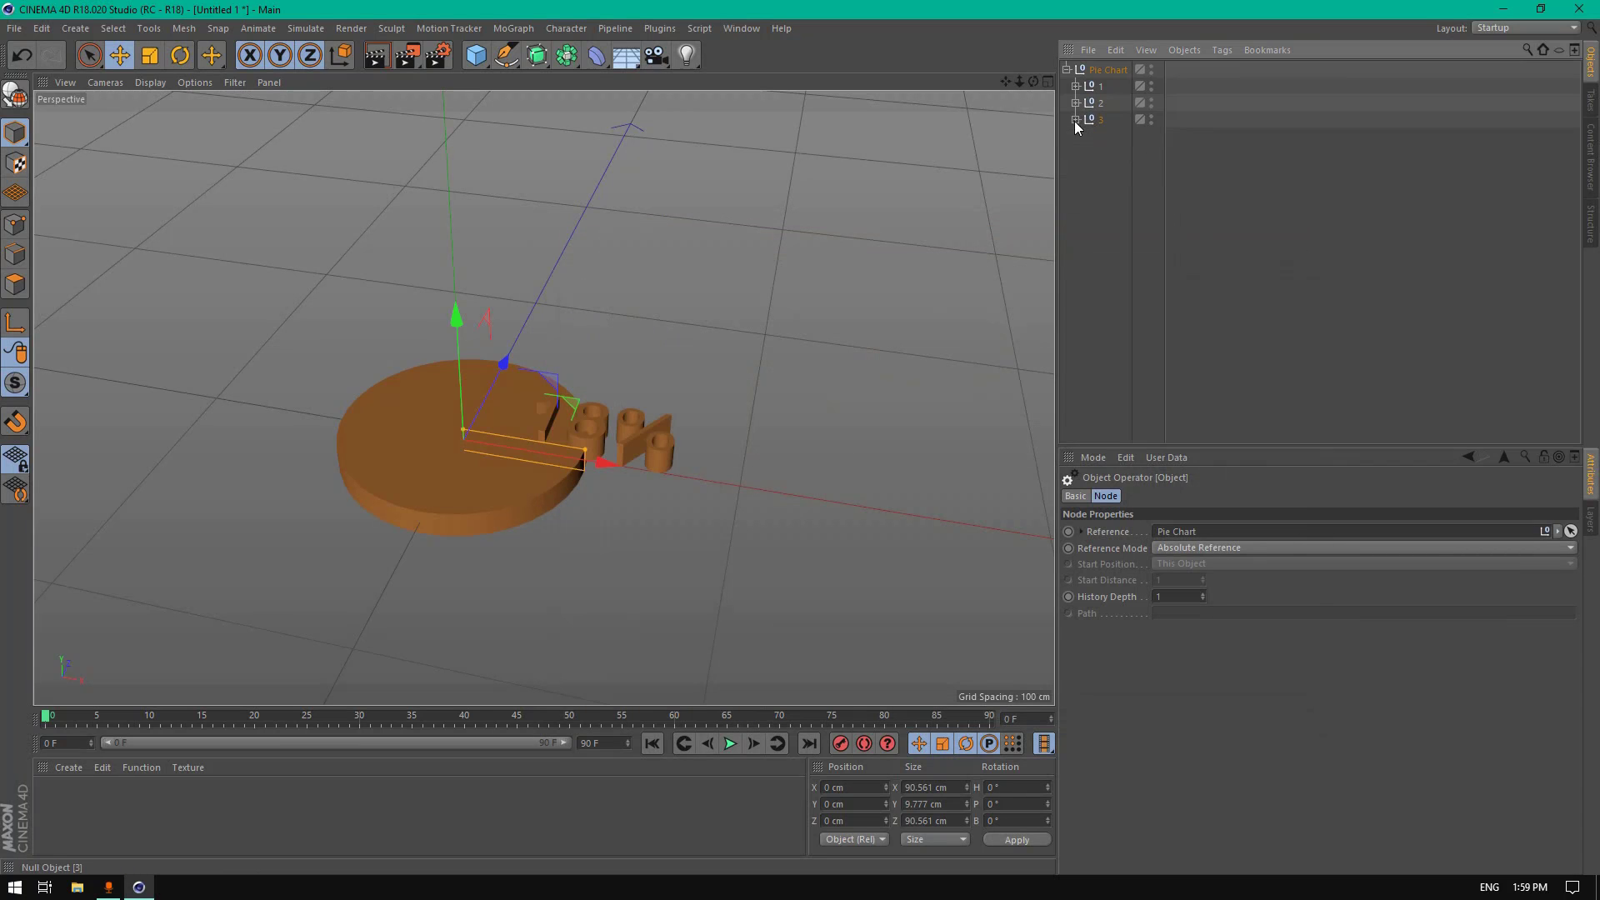
Step: Set the Pie Chart null's Value 2 to 11% and Value 3 to 15% in its user data
{"action": "left_click", "coordinate": [1108, 69]}
{"action": "left_click_drag", "start_coordinate": [1202, 624], "coordinate": [1157, 625]}
{"action": "key", "text": "ctrl+z"}
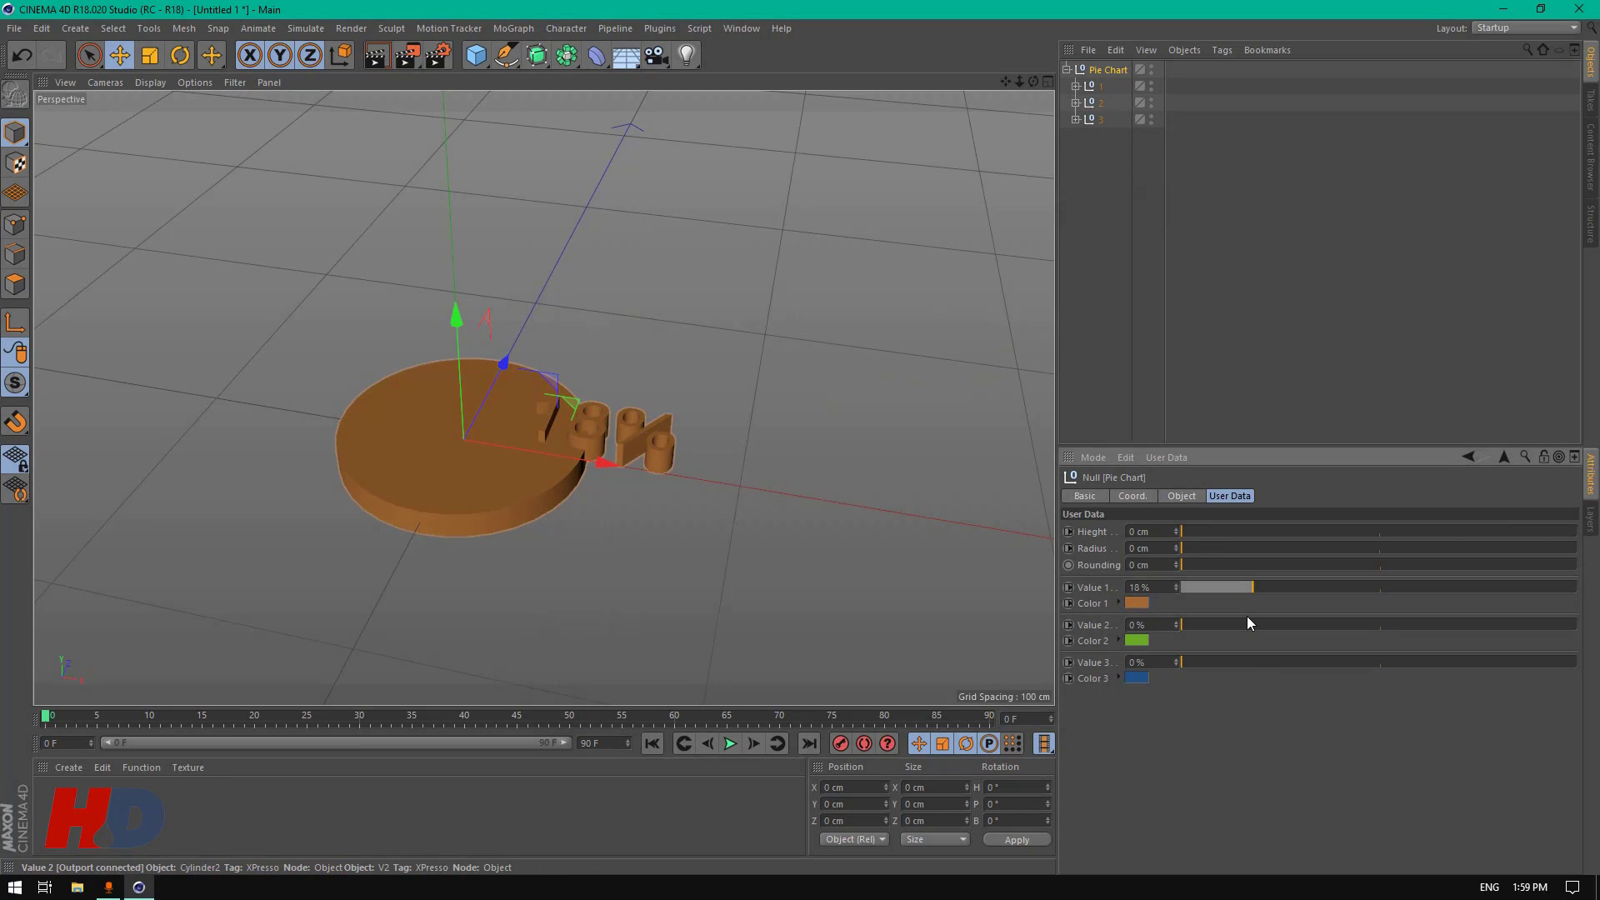
{"action": "left_click", "coordinate": [1225, 625]}
{"action": "left_click", "coordinate": [1241, 662]}
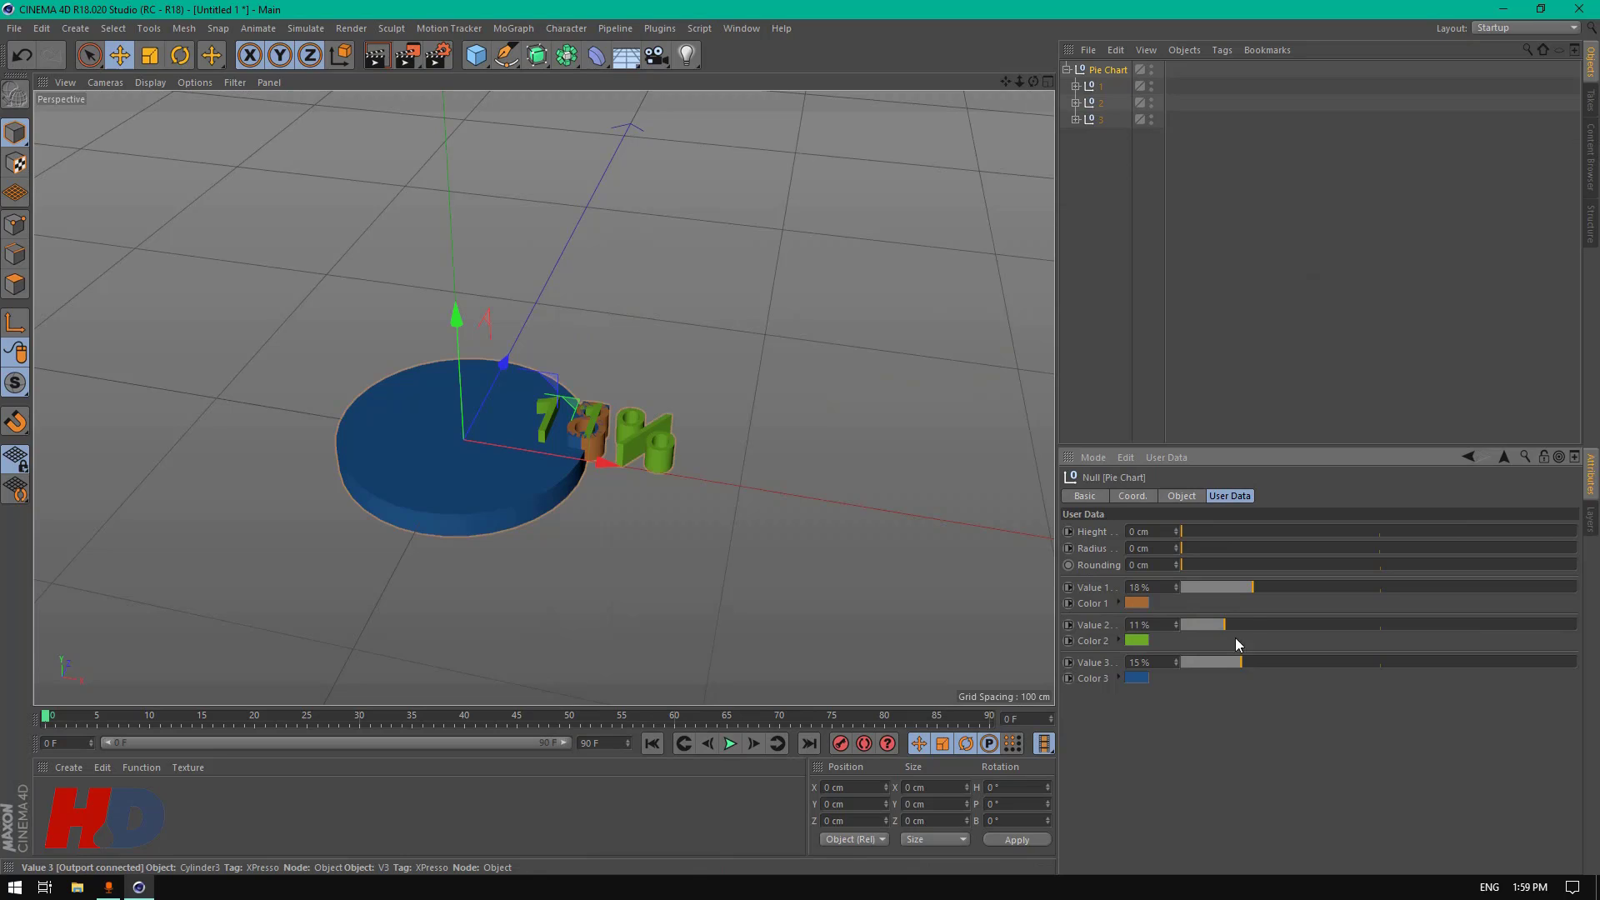
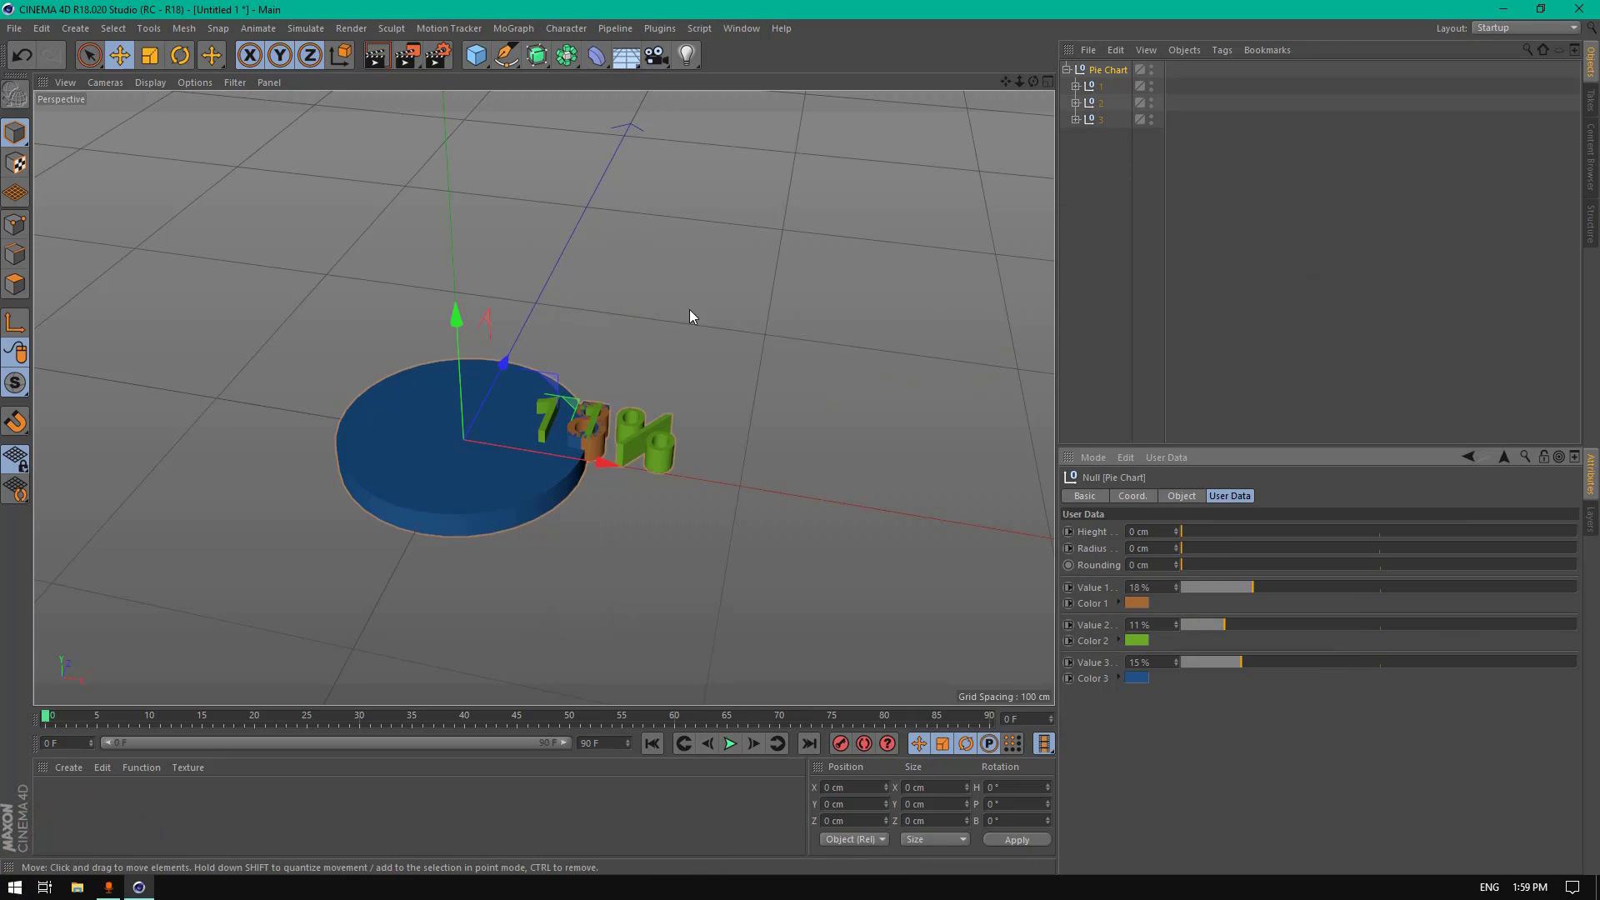
{"action": "left_click", "coordinate": [1142, 588]}
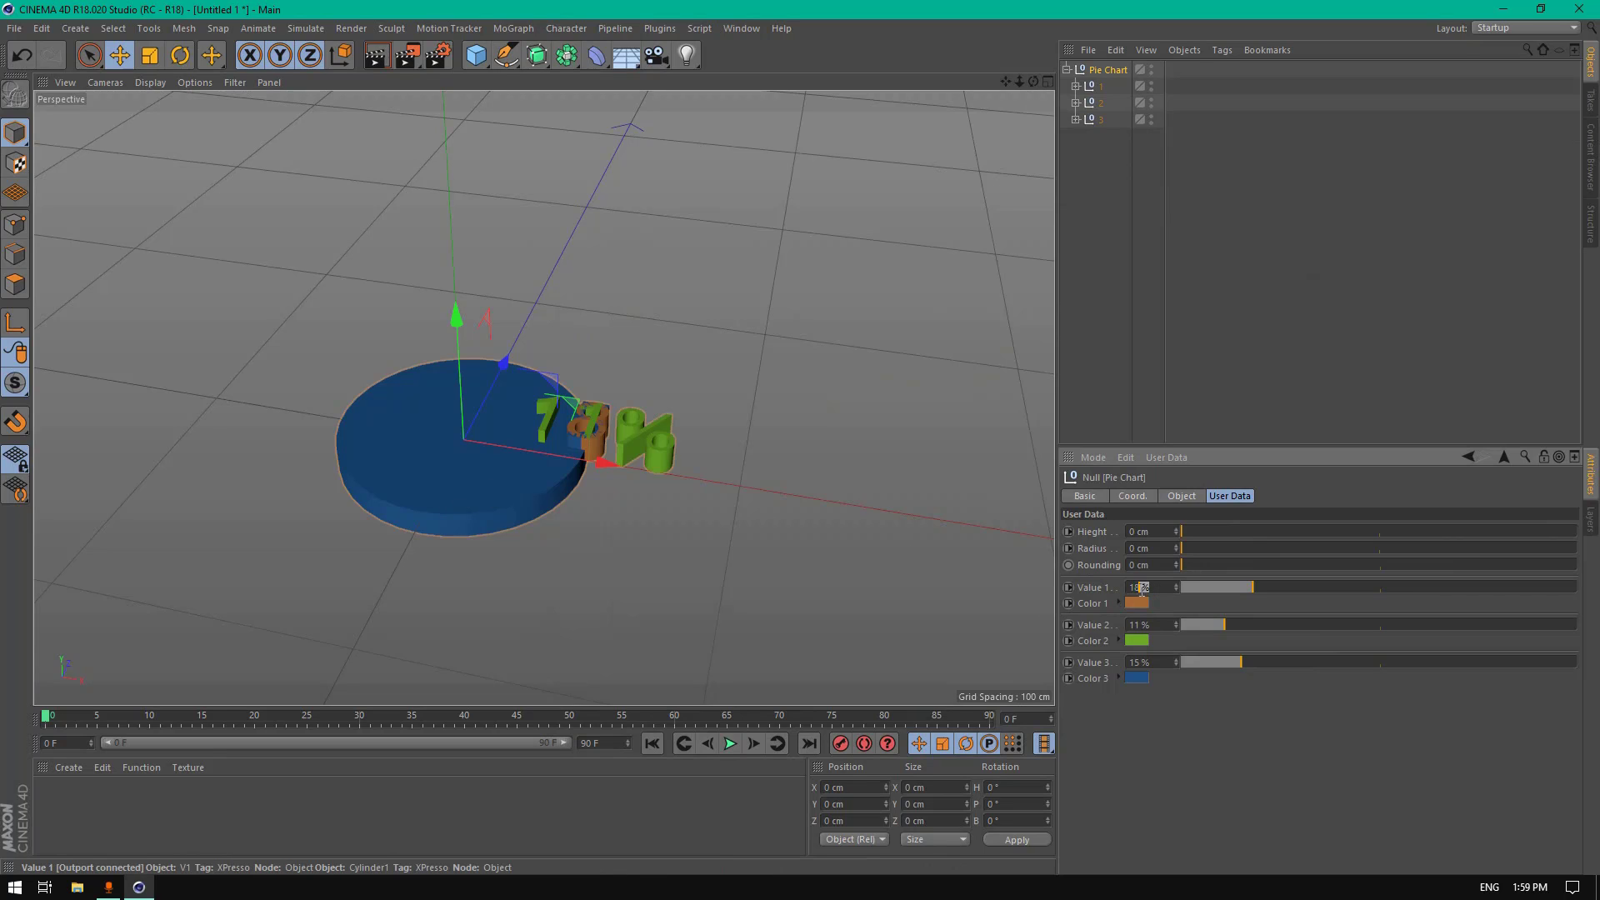
Step: Enable the cap fillet and the slice option on Cylinder1, Cylinder2 and Cylinder3 together
{"action": "left_click", "coordinate": [1075, 86], "text": "ctrl"}
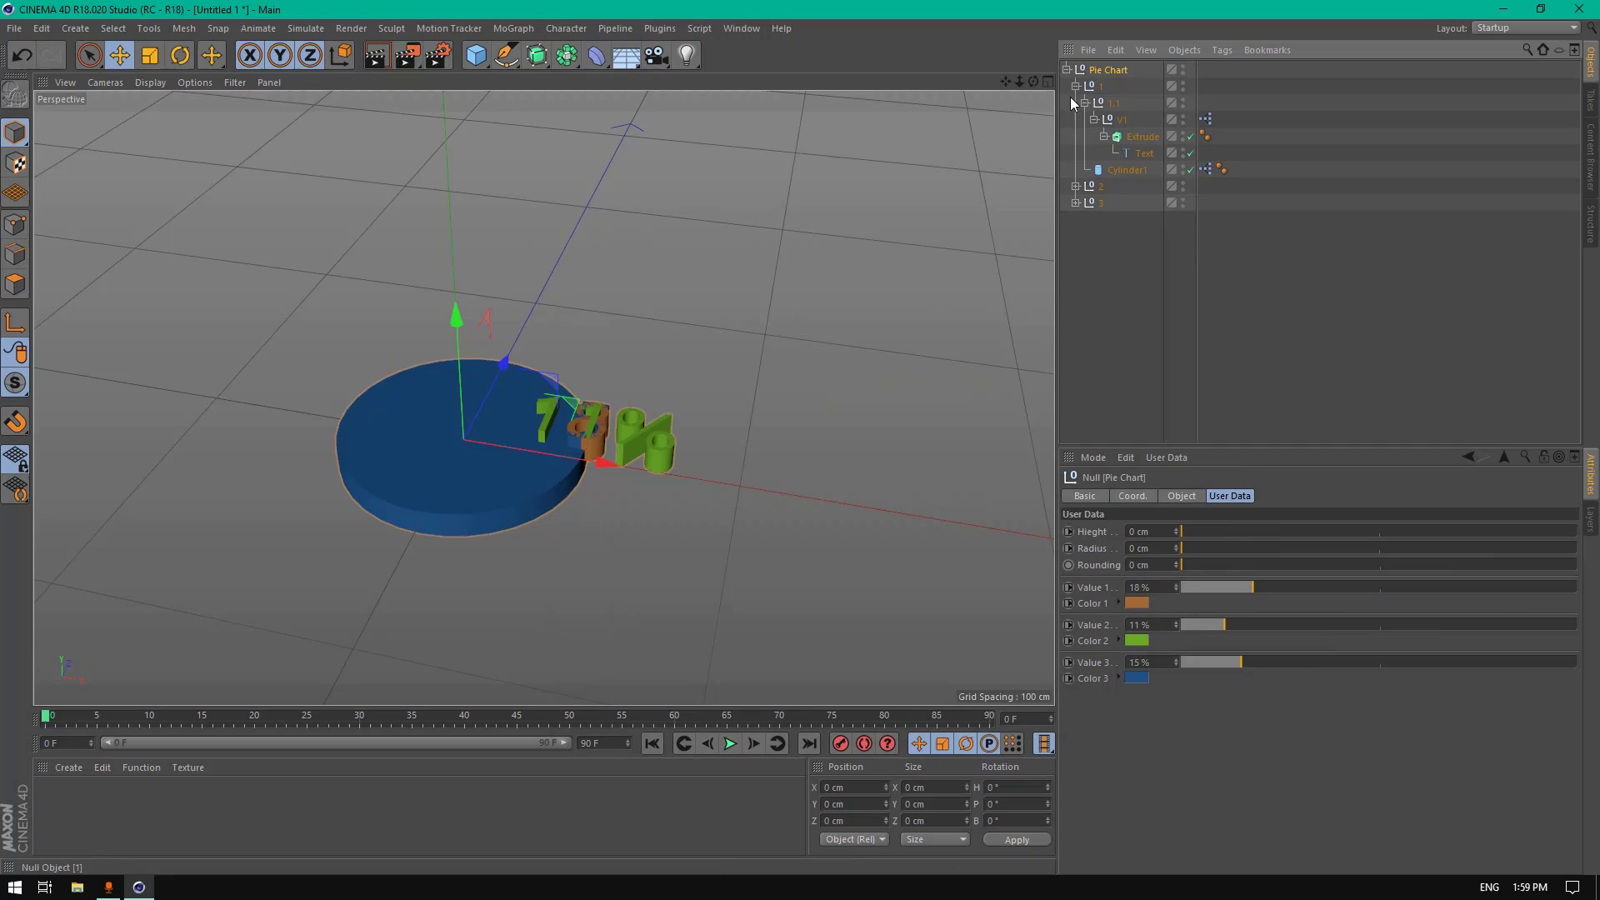
{"action": "left_click", "coordinate": [1076, 186], "text": "ctrl"}
{"action": "left_click", "coordinate": [1075, 286], "text": "ctrl"}
{"action": "left_click", "coordinate": [1133, 170]}
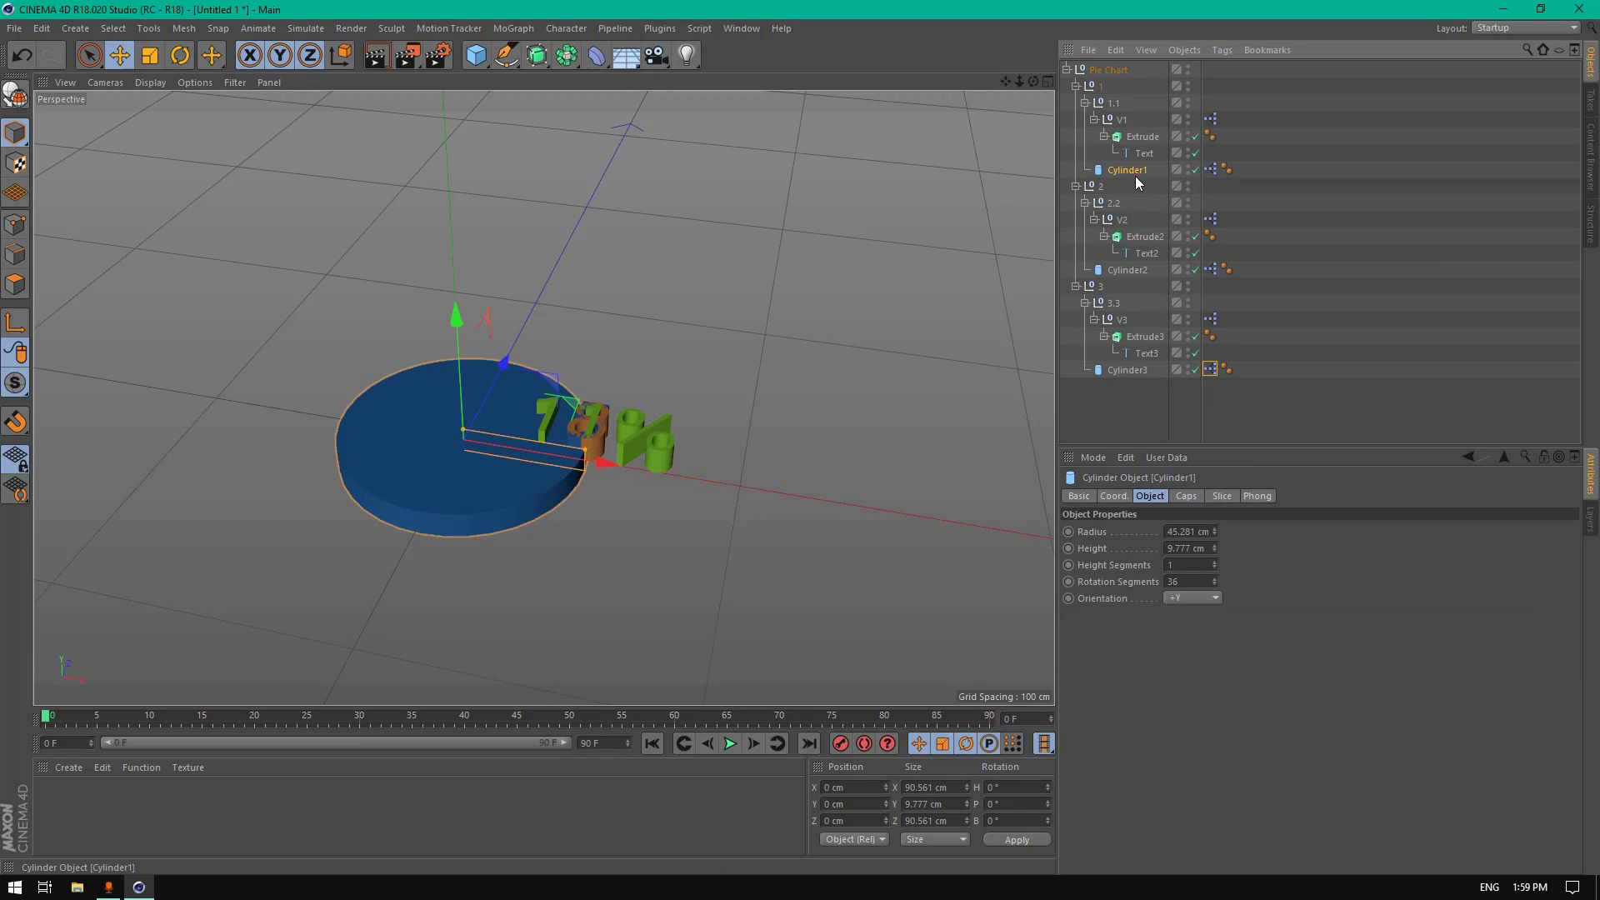
{"action": "left_click", "coordinate": [1133, 270], "text": "ctrl"}
{"action": "left_click", "coordinate": [1130, 370], "text": "ctrl"}
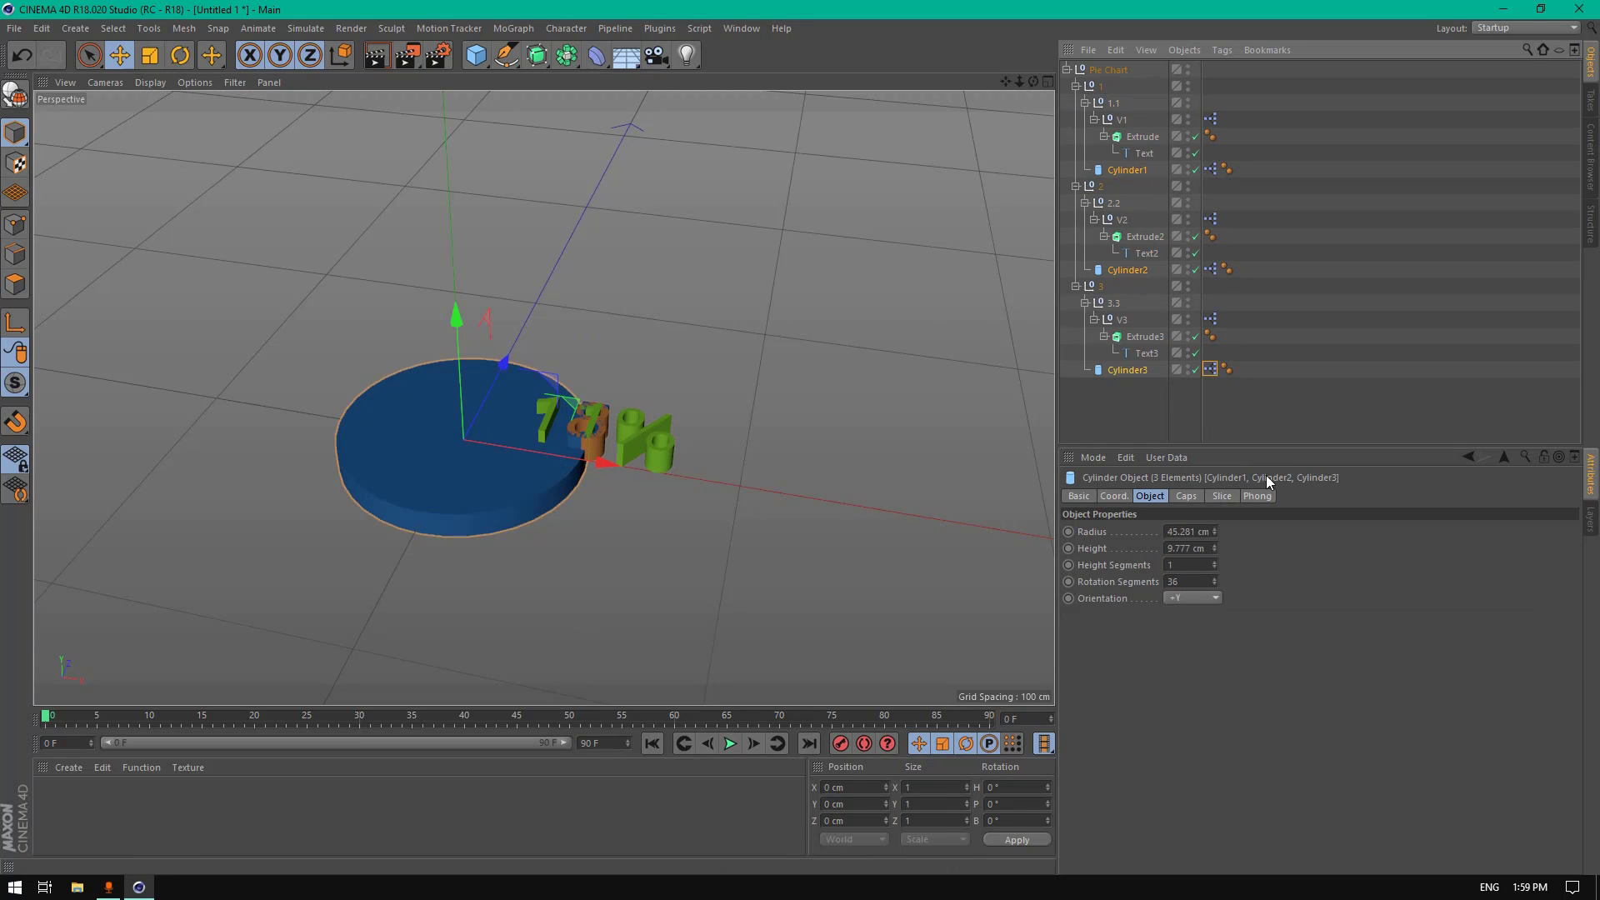
{"action": "left_click", "coordinate": [1187, 496]}
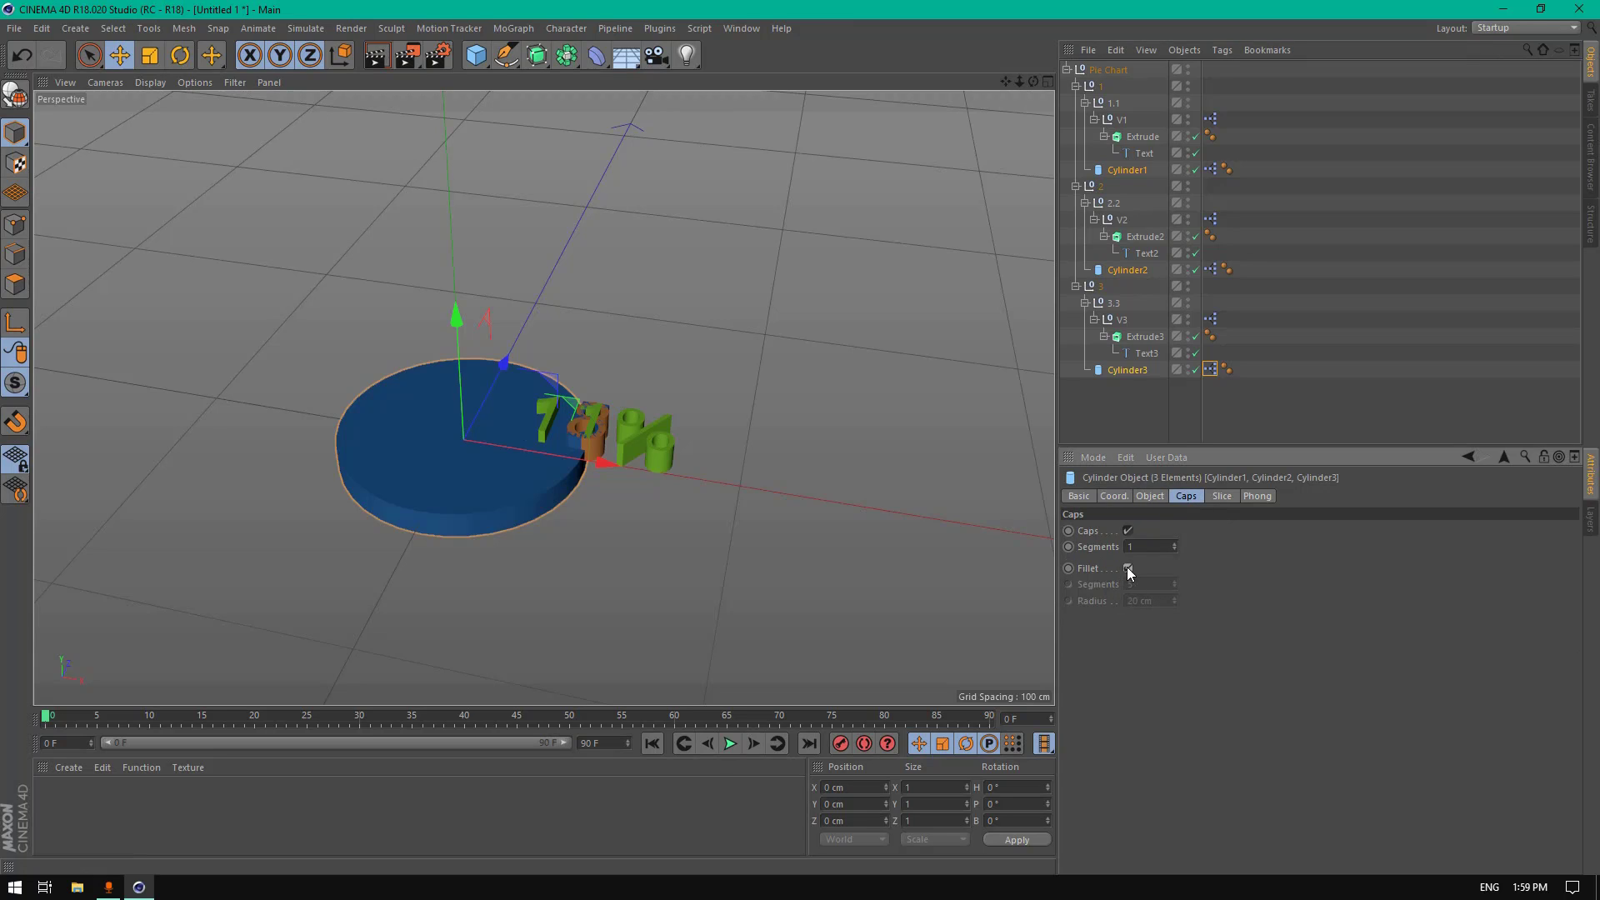
{"action": "left_click", "coordinate": [1129, 568]}
{"action": "left_click", "coordinate": [1221, 498]}
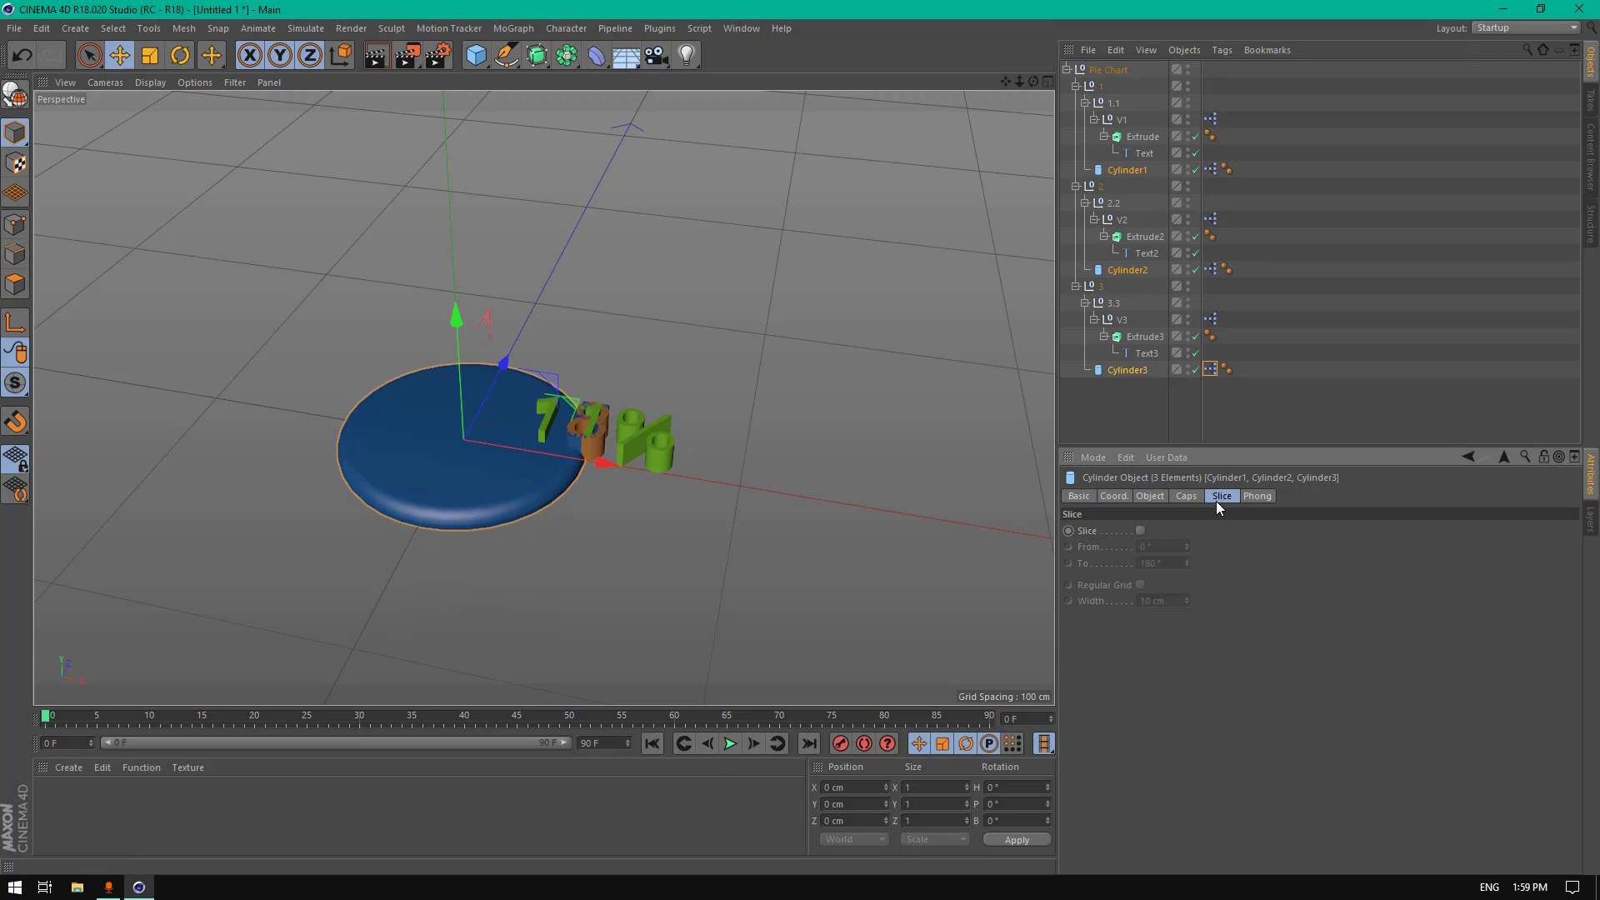
{"action": "left_click", "coordinate": [1141, 532]}
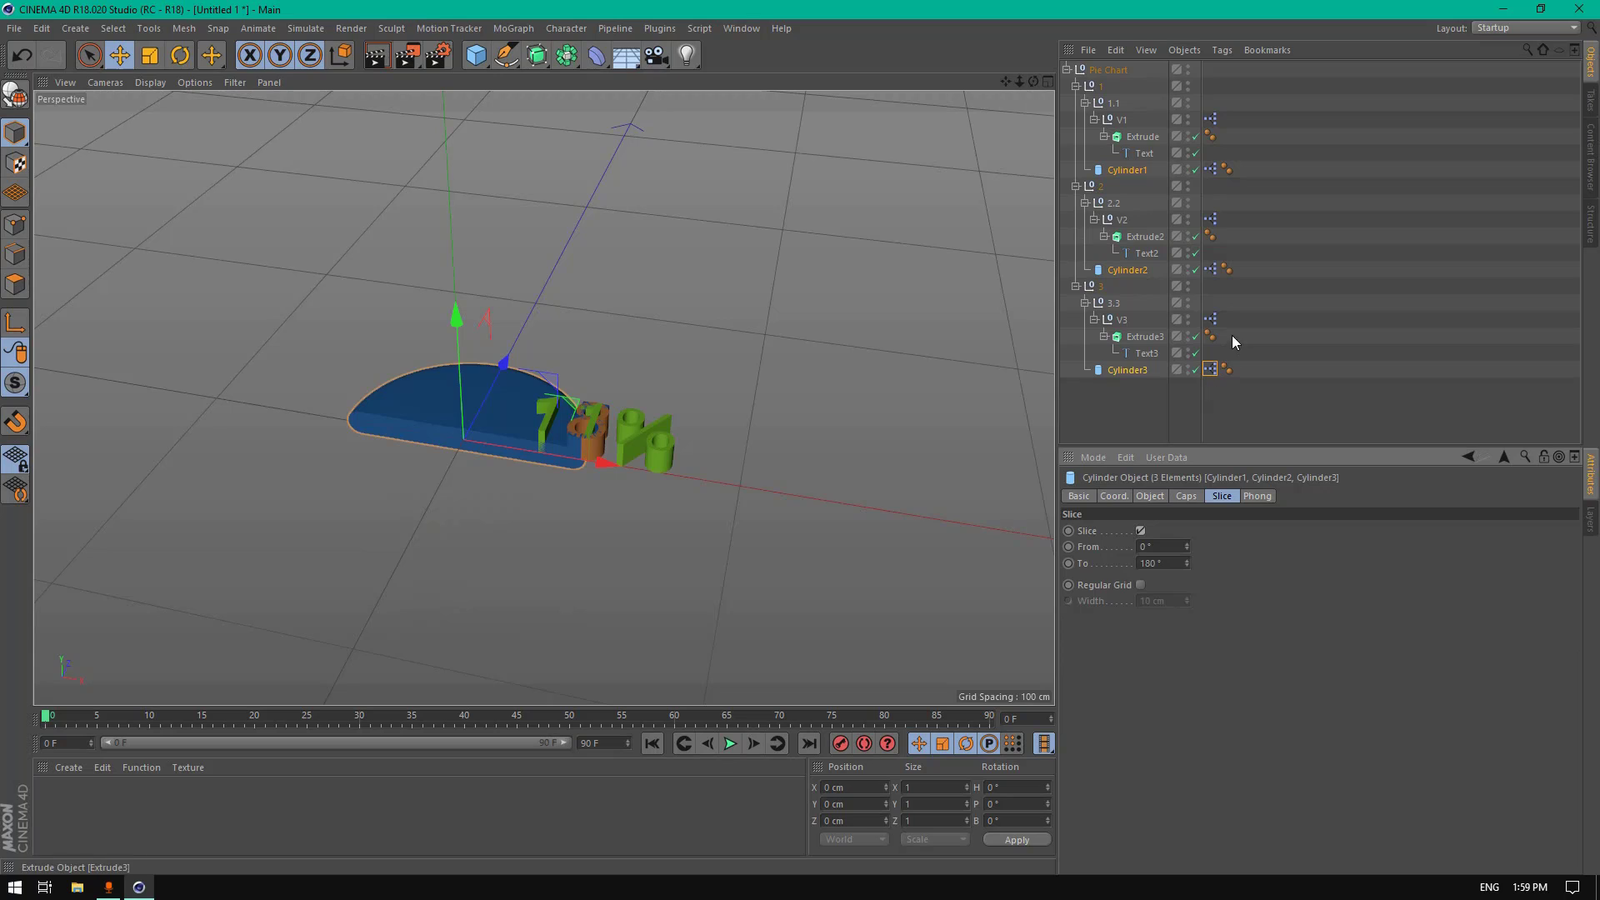
Step: Add an XPresso tag to the Pie Chart null and place a Pie Chart node in its graph
{"action": "left_click", "coordinate": [1094, 72]}
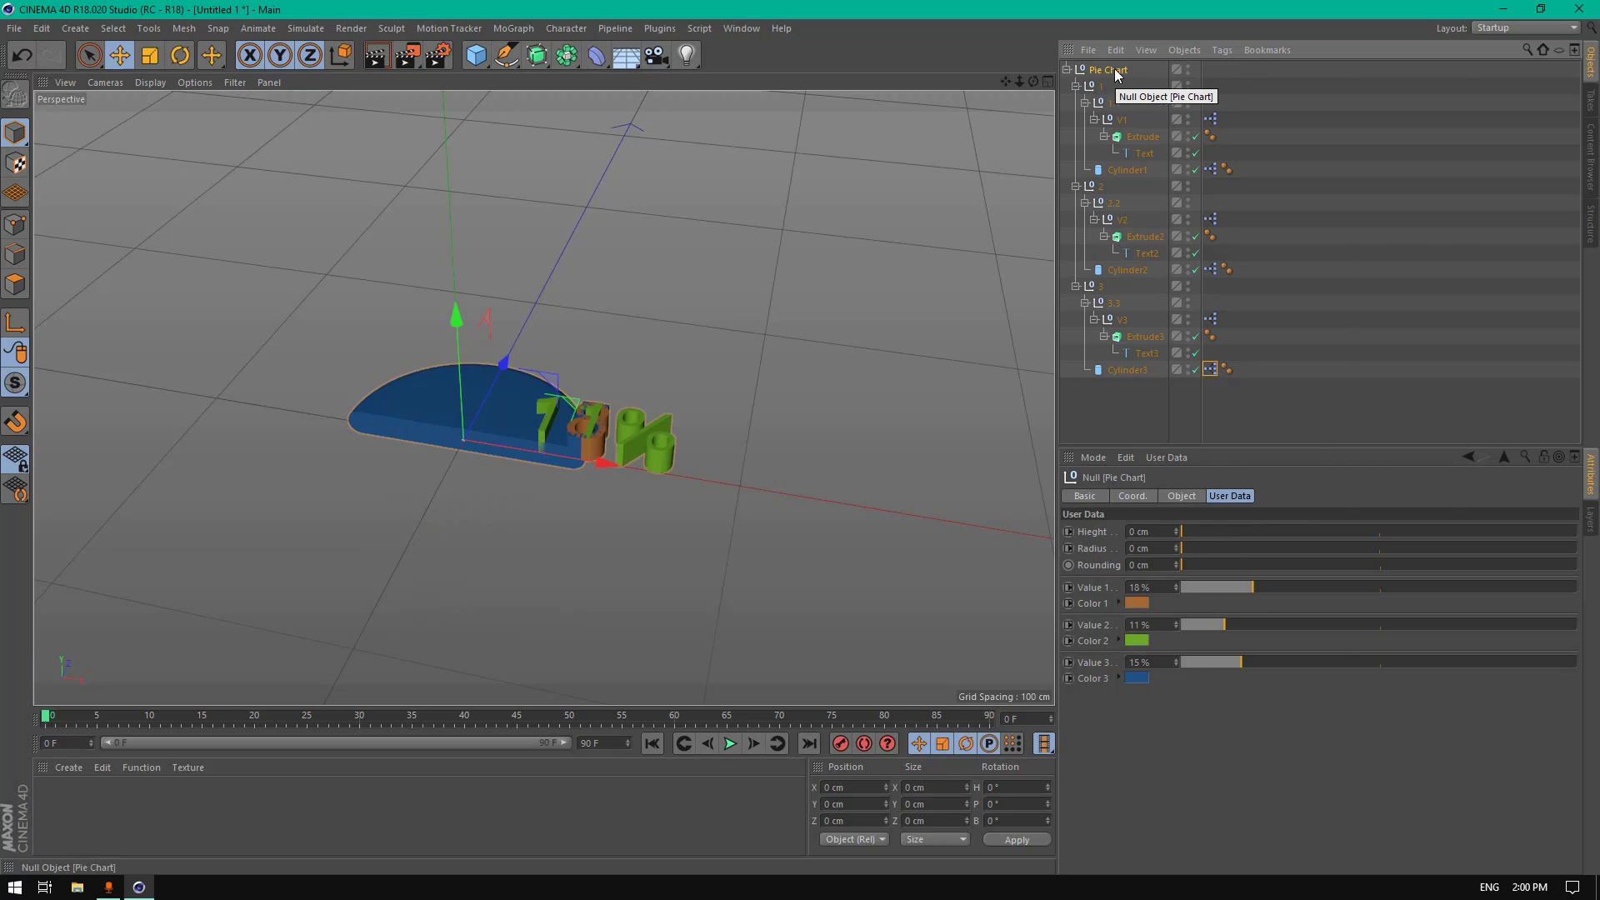
{"action": "right_click", "coordinate": [1185, 76]}
{"action": "mouse_move", "coordinate": [1180, 80]}
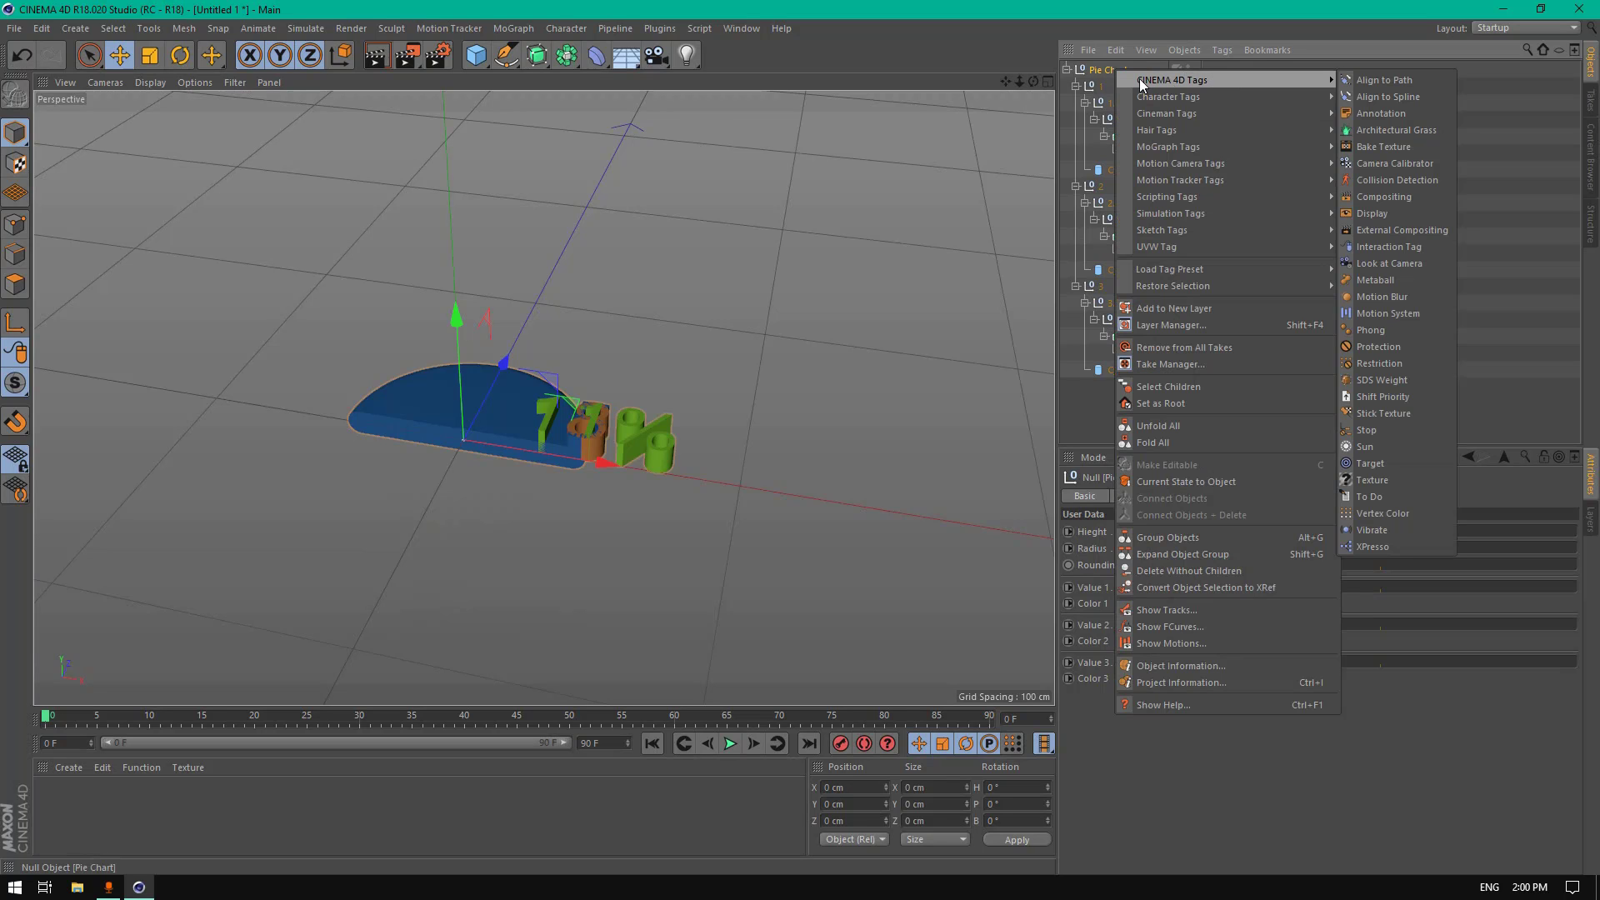
{"action": "left_click", "coordinate": [1400, 546]}
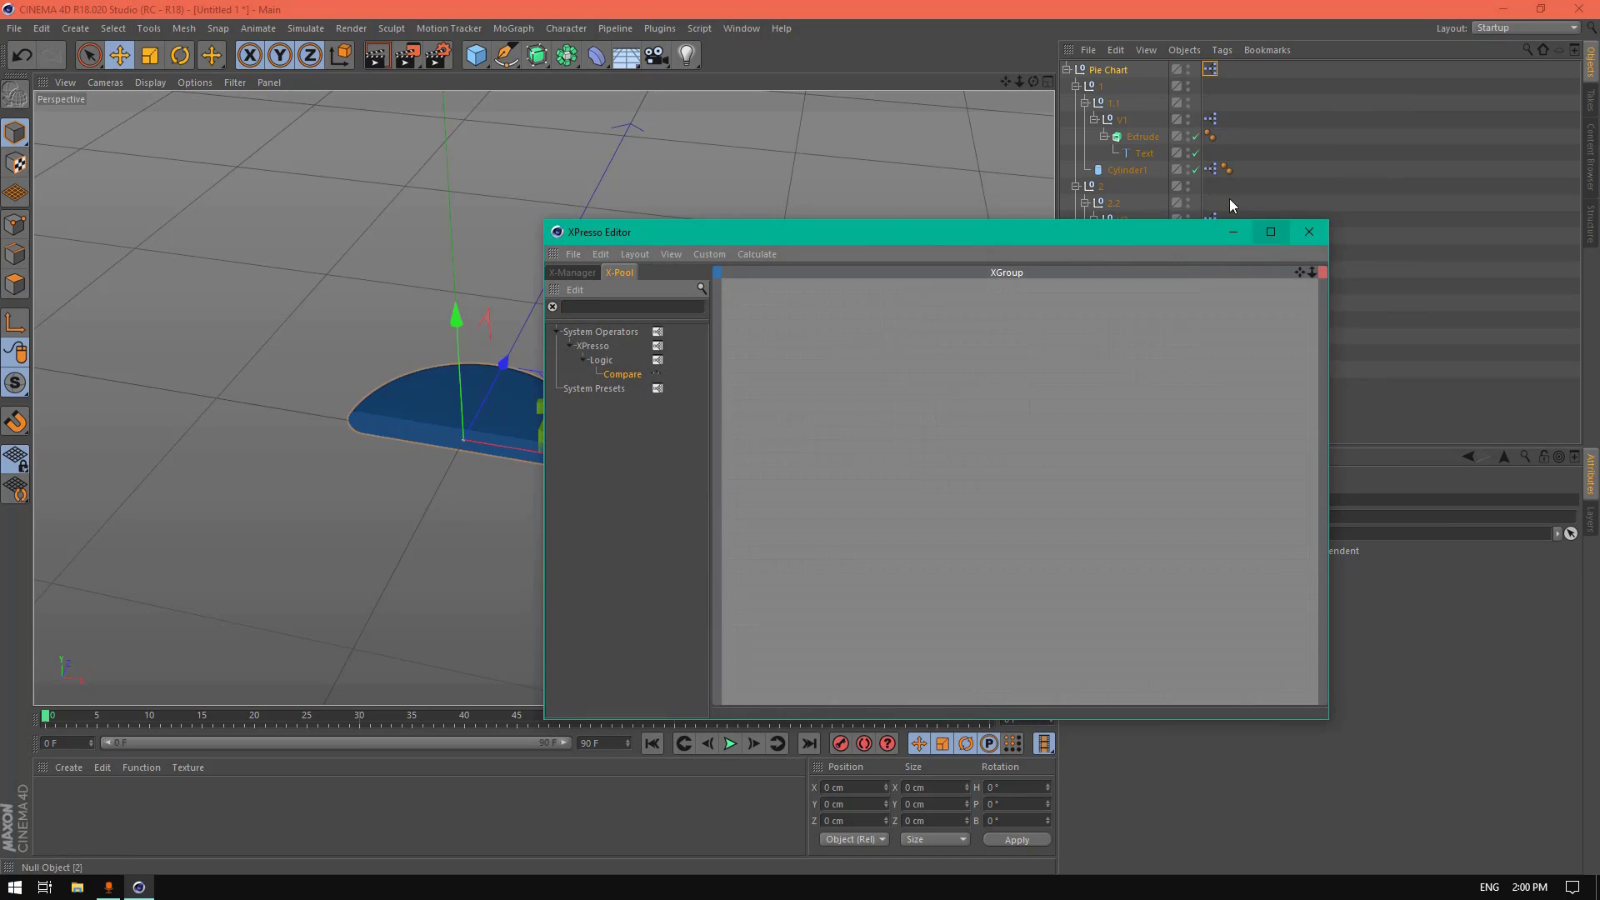
{"action": "left_click_drag", "start_coordinate": [1100, 238], "coordinate": [735, 138]}
{"action": "left_click_drag", "start_coordinate": [1105, 77], "coordinate": [450, 272]}
{"action": "left_click", "coordinate": [393, 246]}
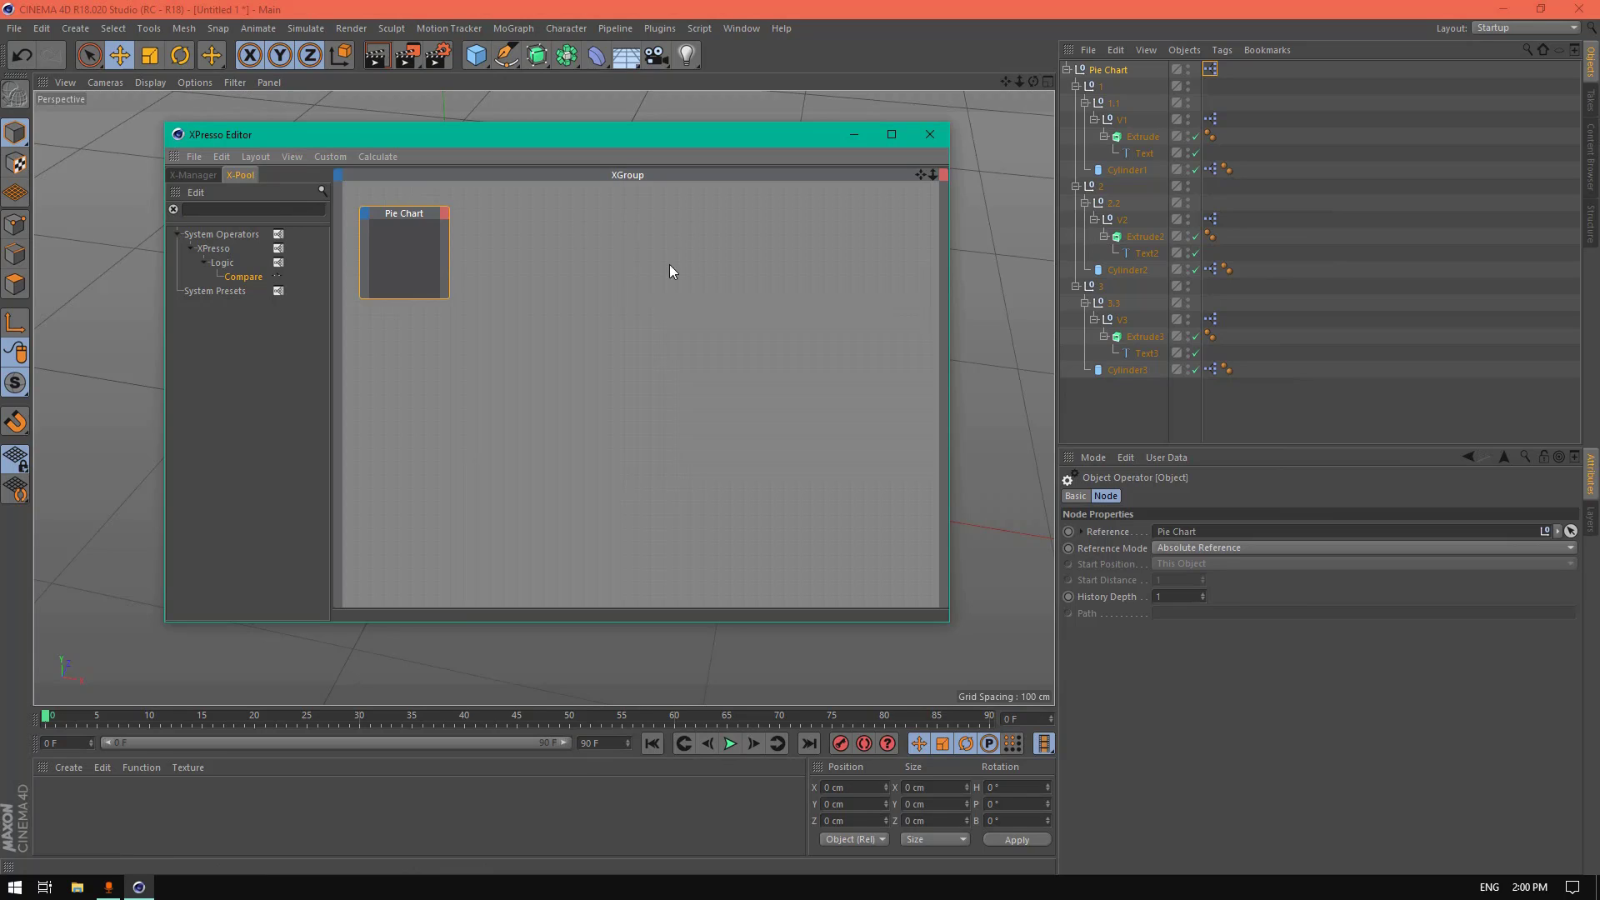
Step: Add Value 1, Value 2 and Value 3 outputs to the Pie Chart node and reposition the node slightly
{"action": "left_click", "coordinate": [447, 217]}
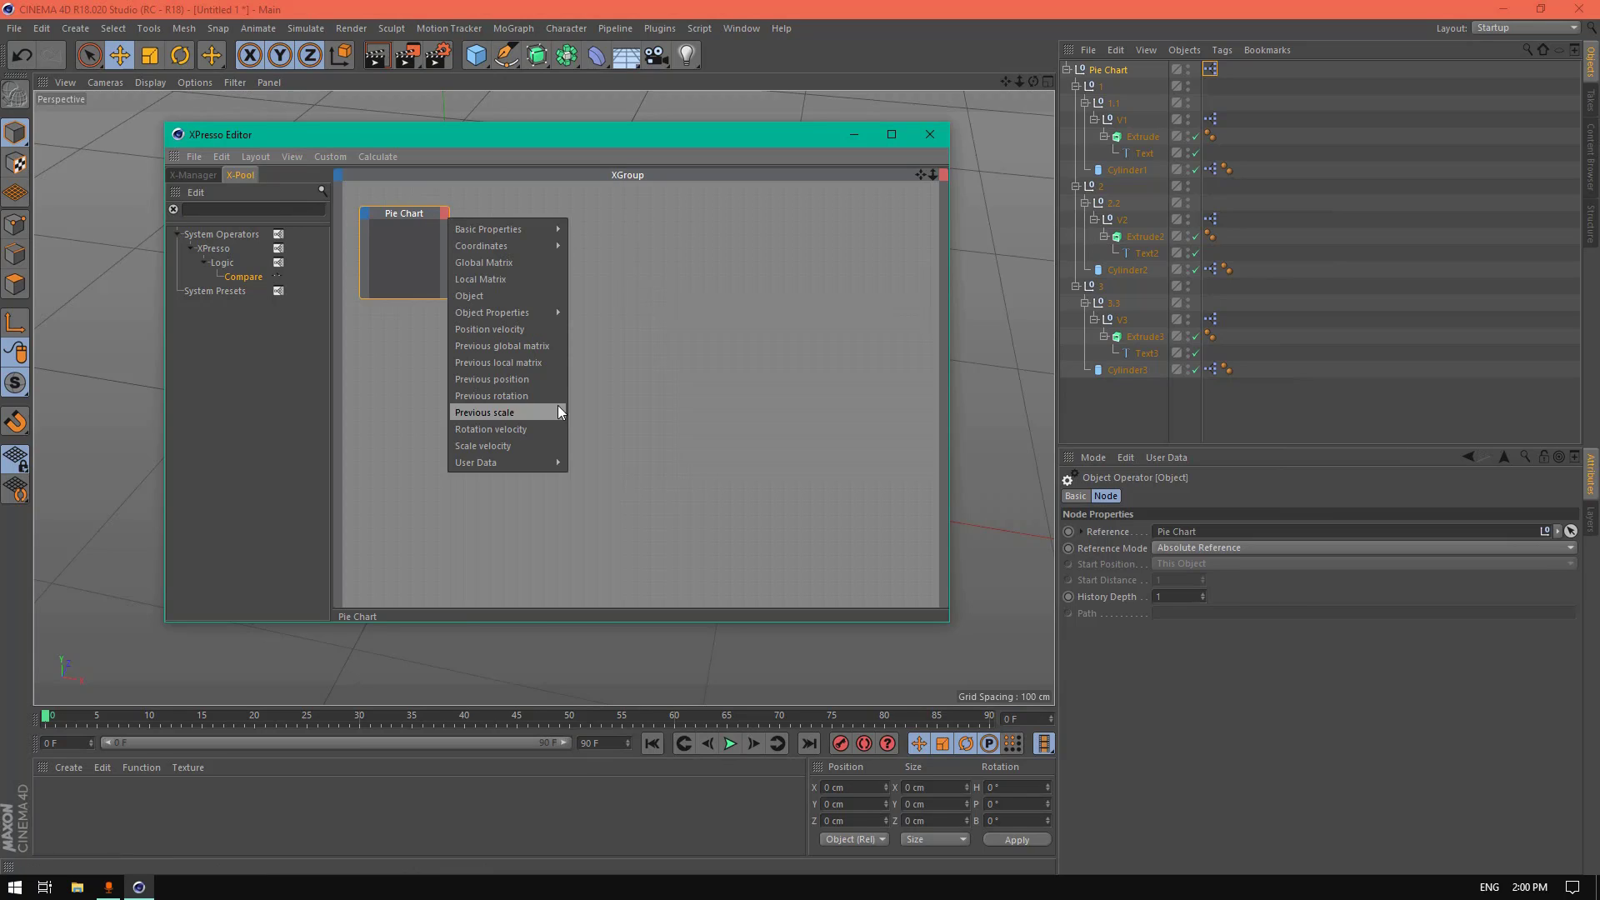
{"action": "mouse_move", "coordinate": [553, 463]}
{"action": "mouse_move", "coordinate": [622, 479]}
{"action": "left_click", "coordinate": [607, 562]}
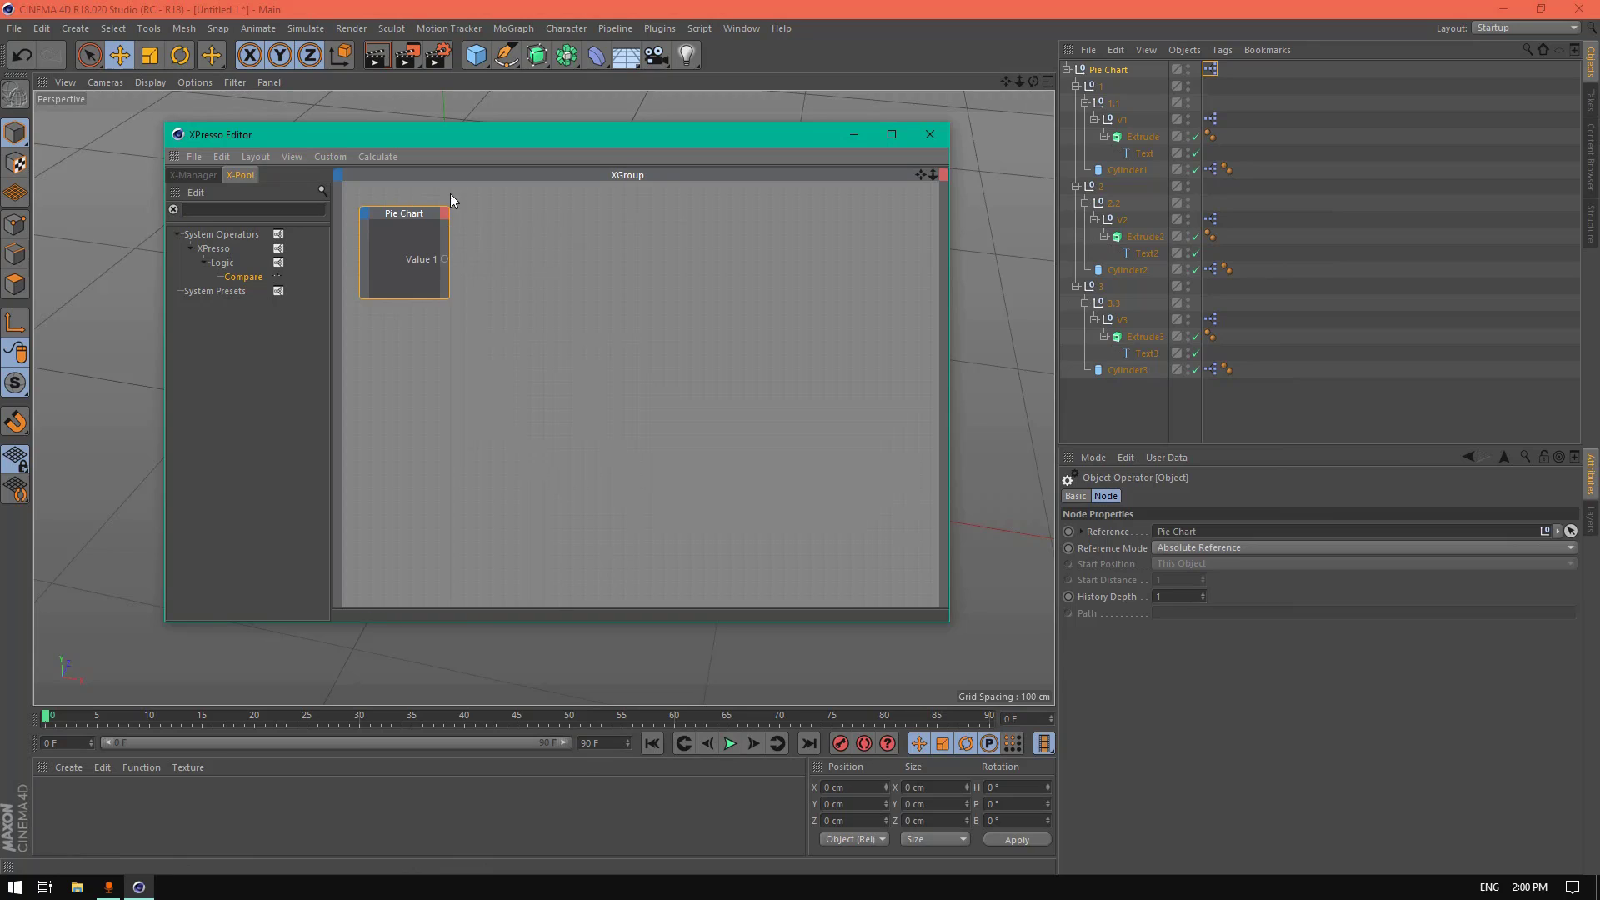
{"action": "left_click", "coordinate": [446, 216]}
{"action": "mouse_move", "coordinate": [549, 464]}
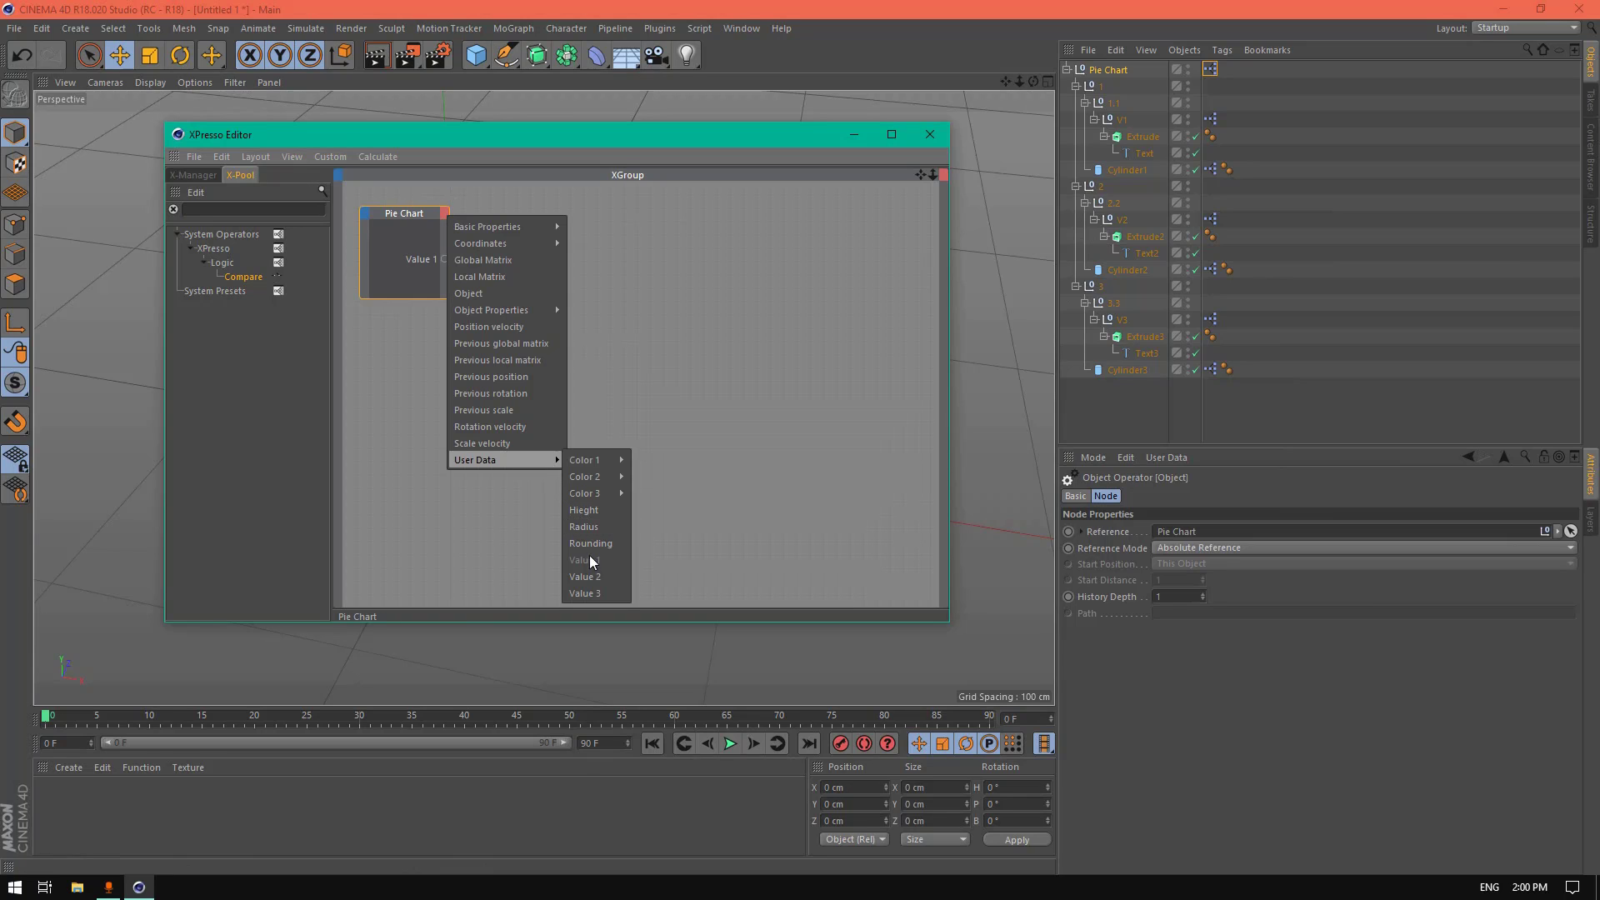
{"action": "left_click", "coordinate": [585, 576]}
{"action": "left_click", "coordinate": [448, 215]}
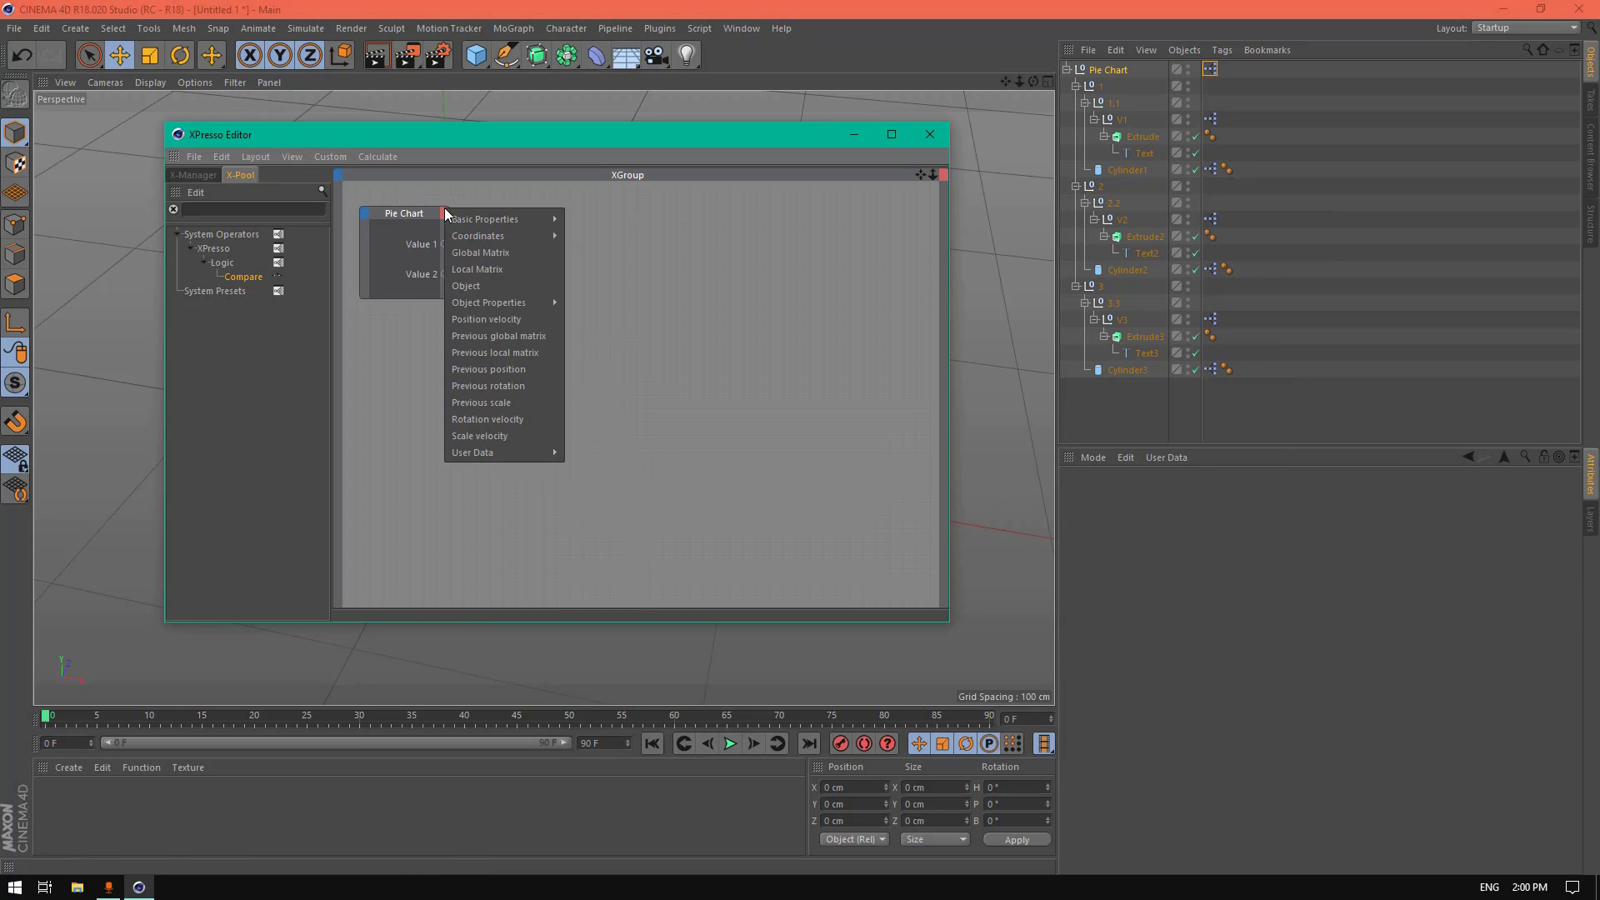
{"action": "mouse_move", "coordinate": [547, 452]}
{"action": "left_click", "coordinate": [598, 582]}
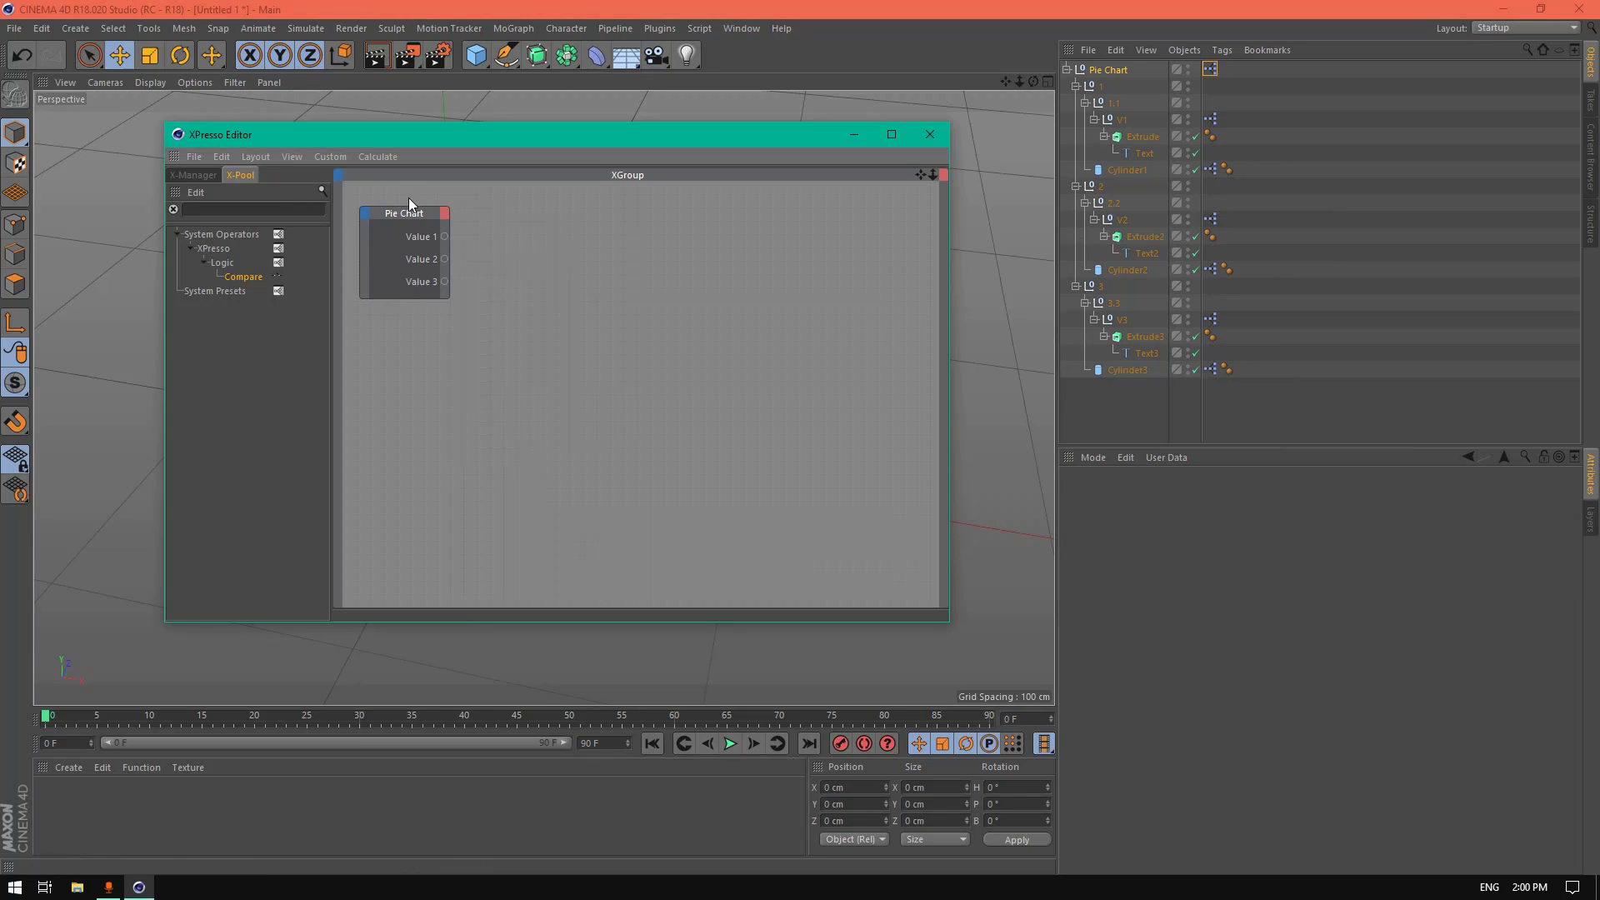
{"action": "mouse_move", "coordinate": [409, 202]}
{"action": "left_mouse_down"}
{"action": "mouse_move", "coordinate": [438, 248]}
{"action": "mouse_move", "coordinate": [422, 226]}
{"action": "left_mouse_up"}
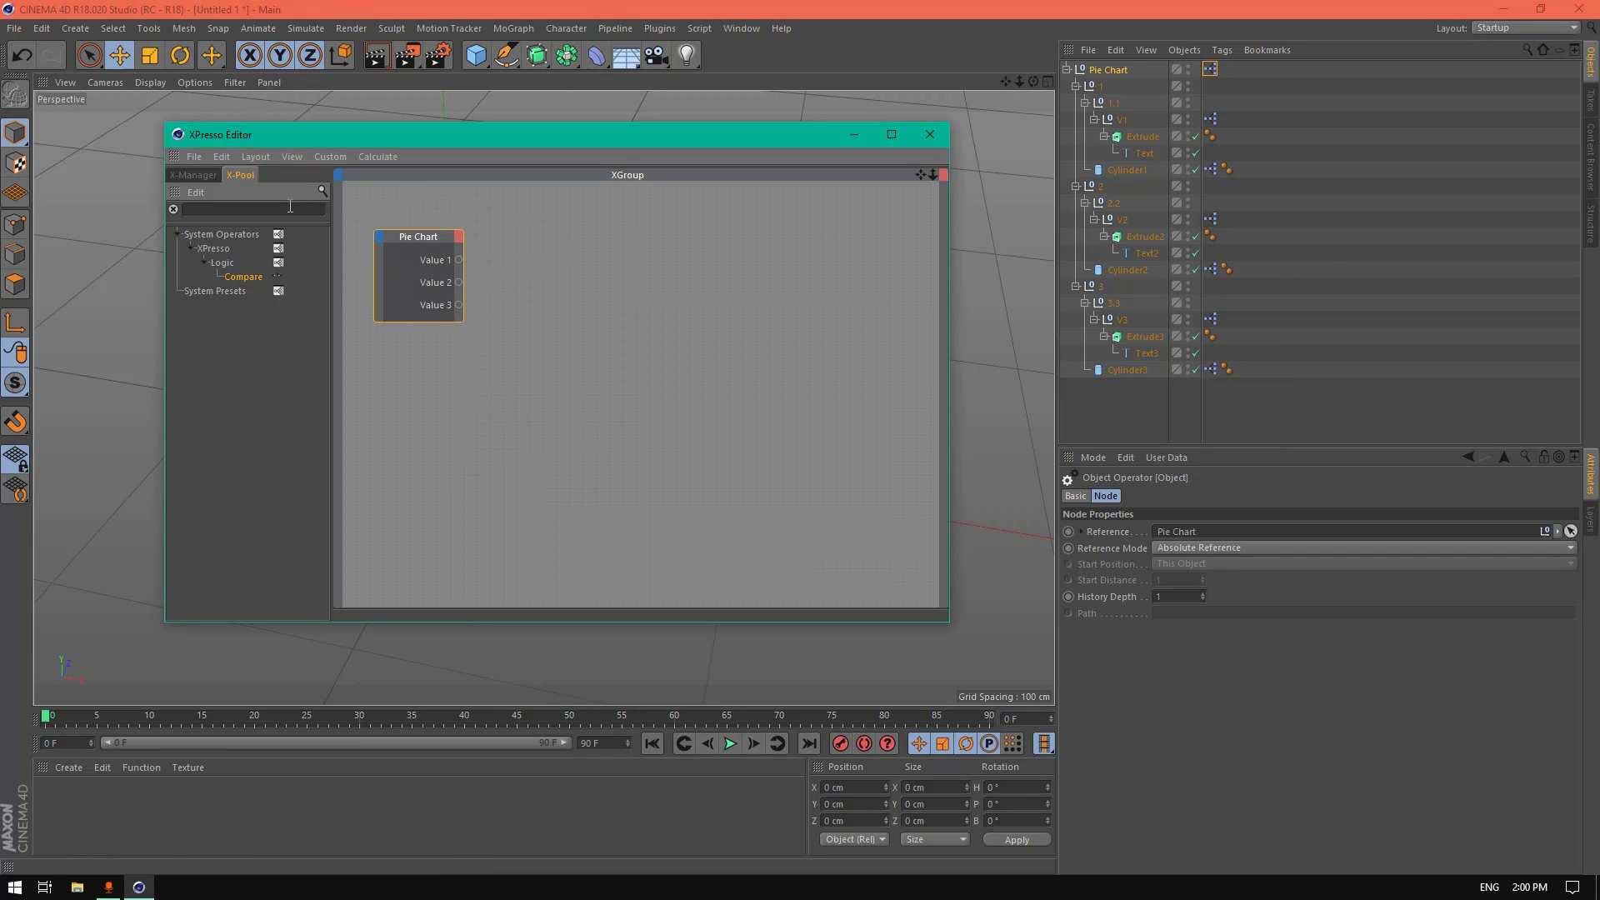
Step: Add a Range Mapper node beside the Pie Chart node and set its output range to Degree
{"action": "type", "text": "range"}
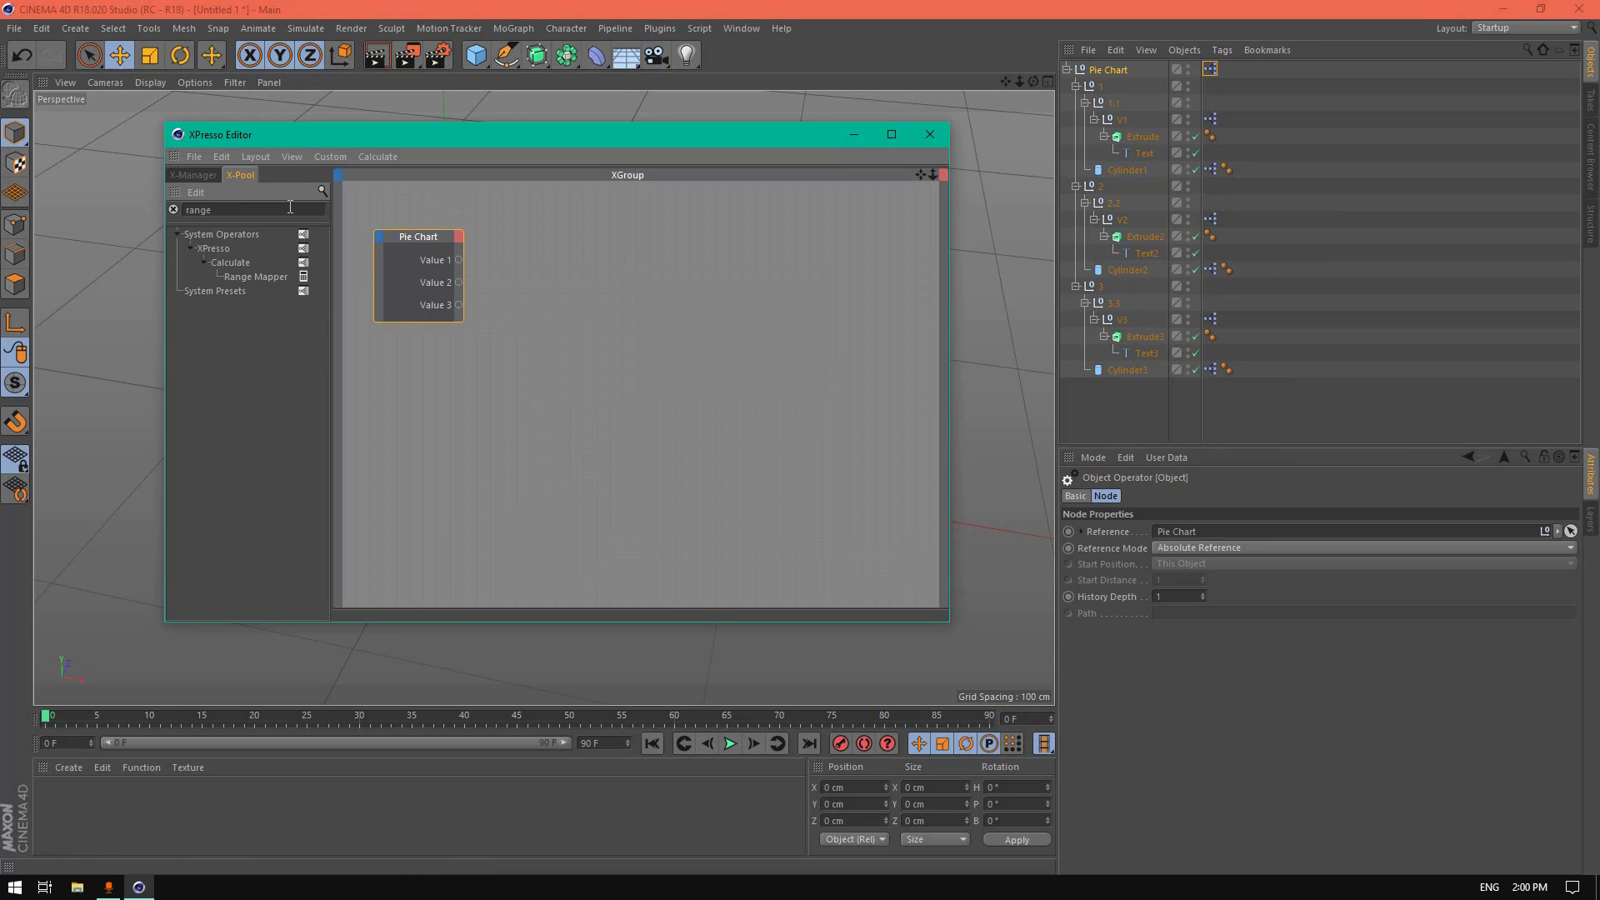
{"action": "left_click_drag", "start_coordinate": [254, 277], "coordinate": [552, 259]}
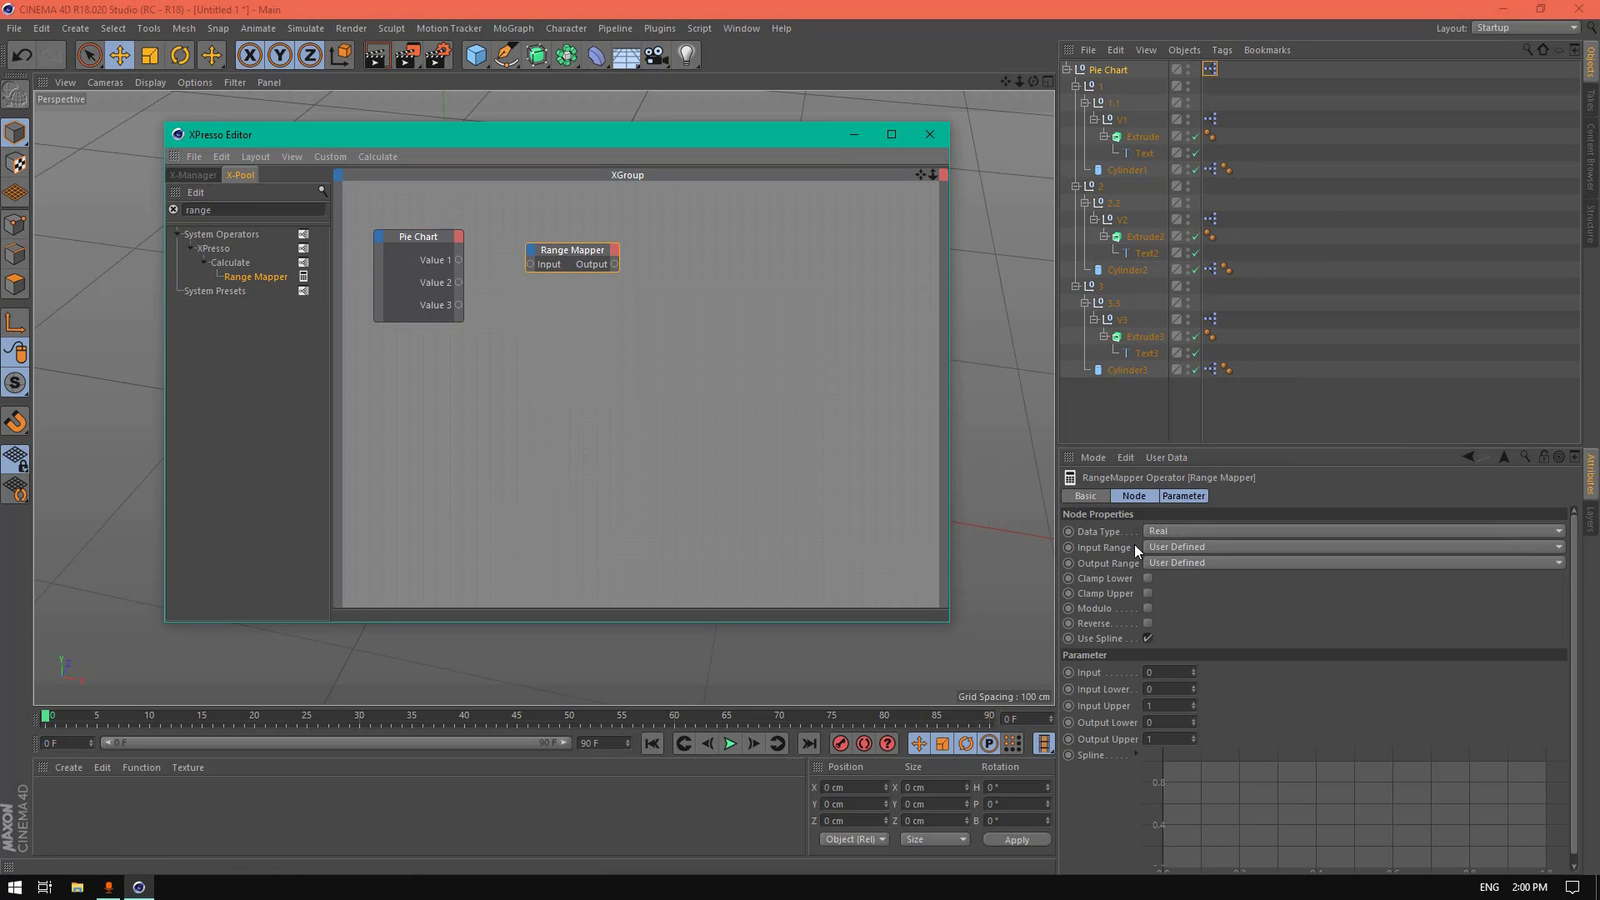
{"action": "left_click", "coordinate": [1179, 560]}
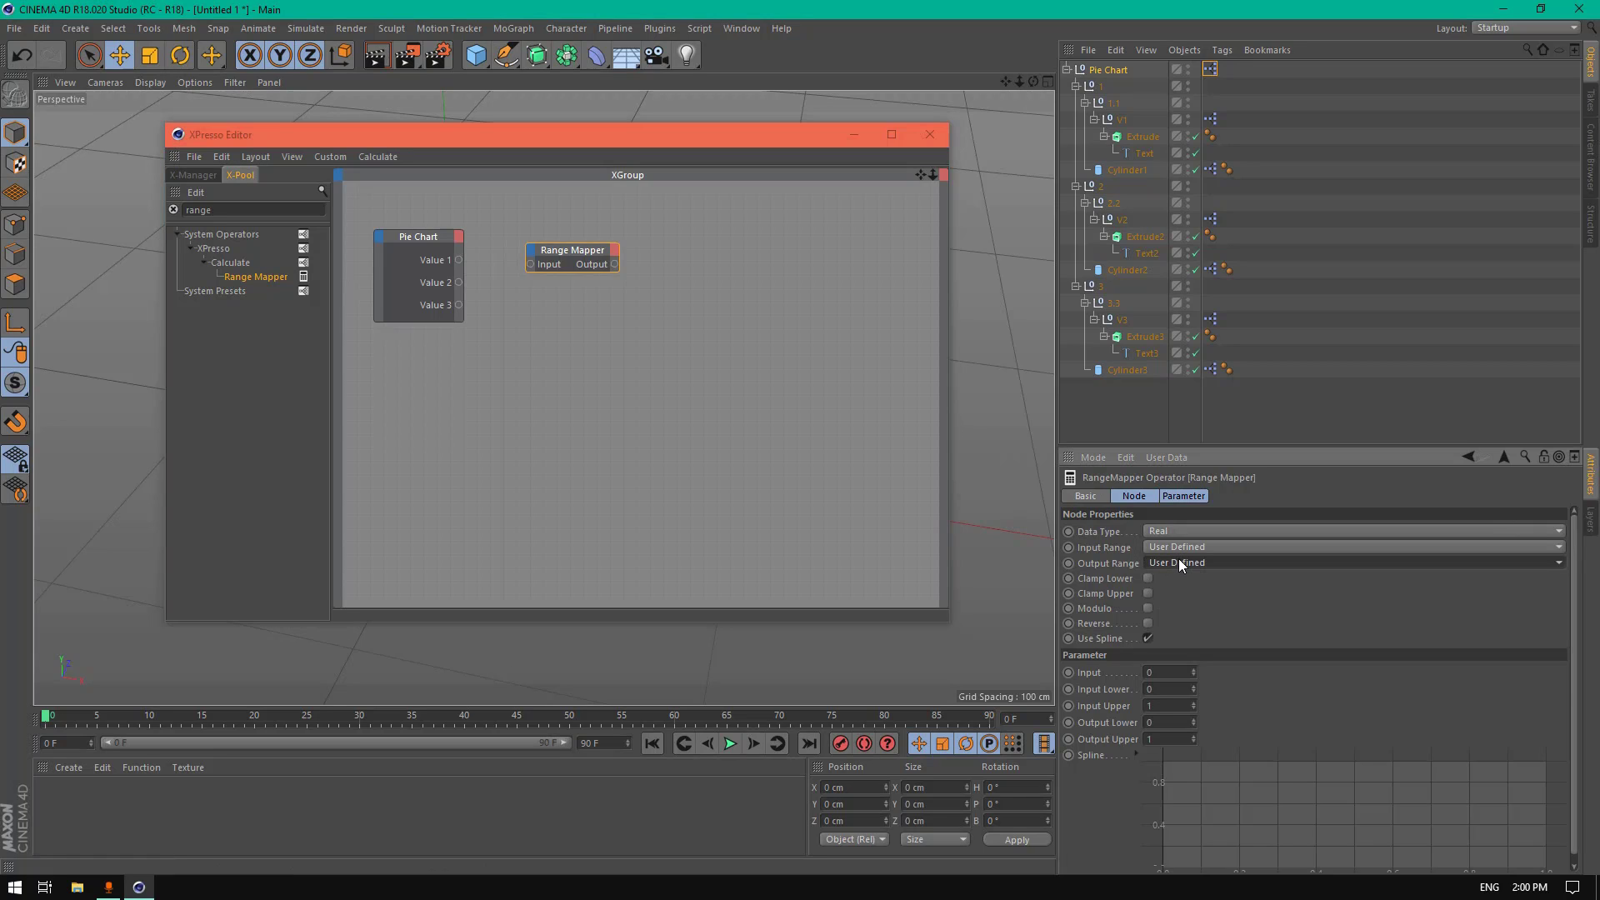
{"action": "left_click", "coordinate": [1210, 606]}
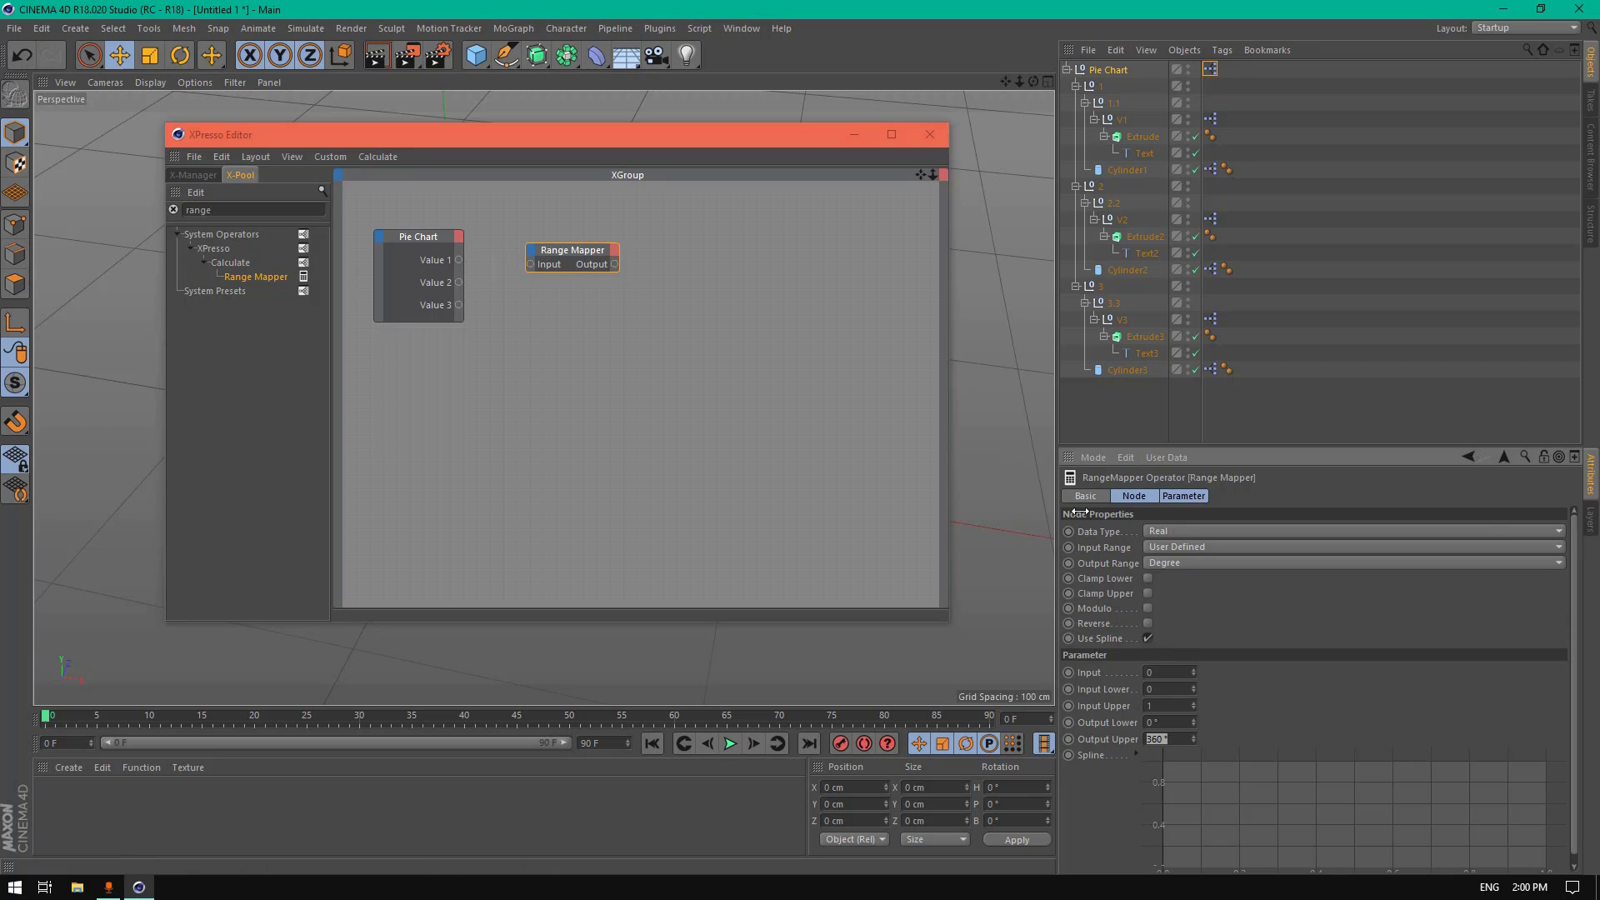
Step: Connect the Pie Chart node's Value 1 output to the Range Mapper's input and add a Constant node above the Range Mapper
{"action": "left_click_drag", "start_coordinate": [574, 251], "coordinate": [566, 243]}
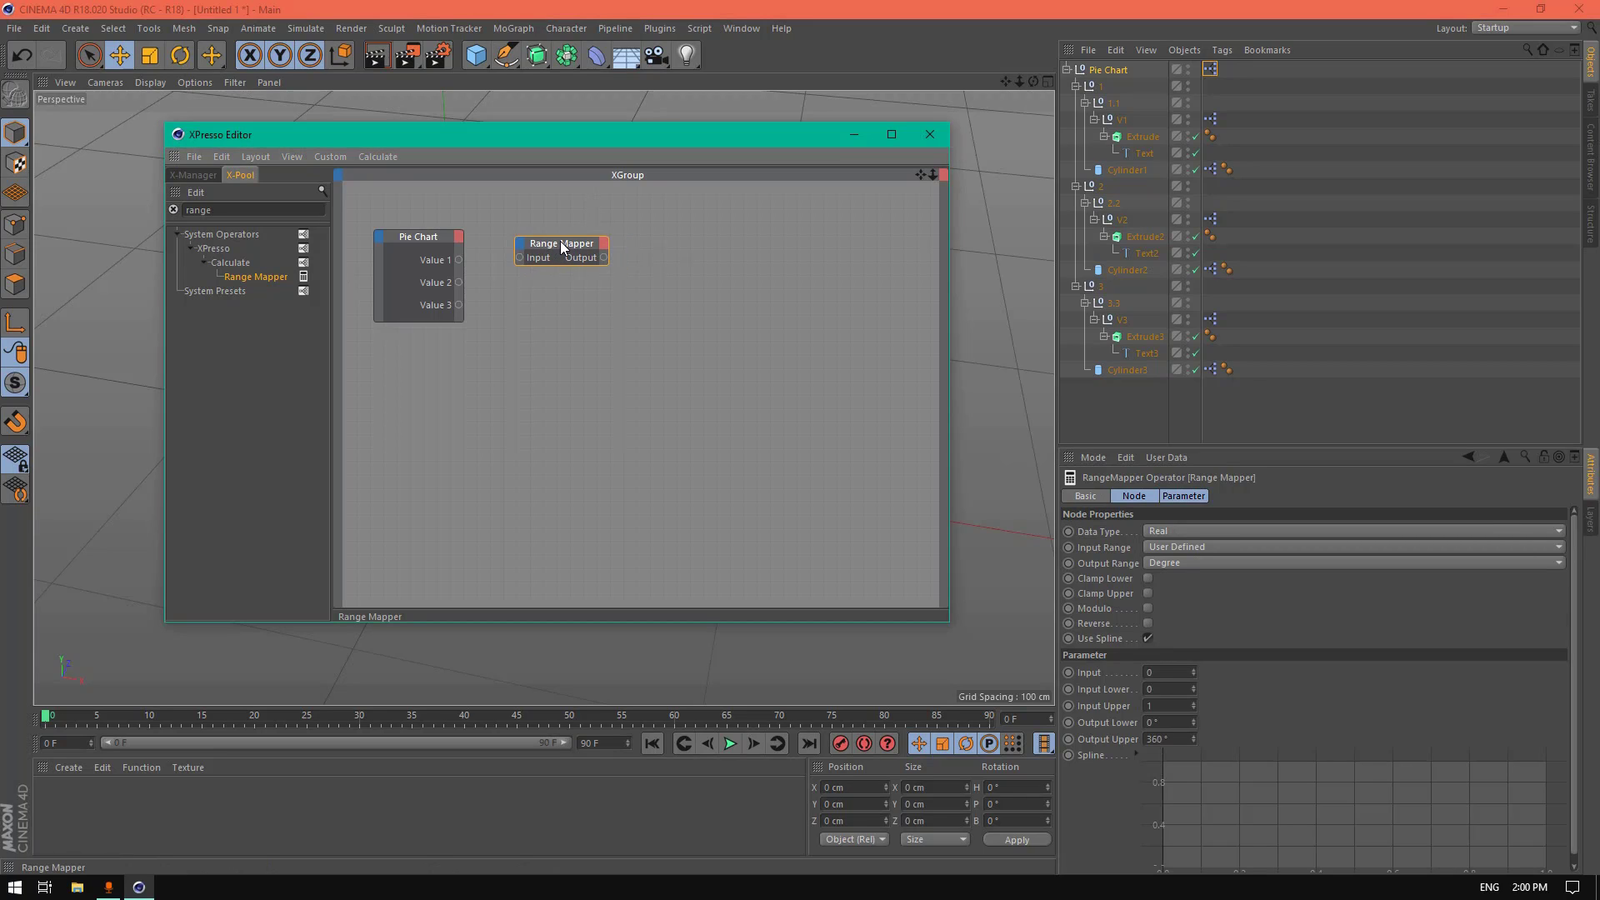
{"action": "left_click_drag", "start_coordinate": [455, 262], "coordinate": [457, 260]}
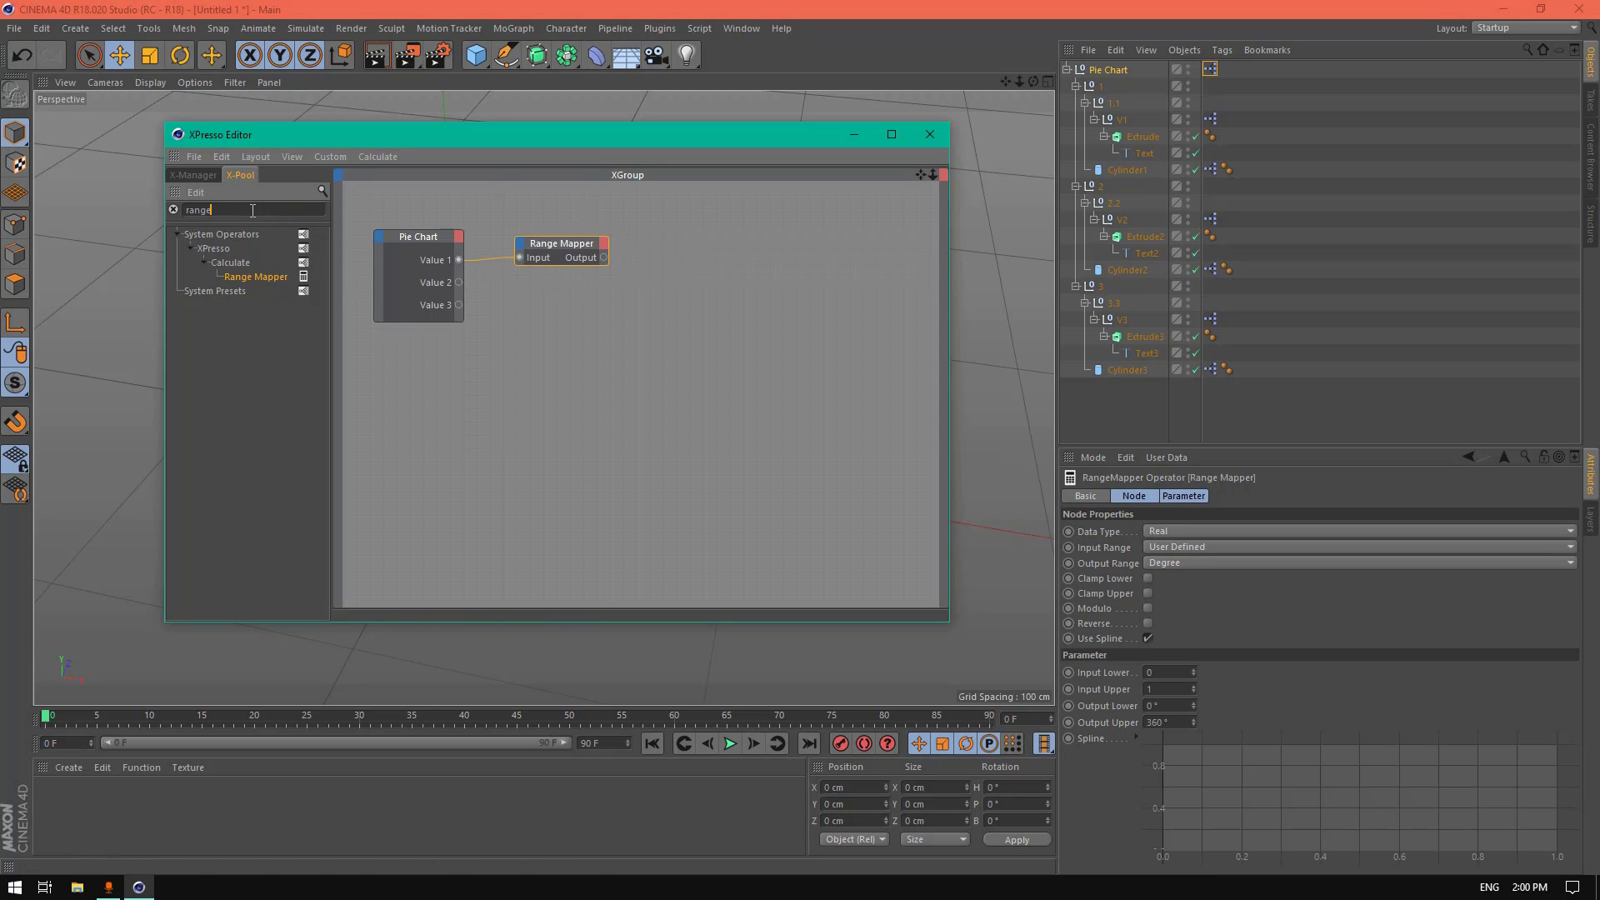
{"action": "left_click_drag", "start_coordinate": [255, 210], "coordinate": [132, 218]}
{"action": "type", "text": "consta"}
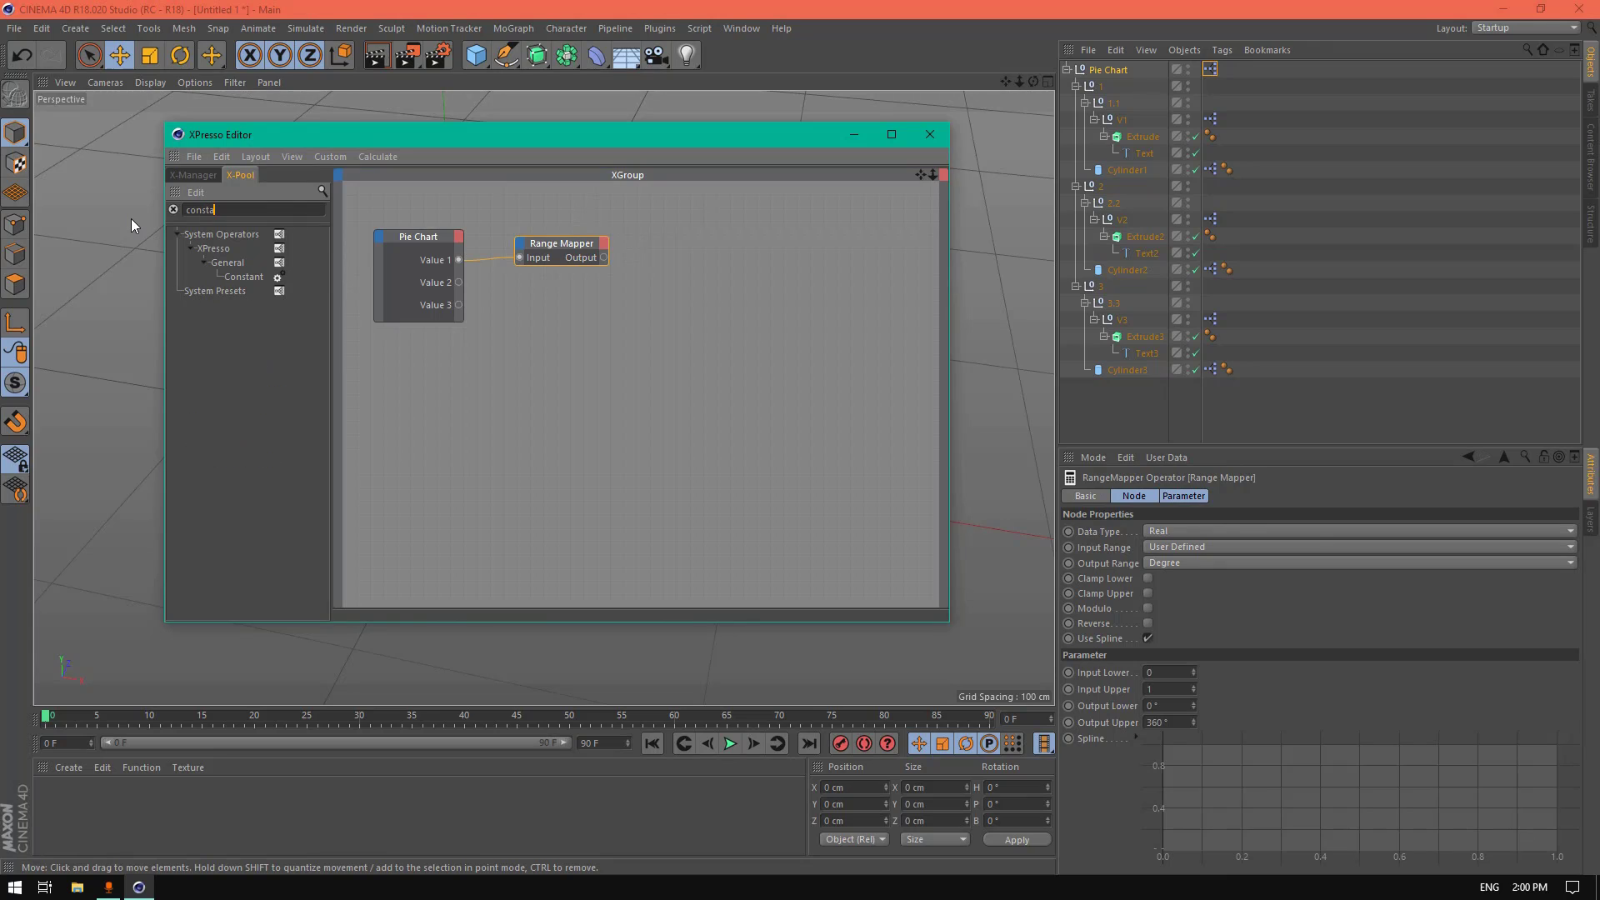
{"action": "left_click_drag", "start_coordinate": [247, 277], "coordinate": [557, 190]}
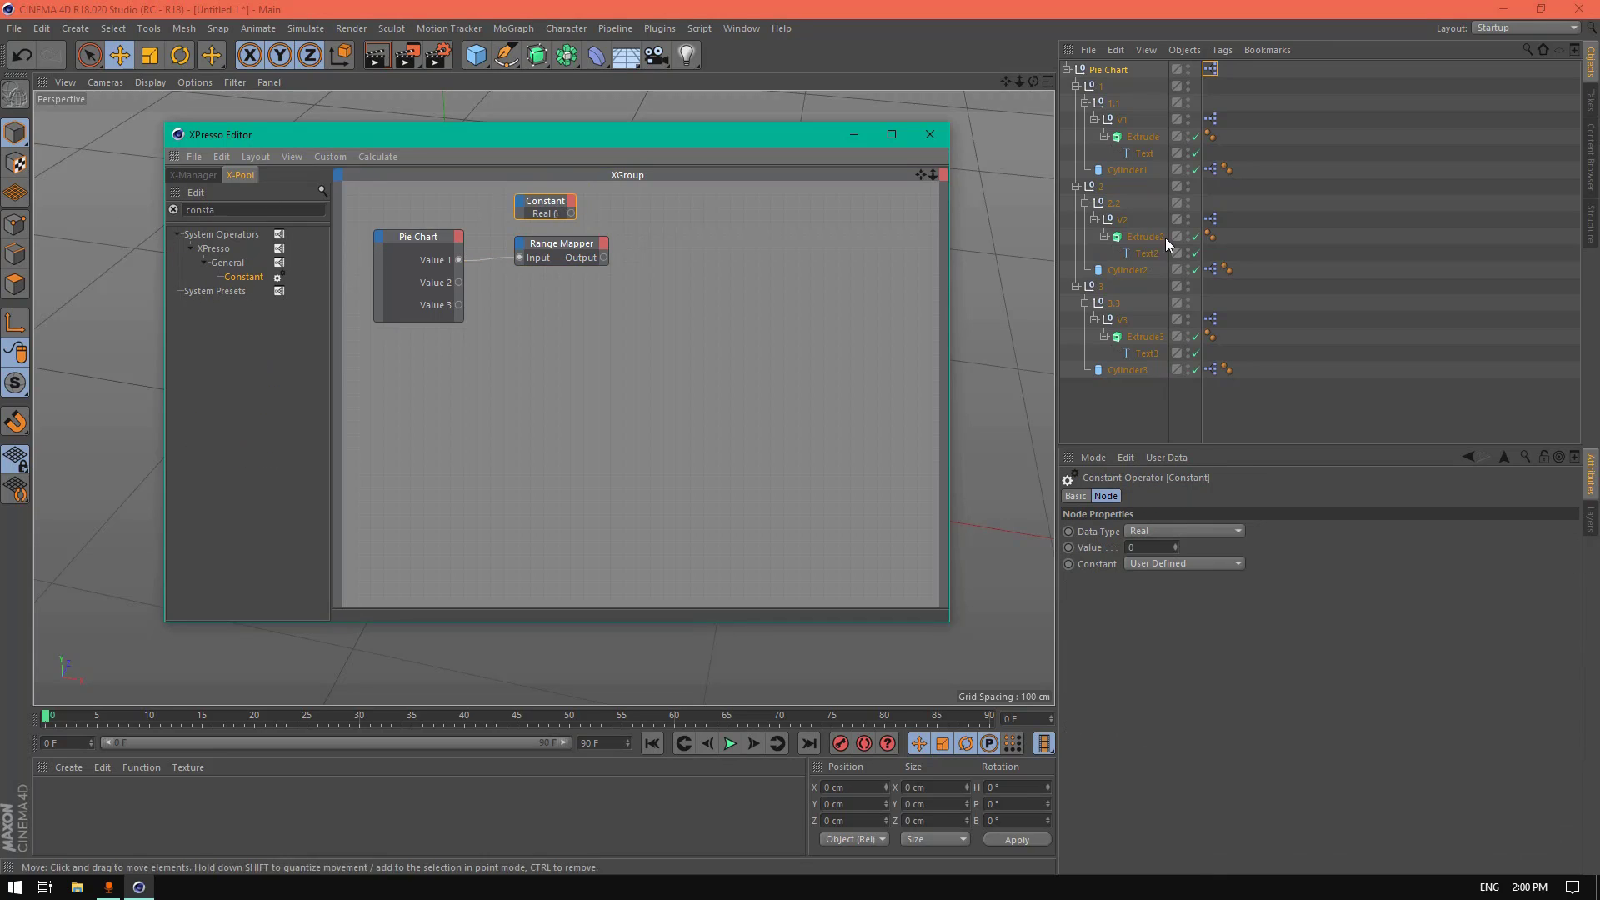
Step: Add Cylinder1 to the XPresso graph with Slice From and To as inputs and Slice To as an output
{"action": "left_click_drag", "start_coordinate": [1125, 169], "coordinate": [779, 225]}
{"action": "left_click", "coordinate": [725, 232]}
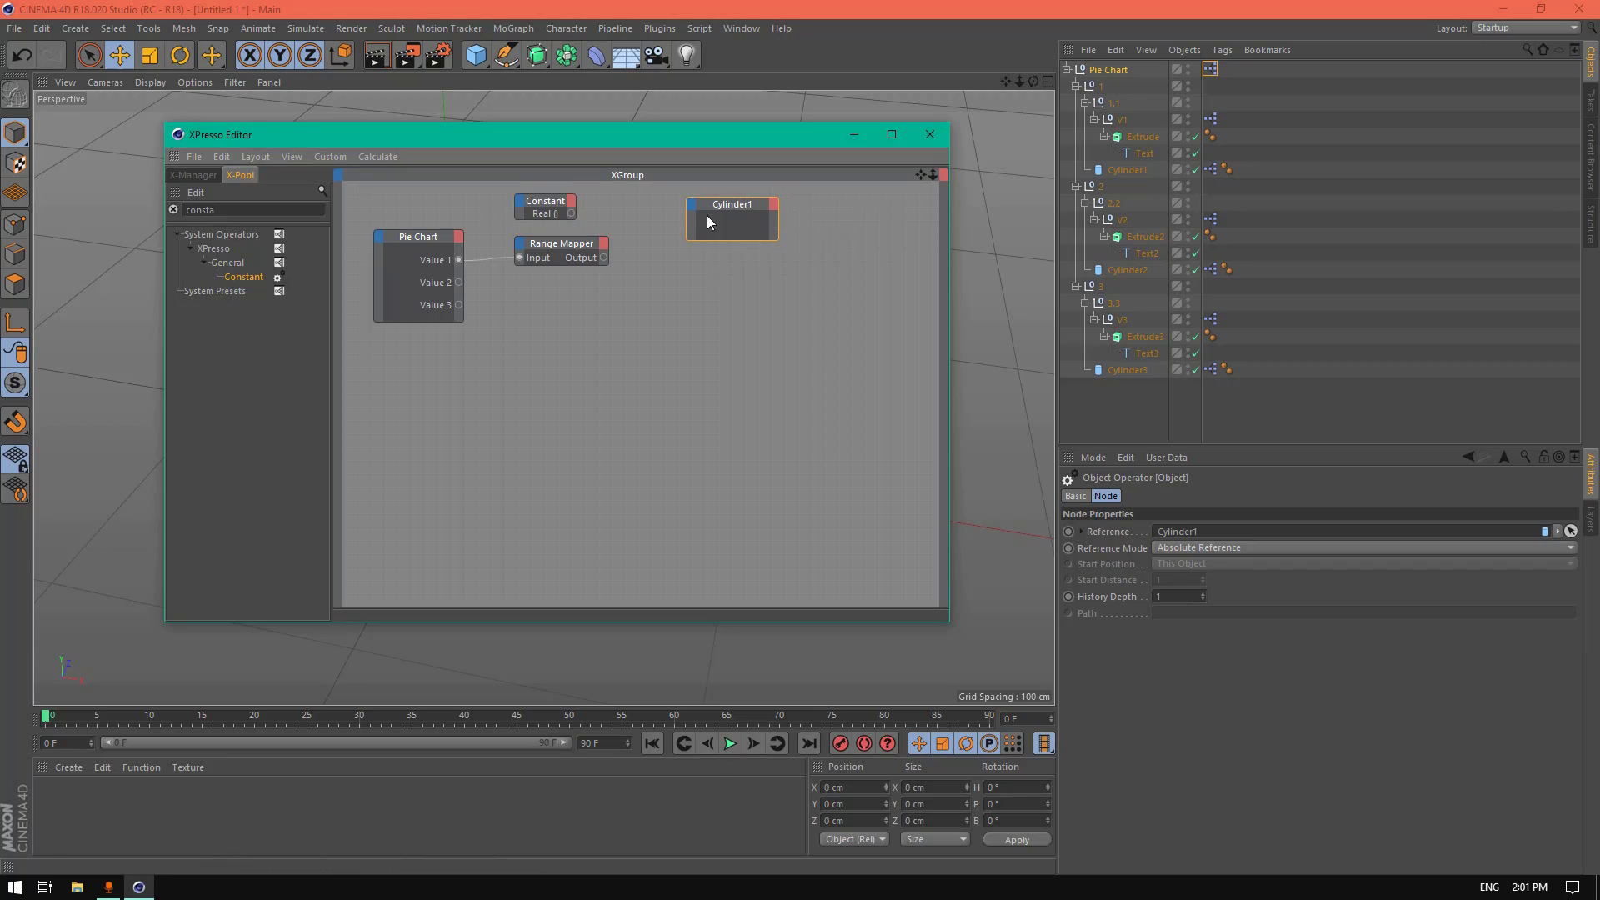
{"action": "left_click", "coordinate": [693, 207]}
{"action": "left_click", "coordinate": [691, 208]}
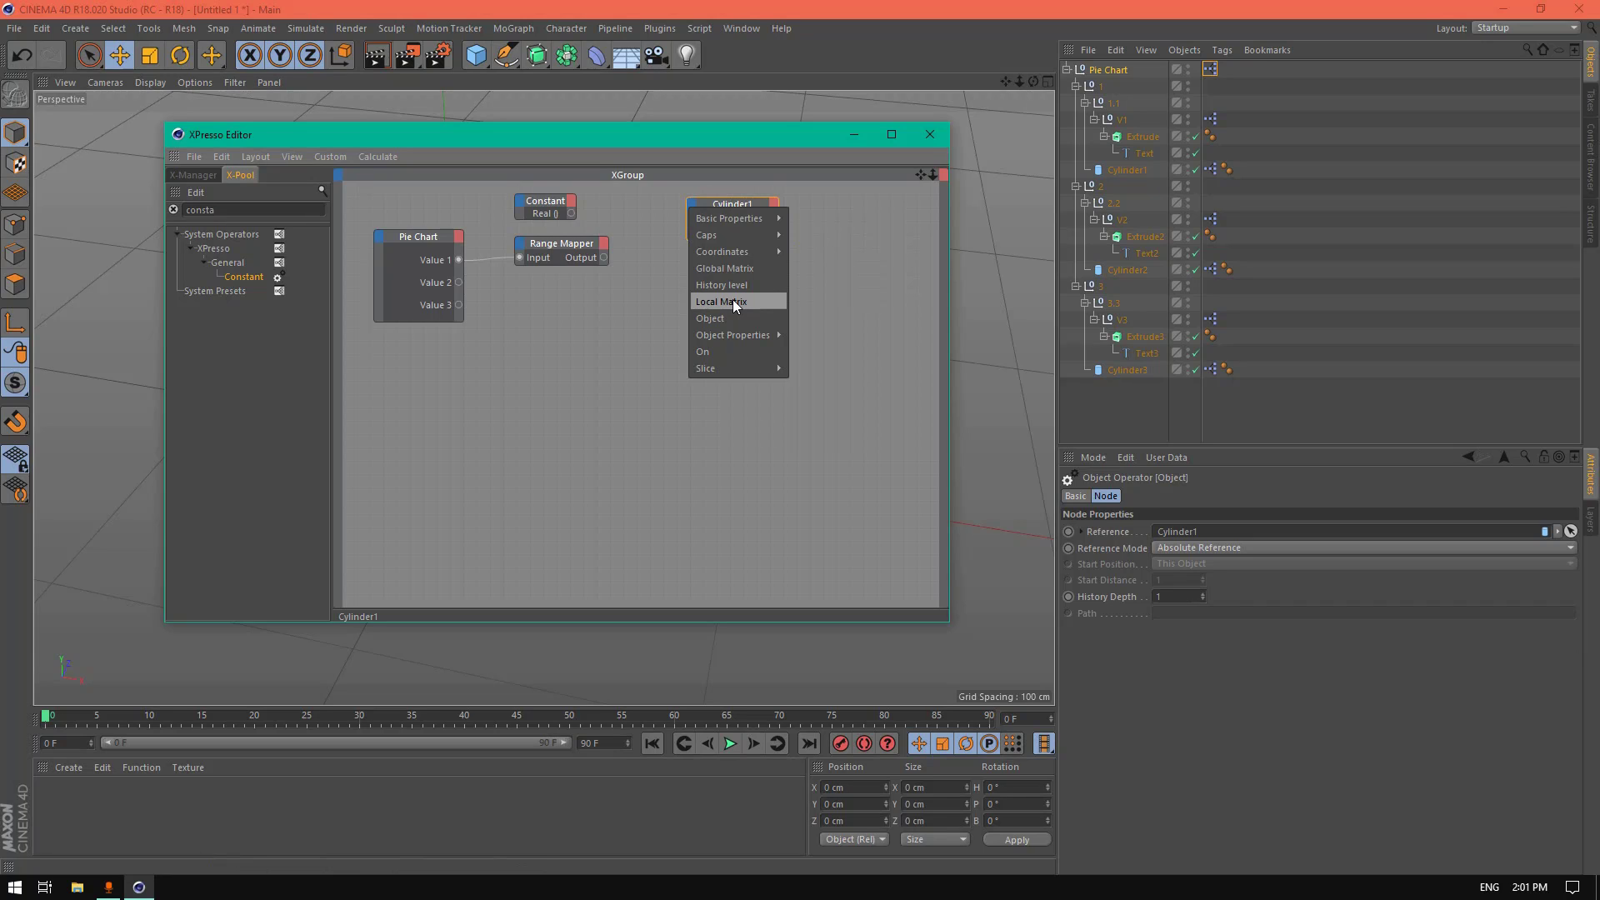
{"action": "mouse_move", "coordinate": [750, 236]}
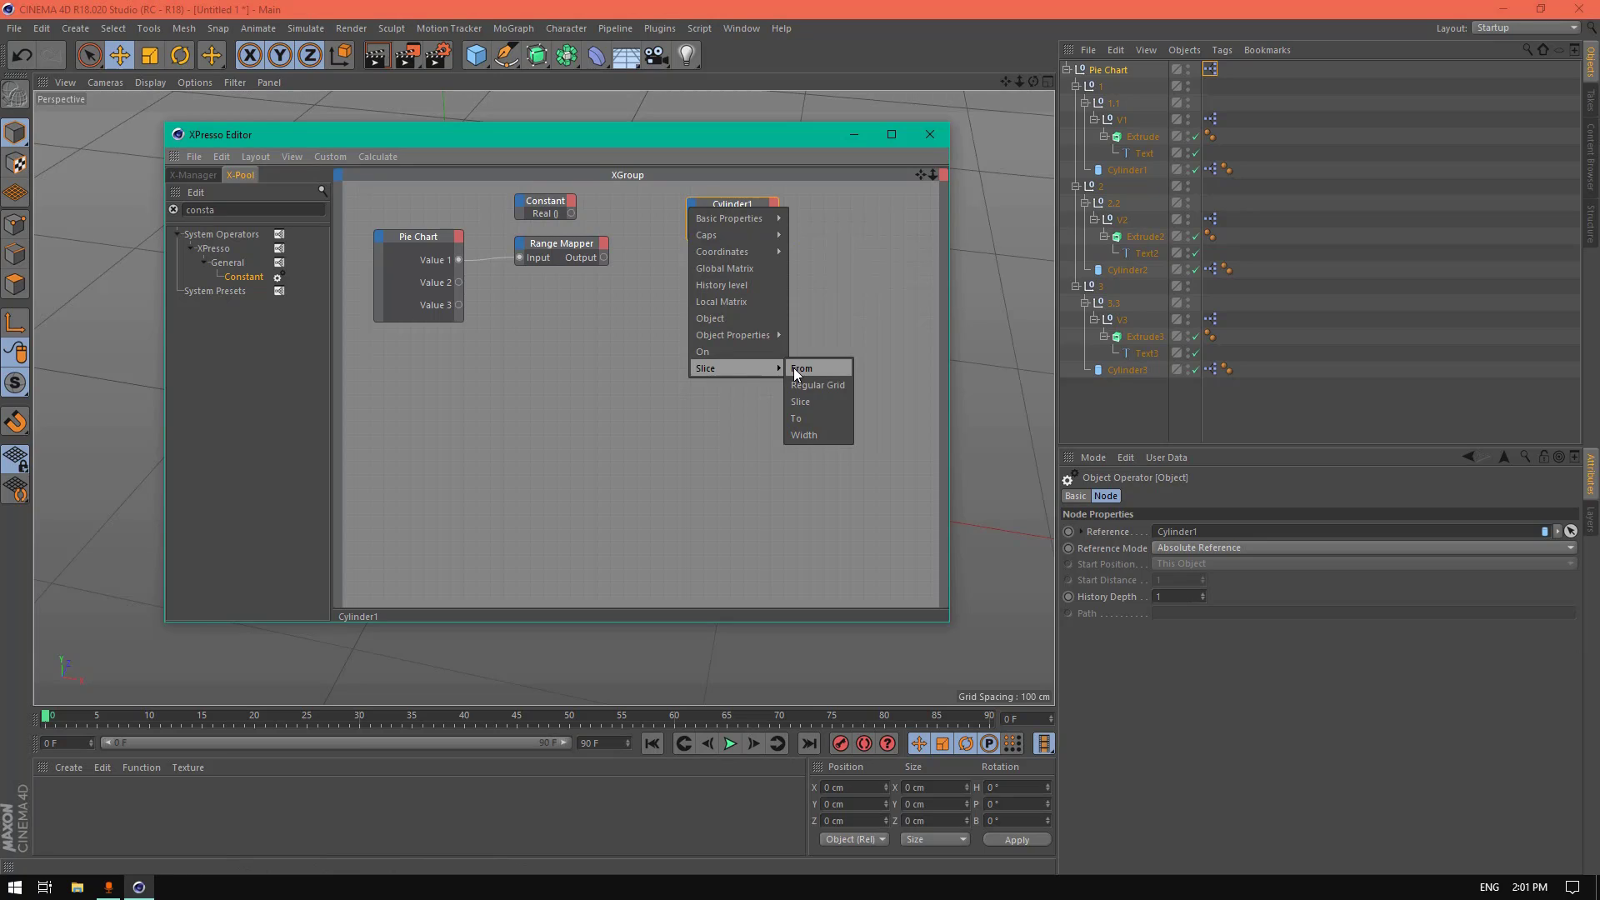
{"action": "left_click", "coordinate": [796, 368]}
{"action": "left_click", "coordinate": [692, 208]}
{"action": "mouse_move", "coordinate": [751, 371]}
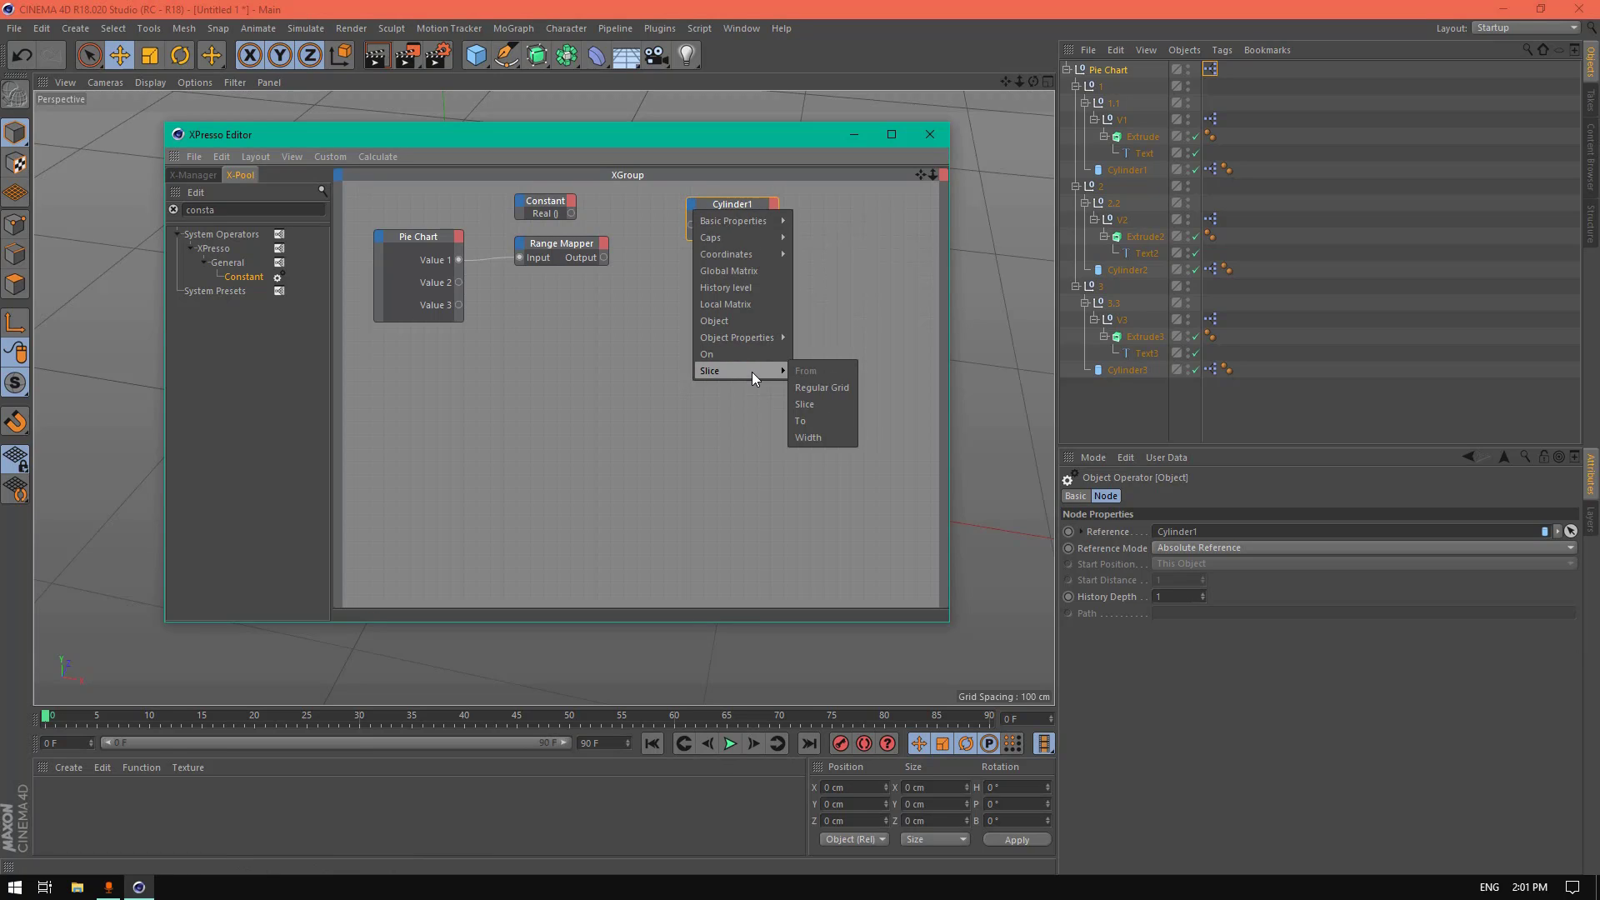
{"action": "left_click", "coordinate": [823, 421]}
{"action": "left_click", "coordinate": [770, 213]}
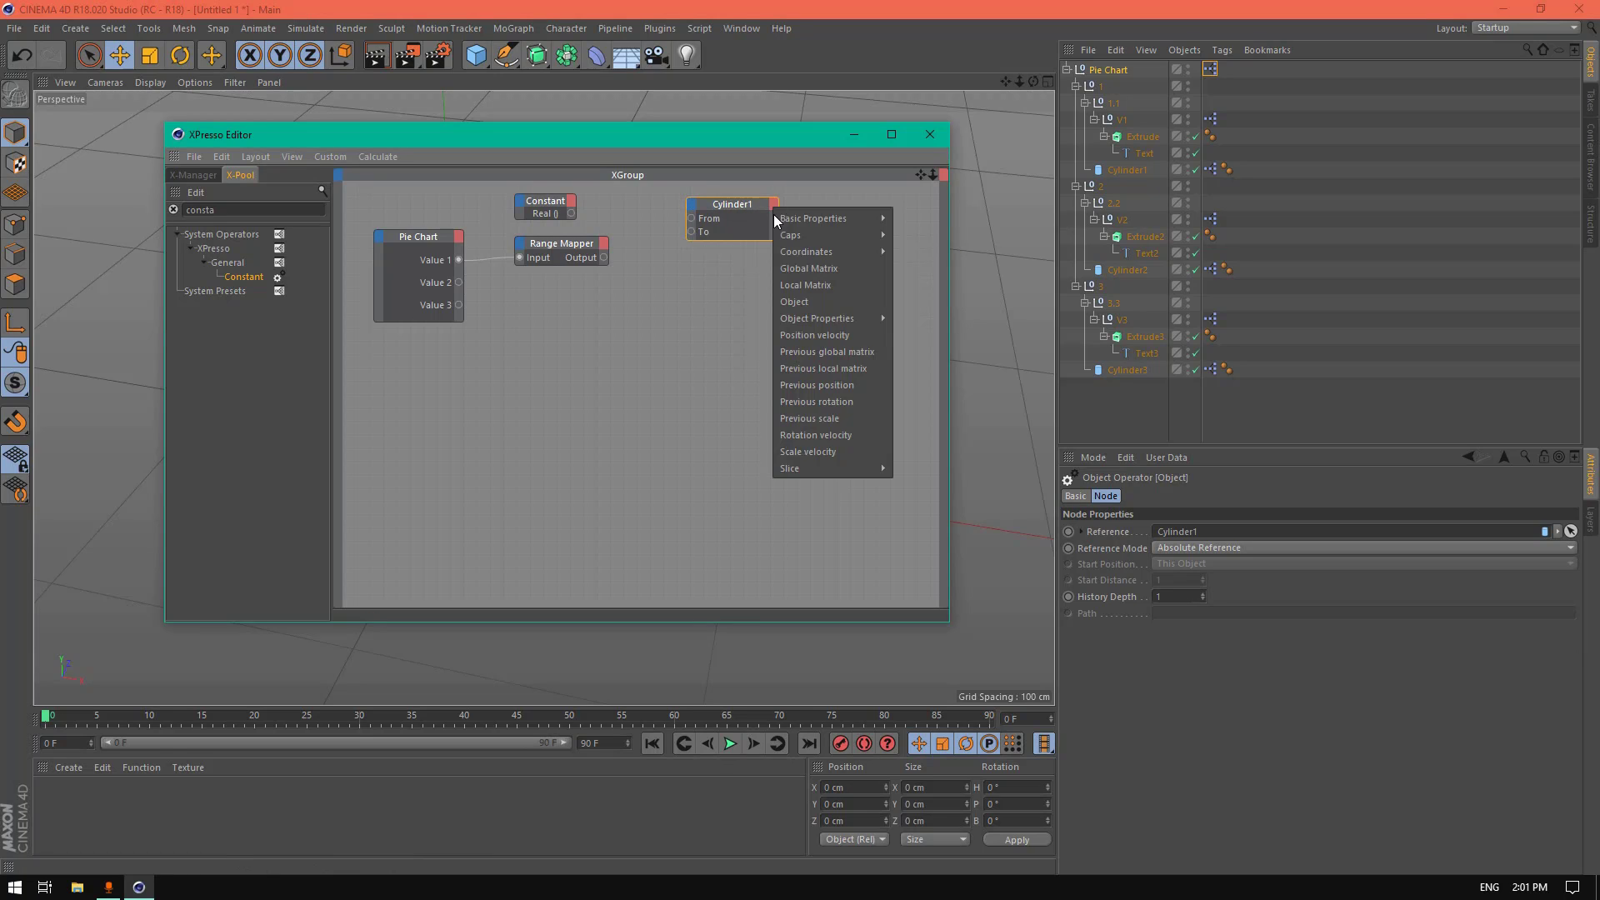
{"action": "mouse_move", "coordinate": [848, 472]}
{"action": "left_click", "coordinate": [920, 516]}
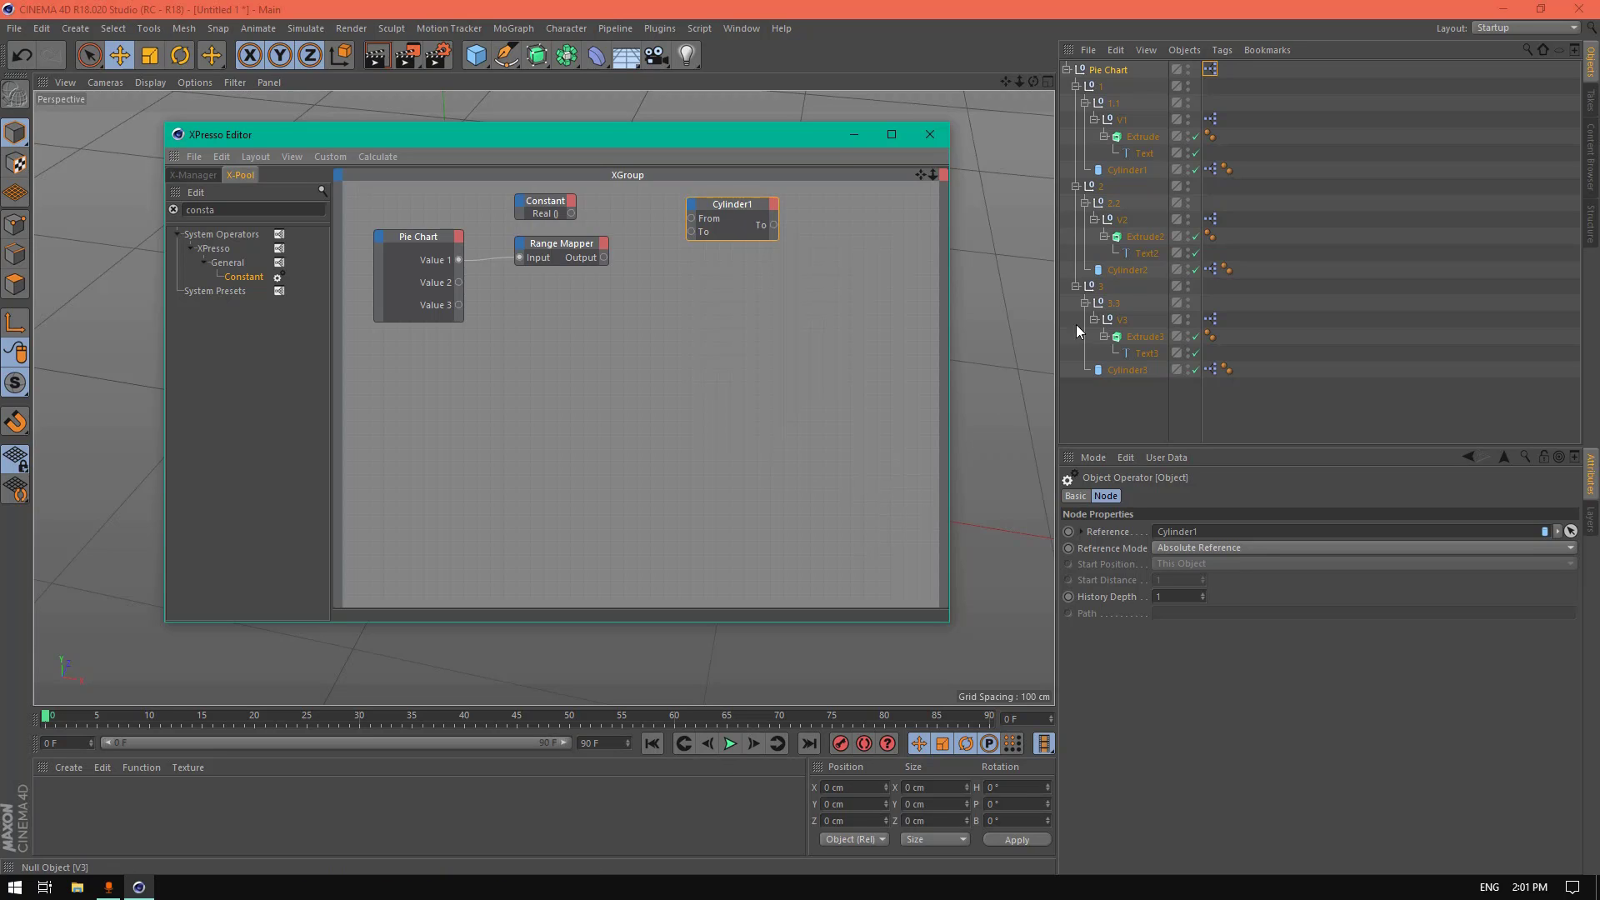
Step: Add Cylinder2 to the graph below Cylinder1, with Slice From and To inputs and a Slice To output
{"action": "left_click_drag", "start_coordinate": [790, 287], "coordinate": [792, 288]}
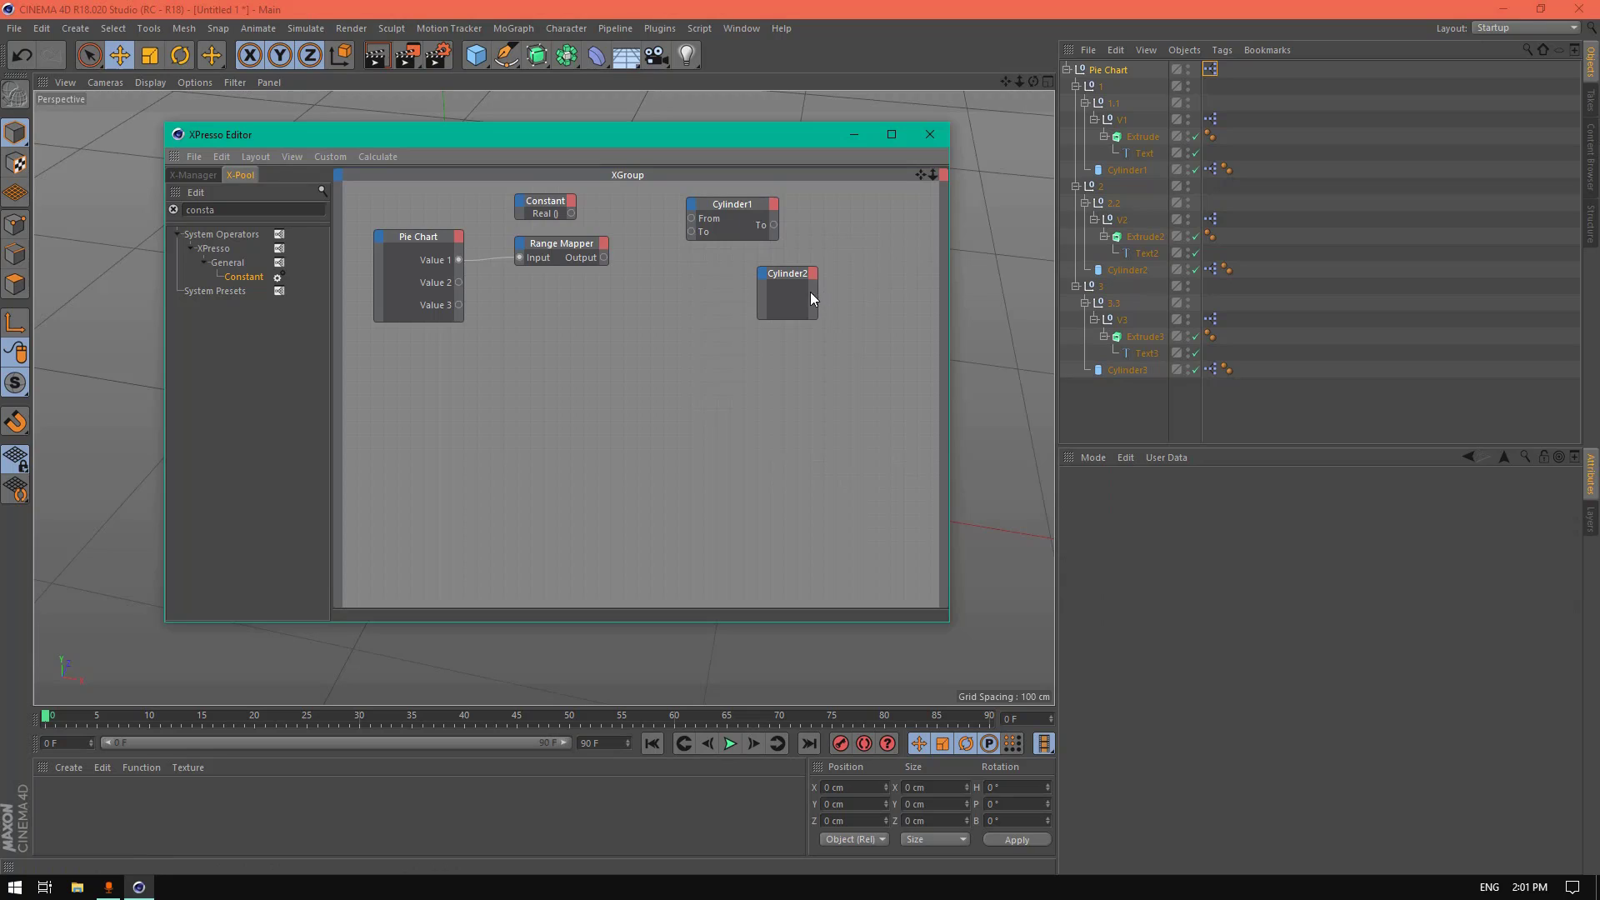
{"action": "left_click", "coordinate": [785, 274]}
{"action": "left_click", "coordinate": [763, 274]}
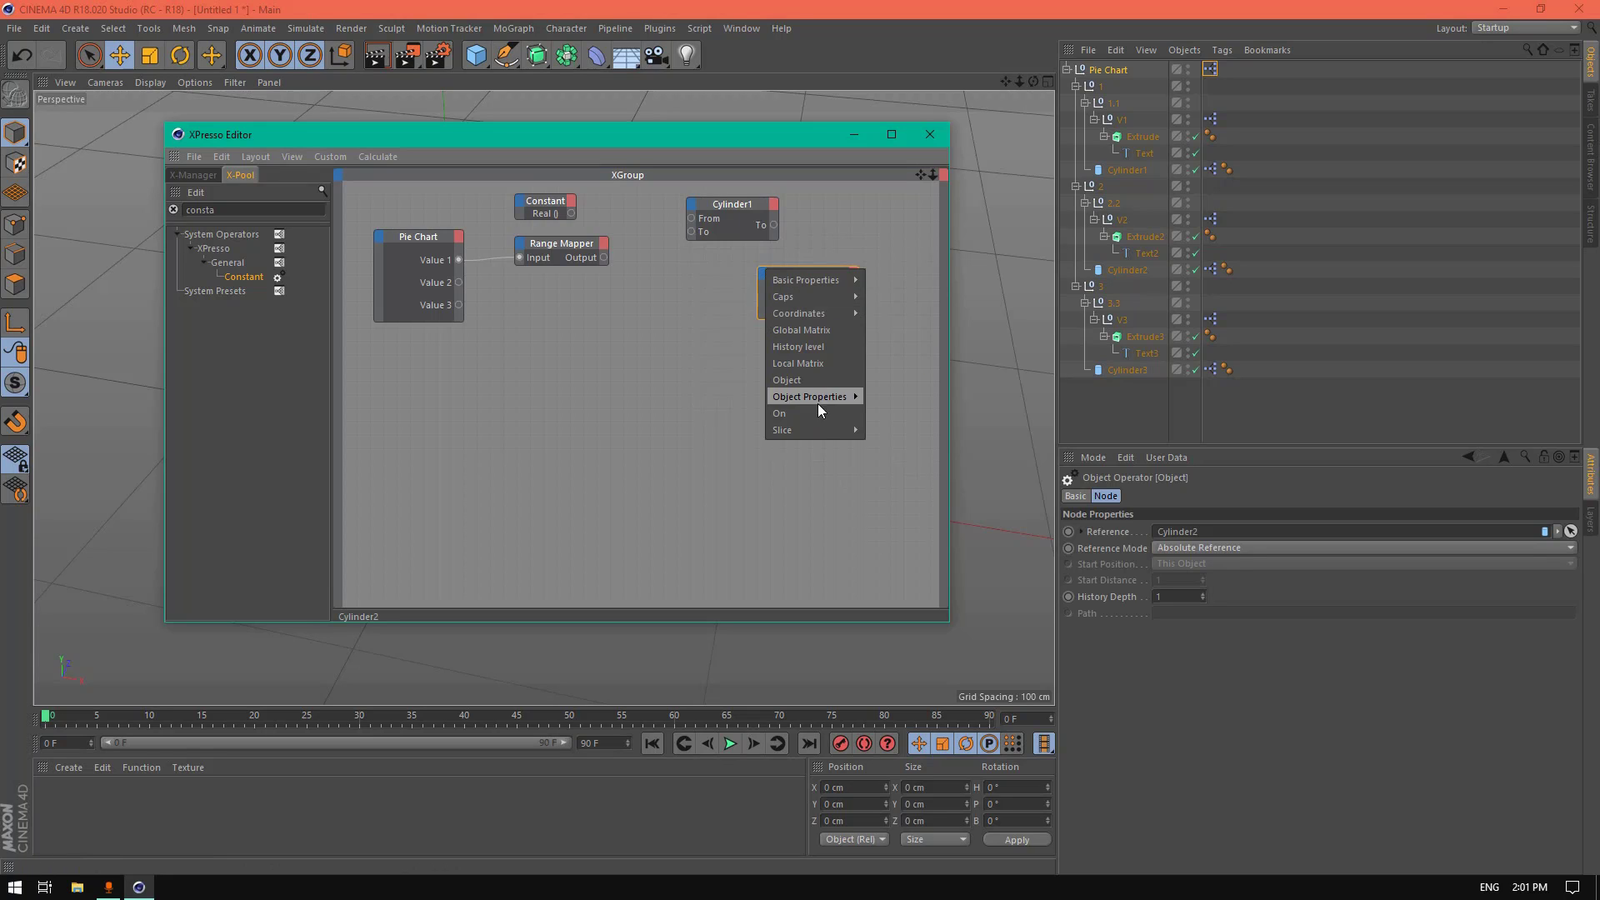
{"action": "left_click", "coordinate": [888, 427]}
{"action": "left_click", "coordinate": [763, 272]}
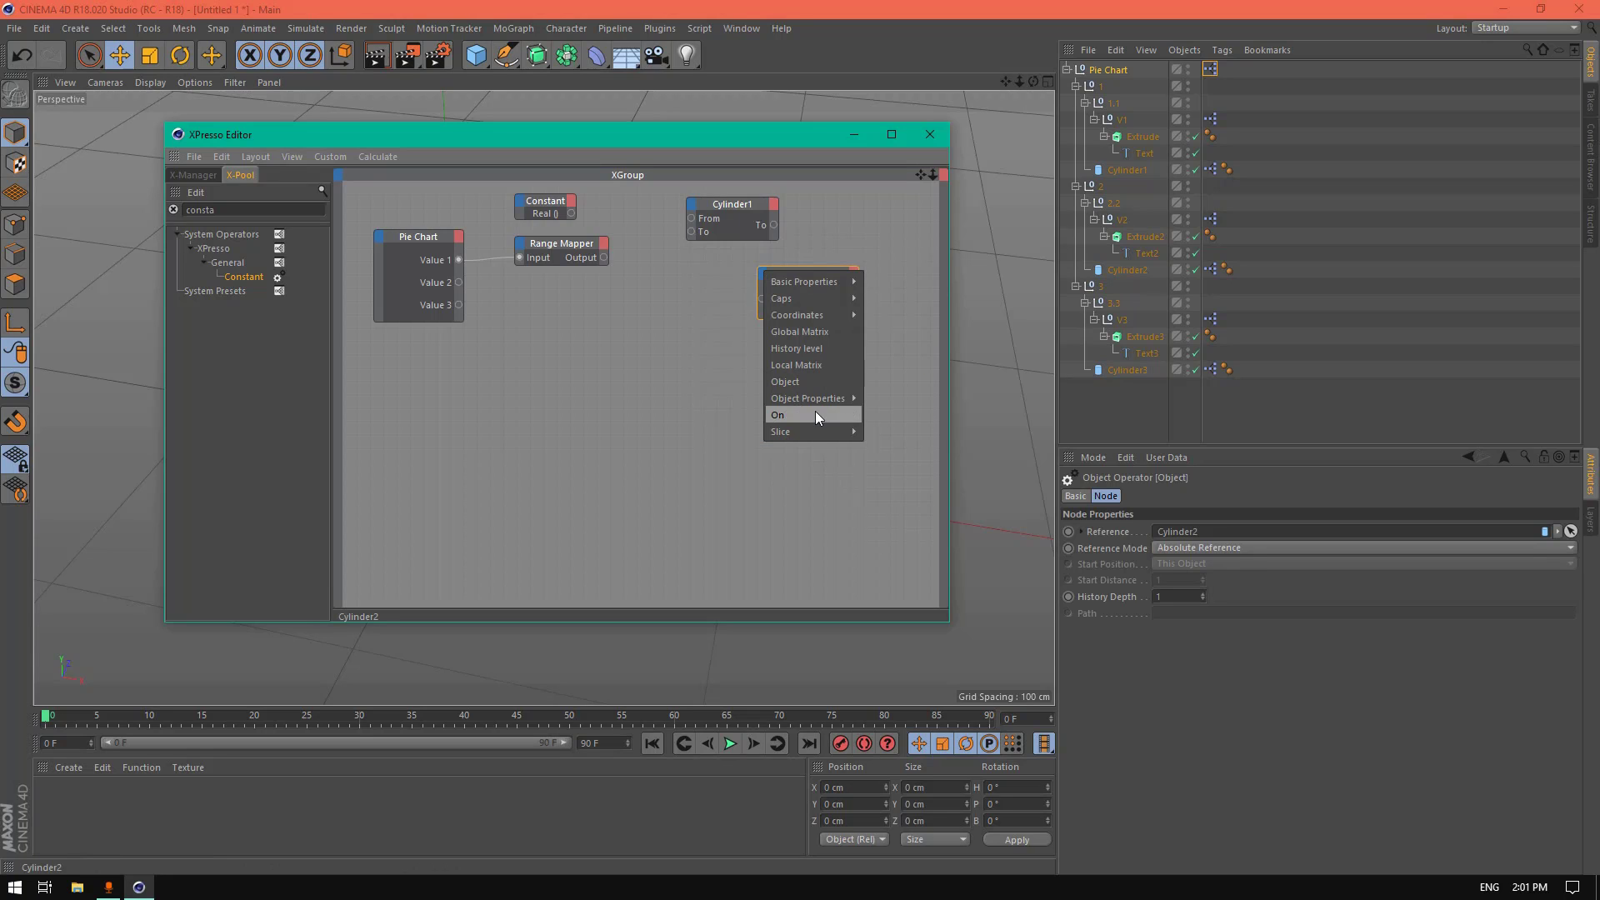
{"action": "mouse_move", "coordinate": [862, 434]}
{"action": "left_click", "coordinate": [888, 480]}
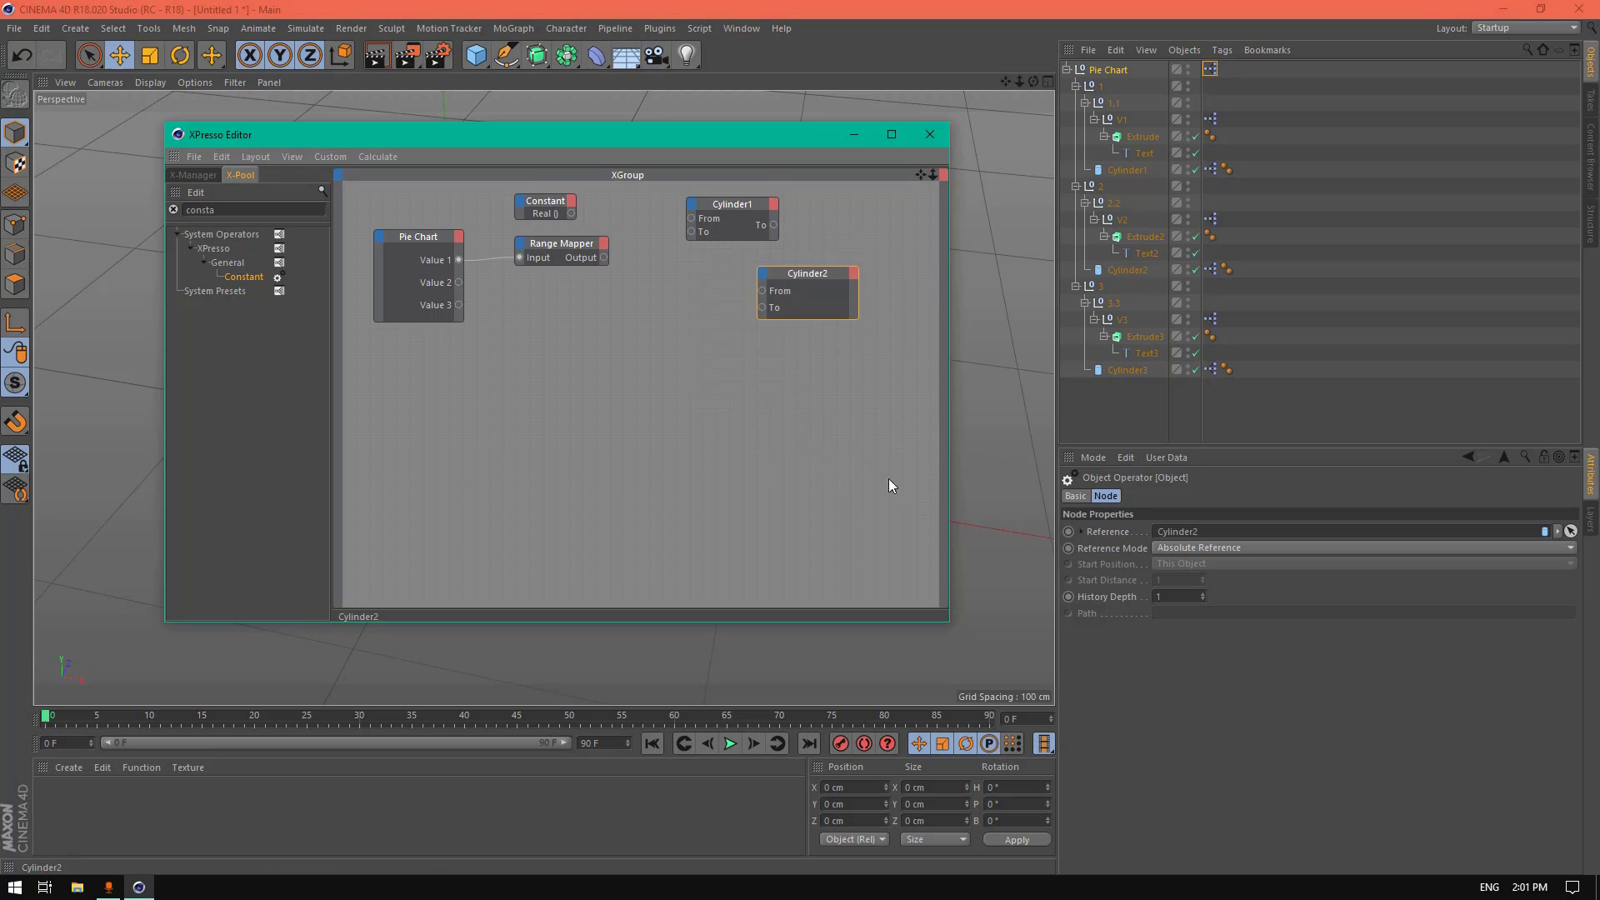
{"action": "left_click", "coordinate": [853, 275]}
{"action": "mouse_move", "coordinate": [922, 534]}
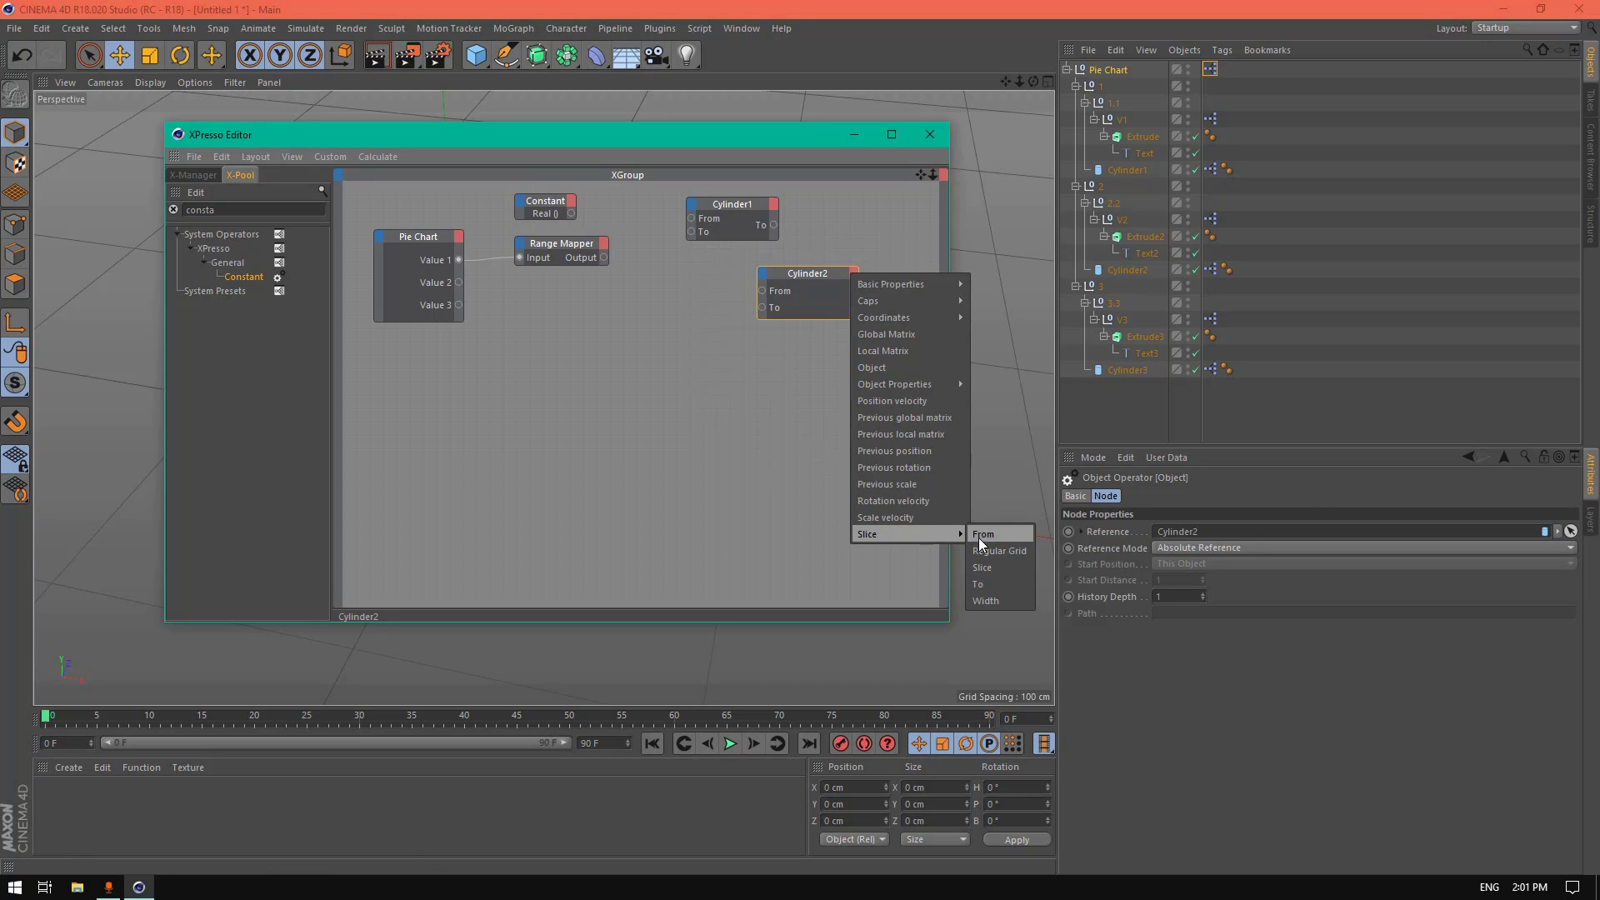
{"action": "left_click", "coordinate": [988, 584]}
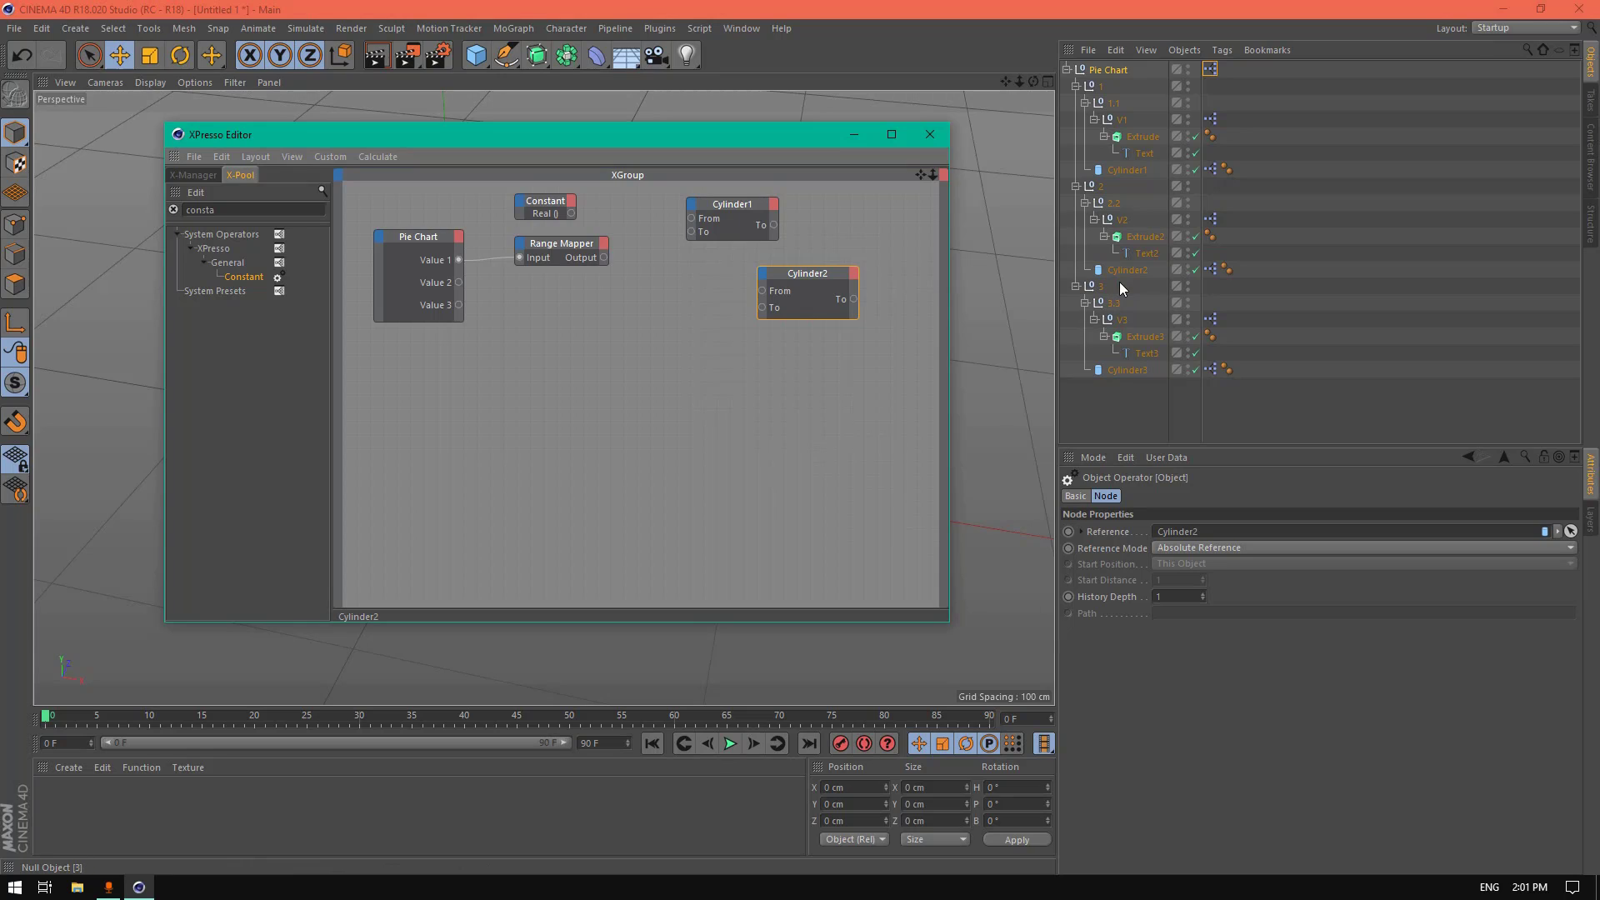
Step: Add Cylinder3 to the graph below Cylinder2, with Slice From and To inputs and a Slice To output
{"action": "left_click_drag", "start_coordinate": [1126, 371], "coordinate": [854, 353]}
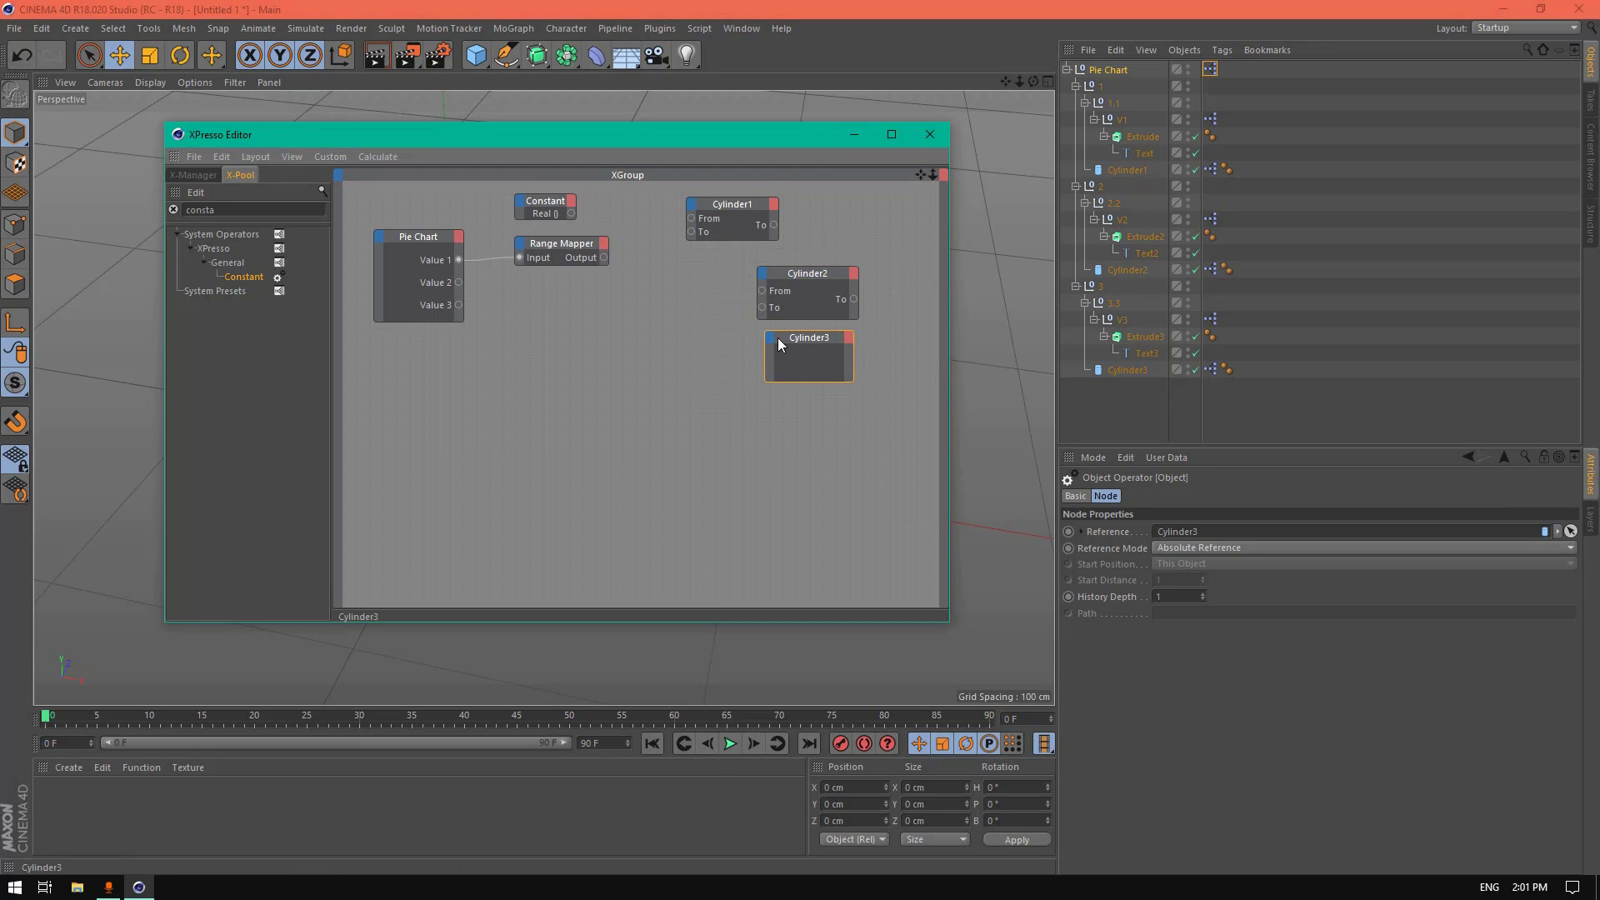
{"action": "left_click", "coordinate": [767, 339]}
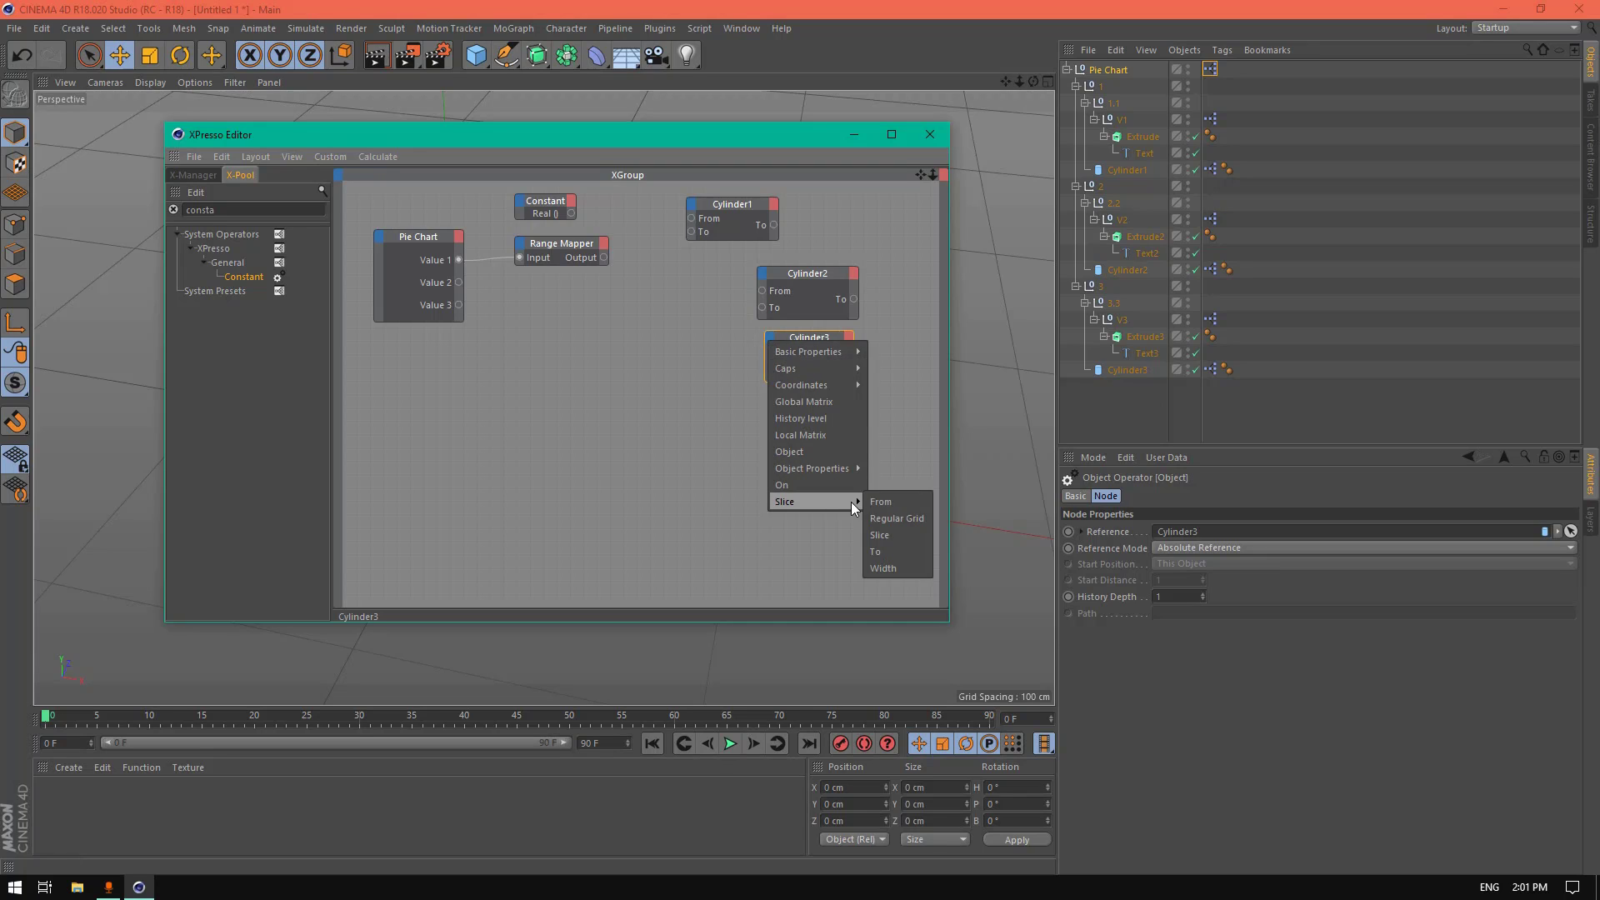
{"action": "left_click", "coordinate": [887, 505]}
{"action": "left_click", "coordinate": [771, 340]}
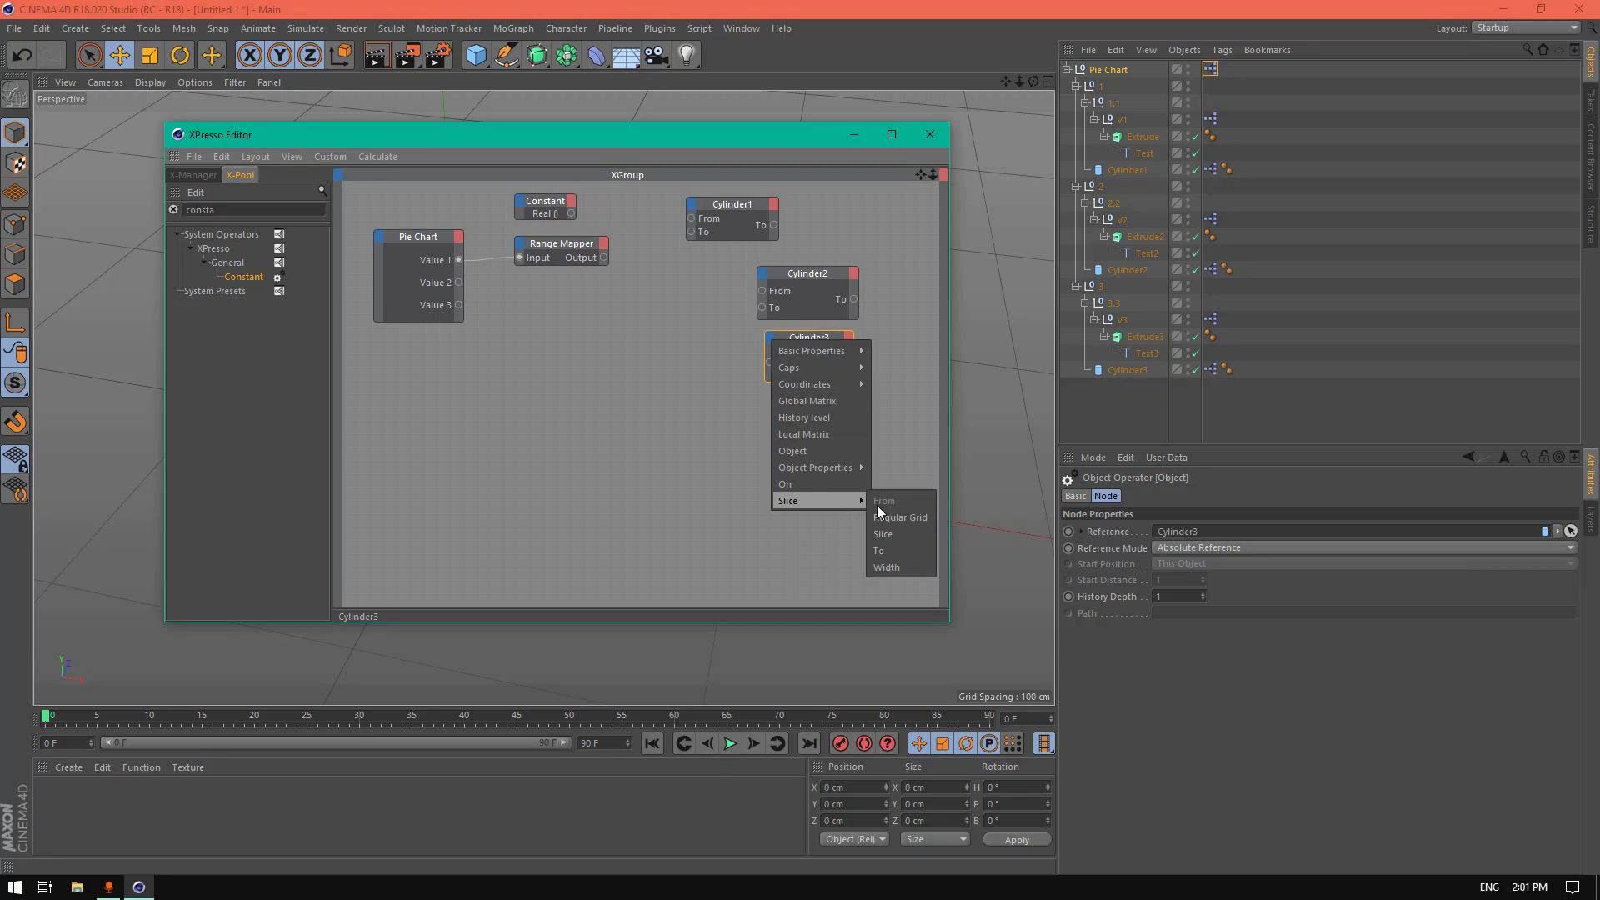
{"action": "left_click", "coordinate": [893, 550]}
{"action": "left_click", "coordinate": [849, 339]}
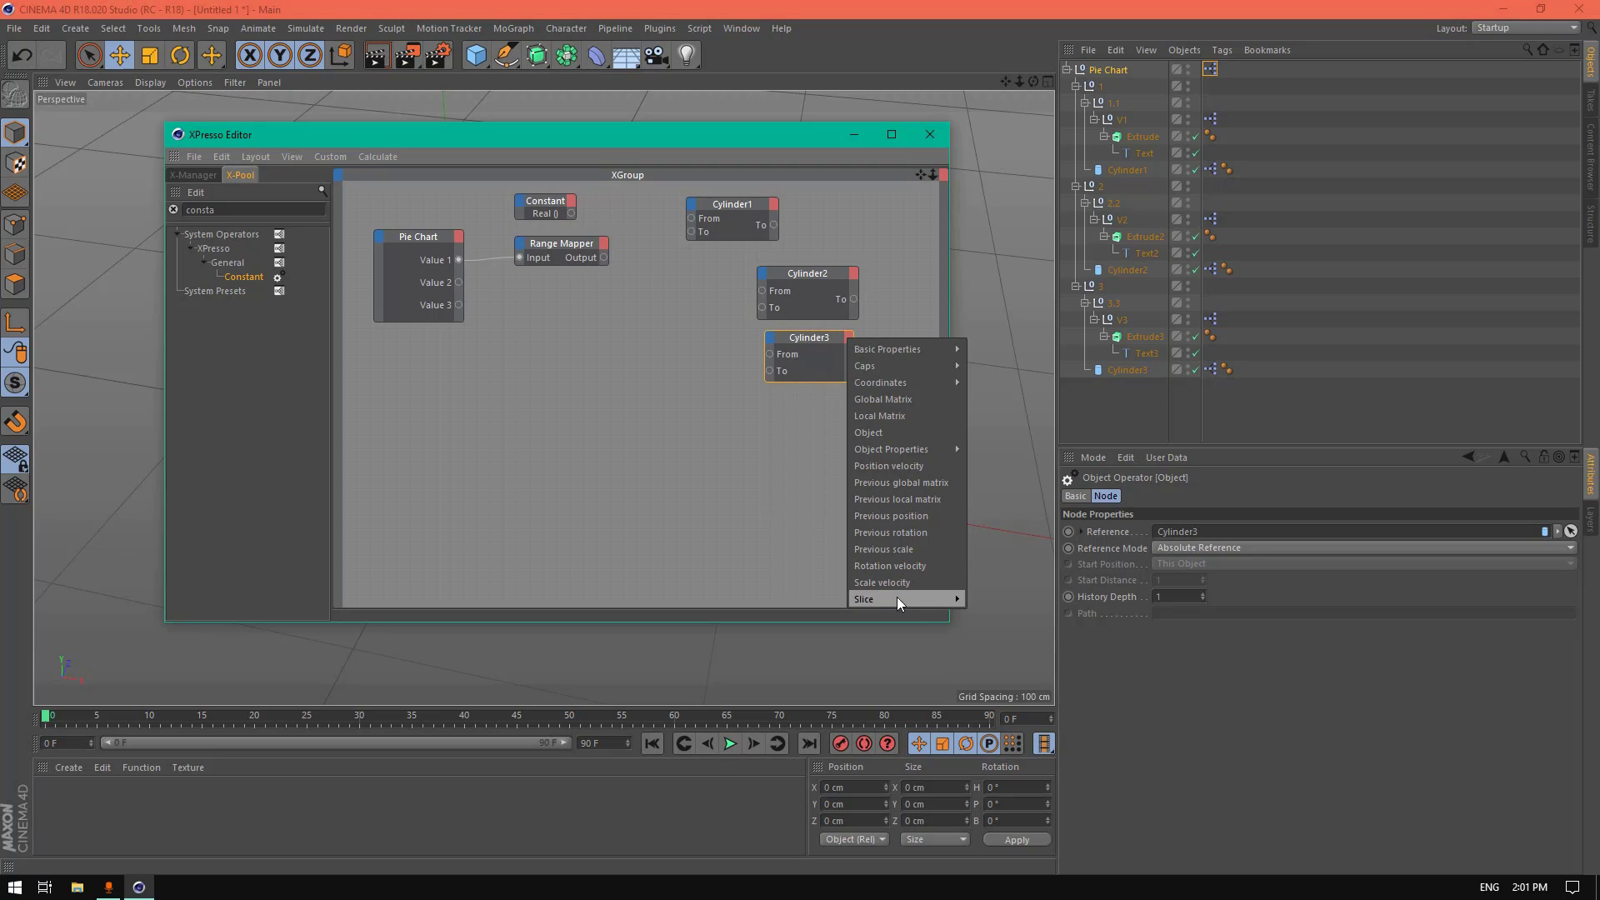
{"action": "mouse_move", "coordinate": [897, 598]}
{"action": "left_click", "coordinate": [989, 648]}
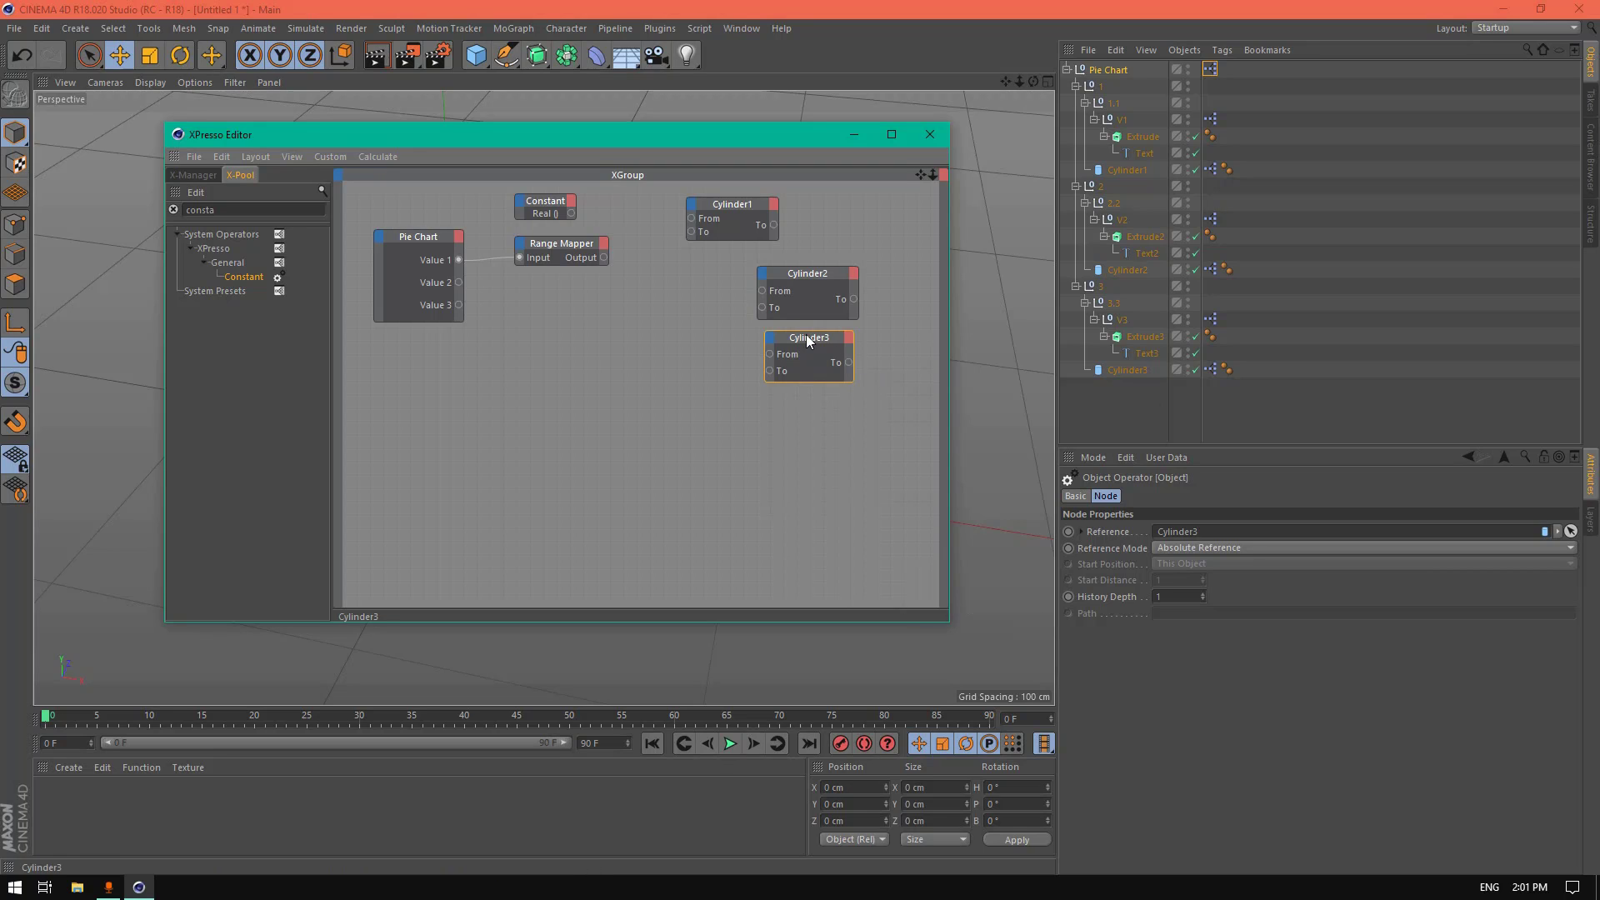
Step: Space out the cylinder nodes and move the XPresso Editor window down to uncover the chart in the viewport
{"action": "left_click_drag", "start_coordinate": [812, 270], "coordinate": [830, 262]}
{"action": "left_click_drag", "start_coordinate": [740, 202], "coordinate": [734, 205]}
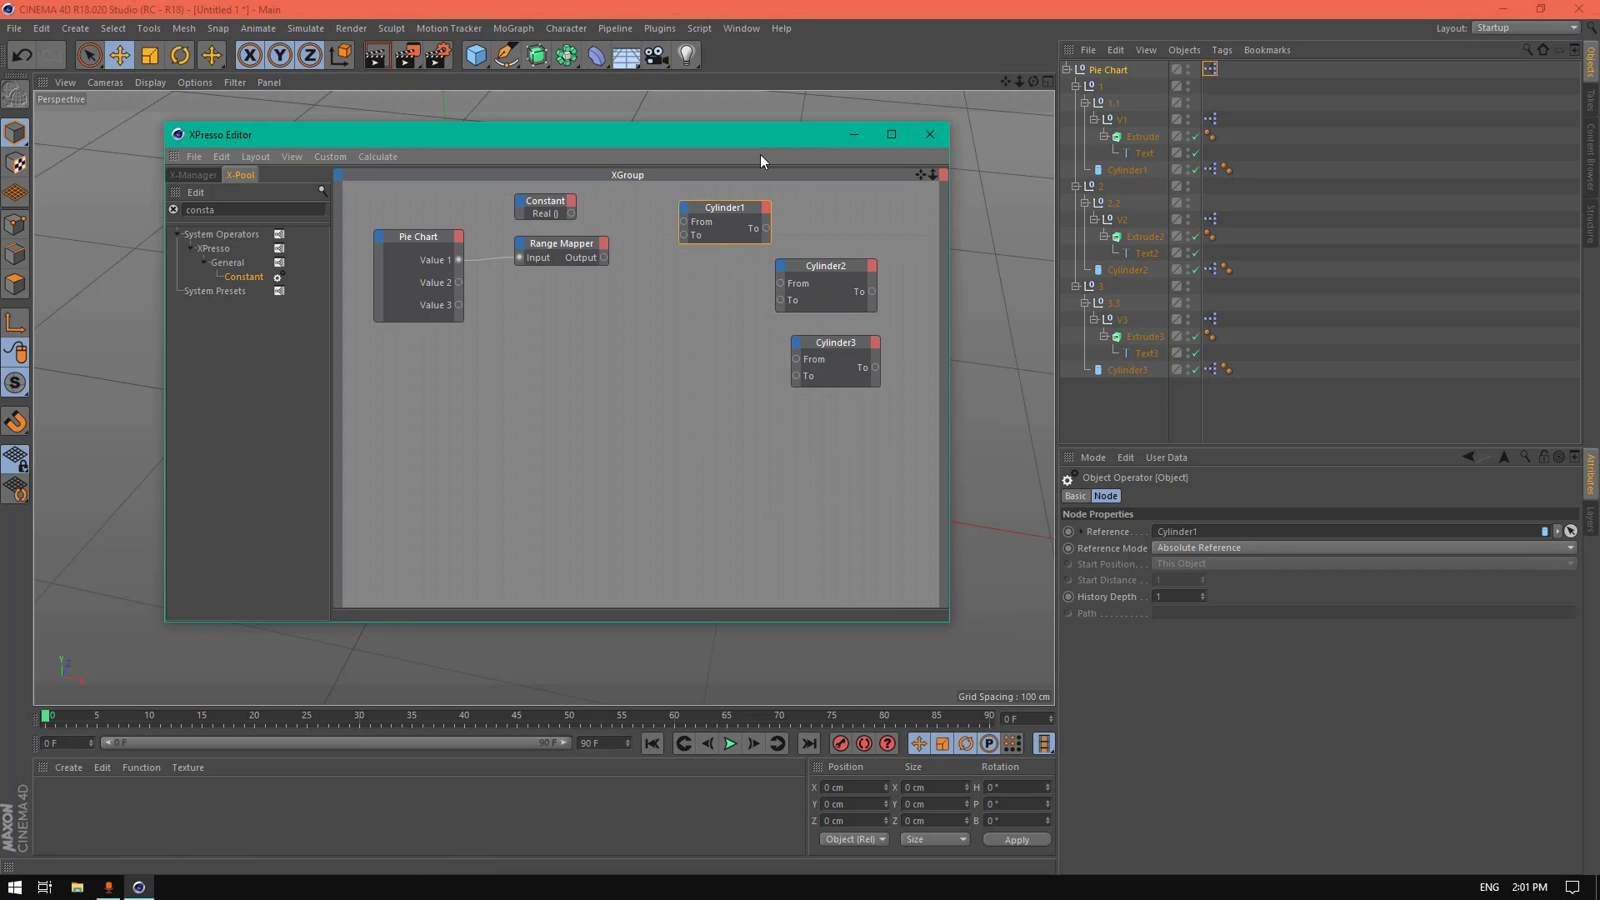
{"action": "left_click_drag", "start_coordinate": [824, 137], "coordinate": [780, 509]}
Step: Lower the Pie Chart null's Value 2 and Value 3 user data to their minimum and reduce Value 1 slightly
{"action": "left_click", "coordinate": [1108, 70]}
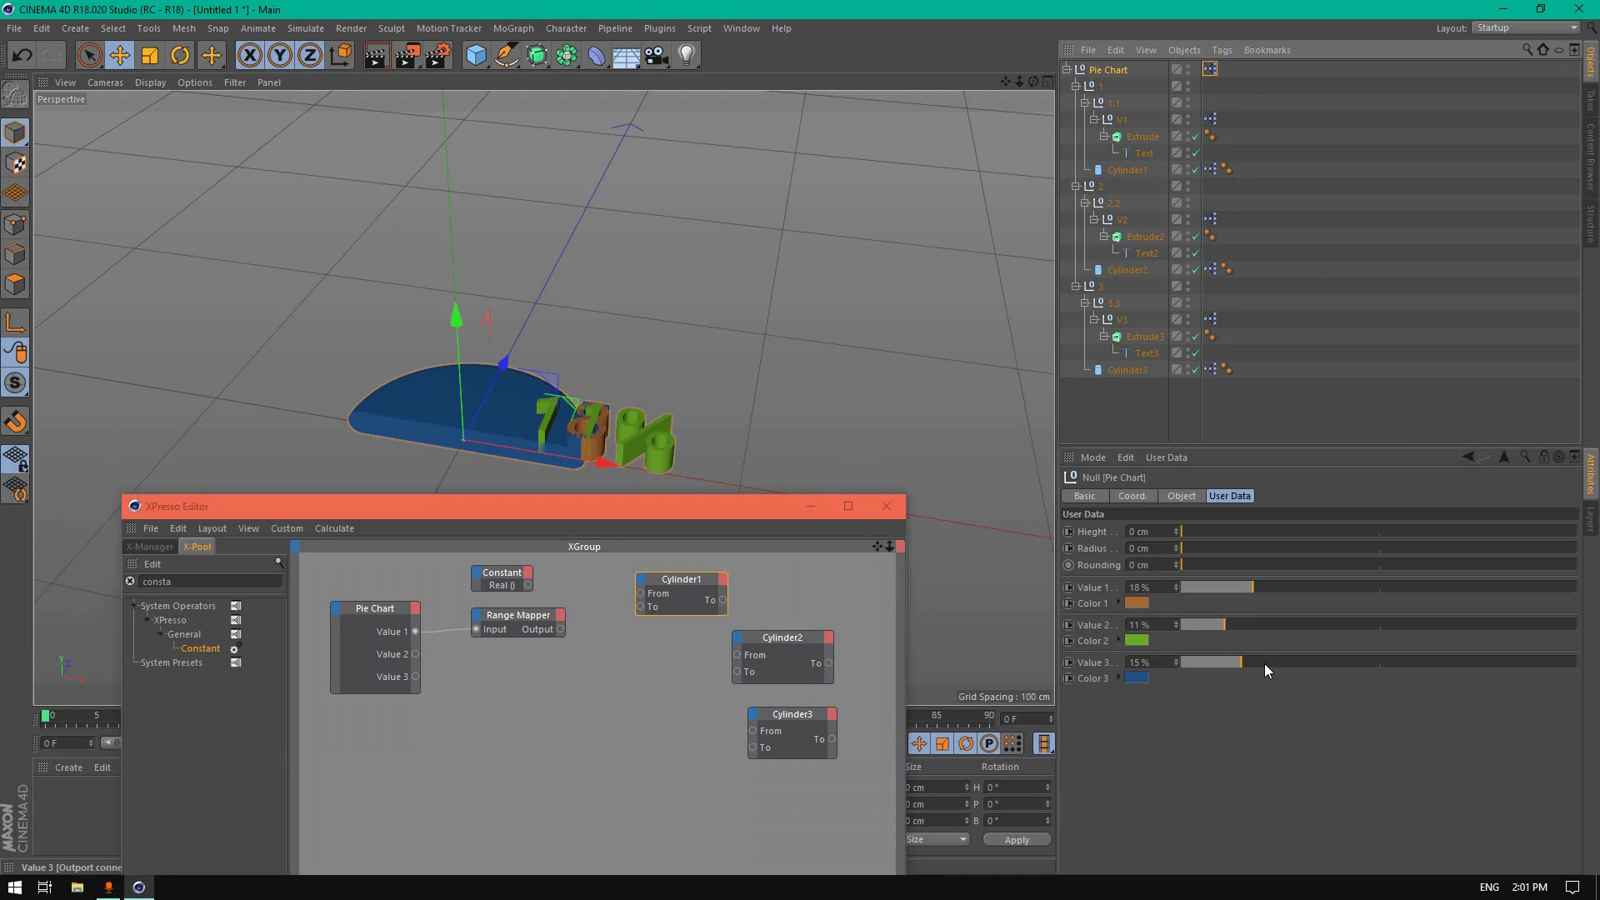
{"action": "left_click_drag", "start_coordinate": [1223, 625], "coordinate": [1158, 629]}
{"action": "left_click_drag", "start_coordinate": [1240, 663], "coordinate": [1164, 664]}
{"action": "mouse_move", "coordinate": [1243, 588]}
{"action": "left_mouse_down"}
{"action": "mouse_move", "coordinate": [1340, 584]}
{"action": "mouse_move", "coordinate": [1226, 580]}
{"action": "left_mouse_up"}
Step: Wire the Constant node into Cylinder1's From input and the Range Mapper's output into Cylinder1's To input
{"action": "left_click", "coordinate": [1153, 172]}
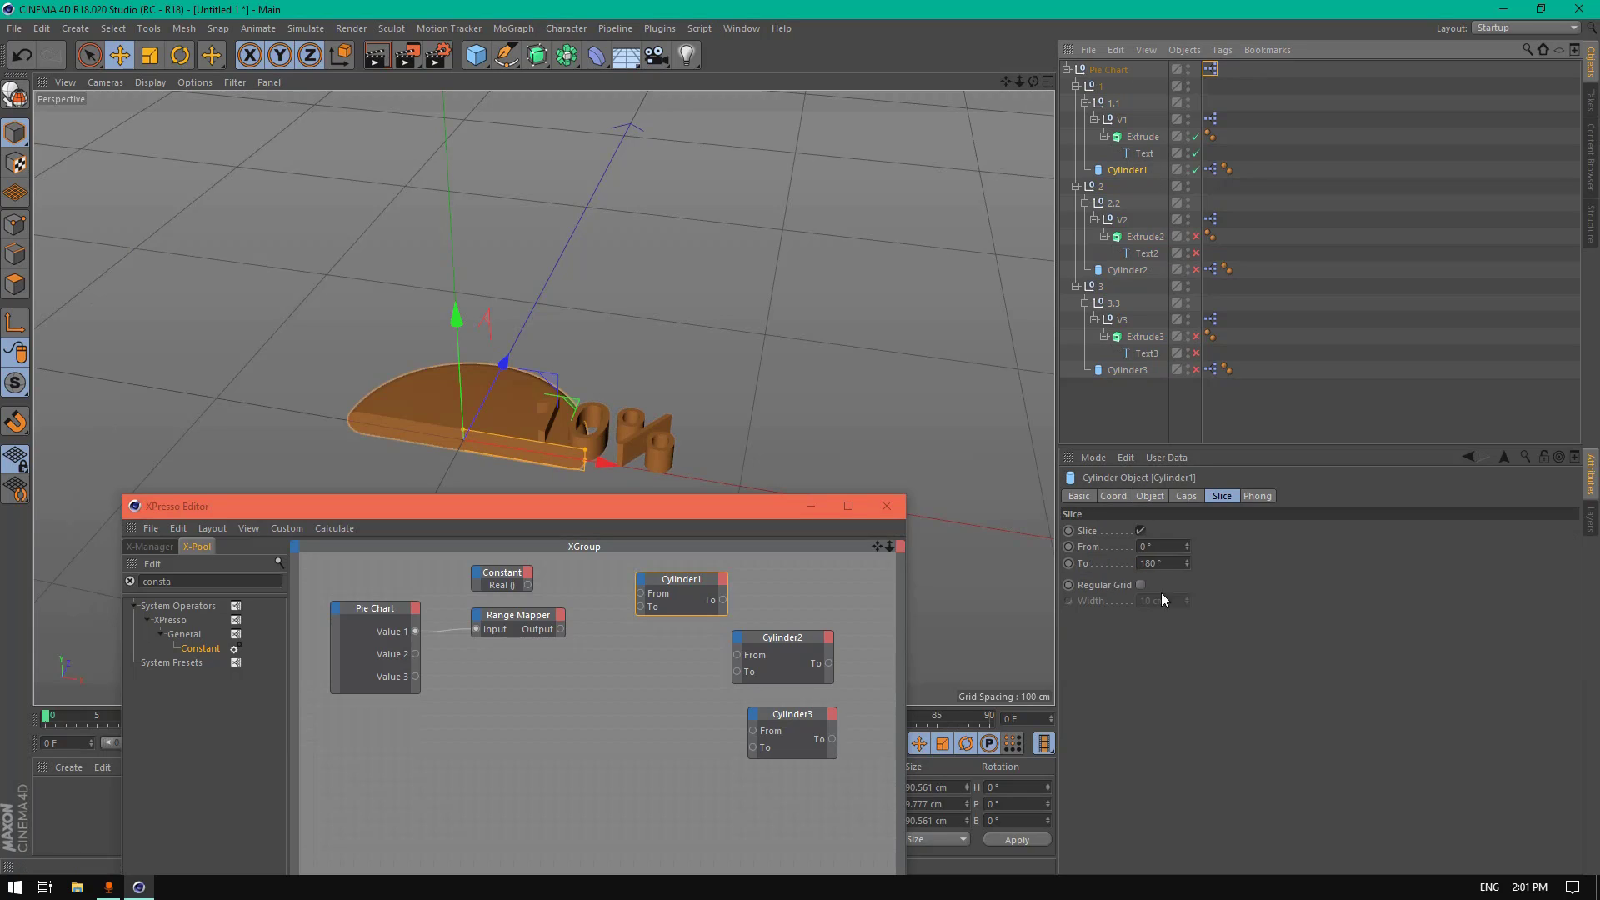
{"action": "left_click", "coordinate": [1212, 495]}
{"action": "left_click_drag", "start_coordinate": [1158, 547], "coordinate": [1083, 548]}
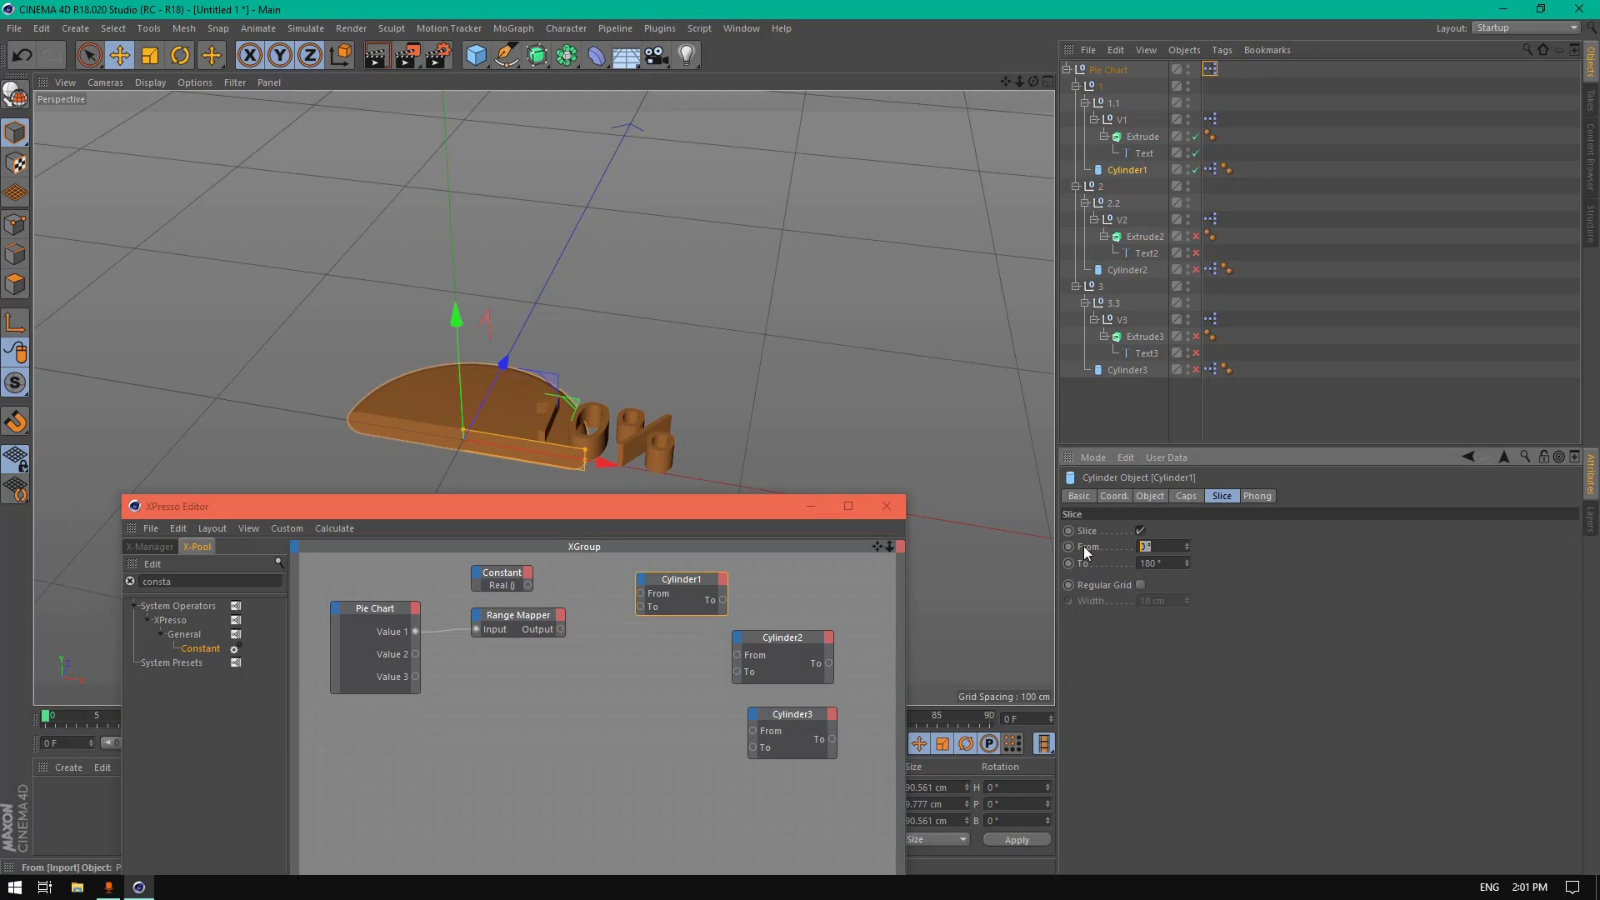
{"action": "left_click", "coordinate": [505, 575]}
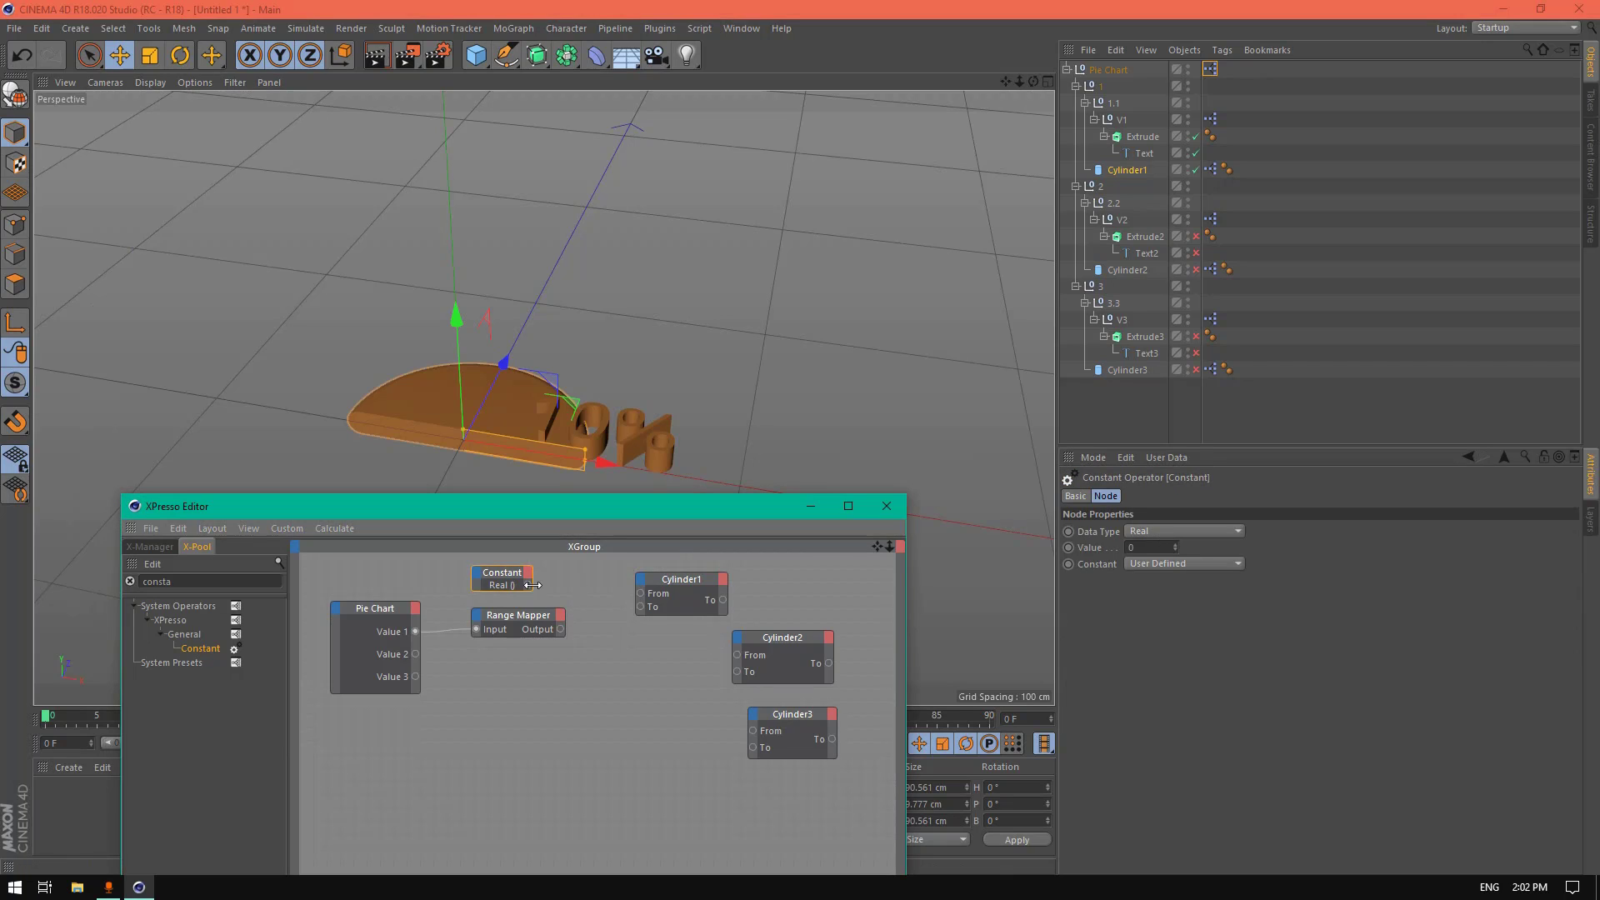
{"action": "left_click_drag", "start_coordinate": [615, 592], "coordinate": [674, 586]}
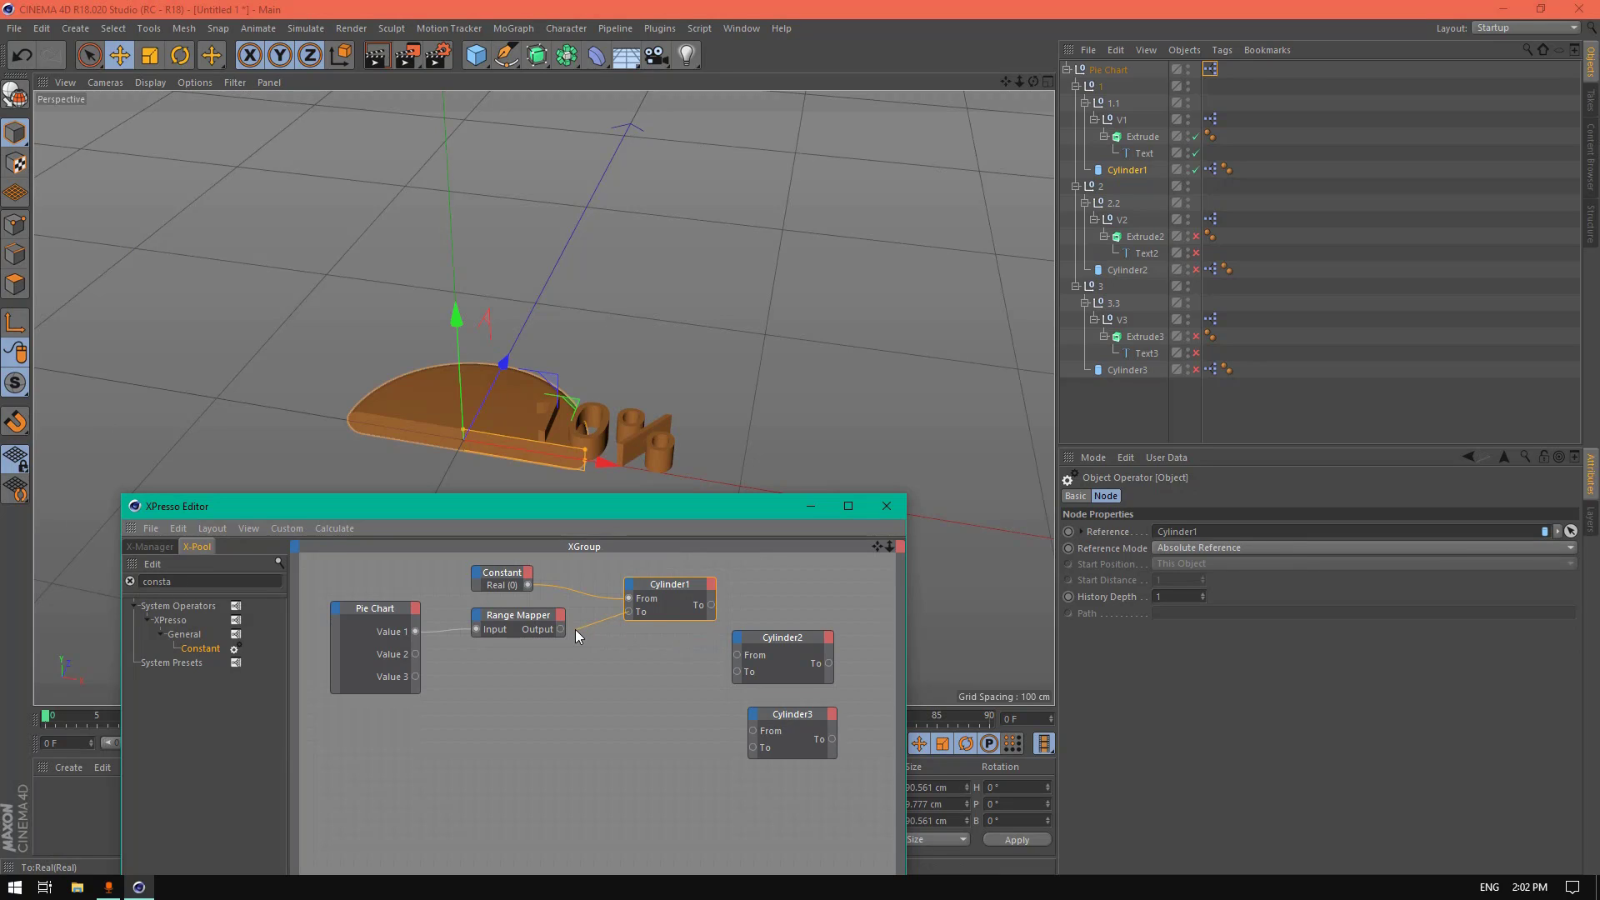
{"action": "left_click_drag", "start_coordinate": [564, 628], "coordinate": [536, 624]}
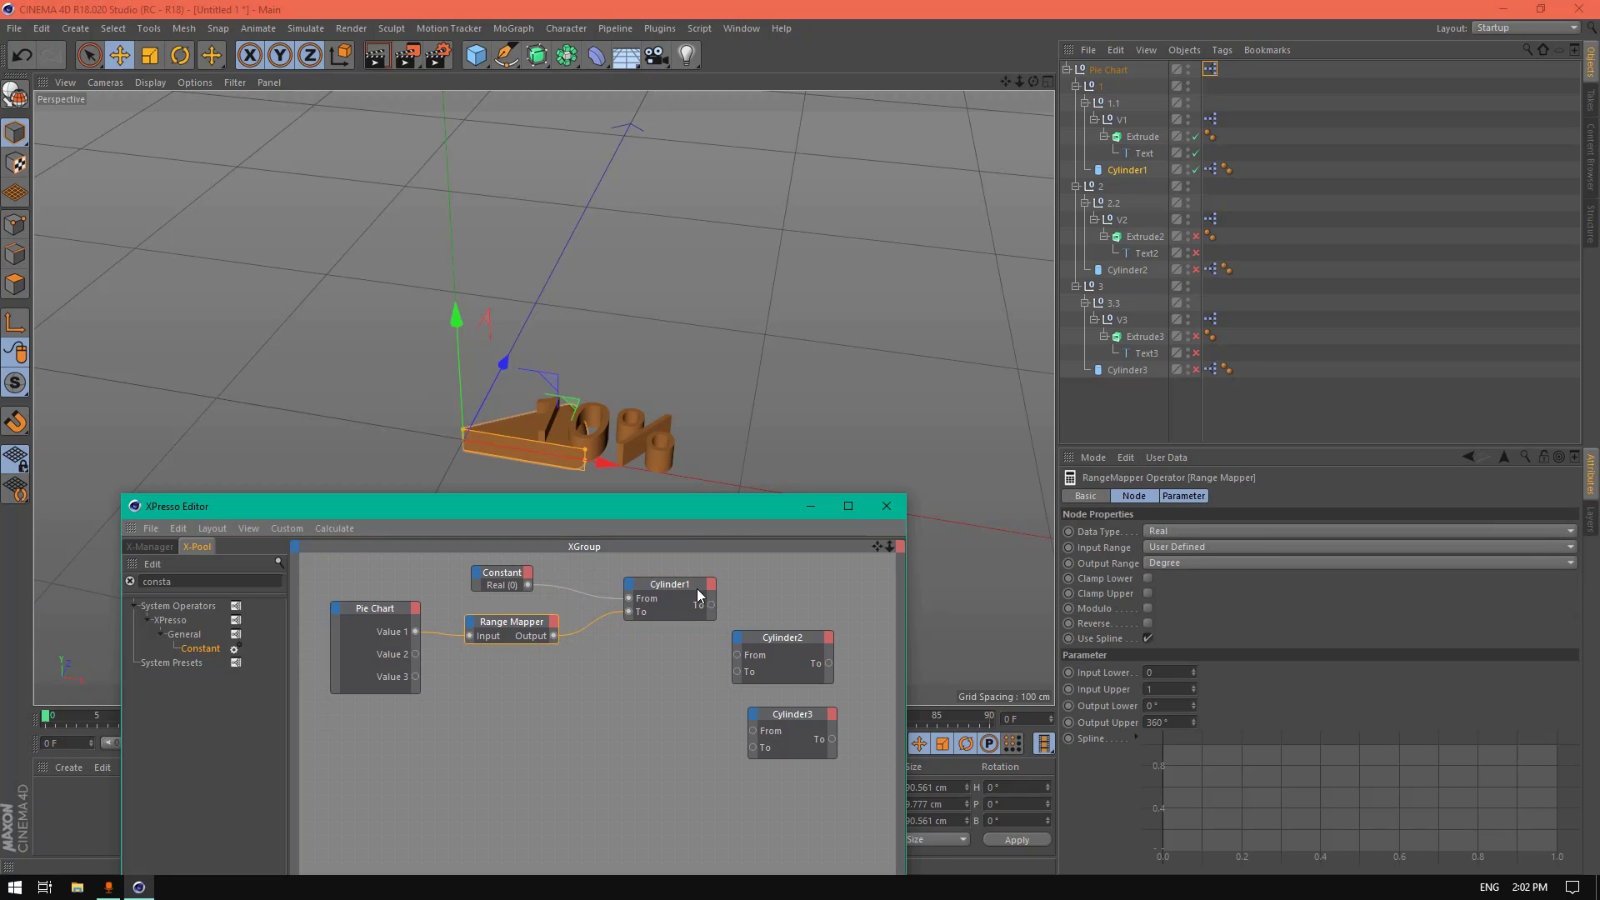
Step: Connect Cylinder1's To output to Cylinder2's From input and spread the two nodes apart
{"action": "left_click_drag", "start_coordinate": [683, 587], "coordinate": [673, 583]}
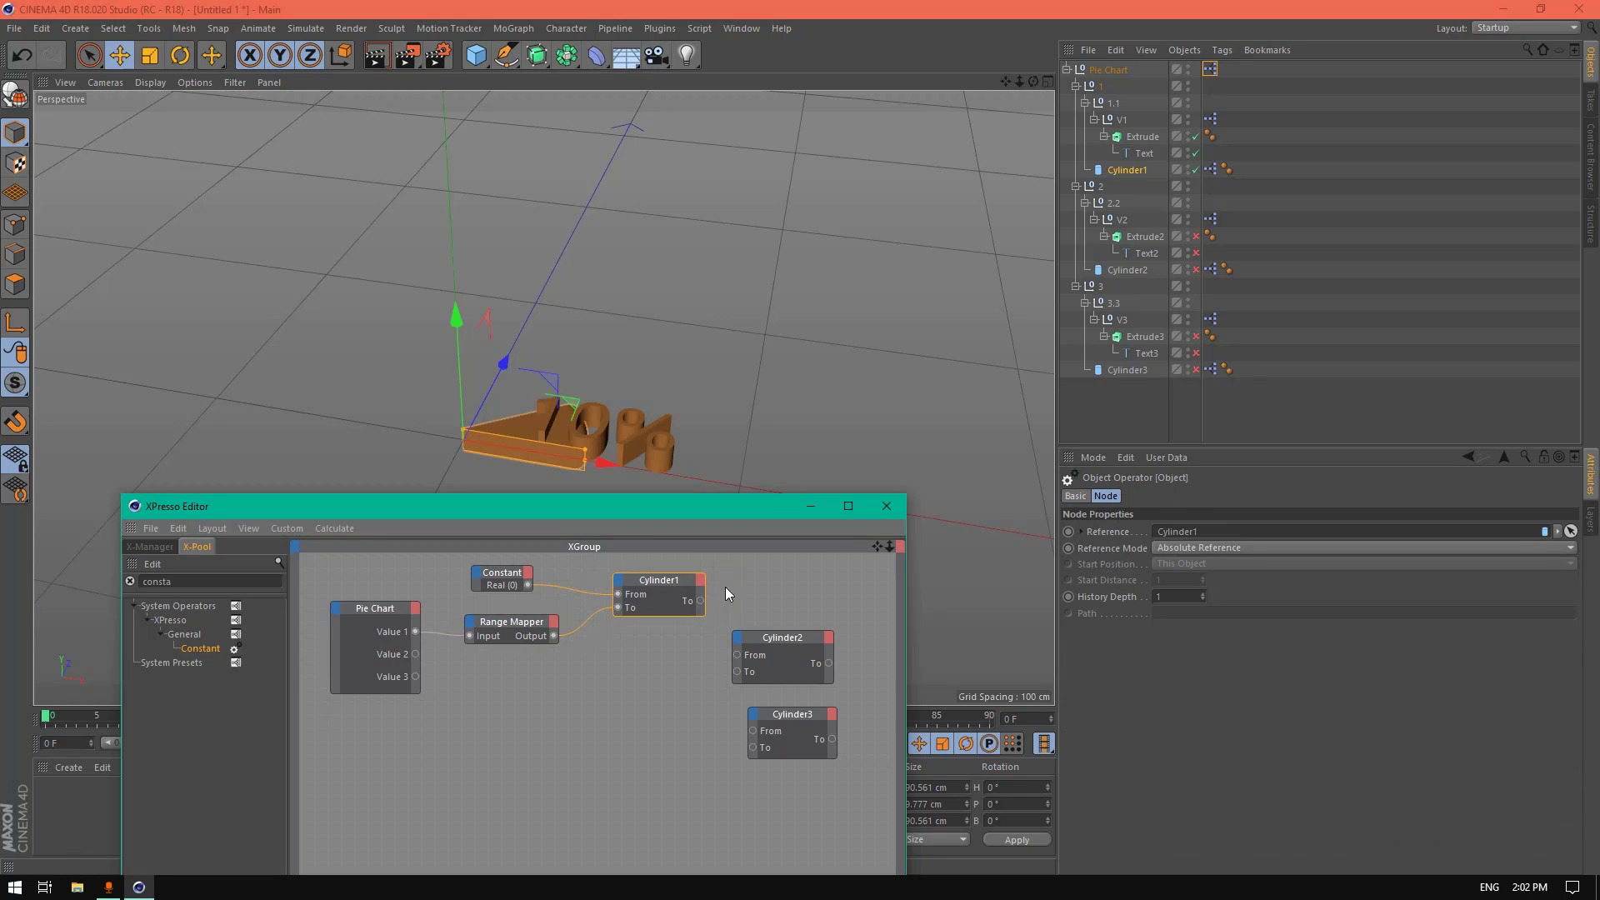
{"action": "left_click_drag", "start_coordinate": [753, 637], "coordinate": [726, 642]}
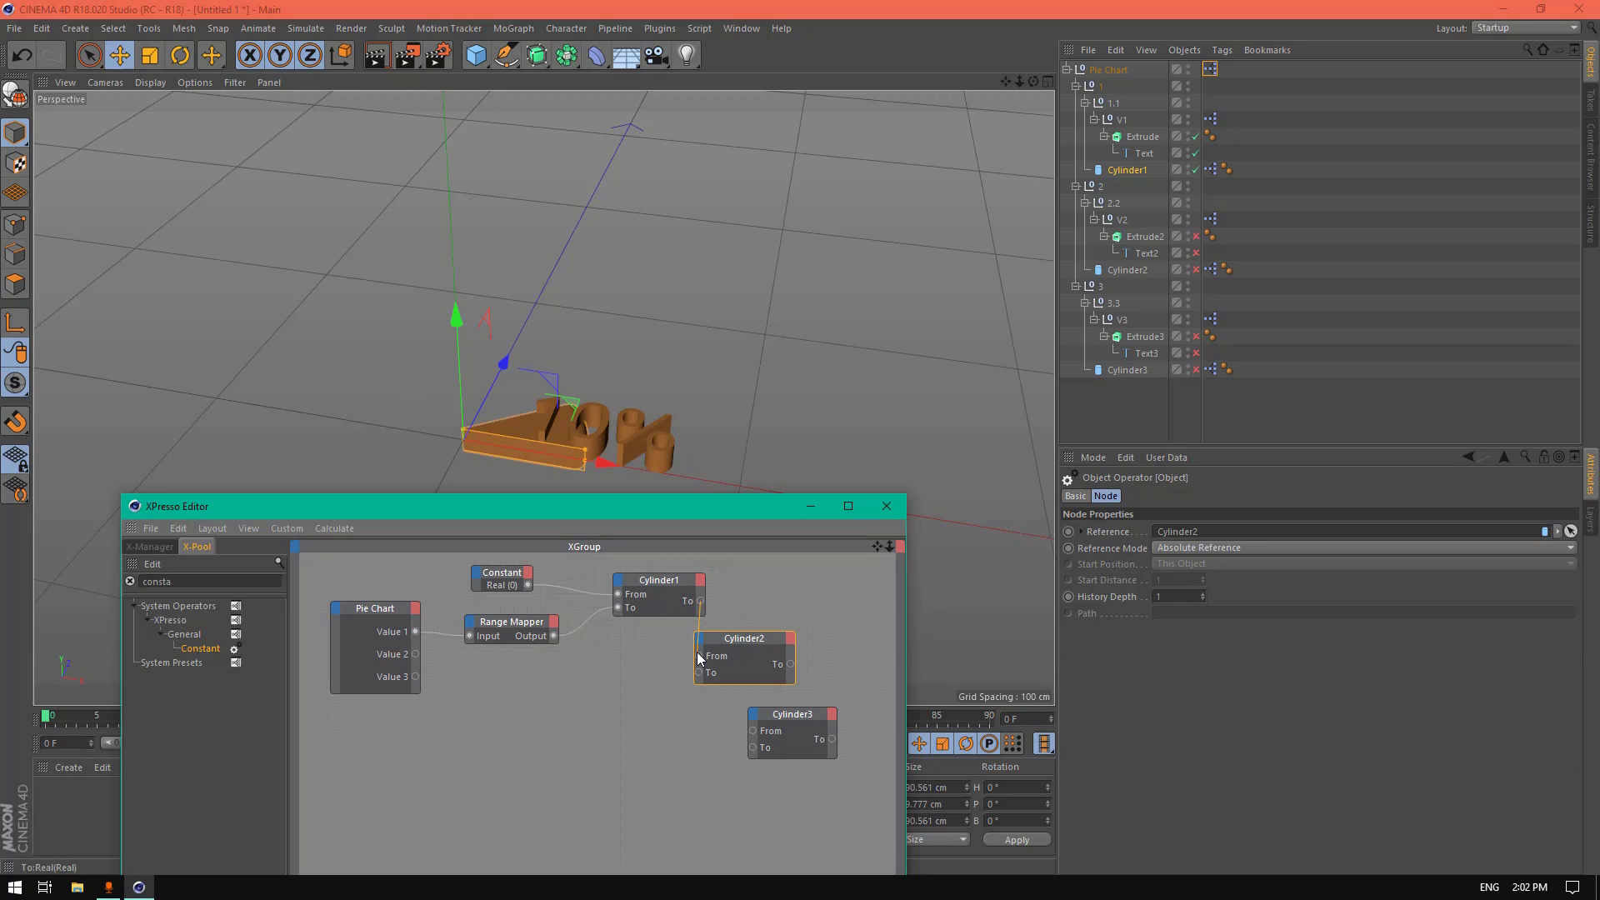
{"action": "left_click_drag", "start_coordinate": [698, 655], "coordinate": [793, 630]}
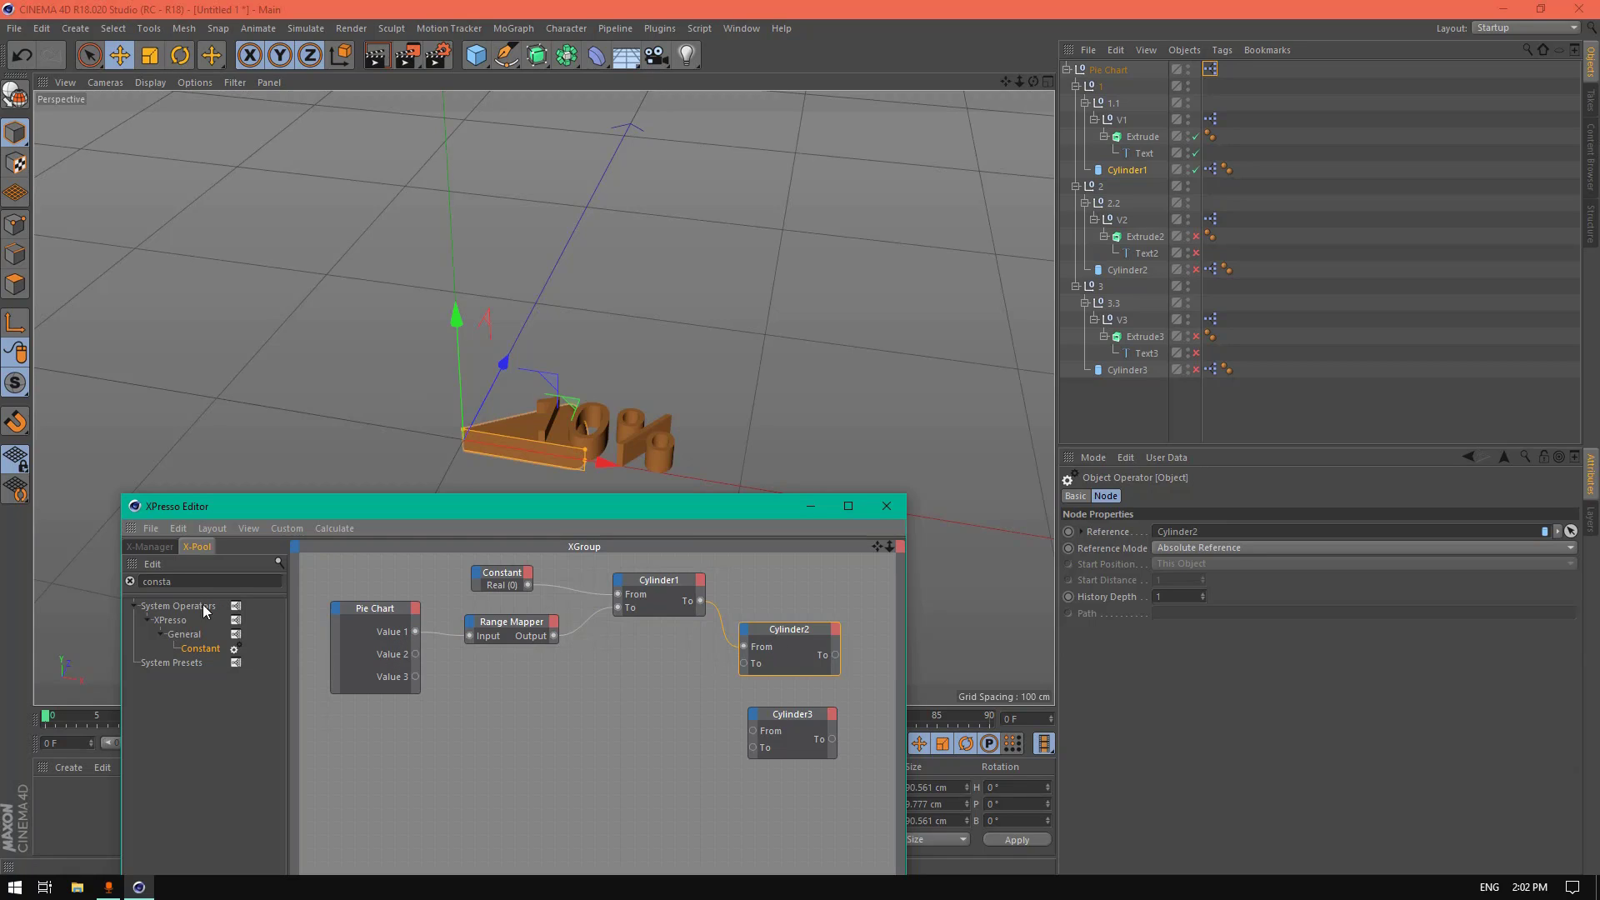
Step: Add a second Range Mapper below the first, set its Output Range to Degree, and link its input to the Pie Chart's Value 2
{"action": "left_click_drag", "start_coordinate": [194, 582], "coordinate": [48, 576]}
{"action": "type", "text": "rang"}
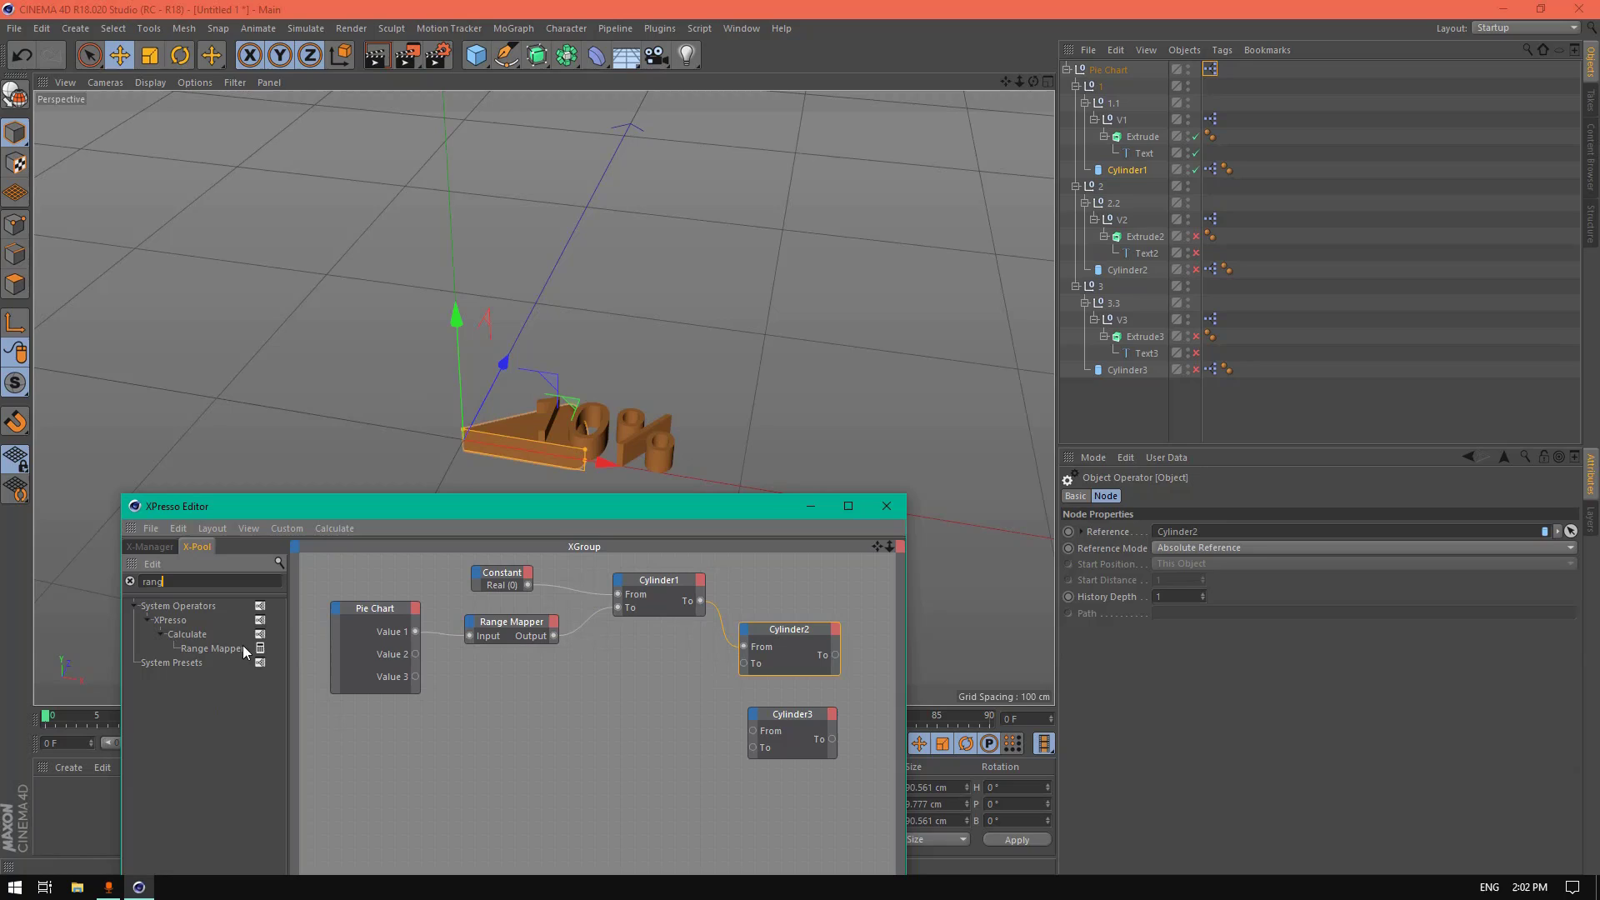
{"action": "left_click_drag", "start_coordinate": [243, 645], "coordinate": [526, 665]}
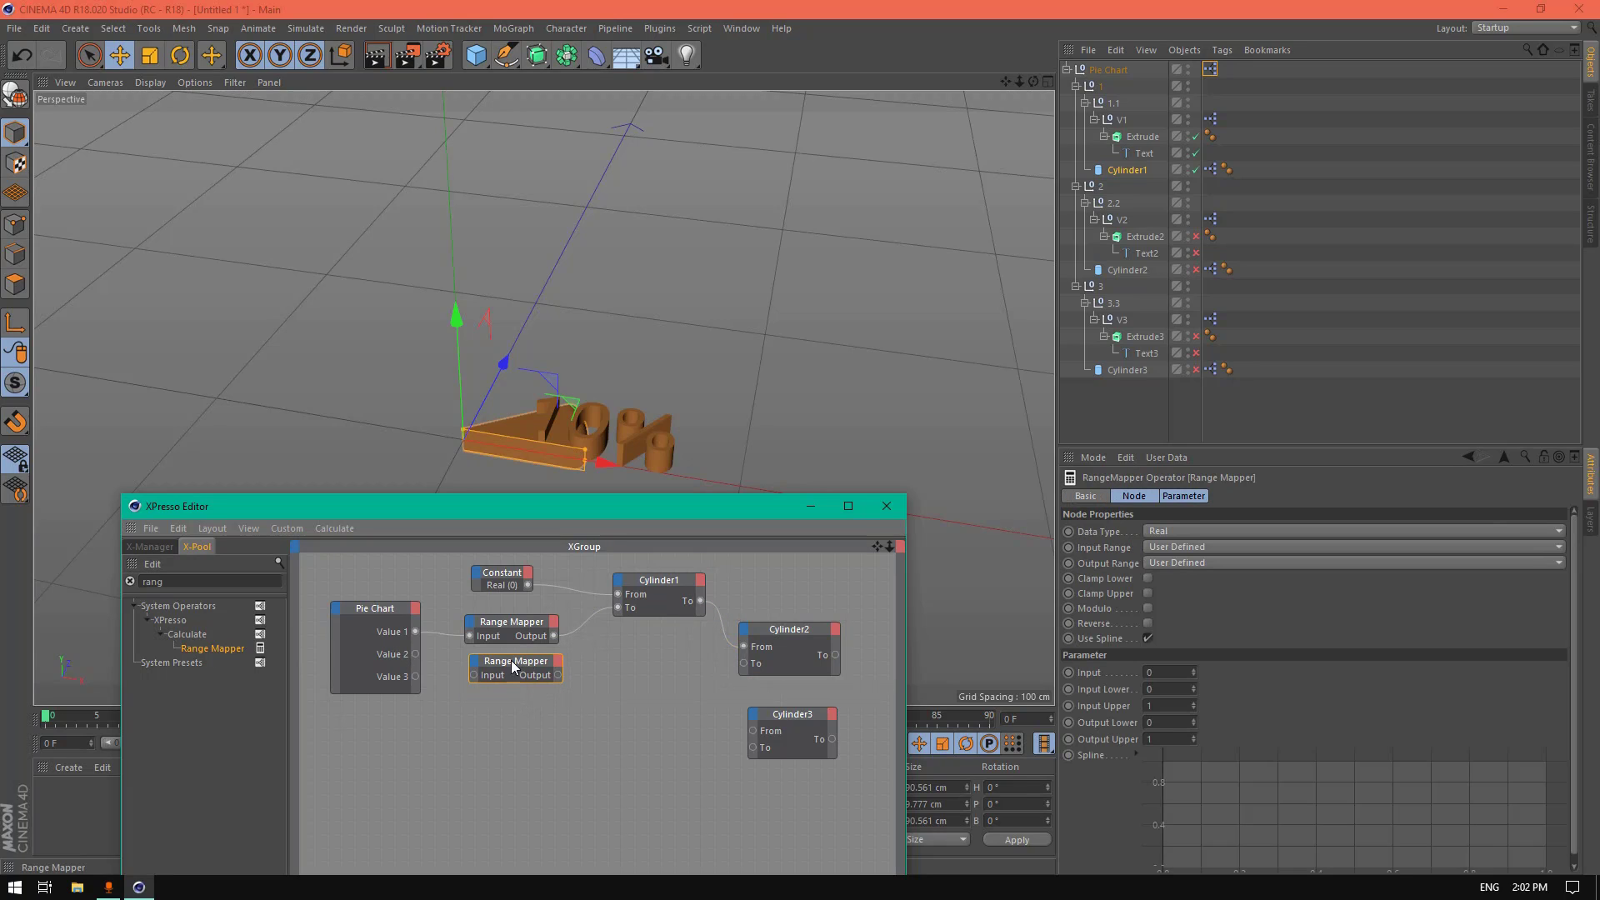
{"action": "left_click", "coordinate": [1187, 558]}
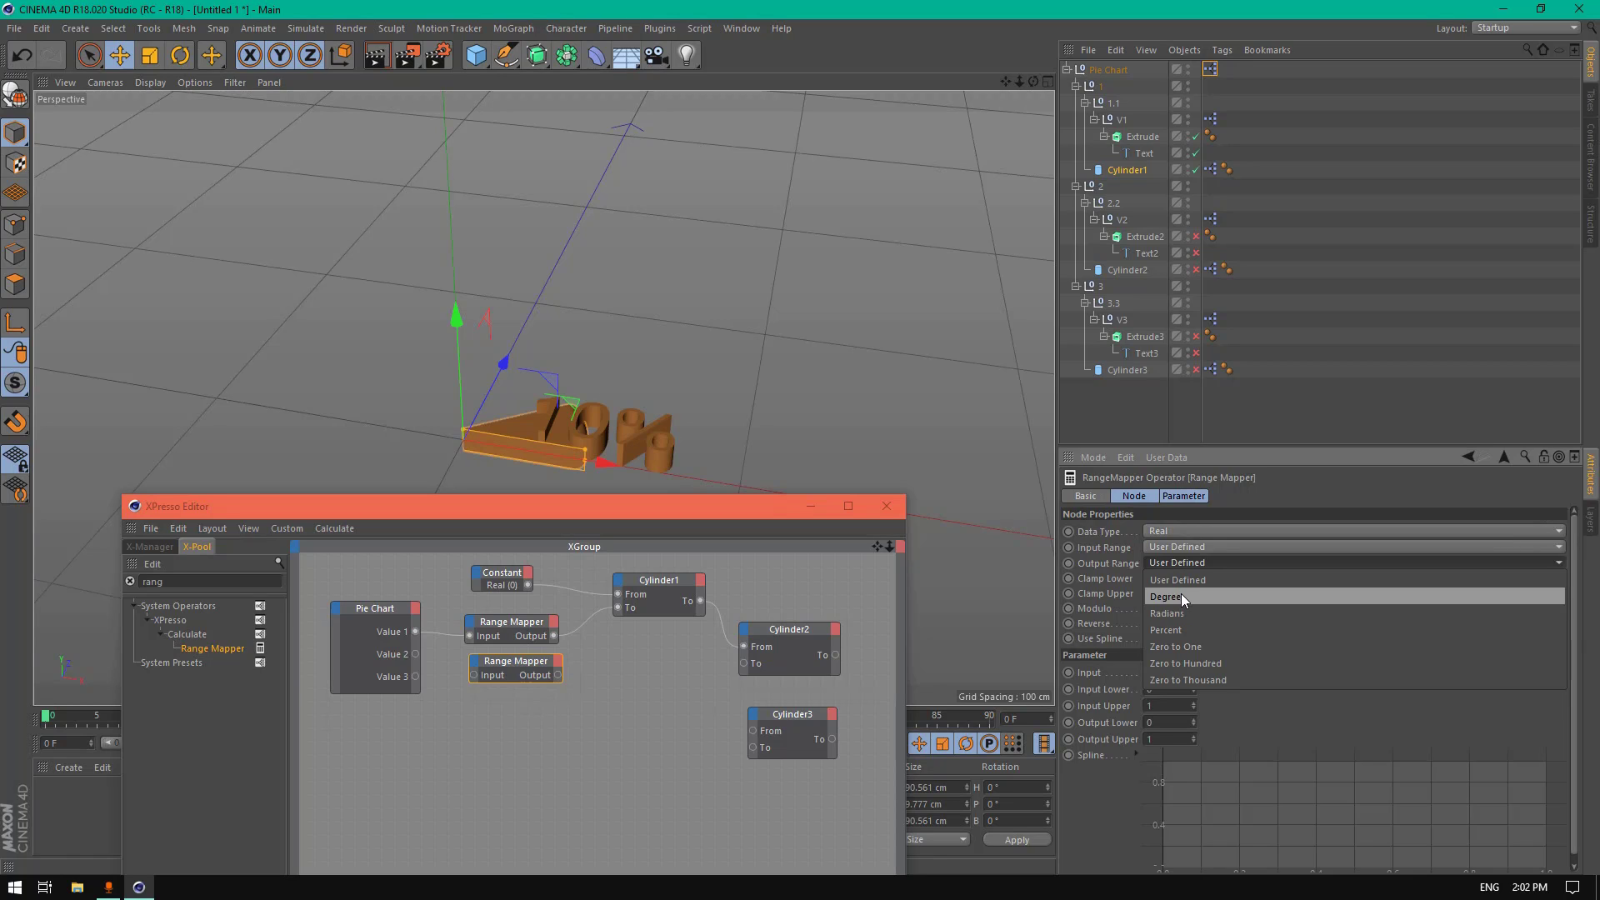
{"action": "left_click", "coordinate": [1181, 594]}
{"action": "left_click", "coordinate": [474, 677]}
{"action": "left_click_drag", "start_coordinate": [474, 676], "coordinate": [415, 655]}
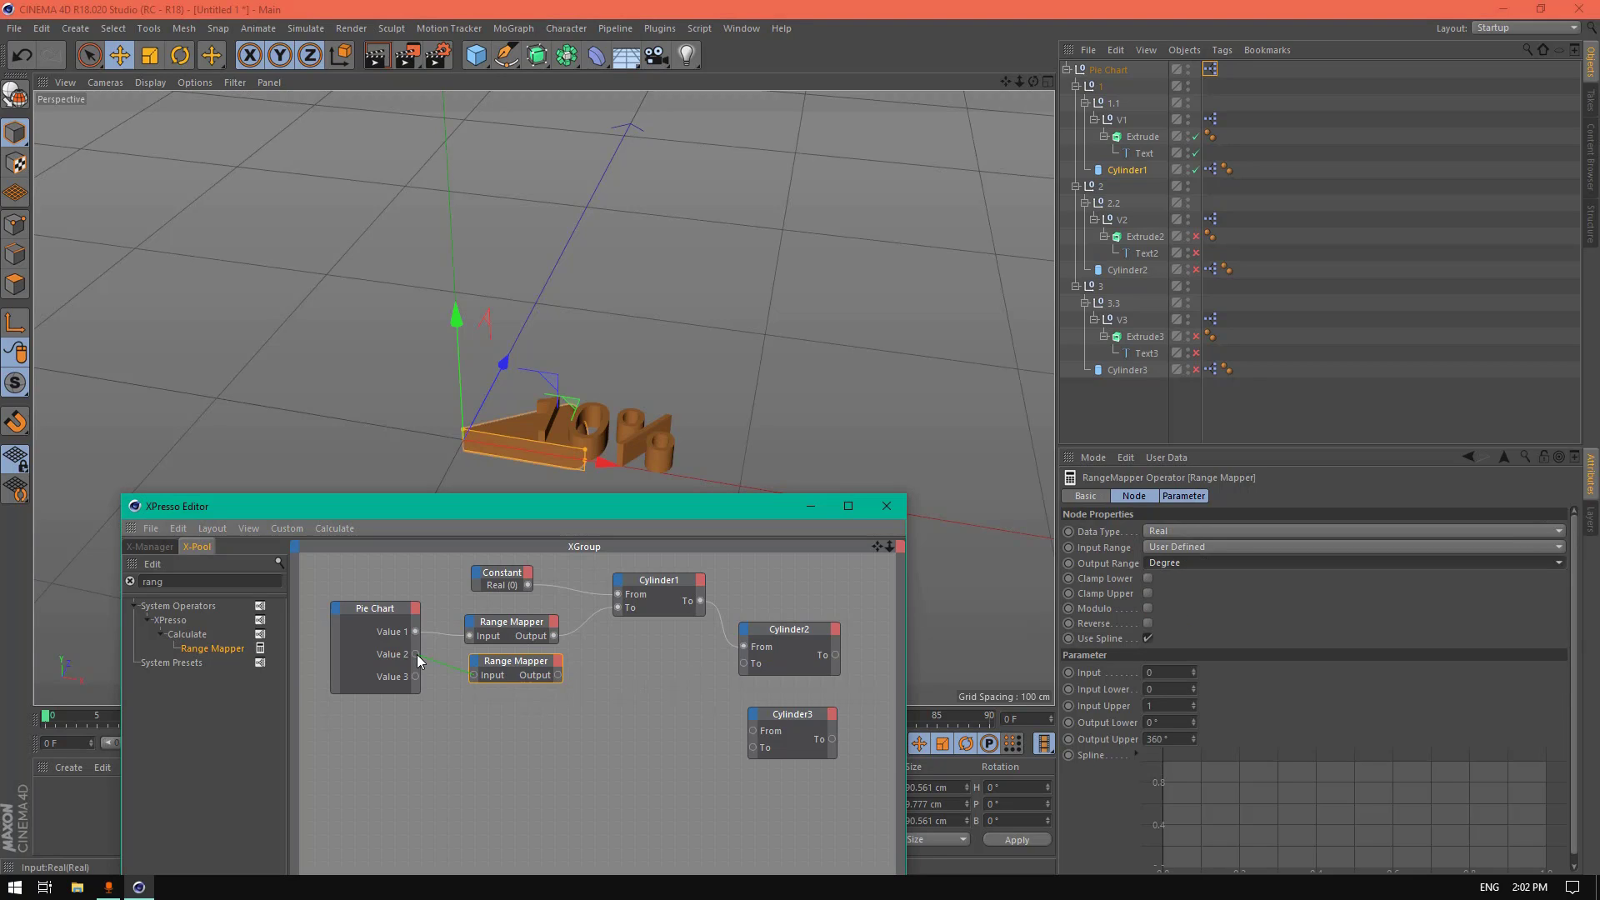
Step: Shift the second Range Mapper closer to the Pie Chart node and add a Math:Add node between it and Cylinder2
{"action": "left_click_drag", "start_coordinate": [546, 667], "coordinate": [526, 667]}
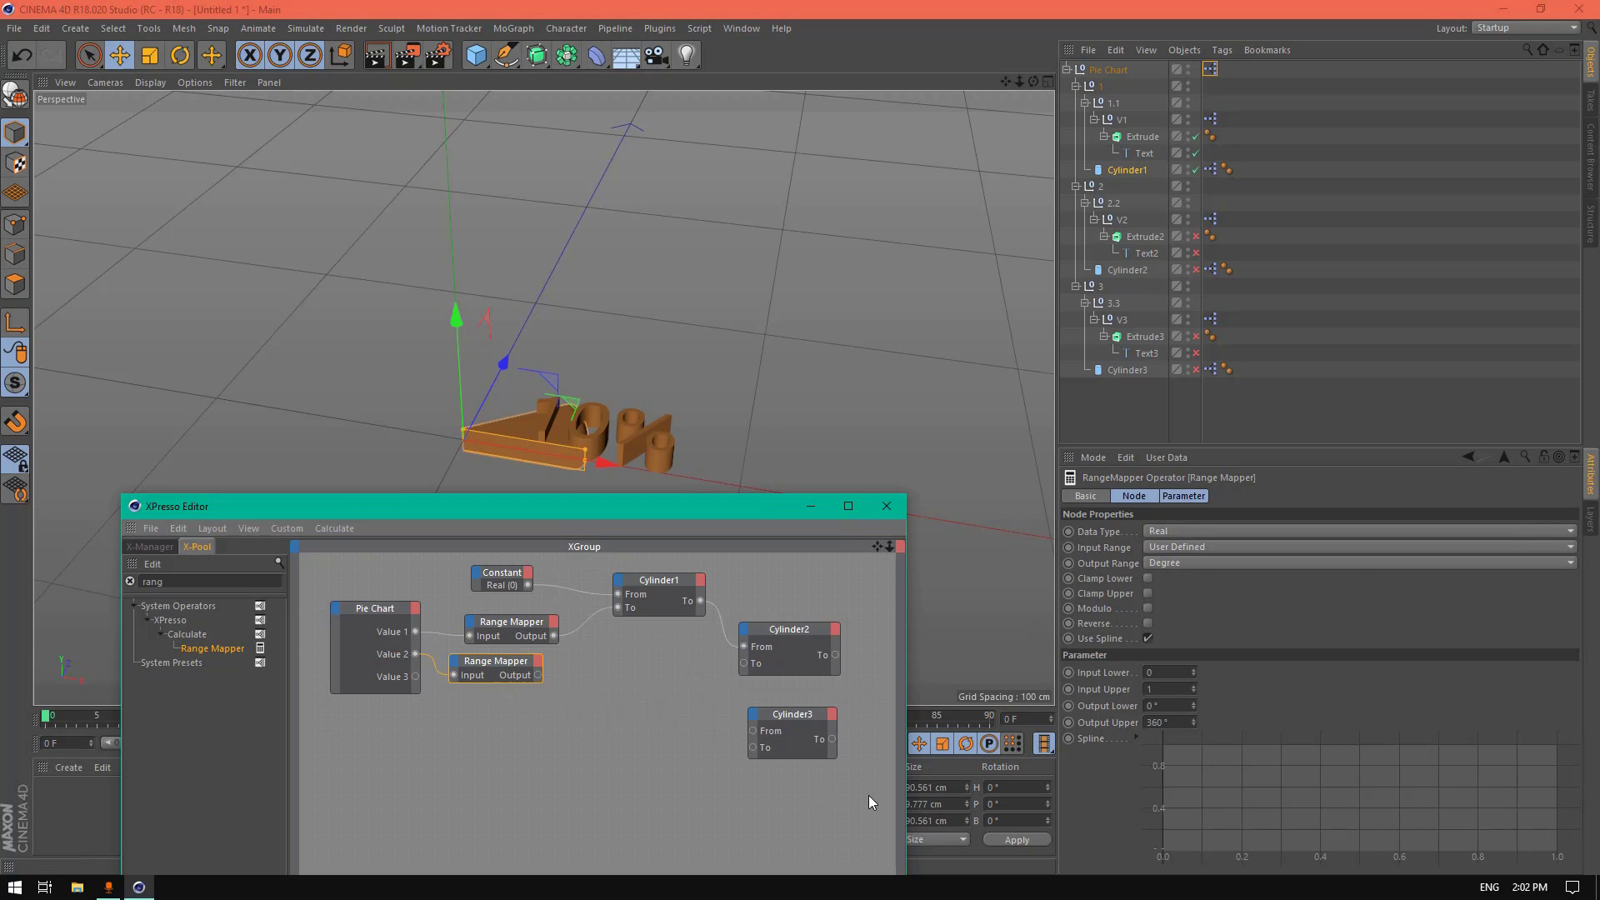
{"action": "left_click_drag", "start_coordinate": [185, 583], "coordinate": [42, 585]}
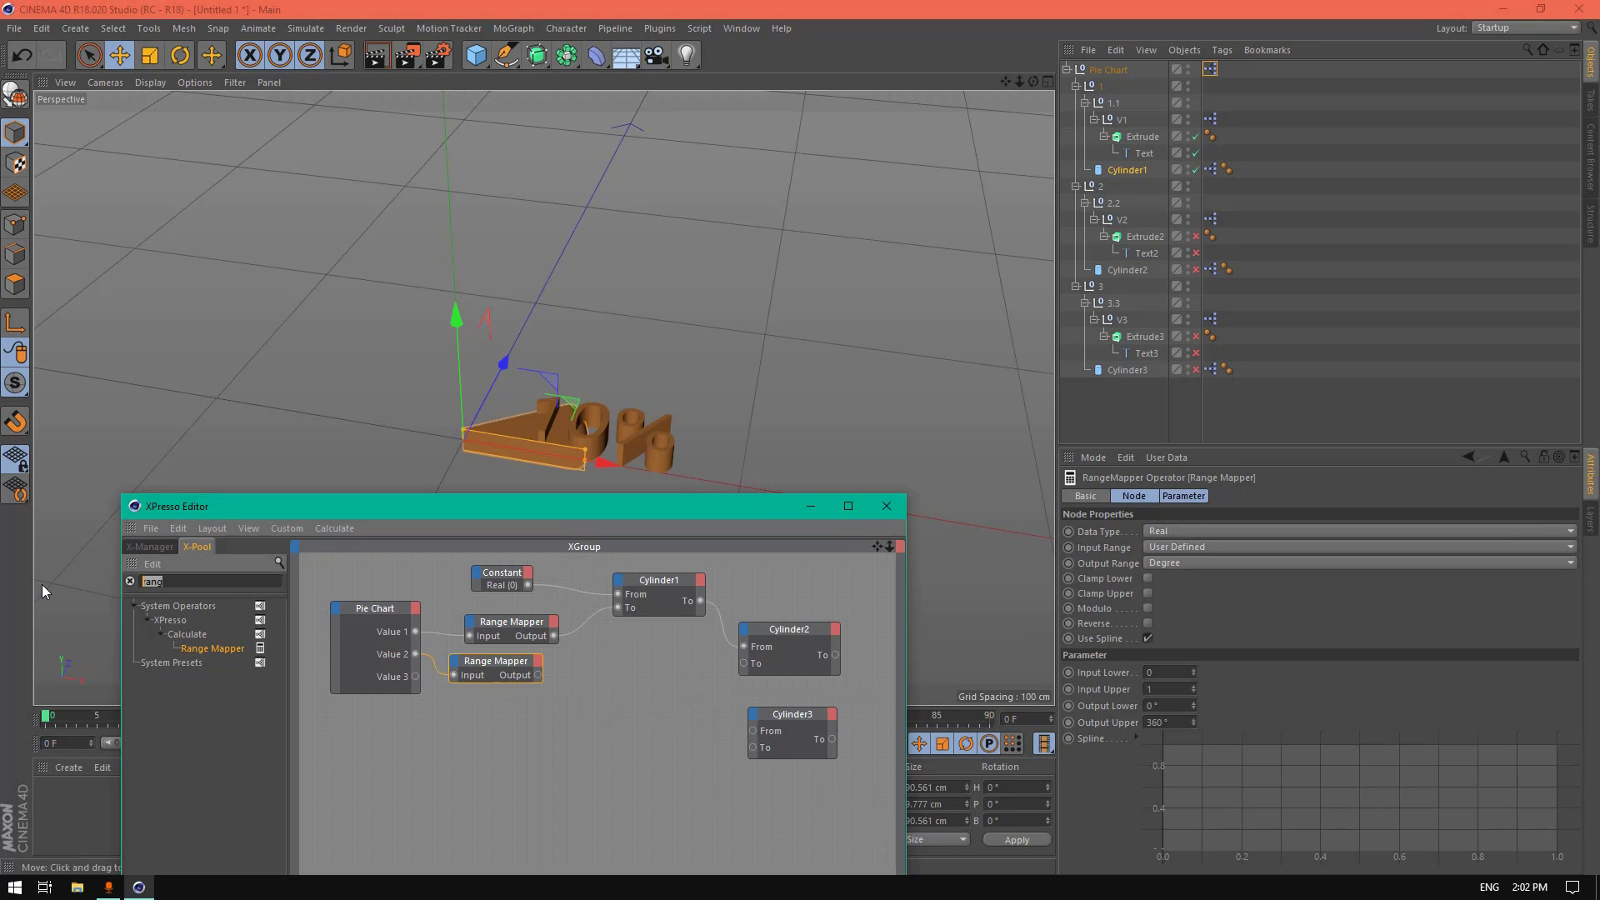
{"action": "type", "text": "math"}
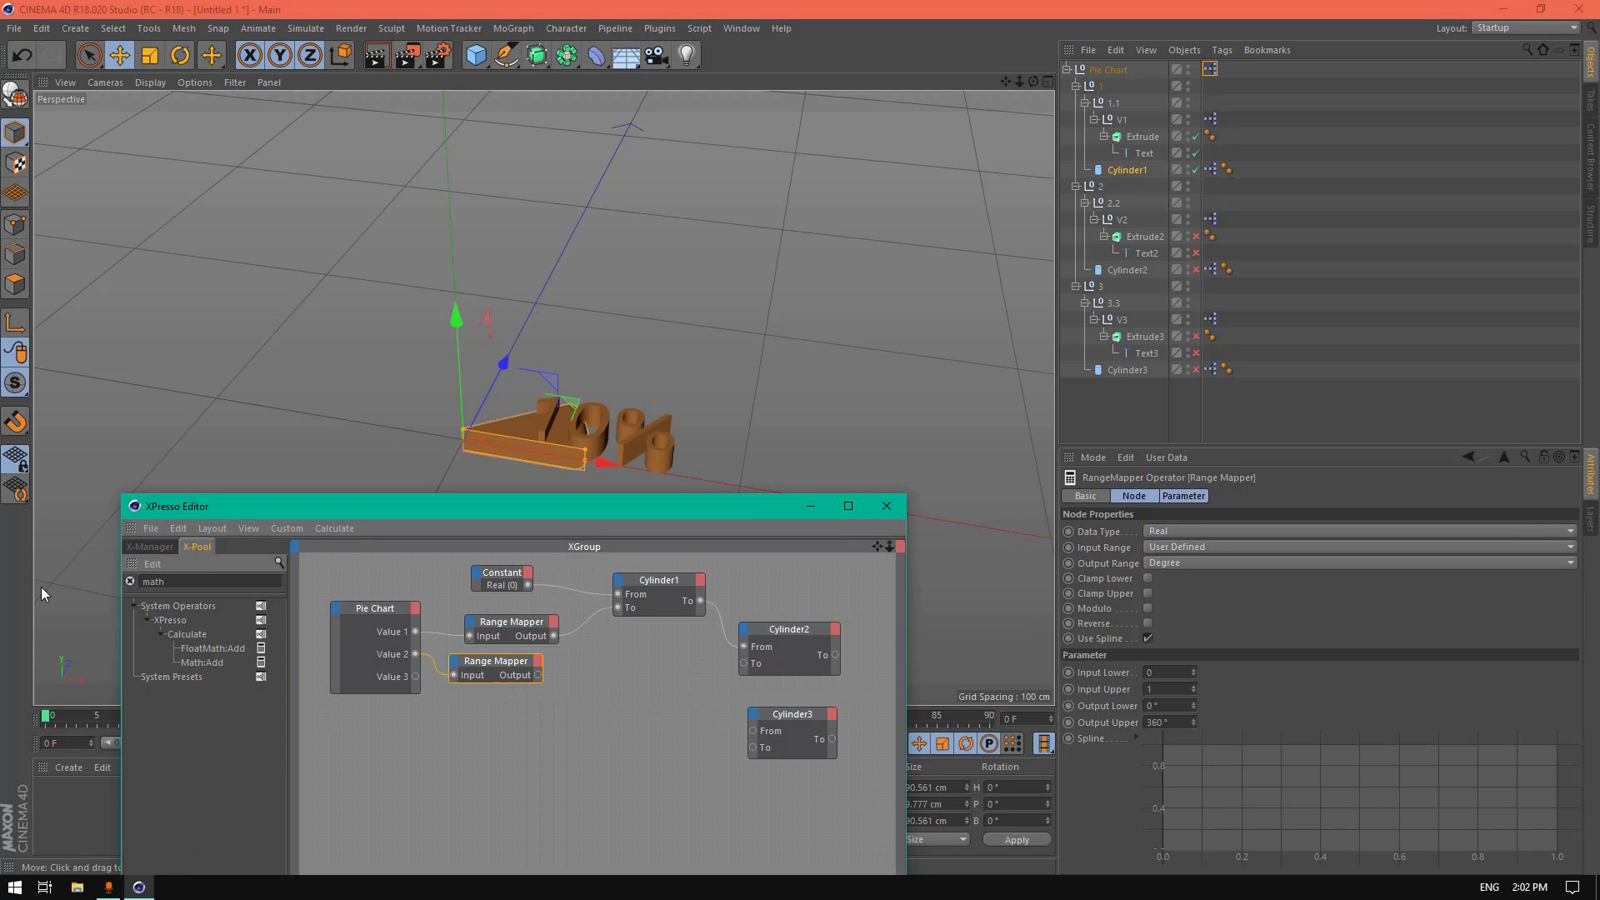
{"action": "left_click_drag", "start_coordinate": [217, 658], "coordinate": [631, 664]}
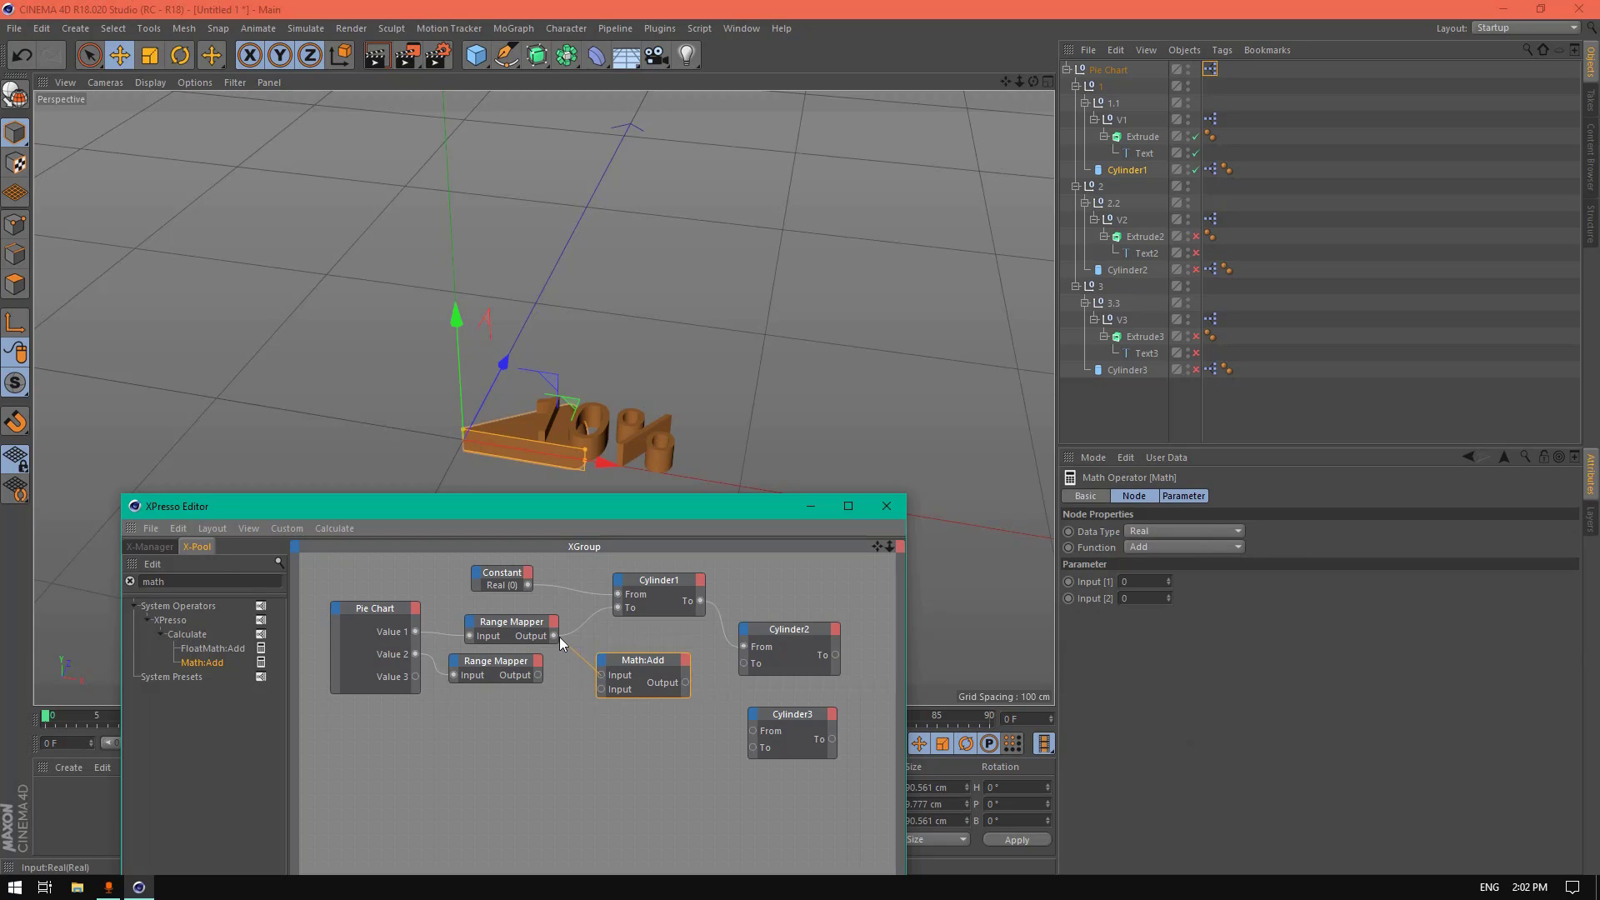
Step: Wire both Range Mapper outputs into the Math:Add inputs and its output into Cylinder2's To input, tidying the node positions
{"action": "left_click_drag", "start_coordinate": [552, 633], "coordinate": [553, 636]}
{"action": "left_click_drag", "start_coordinate": [537, 673], "coordinate": [538, 675]}
{"action": "left_click_drag", "start_coordinate": [650, 658], "coordinate": [632, 658]}
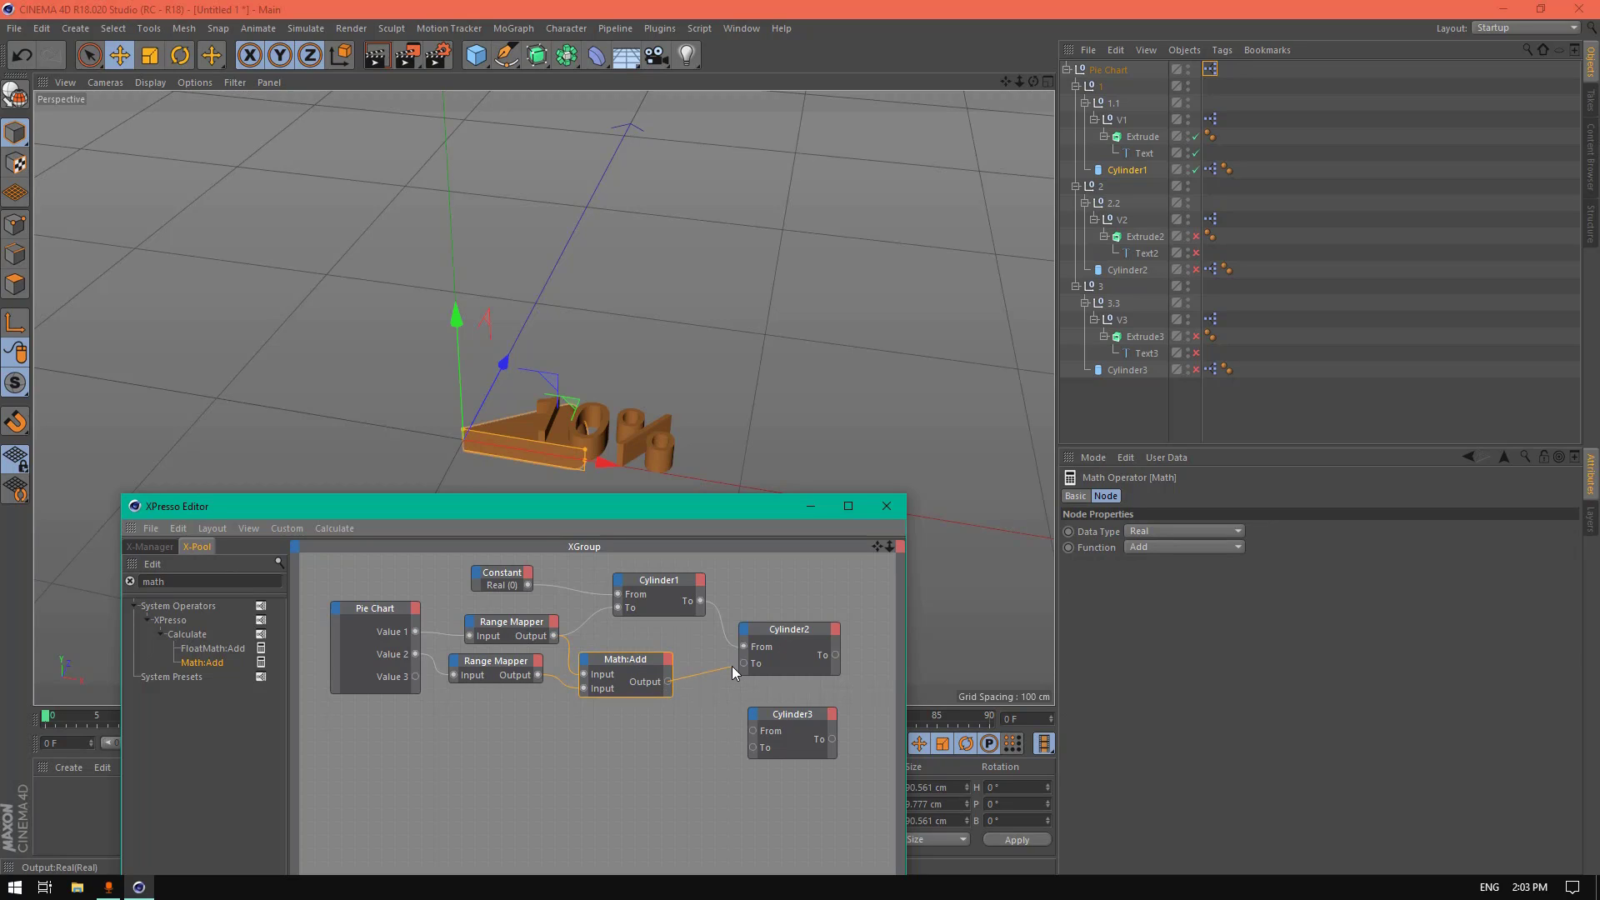
{"action": "left_click_drag", "start_coordinate": [744, 669], "coordinate": [744, 664]}
{"action": "left_click_drag", "start_coordinate": [626, 664], "coordinate": [632, 656]}
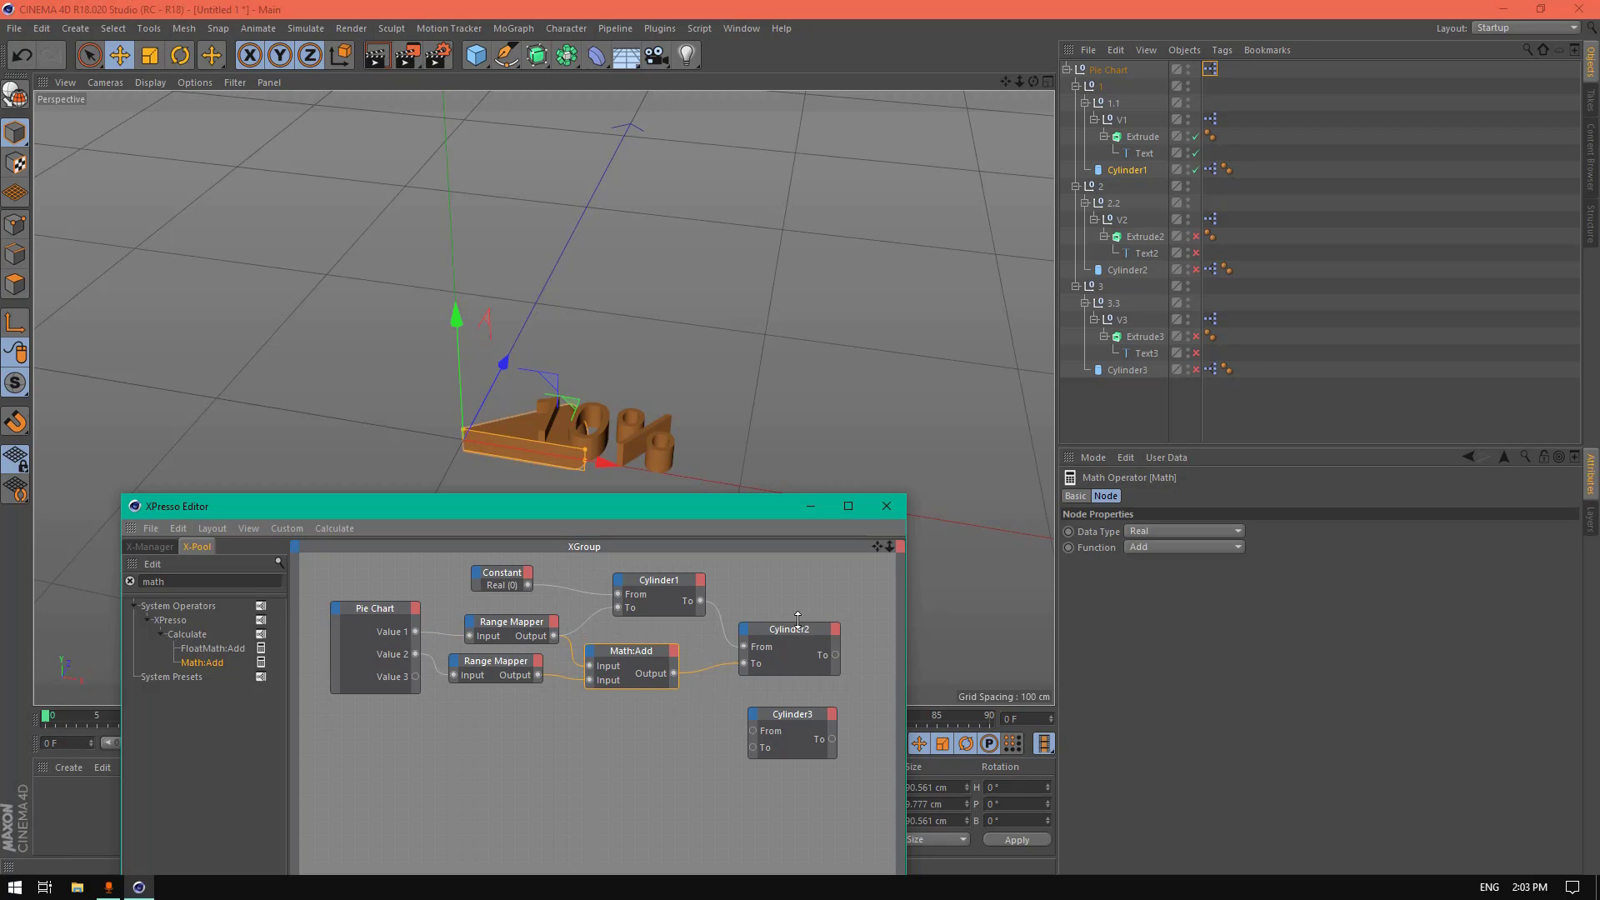
{"action": "left_click_drag", "start_coordinate": [790, 629], "coordinate": [807, 608]}
Step: Duplicate the Math:Add node below the original and add a third Range Mapper beside the copy
{"action": "left_click", "coordinate": [632, 647]}
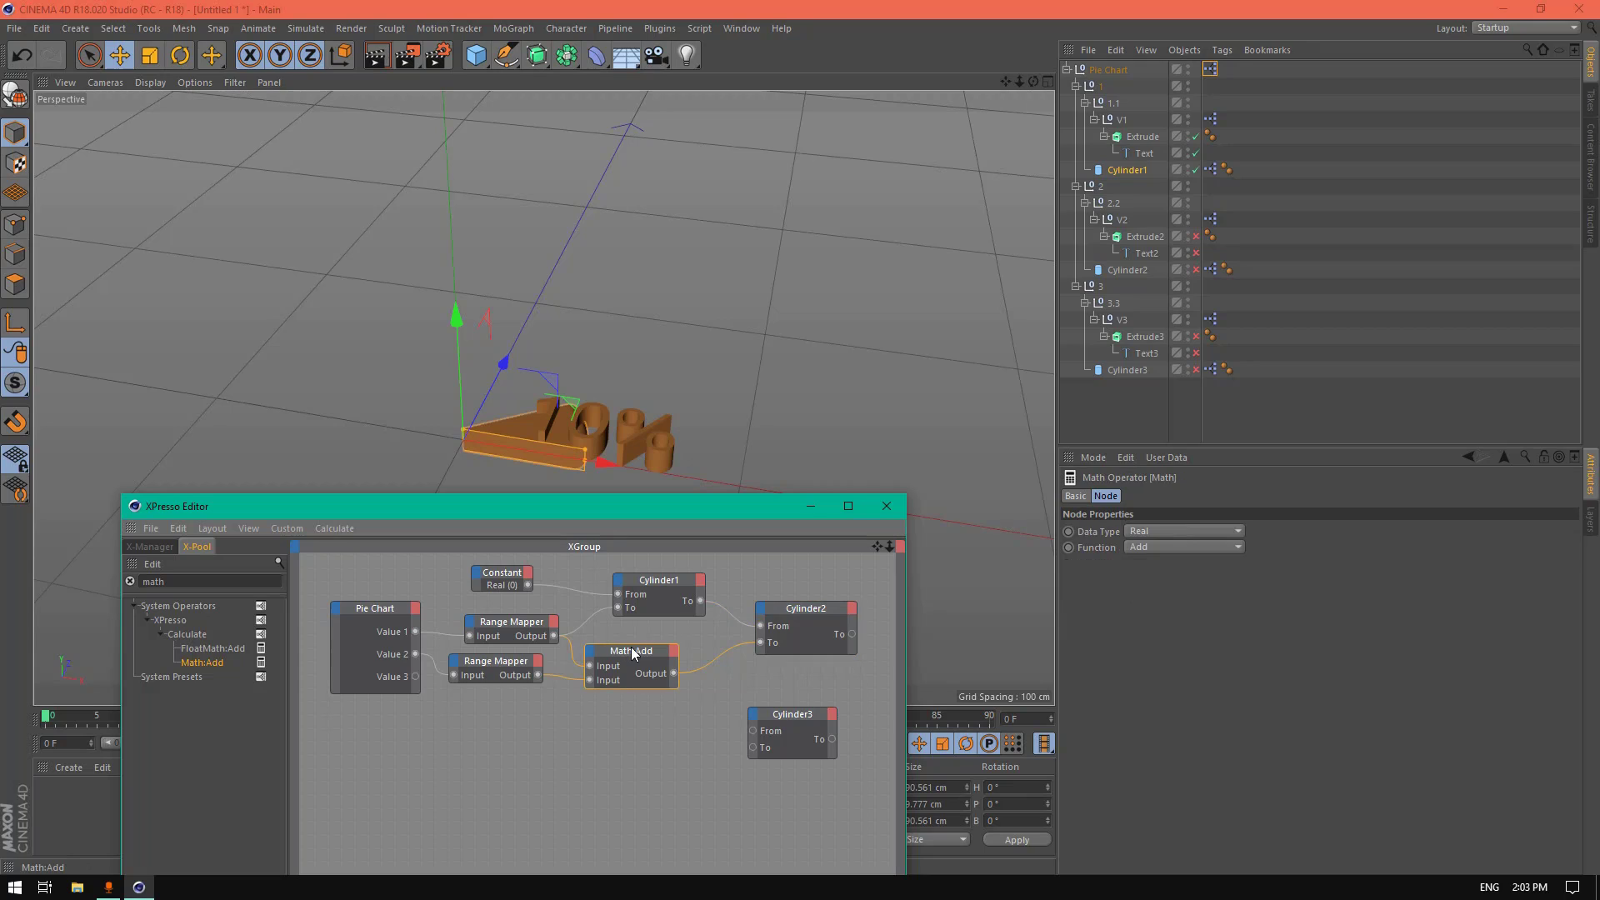
{"action": "left_click_drag", "start_coordinate": [632, 648], "coordinate": [650, 708]}
{"action": "double_click", "coordinate": [154, 581]}
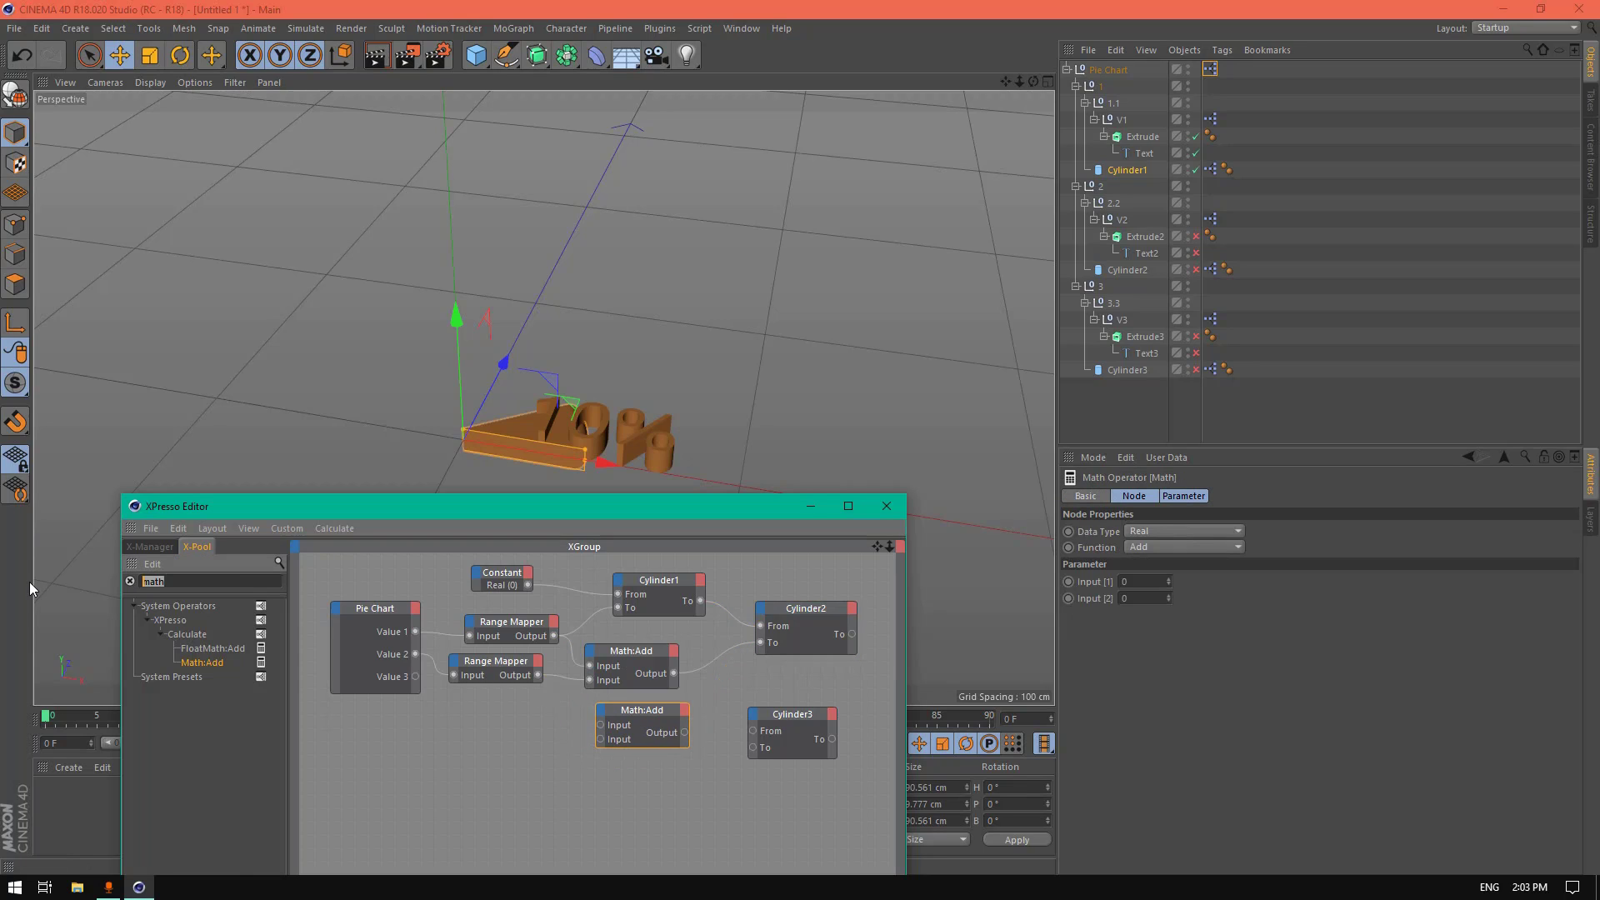
{"action": "type", "text": "rang"}
{"action": "left_click_drag", "start_coordinate": [220, 653], "coordinate": [511, 728]}
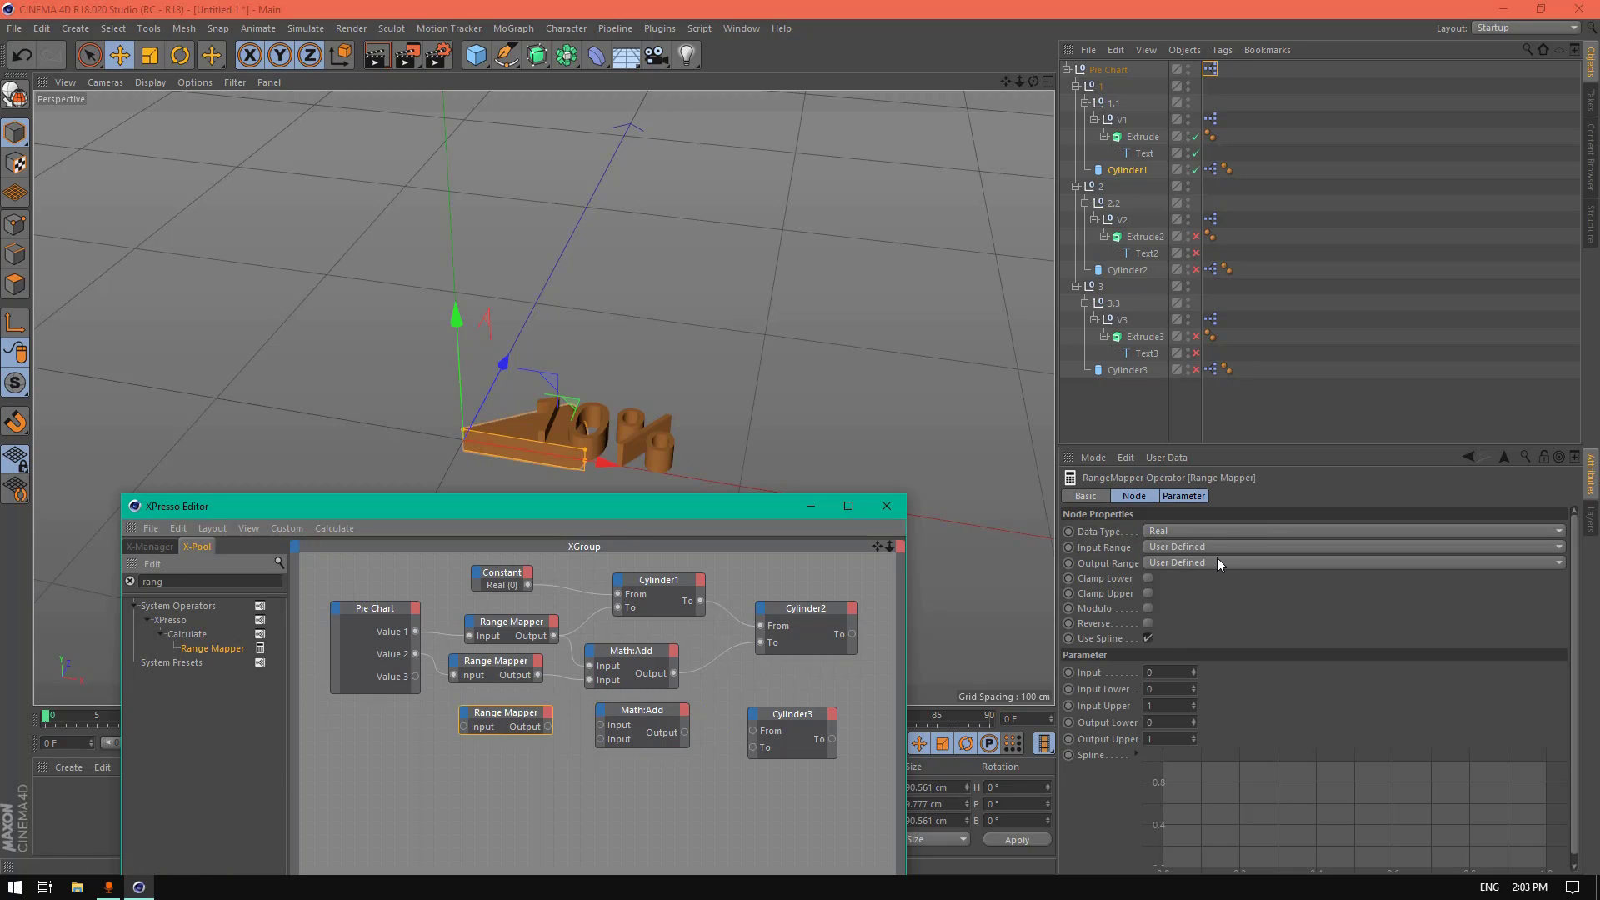
Step: Set the third Range Mapper's Output Range to Degree and link the Pie Chart's Value 3 to its input
{"action": "left_click", "coordinate": [1218, 560]}
{"action": "left_click", "coordinate": [1187, 597]}
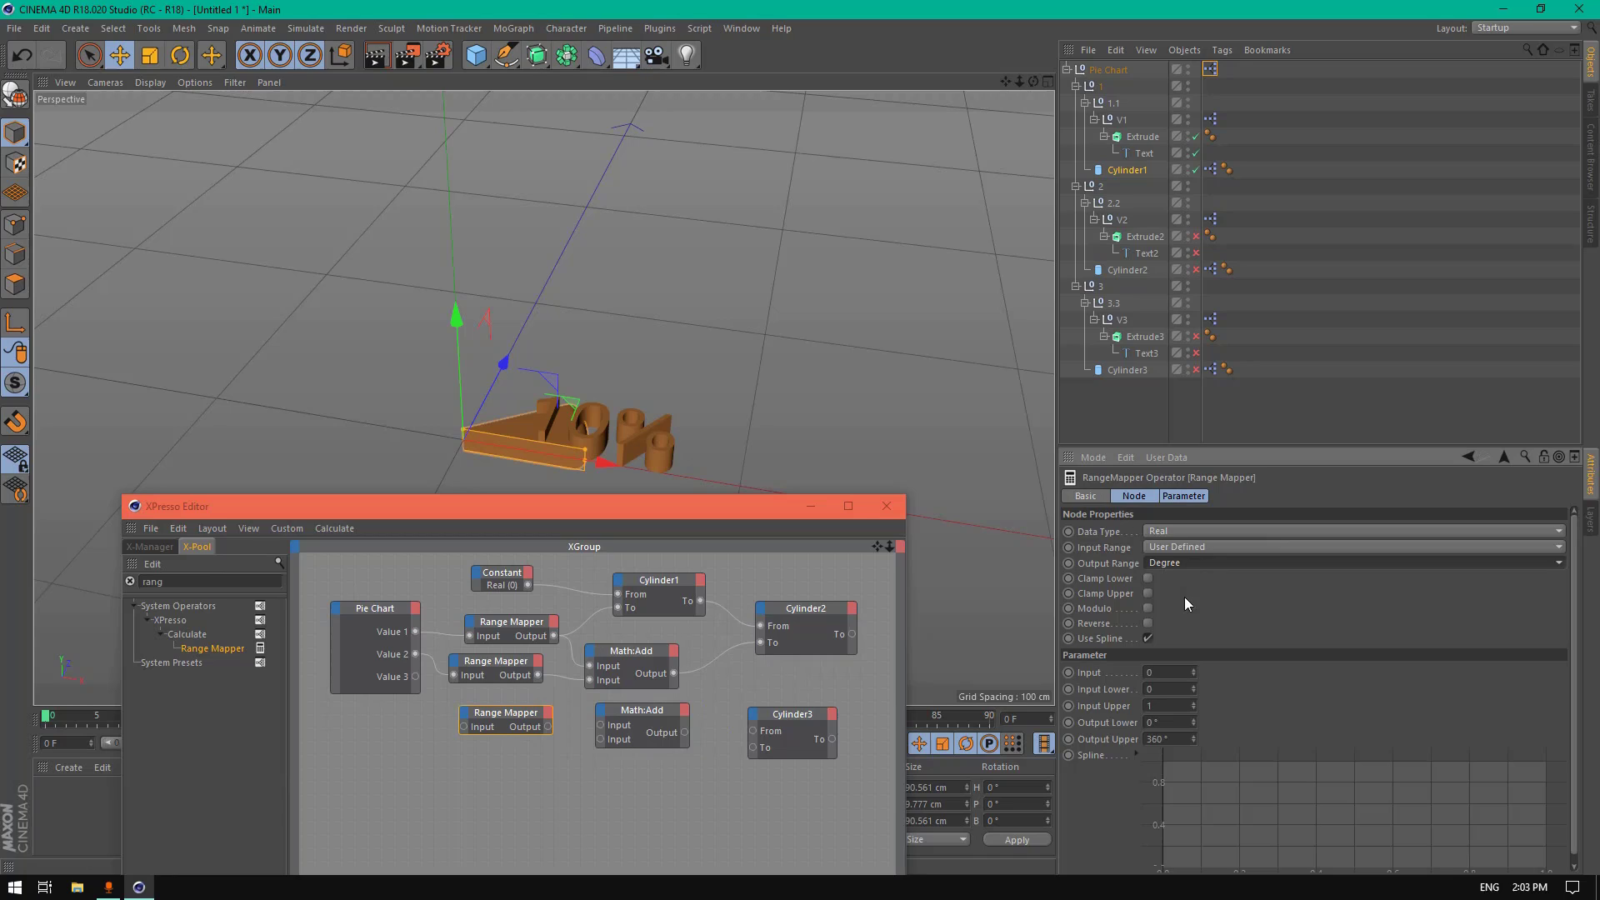
{"action": "left_click", "coordinate": [389, 678]}
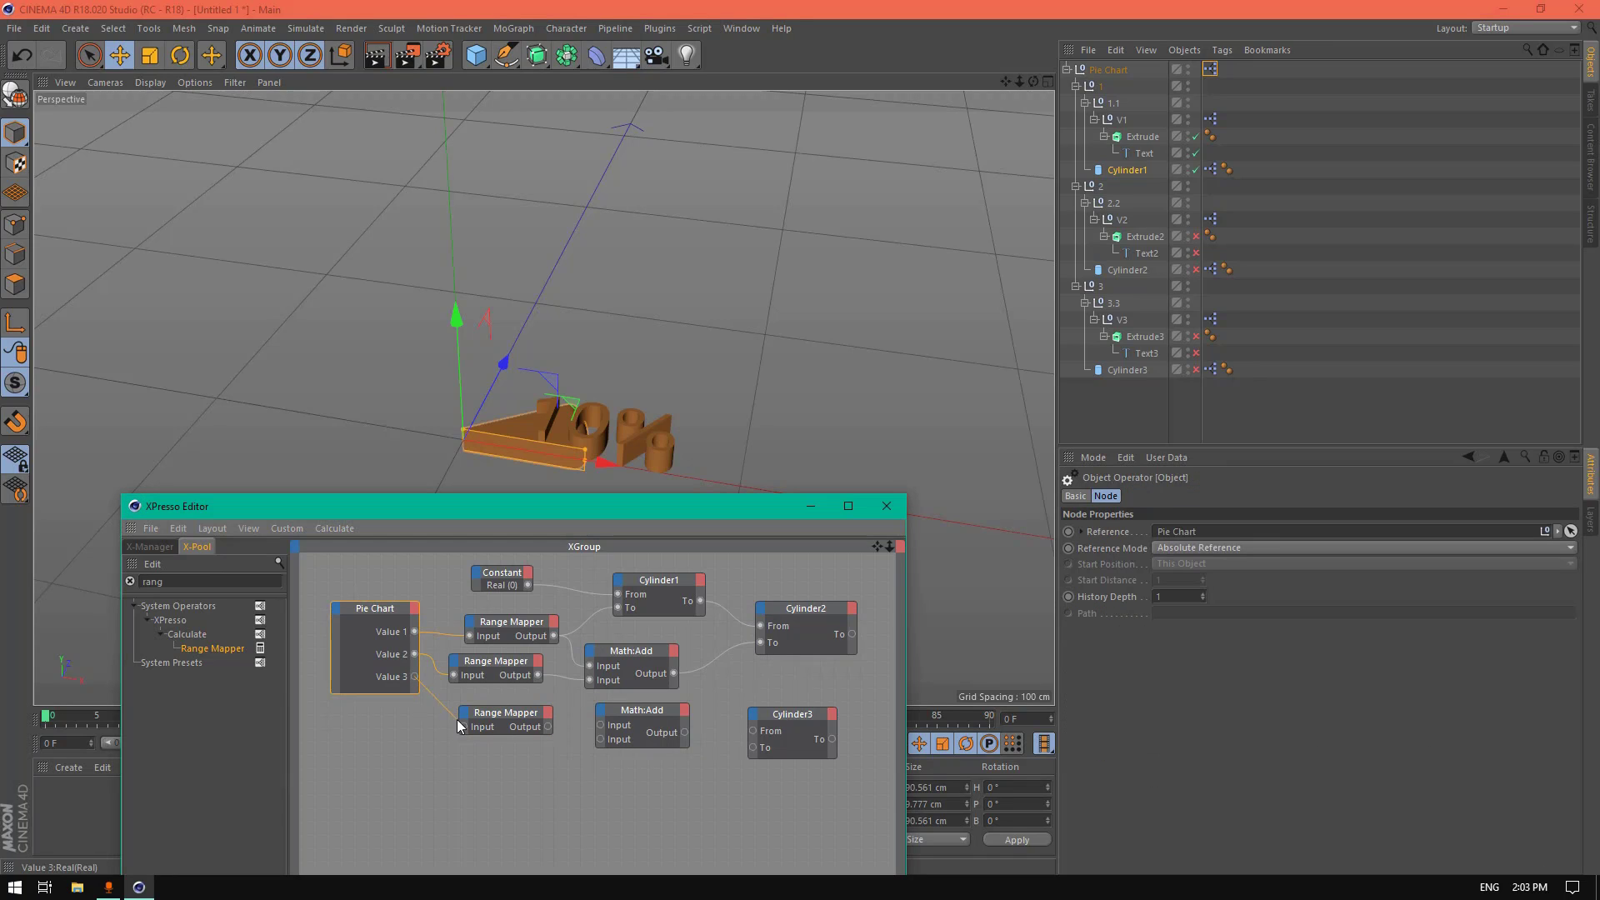
{"action": "left_click_drag", "start_coordinate": [457, 718], "coordinate": [502, 709]}
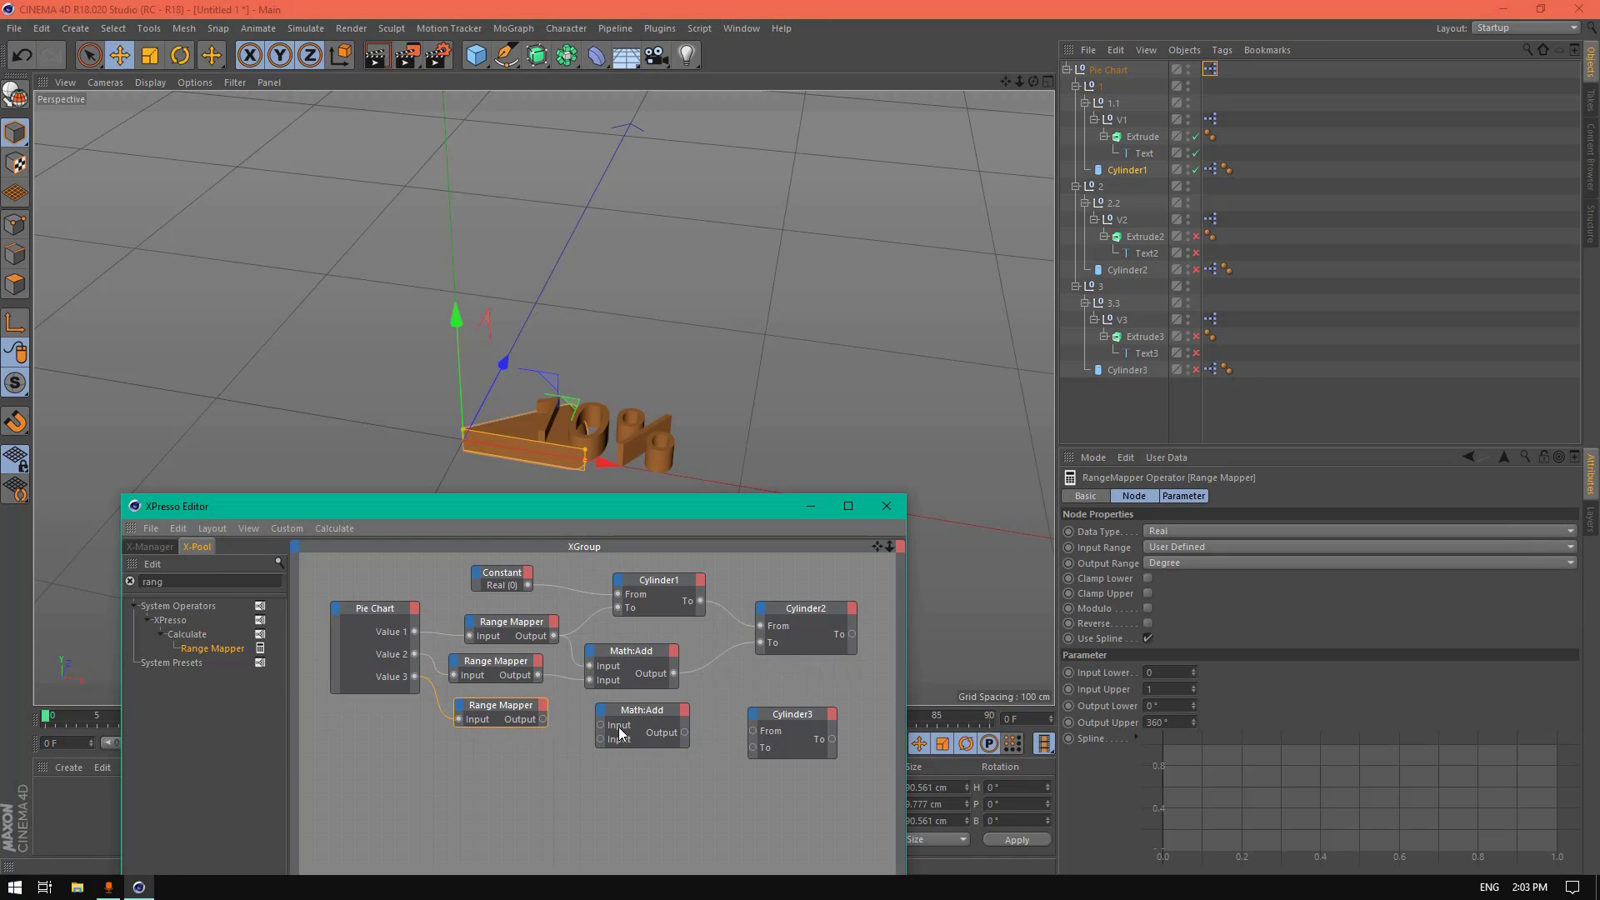
Step: Wire the first Math:Add's output and the third Range Mapper's output into the two inputs of the second Math:Add
{"action": "left_click_drag", "start_coordinate": [640, 711], "coordinate": [654, 706]}
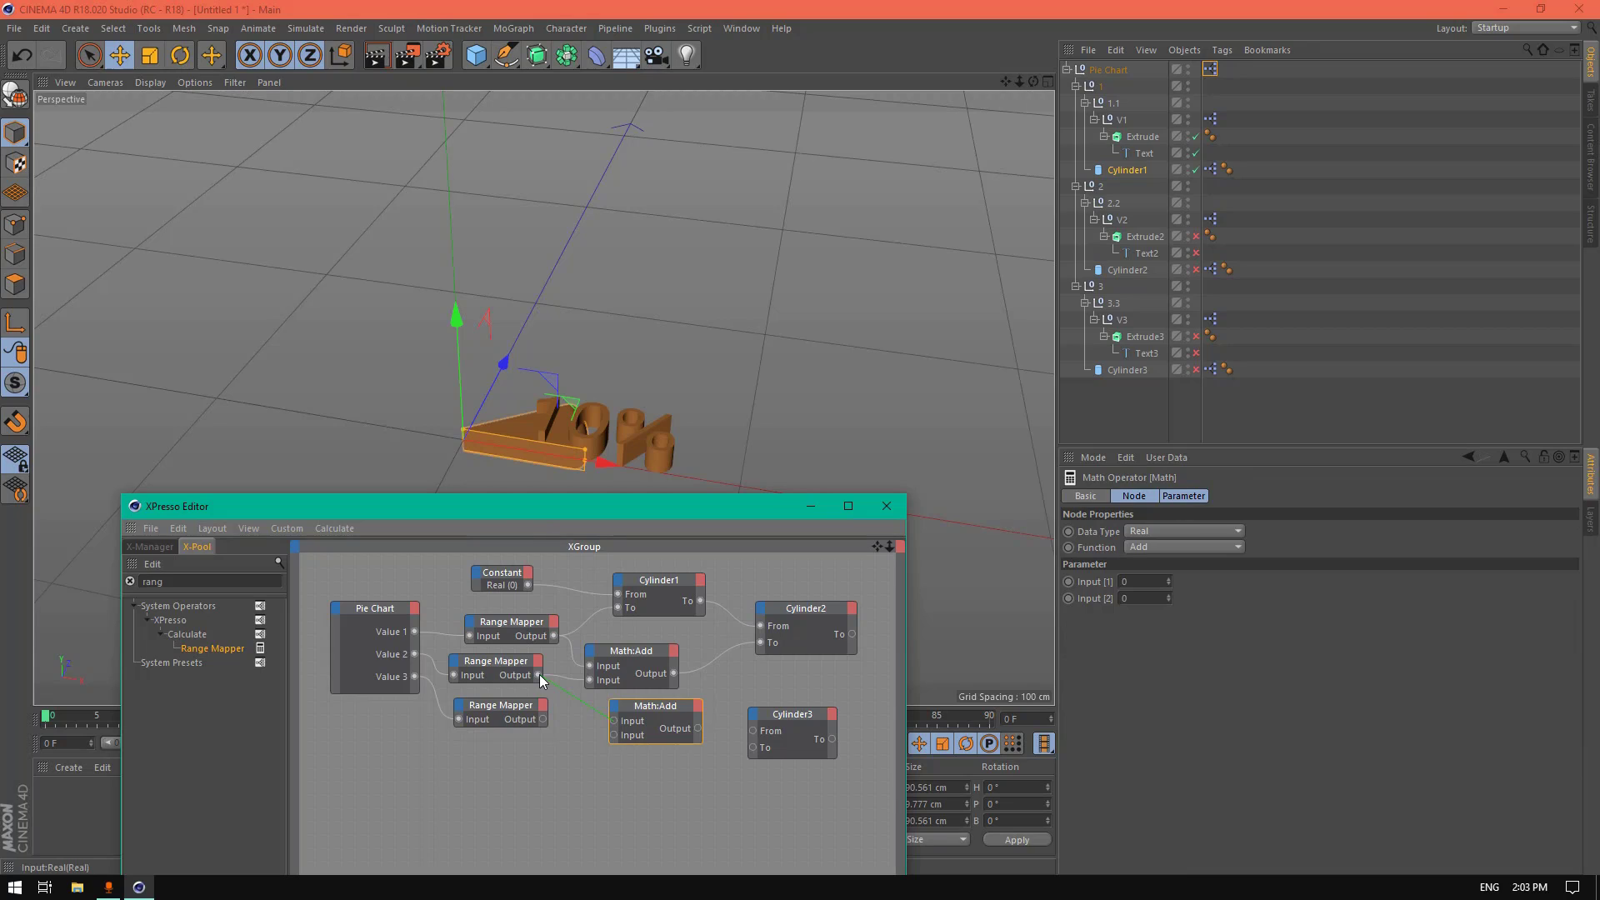
{"action": "left_click_drag", "start_coordinate": [539, 674], "coordinate": [672, 714]}
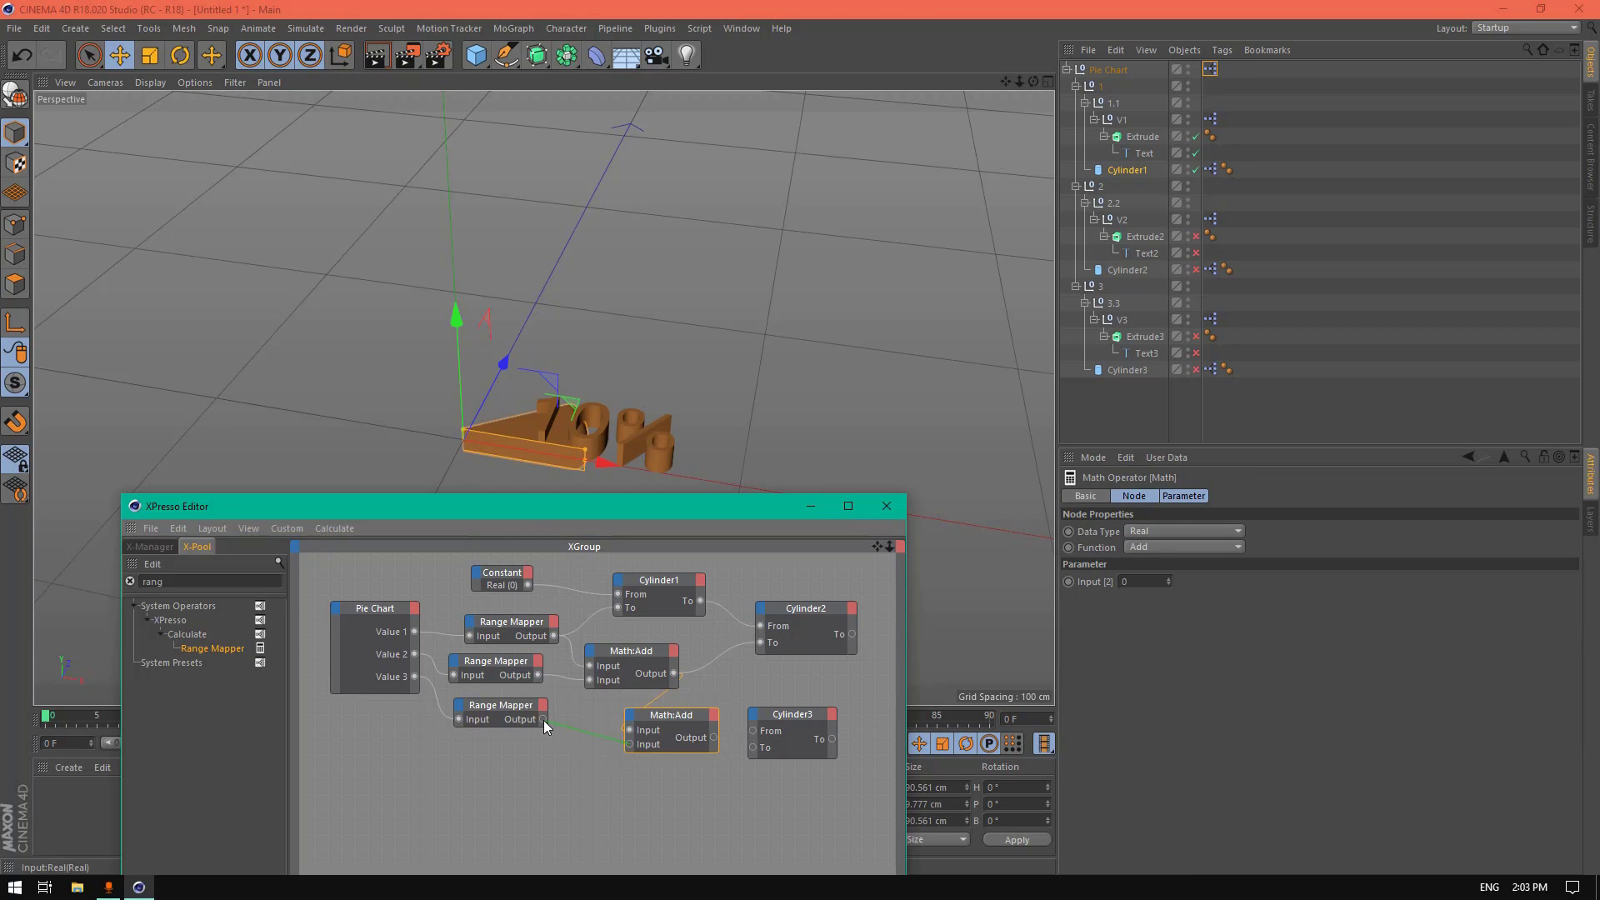
{"action": "left_click_drag", "start_coordinate": [543, 722], "coordinate": [543, 722]}
{"action": "left_click_drag", "start_coordinate": [672, 718], "coordinate": [648, 715]}
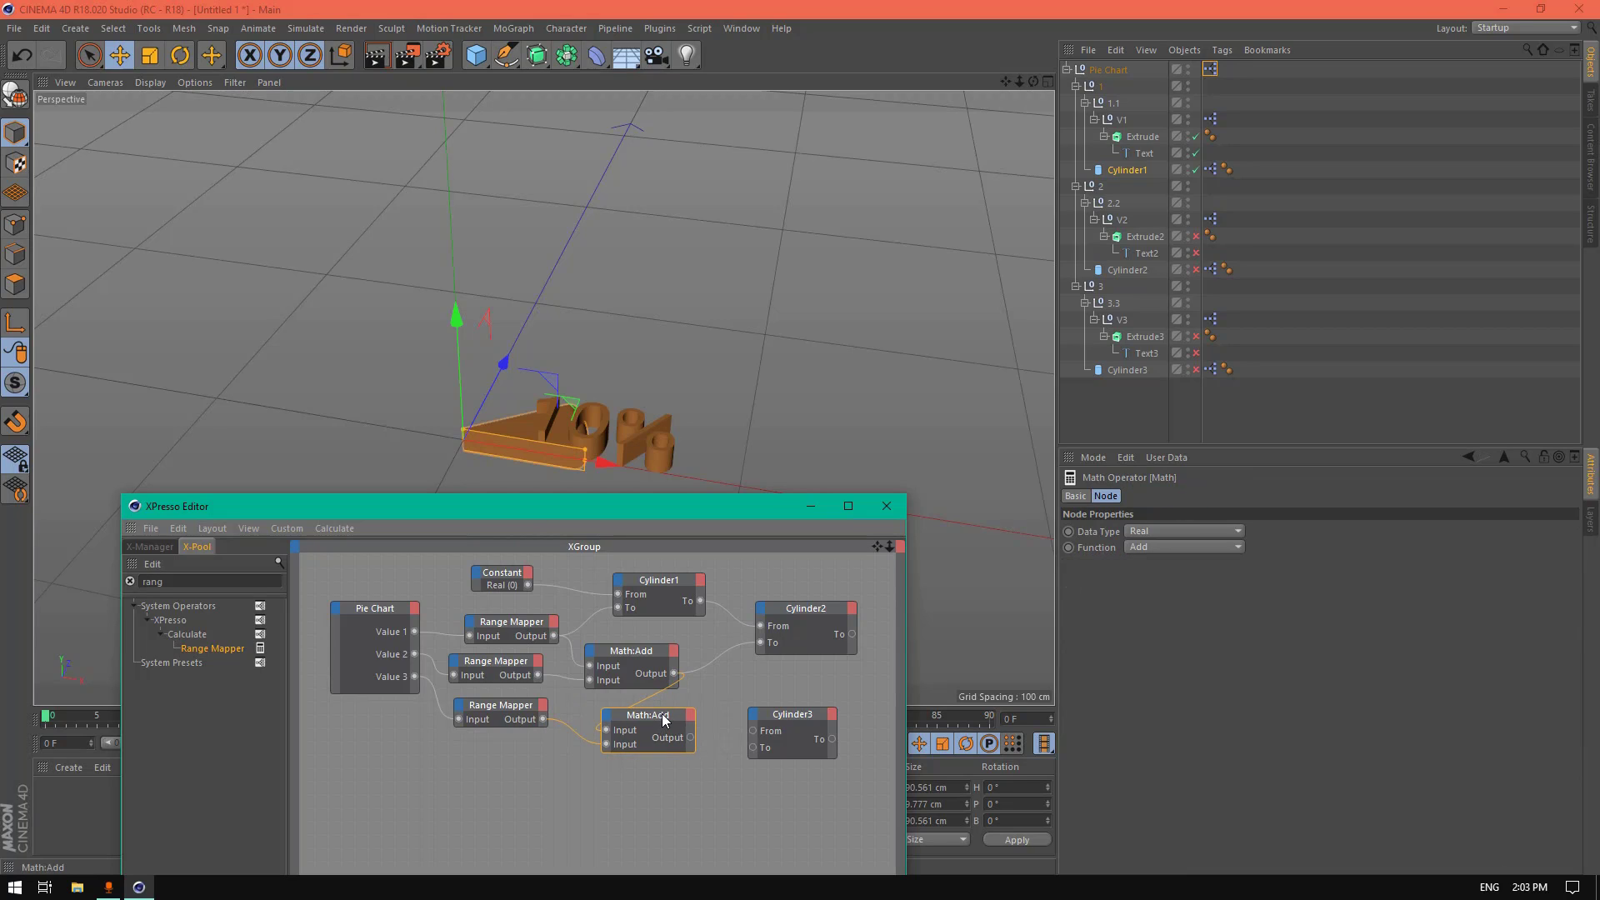
Step: Connect Cylinder2's To output to Cylinder3's From input and the second Math:Add's output to Cylinder3's To input
{"action": "left_click_drag", "start_coordinate": [796, 713], "coordinate": [815, 702]}
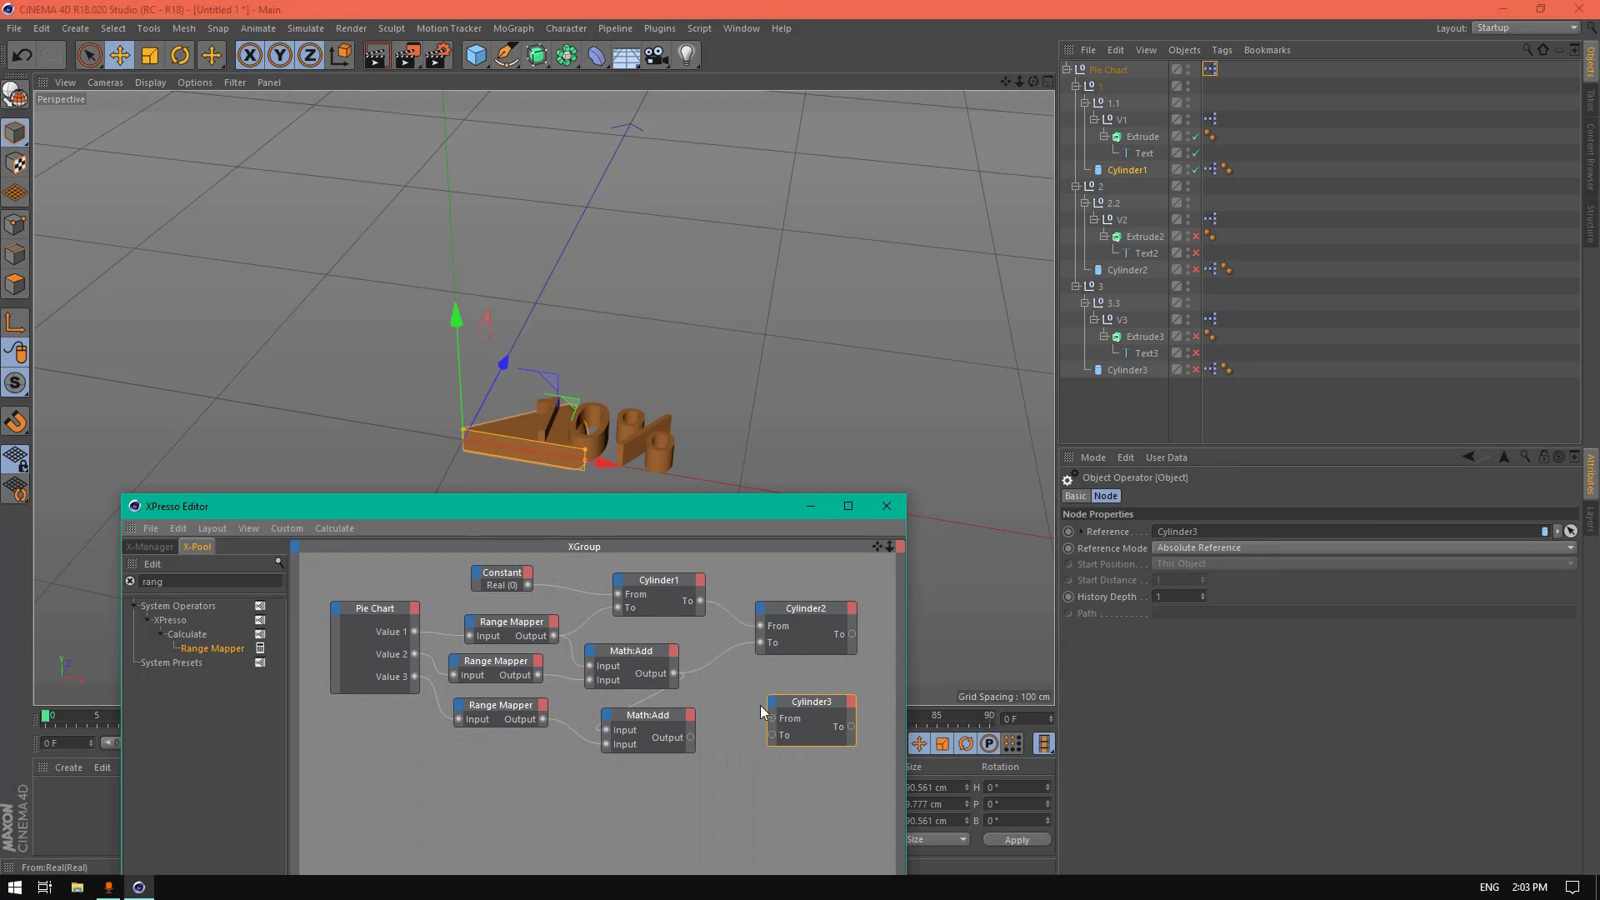
{"action": "left_click_drag", "start_coordinate": [847, 672], "coordinate": [854, 635]}
{"action": "left_click_drag", "start_coordinate": [691, 738], "coordinate": [690, 715]}
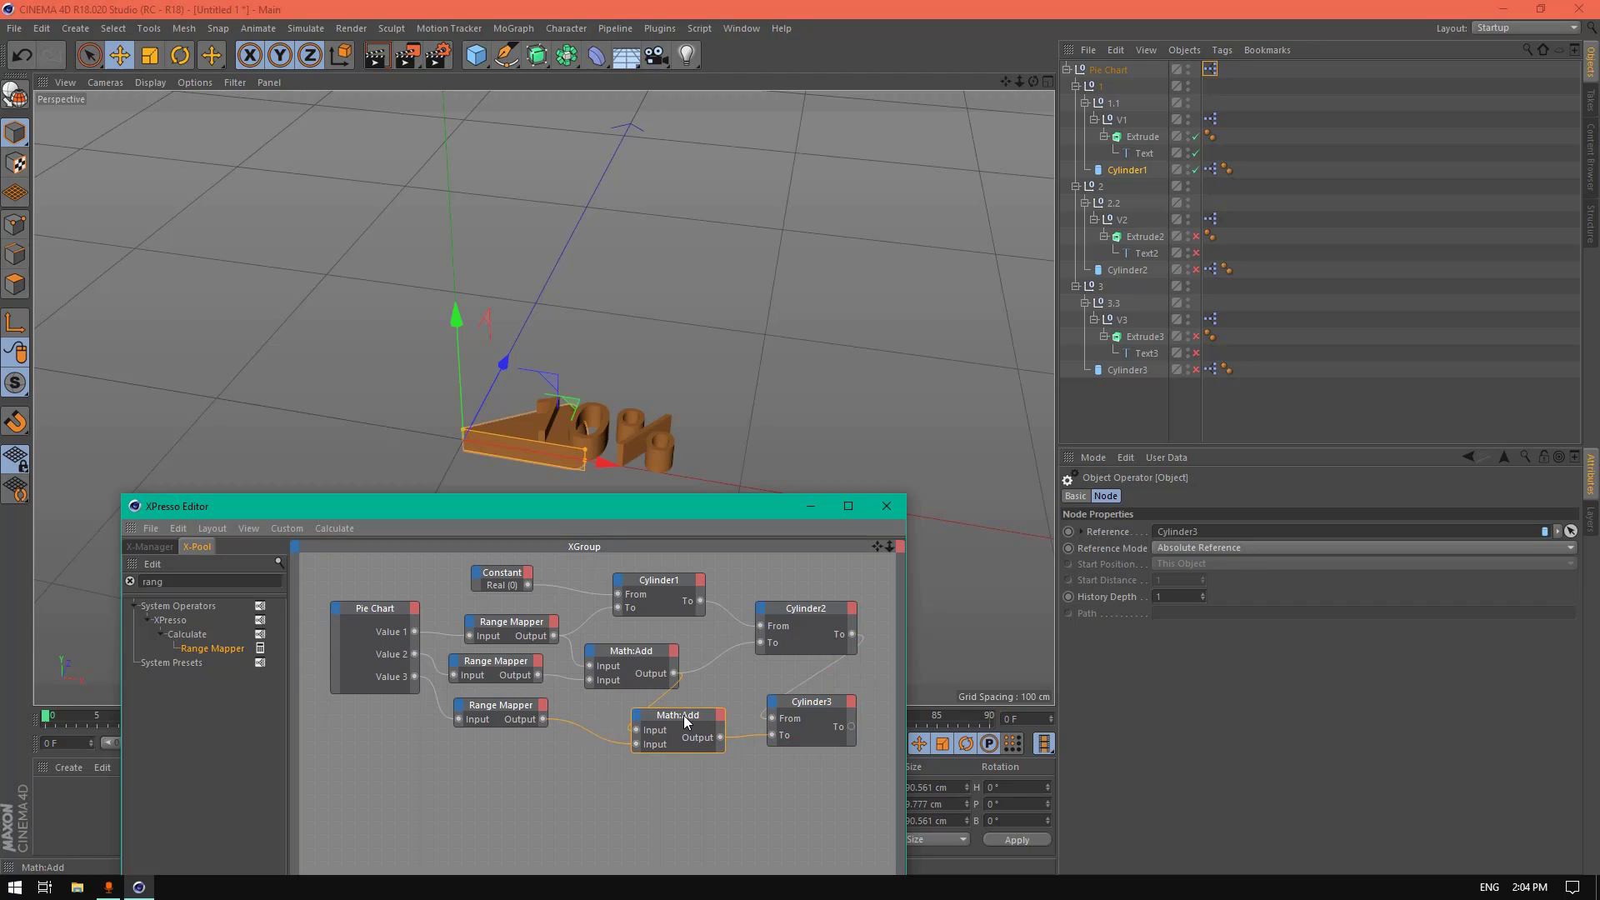
{"action": "left_click_drag", "start_coordinate": [803, 706], "coordinate": [789, 712]}
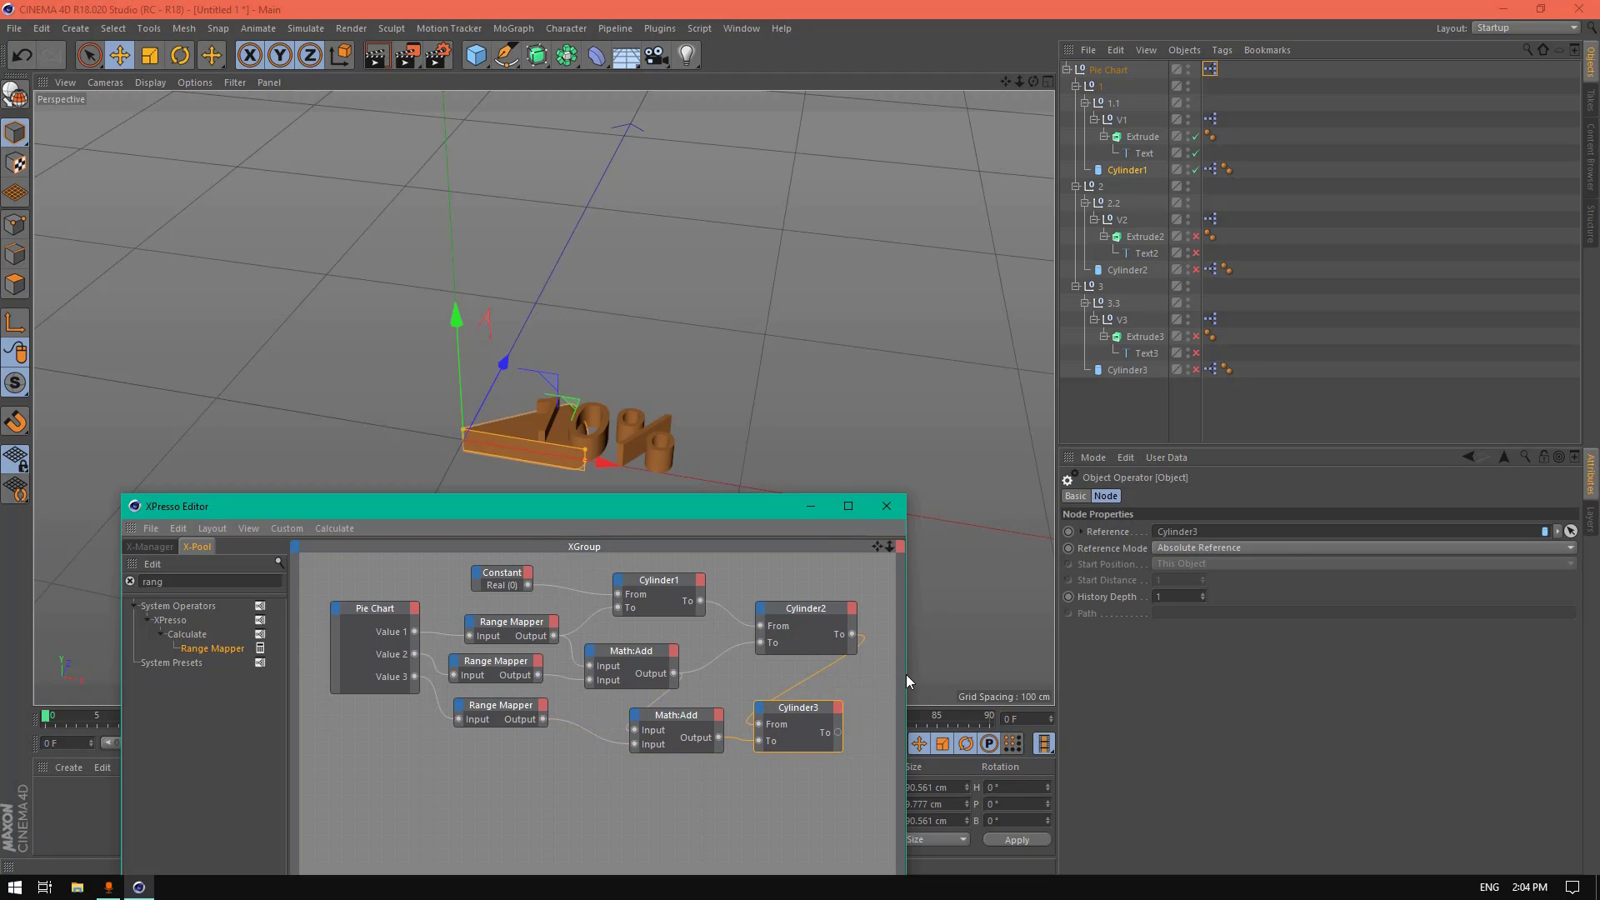
Step: Close the XPresso Editor and set the Pie Chart null's Value 1 to 31%, Value 2 to 21% and Value 3 to 18%
{"action": "left_click_drag", "start_coordinate": [908, 675], "coordinate": [990, 675]}
{"action": "left_click_drag", "start_coordinate": [840, 508], "coordinate": [835, 343]}
{"action": "left_click", "coordinate": [988, 338]}
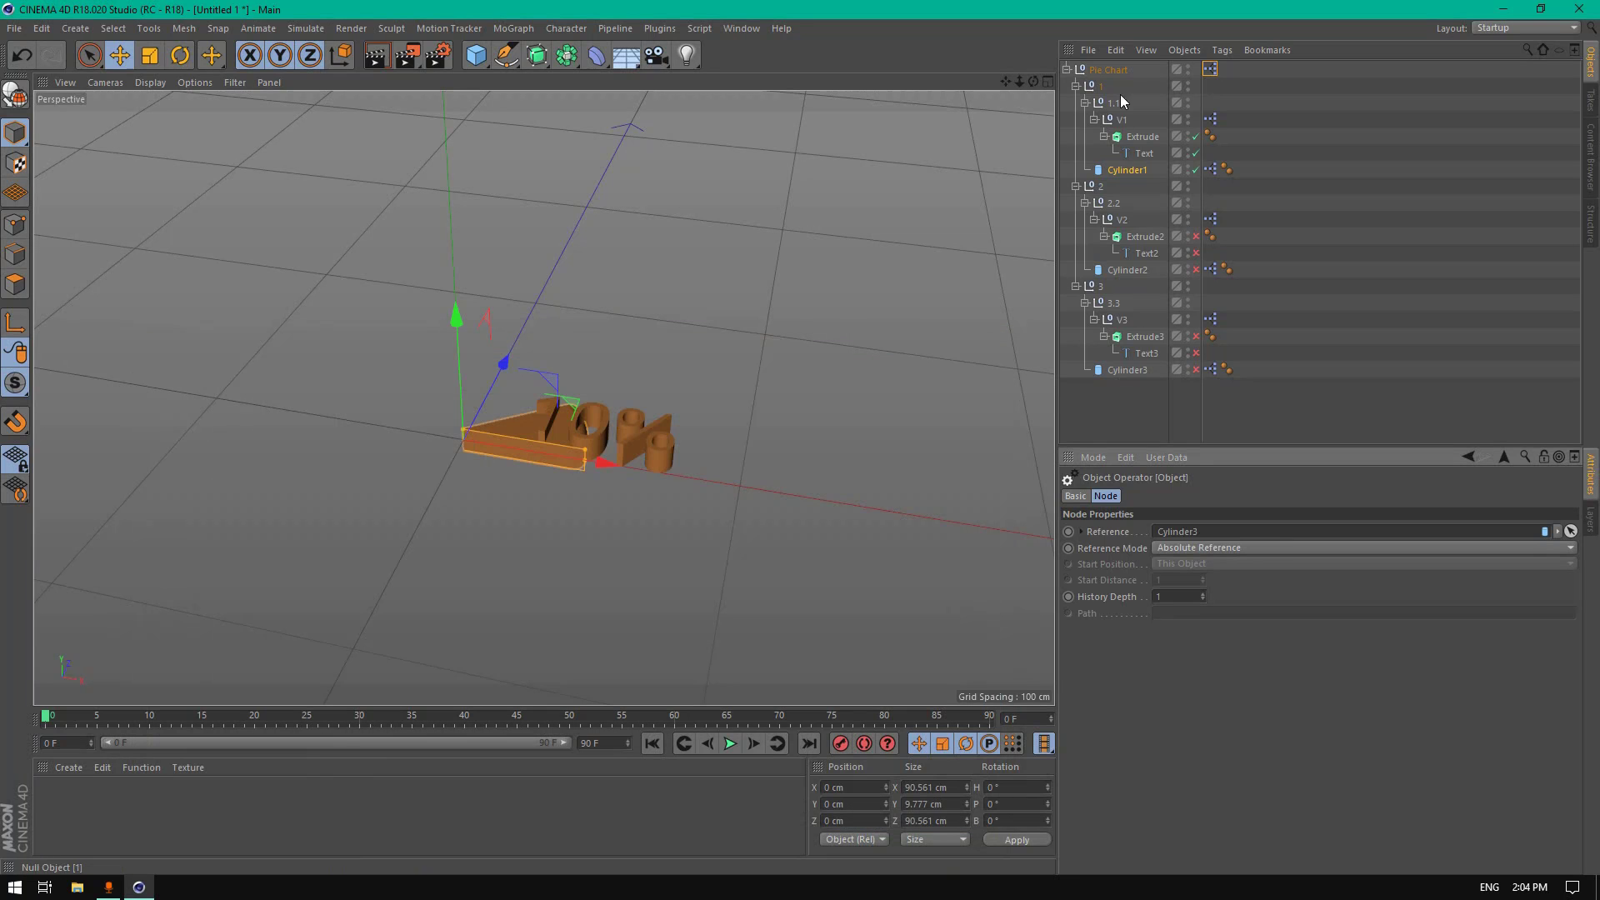
{"action": "left_click", "coordinate": [1105, 69]}
{"action": "left_click_drag", "start_coordinate": [1214, 588], "coordinate": [1303, 587]}
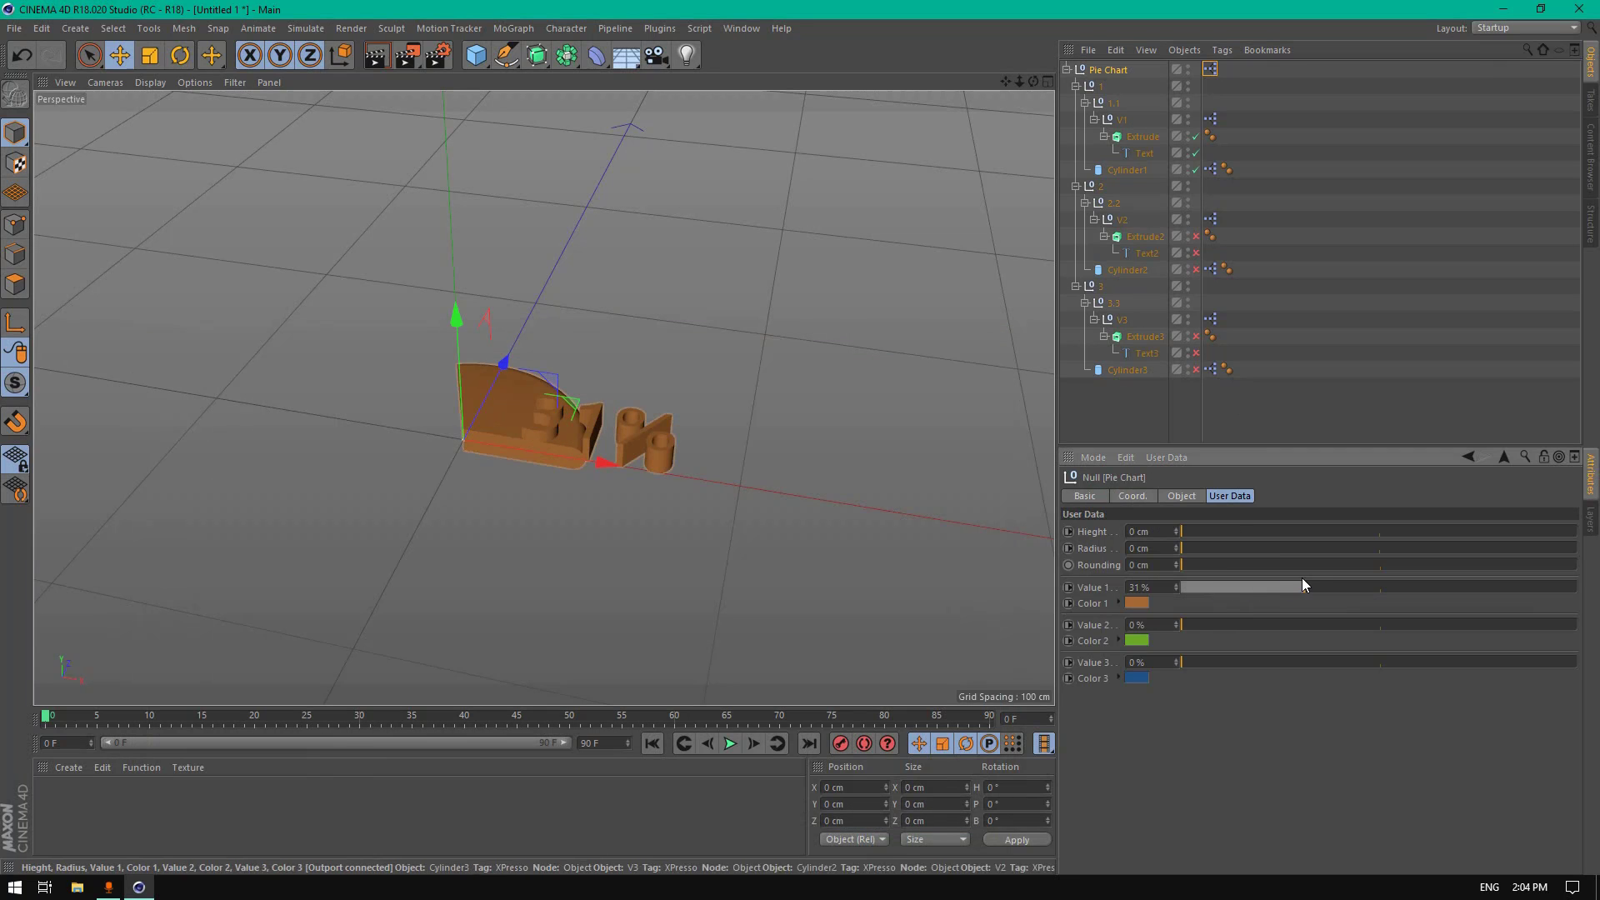
{"action": "left_click_drag", "start_coordinate": [1204, 625], "coordinate": [1253, 653]}
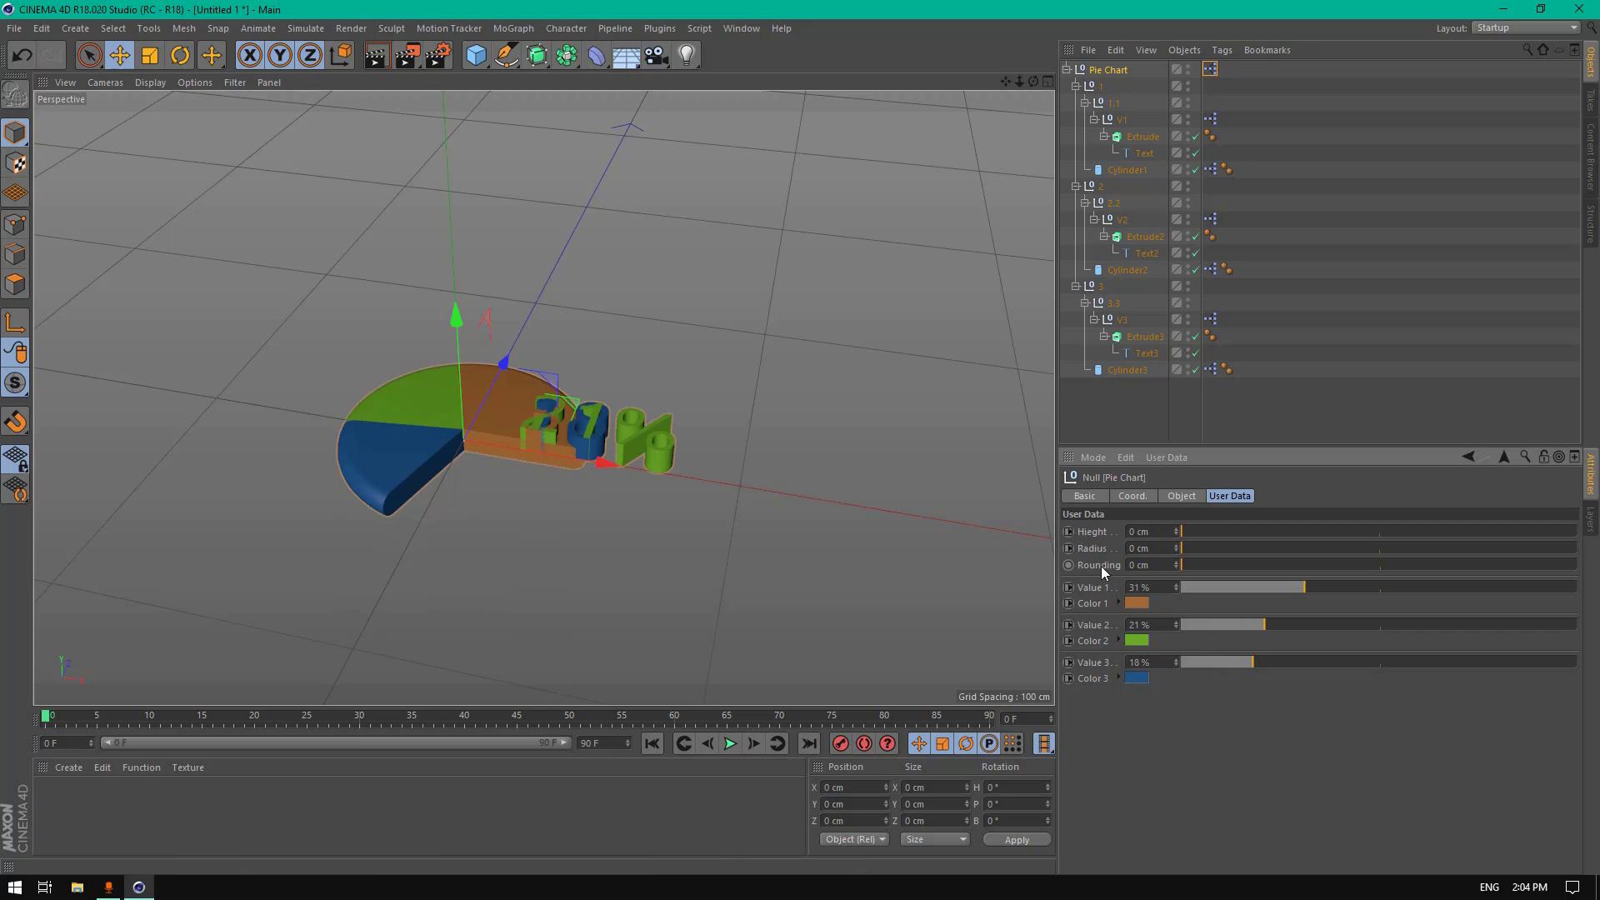
Step: Reopen the Pie Chart's XPresso in an enlarged editor window and add another Pie Chart node below the existing network
{"action": "double_click", "coordinate": [1210, 69]}
{"action": "left_click_drag", "start_coordinate": [613, 347], "coordinate": [613, 214]}
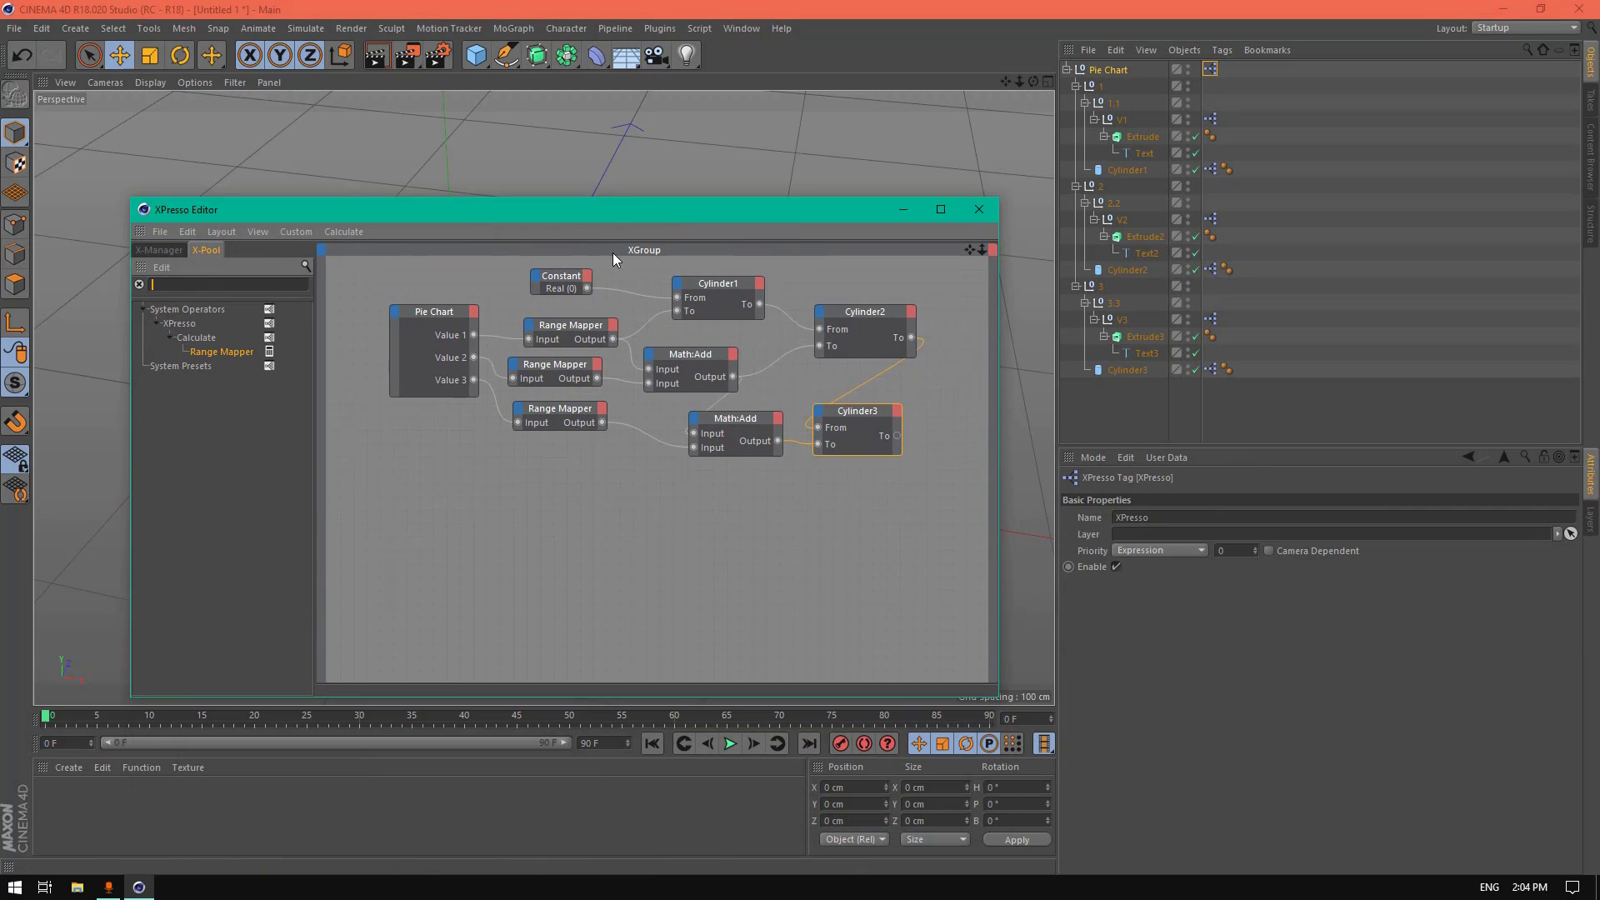
{"action": "left_click_drag", "start_coordinate": [662, 698], "coordinate": [633, 797]}
{"action": "scroll", "coordinate": [512, 497], "scroll_direction": "down", "scroll_amount": 2}
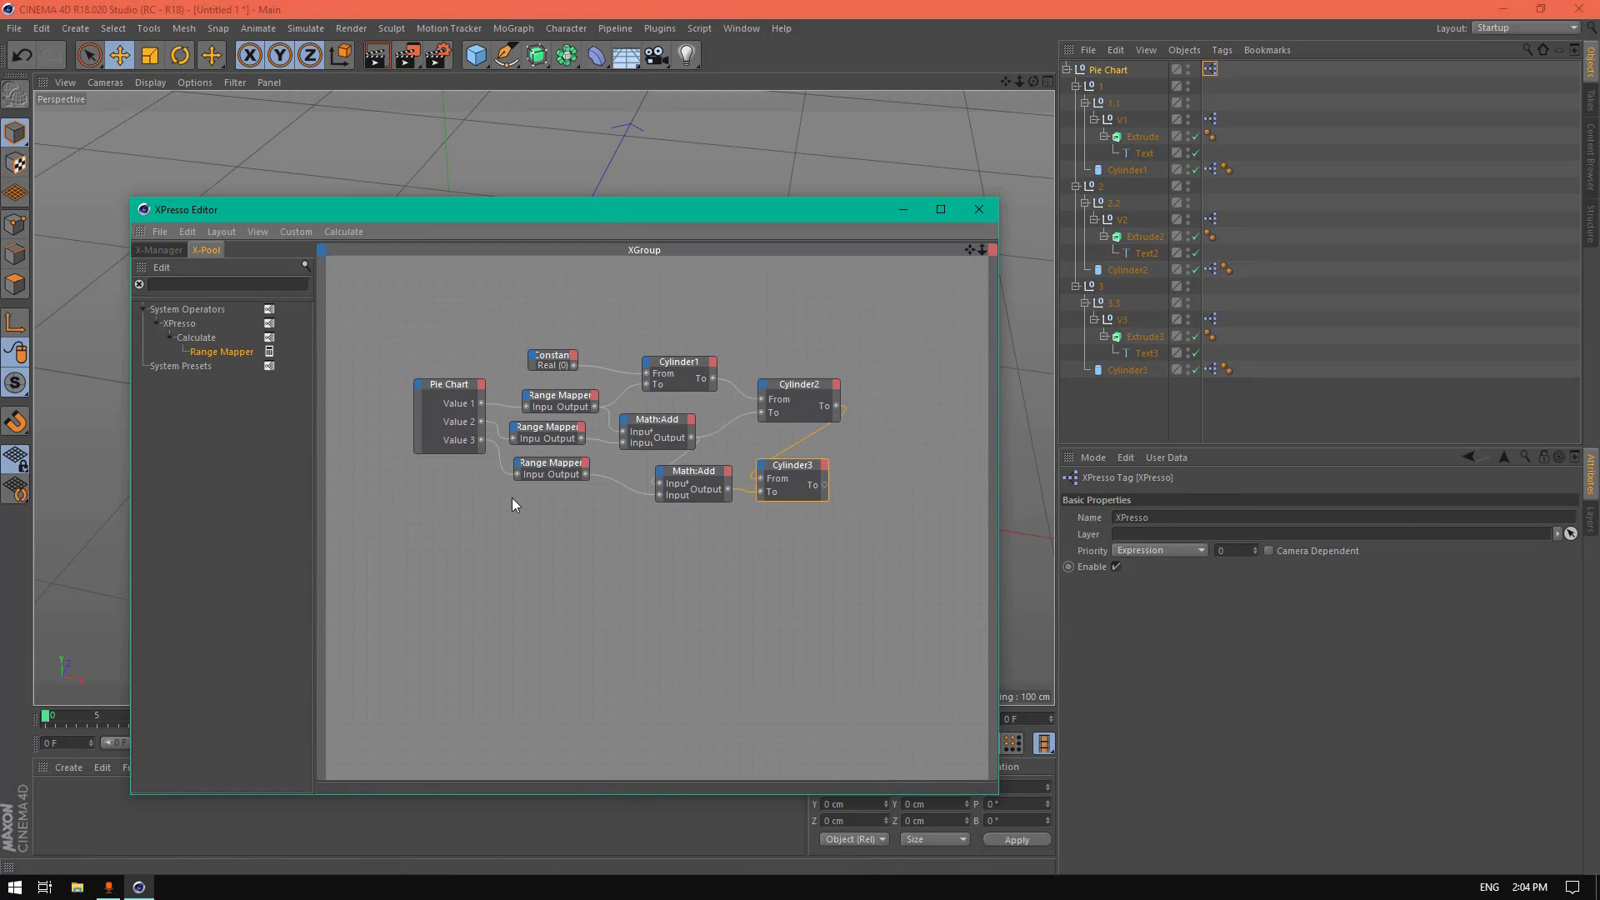
{"action": "scroll", "coordinate": [513, 524], "scroll_direction": "up", "scroll_amount": 1}
{"action": "left_click_drag", "start_coordinate": [1132, 75], "coordinate": [459, 531]}
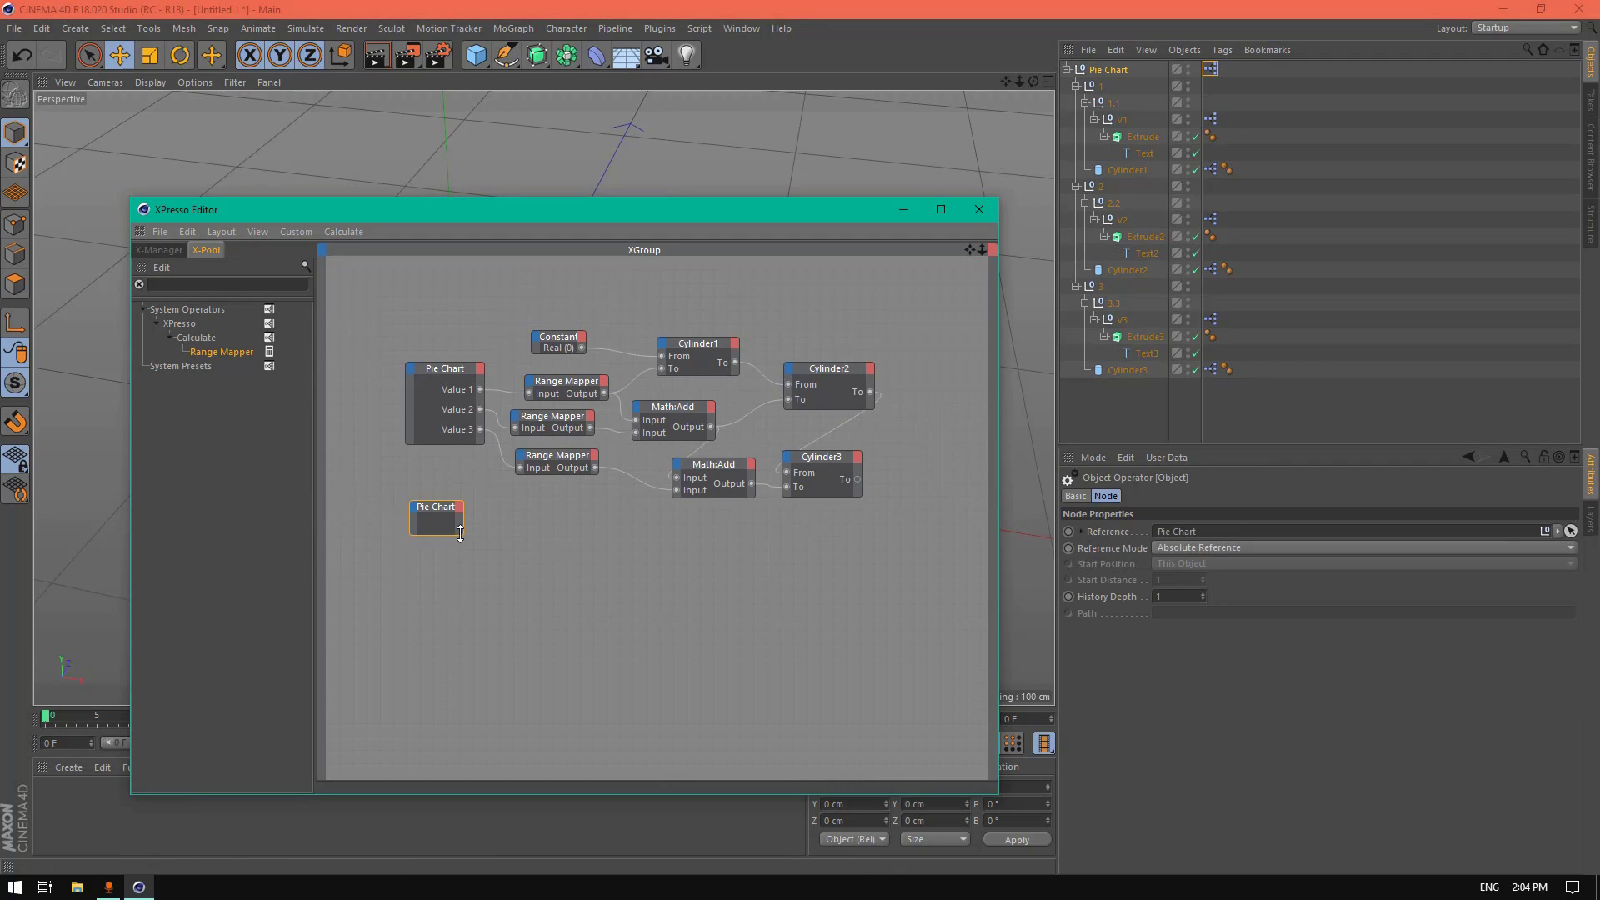
{"action": "left_click", "coordinate": [454, 574]}
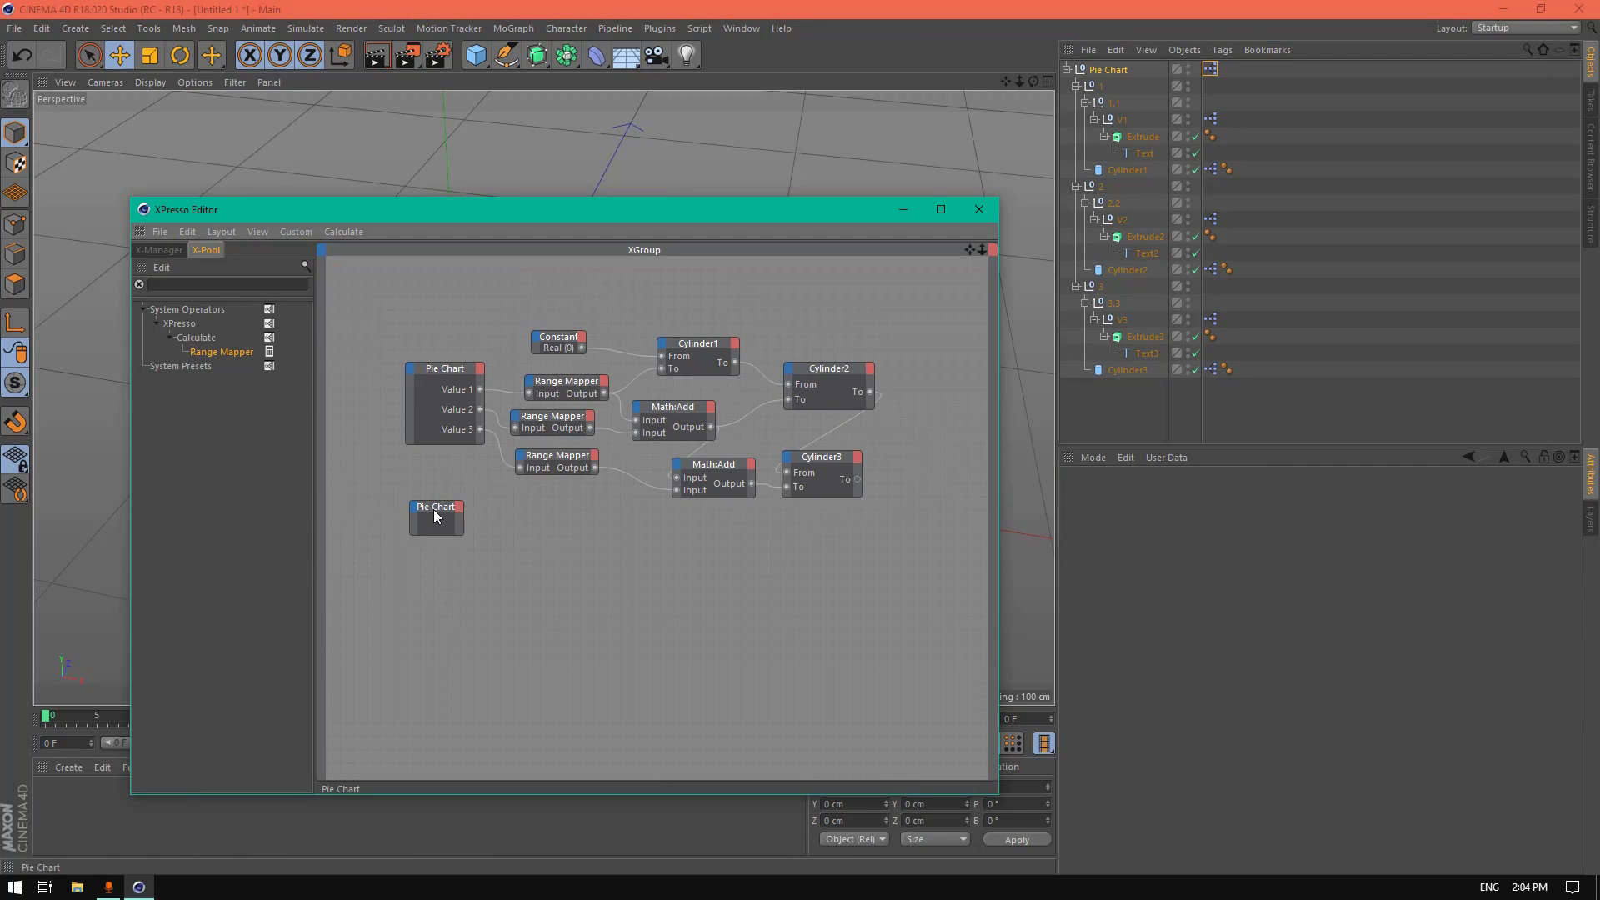
Step: Duplicate the new Pie Chart node and place the copy below it
{"action": "left_click", "coordinate": [447, 519]}
{"action": "left_click", "coordinate": [444, 588]}
{"action": "left_click", "coordinate": [447, 530]}
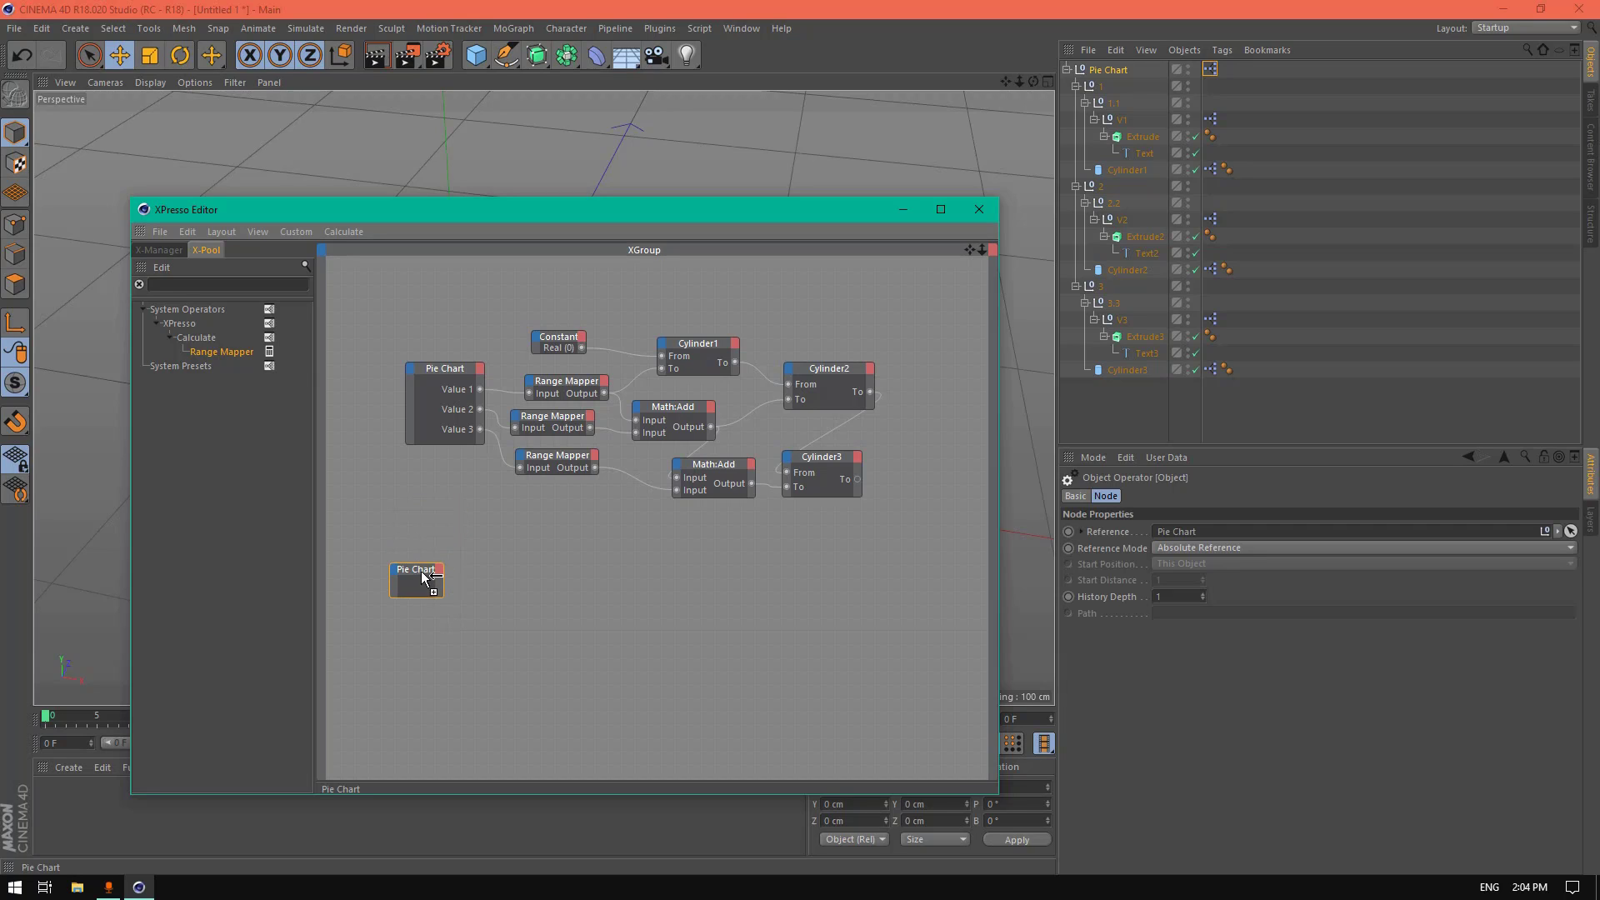
{"action": "left_click_drag", "start_coordinate": [422, 572], "coordinate": [428, 570], "text": "ctrl"}
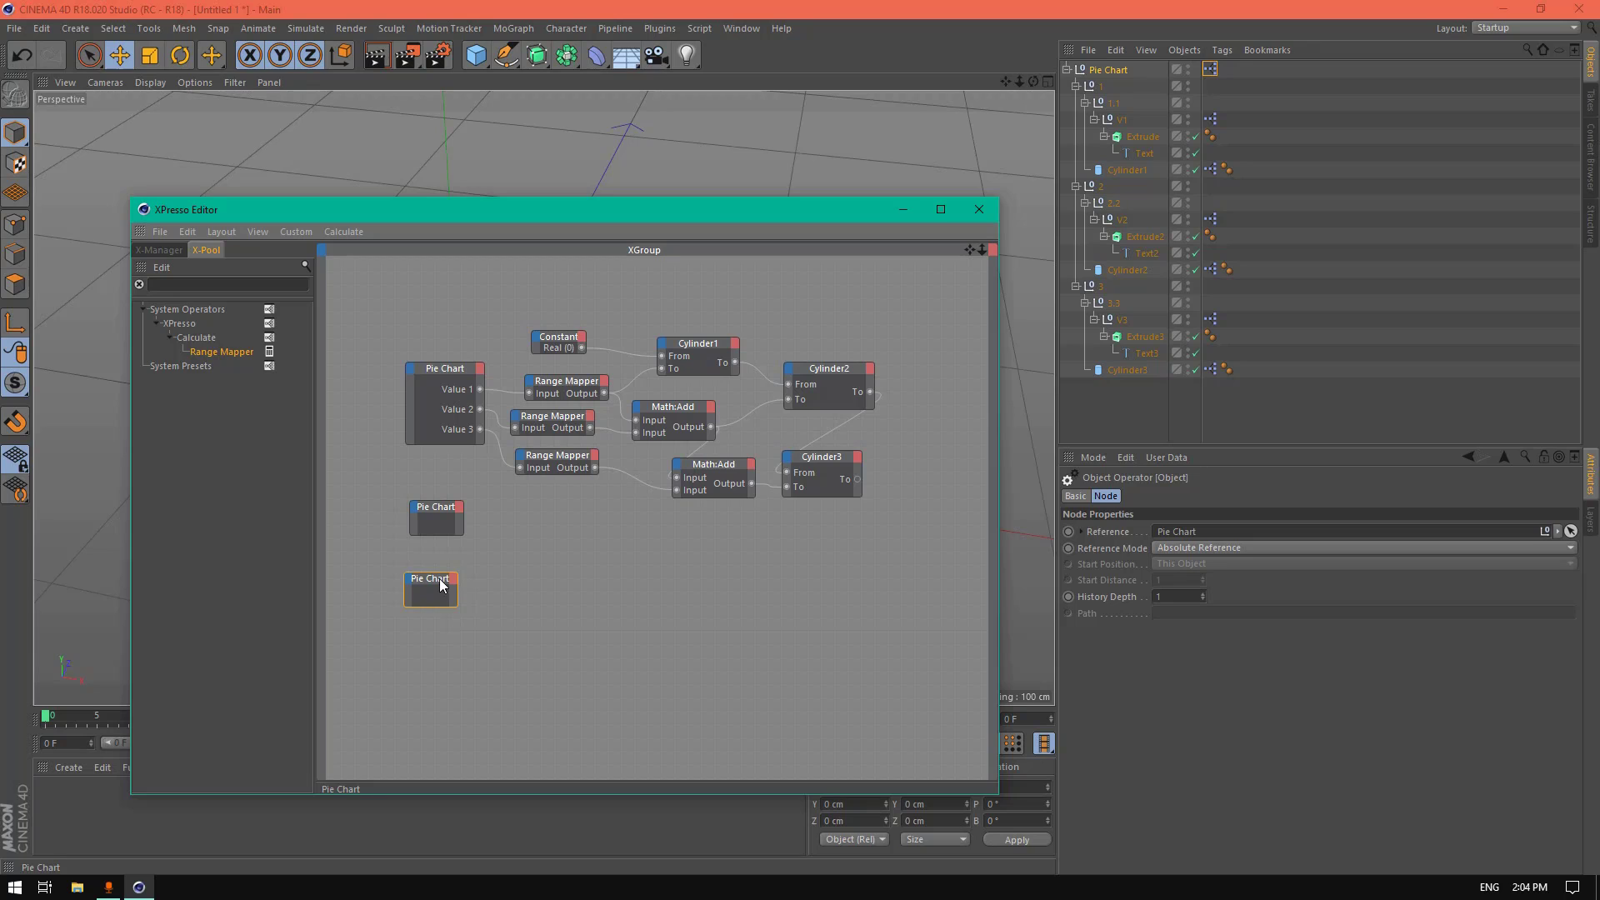
Step: Give the upper new Pie Chart node a Rounding user data output and enlarge both new nodes
{"action": "left_click", "coordinate": [441, 508]}
{"action": "left_click", "coordinate": [460, 506]}
{"action": "mouse_move", "coordinate": [542, 752]}
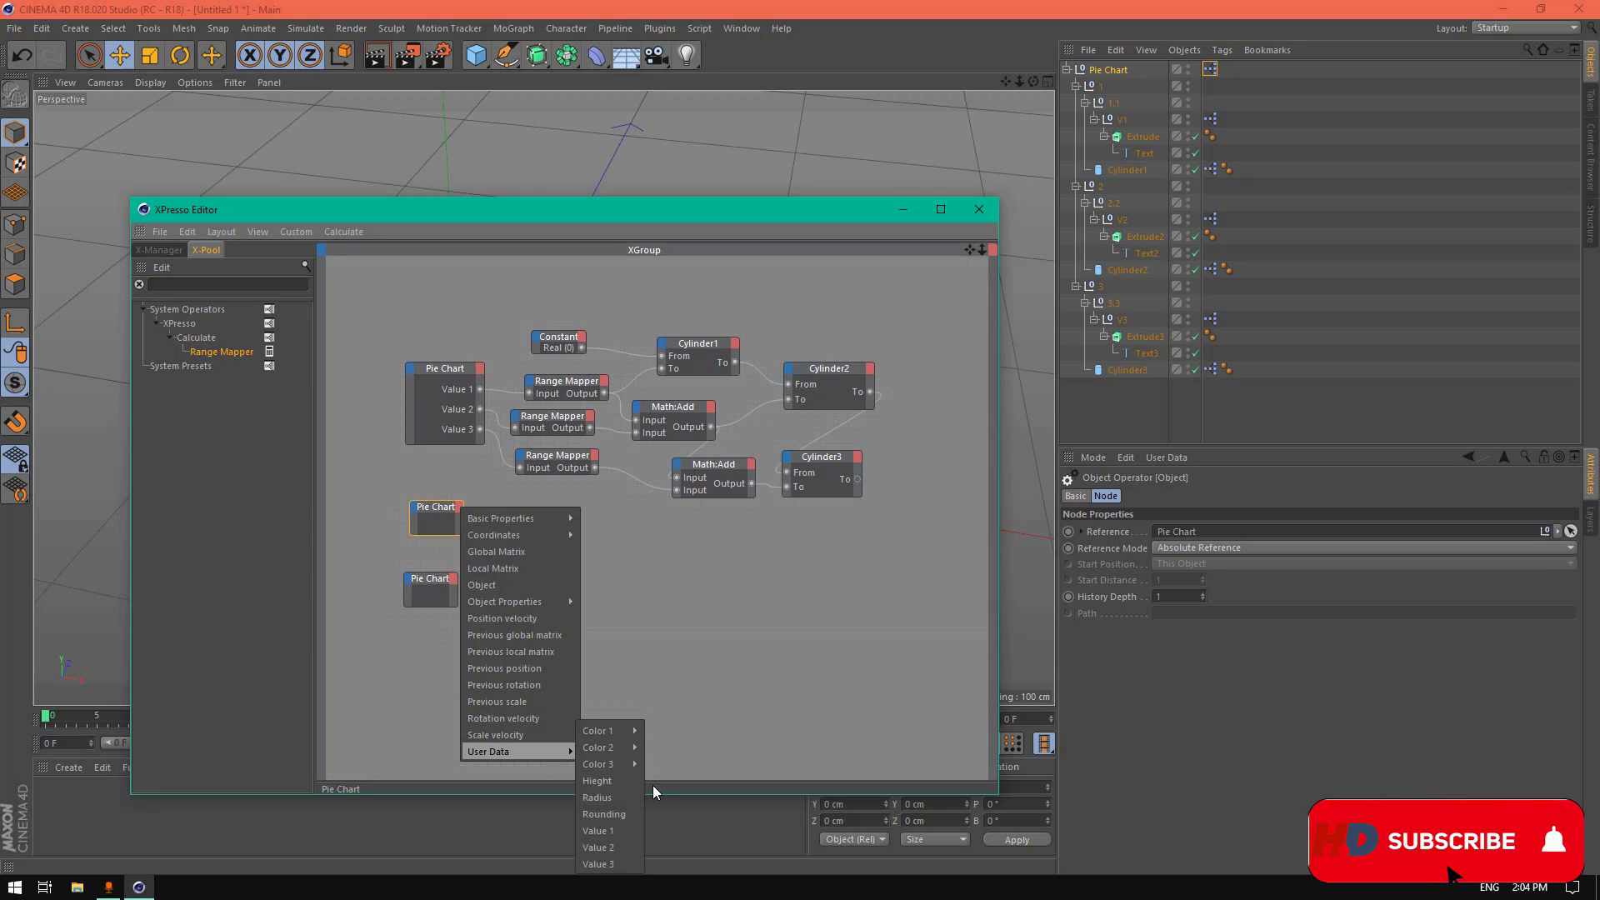
{"action": "left_click", "coordinate": [623, 813]}
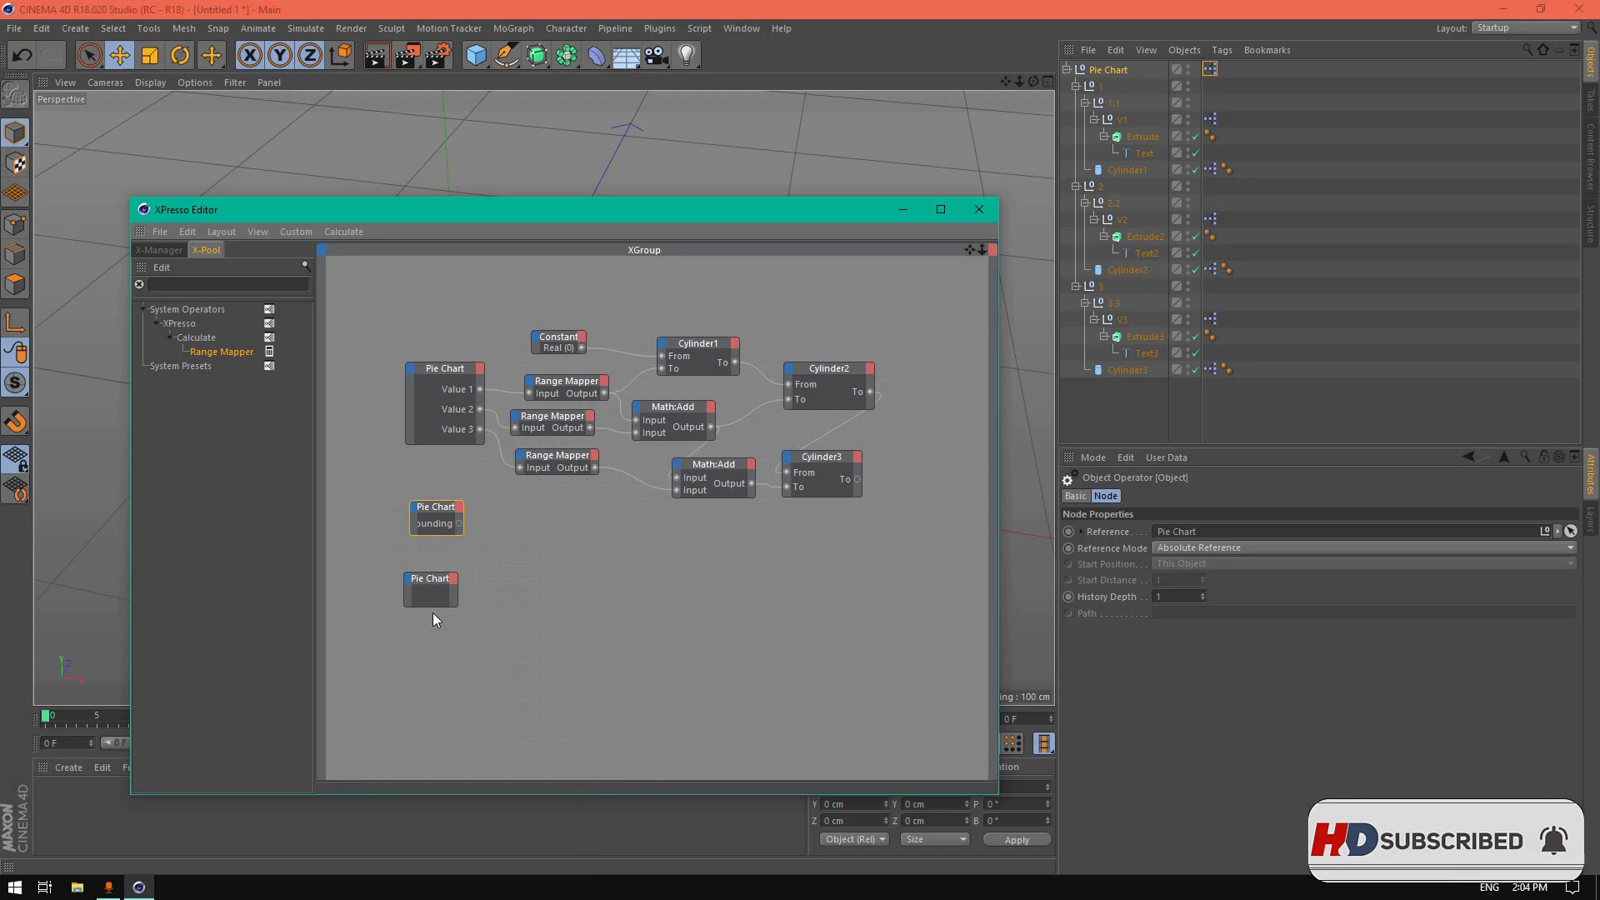
{"action": "left_click_drag", "start_coordinate": [435, 606], "coordinate": [491, 612]}
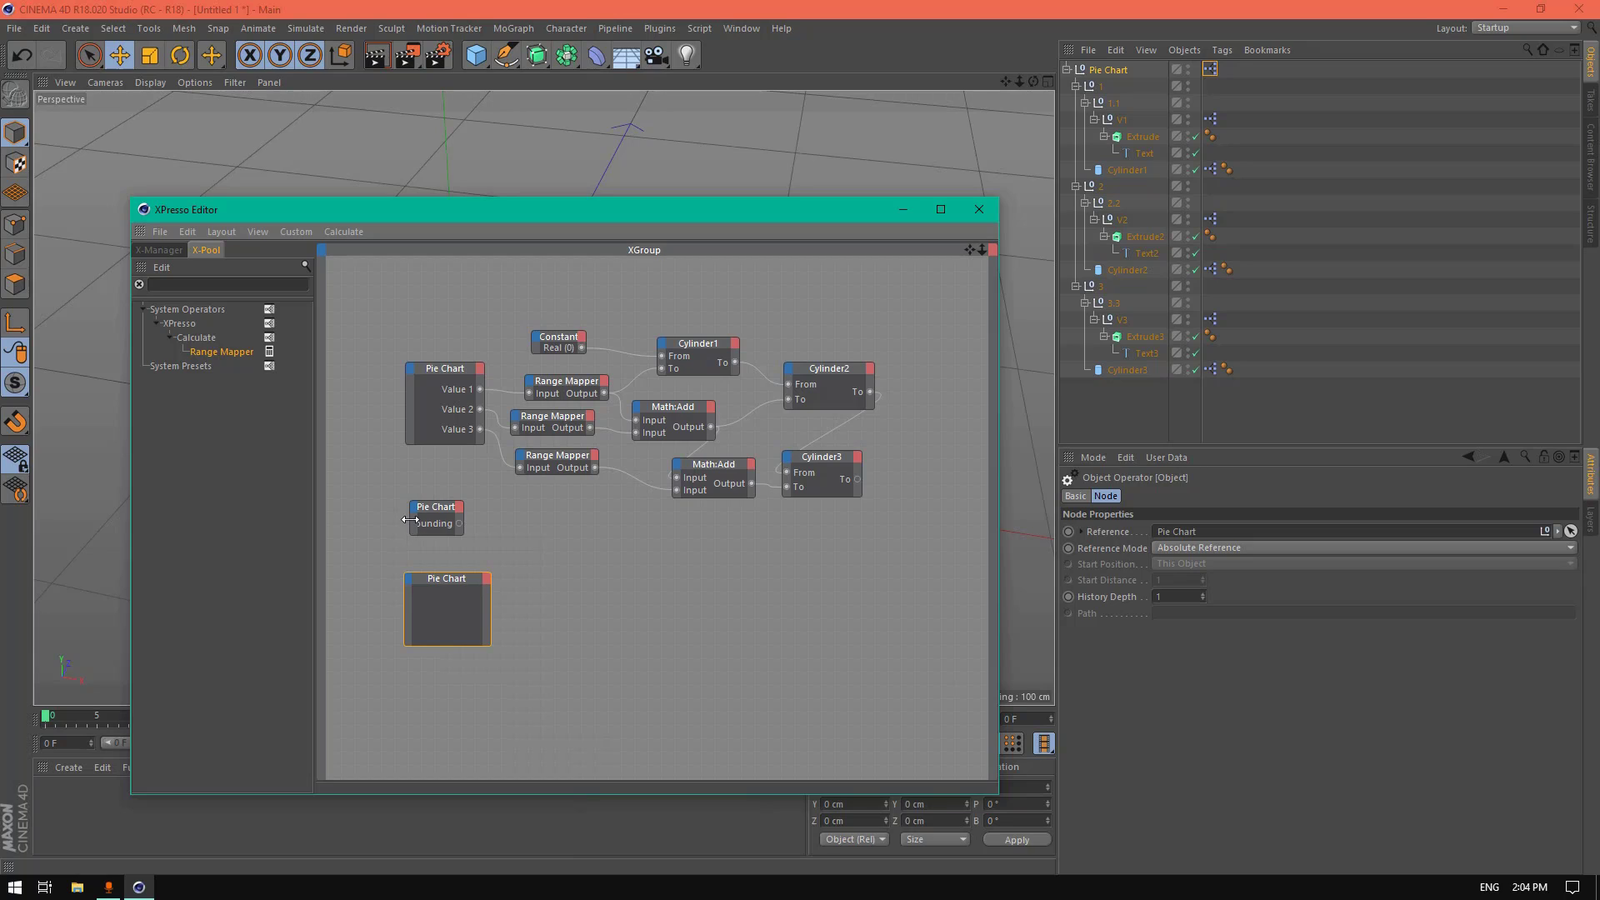
{"action": "left_click_drag", "start_coordinate": [407, 524], "coordinate": [380, 523]}
Step: Add Hieght, Radius and Rounding user data outputs to the lowest Pie Chart node and shift the Rounding-only node above it slightly
{"action": "left_click", "coordinate": [487, 576]}
{"action": "mouse_move", "coordinate": [561, 816]}
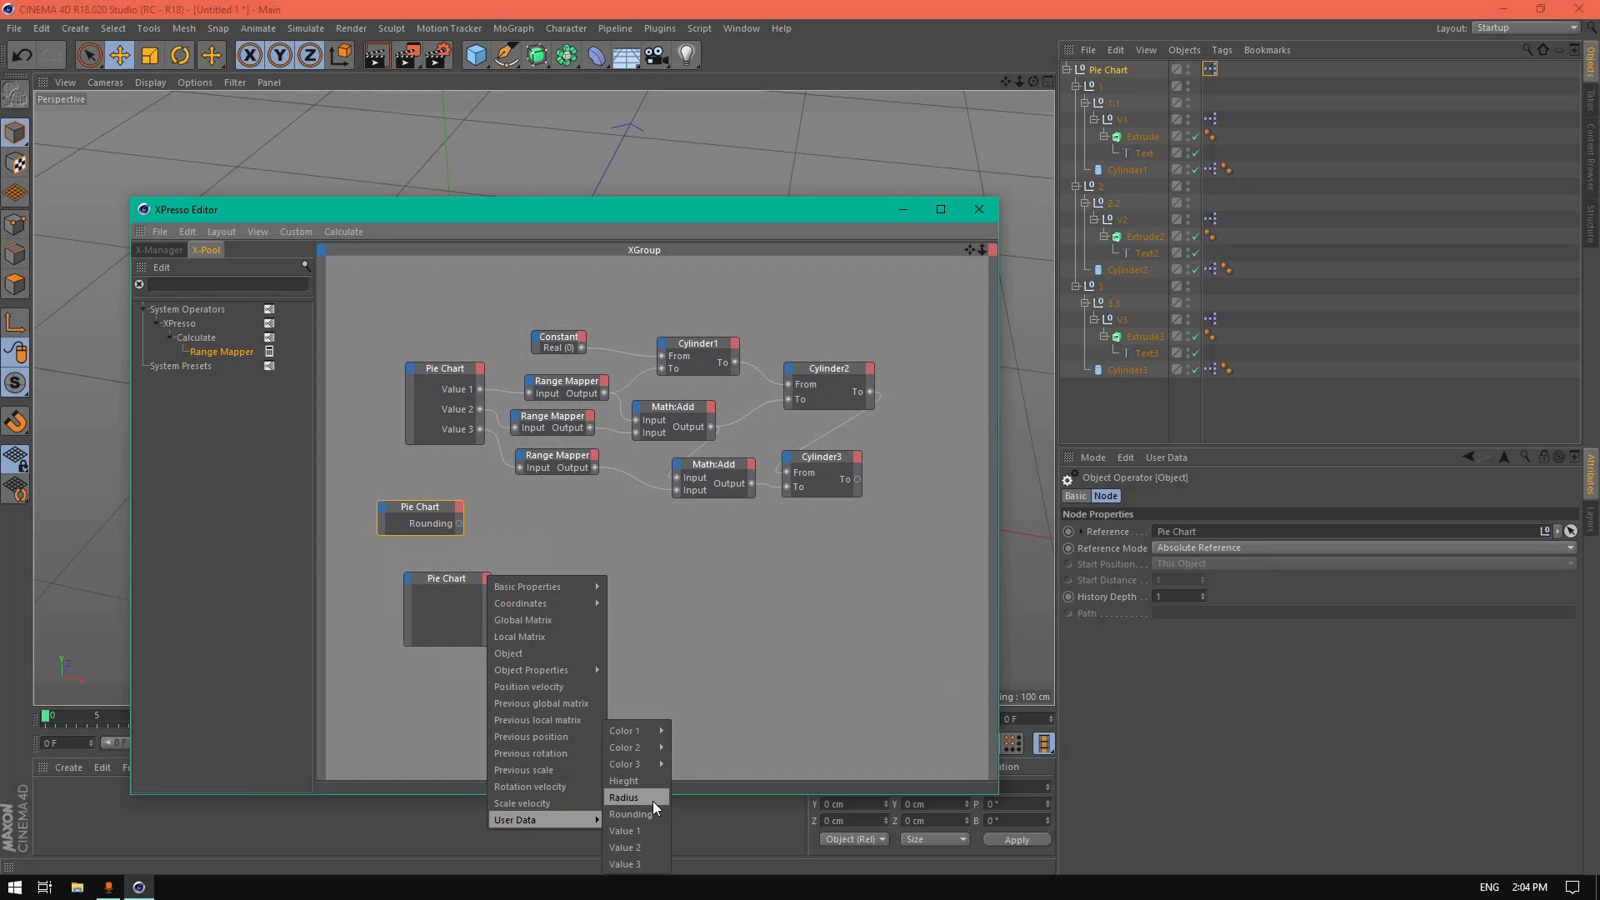
{"action": "left_click", "coordinate": [643, 780]}
{"action": "left_click", "coordinate": [489, 578]}
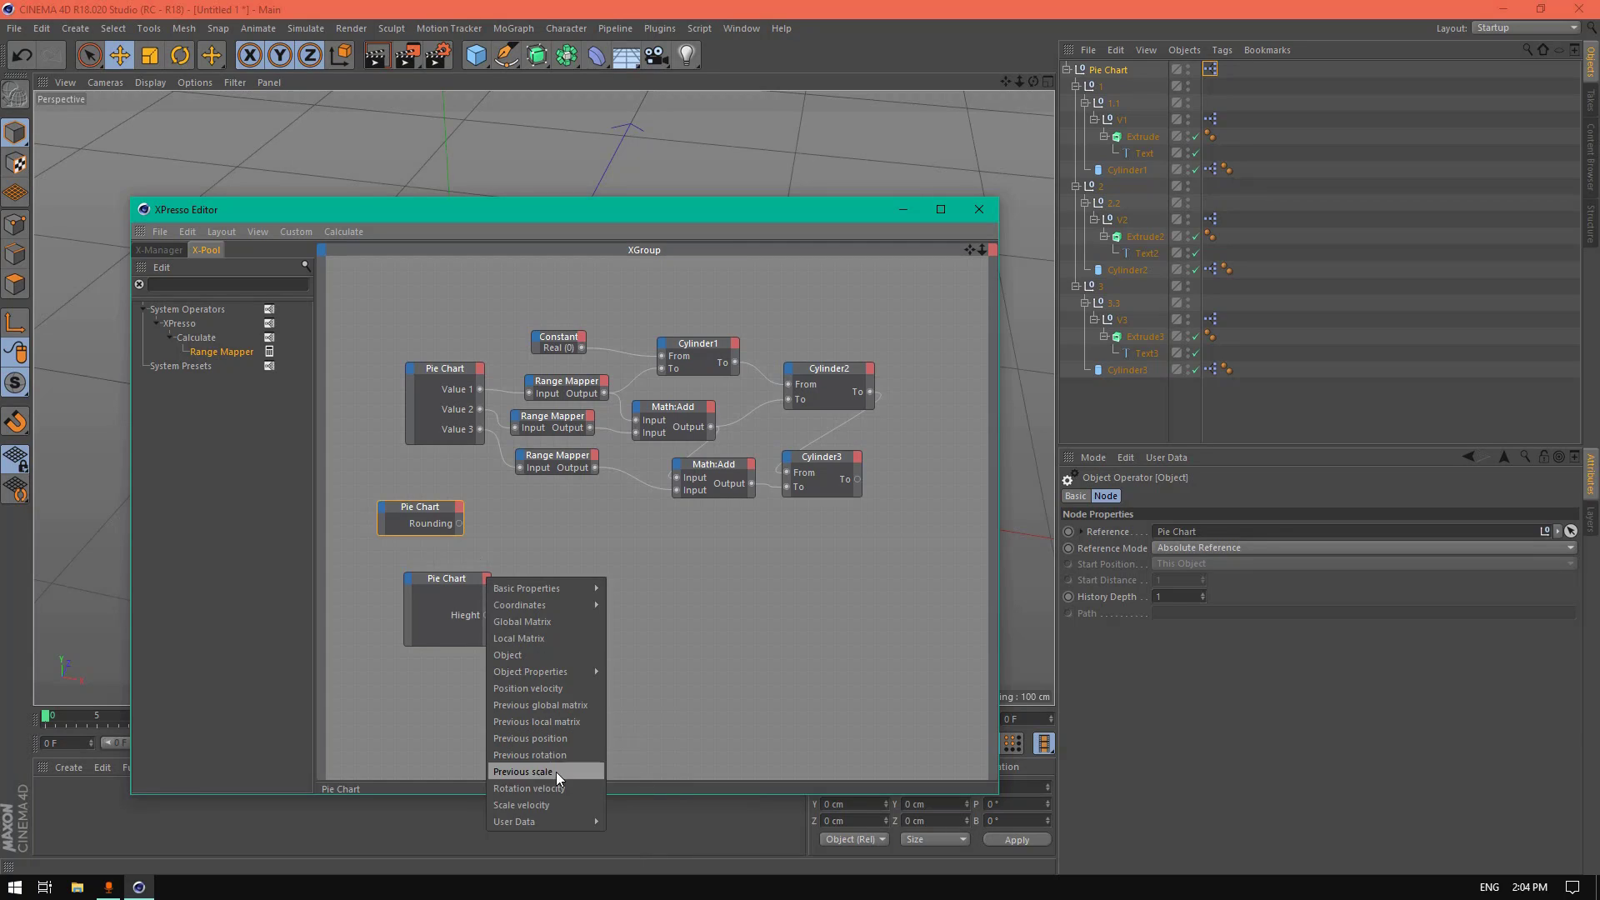
{"action": "mouse_move", "coordinate": [570, 824]}
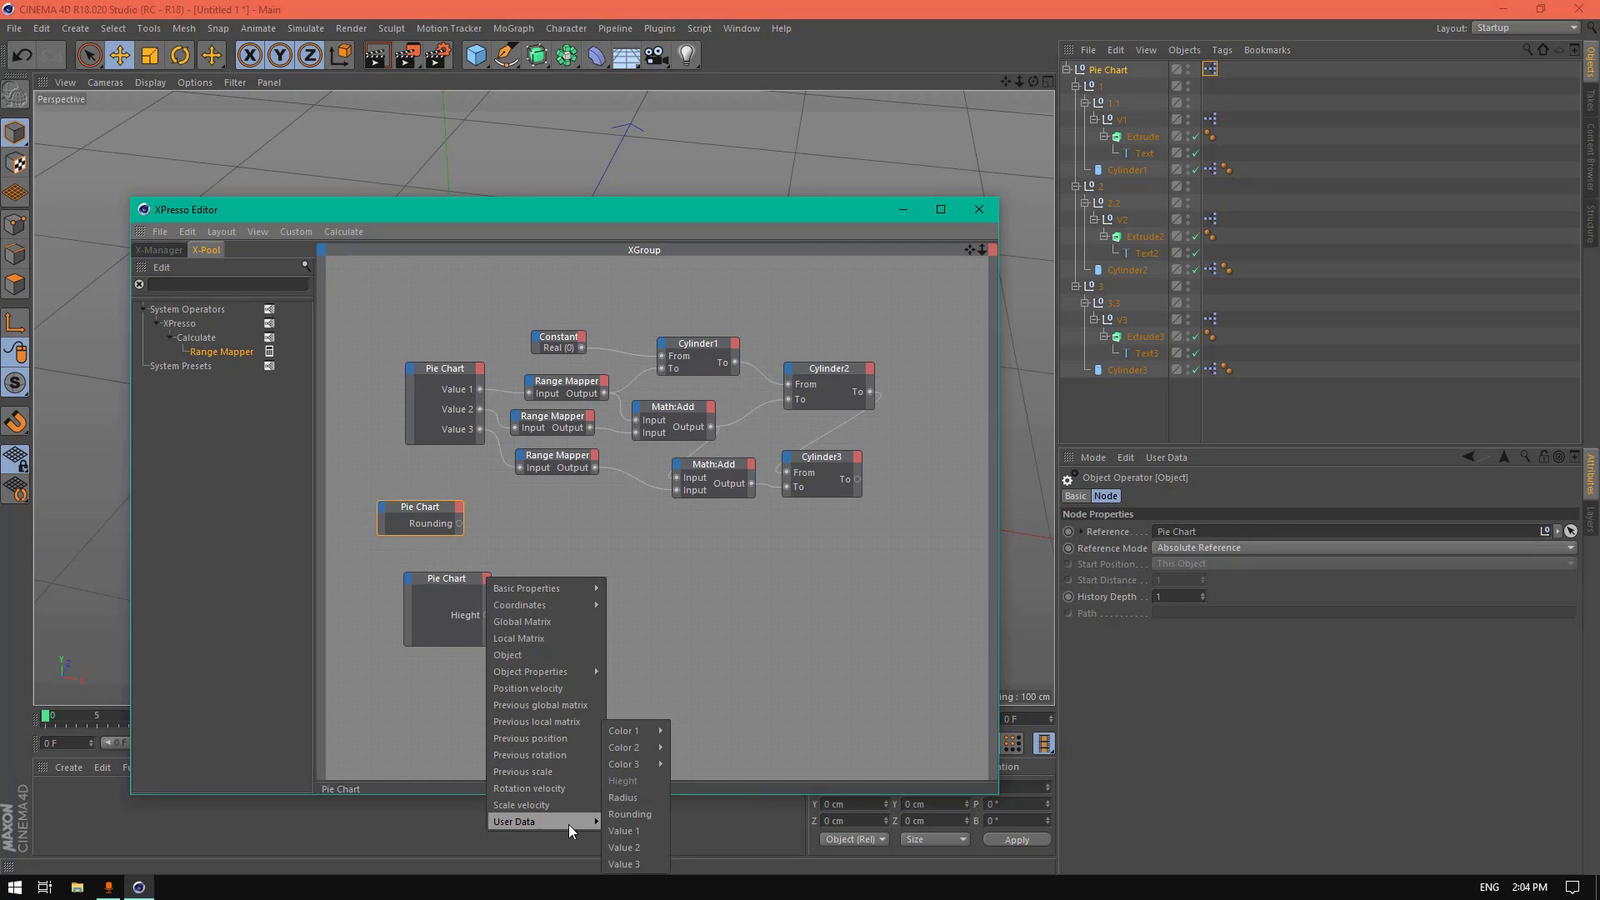
{"action": "left_click", "coordinate": [638, 800]}
{"action": "left_click", "coordinate": [483, 578]}
{"action": "mouse_move", "coordinate": [557, 824]}
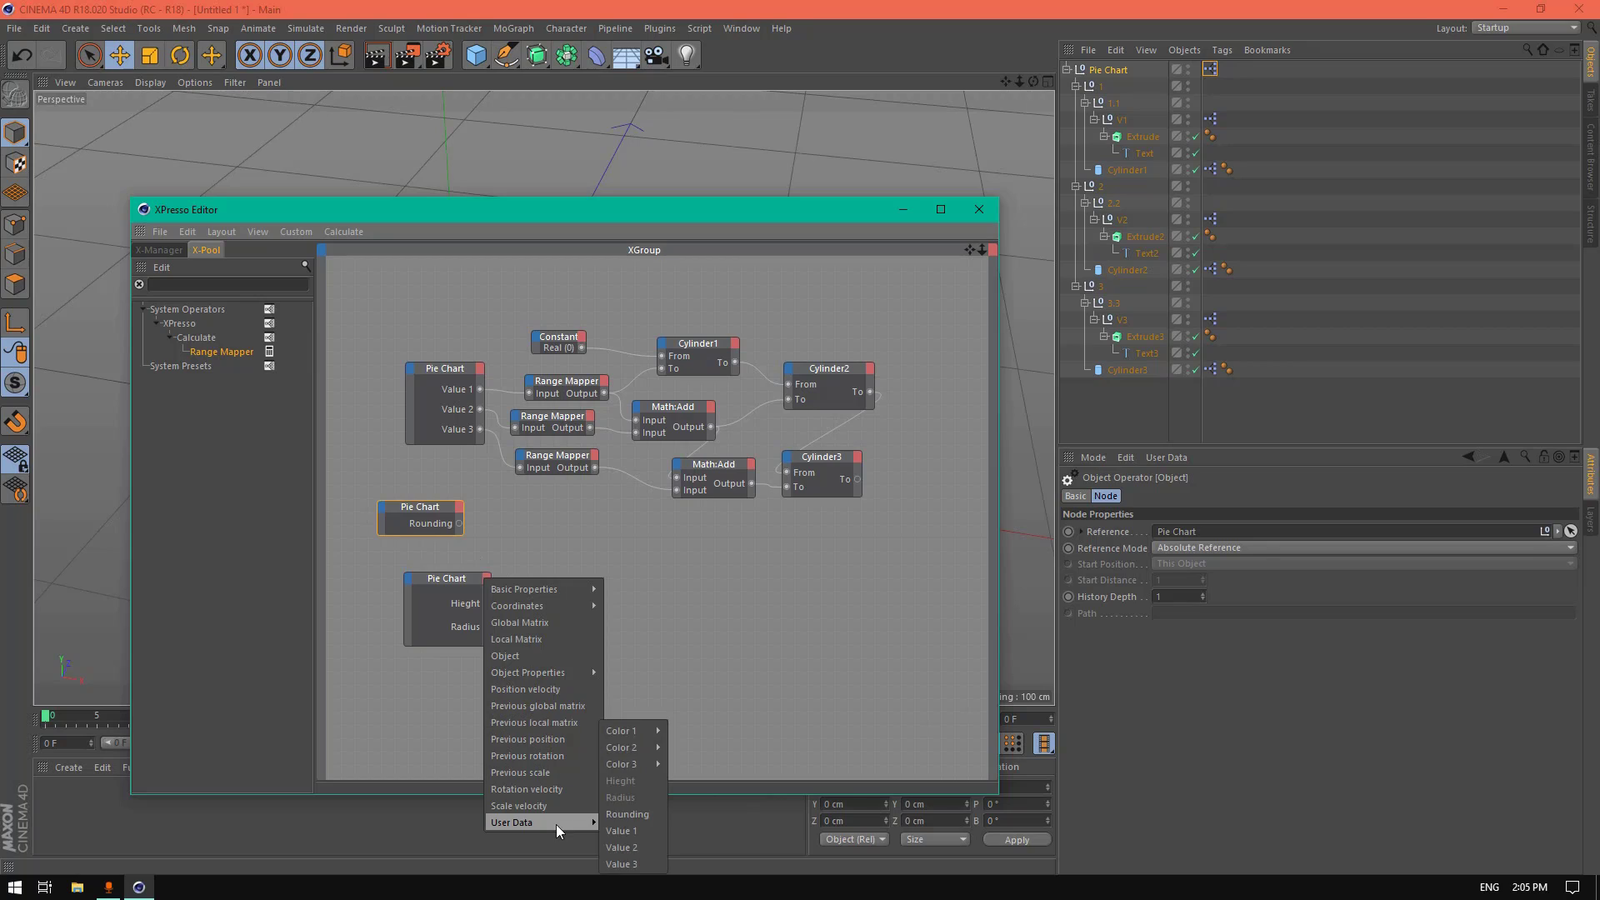
{"action": "left_click", "coordinate": [648, 808]}
{"action": "left_click_drag", "start_coordinate": [439, 507], "coordinate": [456, 504]}
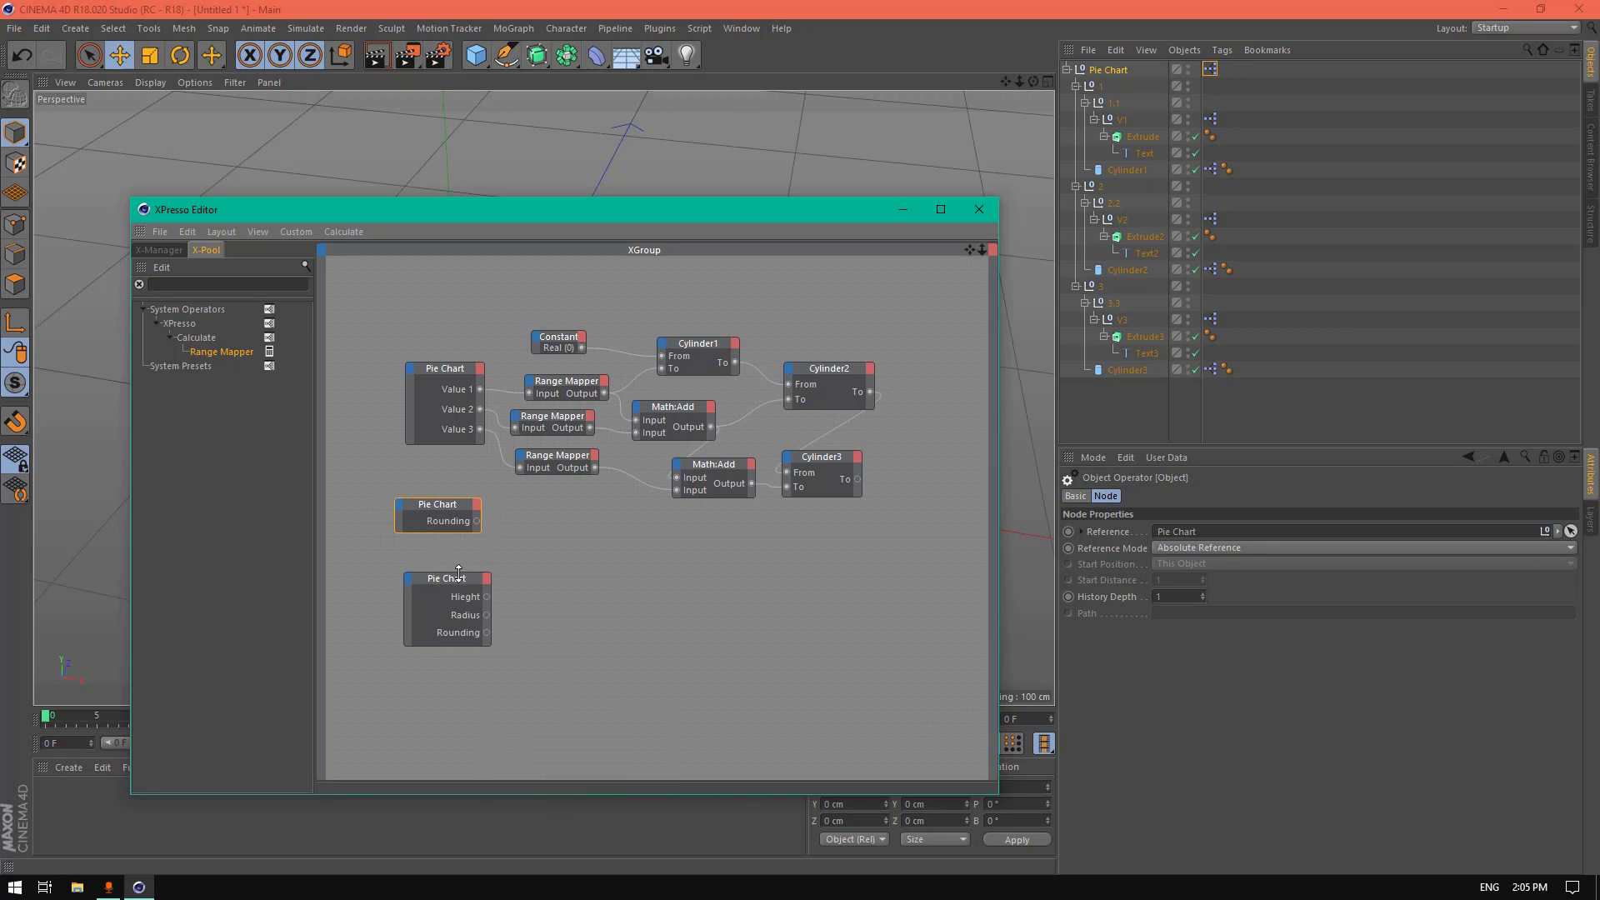
Step: Shift the Rounding-only Pie Chart node and the Hieght, Radius and Rounding Pie Chart node left and farther apart
{"action": "left_click_drag", "start_coordinate": [458, 573], "coordinate": [458, 576]}
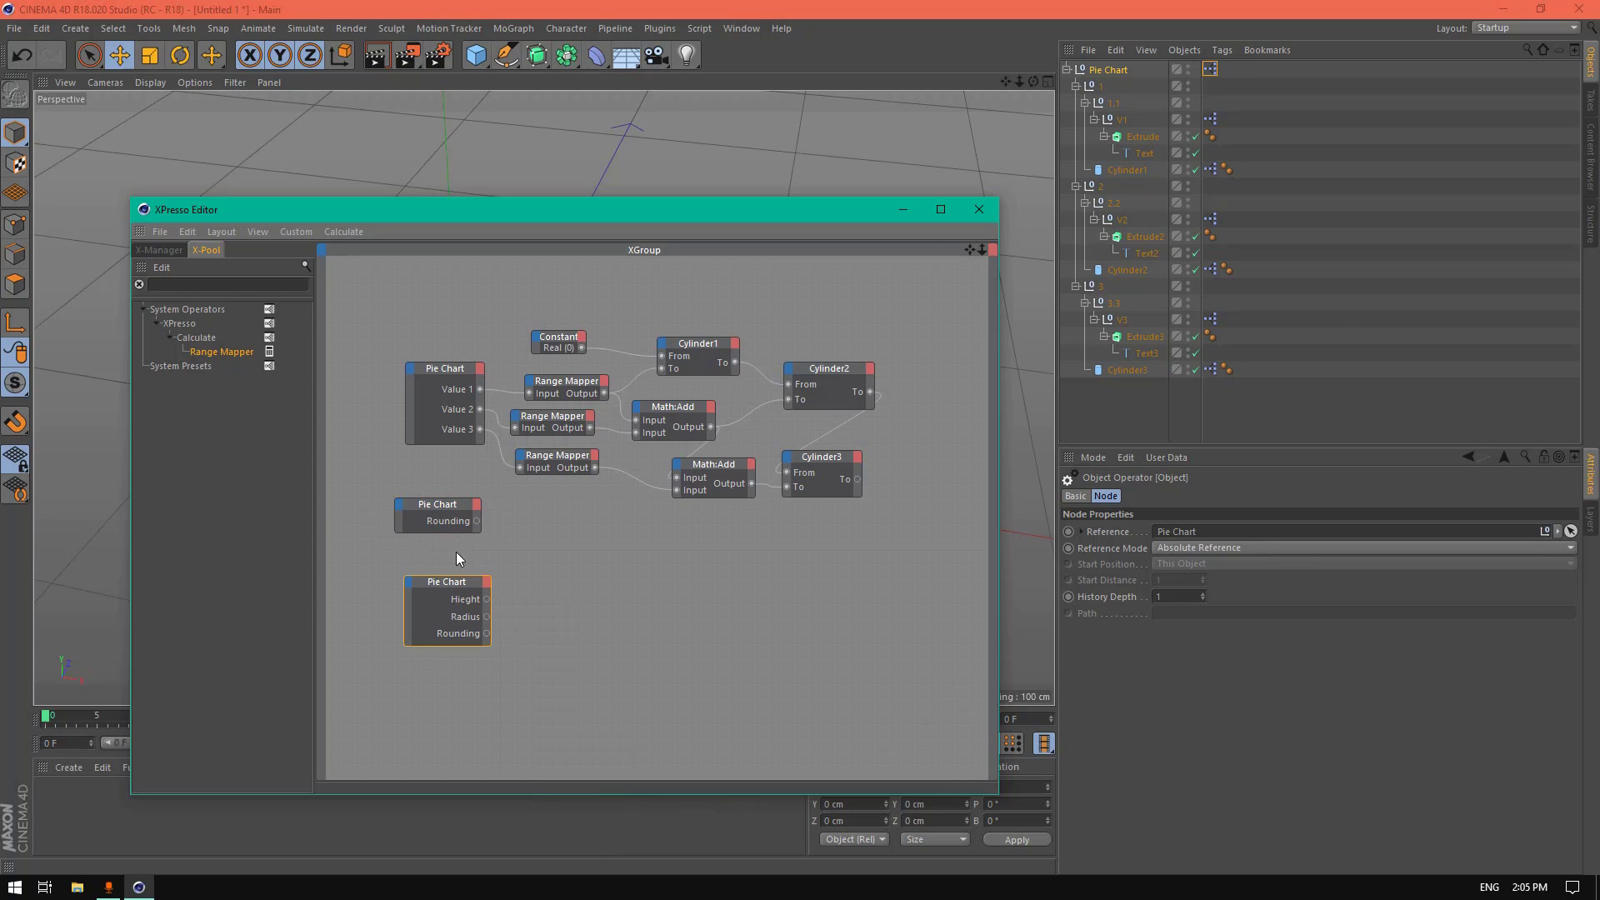
{"action": "left_click_drag", "start_coordinate": [458, 617], "coordinate": [425, 631]}
{"action": "left_click", "coordinate": [452, 505]}
{"action": "left_click_drag", "start_coordinate": [452, 504], "coordinate": [438, 505]}
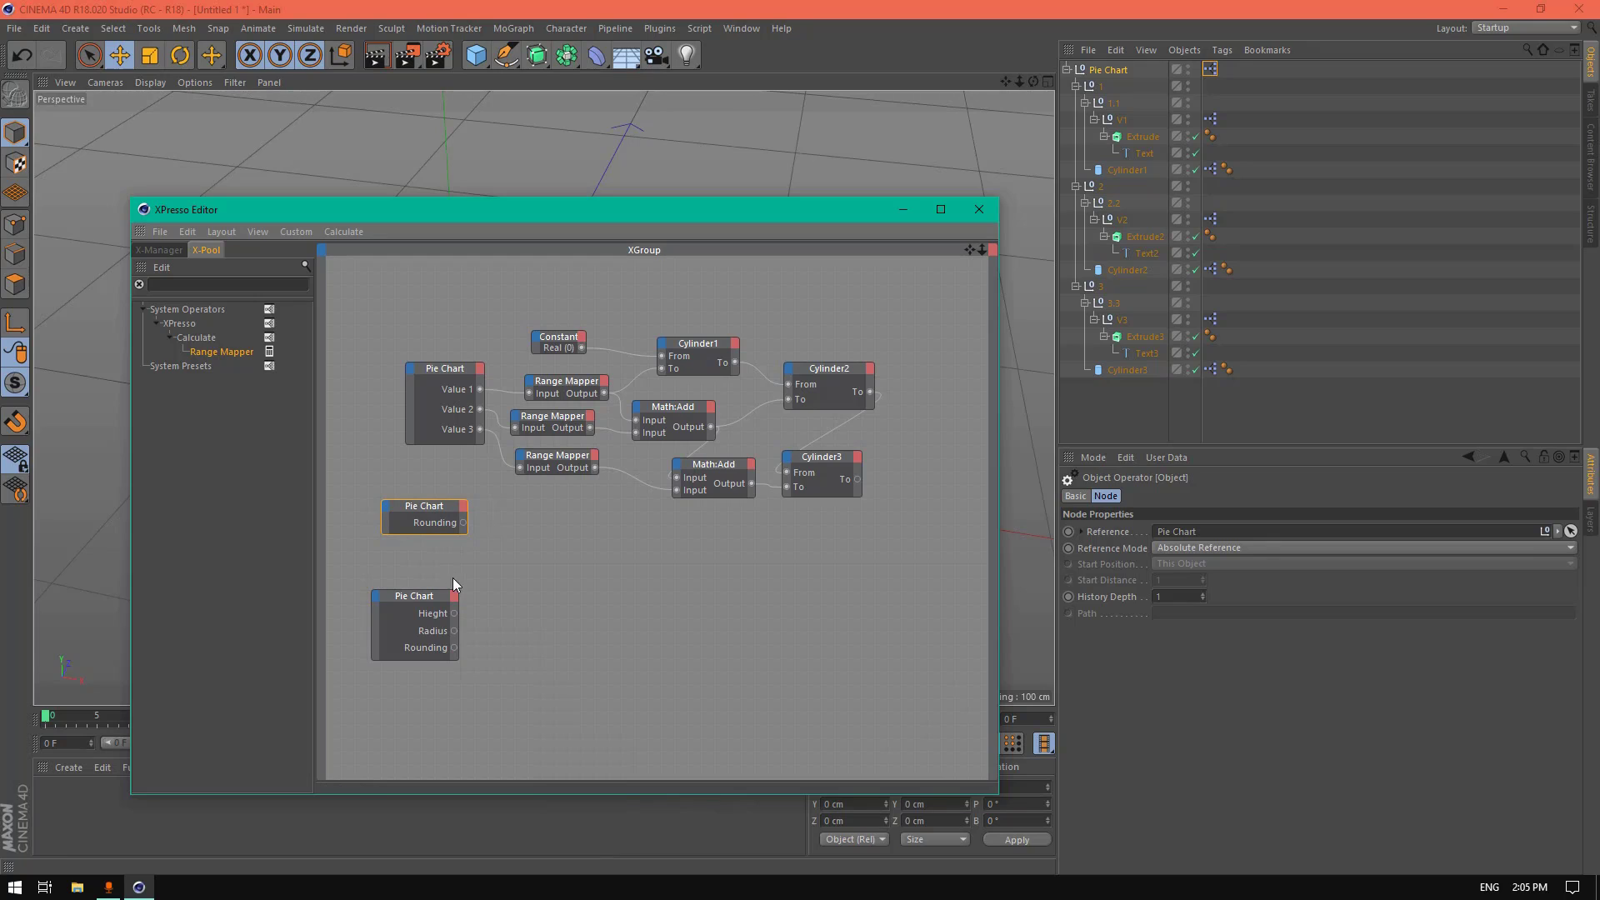
Step: Copy a Math:Add node beside the Rounding-only node, feed Rounding into two inputs and Hieght into an added third input
{"action": "left_click_drag", "start_coordinate": [714, 467], "coordinate": [464, 520], "text": "ctrl"}
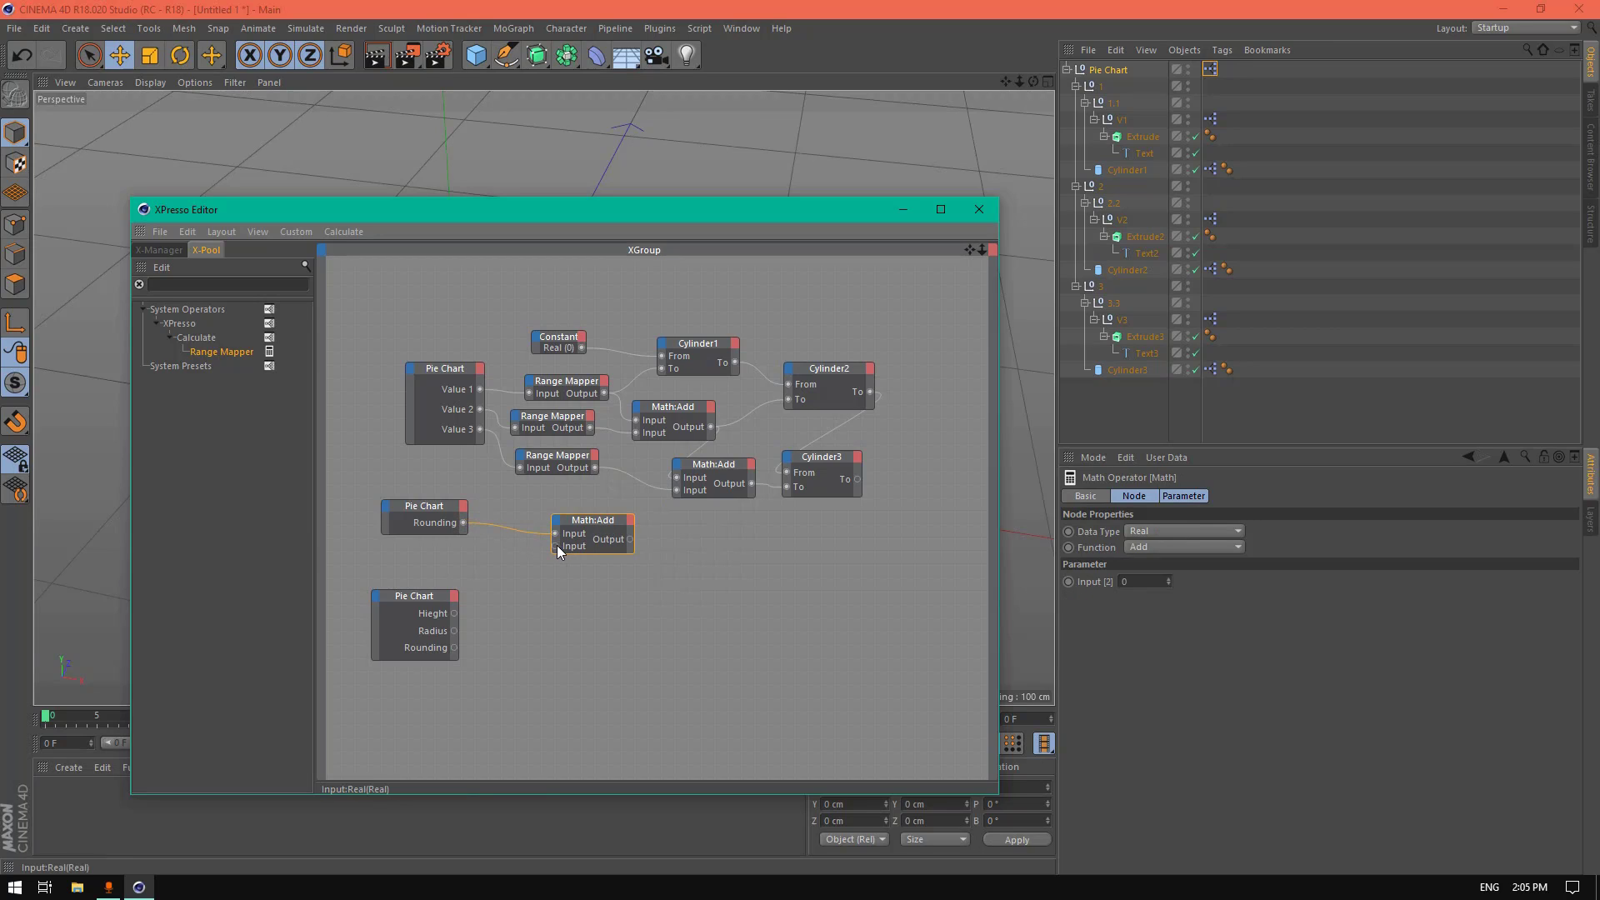
{"action": "left_click_drag", "start_coordinate": [555, 547], "coordinate": [463, 522]}
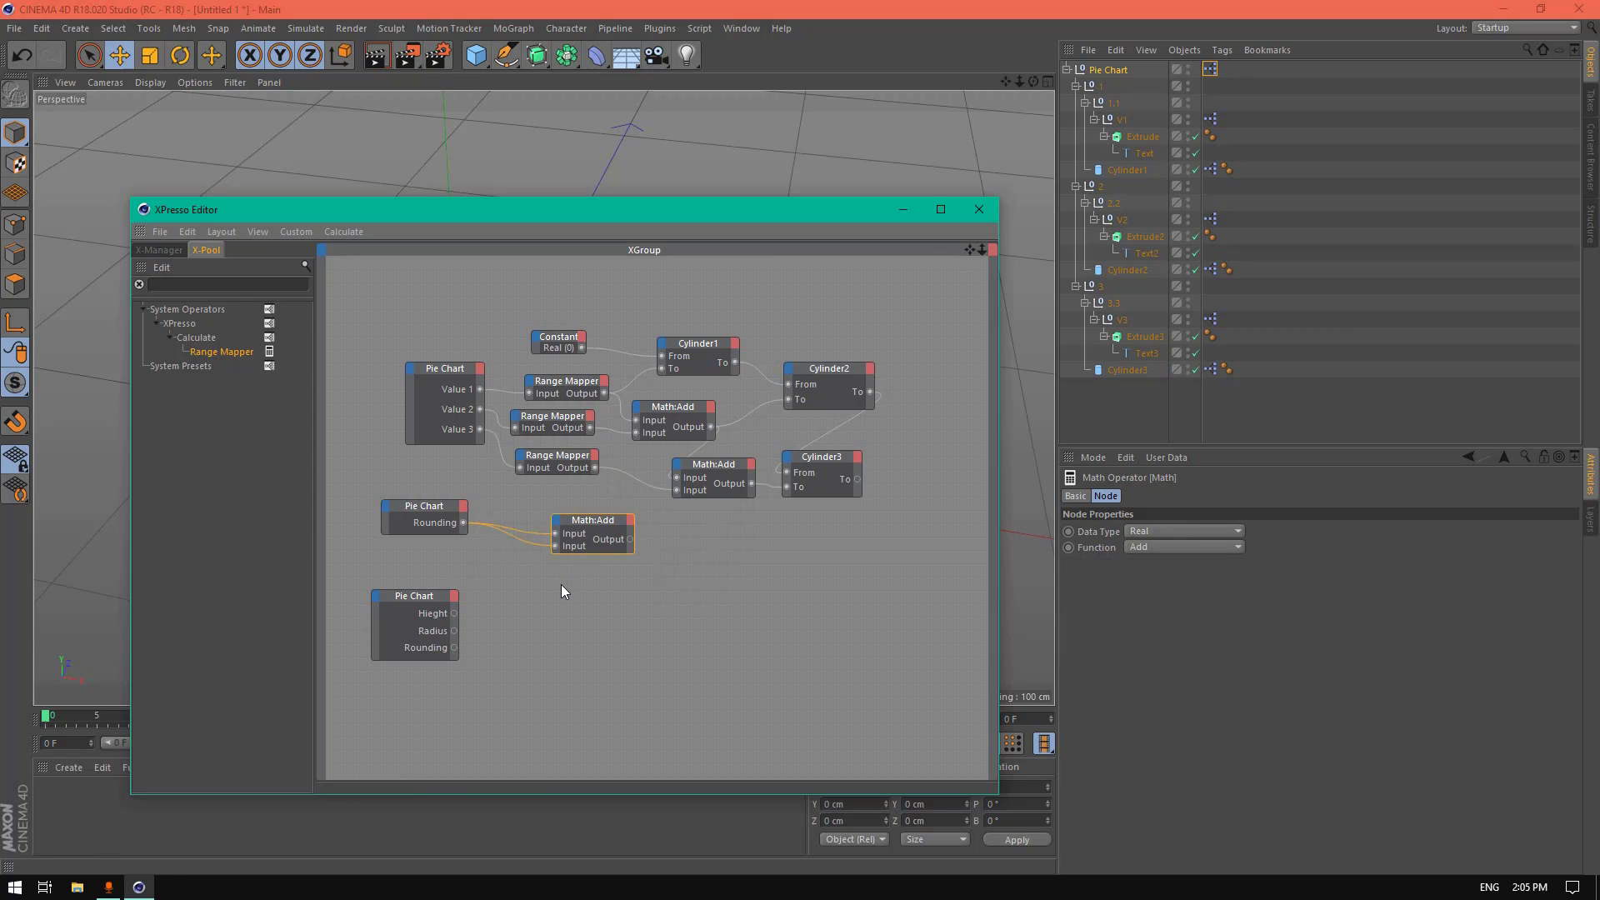
{"action": "left_click", "coordinate": [557, 519]}
{"action": "left_click", "coordinate": [570, 534]}
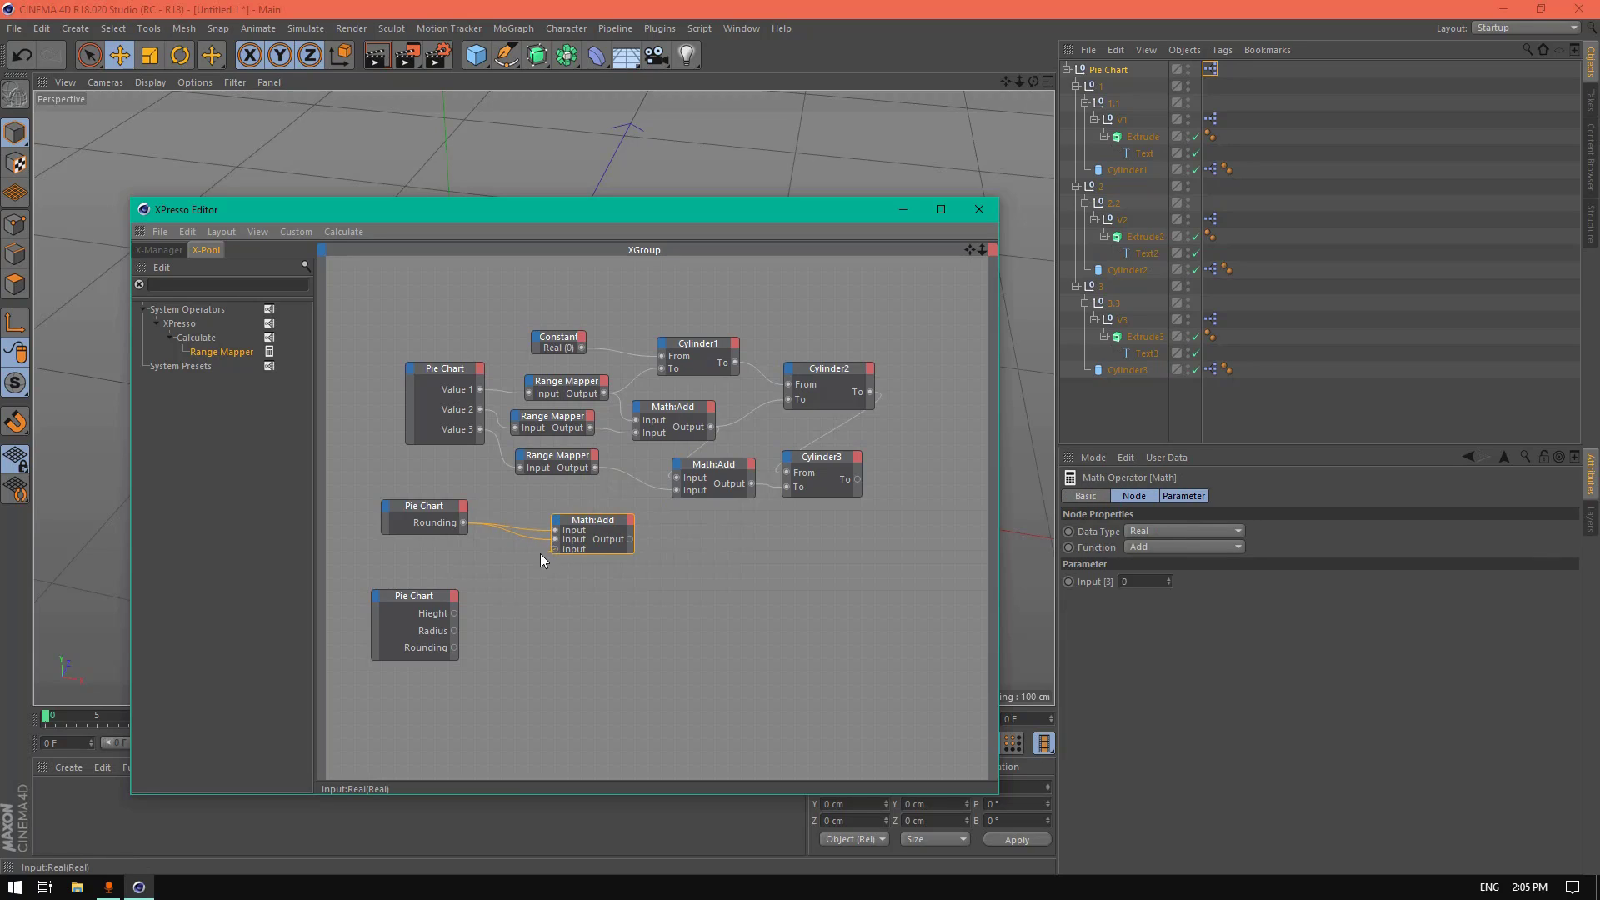
{"action": "left_click_drag", "start_coordinate": [454, 611], "coordinate": [455, 612]}
{"action": "left_click_drag", "start_coordinate": [603, 525], "coordinate": [582, 526]}
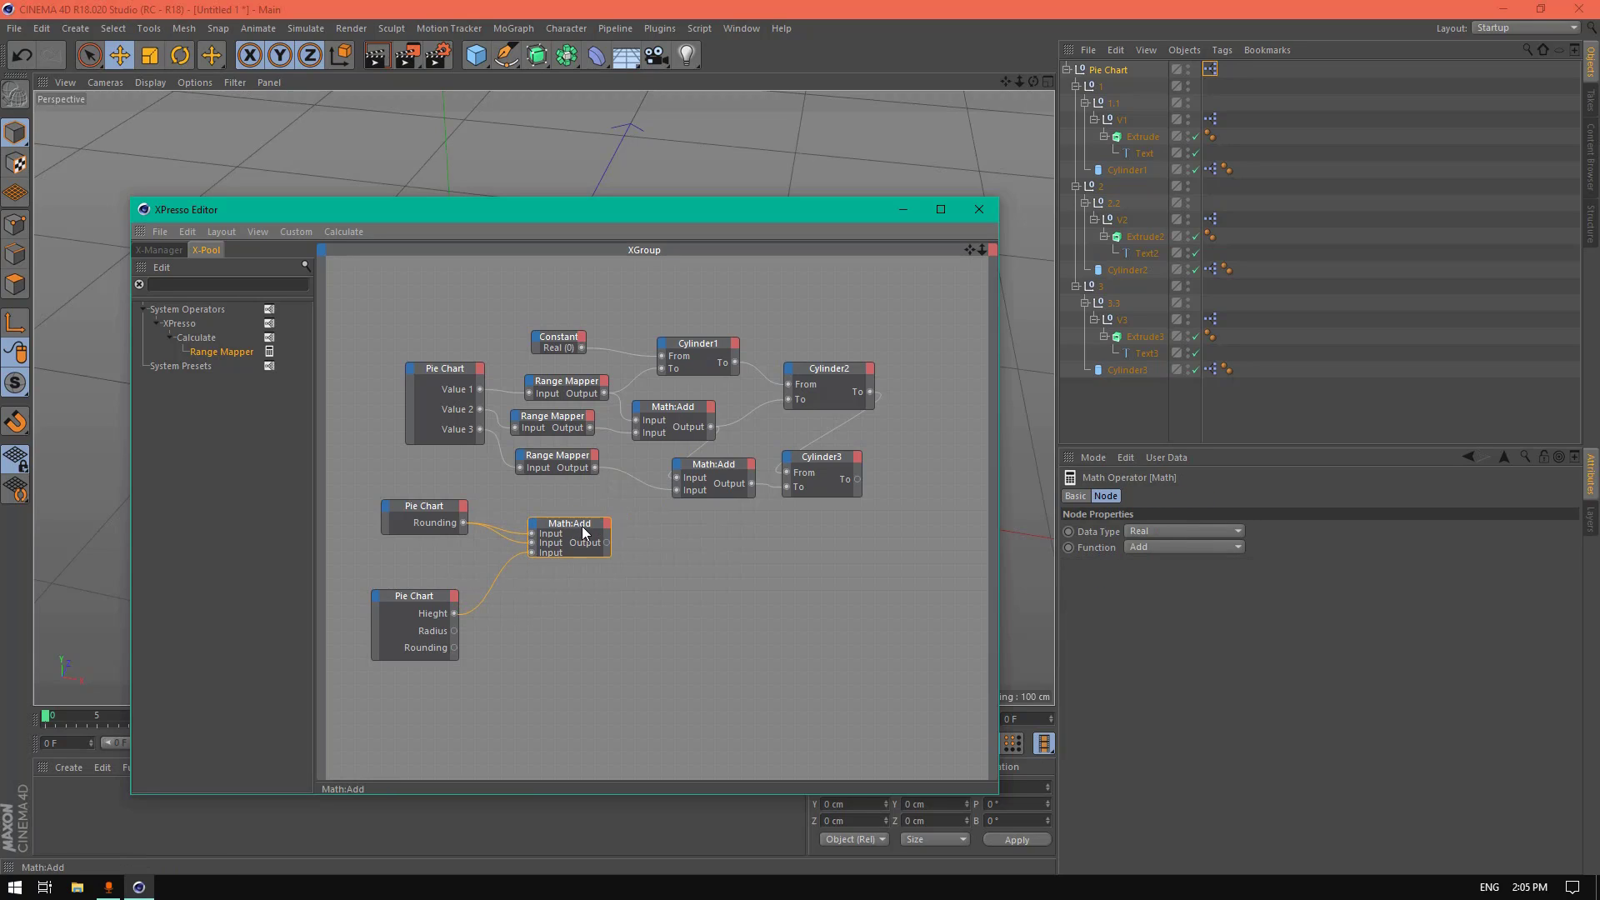
Step: Add Cylinder1, Cylinder2 and Cylinder3 object nodes below the slice network and enlarge them to fit several ports
{"action": "left_click", "coordinate": [1128, 169]}
{"action": "left_click_drag", "start_coordinate": [768, 565], "coordinate": [759, 562]}
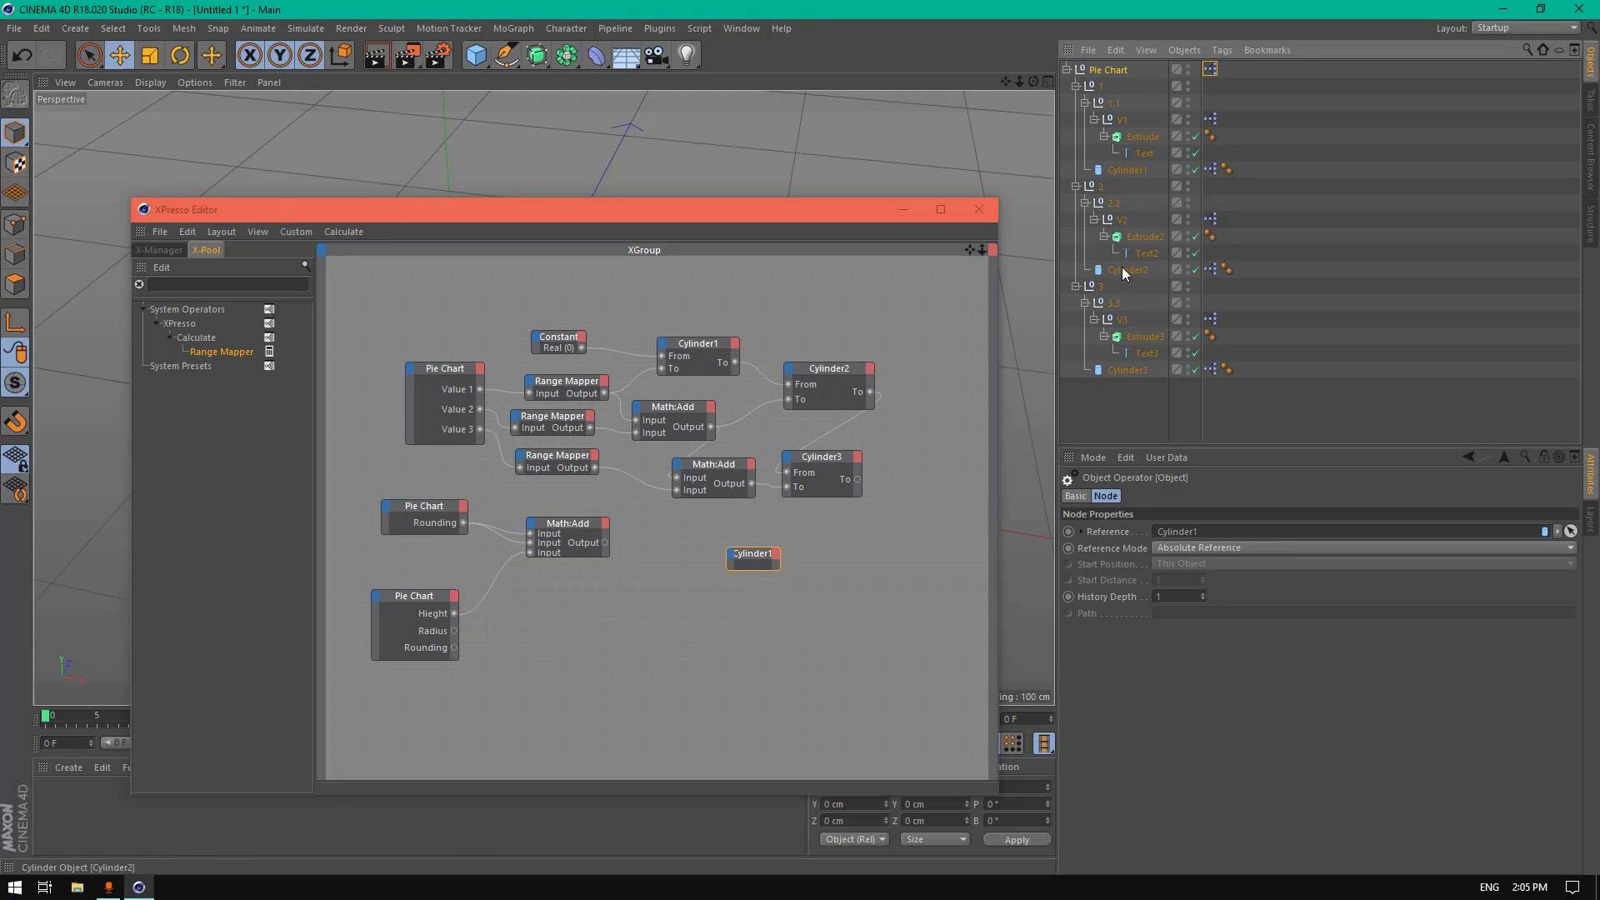
{"action": "left_click_drag", "start_coordinate": [1126, 271], "coordinate": [788, 616]}
{"action": "left_click_drag", "start_coordinate": [1127, 370], "coordinate": [807, 663]}
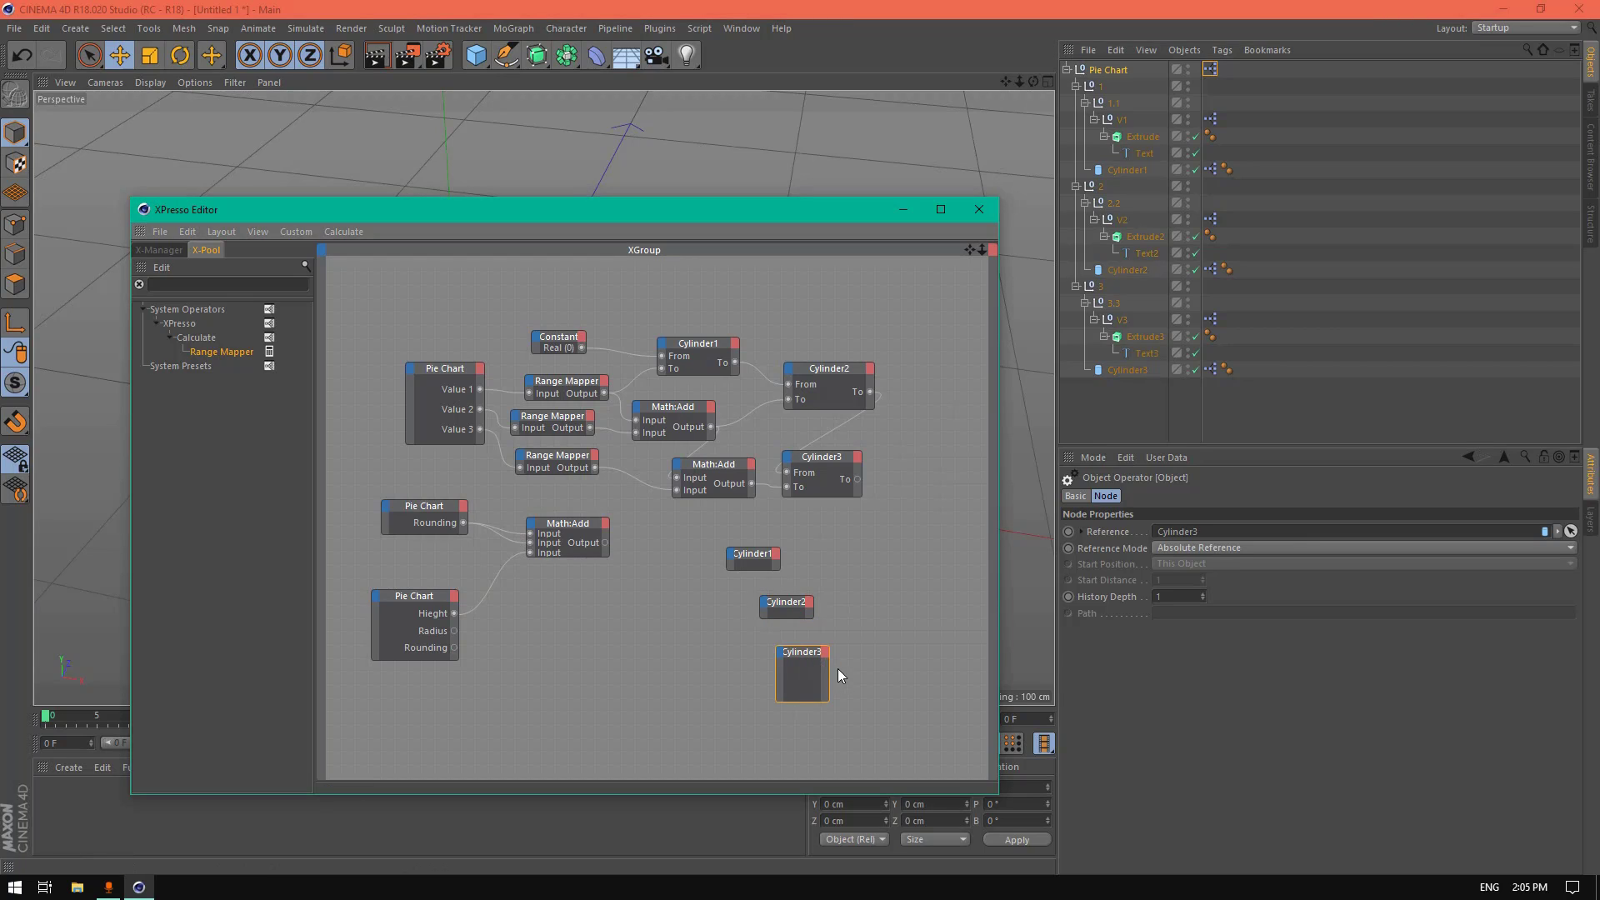
{"action": "left_click_drag", "start_coordinate": [827, 671], "coordinate": [848, 670]}
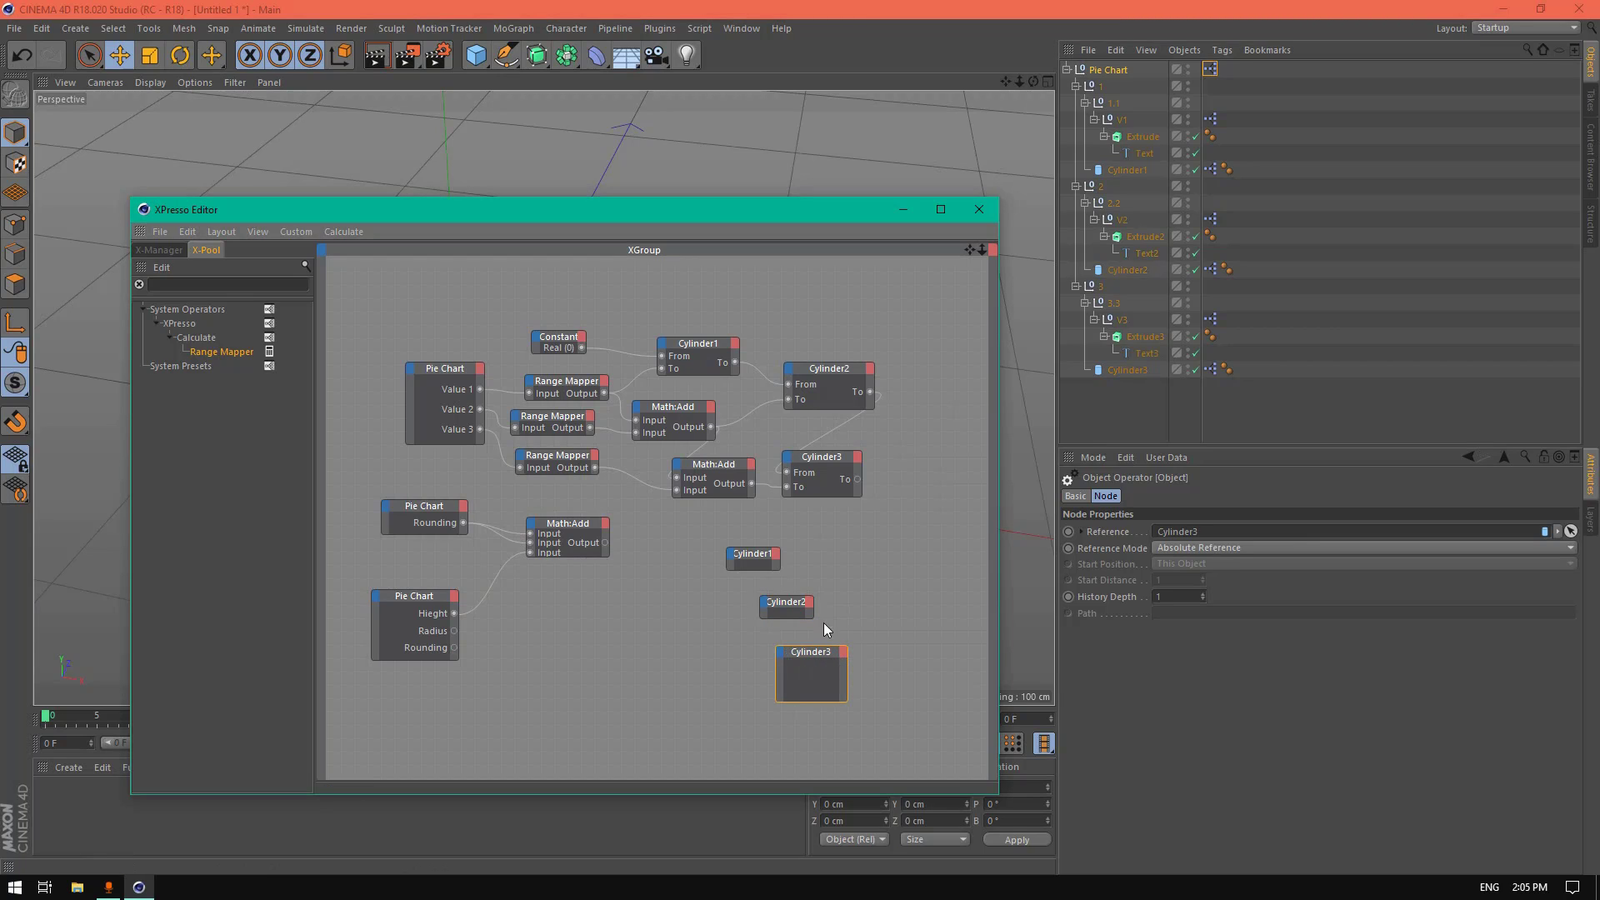
{"action": "left_click_drag", "start_coordinate": [814, 609], "coordinate": [795, 547]}
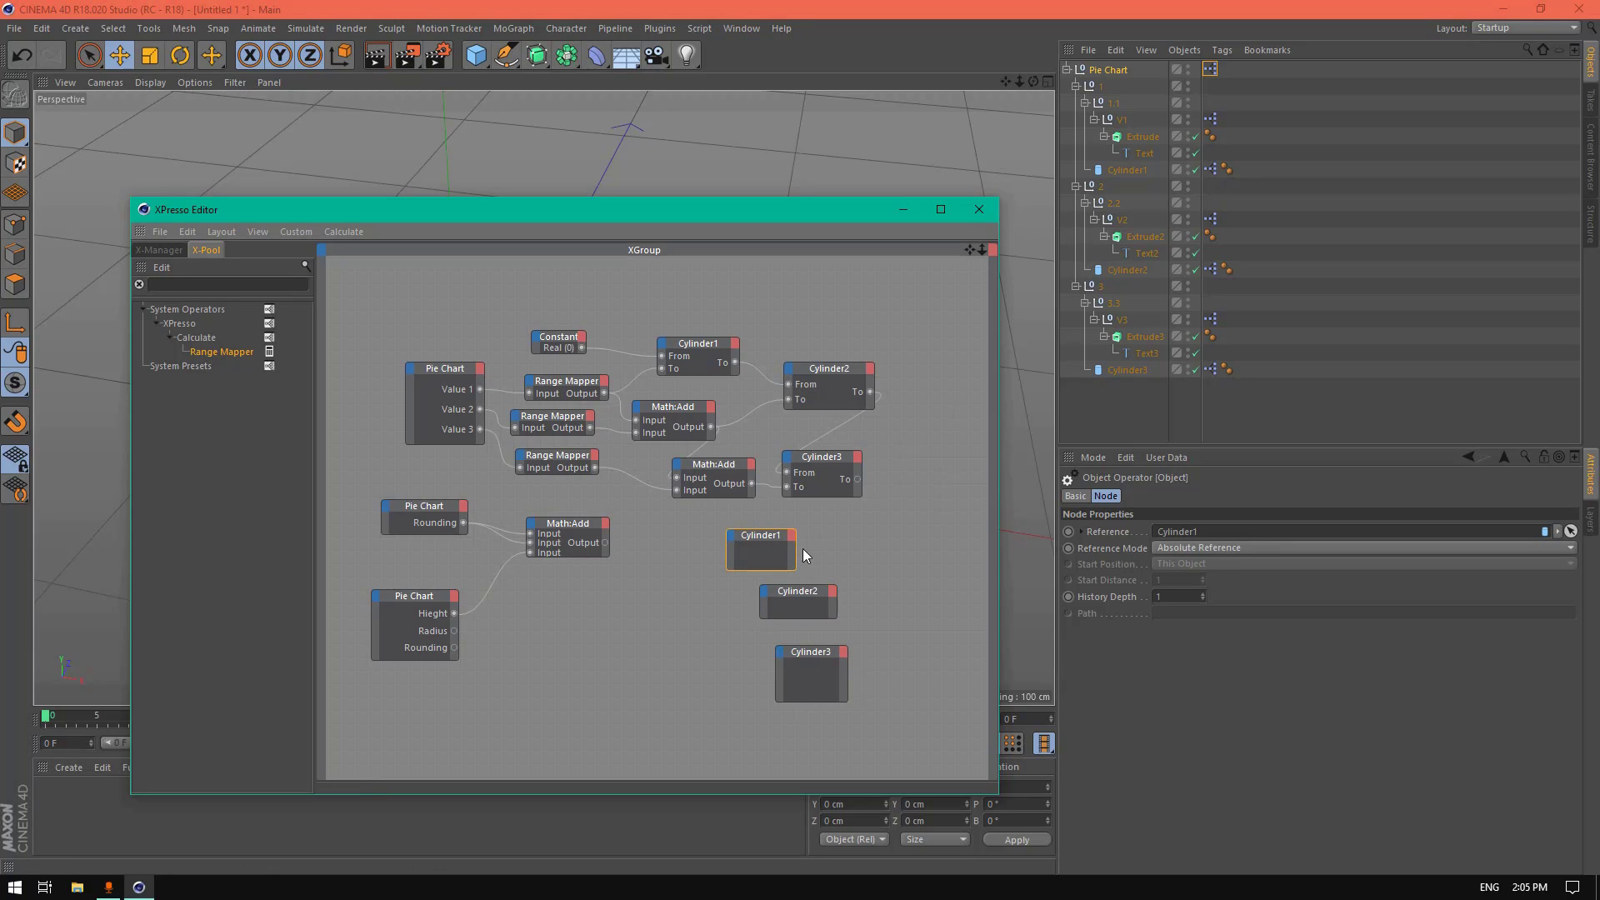
{"action": "left_click_drag", "start_coordinate": [814, 619], "coordinate": [814, 629]}
Step: Give the new Cylinder1 node Height, Radius and Fillet Radius inputs
{"action": "left_click", "coordinate": [735, 538]}
{"action": "left_click", "coordinate": [731, 536]}
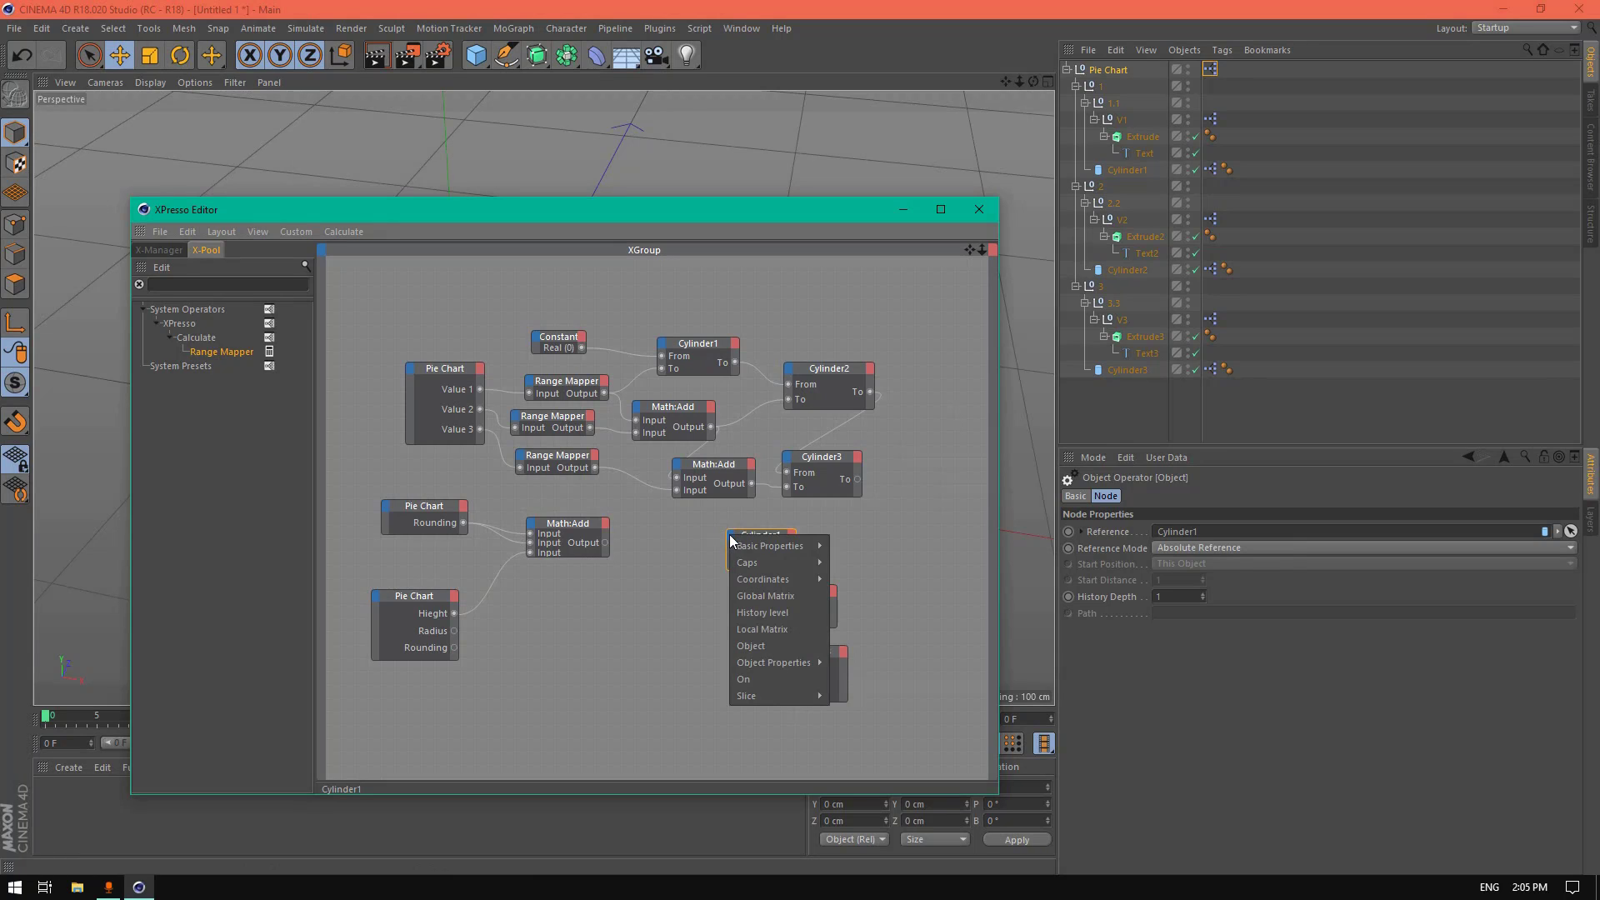
{"action": "mouse_move", "coordinate": [793, 662]}
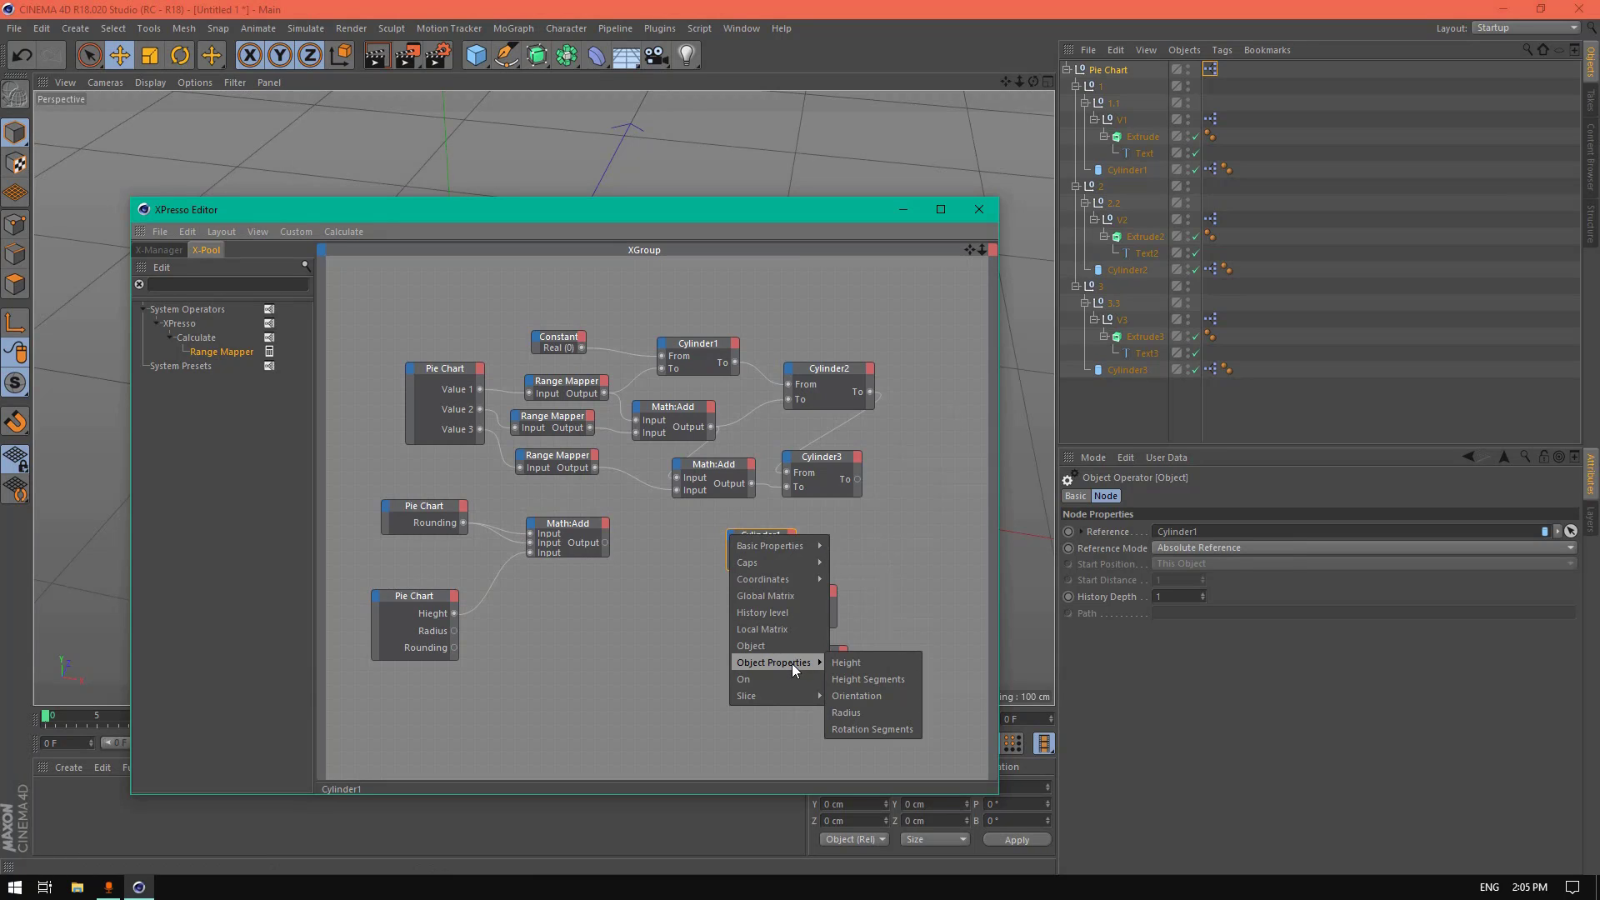
{"action": "left_click", "coordinate": [860, 662]}
{"action": "left_click", "coordinate": [732, 537]}
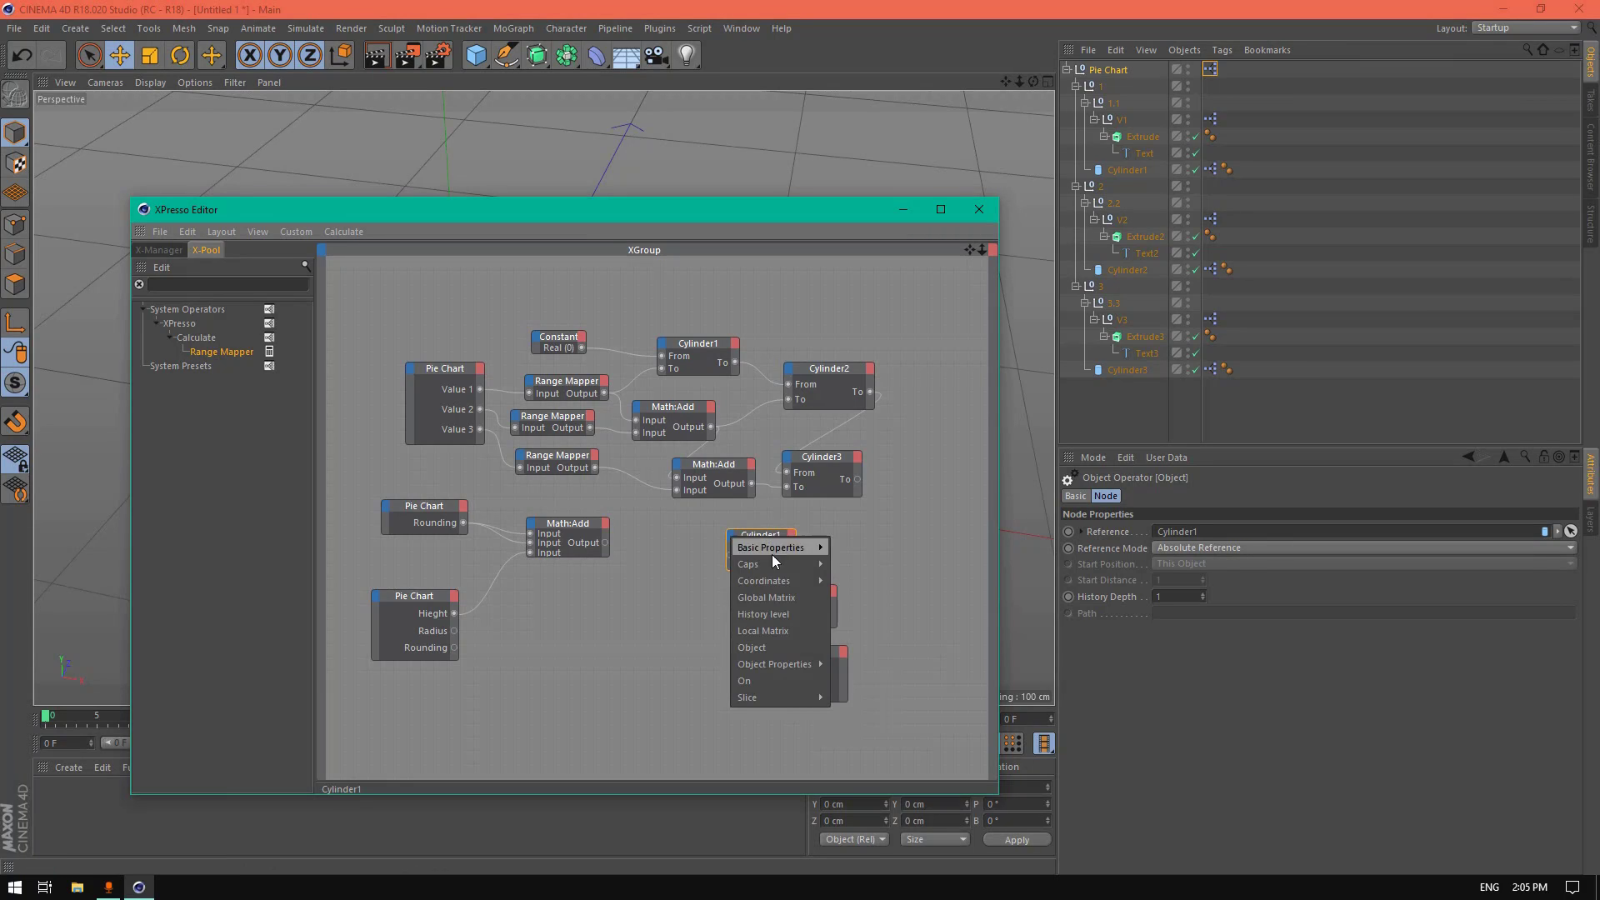
{"action": "mouse_move", "coordinate": [801, 666]}
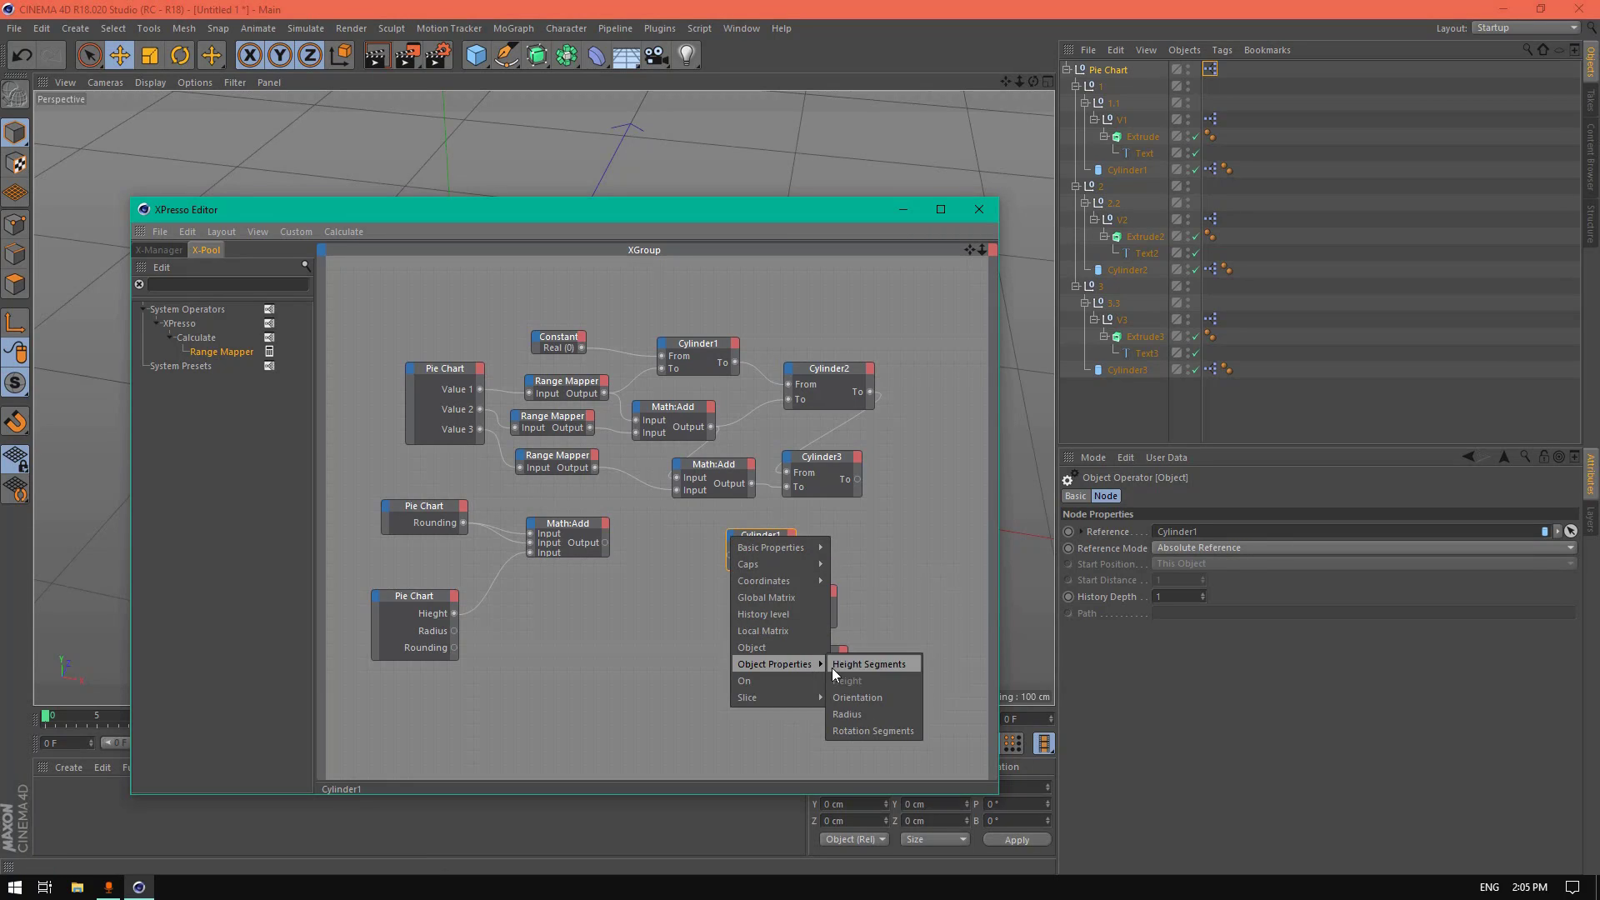
{"action": "left_click", "coordinate": [868, 709]}
{"action": "left_click", "coordinate": [732, 538]}
{"action": "mouse_move", "coordinate": [758, 566]}
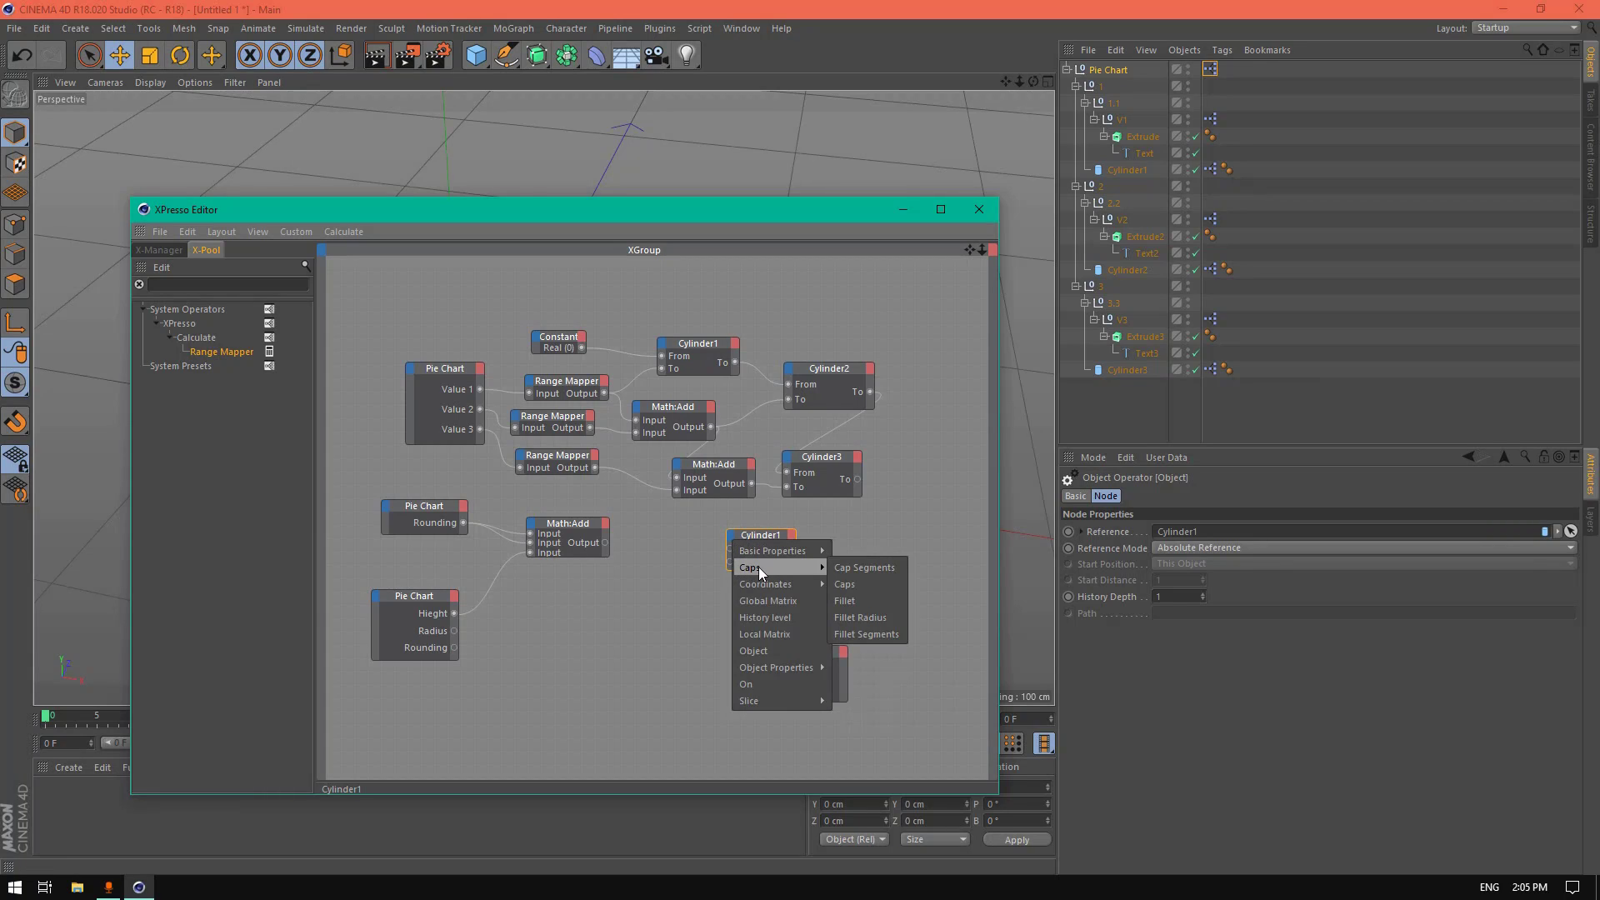
{"action": "left_click", "coordinate": [874, 618]}
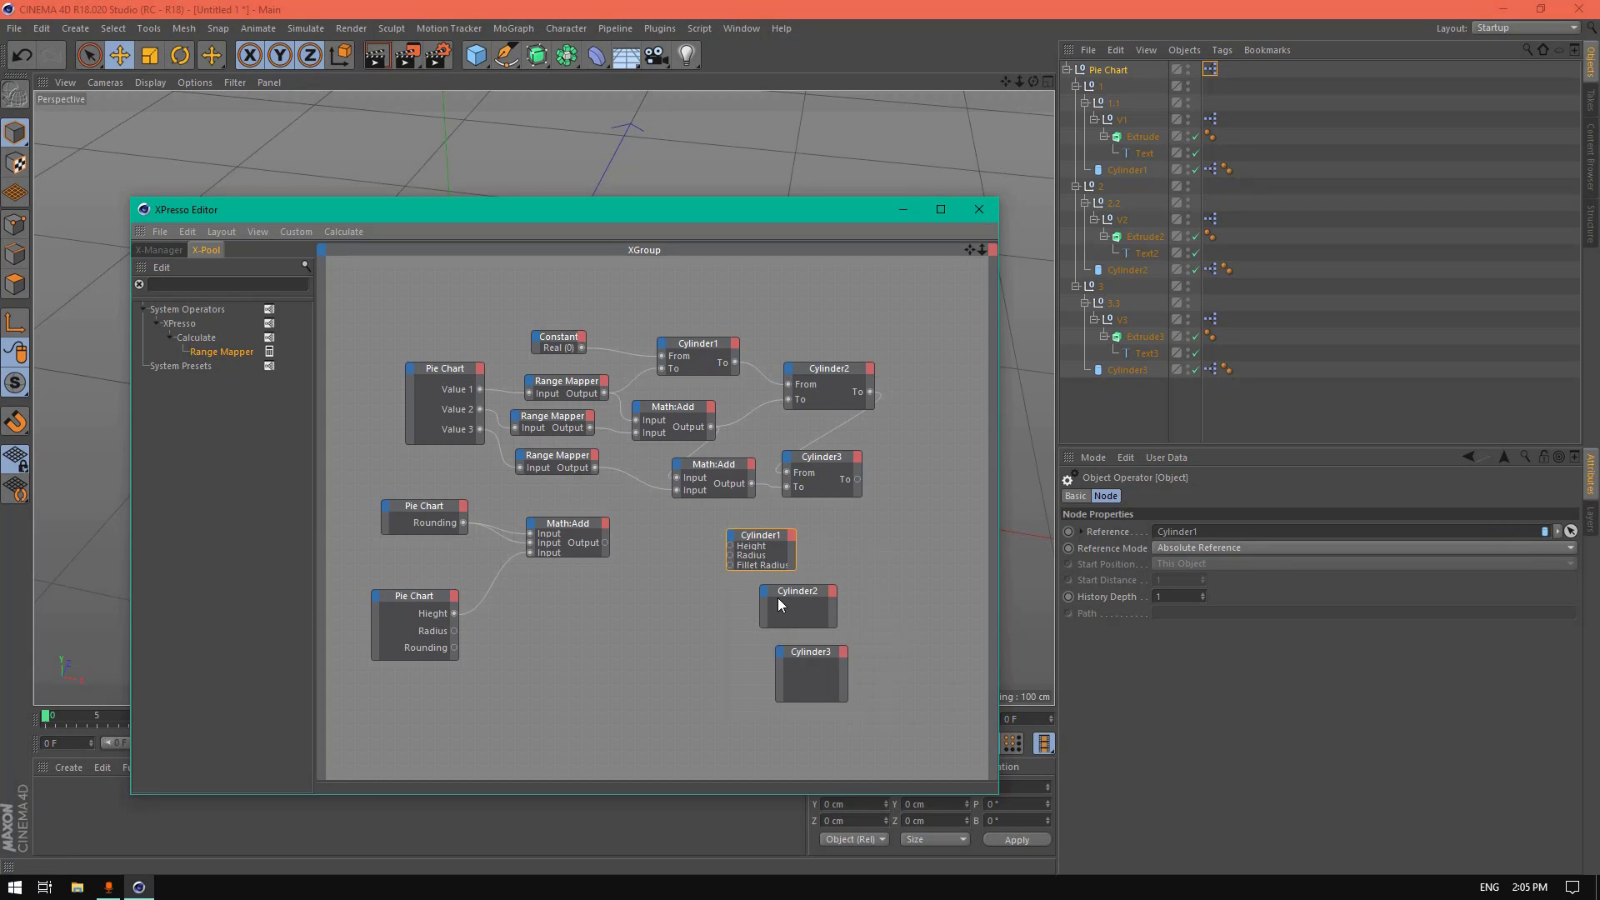
Step: Give the new Cylinder2 node Height, Radius and Fillet Radius inputs
{"action": "left_click", "coordinate": [766, 593]}
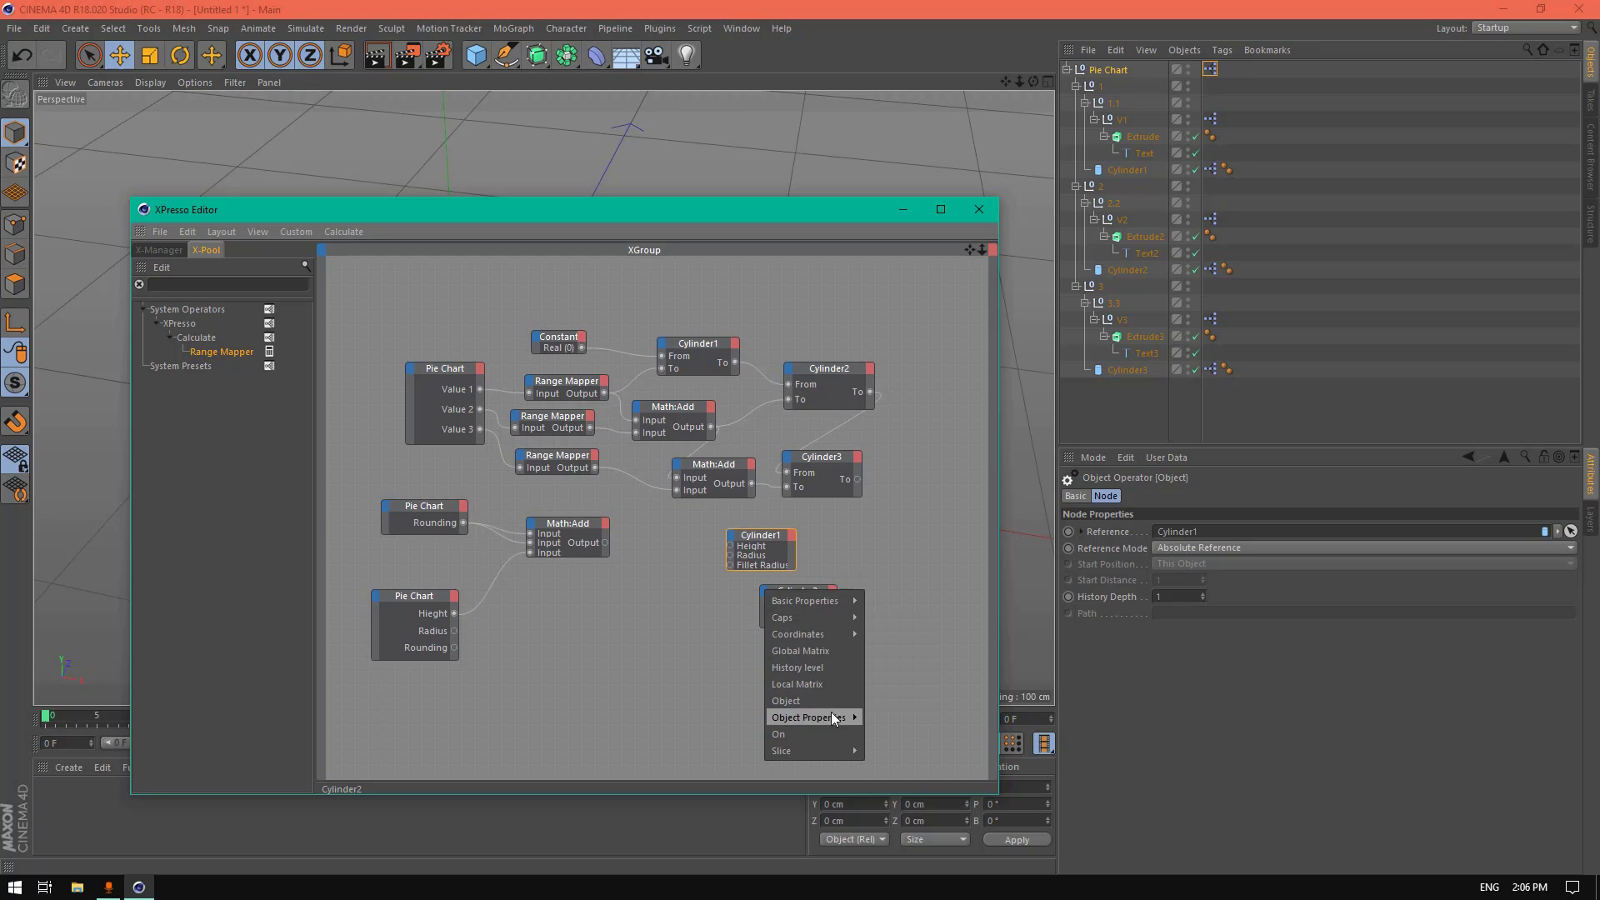
{"action": "mouse_move", "coordinate": [832, 712]}
{"action": "left_click", "coordinate": [898, 718]}
{"action": "left_click", "coordinate": [767, 592]}
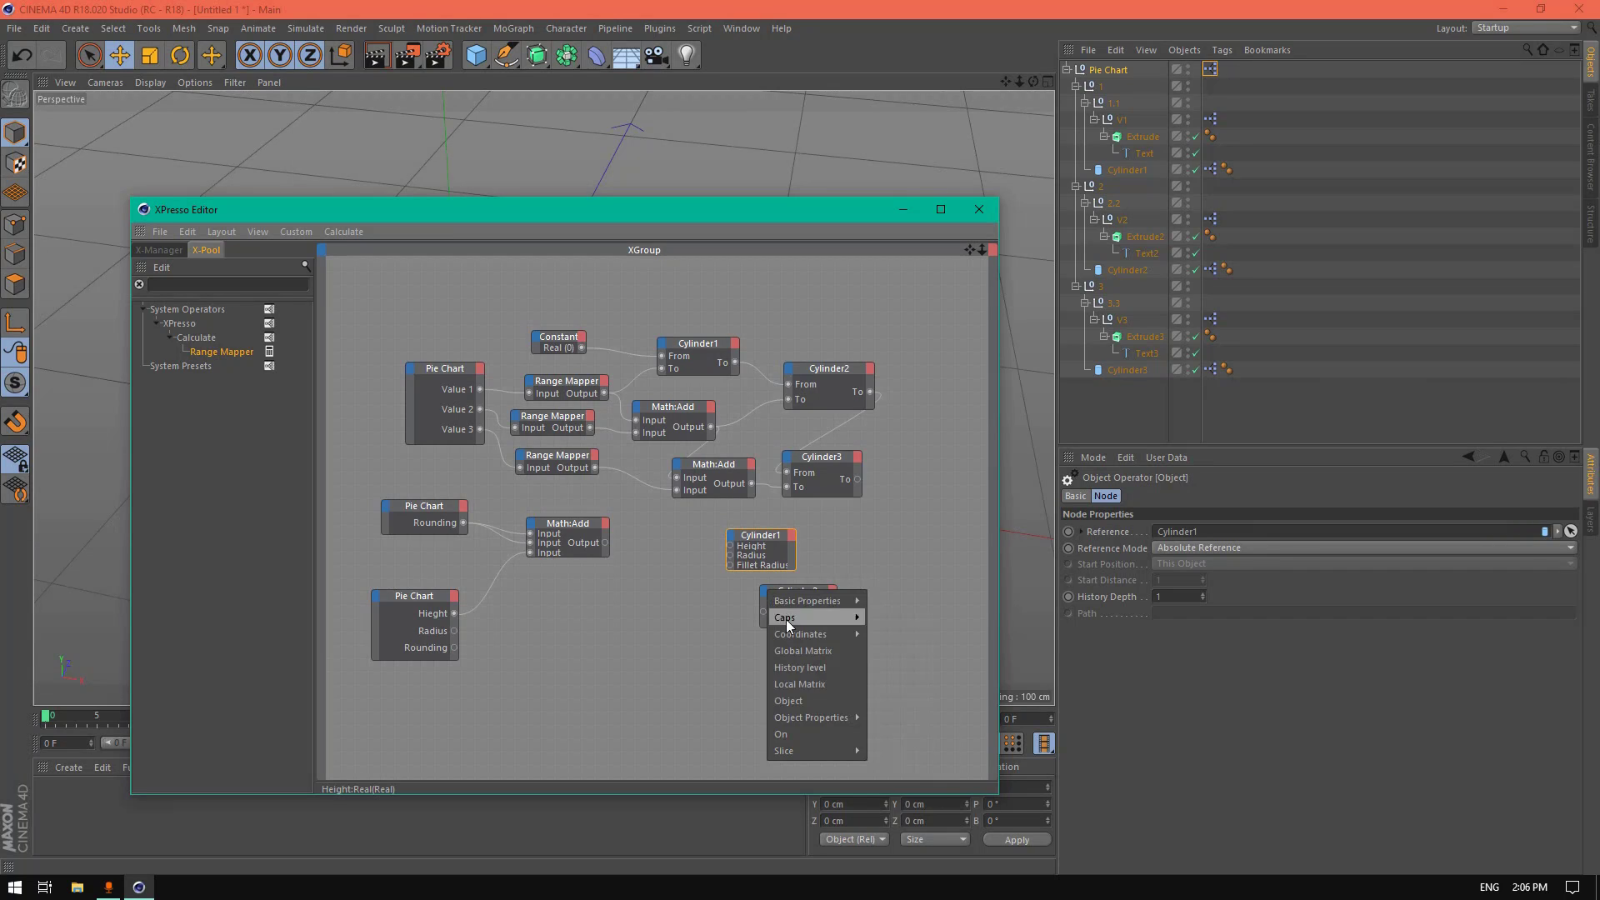
{"action": "left_click", "coordinate": [906, 766]}
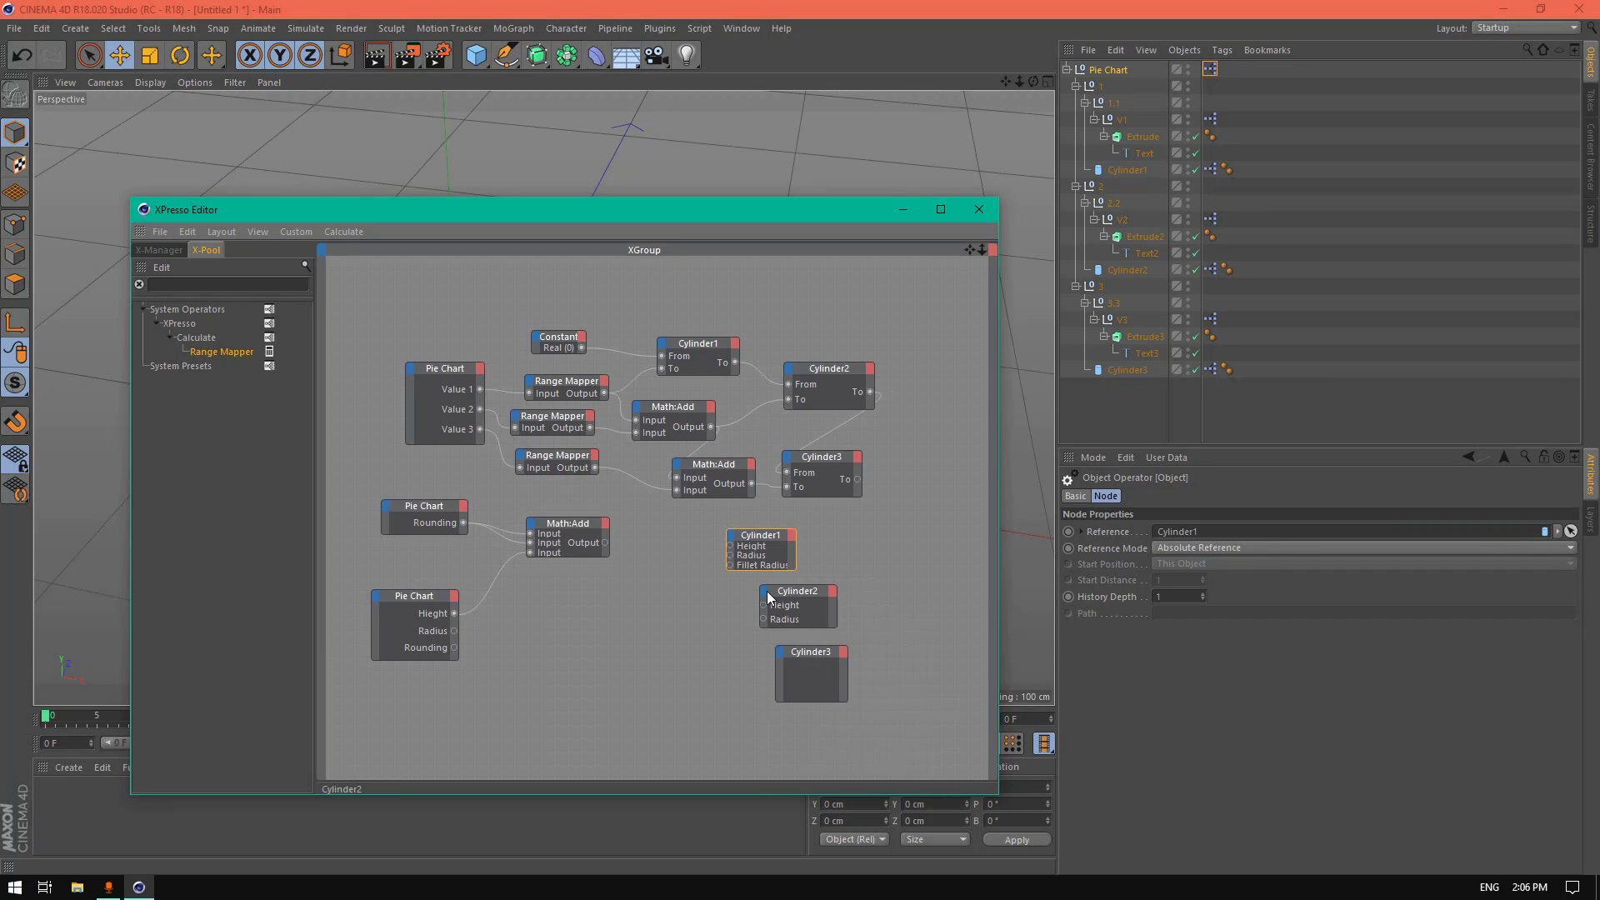
{"action": "left_click", "coordinate": [766, 595]}
{"action": "mouse_move", "coordinate": [851, 610]}
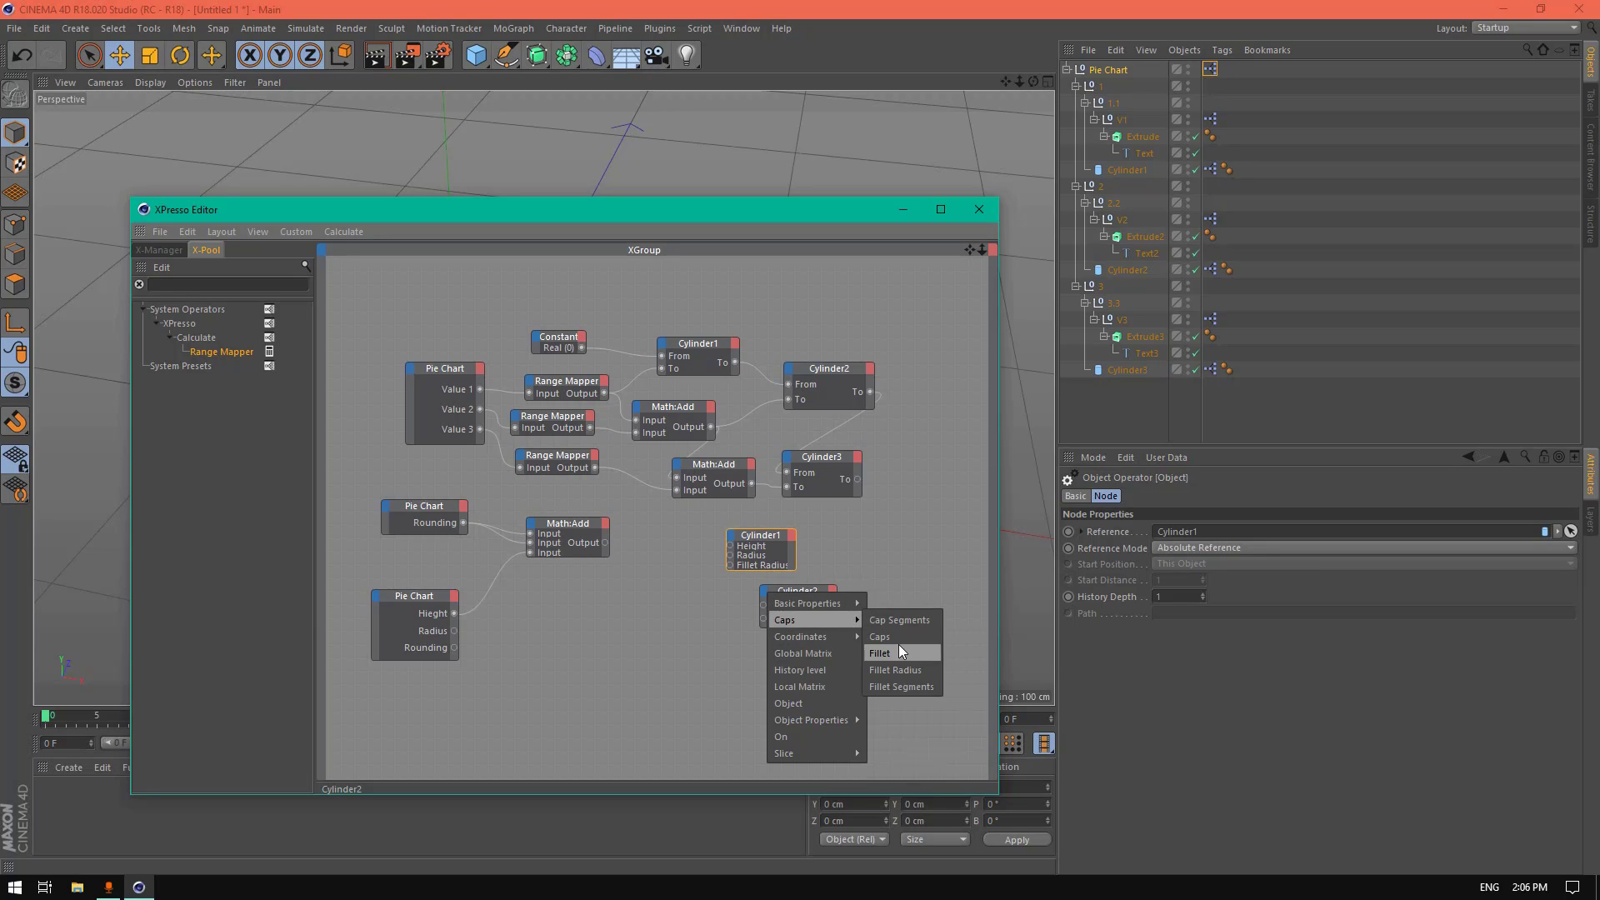
{"action": "left_click", "coordinate": [905, 673]}
Step: Give the new Cylinder3 node Height, Radius and Fillet Radius inputs
{"action": "left_click", "coordinate": [783, 652]}
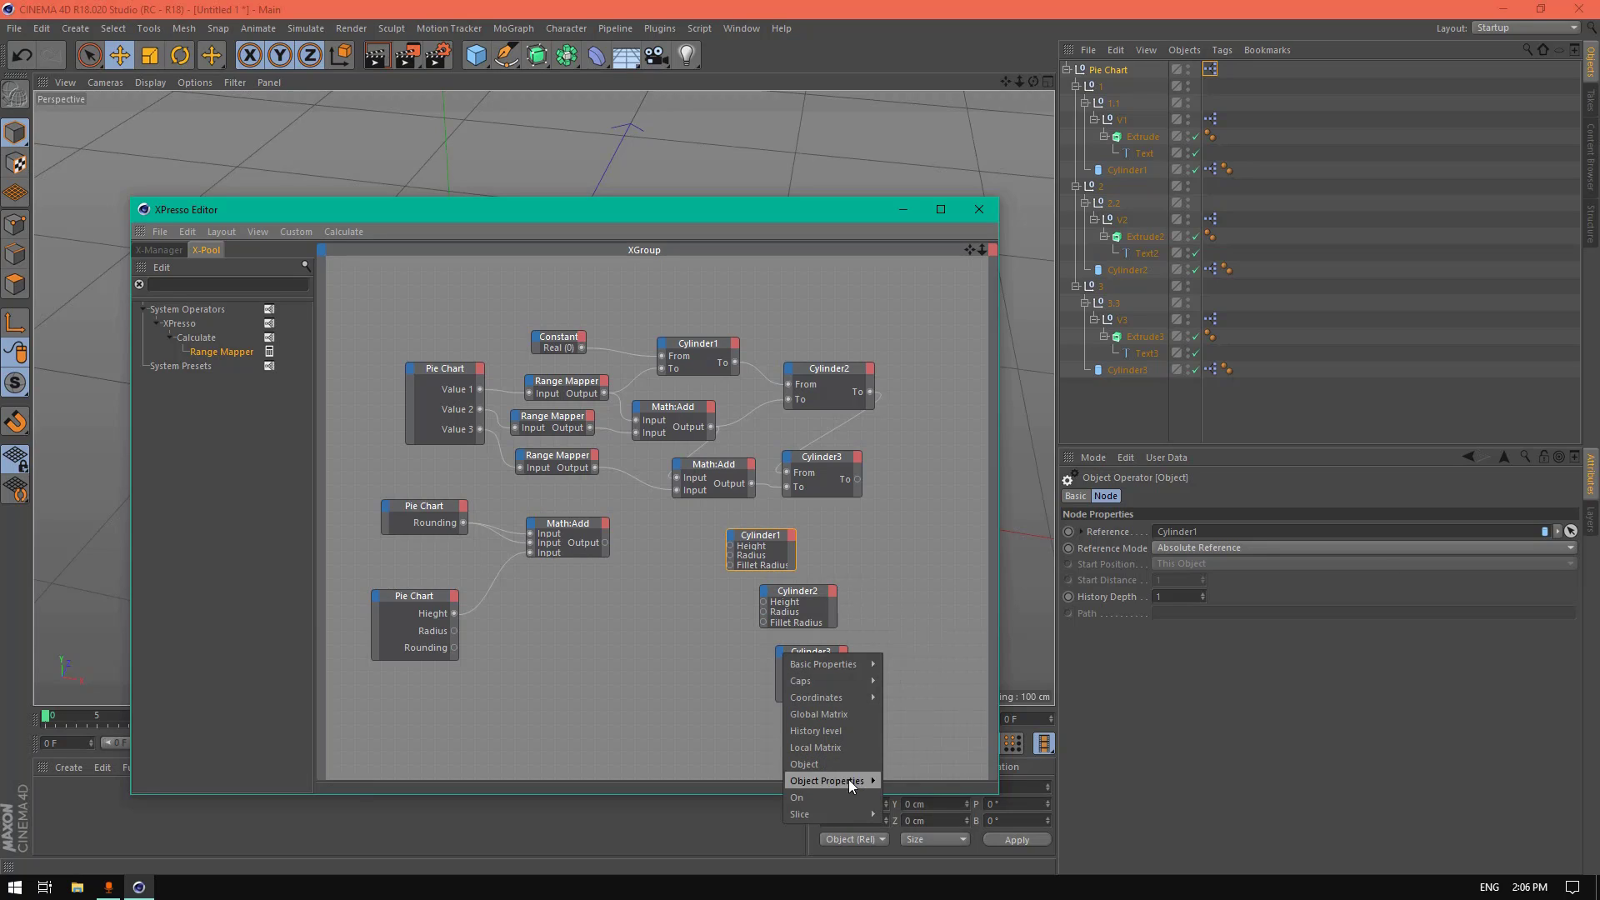
{"action": "mouse_move", "coordinate": [864, 787]}
{"action": "left_click", "coordinate": [918, 776]}
{"action": "left_click", "coordinate": [781, 654]}
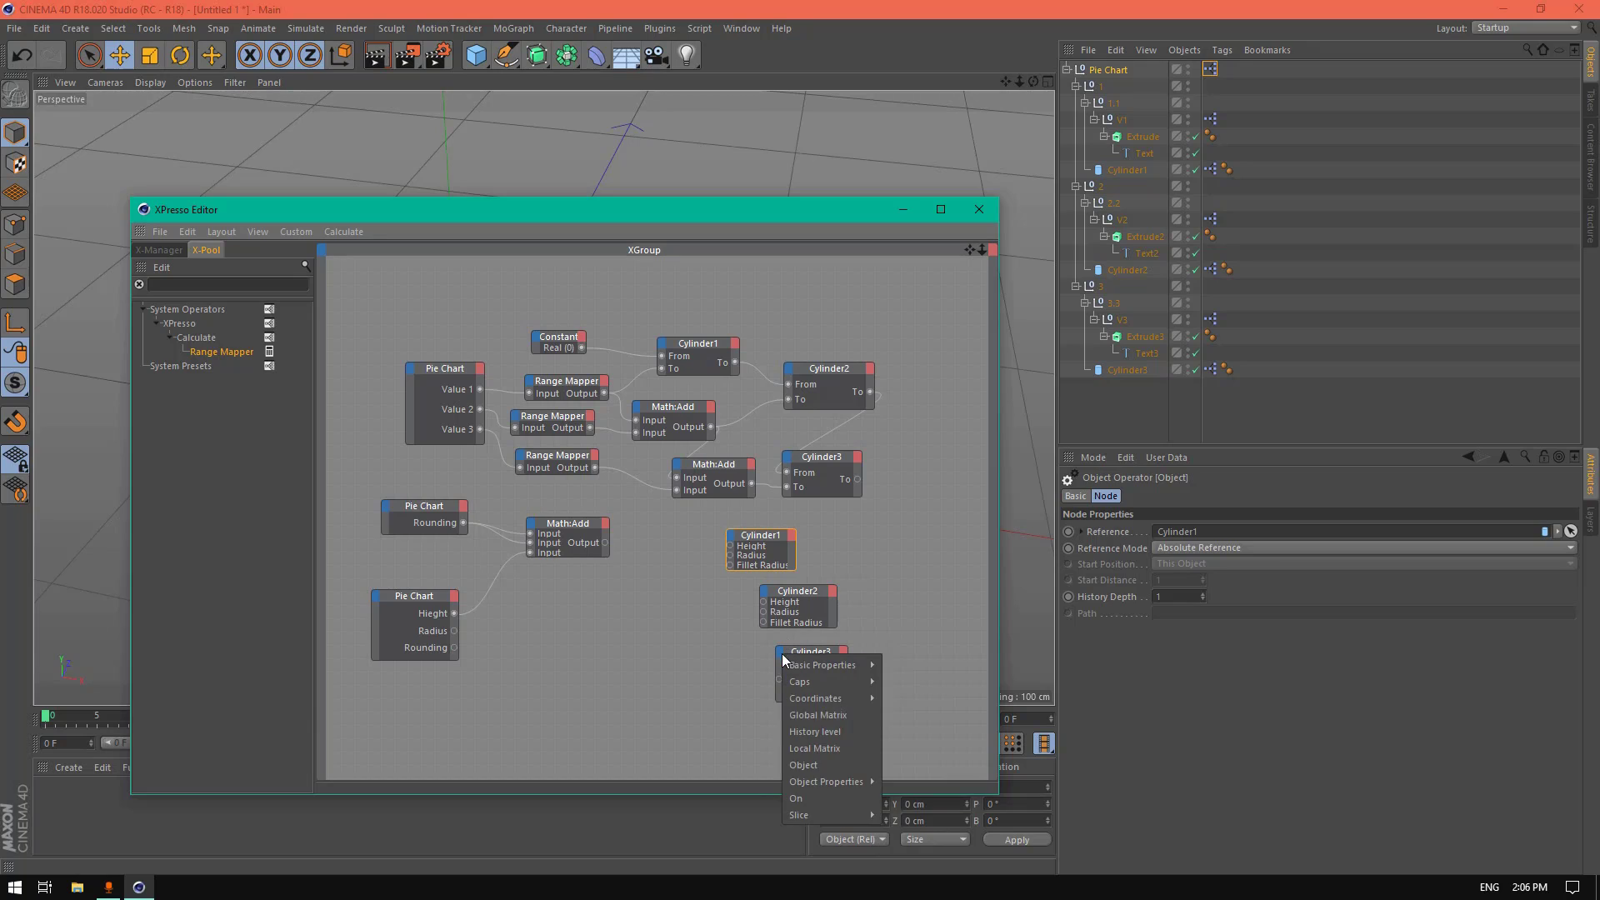
{"action": "left_click", "coordinate": [923, 829]}
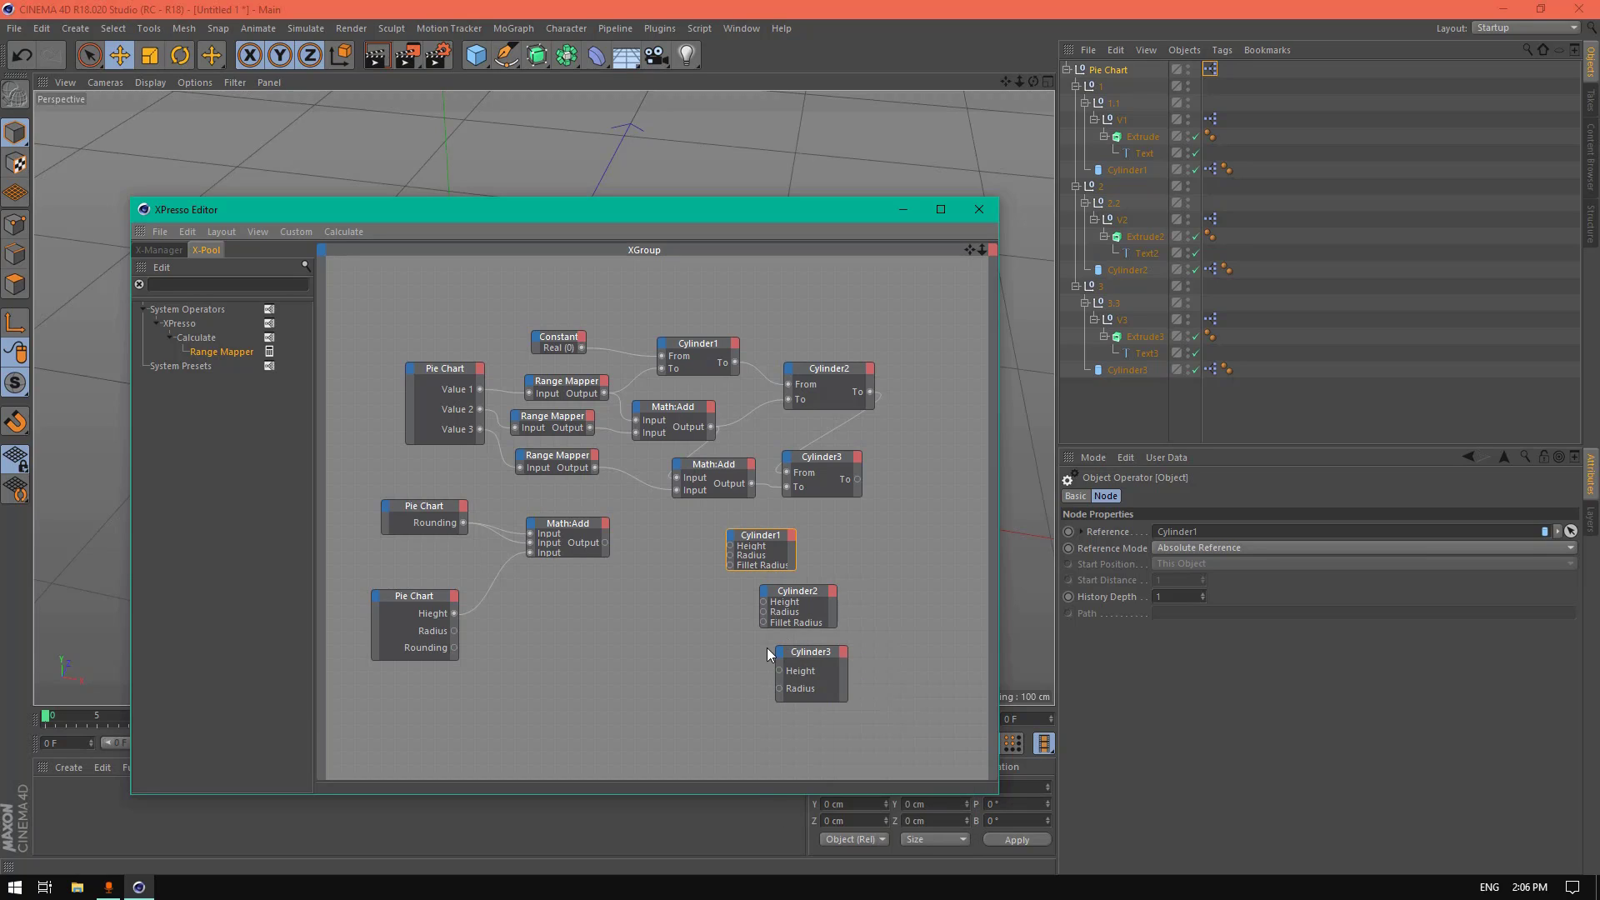
{"action": "left_click", "coordinate": [783, 648]}
{"action": "mouse_move", "coordinate": [852, 675]}
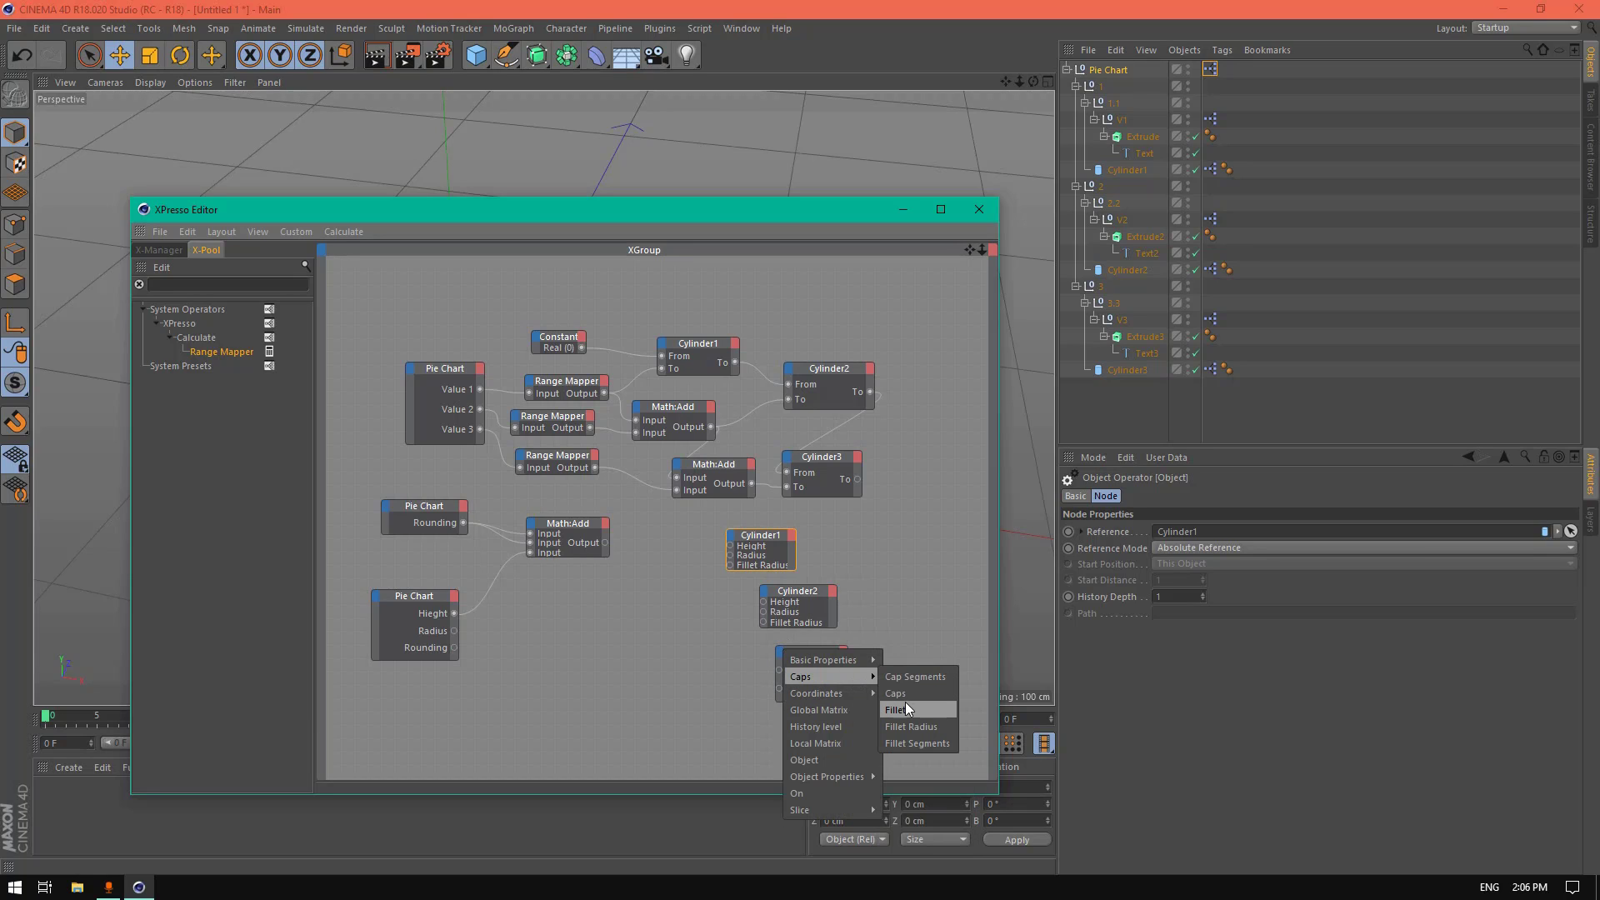
{"action": "left_click", "coordinate": [912, 727]}
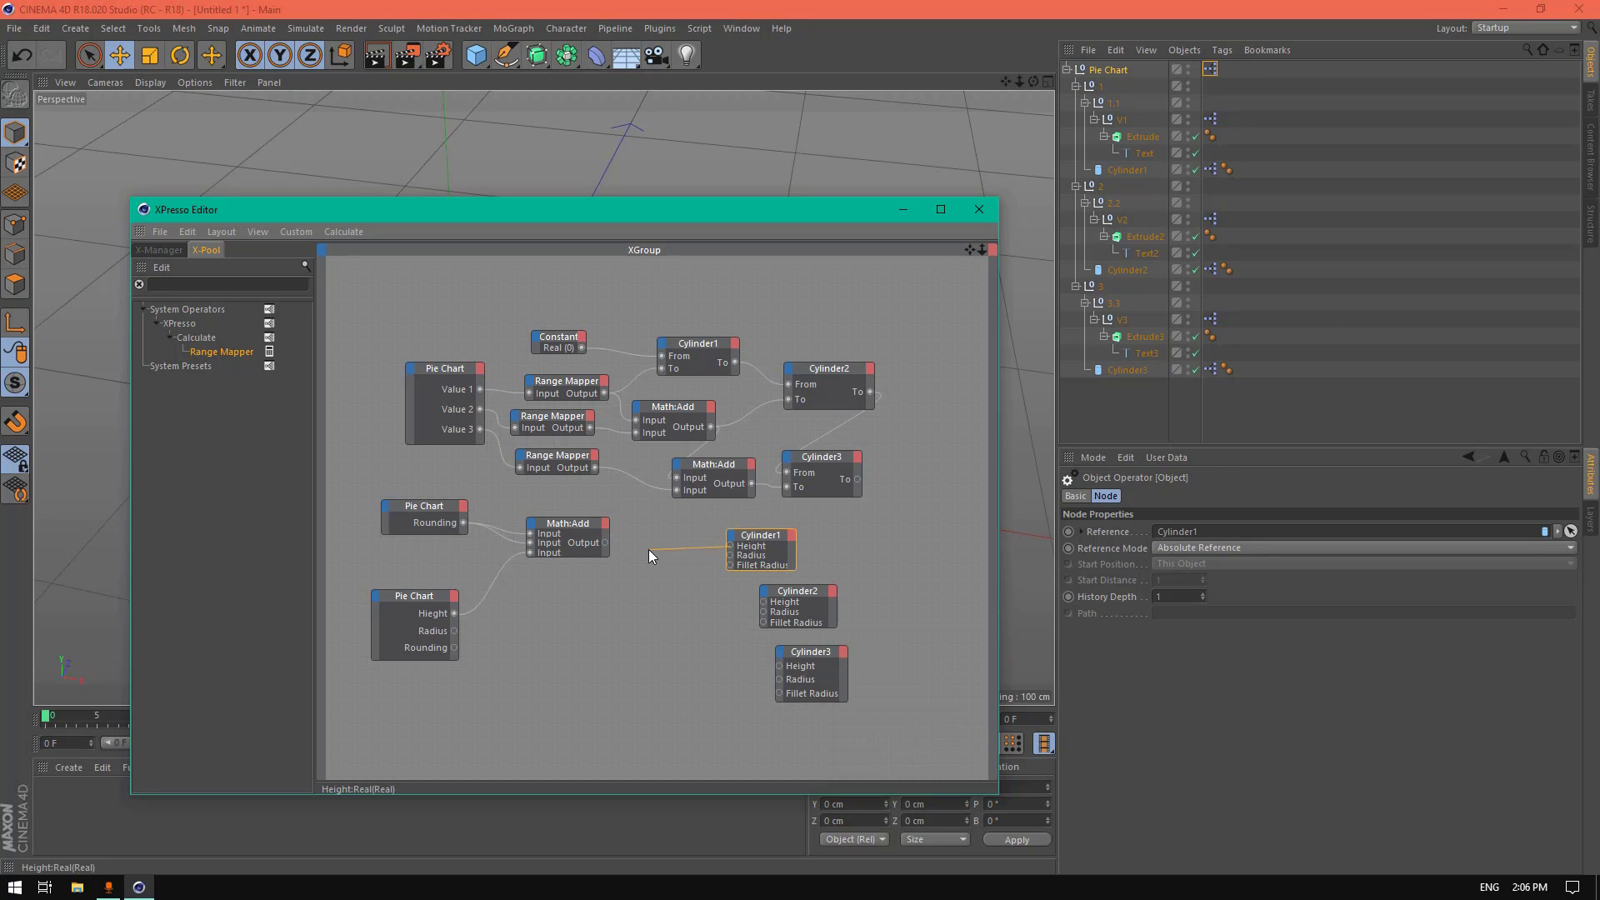
Step: Connect the lower Math:Add output to all three Heights, Radius to the Radius inputs and Rounding to the Fillet Radius inputs, then close the editor
{"action": "left_click_drag", "start_coordinate": [651, 548], "coordinate": [607, 544]}
{"action": "left_click_drag", "start_coordinate": [602, 543], "coordinate": [604, 543]}
{"action": "left_click_drag", "start_coordinate": [611, 548], "coordinate": [603, 540]}
{"action": "left_click_drag", "start_coordinate": [763, 612], "coordinate": [731, 555]}
{"action": "left_click_drag", "start_coordinate": [455, 631], "coordinate": [761, 624]}
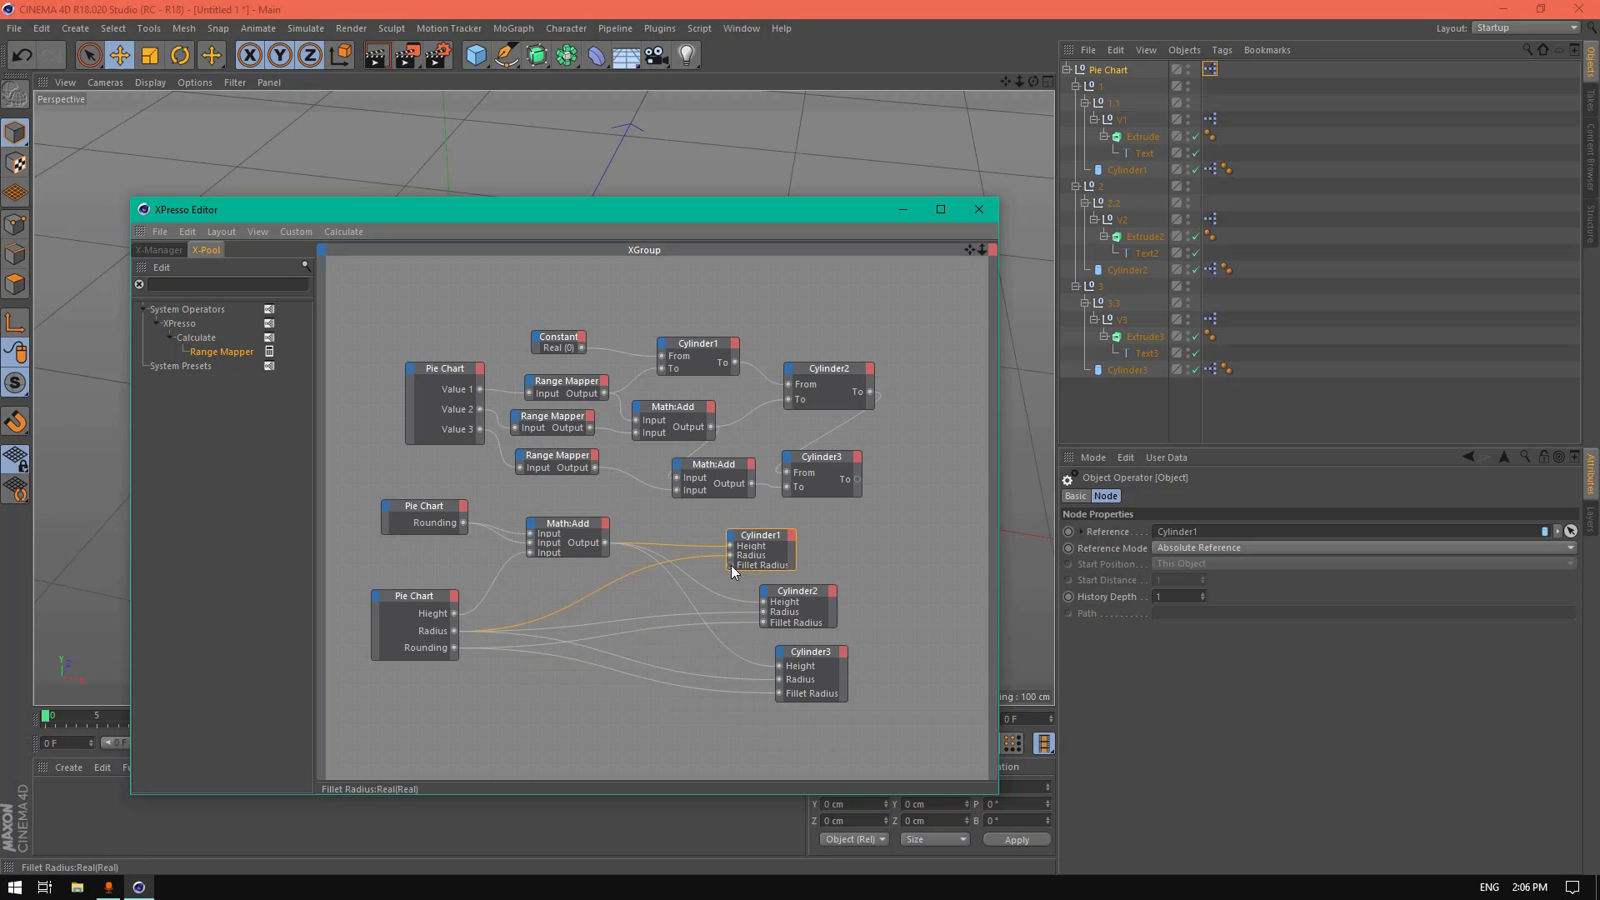
{"action": "left_click_drag", "start_coordinate": [730, 565], "coordinate": [455, 647]}
{"action": "left_click", "coordinate": [979, 209]}
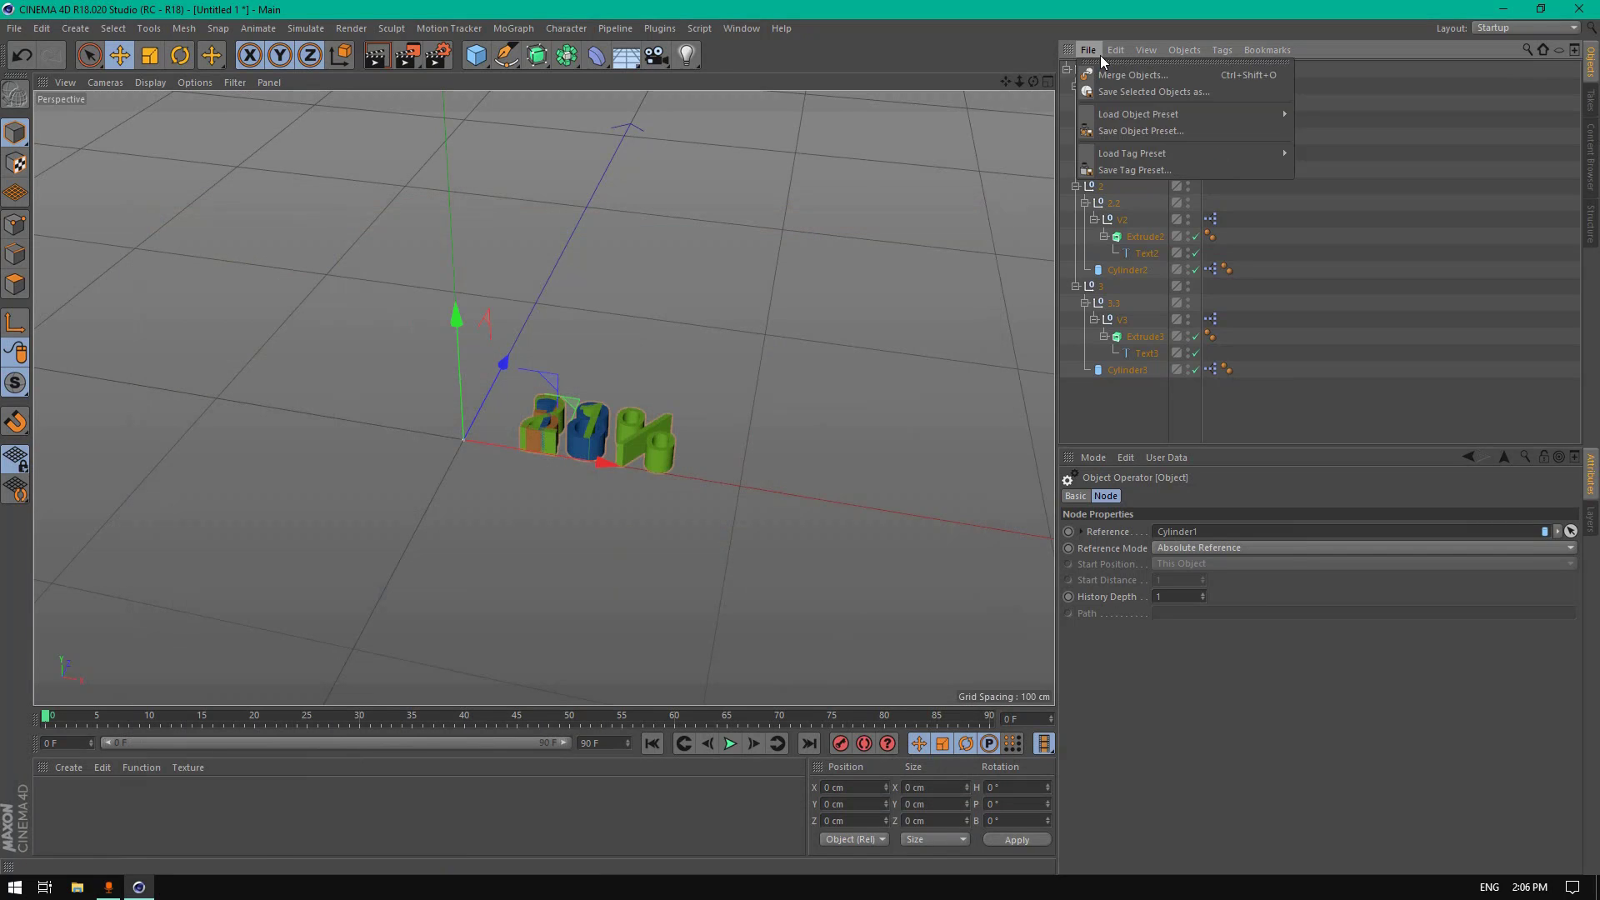
Step: Set the Pie Chart's user data to Hieght 36 cm, Radius 93 cm, Rounding 1.6 cm, Value 1 23 %, Value 2 31 %, Value 3 30 %
{"action": "left_click", "coordinate": [1095, 74]}
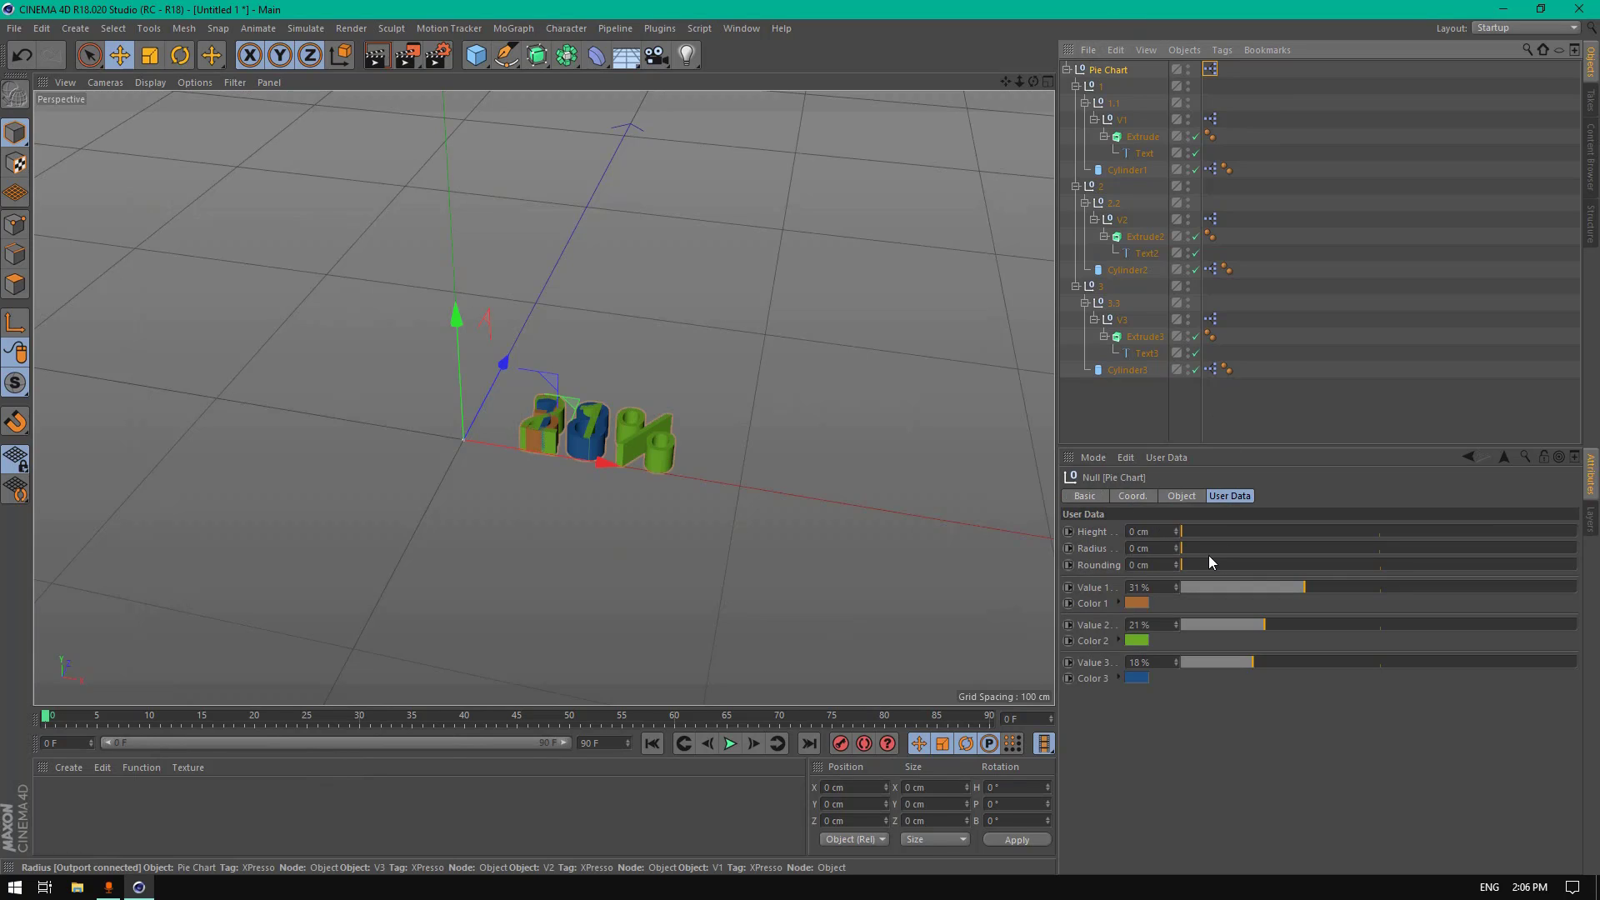
{"action": "left_click_drag", "start_coordinate": [1208, 553], "coordinate": [1324, 531]}
{"action": "left_click_drag", "start_coordinate": [1266, 624], "coordinate": [1312, 586]}
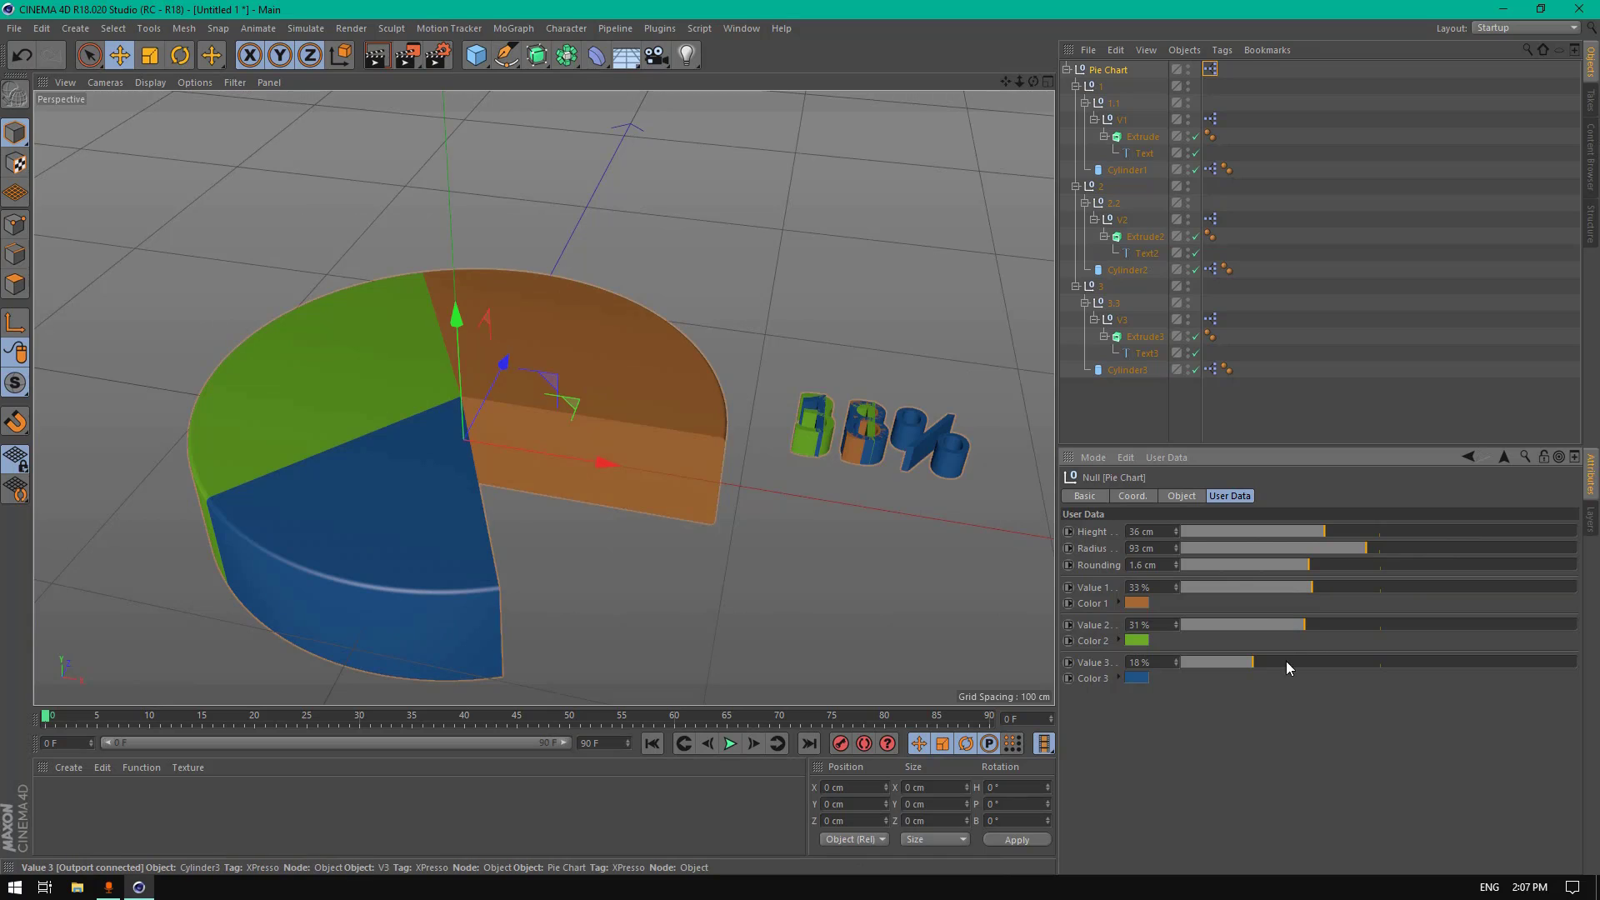
{"action": "left_click_drag", "start_coordinate": [1287, 662], "coordinate": [1300, 658]}
{"action": "left_click_drag", "start_coordinate": [1312, 583], "coordinate": [1272, 593]}
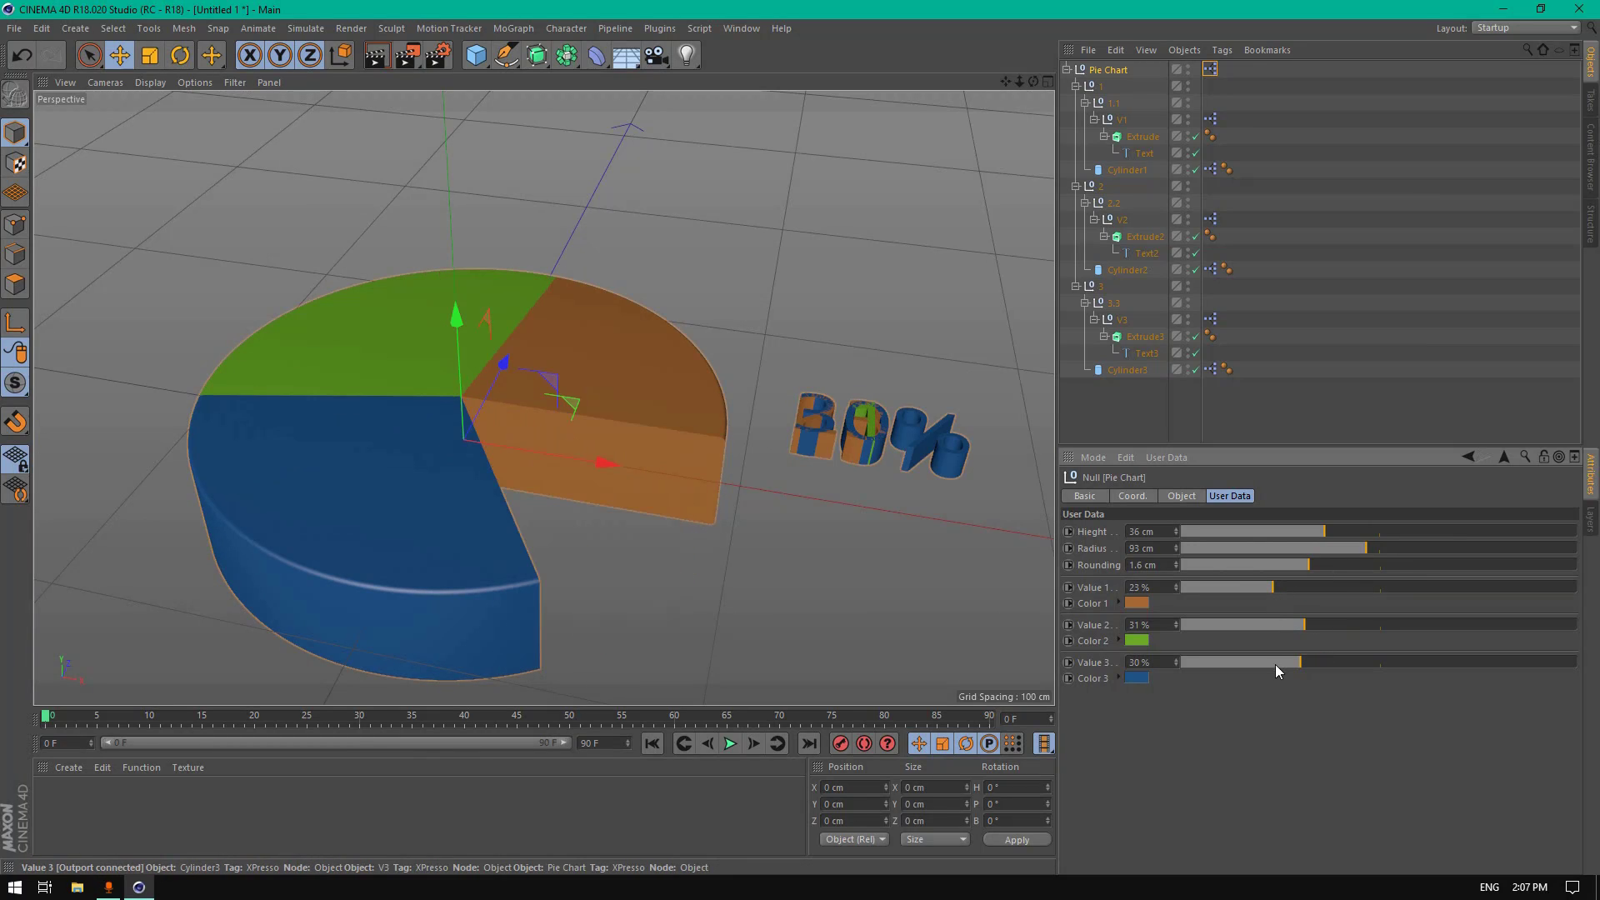
Step: Reopen the Pie Chart's XPresso network, then reposition and widen its editor window
{"action": "left_click", "coordinate": [1211, 69]}
{"action": "double_click", "coordinate": [1211, 69]}
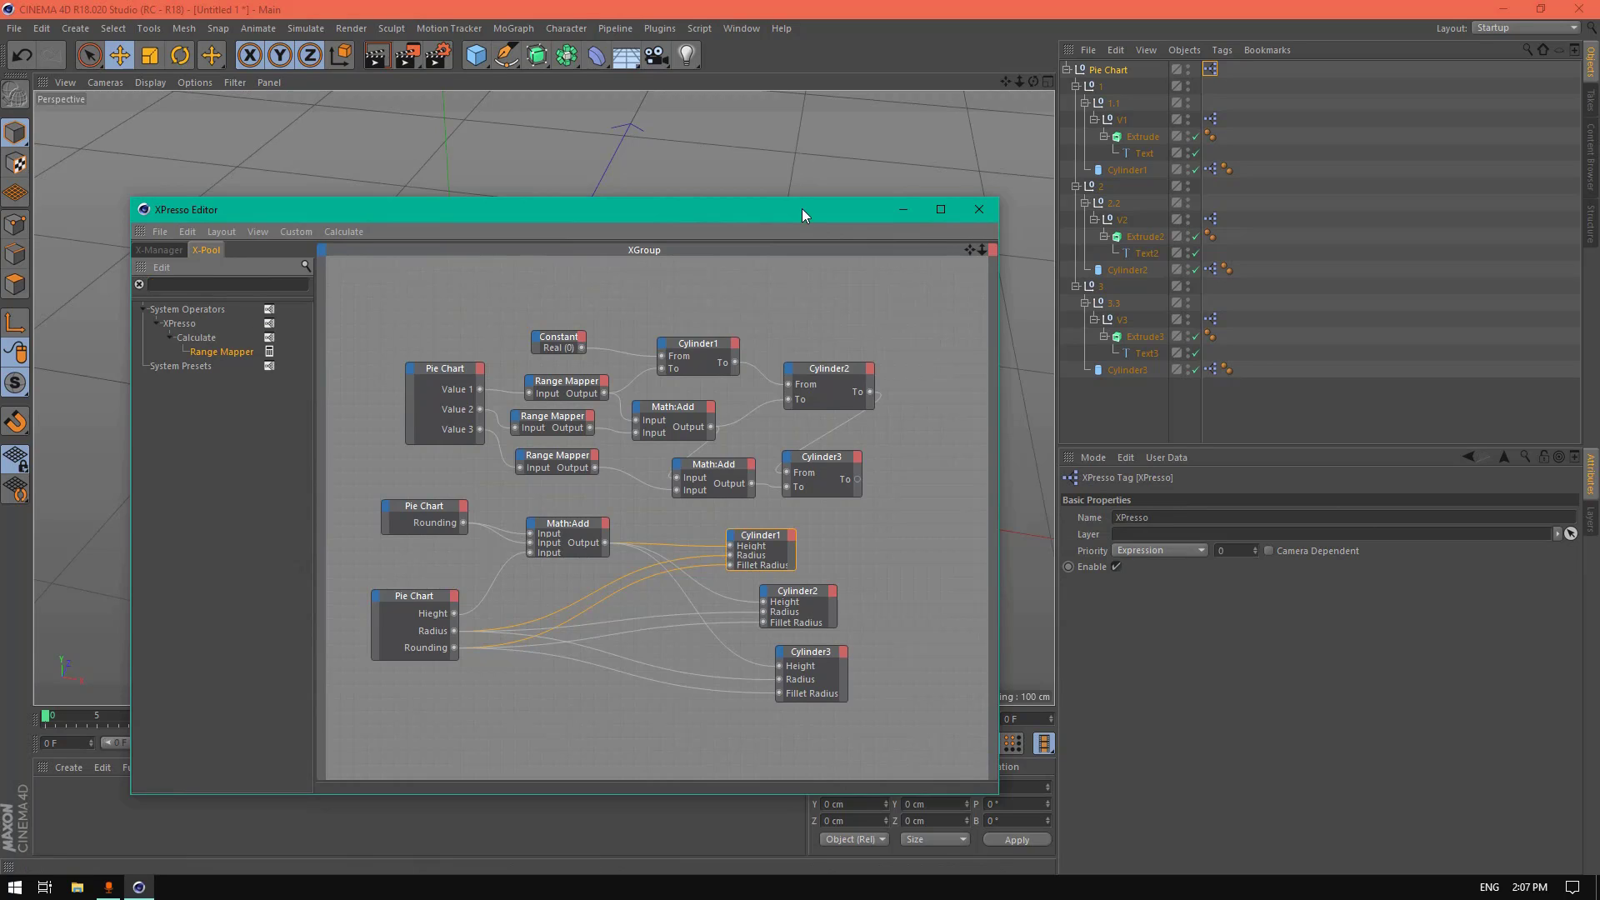
{"action": "left_click_drag", "start_coordinate": [802, 209], "coordinate": [782, 149]}
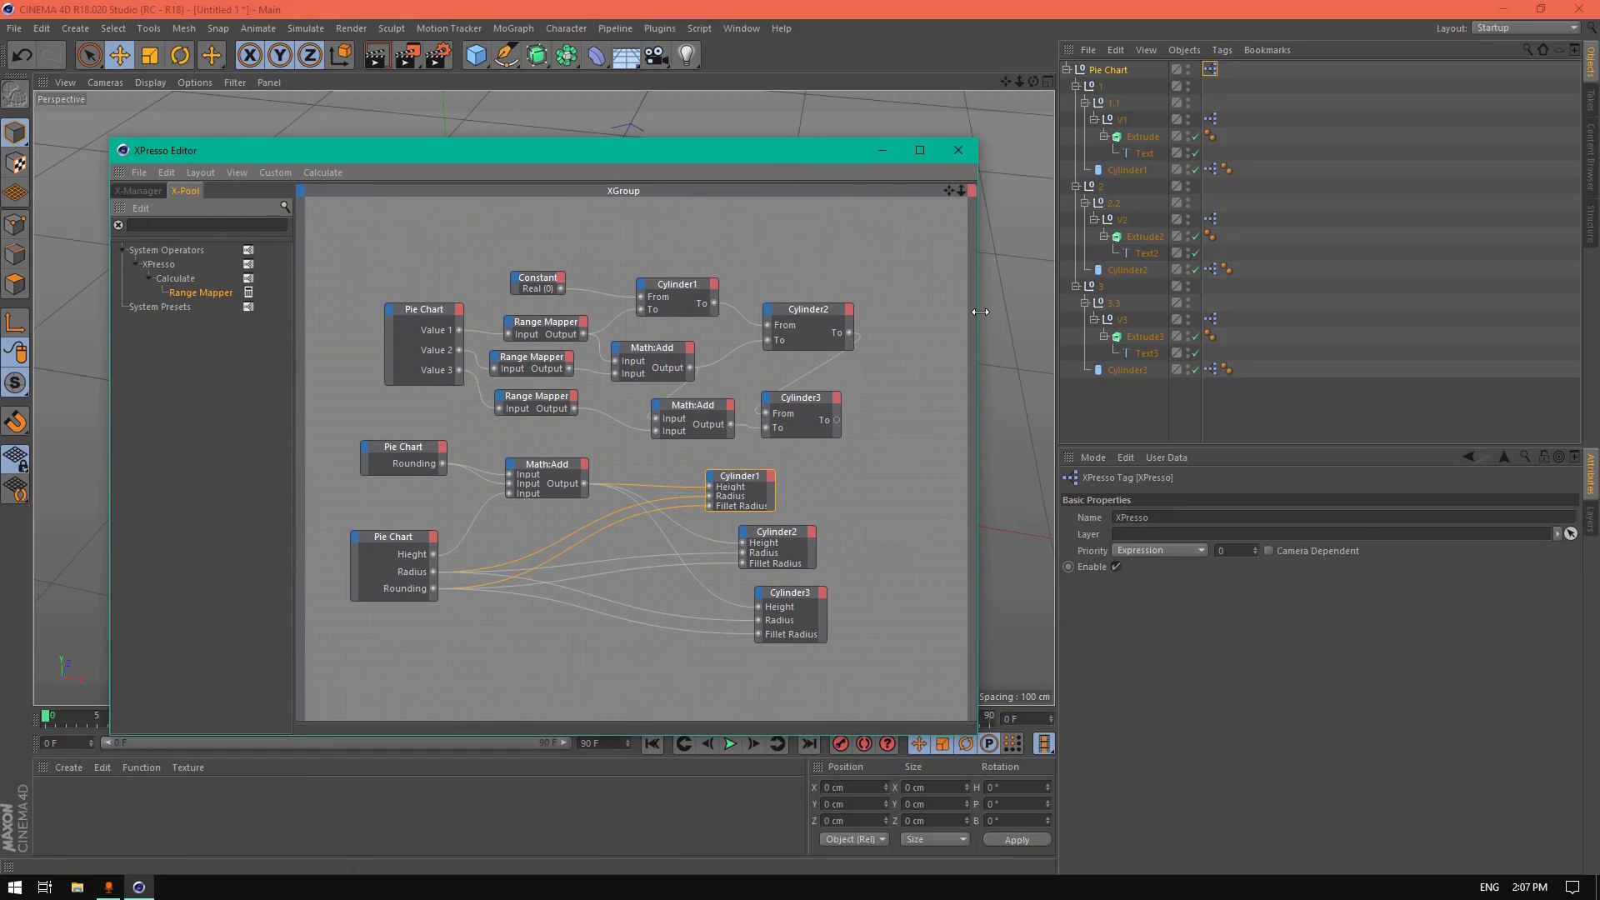
{"action": "left_click_drag", "start_coordinate": [978, 310], "coordinate": [1092, 310]}
{"action": "left_click_drag", "start_coordinate": [957, 154], "coordinate": [872, 154]}
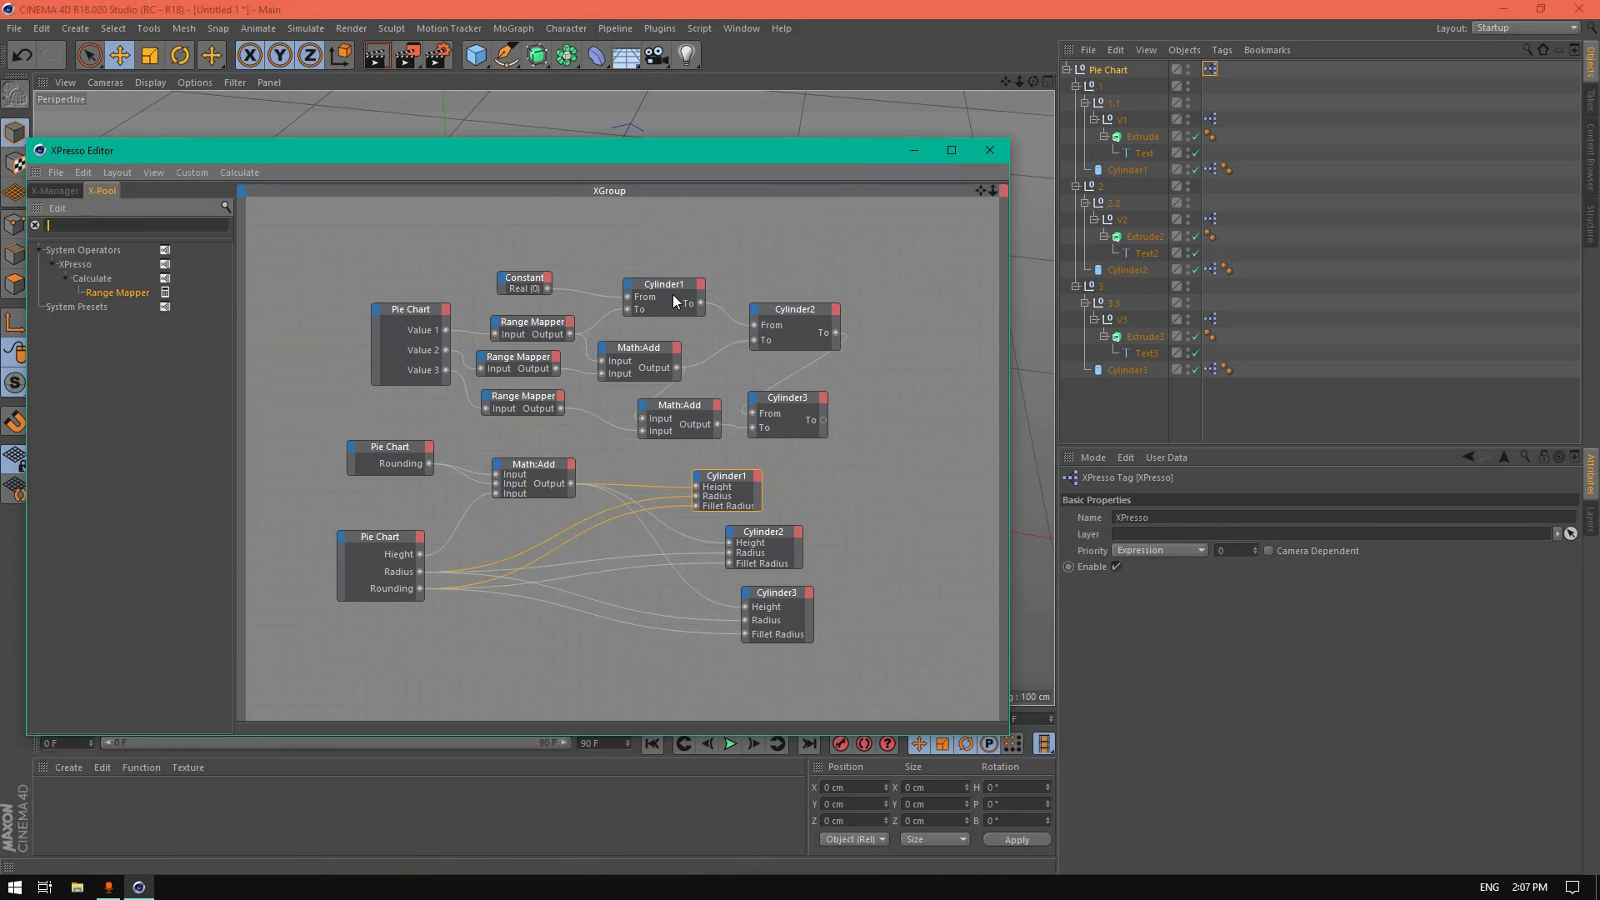
Step: Duplicate a Math:Add node into the free area above Cylinder2 and set the copy's function to Divide
{"action": "left_click_drag", "start_coordinate": [654, 342], "coordinate": [773, 234], "text": "ctrl"}
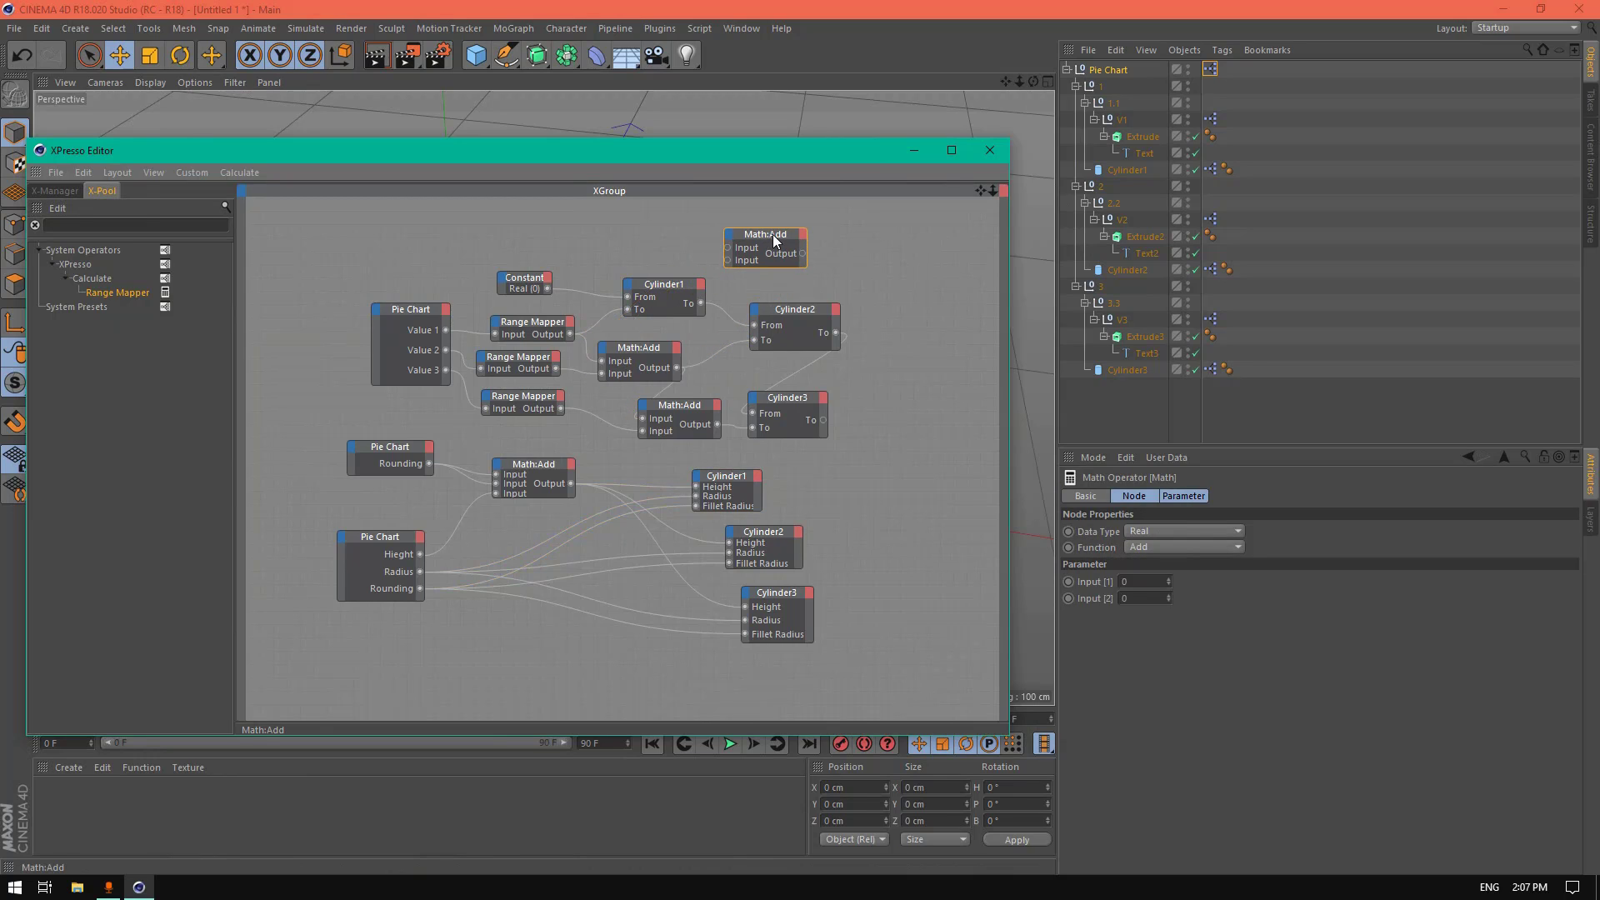
{"action": "left_click", "coordinate": [1175, 546]}
{"action": "left_click", "coordinate": [1160, 606]}
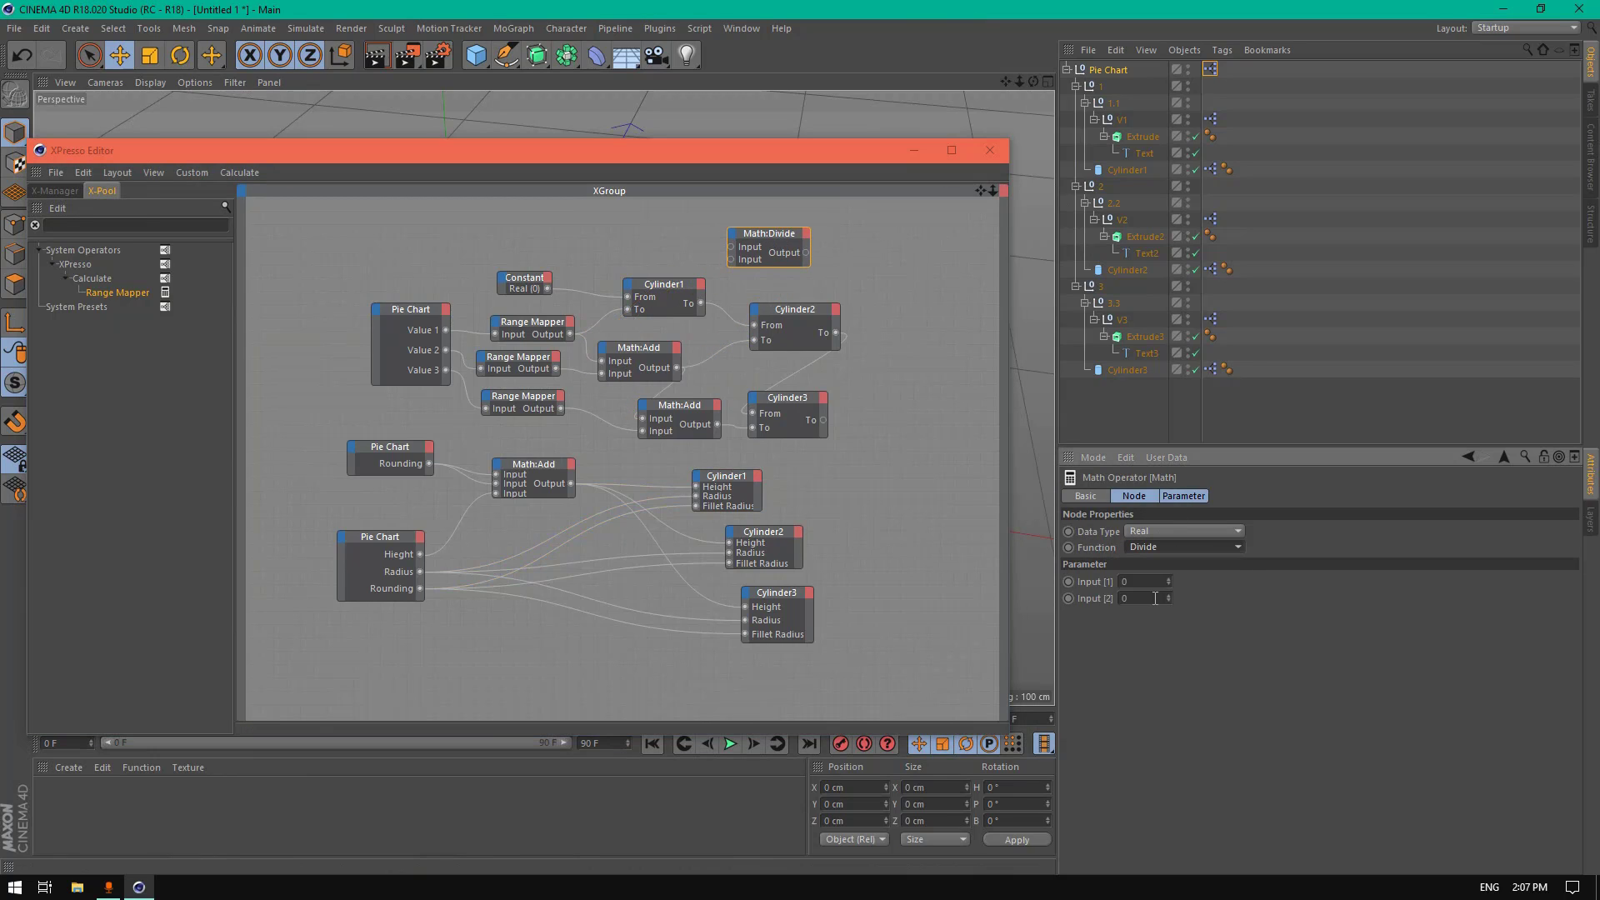
Step: Feed the second Range Mapper's output into Math:Divide's first input, and duplicate Math:Divide alongside it with the copy's function set to Add
{"action": "left_click_drag", "start_coordinate": [743, 237], "coordinate": [777, 237]}
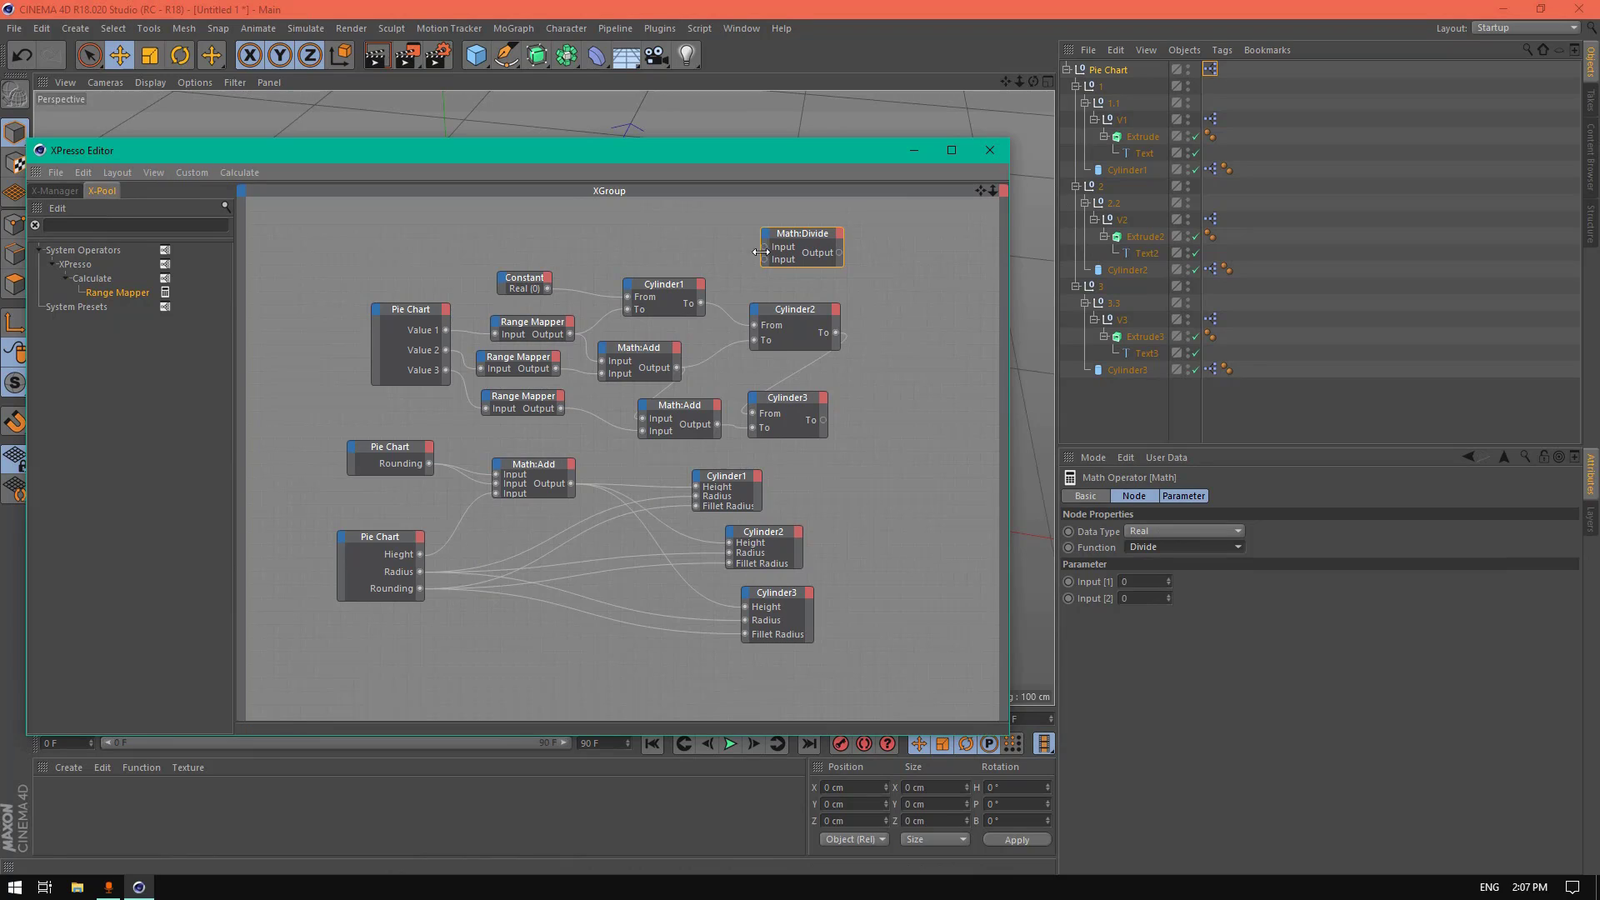
{"action": "left_click_drag", "start_coordinate": [682, 261], "coordinate": [557, 366]}
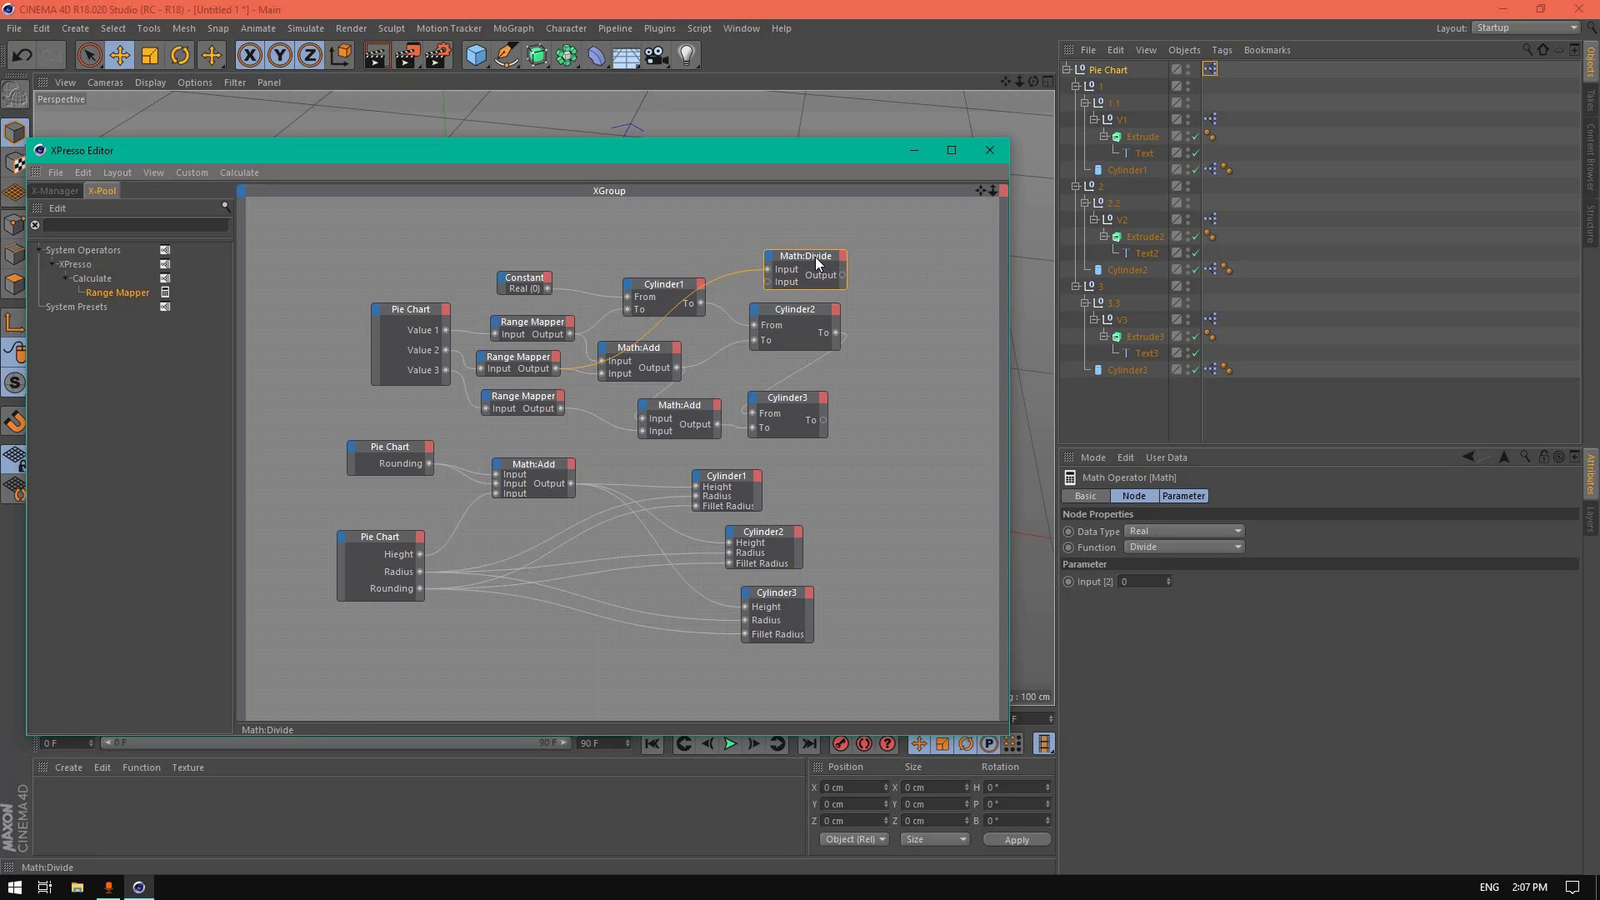
{"action": "left_click_drag", "start_coordinate": [815, 240], "coordinate": [857, 231]}
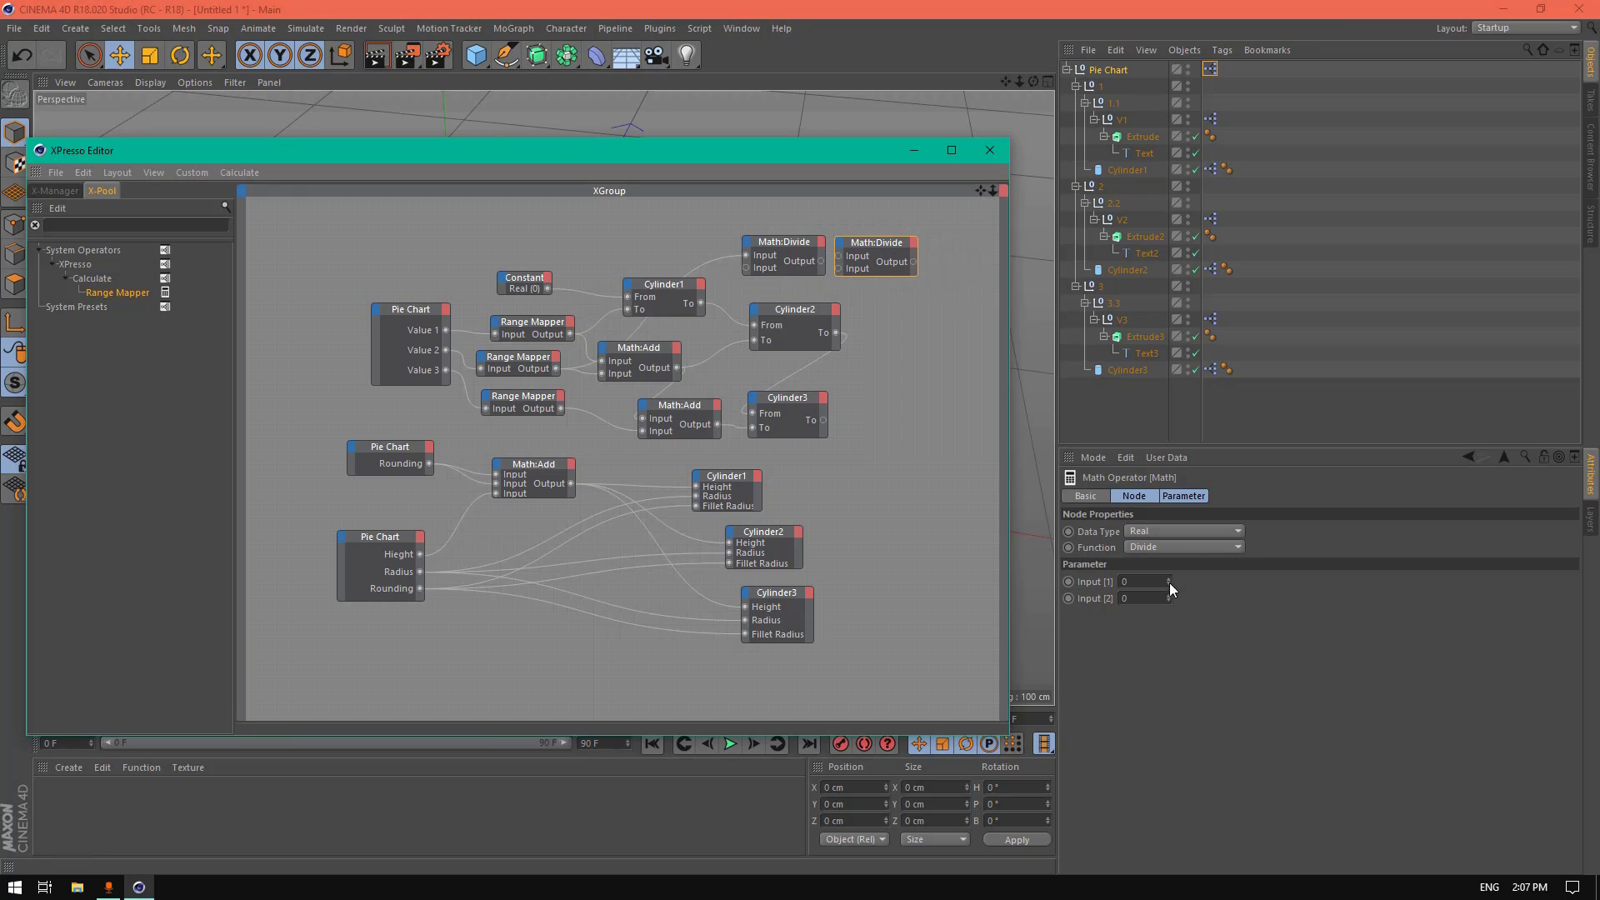
{"action": "left_click", "coordinate": [1168, 546]}
{"action": "left_click", "coordinate": [1160, 563]}
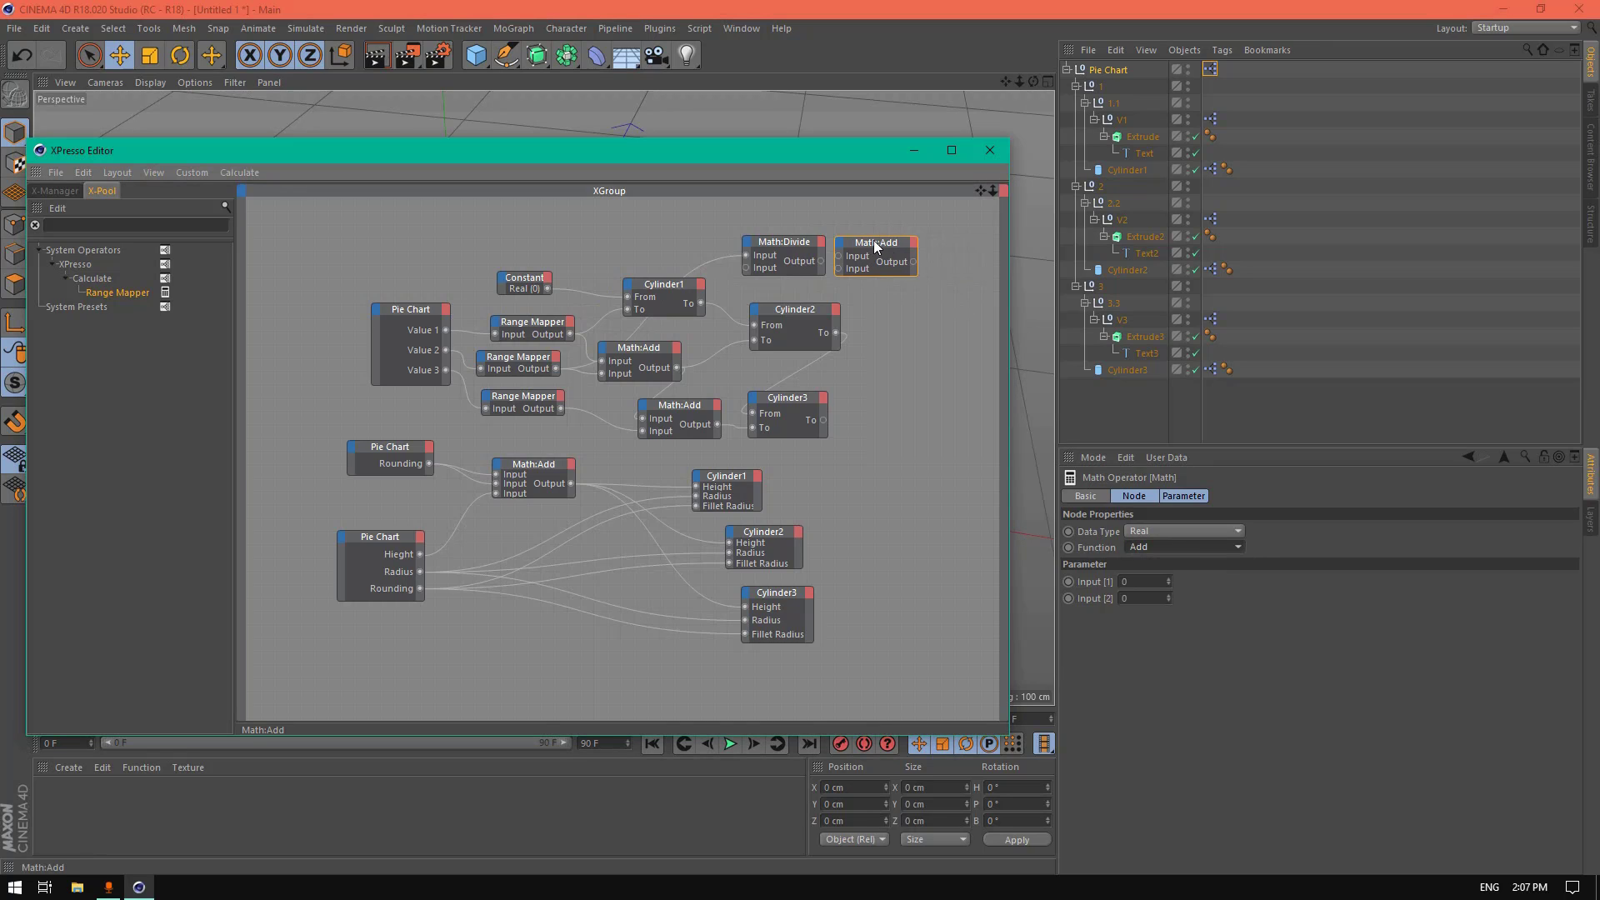
Step: Connect the Math:Divide output and Cylinder1's To output to the two inputs of the new Math:Add node
{"action": "left_click_drag", "start_coordinate": [873, 240], "coordinate": [875, 254]}
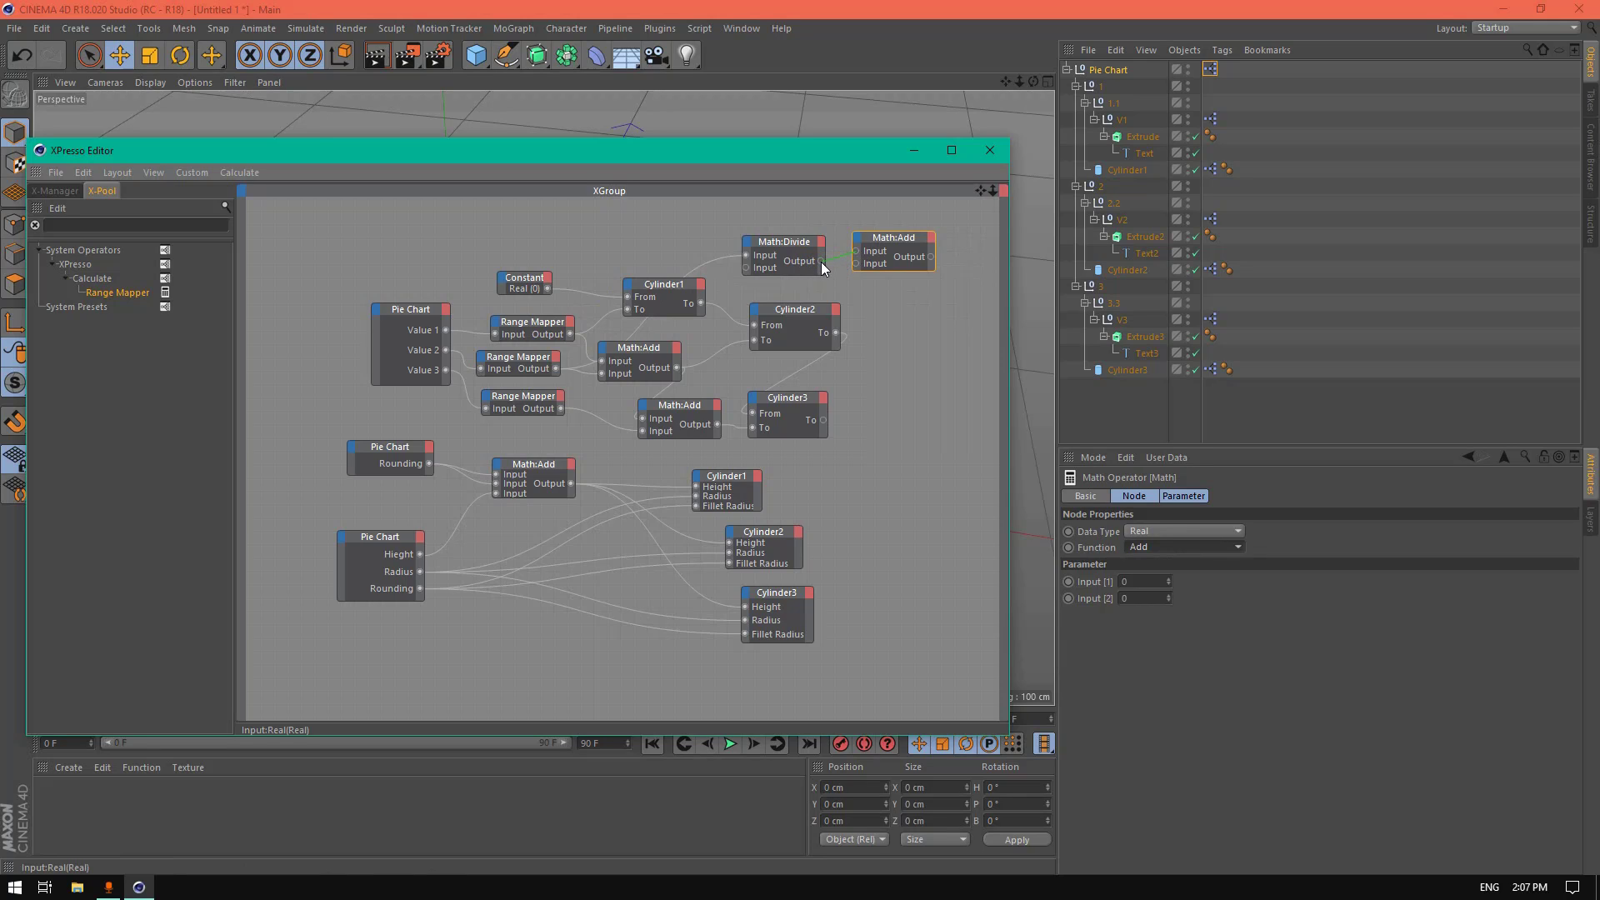
{"action": "left_click_drag", "start_coordinate": [856, 251], "coordinate": [702, 301]}
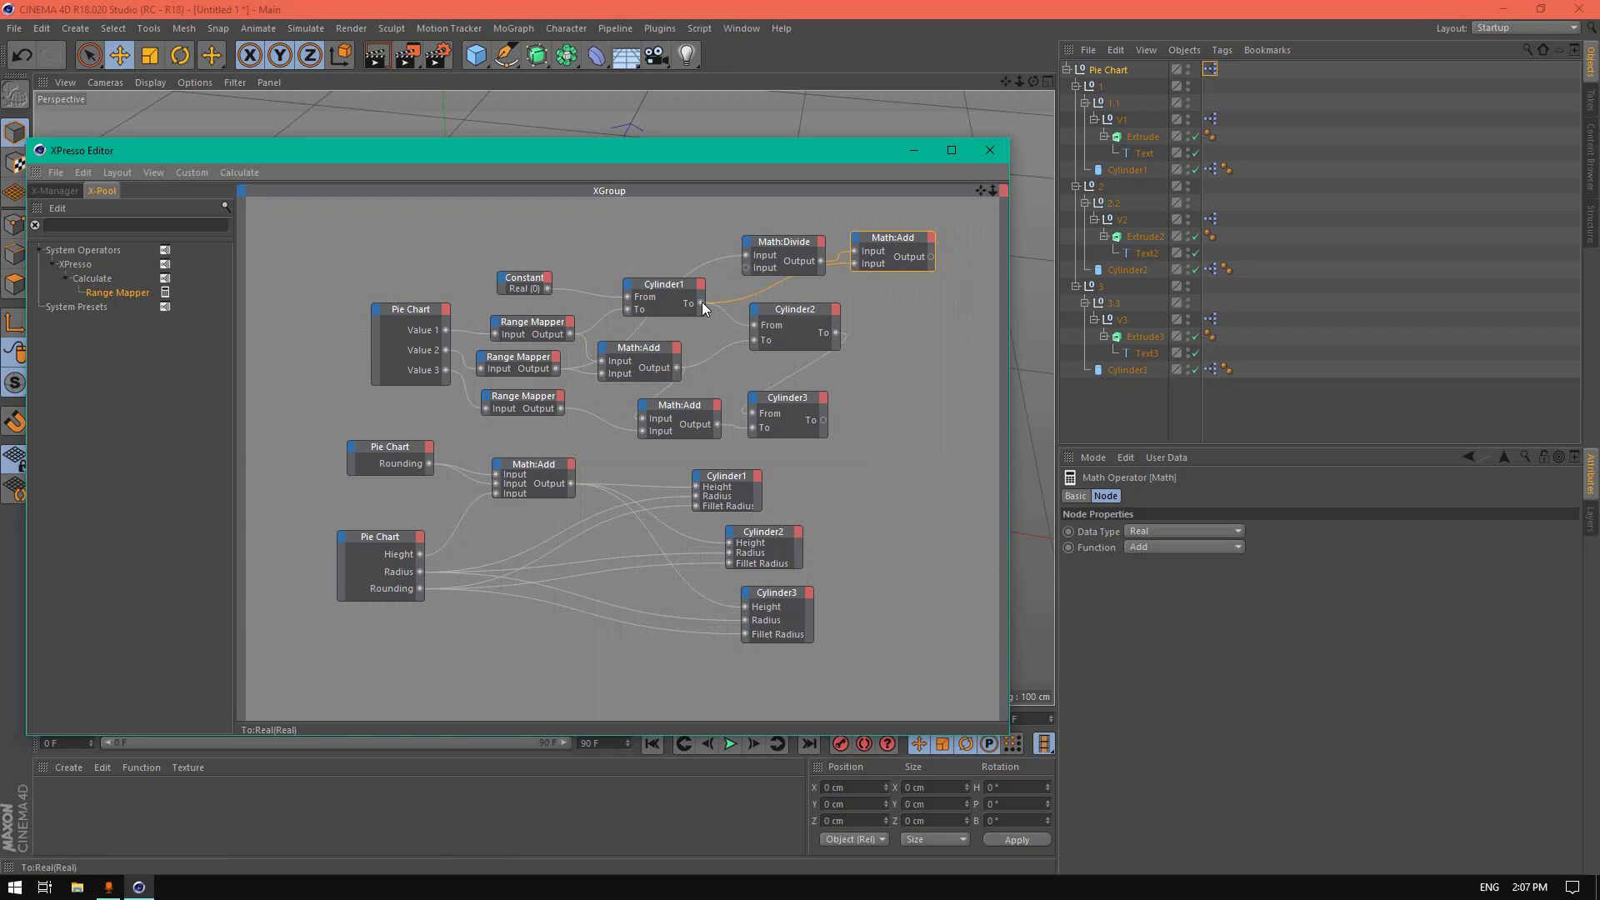
{"action": "left_click_drag", "start_coordinate": [913, 238], "coordinate": [907, 262]}
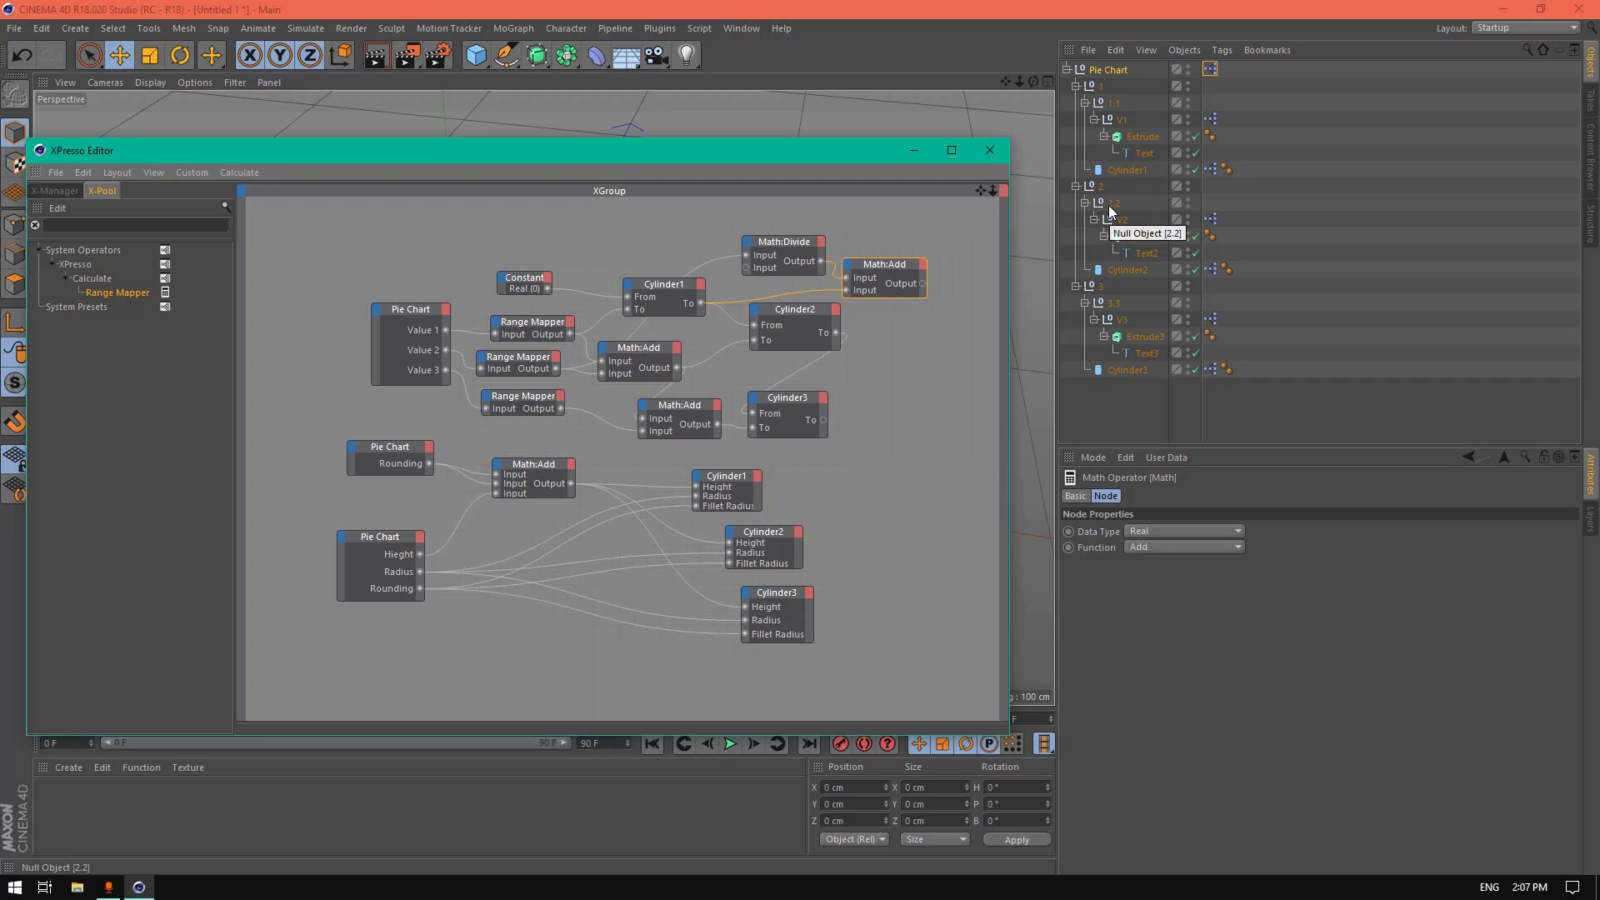
Step: Bring null 2.2 into the network, give it a Rotation . H input, and connect the new Math:Add output to it
{"action": "left_click_drag", "start_coordinate": [1110, 211], "coordinate": [1141, 201]}
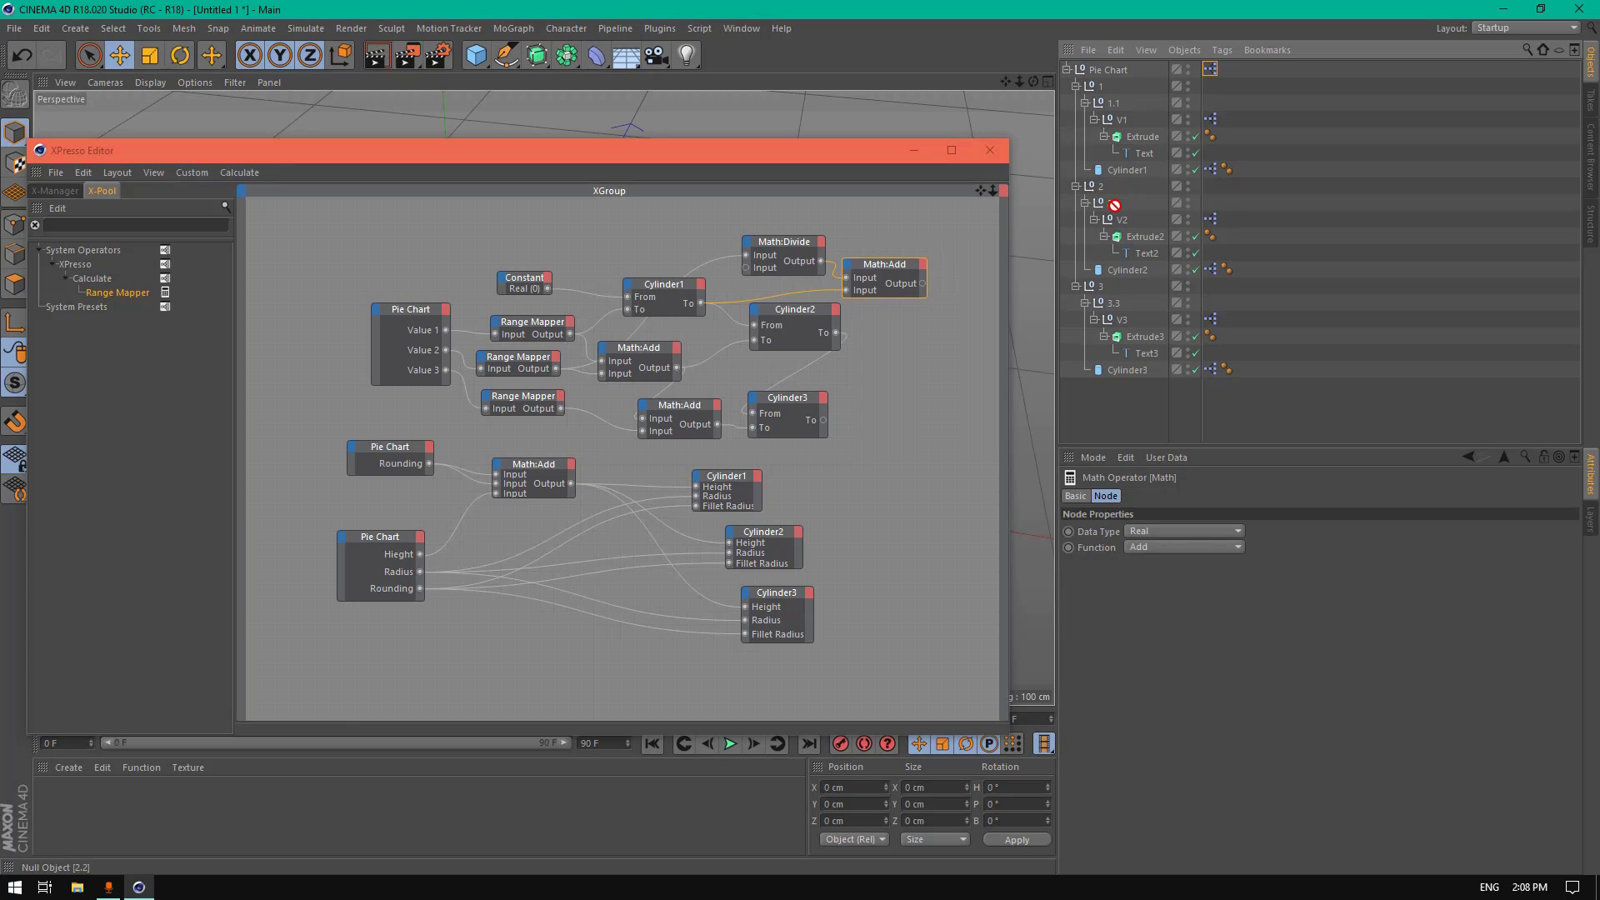
{"action": "left_click_drag", "start_coordinate": [1115, 204], "coordinate": [1042, 247]}
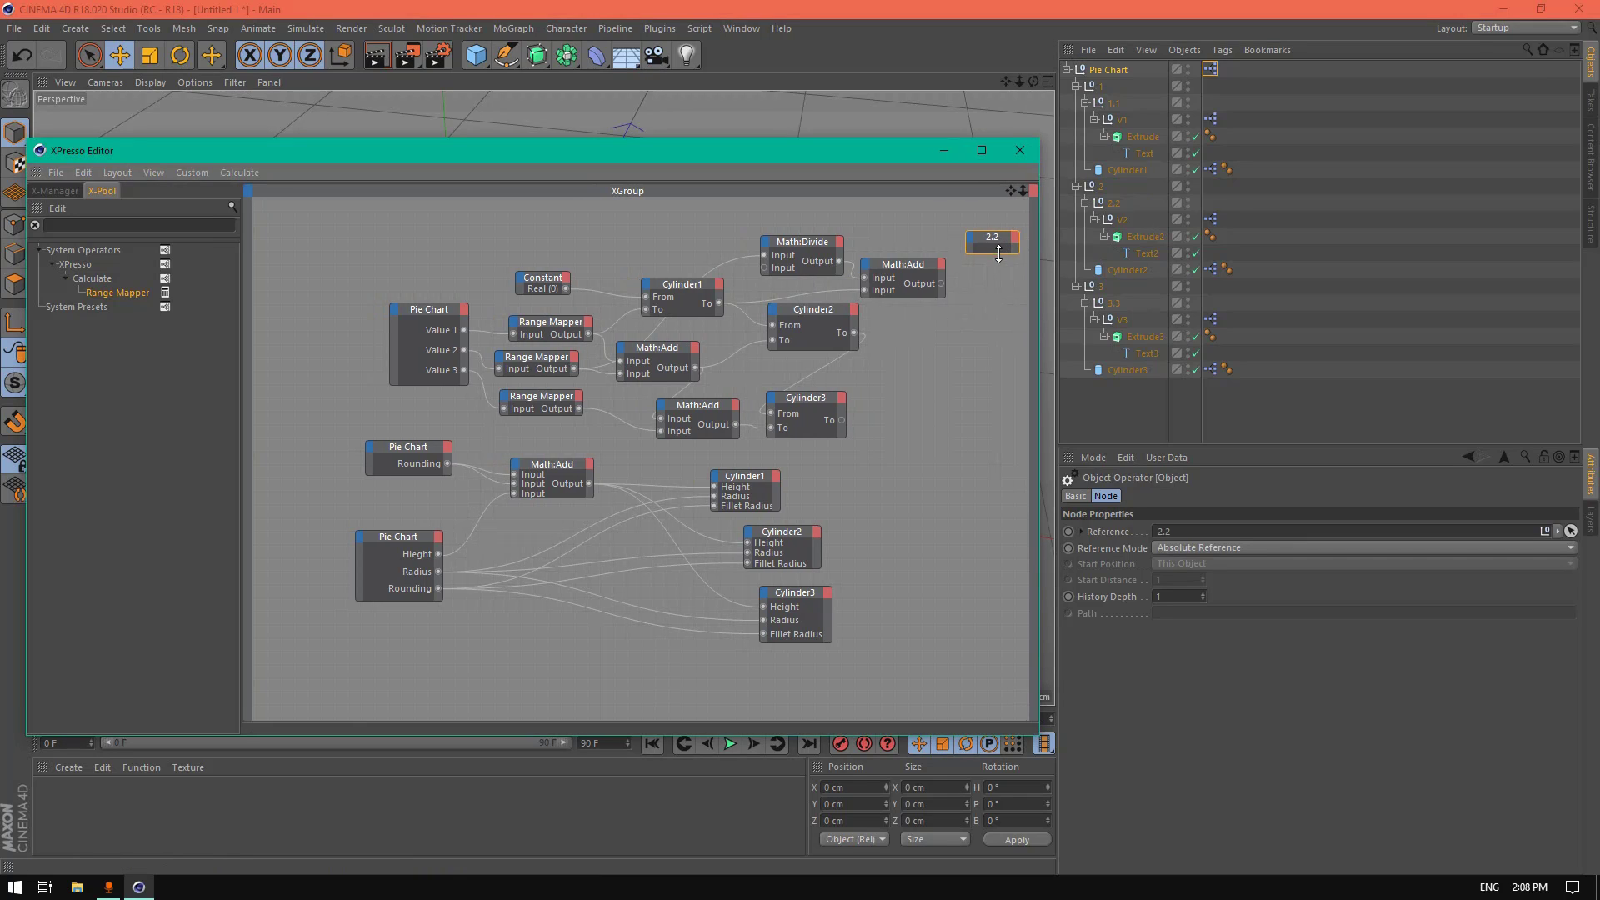
{"action": "left_click", "coordinate": [969, 239]}
{"action": "mouse_move", "coordinate": [1006, 268]}
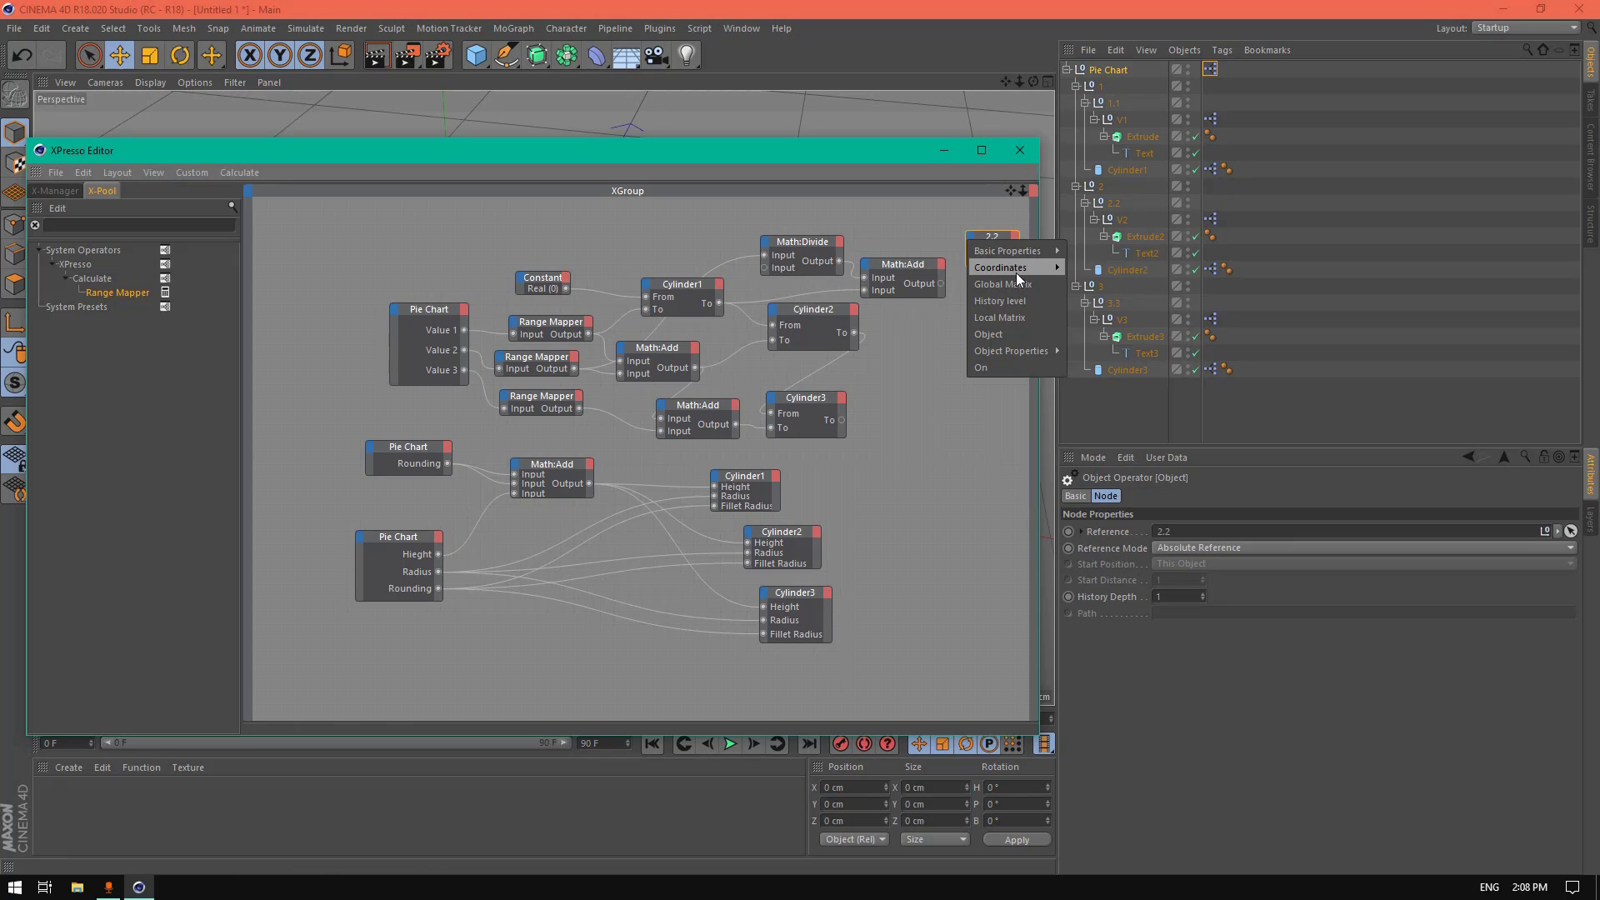
{"action": "left_click", "coordinate": [1194, 358]}
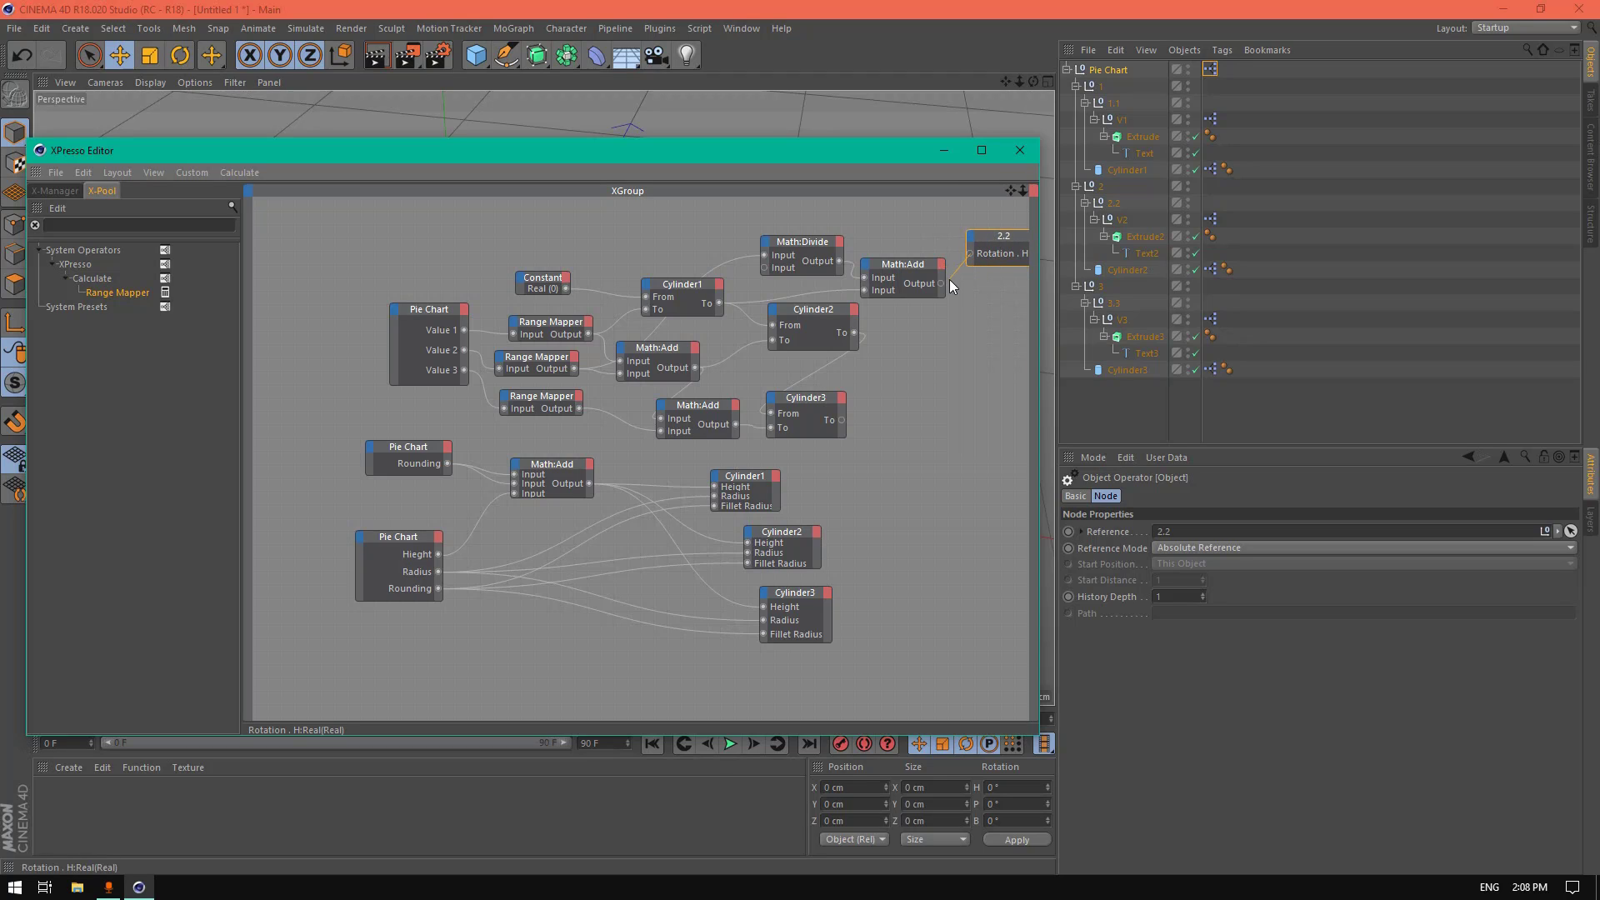
{"action": "left_click_drag", "start_coordinate": [940, 284], "coordinate": [898, 252]}
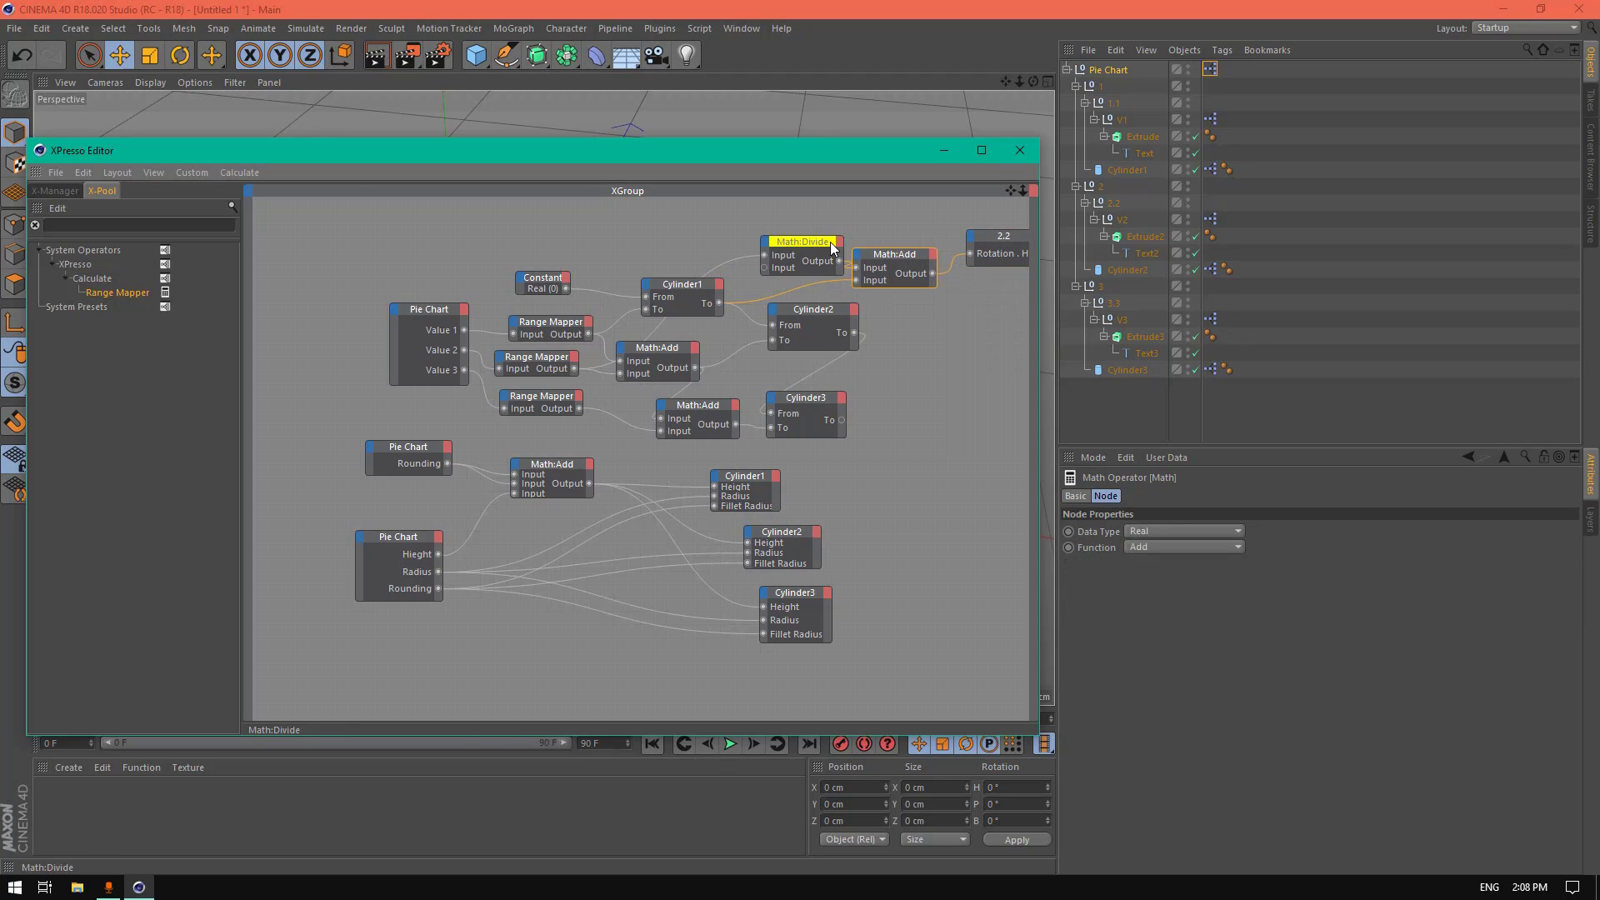
Step: Set Input [2] of the Math:Divide node to 2 and space out the upper Divide and Add nodes
{"action": "left_click", "coordinate": [812, 243]}
{"action": "left_click", "coordinate": [1188, 546]}
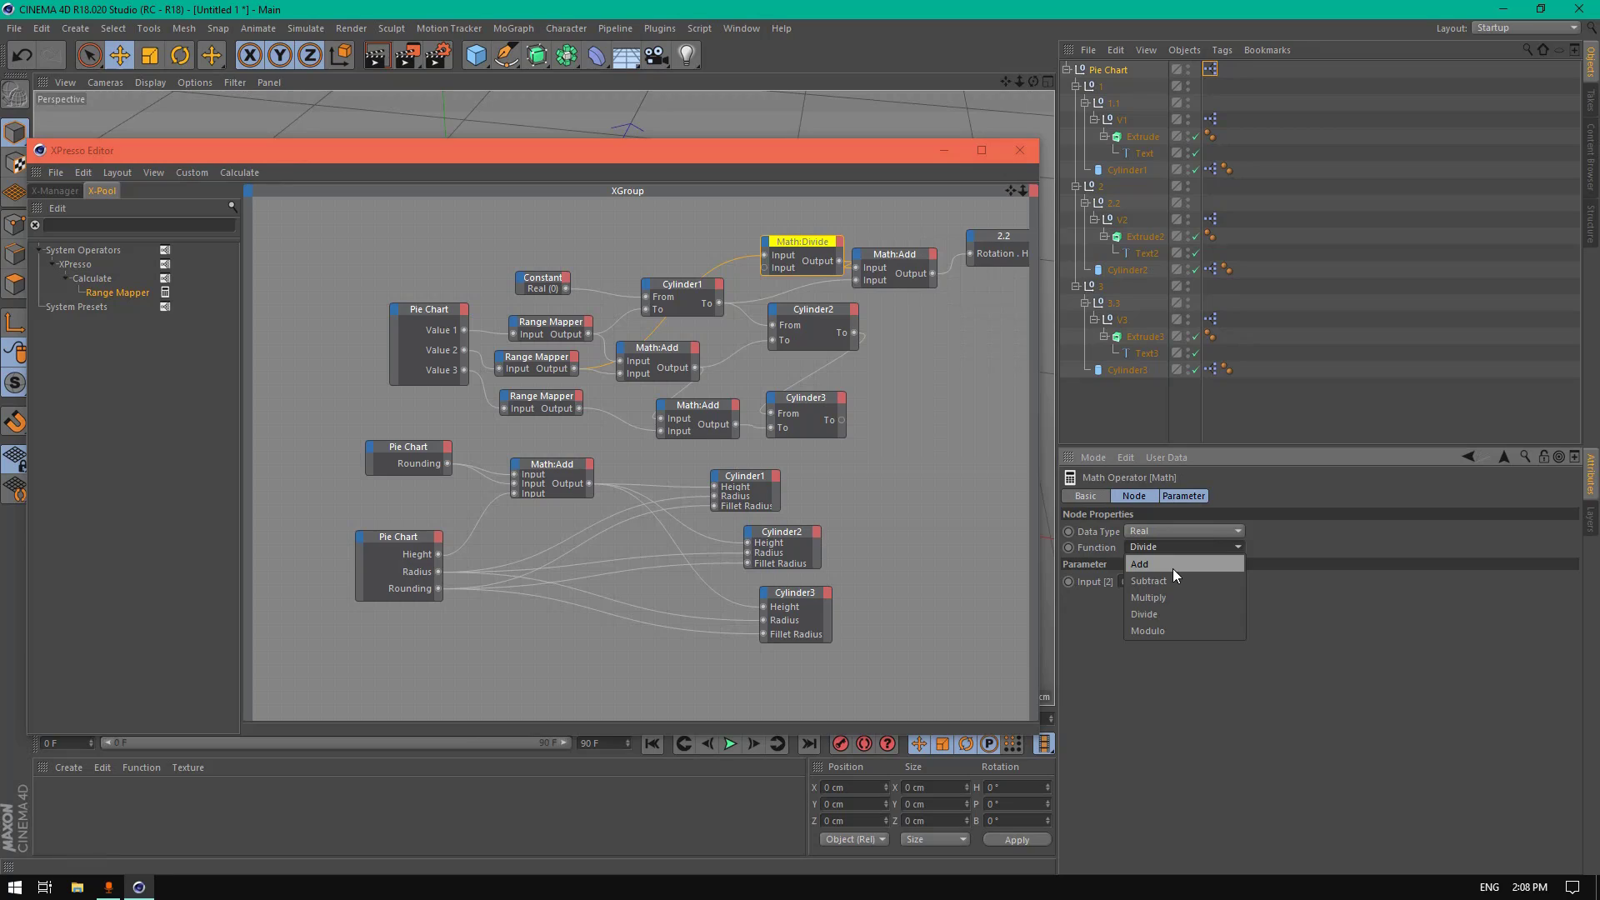
{"action": "left_click", "coordinate": [1312, 556]}
{"action": "left_click", "coordinate": [1170, 579]}
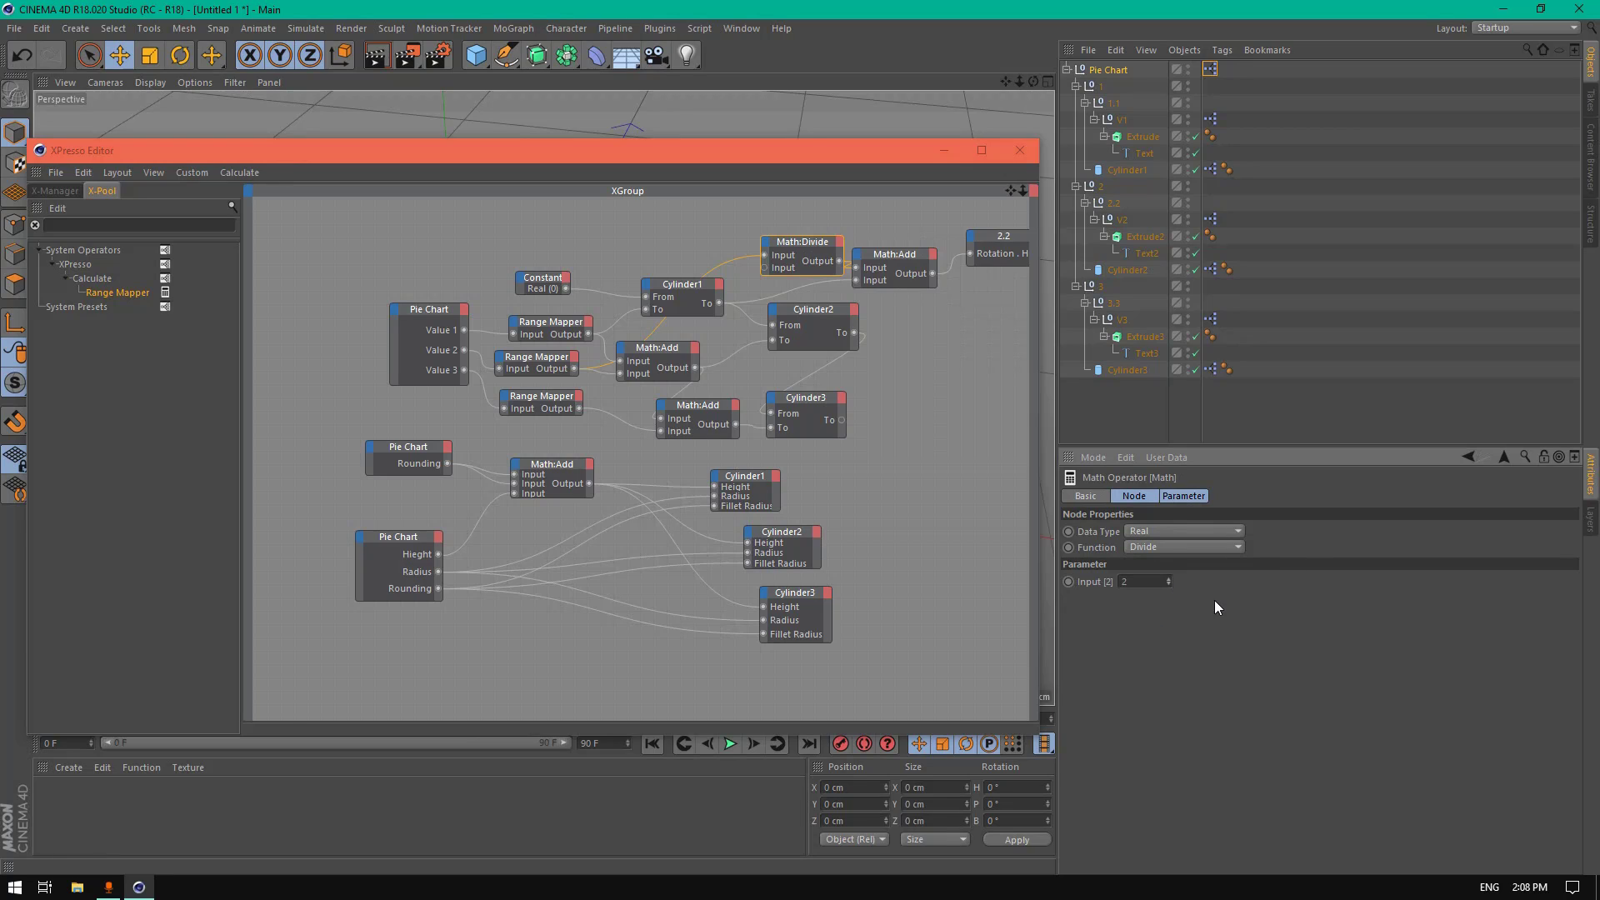
{"action": "left_click", "coordinate": [813, 243]}
{"action": "left_click_drag", "start_coordinate": [814, 244], "coordinate": [806, 244]}
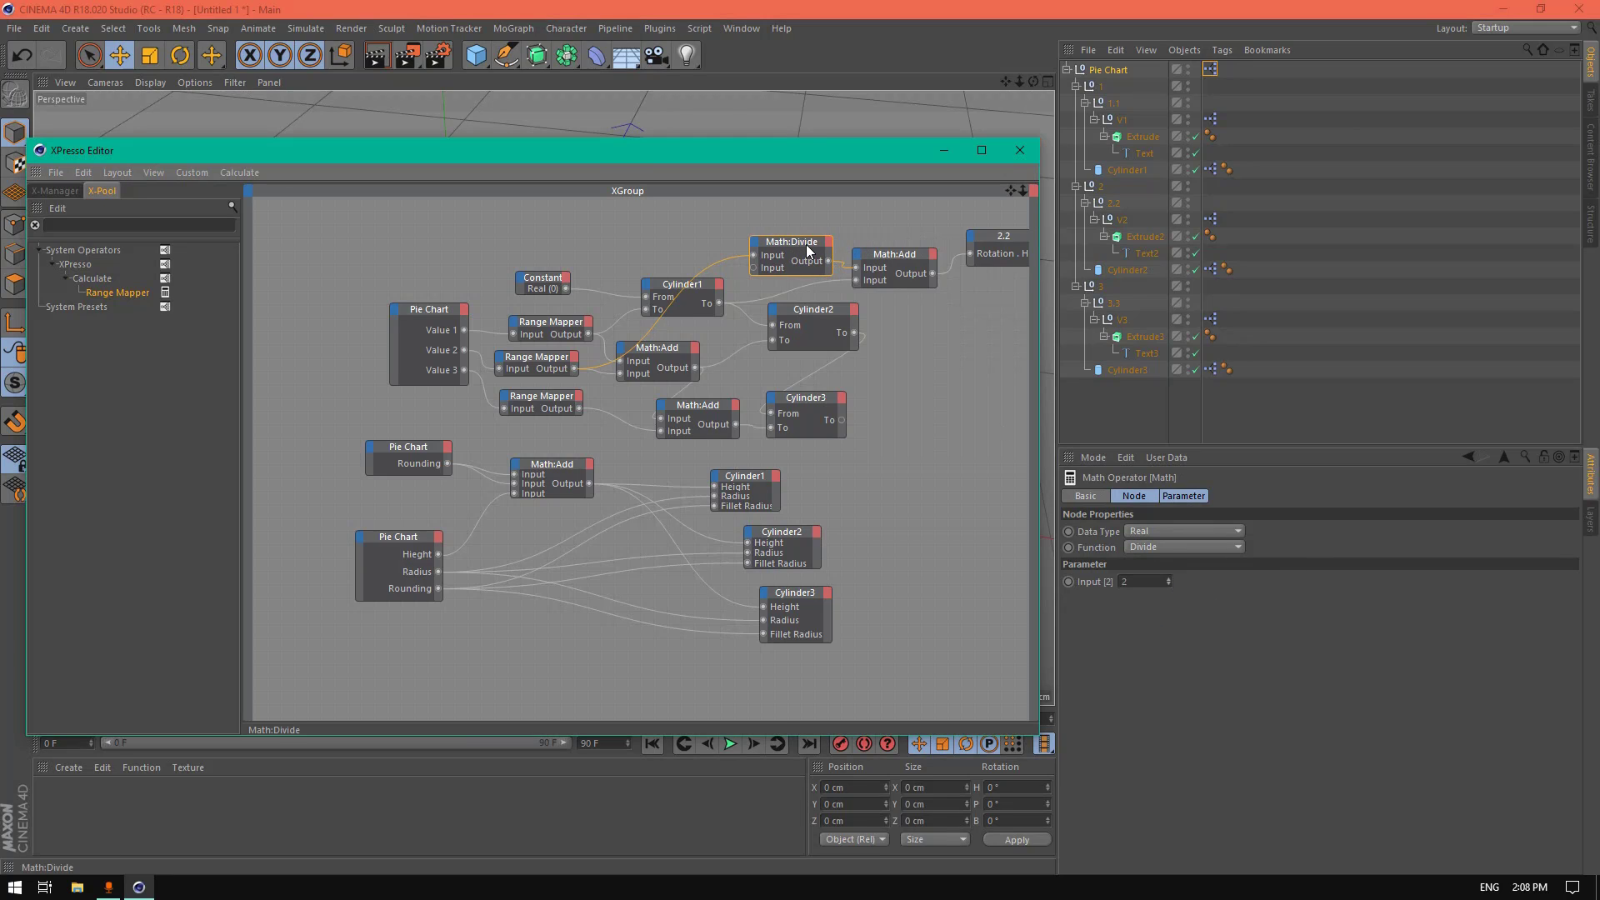
{"action": "left_click", "coordinate": [883, 254]}
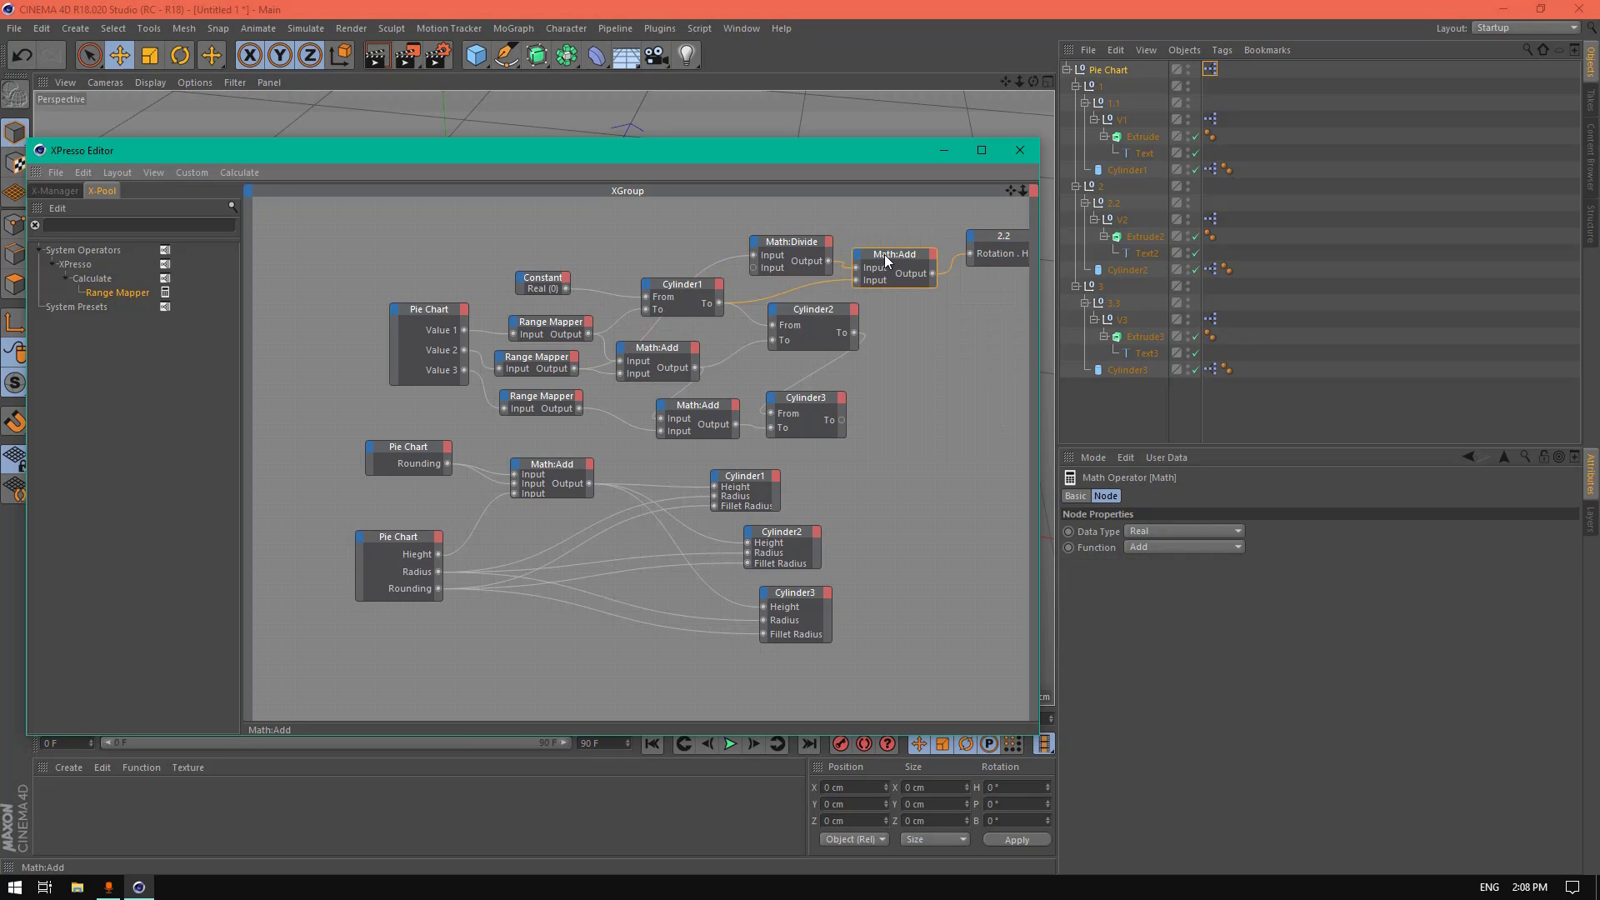
{"action": "left_click_drag", "start_coordinate": [886, 260], "coordinate": [883, 256]}
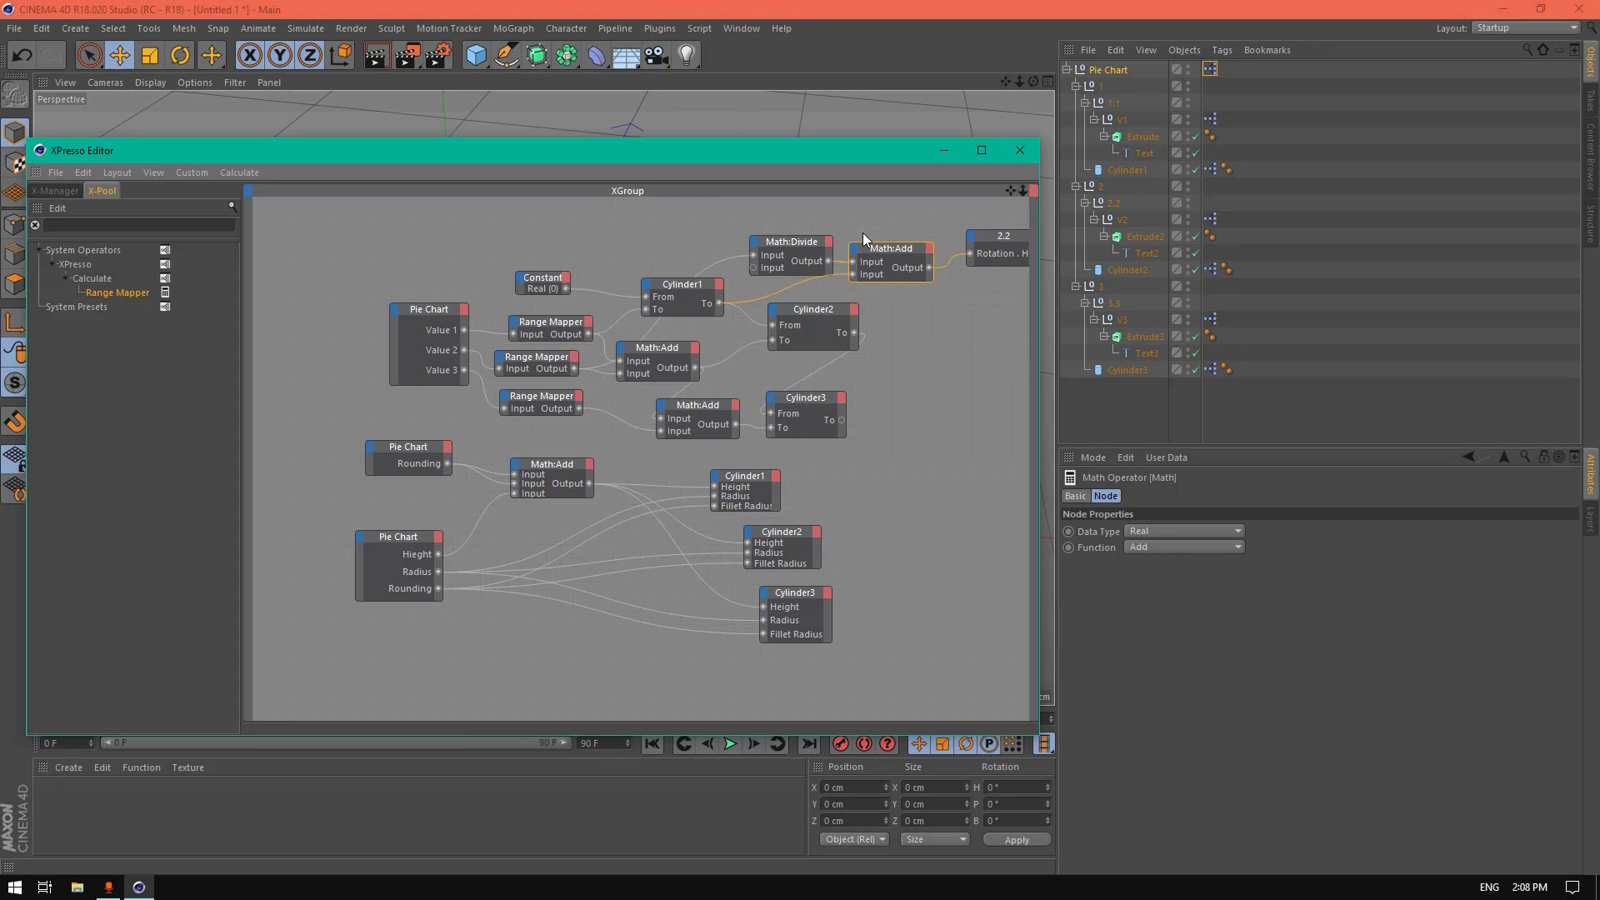
Step: Duplicate Math:Divide into the free area beside Cylinder2 and connect Cylinder1's To output to the copy's first input
{"action": "left_click_drag", "start_coordinate": [798, 242], "coordinate": [917, 318]}
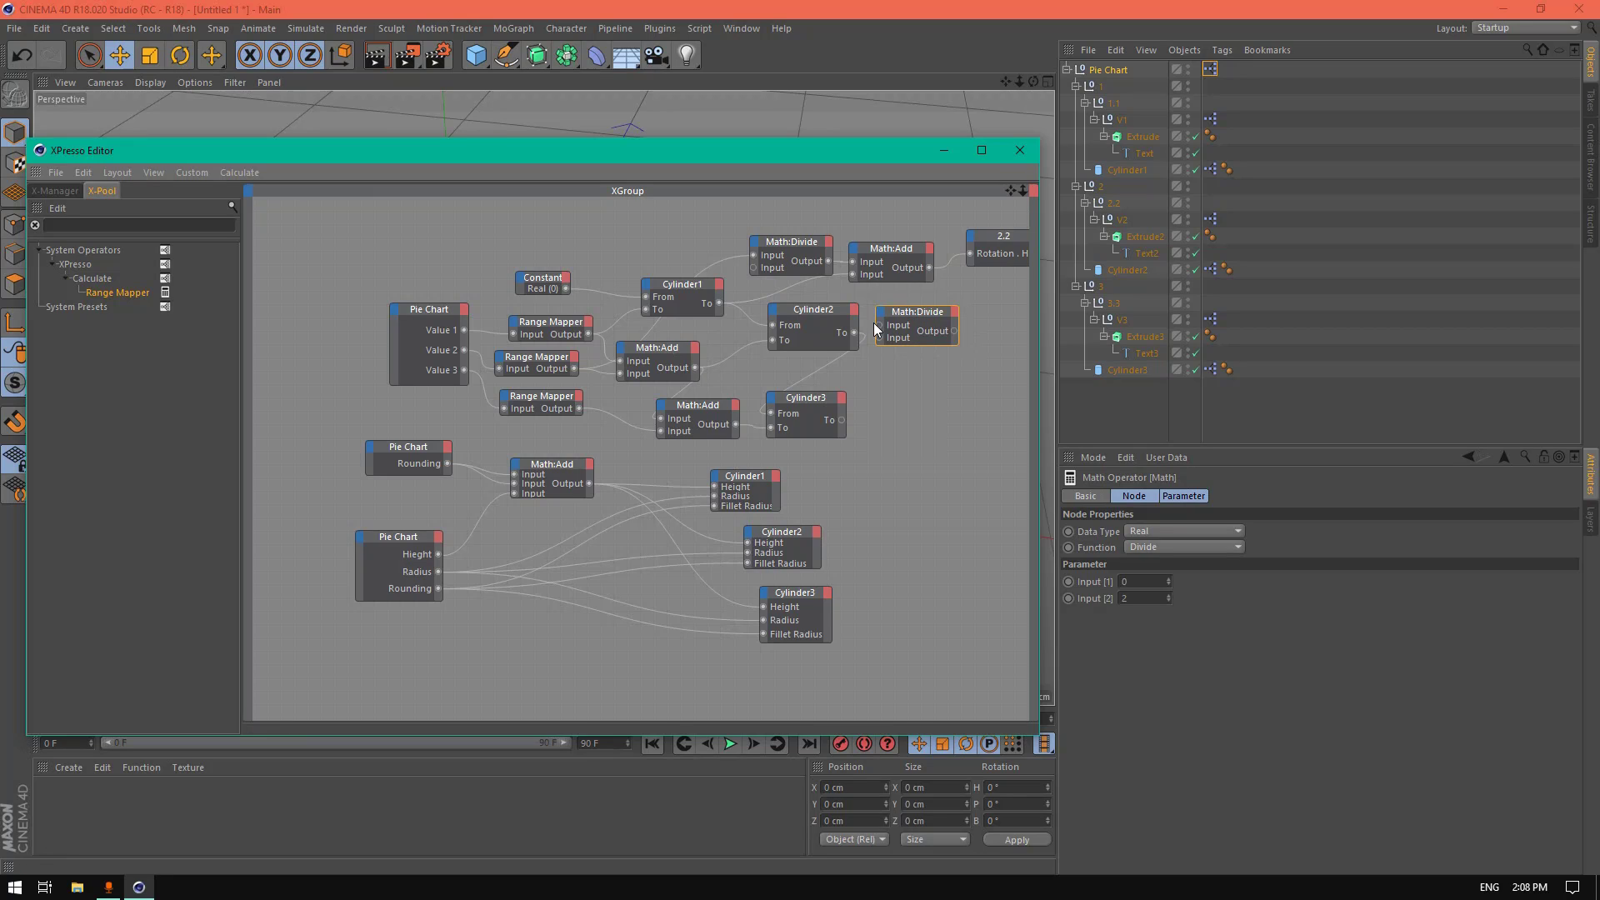
{"action": "left_click_drag", "start_coordinate": [728, 307], "coordinate": [719, 303]}
{"action": "left_click_drag", "start_coordinate": [931, 318], "coordinate": [925, 312]}
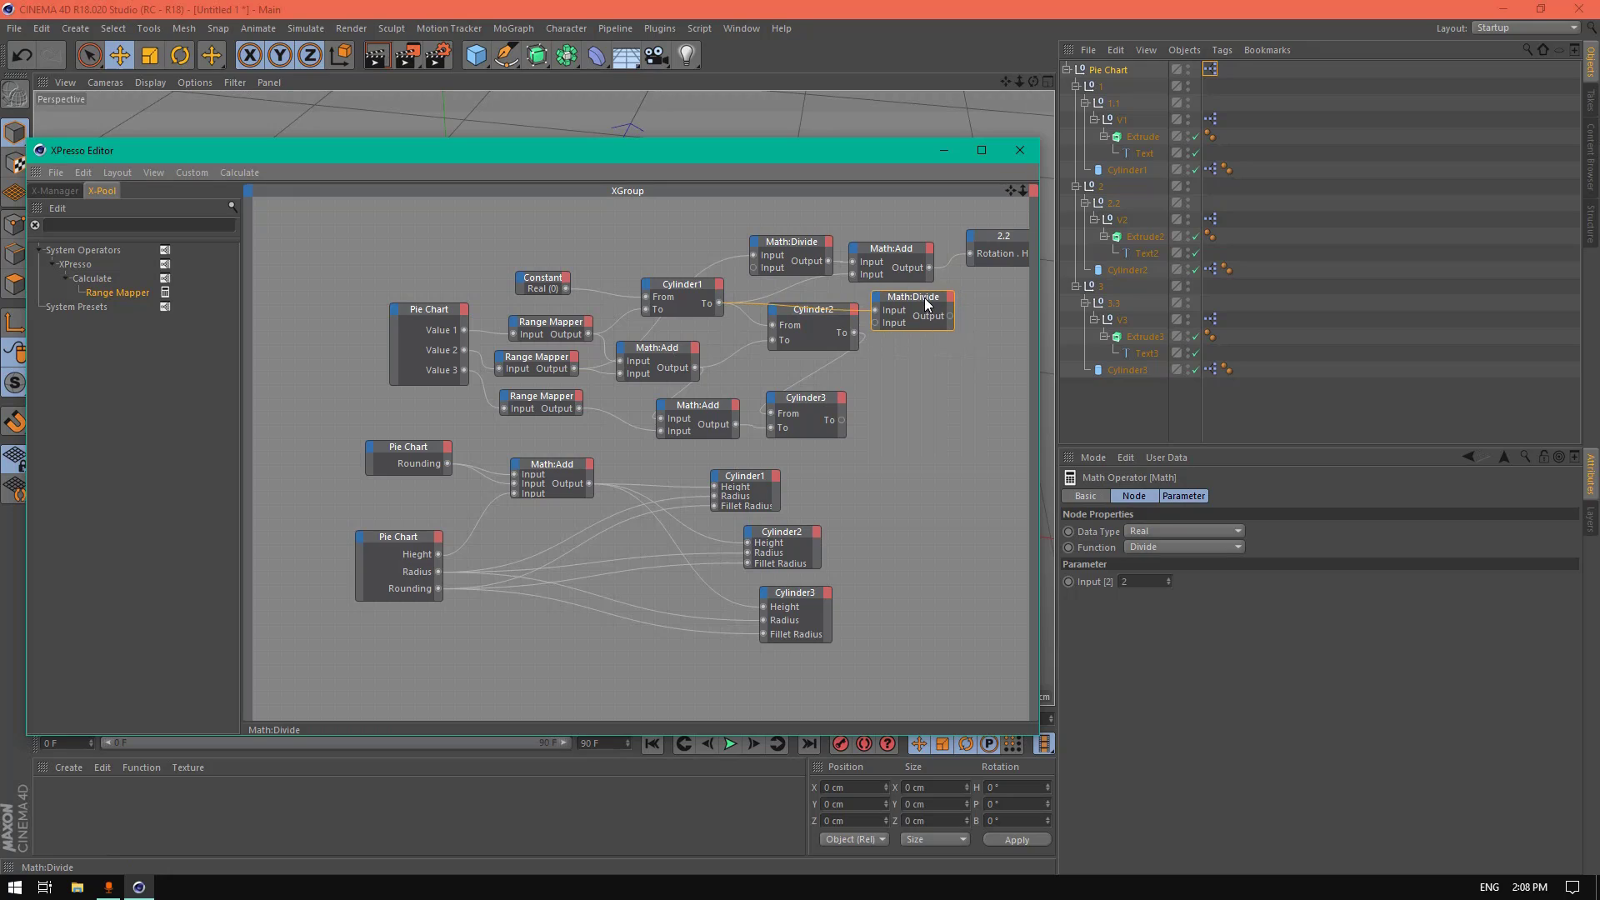
Step: Bring null 1.1 into the network with a Rotation . H input and connect the second Math:Divide output to it
{"action": "left_click_drag", "start_coordinate": [1114, 107], "coordinate": [962, 316]}
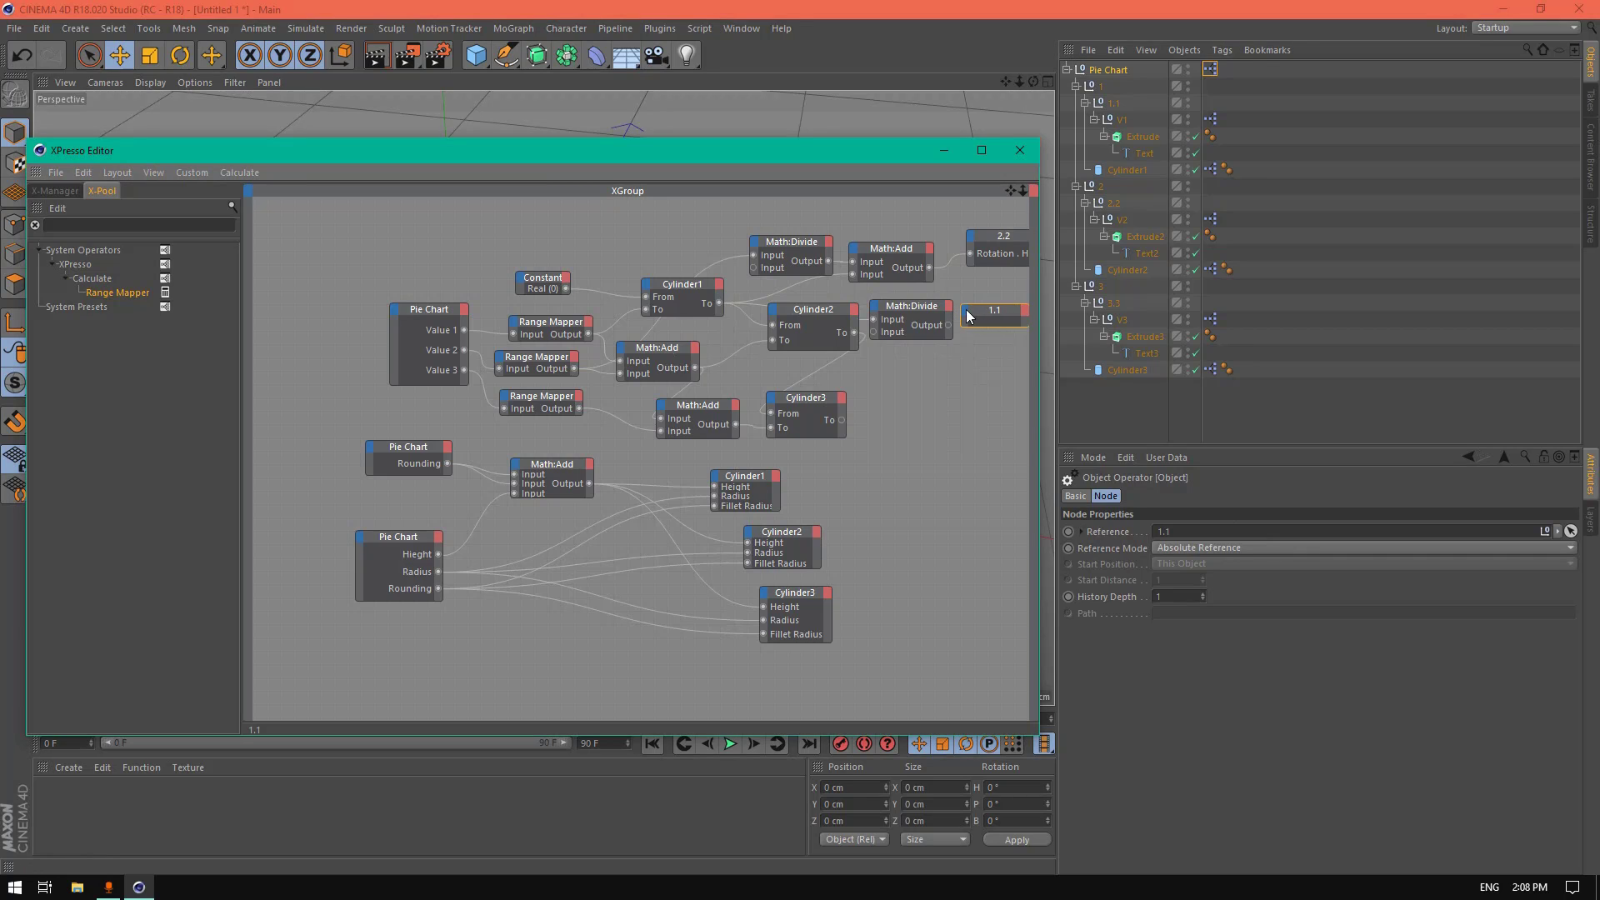
{"action": "left_click", "coordinate": [967, 309]}
{"action": "mouse_move", "coordinate": [1001, 342]}
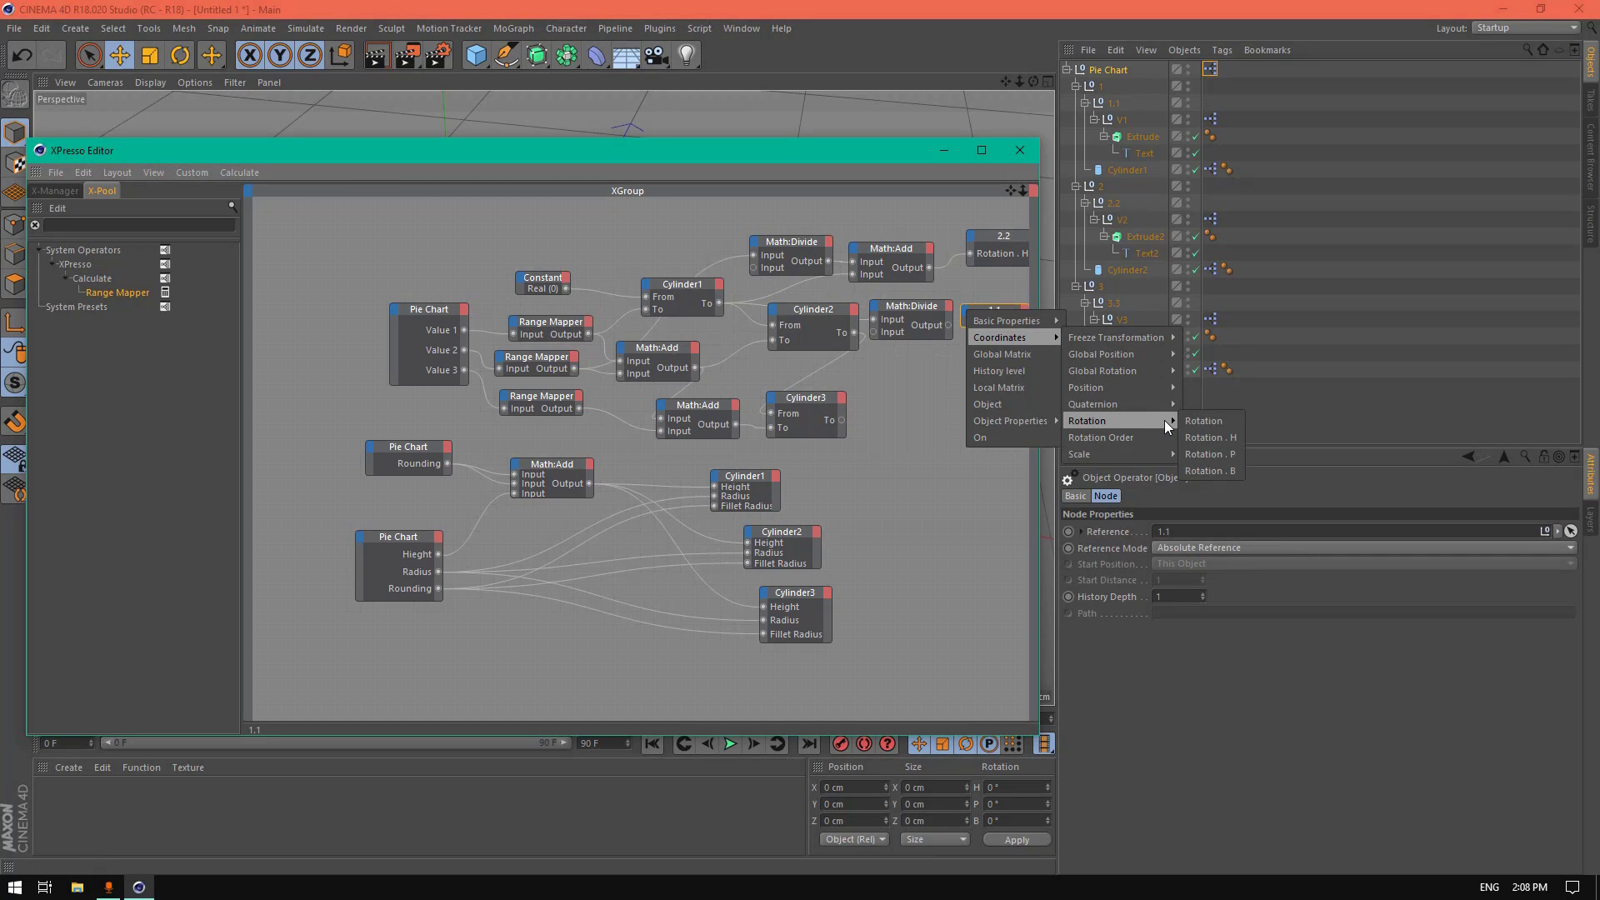
{"action": "left_click", "coordinate": [1213, 437]}
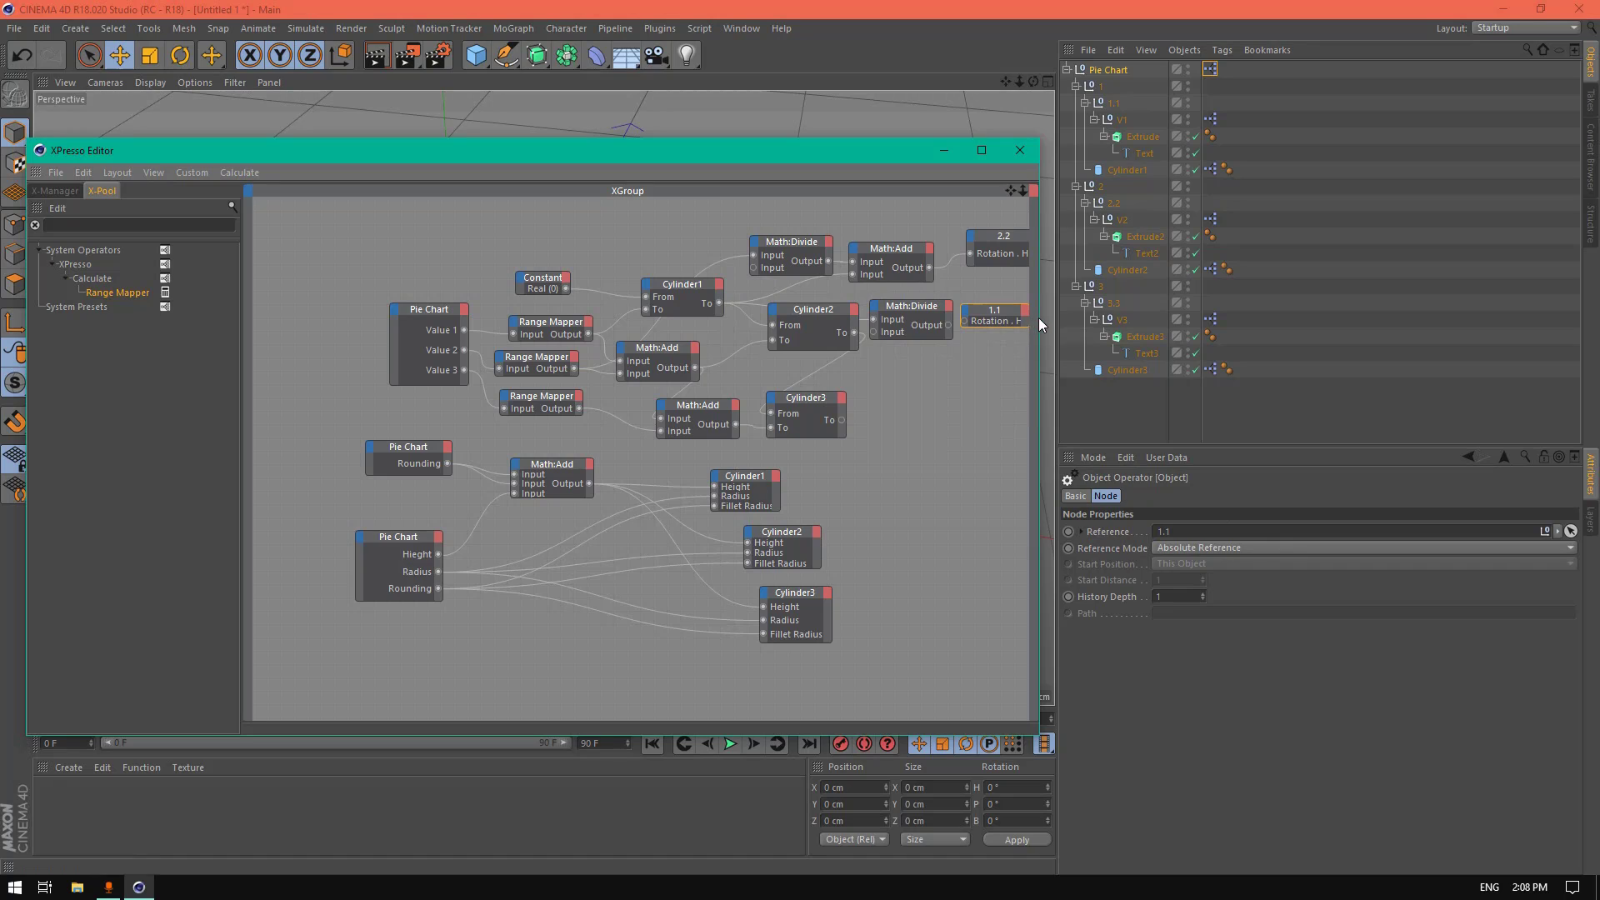
{"action": "left_click_drag", "start_coordinate": [1023, 191], "coordinate": [1004, 191]}
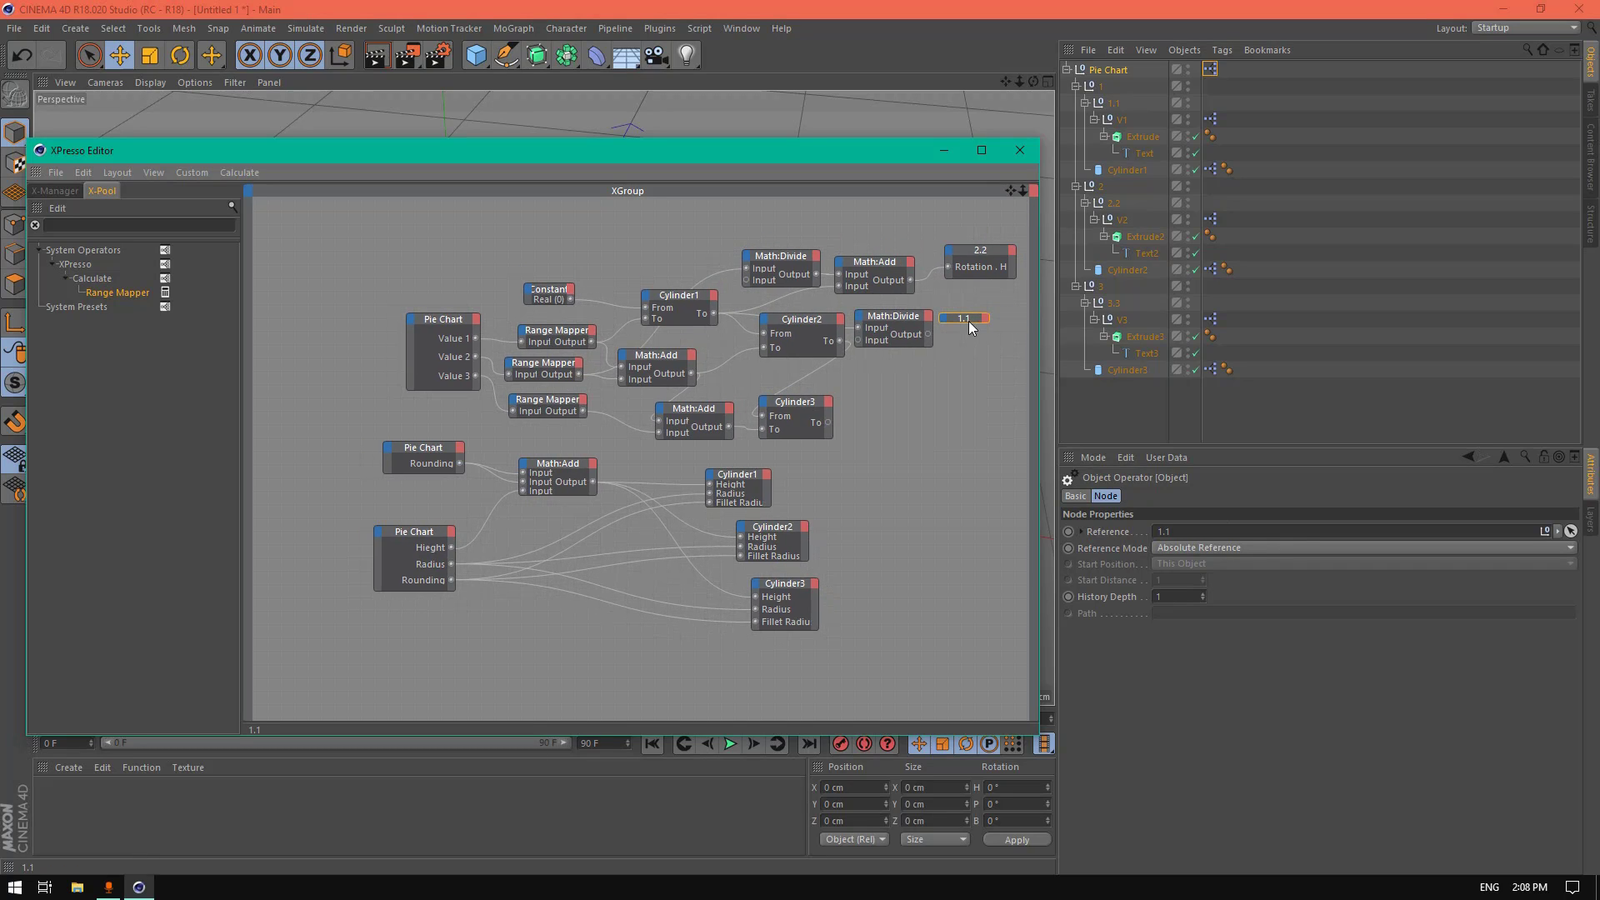
{"action": "double_click", "coordinate": [968, 317]}
Step: Duplicate Math:Divide near Cylinder3, feed it the third Range Mapper's output, and place another copy of it set to Add
{"action": "left_click_drag", "start_coordinate": [969, 318], "coordinate": [907, 382]}
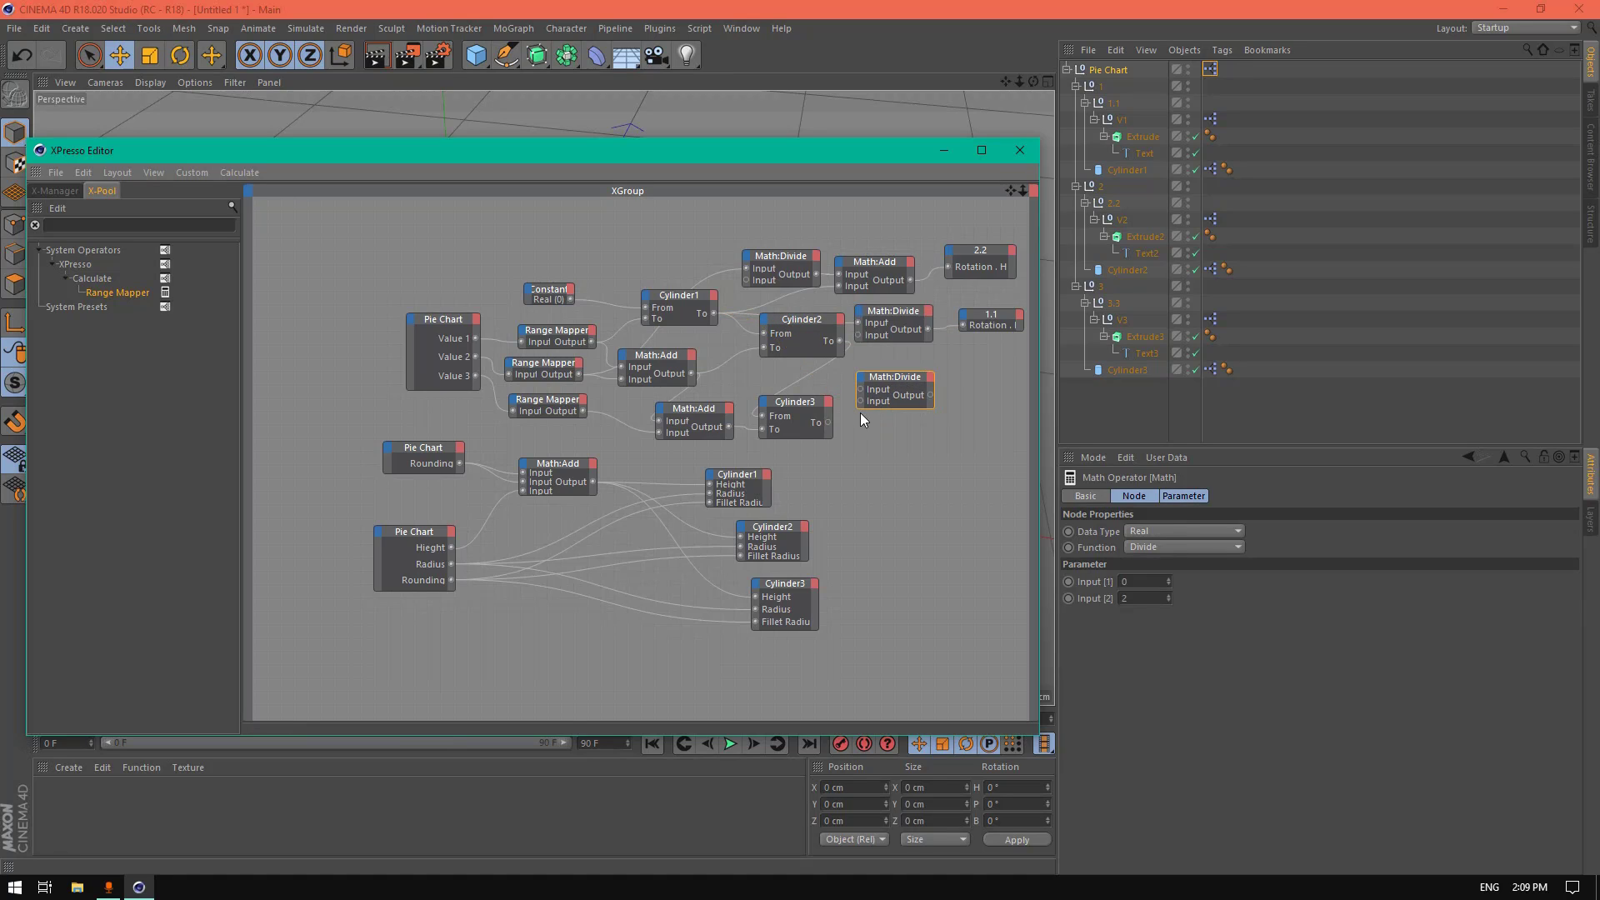
{"action": "left_click_drag", "start_coordinate": [860, 390], "coordinate": [583, 412]}
{"action": "left_click_drag", "start_coordinate": [917, 382], "coordinate": [957, 385]}
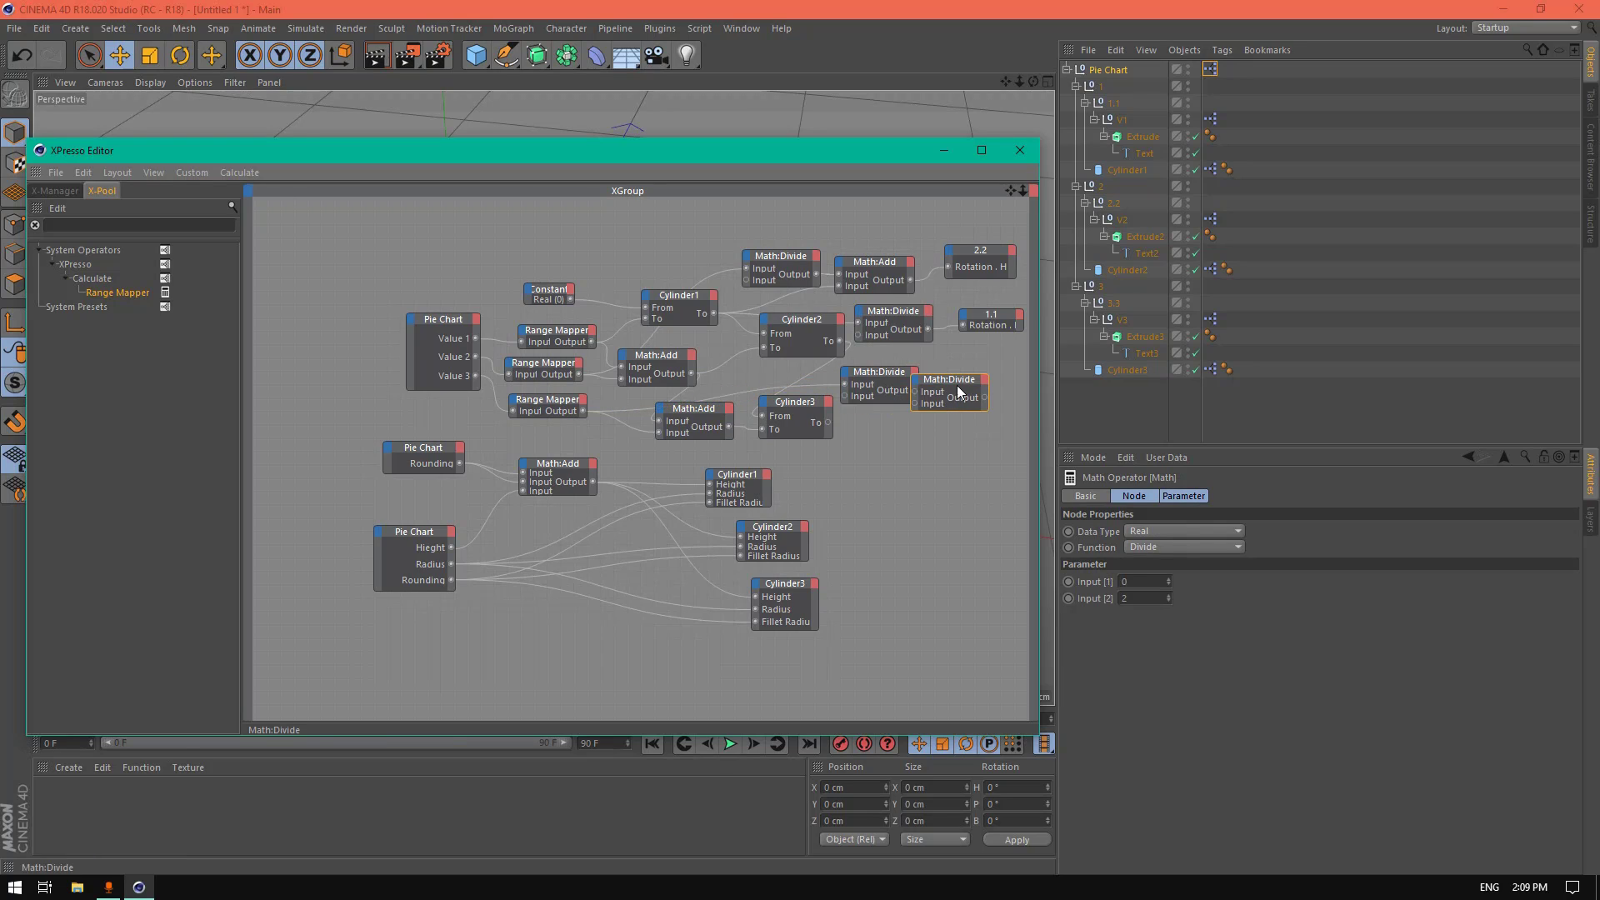
{"action": "left_click", "coordinate": [1184, 531]}
{"action": "key", "text": "Escape"}
{"action": "left_click", "coordinate": [1162, 548]}
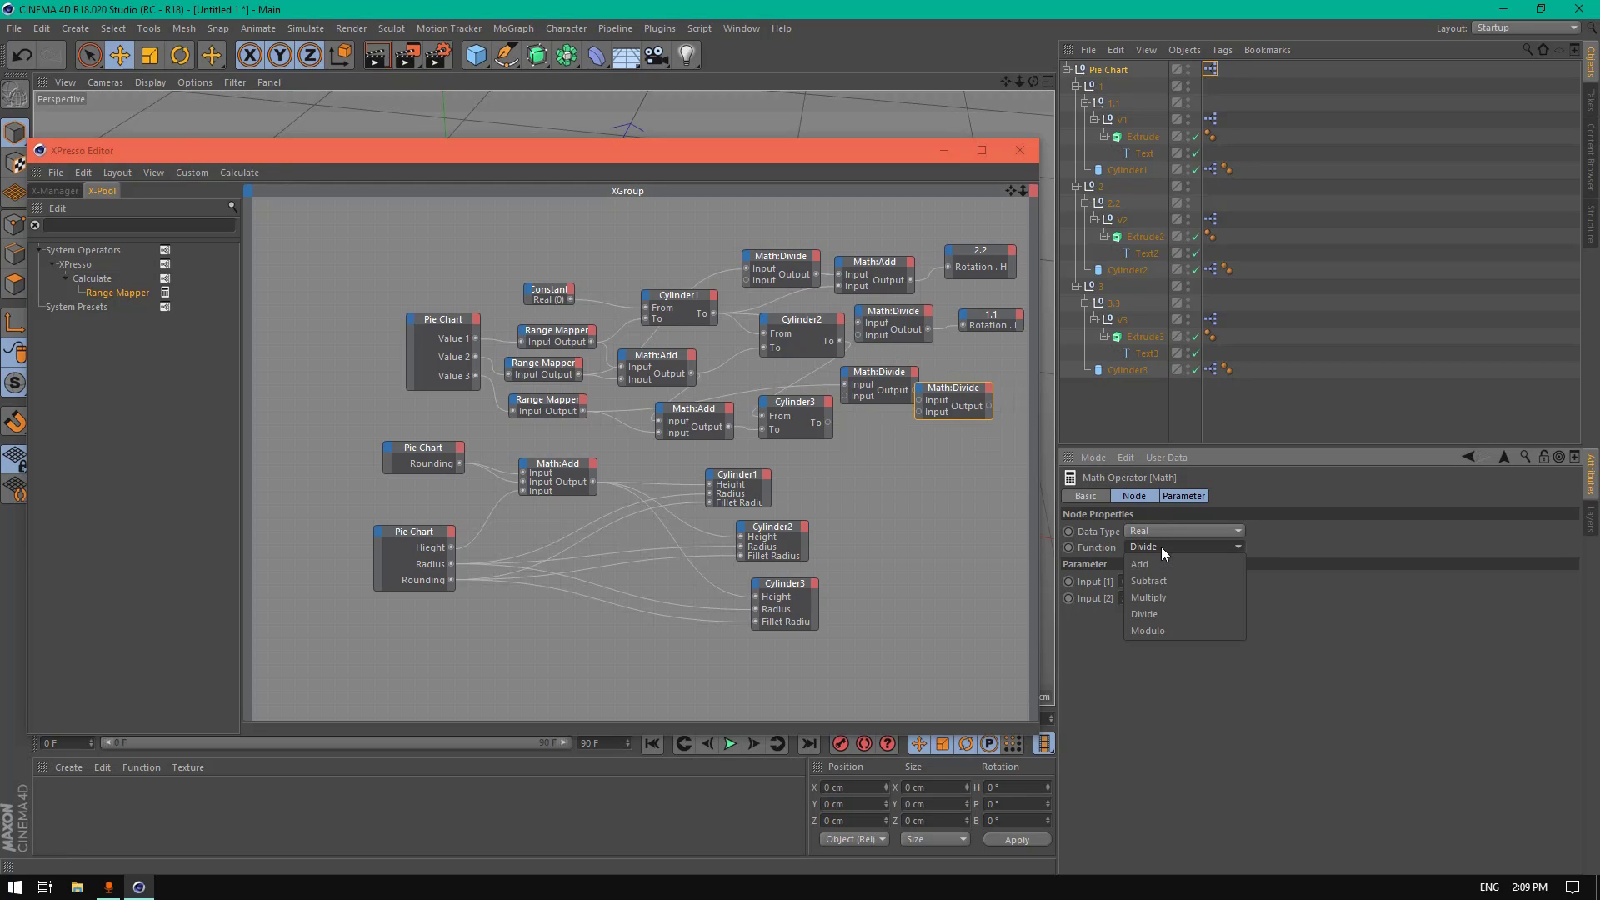
{"action": "left_click", "coordinate": [1154, 561]}
{"action": "left_click_drag", "start_coordinate": [957, 388], "coordinate": [997, 422]}
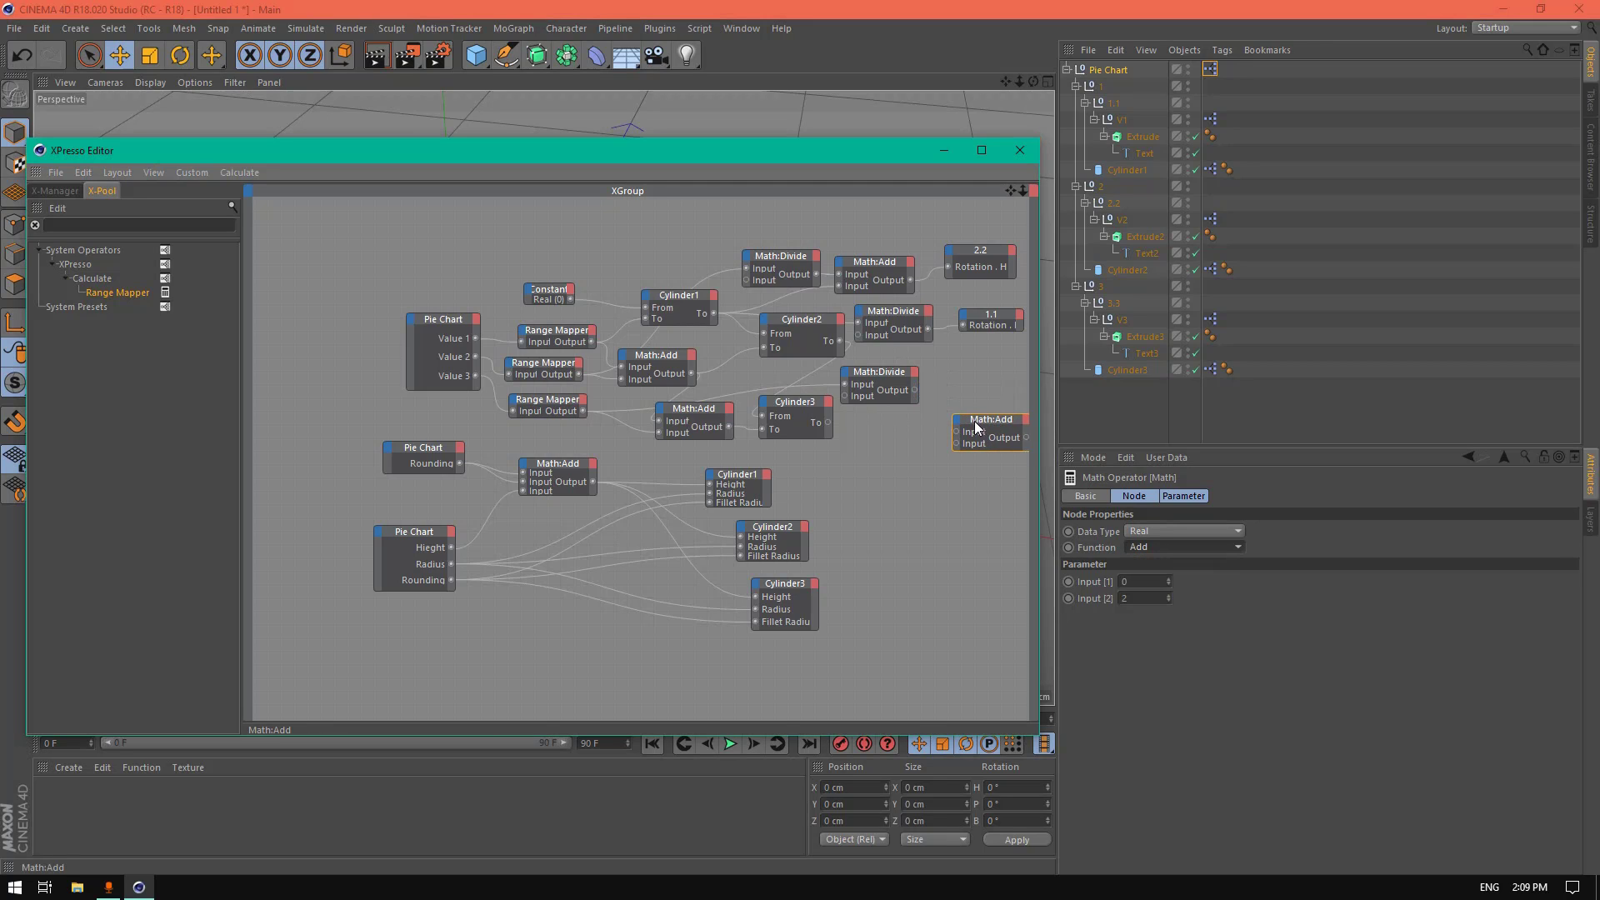
Step: Connect the third Math:Divide output and Cylinder2's To output to the newest Math:Add, and place that node below the Divide
{"action": "left_click_drag", "start_coordinate": [913, 388], "coordinate": [913, 389]}
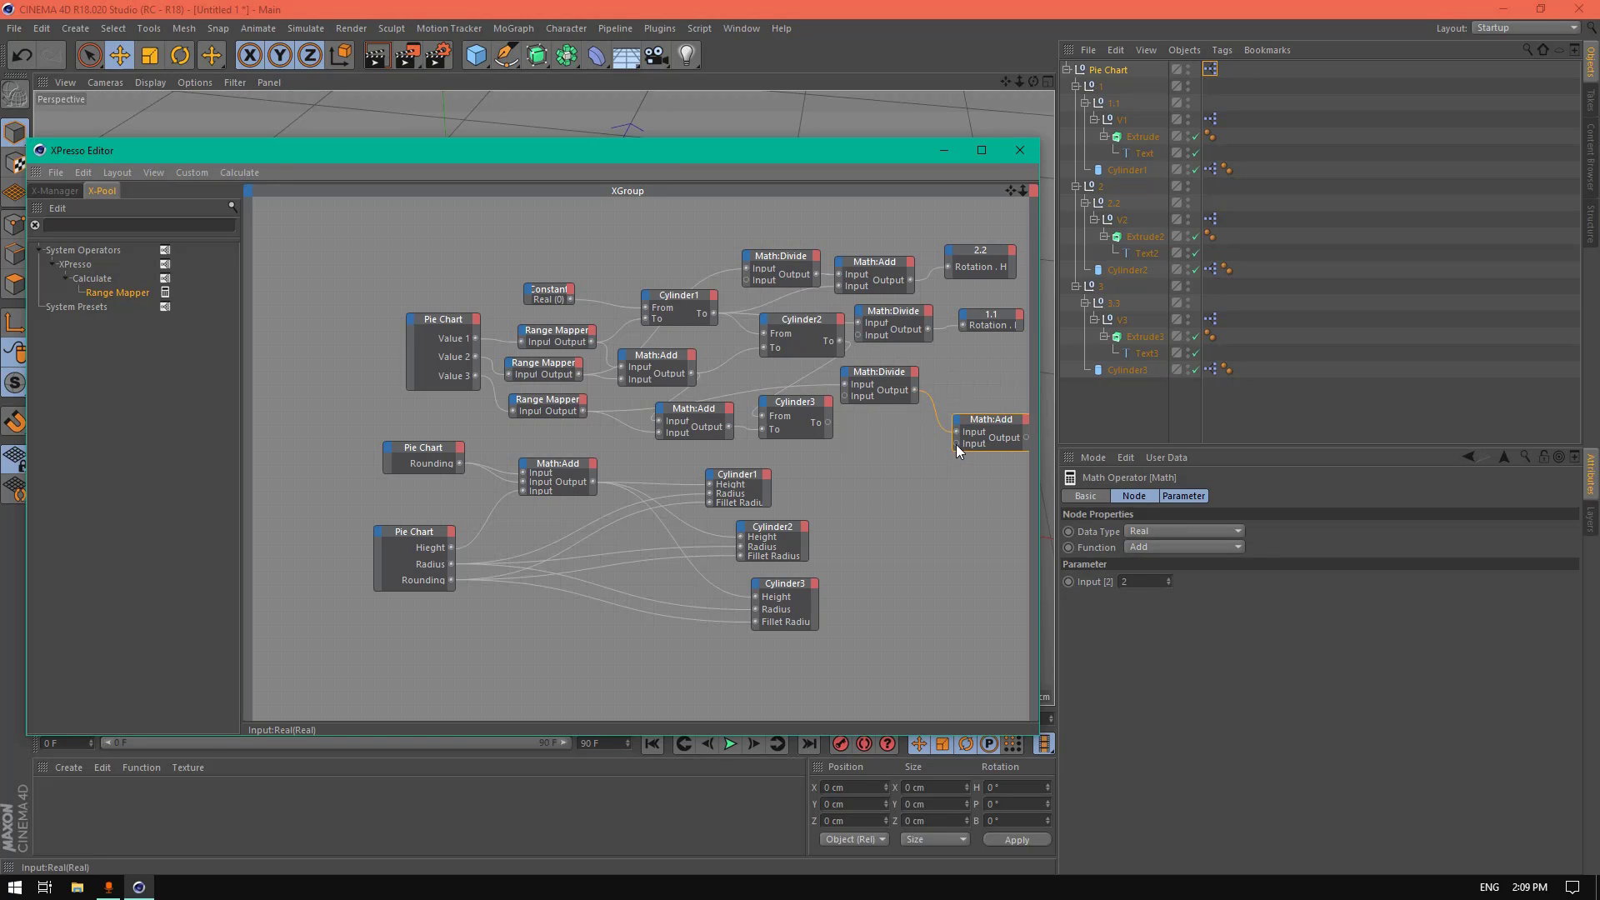
{"action": "left_click_drag", "start_coordinate": [956, 443], "coordinate": [840, 346]}
{"action": "left_click_drag", "start_coordinate": [1000, 419], "coordinate": [895, 438]}
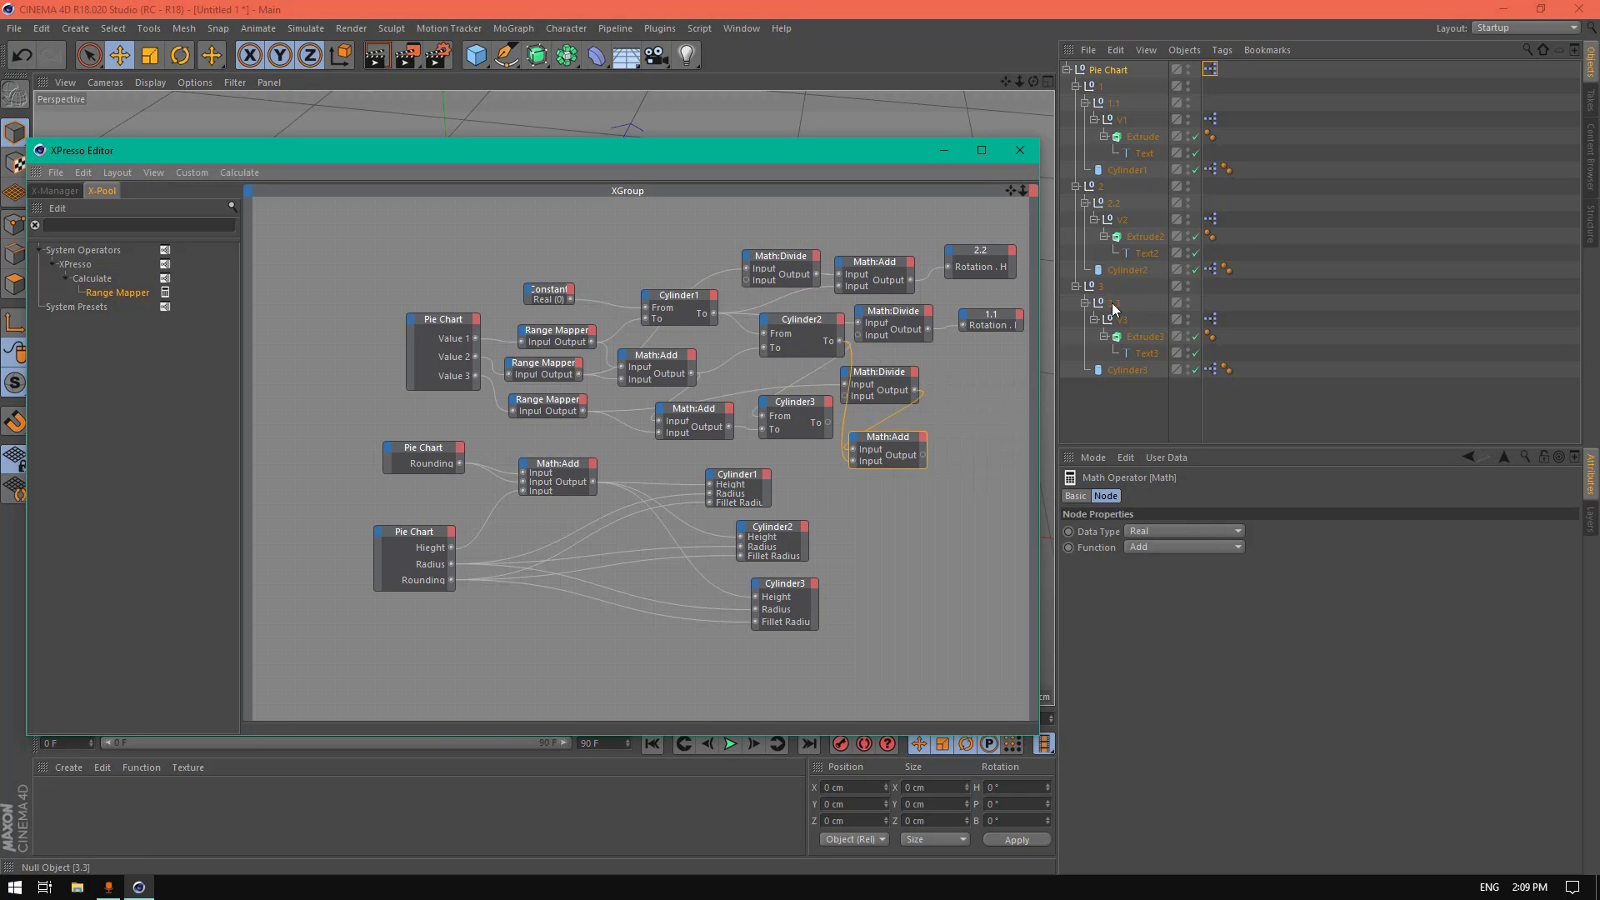
Step: Bring null 3.3 into the network with a Rotation . H input and connect the lowest new Math:Add output to it
{"action": "left_click_drag", "start_coordinate": [1112, 302], "coordinate": [1033, 429]}
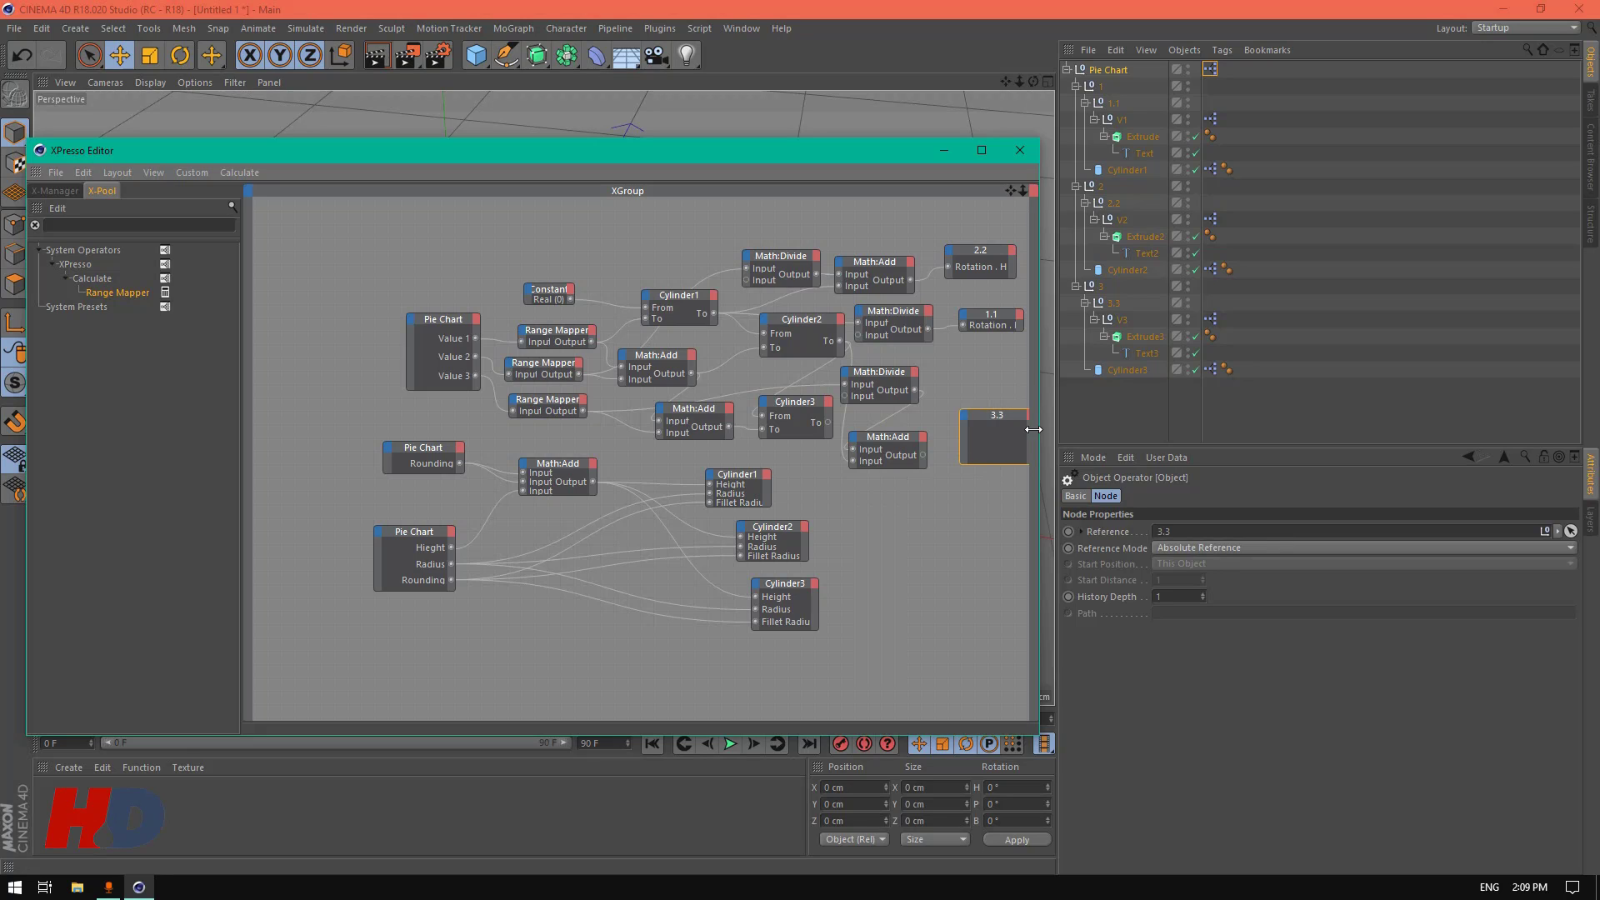
{"action": "left_click", "coordinate": [959, 414]}
{"action": "mouse_move", "coordinate": [1007, 441]}
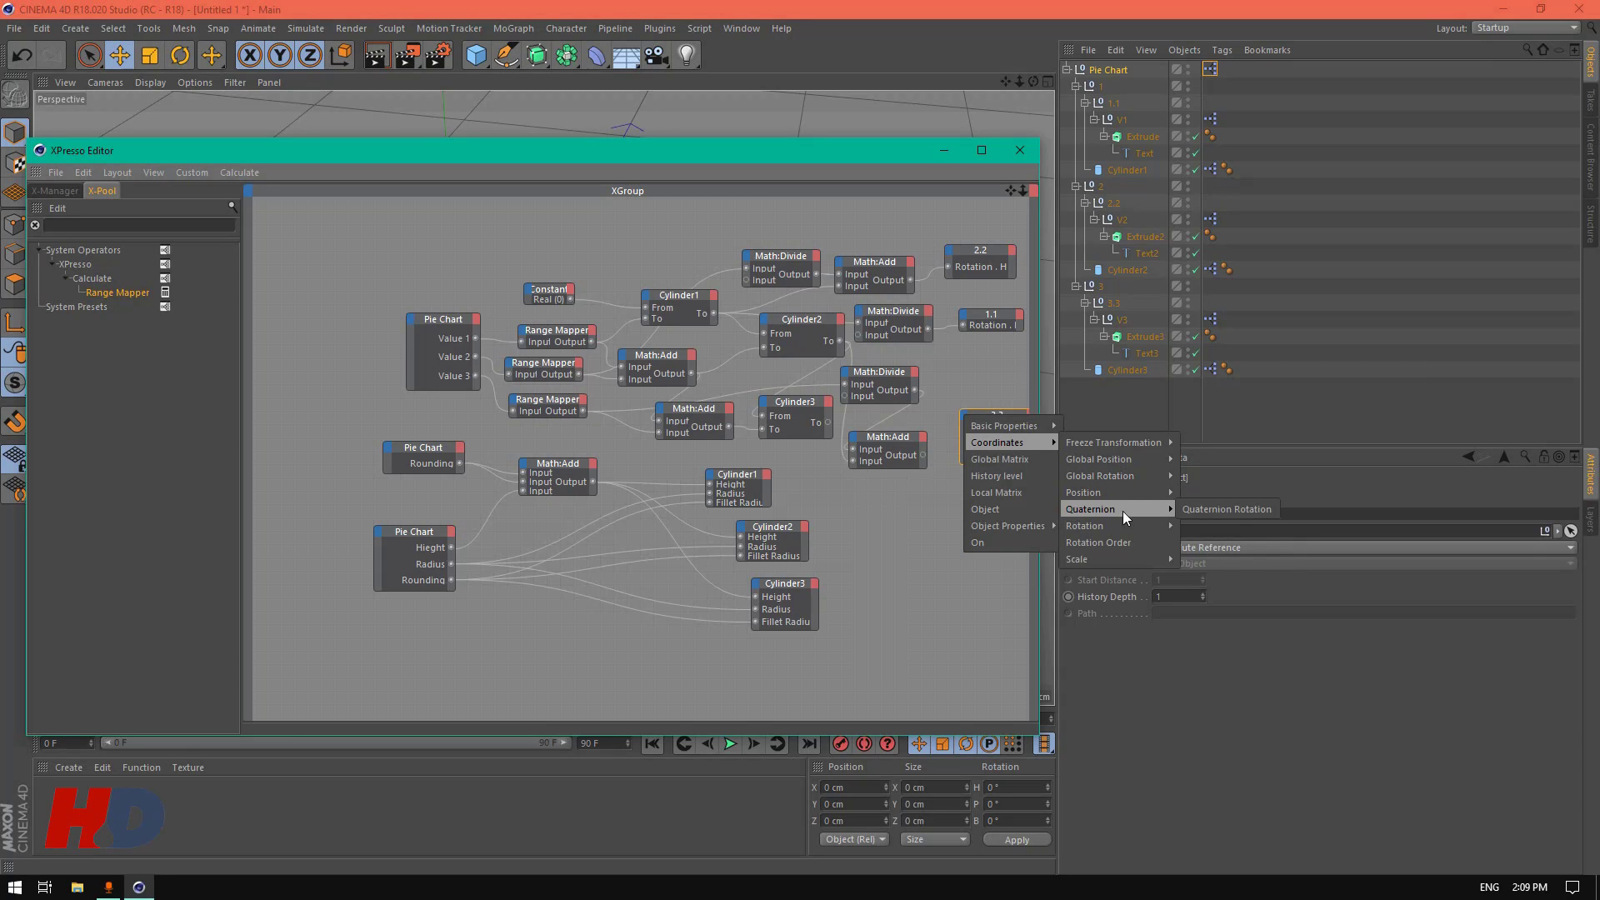
{"action": "mouse_move", "coordinate": [1127, 522]}
{"action": "left_click", "coordinate": [1225, 542]}
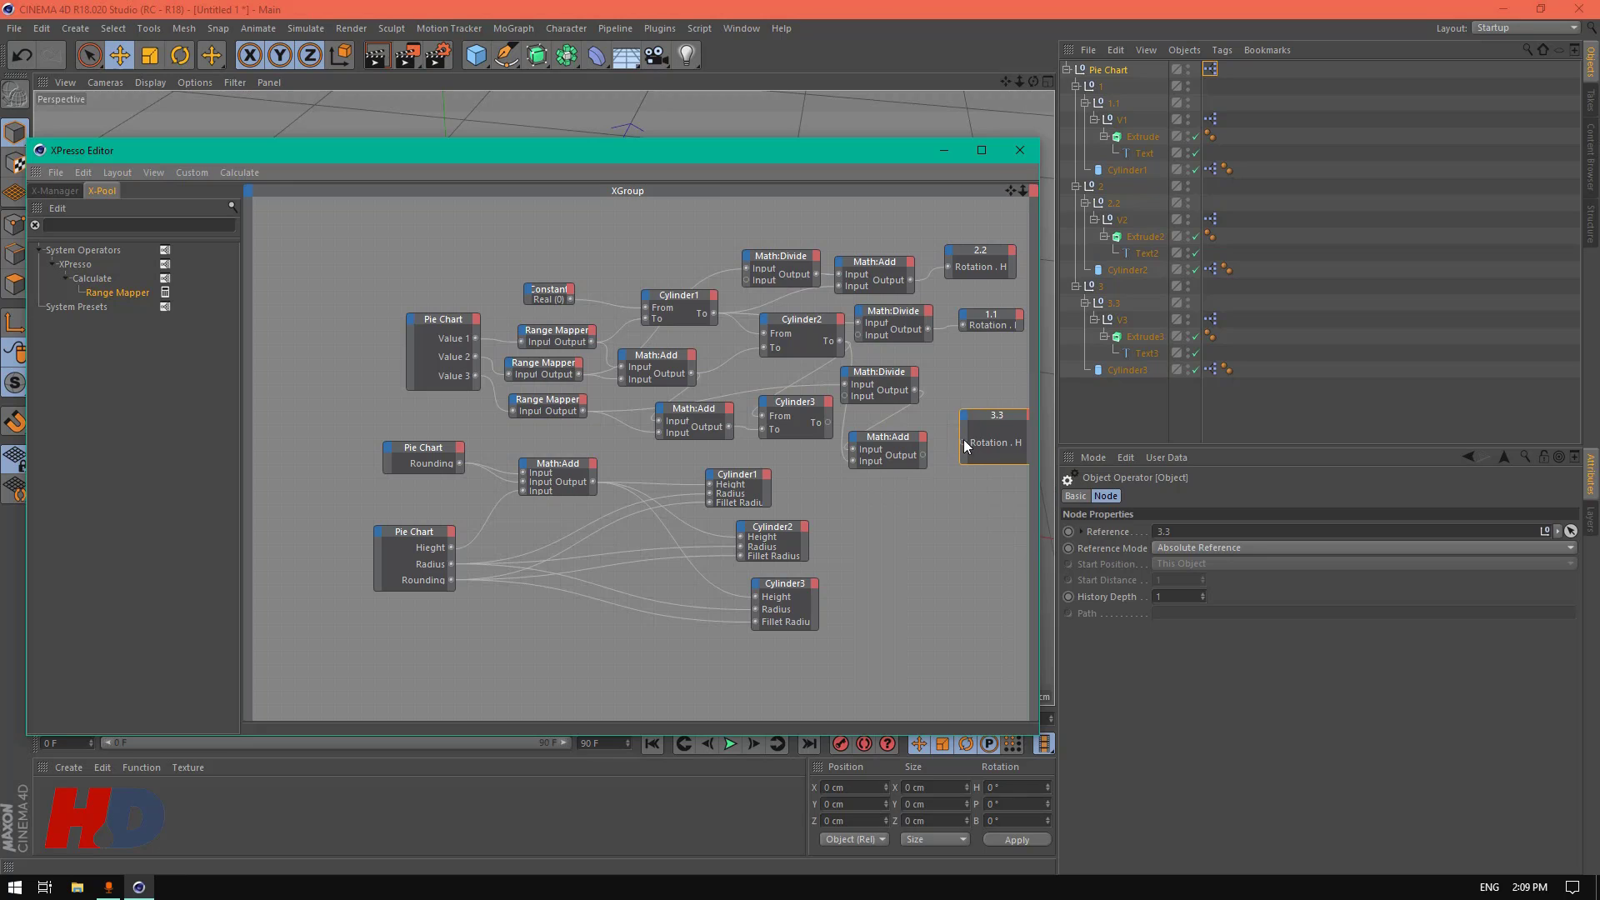
{"action": "left_click_drag", "start_coordinate": [964, 440], "coordinate": [923, 457]}
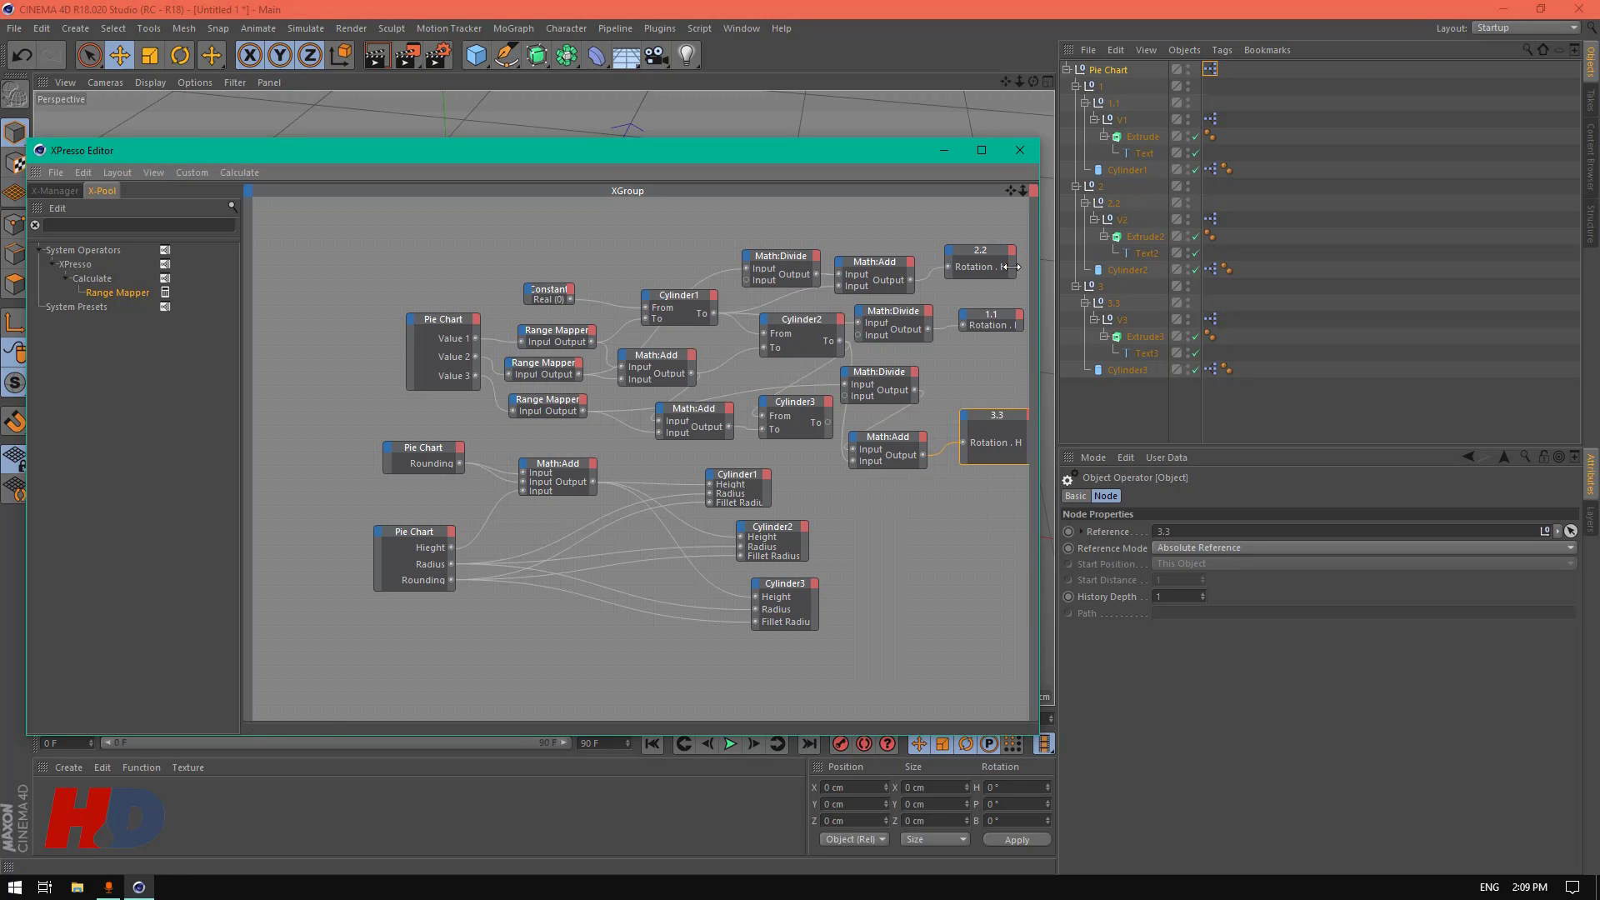
Step: Close the XPresso editor and display the Pie Chart's user data with the whole chart in view
{"action": "left_click", "coordinate": [1025, 156]}
{"action": "left_click", "coordinate": [1229, 496]}
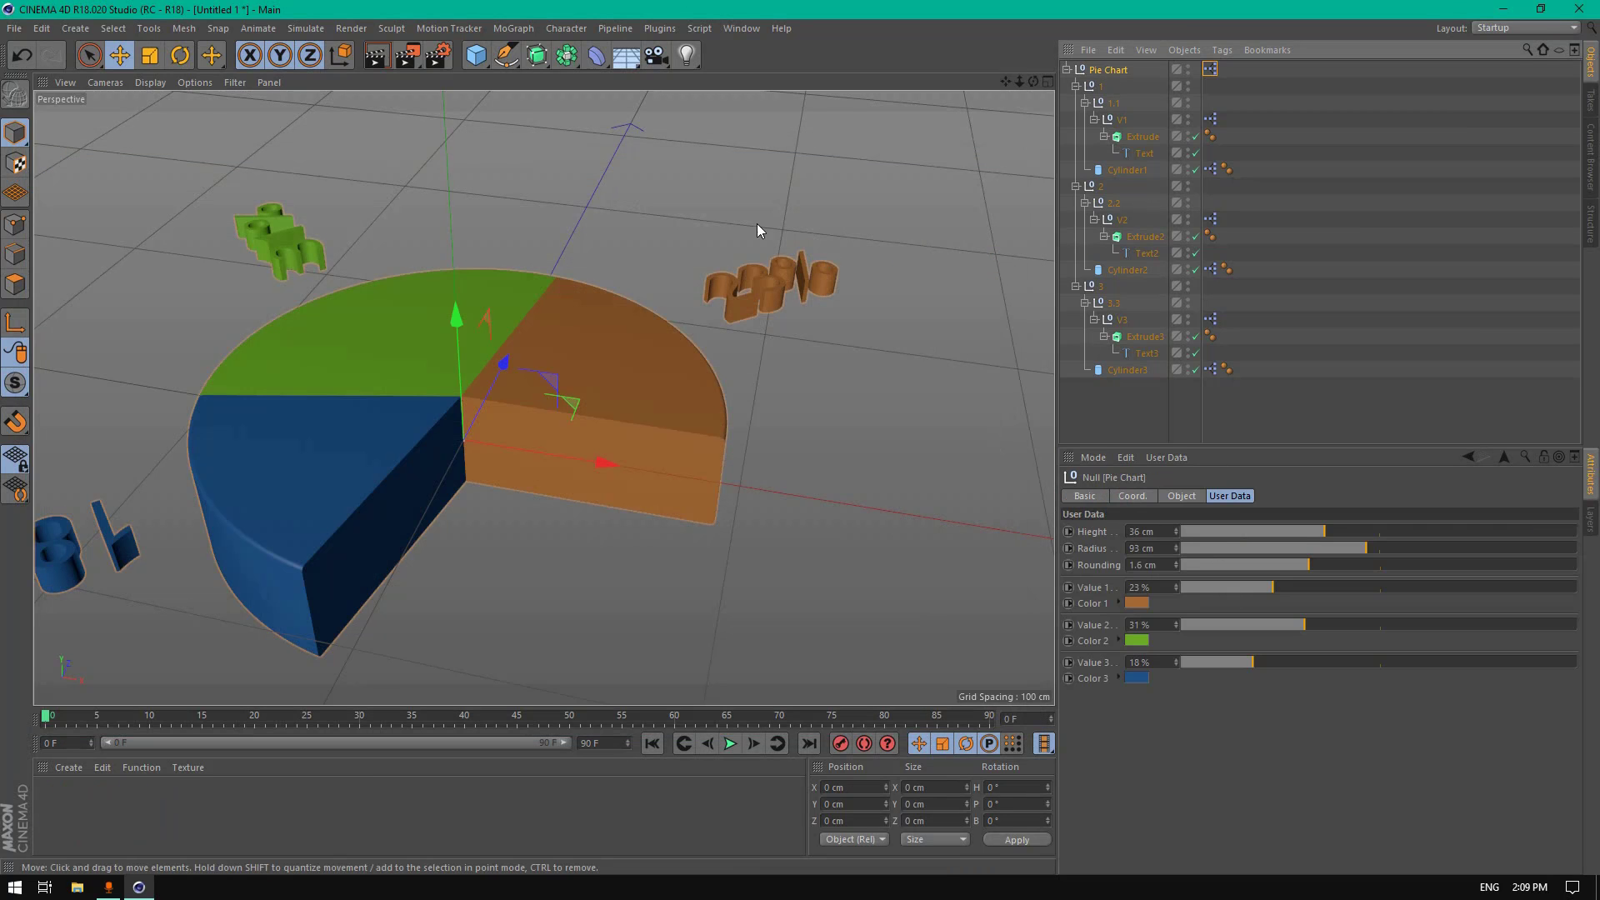
{"action": "scroll", "coordinate": [756, 225], "scroll_direction": "down", "scroll_amount": 3}
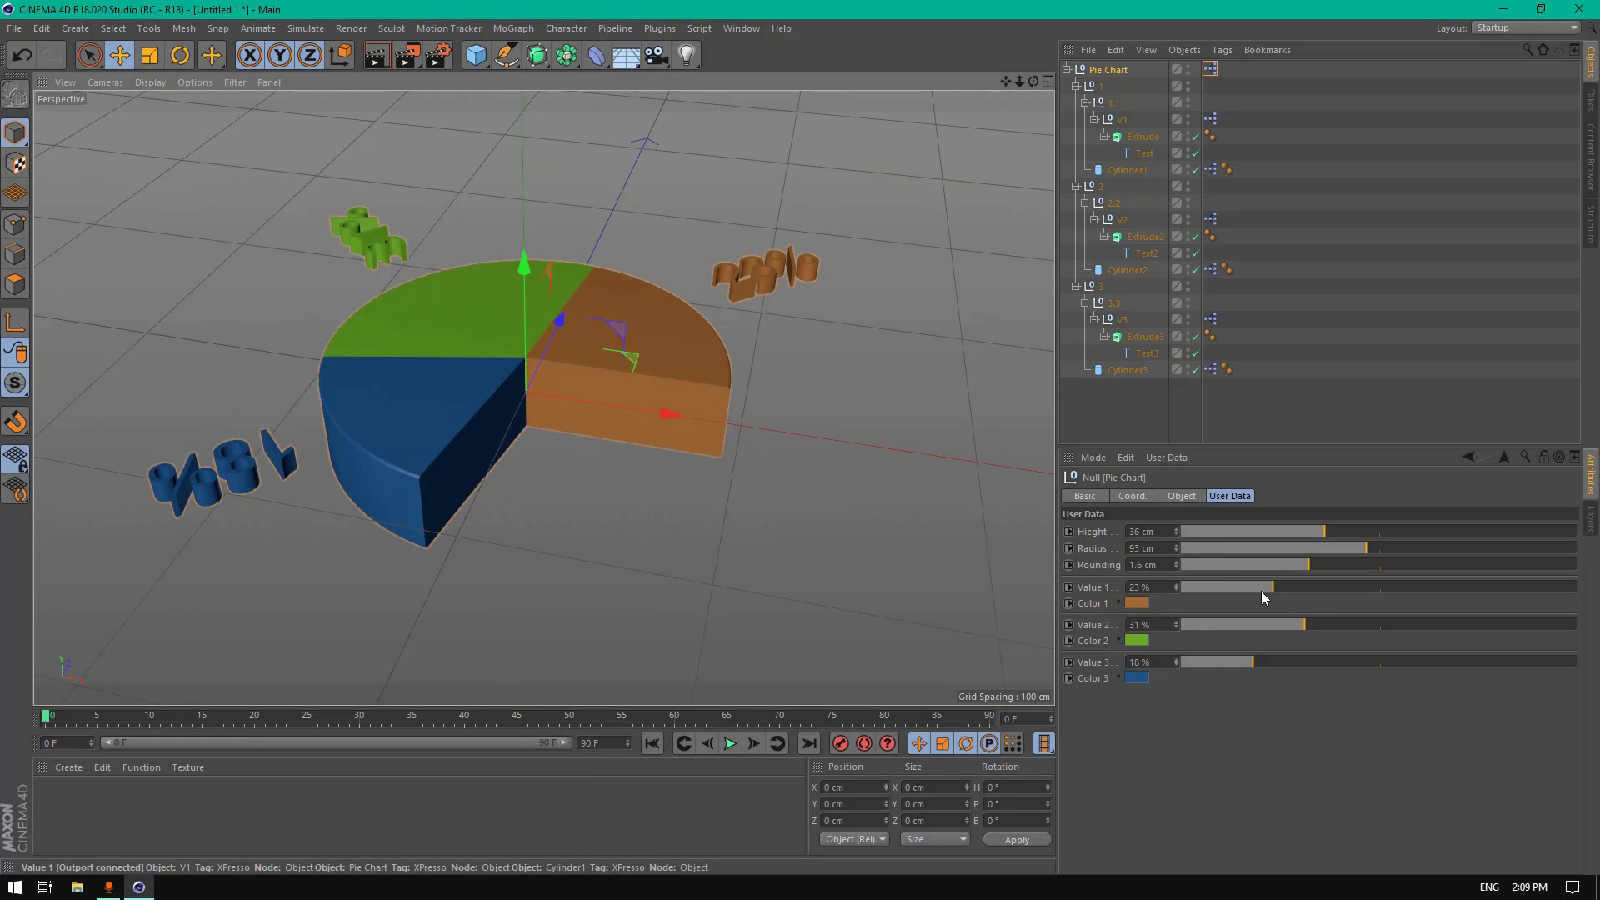
Step: Test the Pie Chart's Value 1, 2 and 3 sliders at 100 %, and bring them down to 5 %, 7 % and 7 %
{"action": "left_click_drag", "start_coordinate": [1261, 591], "coordinate": [1579, 588]}
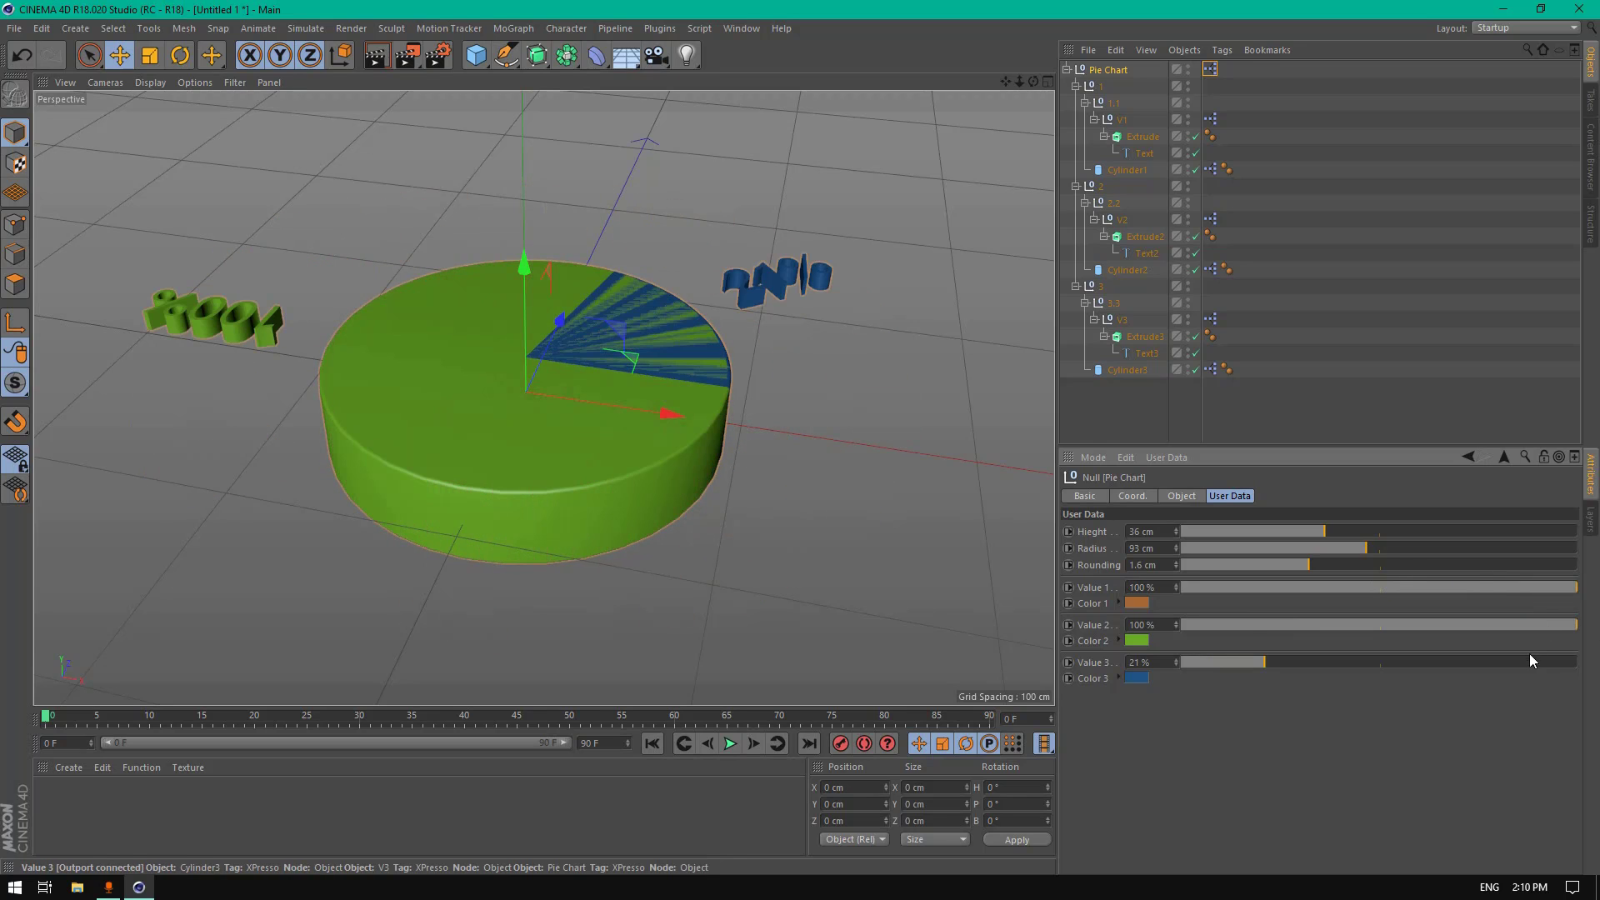
{"action": "left_click_drag", "start_coordinate": [1530, 661], "coordinate": [1580, 671]}
{"action": "left_click_drag", "start_coordinate": [1166, 663], "coordinate": [1073, 670]}
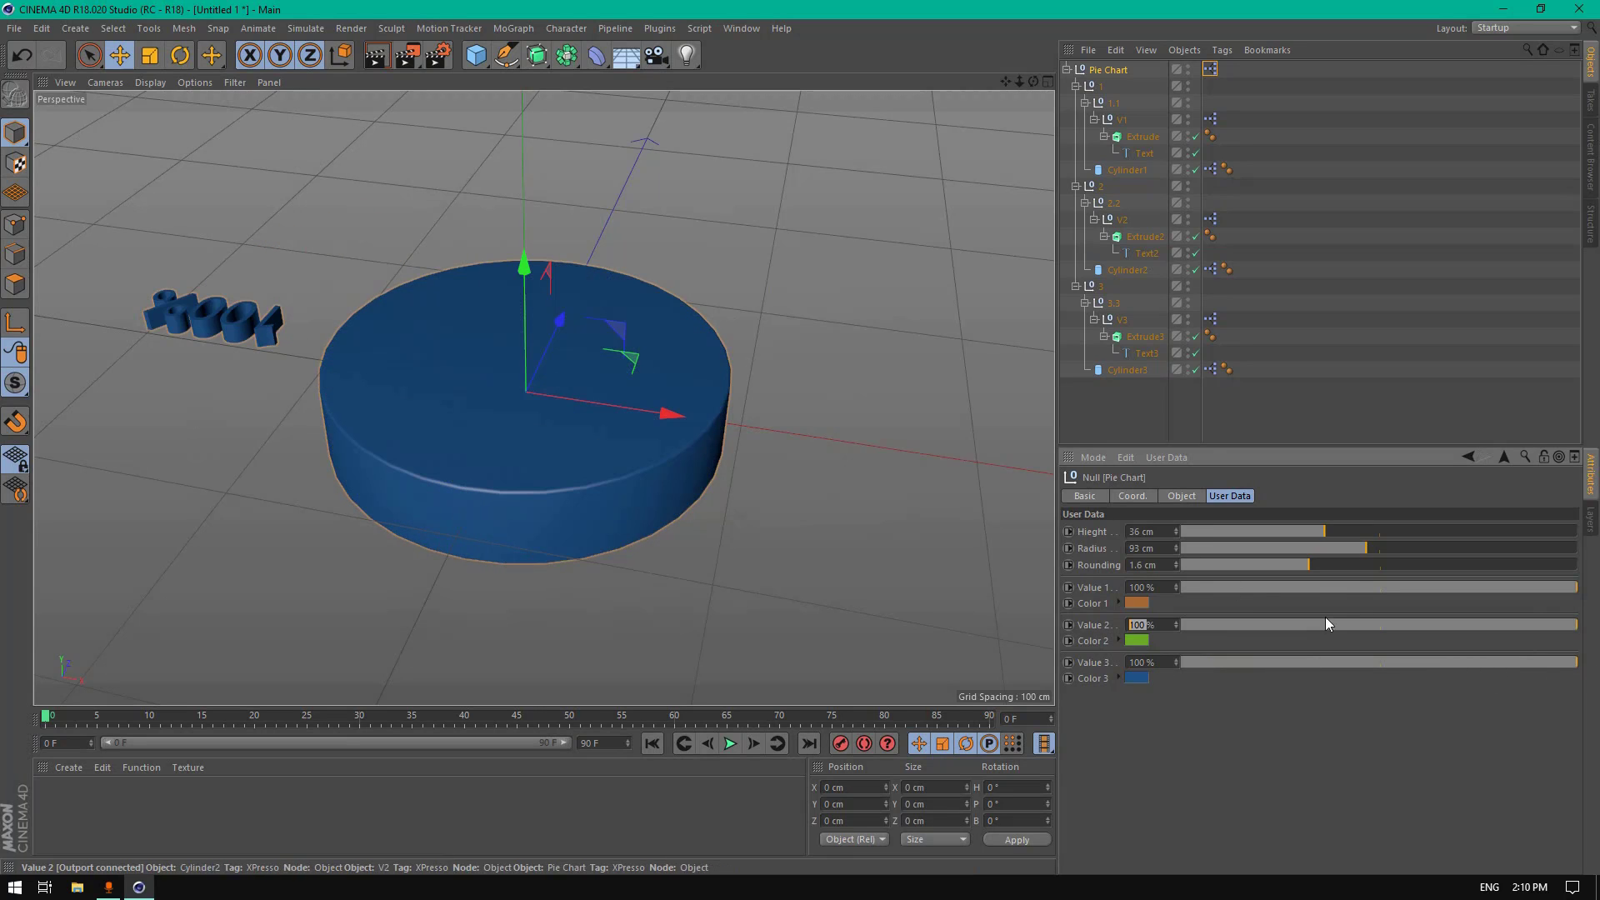
{"action": "left_click_drag", "start_coordinate": [1323, 588], "coordinate": [1212, 663]}
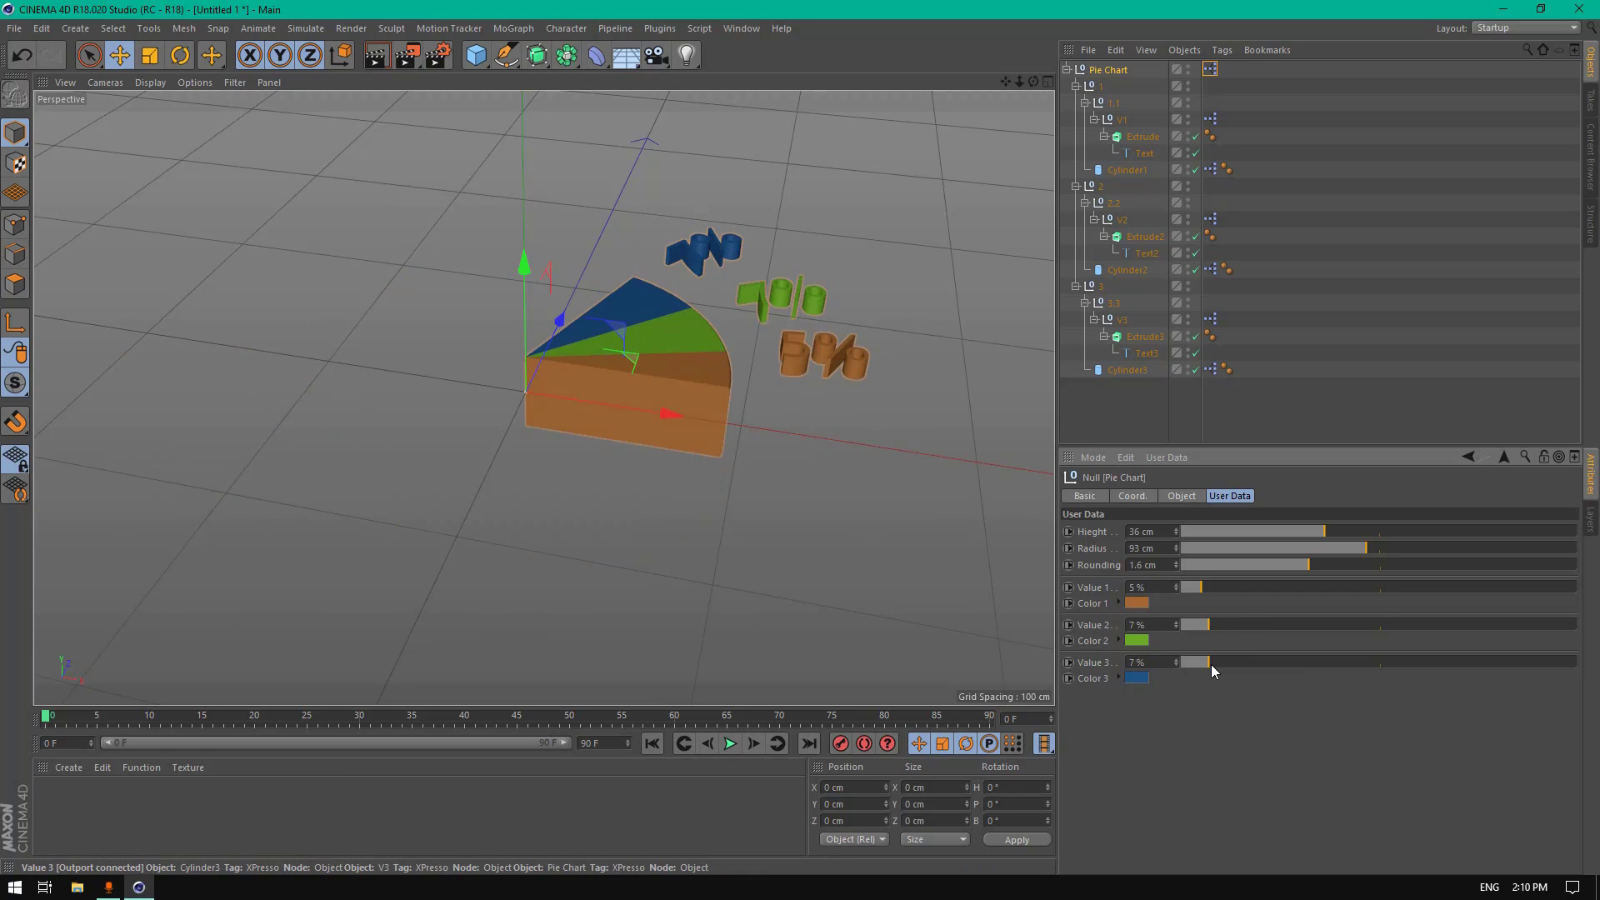
Step: Add a second XPresso tag to the Pie Chart null and place a Pie Chart node in its empty network
{"action": "right_click", "coordinate": [1107, 70]}
{"action": "mouse_move", "coordinate": [1201, 79]}
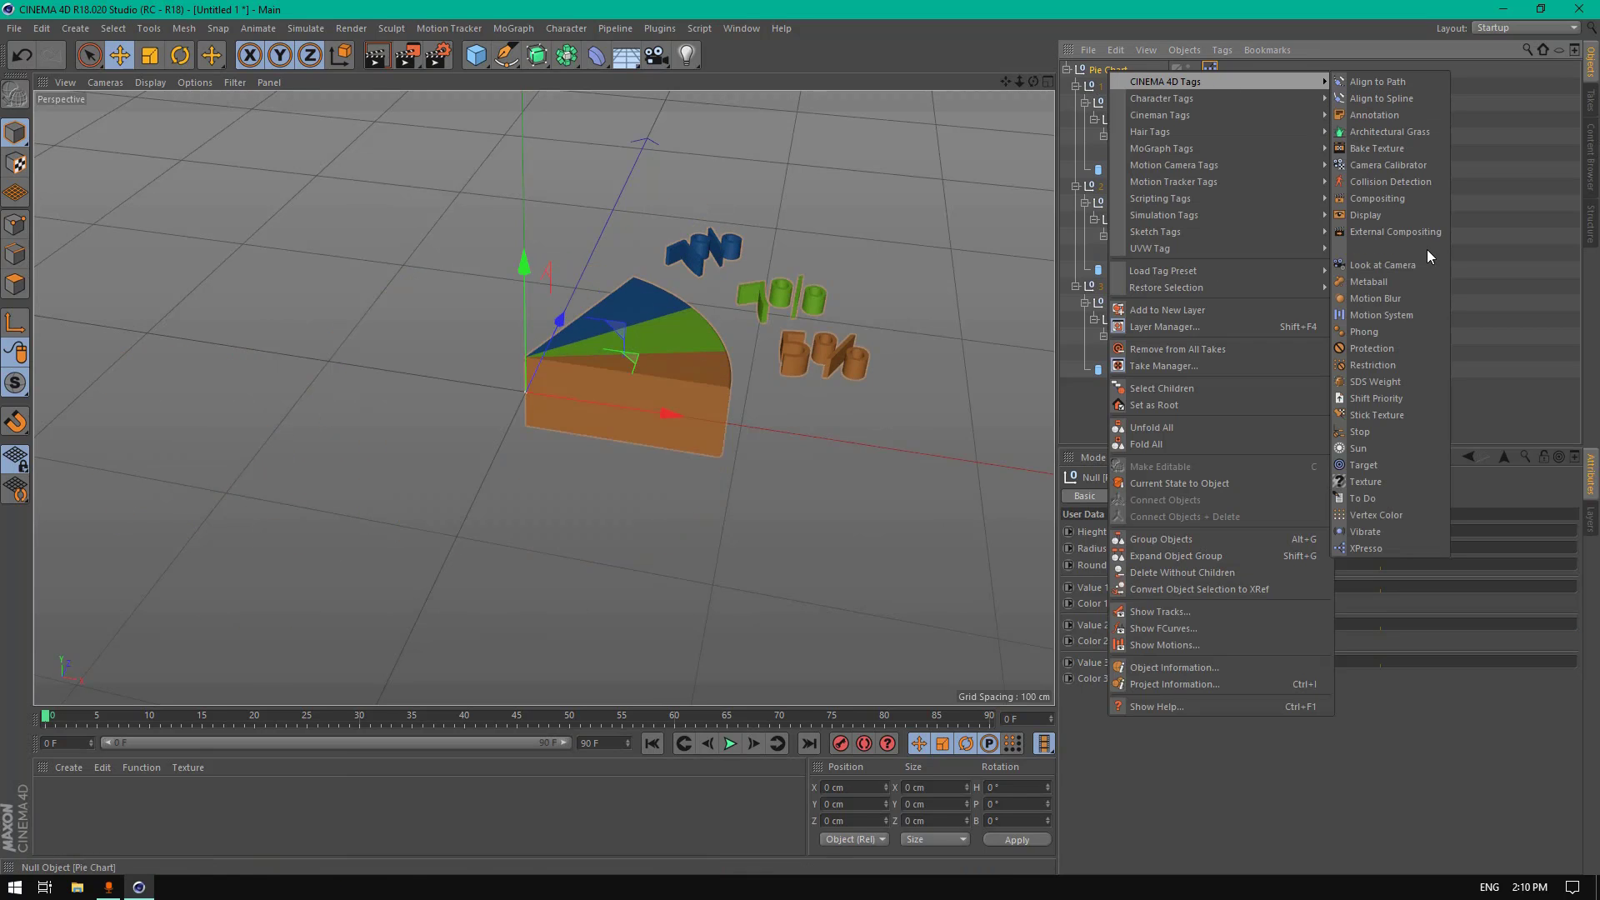
{"action": "left_click", "coordinate": [1382, 549]}
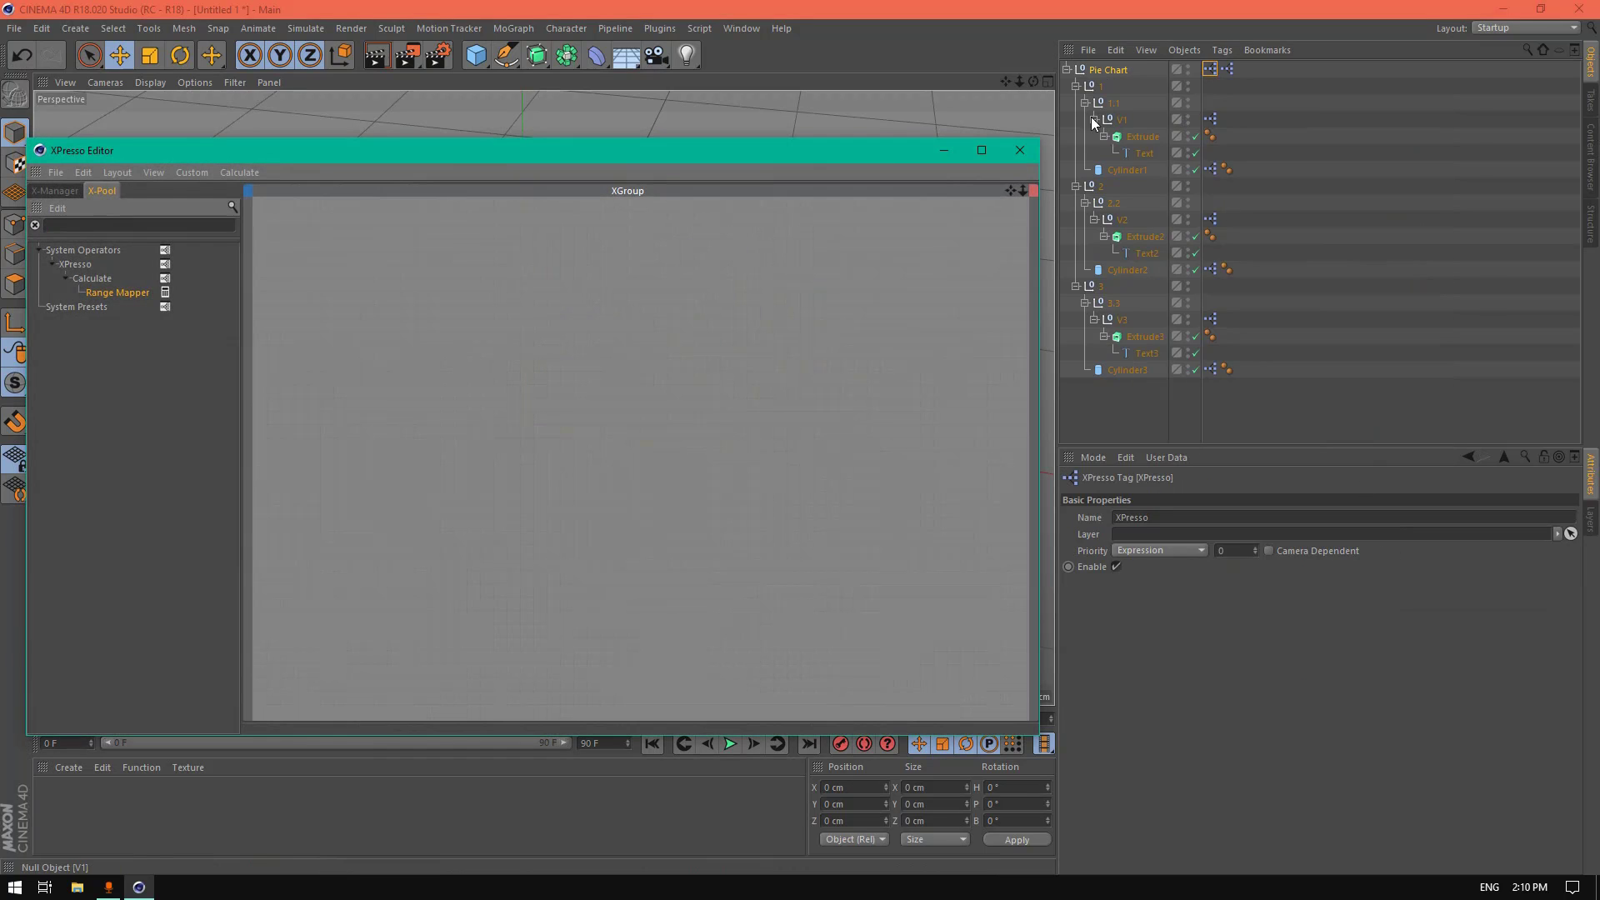
{"action": "left_click_drag", "start_coordinate": [887, 154], "coordinate": [968, 204]}
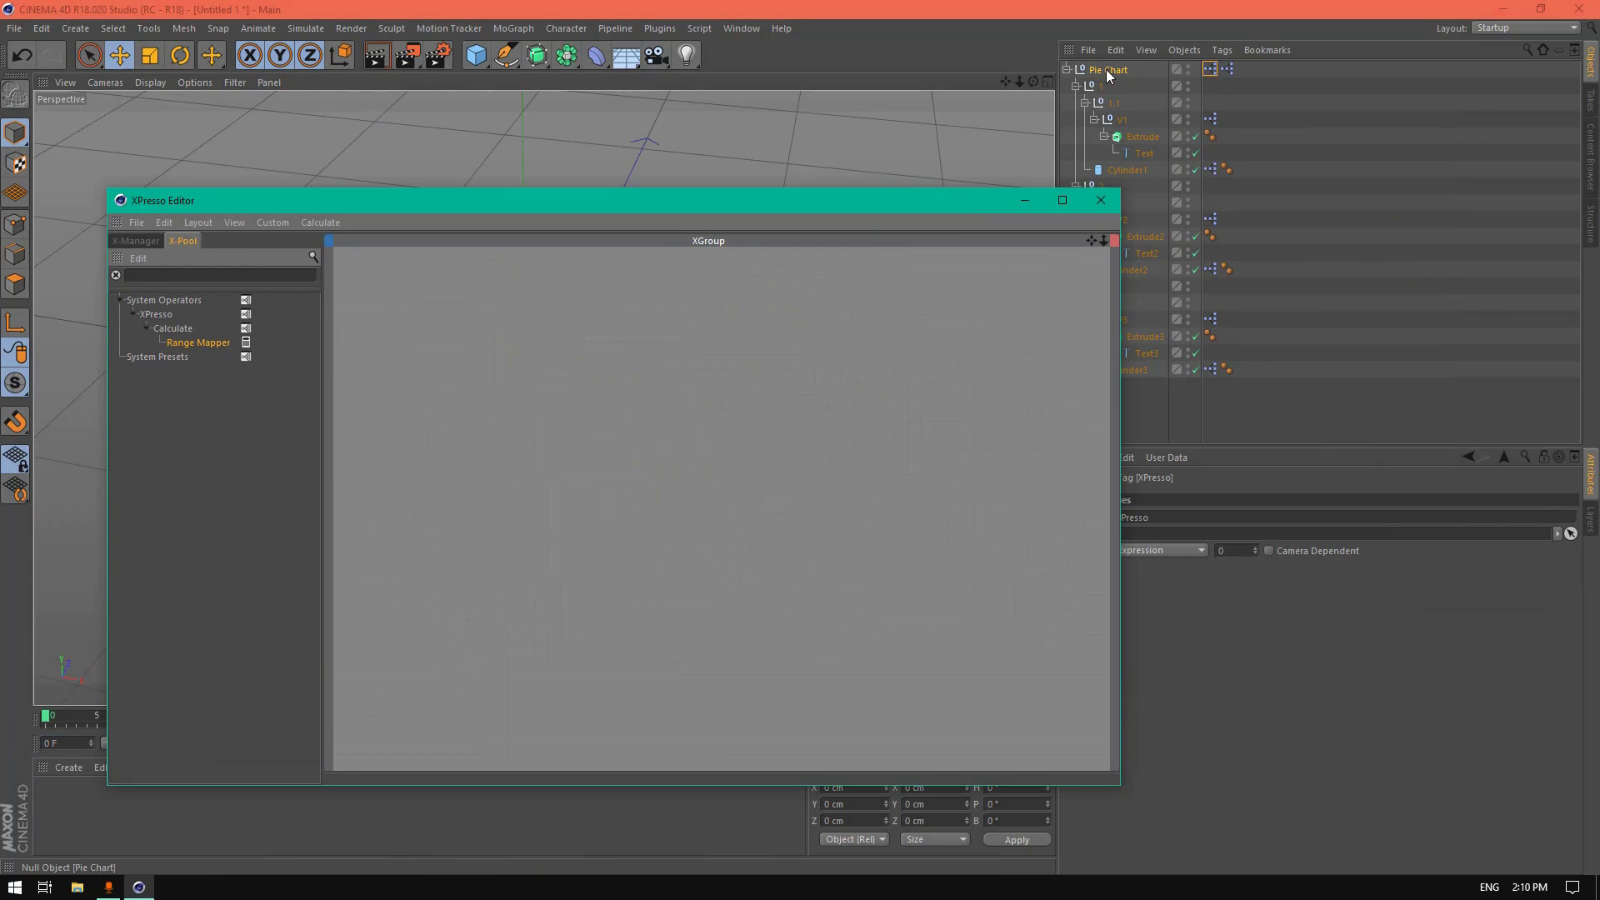
{"action": "left_click_drag", "start_coordinate": [1107, 68], "coordinate": [437, 351]}
{"action": "left_click", "coordinate": [420, 386]}
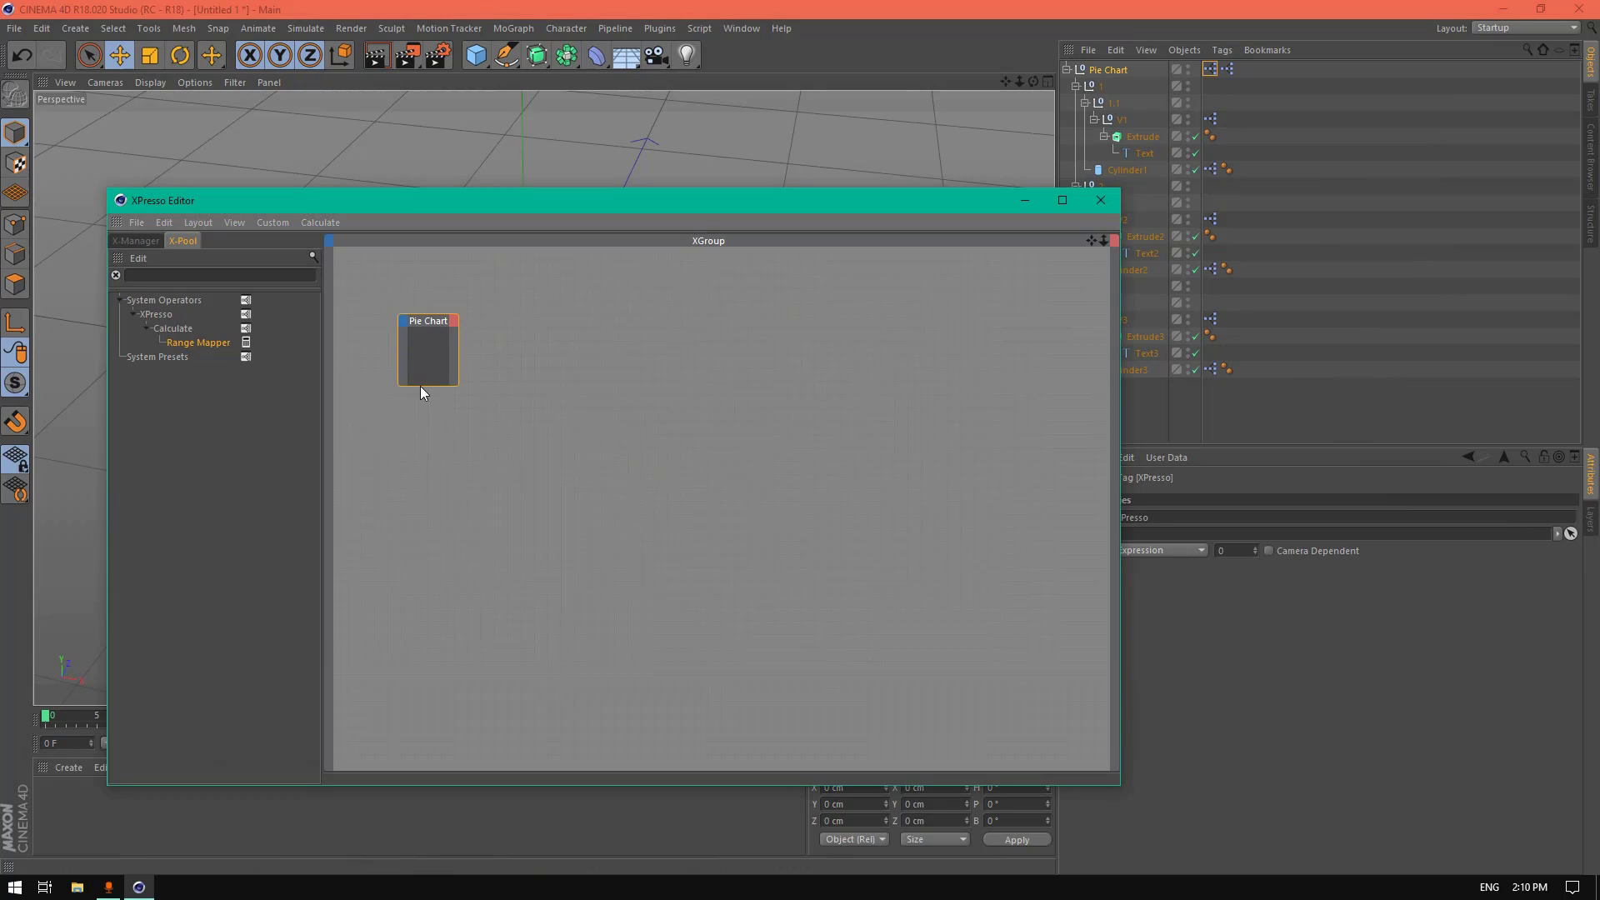
Step: Give the Pie Chart node outputs for the user data Value 1, Value 2 and Value 3
{"action": "left_click", "coordinate": [511, 320]}
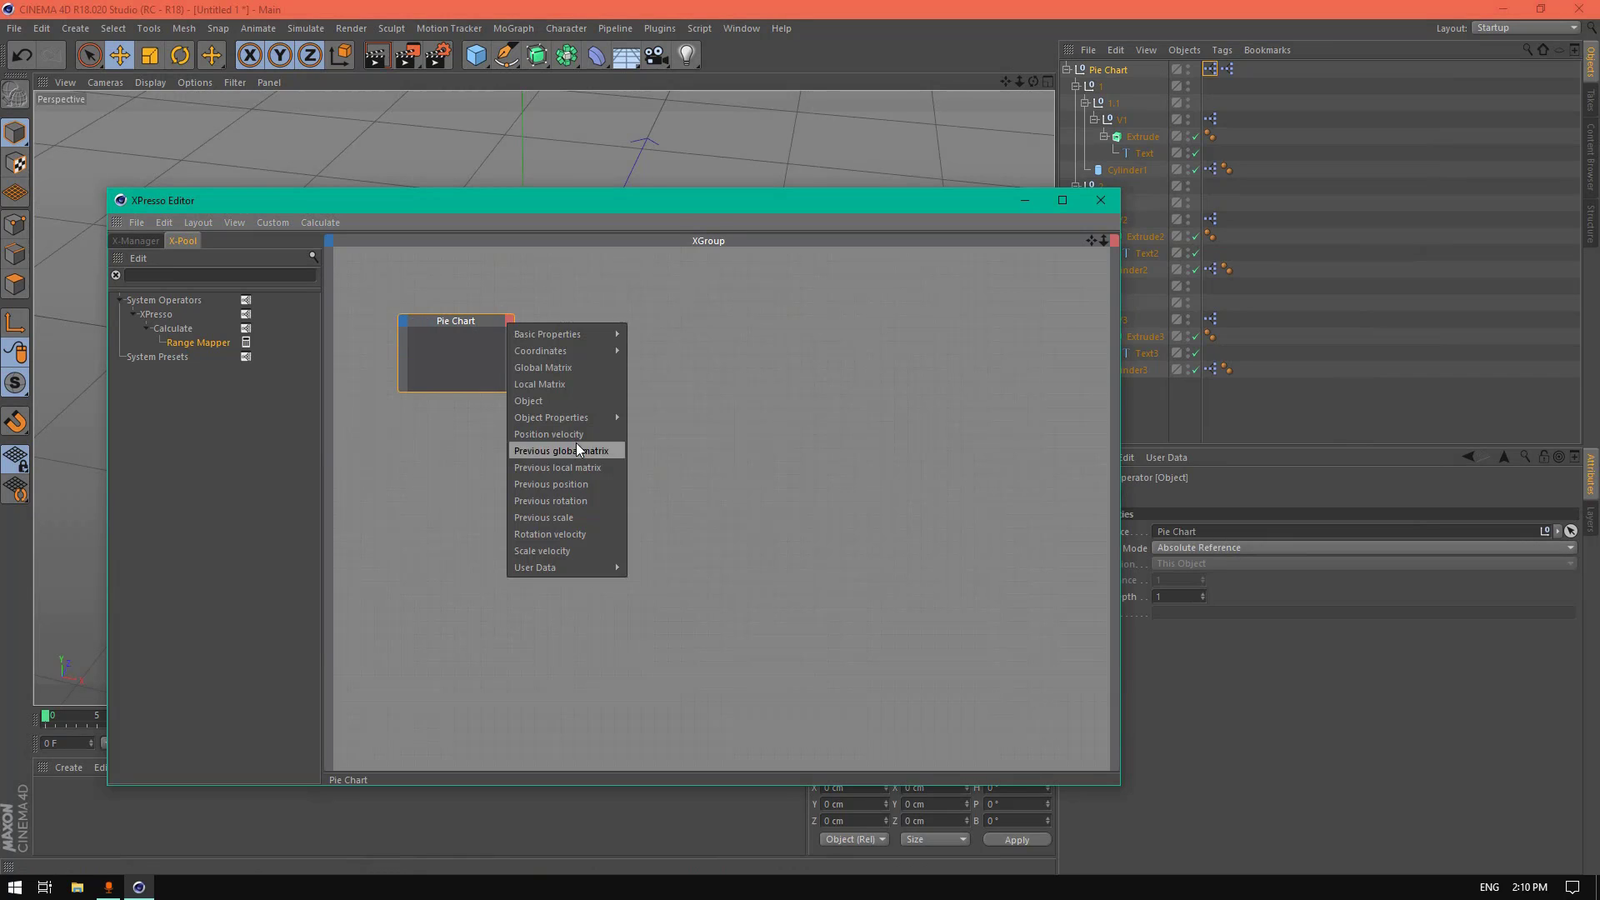
{"action": "mouse_move", "coordinate": [583, 567]}
{"action": "left_click", "coordinate": [653, 667]}
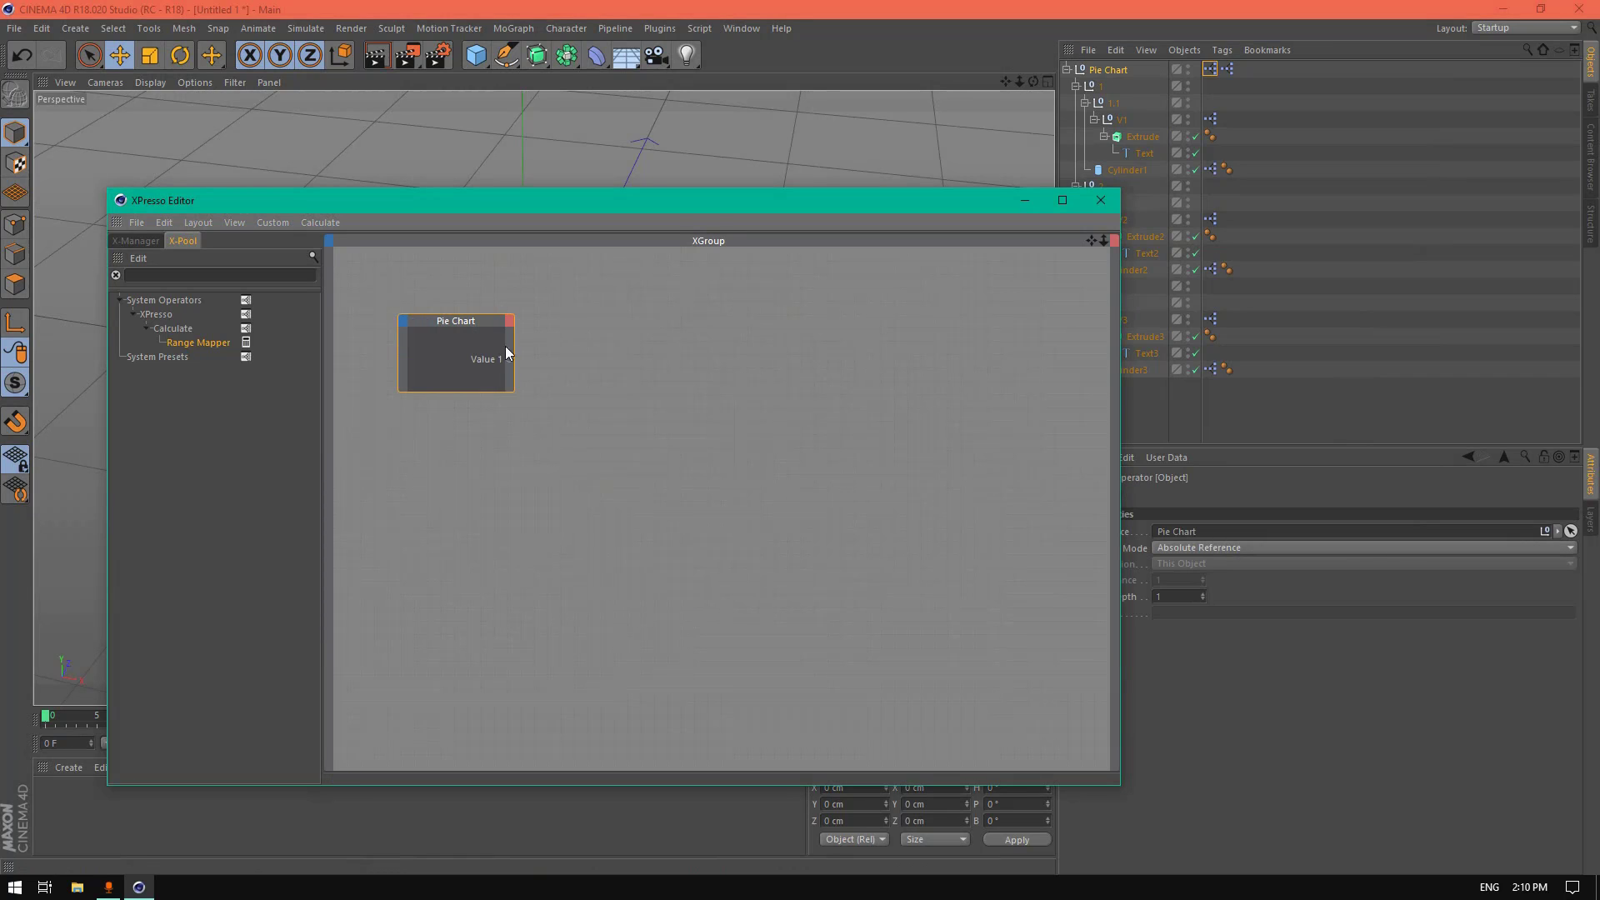
{"action": "left_click", "coordinate": [508, 322]}
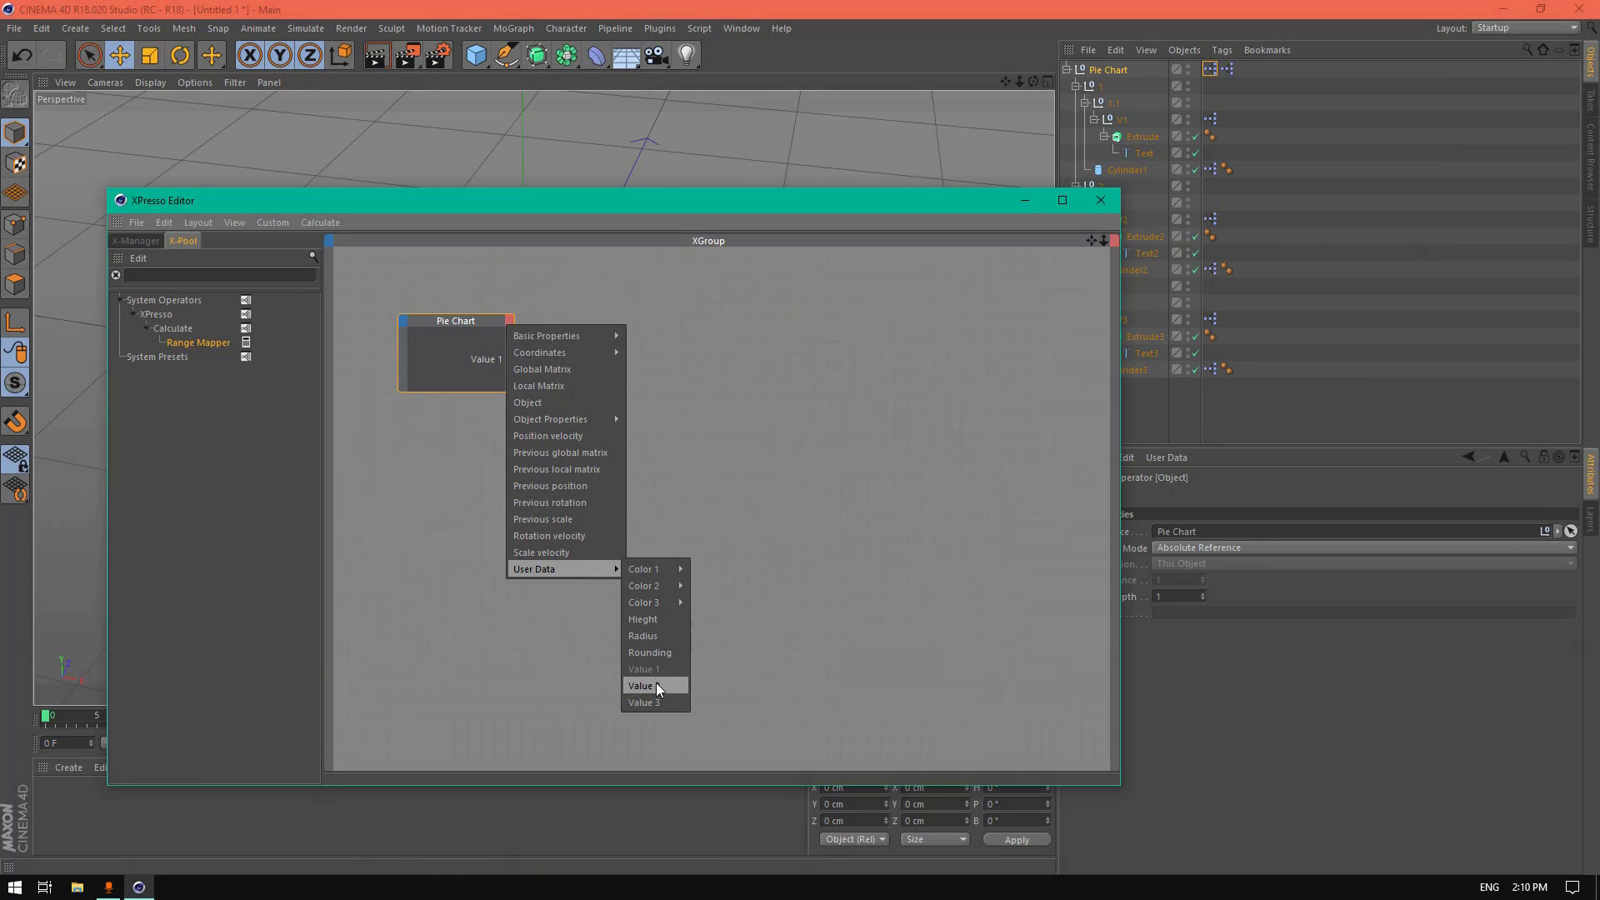
{"action": "left_click", "coordinate": [657, 685]}
{"action": "left_click", "coordinate": [511, 321]}
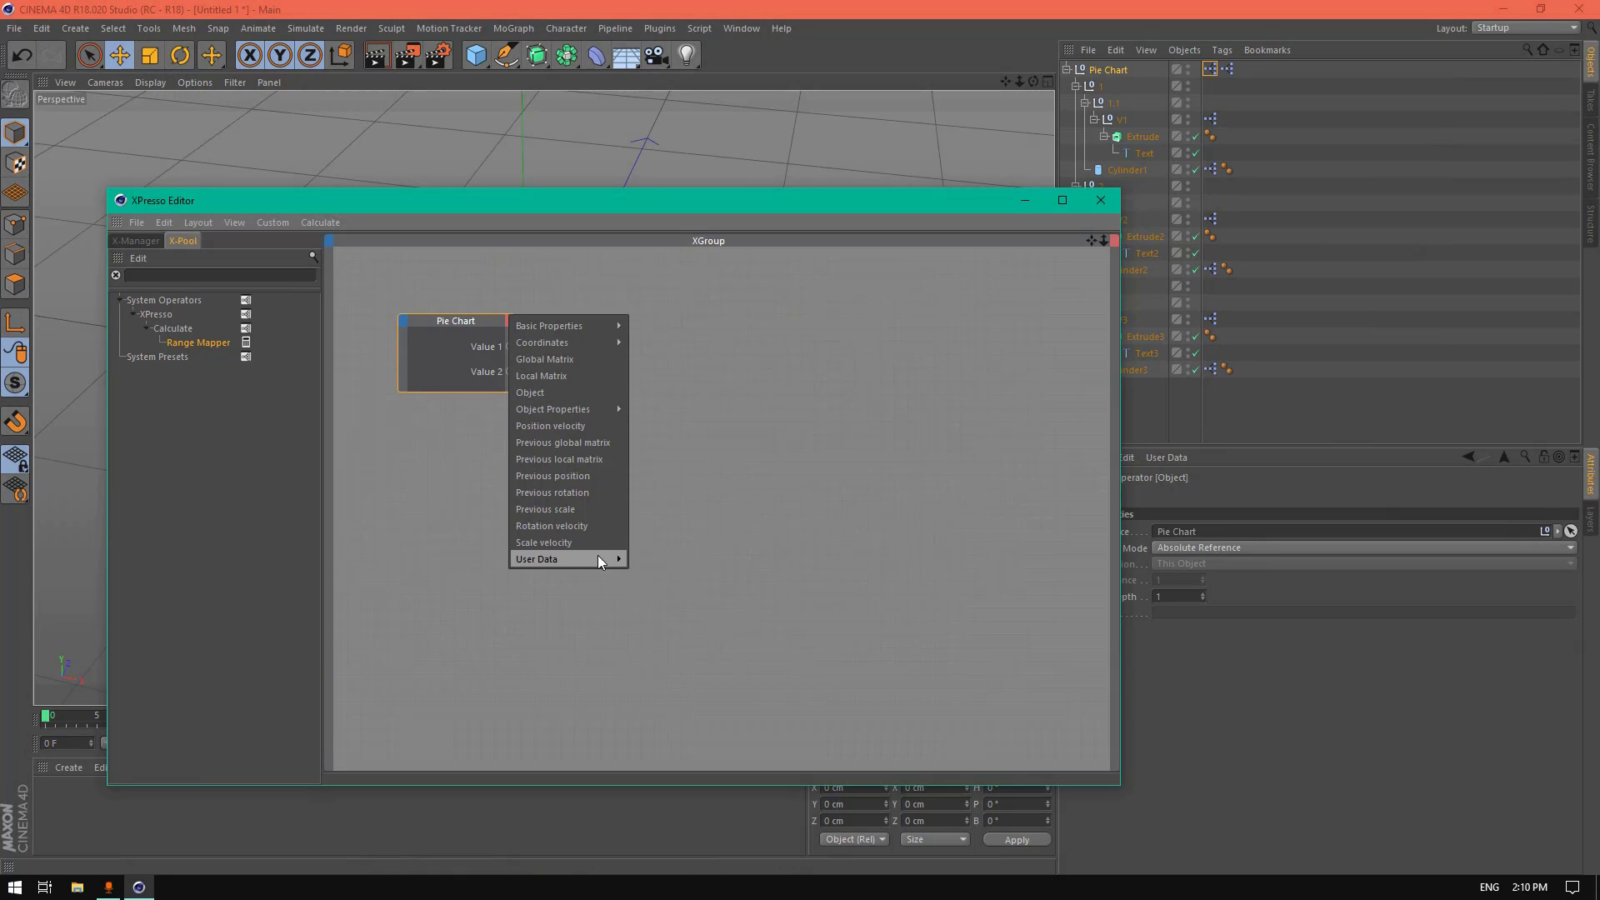
{"action": "mouse_move", "coordinate": [583, 559]}
{"action": "left_click", "coordinate": [670, 691]}
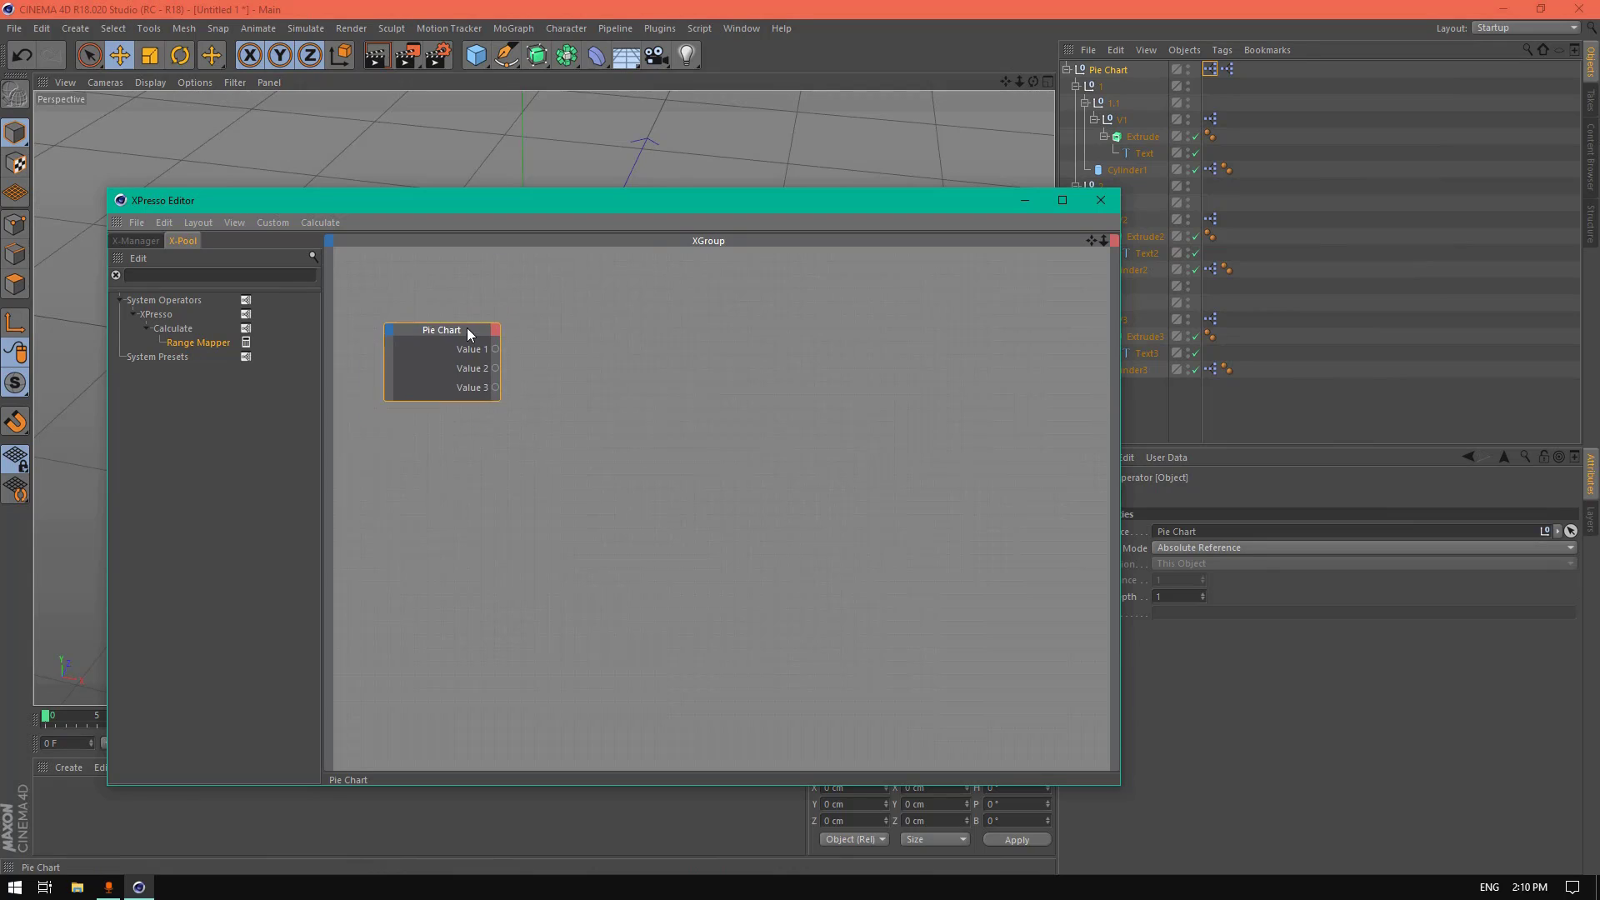
{"action": "left_click_drag", "start_coordinate": [467, 328], "coordinate": [470, 340]}
Step: Find the Math:Add and Compare operators and place one of each beside the Pie Chart node
{"action": "left_click", "coordinate": [278, 274]}
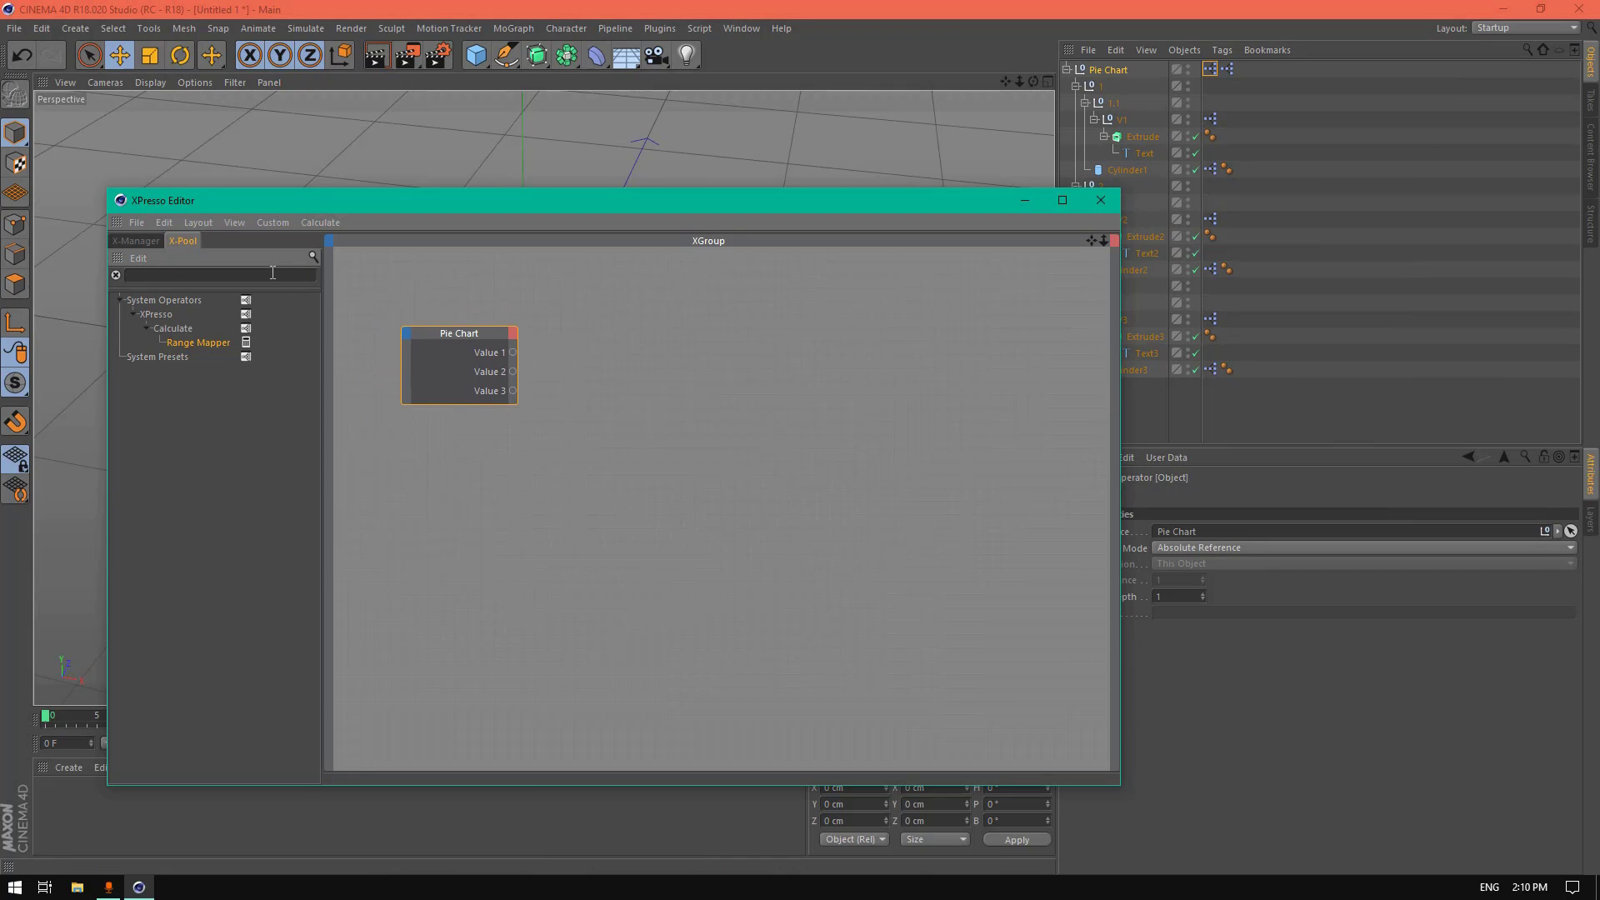
{"action": "type", "text": "math"}
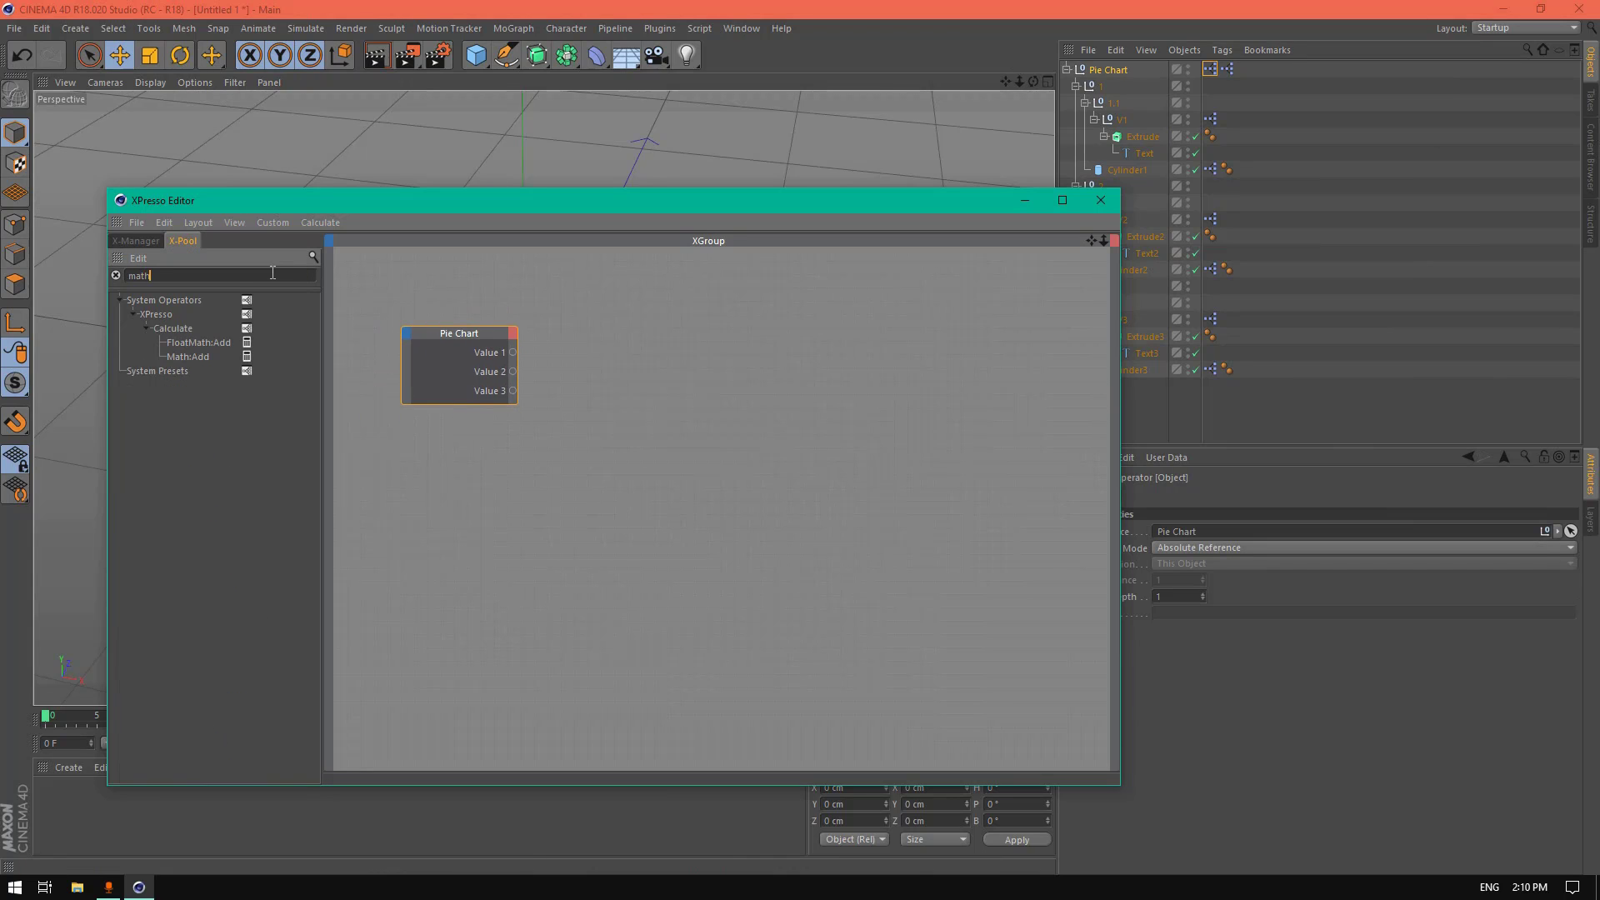
{"action": "left_click_drag", "start_coordinate": [177, 358], "coordinate": [650, 360]}
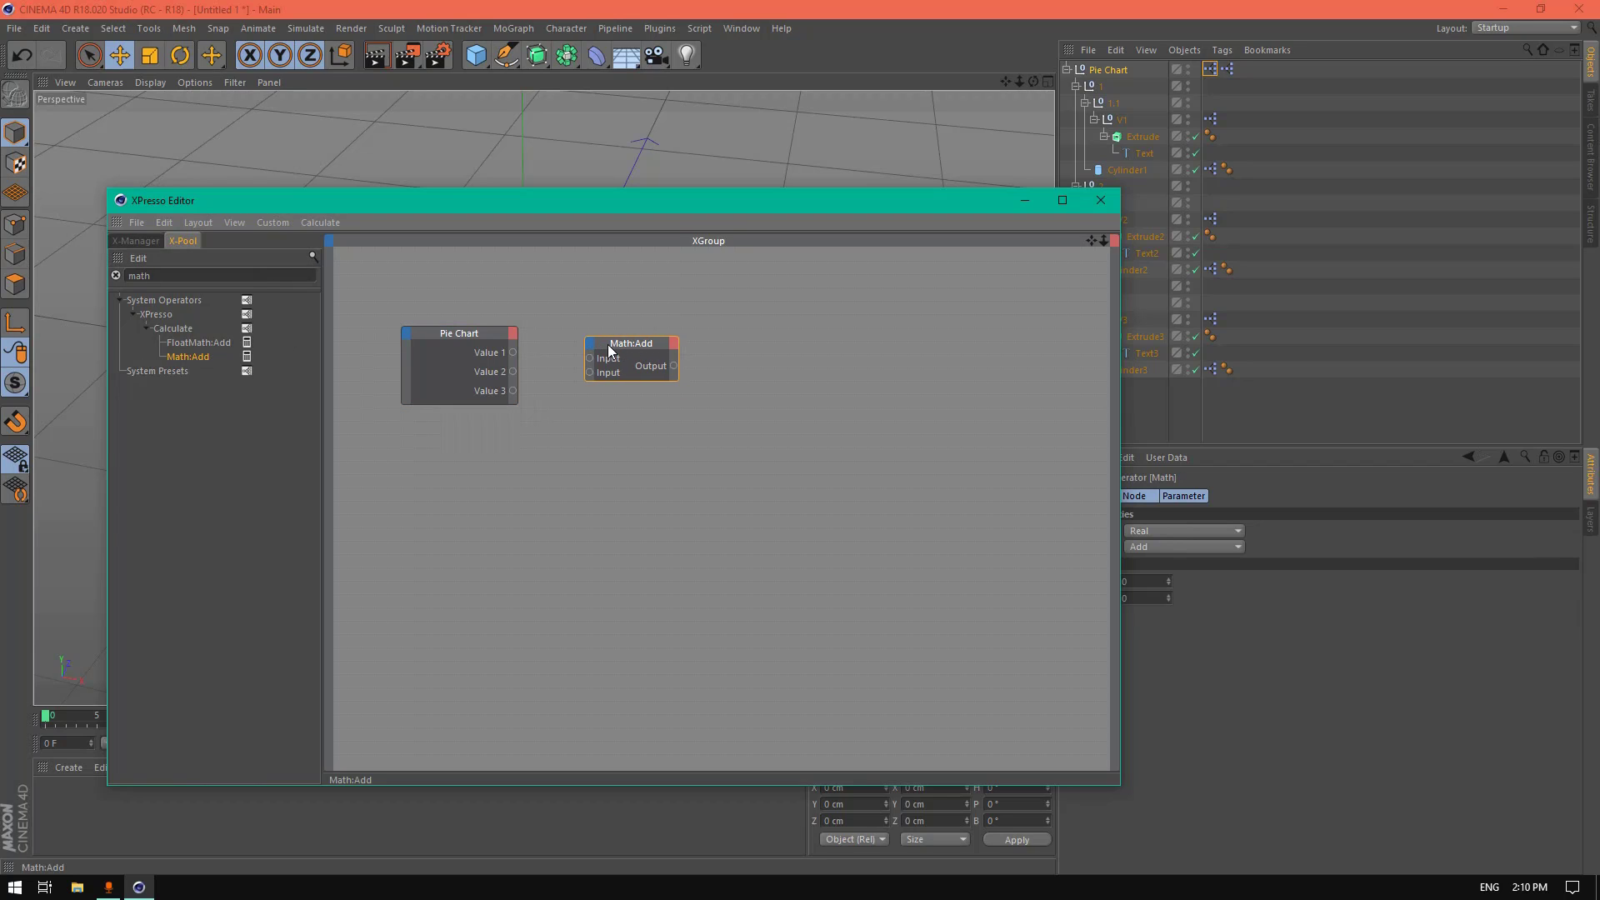
{"action": "left_click_drag", "start_coordinate": [188, 277], "coordinate": [65, 282]}
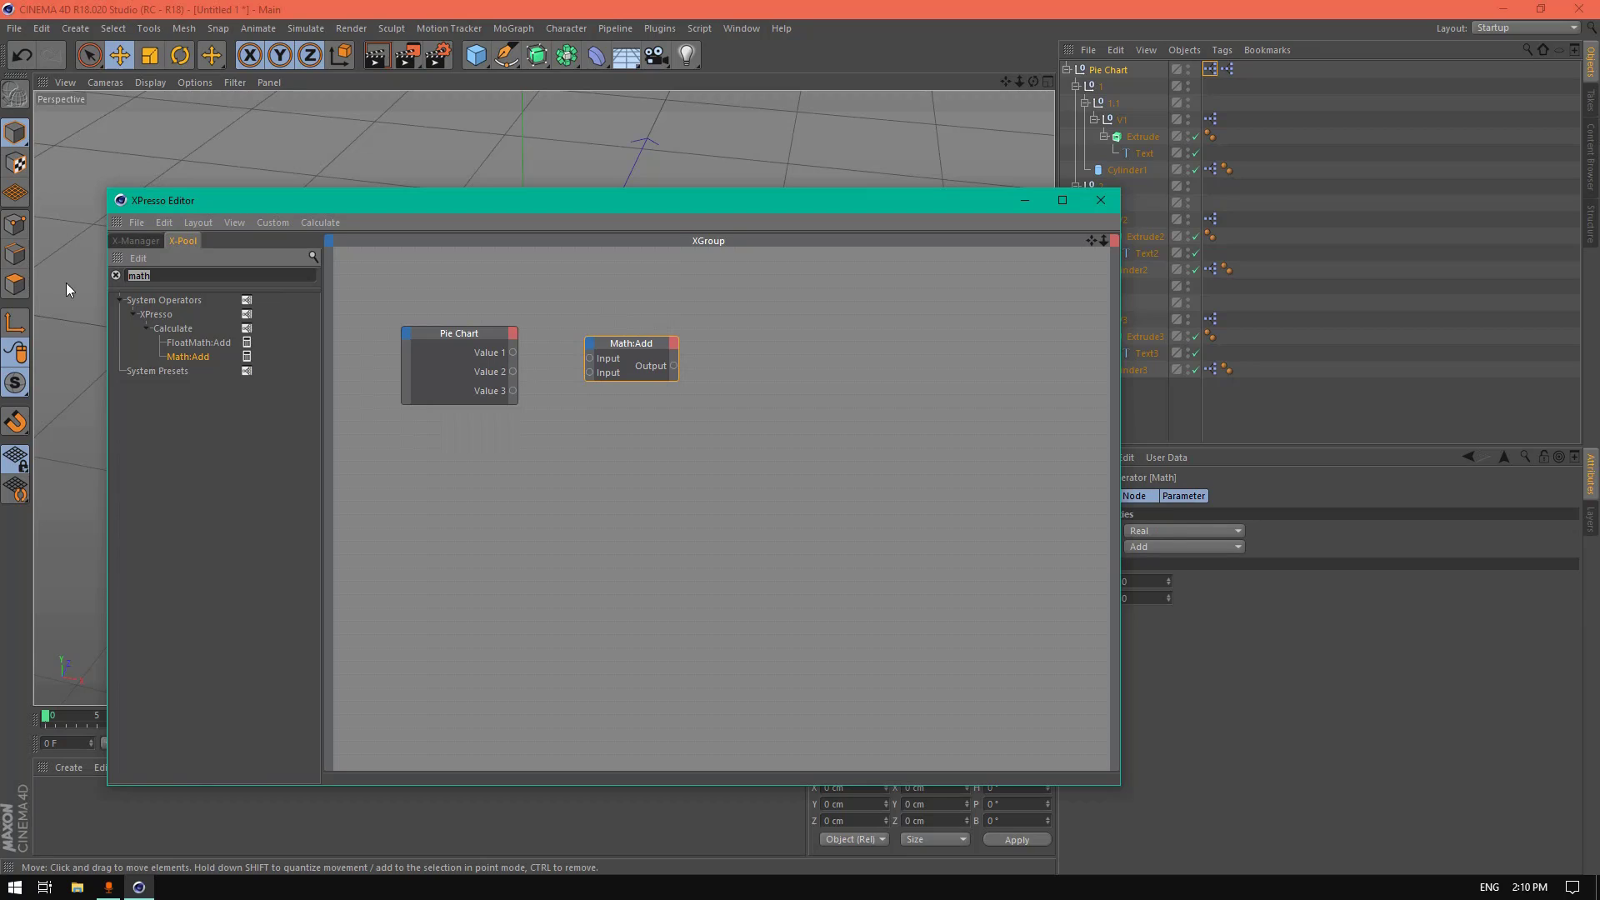
{"action": "type", "text": "comp"}
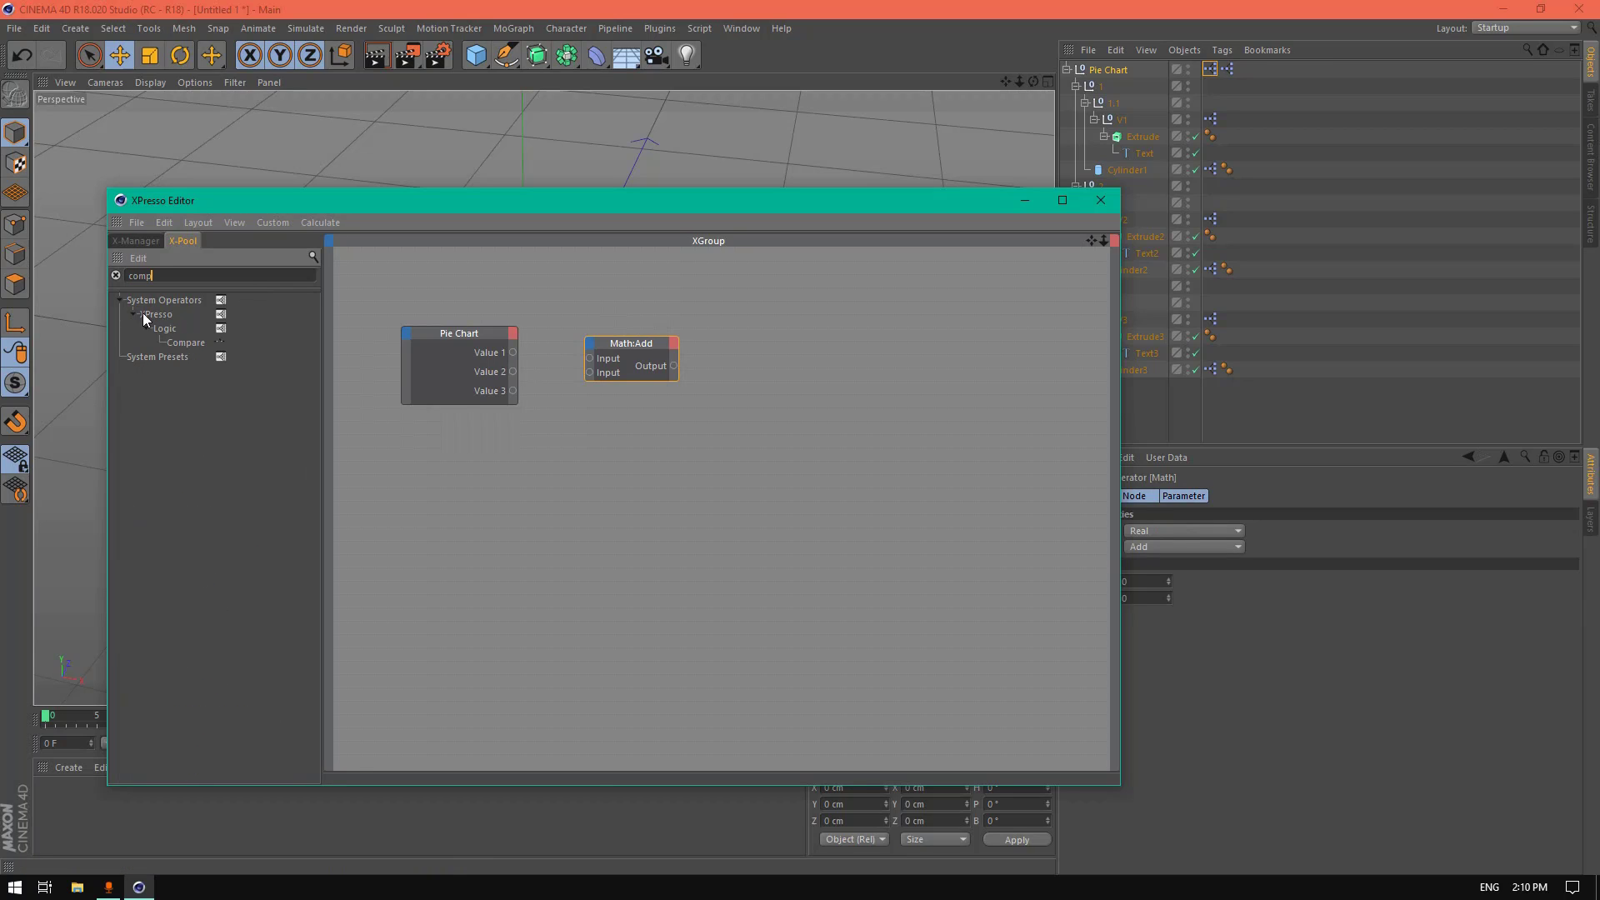
{"action": "left_click_drag", "start_coordinate": [185, 342], "coordinate": [744, 272]}
Step: Connect Value 1, Value 2 and Value 3 to three Math:Add inputs, and the sum output to Compare's Input 1
{"action": "left_click", "coordinate": [631, 348]}
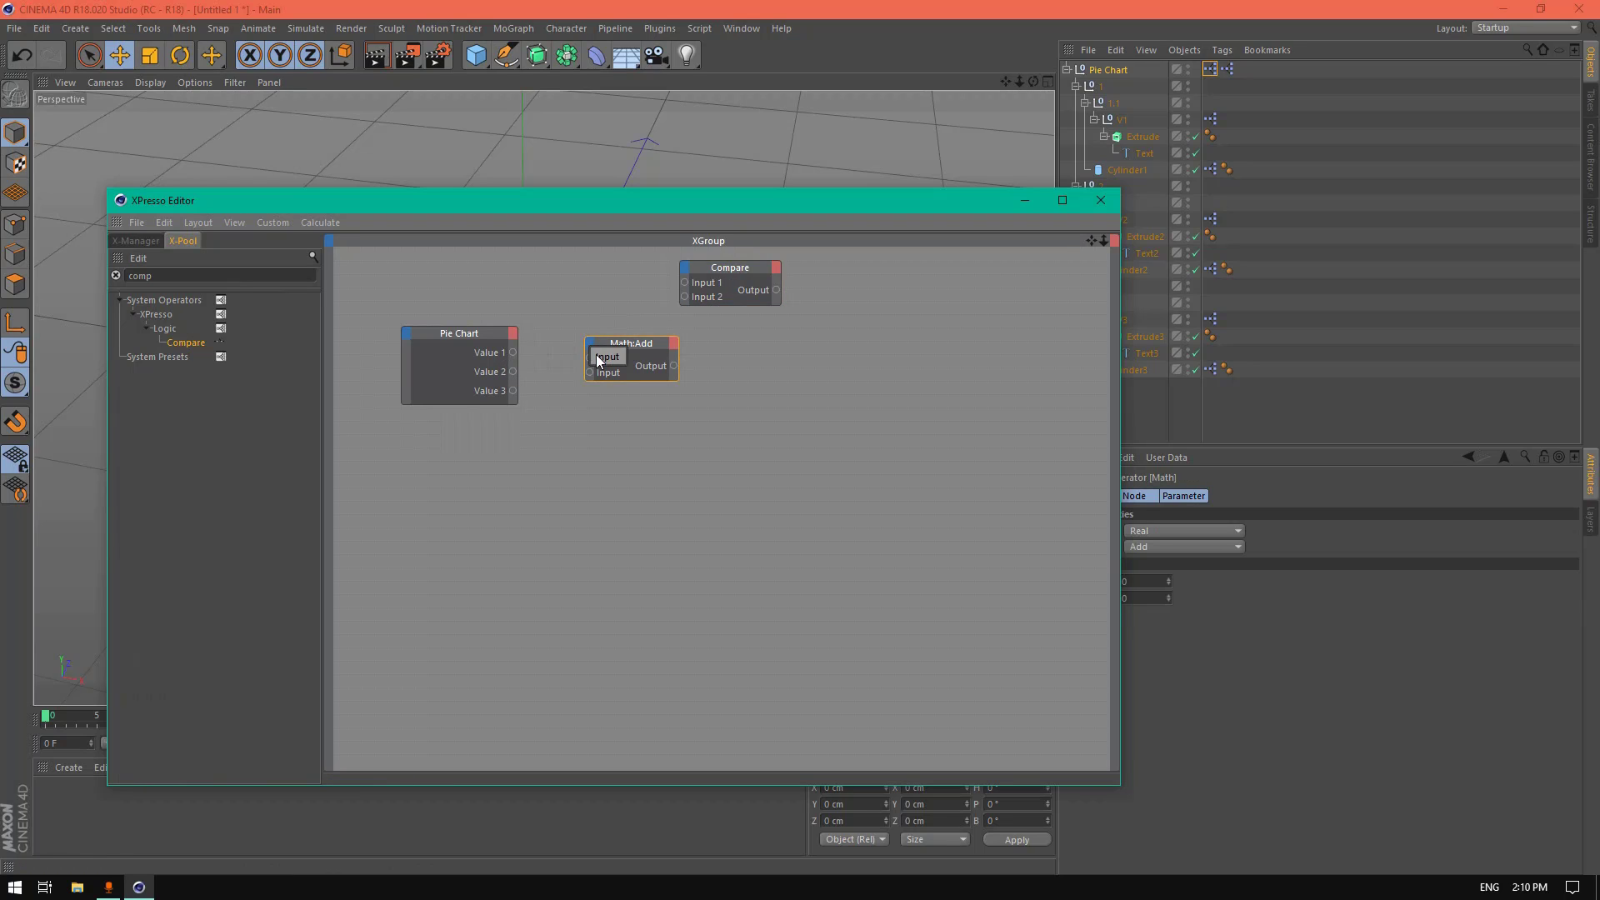
{"action": "left_click_drag", "start_coordinate": [590, 355], "coordinate": [514, 392]}
{"action": "left_click_drag", "start_coordinate": [642, 342], "coordinate": [607, 269]}
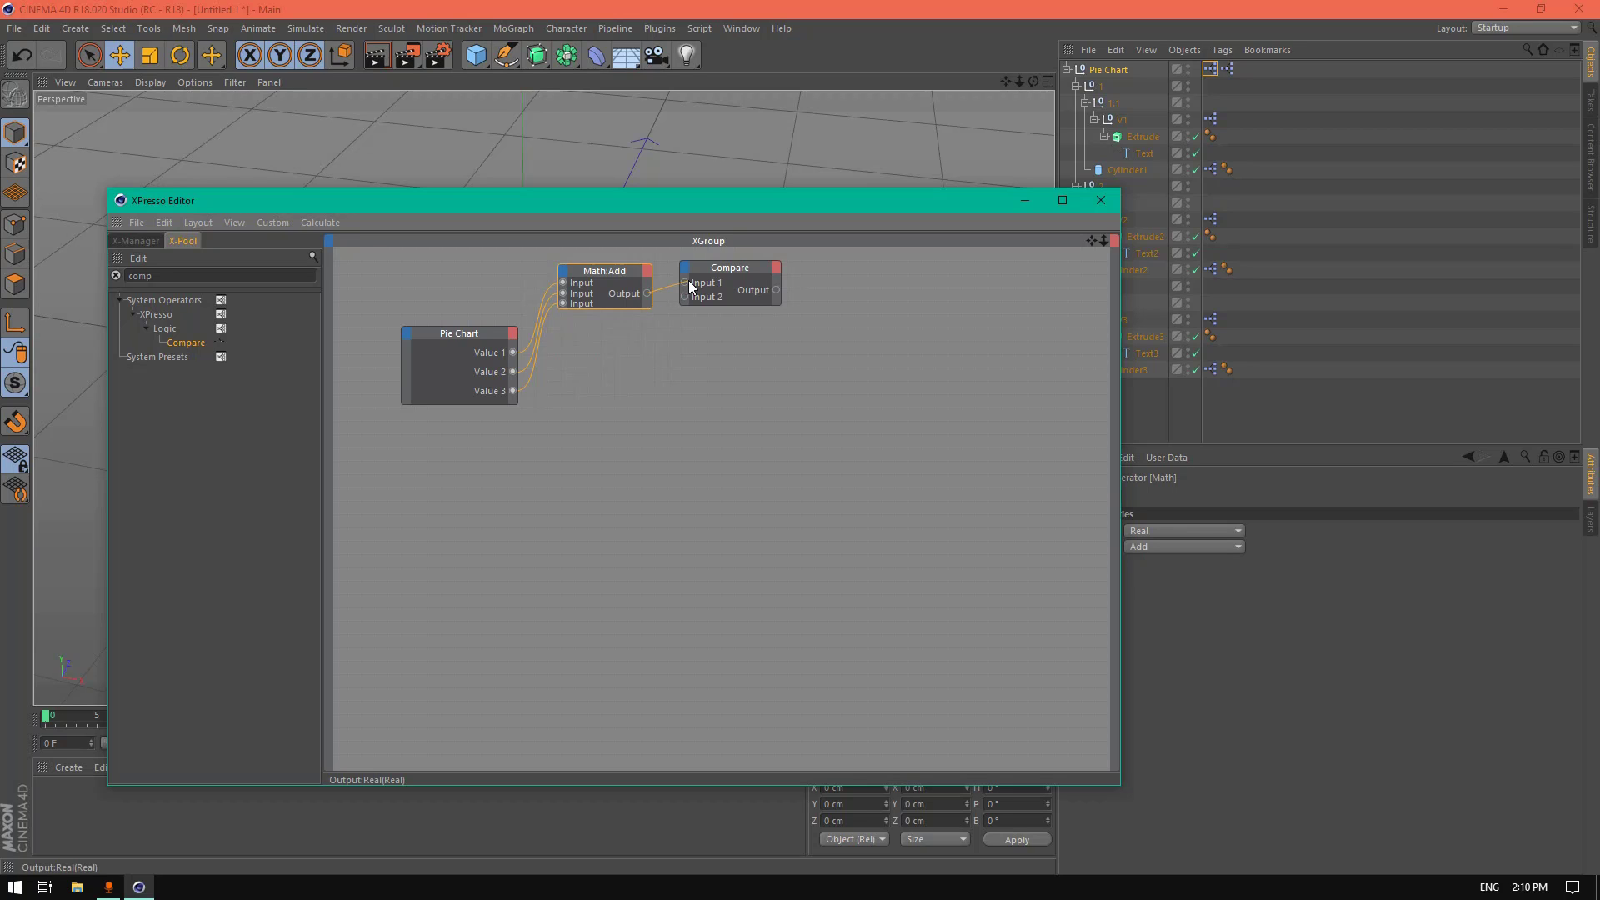
{"action": "left_click_drag", "start_coordinate": [688, 289], "coordinate": [768, 275]}
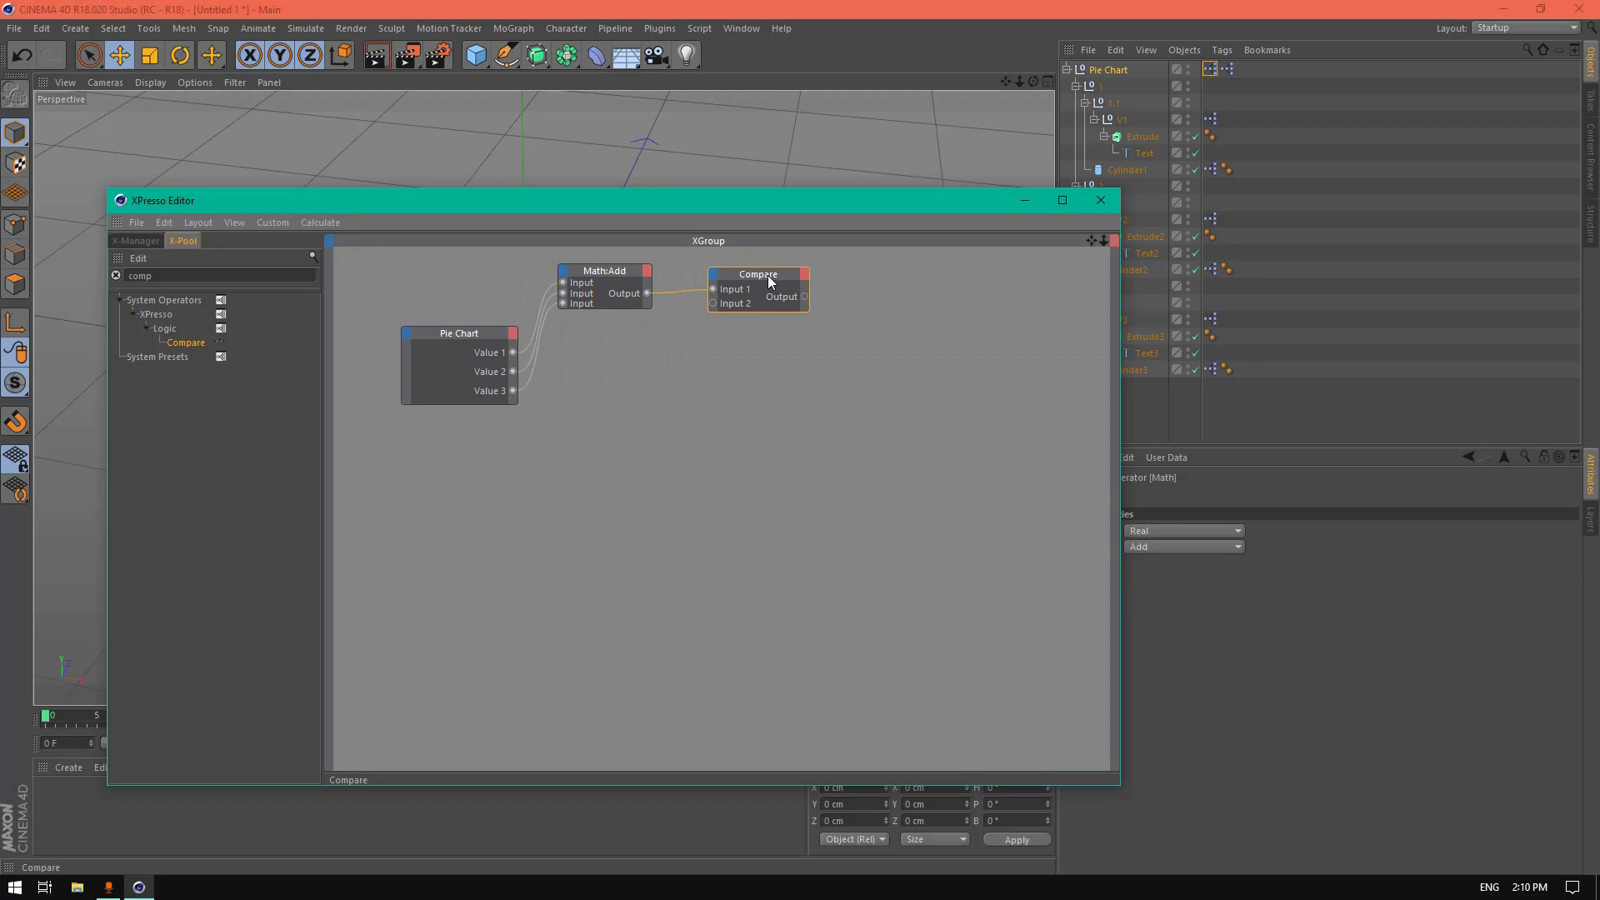
Step: Place a second Pie Chart node beyond Compare and give it Value 1, Value 2 and Value 3 user data inputs
{"action": "left_click_drag", "start_coordinate": [1109, 70], "coordinate": [1029, 337]}
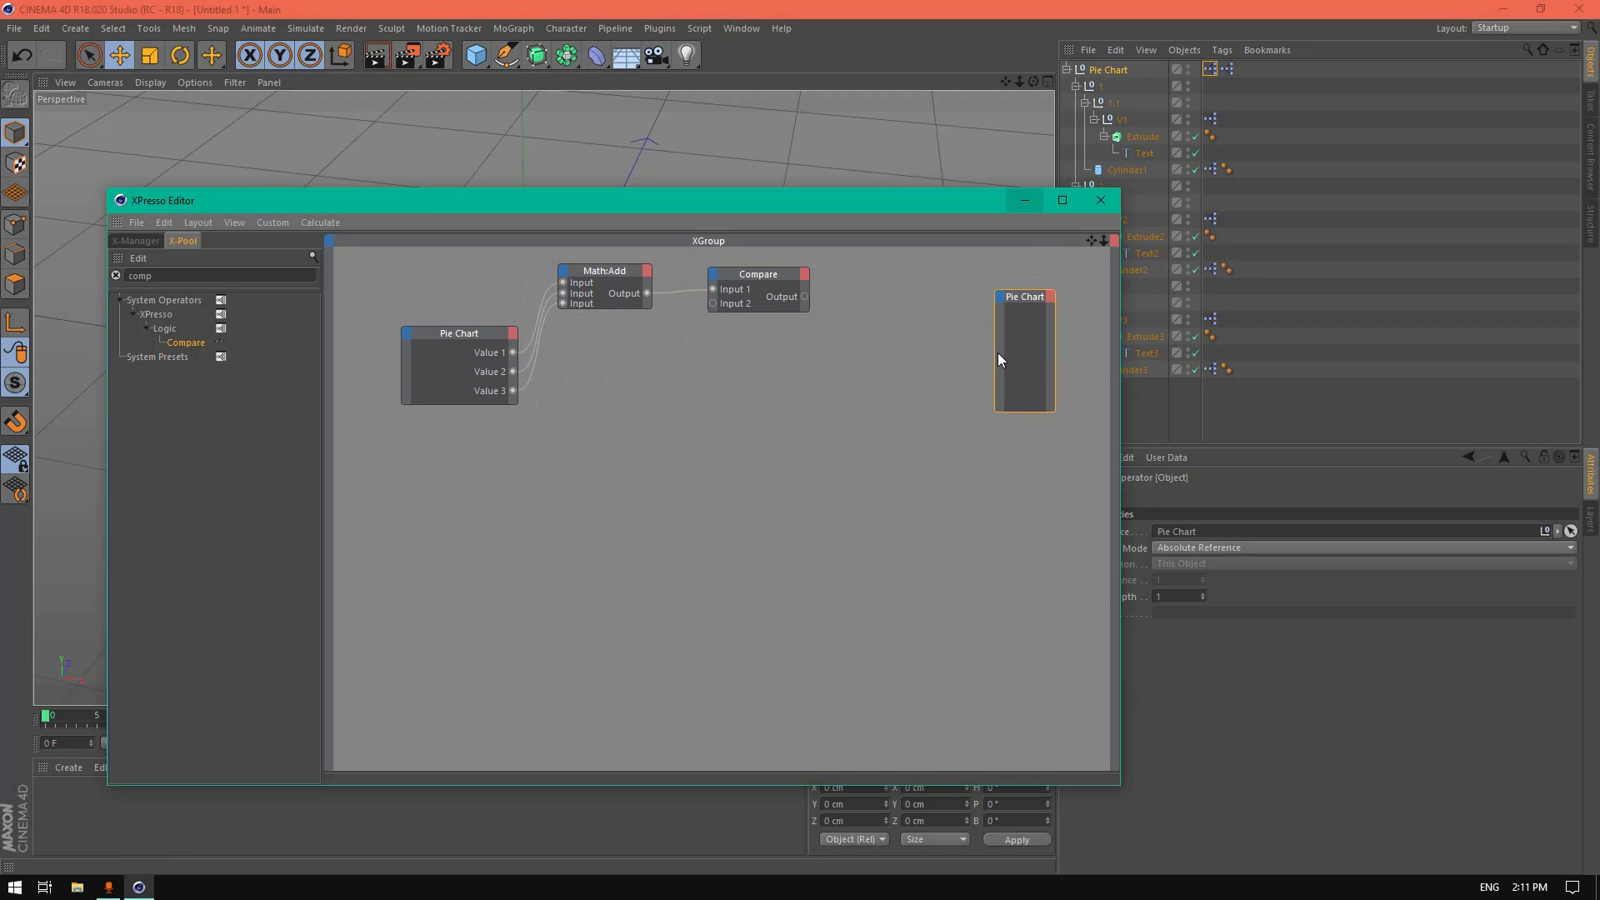
{"action": "left_click", "coordinate": [1000, 298]}
{"action": "mouse_move", "coordinate": [1068, 440]}
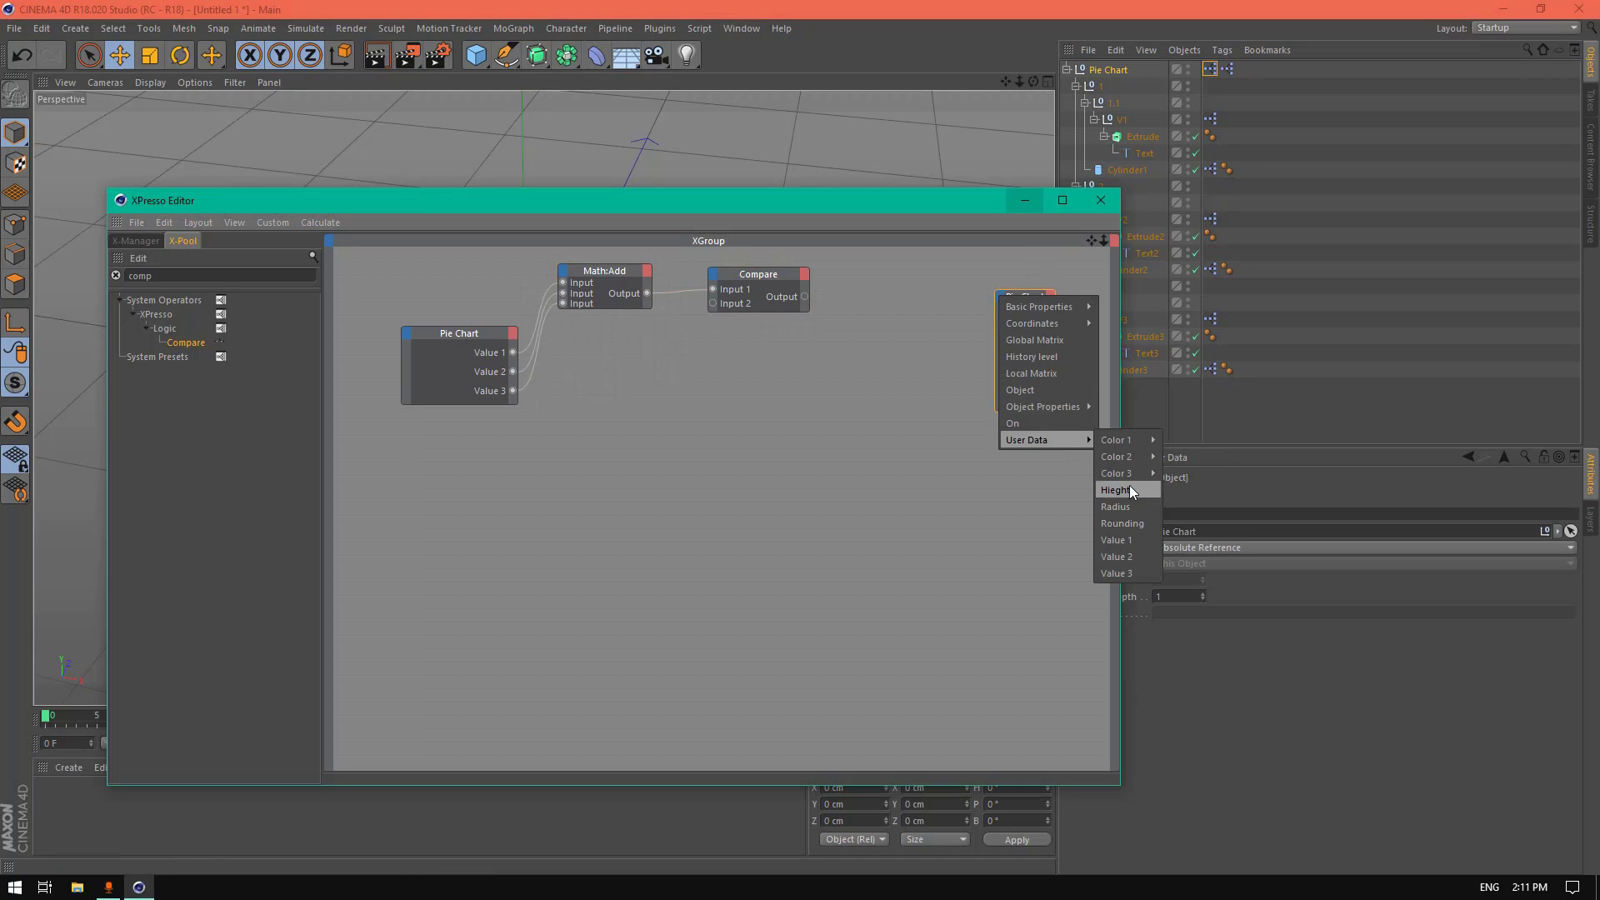
{"action": "left_click", "coordinate": [1132, 534]}
{"action": "left_click", "coordinate": [1001, 299]}
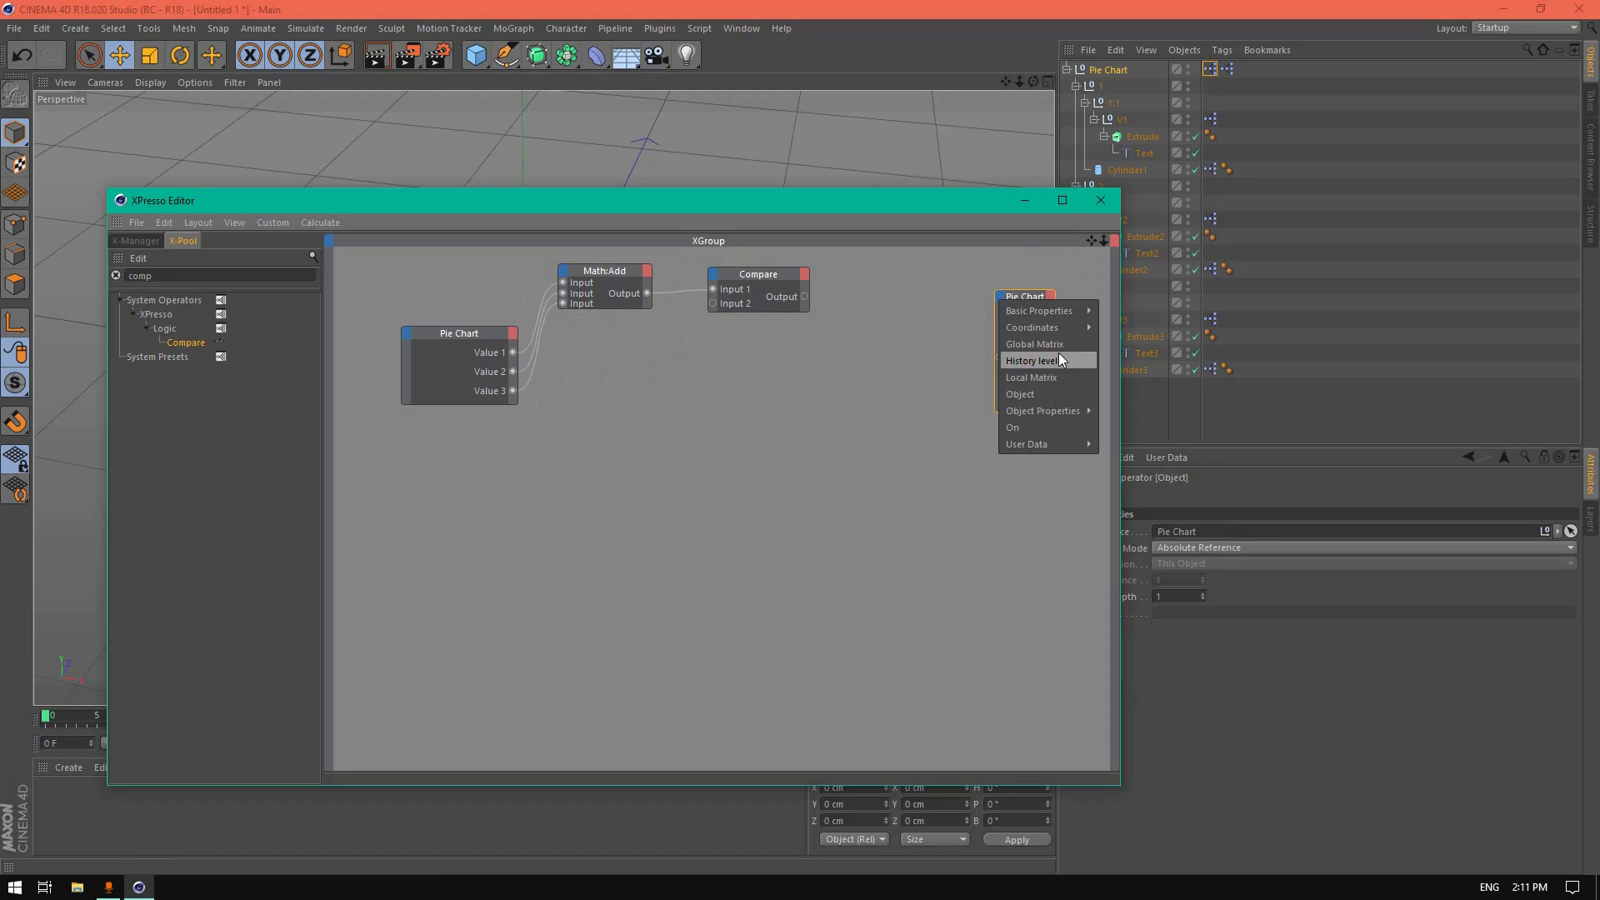
{"action": "mouse_move", "coordinate": [1083, 444]}
{"action": "left_click", "coordinate": [1129, 558]}
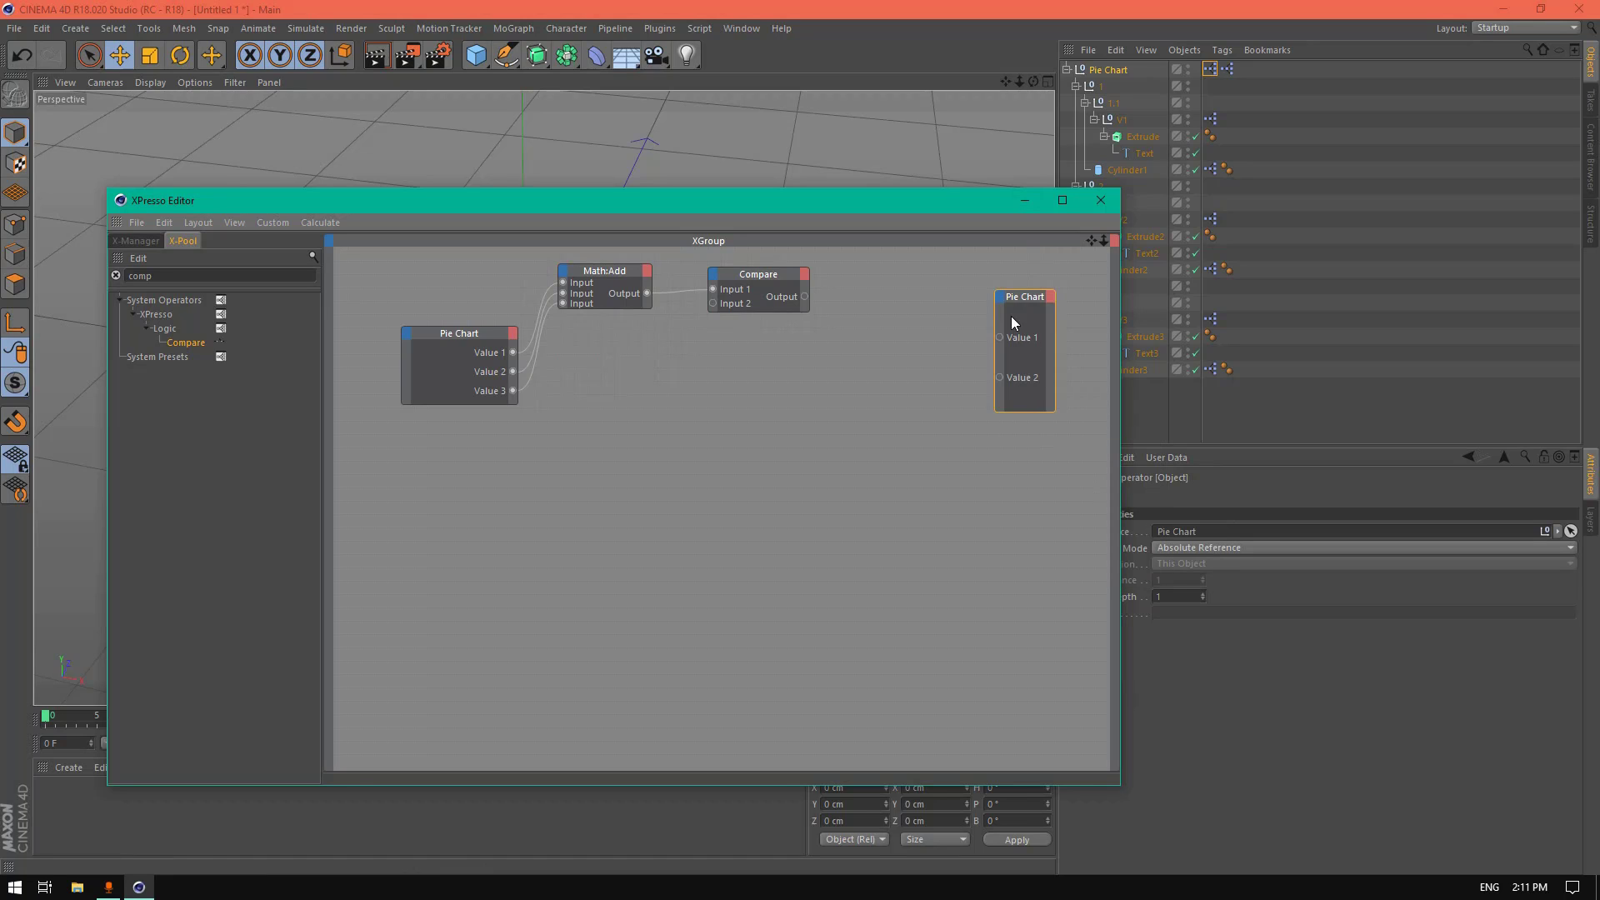
{"action": "left_click", "coordinate": [1002, 299]}
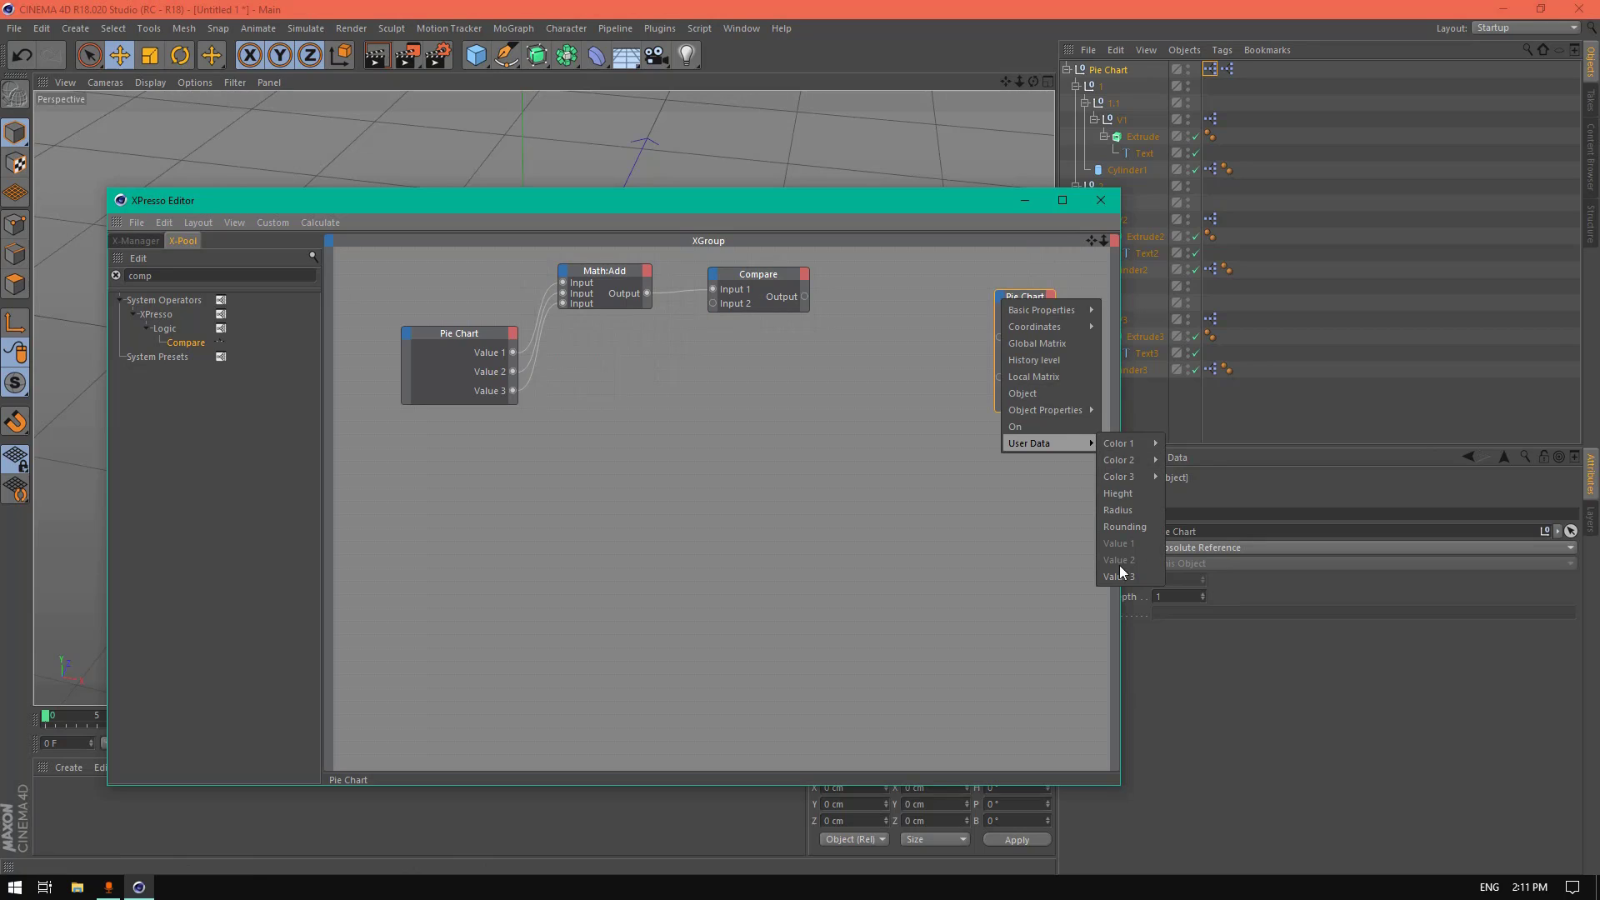
{"action": "left_click", "coordinate": [1127, 572]}
Step: Shorten and widen the second Pie Chart node and position it with free space between it and Compare
{"action": "left_click_drag", "start_coordinate": [1032, 312], "coordinate": [1014, 307]}
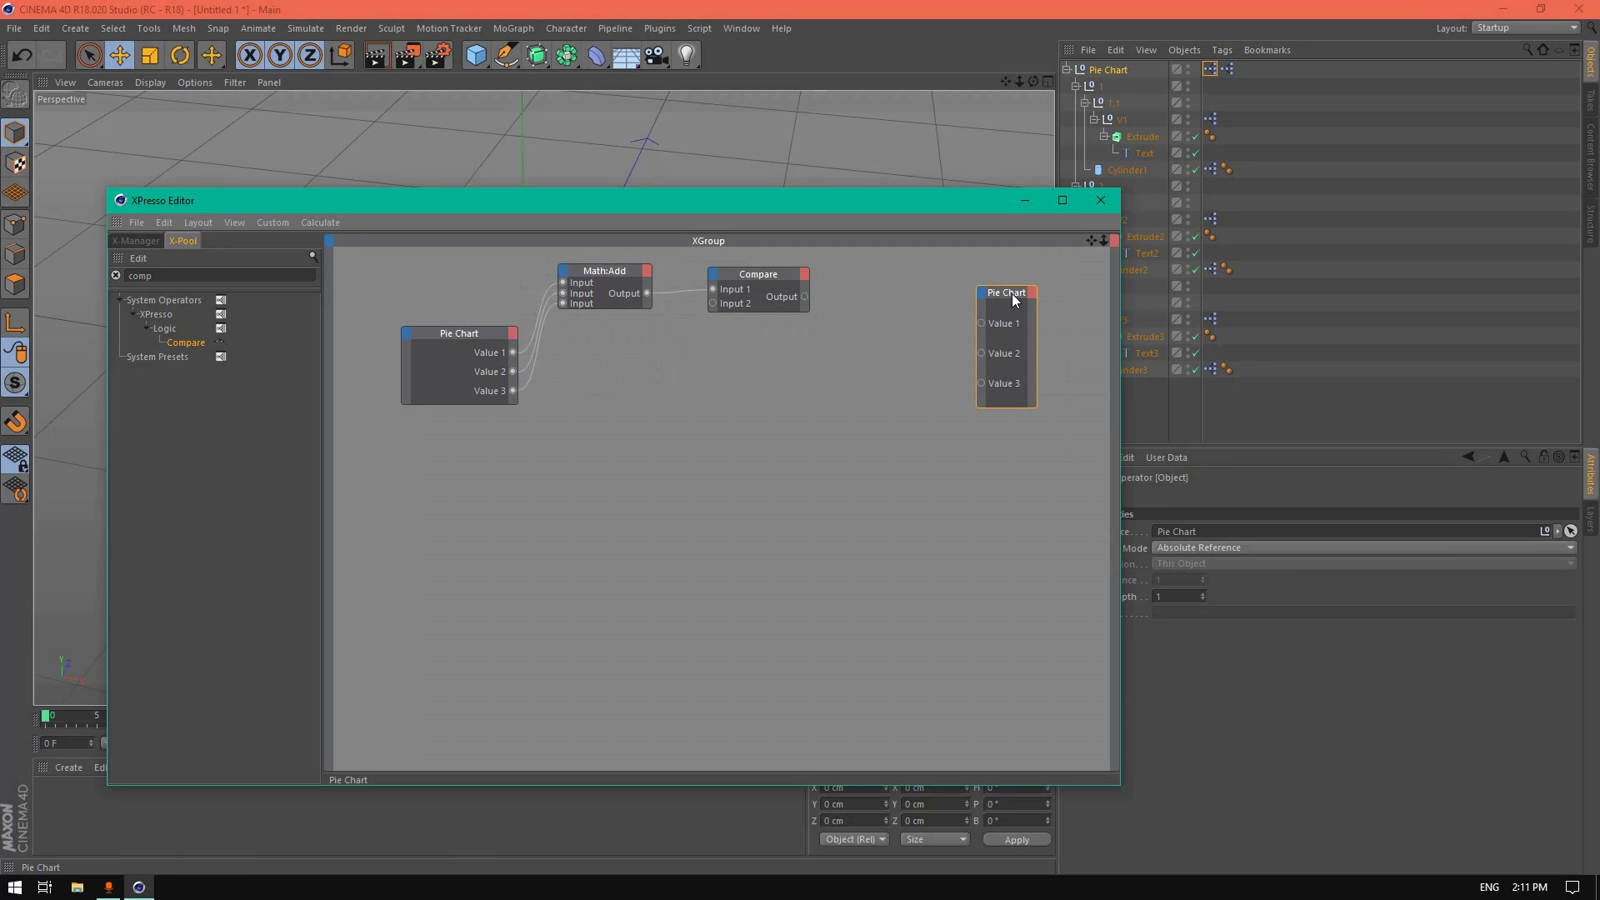
{"action": "left_click_drag", "start_coordinate": [1010, 407], "coordinate": [1010, 390]}
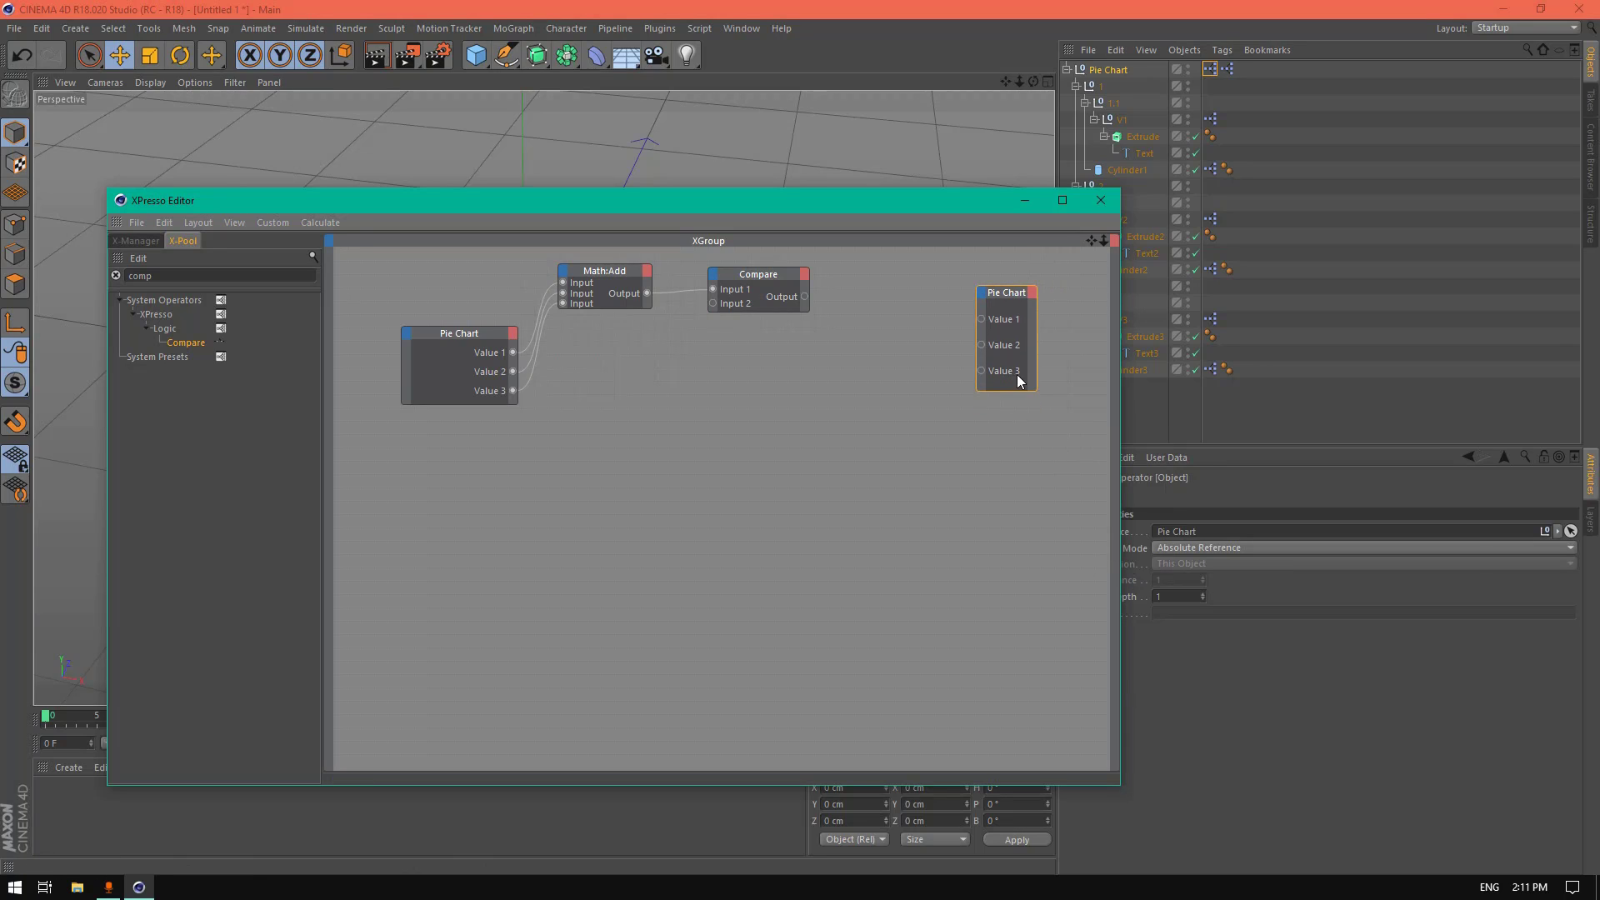
{"action": "mouse_move", "coordinate": [1036, 332]}
{"action": "left_mouse_down"}
{"action": "mouse_move", "coordinate": [1060, 333]}
{"action": "mouse_move", "coordinate": [1037, 301]}
{"action": "left_mouse_up"}
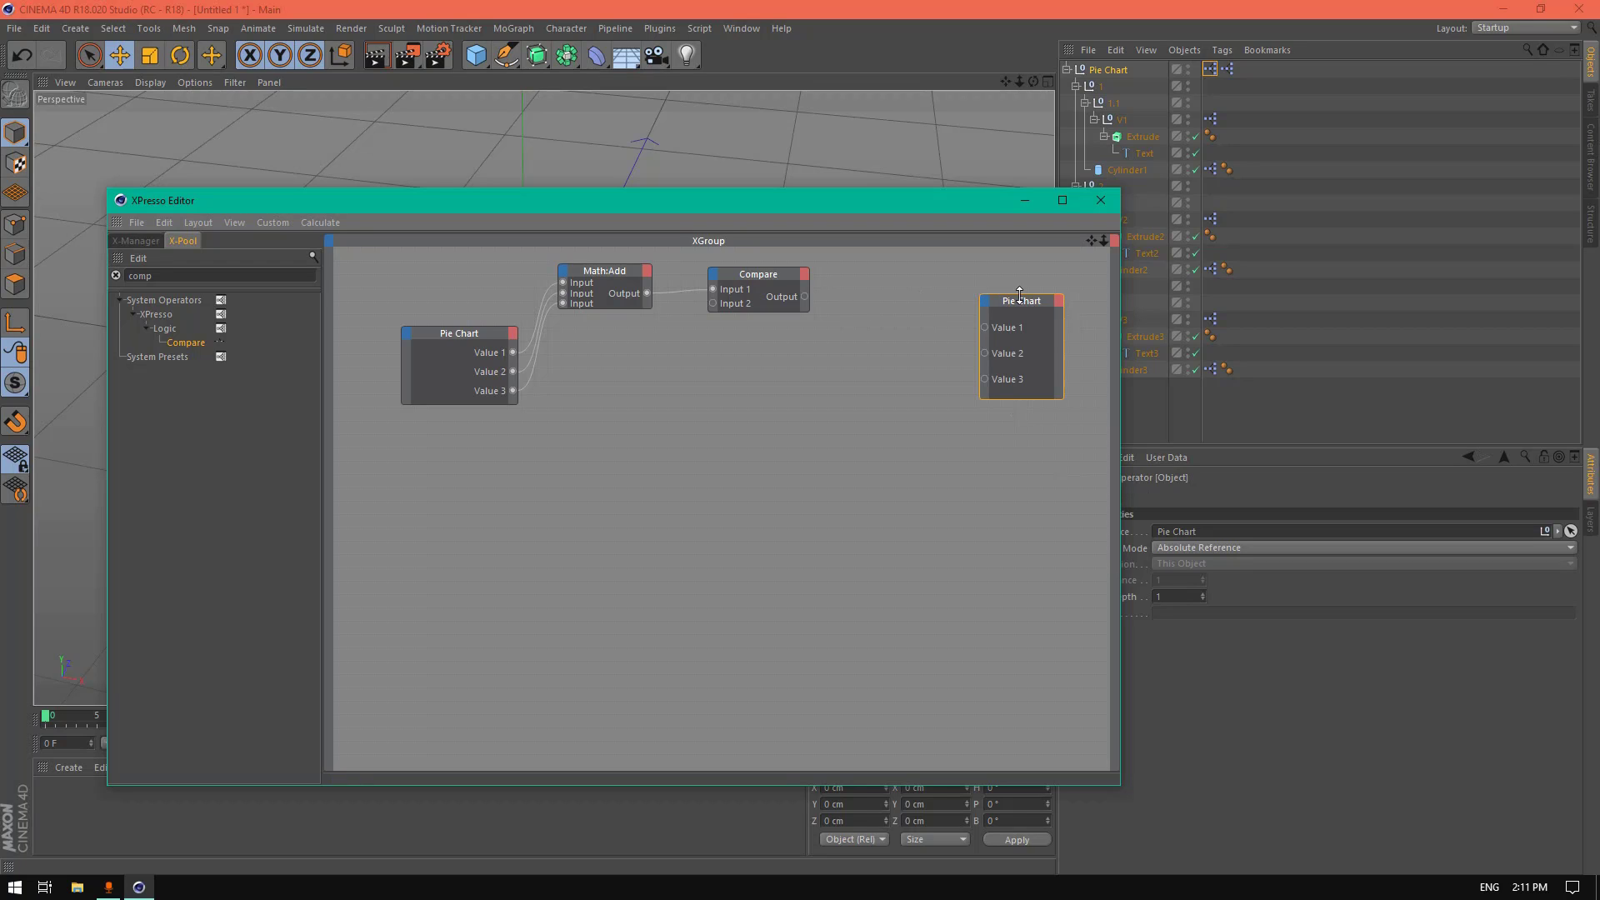
{"action": "left_click_drag", "start_coordinate": [1019, 294], "coordinate": [997, 294]}
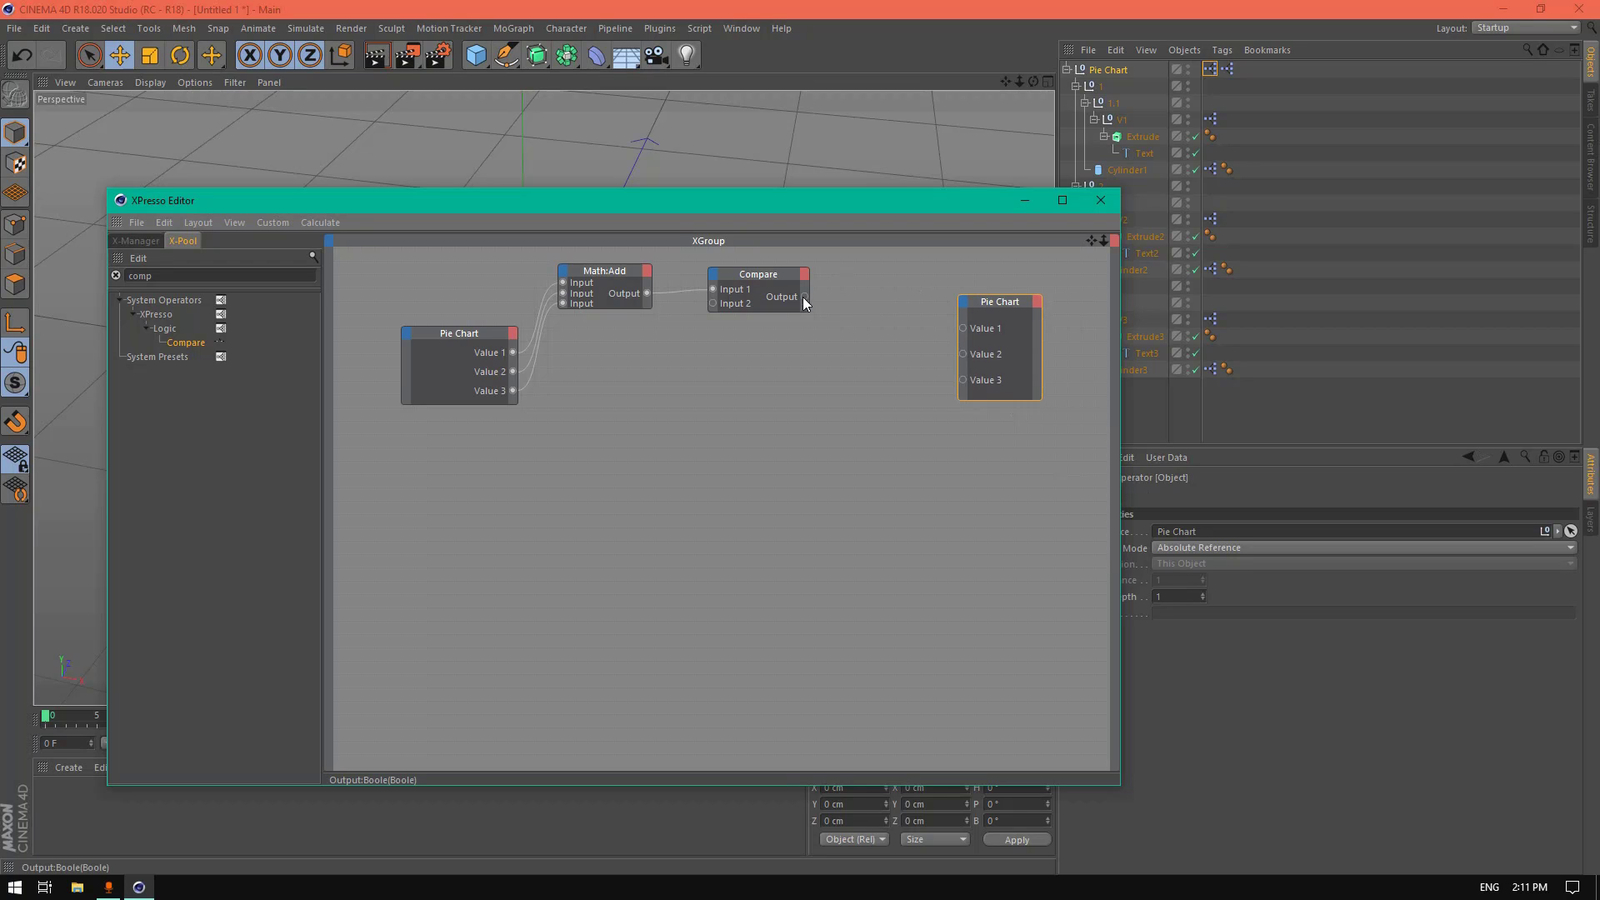
Step: Add a Freeze node below Compare and duplicate it twice to form a stack of three
{"action": "left_click_drag", "start_coordinate": [162, 276], "coordinate": [37, 281]}
{"action": "type", "text": "free"}
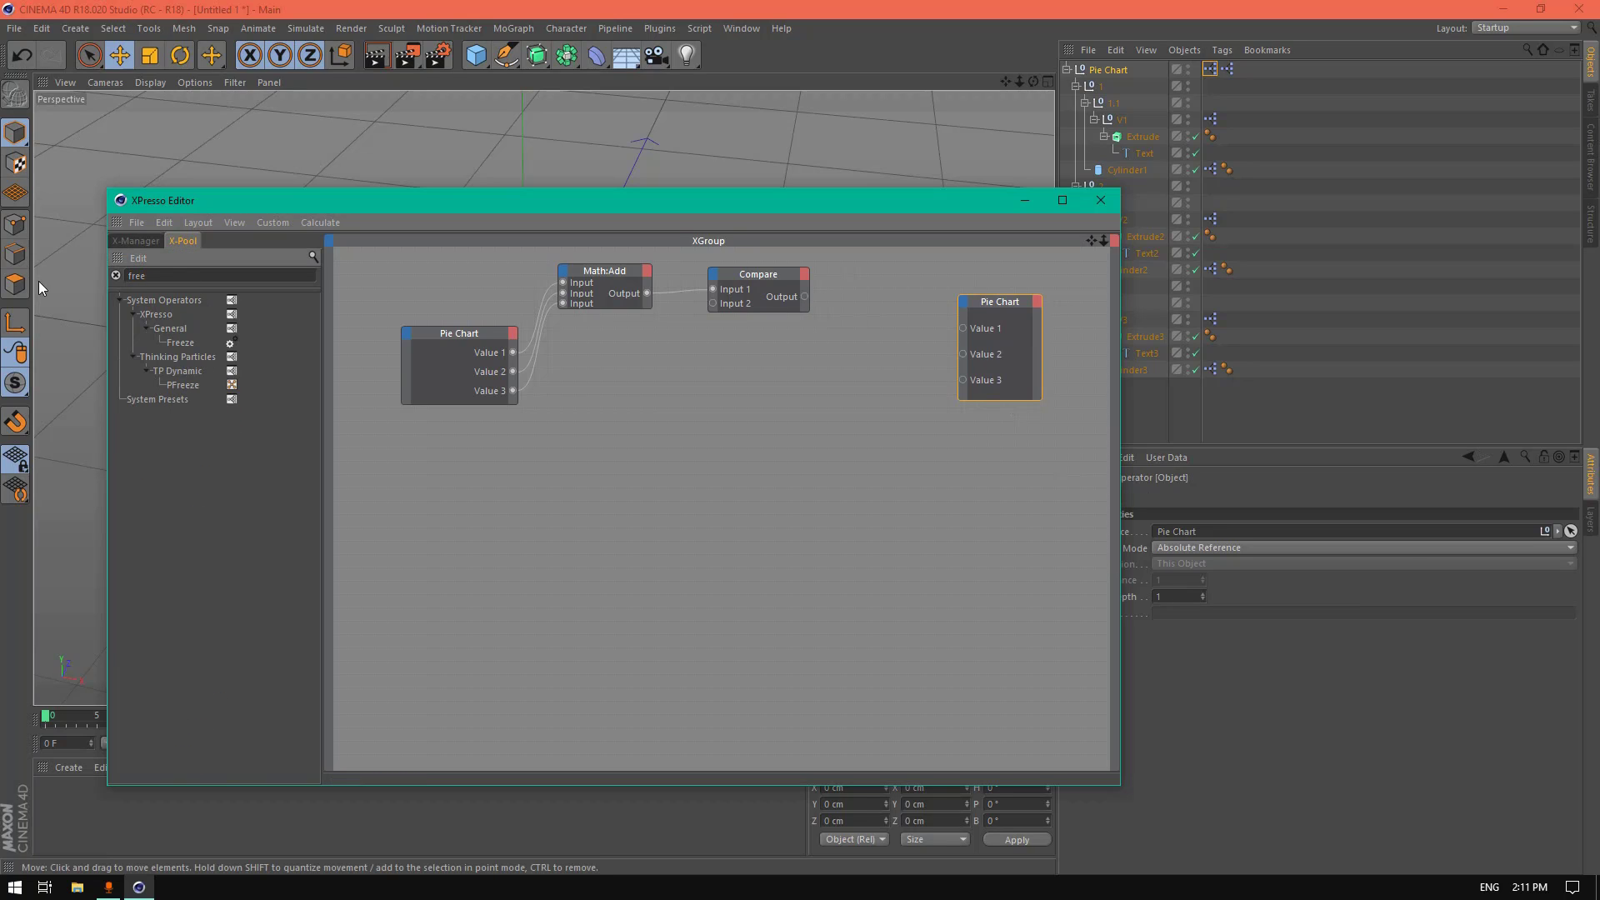
{"action": "left_click_drag", "start_coordinate": [321, 343], "coordinate": [842, 354]}
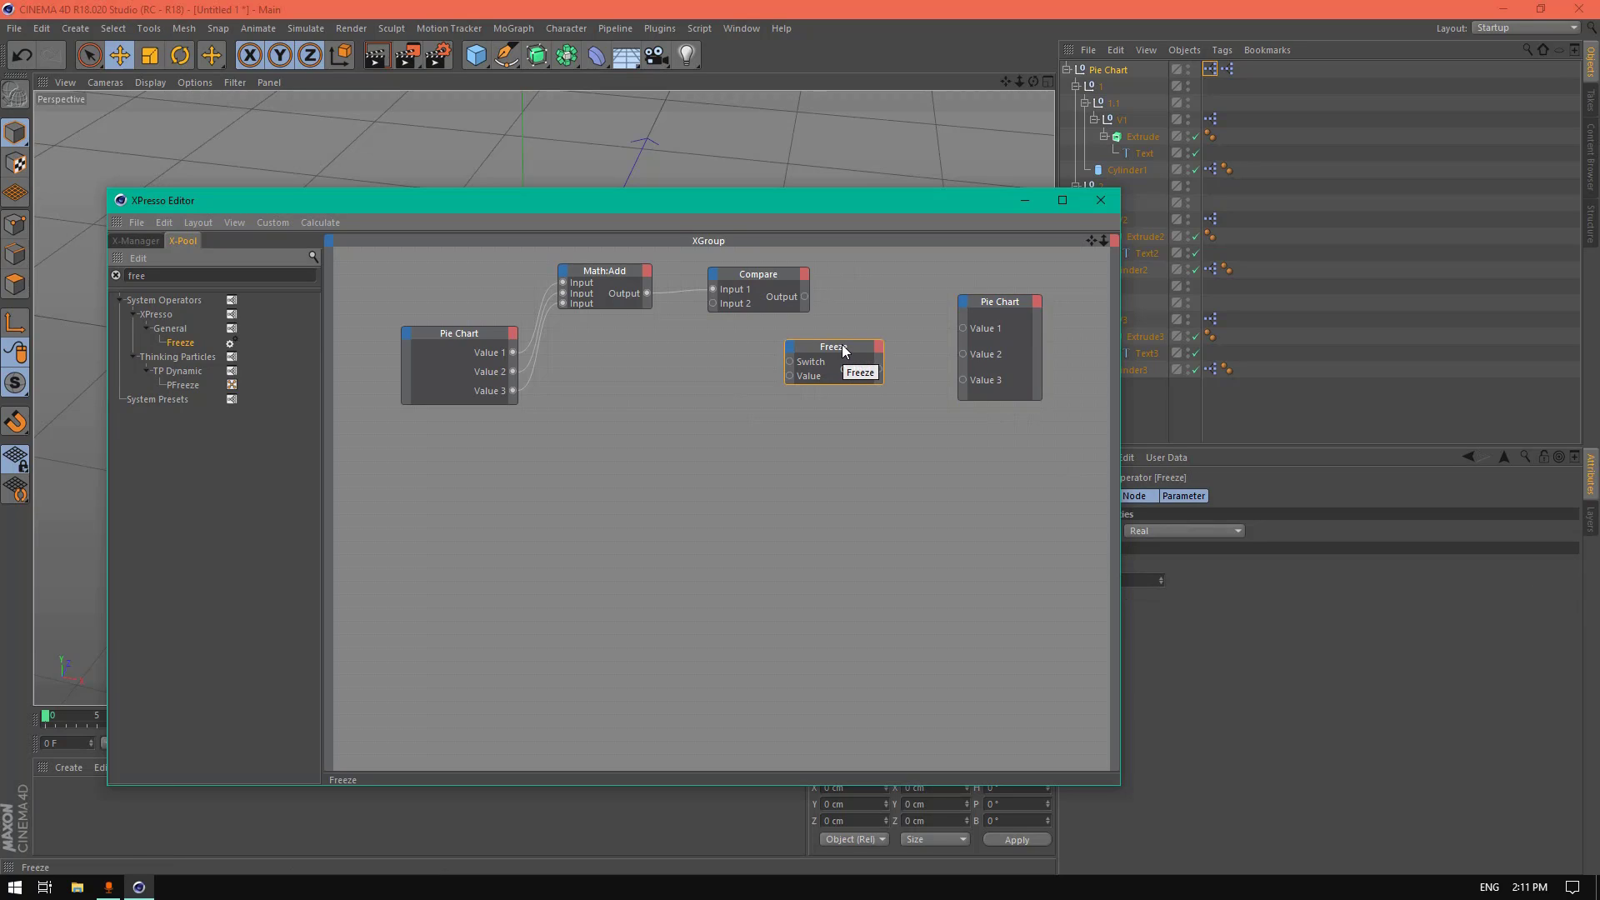
{"action": "left_click_drag", "start_coordinate": [839, 347], "coordinate": [843, 409], "text": "ctrl"}
{"action": "left_click", "coordinate": [833, 419]}
{"action": "left_click_drag", "start_coordinate": [840, 491], "coordinate": [844, 456]}
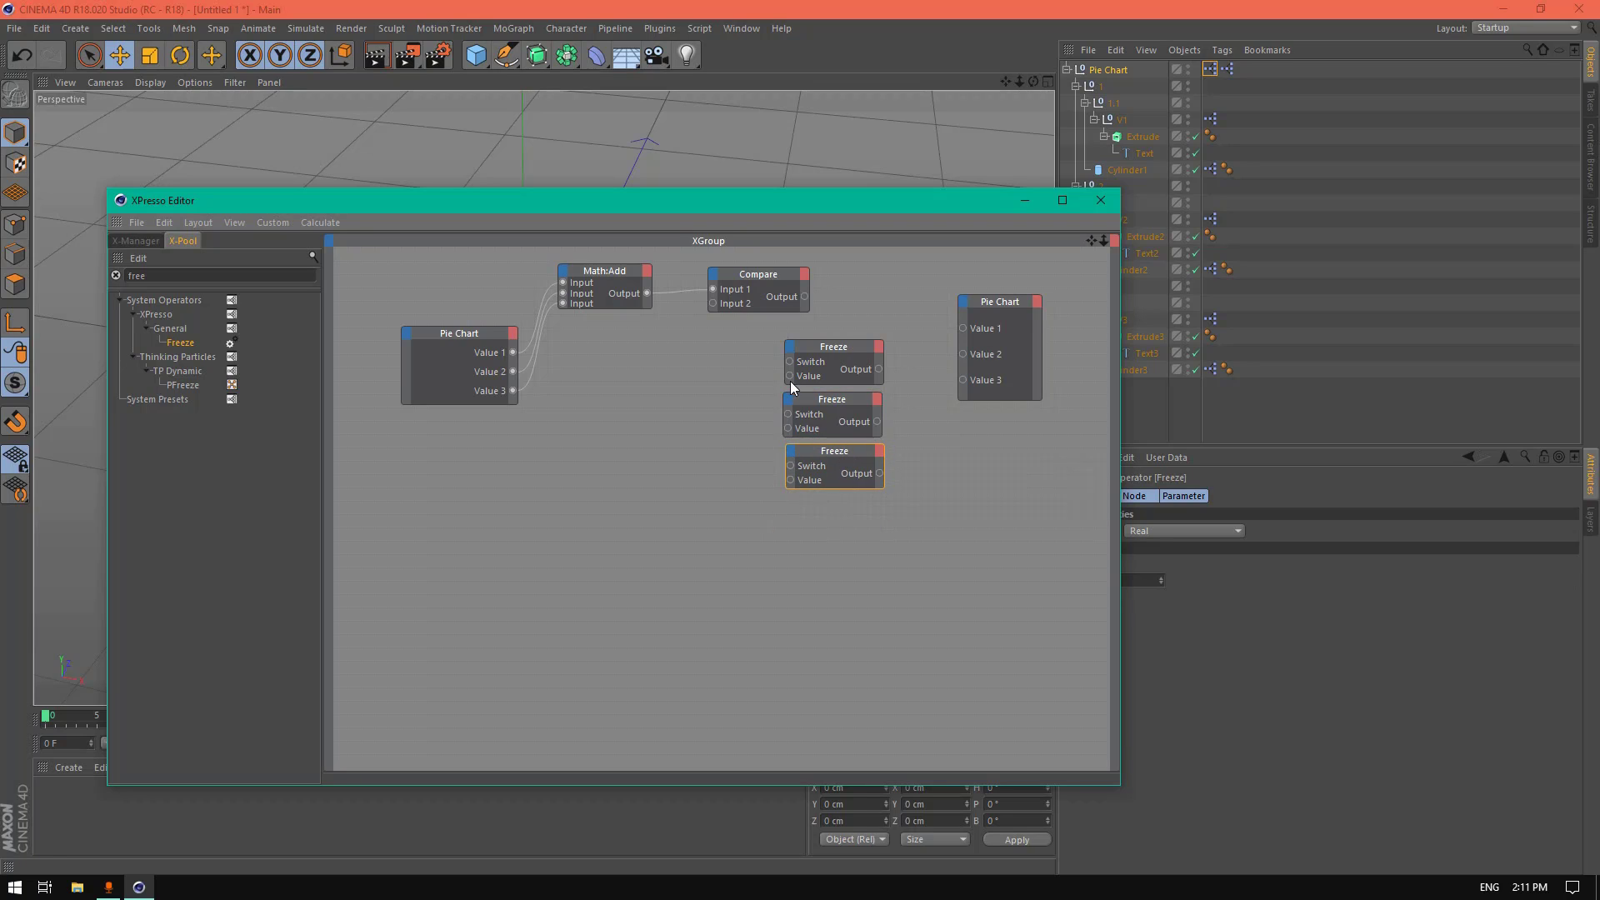
Step: Connect the Pie Chart's Value 1, 2 and 3 to the three Freeze Value inputs, and Compare's output to every Switch input
{"action": "left_click_drag", "start_coordinate": [790, 377], "coordinate": [513, 352]}
{"action": "left_click_drag", "start_coordinate": [789, 428], "coordinate": [687, 412]}
{"action": "left_click_drag", "start_coordinate": [558, 388], "coordinate": [789, 480]}
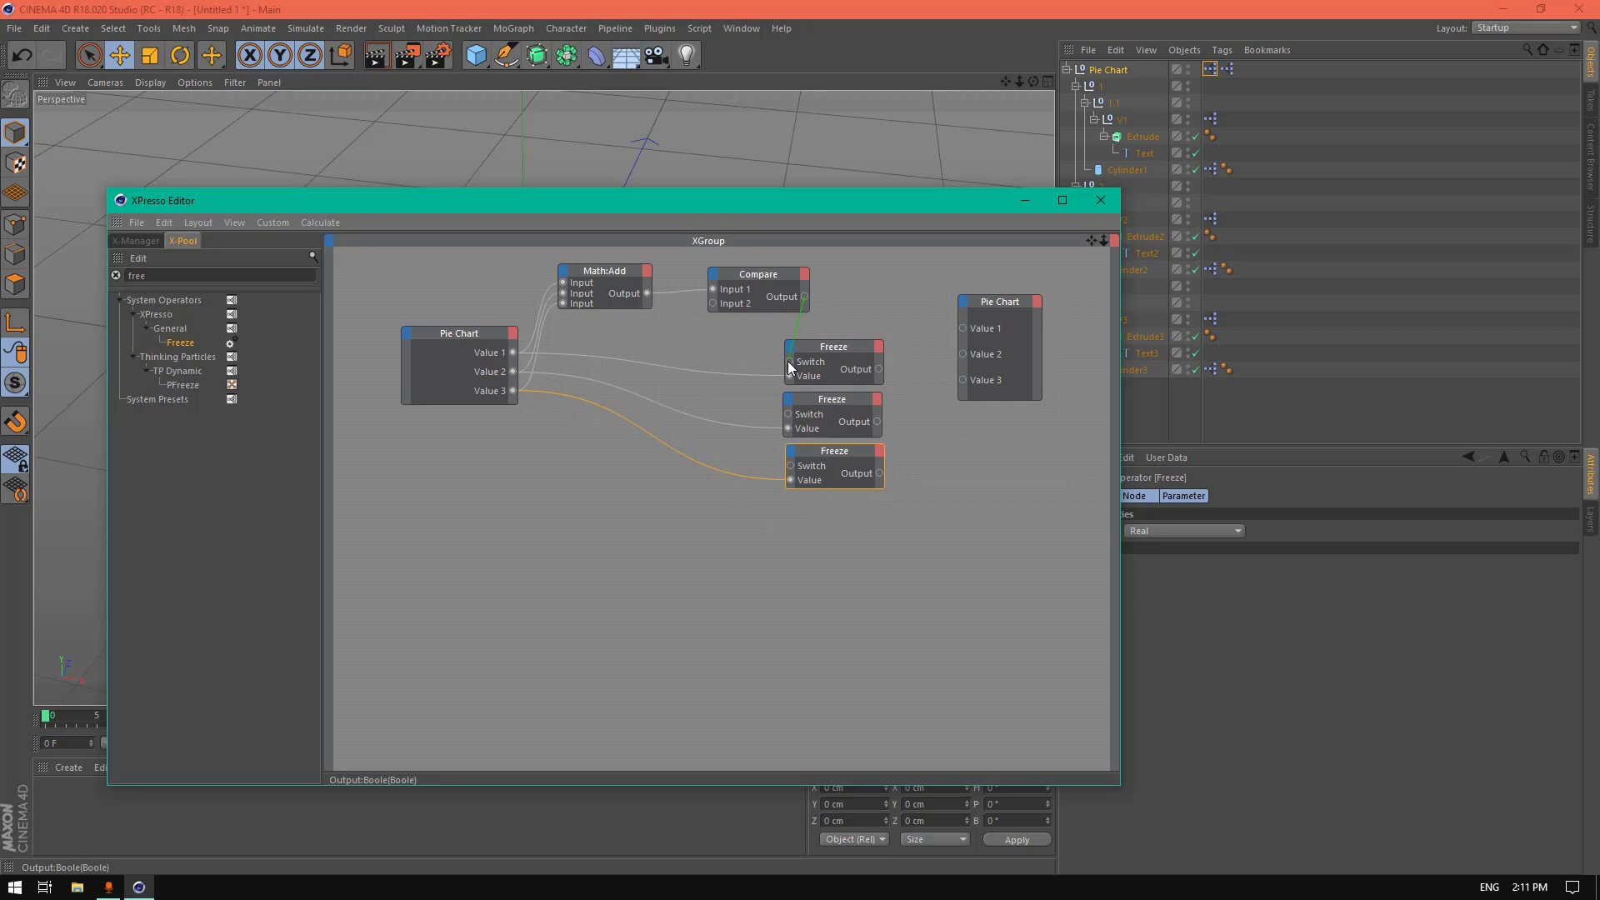
{"action": "left_click_drag", "start_coordinate": [787, 362], "coordinate": [788, 360]}
{"action": "left_click_drag", "start_coordinate": [805, 297], "coordinate": [791, 466]}
Step: Move the three Freeze nodes closer to the second Pie Chart node and space them apart vertically
{"action": "left_click_drag", "start_coordinate": [829, 346], "coordinate": [867, 325]}
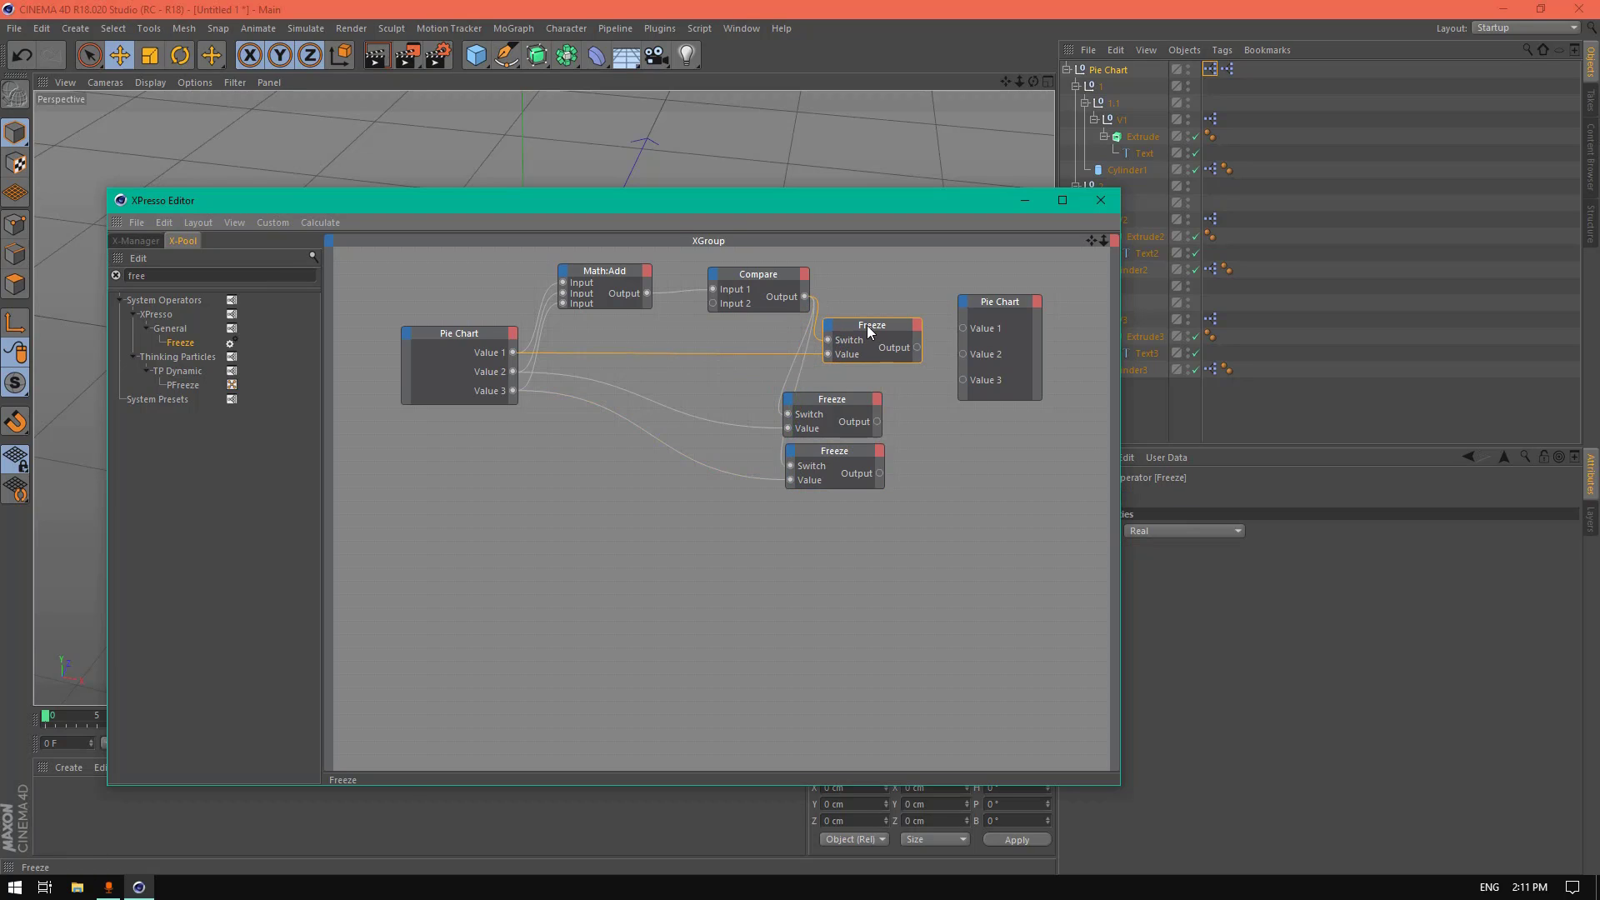
{"action": "left_click_drag", "start_coordinate": [832, 398], "coordinate": [872, 392]}
{"action": "left_click_drag", "start_coordinate": [853, 454], "coordinate": [913, 451]}
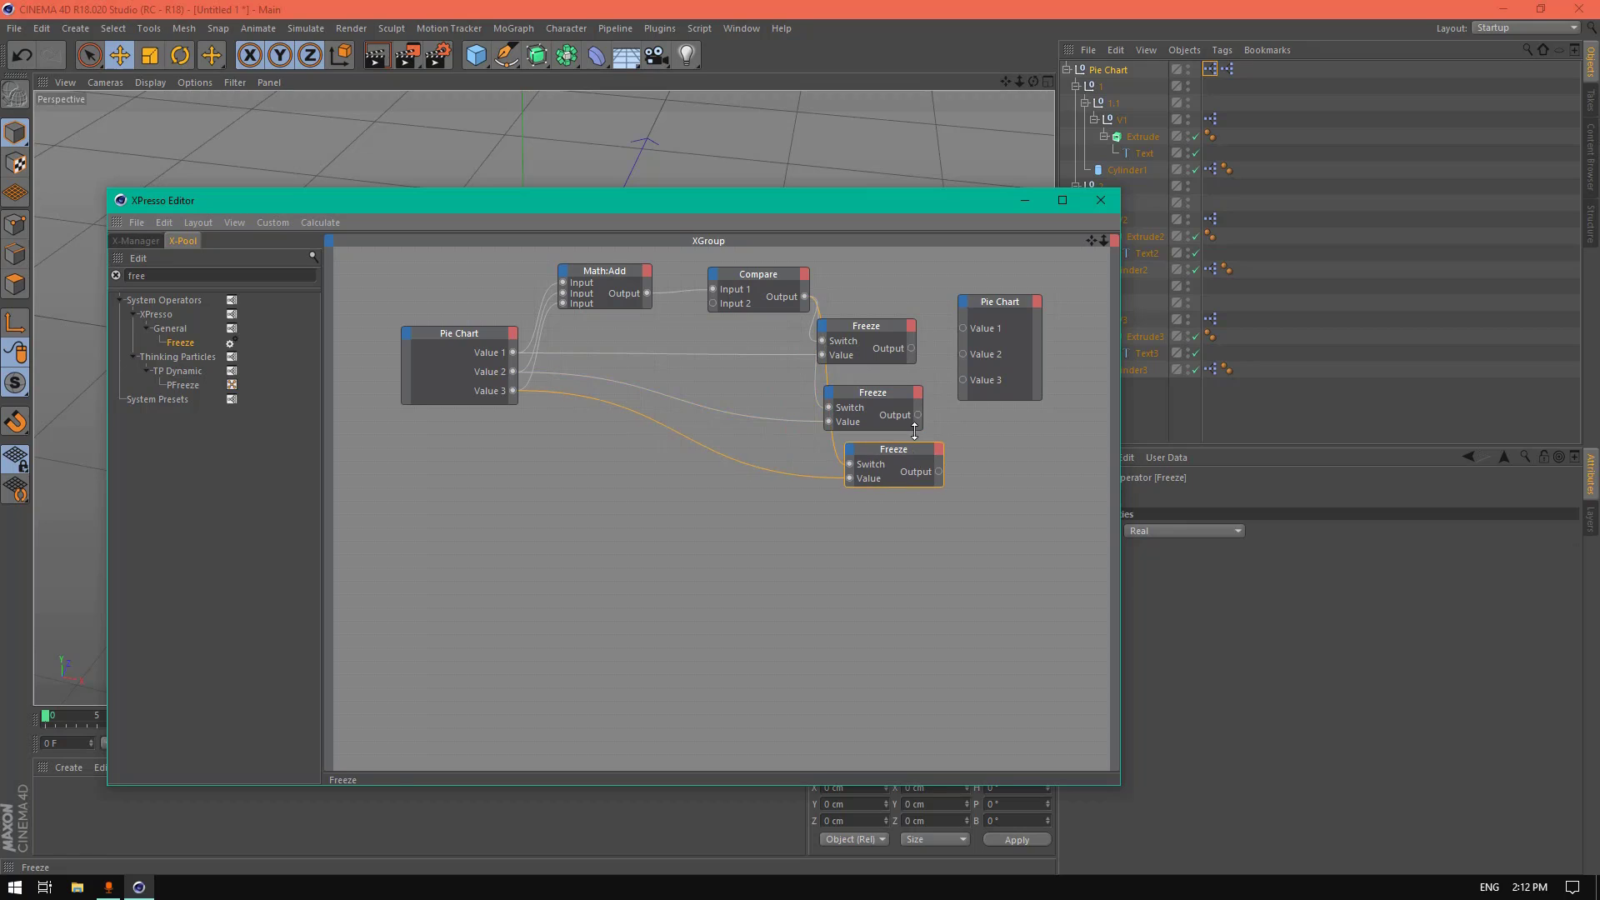
Step: Connect the three Freeze outputs to Value 1, 2 and 3 of the second Pie Chart node and close the XPresso Editor
{"action": "left_click_drag", "start_coordinate": [912, 348], "coordinate": [963, 328]}
{"action": "left_click_drag", "start_coordinate": [939, 472], "coordinate": [964, 381]}
{"action": "left_click", "coordinate": [1100, 200]}
Step: Test the Pie Chart's sliders by setting Value 1 to 100 %, Value 2 to 19 % and Value 3 to 30 %
{"action": "left_click", "coordinate": [1109, 74]}
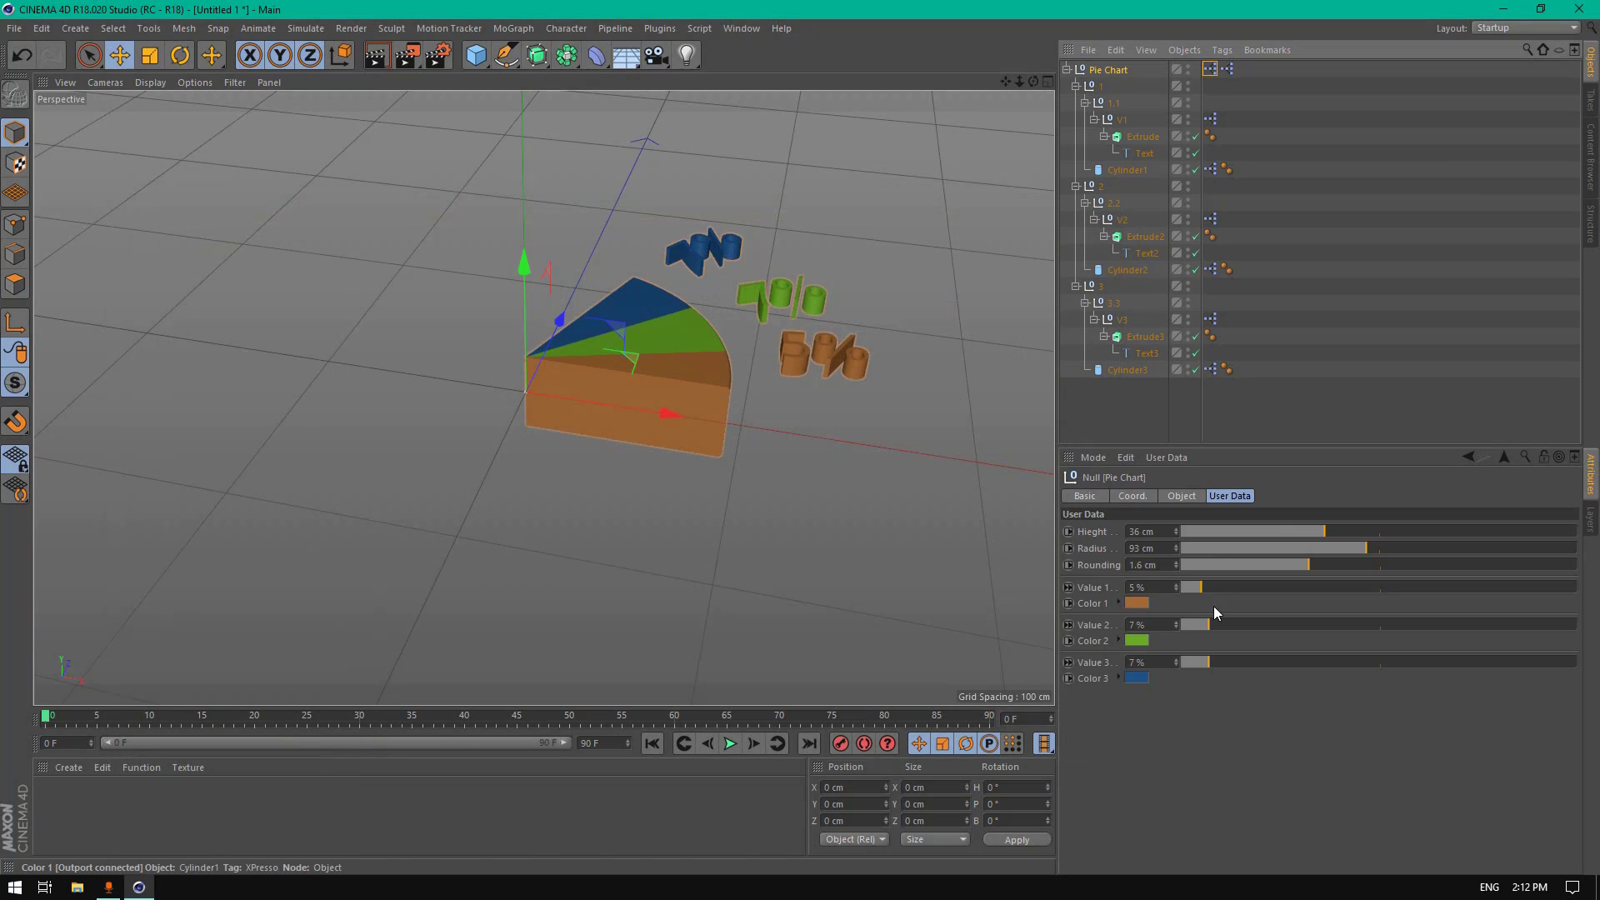
{"action": "left_click_drag", "start_coordinate": [1391, 586], "coordinate": [1575, 586]}
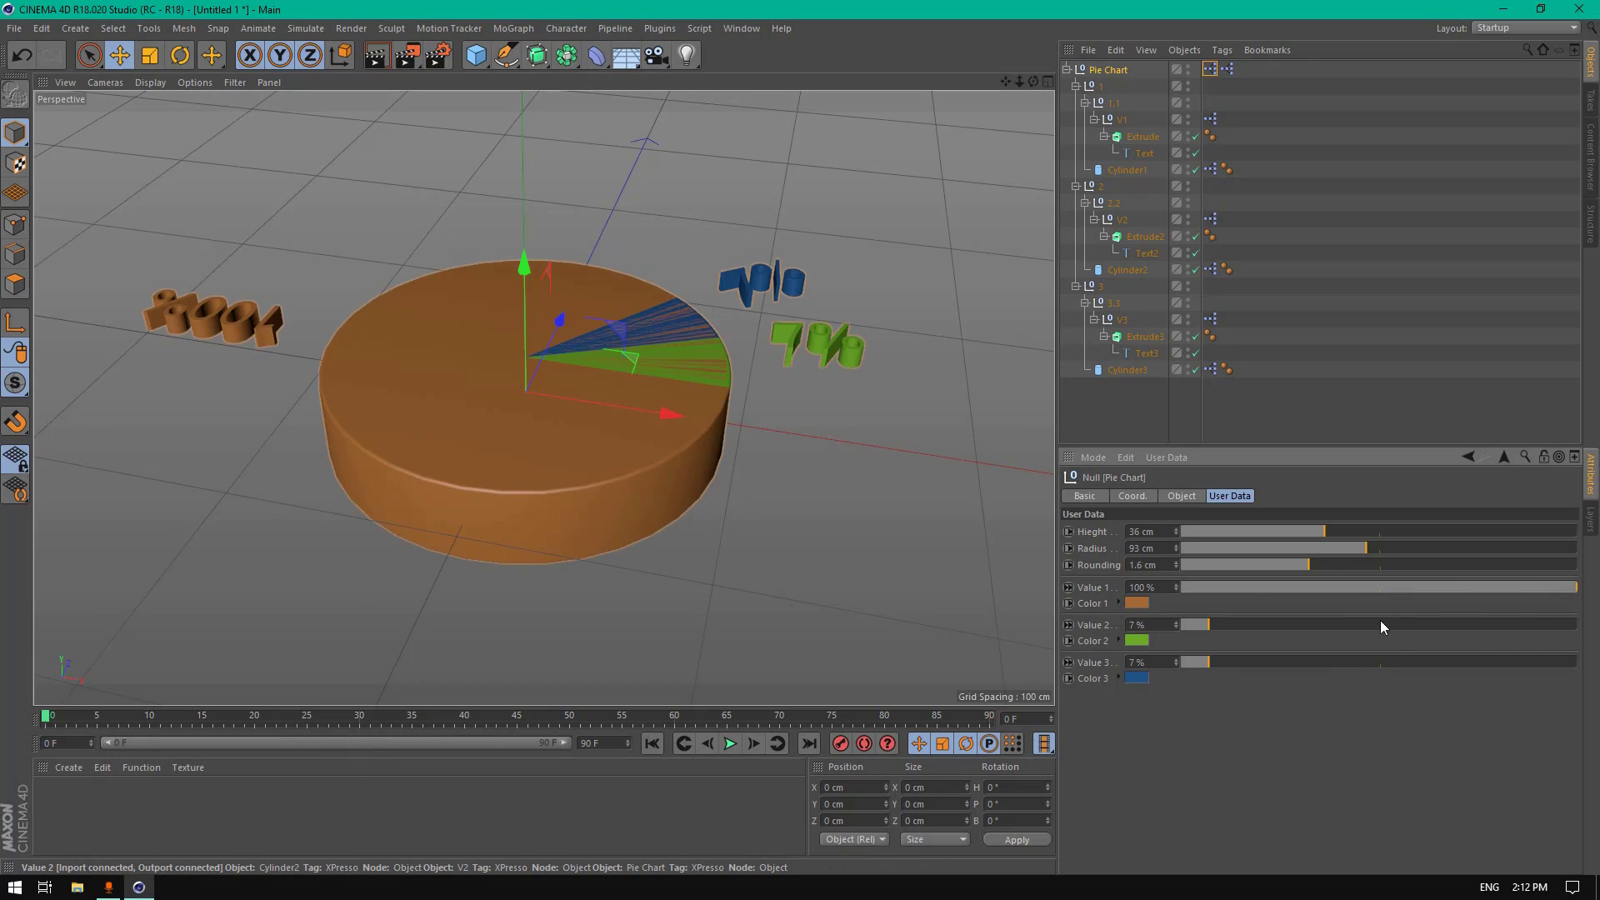
{"action": "left_click_drag", "start_coordinate": [1380, 624], "coordinate": [1577, 624]}
{"action": "left_click_drag", "start_coordinate": [1410, 662], "coordinate": [1257, 625]}
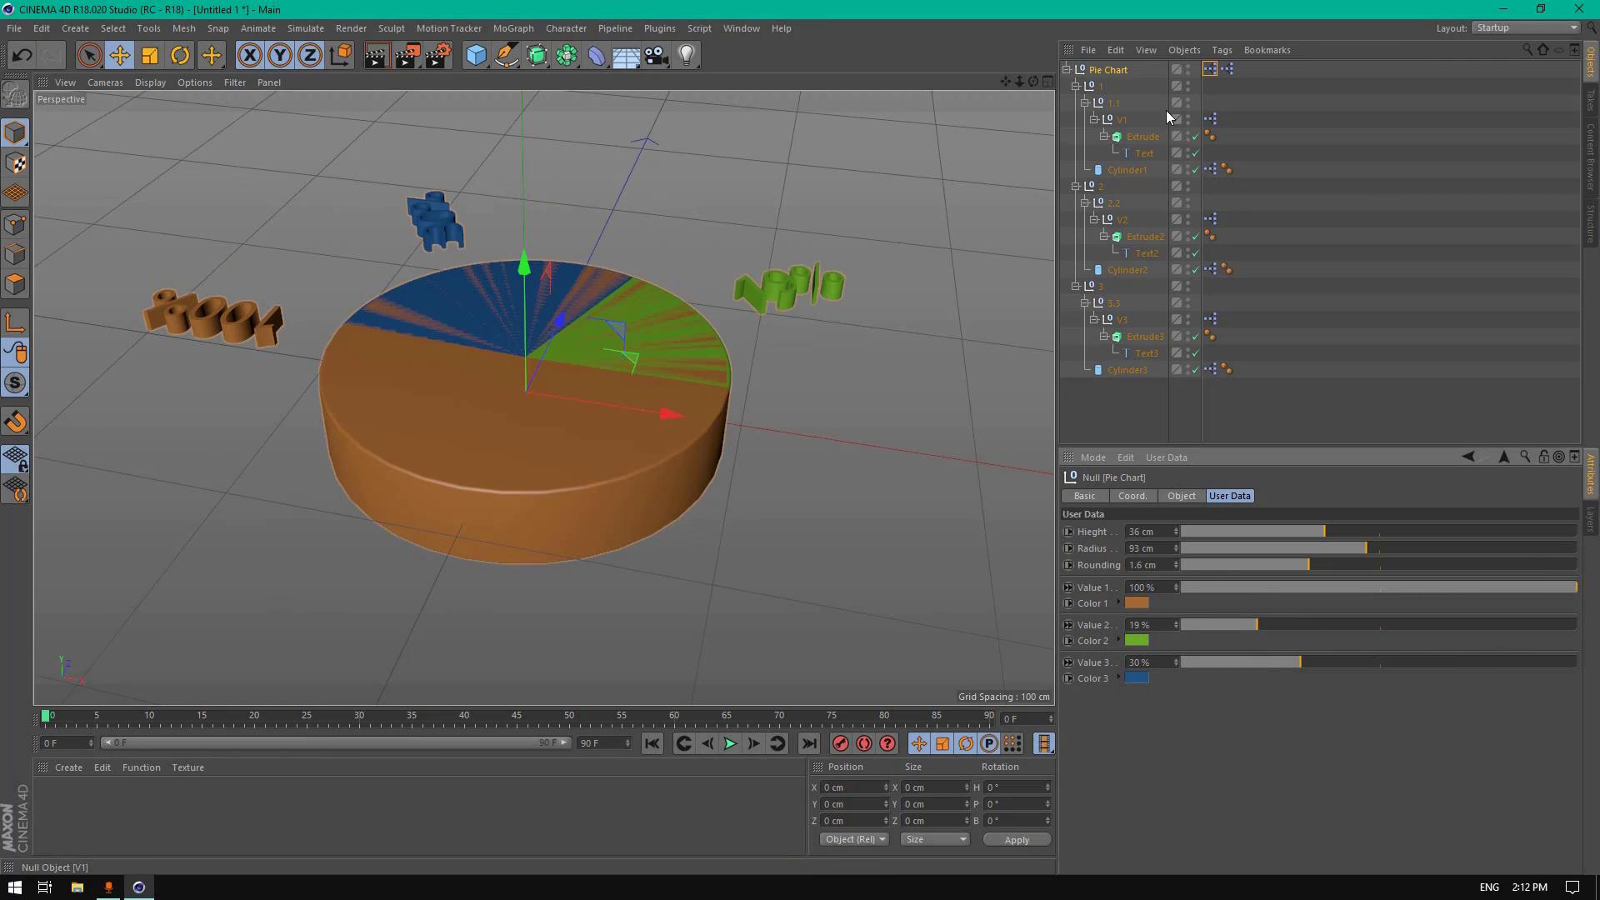
Step: Set the Compare node's function to >= in the Pie Chart's XPresso network and close the editor
{"action": "double_click", "coordinate": [1210, 70]}
{"action": "left_click", "coordinate": [754, 298]}
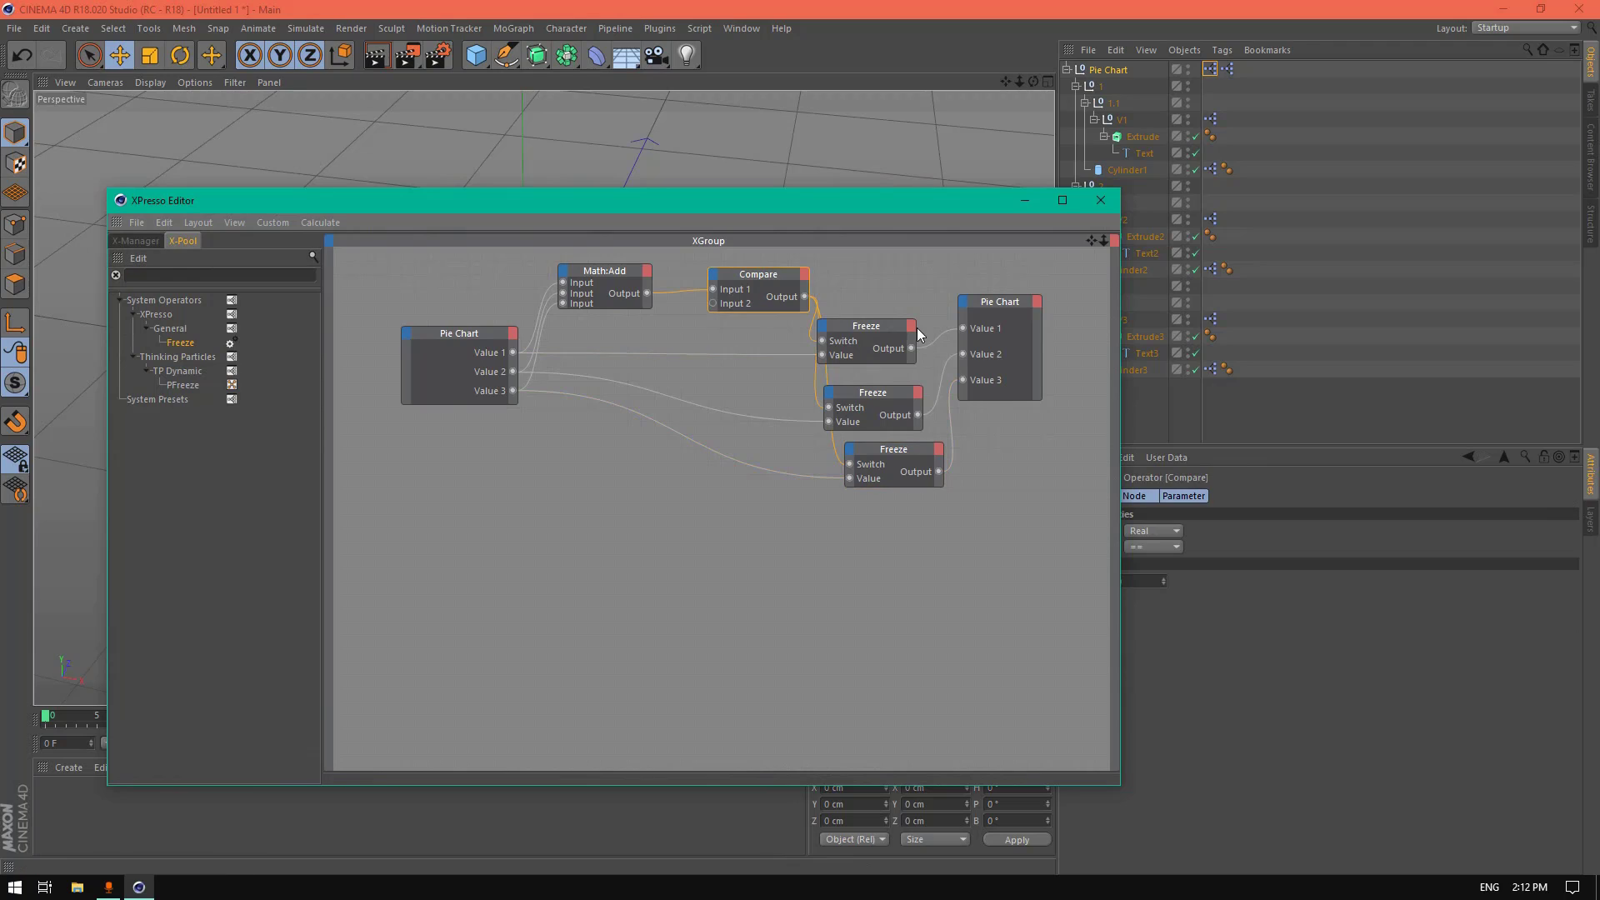
{"action": "left_click", "coordinate": [1158, 548]}
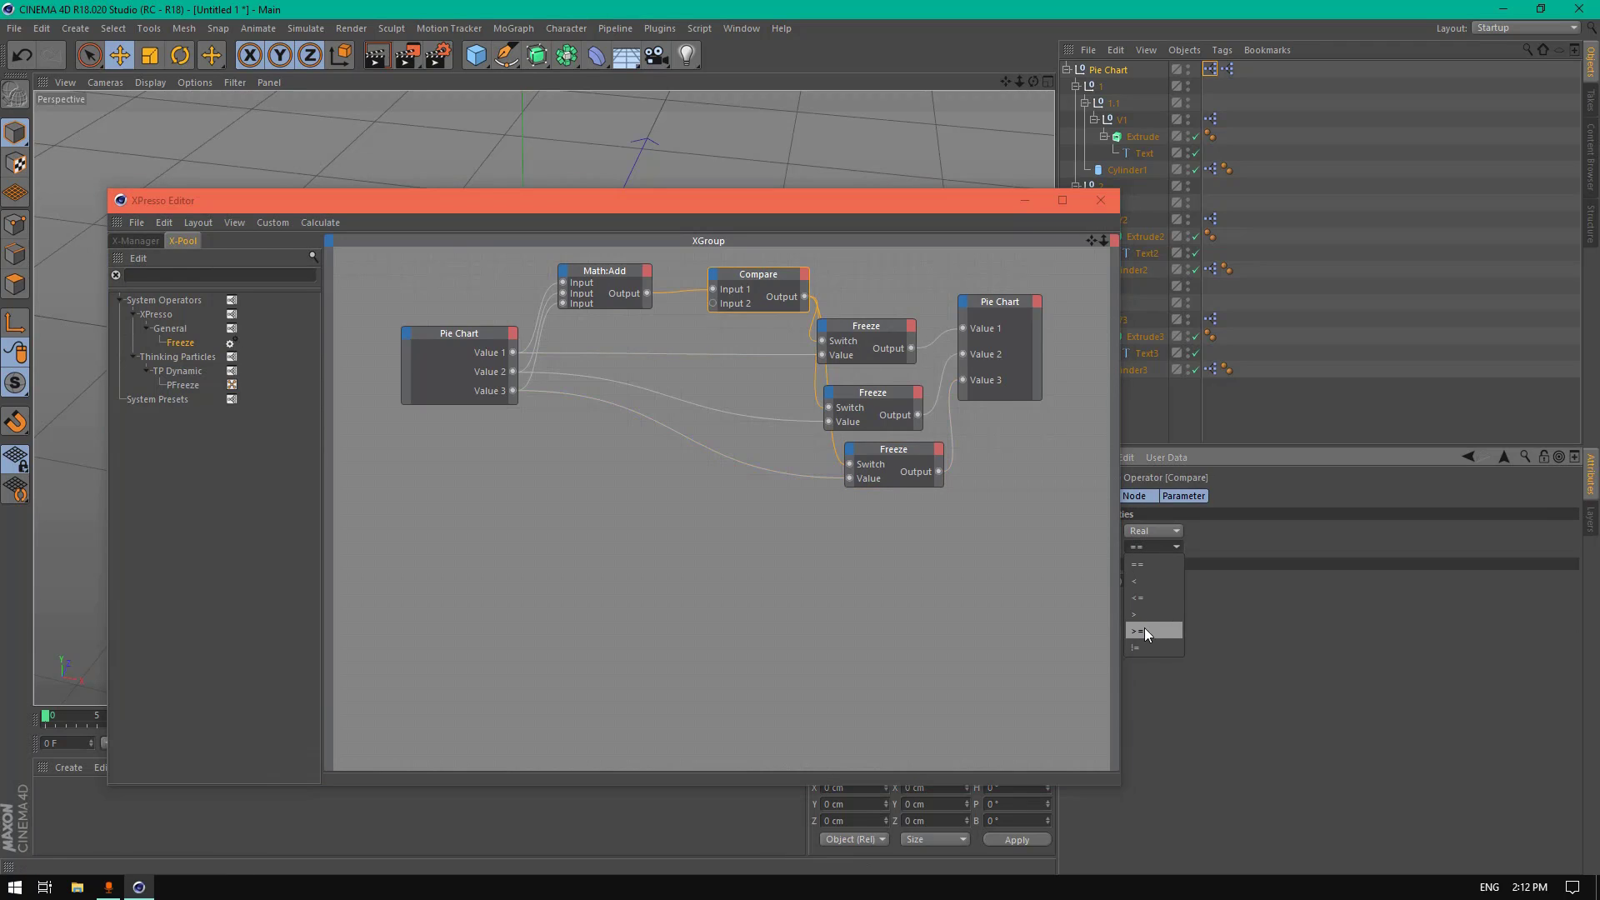
{"action": "left_click", "coordinate": [1100, 200]}
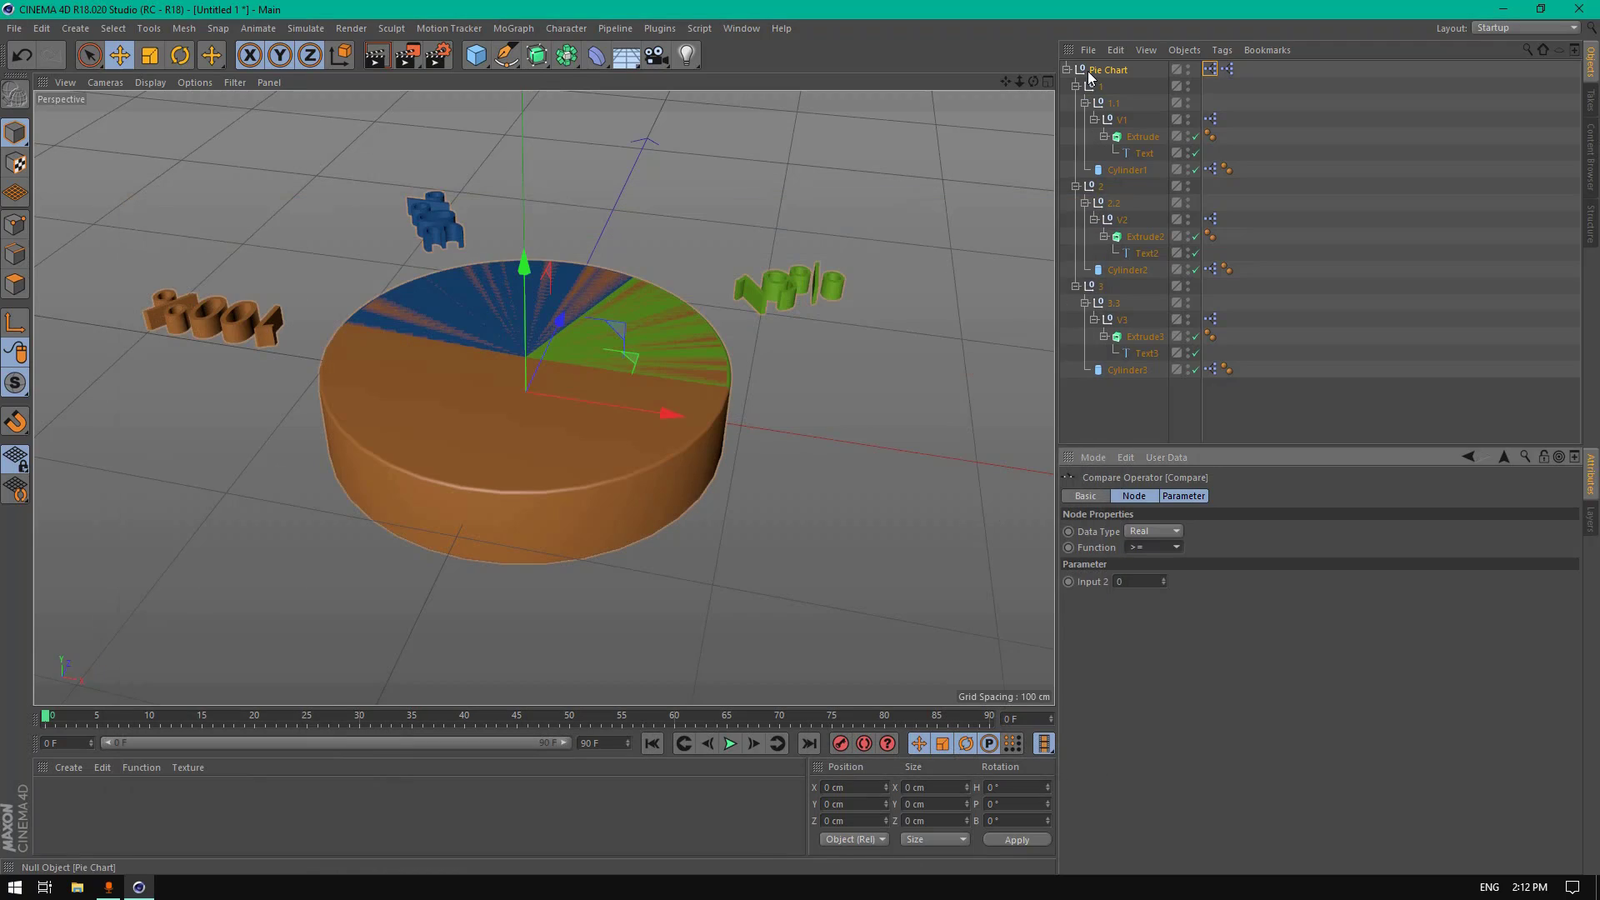
Step: Try to raise the Pie Chart's Value 2 and Value 3 sliders to 100 %
{"action": "left_click", "coordinate": [1109, 69]}
{"action": "left_click_drag", "start_coordinate": [1239, 625], "coordinate": [1578, 590]}
{"action": "left_click_drag", "start_coordinate": [1415, 663], "coordinate": [1577, 665]}
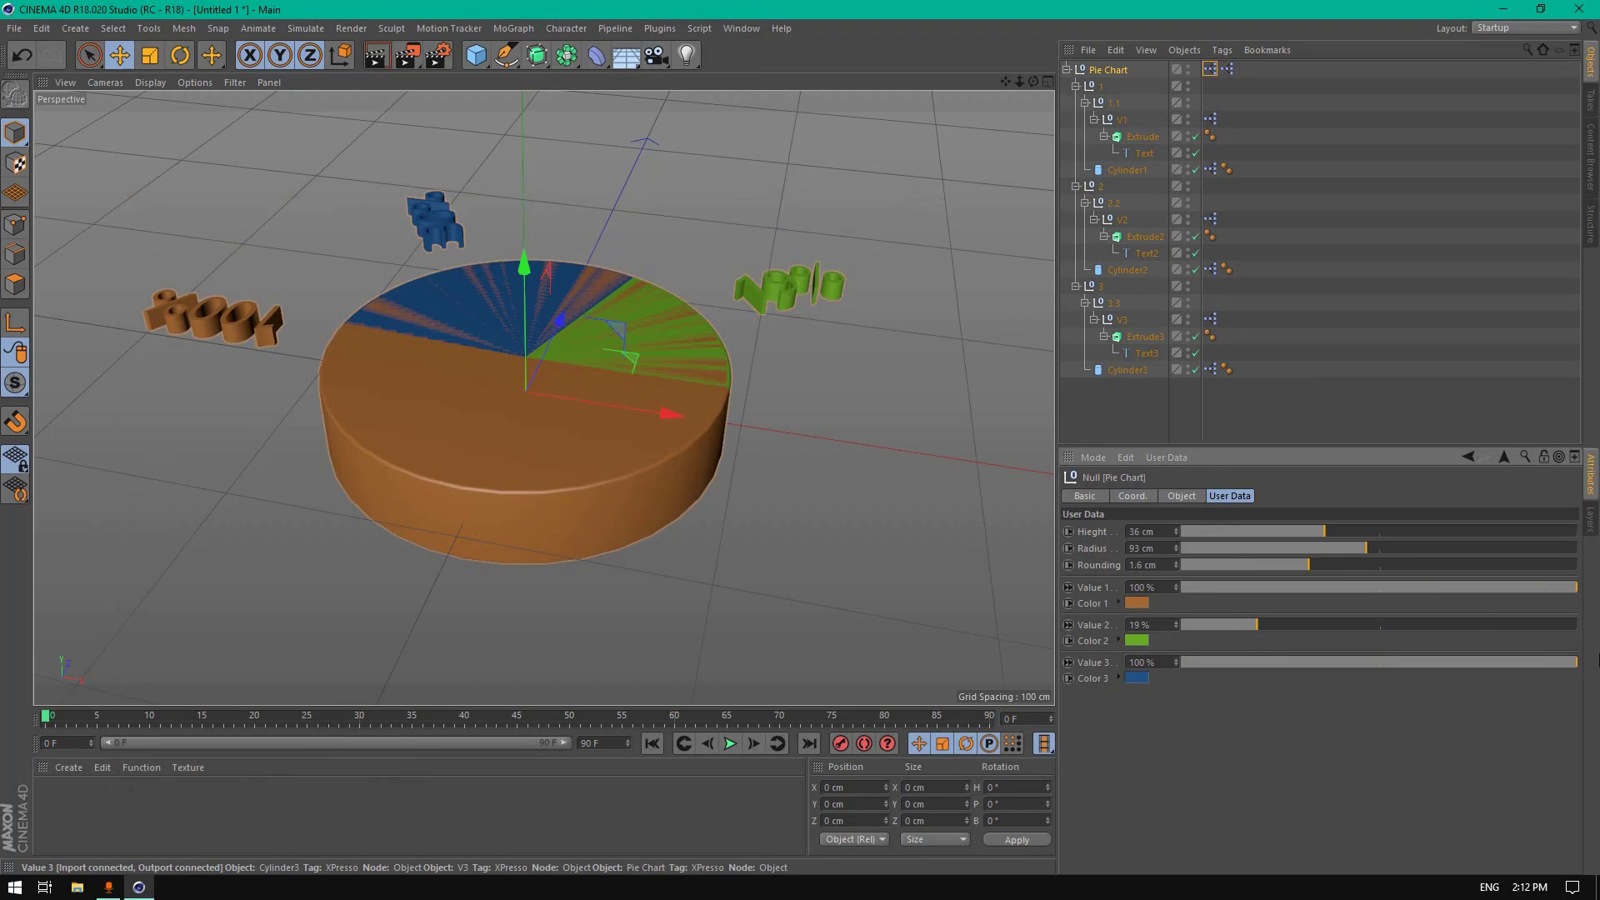
{"action": "left_click_drag", "start_coordinate": [1448, 664], "coordinate": [1580, 662]}
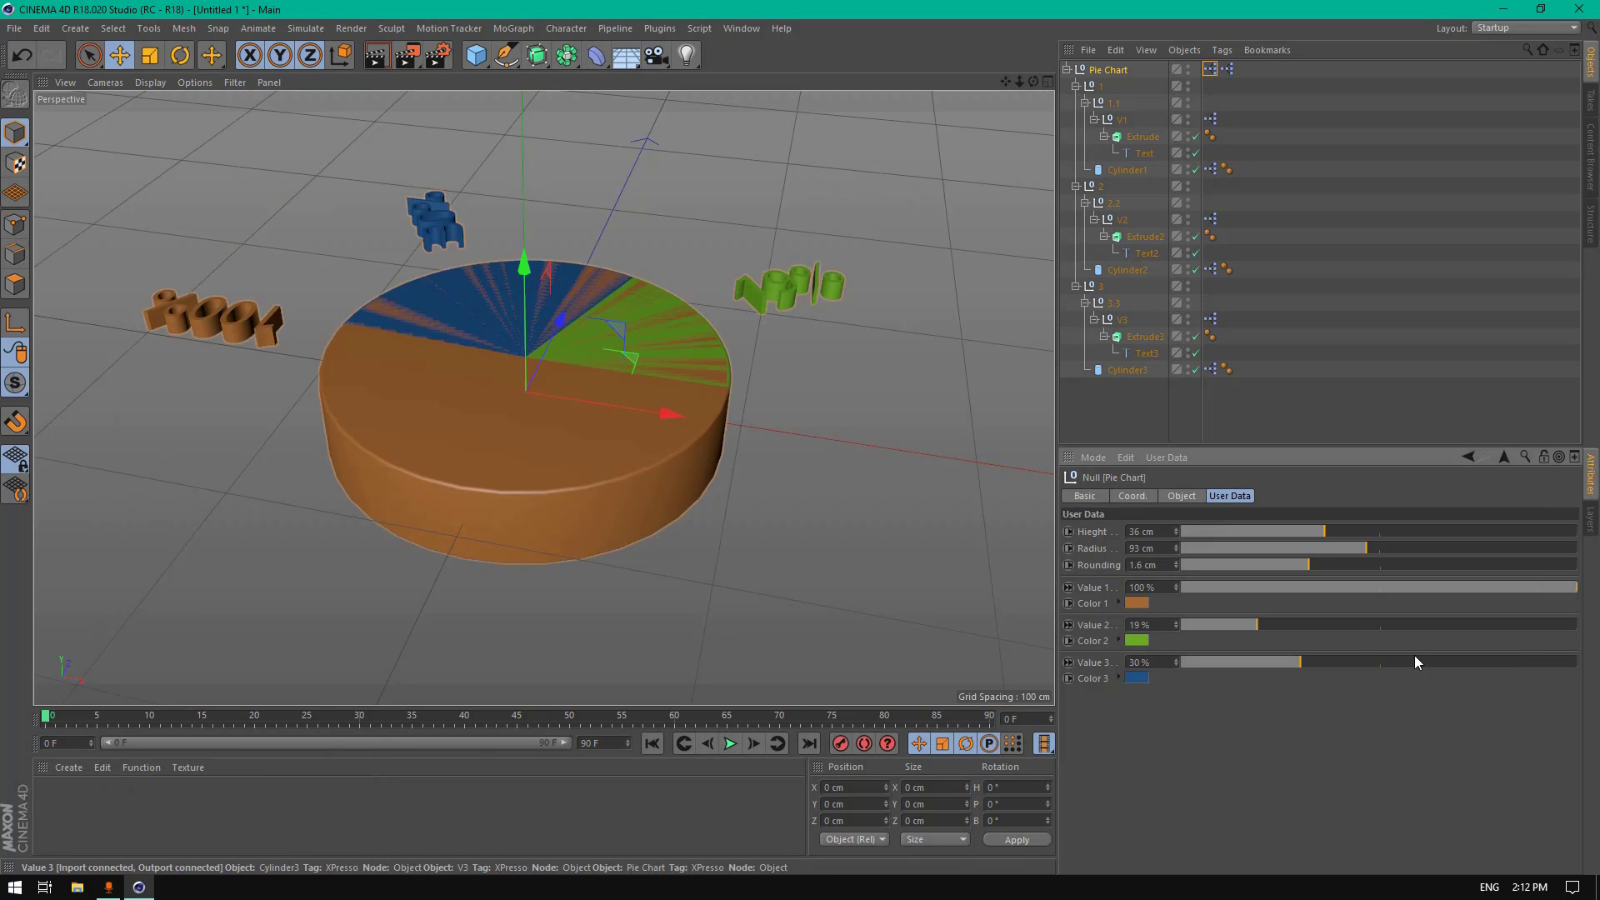
{"action": "left_click_drag", "start_coordinate": [1404, 627], "coordinate": [1433, 594]}
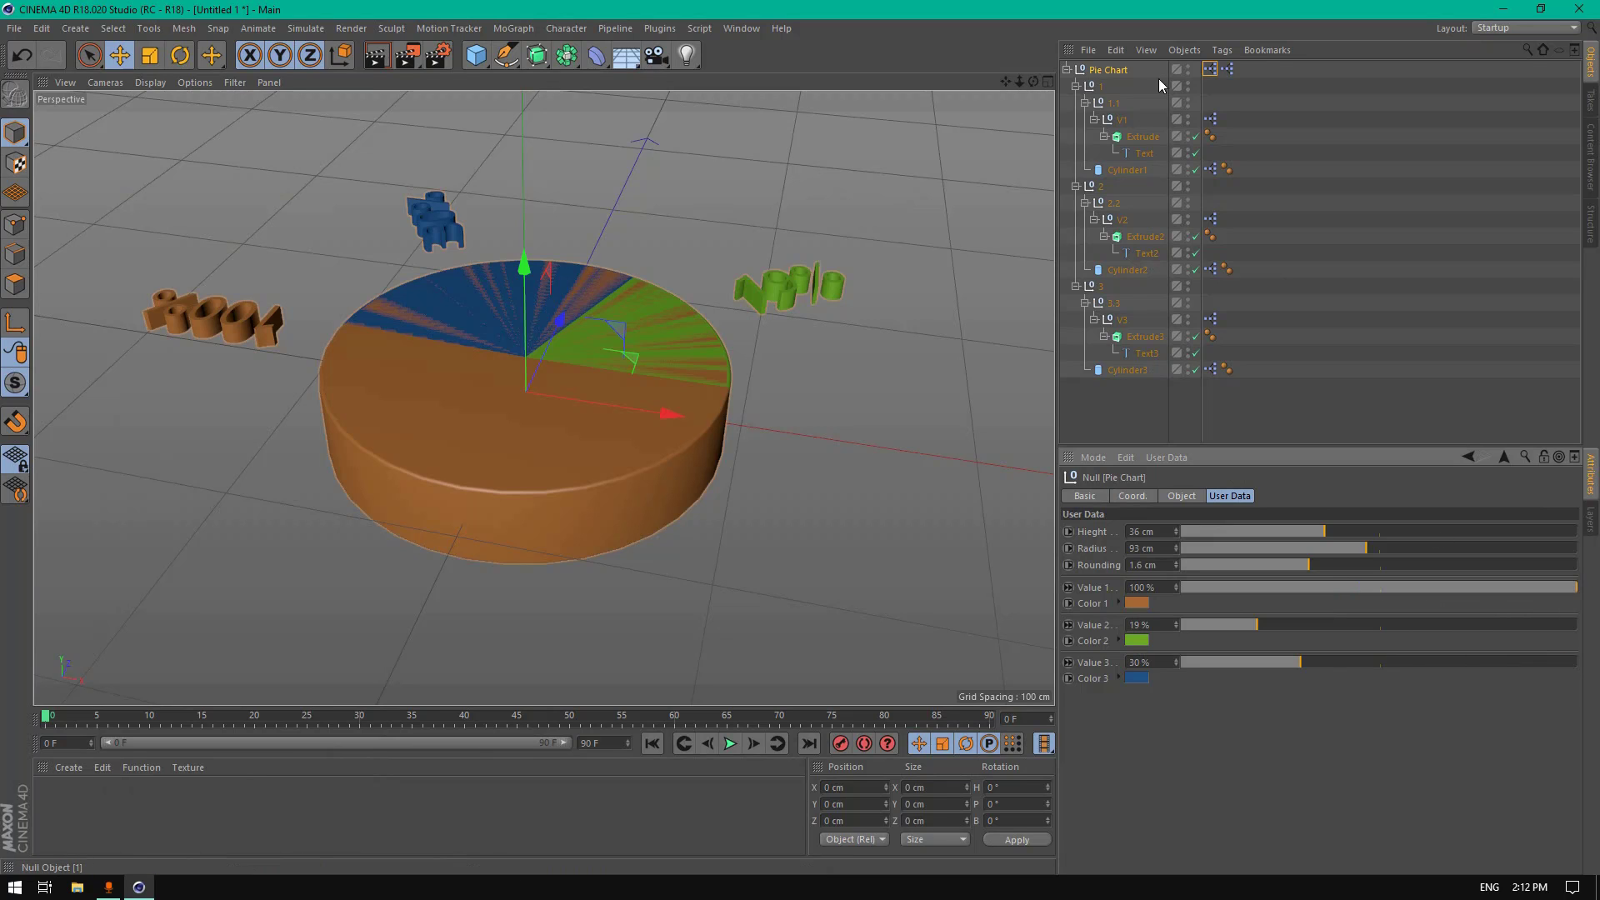
Step: Set the Compare node's Input 2 to 1.001 in the Pie Chart's XPresso network and close the editor
{"action": "double_click", "coordinate": [1211, 71]}
{"action": "left_click", "coordinate": [756, 276]}
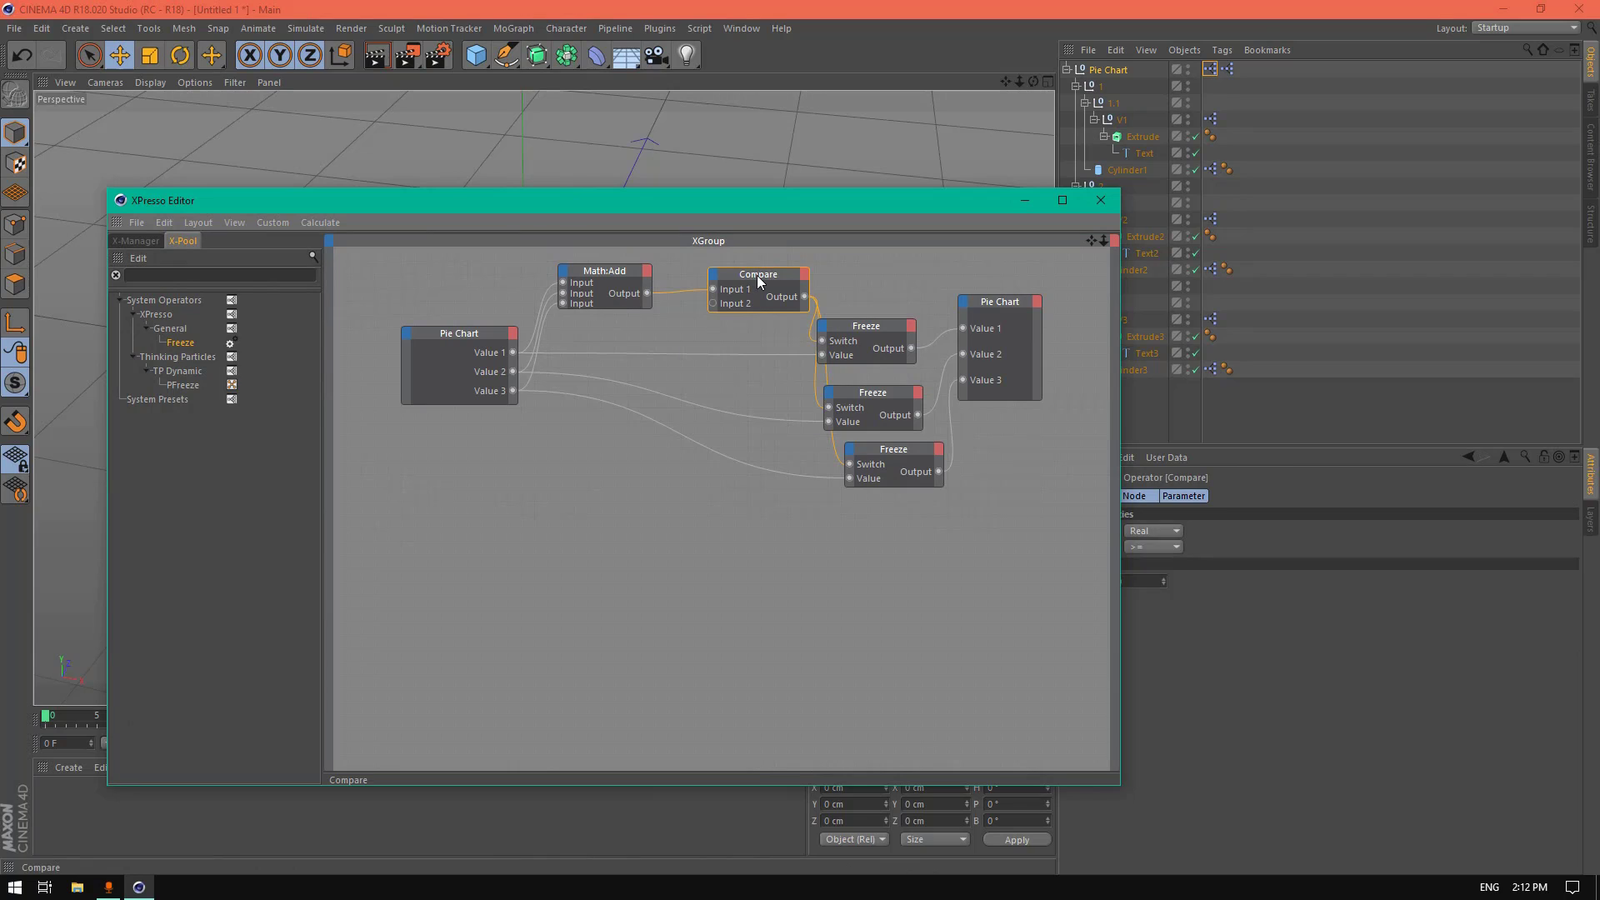
{"action": "left_click_drag", "start_coordinate": [947, 201], "coordinate": [759, 170]}
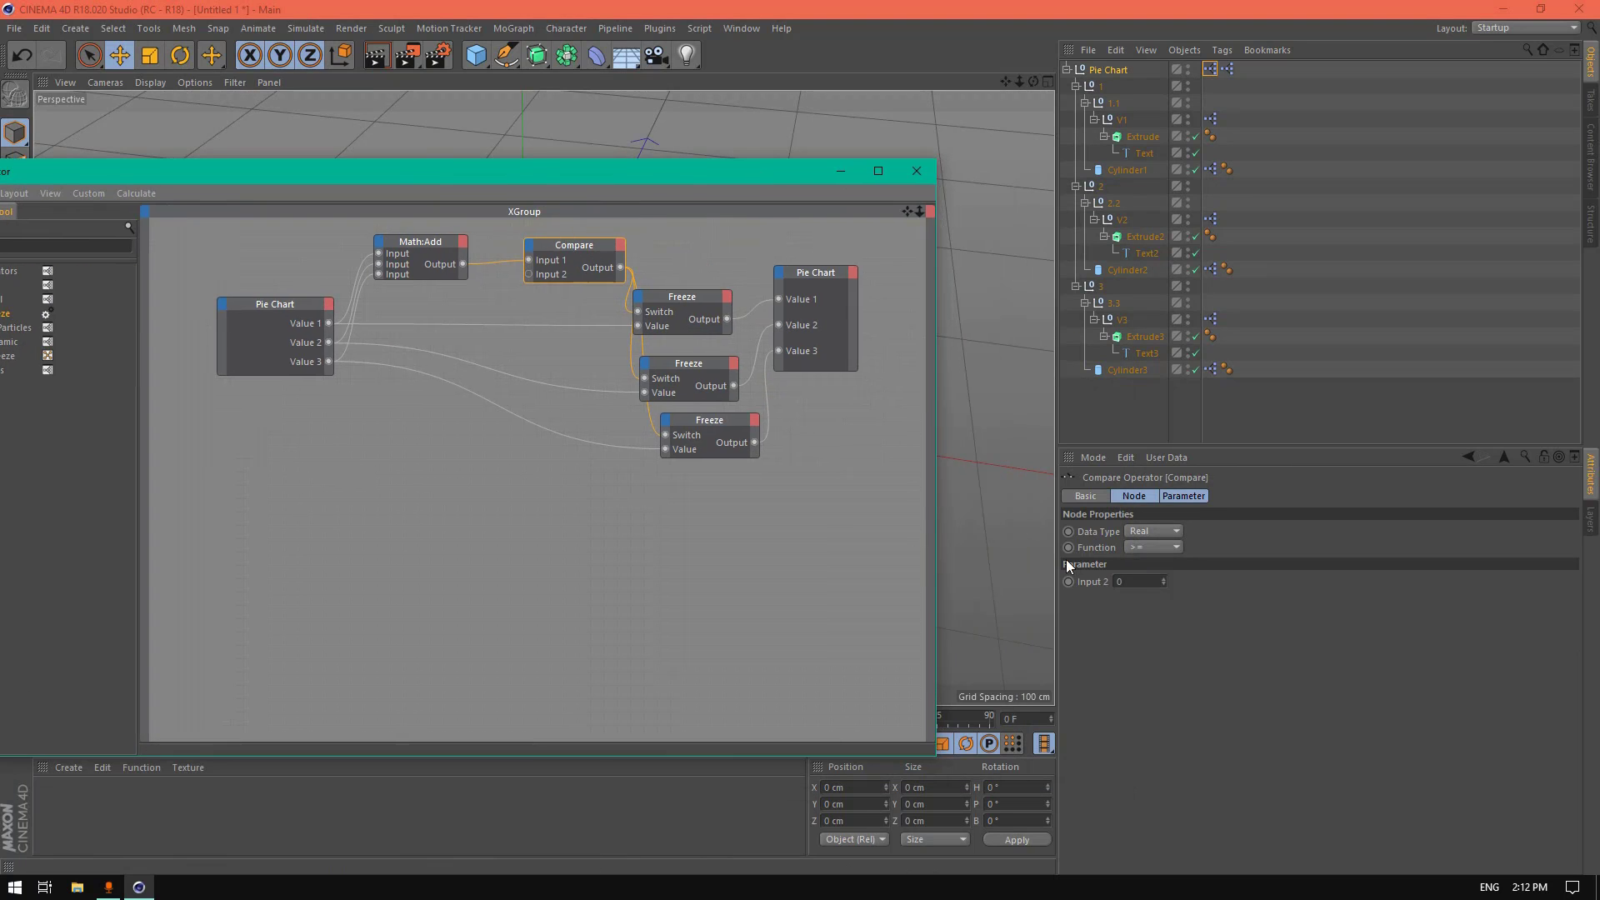
{"action": "left_click", "coordinate": [1135, 581]}
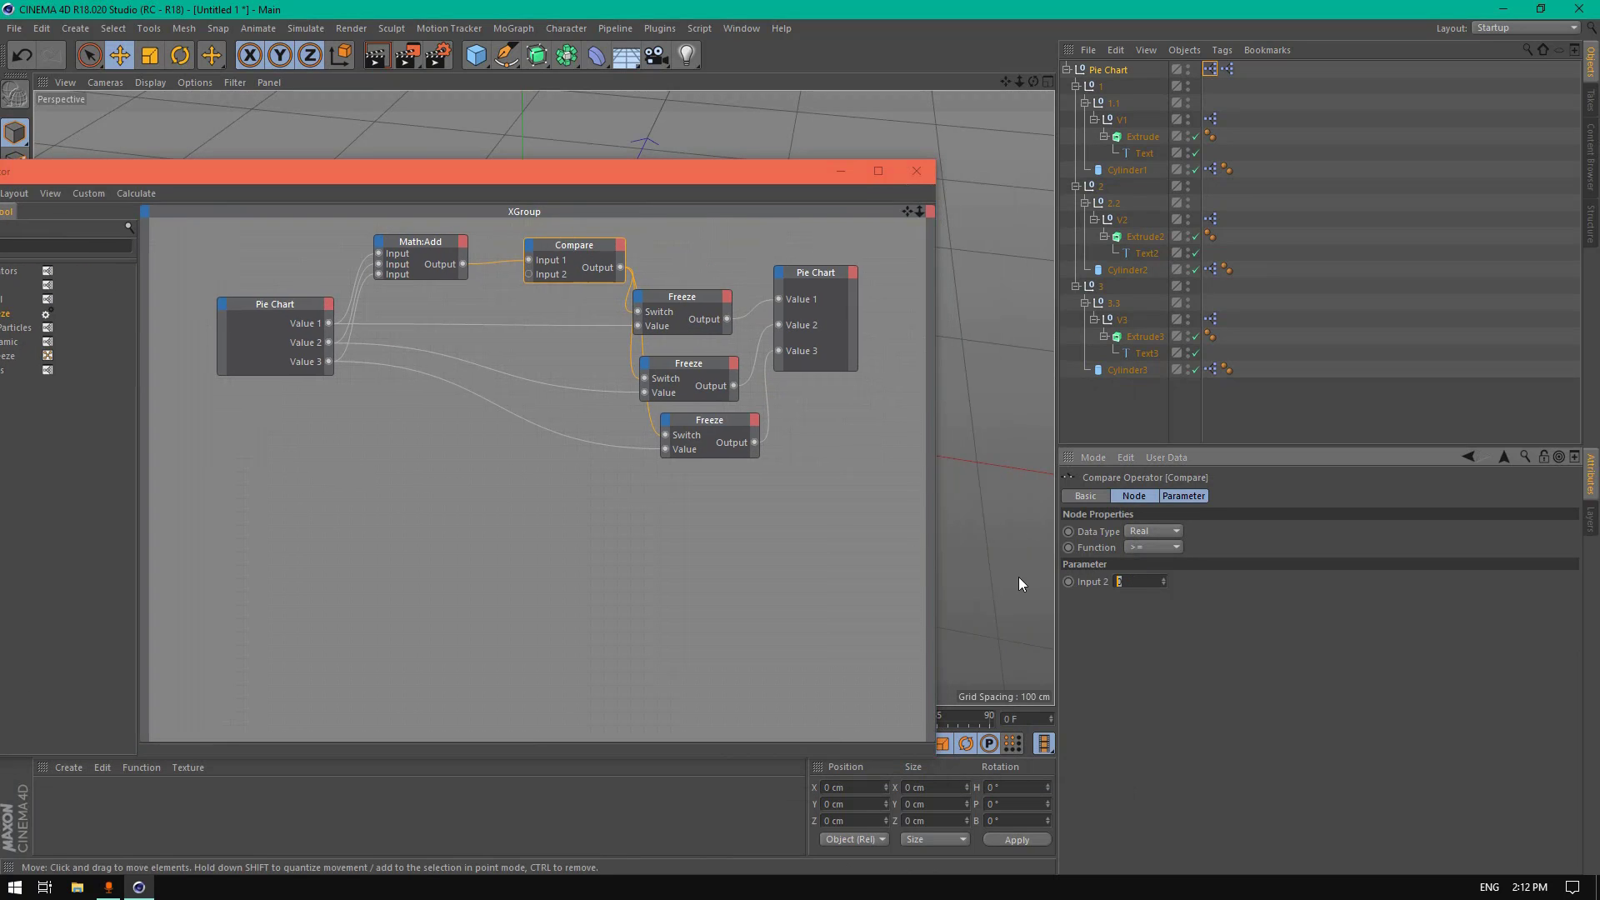
{"action": "type", "text": "1.001"}
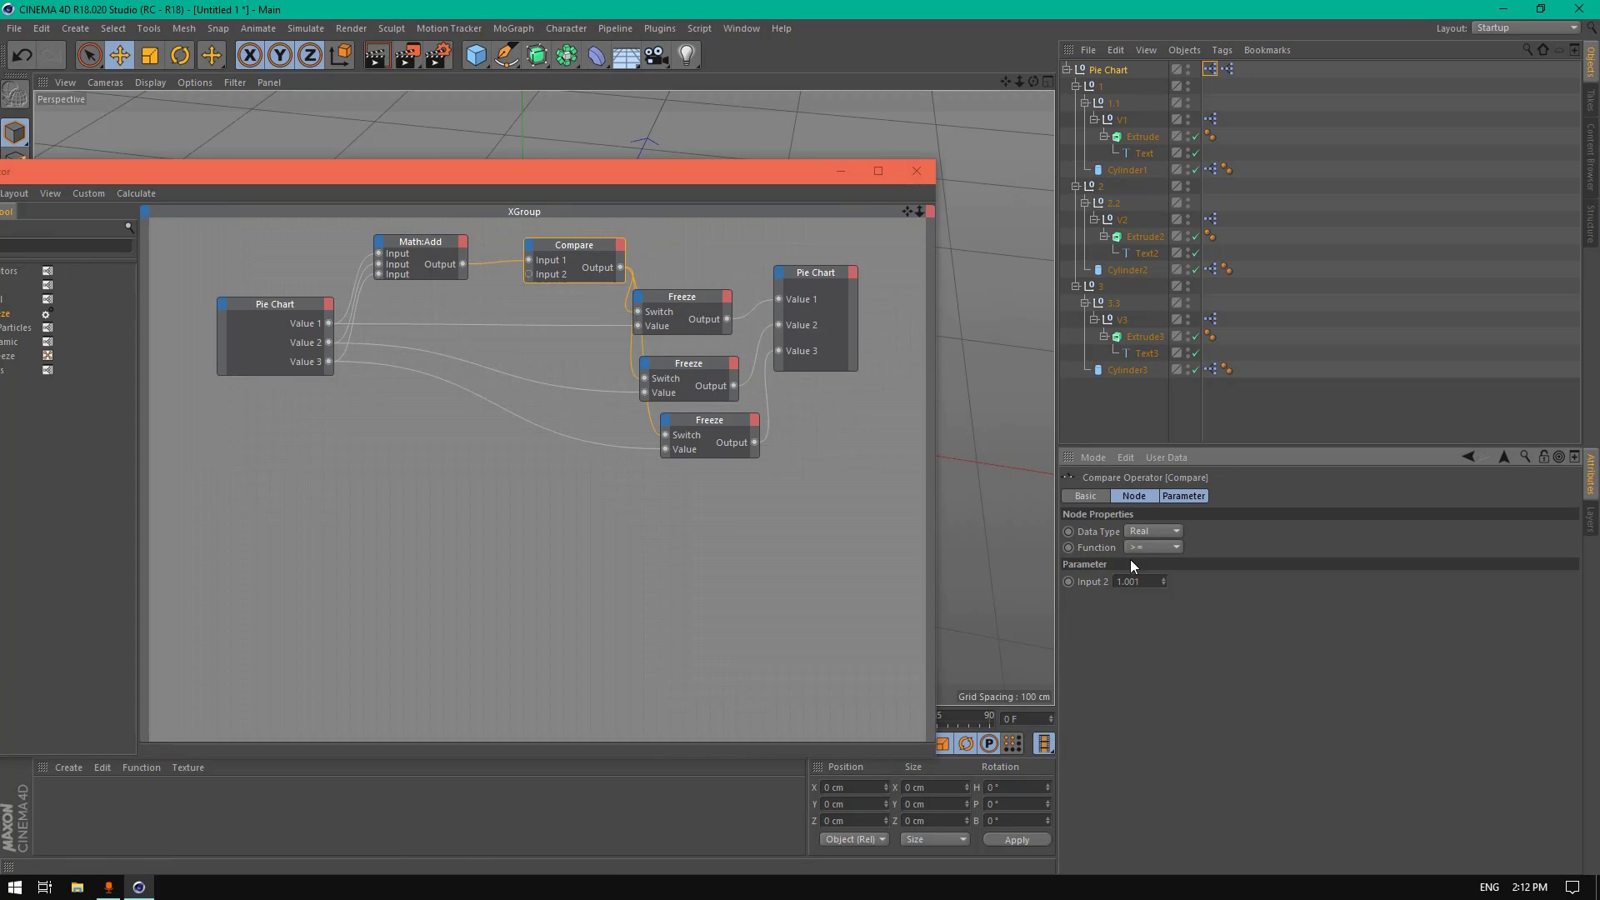
{"action": "left_click", "coordinate": [916, 171]}
Step: Set the Pie Chart's Value 2 to 69 % and Value 1 to 1 %, and try entering 50 for Value 1
{"action": "left_click", "coordinate": [1129, 71]}
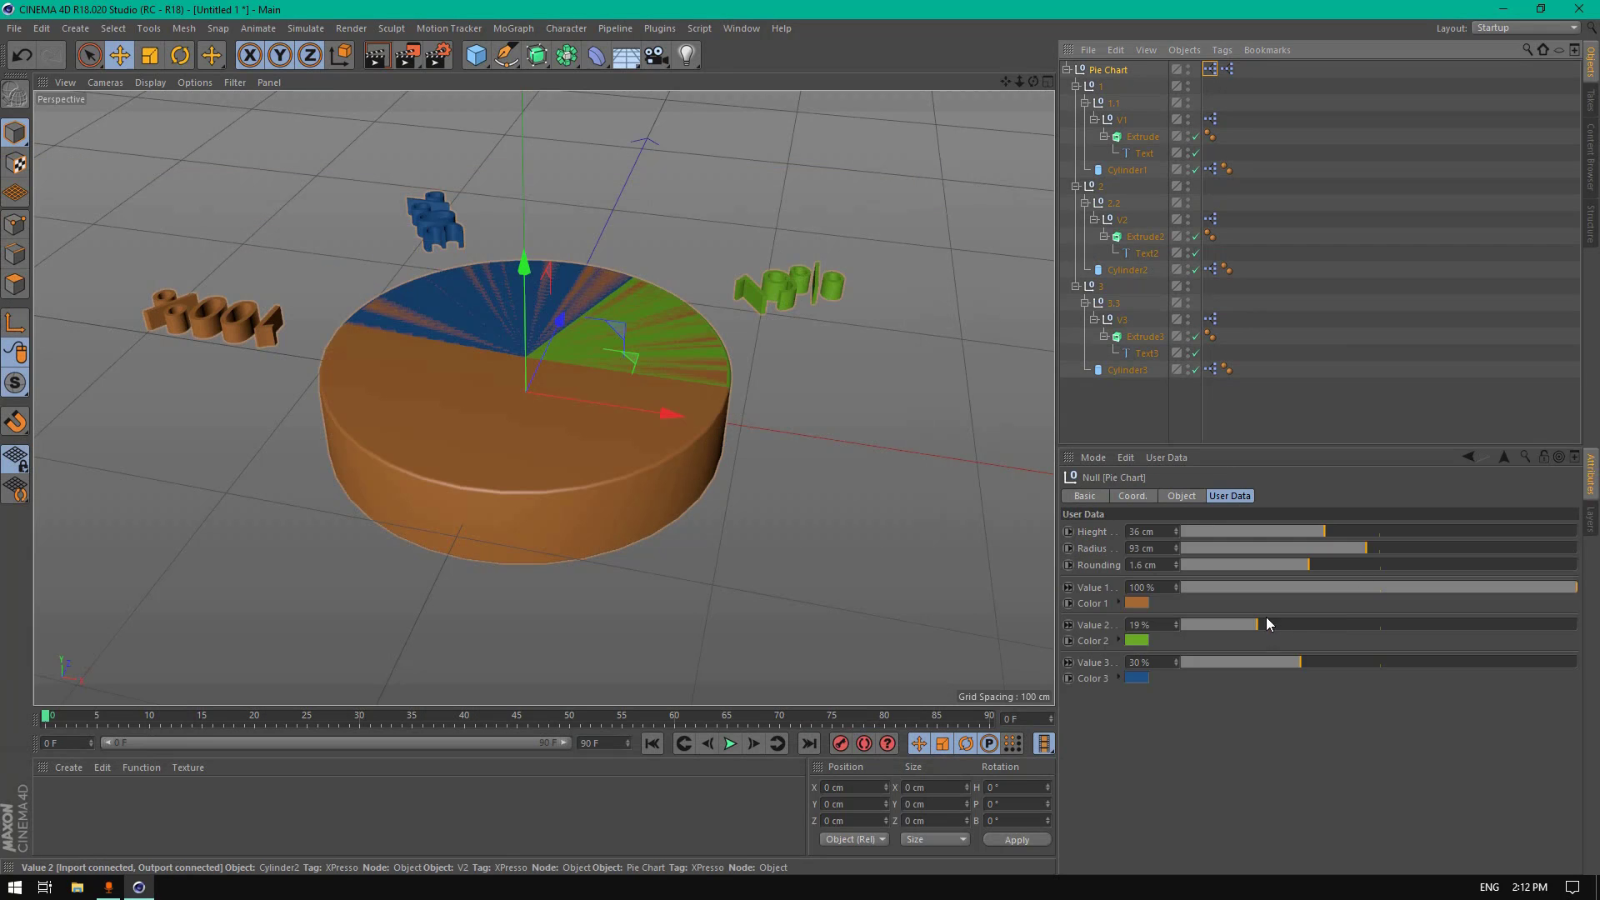
{"action": "left_click_drag", "start_coordinate": [1241, 588], "coordinate": [1146, 591]}
{"action": "left_click_drag", "start_coordinate": [1253, 622], "coordinate": [1455, 623]}
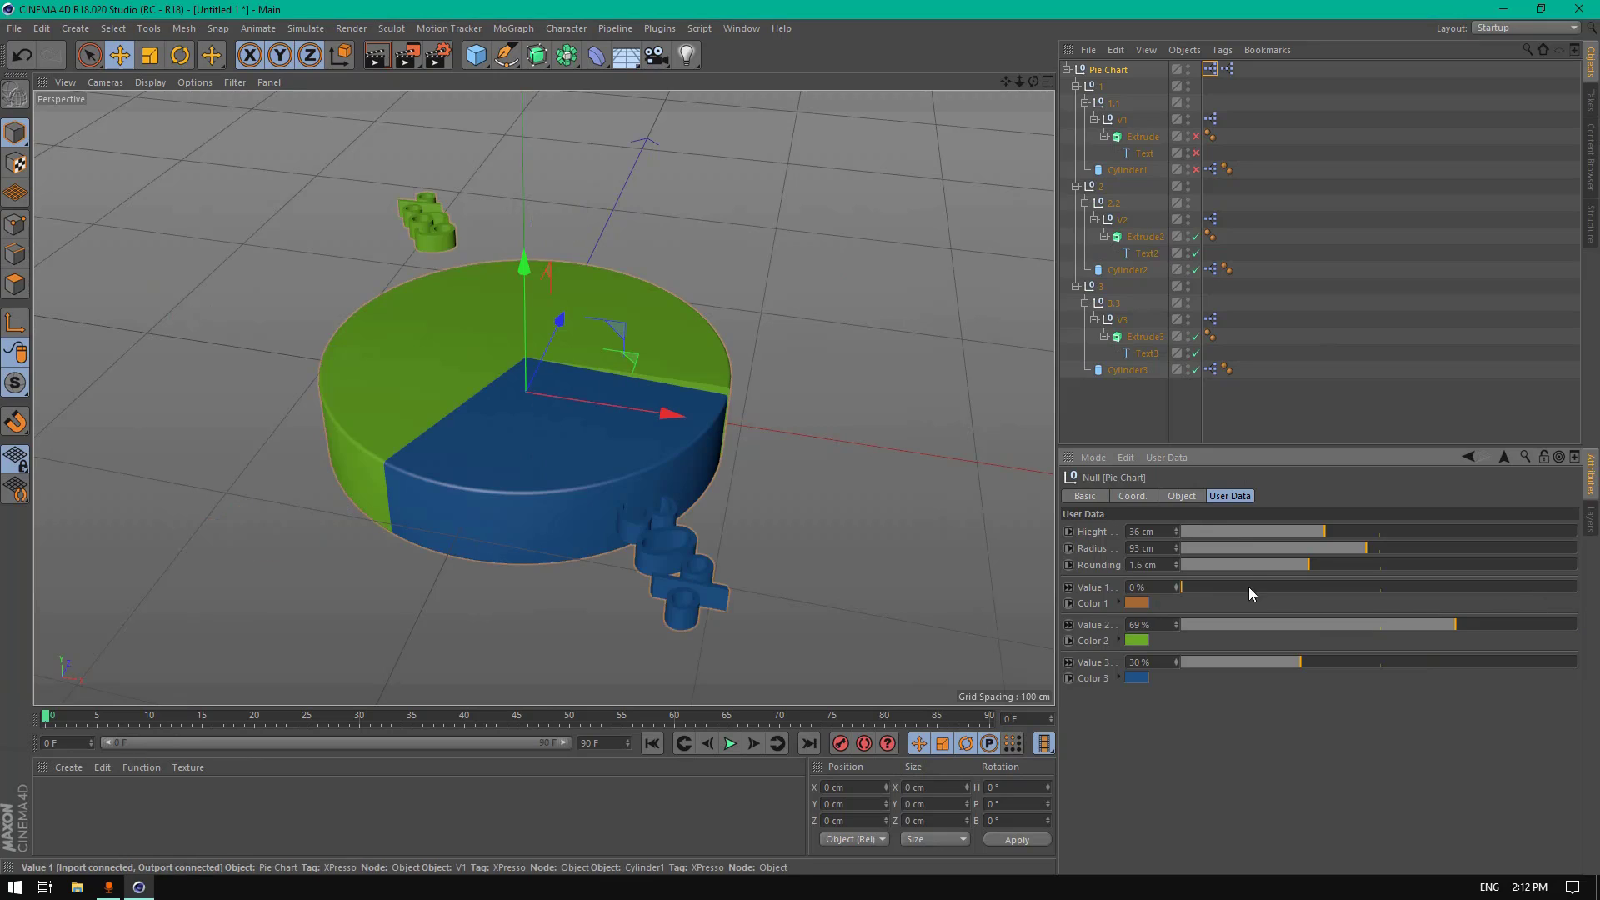
{"action": "left_click", "coordinate": [1176, 585]}
{"action": "left_click_drag", "start_coordinate": [1156, 585], "coordinate": [1073, 568]}
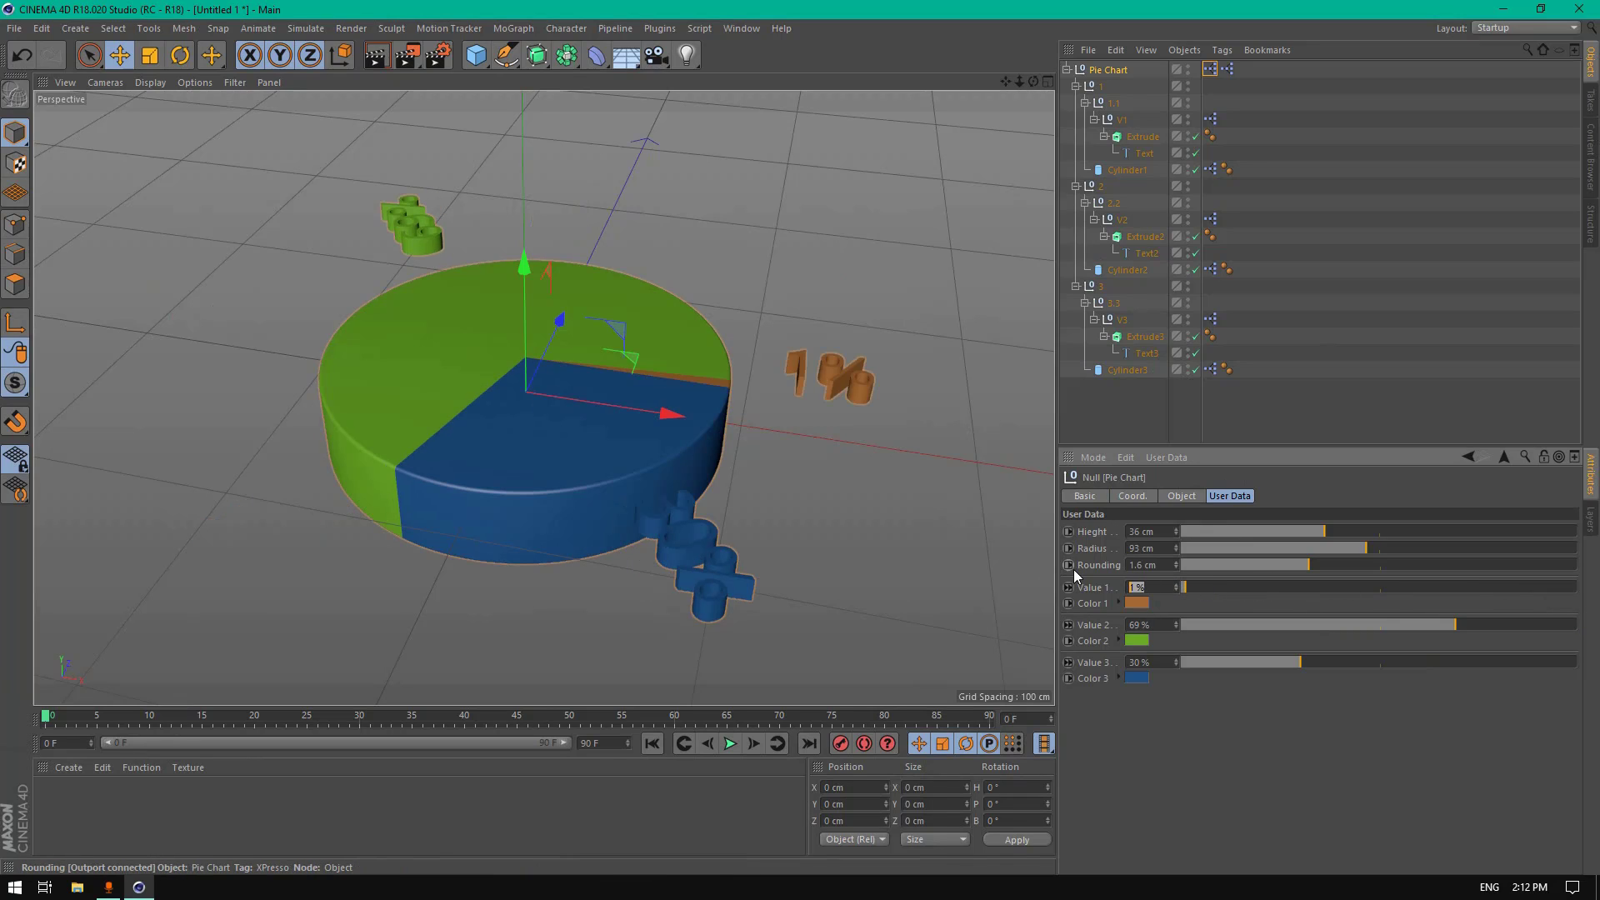
{"action": "type", "text": "50"}
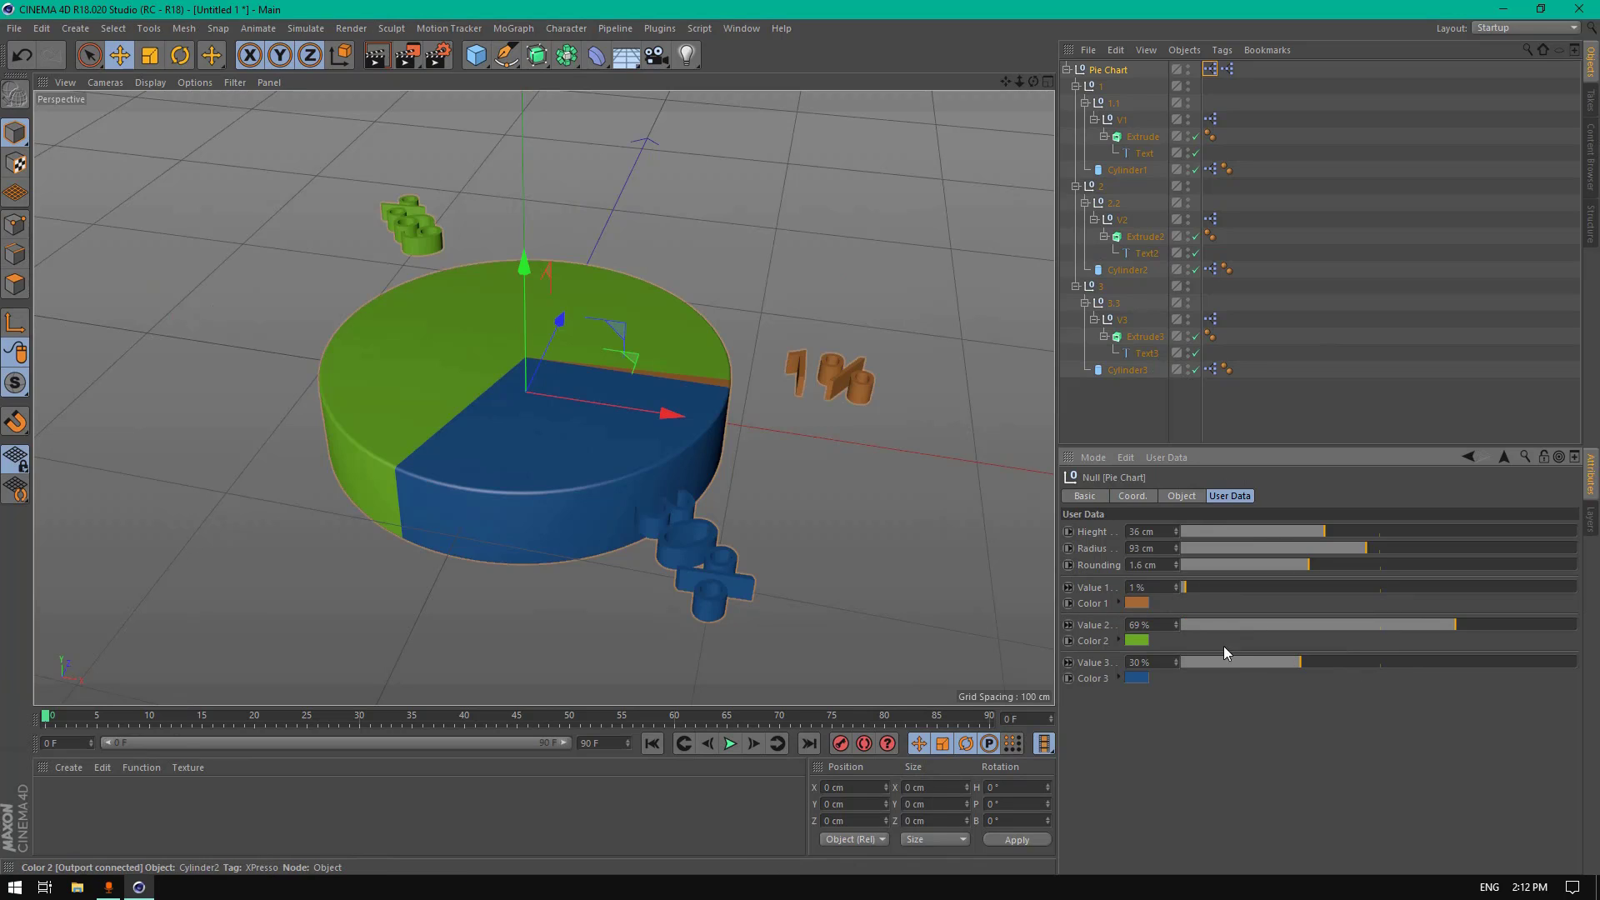
Step: Reset Value 2 and Value 3 to 0 %, and set Value 1 to 50 % and both other values to 25 %
{"action": "left_click_drag", "start_coordinate": [1220, 662], "coordinate": [1173, 662]}
{"action": "left_click_drag", "start_coordinate": [1192, 626], "coordinate": [1178, 628]}
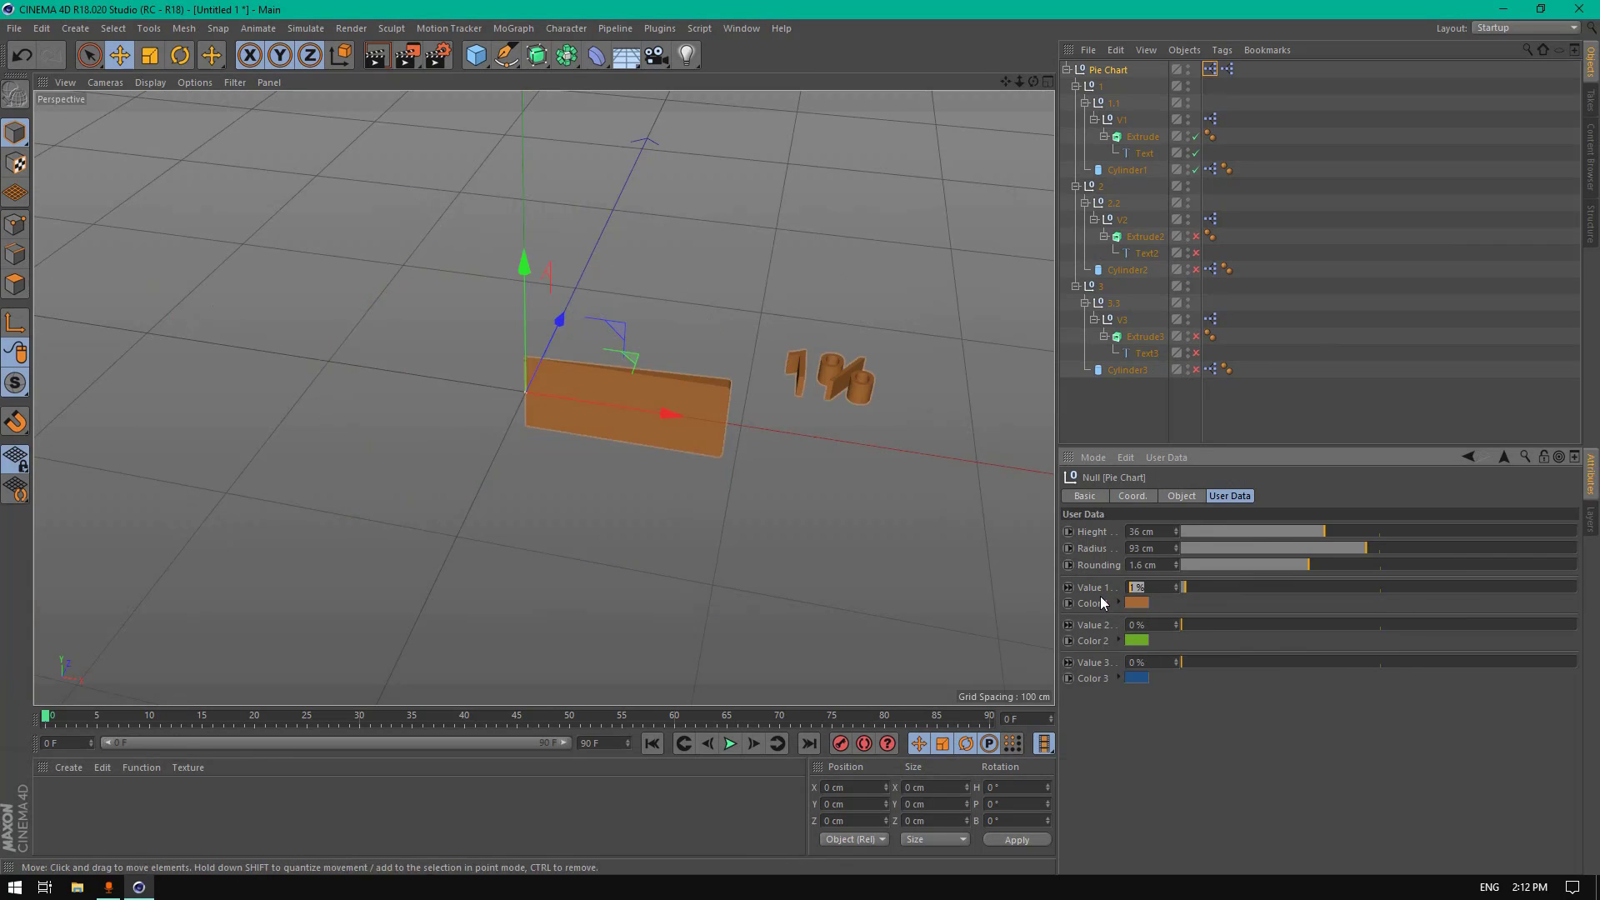
{"action": "left_click", "coordinate": [1132, 625]}
{"action": "type", "text": "25"}
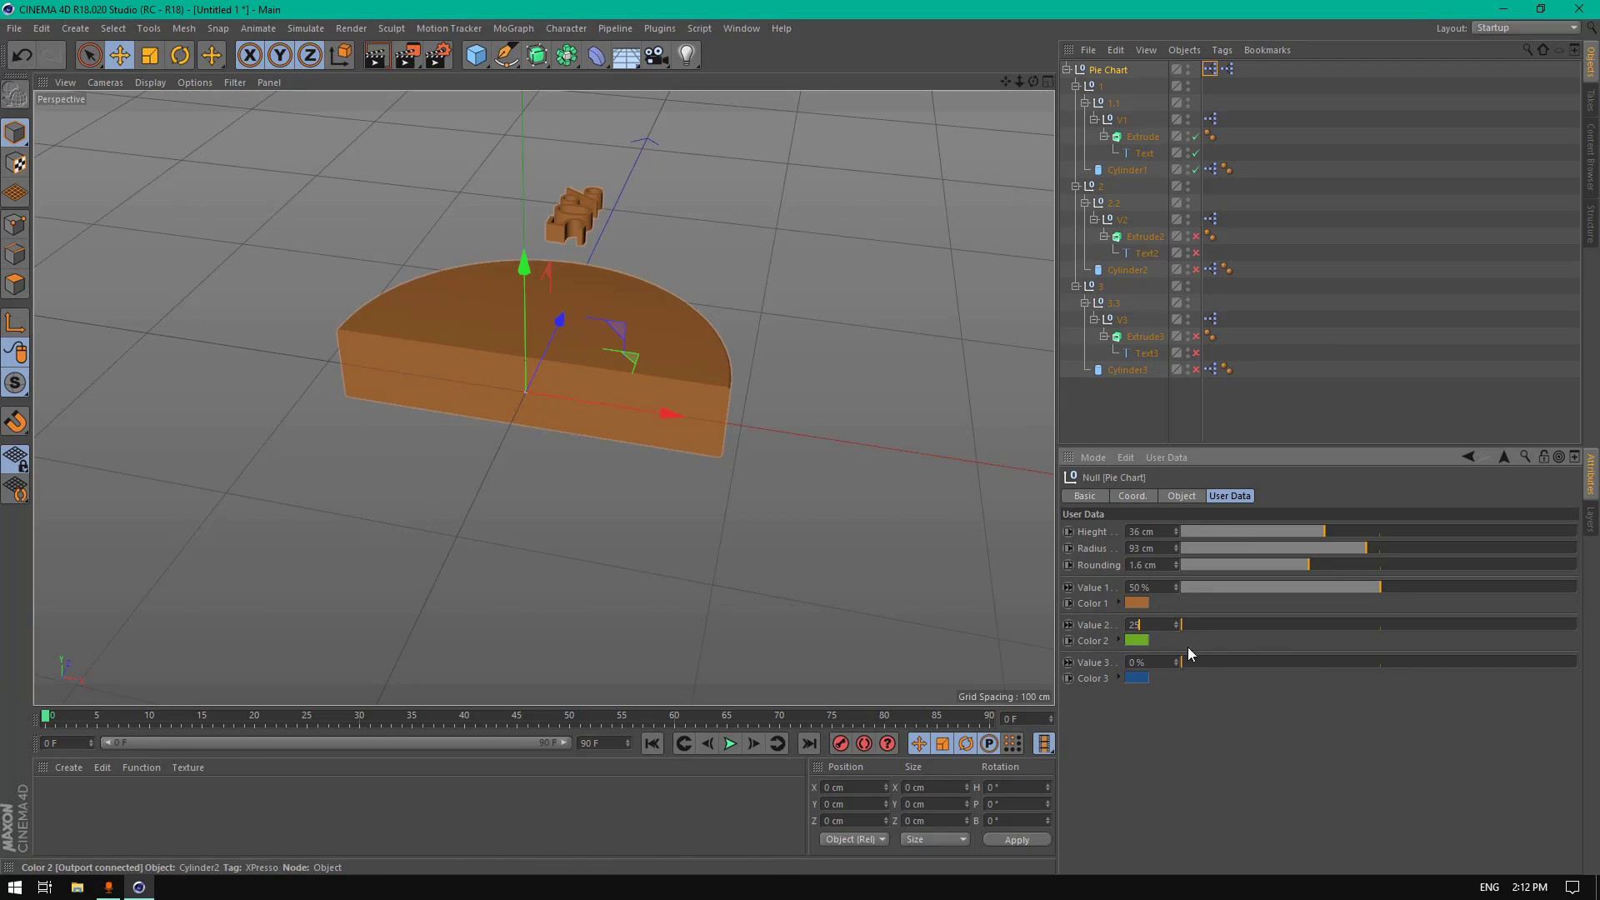
{"action": "left_click", "coordinate": [1160, 663]}
{"action": "type", "text": "25"}
{"action": "left_click", "coordinate": [1250, 737]}
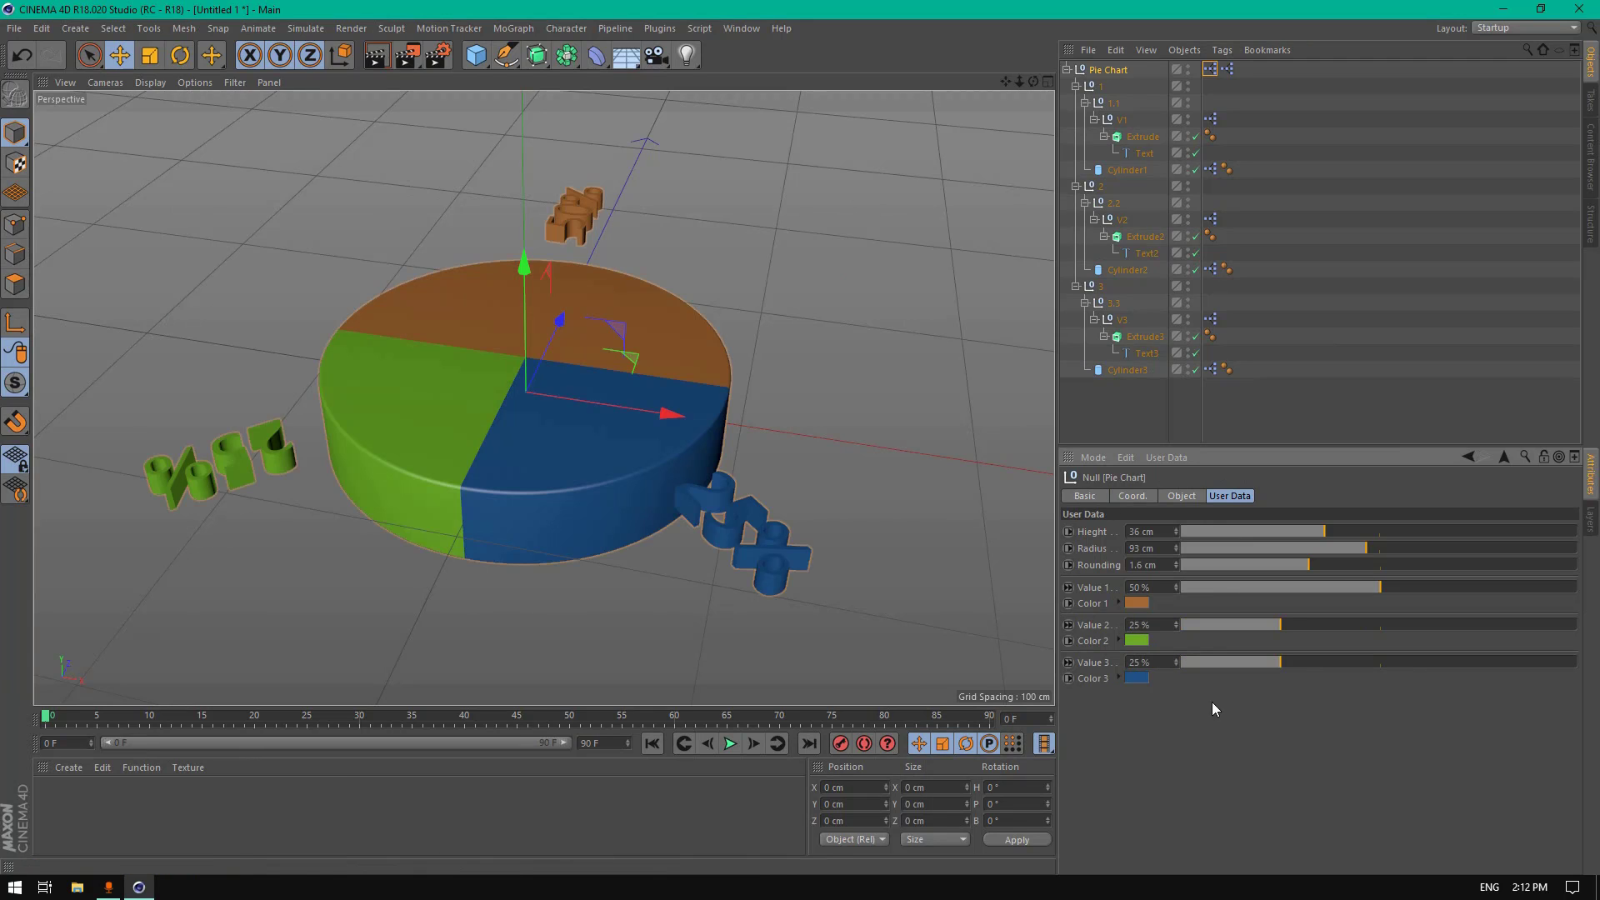
Step: Test the sum limit by trying to raise Value 1 to 72 % and increase Value 2, viewing the chart from another angle
{"action": "left_click_drag", "start_coordinate": [1032, 82], "coordinate": [1031, 82]}
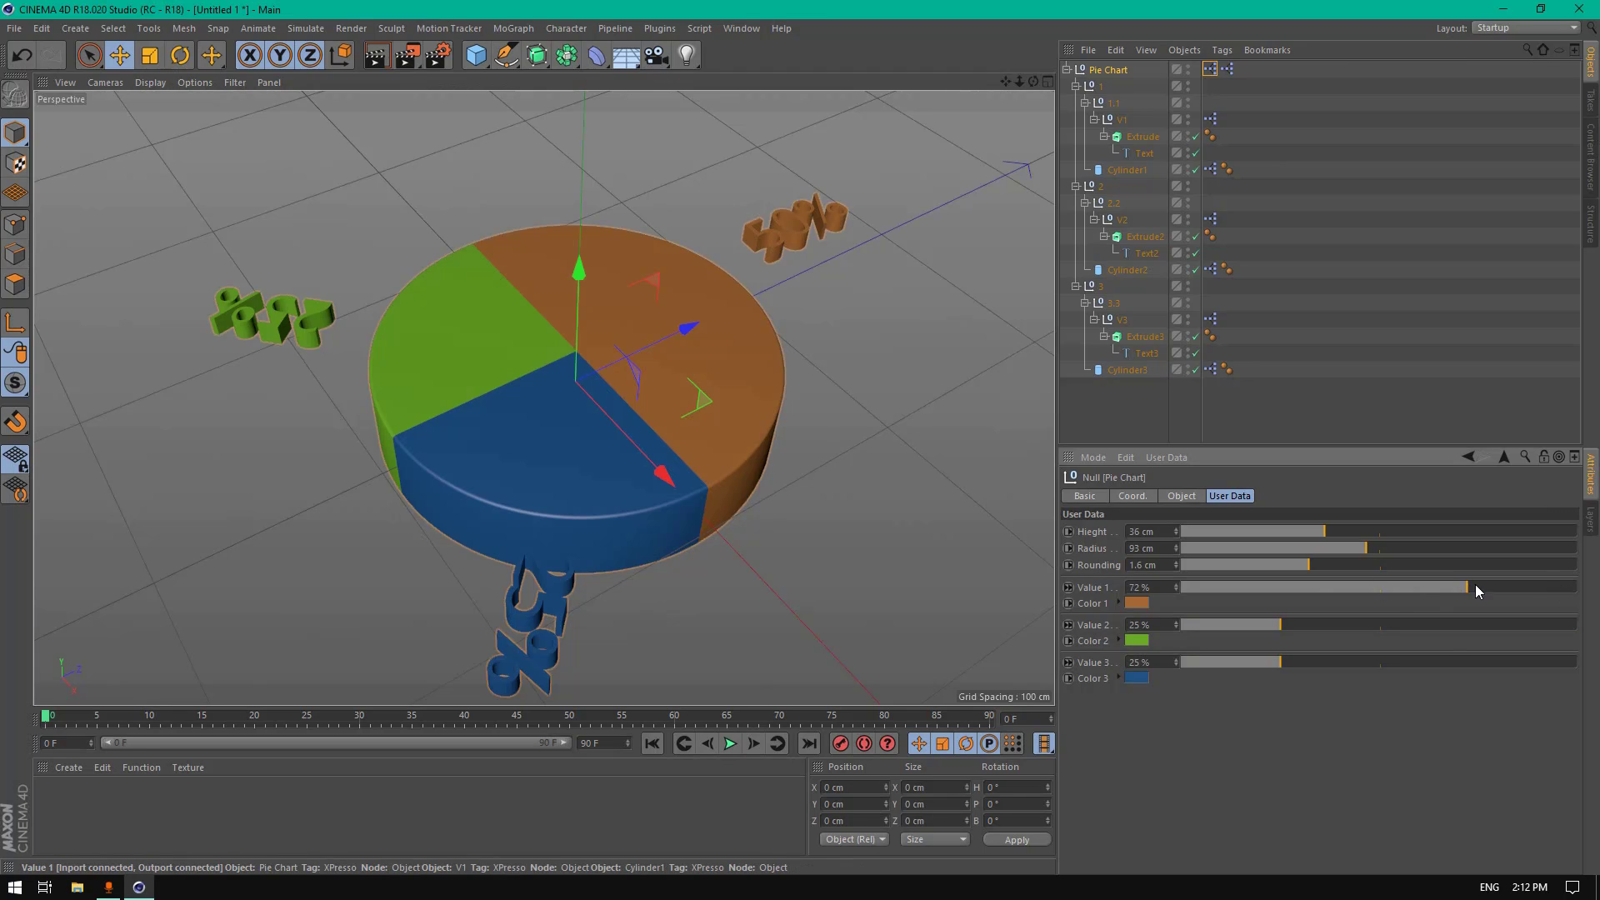
{"action": "left_click_drag", "start_coordinate": [1340, 625], "coordinate": [1371, 625]}
{"action": "left_click_drag", "start_coordinate": [1032, 76], "coordinate": [1046, 134]}
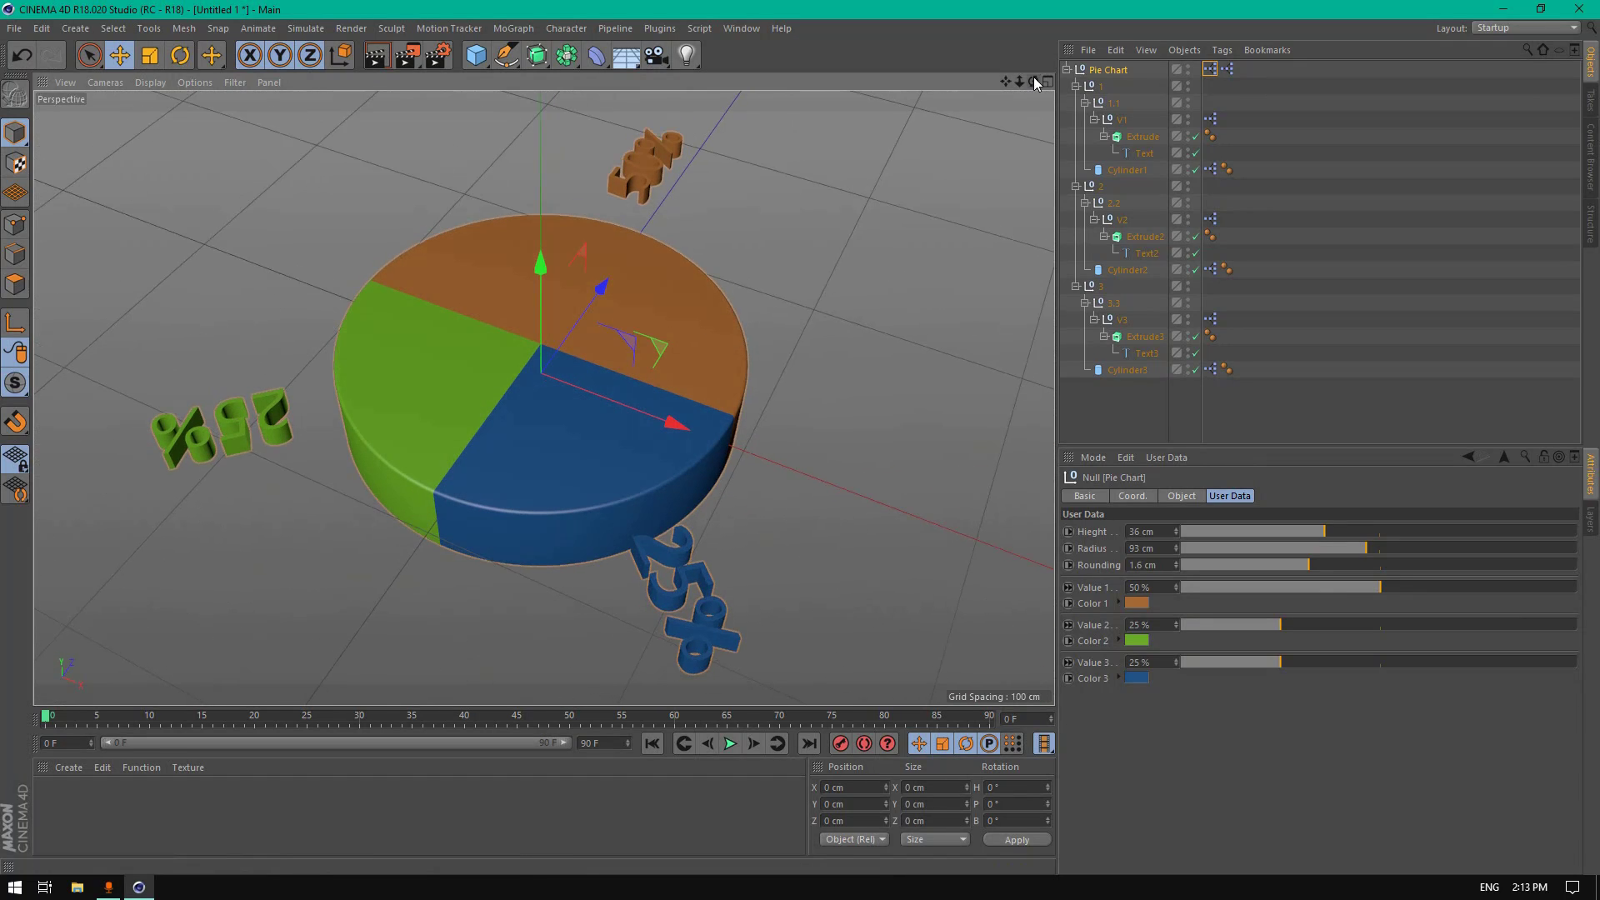
{"action": "left_click", "coordinate": [1080, 94]}
{"action": "left_click", "coordinate": [1075, 86]}
{"action": "left_click", "coordinate": [1091, 70]}
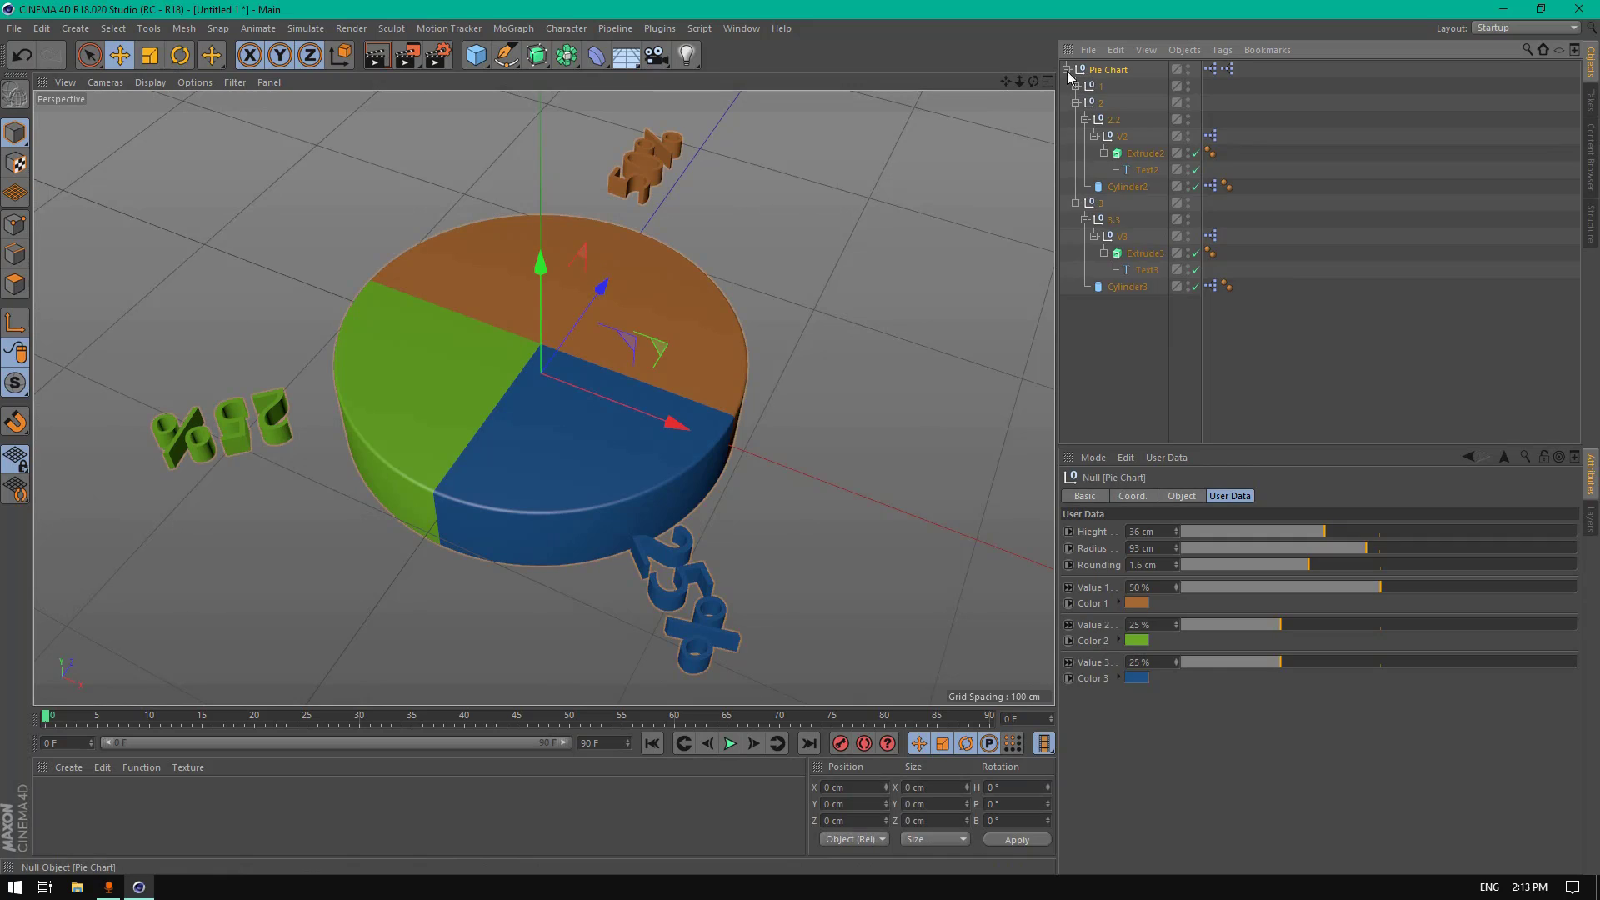
{"action": "left_click", "coordinate": [1067, 70]}
{"action": "left_click", "coordinate": [1066, 71]}
{"action": "left_click", "coordinate": [1075, 86]}
{"action": "left_click", "coordinate": [1113, 103]}
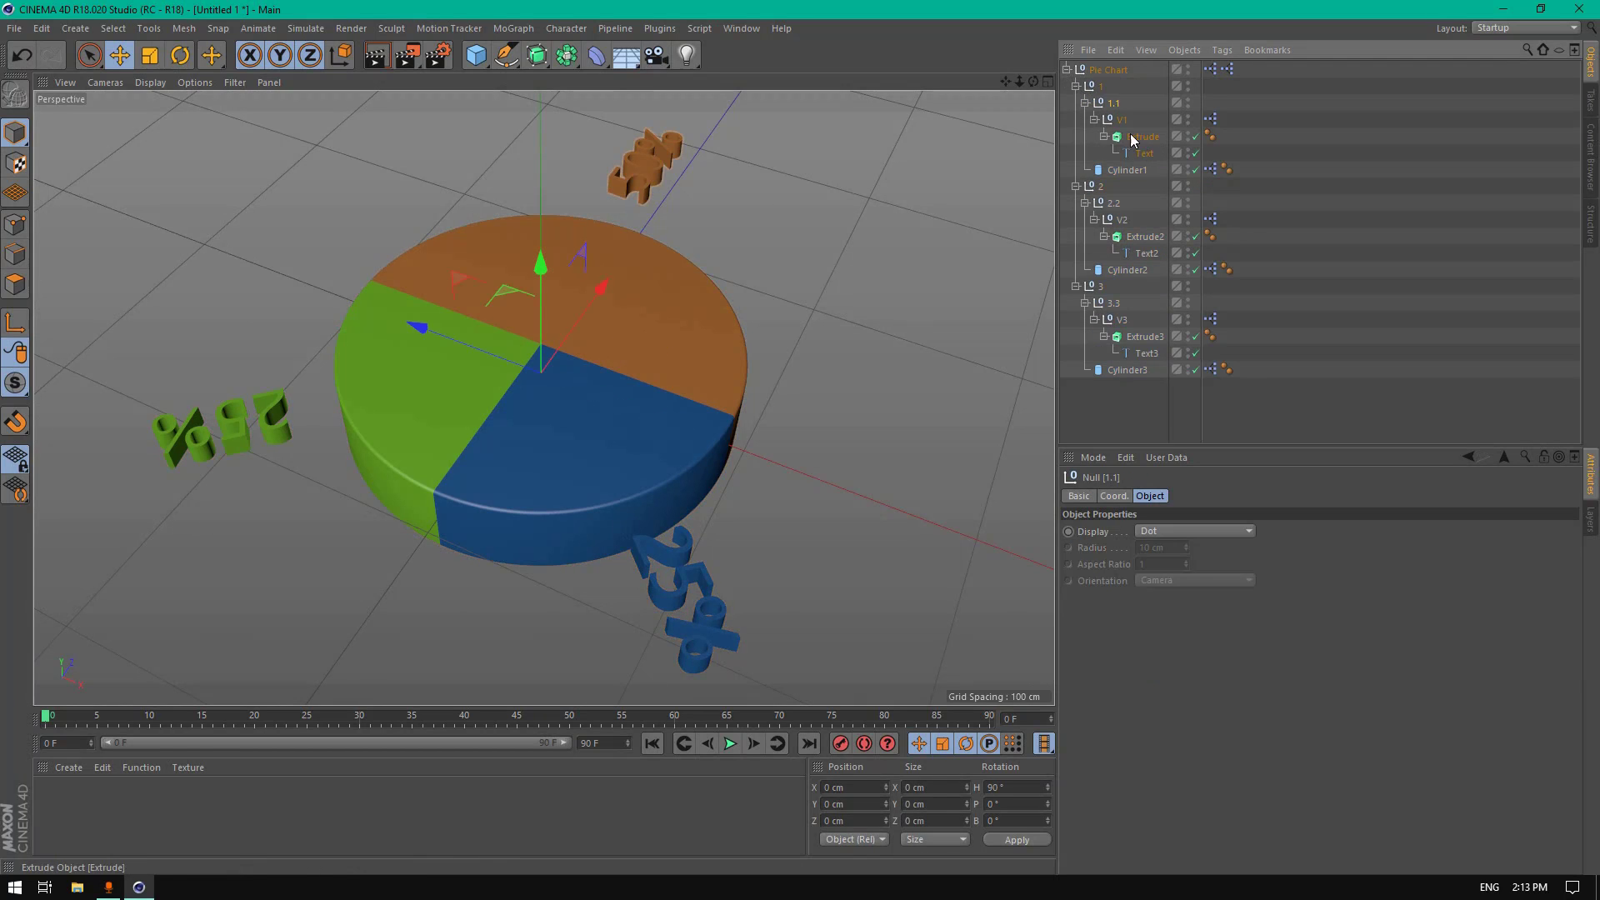
Step: Move the slice nulls 1, 2 and 3 outwards from the chart's centre by about 60 cm each on the ground plane
{"action": "left_click", "coordinate": [1101, 86]}
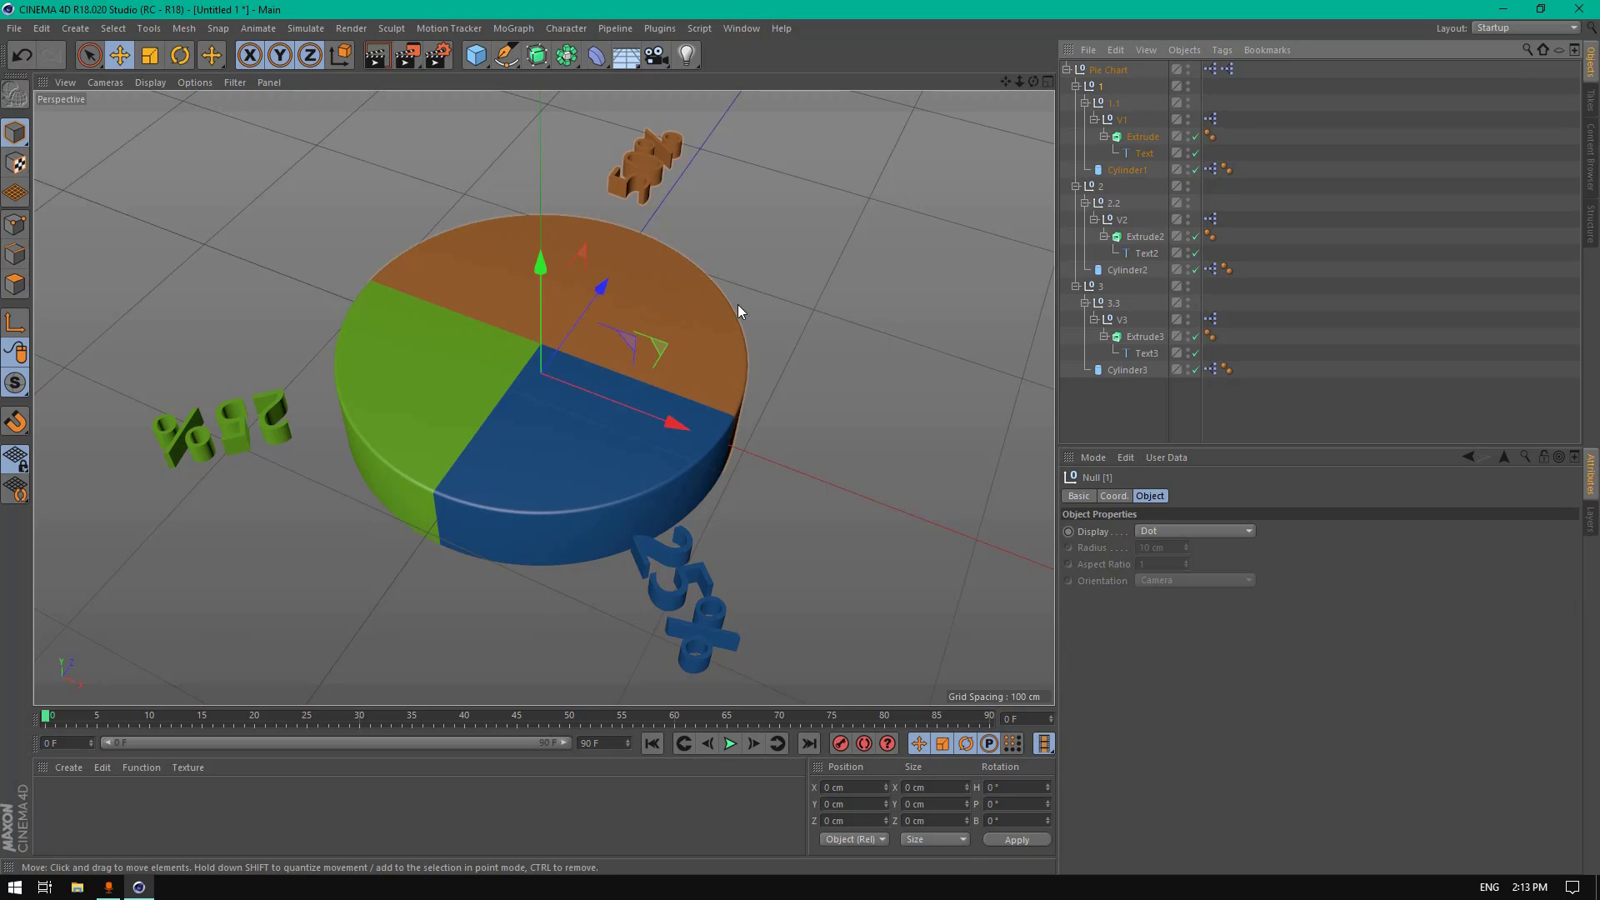
{"action": "left_click_drag", "start_coordinate": [655, 345], "coordinate": [723, 277]}
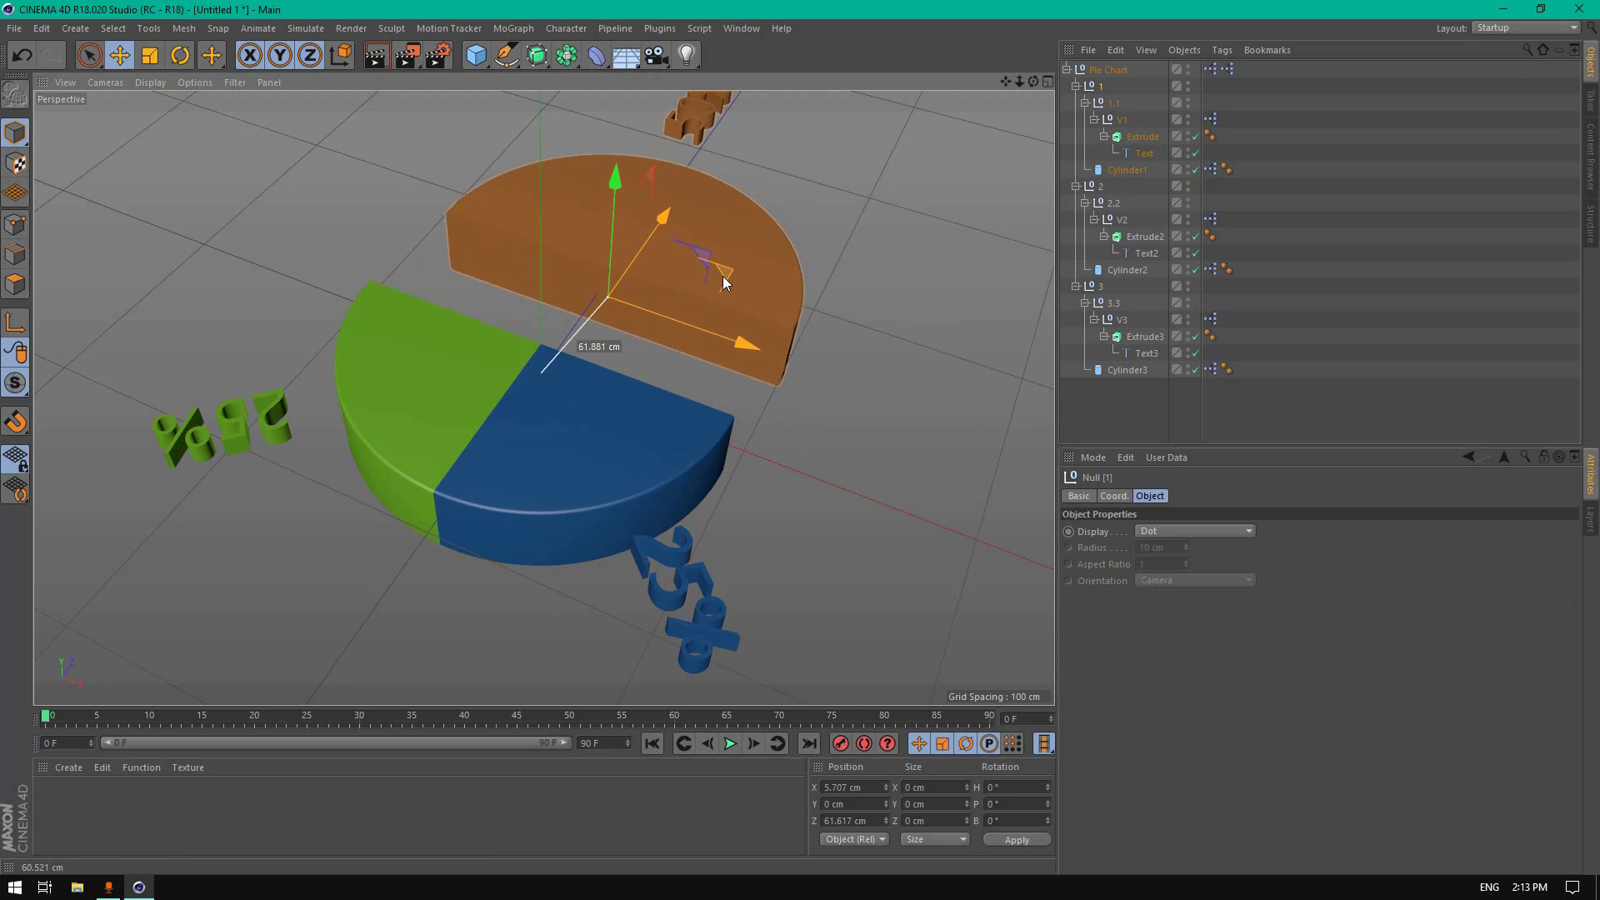
{"action": "left_click", "coordinate": [1101, 188]}
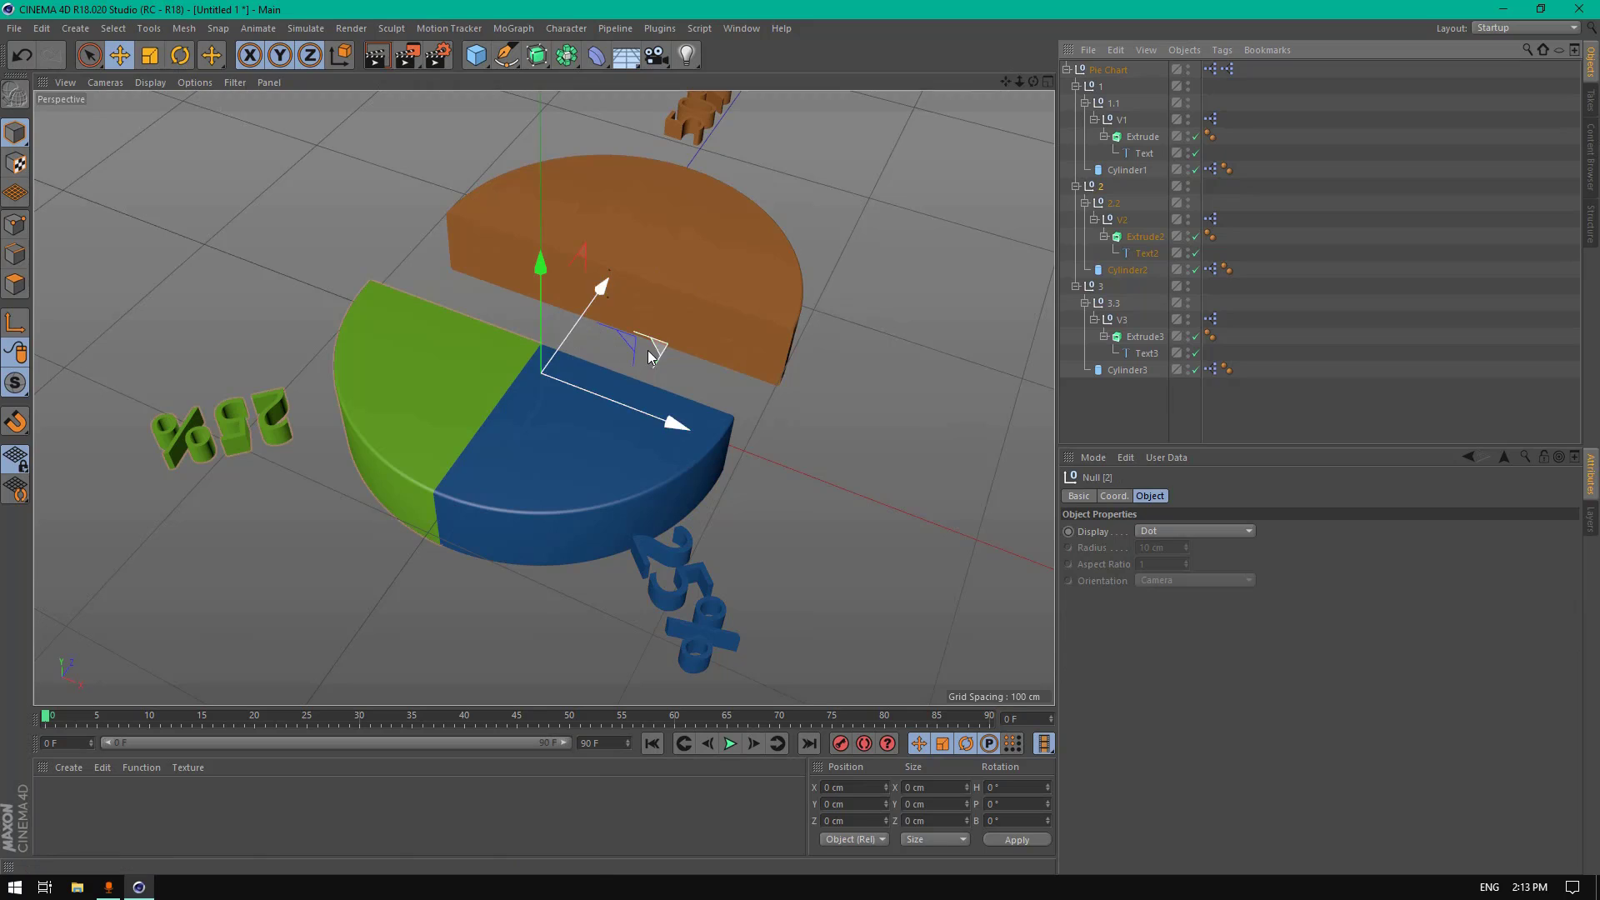
{"action": "left_click_drag", "start_coordinate": [649, 346], "coordinate": [528, 349]}
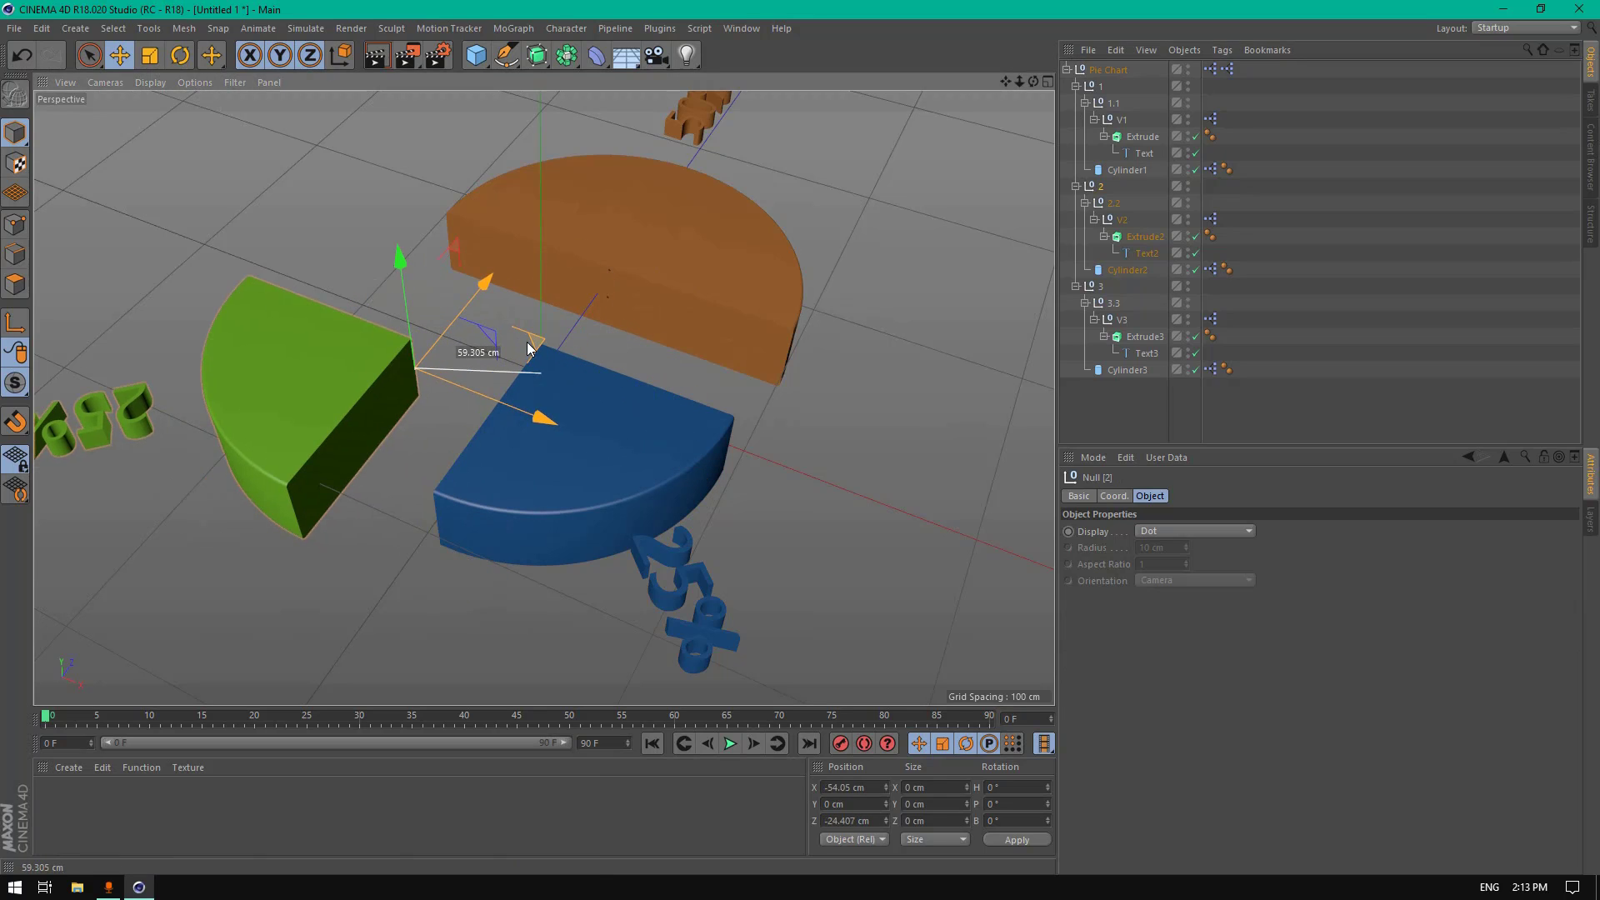
{"action": "left_click", "coordinate": [1100, 286]}
{"action": "left_click_drag", "start_coordinate": [683, 361], "coordinate": [712, 447]}
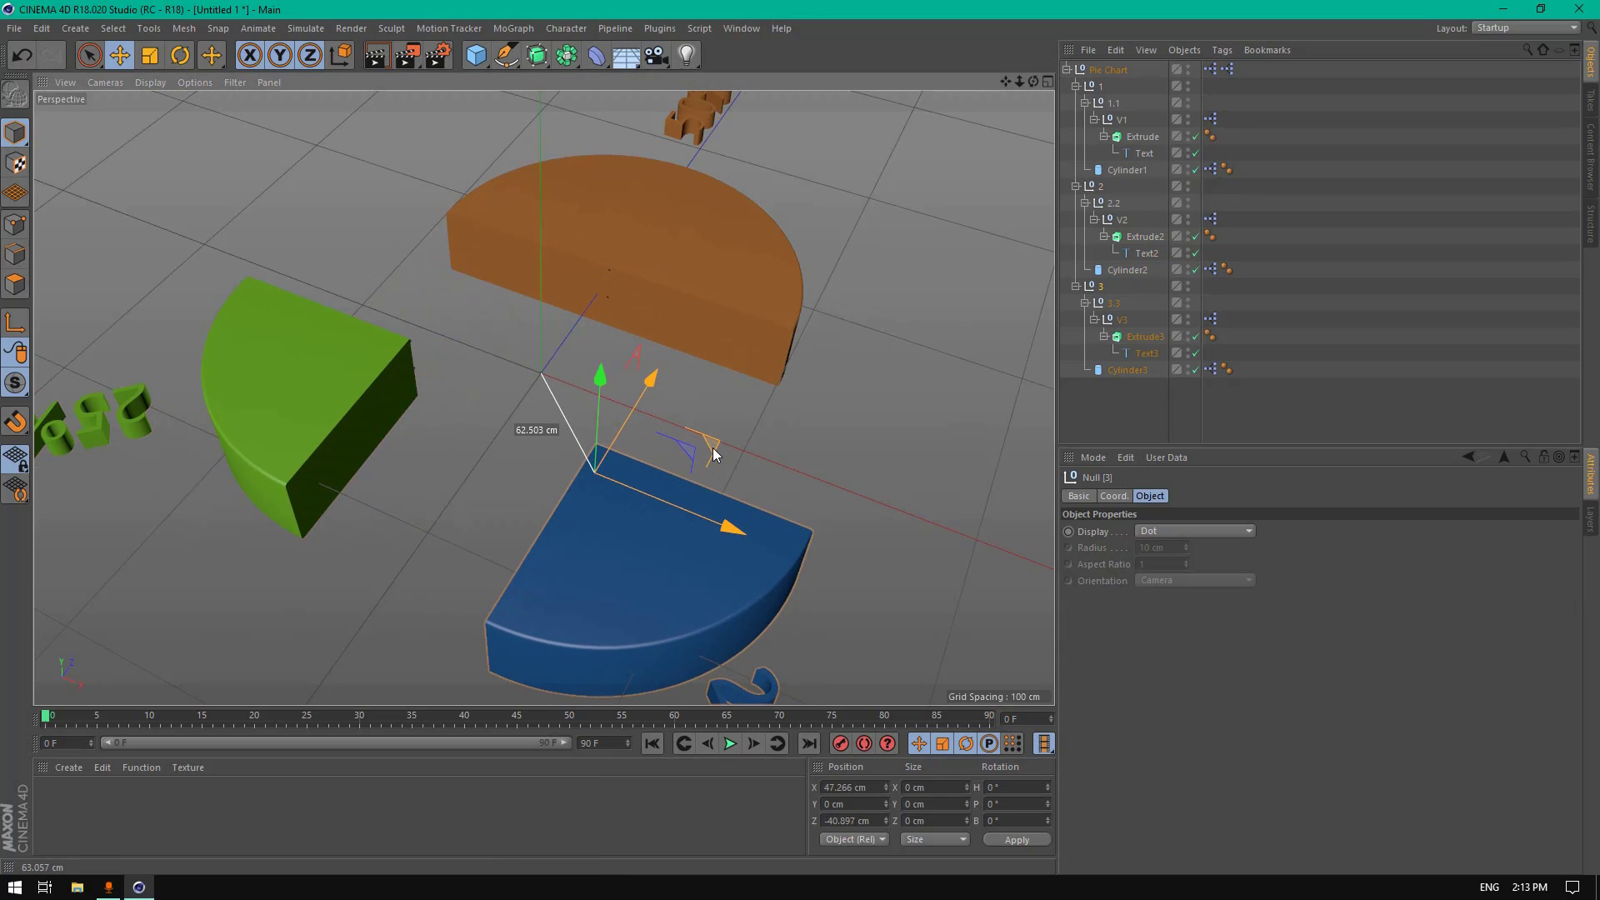
Step: Undo the outward moves of the three slice nulls
{"action": "left_click", "coordinate": [16, 58]}
{"action": "left_click", "coordinate": [16, 57]}
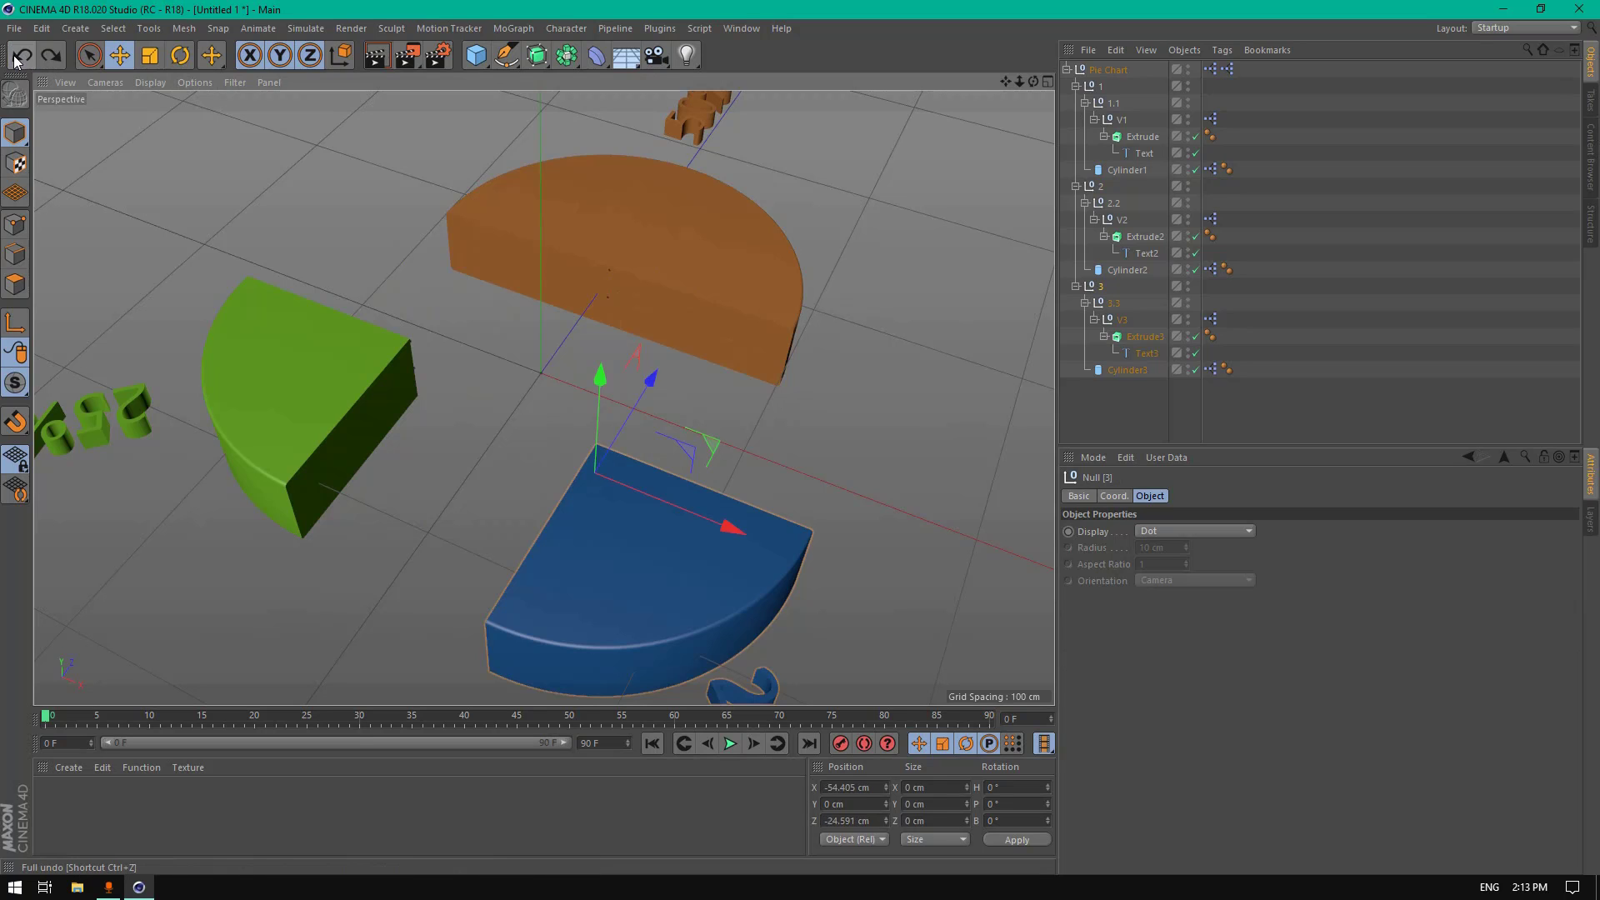
{"action": "left_click", "coordinate": [15, 57]}
{"action": "left_click", "coordinate": [15, 57]}
{"action": "left_click", "coordinate": [15, 57]}
{"action": "left_click", "coordinate": [15, 57]}
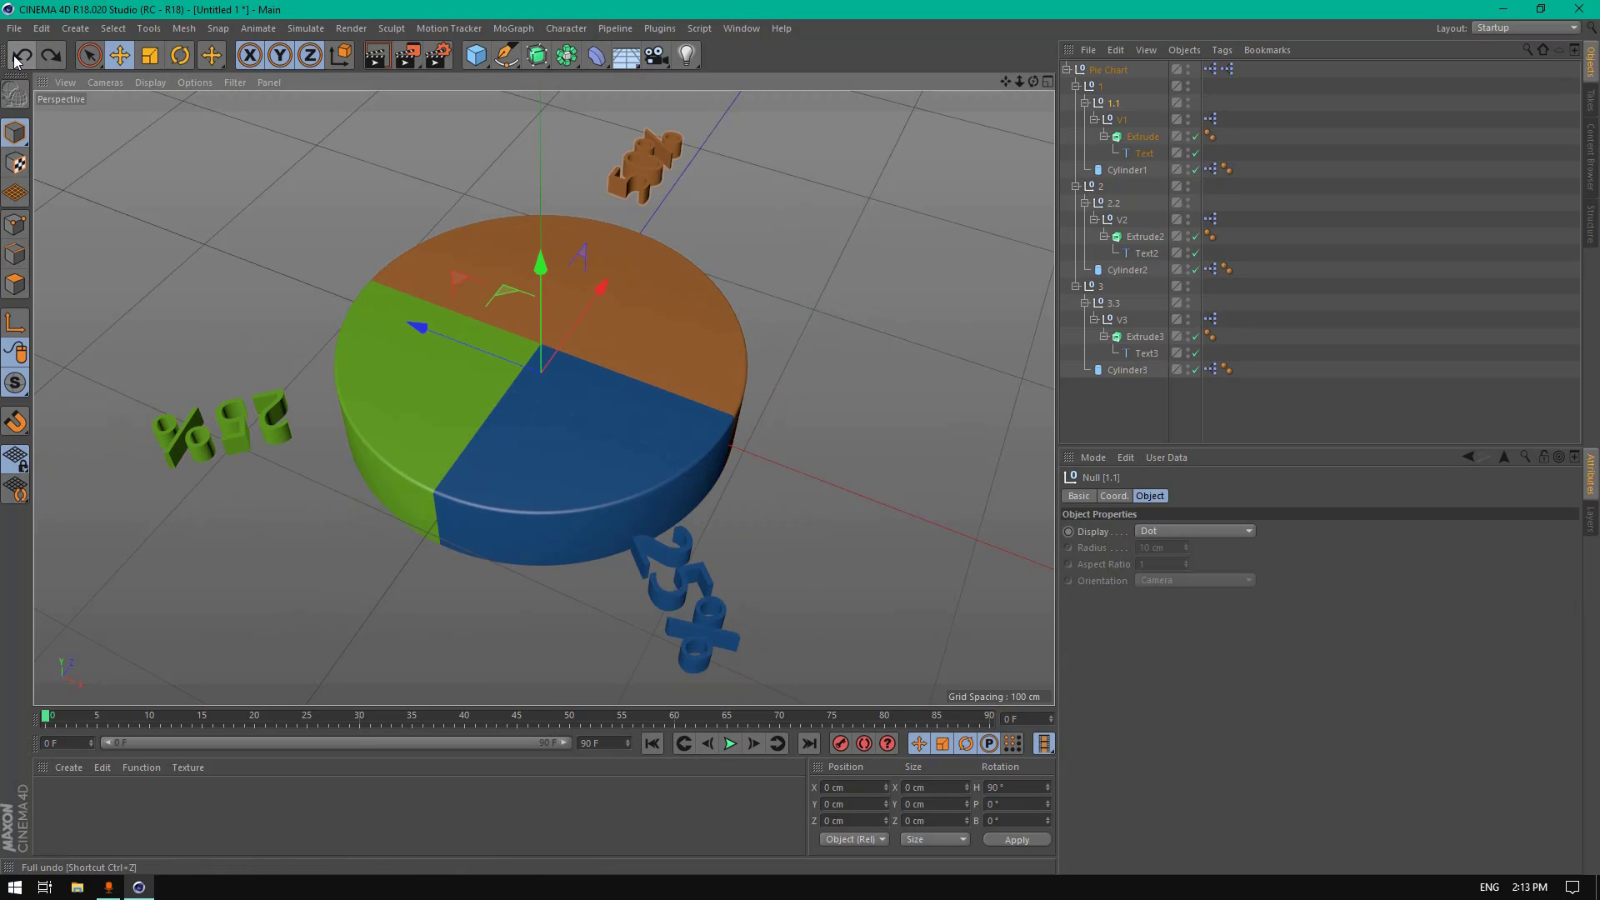
Step: Add the Pie Chart object as a third Pie Chart node below the existing network in its XPresso Editor
{"action": "double_click", "coordinate": [1210, 69]}
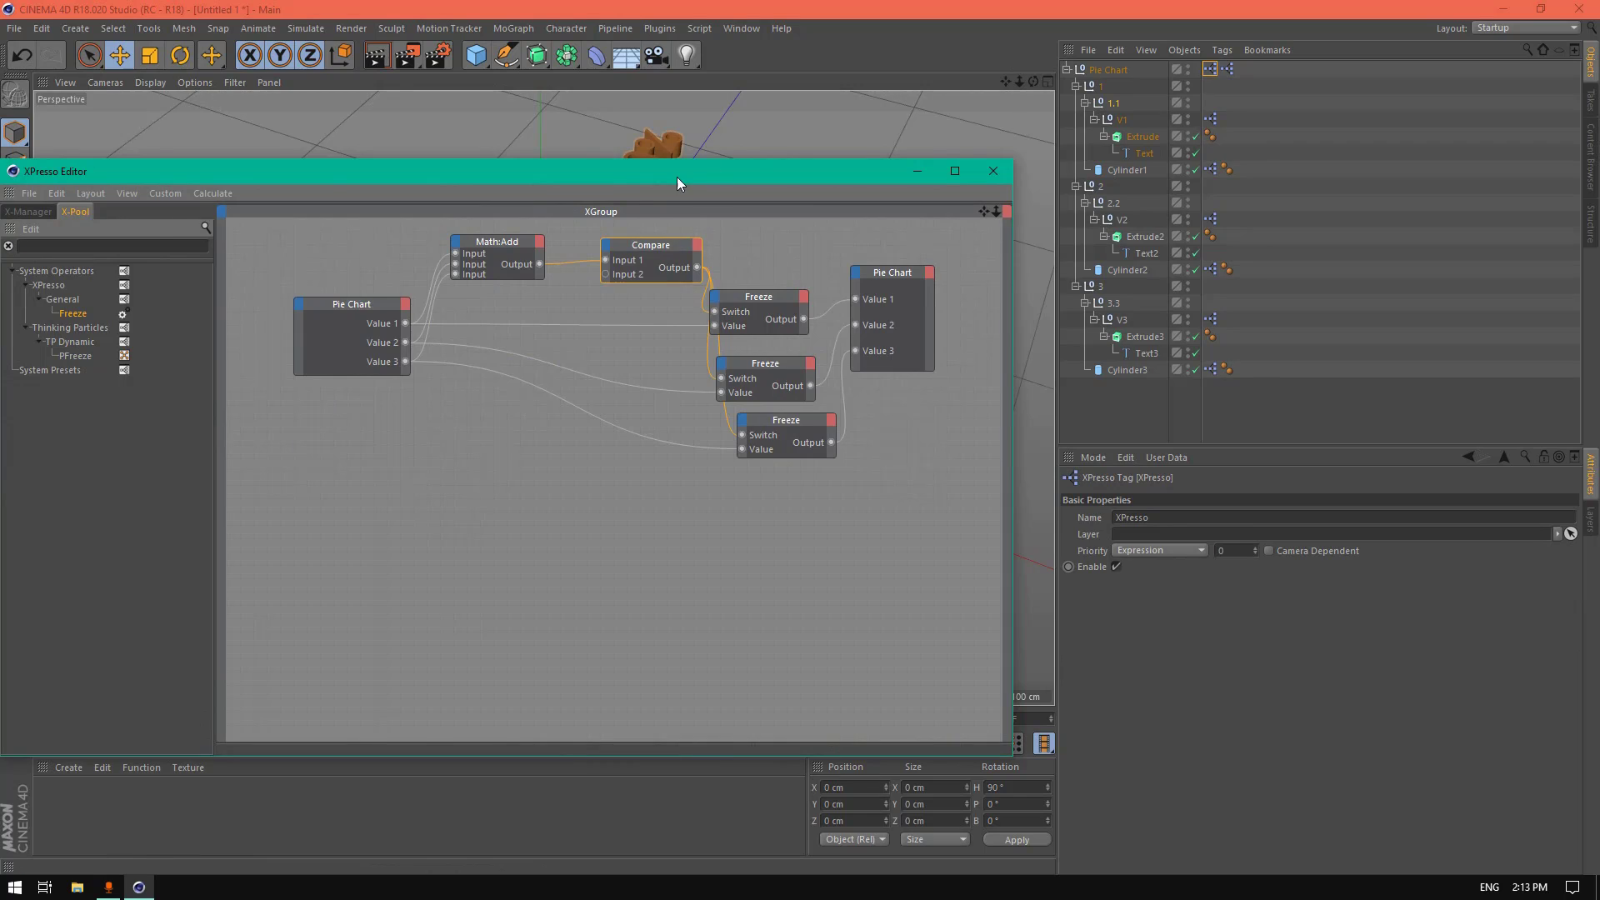
{"action": "left_click_drag", "start_coordinate": [677, 177], "coordinate": [790, 155]}
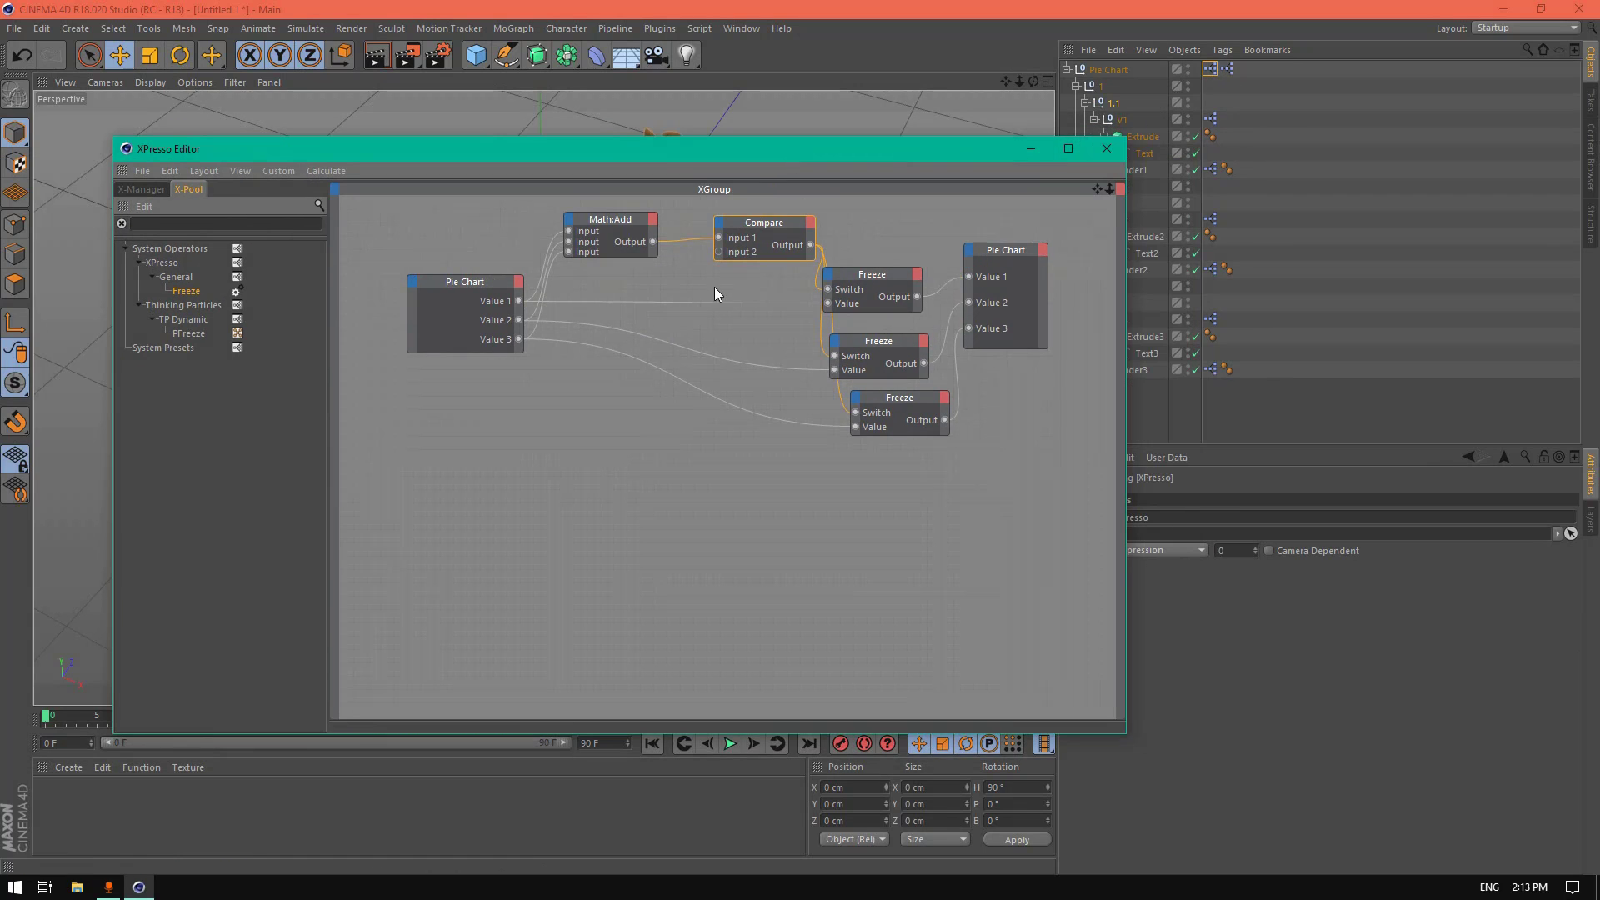
{"action": "left_click", "coordinate": [1154, 71]}
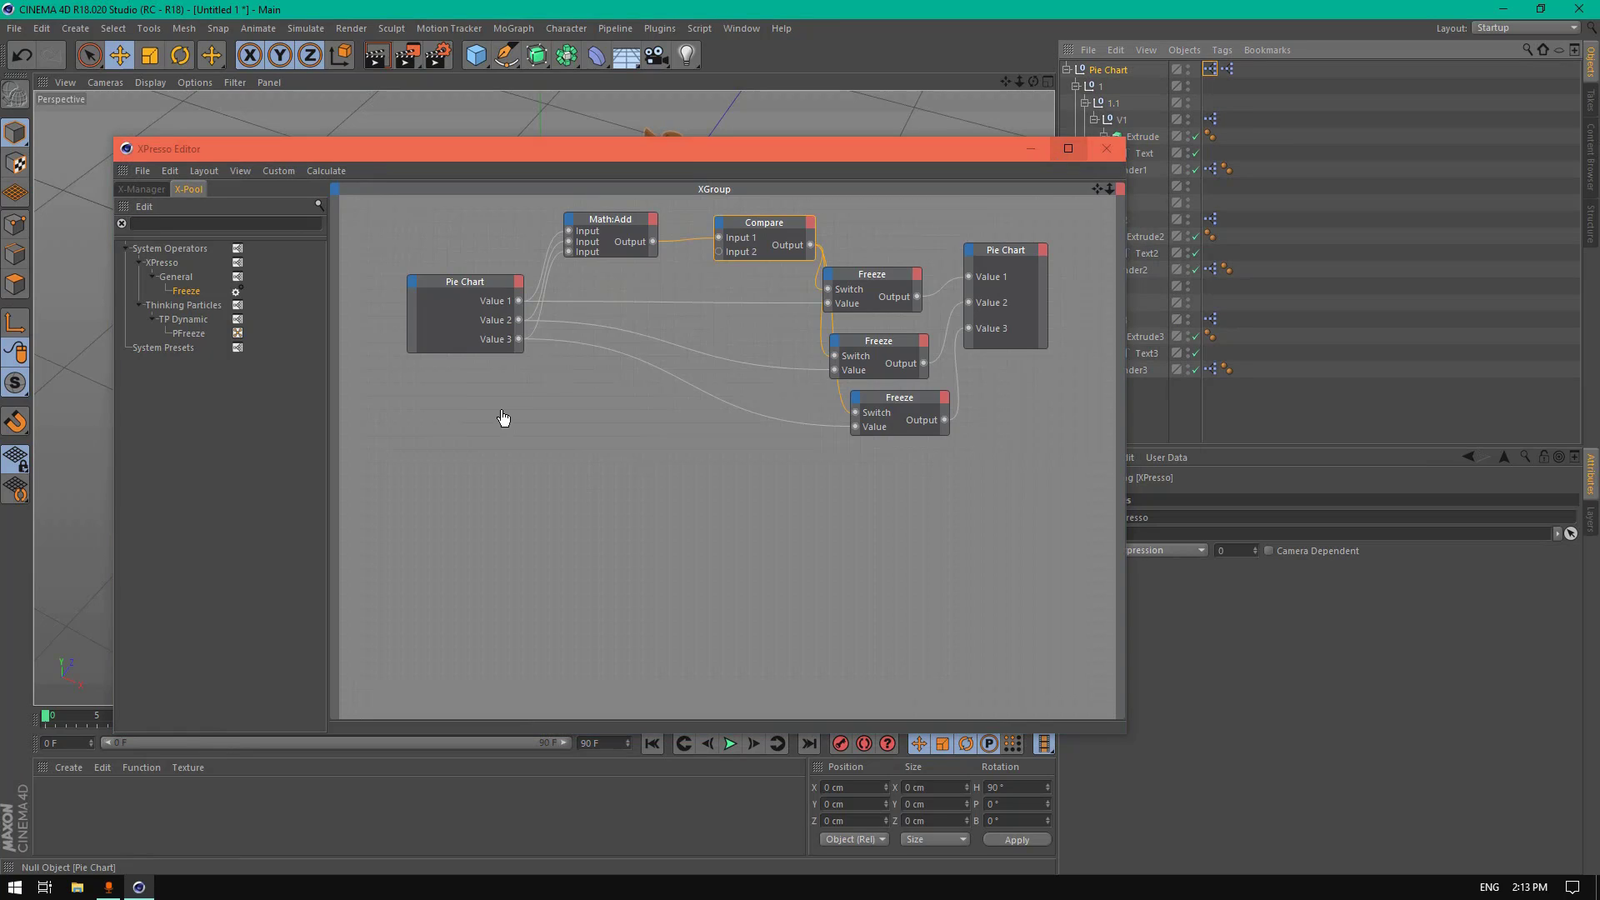
{"action": "left_click_drag", "start_coordinate": [1110, 72], "coordinate": [583, 468]}
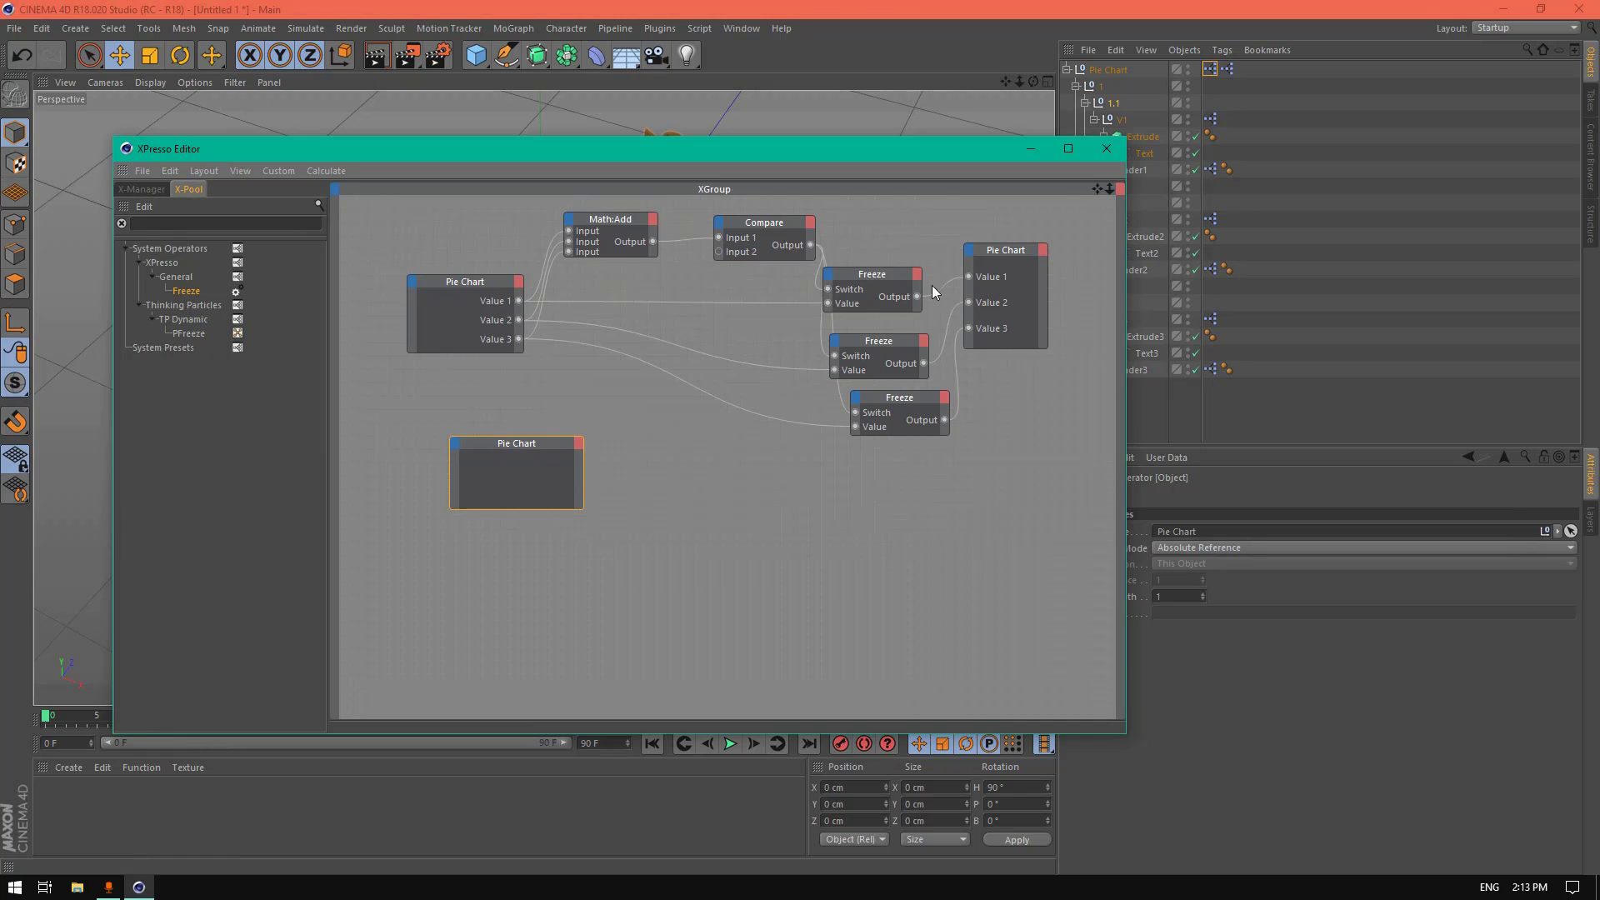
Step: Add a float slider user data field named Explode Segments to the Pie Chart null, with unit Meter and a 100 cm maximum
{"action": "left_click", "coordinate": [1106, 149]}
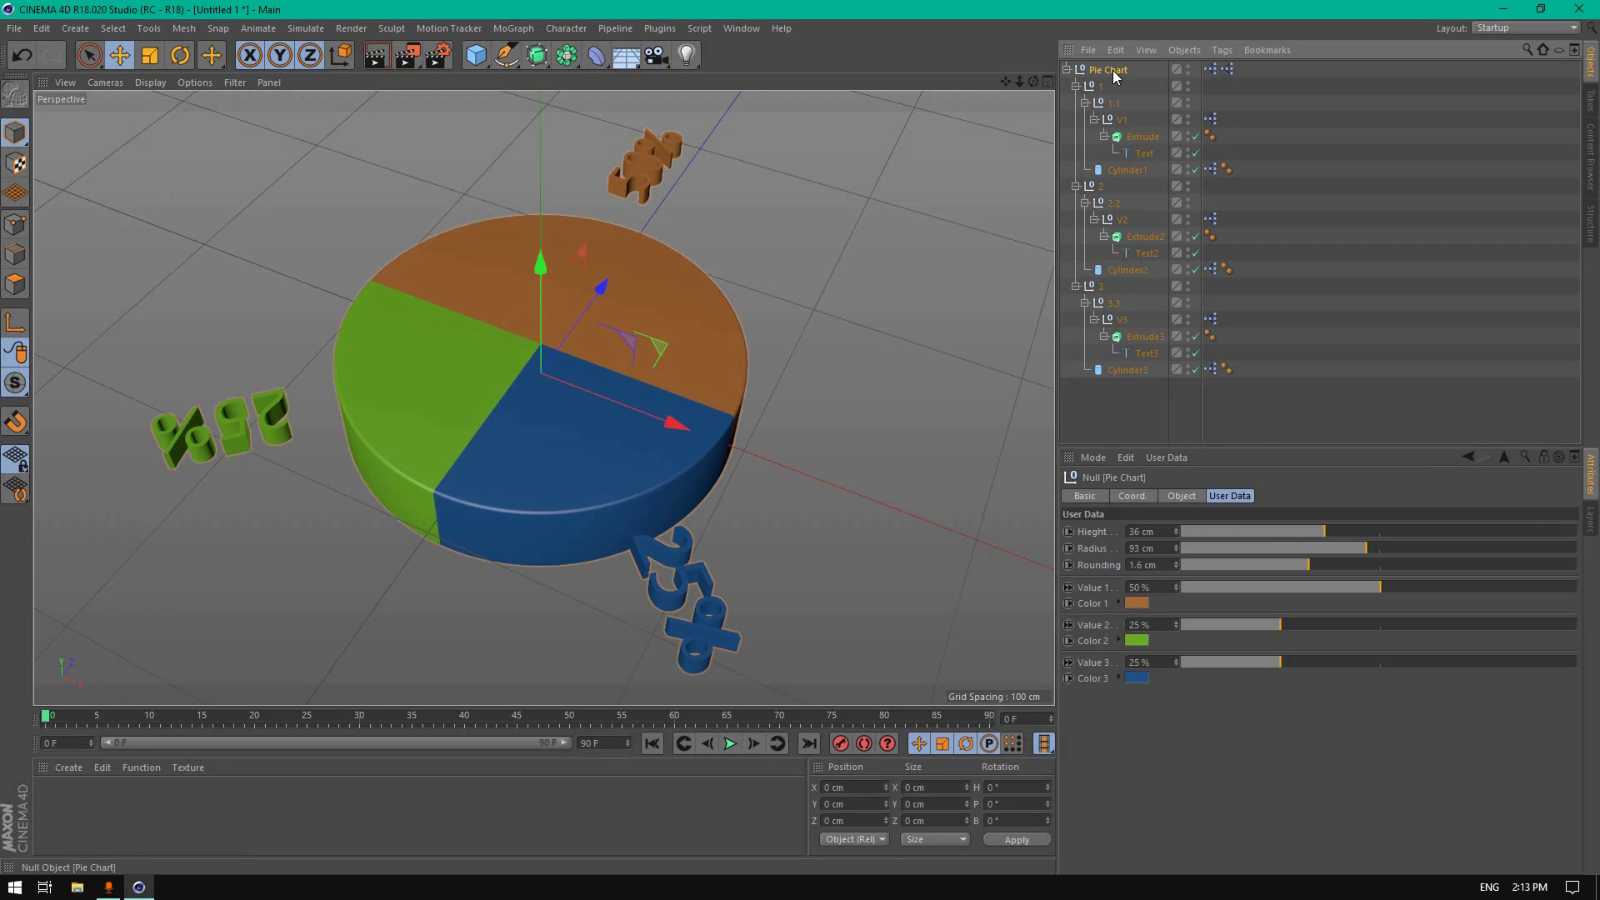
{"action": "left_click", "coordinate": [1166, 458]}
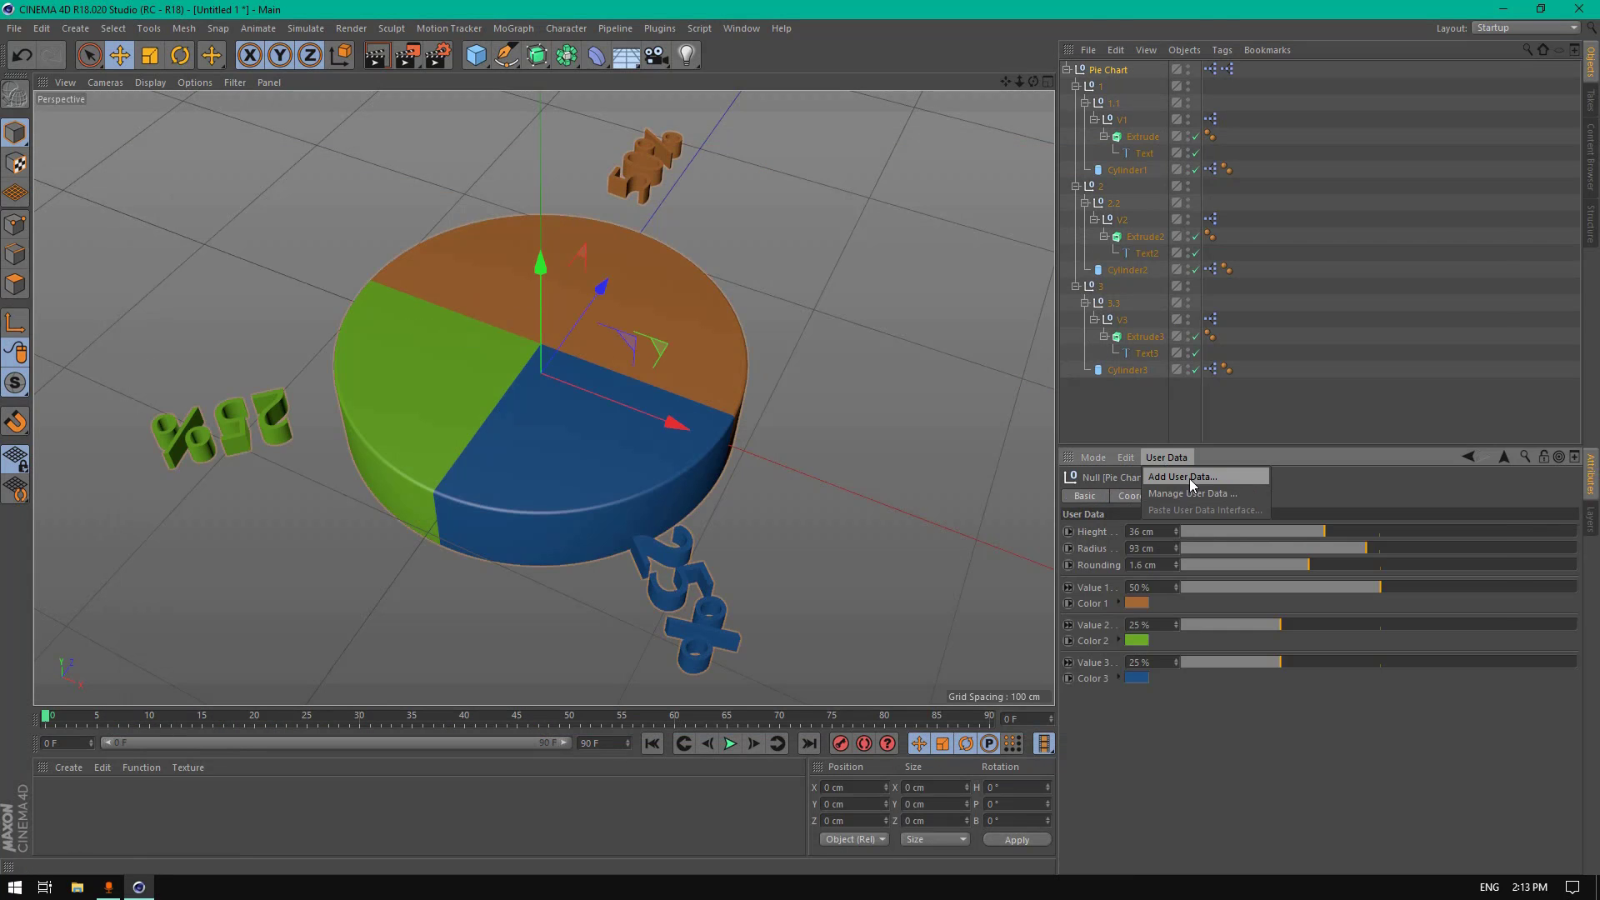
{"action": "left_click", "coordinate": [1190, 480]}
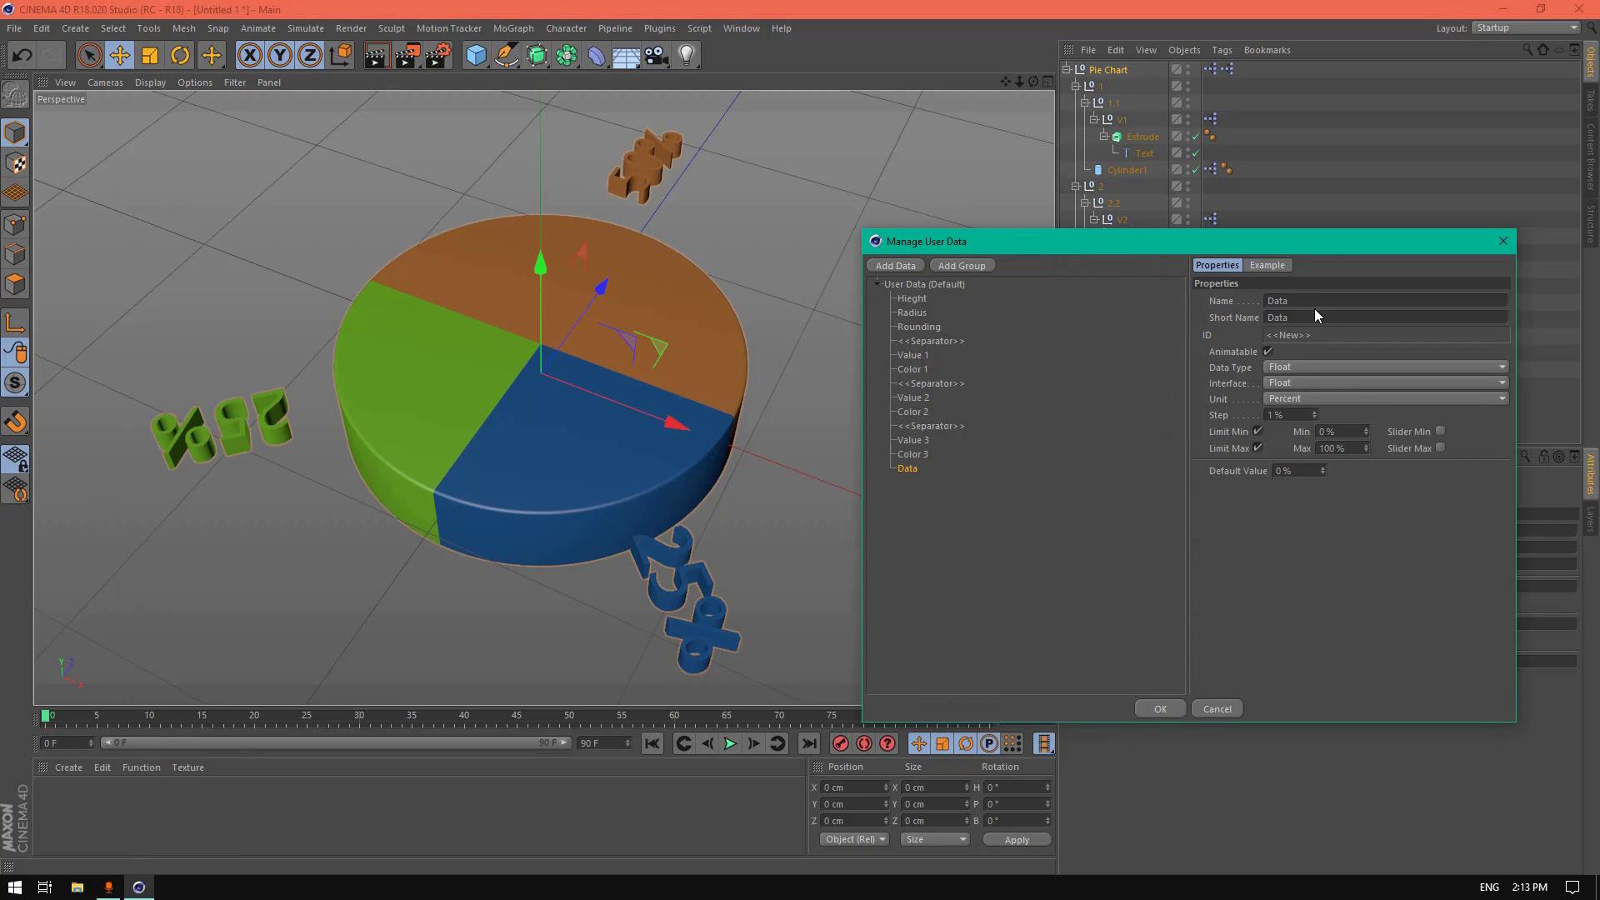
{"action": "type", "text": "Explode Segments"}
{"action": "left_click", "coordinate": [1302, 383]}
{"action": "left_click", "coordinate": [1300, 417]}
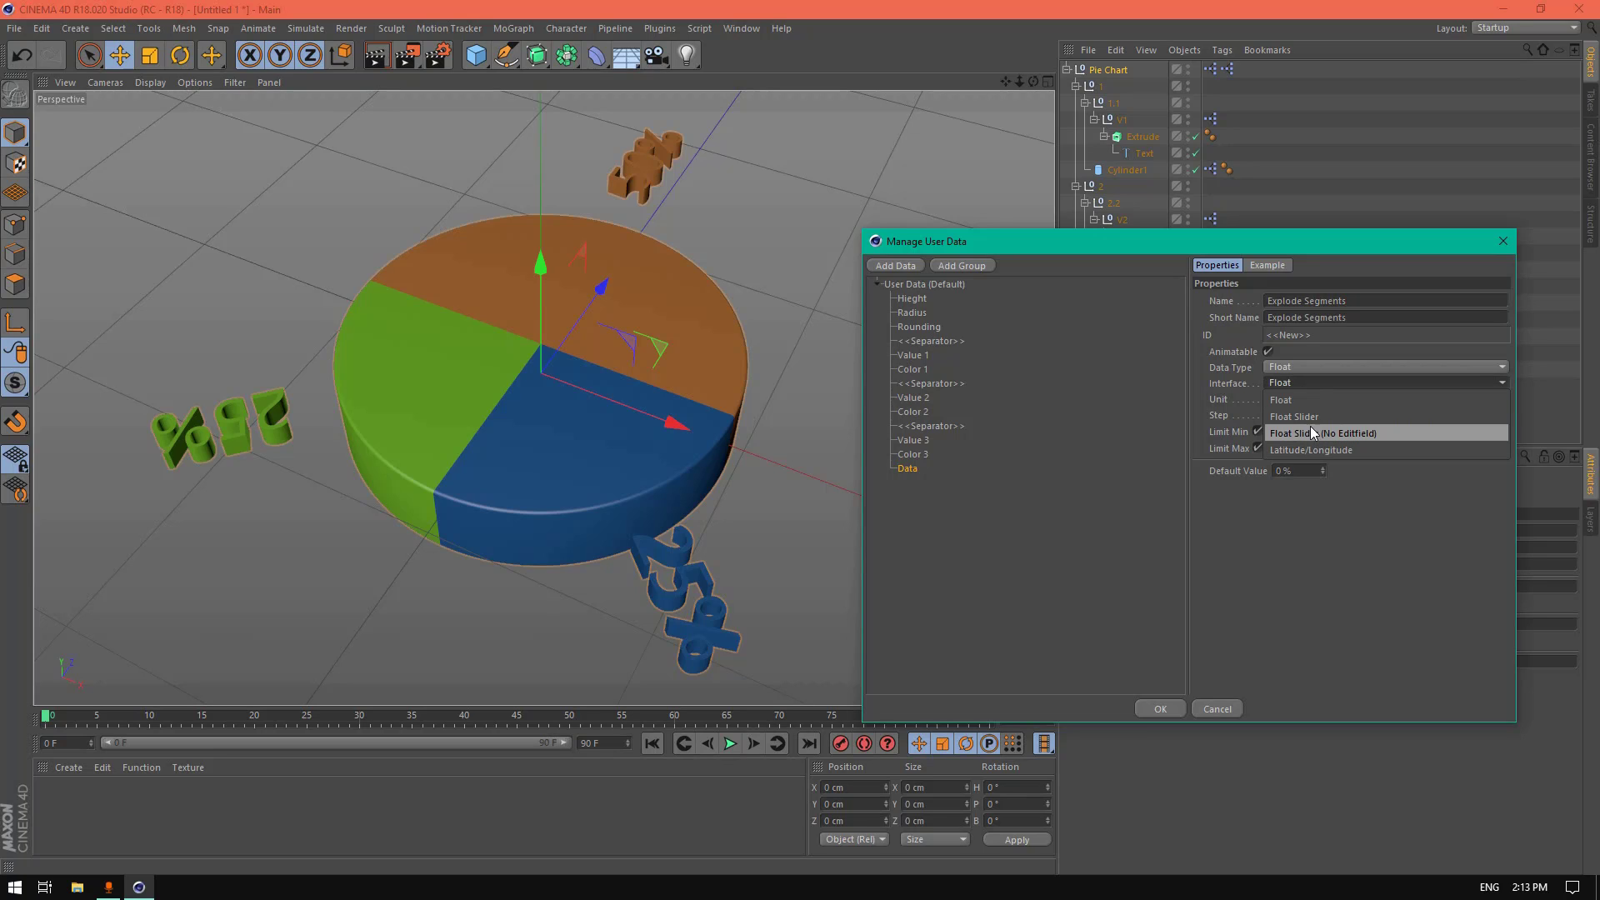
{"action": "left_click", "coordinate": [1307, 400]}
{"action": "left_click", "coordinate": [1312, 465]}
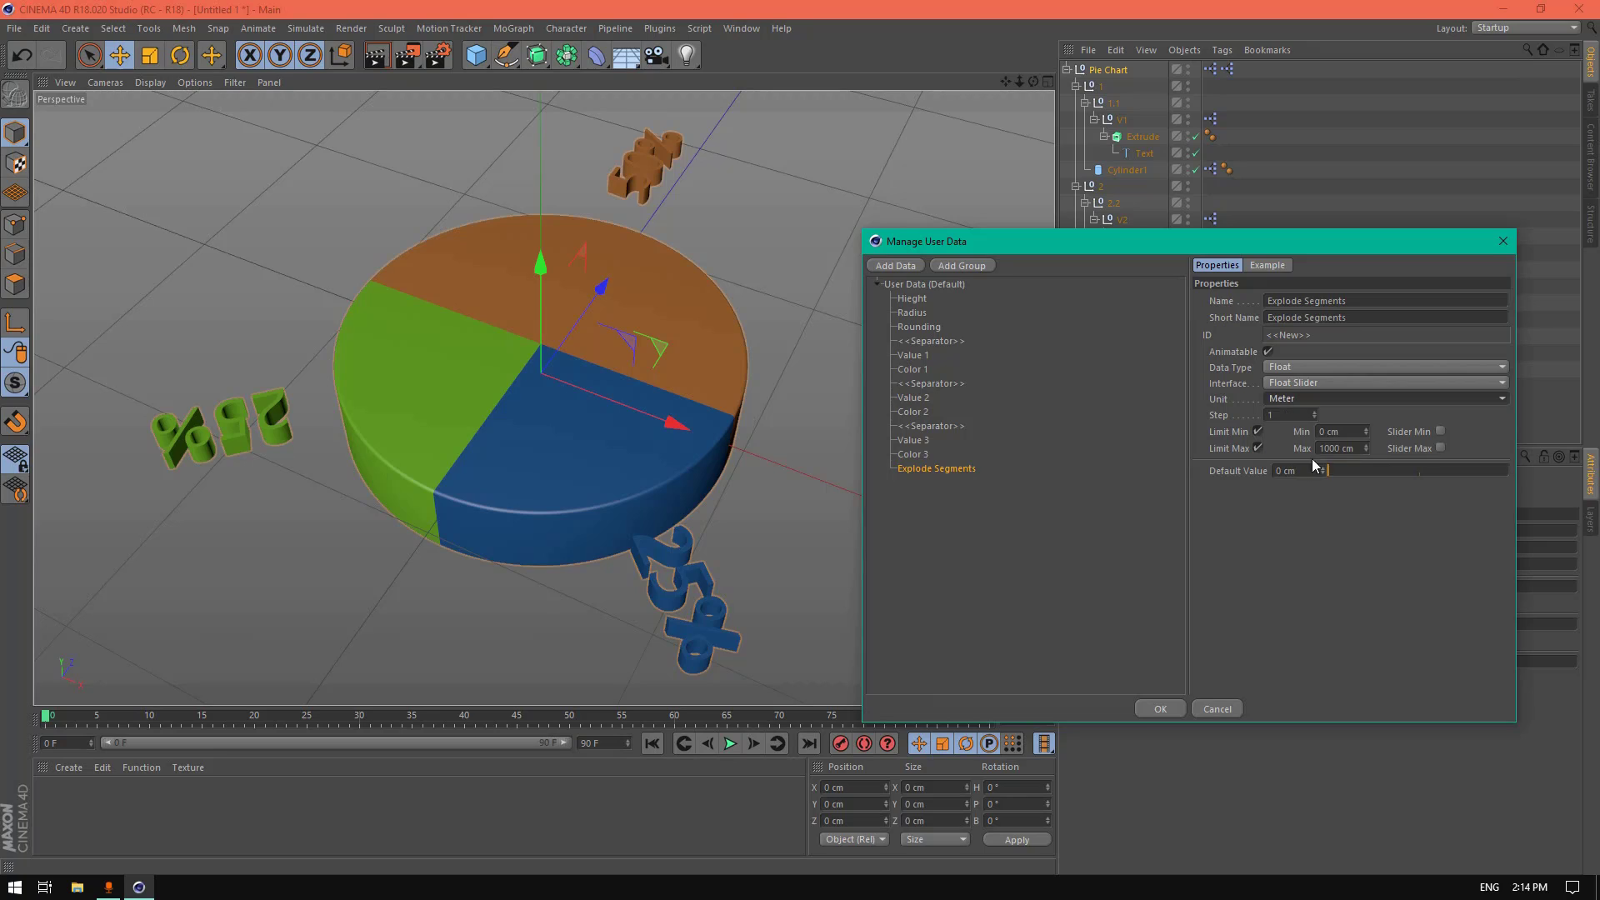
{"action": "double_click", "coordinate": [1359, 448]}
{"action": "type", "text": "100"}
{"action": "key", "text": "Return"}
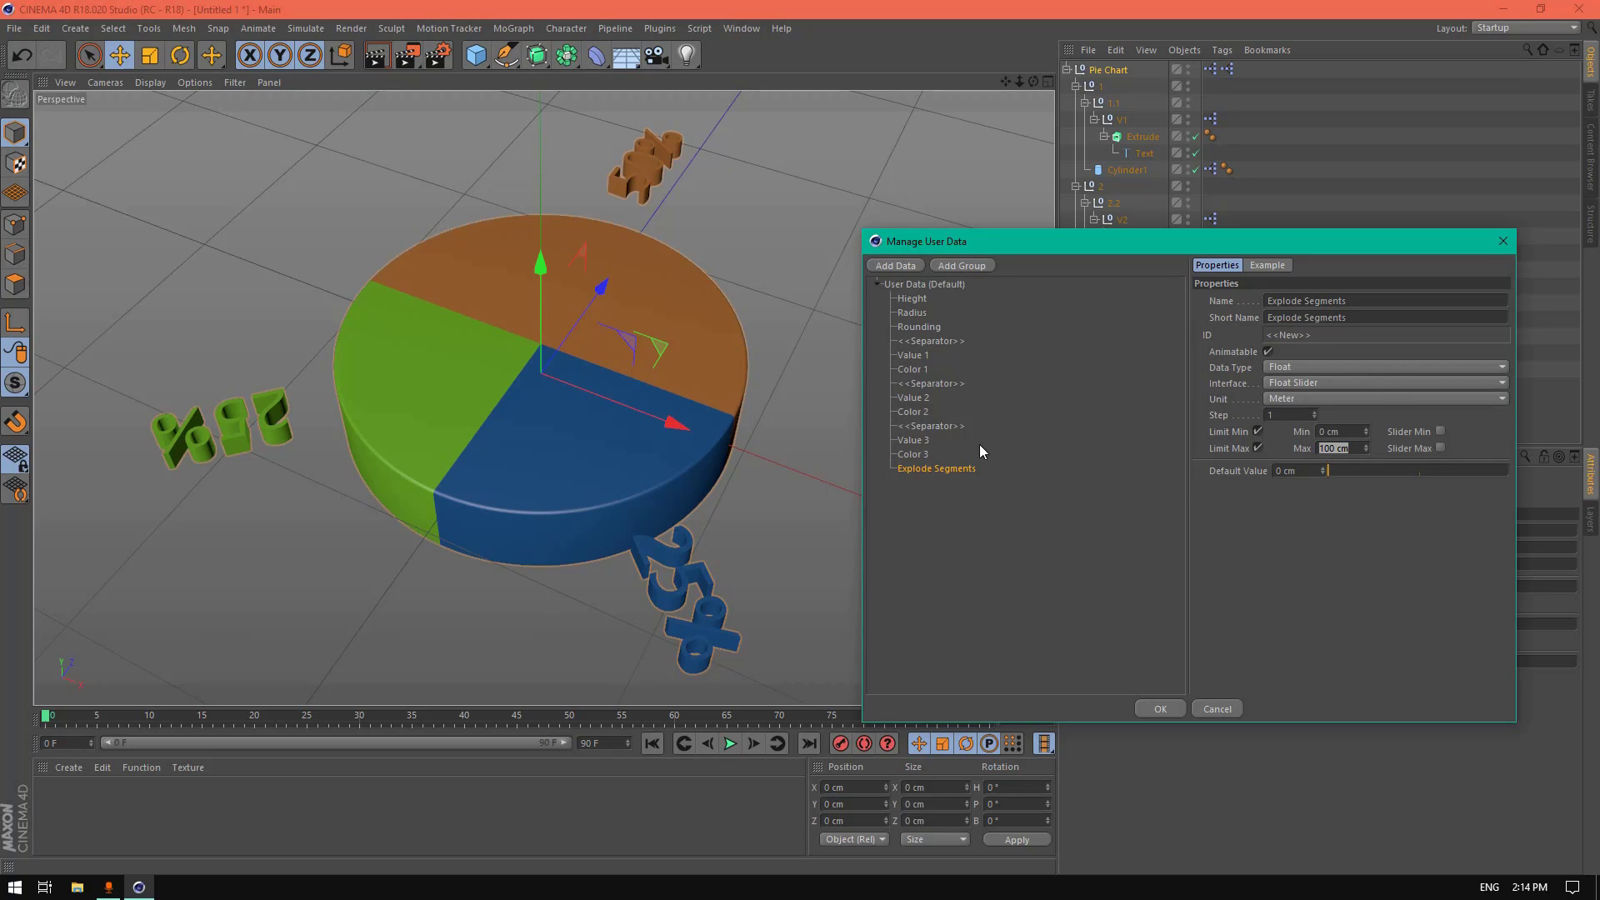
Step: Move Explode Segments directly below Rounding in the user data list and insert an unnamed line separator between the two
{"action": "left_click_drag", "start_coordinate": [967, 470], "coordinate": [950, 340]}
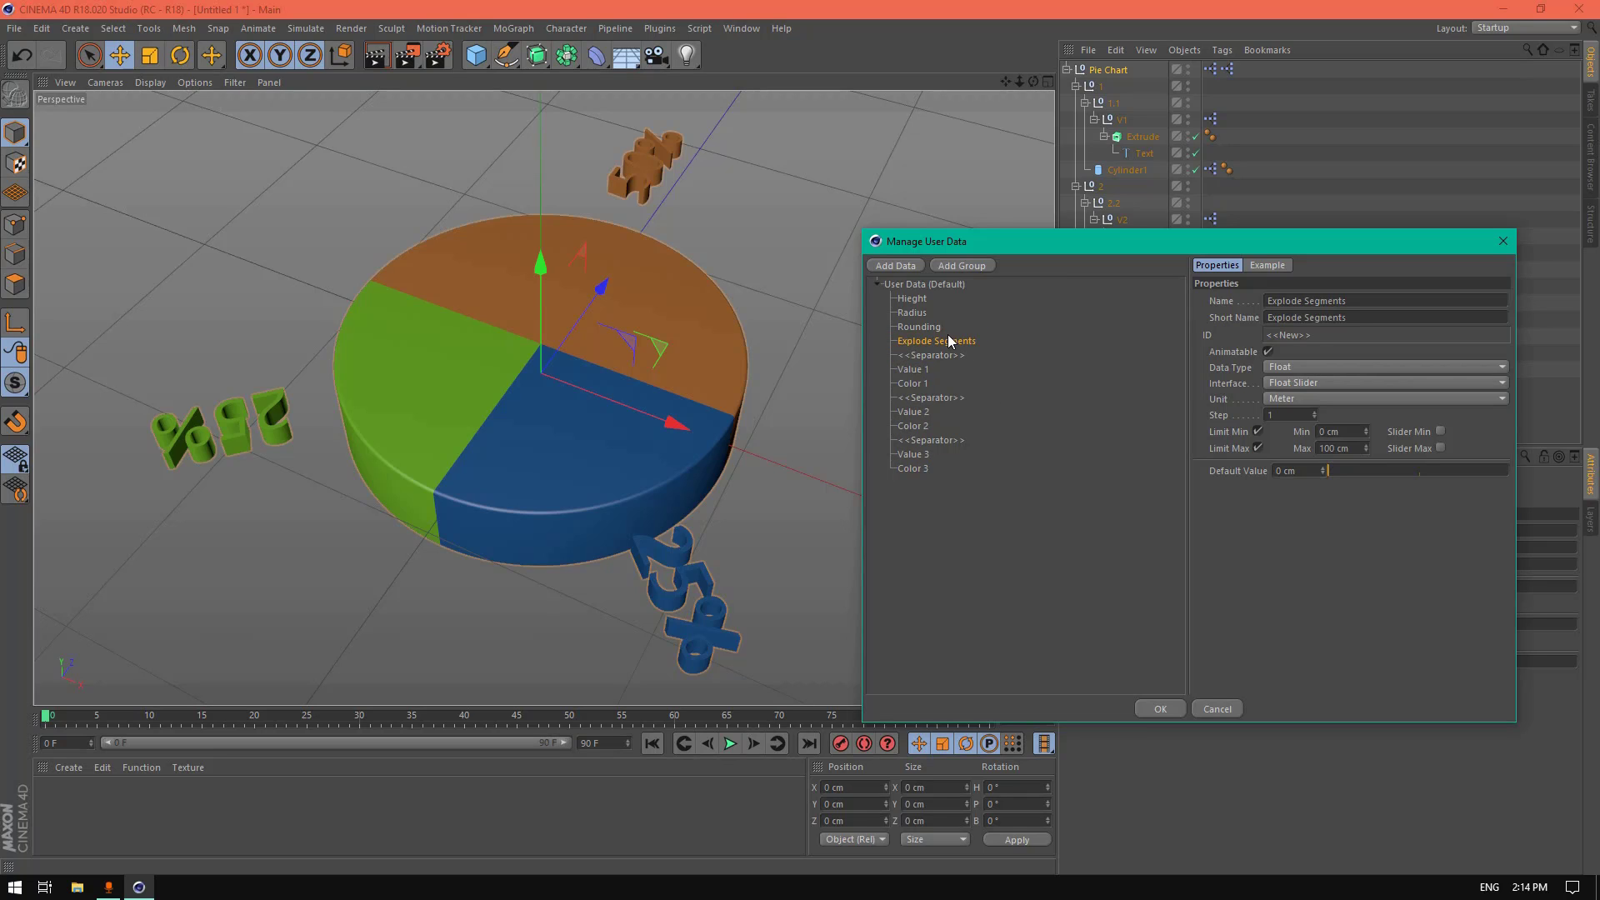
{"action": "left_click", "coordinate": [912, 267]}
{"action": "left_click_drag", "start_coordinate": [912, 481], "coordinate": [944, 340]}
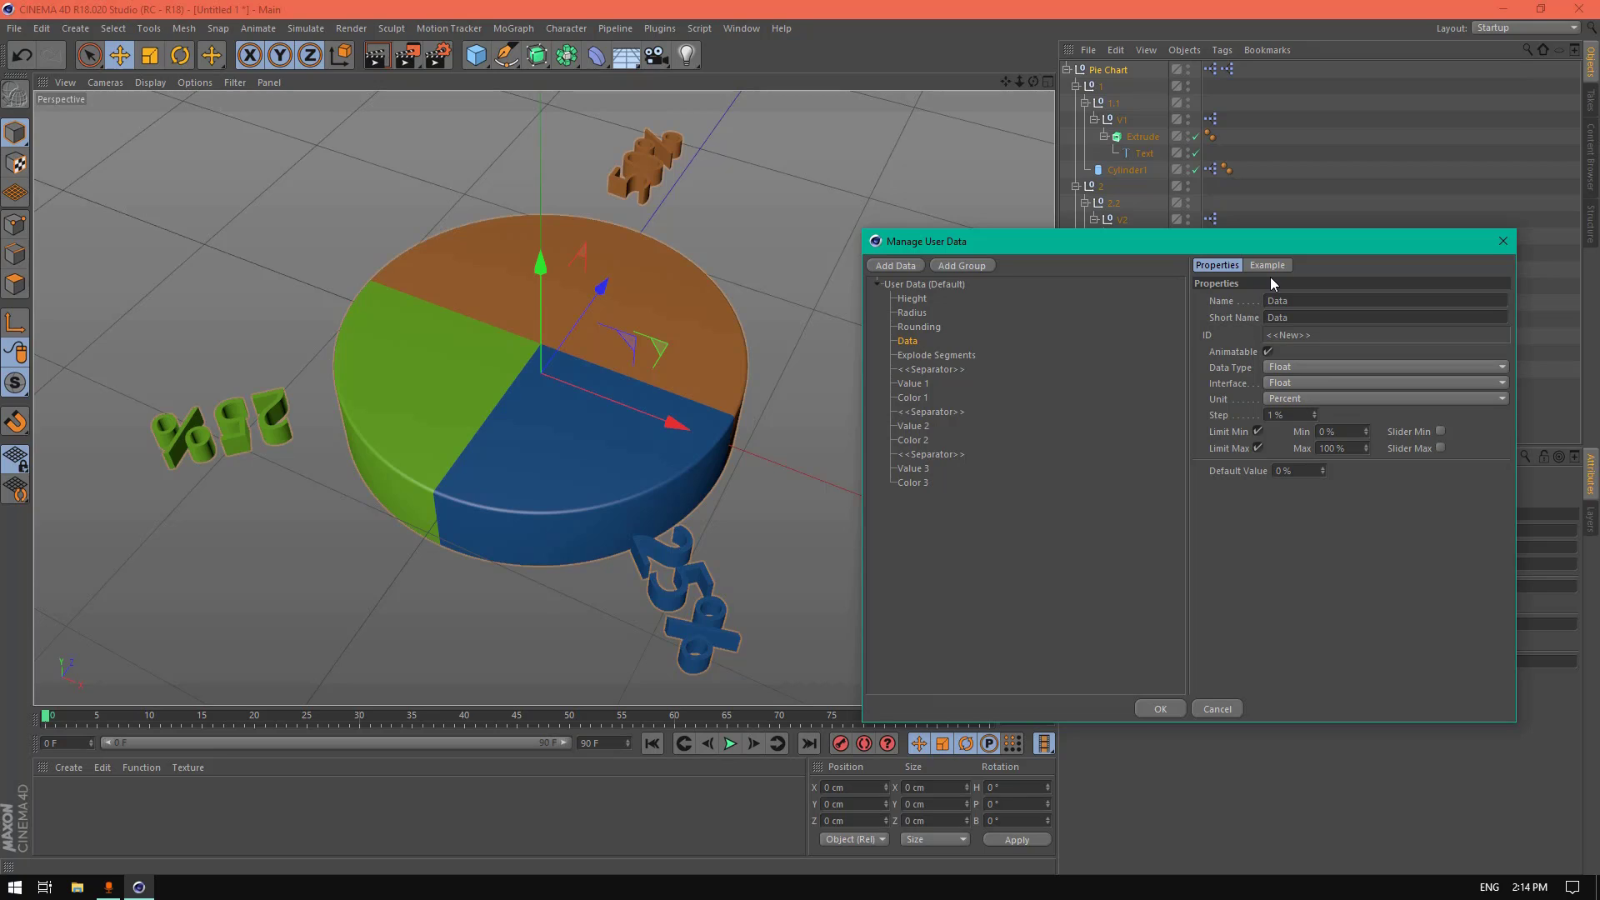
{"action": "left_click", "coordinate": [1305, 301]}
{"action": "key", "text": "BackSpace"}
{"action": "left_click", "coordinate": [1290, 366]}
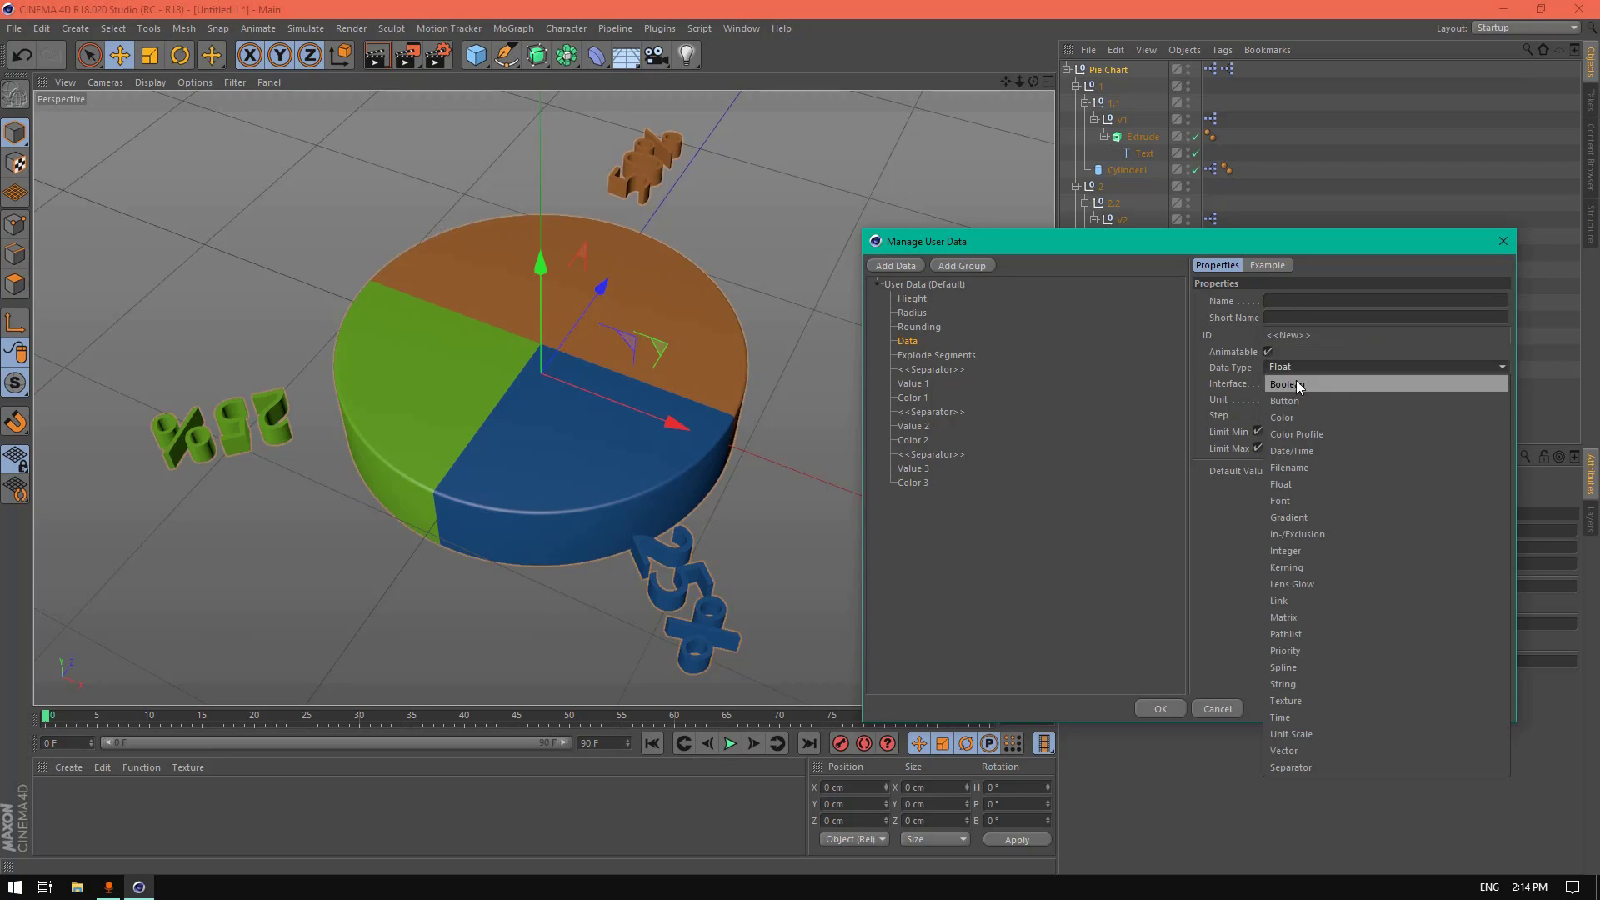
{"action": "left_click", "coordinate": [1318, 768]}
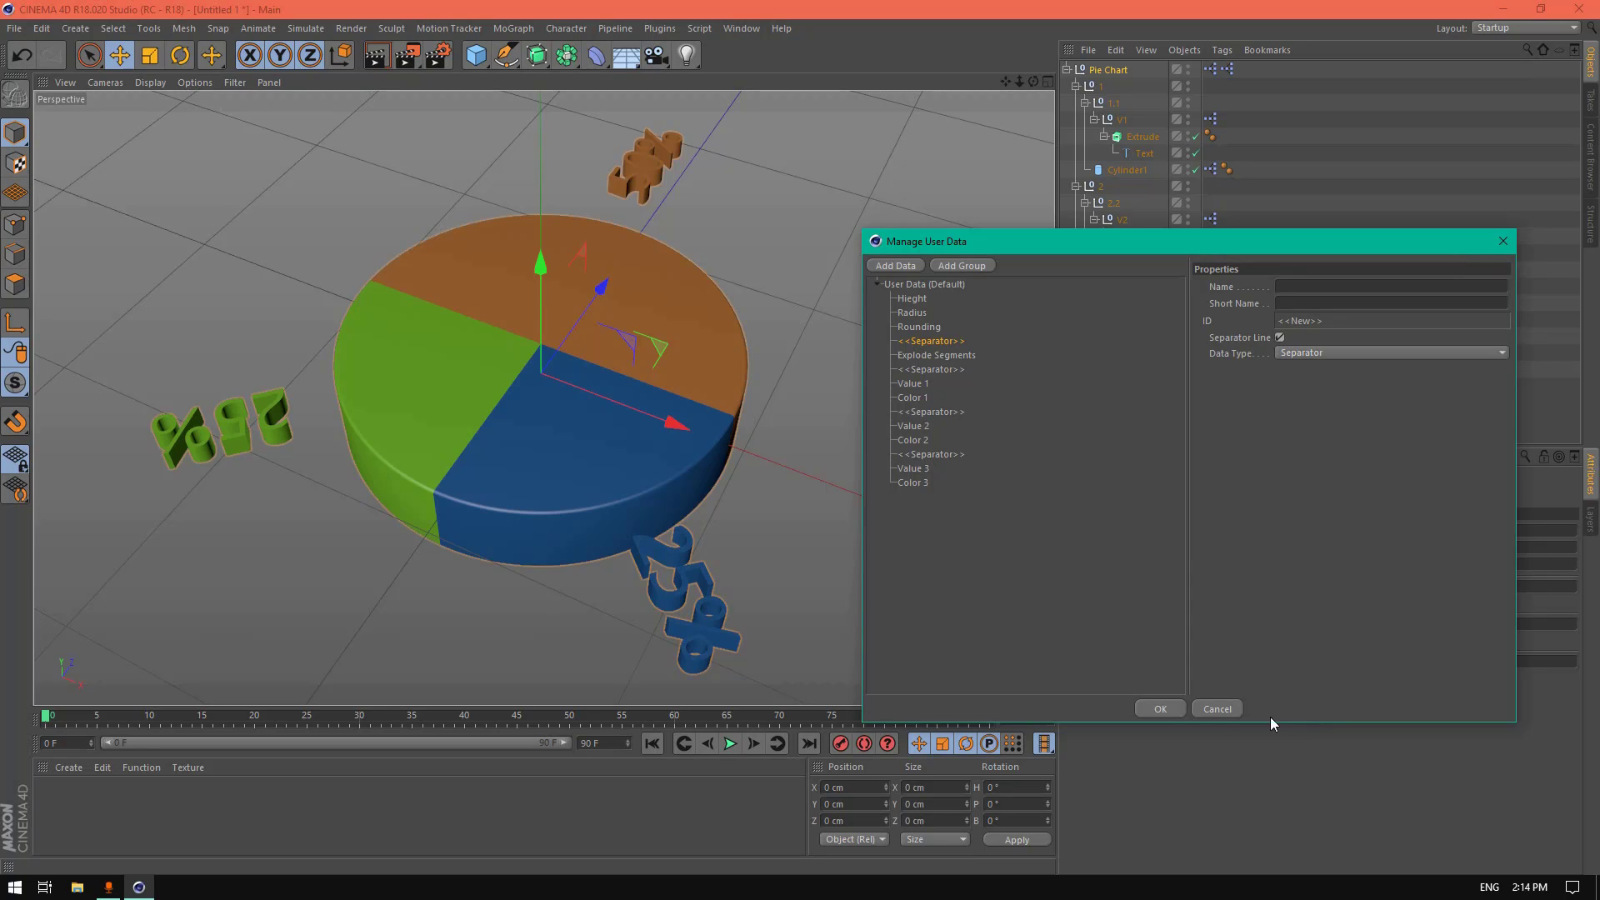
{"action": "left_click", "coordinate": [1171, 710]}
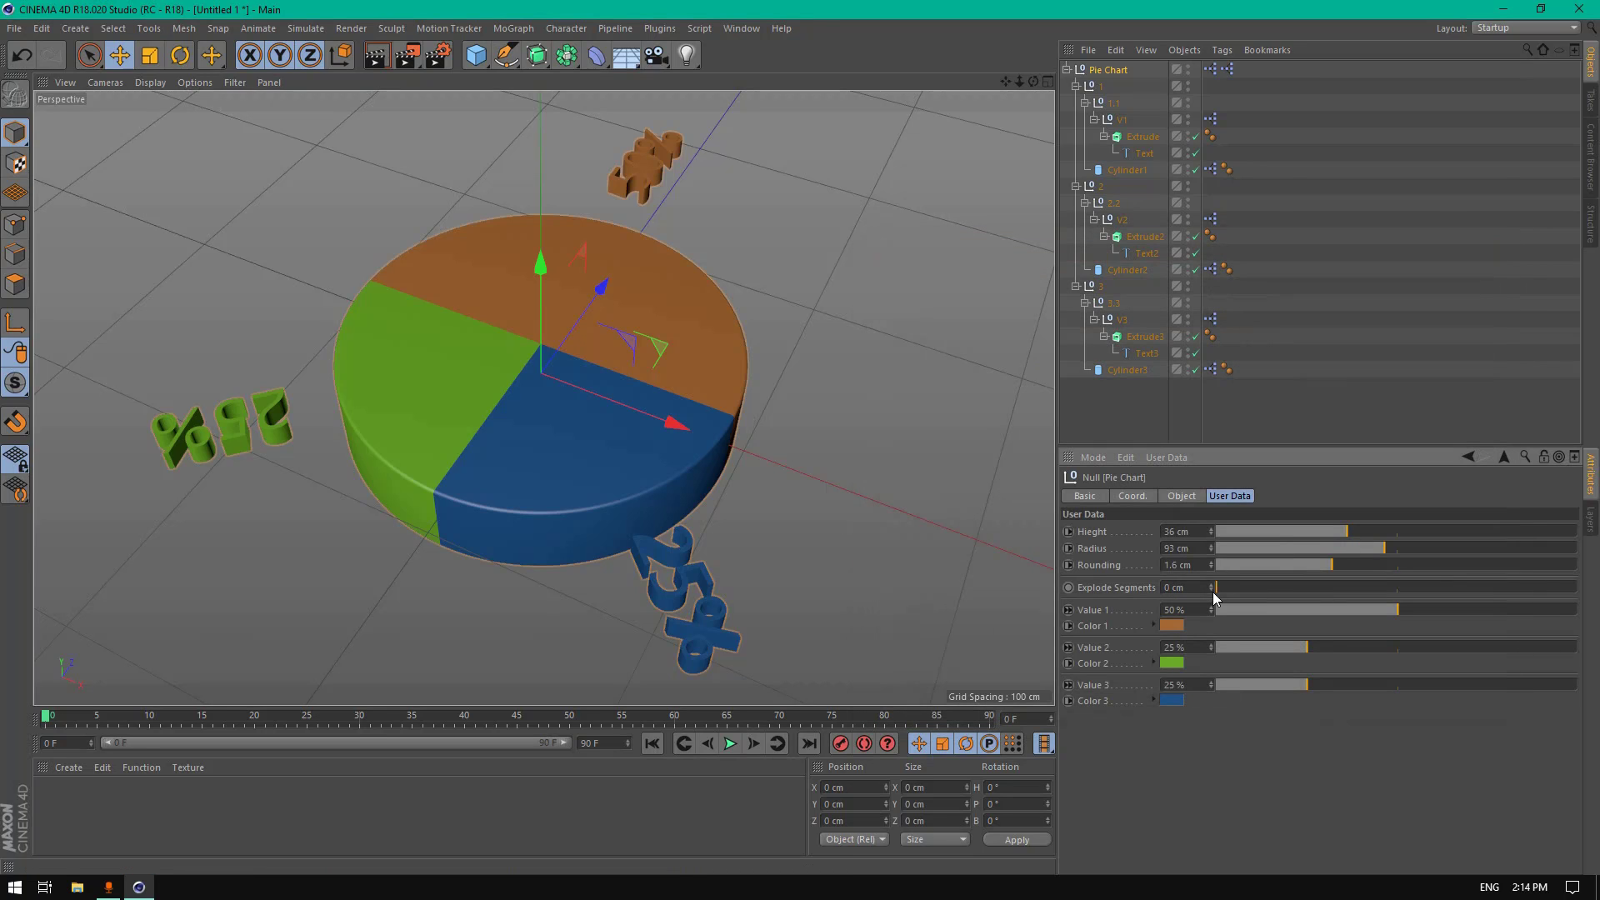
Step: Add an Explode Segments output port to the lower Pie Chart node in the Pie Chart's XPresso network
{"action": "double_click", "coordinate": [1210, 68]}
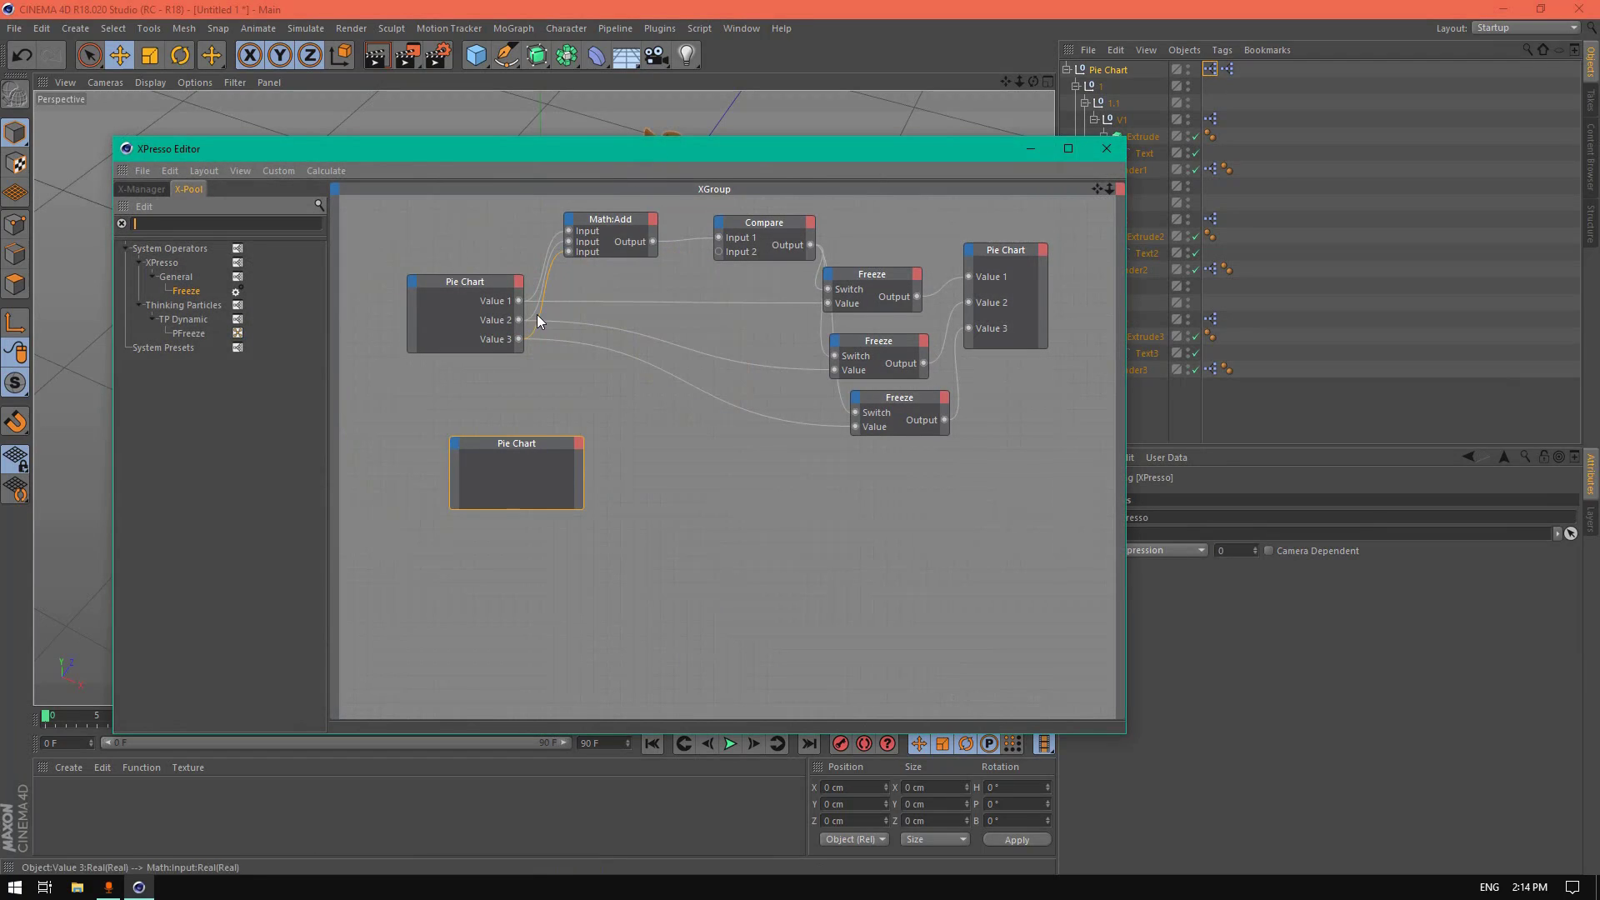
{"action": "left_click_drag", "start_coordinate": [509, 445], "coordinate": [467, 438]}
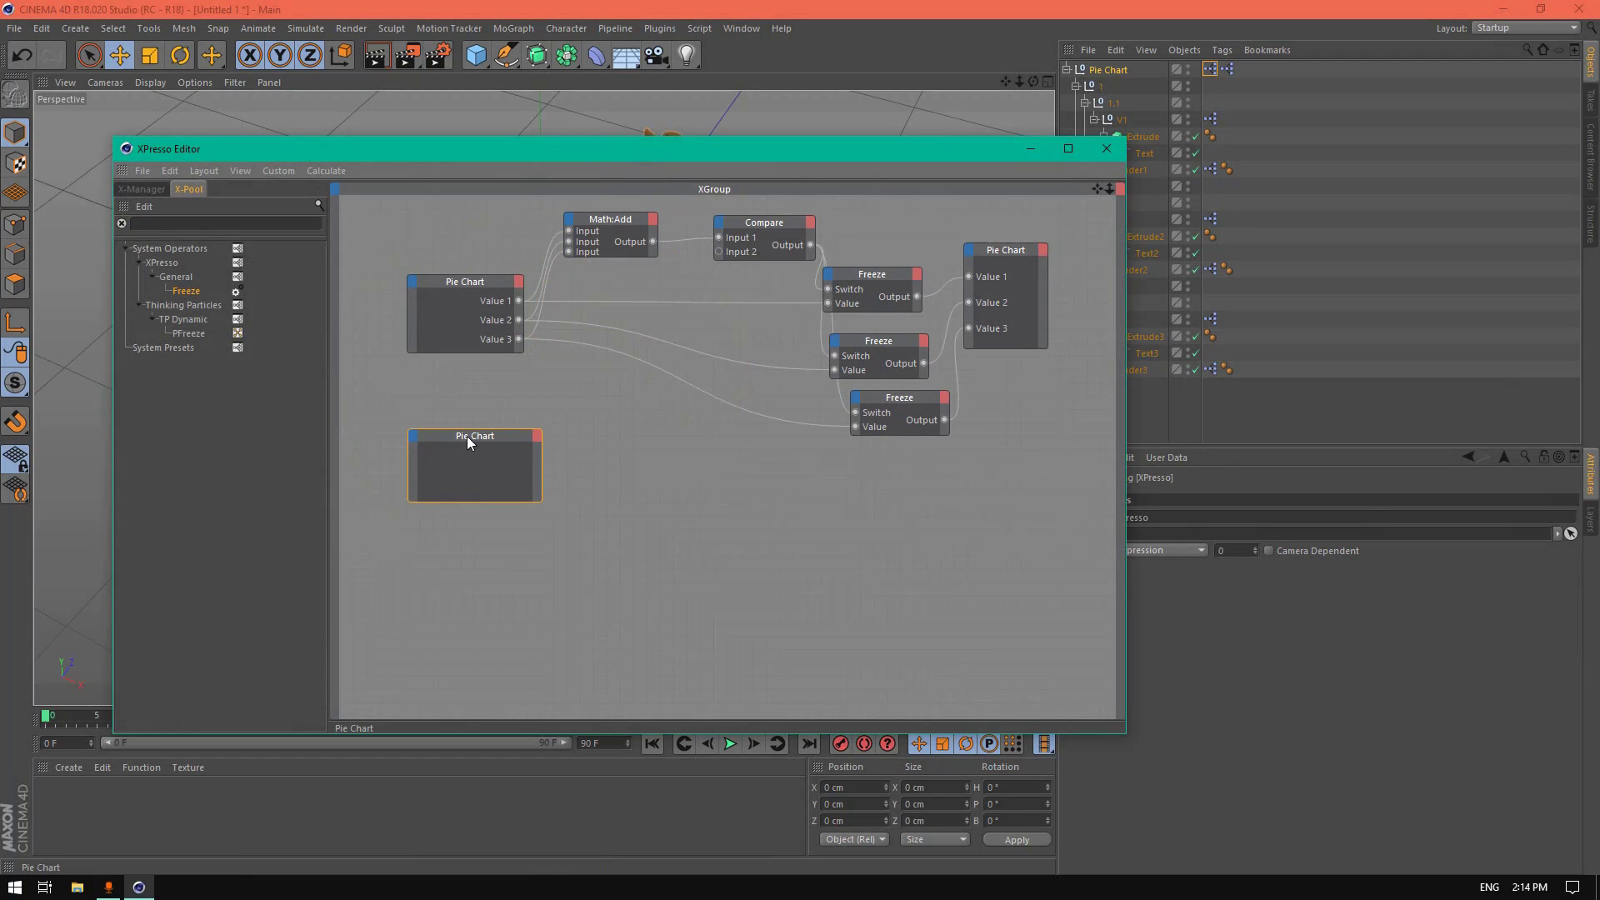
{"action": "left_click", "coordinate": [536, 437]}
{"action": "mouse_move", "coordinate": [633, 683]}
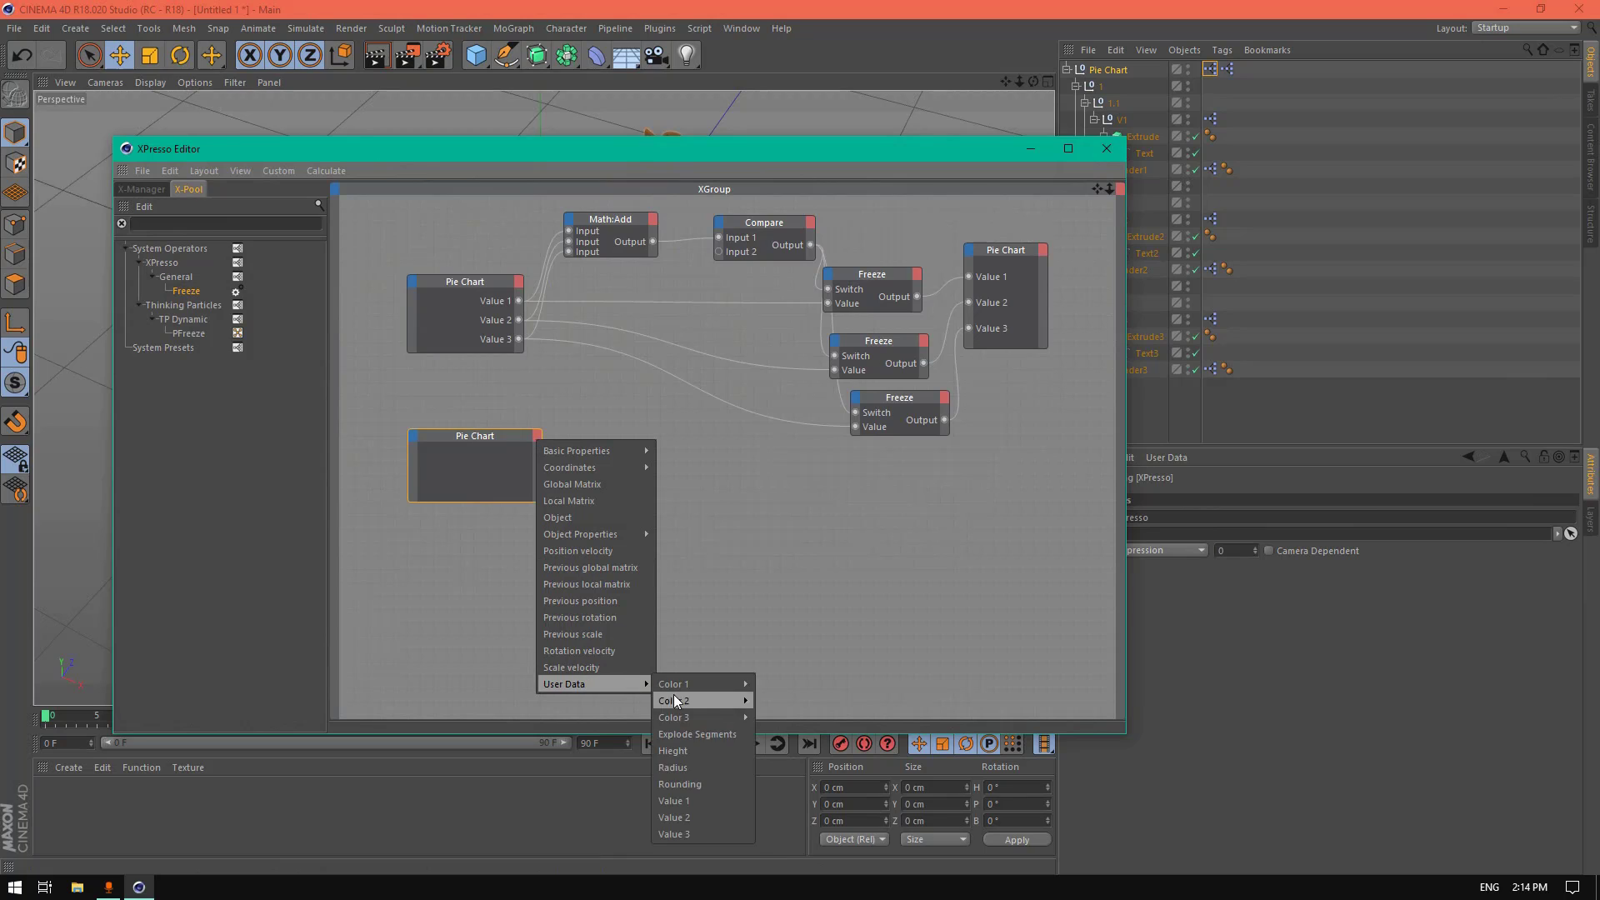
{"action": "left_click", "coordinate": [718, 737]}
{"action": "left_click_drag", "start_coordinate": [510, 438], "coordinate": [481, 452]}
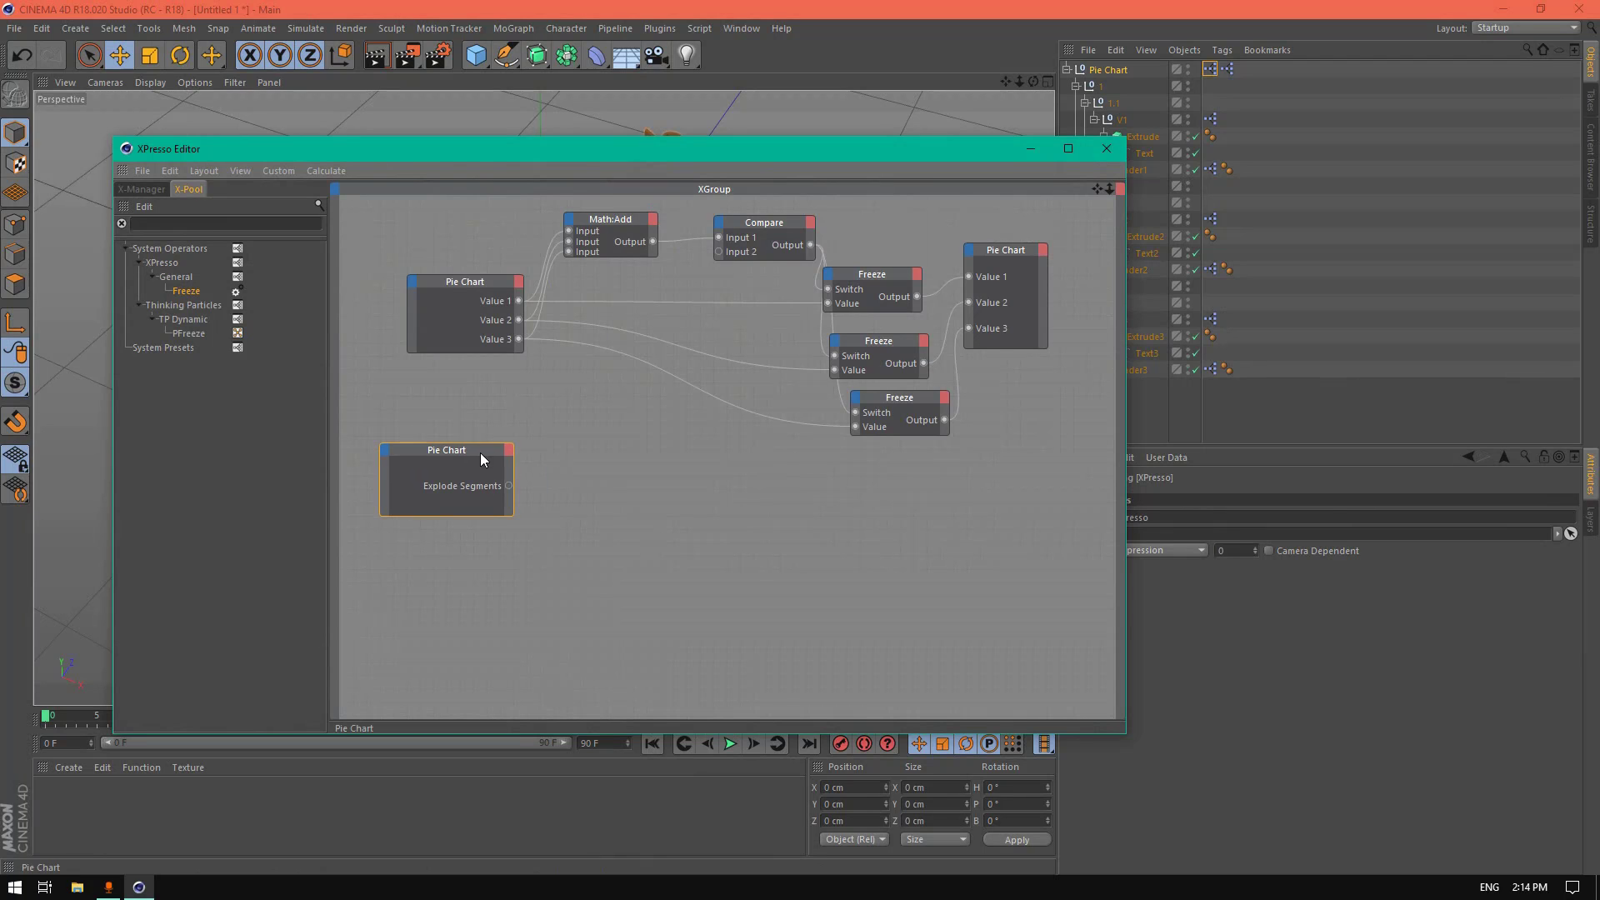
Step: Add the nulls V1, V2 and V3 as nodes stacked below the Freeze nodes in the XPresso network
{"action": "left_click_drag", "start_coordinate": [997, 150], "coordinate": [917, 147]}
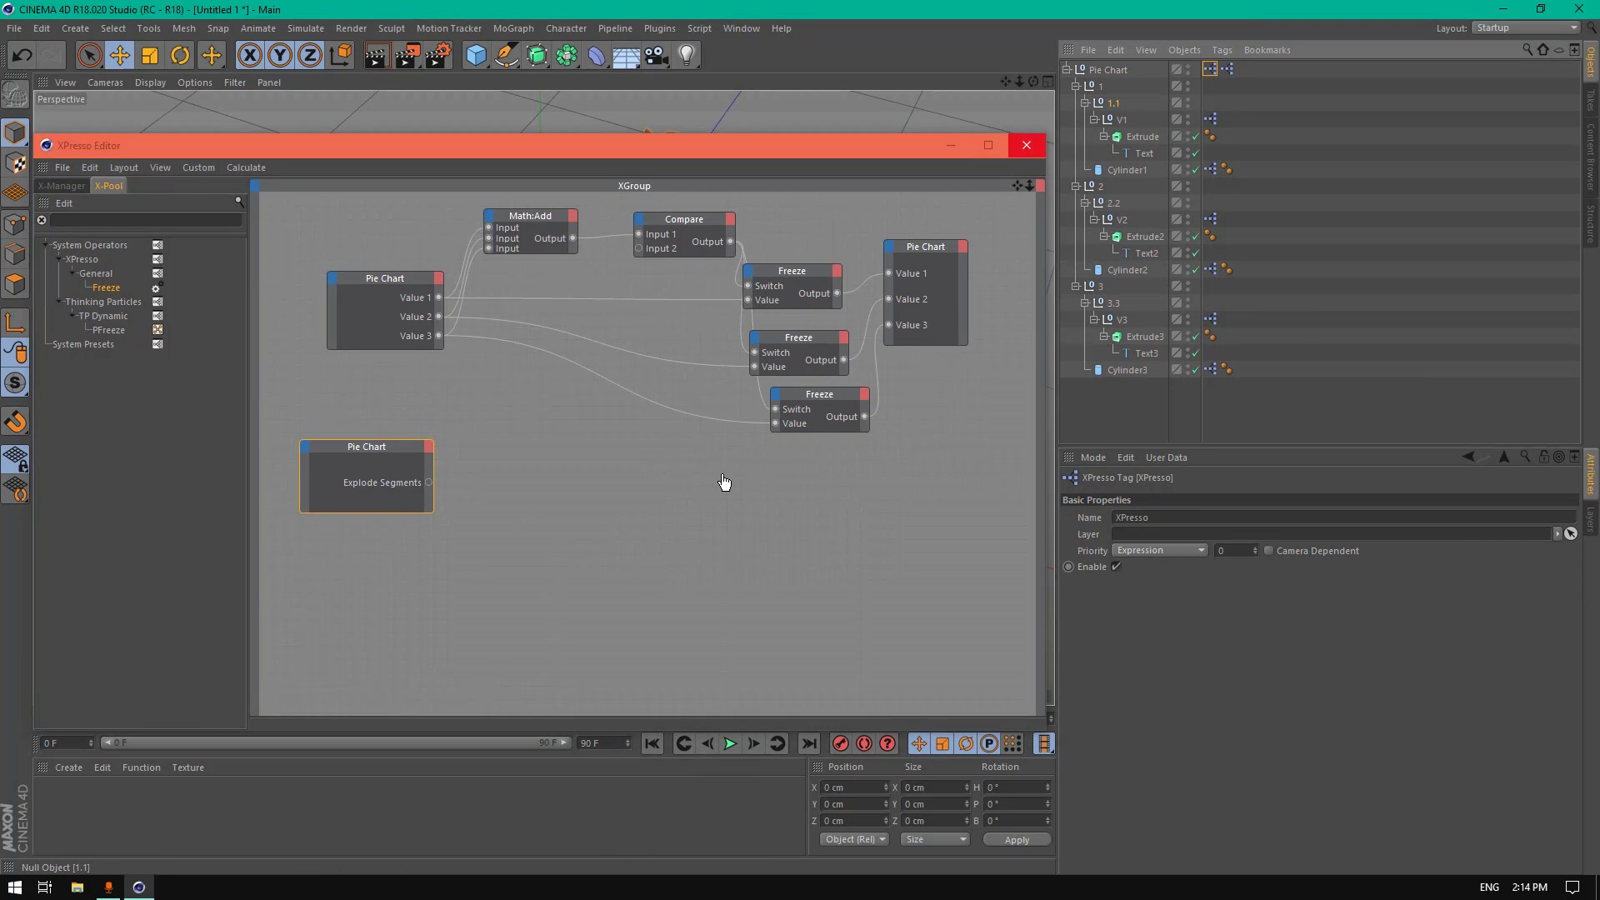
{"action": "mouse_move", "coordinate": [725, 474]}
{"action": "left_mouse_down"}
{"action": "mouse_move", "coordinate": [1111, 104]}
{"action": "mouse_move", "coordinate": [1115, 121]}
{"action": "mouse_move", "coordinate": [731, 461]}
{"action": "left_mouse_up"}
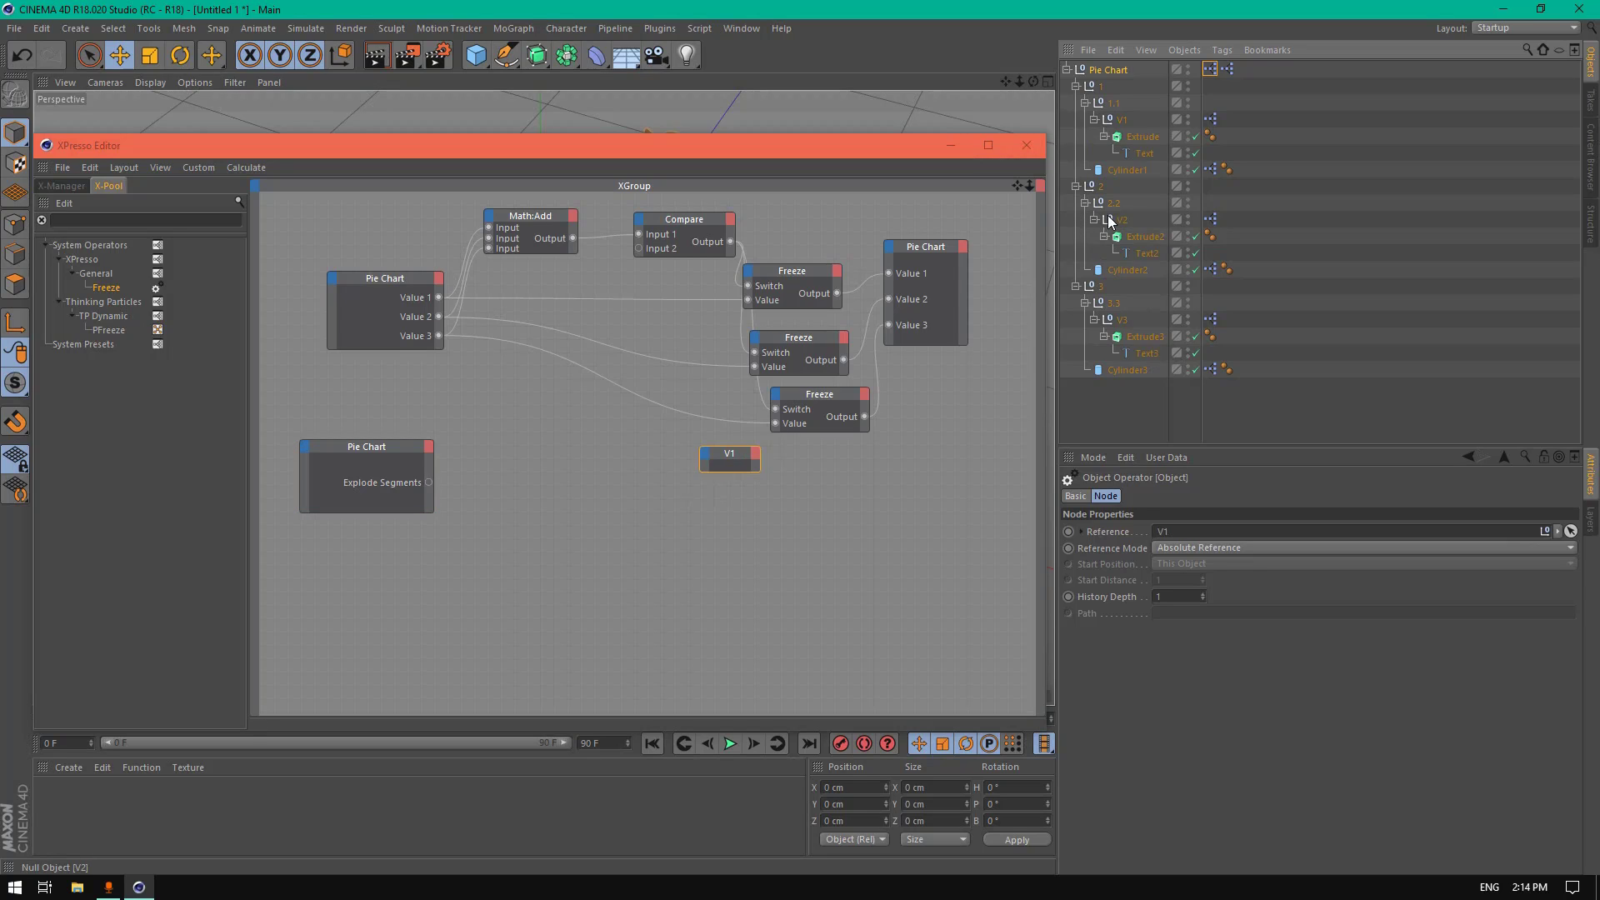
{"action": "left_click_drag", "start_coordinate": [1116, 220], "coordinate": [738, 495]}
{"action": "left_click_drag", "start_coordinate": [1122, 319], "coordinate": [736, 555]}
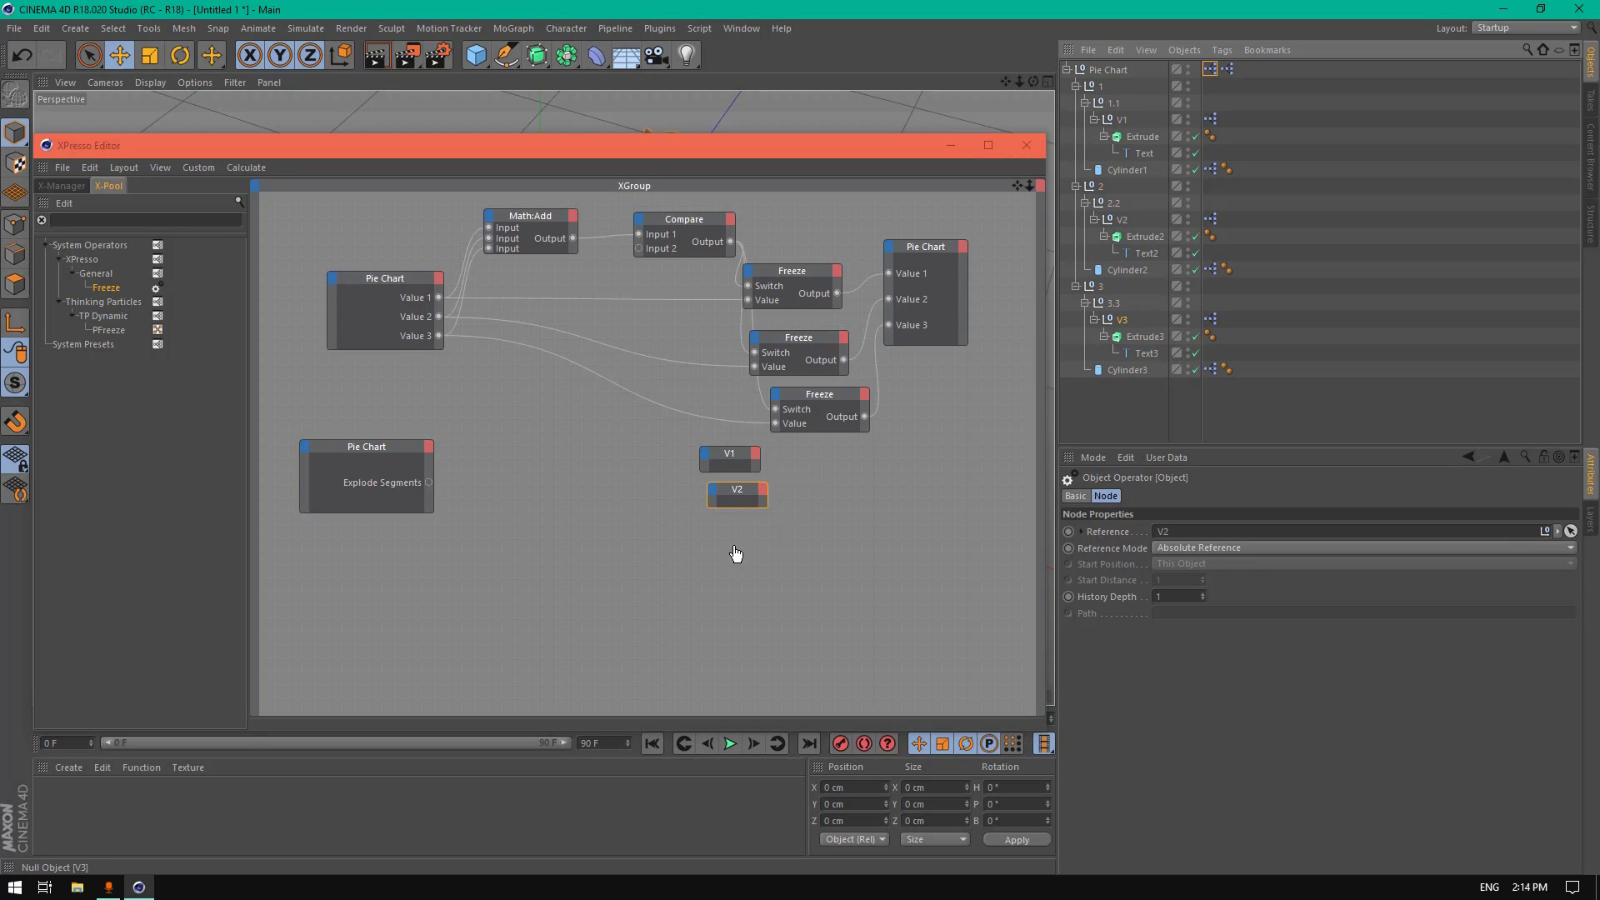
Step: Add a Position X input port to the V1 node and widen the V1, V2 and V3 nodes
{"action": "left_click", "coordinate": [704, 452]}
{"action": "mouse_move", "coordinate": [773, 478]}
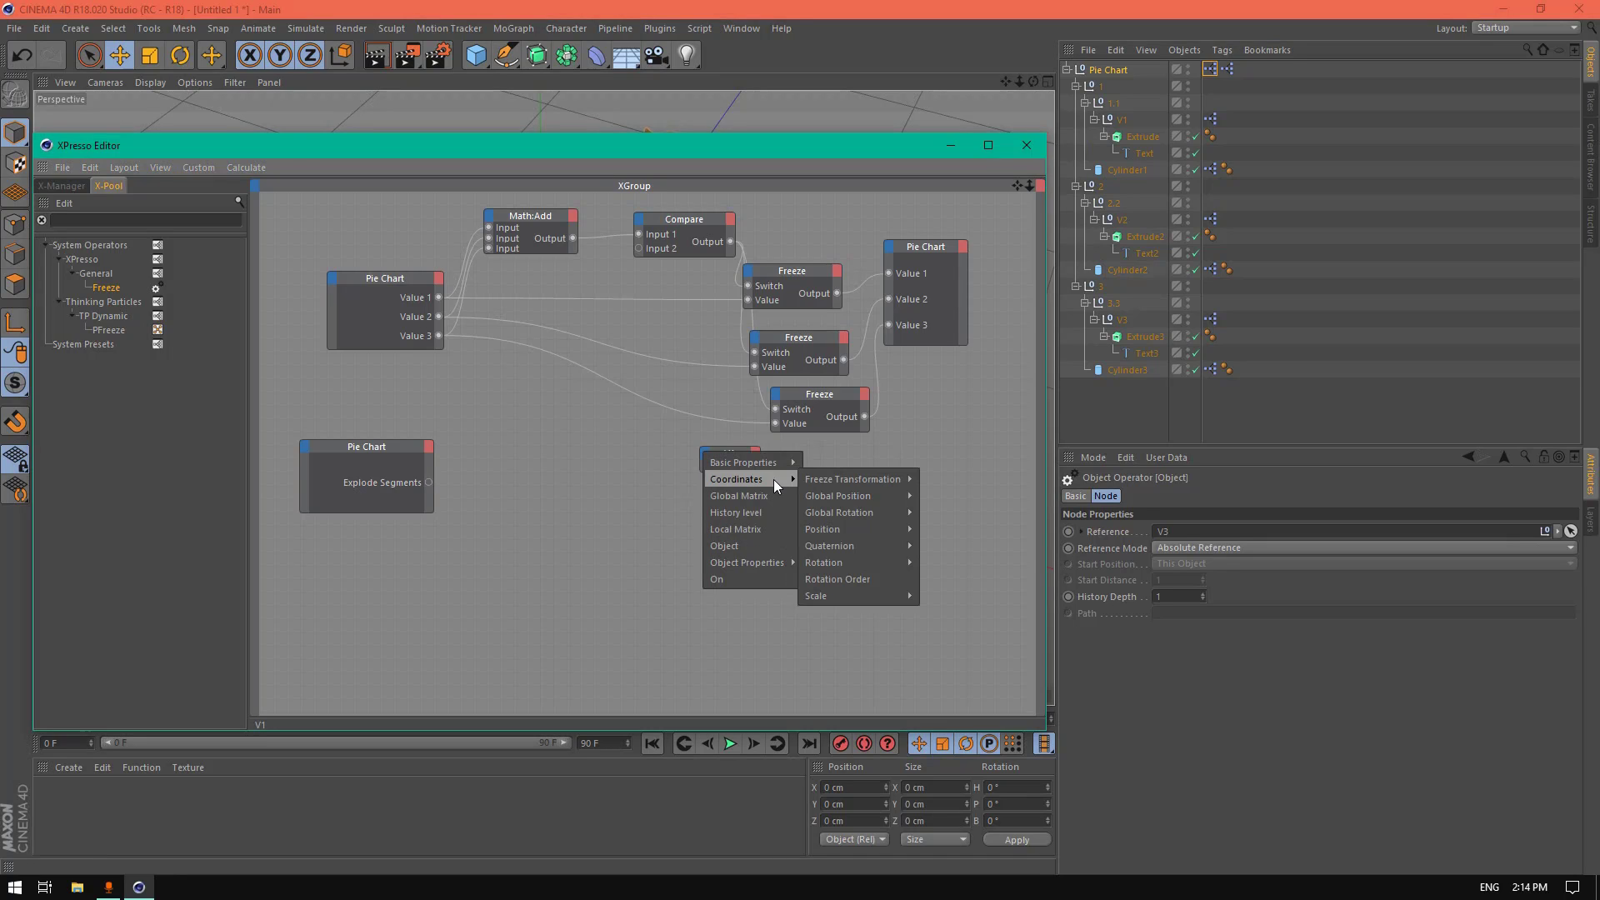
{"action": "mouse_move", "coordinate": [888, 534]}
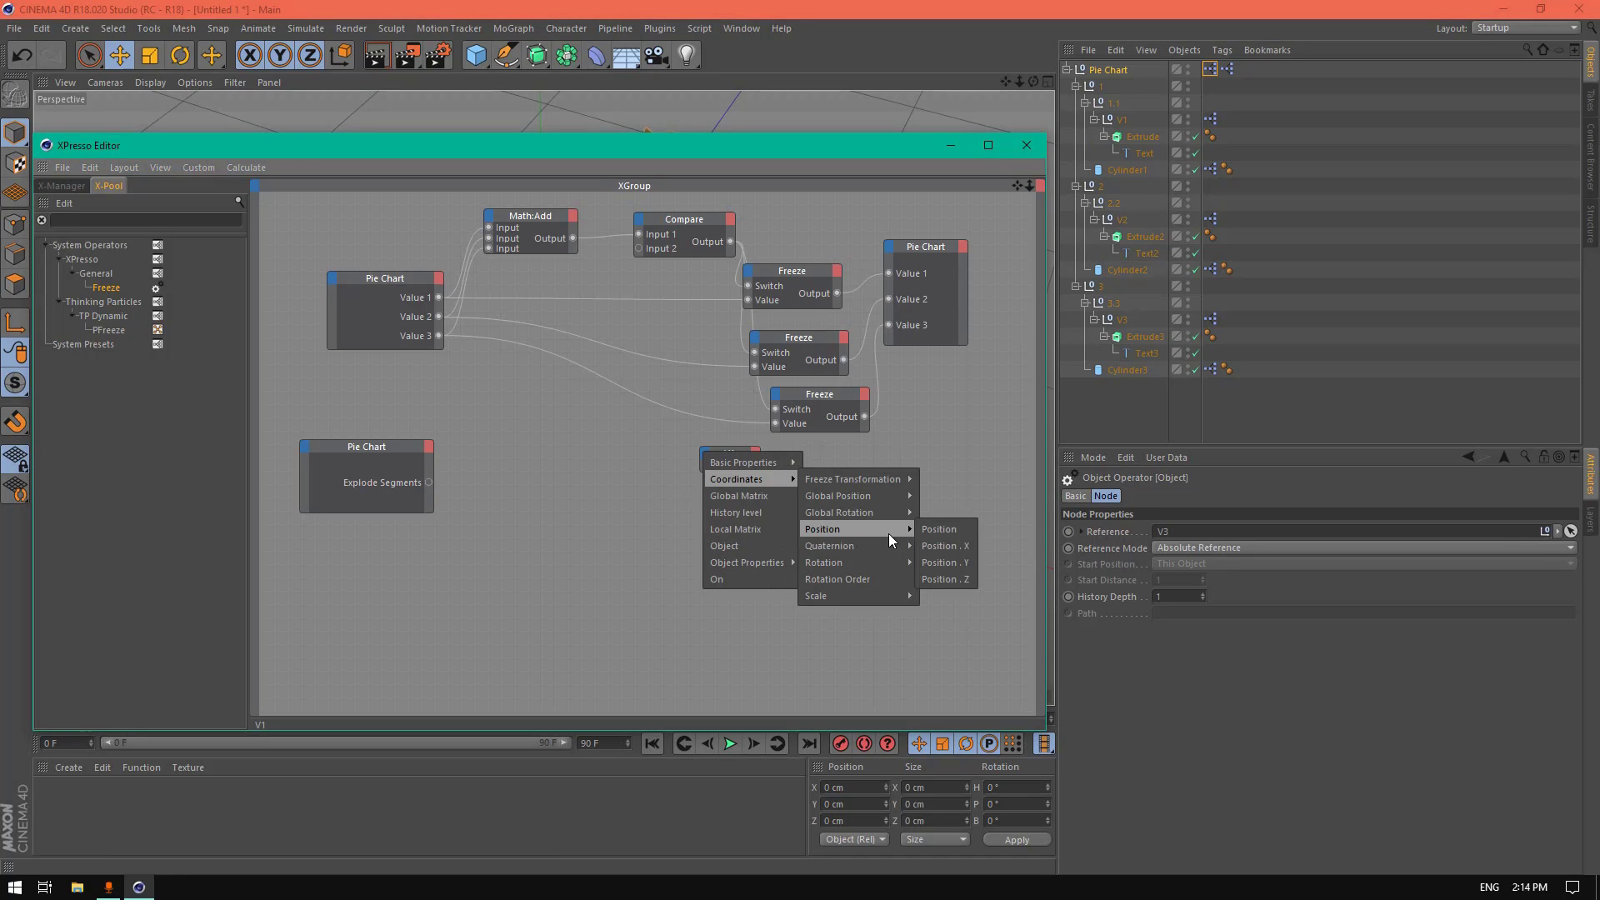
{"action": "left_click", "coordinate": [941, 543]}
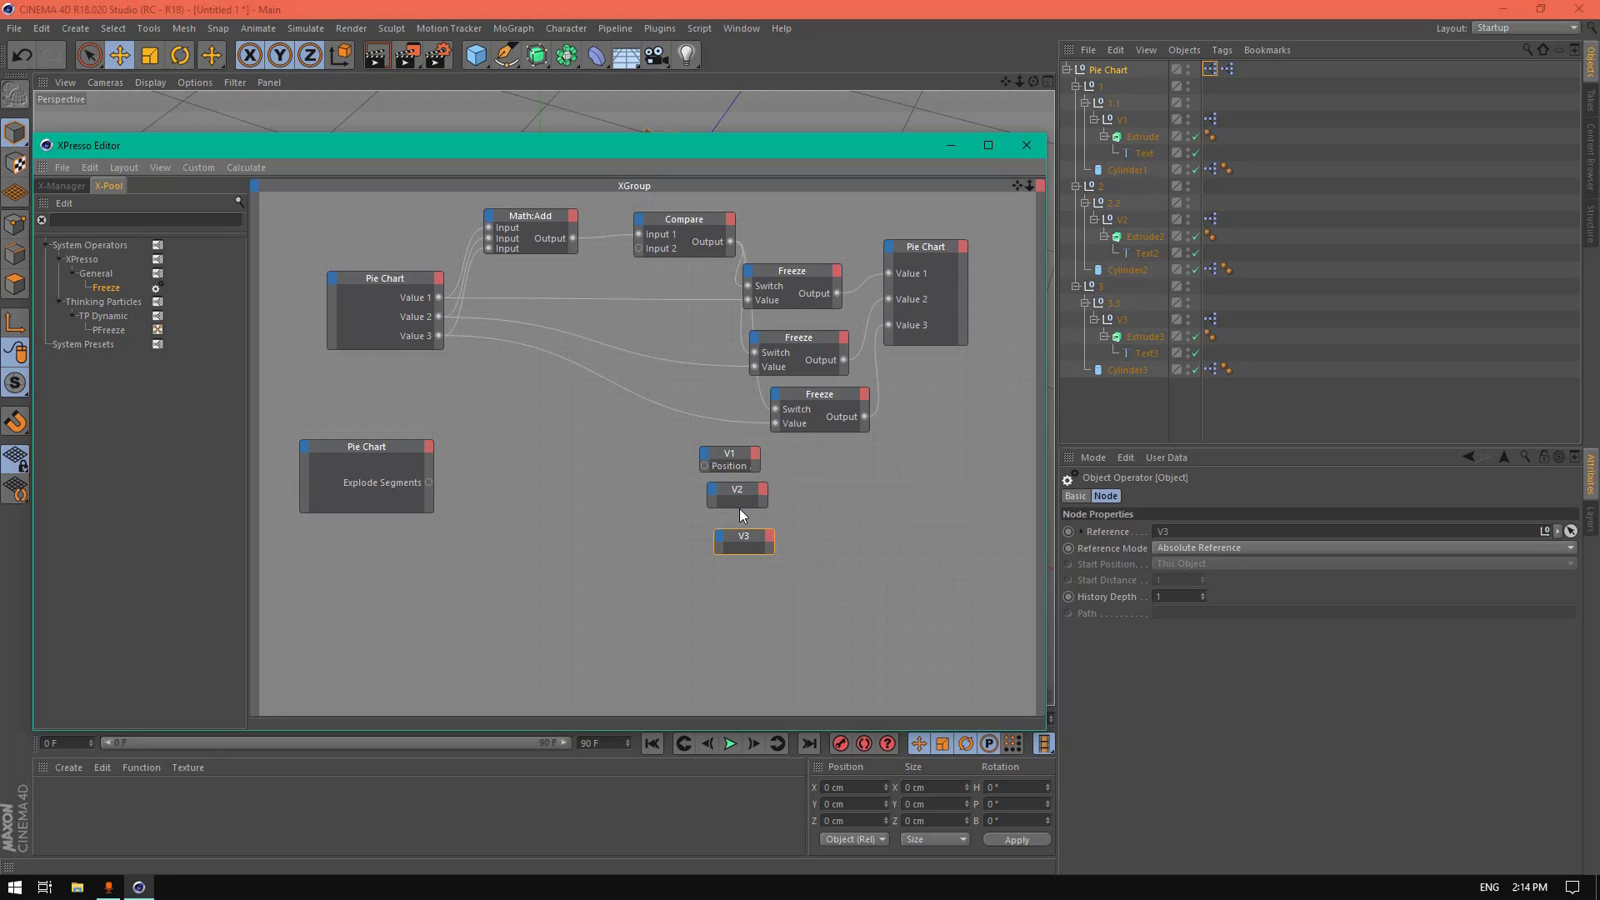
{"action": "left_click", "coordinate": [767, 463]}
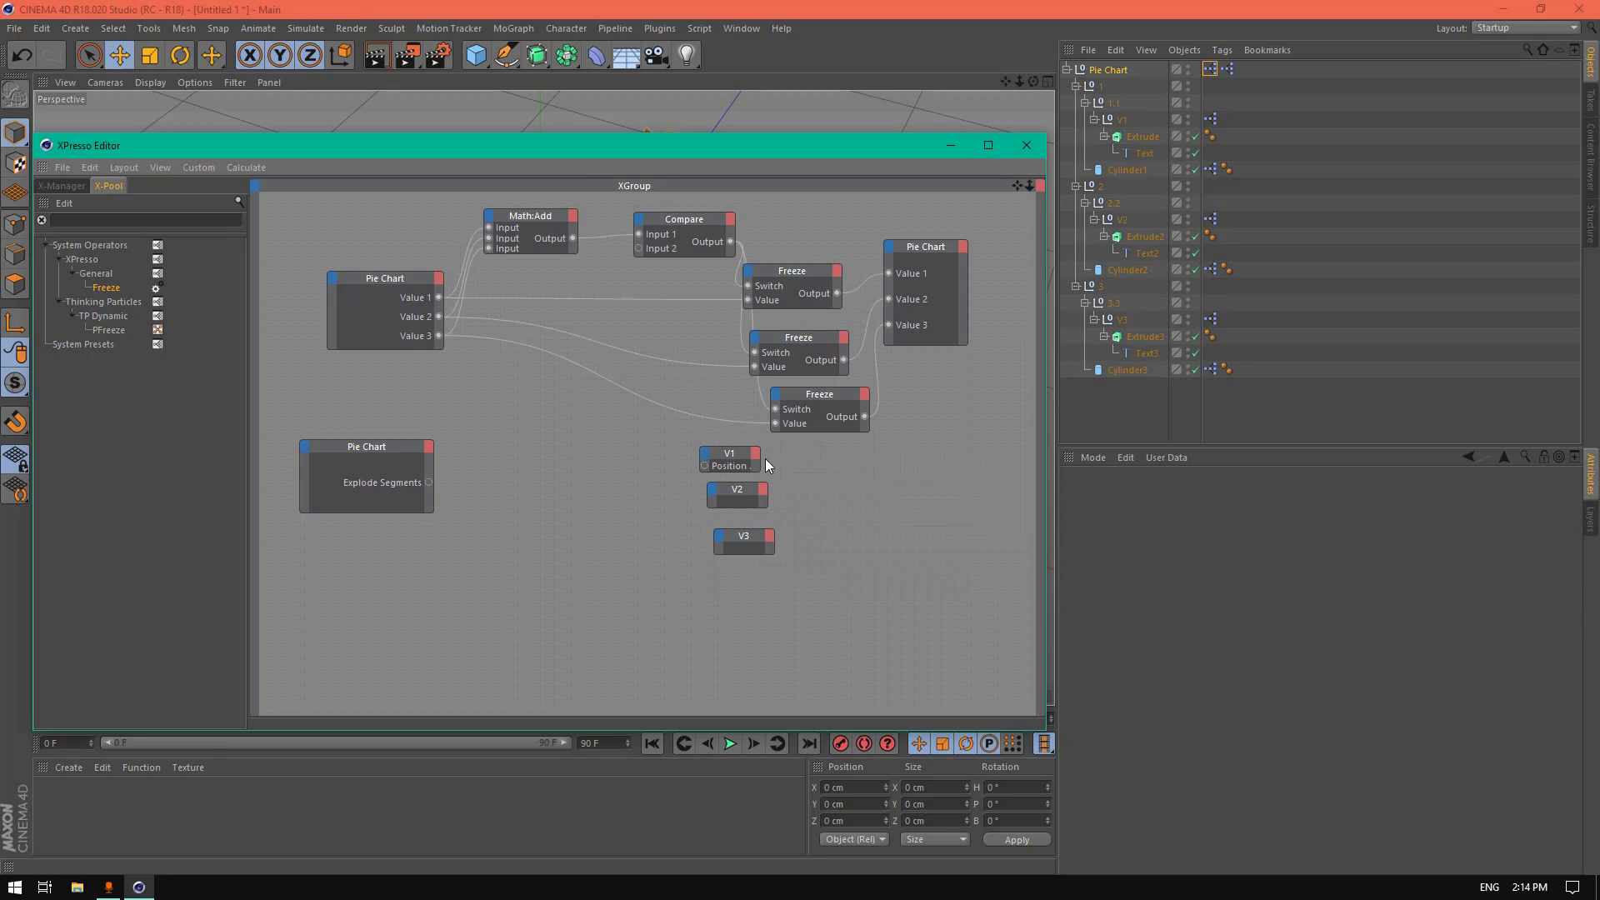
{"action": "left_click_drag", "start_coordinate": [756, 454], "coordinate": [781, 455]}
{"action": "left_click_drag", "start_coordinate": [758, 463], "coordinate": [797, 543]}
{"action": "left_click", "coordinate": [769, 499]}
Step: Add a Position X input port to both the V2 and V3 nodes
{"action": "left_click", "coordinate": [715, 488]}
{"action": "mouse_move", "coordinate": [758, 518]}
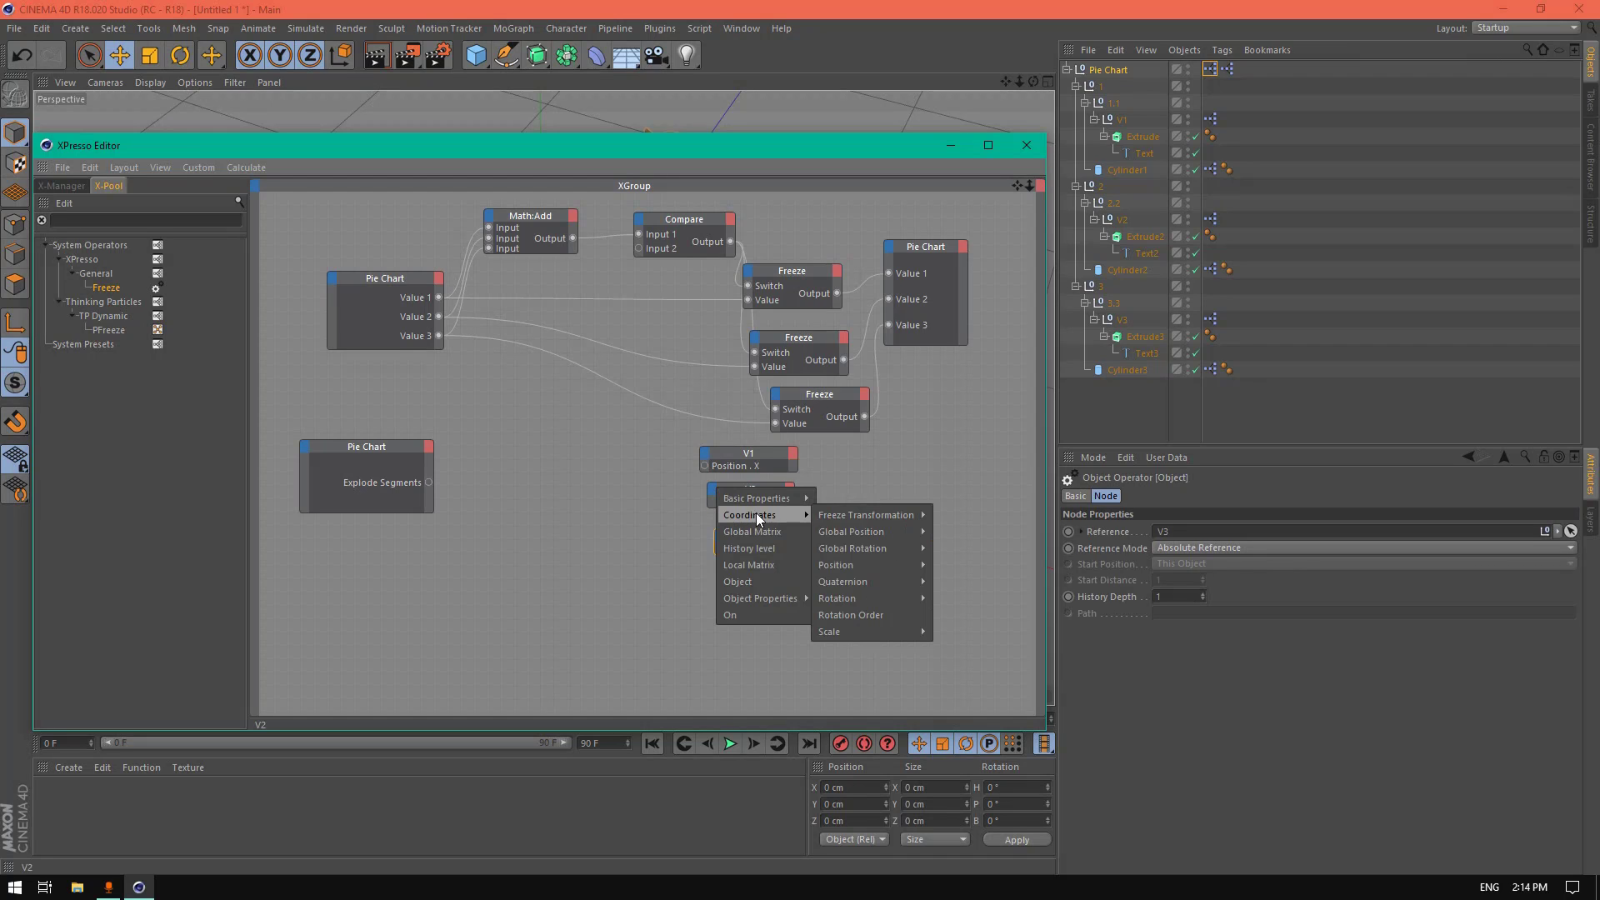
{"action": "mouse_move", "coordinate": [874, 583]}
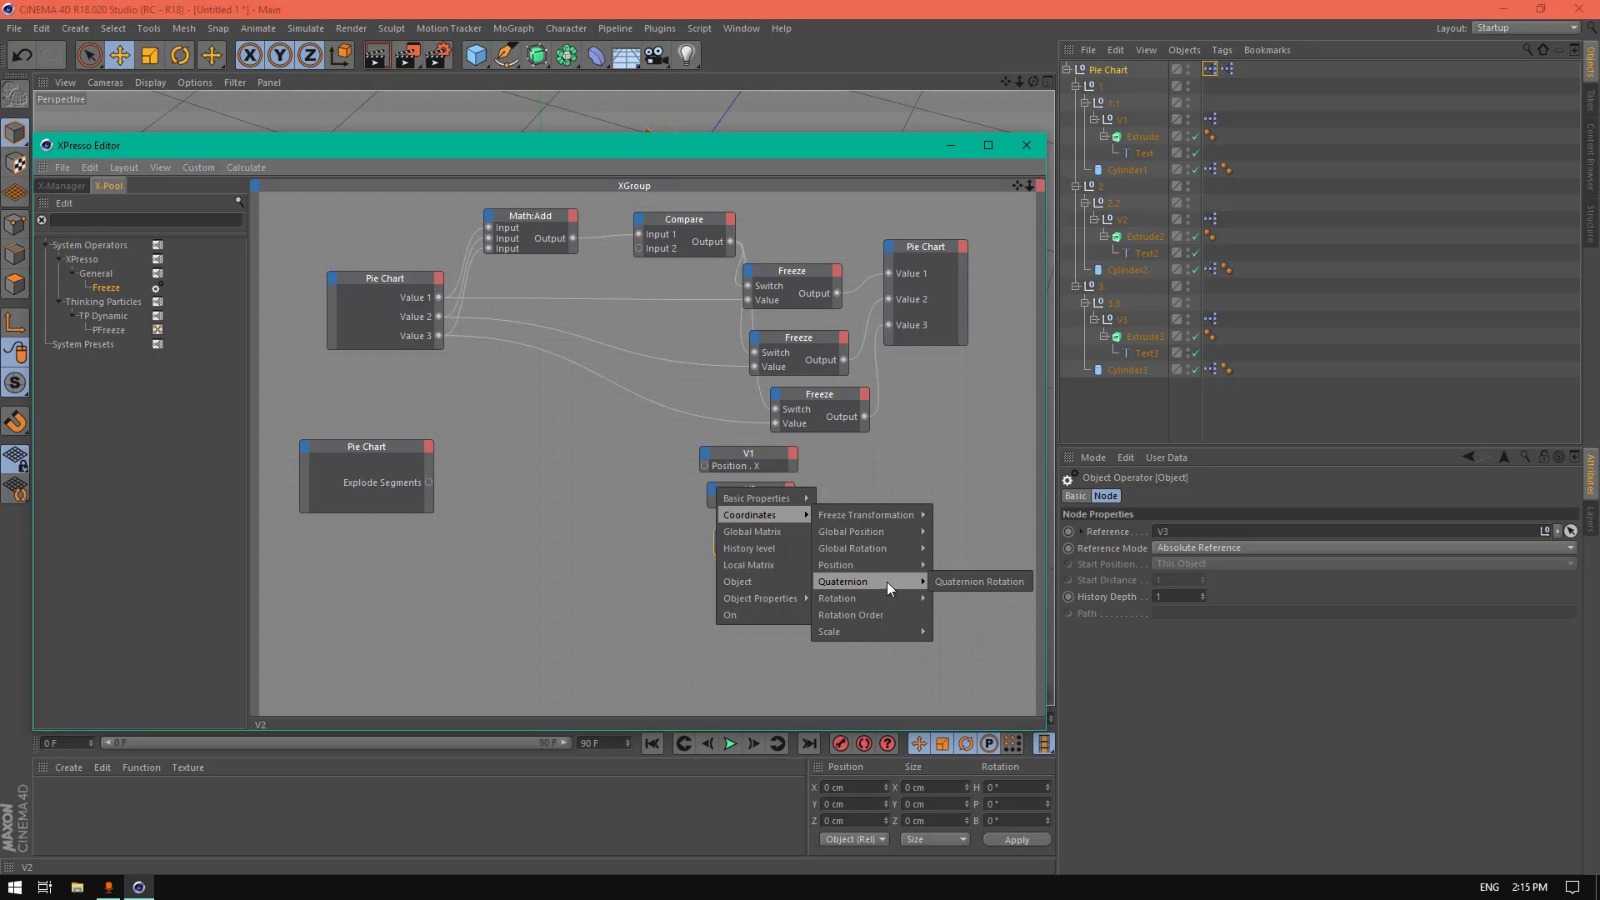
{"action": "left_click", "coordinate": [978, 583]}
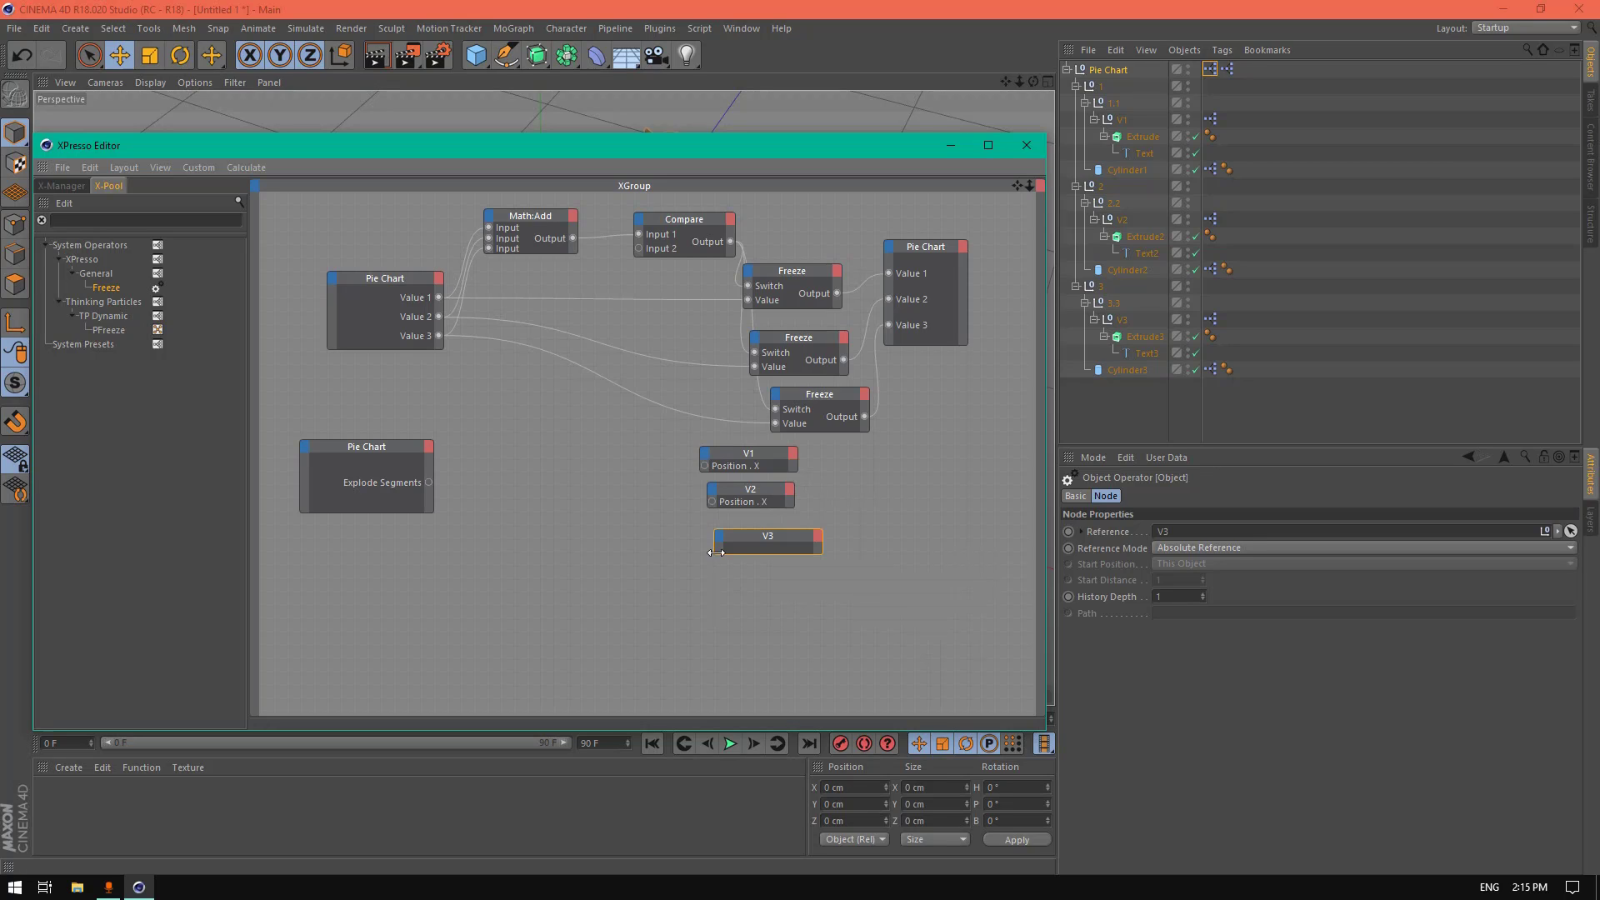
{"action": "left_click", "coordinate": [721, 546]}
{"action": "mouse_move", "coordinate": [775, 568]}
{"action": "mouse_move", "coordinate": [880, 617]}
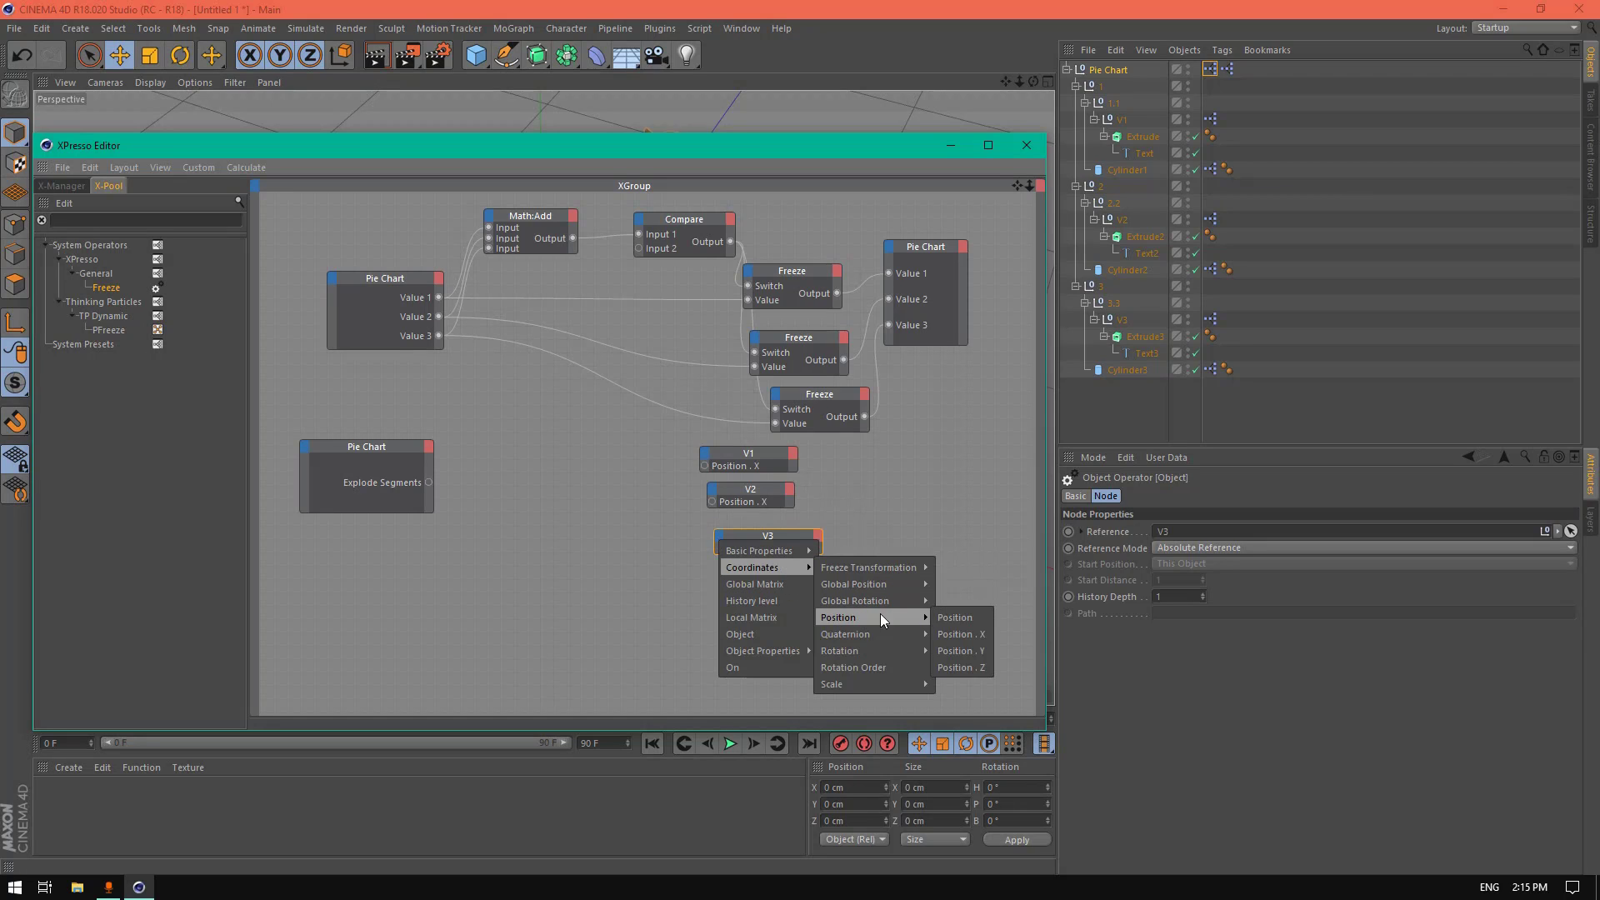
{"action": "left_click", "coordinate": [959, 634]}
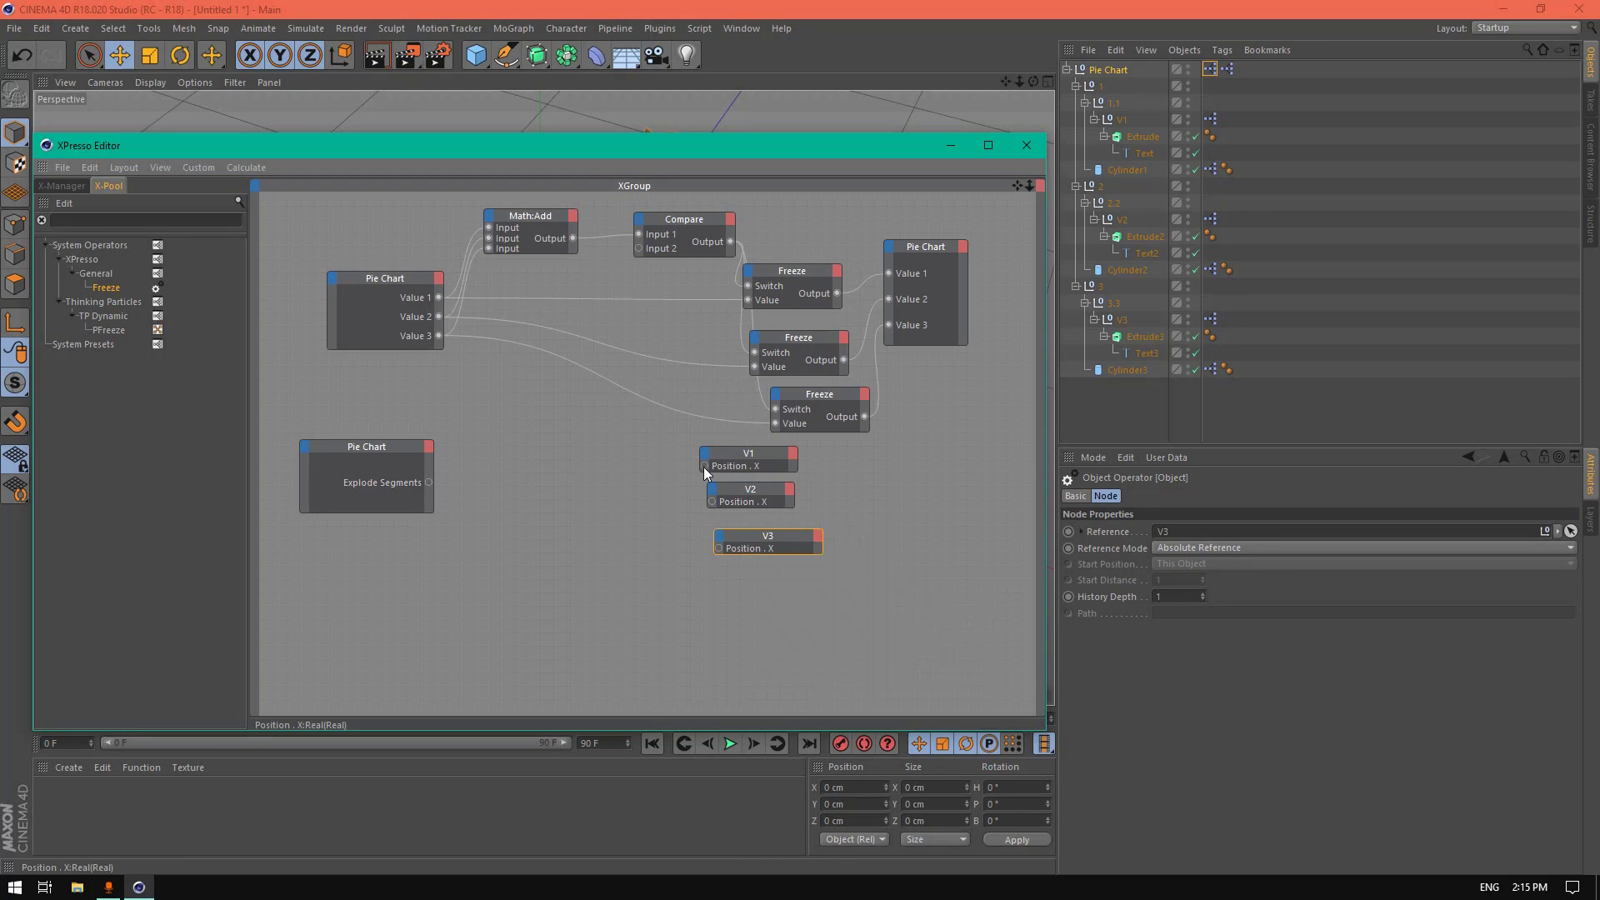
Step: Connect the Explode Segments output to the Position X inputs of V1, V2 and V3, and try the Explode Segments slider on the chart
{"action": "left_click_drag", "start_coordinate": [704, 466], "coordinate": [427, 483]}
{"action": "left_click_drag", "start_coordinate": [642, 510], "coordinate": [713, 502]}
{"action": "left_click_drag", "start_coordinate": [488, 498], "coordinate": [429, 482]}
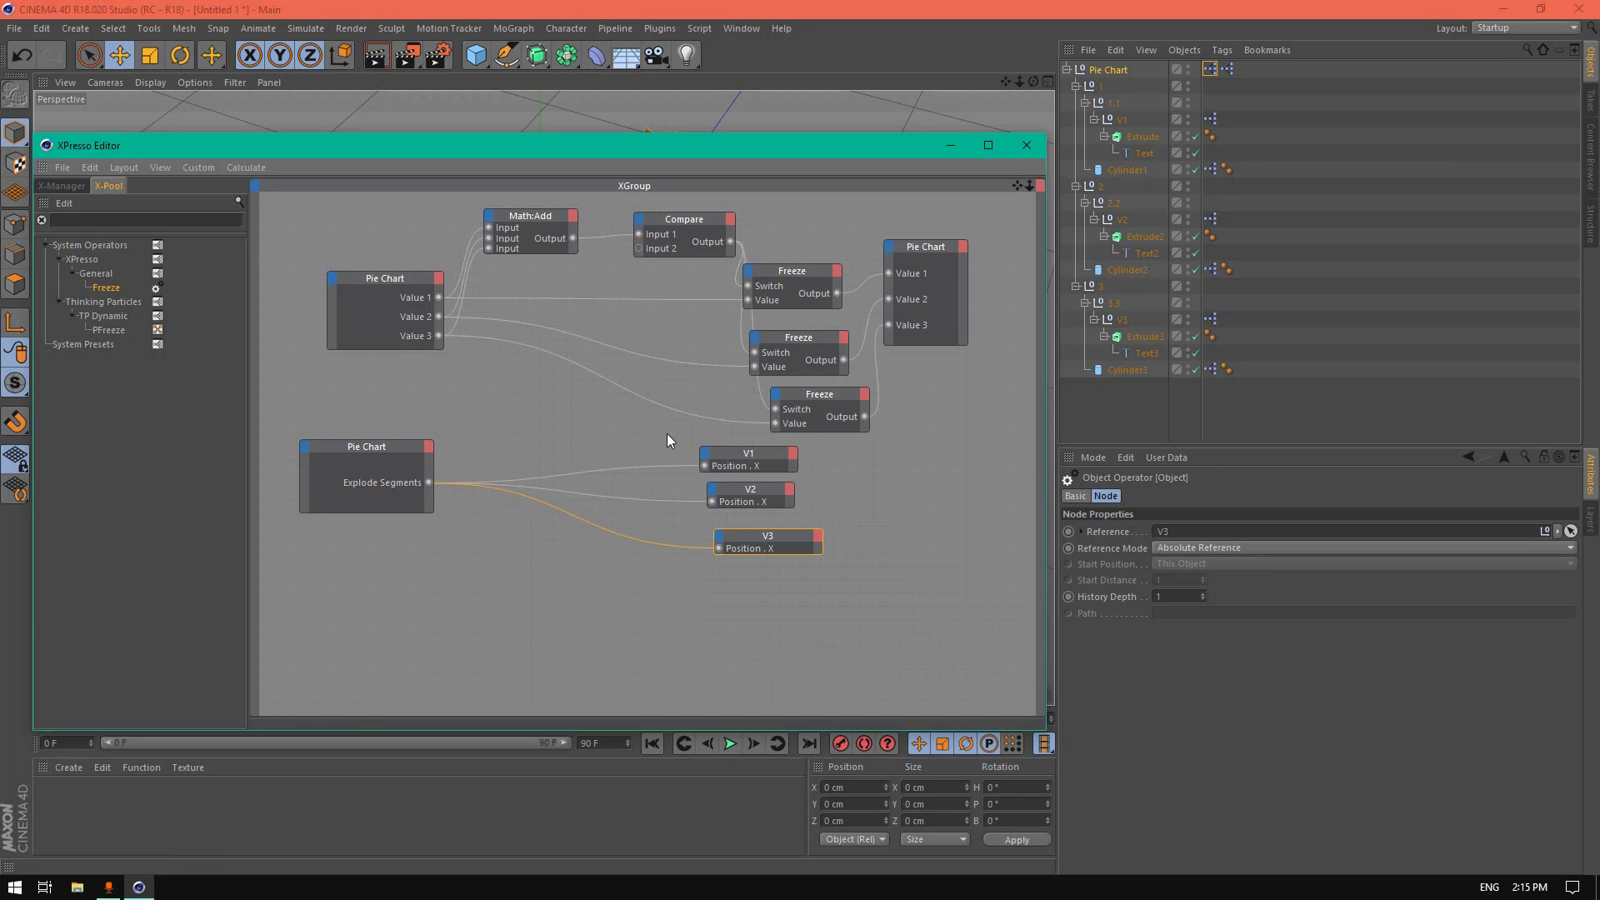
{"action": "left_click", "coordinate": [1026, 145]}
{"action": "left_click", "coordinate": [1109, 69]}
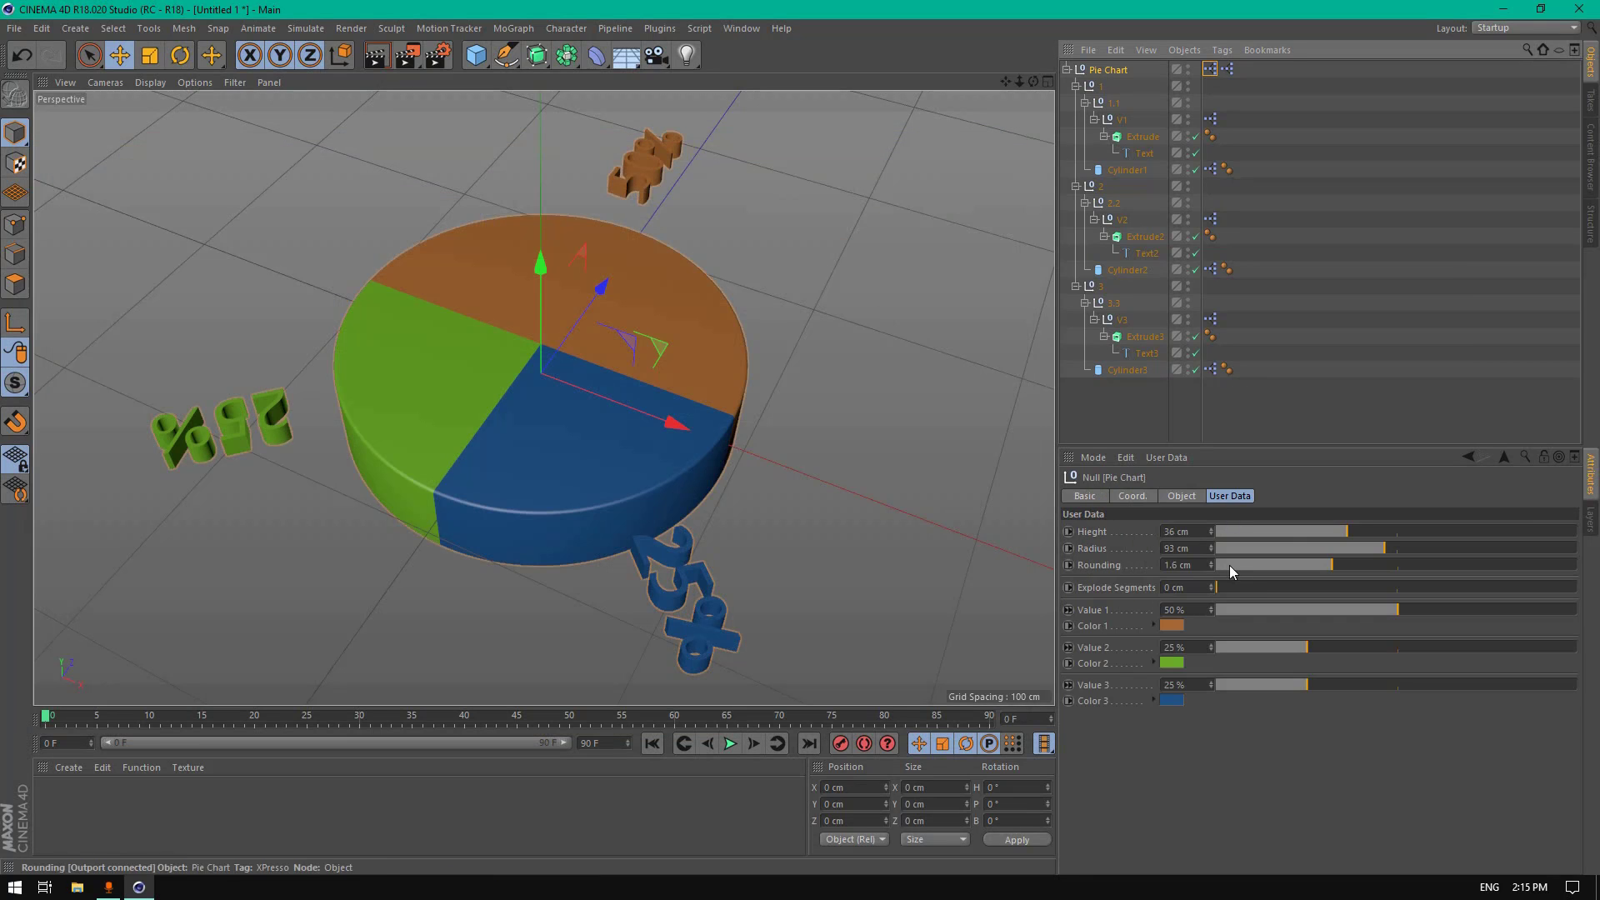
{"action": "left_click_drag", "start_coordinate": [1276, 584], "coordinate": [1196, 591]}
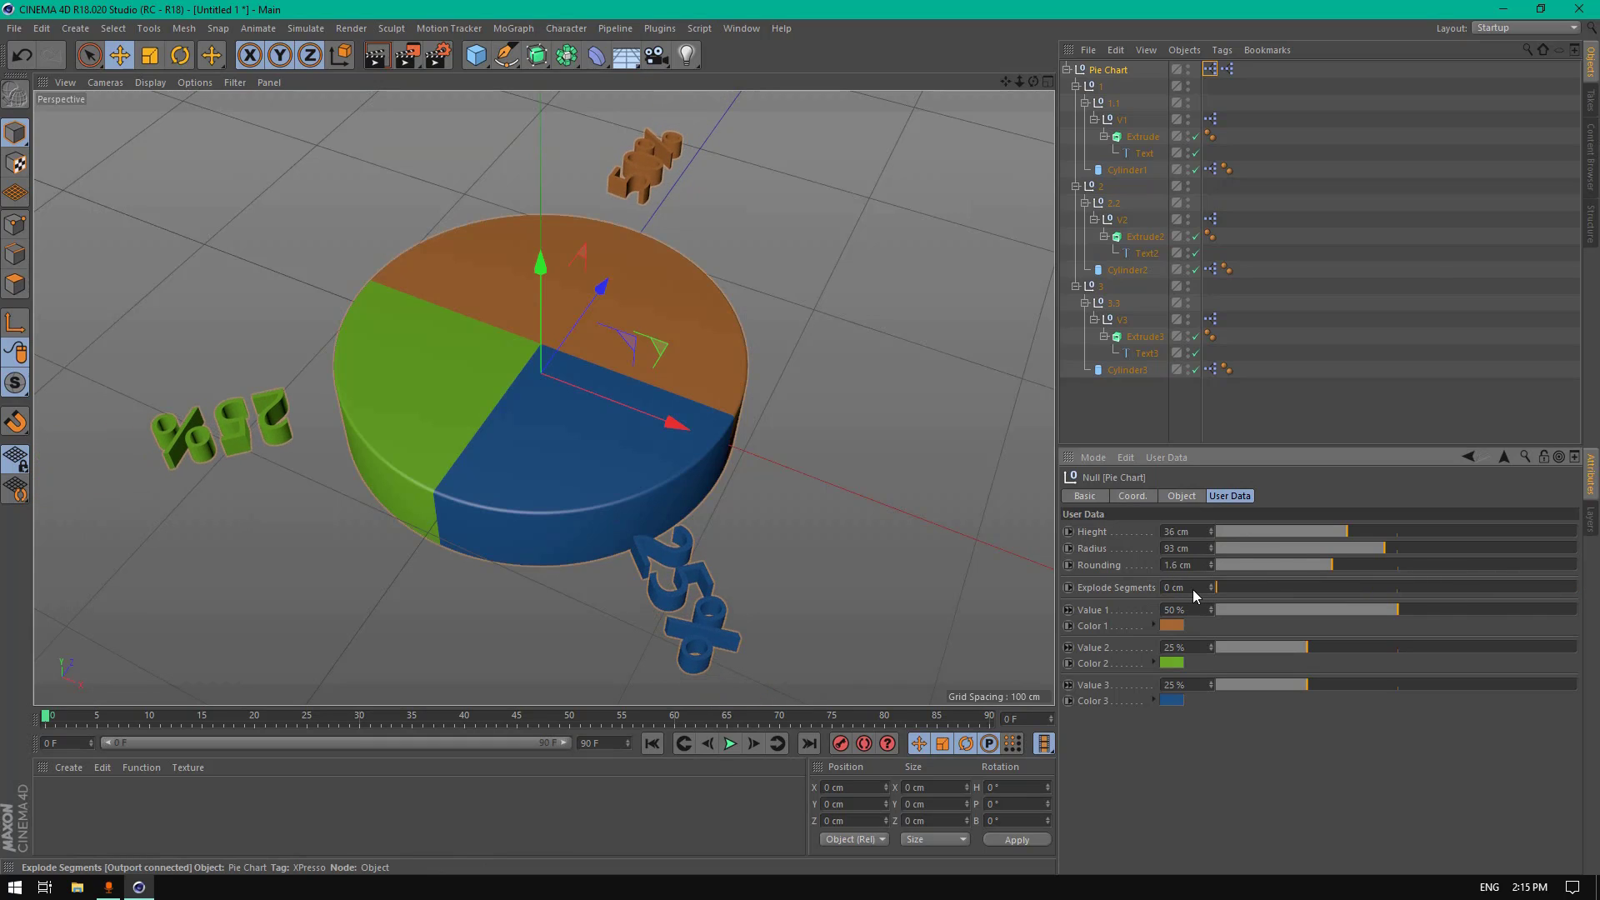
Step: Add a character Constraint tag to Cylinder1 and enable its PSR constraint
{"action": "left_click", "coordinate": [1125, 172]}
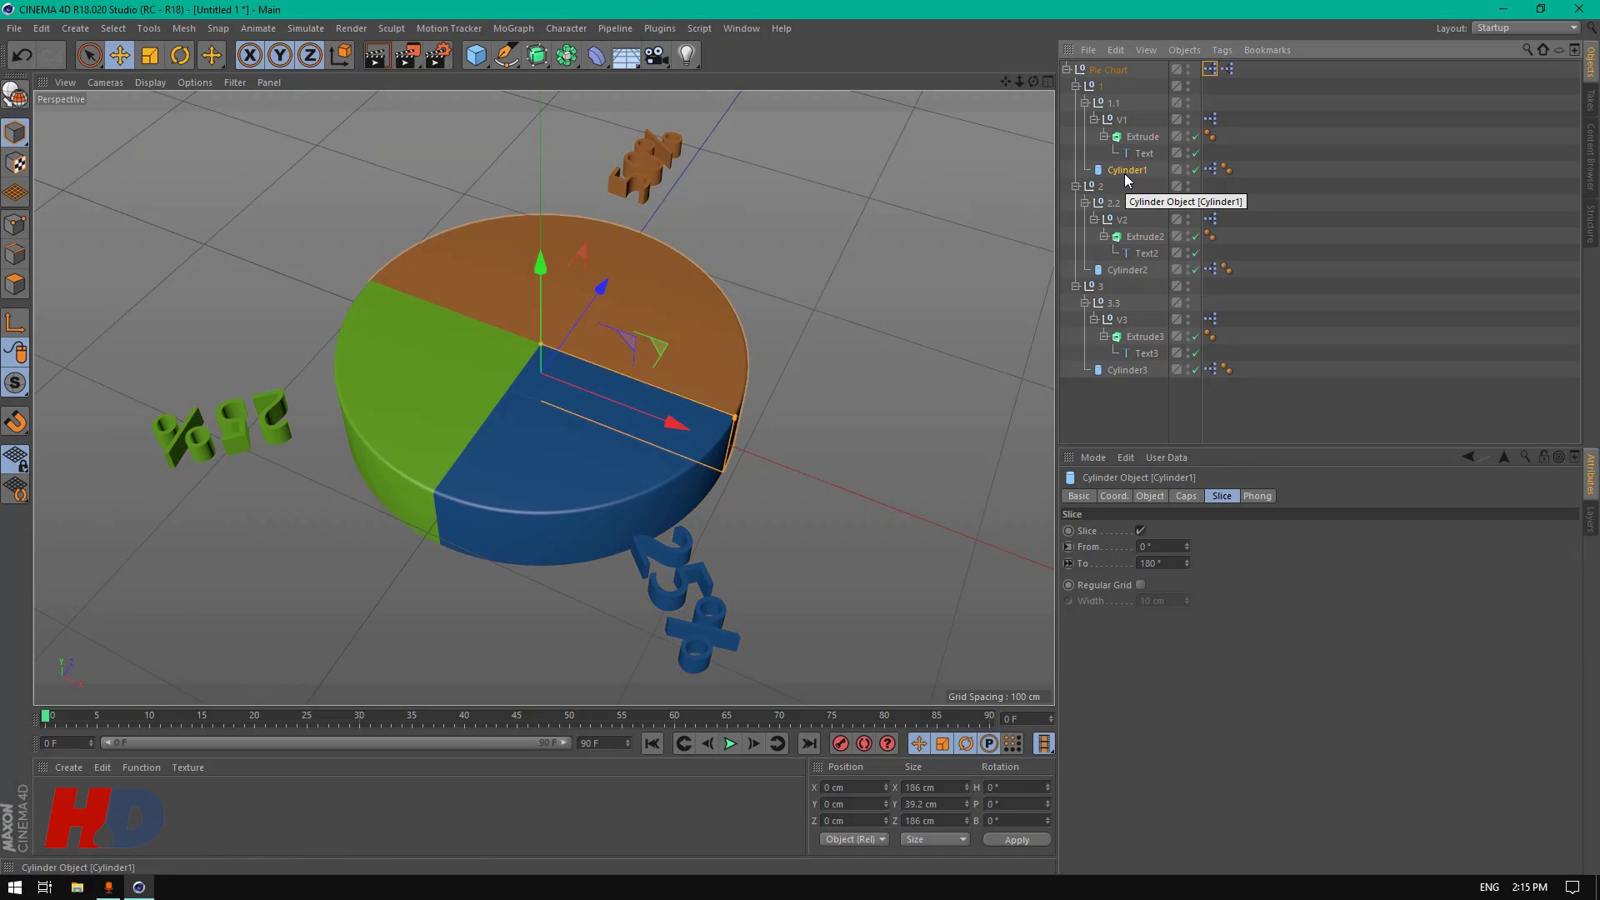
{"action": "right_click", "coordinate": [1125, 177]}
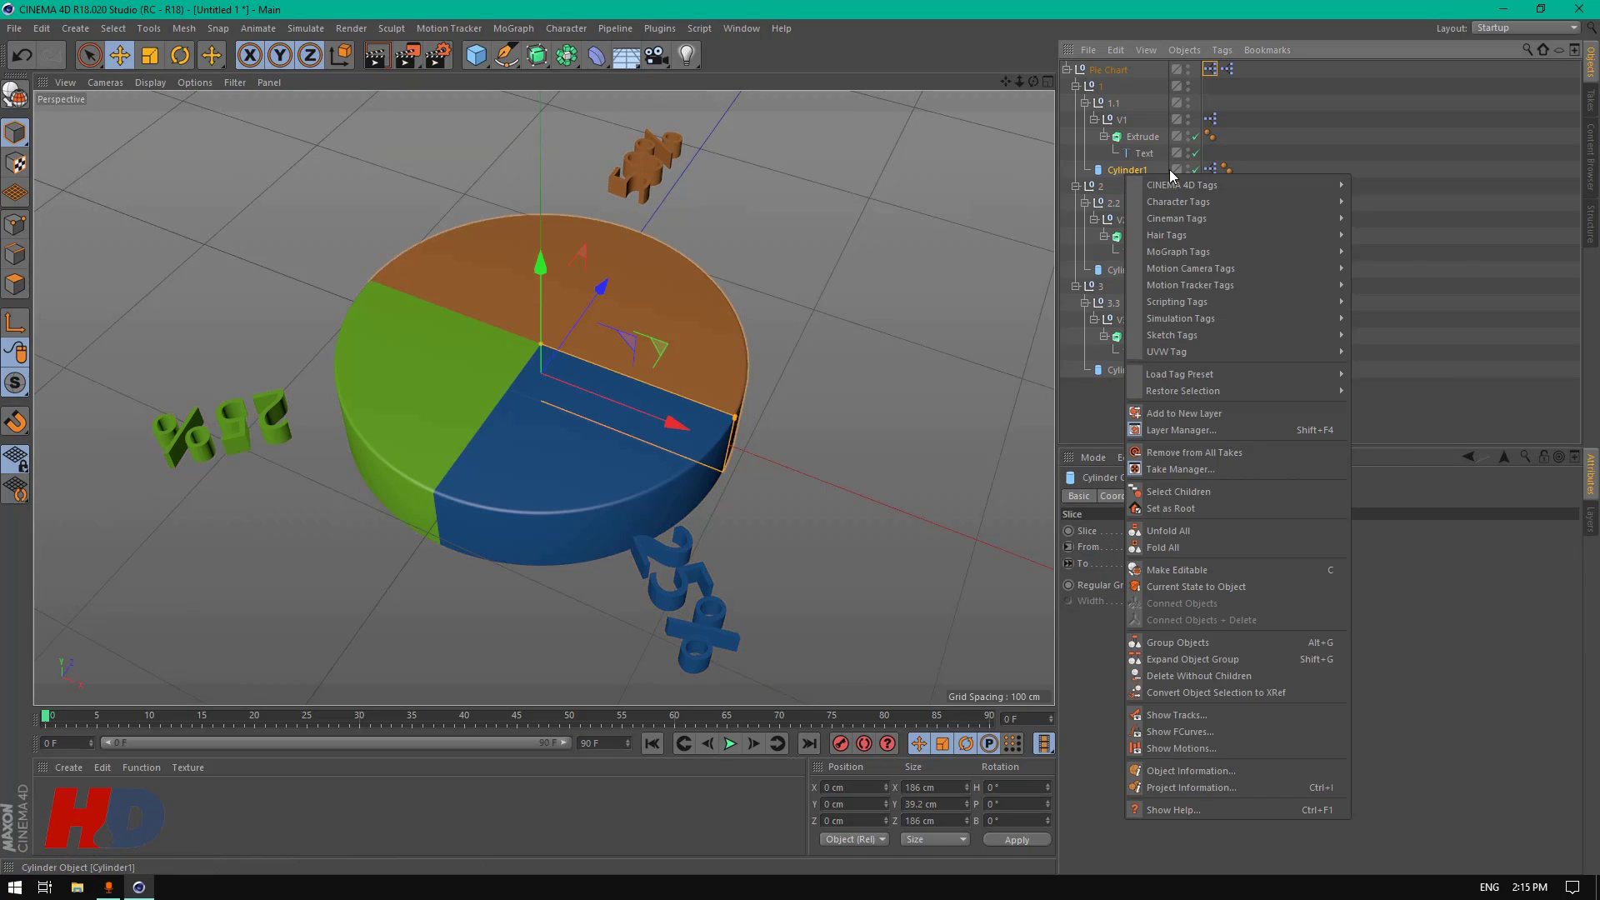
{"action": "mouse_move", "coordinate": [1211, 208]}
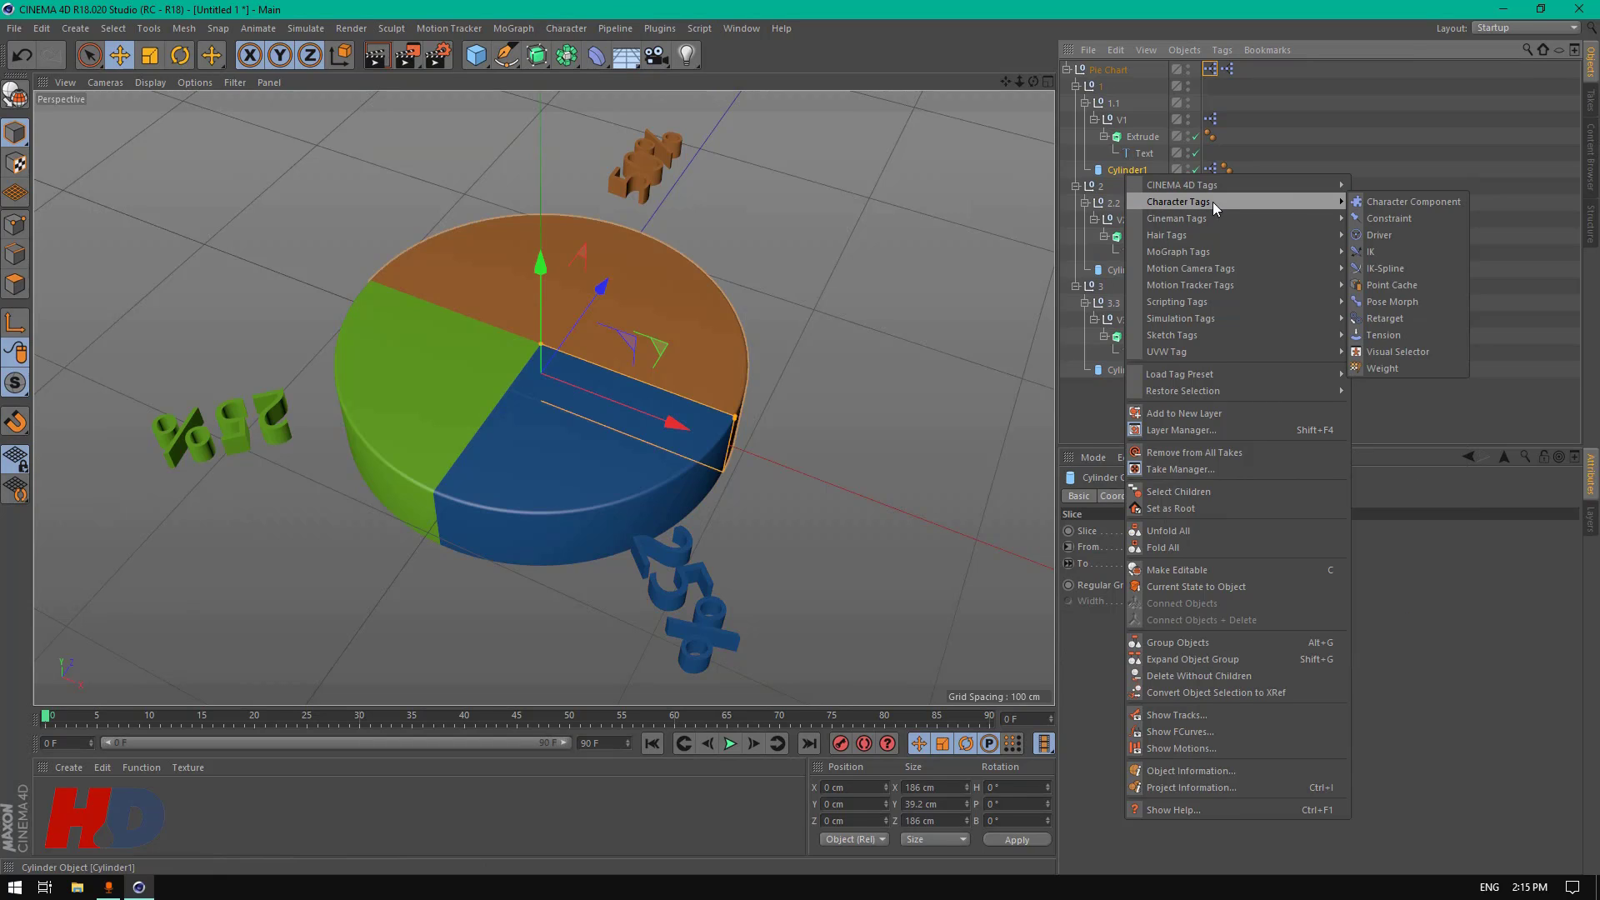
{"action": "left_click", "coordinate": [1403, 217]}
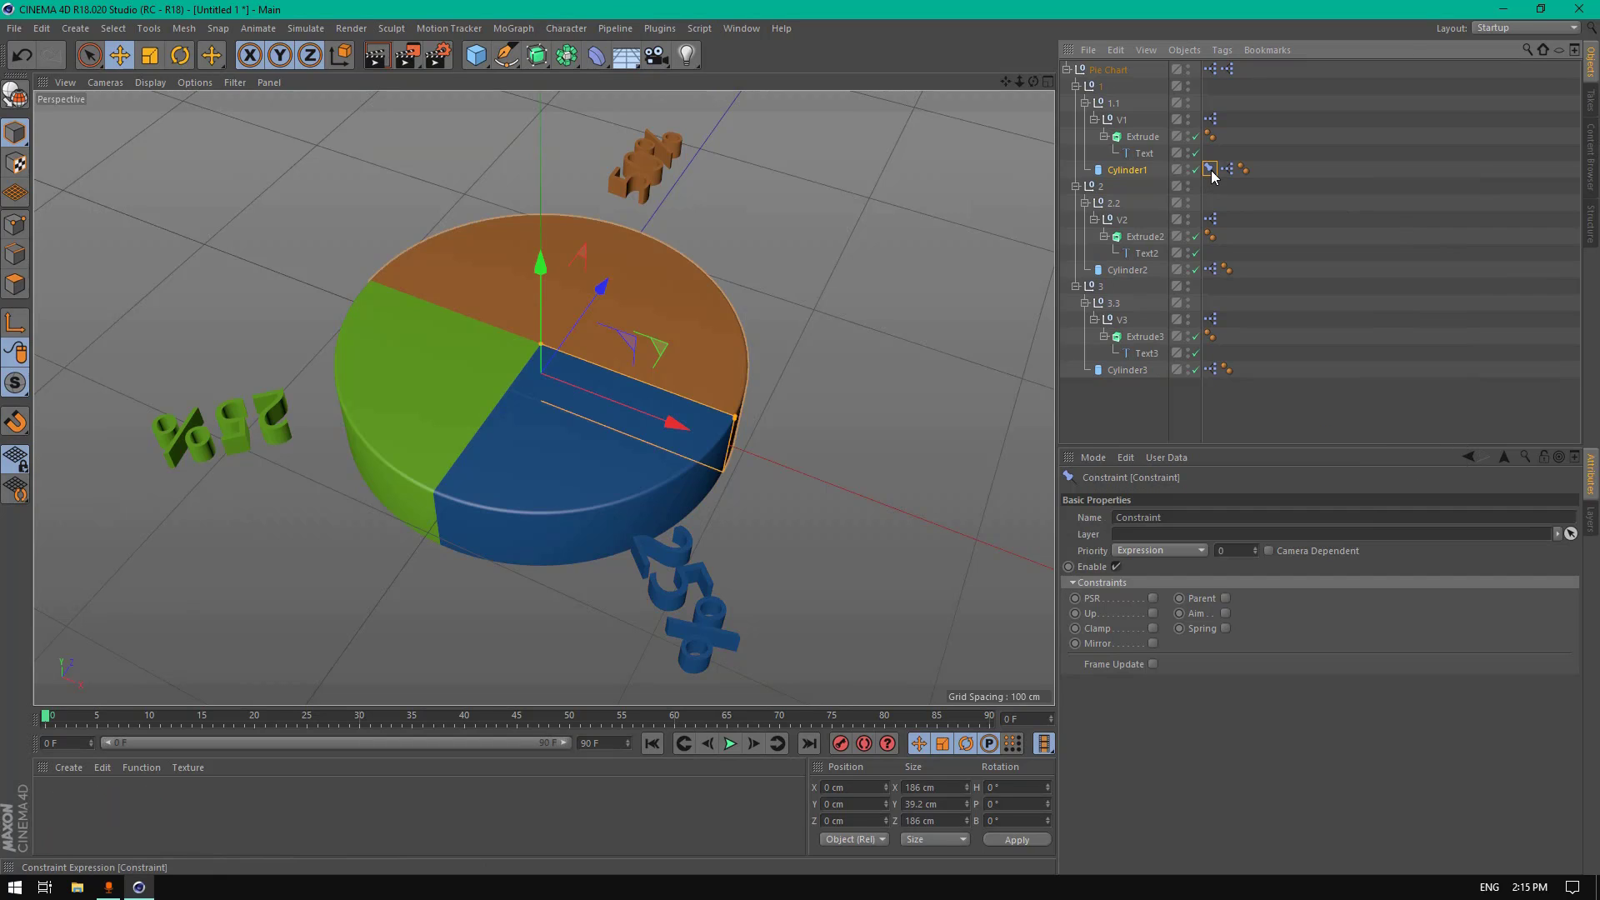
{"action": "left_click", "coordinate": [1153, 597]}
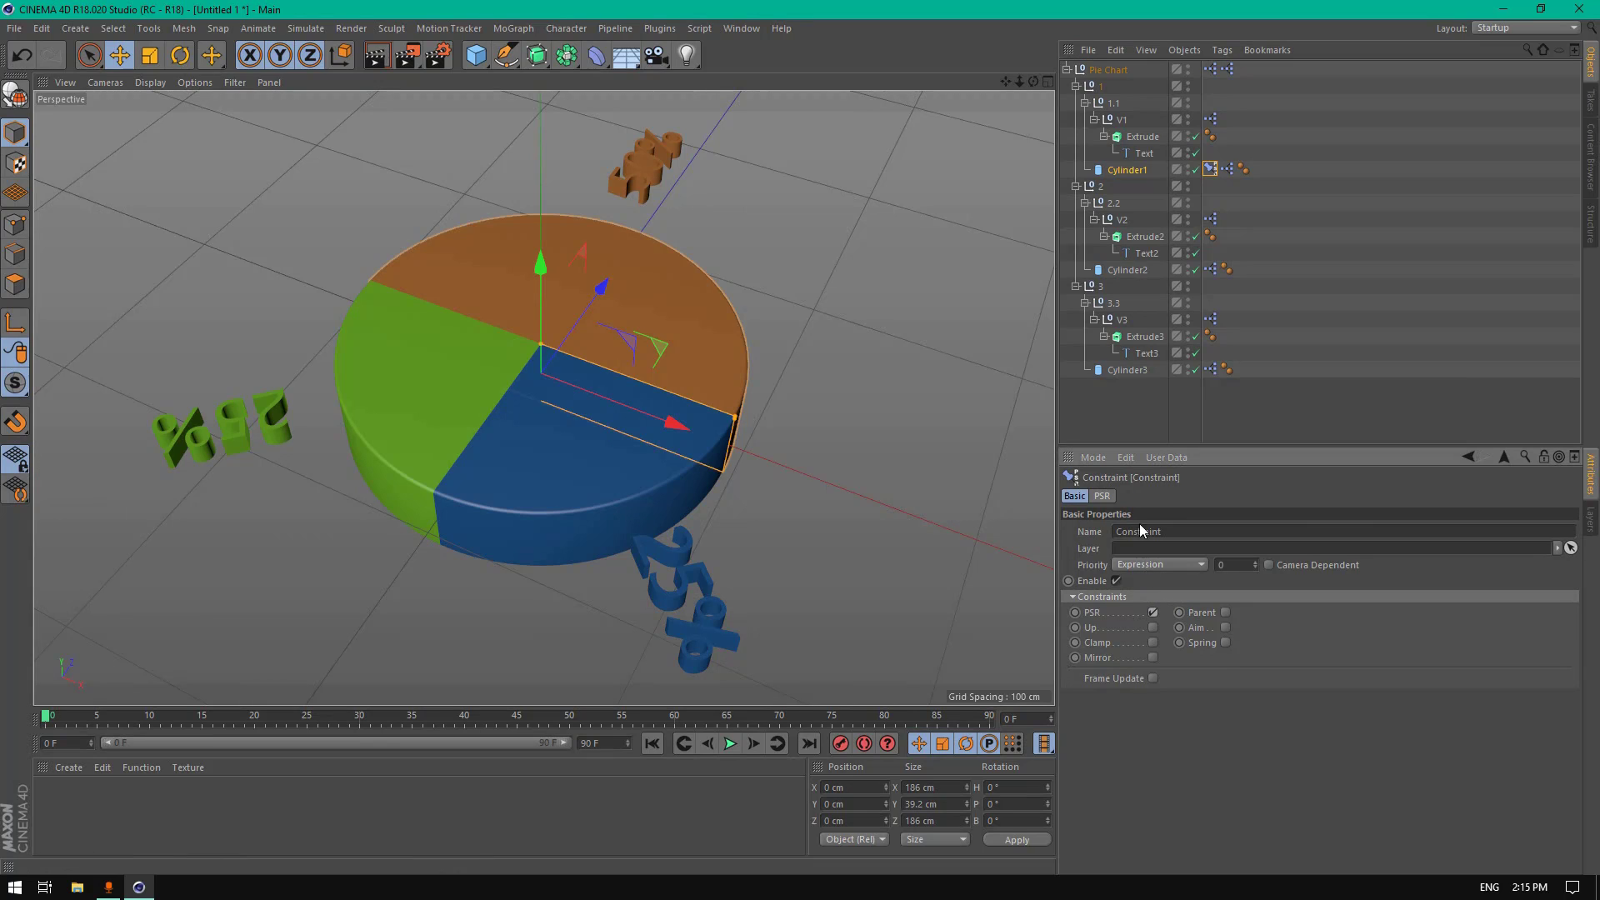
Step: Exclude the Y position from Cylinder1's PSR constraint, turn off its rotation, and set V1 as its target
{"action": "left_click", "coordinate": [1103, 497]}
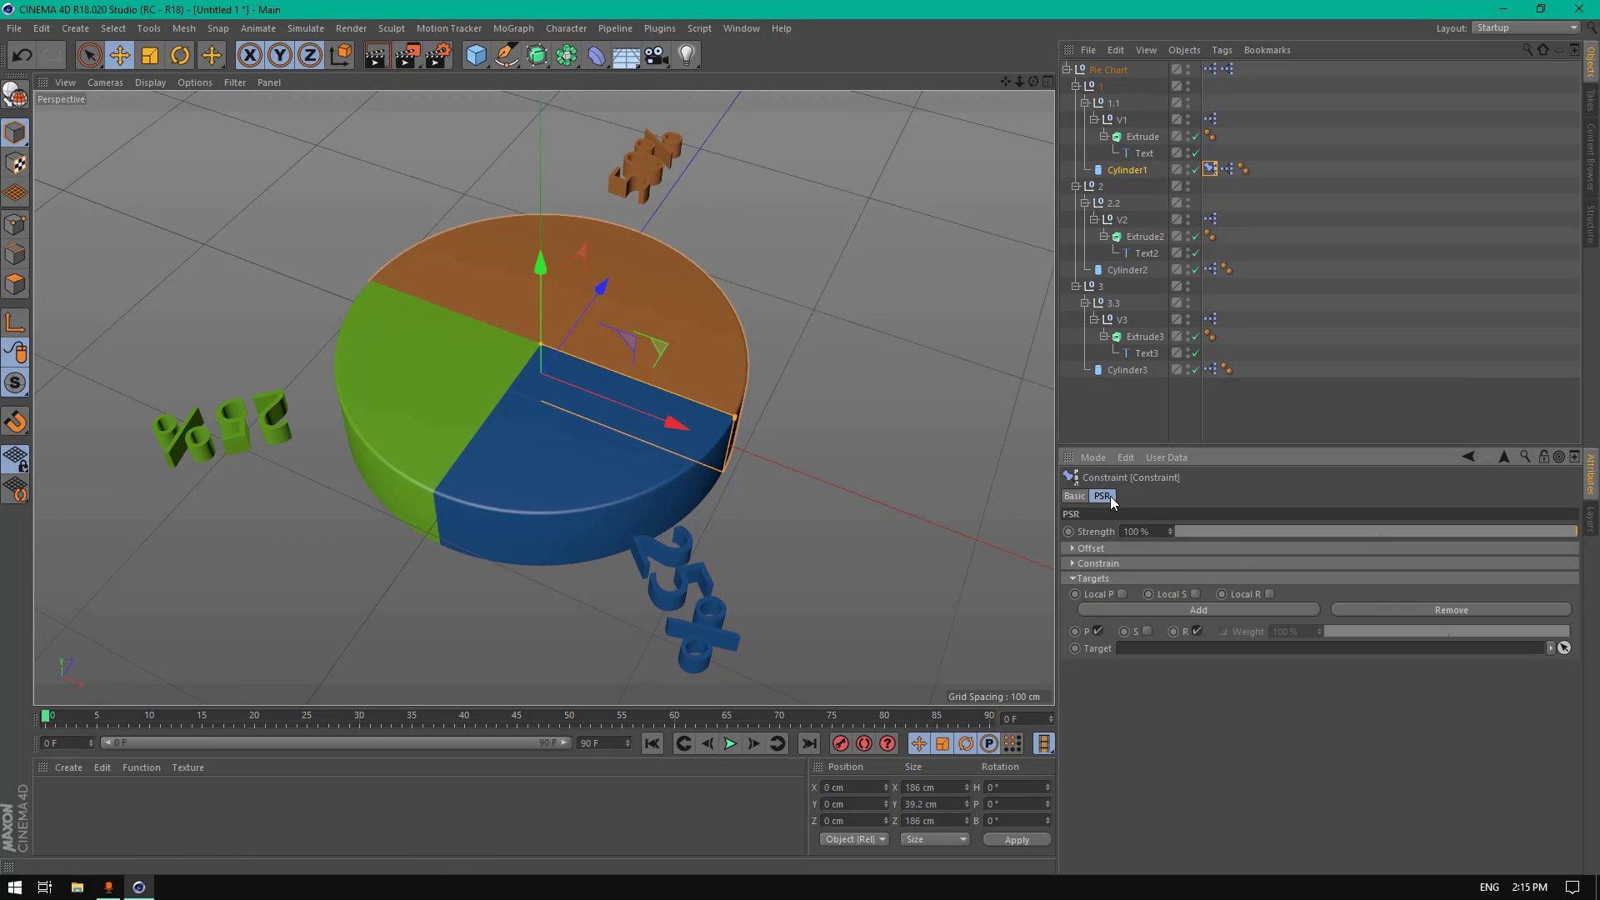
{"action": "left_click", "coordinate": [1074, 566]}
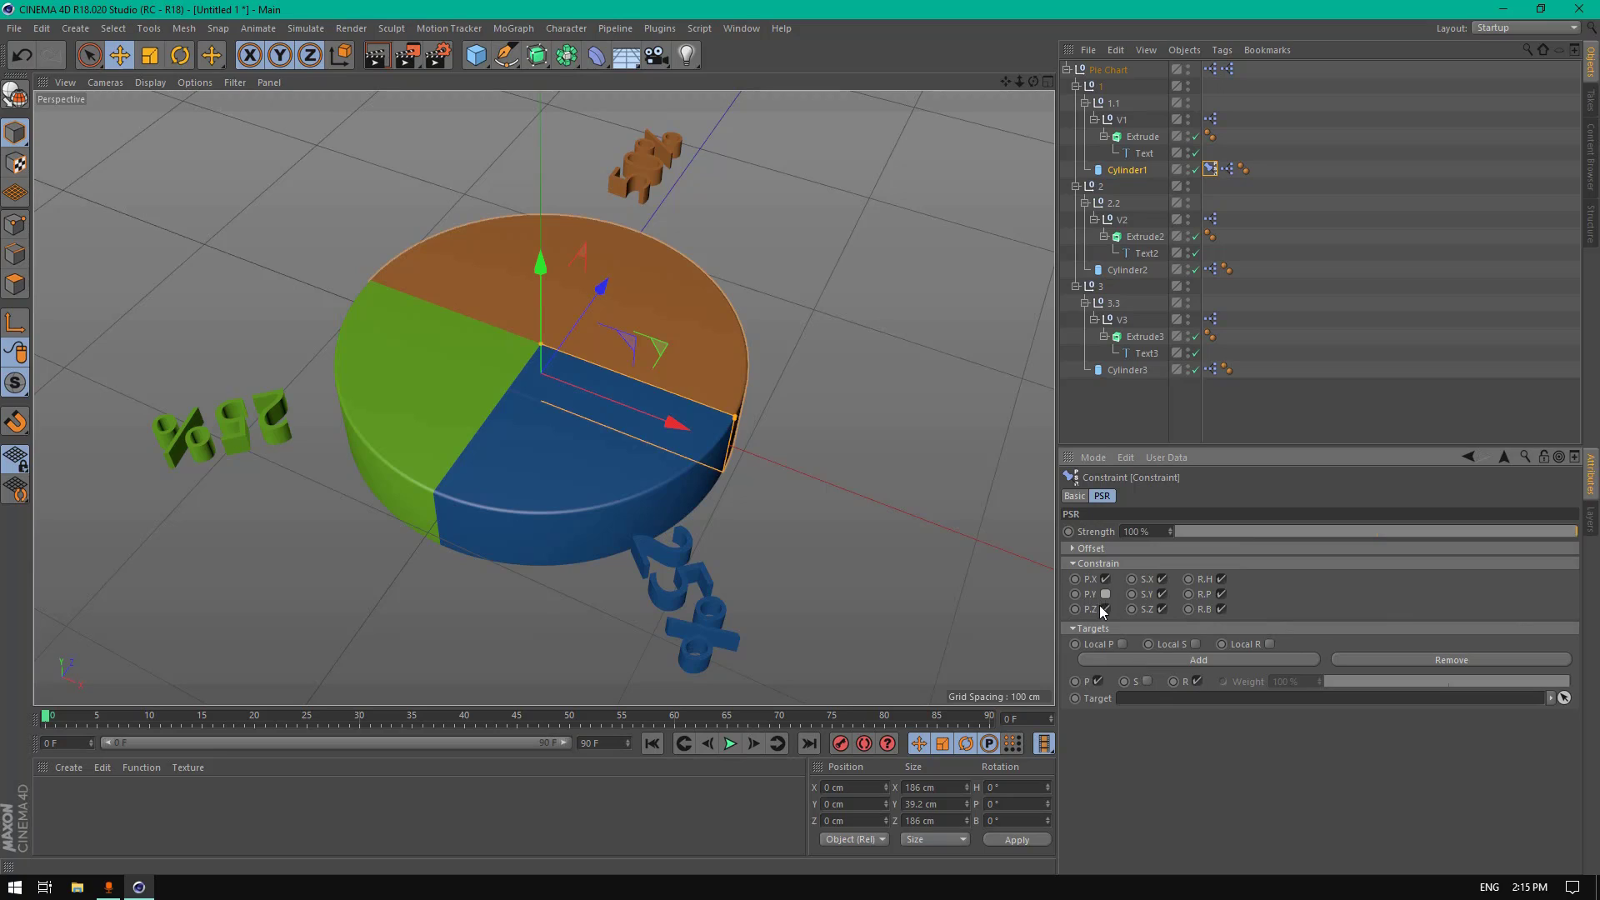
{"action": "left_click", "coordinate": [1198, 681]}
{"action": "left_click", "coordinate": [1562, 698]}
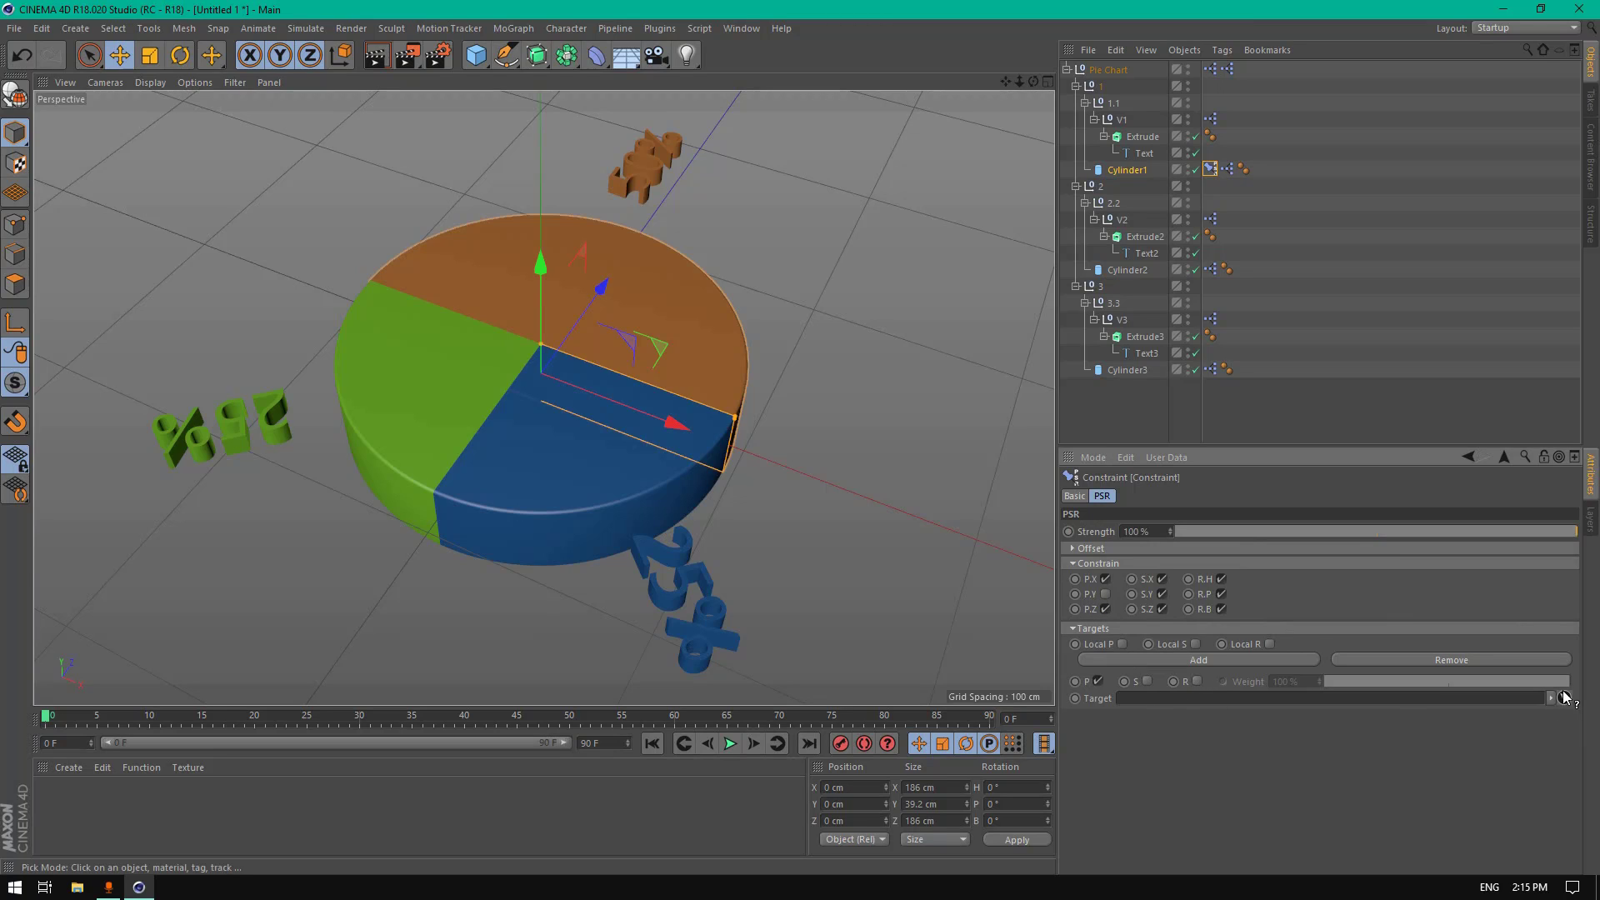
{"action": "left_click", "coordinate": [1122, 124]}
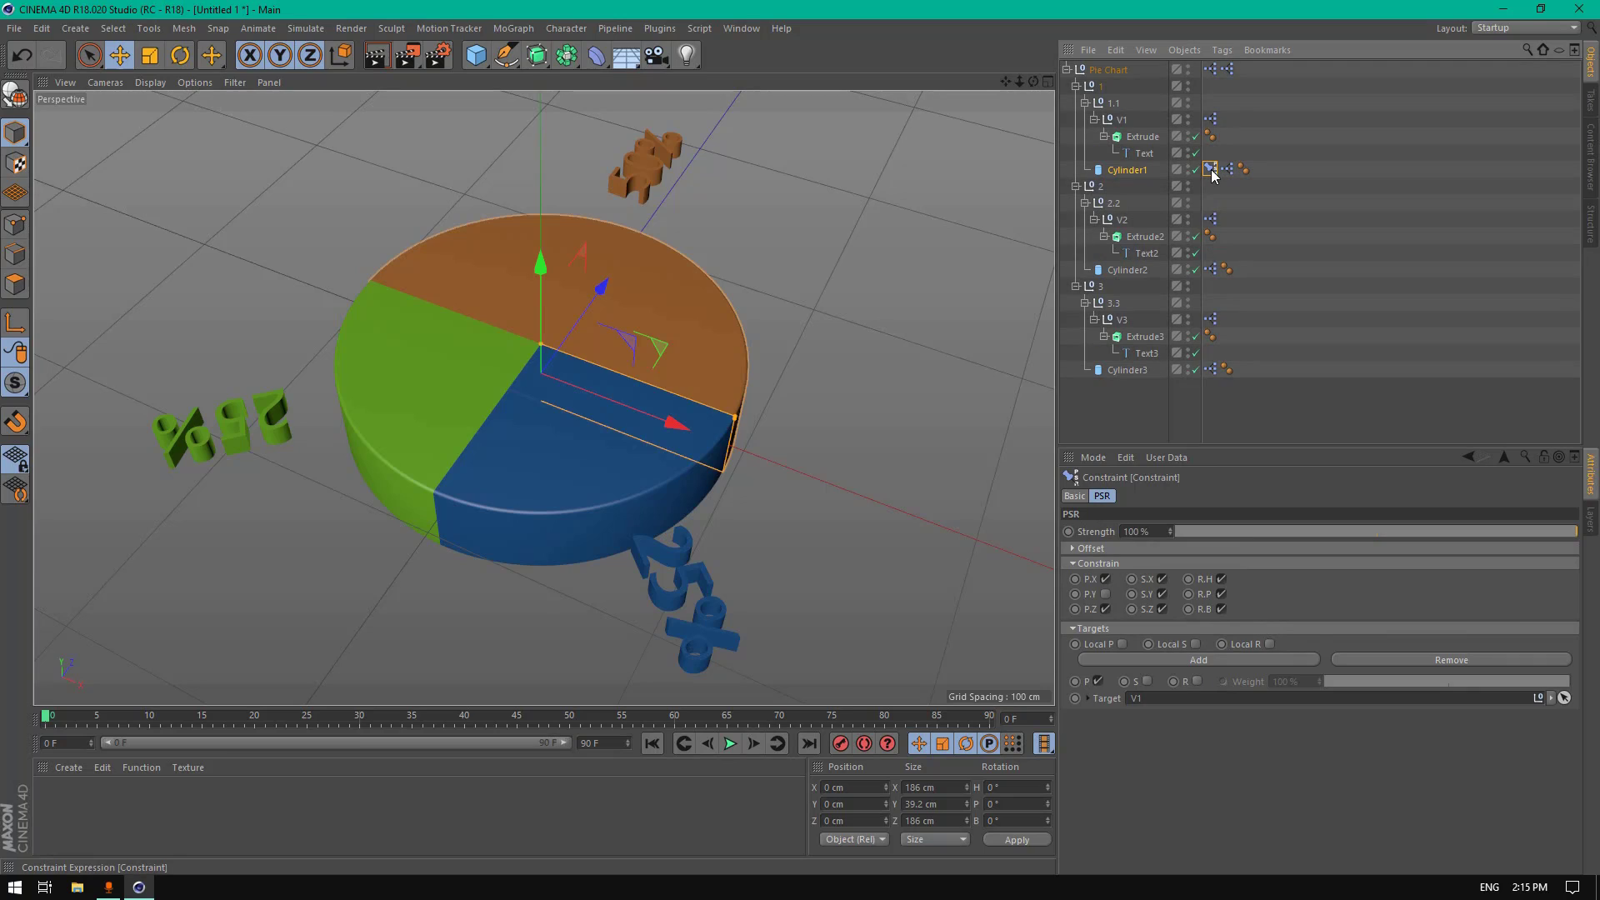
Step: Copy Cylinder1's constraint tag to Cylinder2 and Cylinder3, targeting V2 for Cylinder2 and V3 for Cylinder3
{"action": "left_click_drag", "start_coordinate": [1212, 170], "coordinate": [1210, 372], "text": "ctrl"}
{"action": "left_click", "coordinate": [1210, 268]}
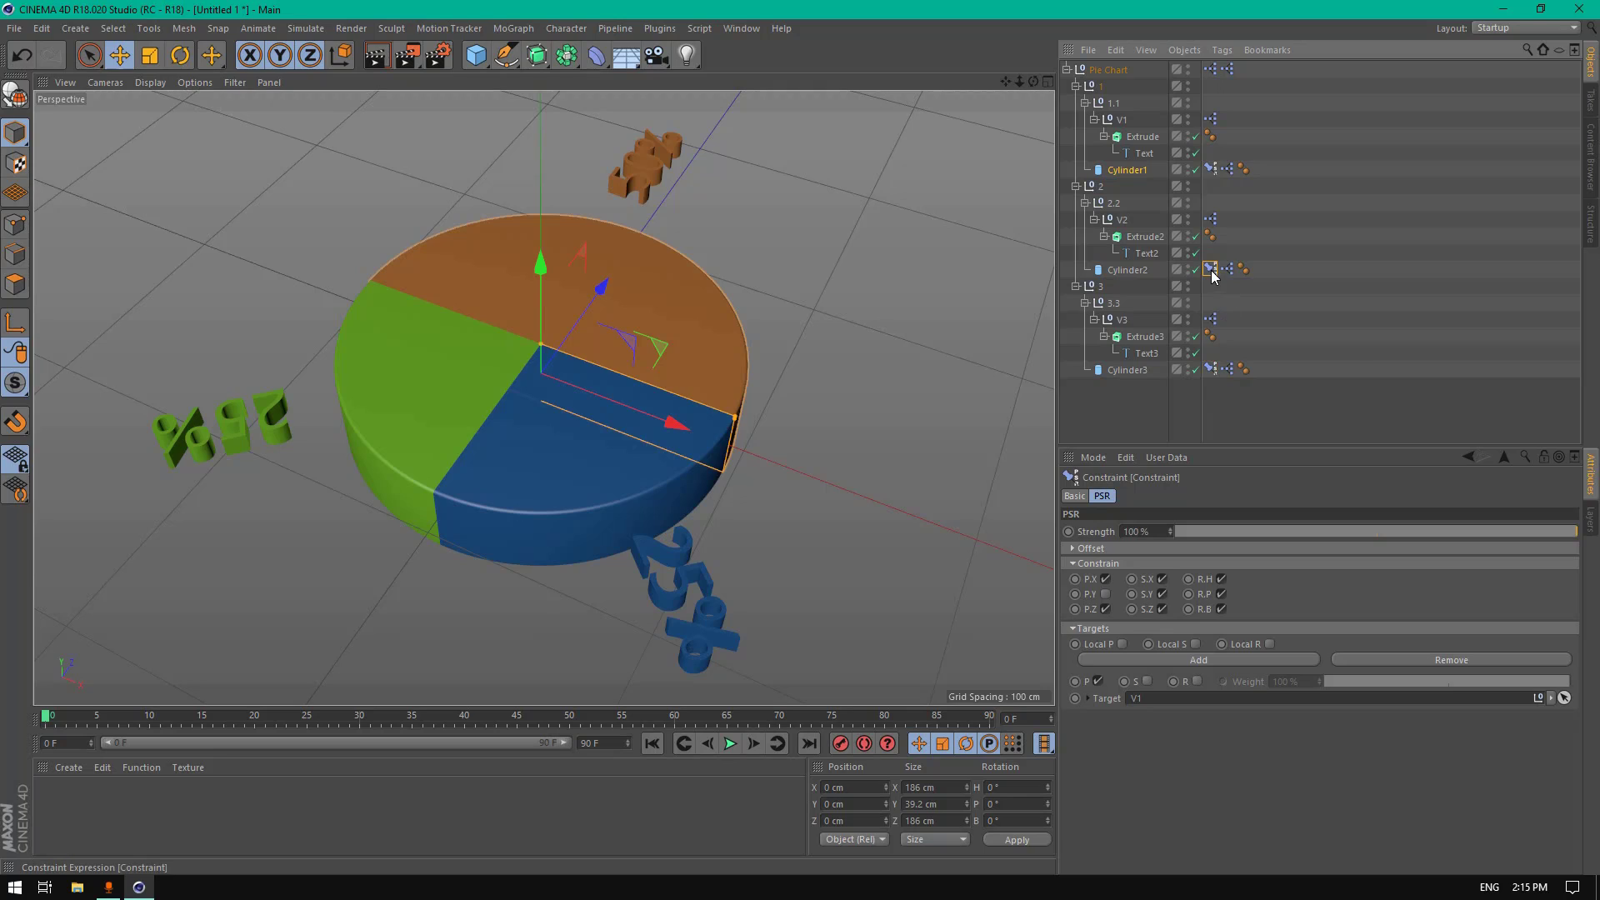
{"action": "left_click", "coordinate": [1564, 700]}
{"action": "left_click", "coordinate": [1122, 220]}
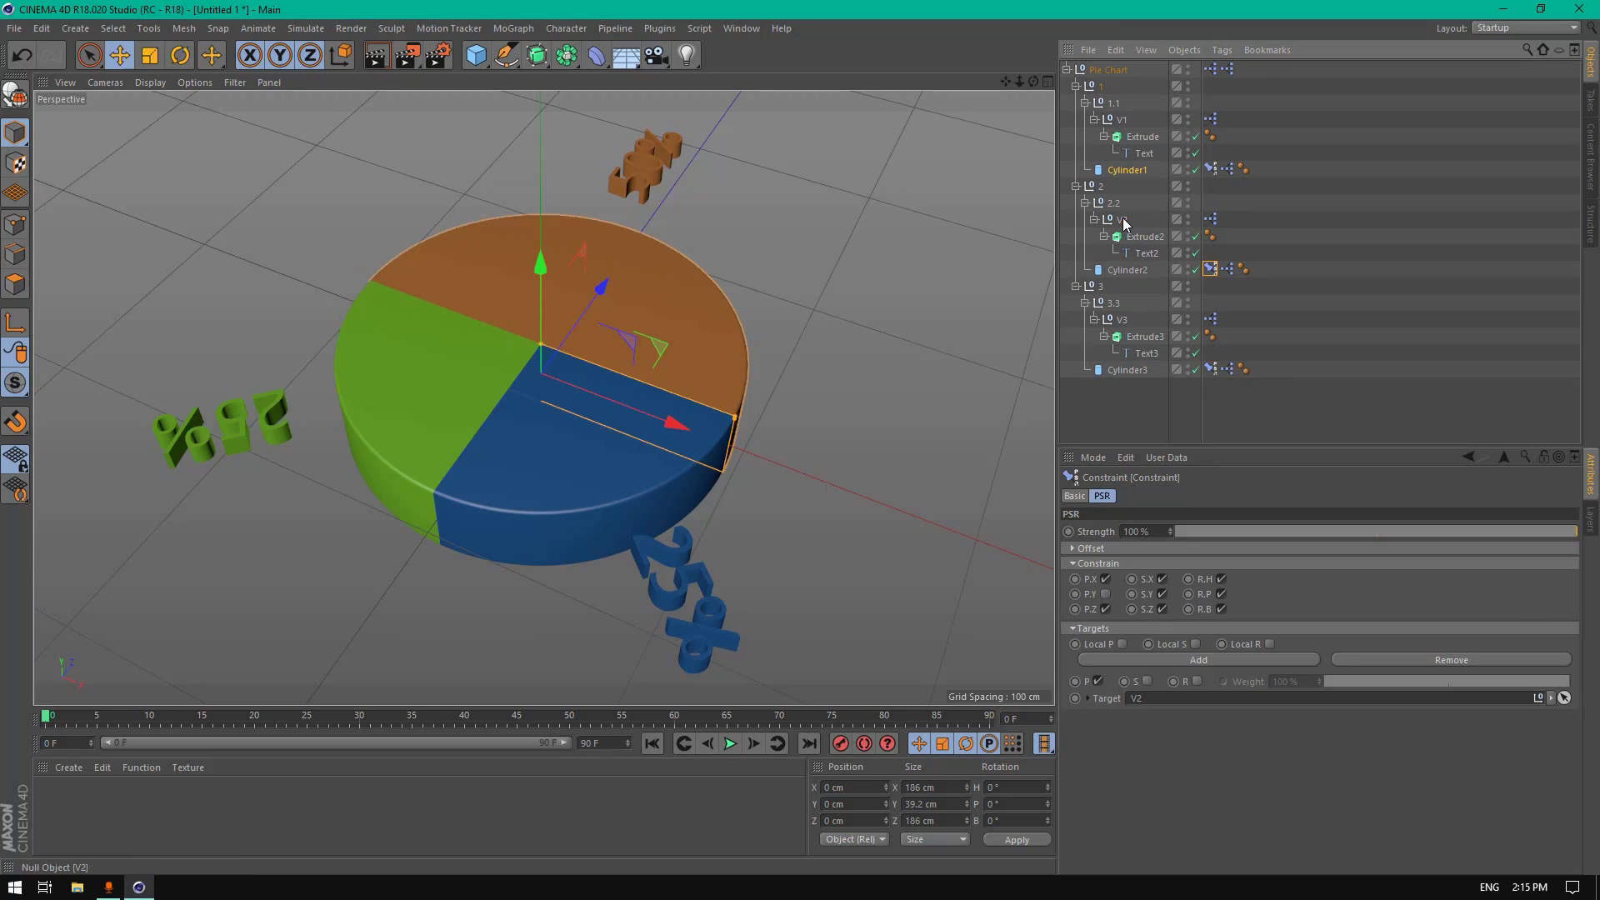
{"action": "left_click", "coordinate": [1210, 369]}
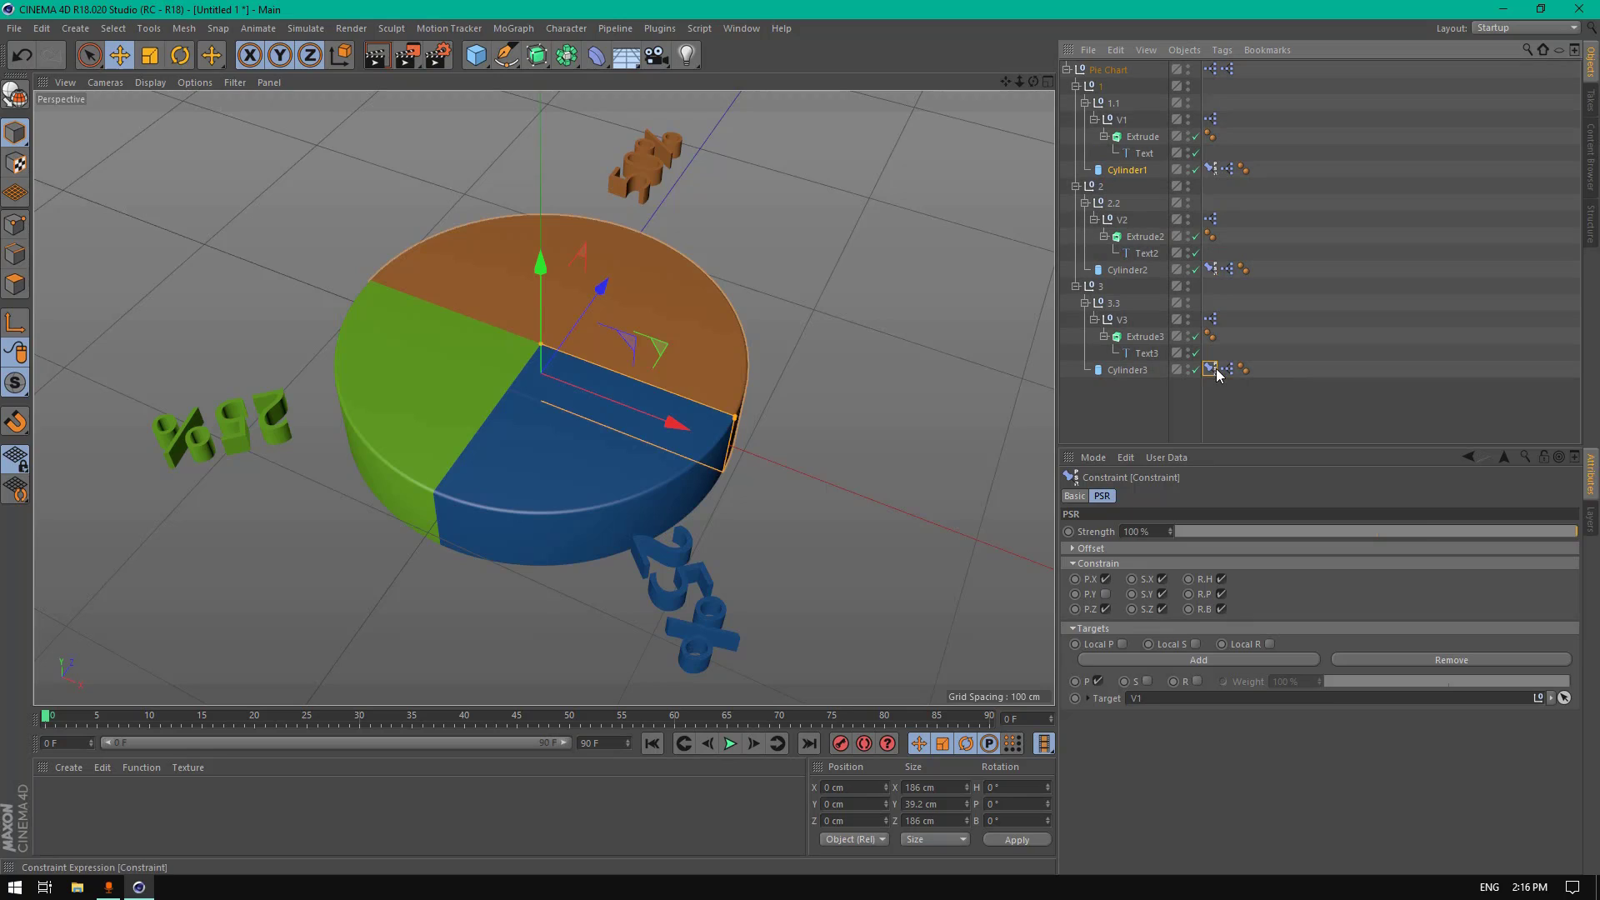
{"action": "left_click", "coordinate": [1565, 698]}
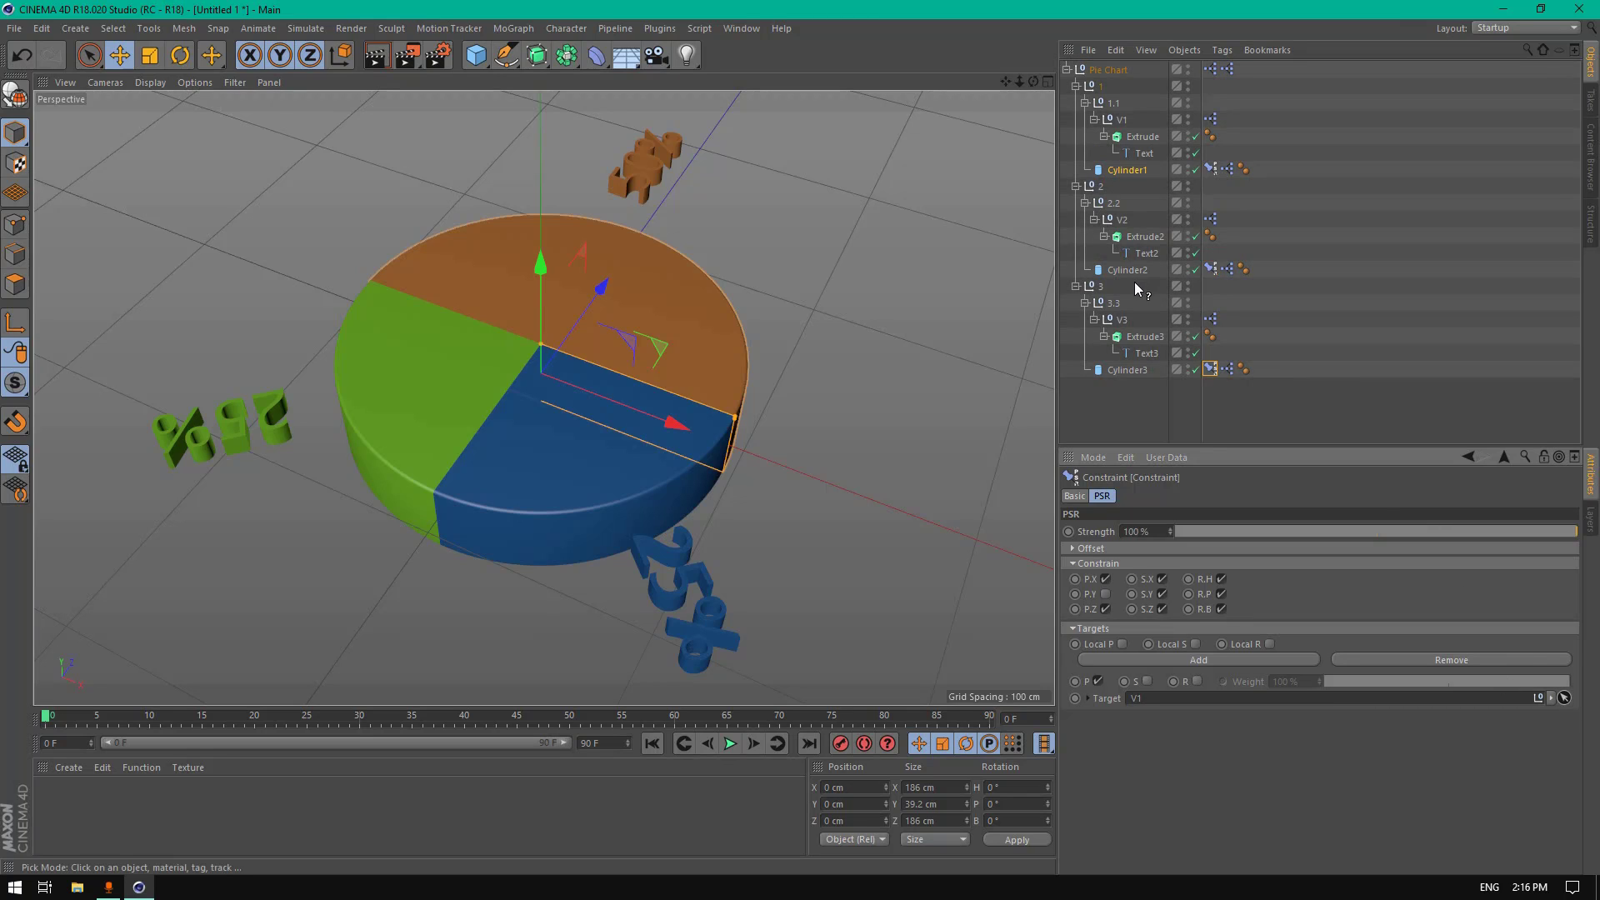
{"action": "left_click", "coordinate": [1123, 318]}
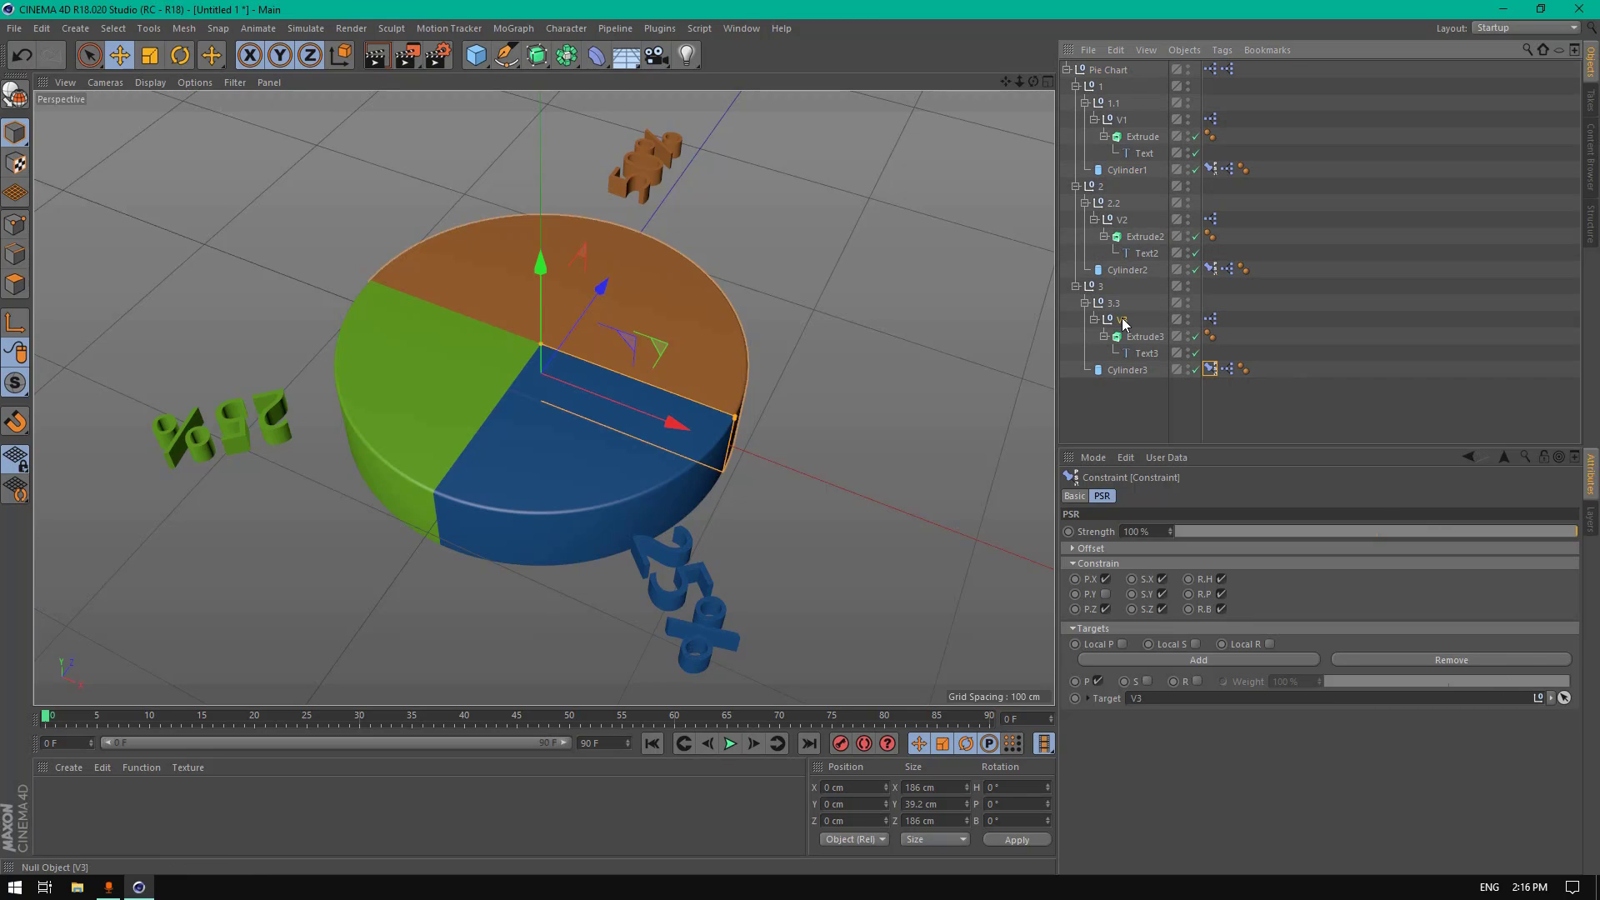
Step: Test Explode Segments on the Pie Chart while varying Value 1 and Value 2, and bring the explode distance back to 0 cm
{"action": "left_click", "coordinate": [1109, 69]}
{"action": "left_click_drag", "start_coordinate": [1225, 587], "coordinate": [1201, 617]}
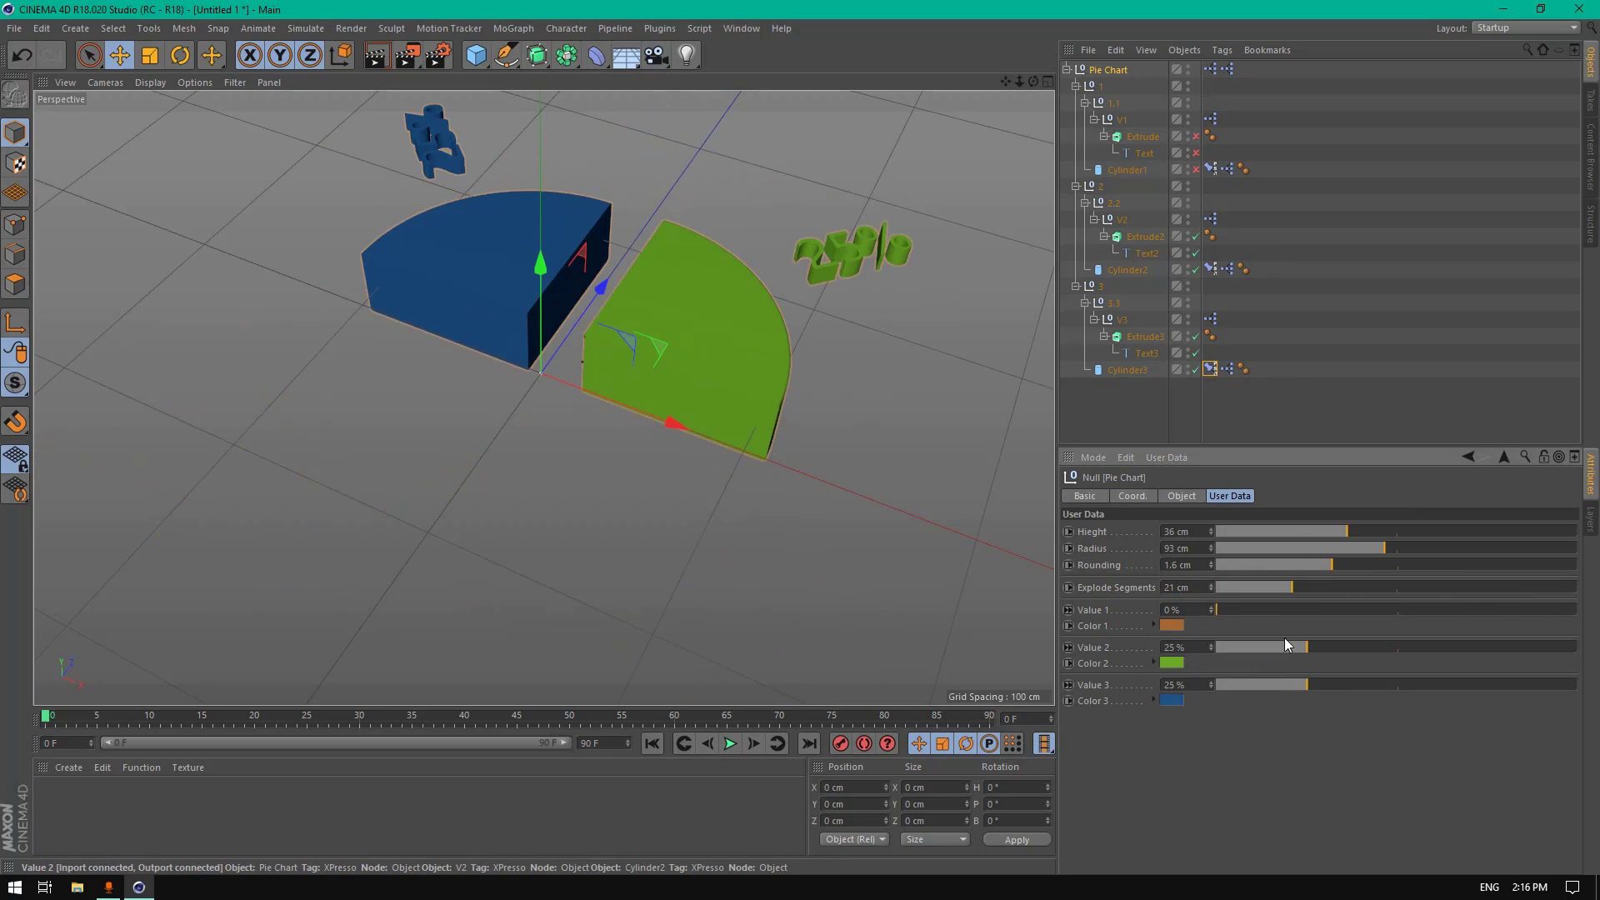
{"action": "left_click_drag", "start_coordinate": [1300, 611], "coordinate": [1348, 650]}
{"action": "left_click_drag", "start_coordinate": [1292, 587], "coordinate": [1197, 573]}
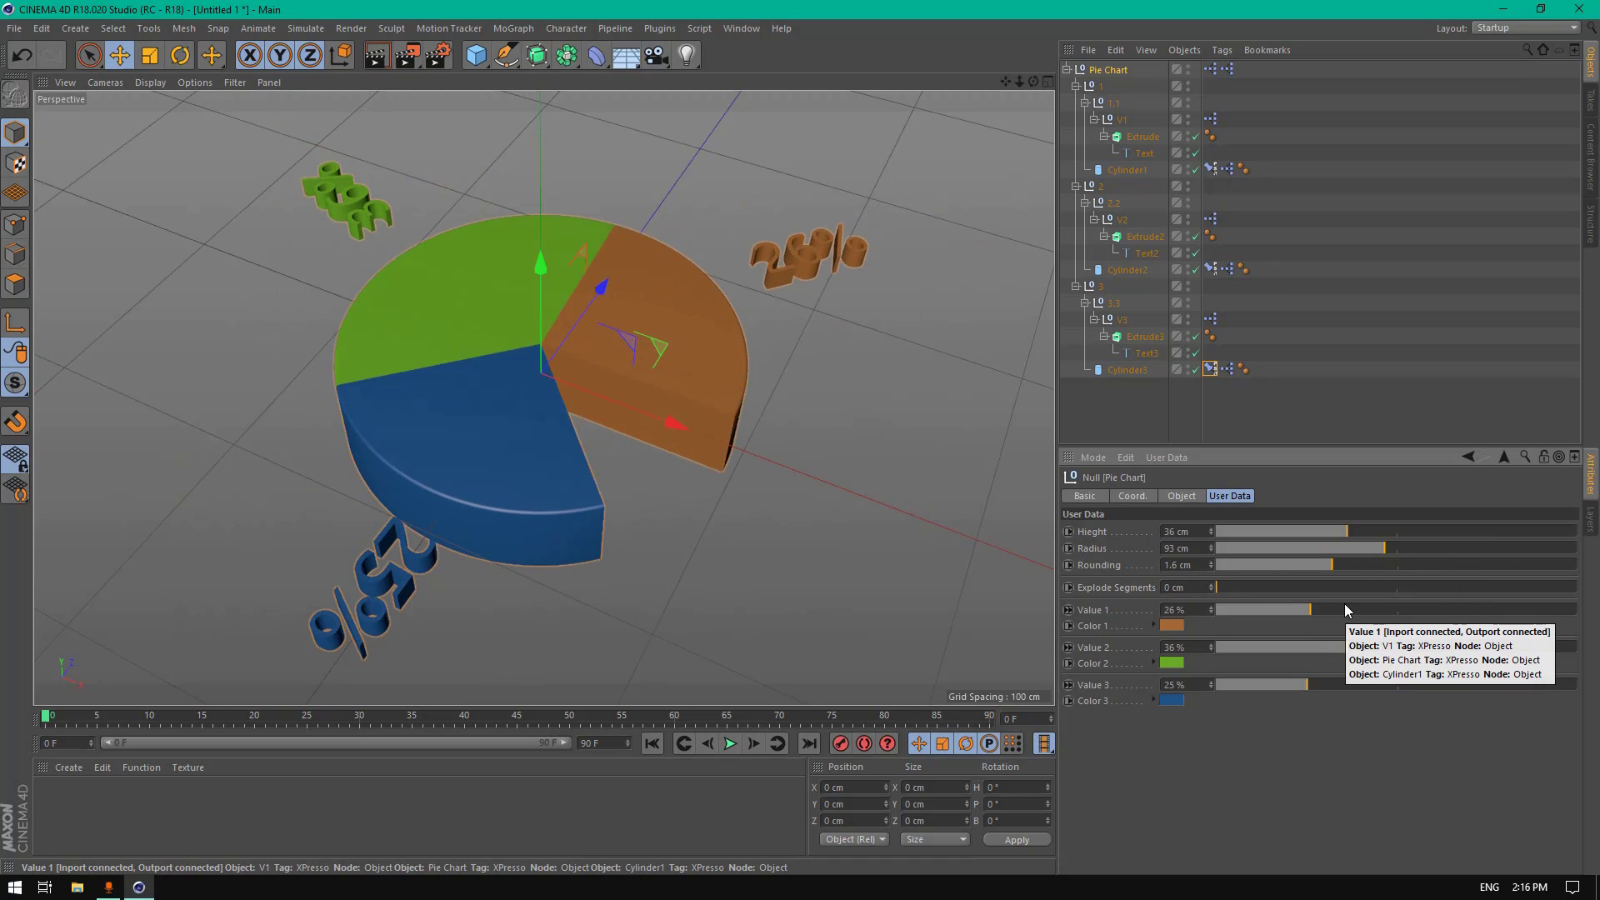
Step: Set the pie chart's height to 25 cm
{"action": "left_click_drag", "start_coordinate": [1033, 81], "coordinate": [950, 81]}
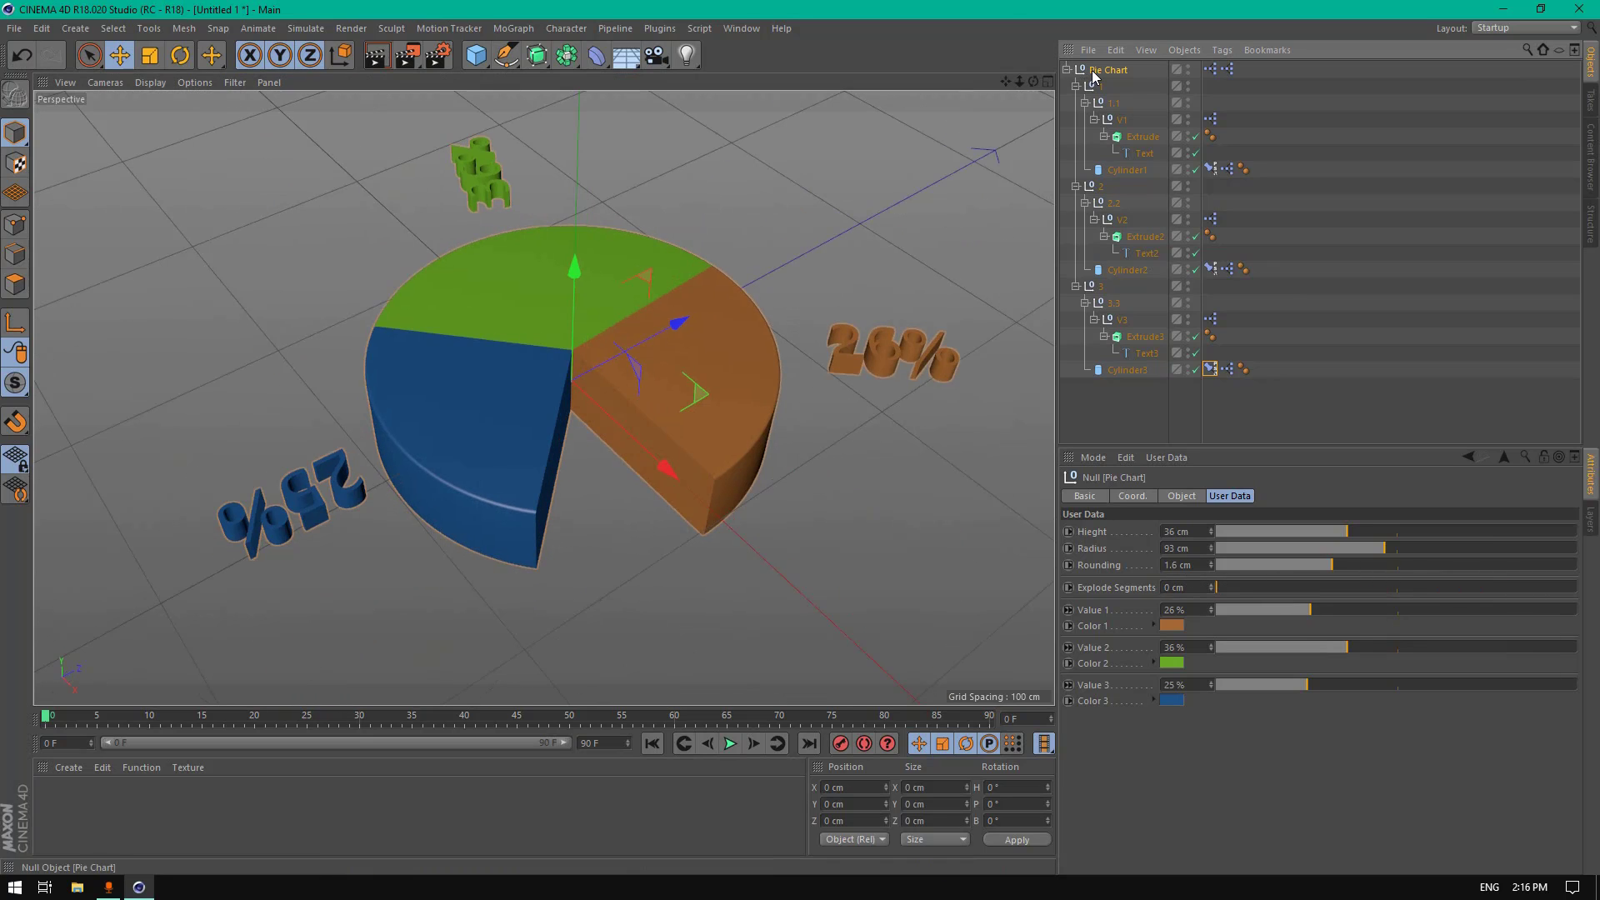
{"action": "mouse_move", "coordinate": [1338, 534]}
{"action": "left_mouse_down"}
{"action": "mouse_move", "coordinate": [1465, 547]}
{"action": "mouse_move", "coordinate": [1306, 533]}
{"action": "left_mouse_up"}
Step: Change Color 1 to a green with hue 86° and Color 2 to a blue with hue 239°
{"action": "left_click", "coordinate": [1175, 627]}
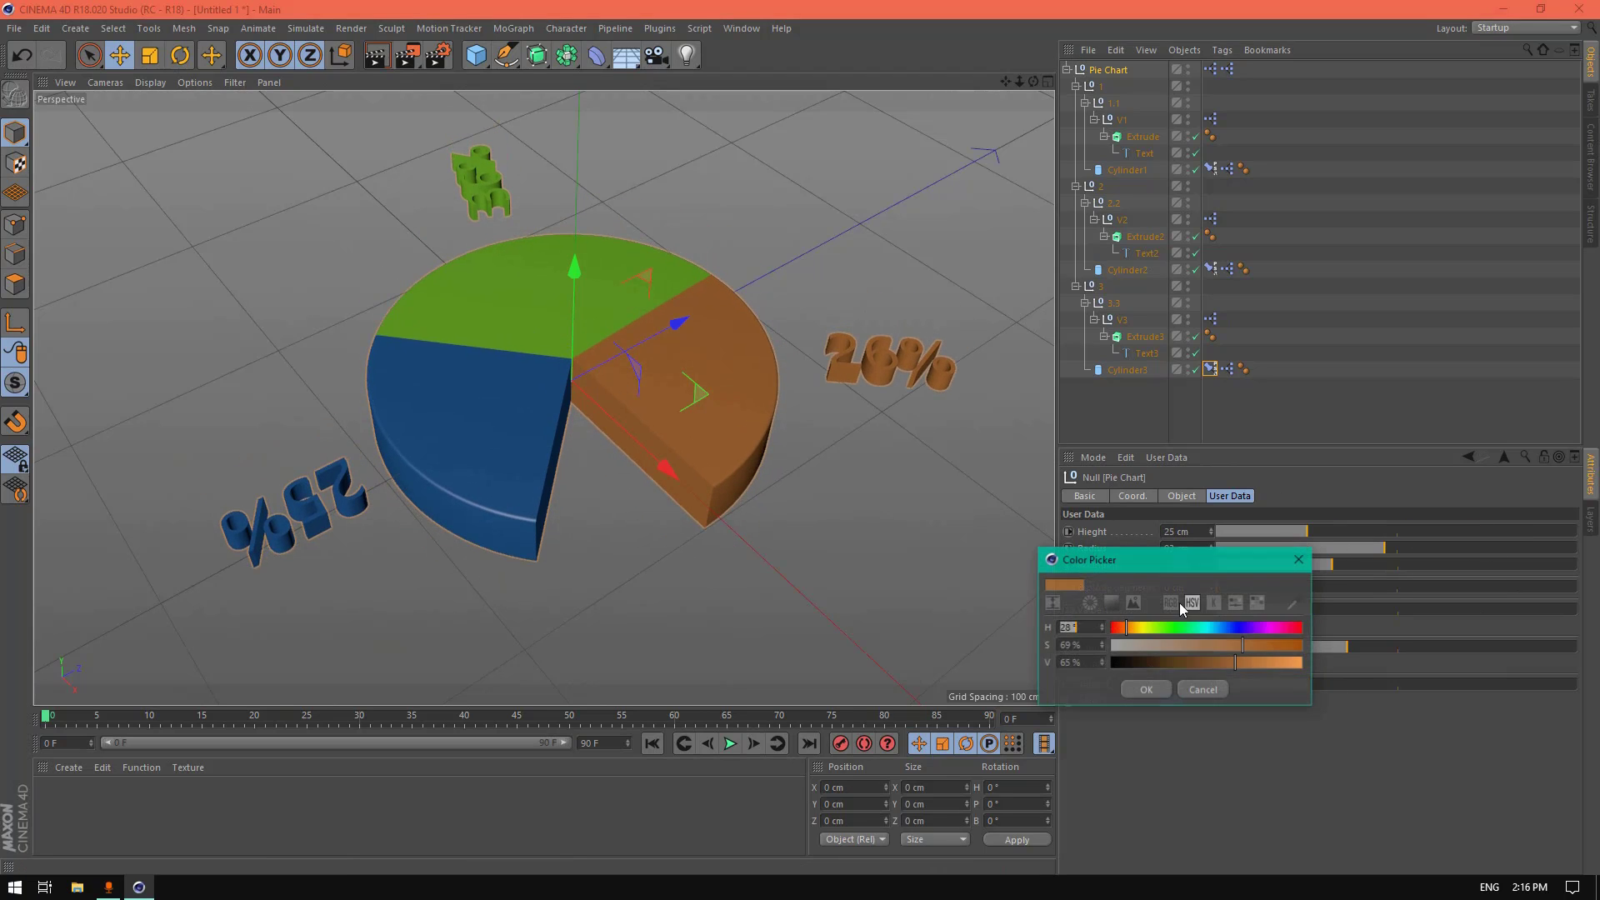
{"action": "left_click_drag", "start_coordinate": [1208, 625], "coordinate": [1157, 630]}
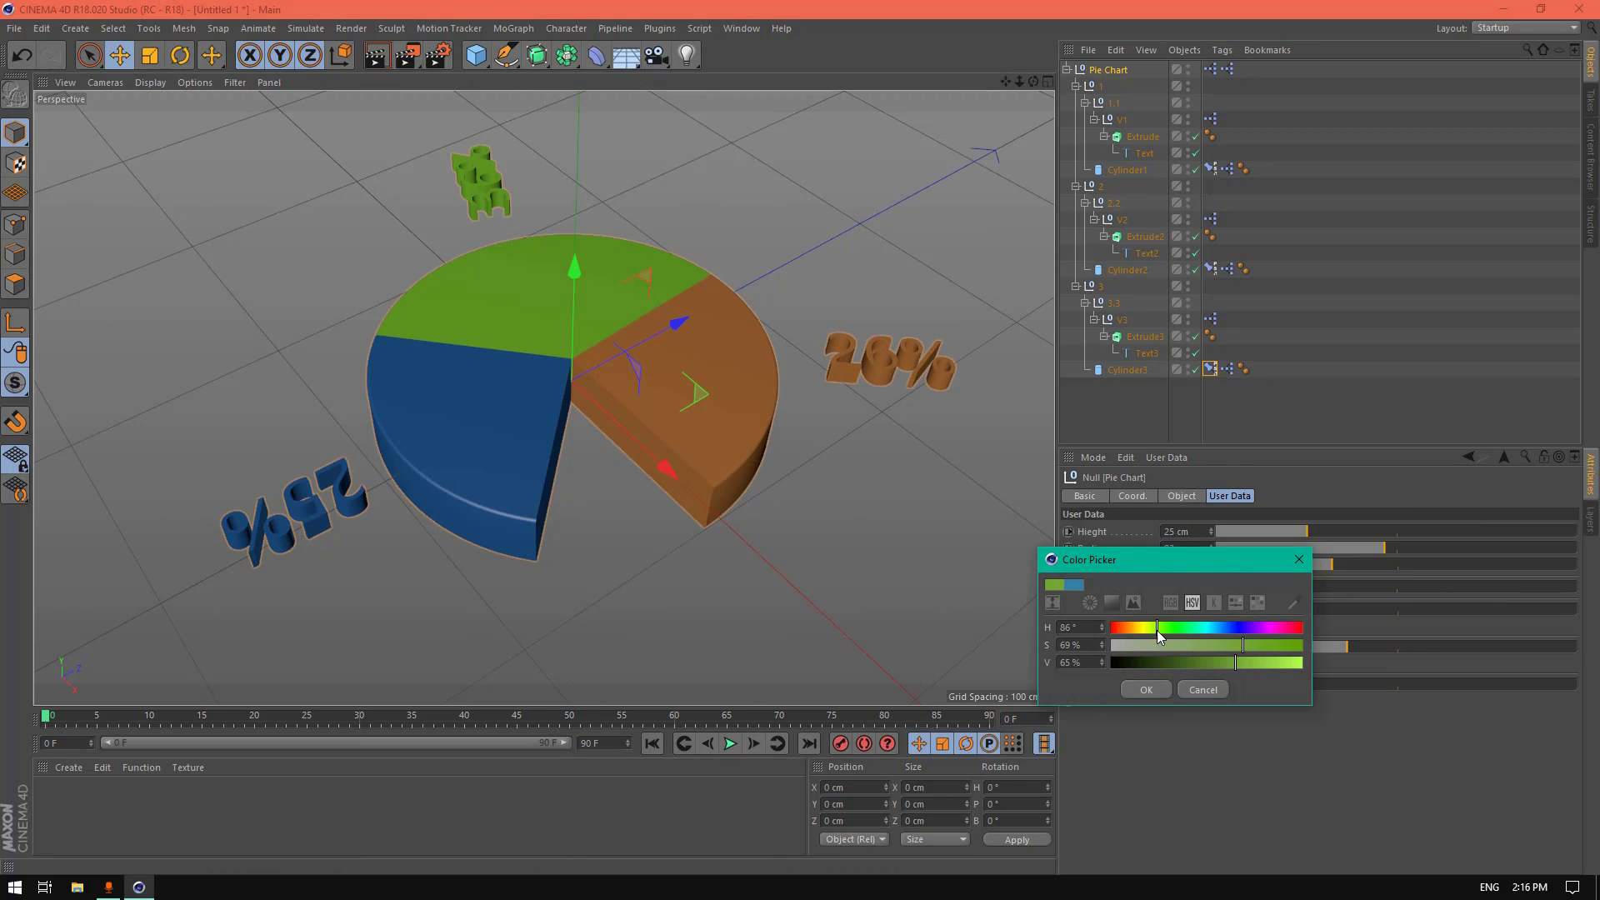
{"action": "left_click", "coordinate": [1146, 689]}
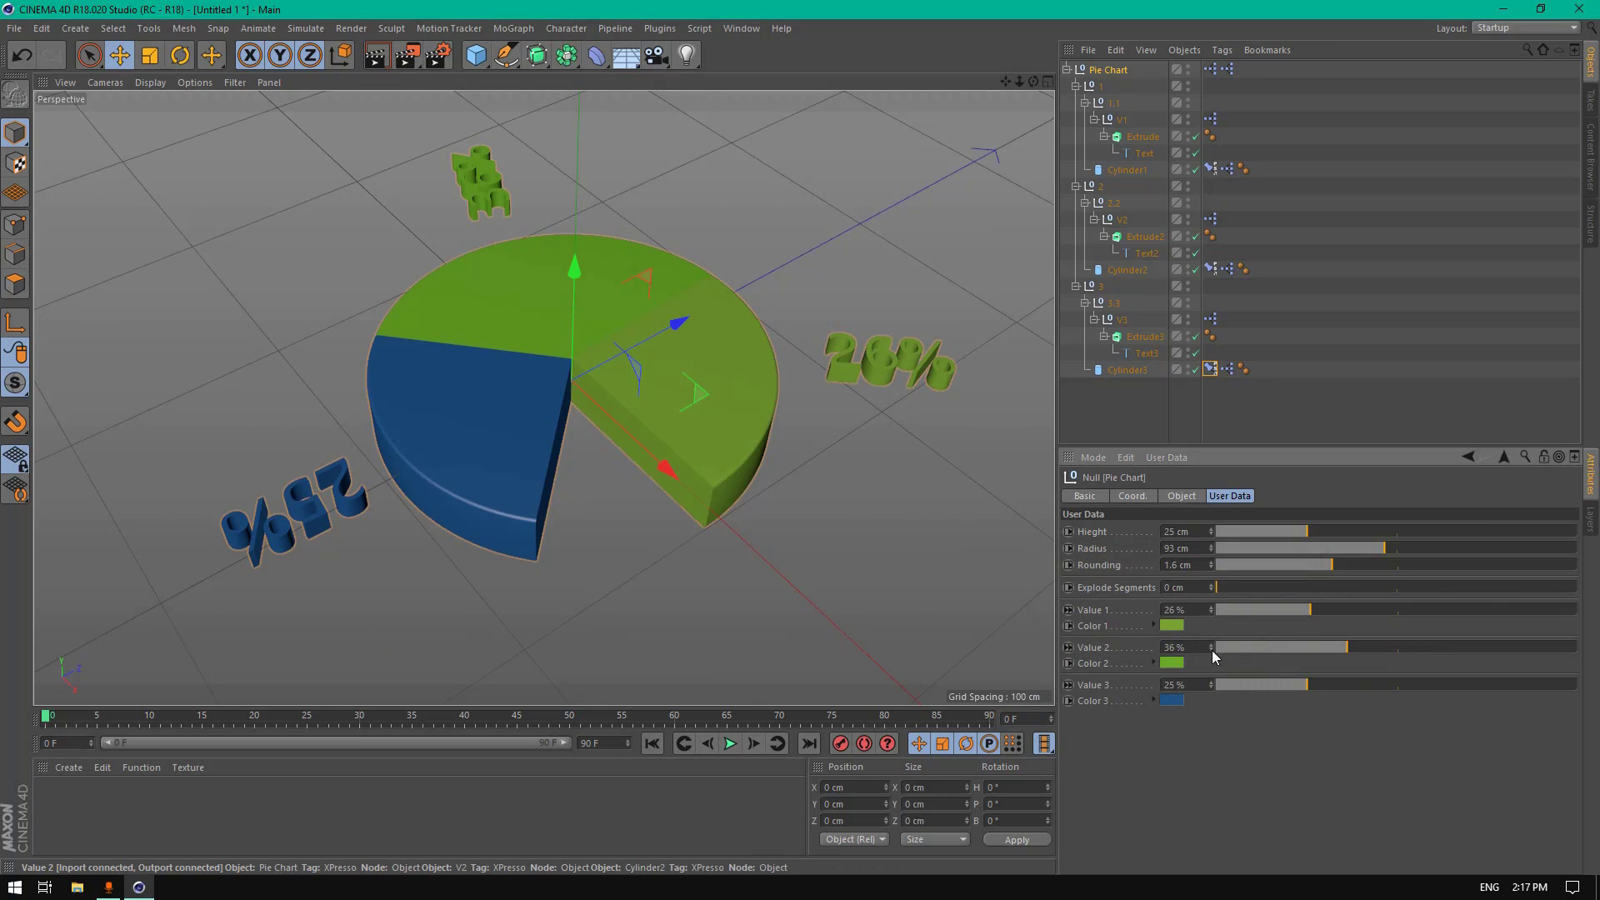
{"action": "left_click", "coordinate": [1175, 662]}
{"action": "left_click_drag", "start_coordinate": [1225, 660], "coordinate": [1235, 662]}
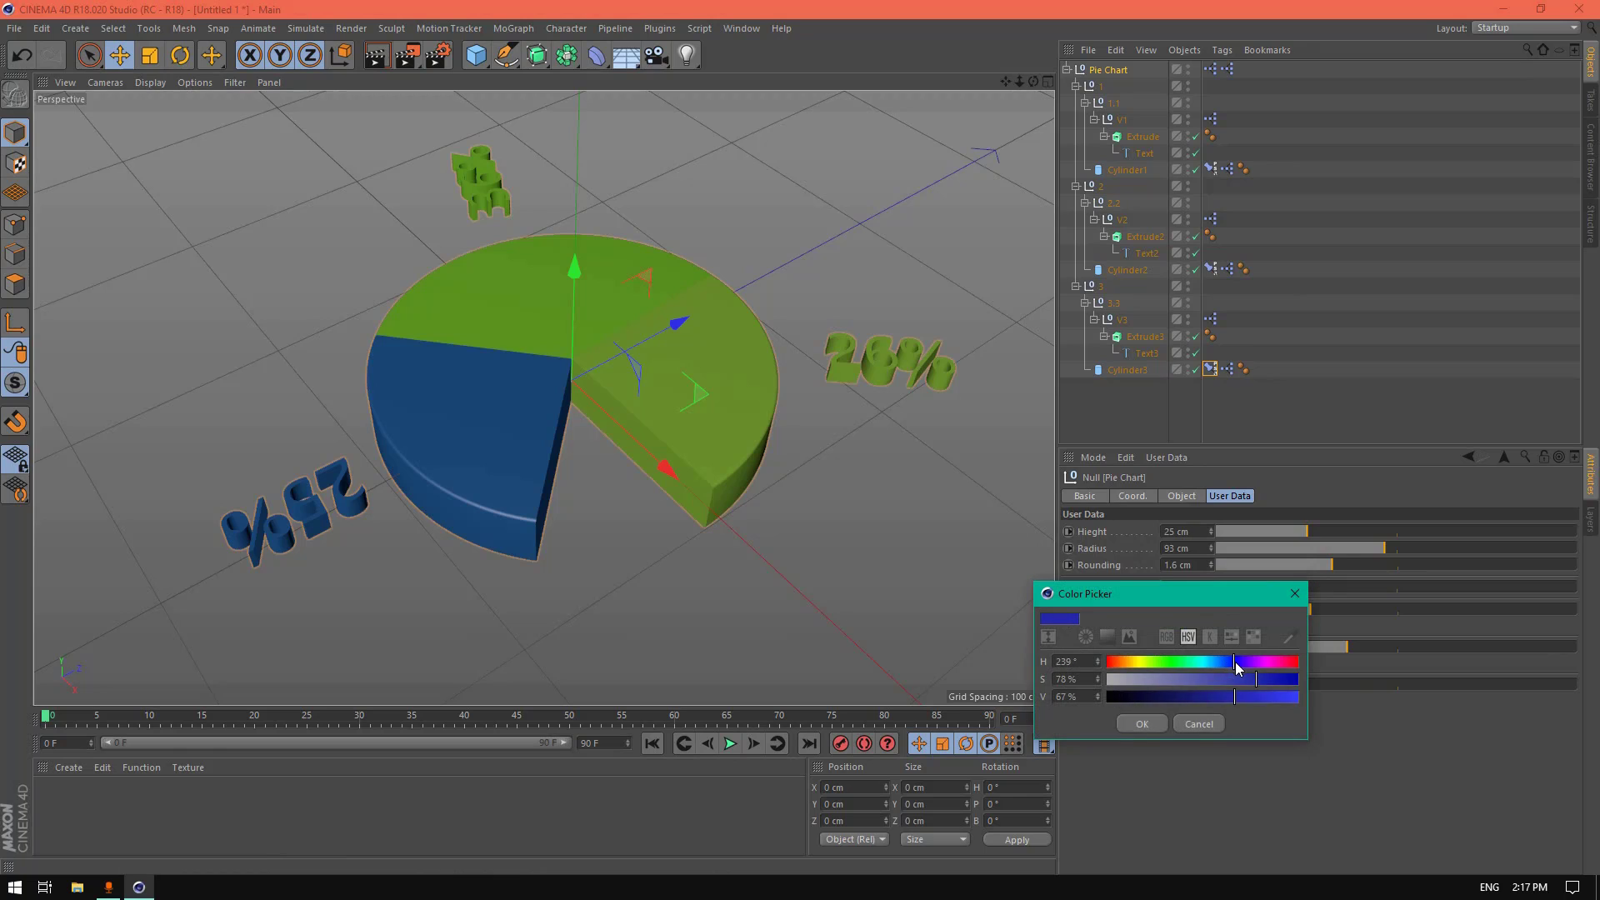
{"action": "left_click", "coordinate": [1142, 722]}
Step: Set Color 2 to an olive yellow with hue 64° and Color 3 to a dark crimson red
{"action": "left_click", "coordinate": [1170, 664]}
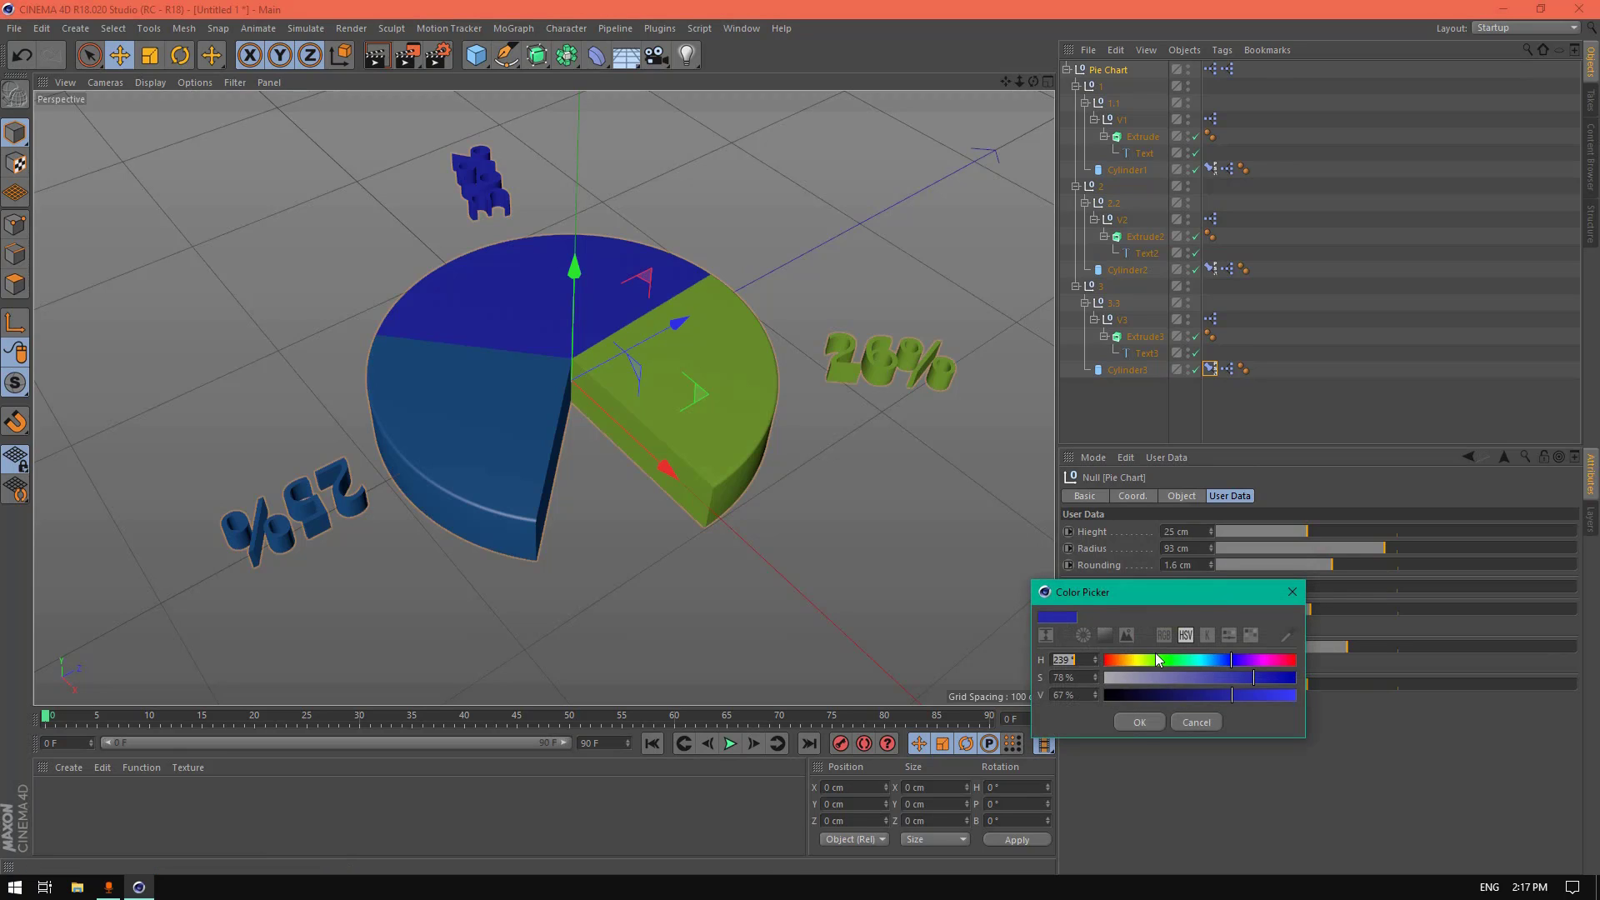
{"action": "left_click_drag", "start_coordinate": [1170, 663], "coordinate": [1133, 669]}
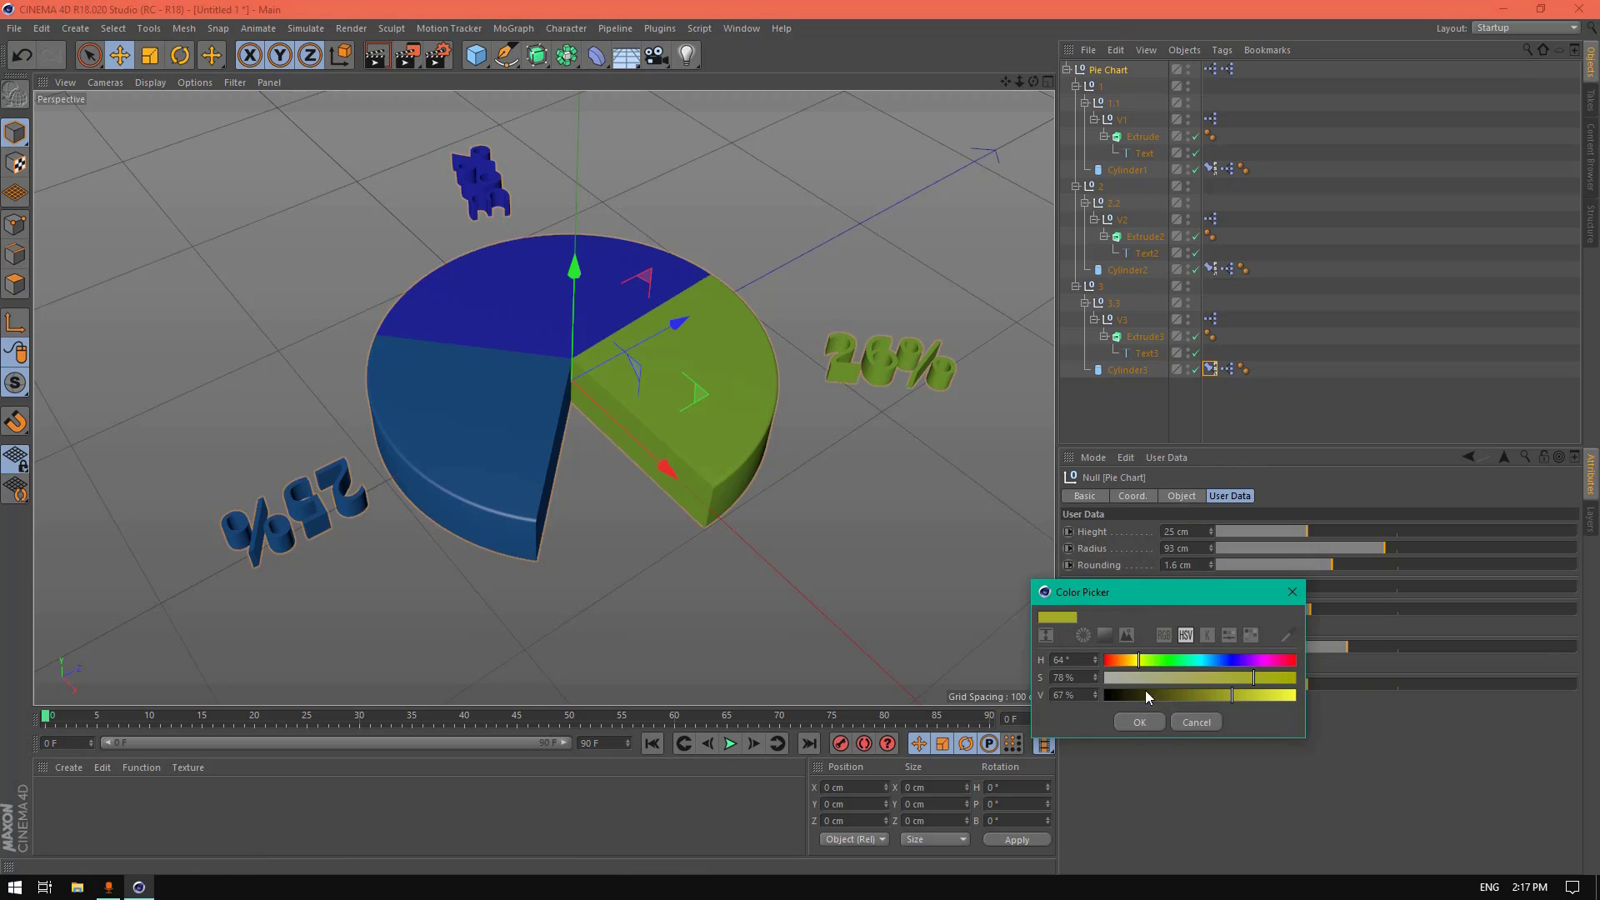
{"action": "left_click", "coordinate": [1141, 722]}
{"action": "left_click", "coordinate": [1180, 702]}
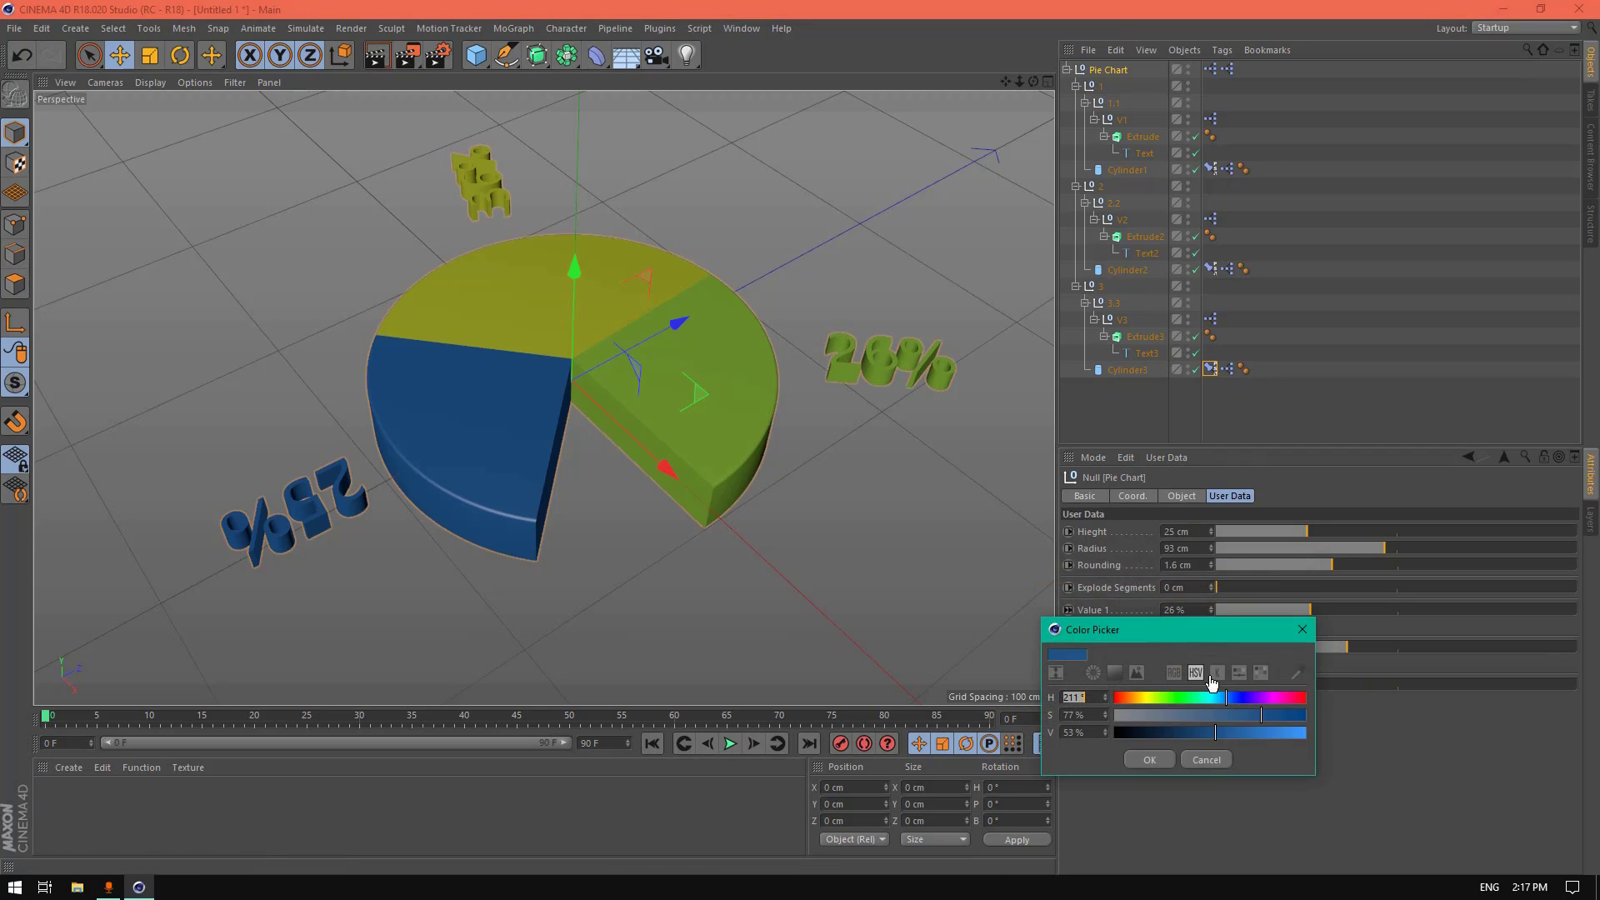
{"action": "left_click", "coordinate": [1296, 699]}
{"action": "left_click", "coordinate": [1153, 755]}
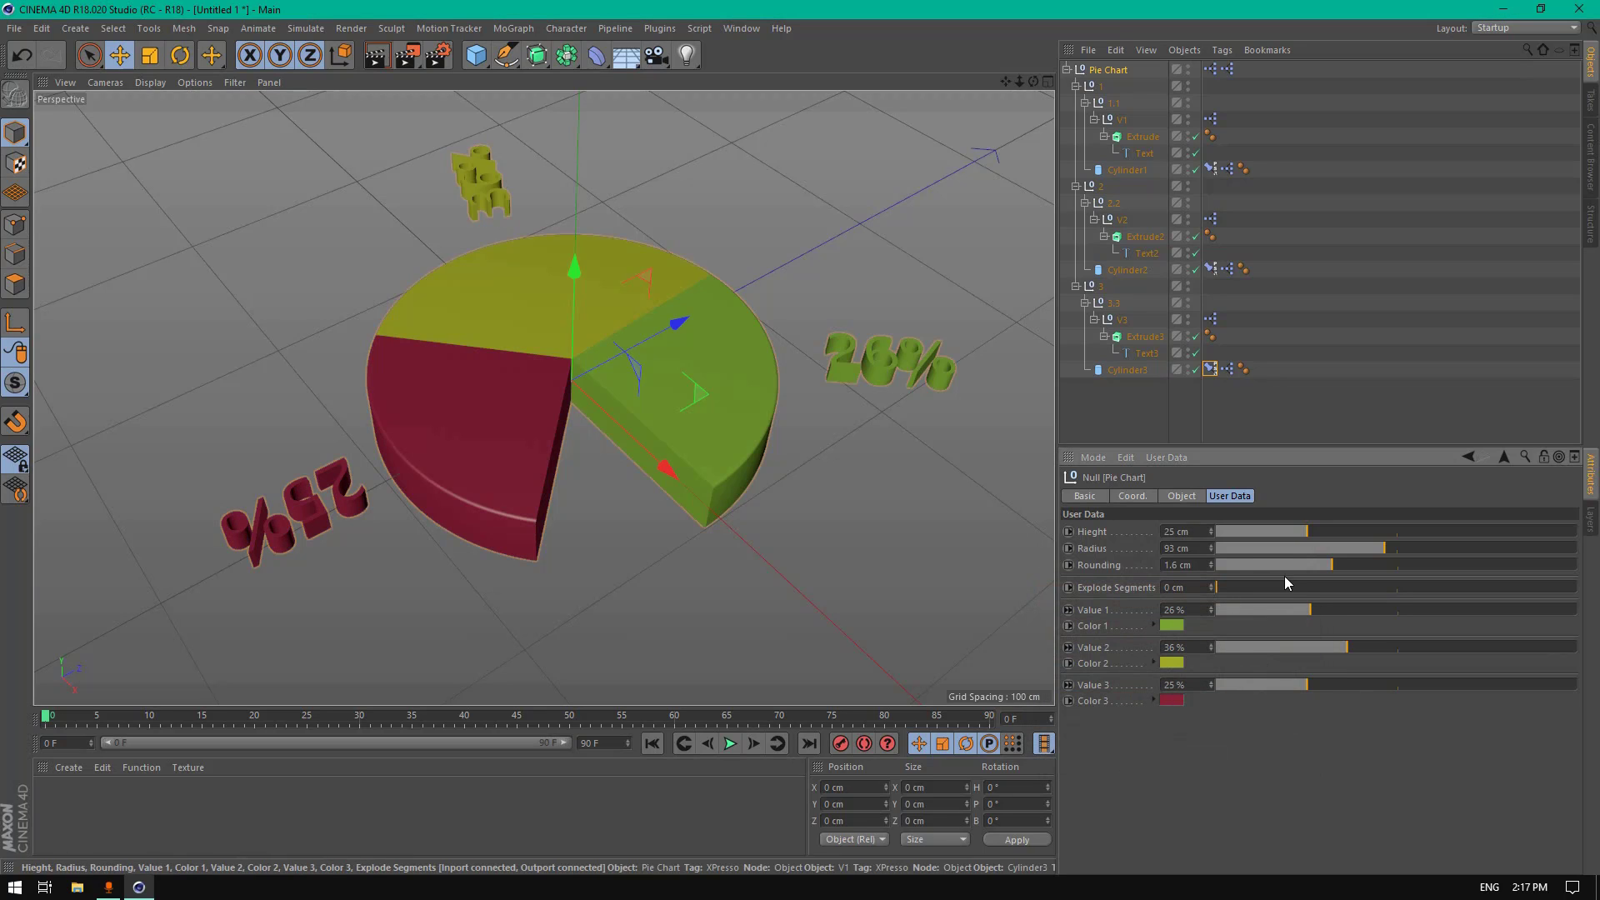
Step: Set Color 1 to a teal green with hue 158°
{"action": "left_click", "coordinate": [1178, 627]}
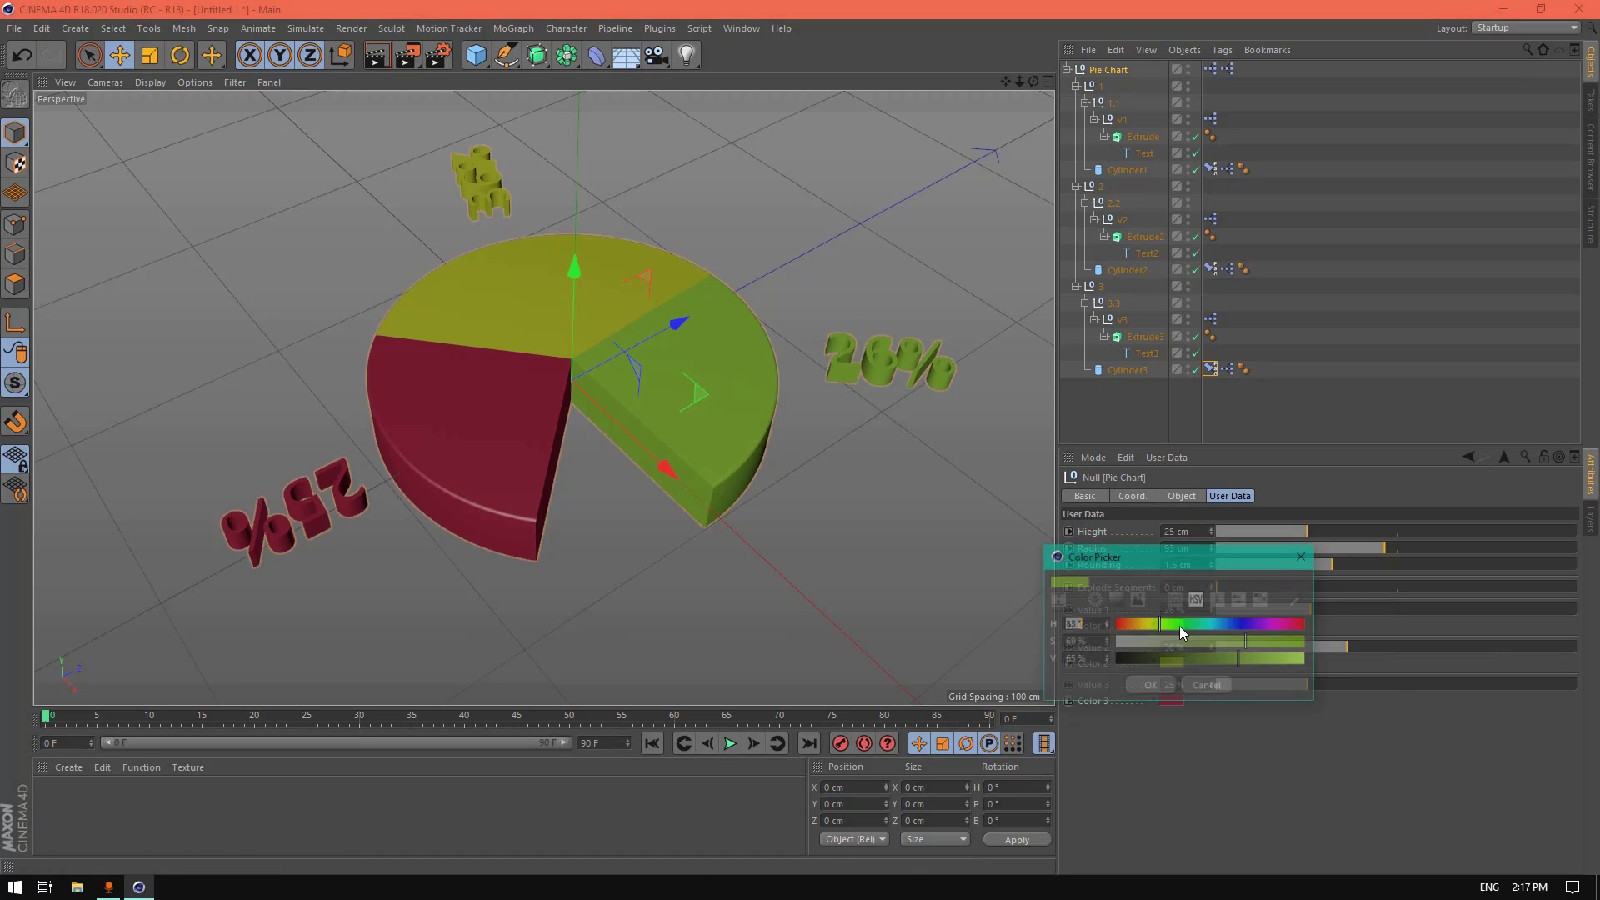
{"action": "left_click_drag", "start_coordinate": [1158, 624], "coordinate": [1199, 623]}
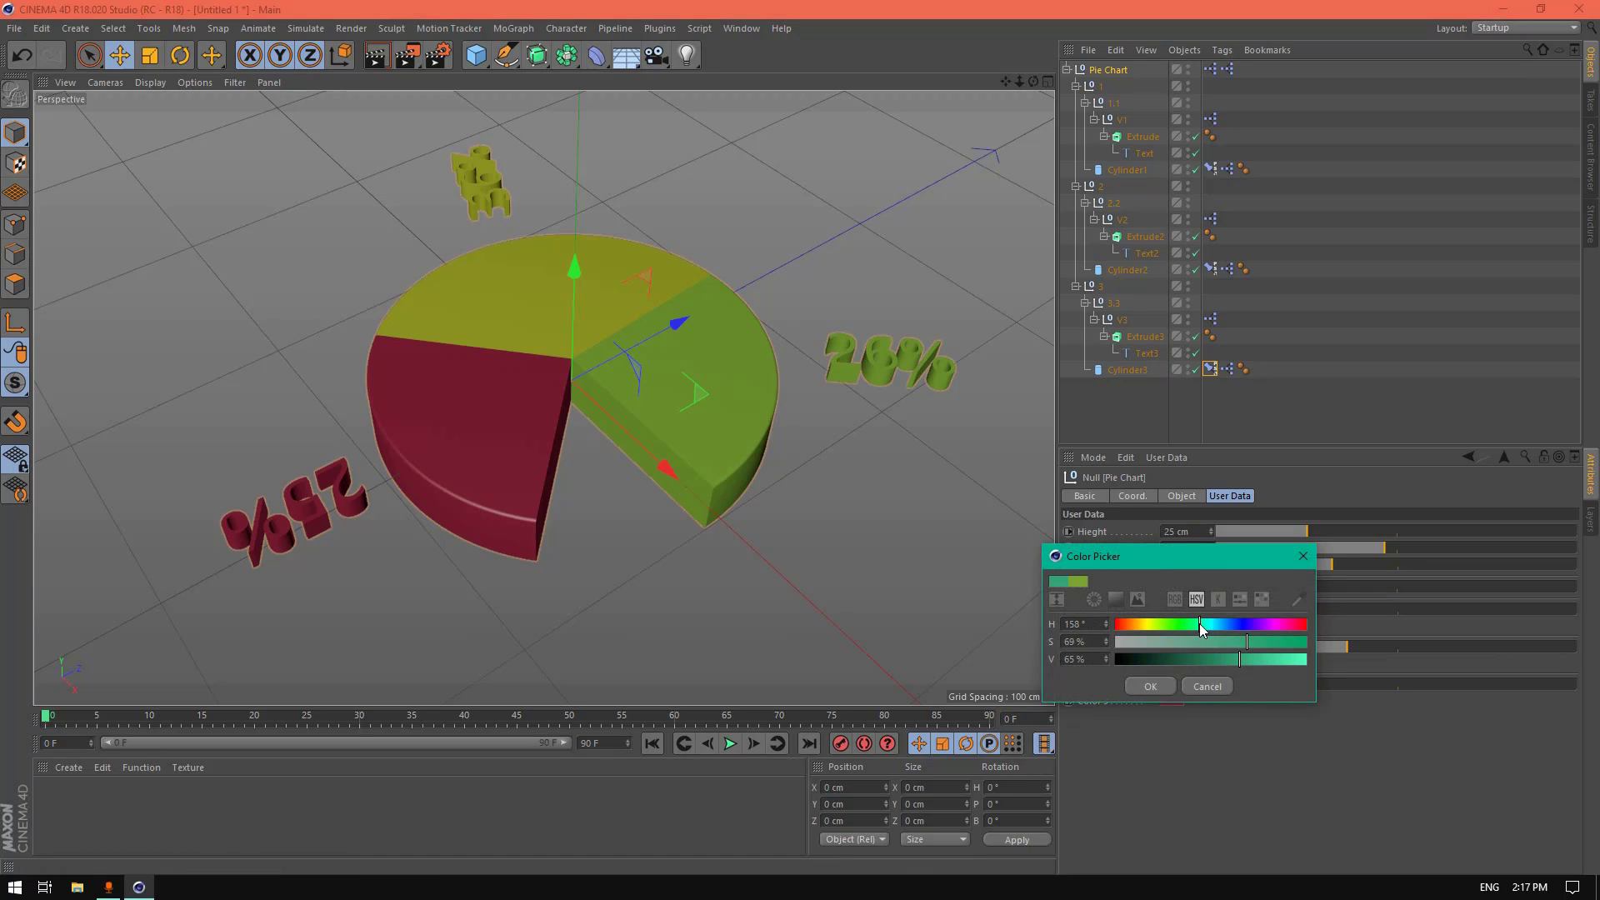
{"action": "left_click", "coordinate": [1150, 686]}
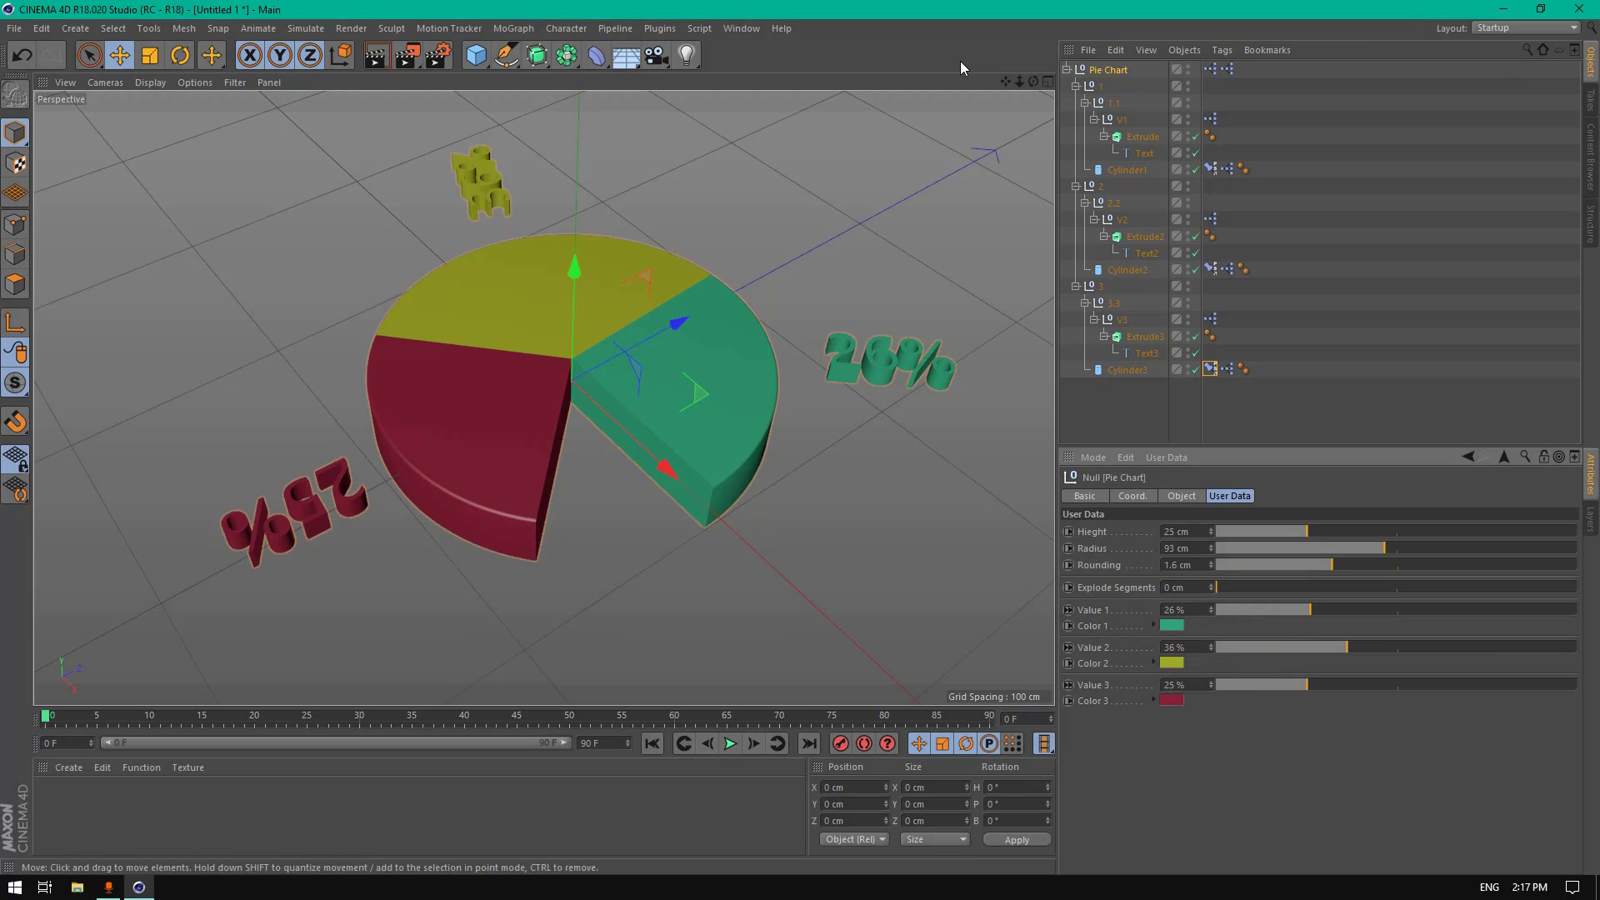
Step: Fill the whole pie by setting Value 1 to 29 %, Value 2 to 41 % and Value 3 to 30 %
{"action": "left_click_drag", "start_coordinate": [1034, 81], "coordinate": [1183, 125]}
{"action": "left_click", "coordinate": [1321, 608]}
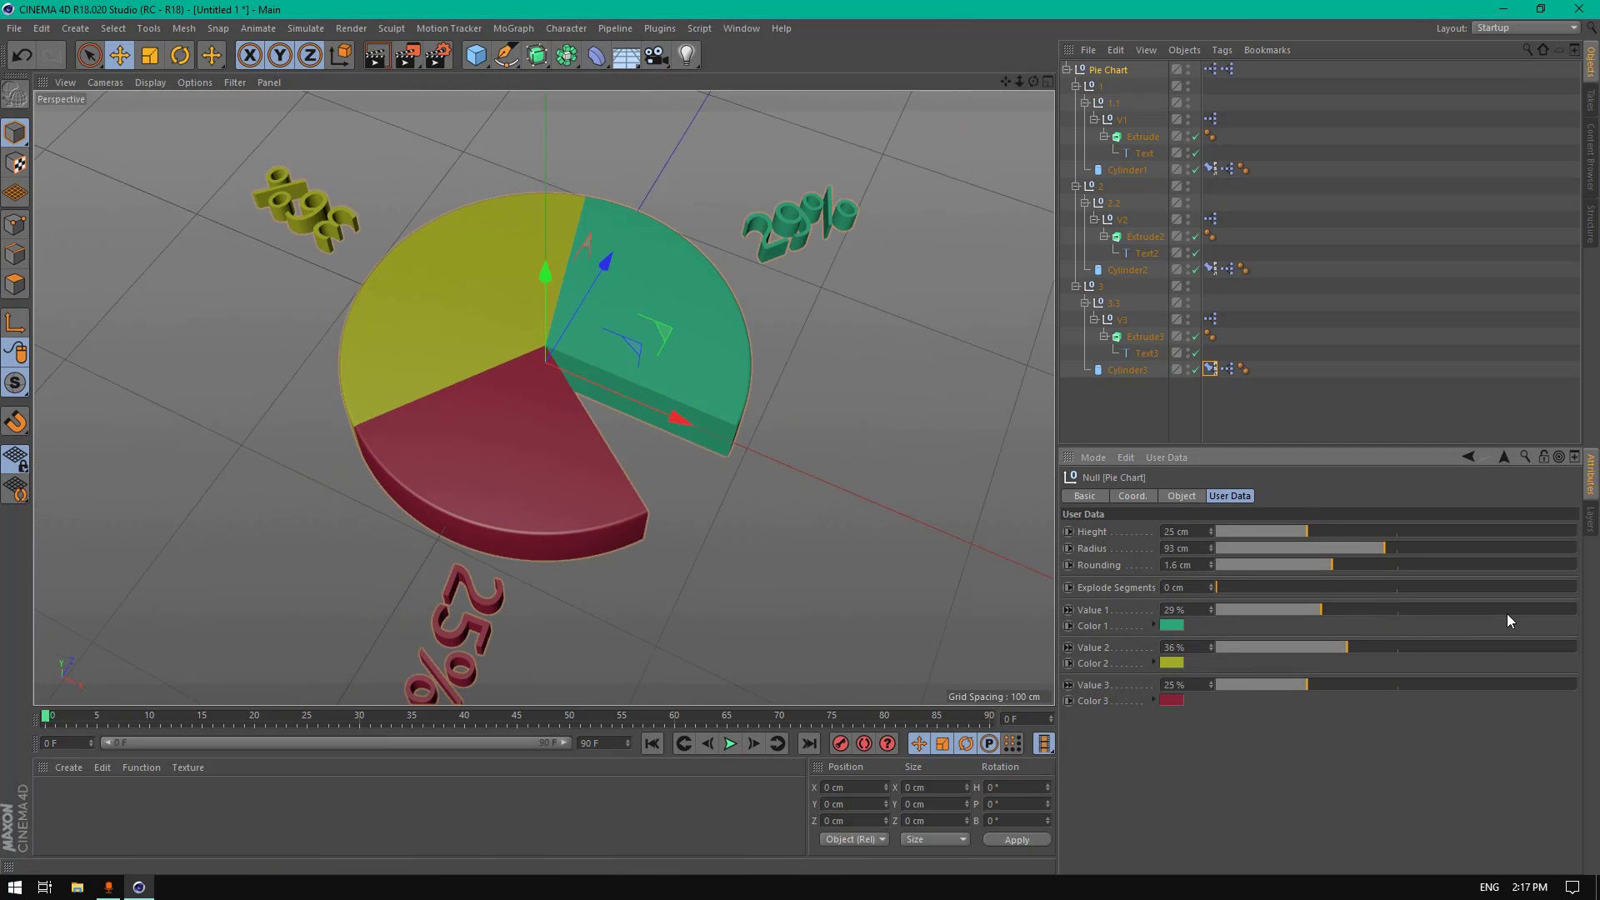
{"action": "left_click", "coordinate": [1361, 646]}
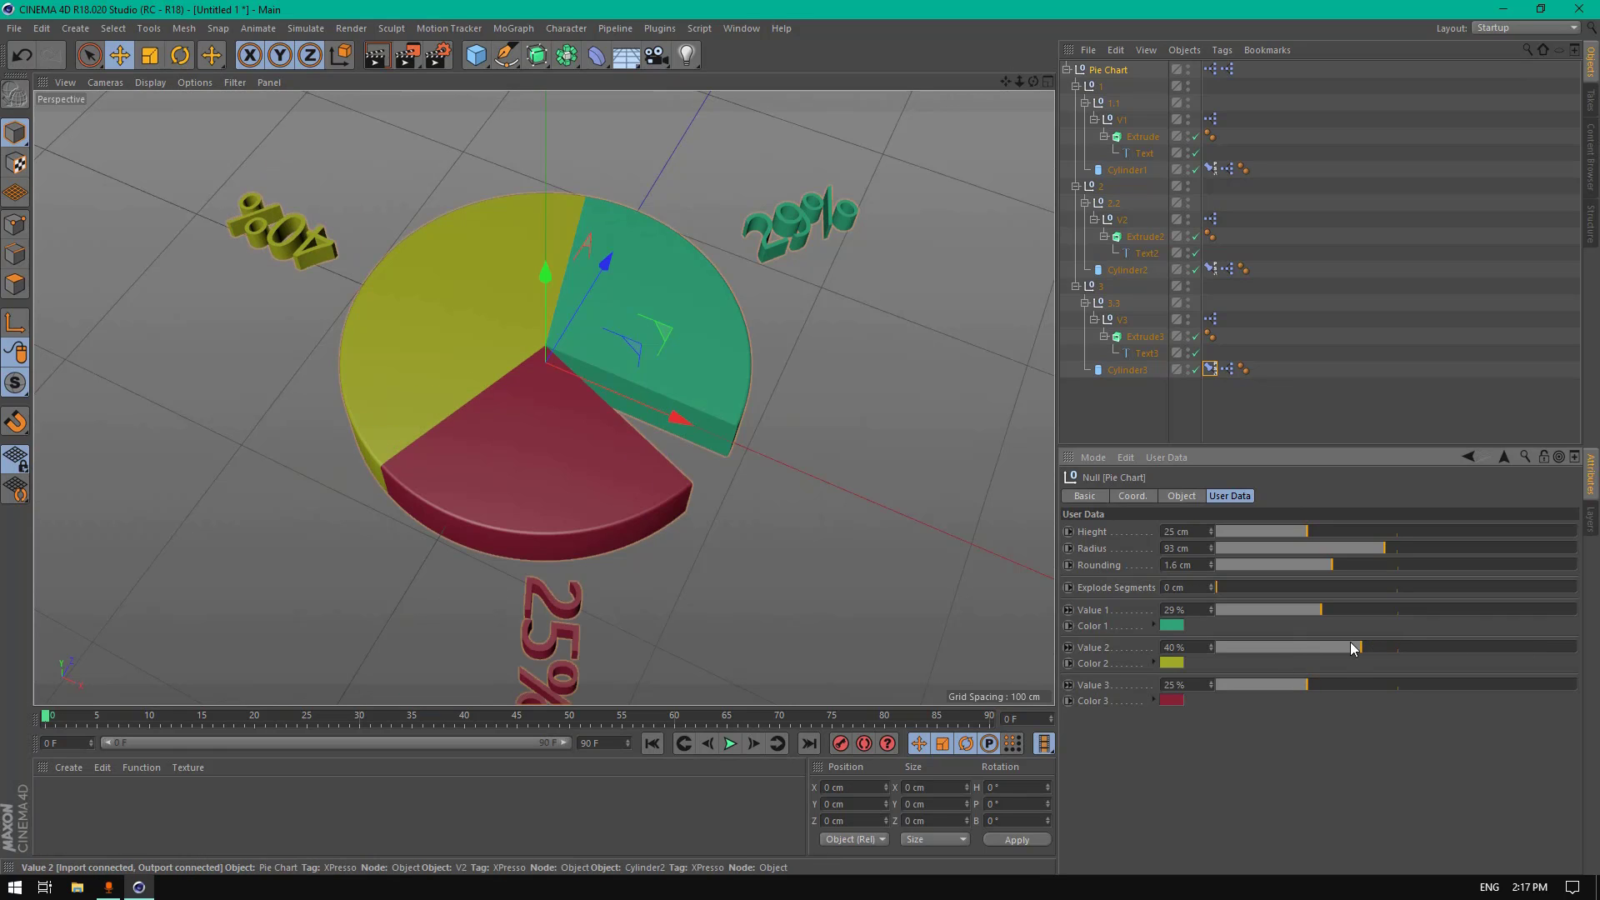
{"action": "left_click", "coordinate": [1365, 647]}
{"action": "mouse_move", "coordinate": [1307, 684]}
{"action": "left_mouse_down"}
{"action": "mouse_move", "coordinate": [1356, 685]}
{"action": "mouse_move", "coordinate": [1321, 685]}
{"action": "left_mouse_up"}
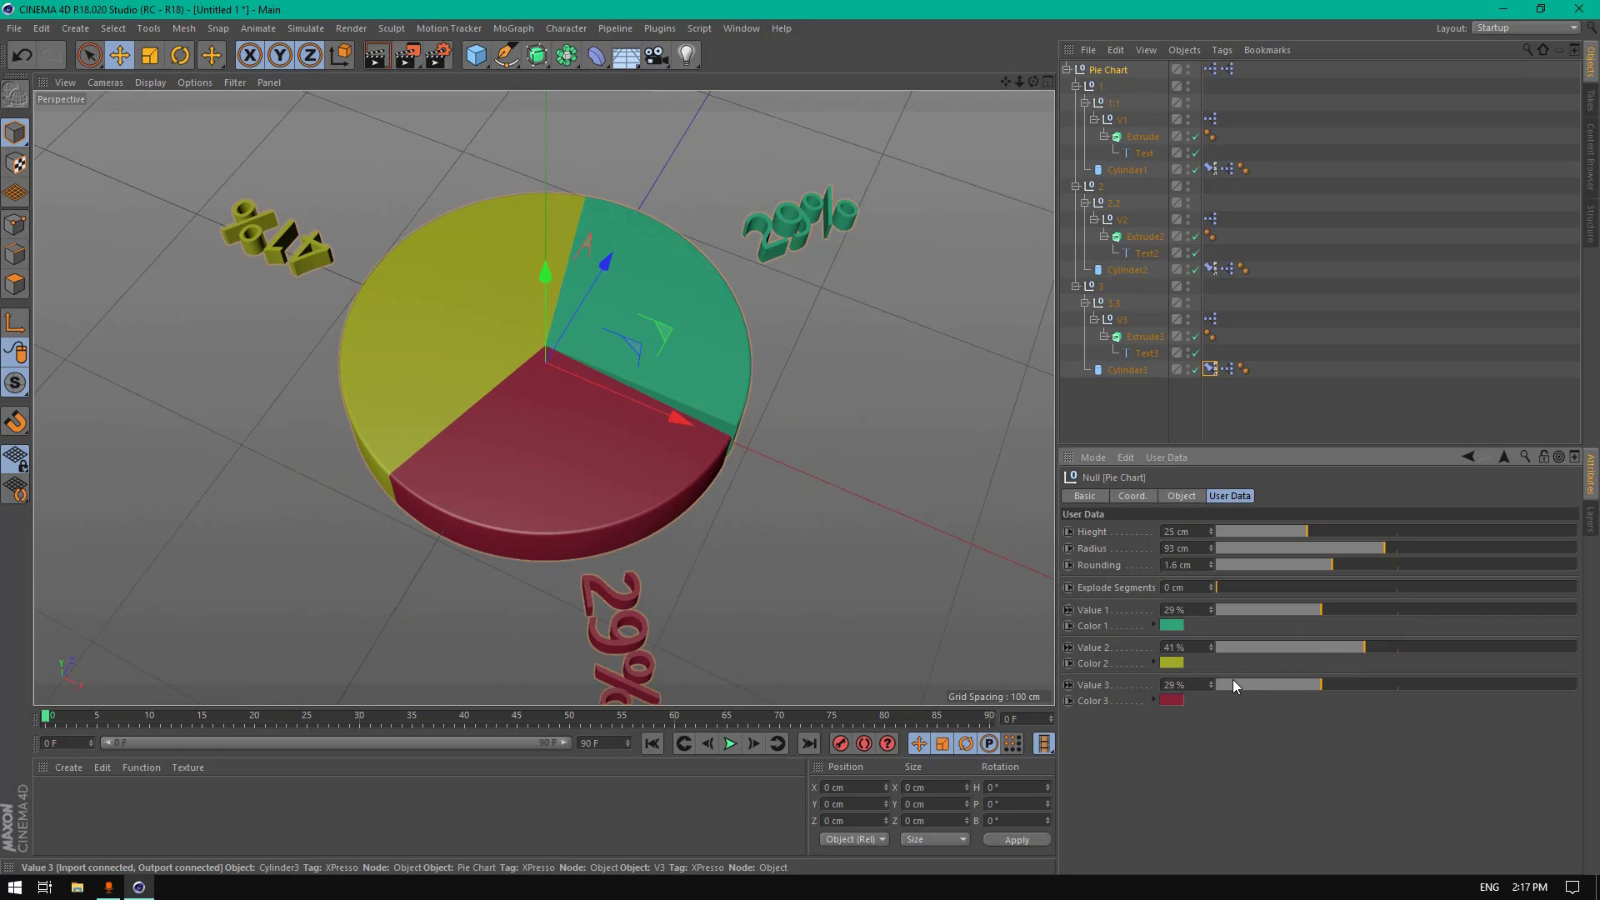
{"action": "left_click", "coordinate": [1212, 682]}
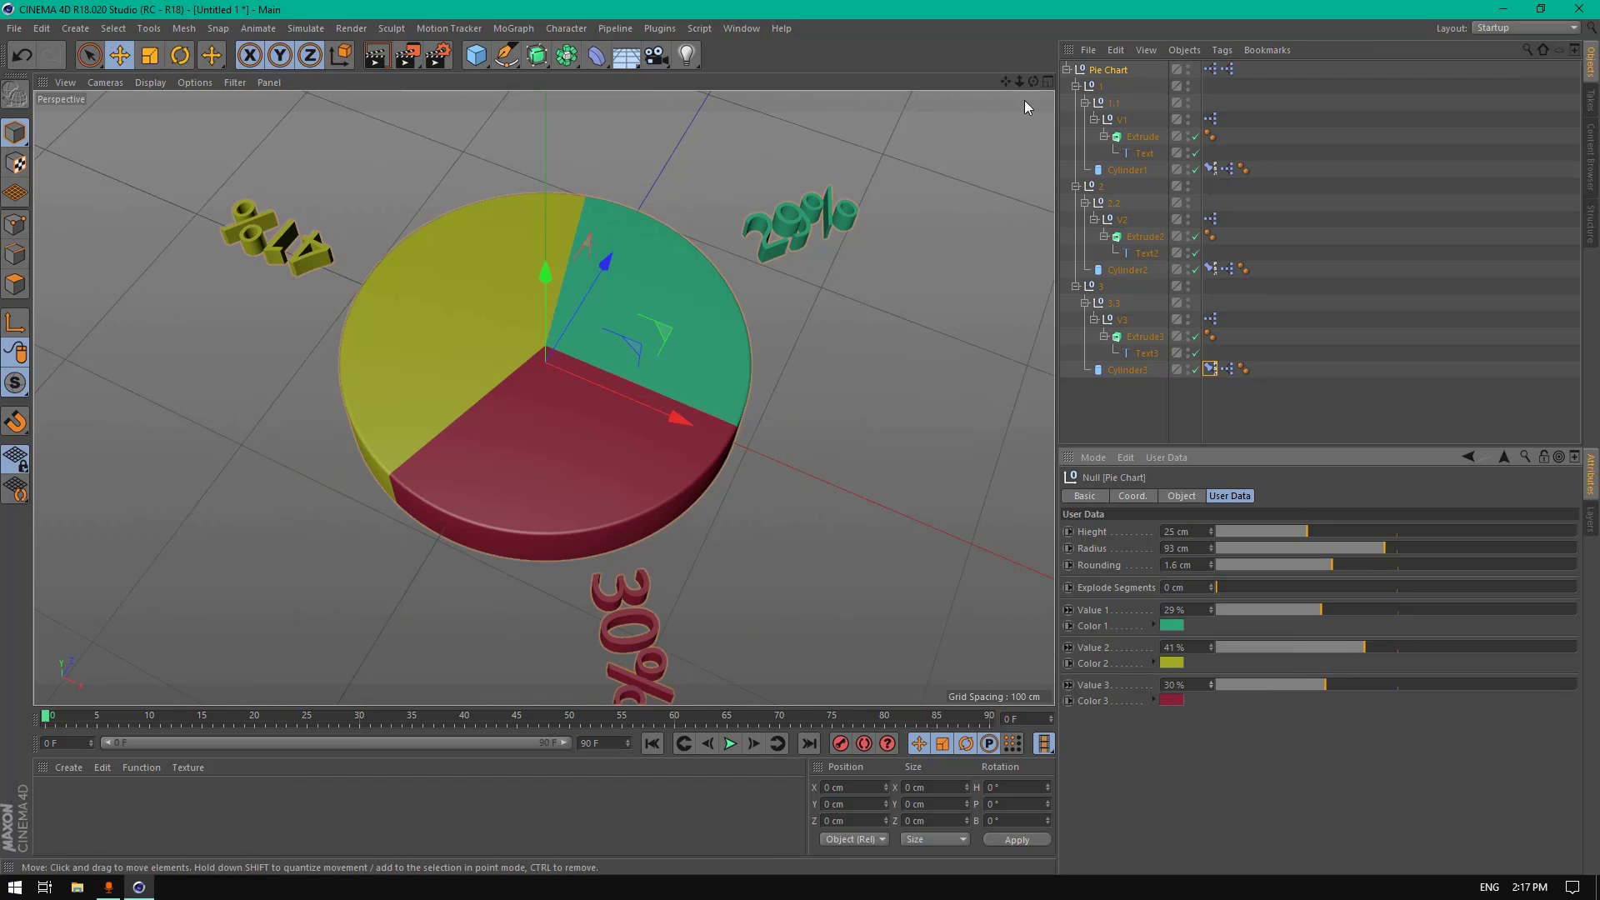
{"action": "left_click_drag", "start_coordinate": [1033, 81], "coordinate": [544, 397]}
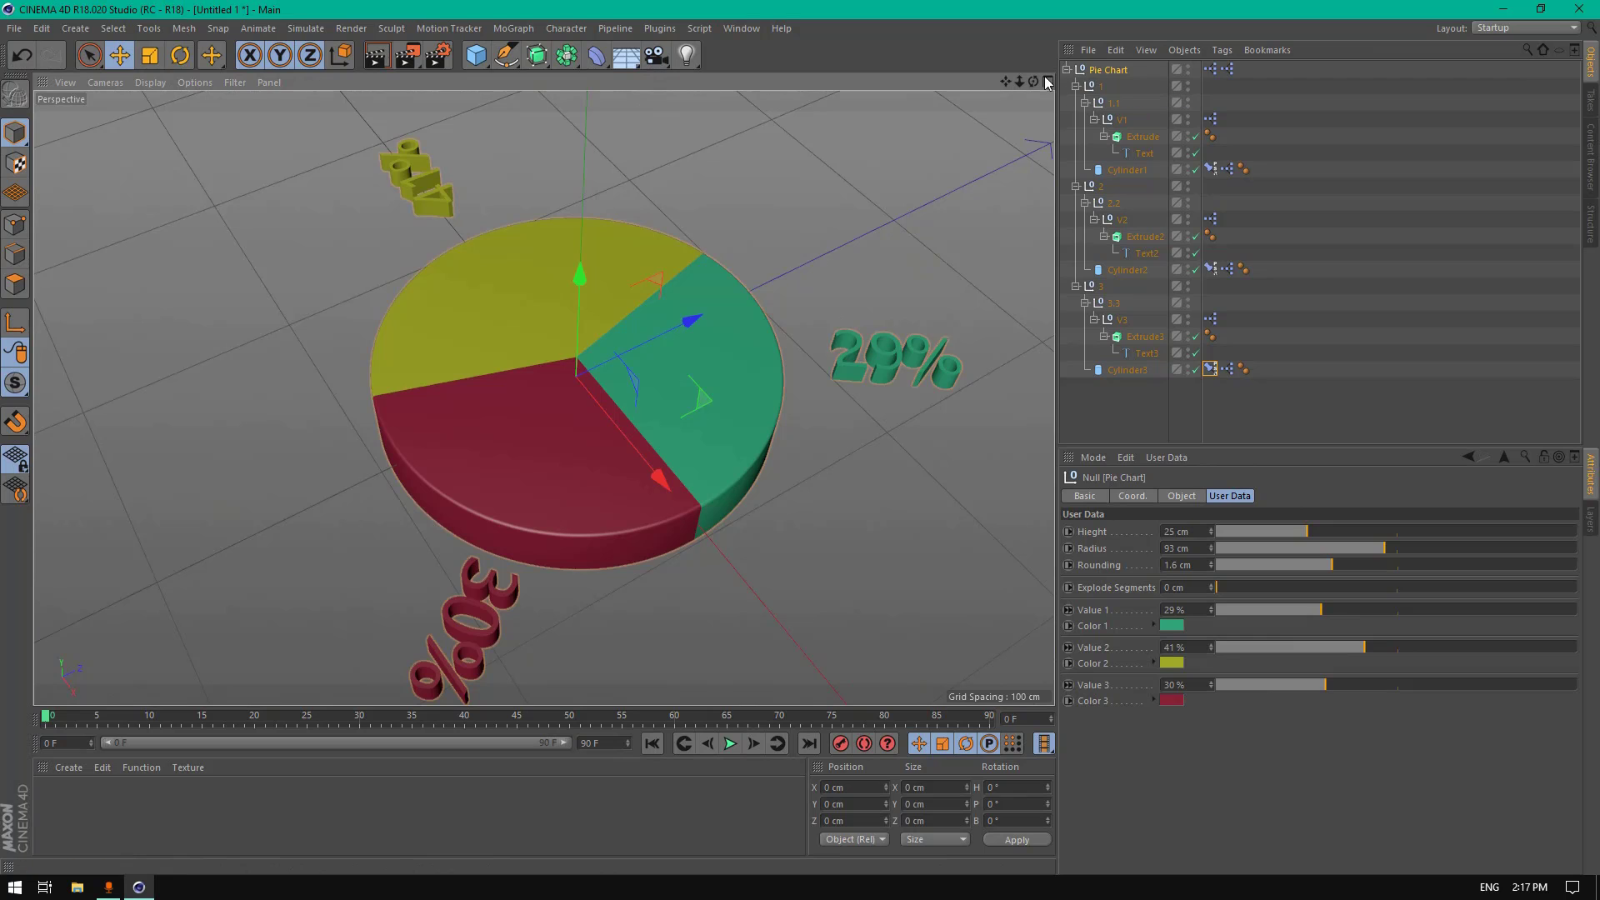
{"action": "left_click_drag", "start_coordinate": [1034, 82], "coordinate": [680, 185]}
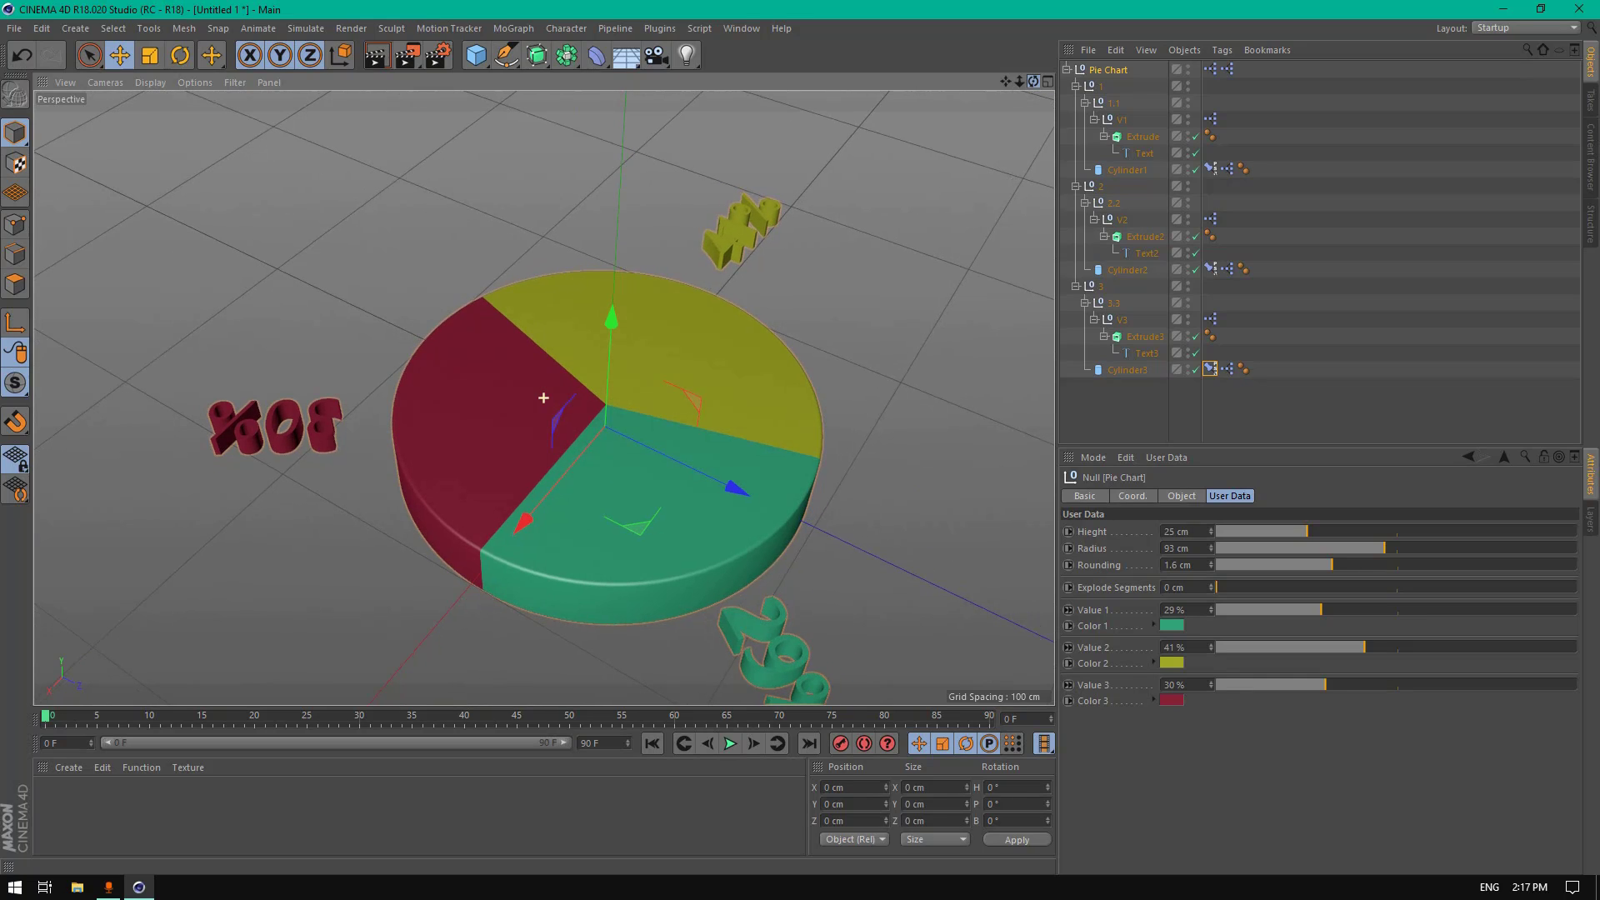